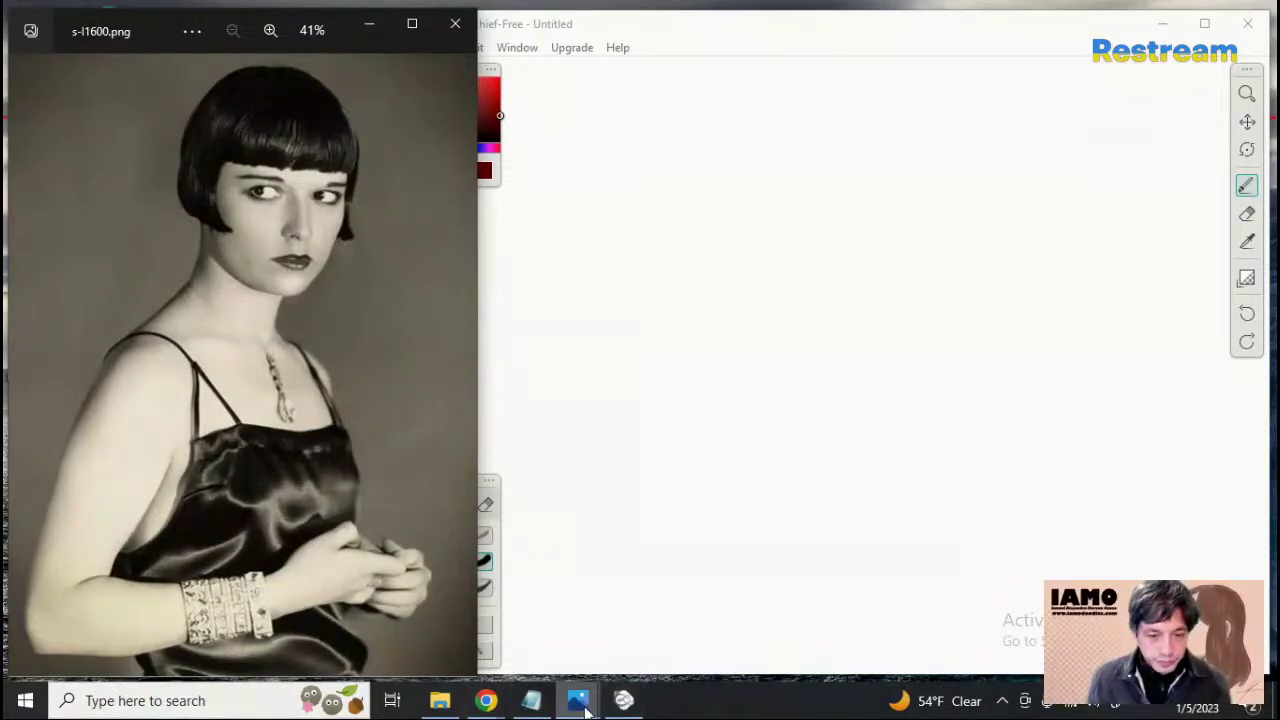
Bring the PayPal Tip Jar QR image in front of the lower part of the reference photo
mouse_move(587, 710)
click(590, 620)
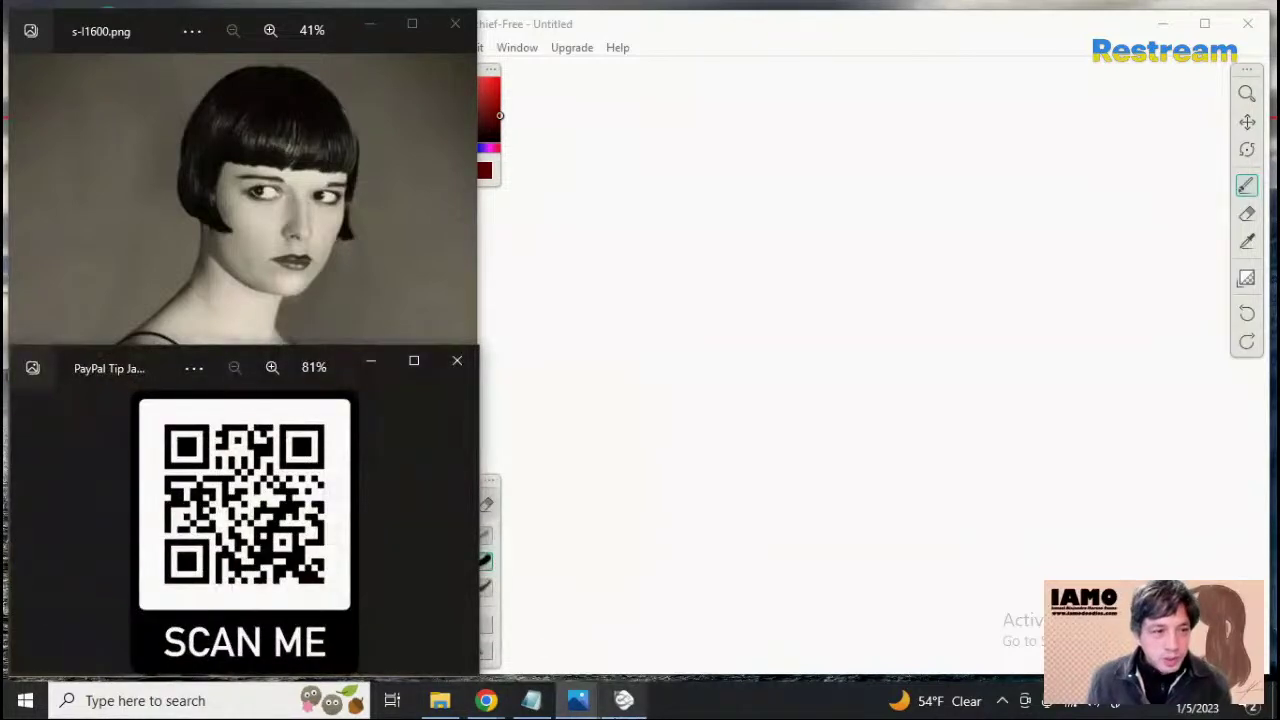
mouse_move(624, 700)
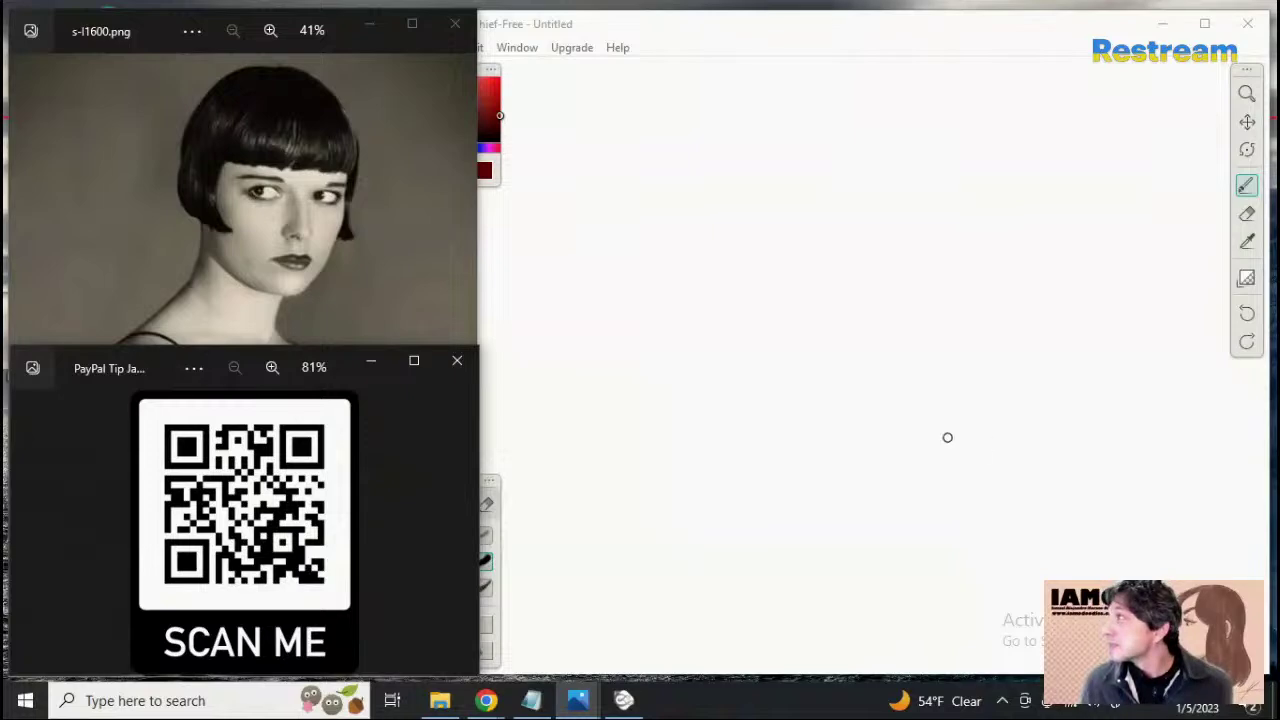
Try a stroke on the Mischief canvas, undo it, and choose the light brush preset at 6 px and 80%
click(678, 32)
drag(680, 314, 871, 274)
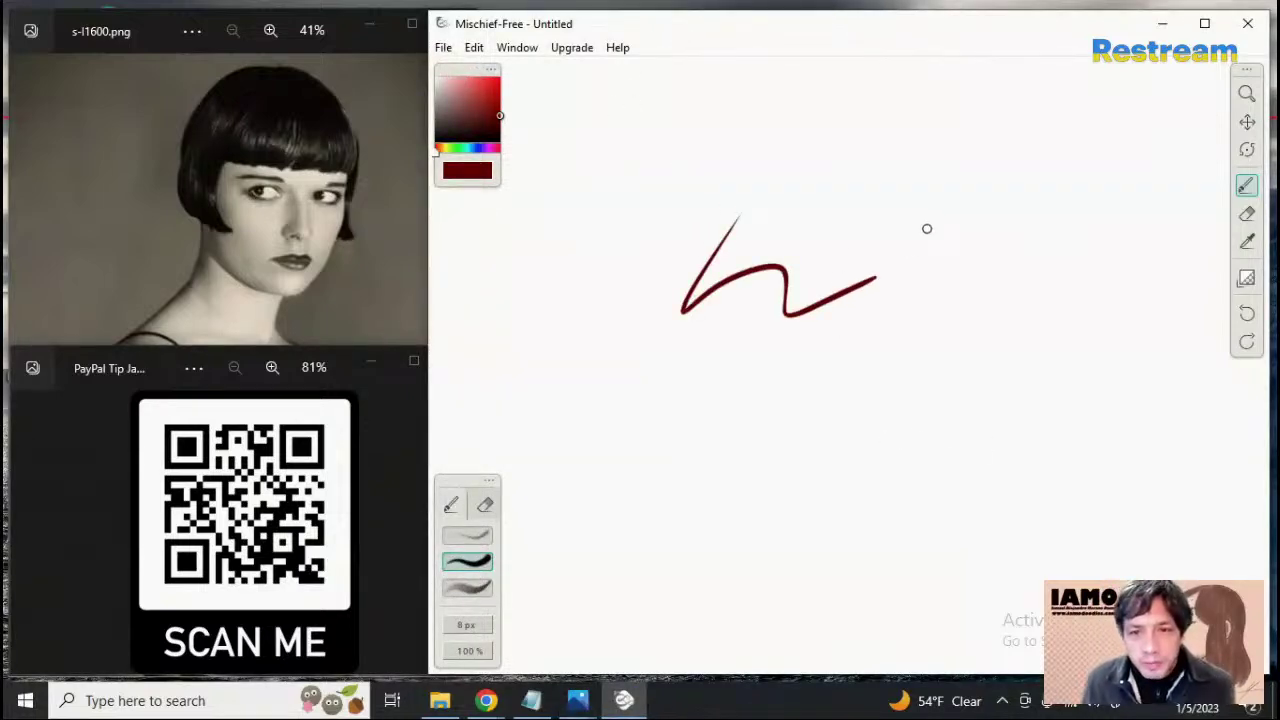
key(ctrl+z)
click(476, 537)
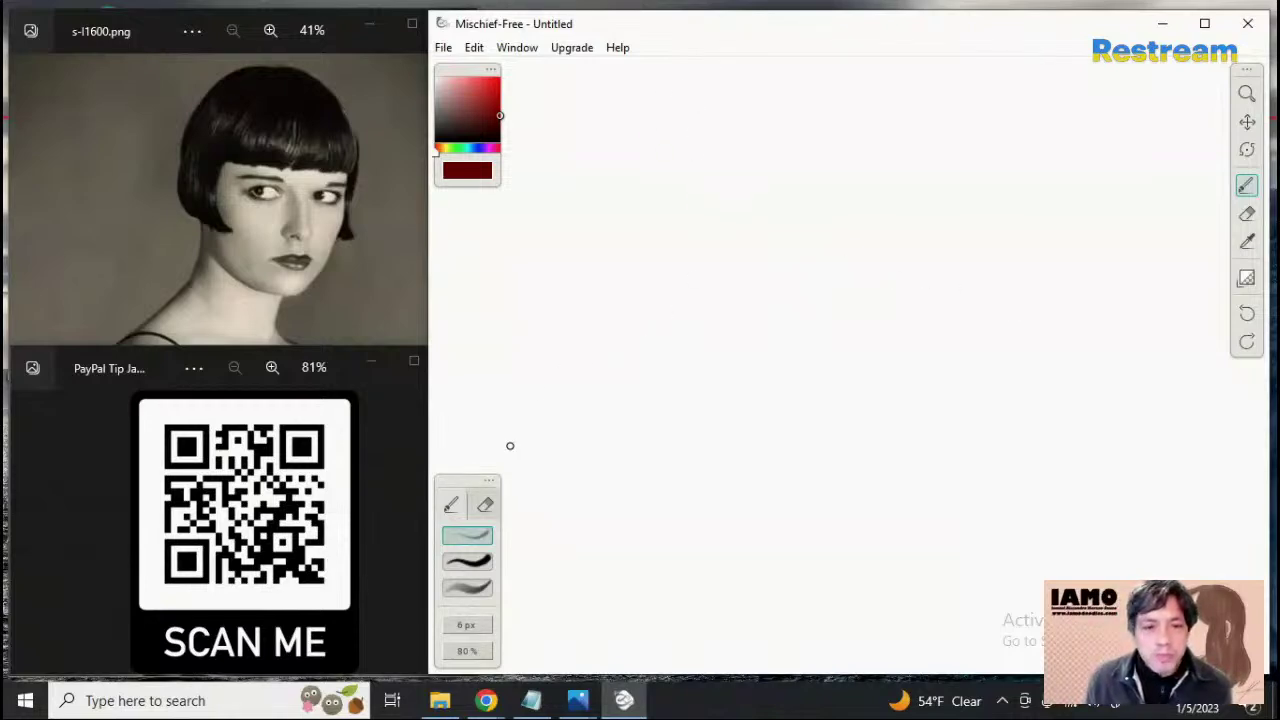
mouse_move(842, 194)
mouse_down()
mouse_move(666, 352)
mouse_move(802, 313)
mouse_up()
drag(840, 362, 910, 342)
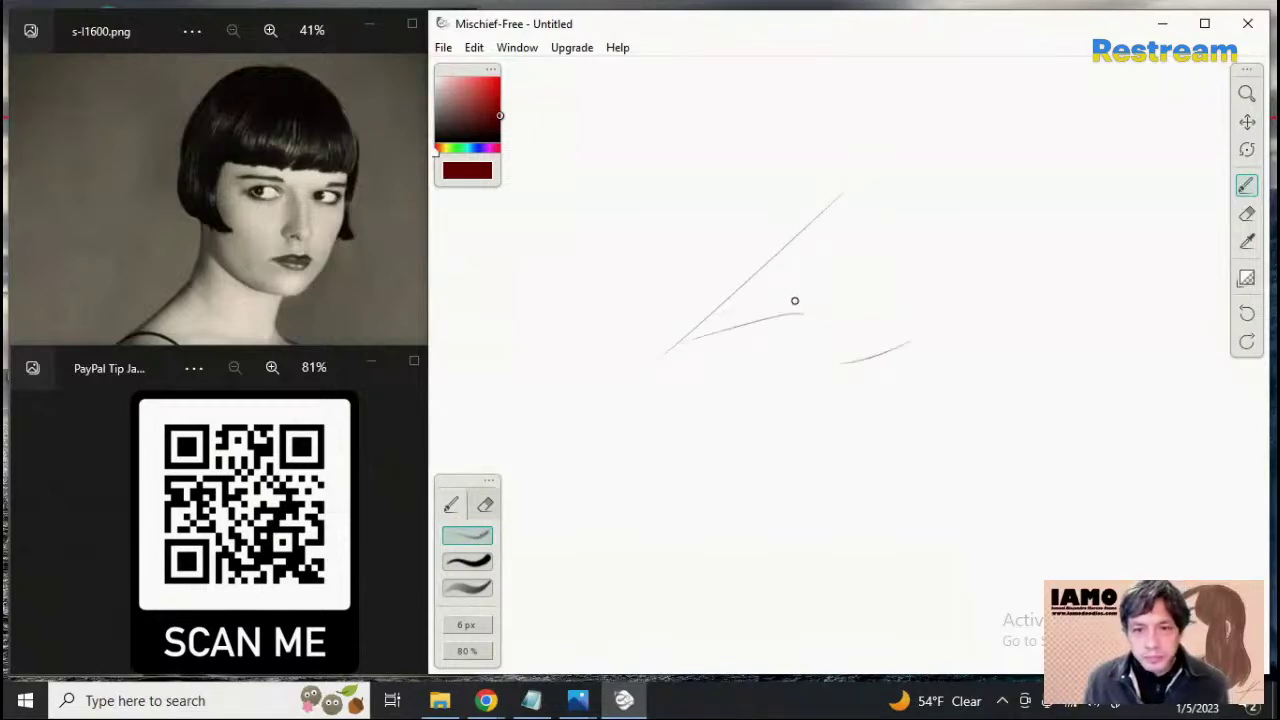
key(ctrl+z)
key(ctrl+z)
key(ctrl+z)
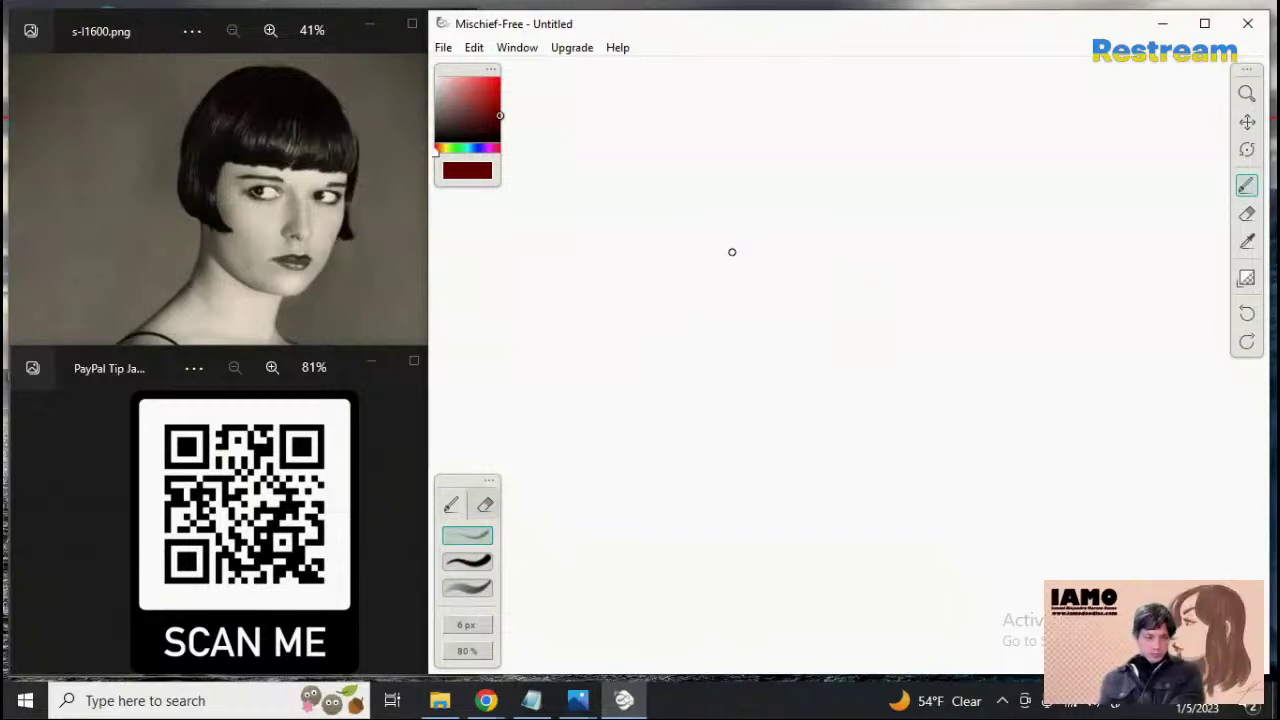
Zoom the reference photo s-l1600.png to 60% and shorten the PayPal Tip Jar window to uncover more of the face
click(270, 32)
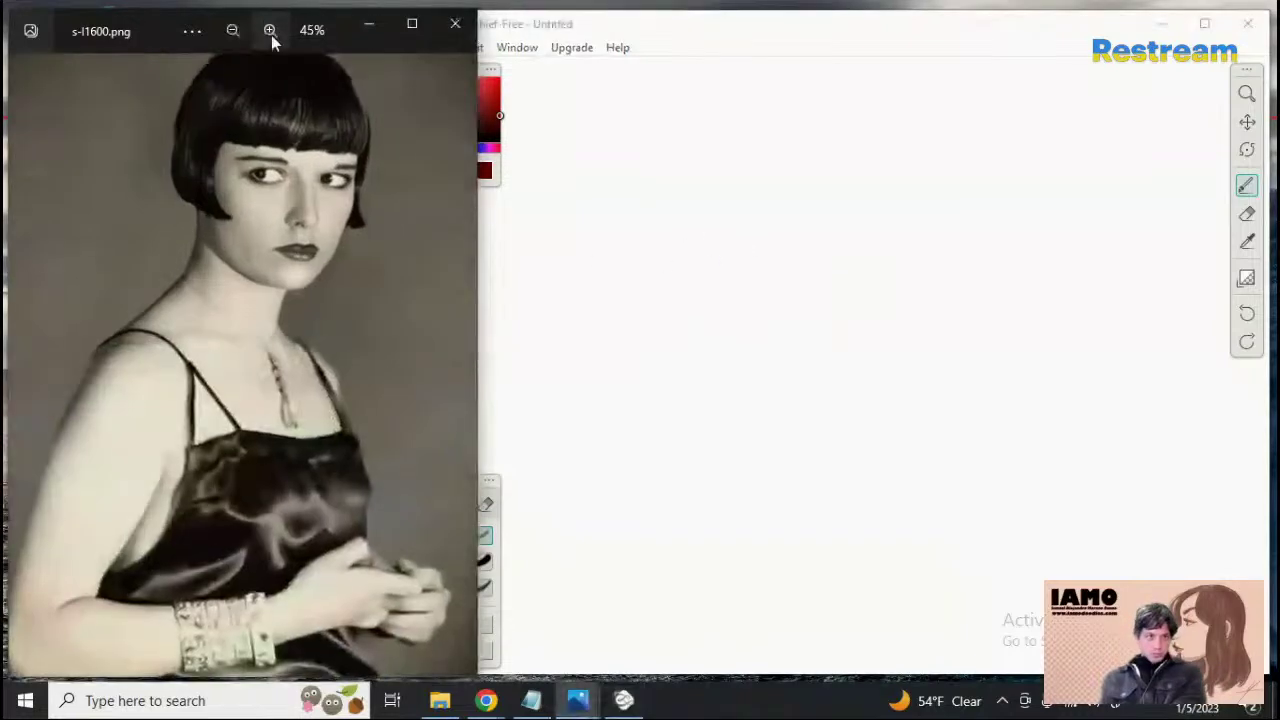
scroll(271, 35, up, 2)
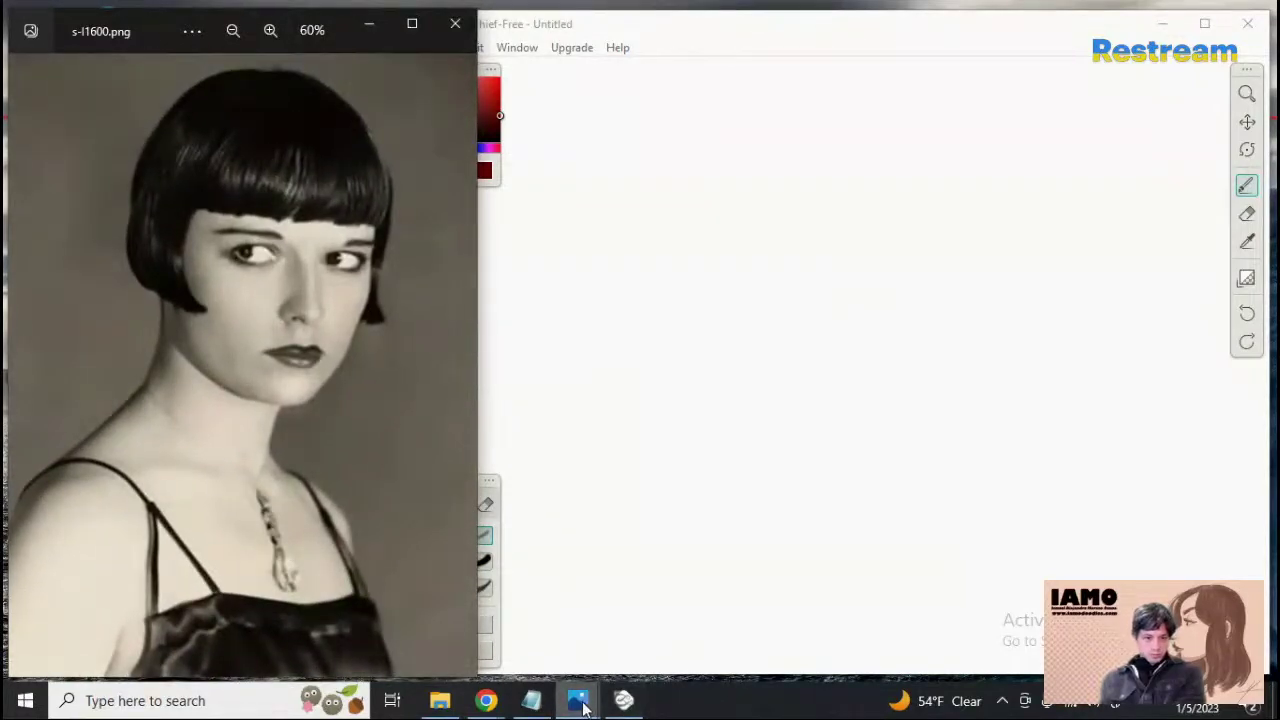
mouse_move(580, 702)
click(608, 606)
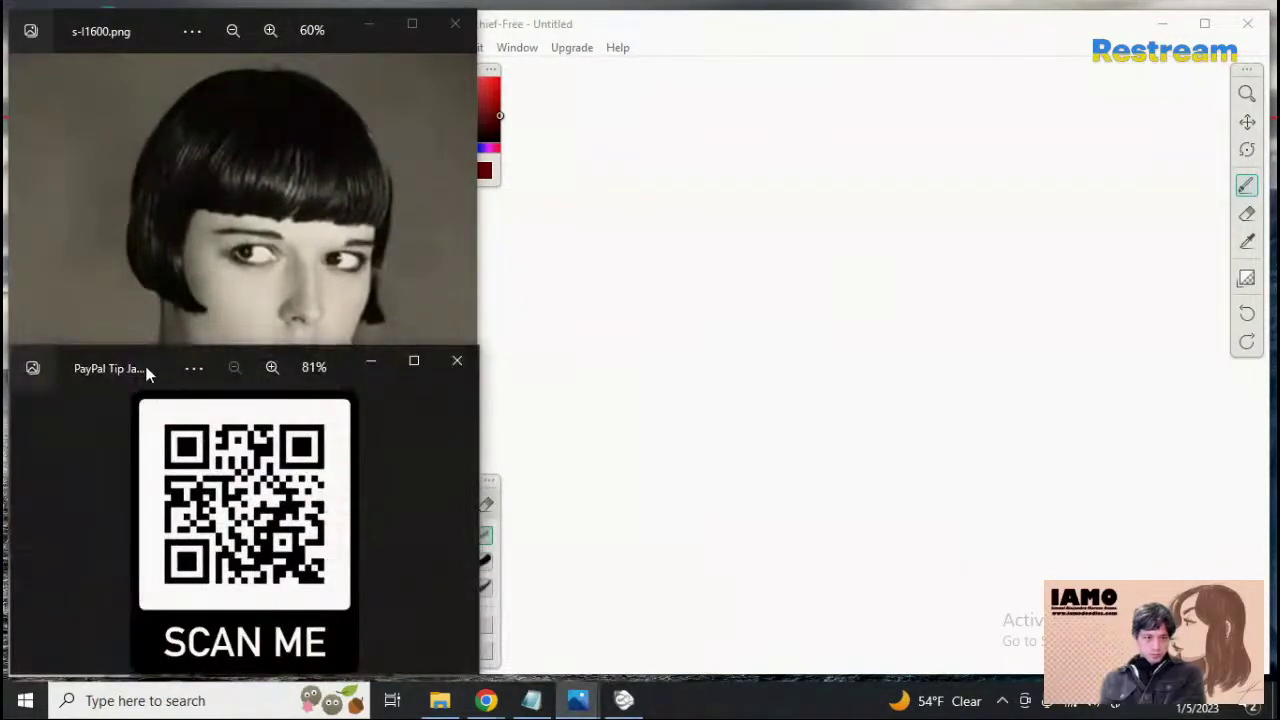
drag(166, 348, 169, 377)
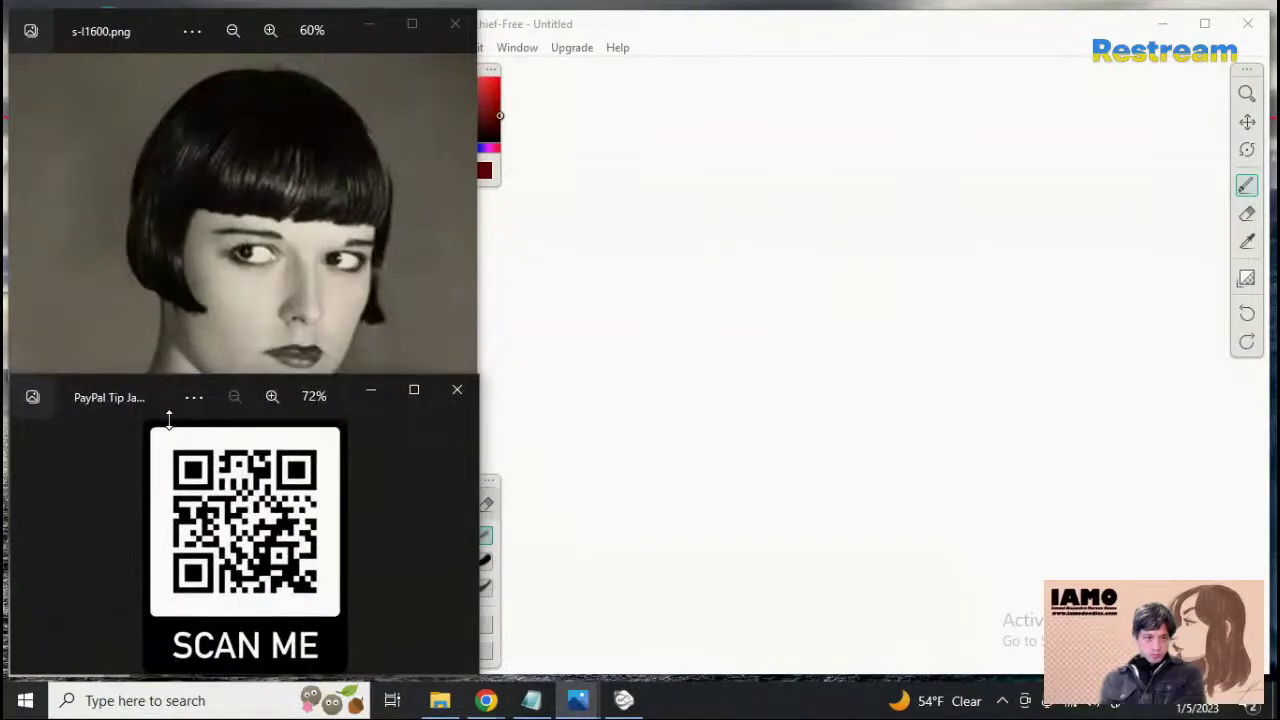
Reframe the reference photo at 55% zoom and bring the PayPal Tip Jar image back in front of its lower part
key(alt+Tab)
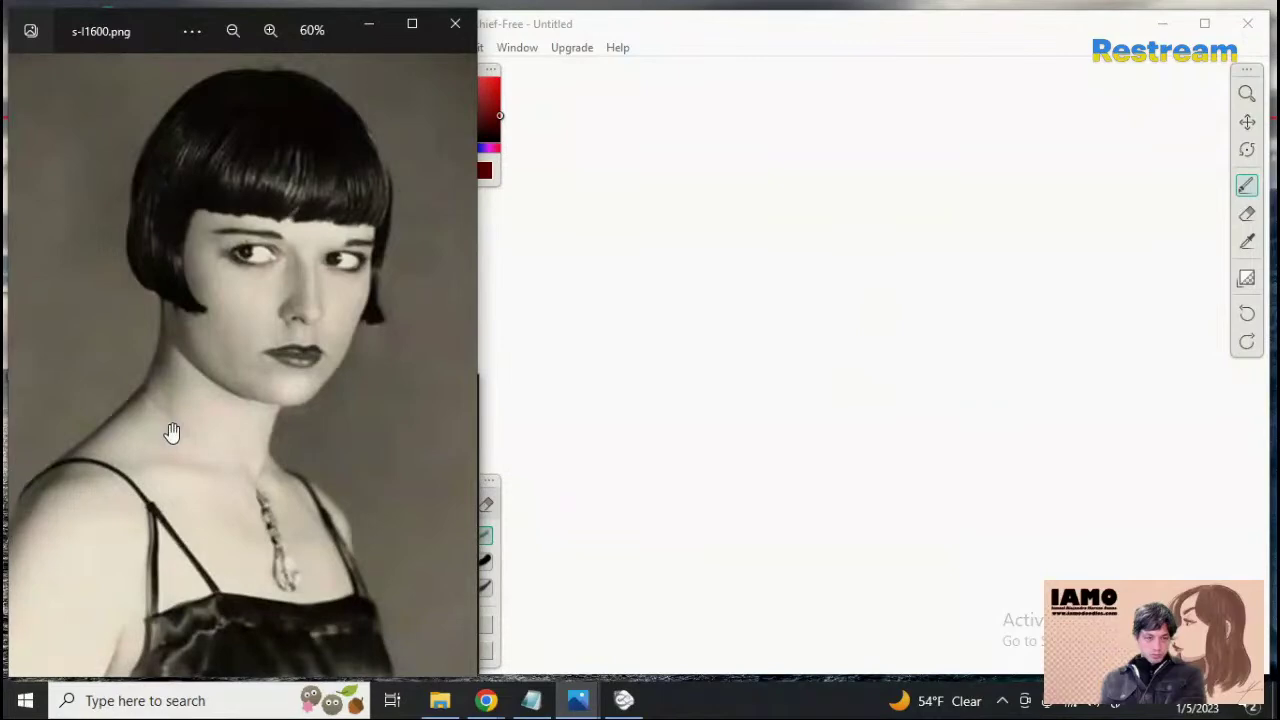
scroll(172, 432, down, 1)
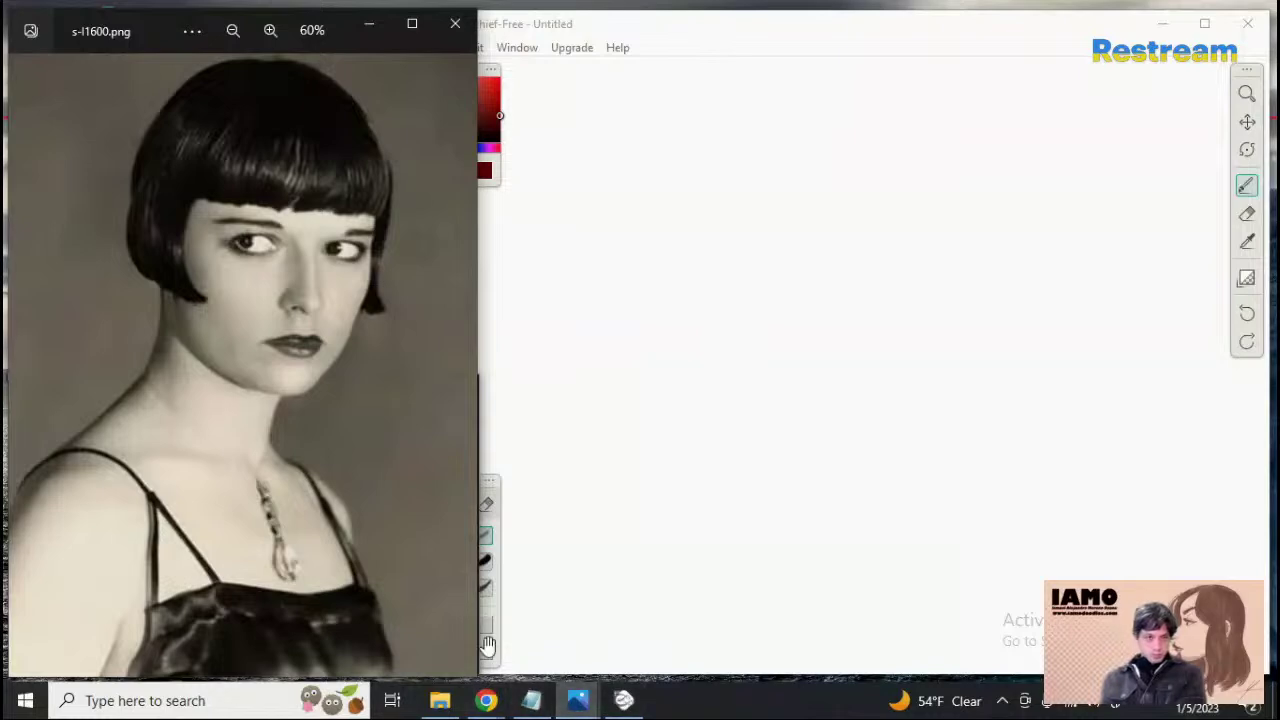
key(ctrl+minus)
scroll(488, 646, down, 1)
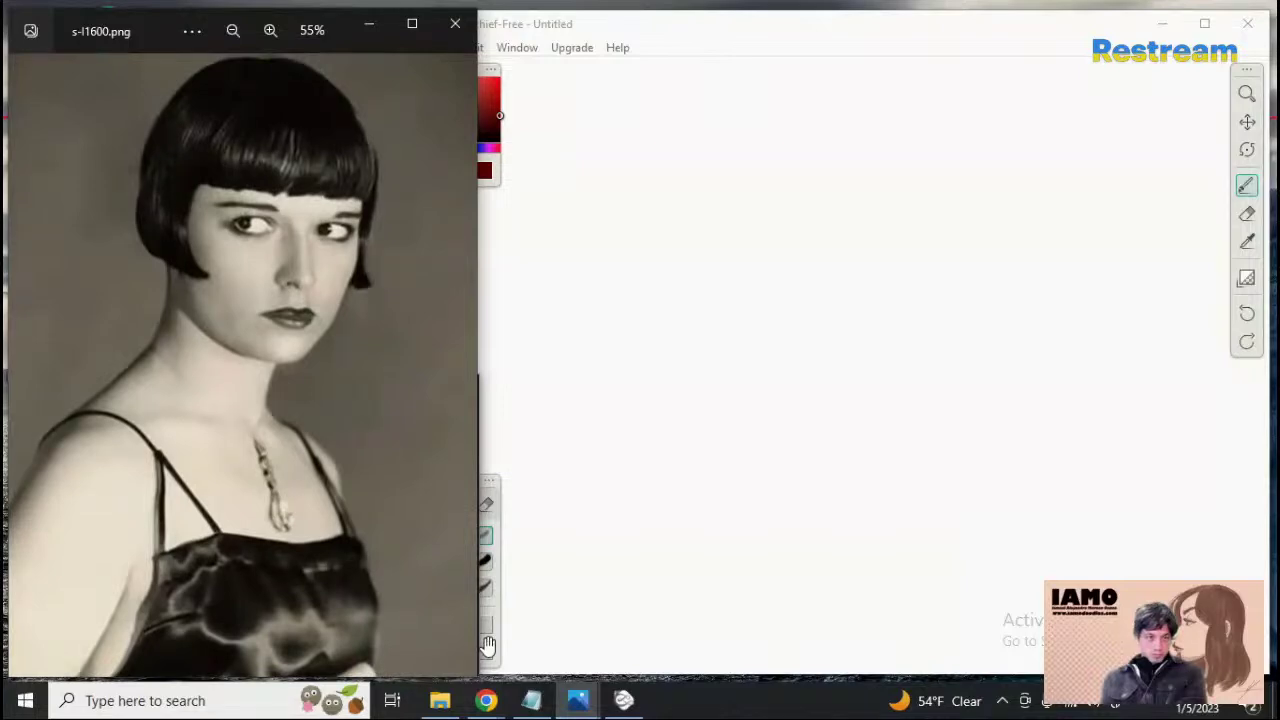
mouse_move(580, 700)
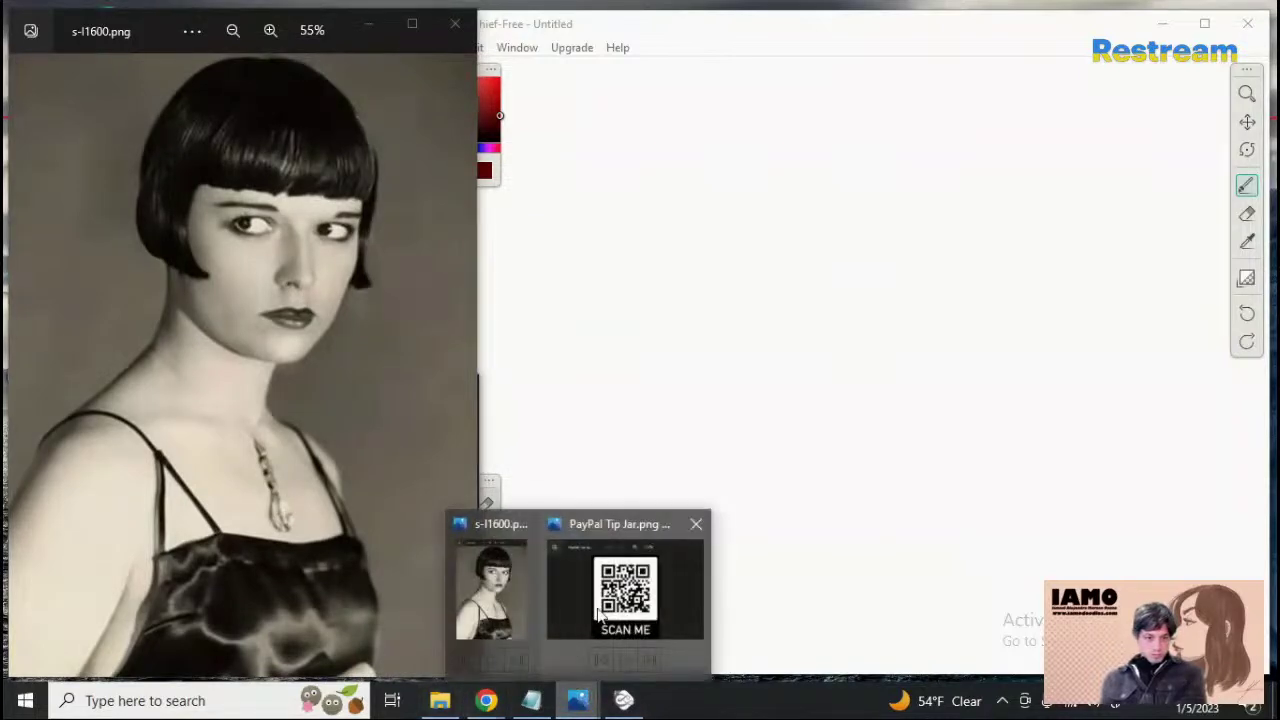
click(615, 612)
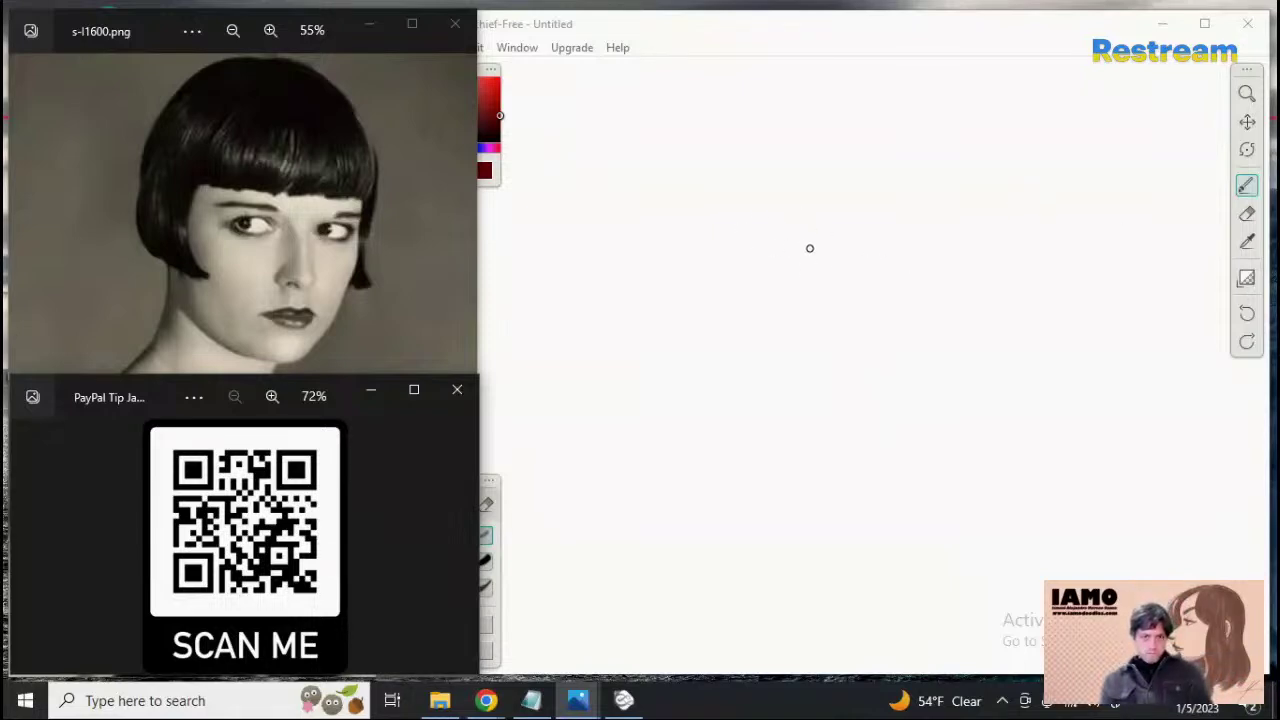
Sketch a light, slightly tilted band on the blank canvas as the guide for the brow and eye area
click(932, 272)
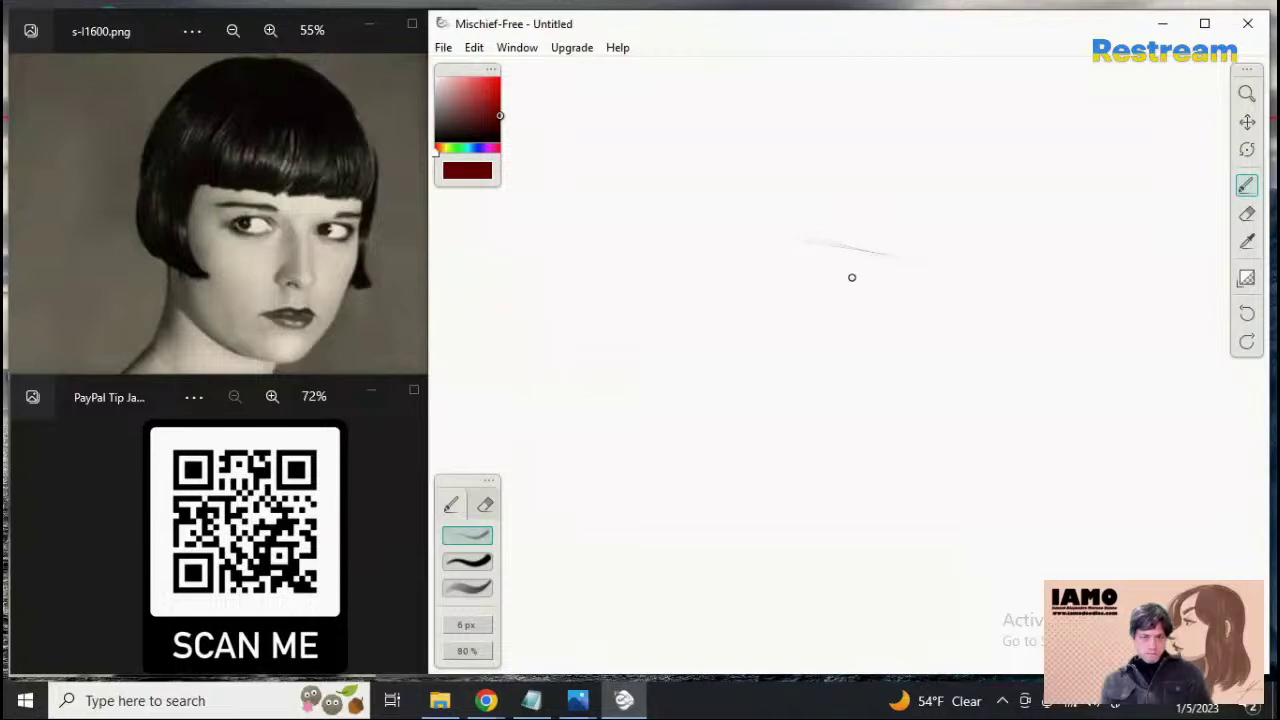
drag(812, 272, 881, 283)
drag(771, 234, 803, 275)
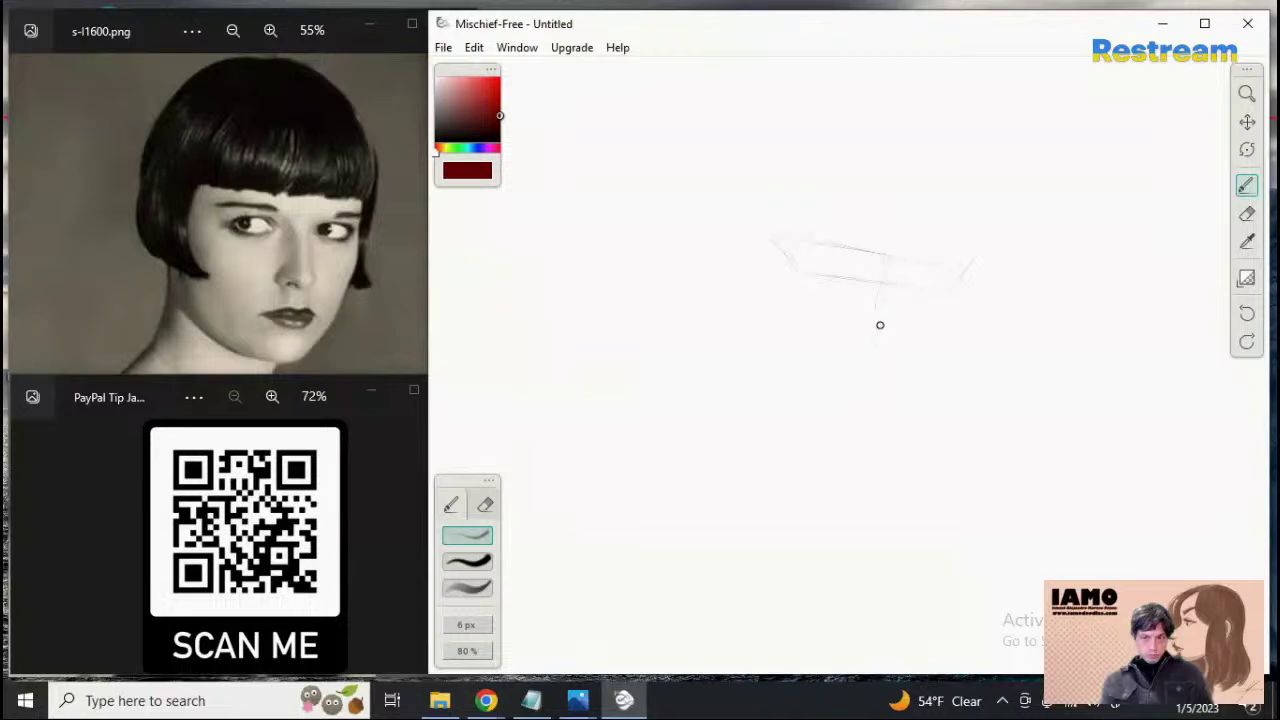
Sketch the face's centre line from the eye band down to the chin and the far cheek contour meeting it
drag(880, 325, 860, 394)
drag(864, 384, 855, 431)
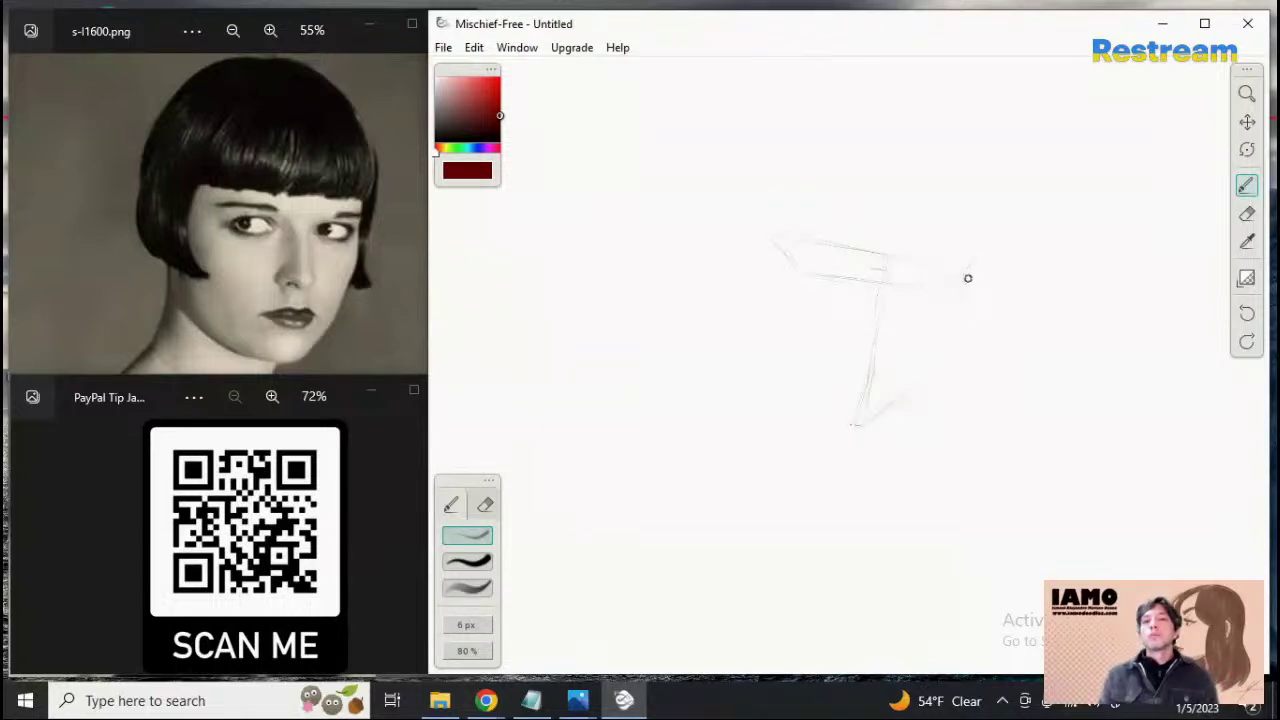
mouse_move(963, 277)
mouse_down()
mouse_move(951, 360)
mouse_move(938, 372)
mouse_move(970, 305)
mouse_move(938, 376)
mouse_up()
mouse_move(961, 327)
mouse_down()
mouse_move(923, 403)
mouse_move(949, 357)
mouse_move(848, 435)
mouse_move(923, 394)
mouse_up()
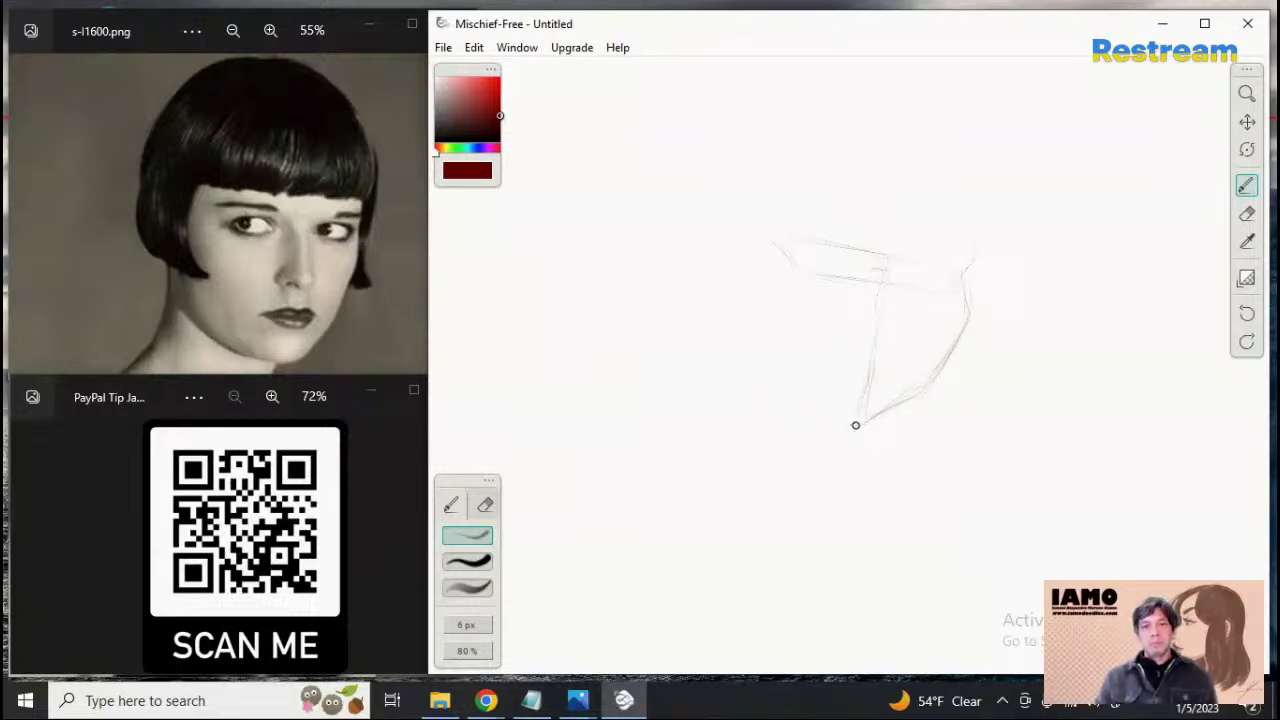
Sketch the near side of the face and its jawline toward the chin, undoing and redrawing the jaw strokes
drag(810, 411, 762, 388)
mouse_move(708, 248)
mouse_down()
mouse_move(711, 350)
mouse_move(714, 332)
mouse_up()
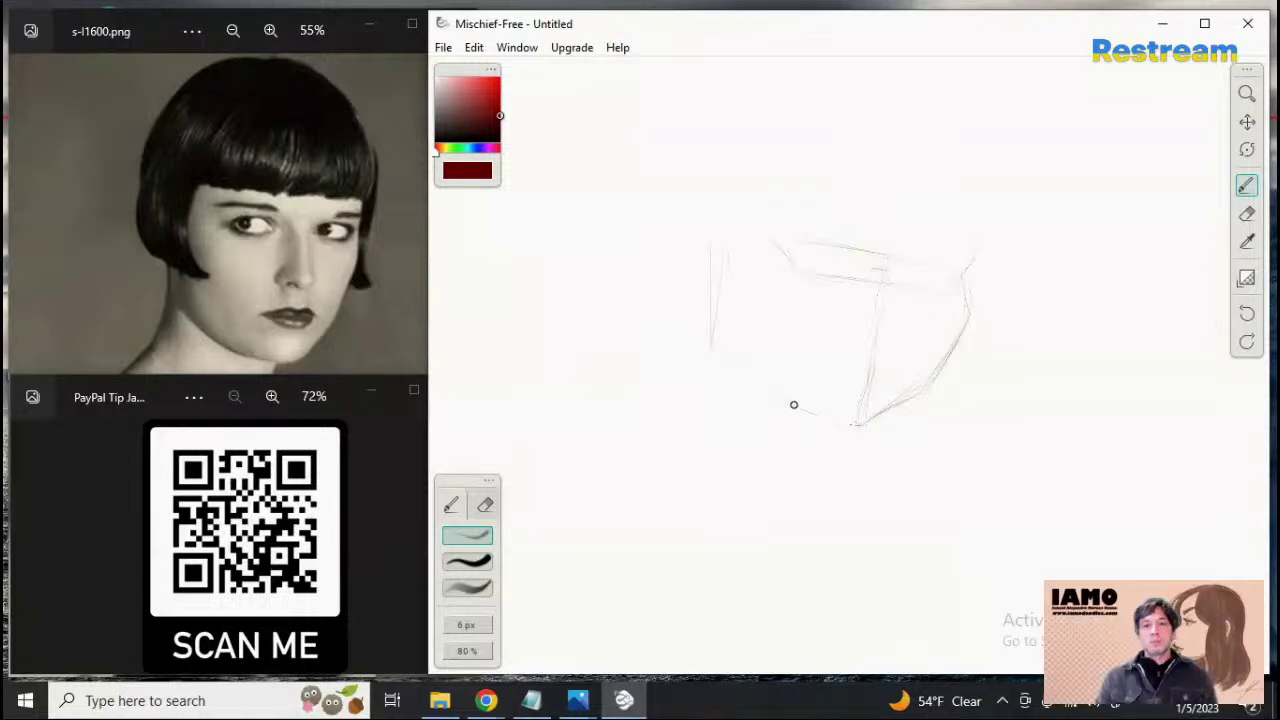
mouse_move(716, 347)
mouse_down()
mouse_move(782, 383)
mouse_move(747, 353)
mouse_move(759, 371)
mouse_move(751, 355)
mouse_move(812, 405)
mouse_up()
drag(762, 363, 746, 351)
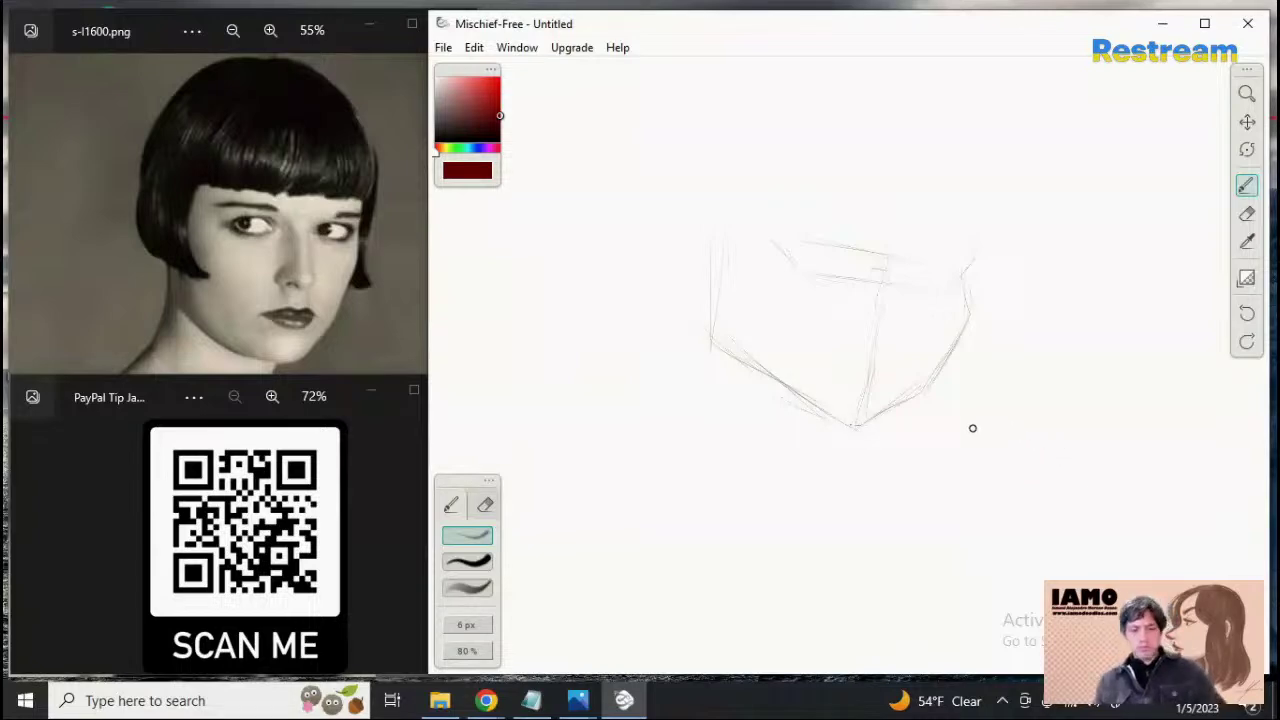
key(ctrl+z)
key(ctrl+z)
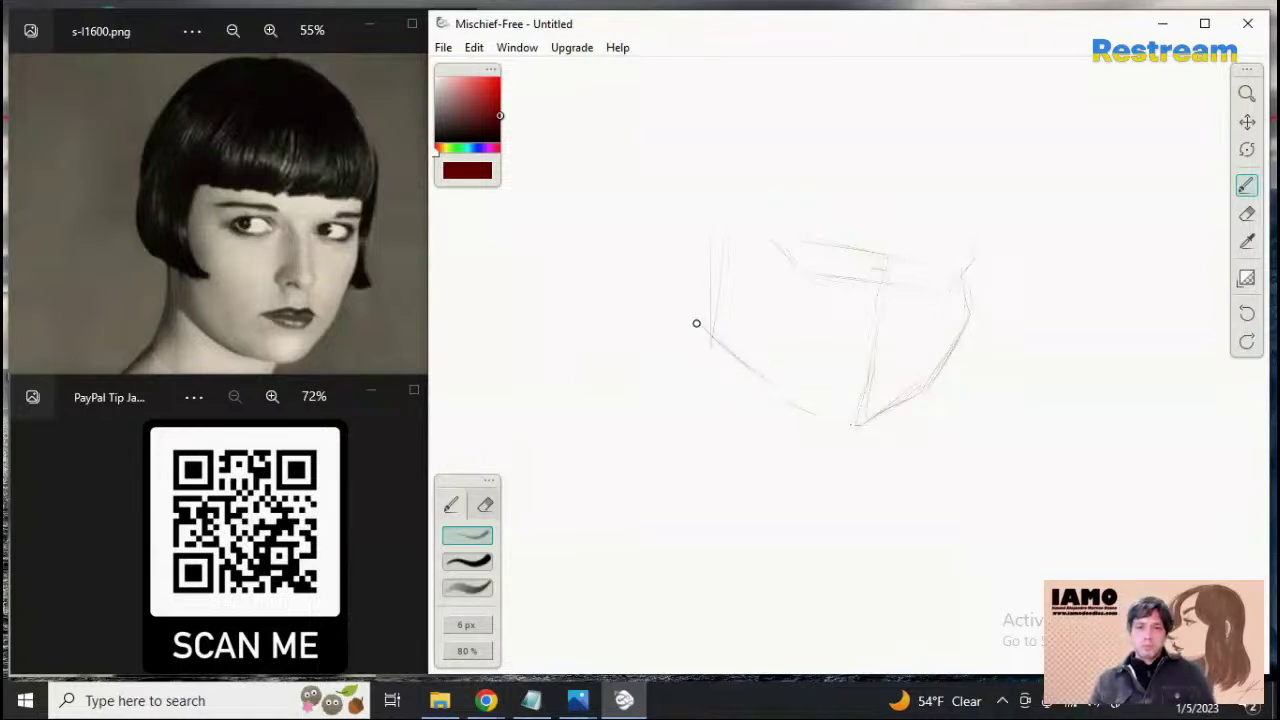
drag(697, 329, 856, 432)
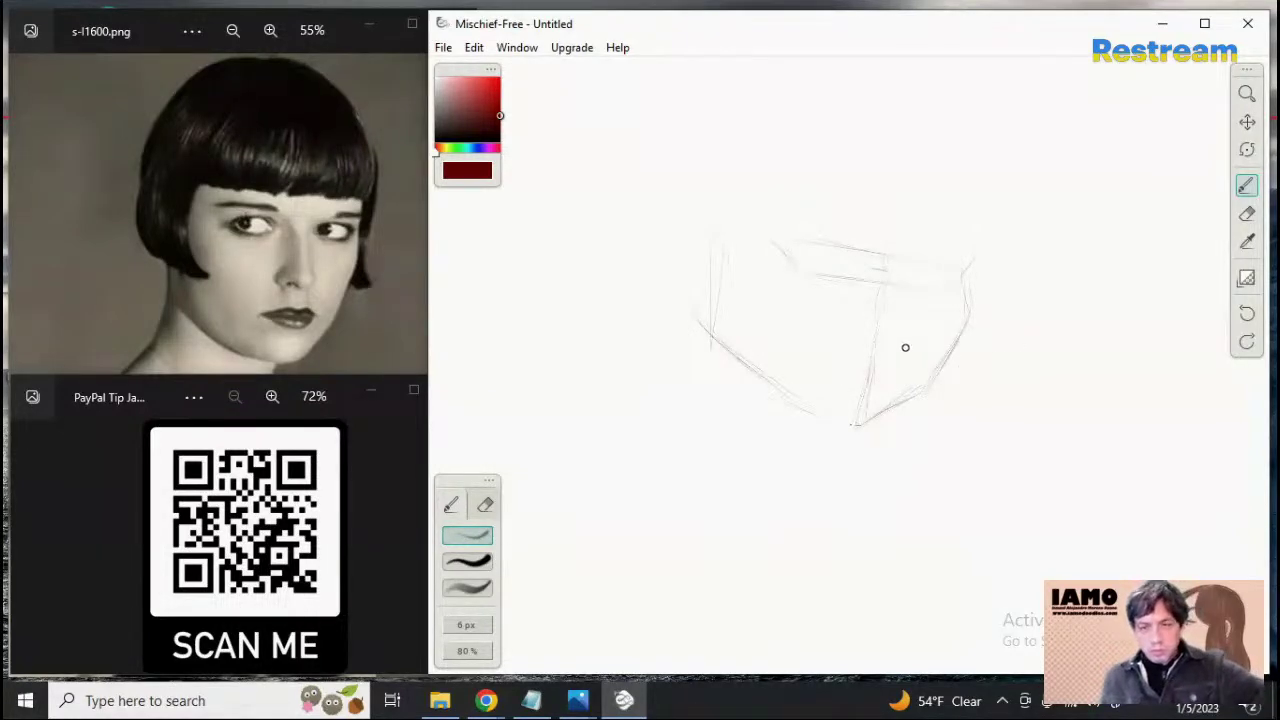
Sketch a horizontal guide for the base of the nose, with small marks for the nose and mouth around the centre line
click(1247, 149)
drag(1139, 208, 1134, 200)
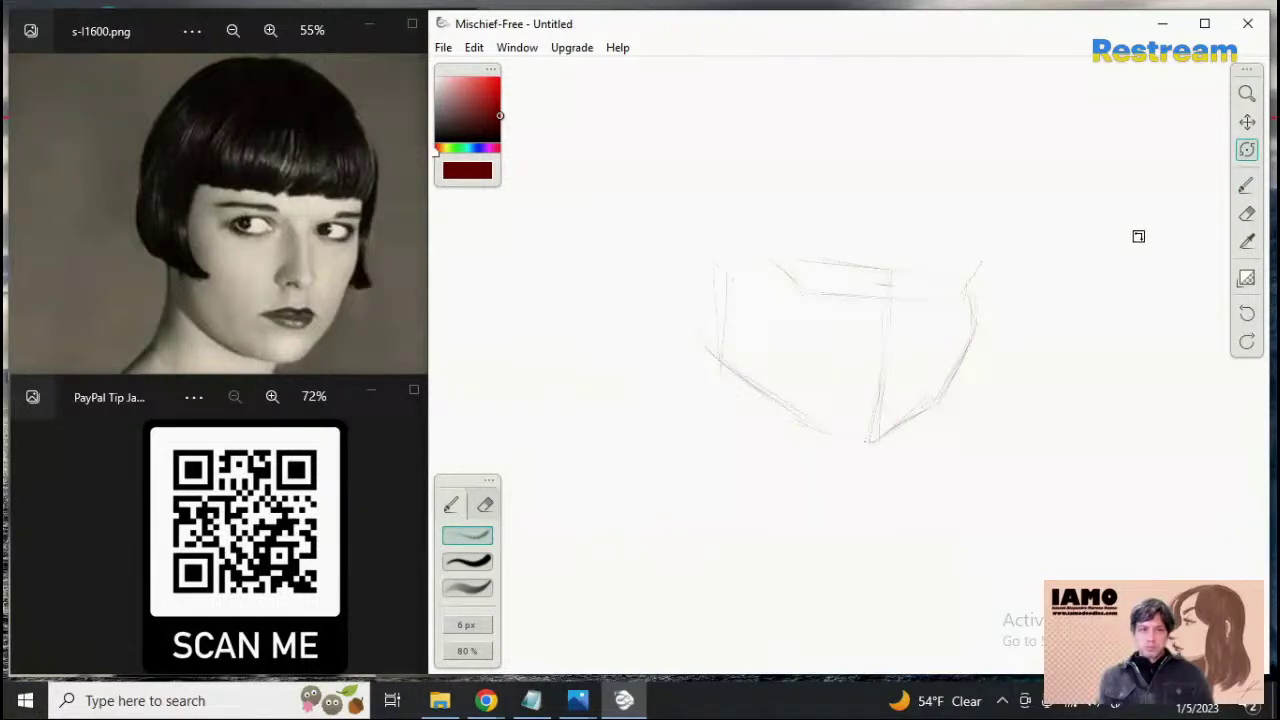
drag(1127, 227, 1129, 221)
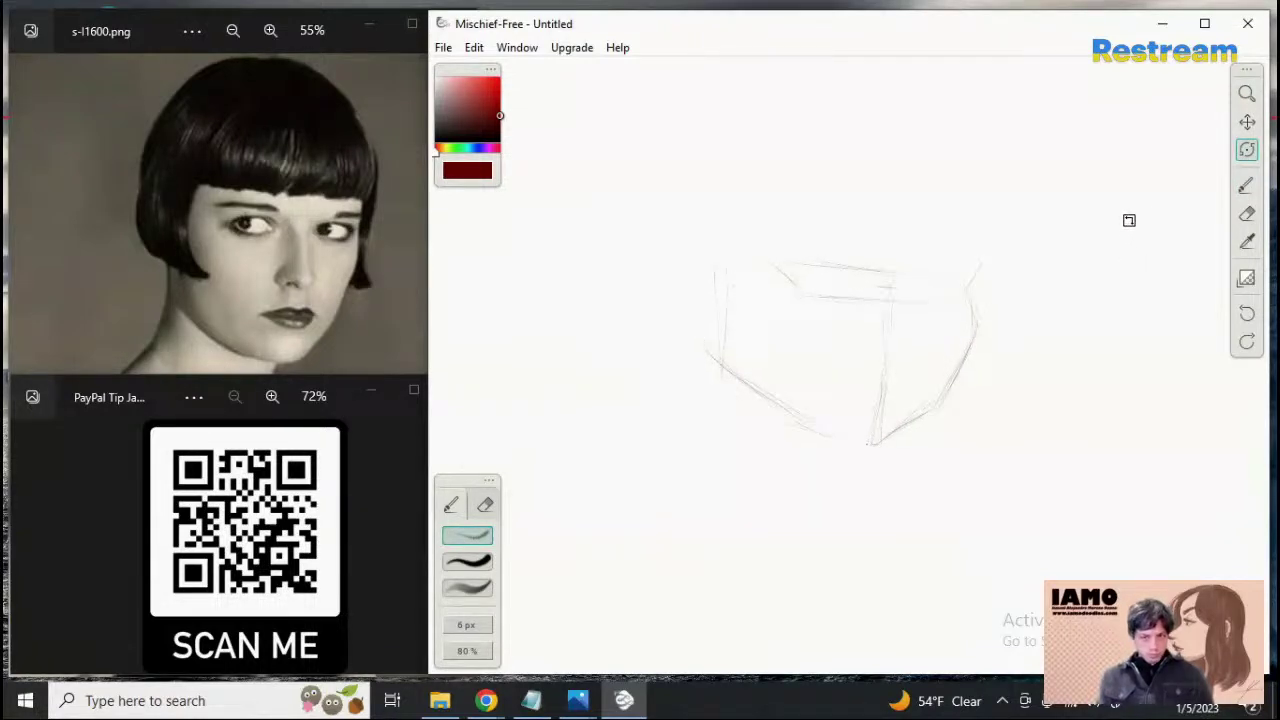
click(1247, 213)
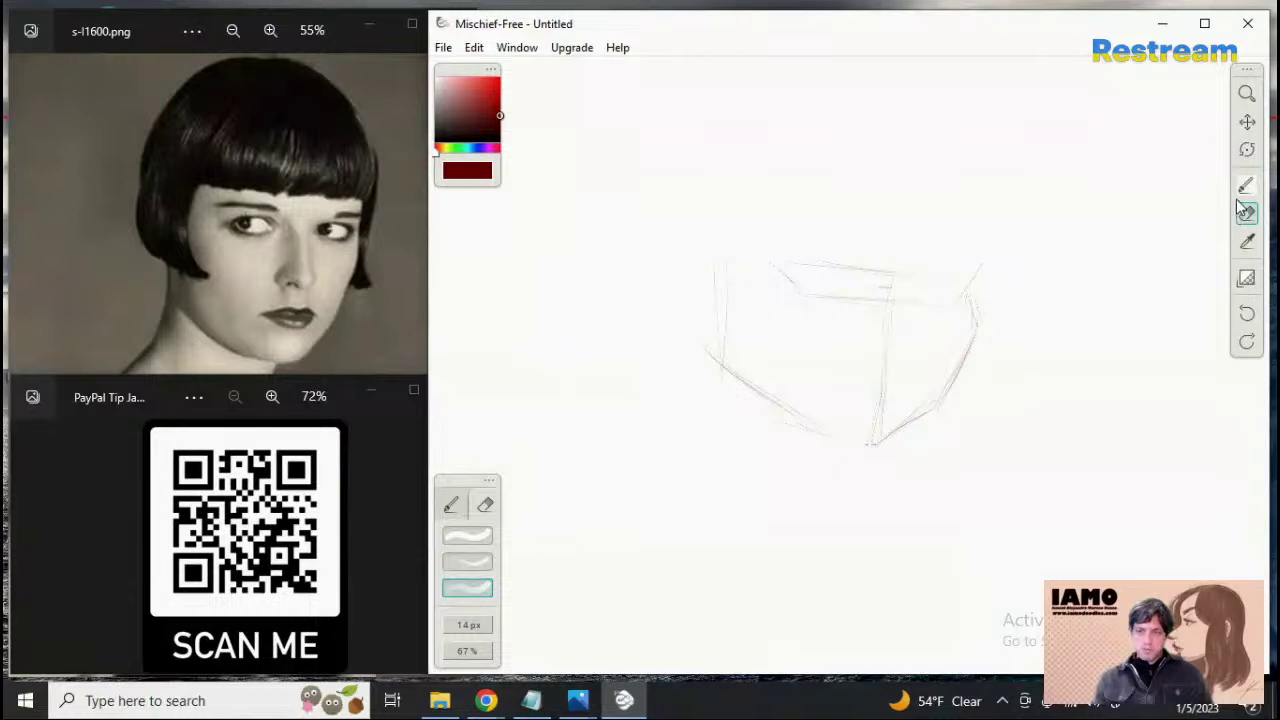
click(1247, 121)
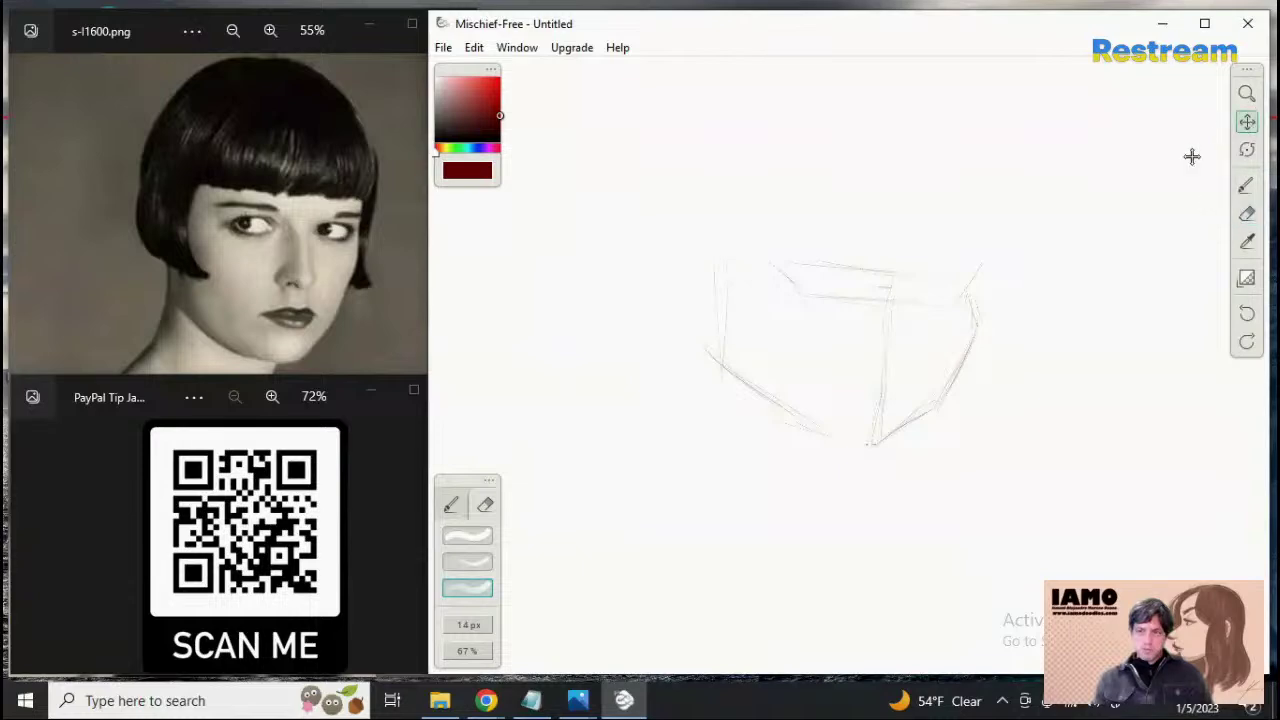
mouse_move(1048, 226)
mouse_down()
mouse_move(963, 215)
mouse_move(848, 230)
mouse_up()
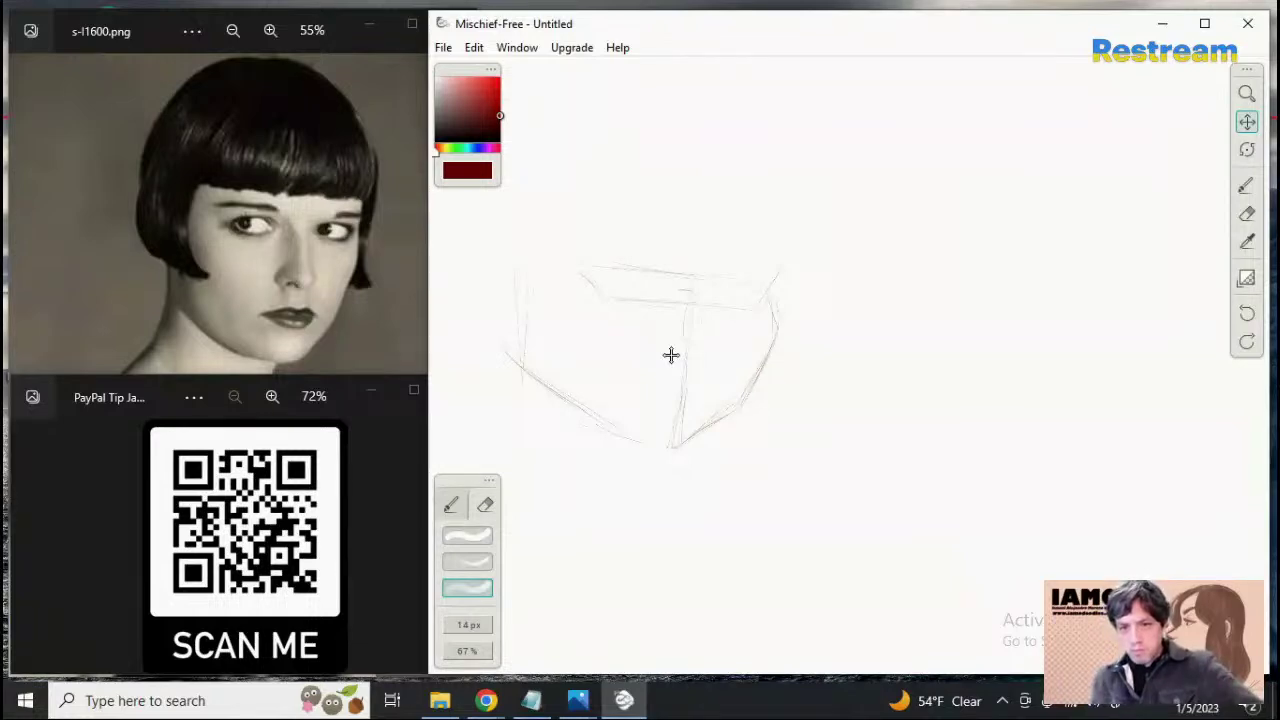
click(1246, 186)
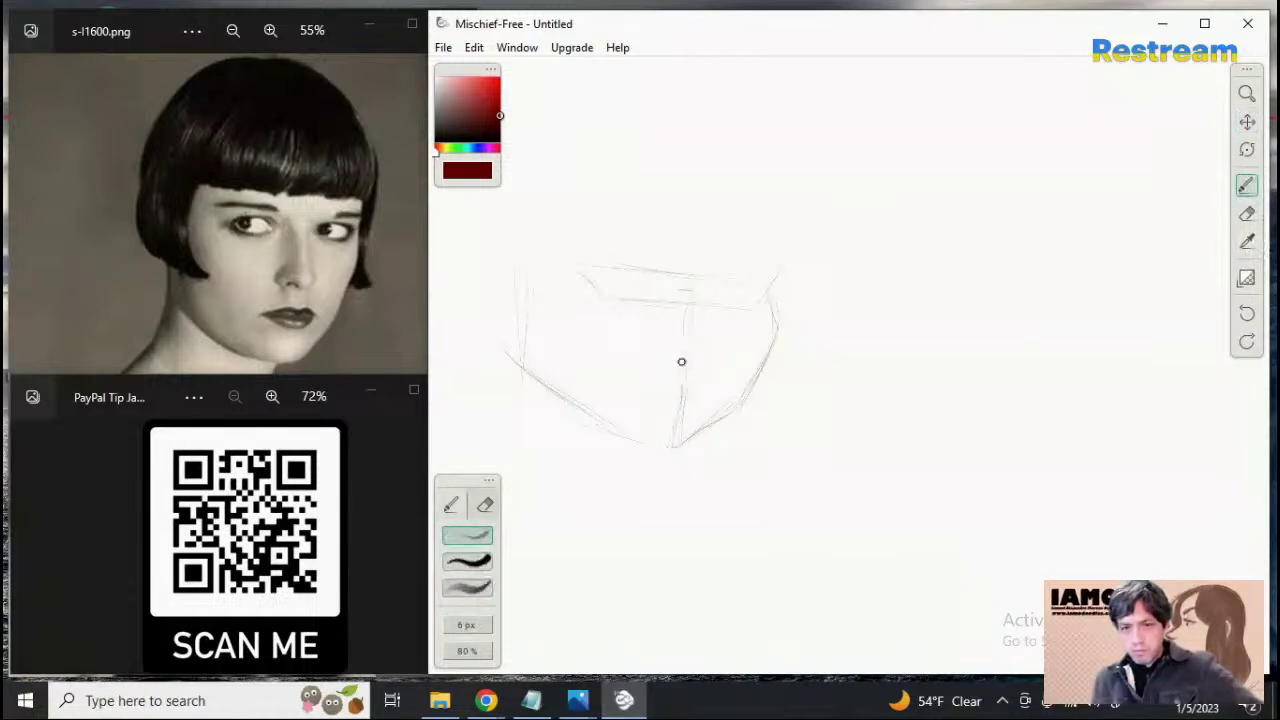
drag(722, 366, 630, 357)
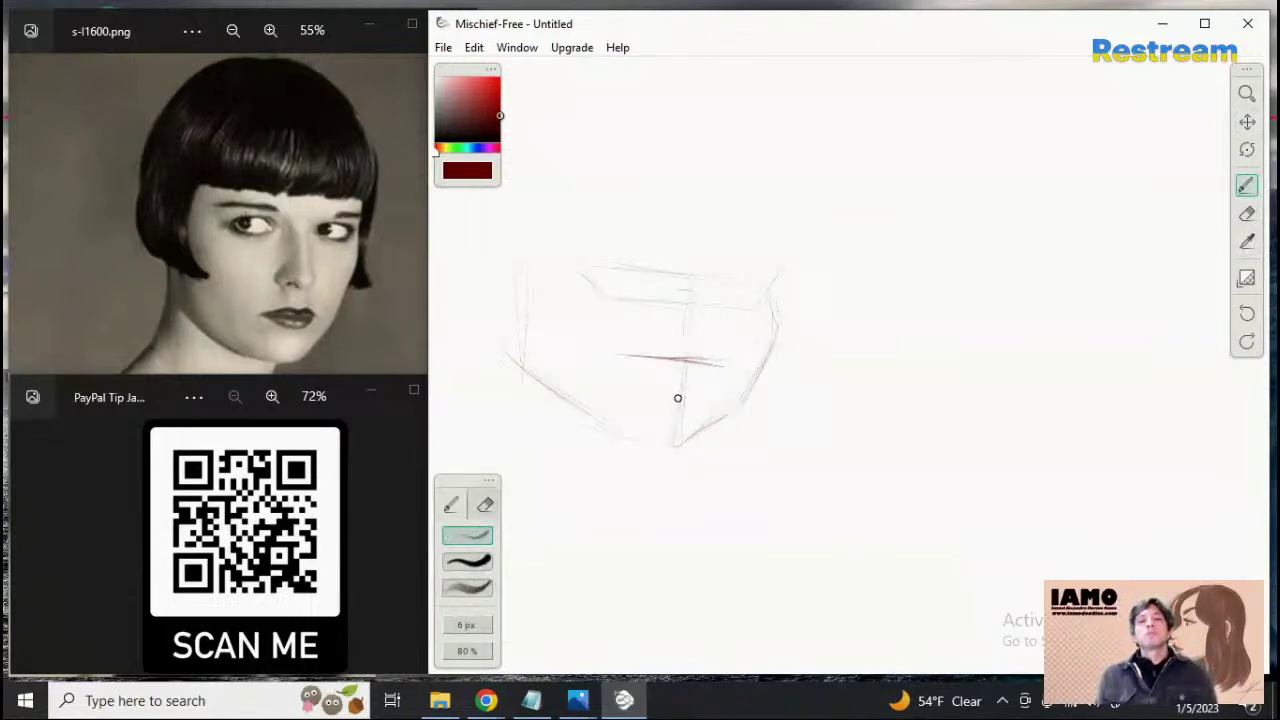
mouse_move(669, 403)
mouse_down()
mouse_move(680, 398)
mouse_move(666, 408)
mouse_up()
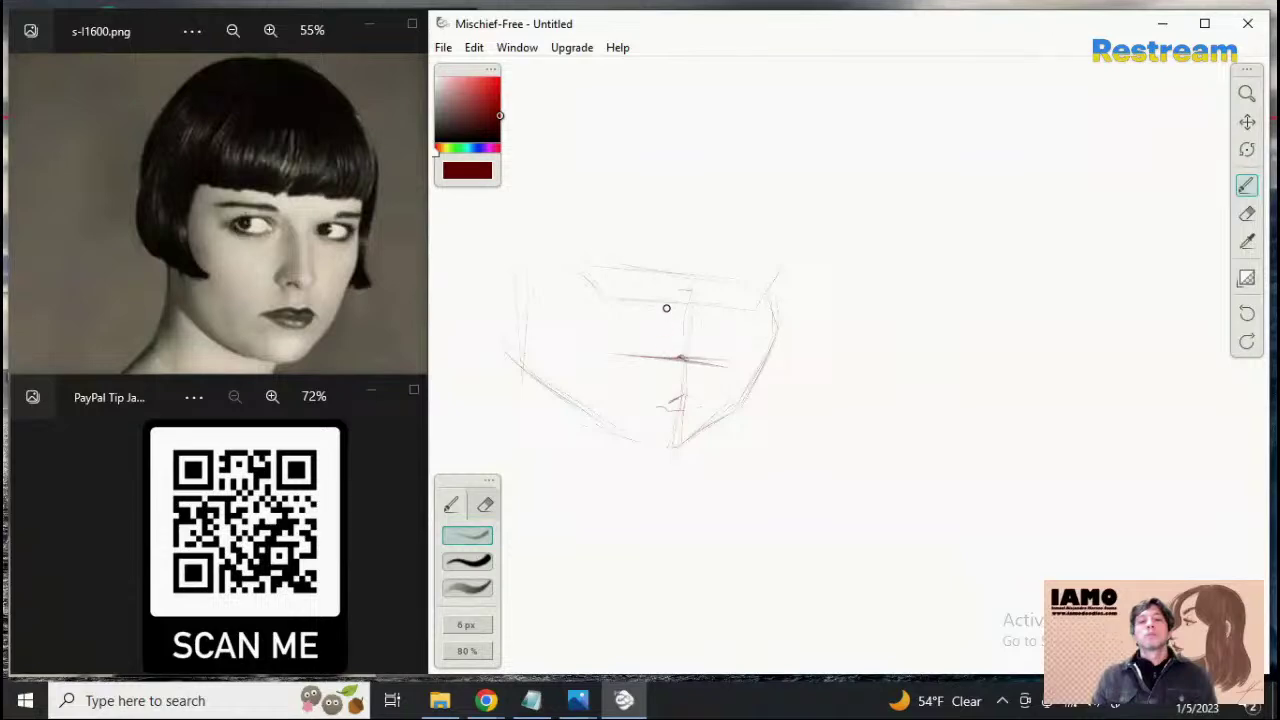
drag(671, 348, 672, 361)
Fade the nose-base guide and the mouth mark with the Eraser, re-marking the nose base with the light brush
click(1246, 213)
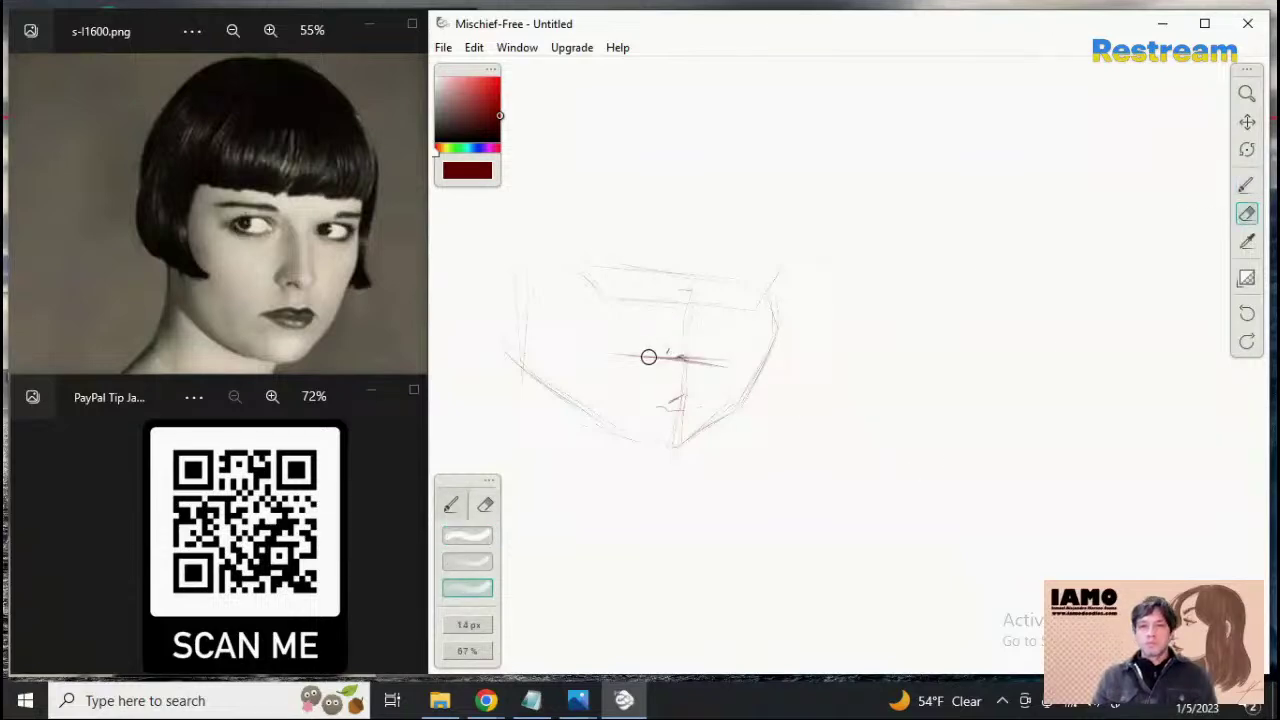
mouse_move(583, 349)
mouse_down()
mouse_move(713, 362)
mouse_move(614, 350)
mouse_up()
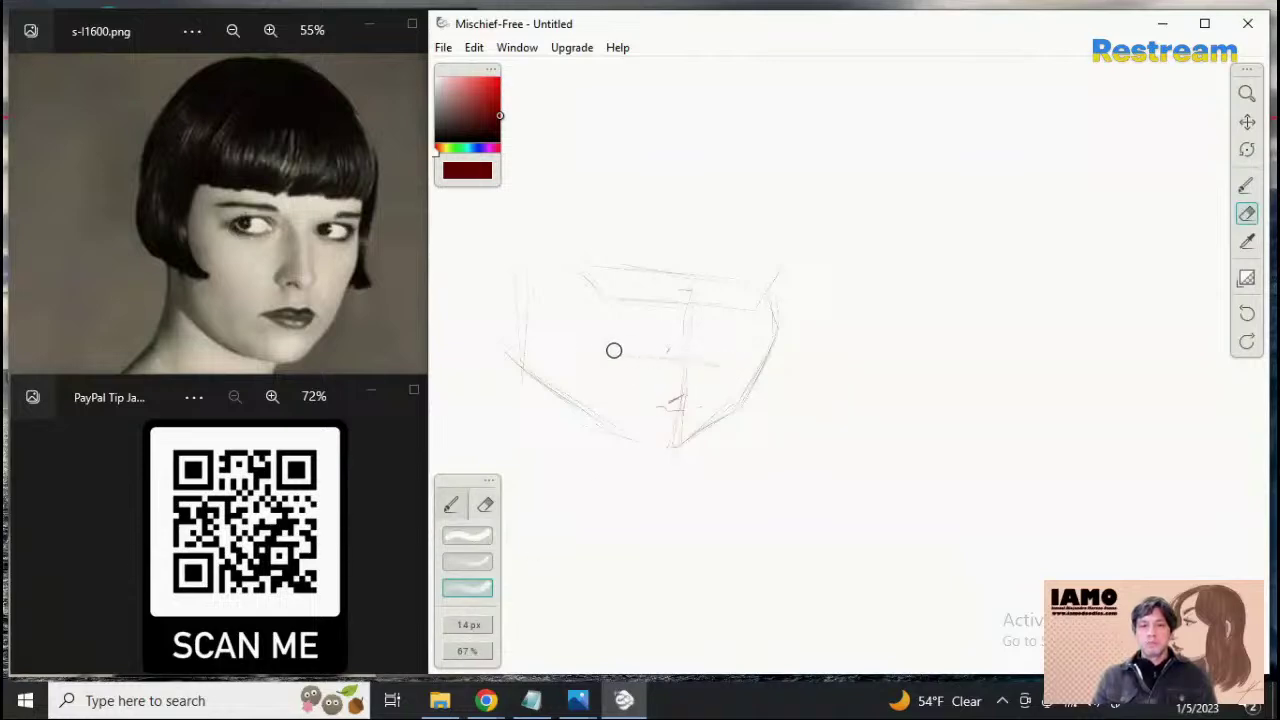
click(1246, 187)
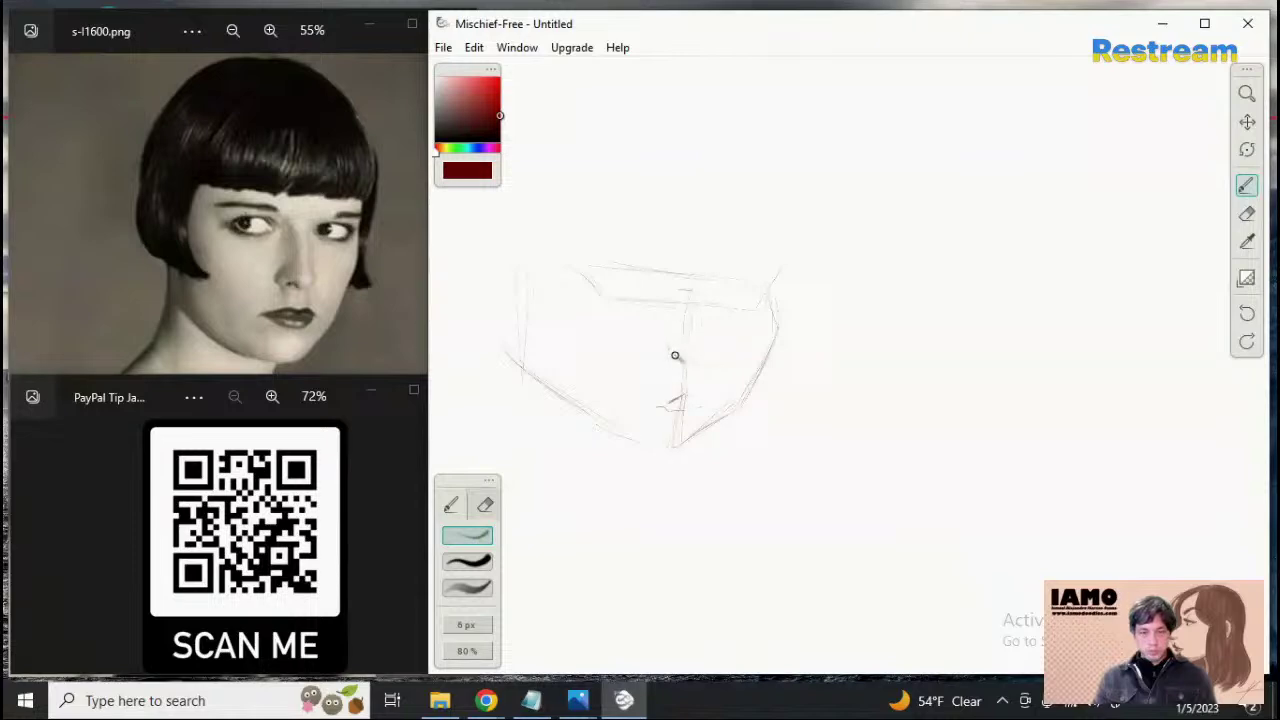
click(1247, 213)
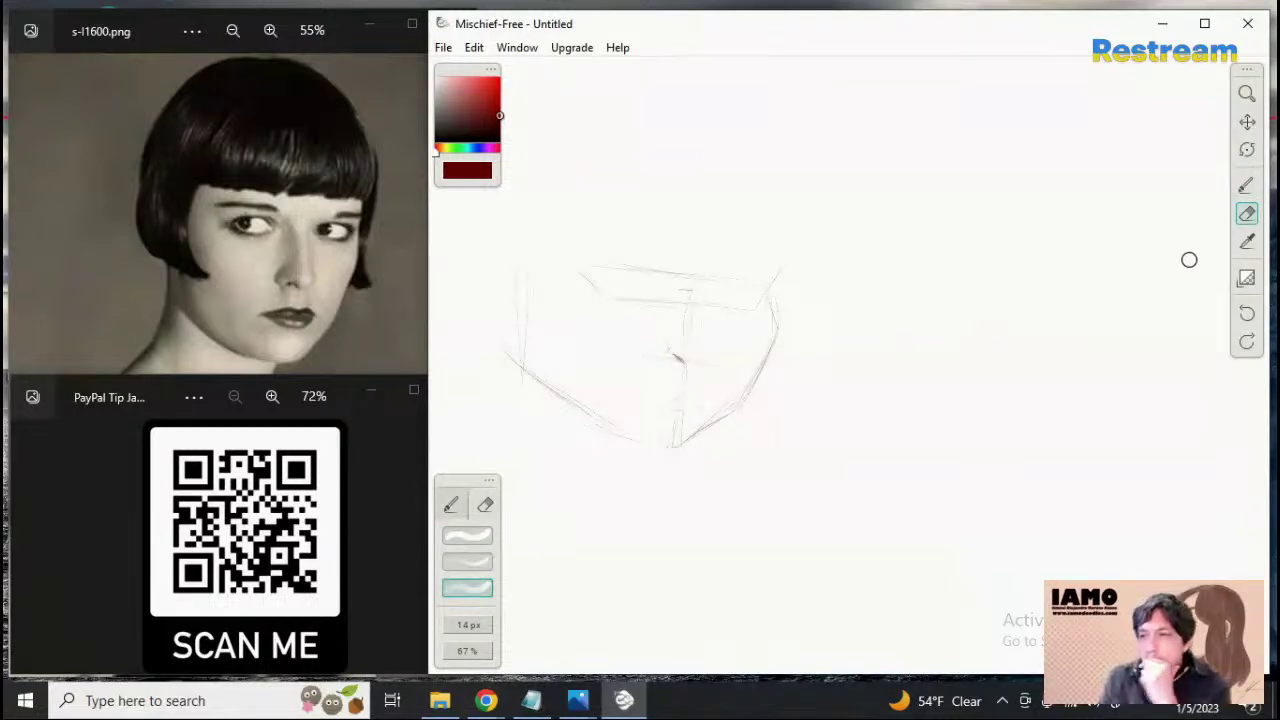
Sketch the nose base with its near nostril and both brow arcs curving down into the nose bridge using the 6 px brush
click(1246, 186)
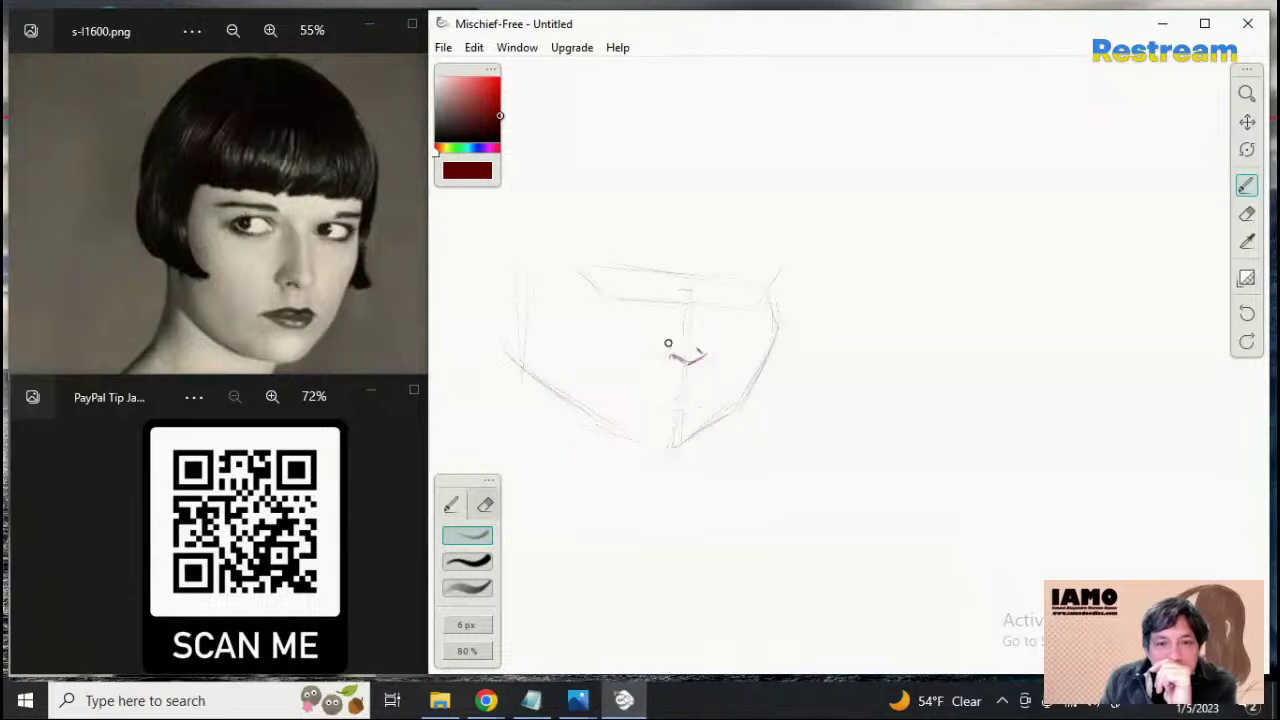
drag(663, 350, 668, 358)
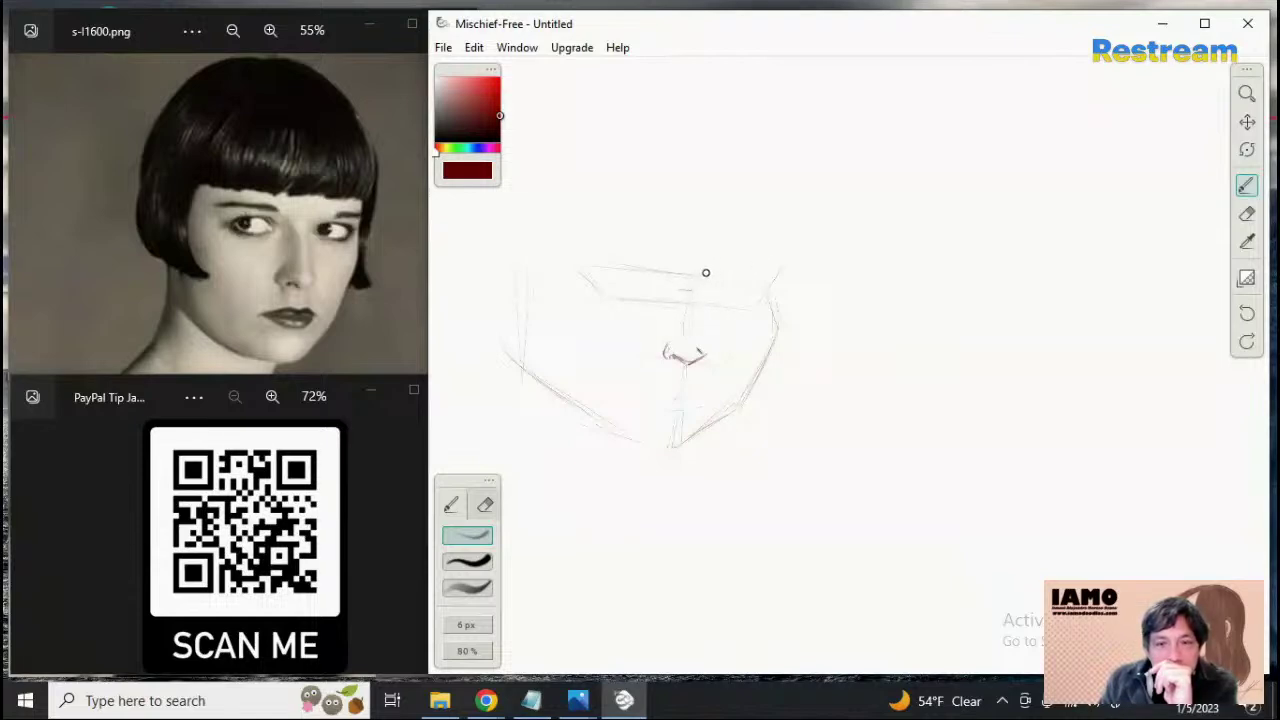
drag(714, 267, 764, 275)
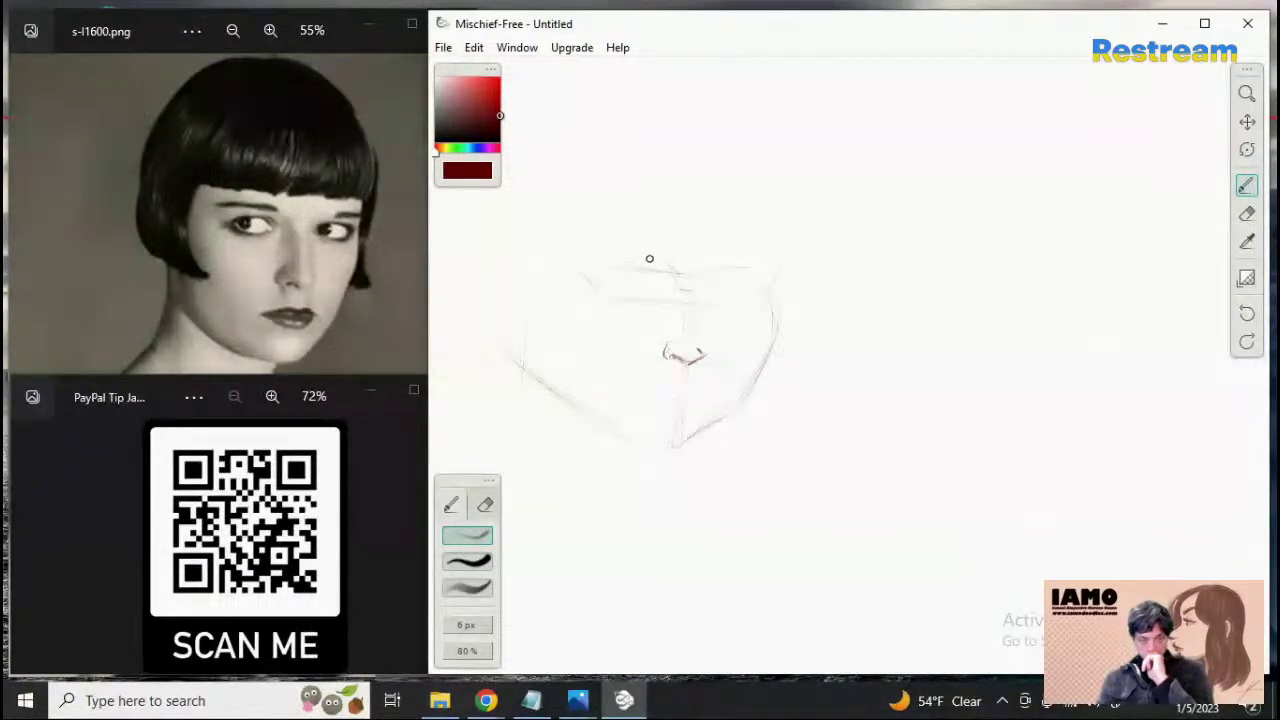
drag(662, 267, 682, 298)
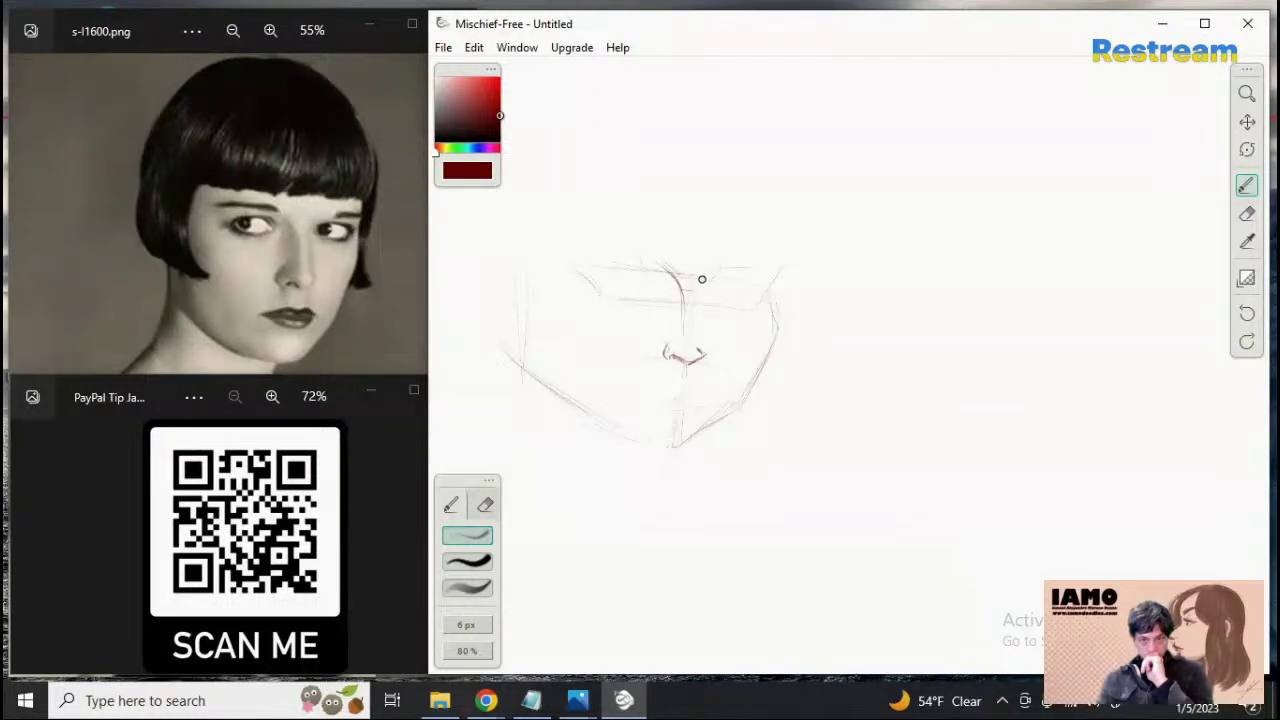
drag(708, 275, 691, 343)
drag(687, 288, 695, 342)
mouse_move(693, 294)
mouse_down()
mouse_move(727, 265)
mouse_move(712, 271)
mouse_move(759, 262)
mouse_move(711, 272)
mouse_move(741, 270)
mouse_move(724, 264)
mouse_move(762, 272)
mouse_up()
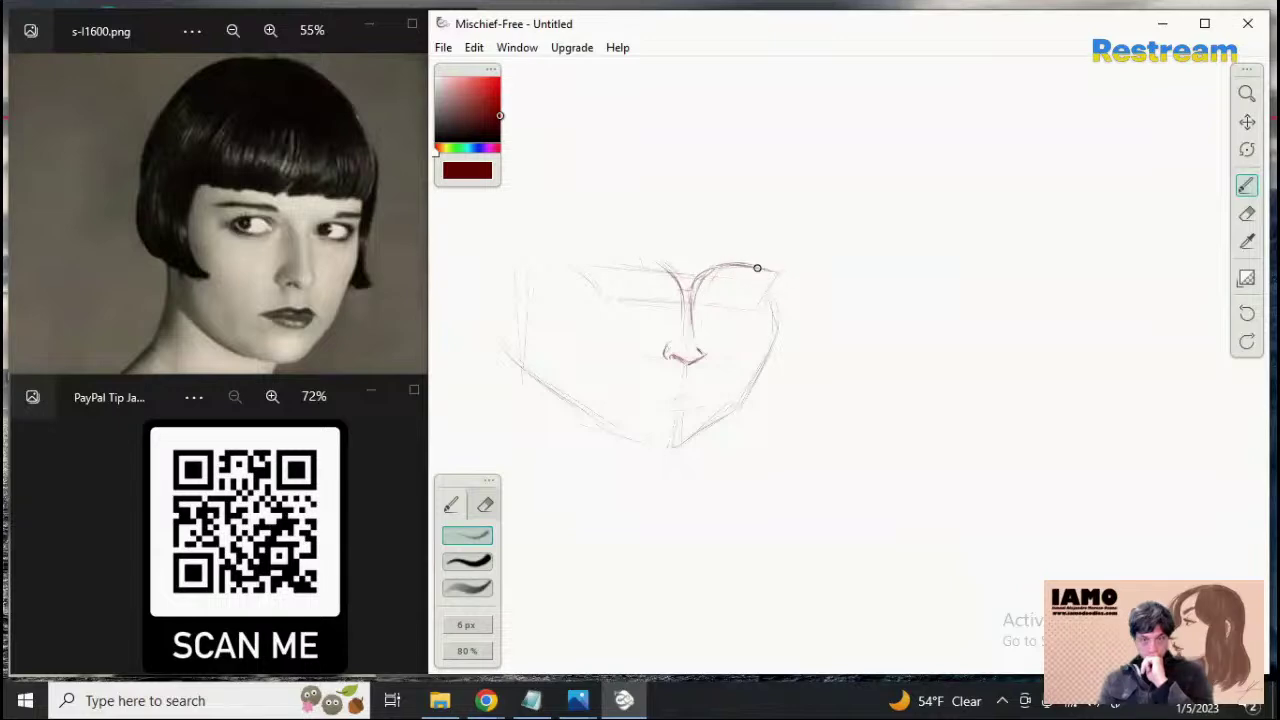
mouse_move(628, 246)
mouse_down()
mouse_move(665, 264)
mouse_move(561, 252)
mouse_move(625, 250)
mouse_move(586, 256)
mouse_up()
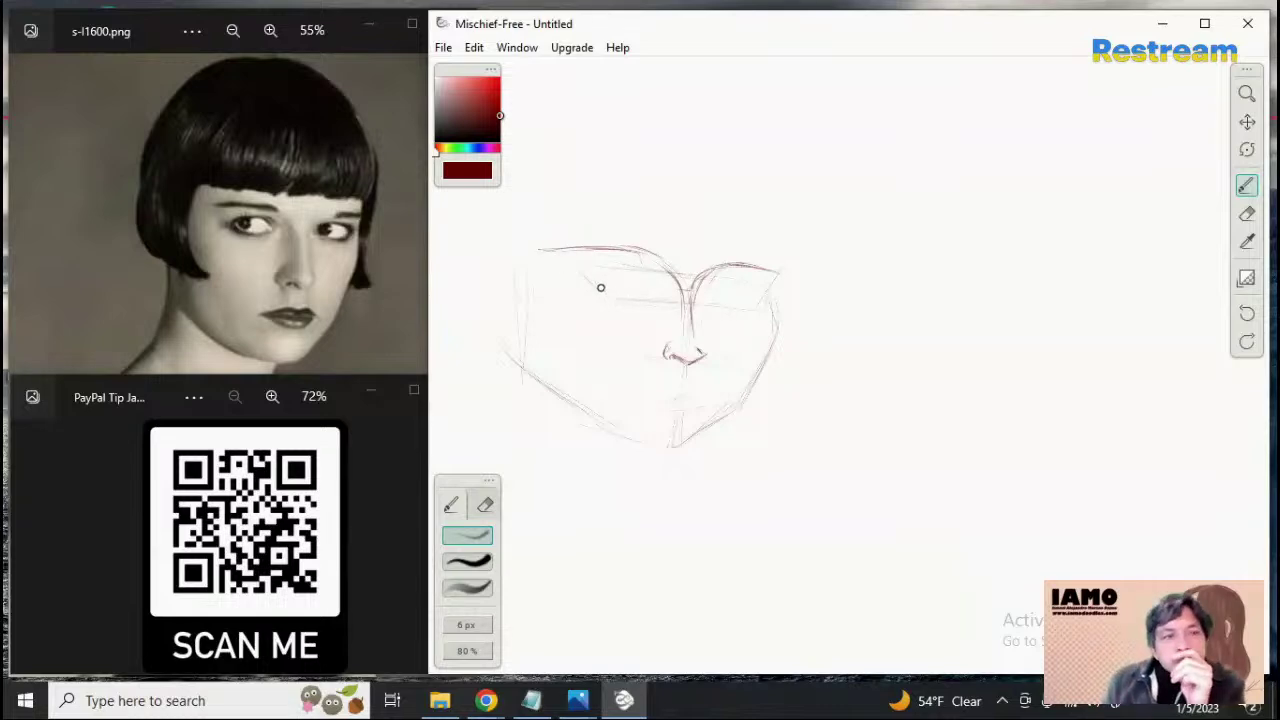
Erase the outer near side of the face and the tail of the near brow with the 100% opacity Eraser
key(e)
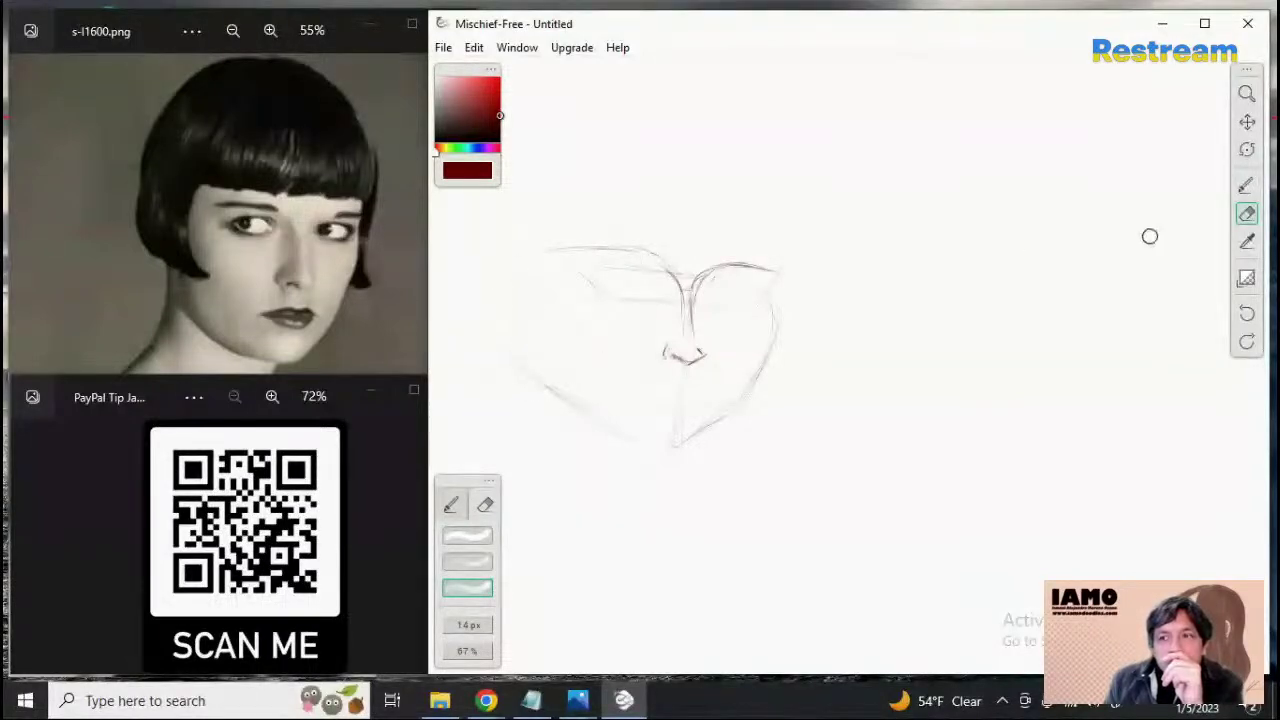
click(467, 535)
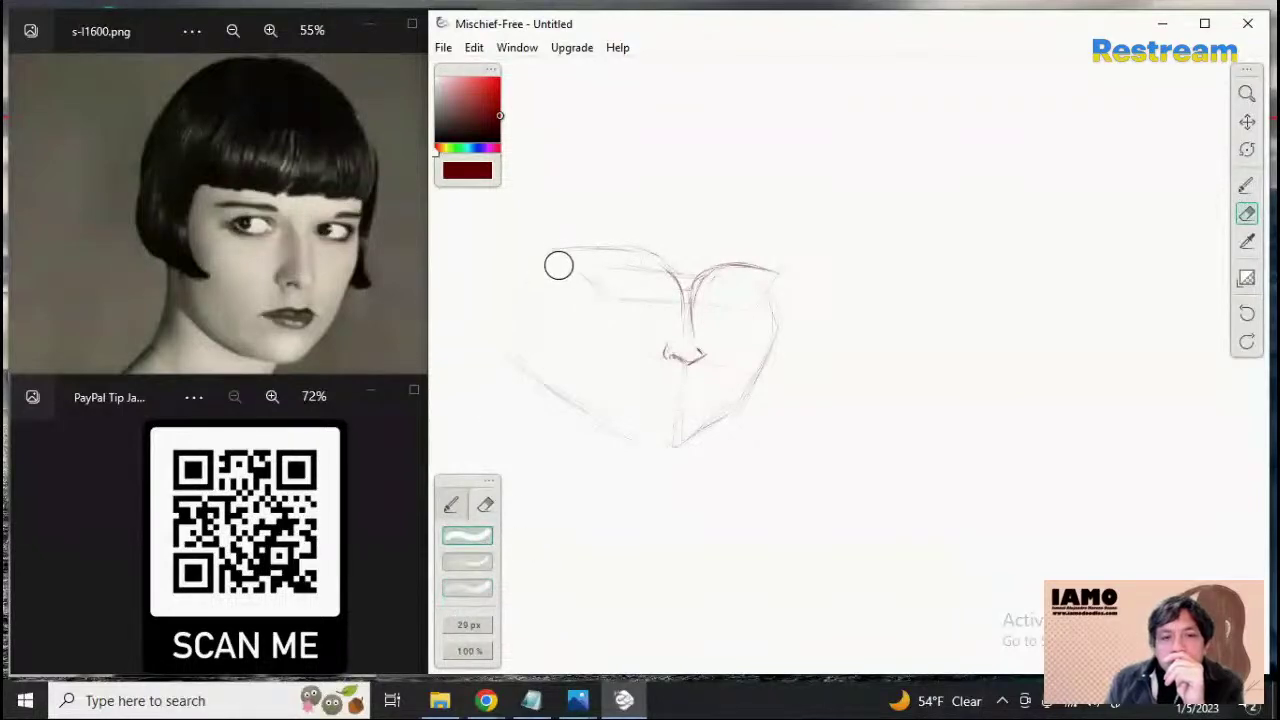
mouse_move(514, 357)
mouse_down()
mouse_move(553, 313)
mouse_move(577, 421)
mouse_move(555, 438)
mouse_move(540, 418)
mouse_move(567, 234)
mouse_up()
Redraw the near side of the face closer to the features, running the jaw to the chin and restating the far jaw and cheek
click(1246, 186)
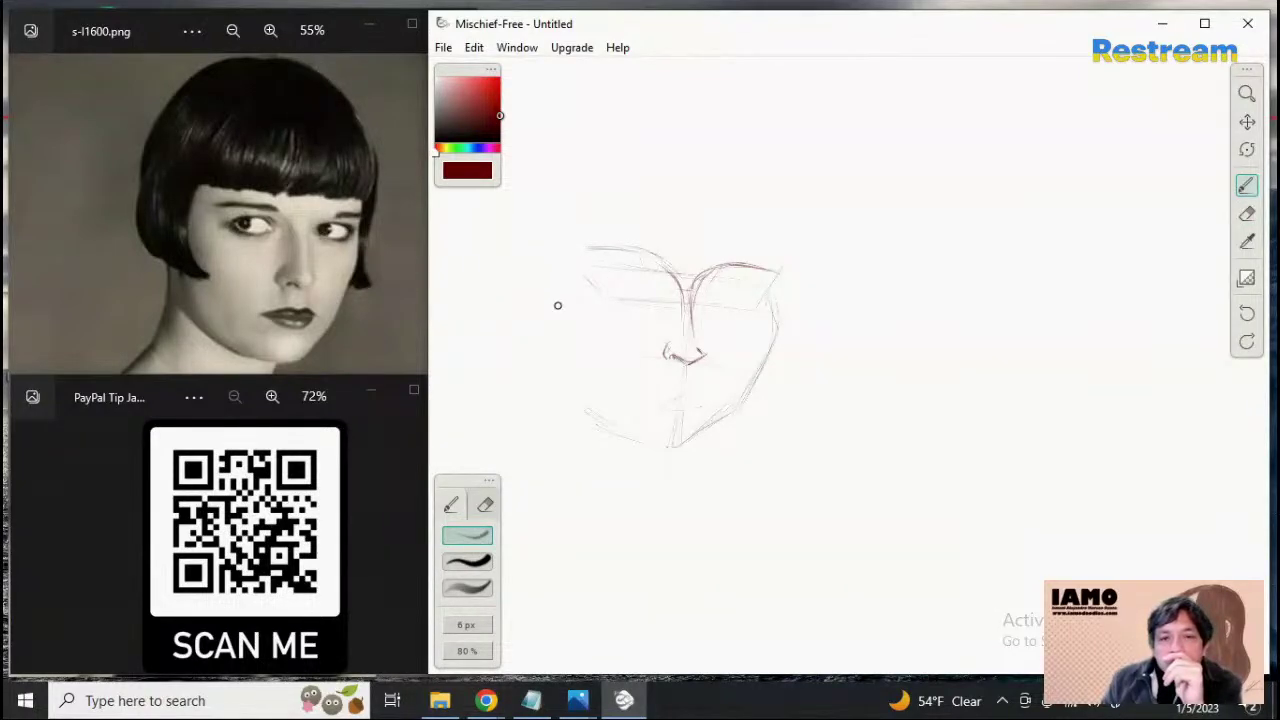
mouse_move(556, 236)
mouse_down()
mouse_move(562, 368)
mouse_move(605, 425)
mouse_move(550, 351)
mouse_move(631, 443)
mouse_up()
drag(556, 357, 634, 426)
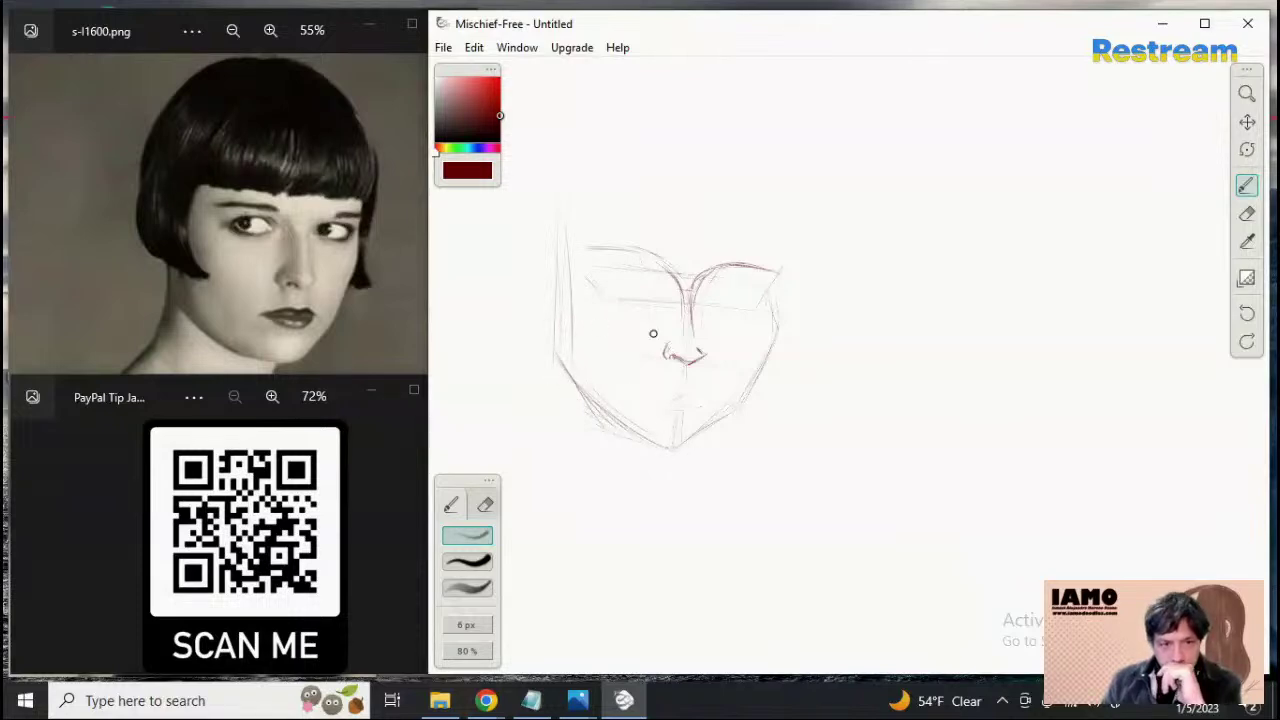
drag(665, 451, 697, 429)
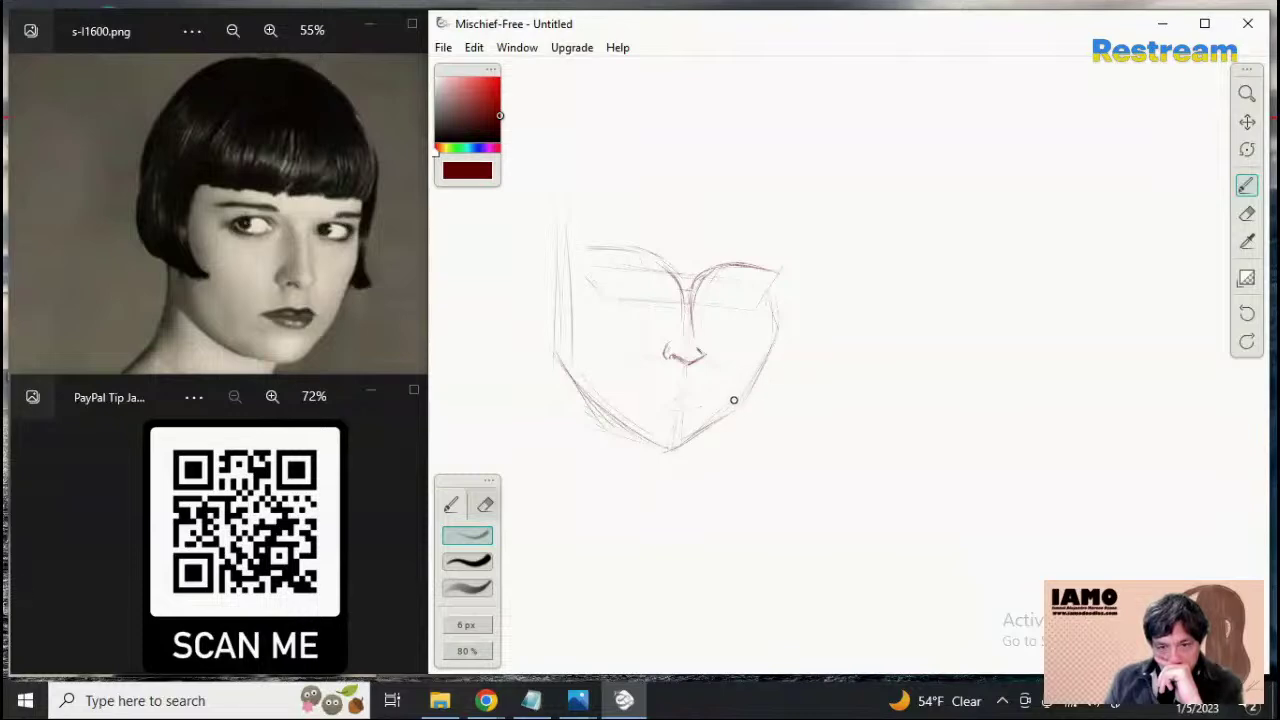
drag(721, 414, 777, 338)
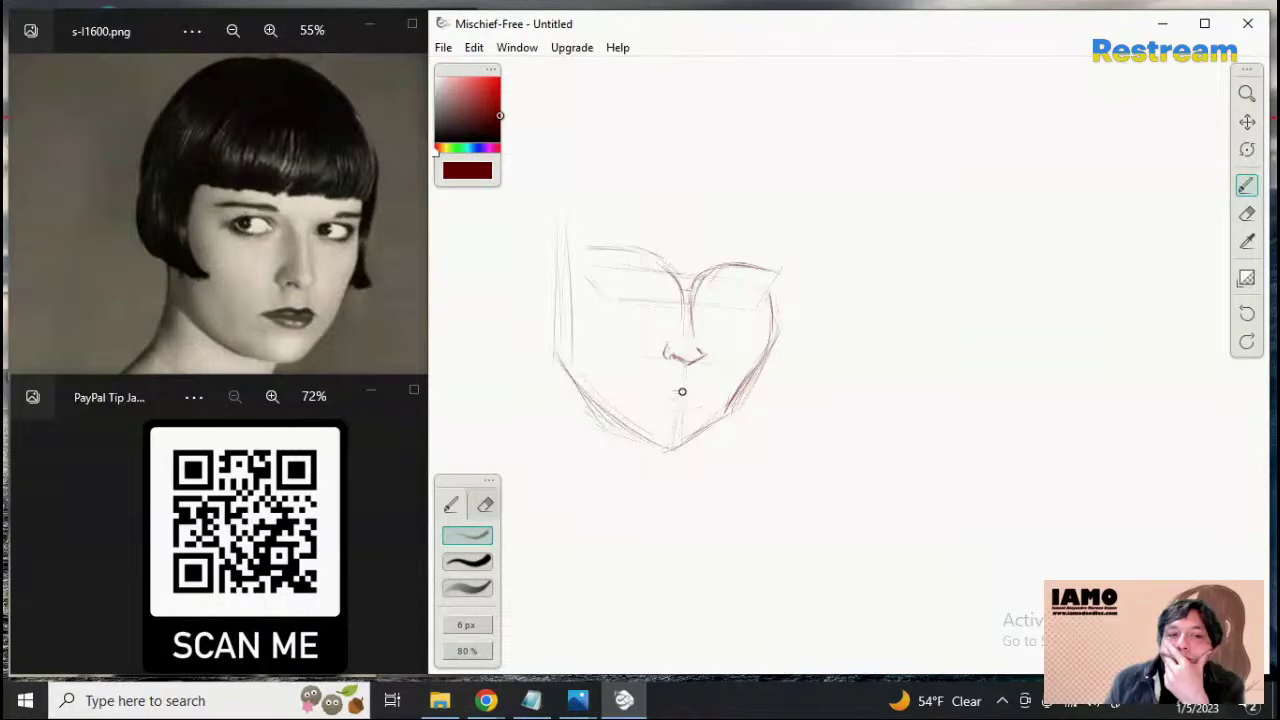
Sketch the mouth with its upper and lower lips, and outline both eyes inside the eye band
drag(656, 396, 683, 391)
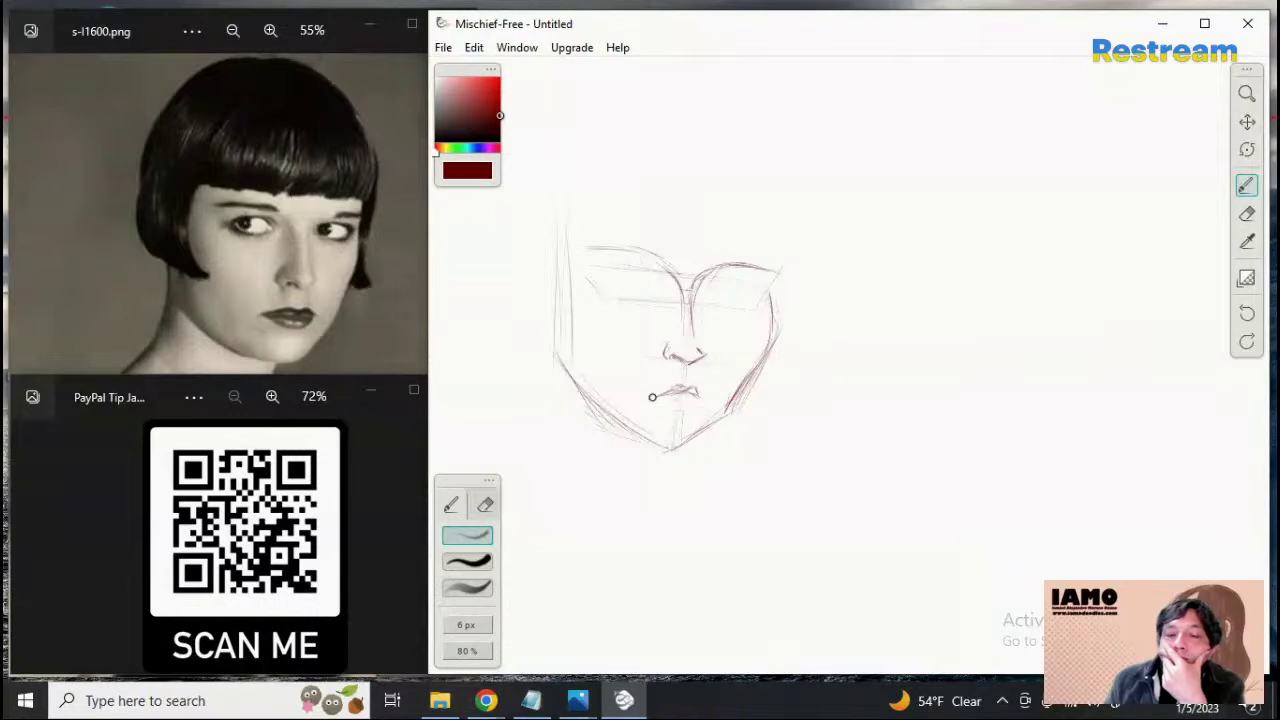
drag(669, 388, 650, 397)
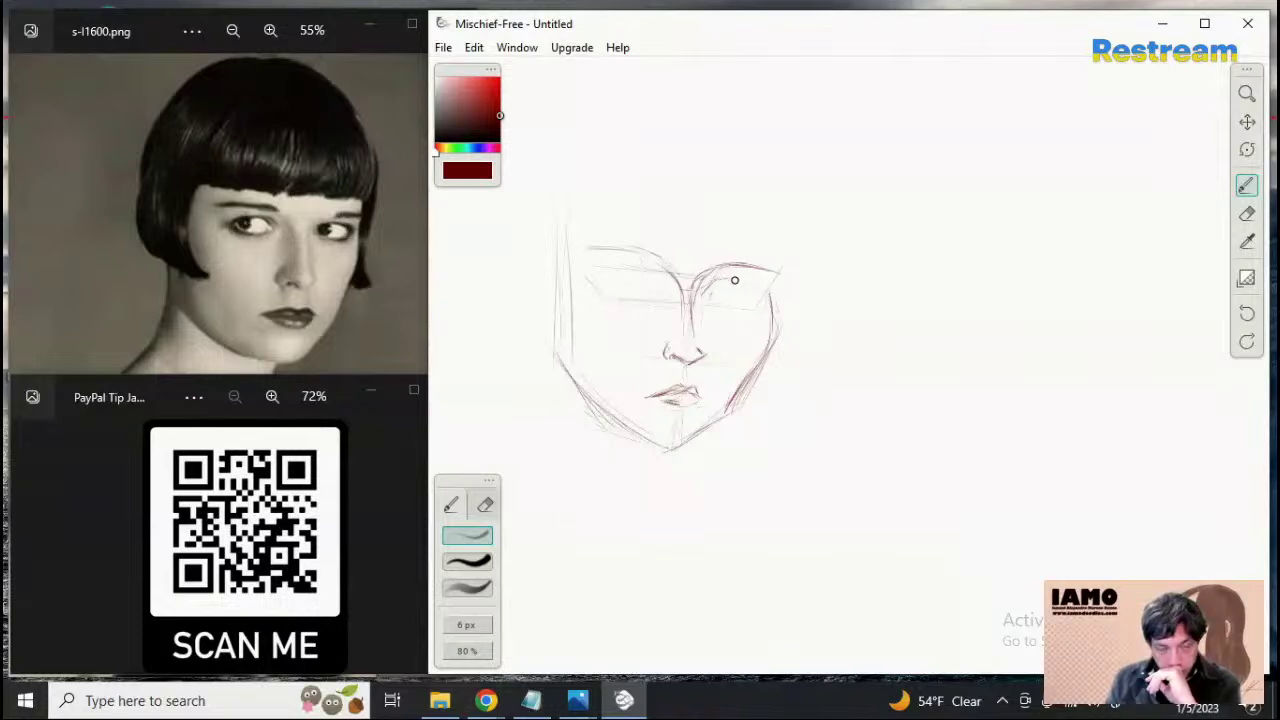
drag(714, 286, 746, 281)
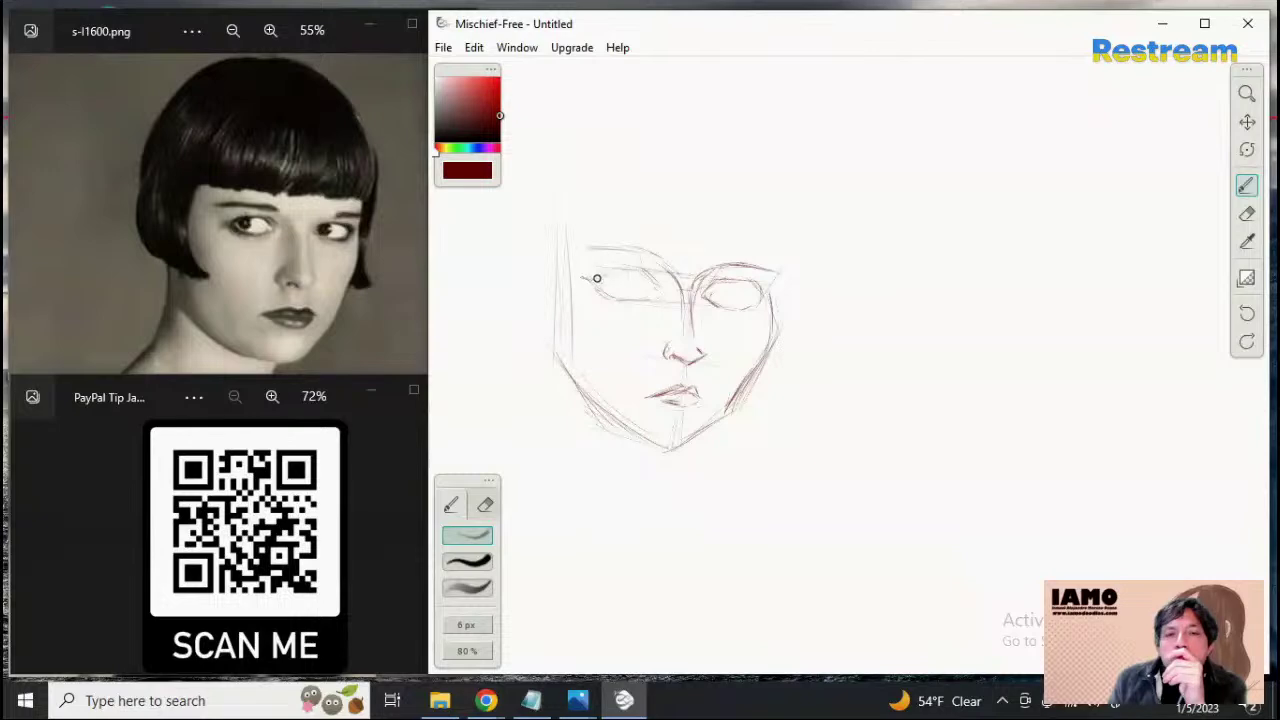
drag(596, 279, 626, 271)
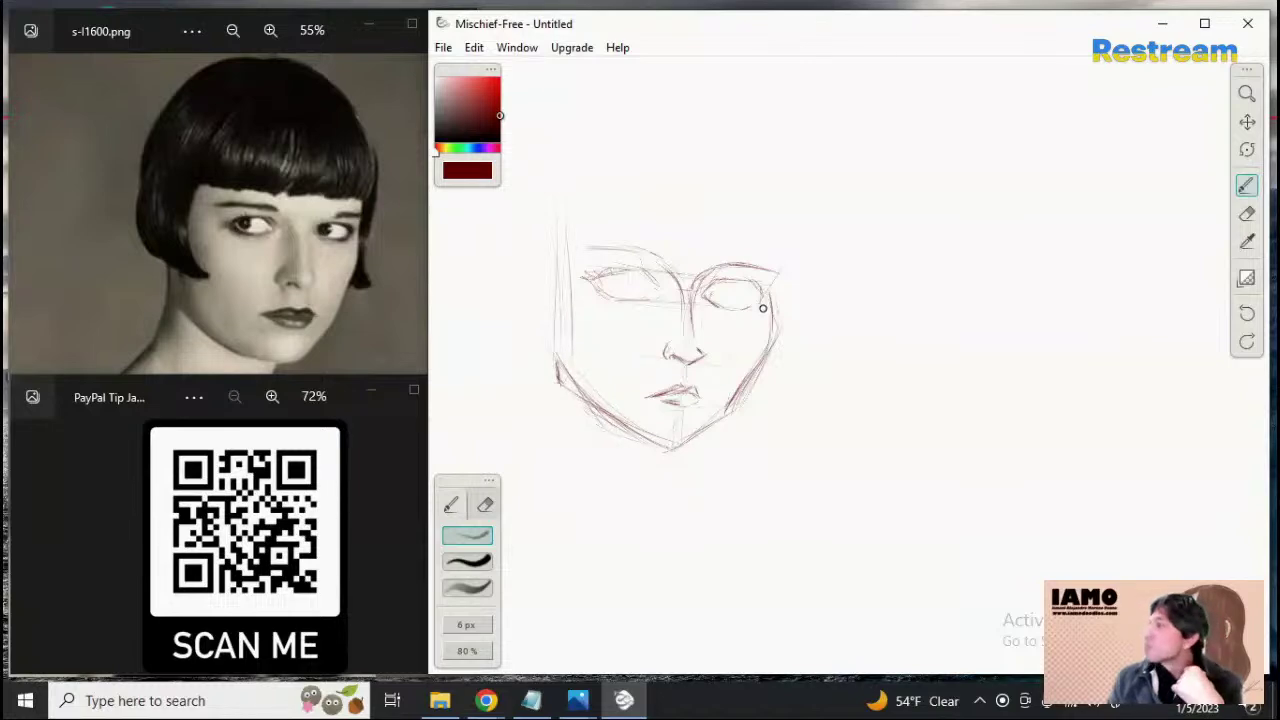
Fade out both eye outlines and the inner end of the far brow with the 14 px, 67% Eraser
click(1247, 121)
mouse_move(880, 349)
mouse_down()
mouse_move(1025, 350)
mouse_move(1010, 362)
mouse_up()
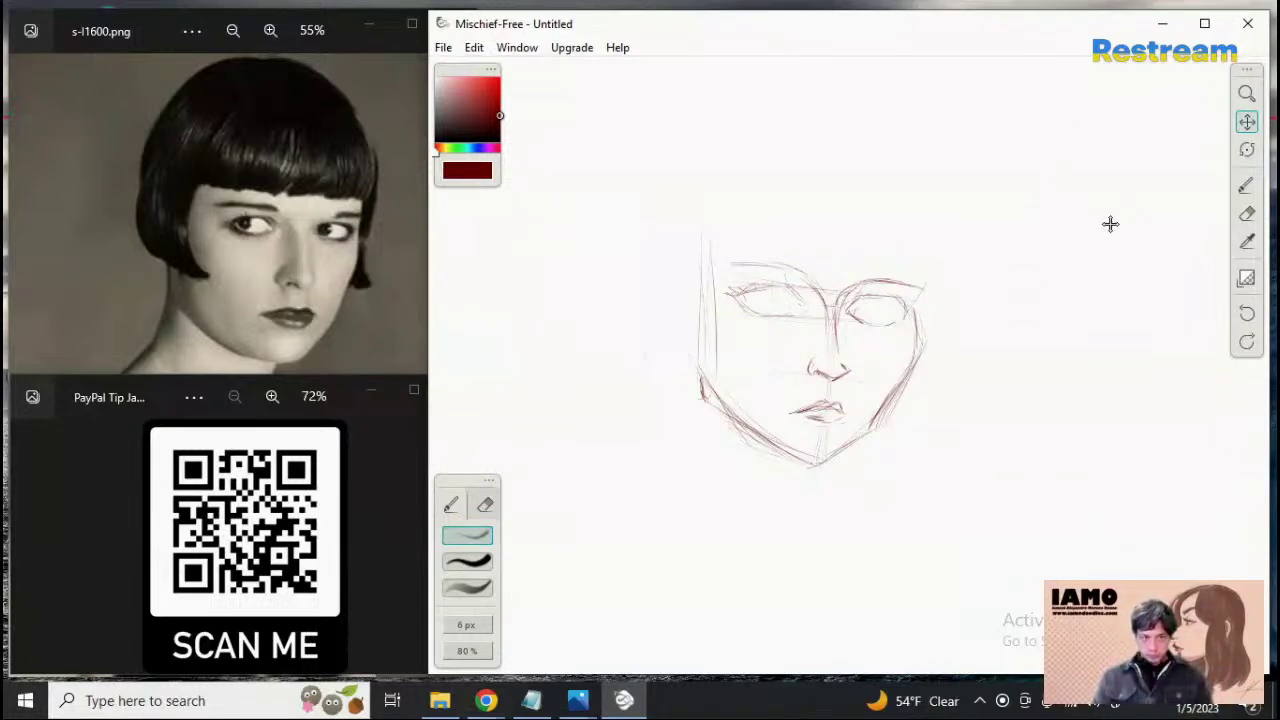
click(1246, 187)
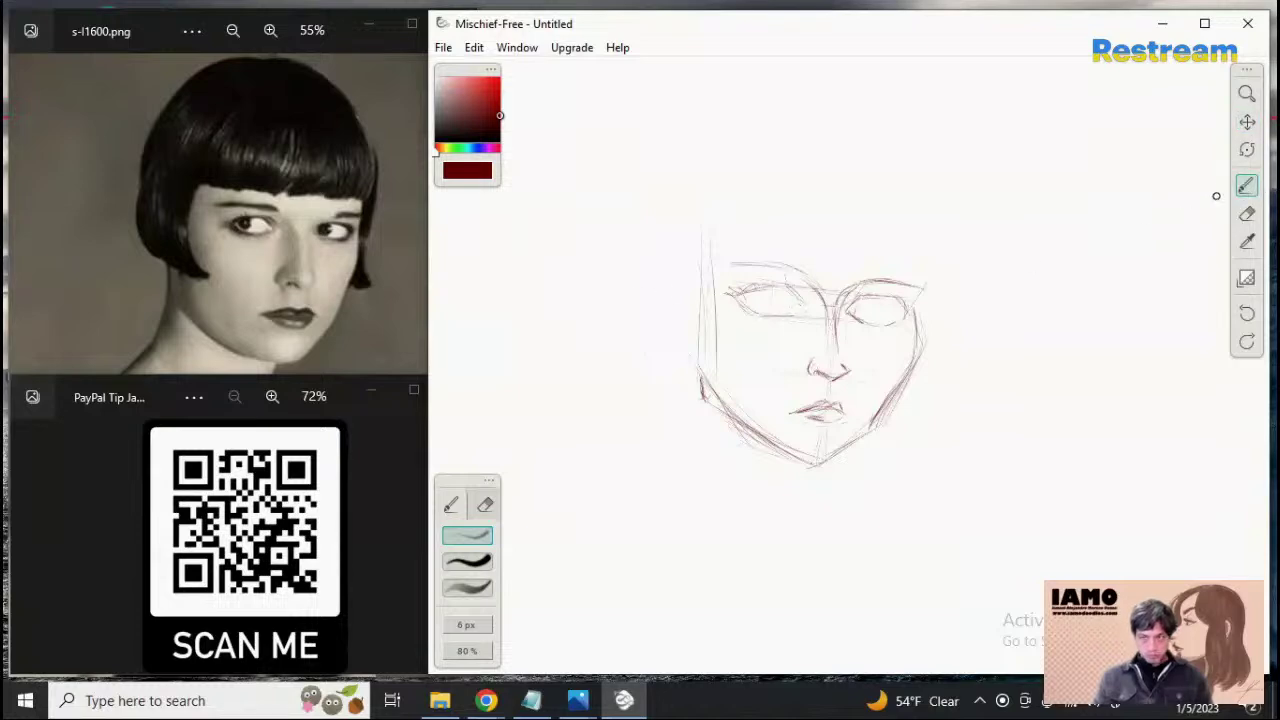
click(1247, 214)
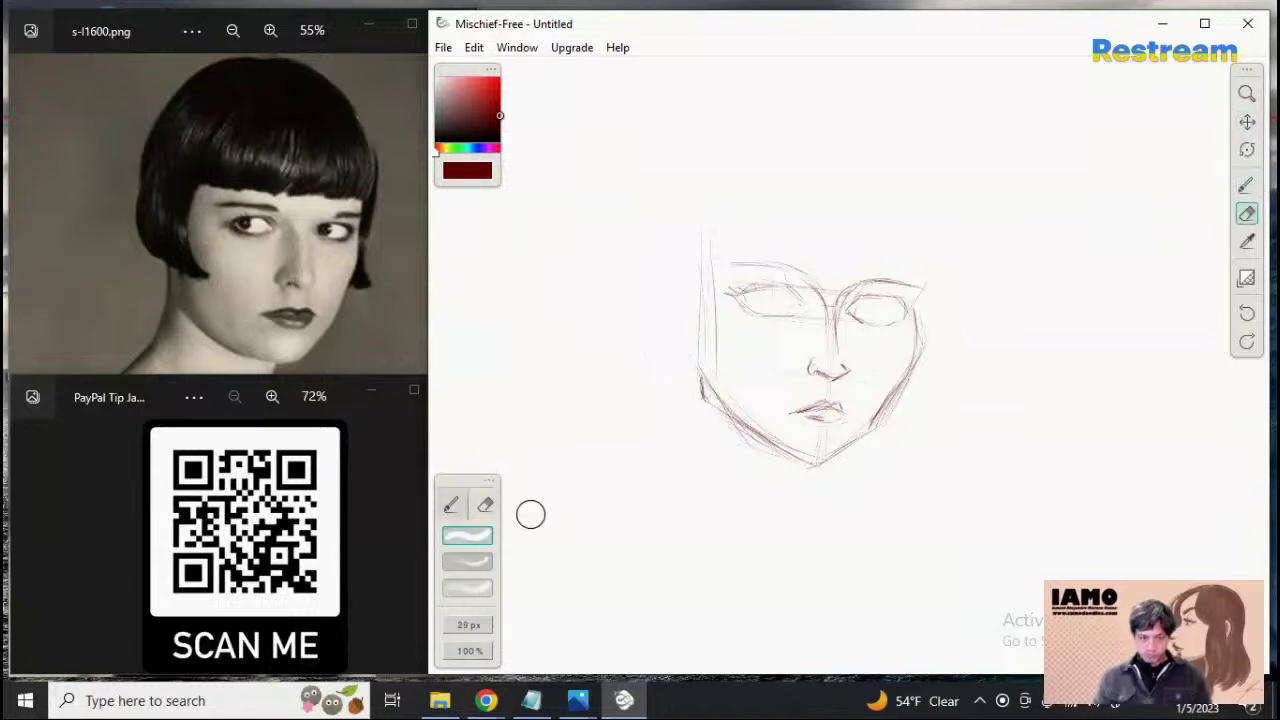
click(460, 591)
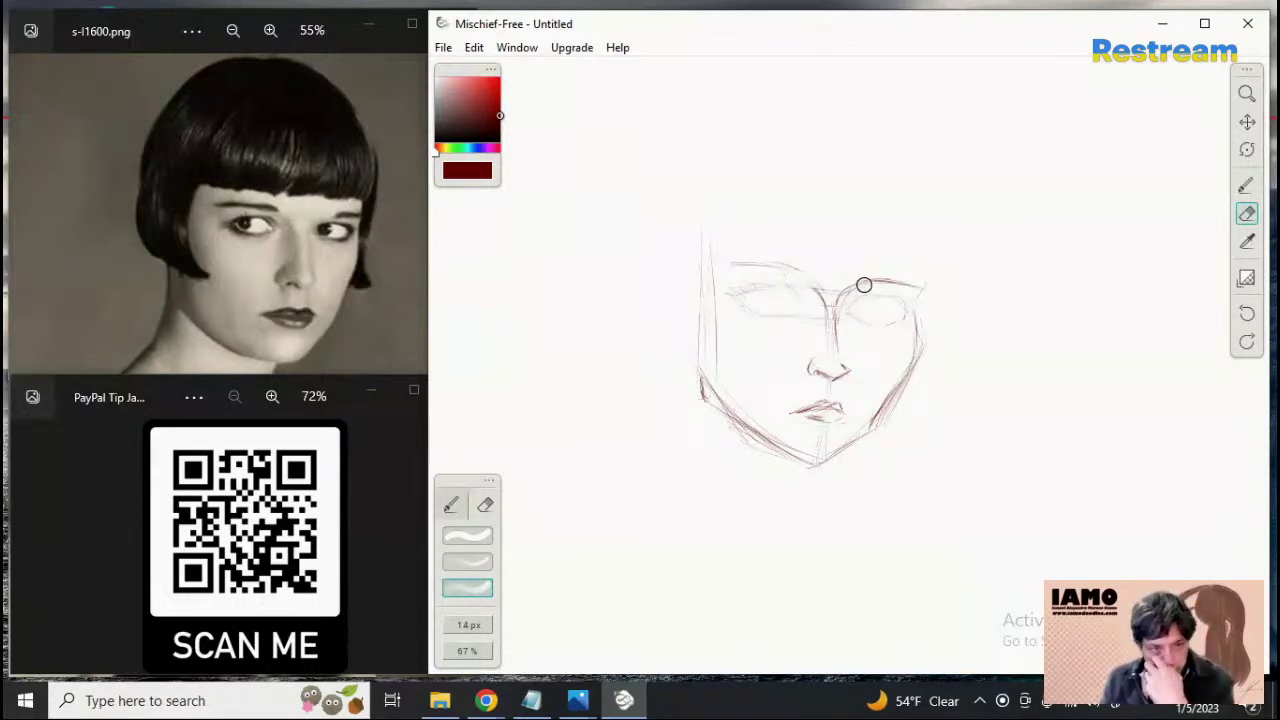
drag(838, 303, 846, 289)
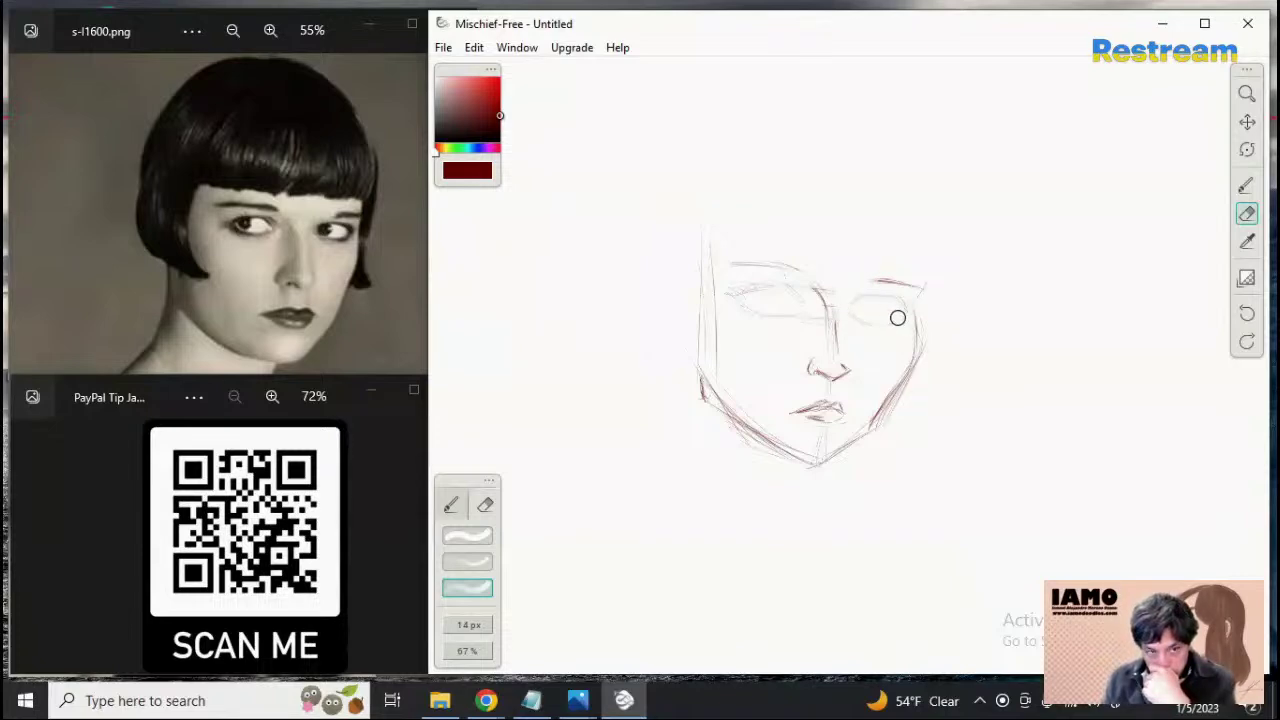
mouse_move(851, 314)
mouse_down()
mouse_move(871, 303)
mouse_move(889, 326)
mouse_move(903, 314)
mouse_move(885, 327)
mouse_up()
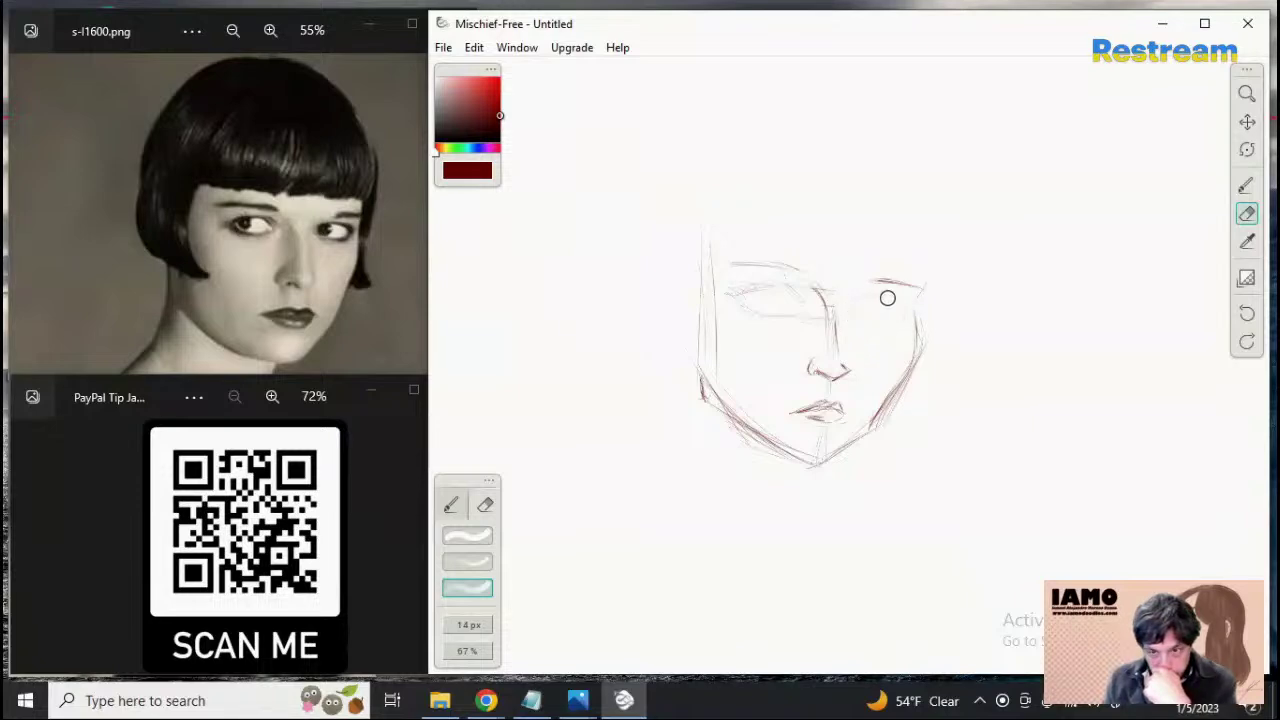
mouse_move(808, 299)
mouse_down()
mouse_move(778, 289)
mouse_move(769, 320)
mouse_move(787, 315)
mouse_move(737, 289)
mouse_up()
Redraw both eyes as almond outlines beneath the brows, starting with the far eye
click(1246, 185)
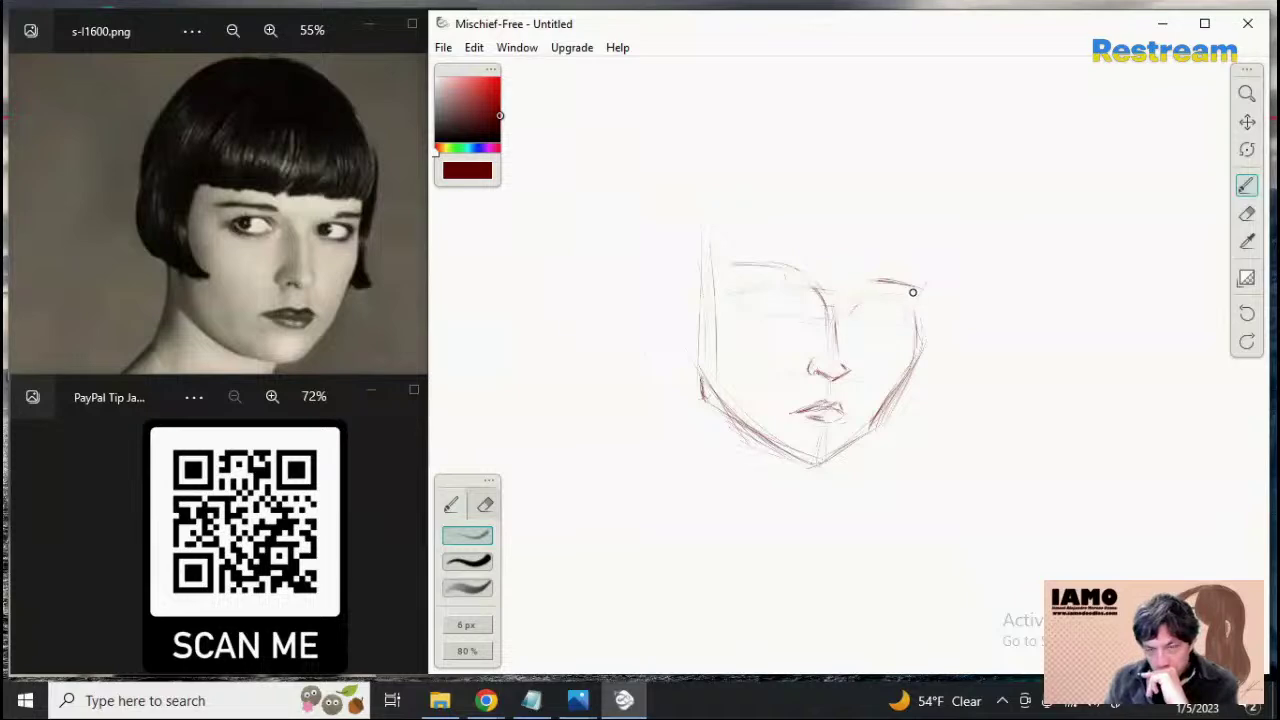
mouse_move(892, 298)
mouse_down()
mouse_move(916, 300)
mouse_move(906, 294)
mouse_move(886, 323)
mouse_move(860, 318)
mouse_move(896, 326)
mouse_up()
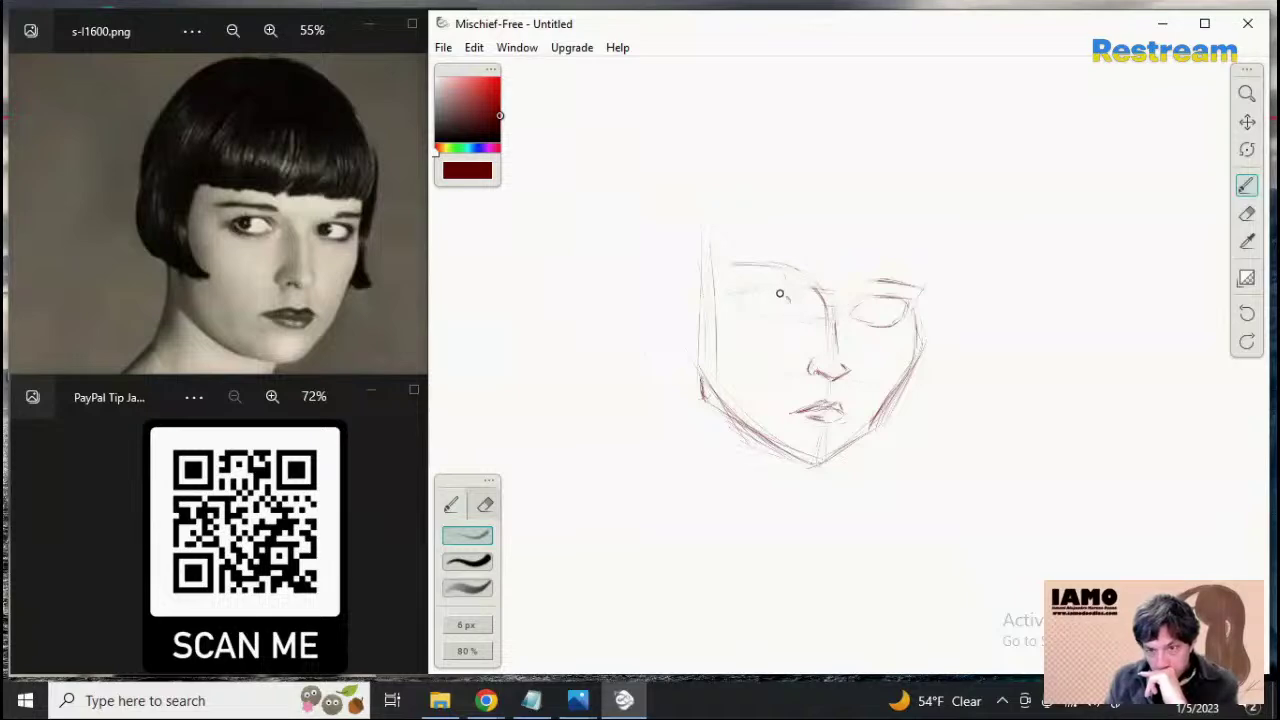
drag(789, 296, 728, 293)
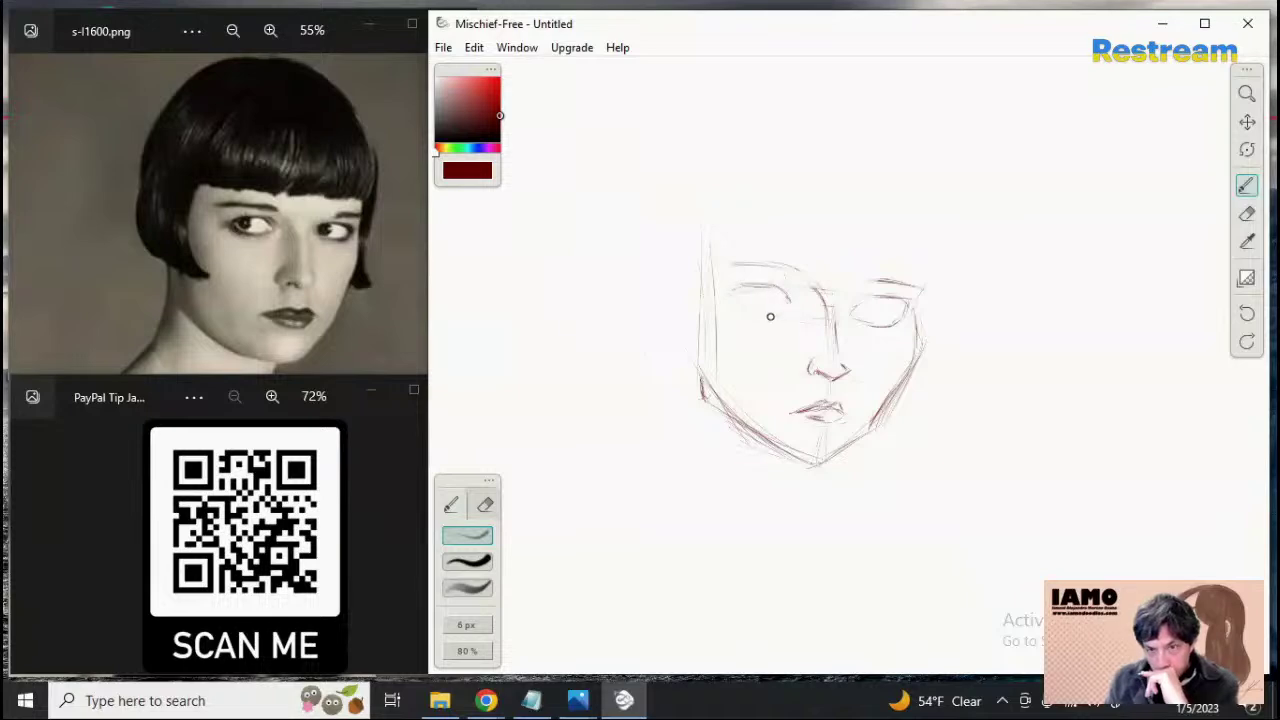
drag(728, 299, 788, 314)
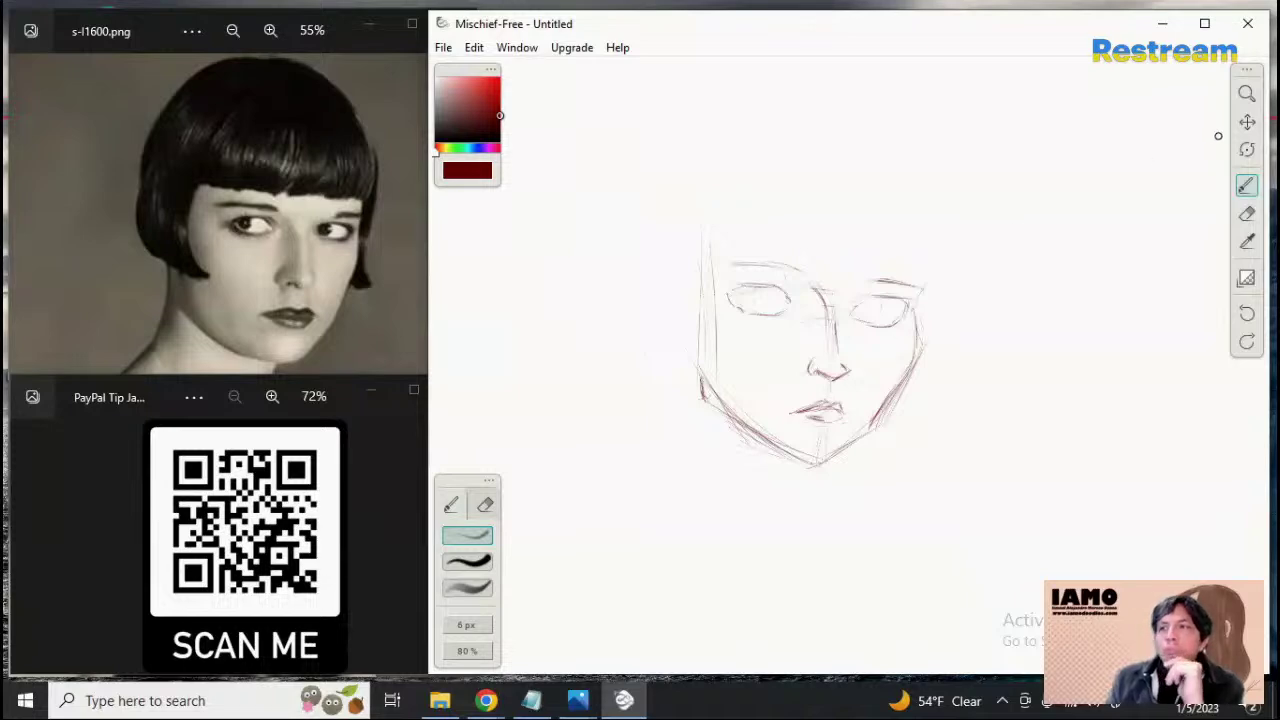
Start a second head on blank canvas beside the first with a light cranium circle and the far brow, cheekbone and cheek contour
click(1247, 93)
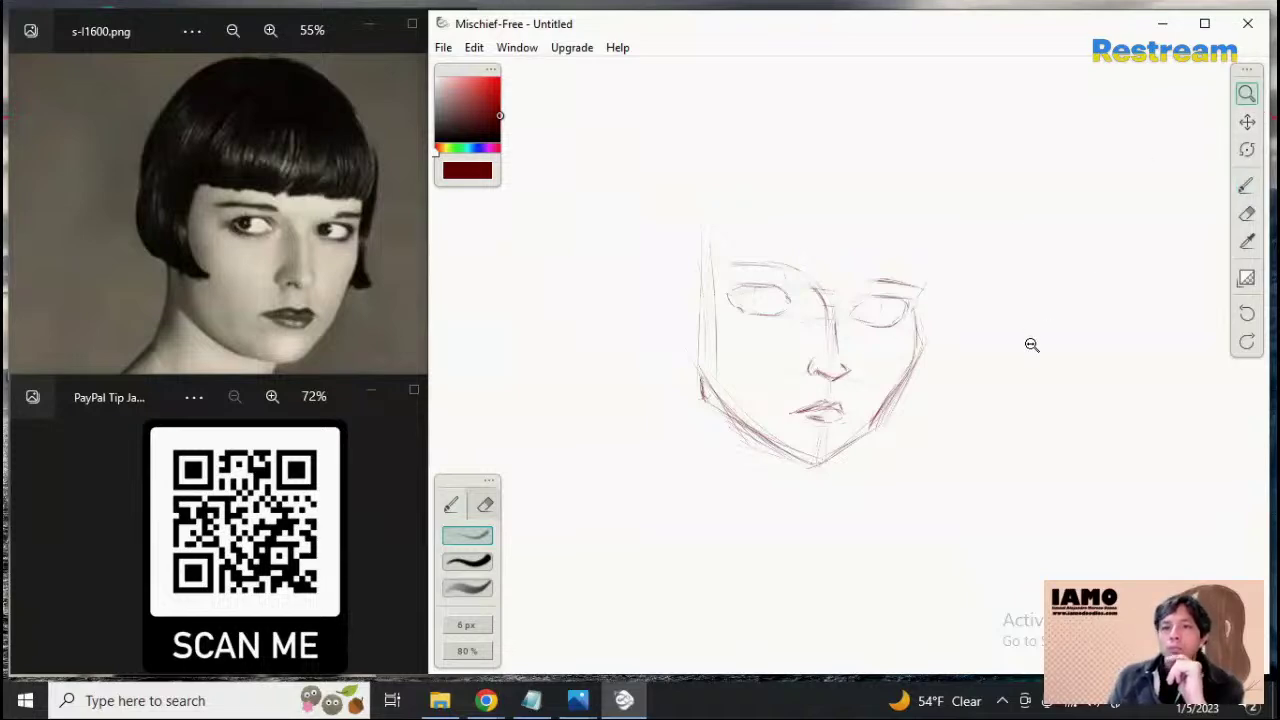
click(1247, 122)
mouse_move(928, 400)
mouse_down()
mouse_move(606, 400)
mouse_move(729, 383)
mouse_move(613, 398)
mouse_move(674, 406)
mouse_move(645, 398)
mouse_up()
mouse_move(1031, 406)
mouse_down()
mouse_move(1014, 391)
mouse_move(1030, 402)
mouse_up()
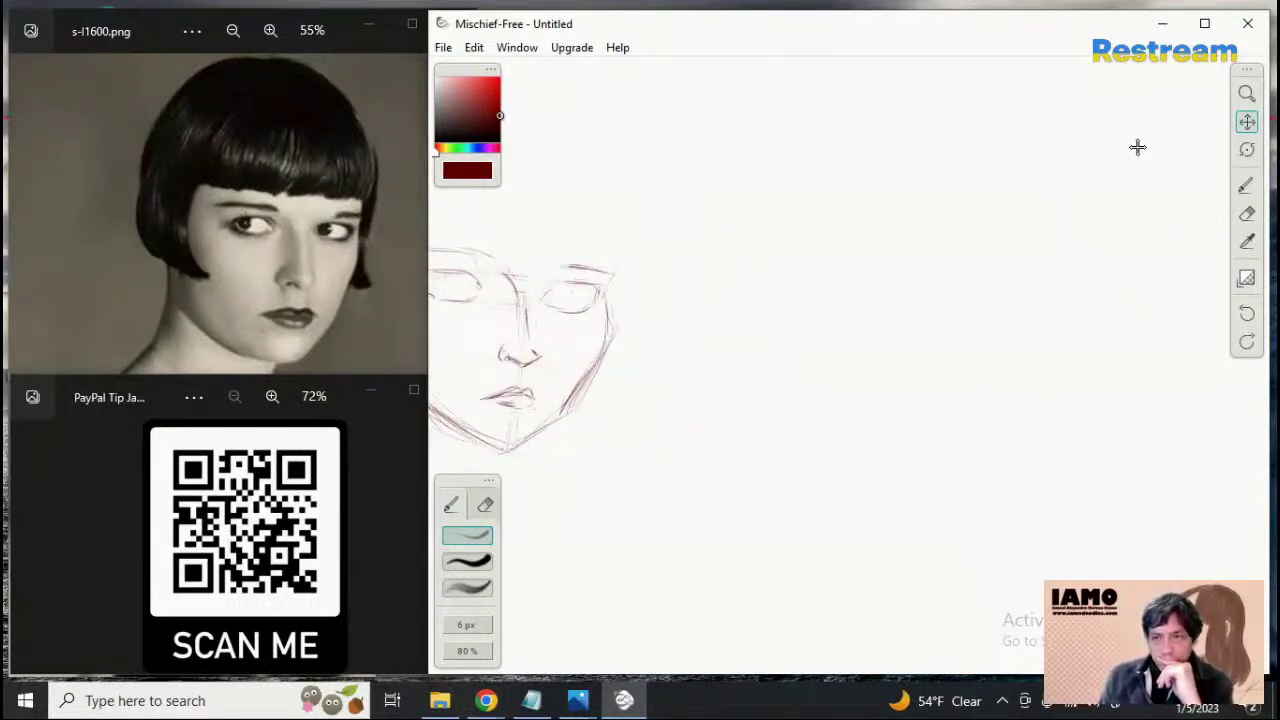
click(1246, 185)
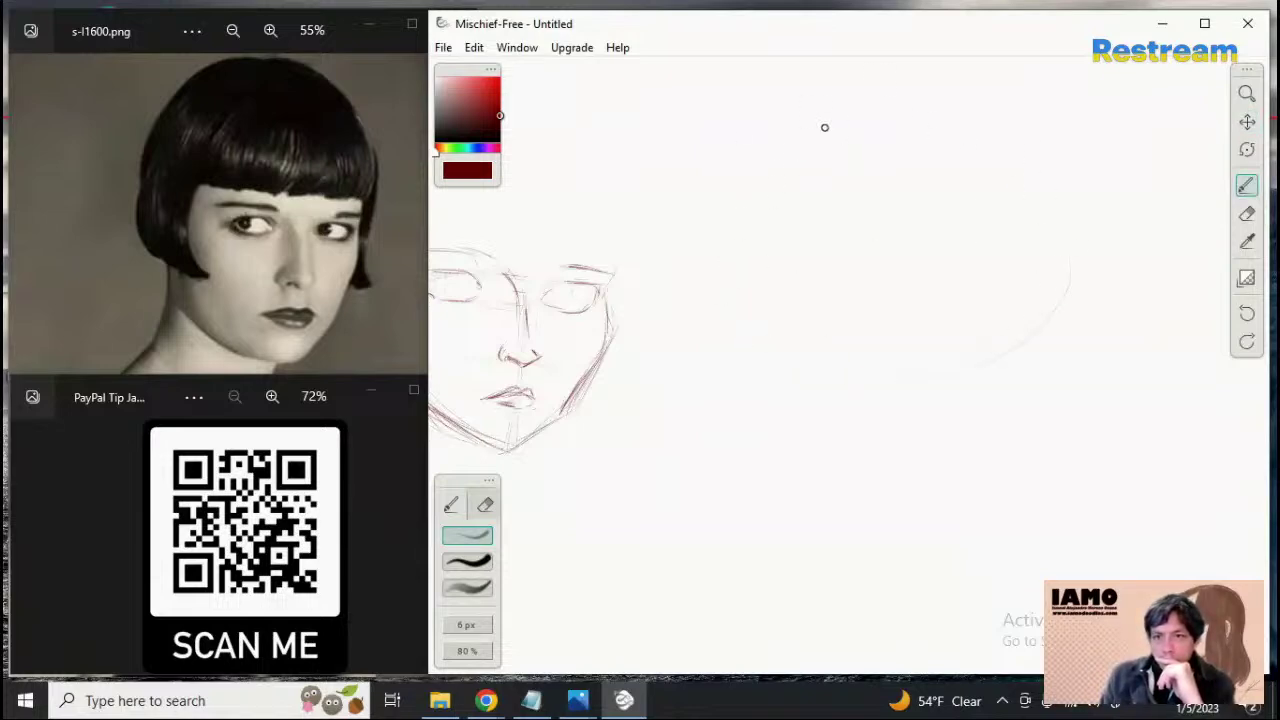
drag(1070, 258, 1000, 350)
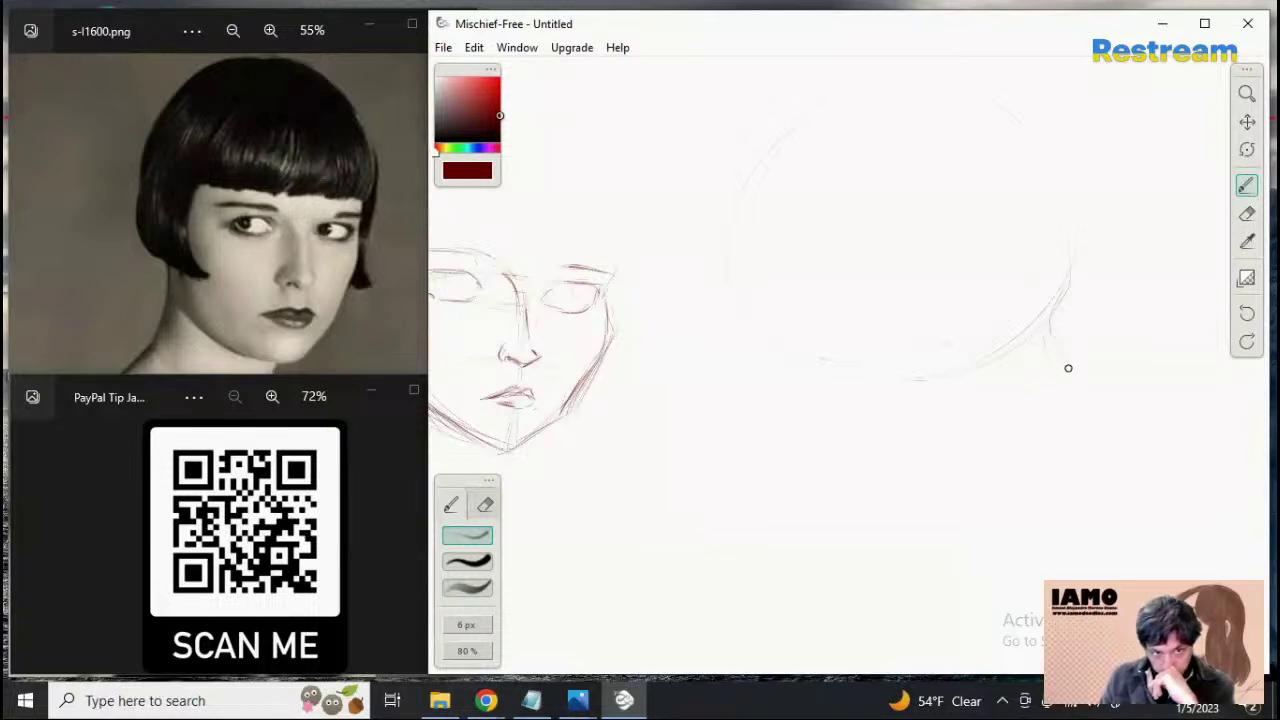
drag(1049, 317, 1069, 360)
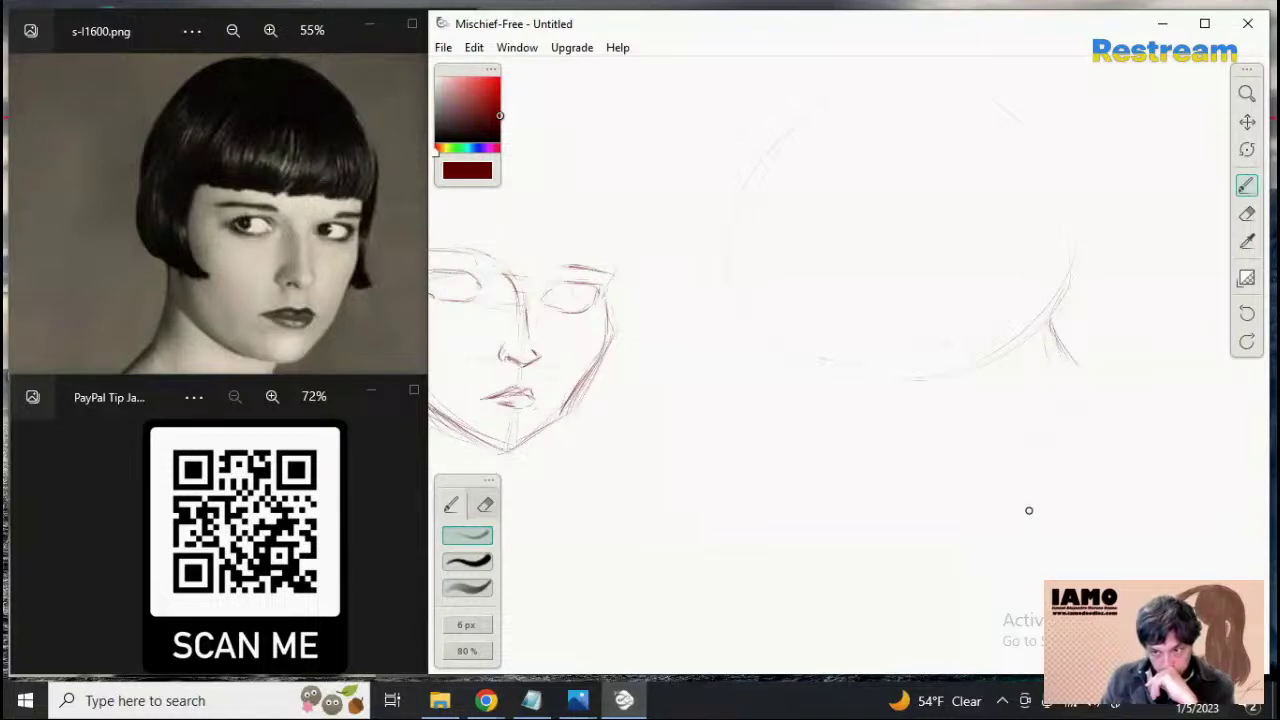
drag(1086, 378, 1077, 428)
mouse_move(1084, 365)
mouse_down()
mouse_move(1063, 435)
mouse_move(1026, 490)
mouse_up()
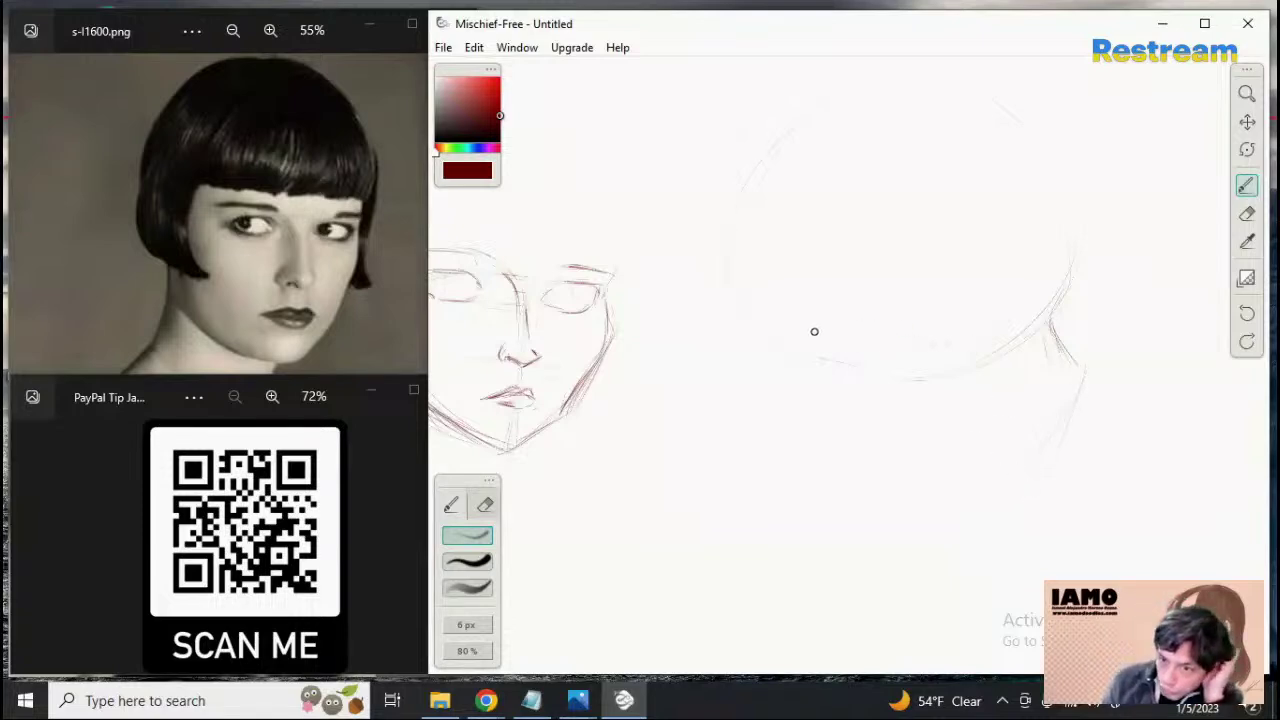
Sketch the brow guide with repeated light strokes across the lower part of the cranium circle to the far contour
mouse_move(889, 340)
mouse_down()
mouse_move(925, 316)
mouse_move(1001, 324)
mouse_move(825, 333)
mouse_move(1003, 329)
mouse_move(850, 327)
mouse_move(1056, 293)
mouse_up()
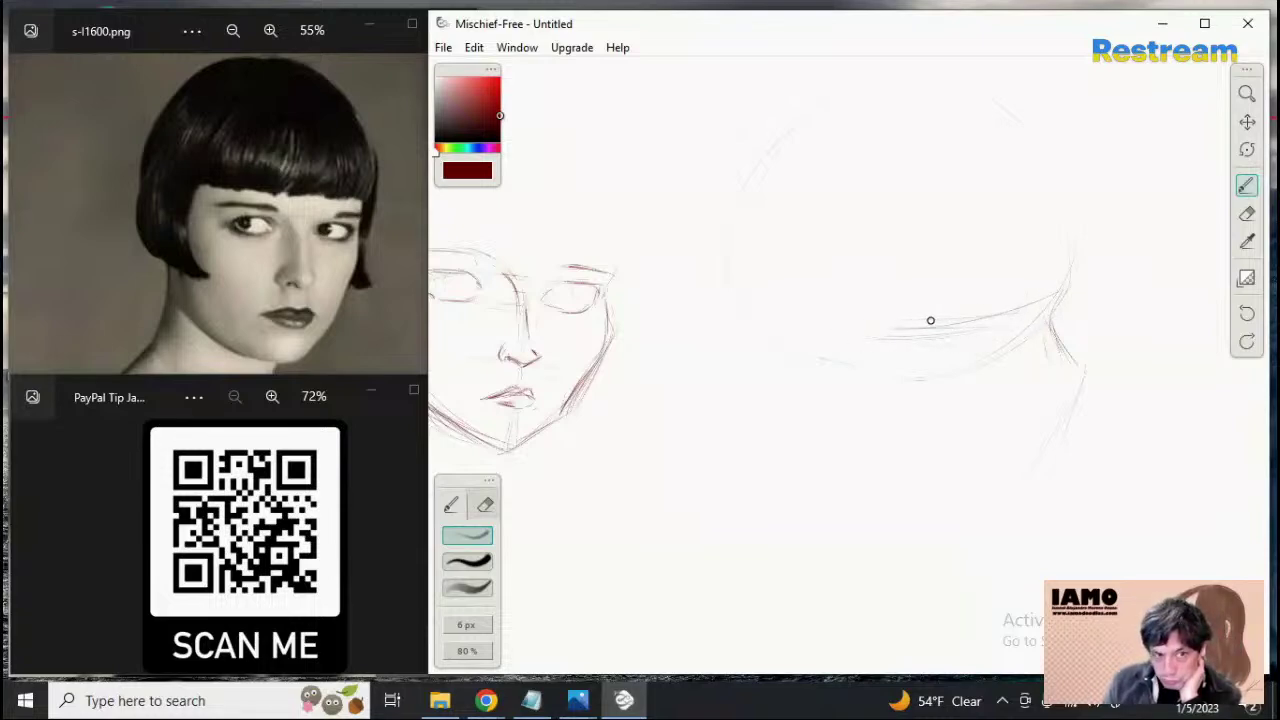
mouse_move(877, 320)
mouse_down()
mouse_move(1024, 306)
mouse_move(839, 322)
mouse_move(1046, 302)
mouse_up()
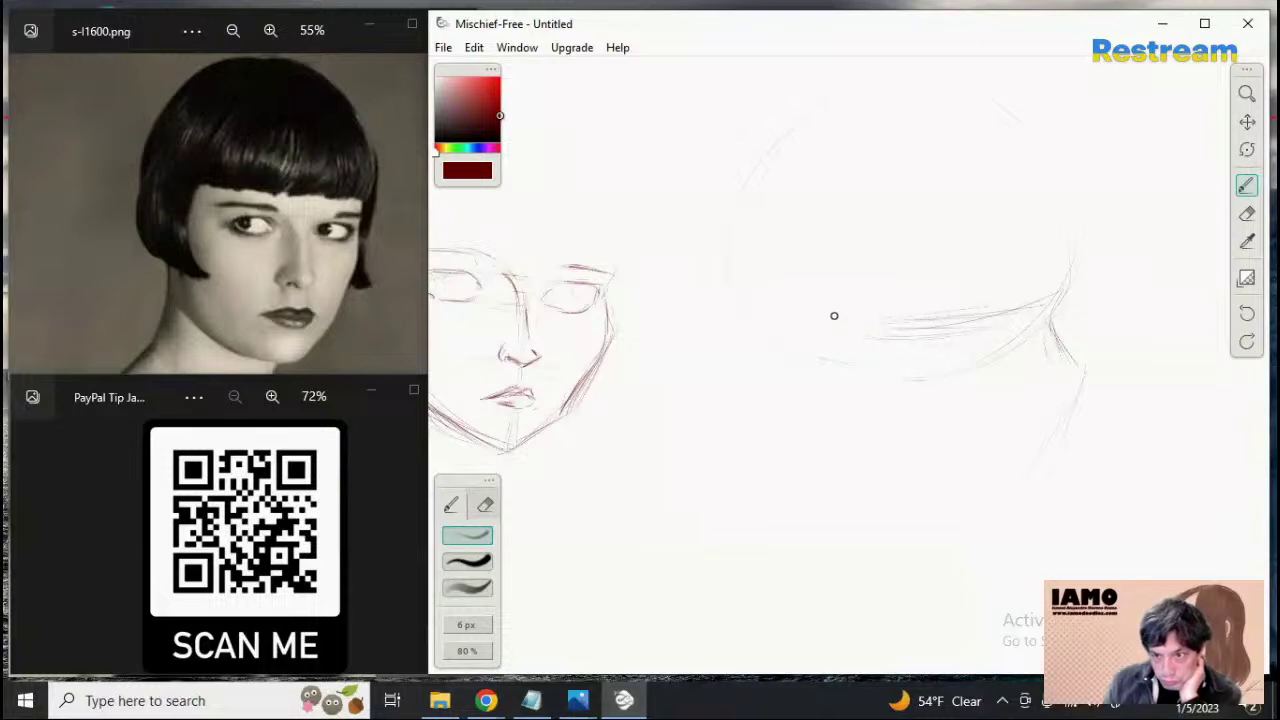
drag(885, 318, 1040, 300)
drag(873, 311, 1017, 303)
drag(863, 314, 1051, 306)
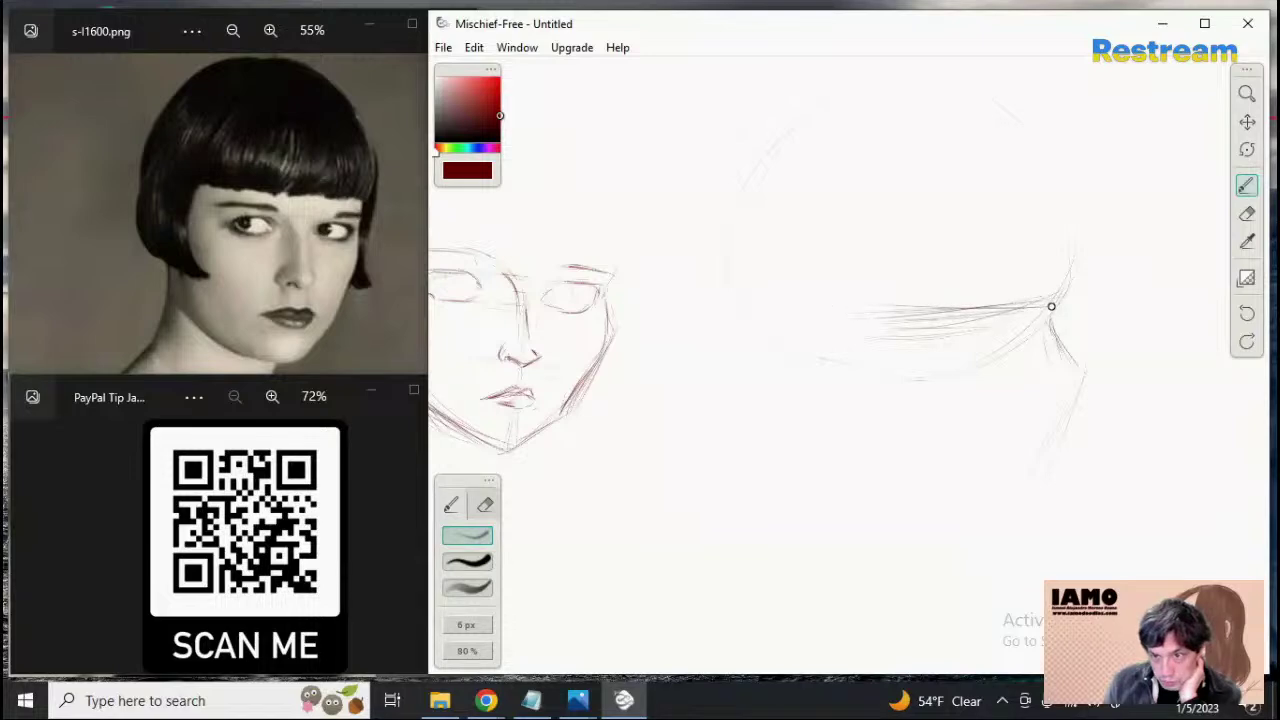
Erase the stray lower strokes beneath the second head's brow guide with the 29 px, 100% Eraser
click(1247, 213)
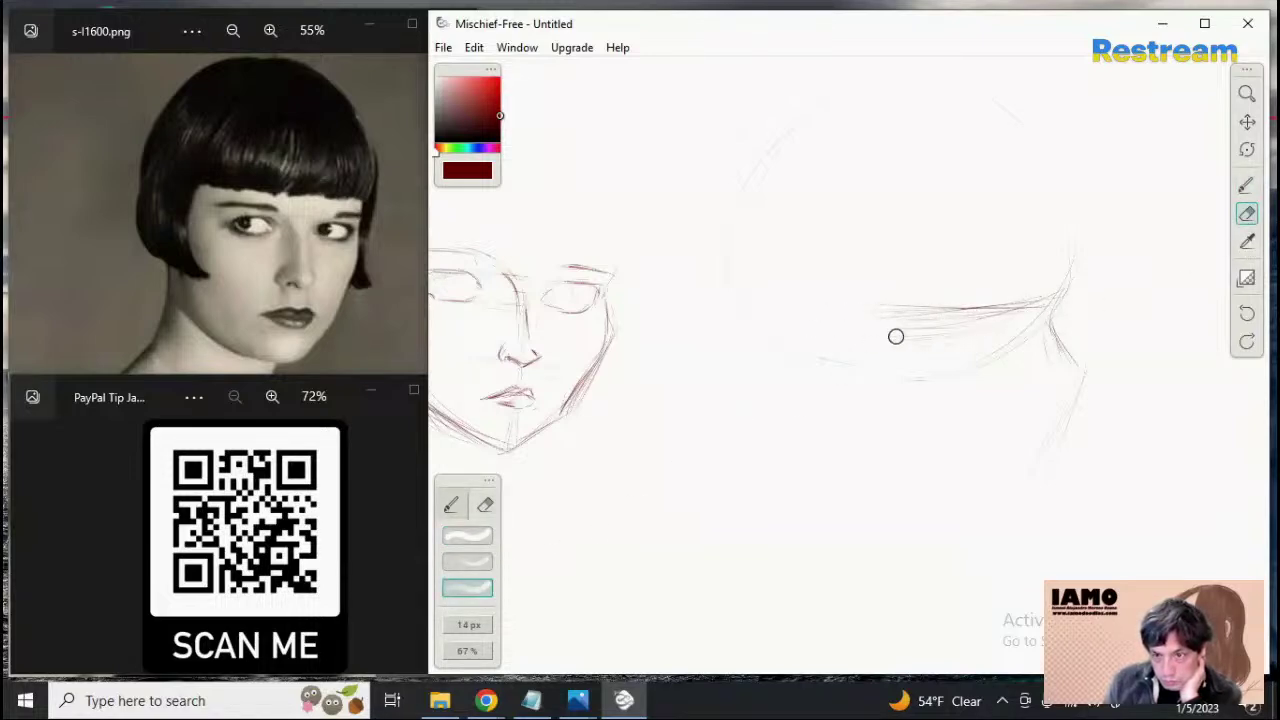
click(488, 537)
mouse_move(844, 365)
mouse_down()
mouse_move(811, 326)
mouse_move(963, 342)
mouse_move(947, 336)
mouse_move(986, 327)
mouse_up()
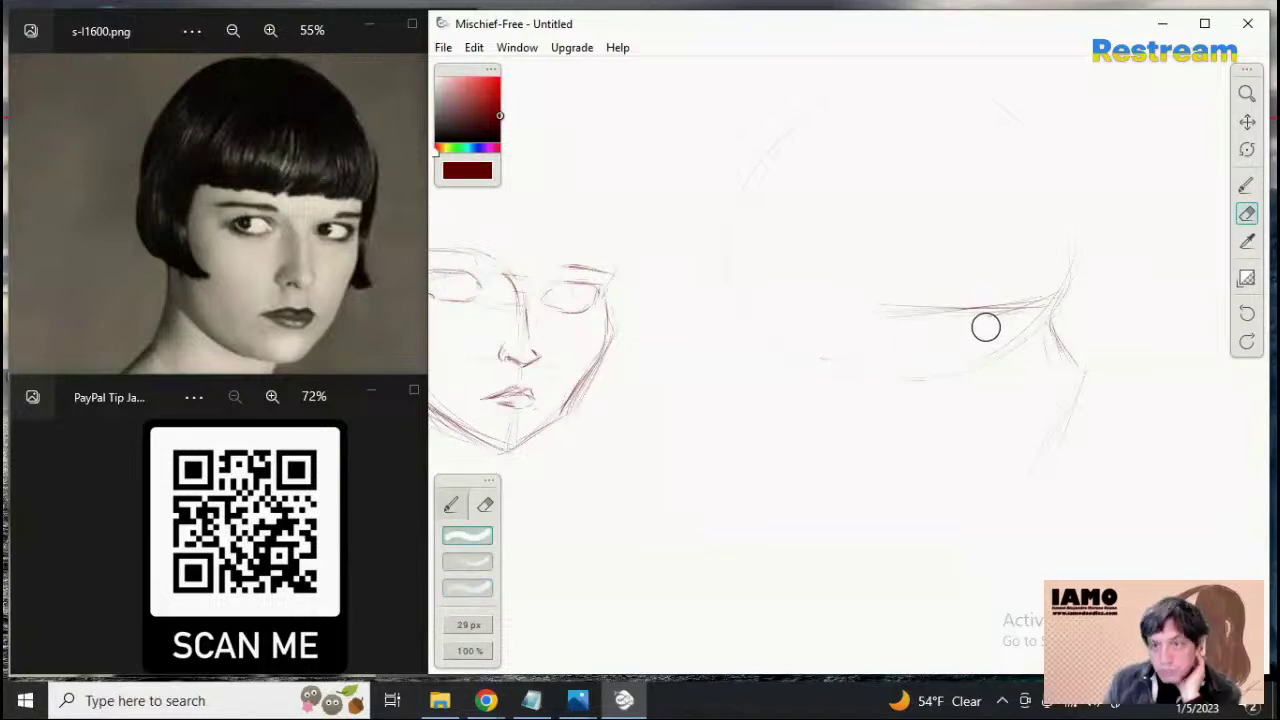
Sketch a vertical ear line at the near side of the head and a neck contour curving down and outward from it
click(1247, 185)
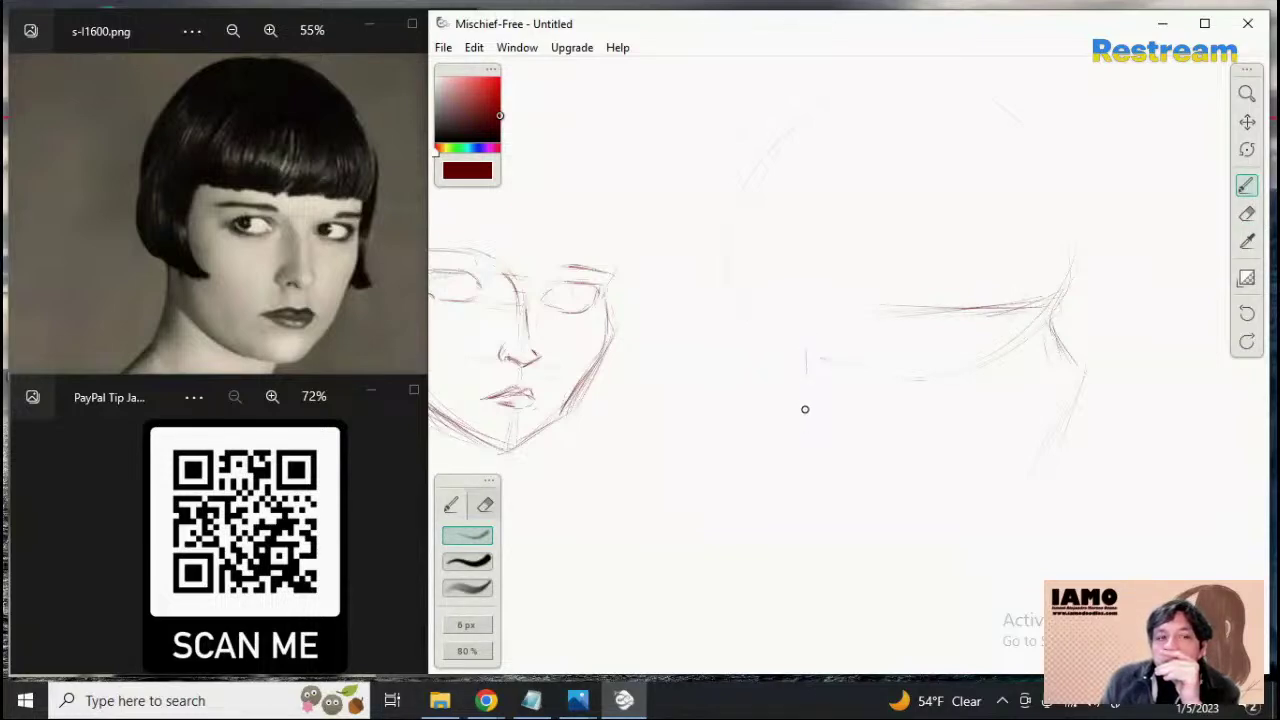
drag(815, 352, 816, 408)
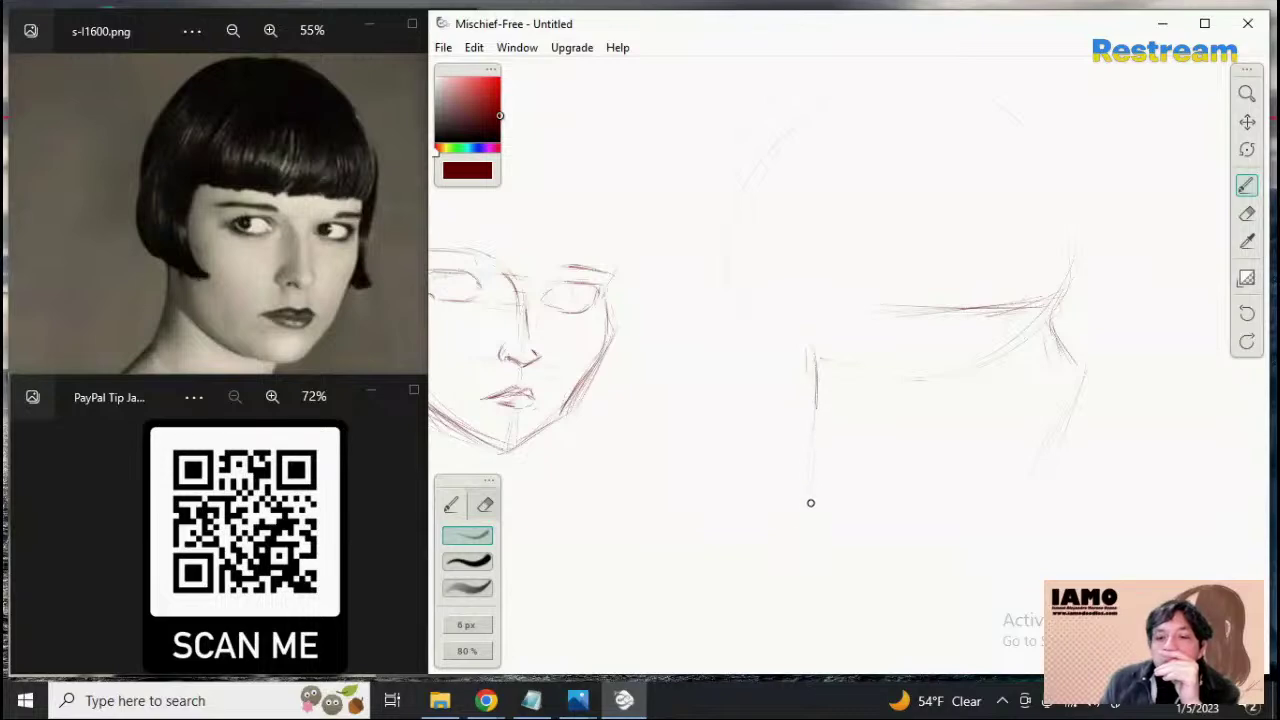
drag(814, 437, 763, 557)
drag(814, 483, 737, 572)
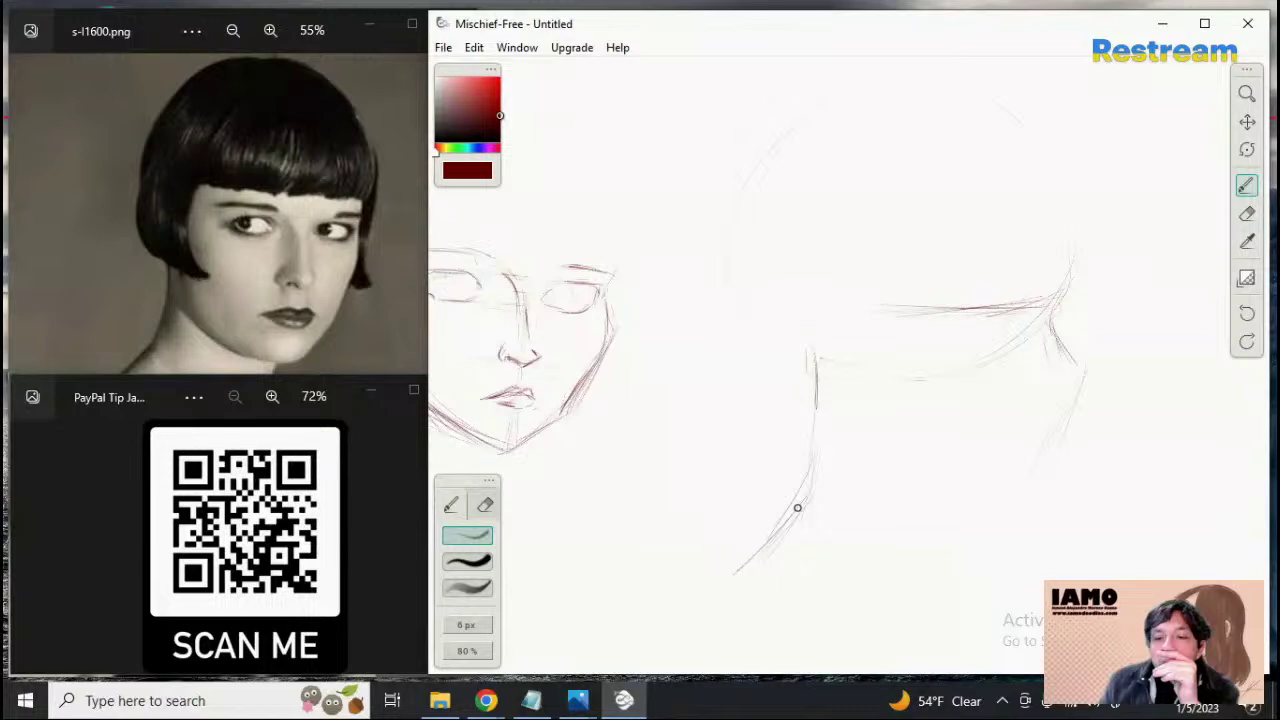
drag(797, 509, 706, 578)
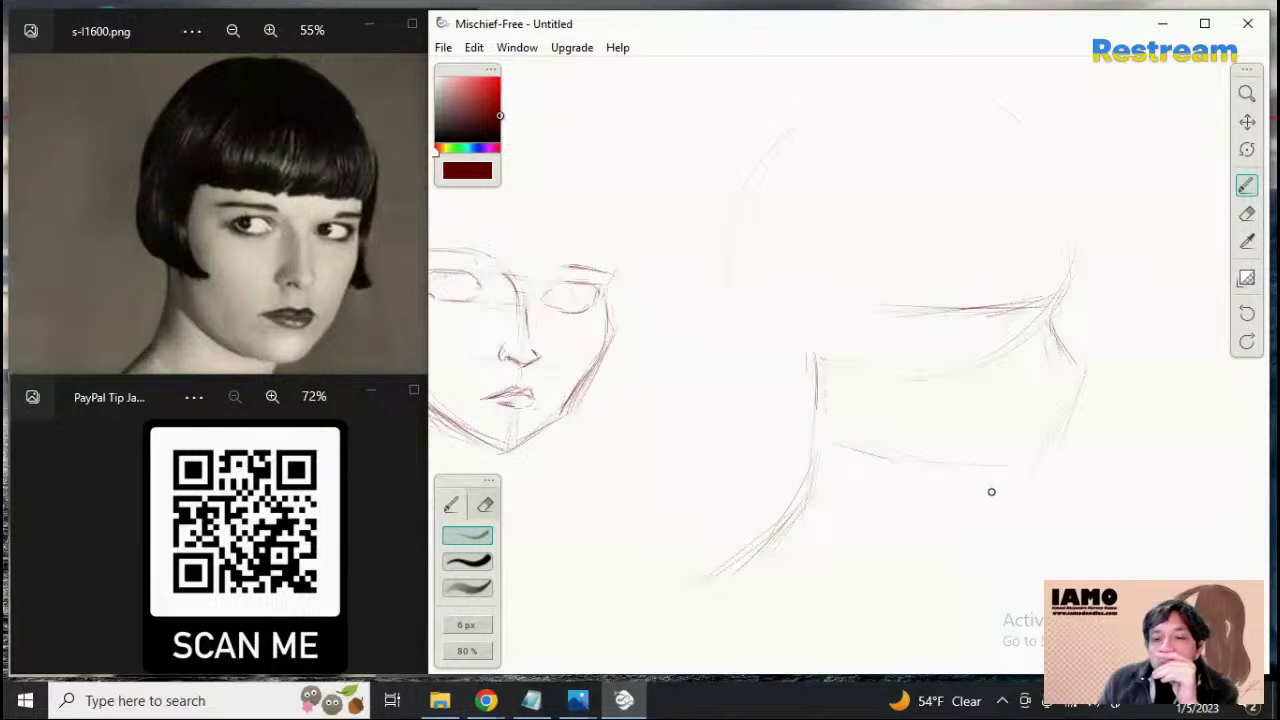
Sketch the near jawline toward the chin, a curved vertical centre line through the face, and a pointed chin
mouse_move(1020, 472)
mouse_down()
mouse_move(822, 452)
mouse_move(1029, 475)
mouse_move(990, 489)
mouse_up()
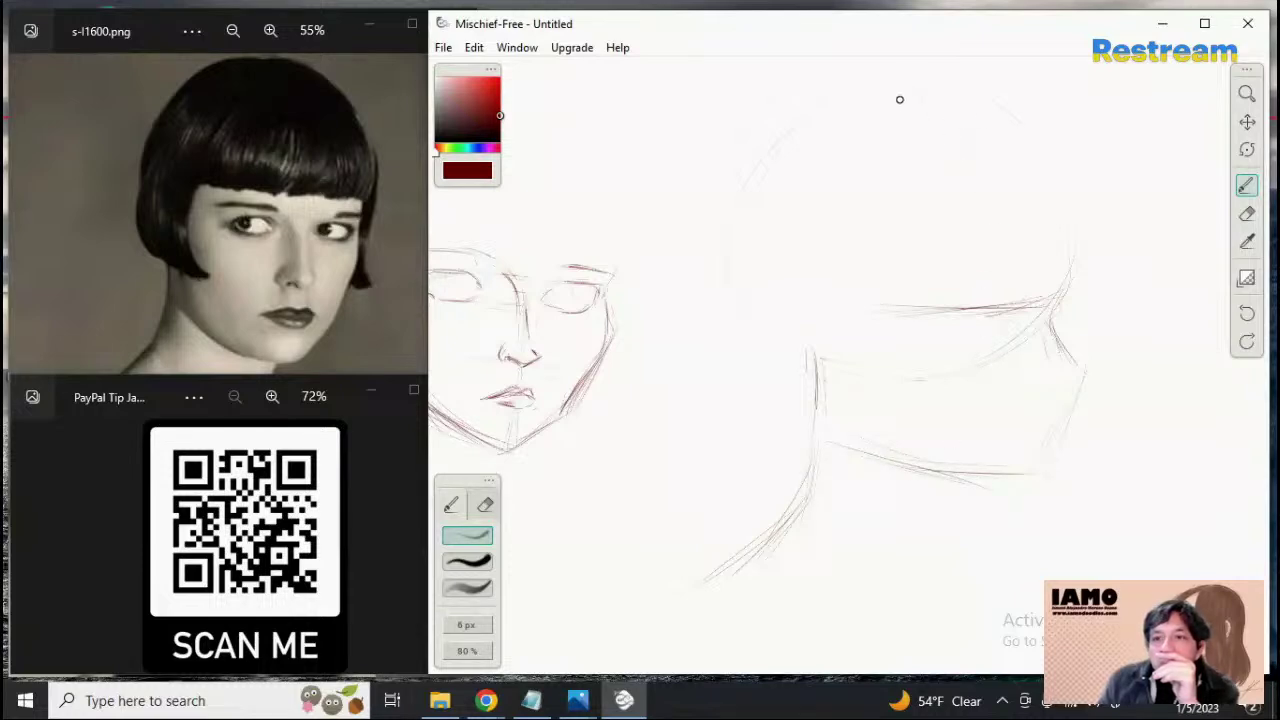
mouse_move(948, 130)
mouse_down()
mouse_move(979, 378)
mouse_move(973, 490)
mouse_up()
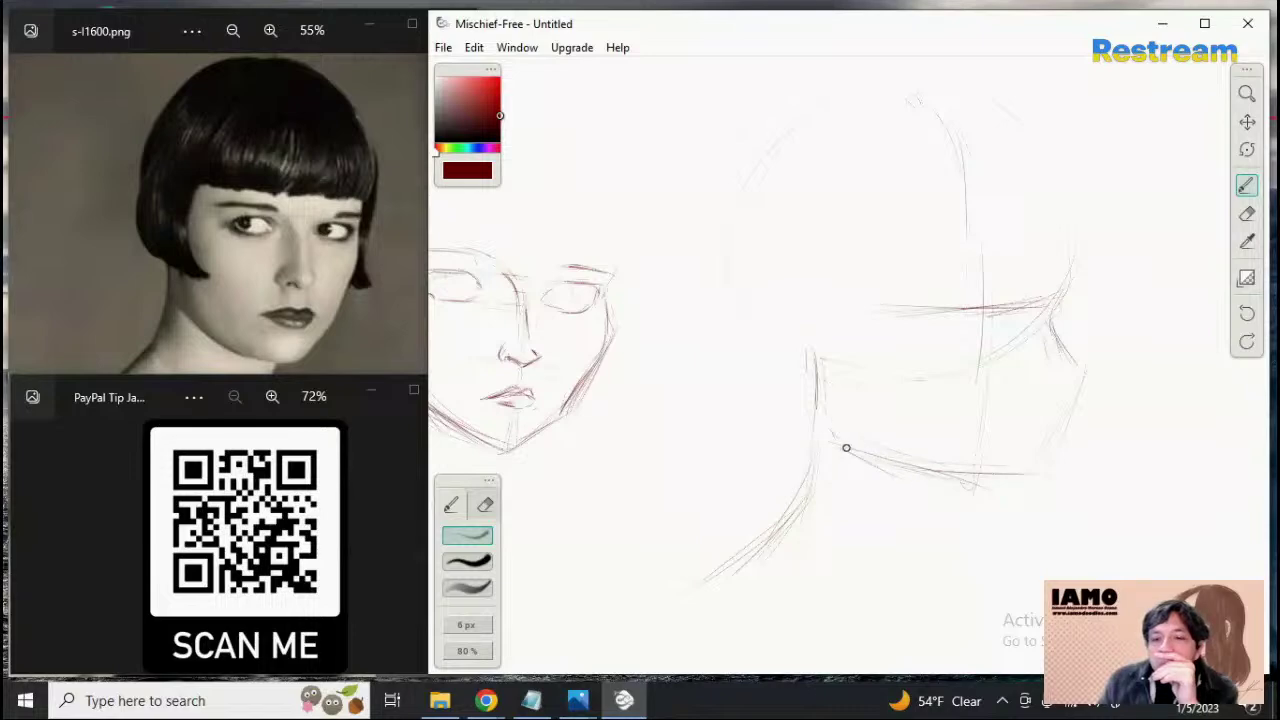
mouse_move(834, 431)
mouse_down()
mouse_move(885, 467)
mouse_move(862, 458)
mouse_move(930, 486)
mouse_up()
mouse_move(849, 448)
mouse_down()
mouse_move(974, 487)
mouse_move(943, 490)
mouse_move(987, 492)
mouse_up()
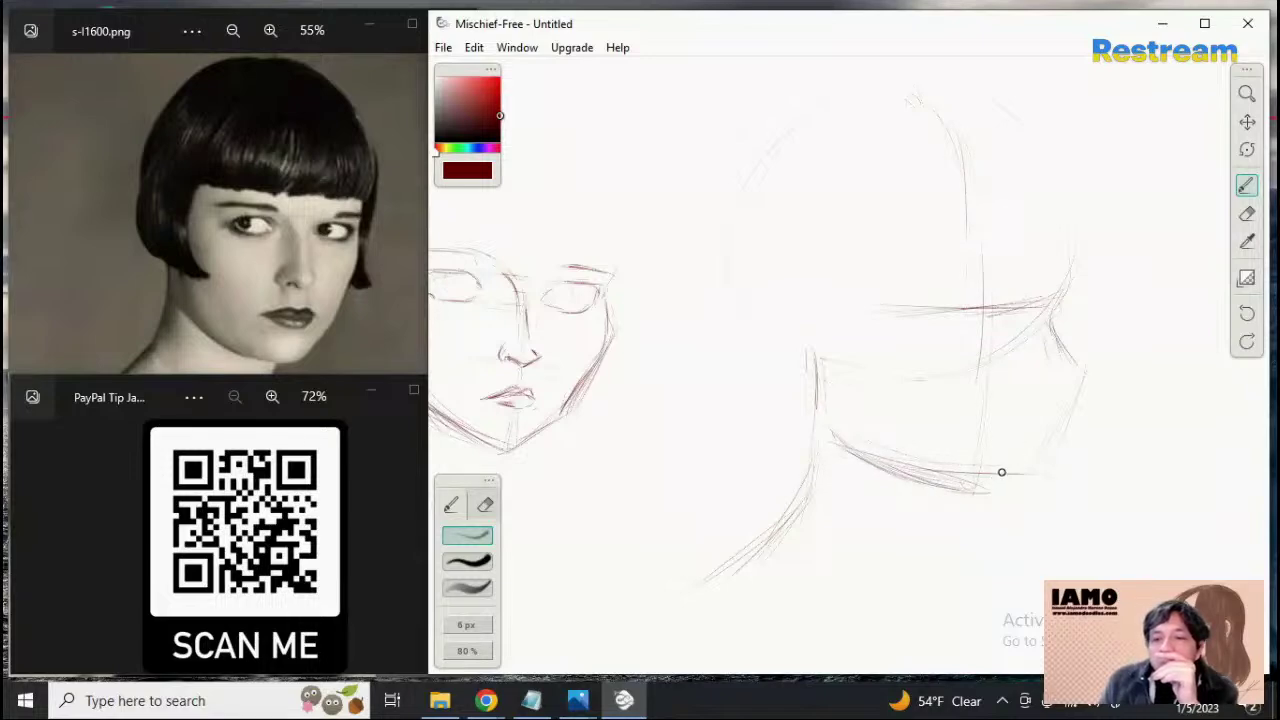
drag(983, 491, 1006, 466)
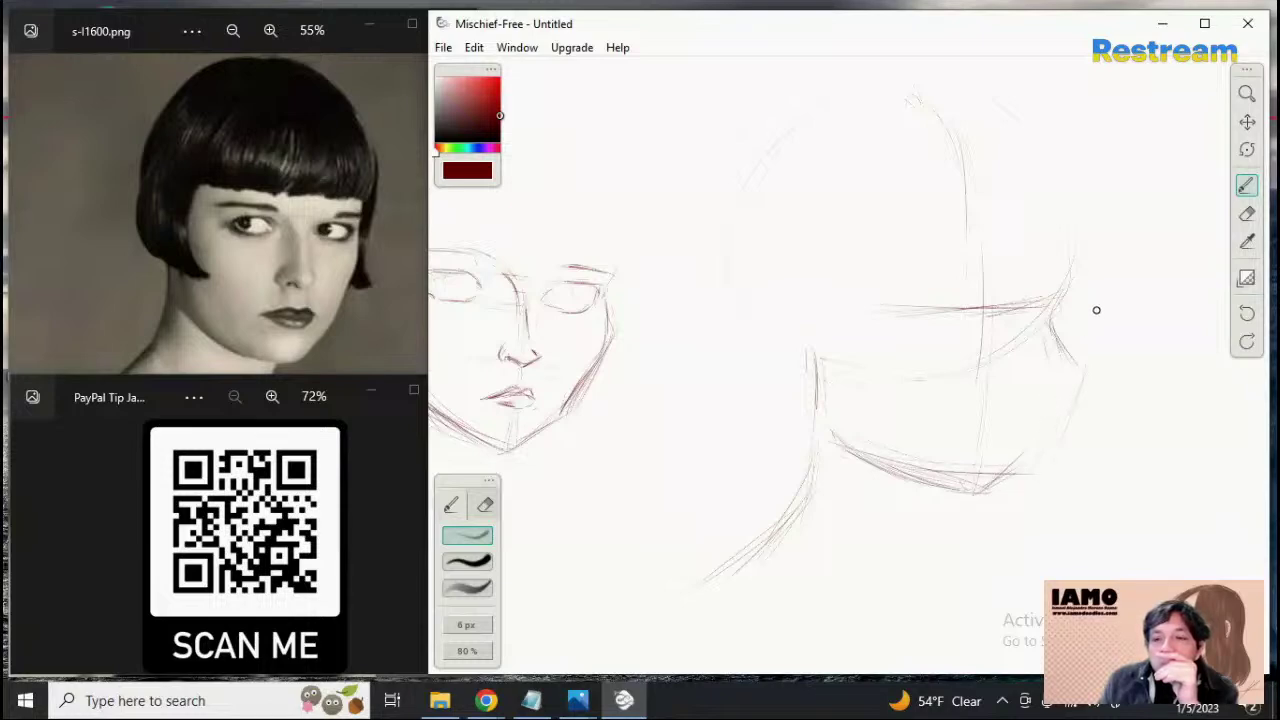
Strengthen the far cheek contour with repeated strokes from the cheekbone down toward the chin
drag(1057, 366, 1029, 463)
drag(1066, 360, 1034, 437)
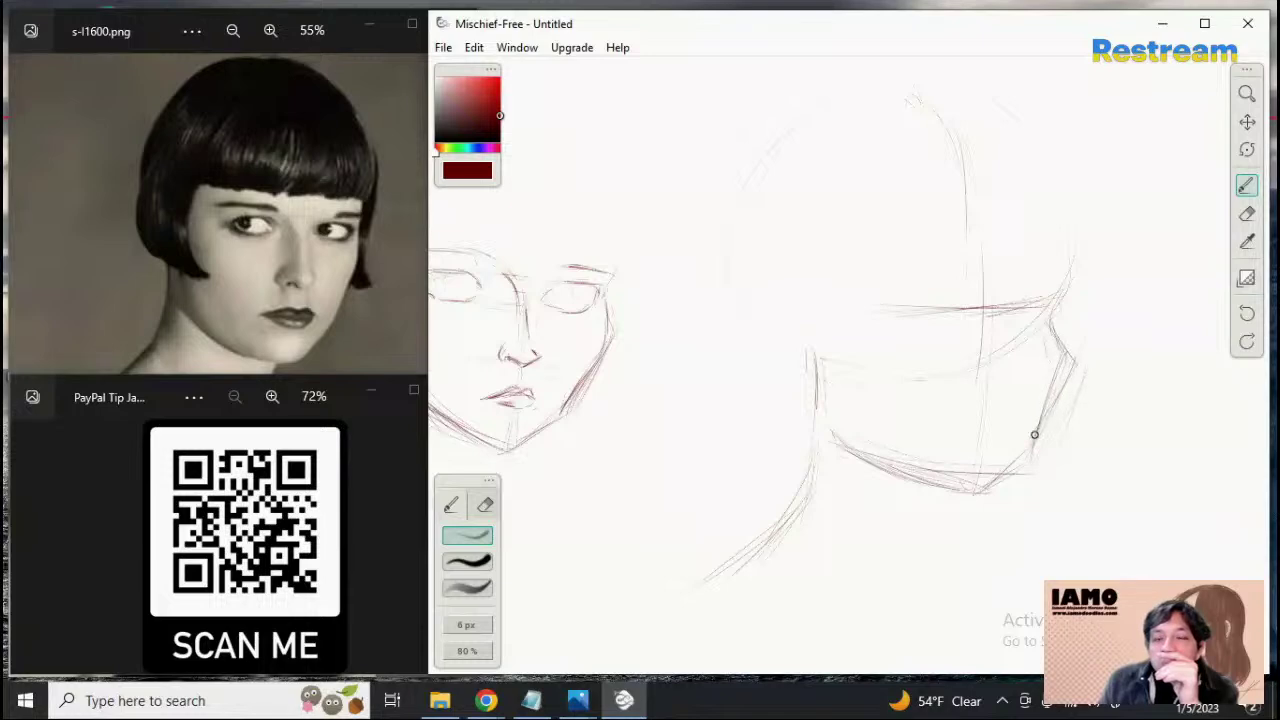
mouse_move(1074, 355)
mouse_down()
mouse_move(1024, 456)
mouse_move(1068, 354)
mouse_move(1035, 424)
mouse_up()
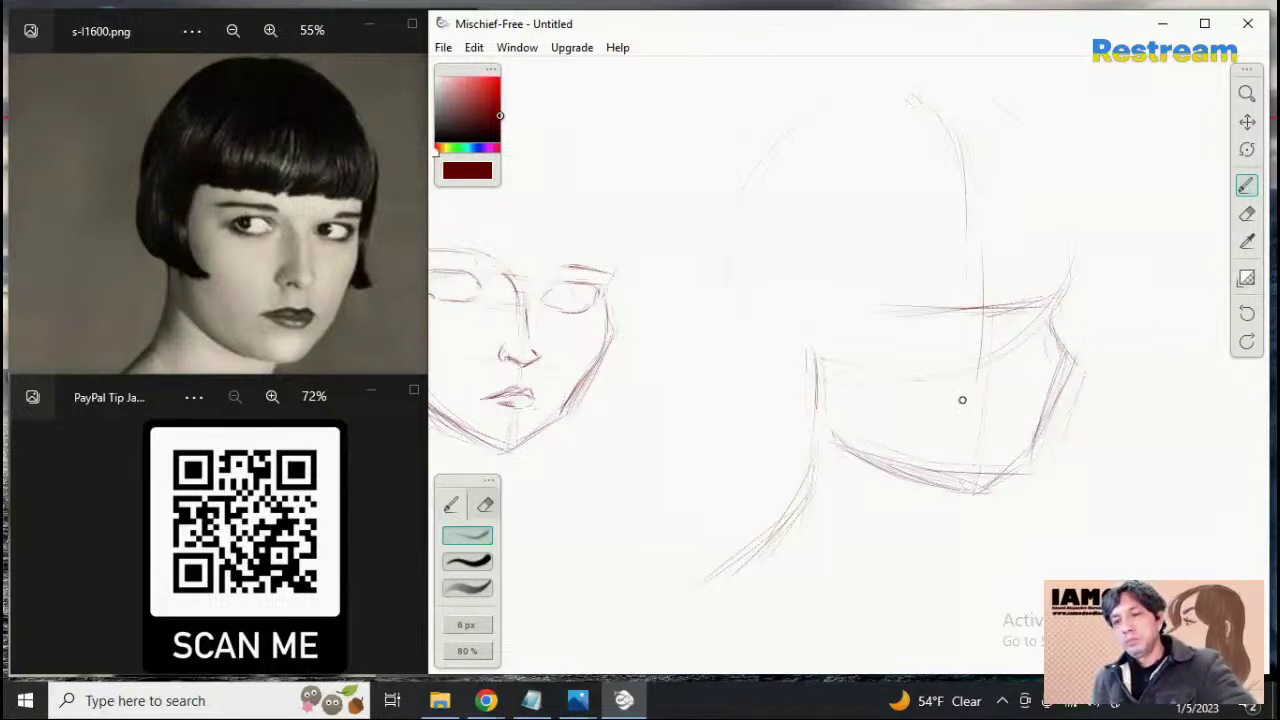
Sketch the nose base with its tip and nostril on the centre line, below the cranium circle
drag(964, 394, 1000, 374)
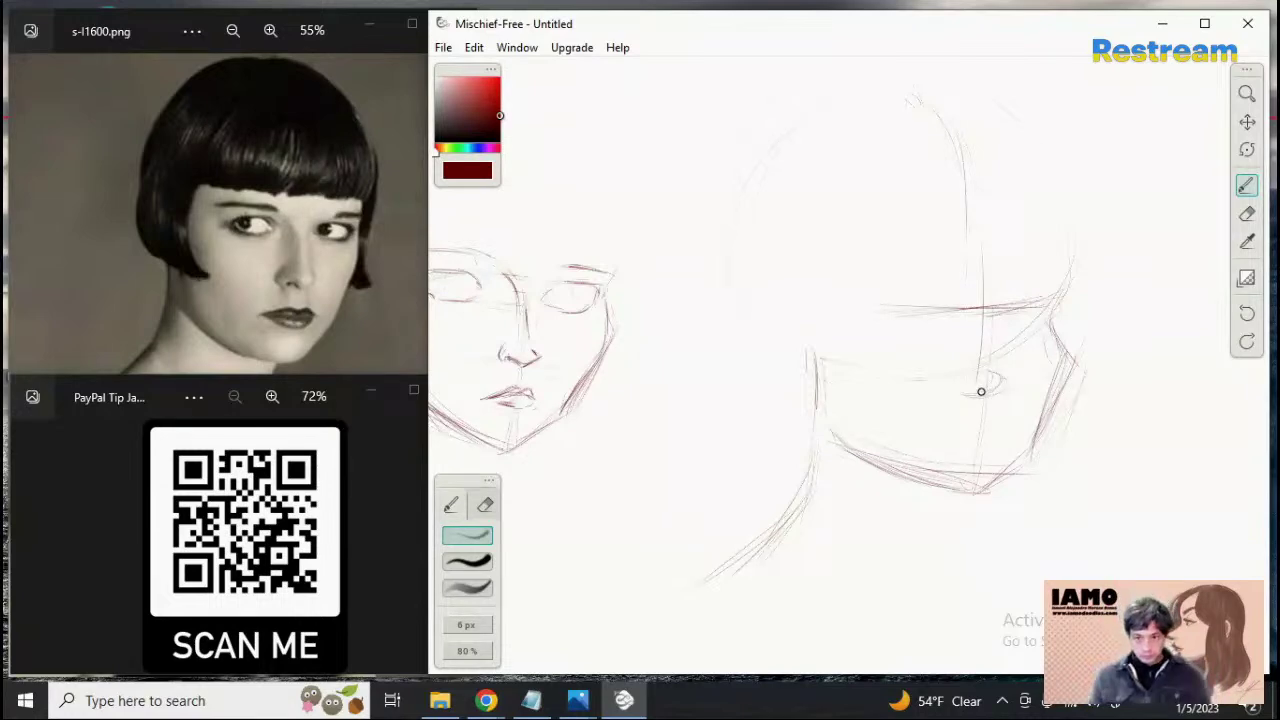
mouse_move(976, 388)
mouse_down()
mouse_move(986, 397)
mouse_move(1004, 379)
mouse_up()
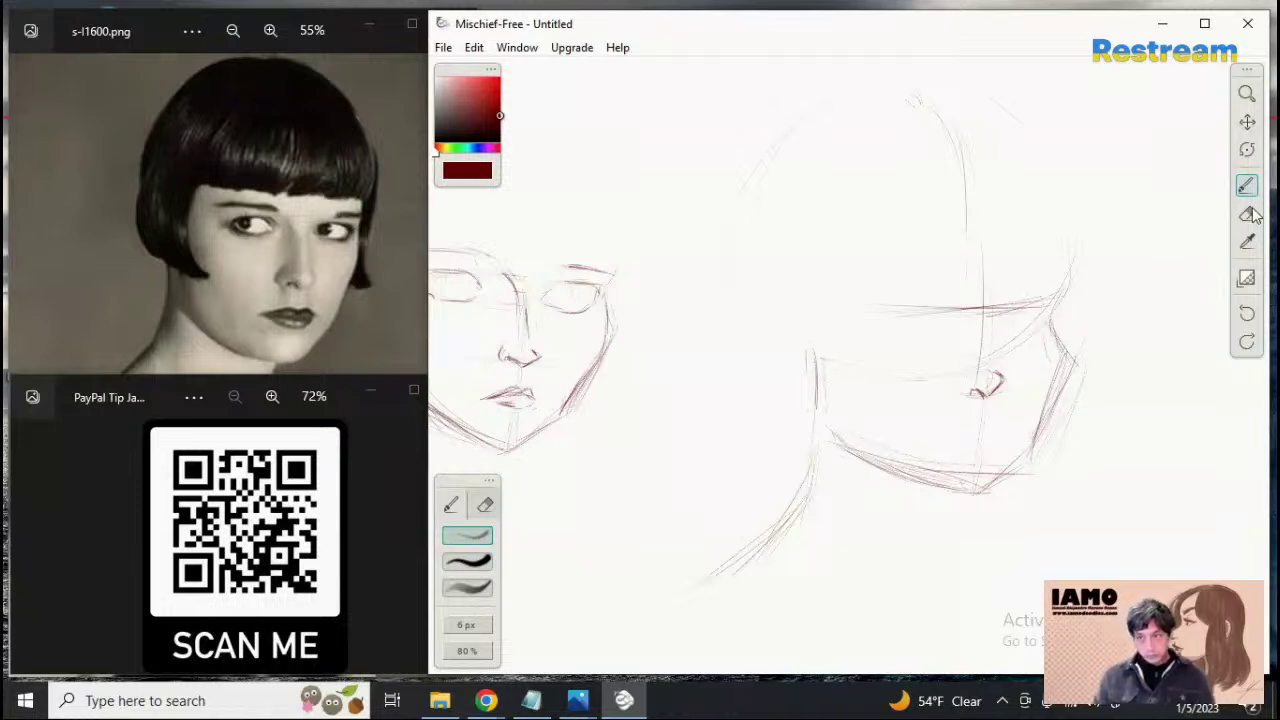
click(1246, 93)
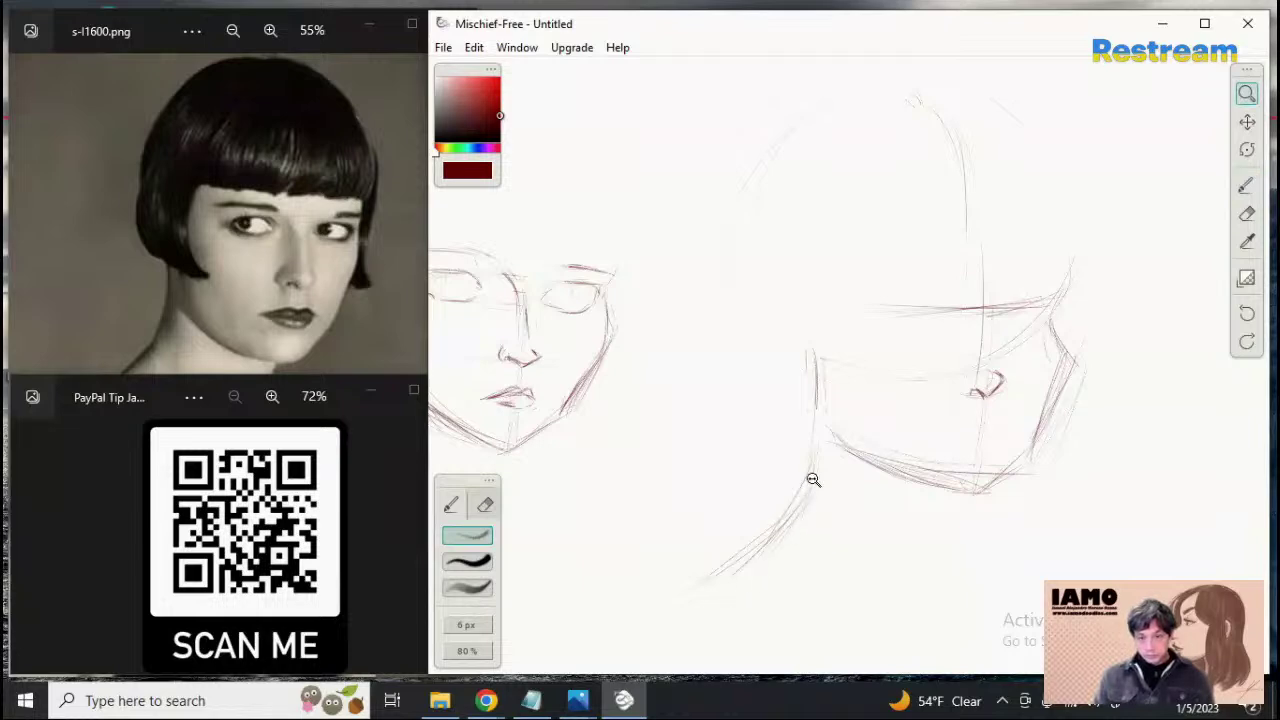
click(1241, 193)
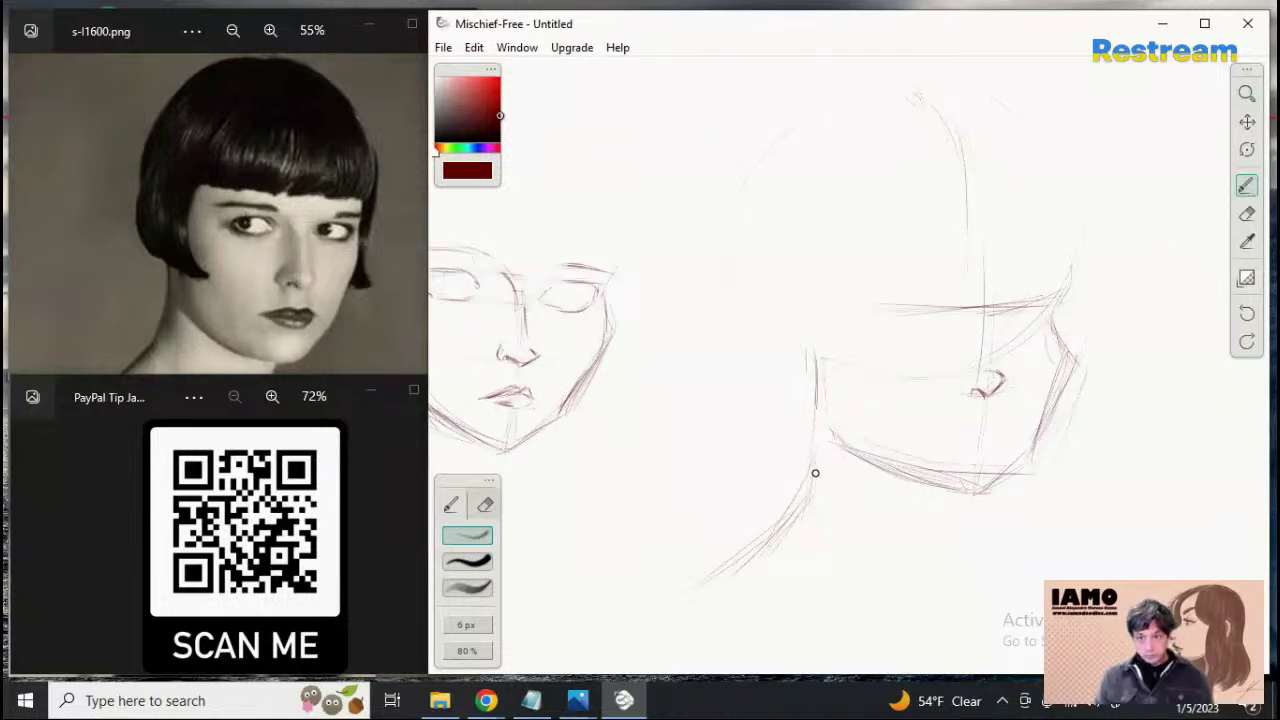
Erase the neck, ear line, near jawline and lower far cheek with the 29 px, 100% Eraser
click(1247, 213)
mouse_move(750, 535)
mouse_down()
mouse_move(811, 466)
mouse_move(829, 489)
mouse_up()
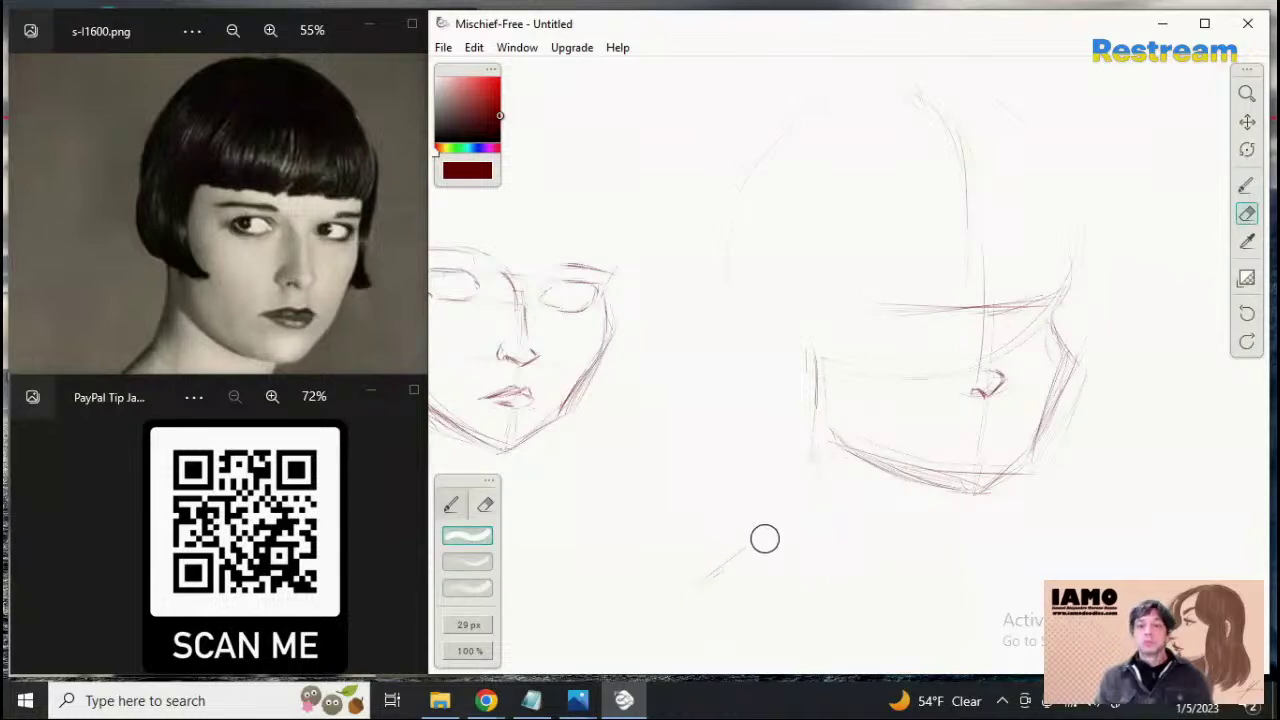
drag(763, 537, 740, 563)
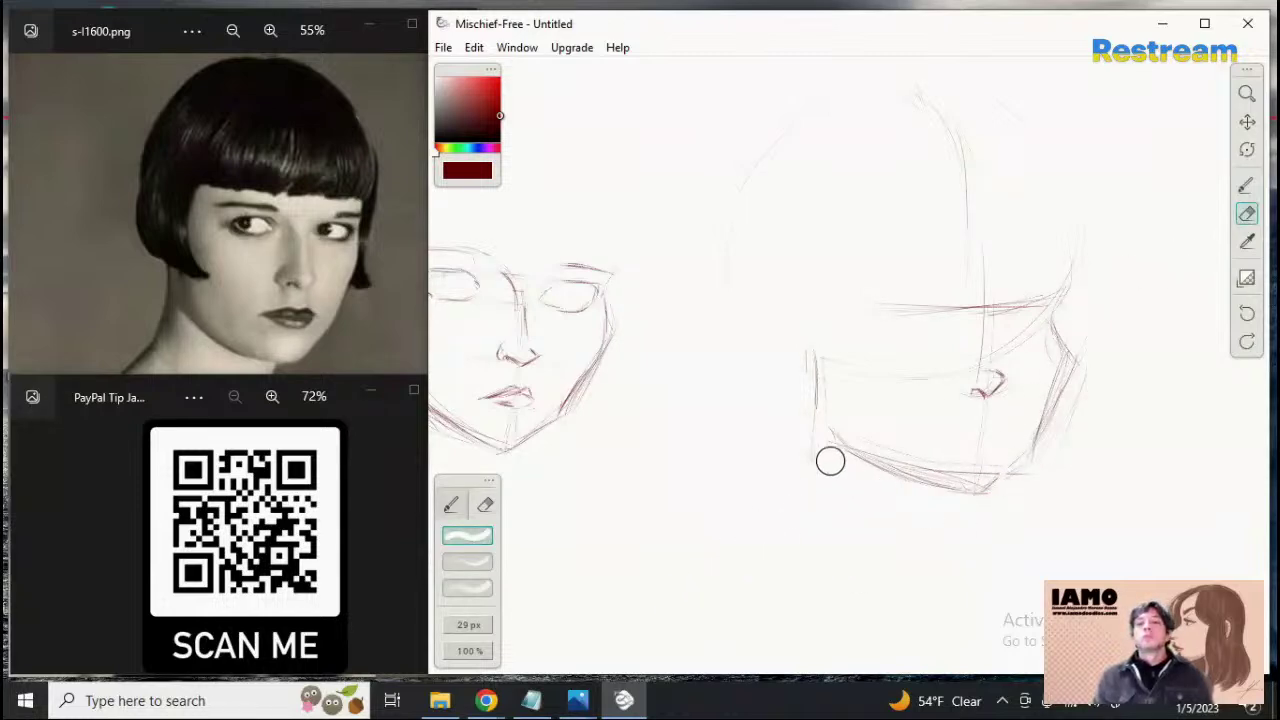
mouse_move(808, 426)
mouse_down()
mouse_move(854, 457)
mouse_move(825, 434)
mouse_move(817, 356)
mouse_move(799, 381)
mouse_move(814, 438)
mouse_move(844, 456)
mouse_move(767, 422)
mouse_move(794, 439)
mouse_move(777, 431)
mouse_move(895, 475)
mouse_move(951, 470)
mouse_move(869, 450)
mouse_move(1000, 486)
mouse_up()
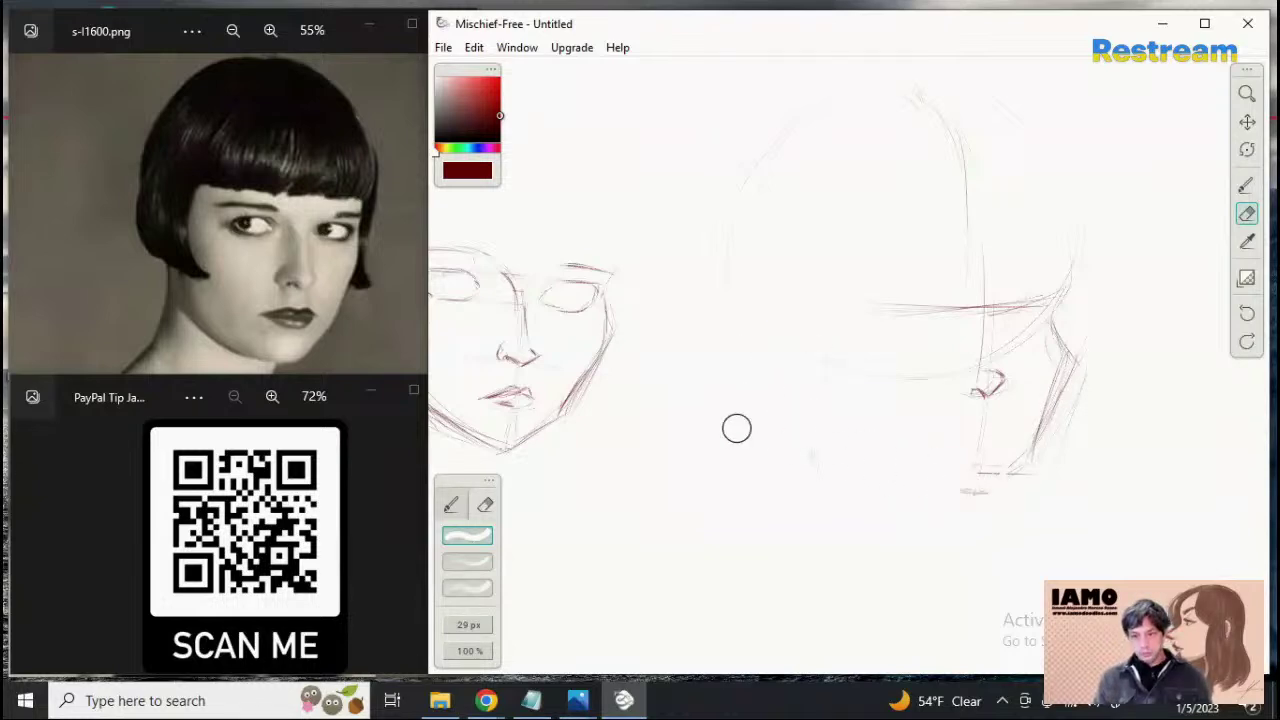
mouse_move(1081, 380)
mouse_down()
mouse_move(1027, 508)
mouse_move(1082, 404)
mouse_move(1060, 405)
mouse_move(1021, 495)
mouse_move(1051, 418)
mouse_move(1032, 455)
mouse_move(991, 477)
mouse_up()
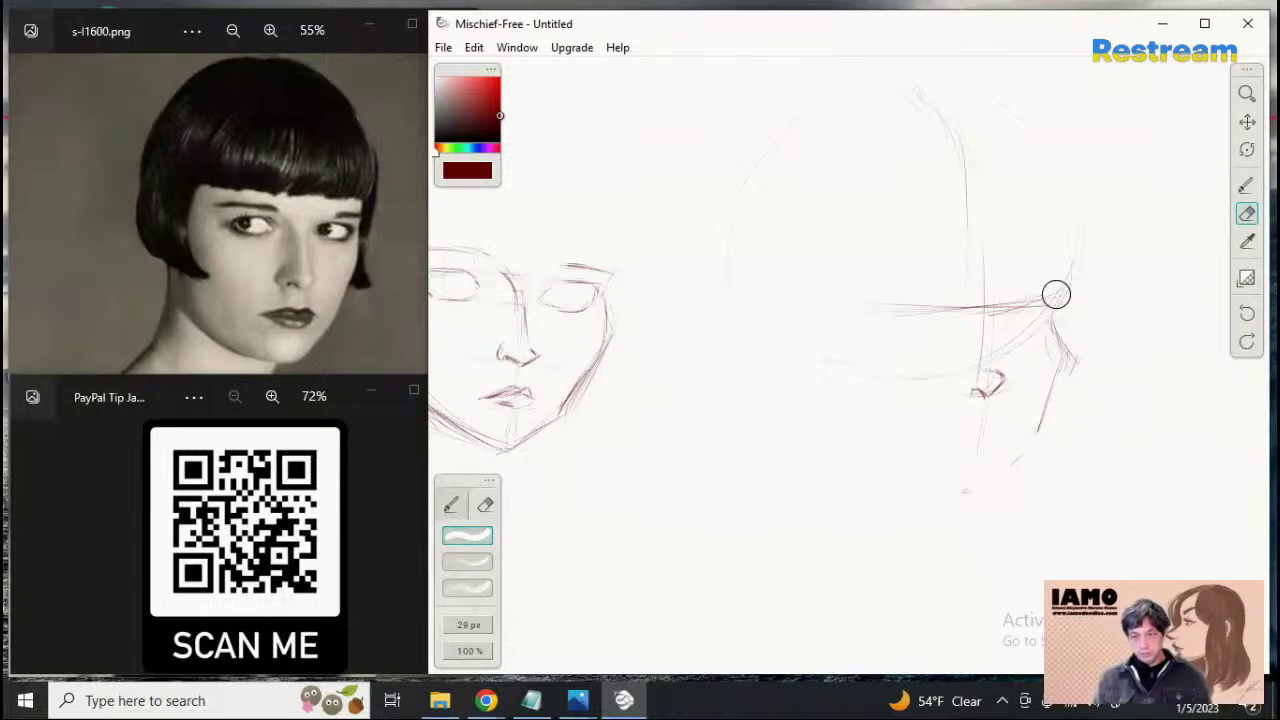
Redraw the near jawline as a longer curve down to the chin and mark the ear position farther out
click(1247, 188)
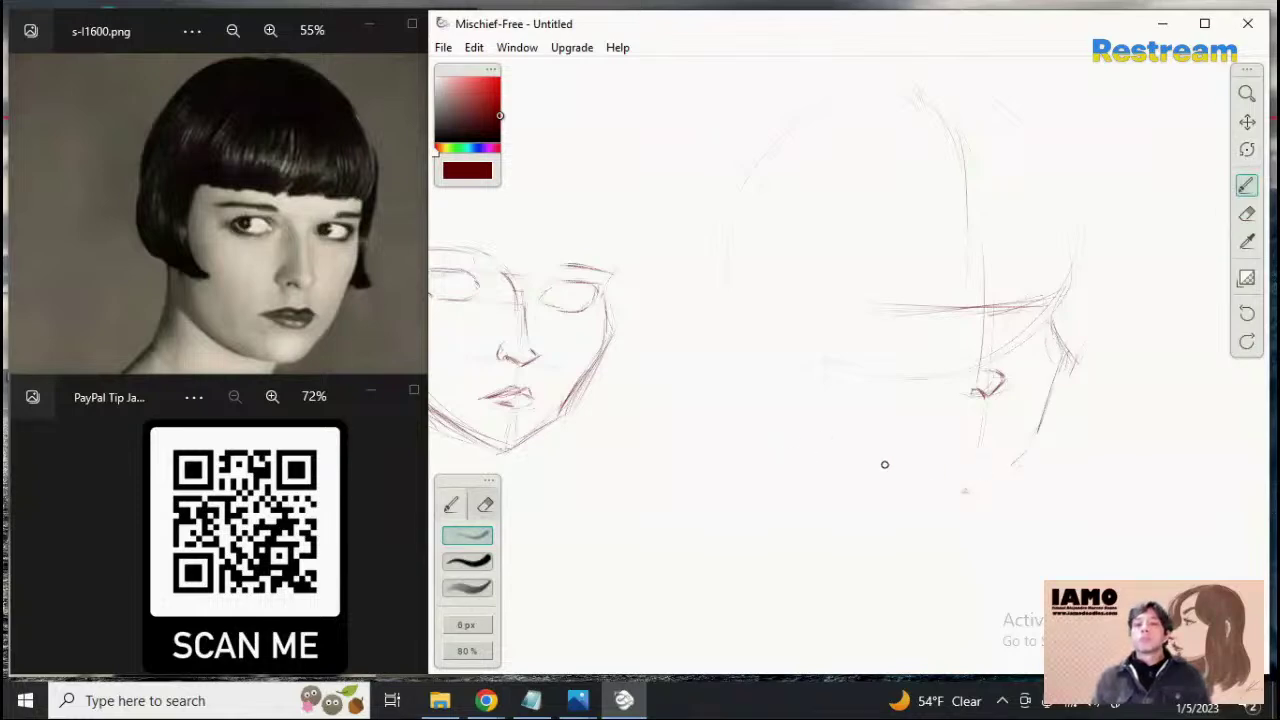
mouse_move(801, 440)
mouse_down()
mouse_move(943, 481)
mouse_move(877, 464)
mouse_move(922, 477)
mouse_up()
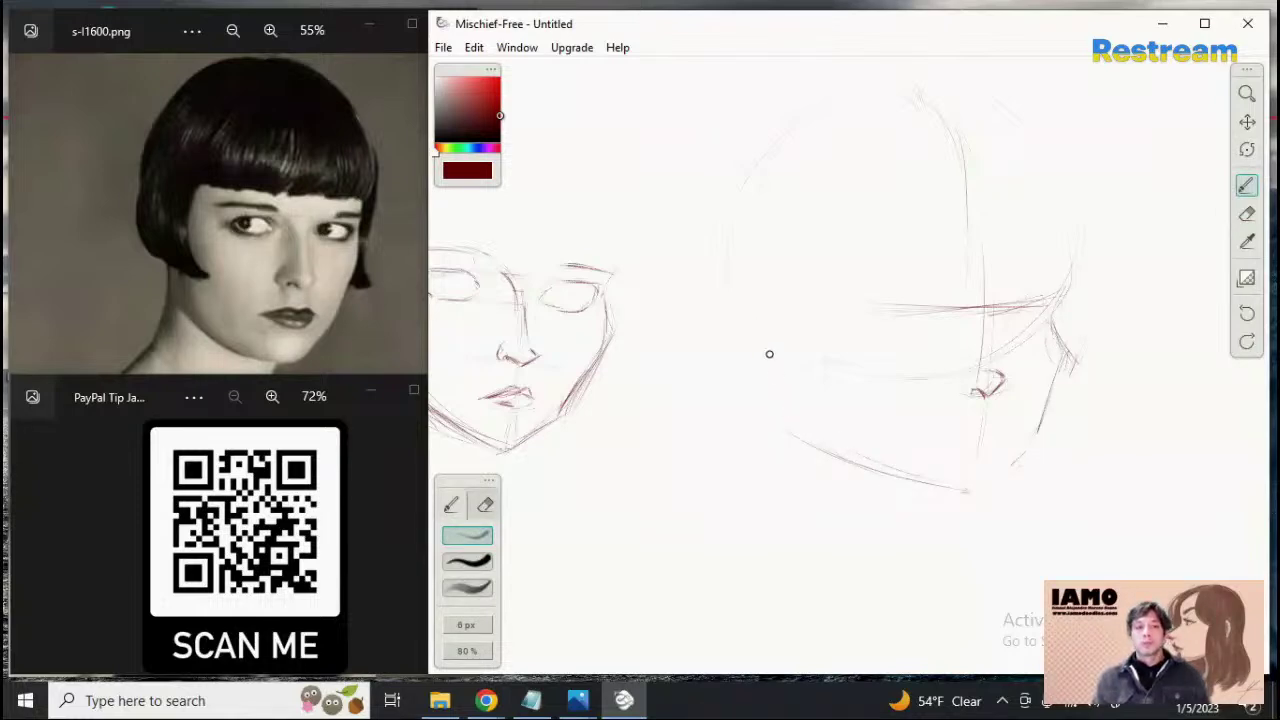
mouse_move(774, 382)
mouse_down()
mouse_move(792, 357)
mouse_move(790, 409)
mouse_move(787, 375)
mouse_up()
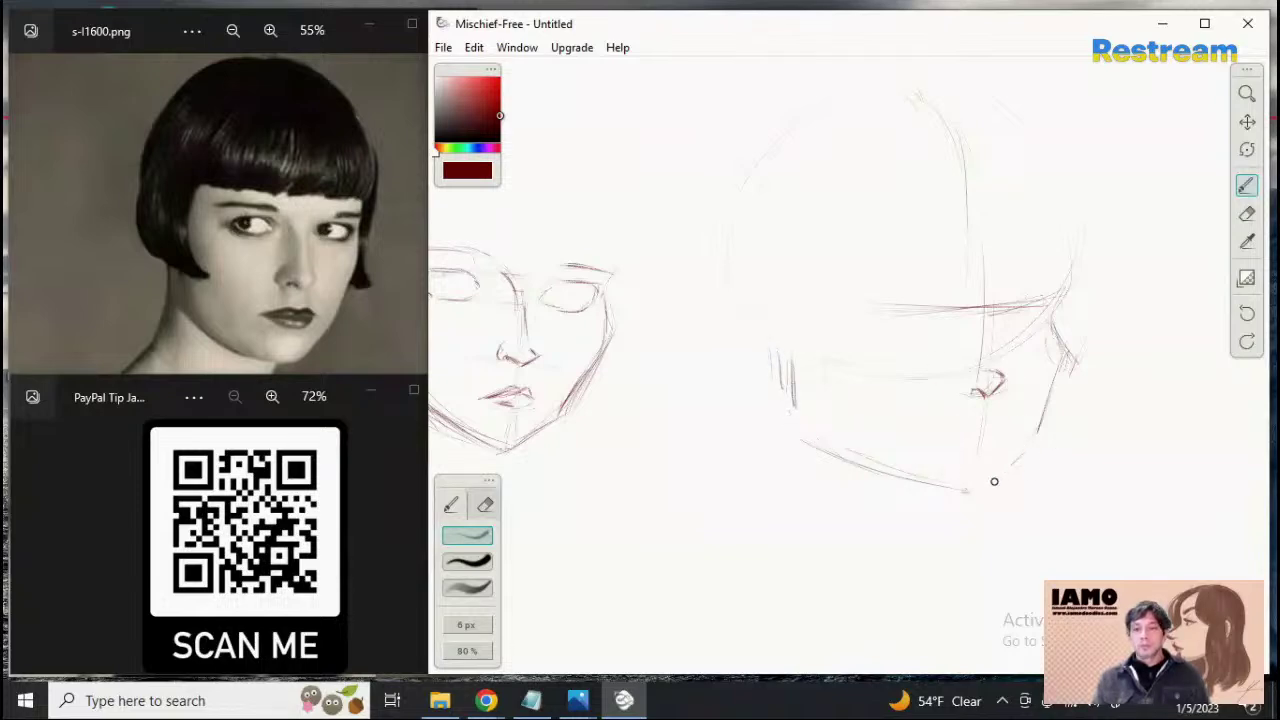
Redraw the far side of the face from the cheekbone down the cheek to the pointed chin
drag(1006, 464, 1028, 440)
drag(1053, 318, 1066, 371)
mouse_move(1053, 328)
mouse_down()
mouse_move(1063, 370)
mouse_move(1032, 430)
mouse_up()
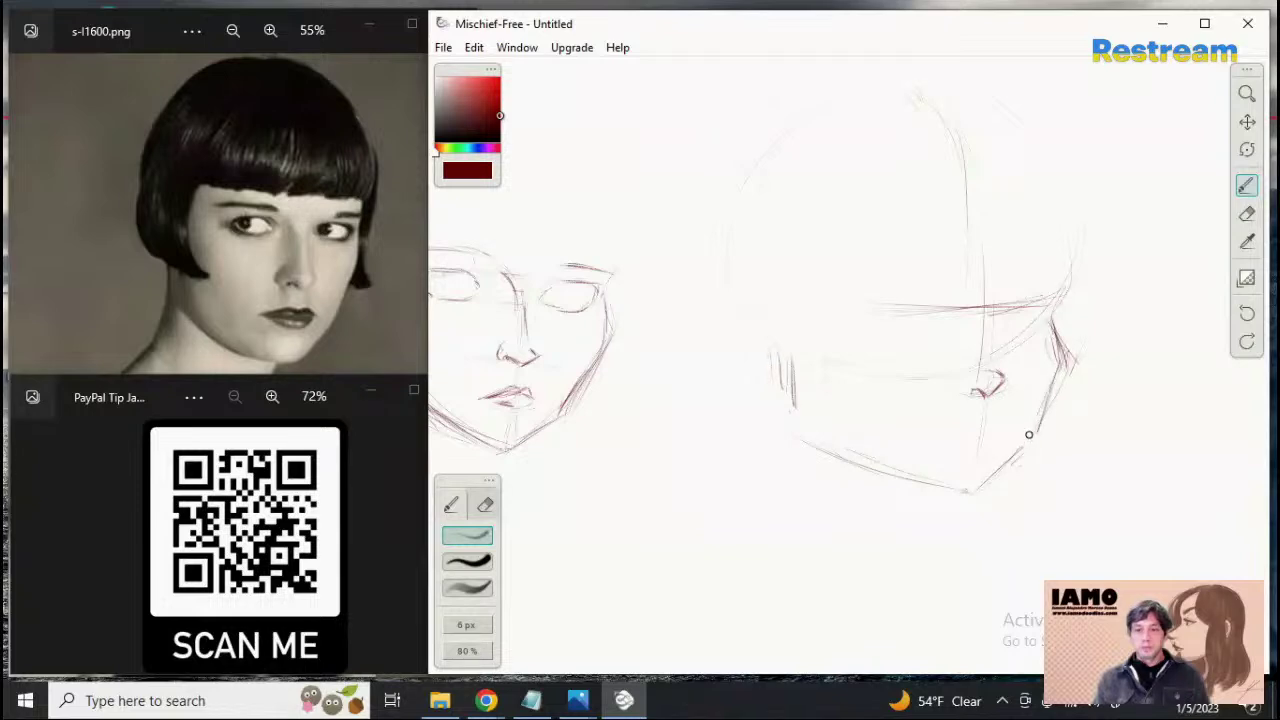
mouse_move(1056, 376)
mouse_down()
mouse_move(1030, 438)
mouse_move(1049, 386)
mouse_move(971, 489)
mouse_up()
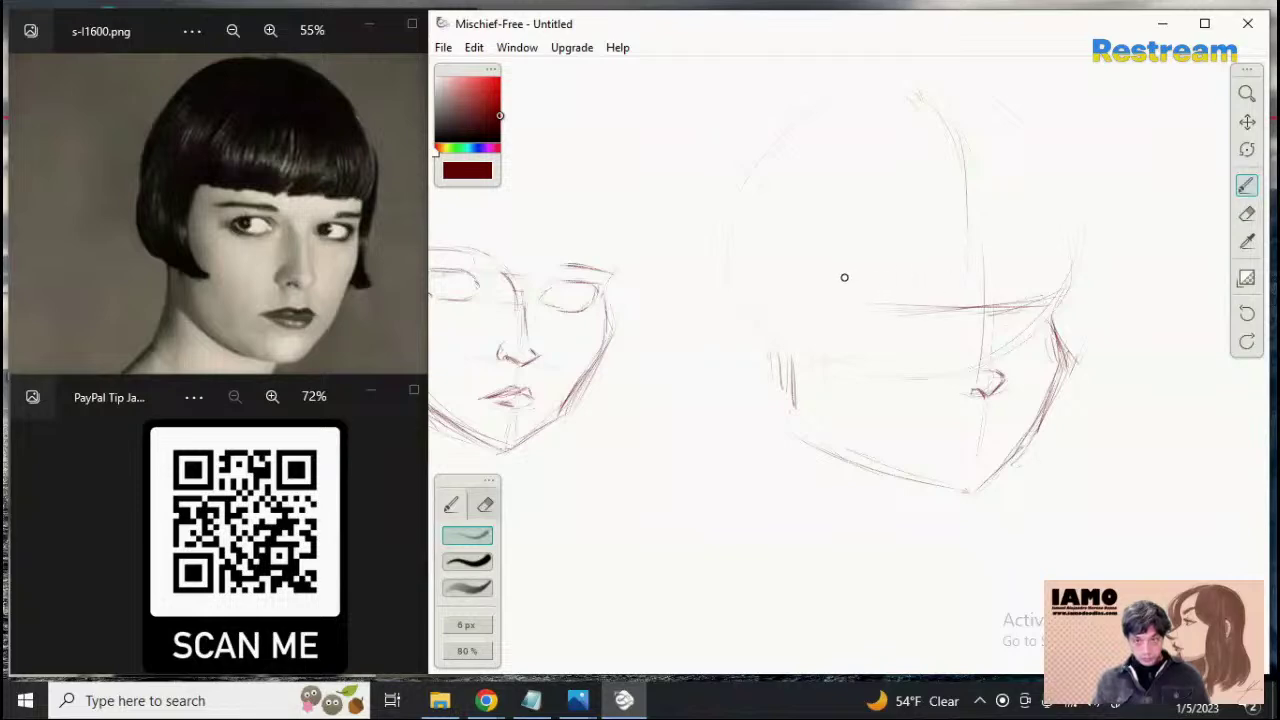
Sketch two light horizontal strokes above the brow guide, one on each side of the centre line
drag(860, 278, 950, 277)
drag(1036, 279, 1066, 276)
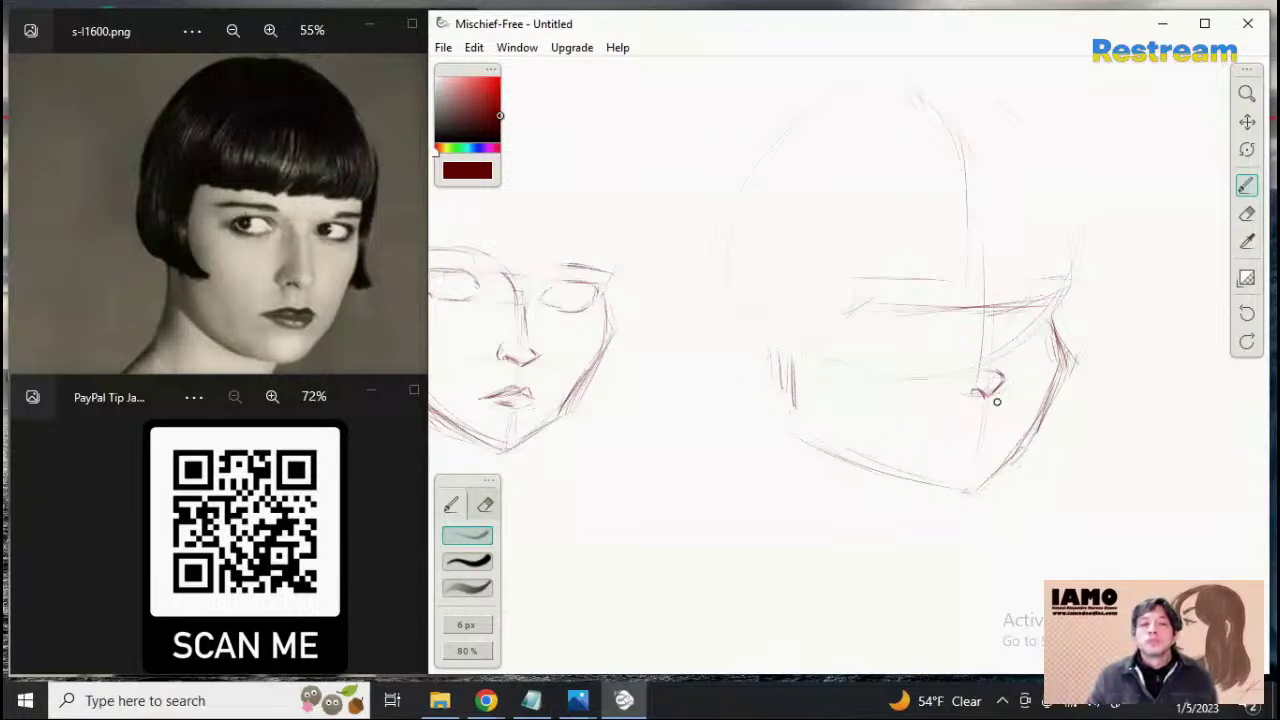
Erase the far cheek contour and redraw it narrower, reinforcing the near jawline and the chin
click(1246, 213)
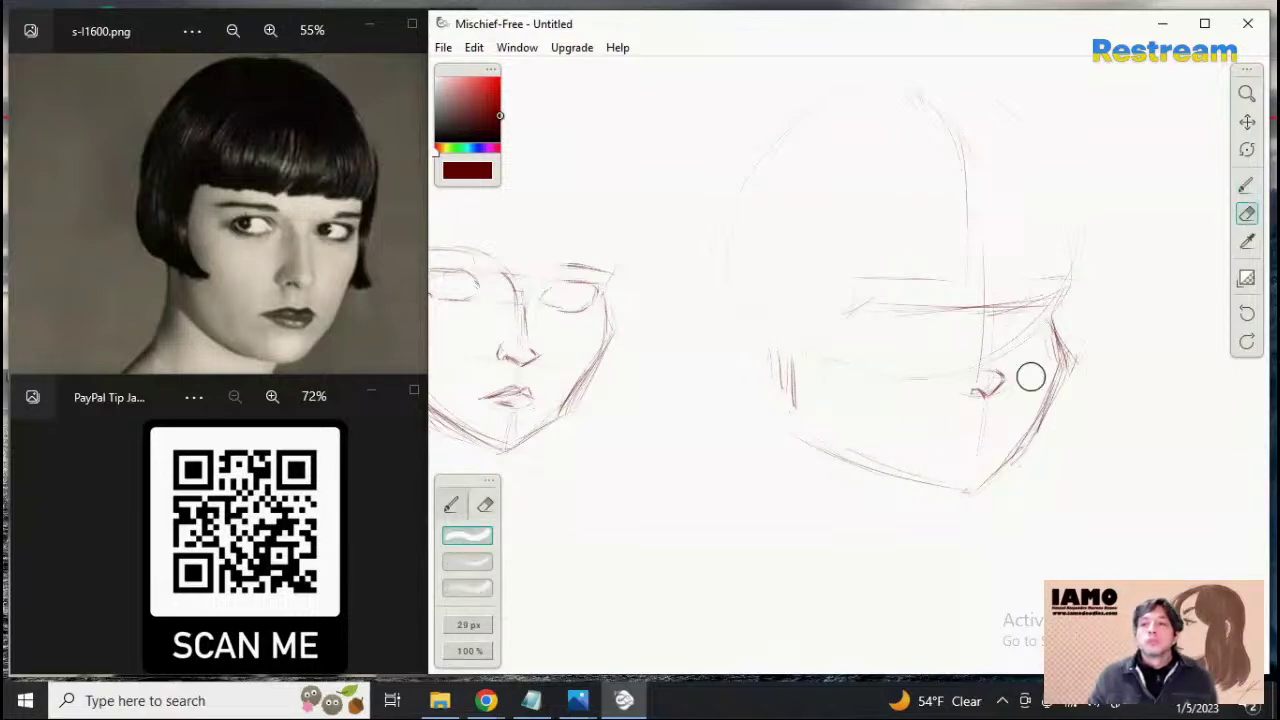
mouse_move(1058, 336)
mouse_down()
mouse_move(1043, 442)
mouse_move(1068, 346)
mouse_move(1006, 463)
mouse_move(1001, 508)
mouse_move(980, 489)
mouse_move(1017, 443)
mouse_up()
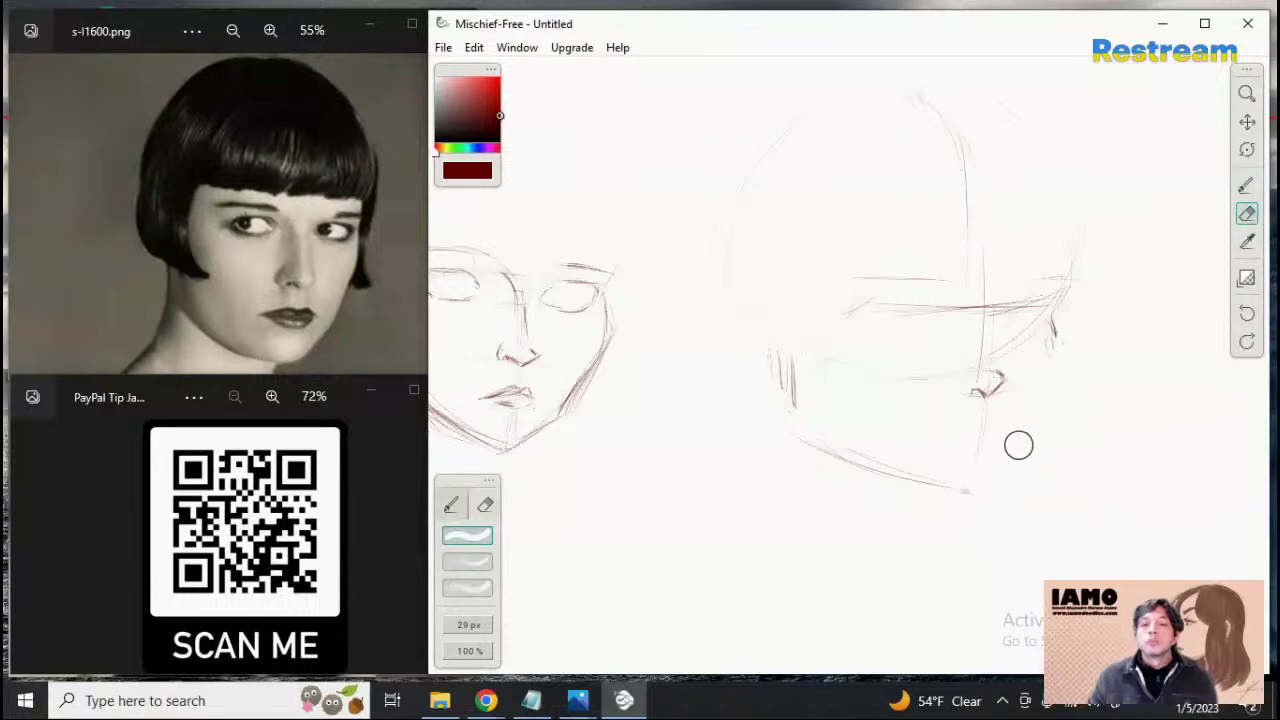
click(1246, 185)
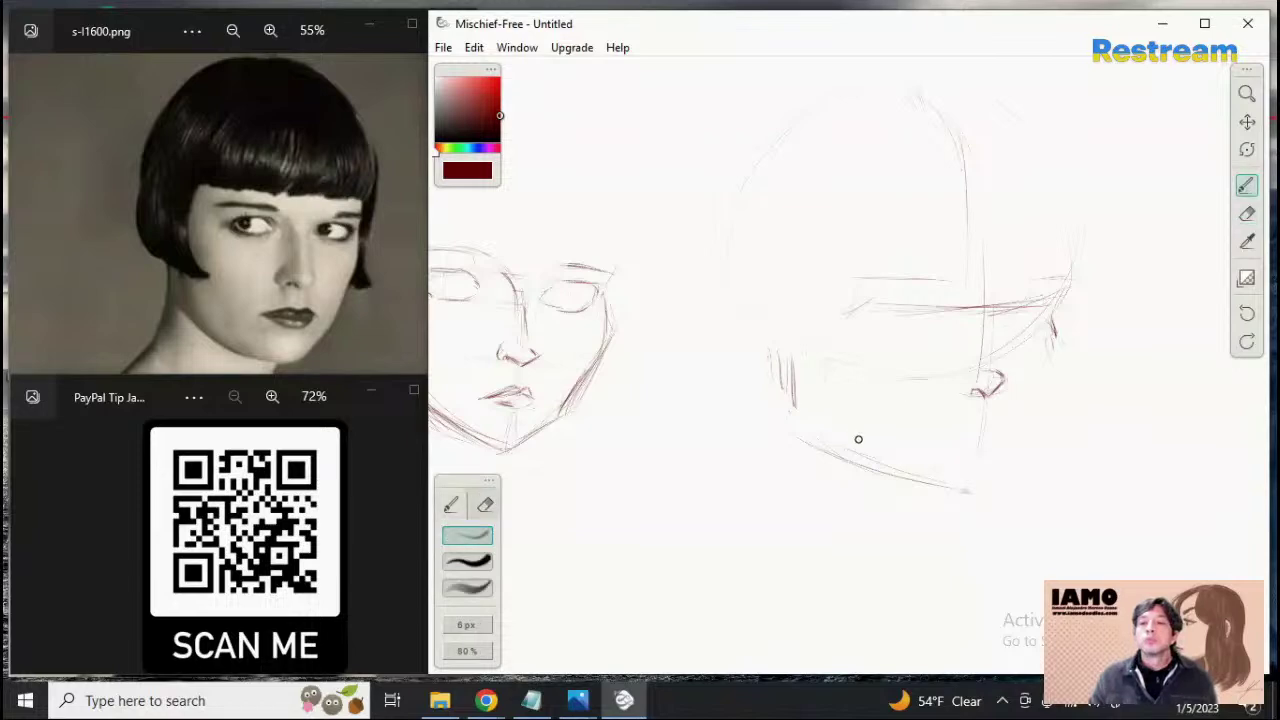
drag(808, 444, 970, 495)
drag(966, 500, 1020, 453)
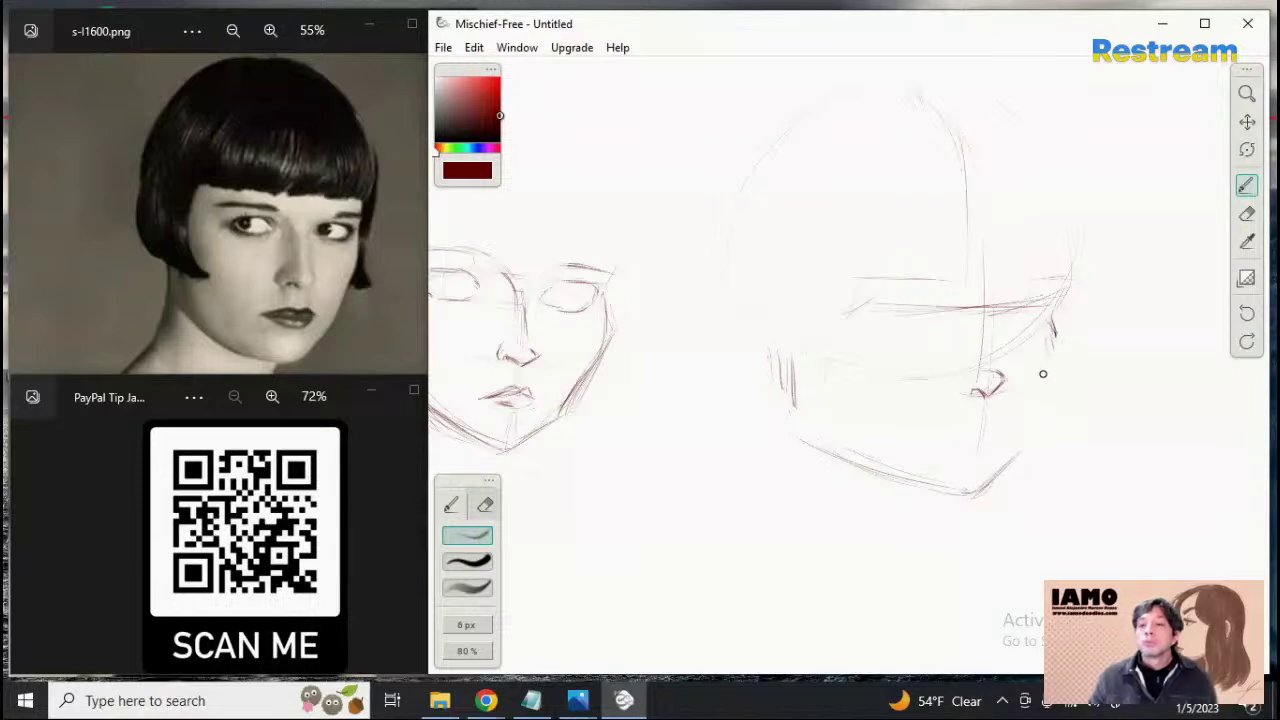
mouse_move(1060, 350)
mouse_down()
mouse_move(1030, 455)
mouse_move(1028, 438)
mouse_up()
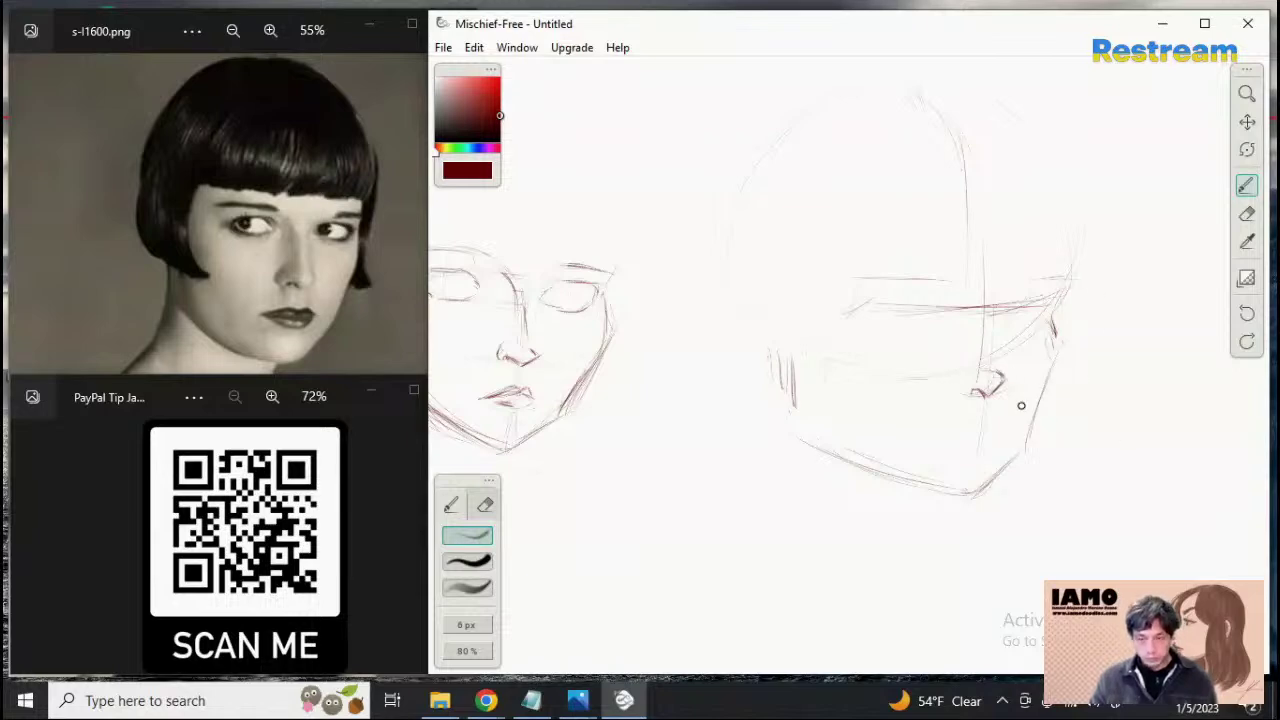
Erase the nose base and redraw a smaller nose with a bridge line running down from the brow guide
click(1247, 214)
mouse_move(989, 374)
mouse_down()
mouse_move(983, 383)
mouse_move(1005, 377)
mouse_up()
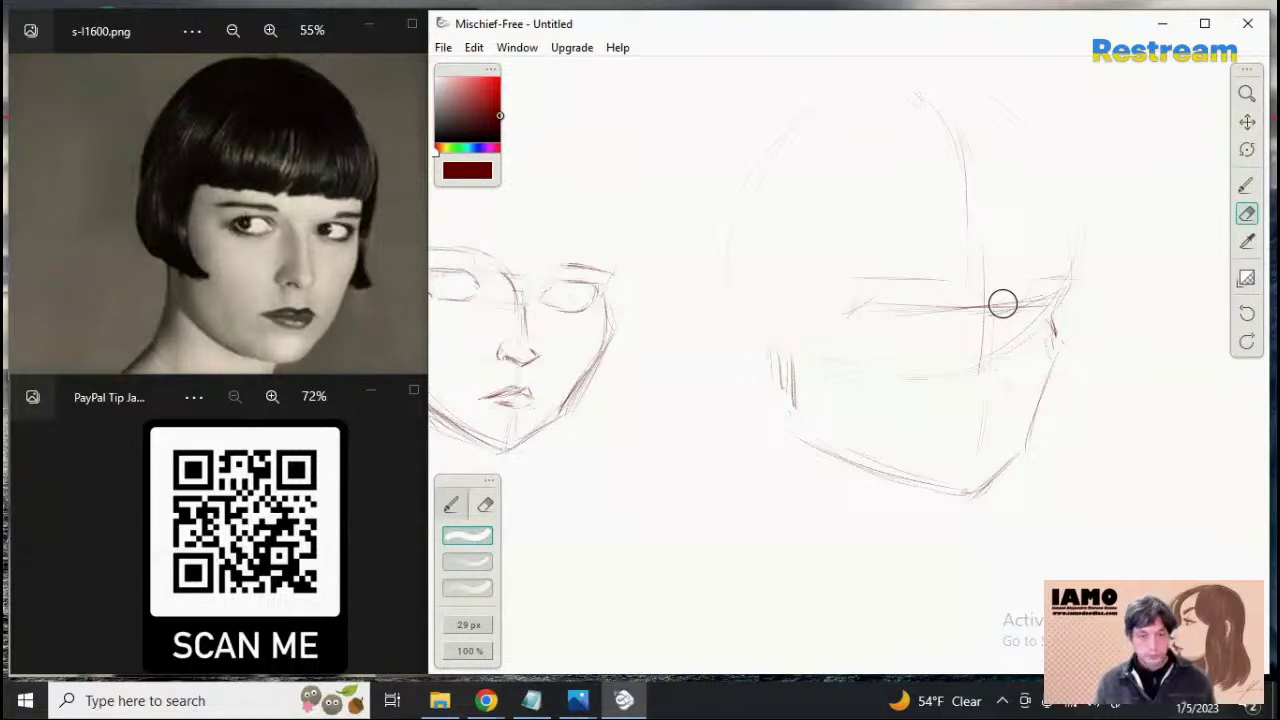
click(1246, 186)
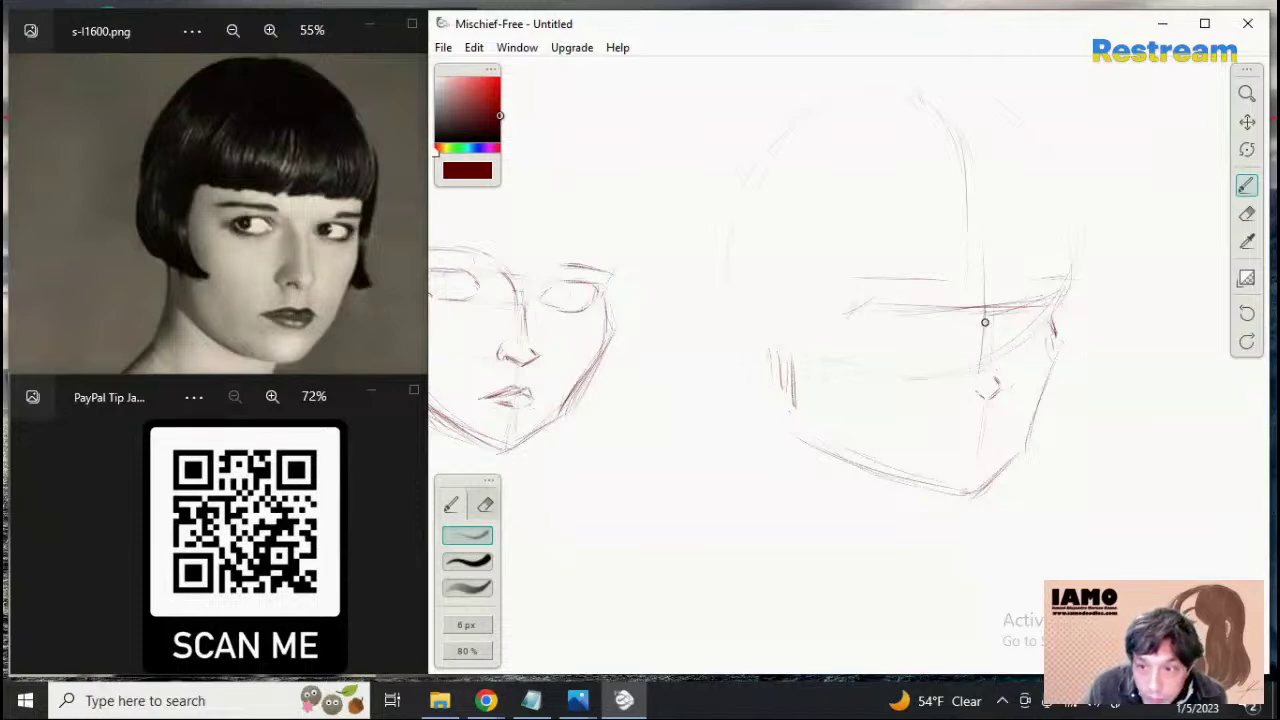
drag(986, 311, 993, 393)
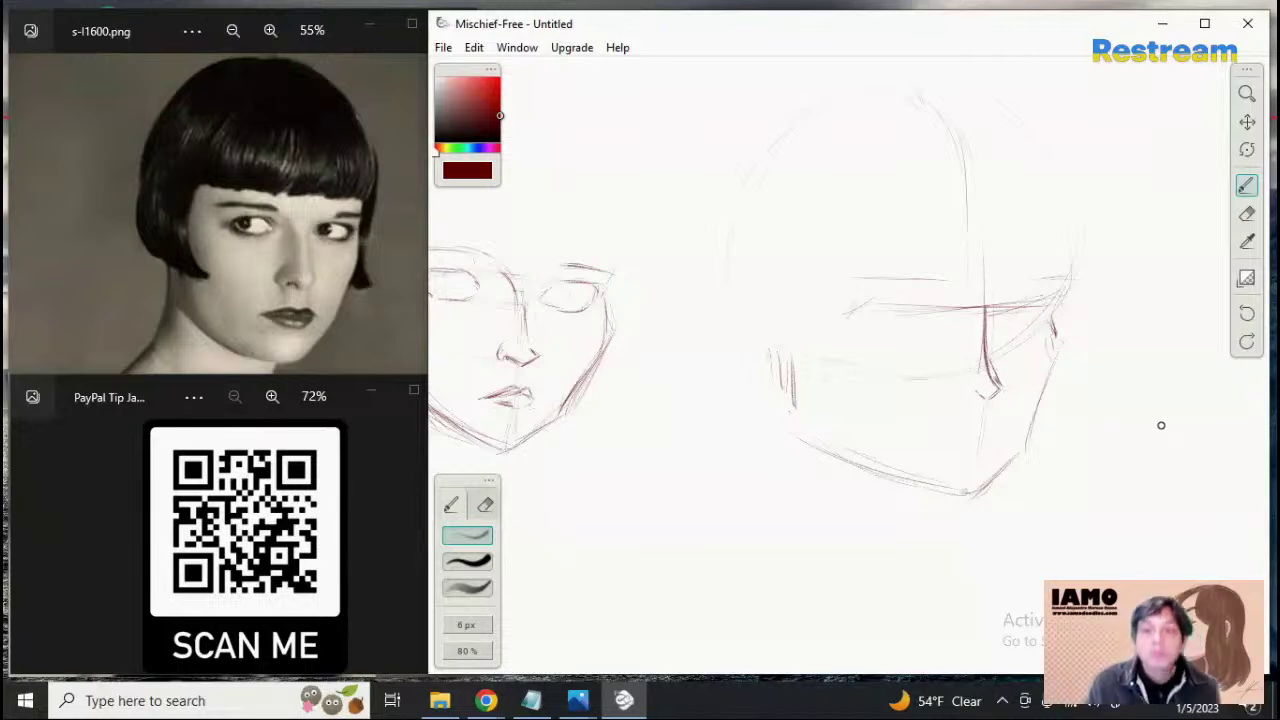
Undo the last three strokes on the nose
key(ctrl+z)
key(ctrl+z)
key(ctrl+z)
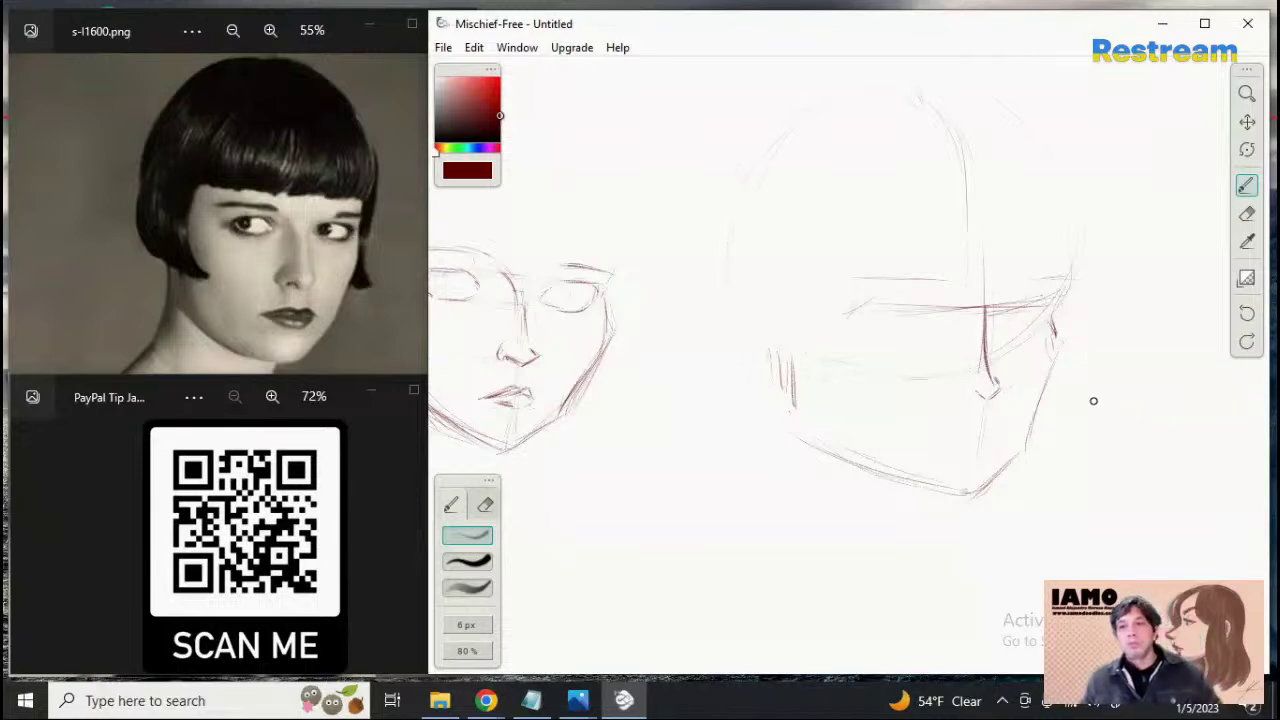
Erase the nose bridge line and redraw it slanting down to the nose tip, and sketch a small closed mouth beneath the nose
drag(989, 368, 1003, 389)
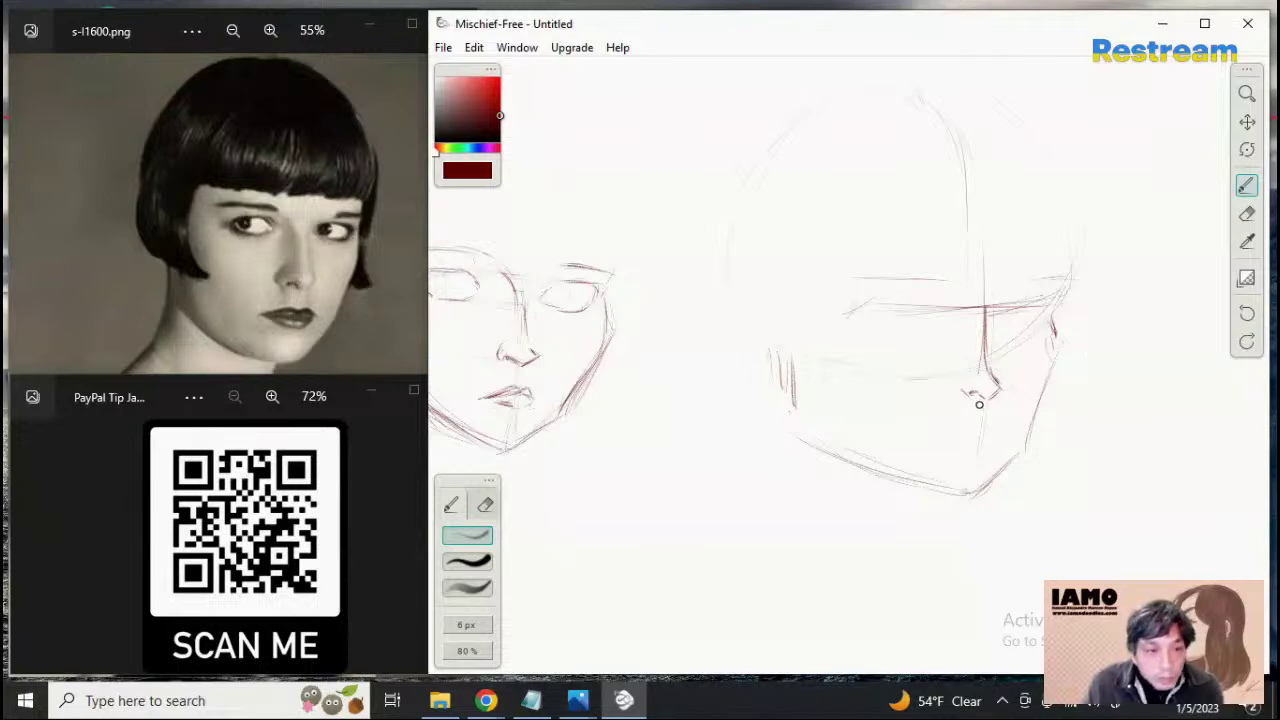
key(ctrl+z)
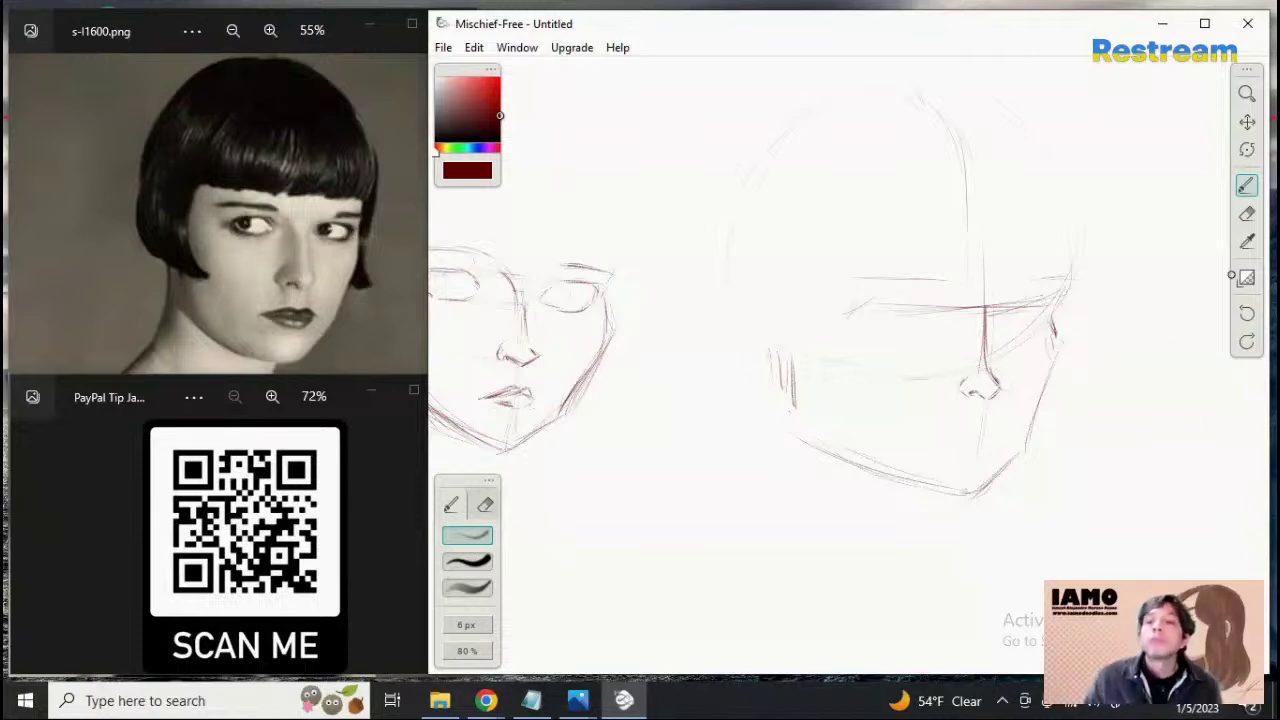
click(1247, 213)
drag(977, 320, 980, 370)
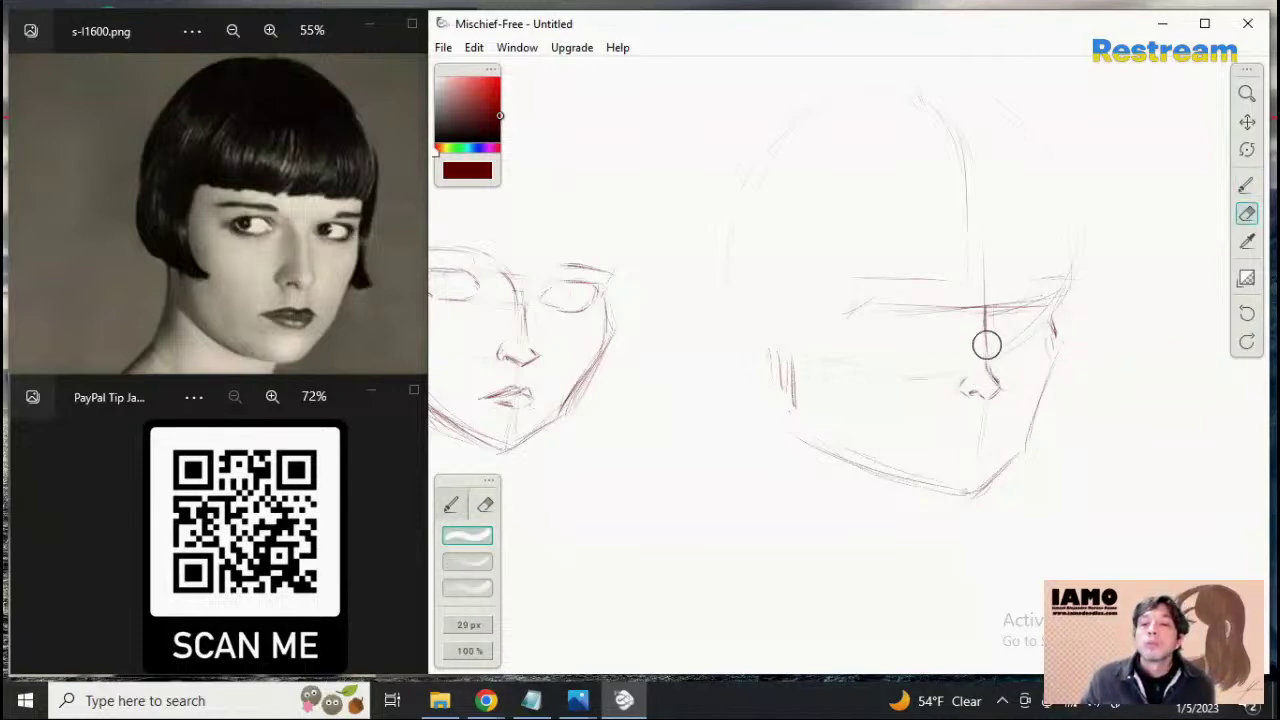
drag(984, 310, 982, 336)
click(1247, 186)
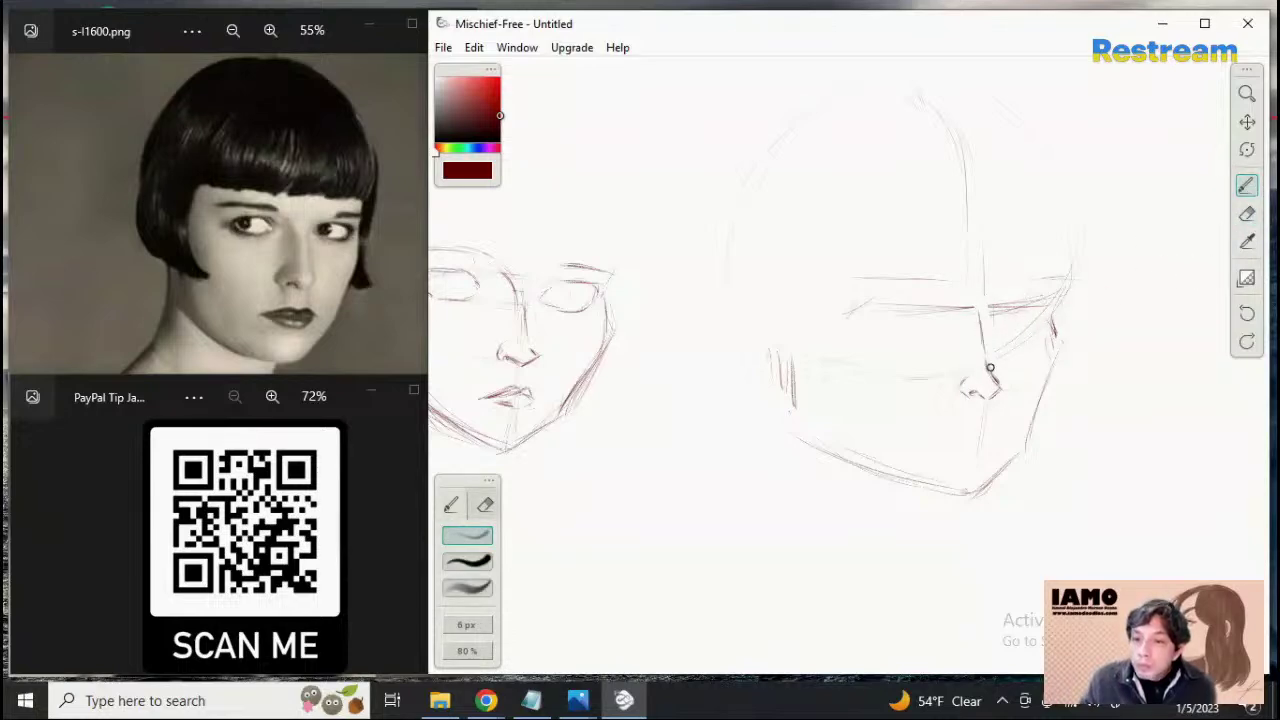
drag(980, 318, 1003, 391)
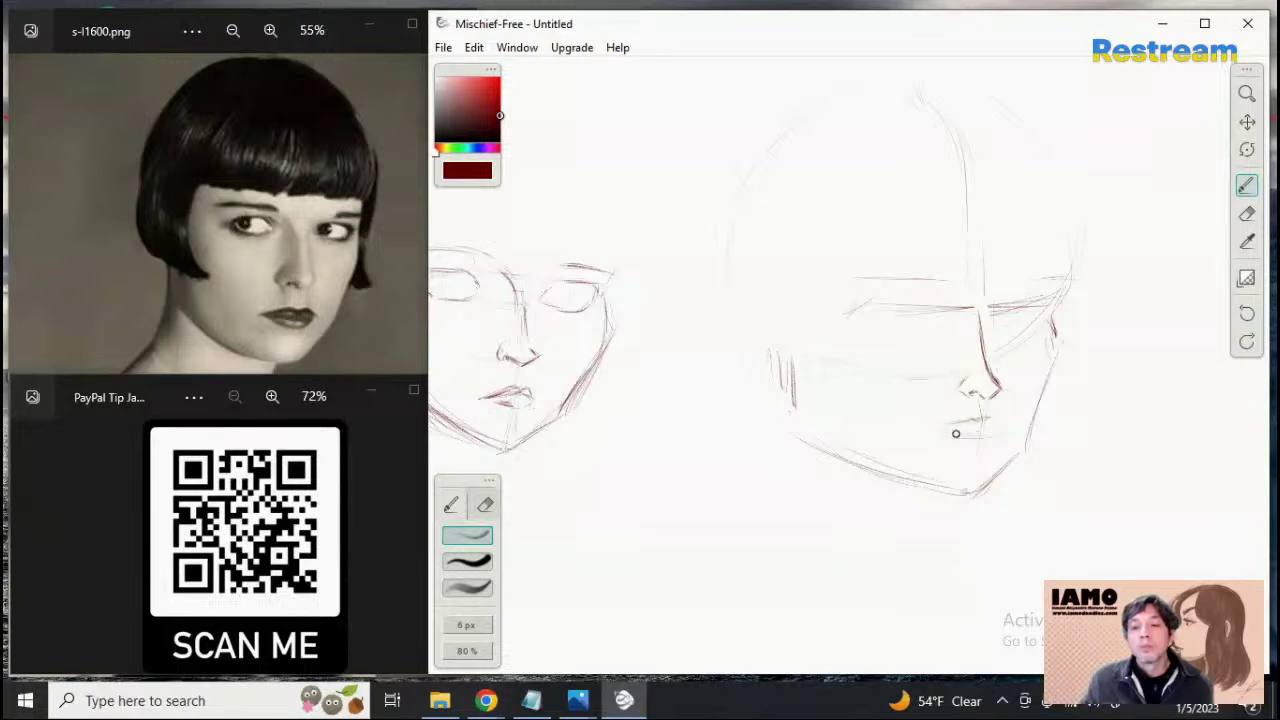
drag(960, 439, 998, 436)
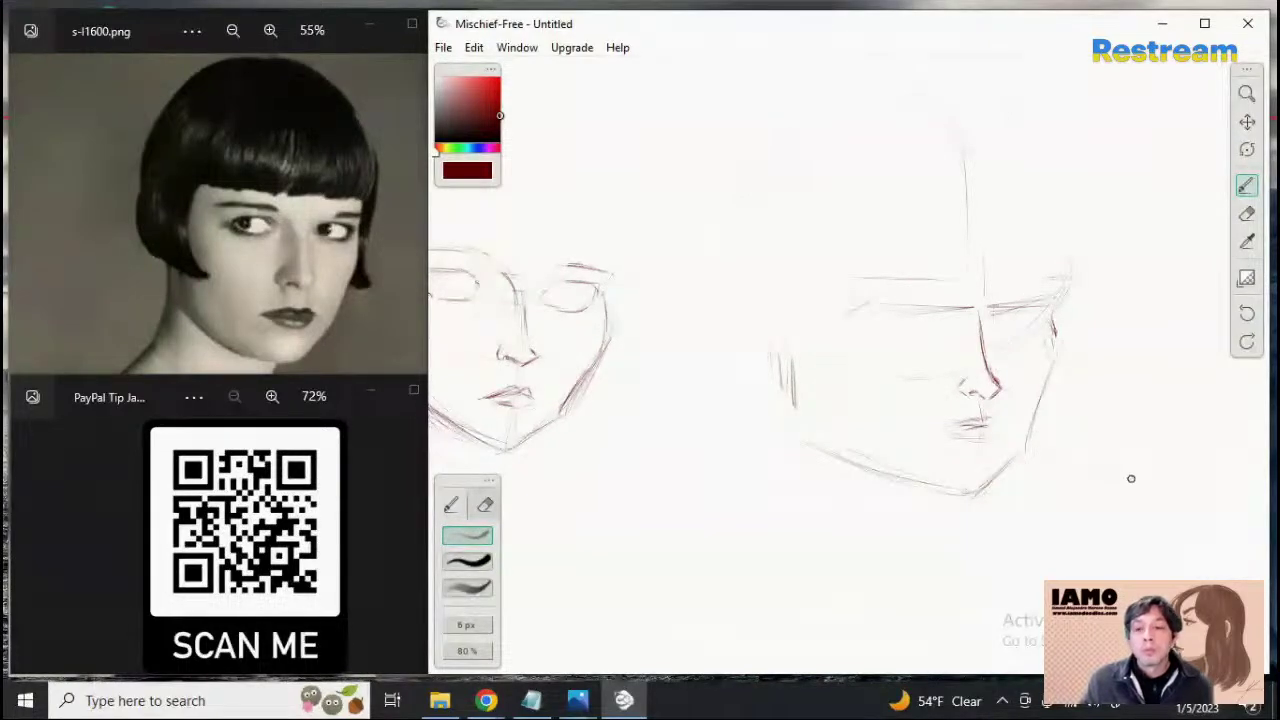
Erase the near nostril wing of the second head and redraw it with short strokes beside the nose tip
click(1248, 92)
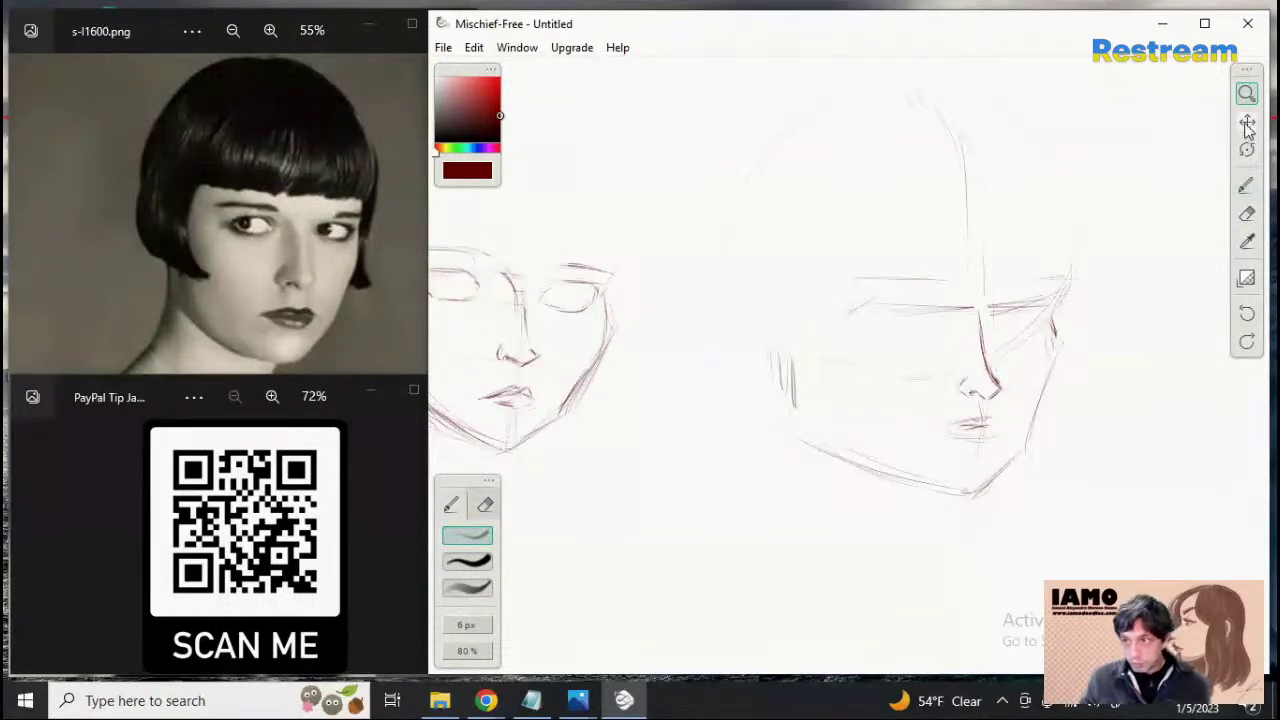
click(1246, 149)
mouse_move(1183, 203)
mouse_down()
mouse_move(1177, 221)
mouse_move(1196, 221)
mouse_up()
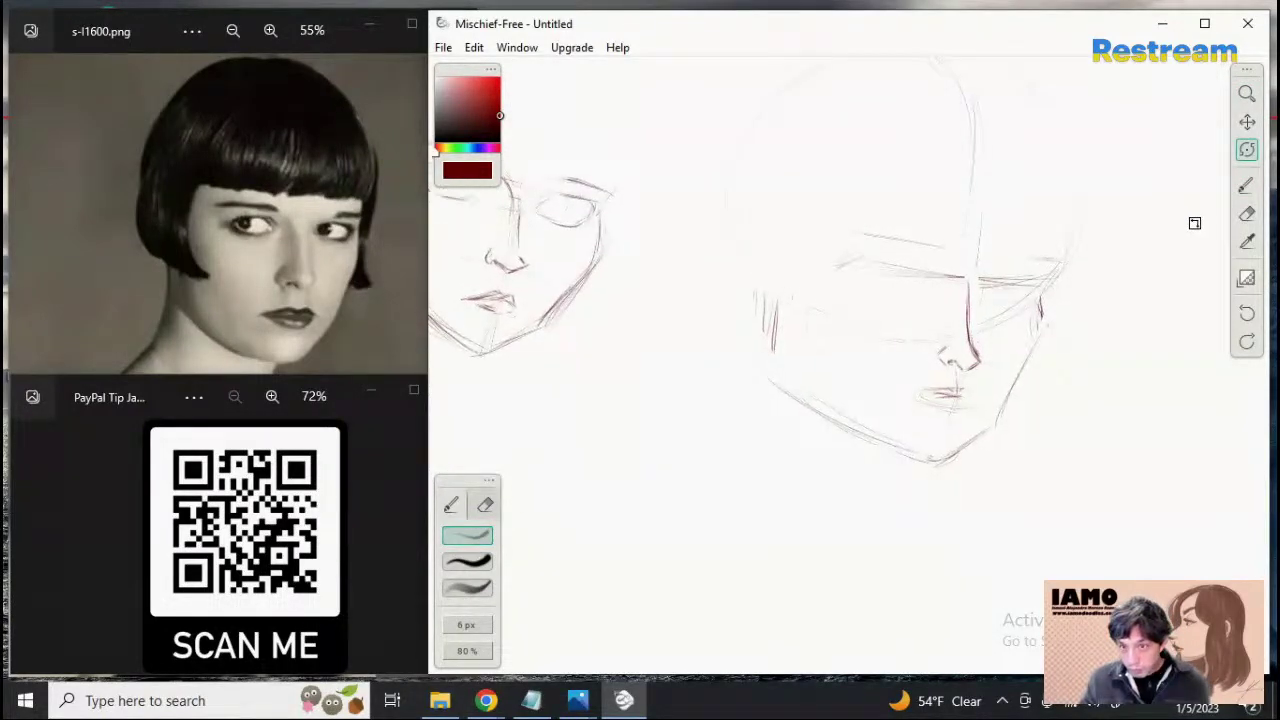
click(1247, 93)
mouse_move(1100, 311)
mouse_down()
mouse_move(1052, 381)
mouse_move(1148, 316)
mouse_move(1106, 346)
mouse_up()
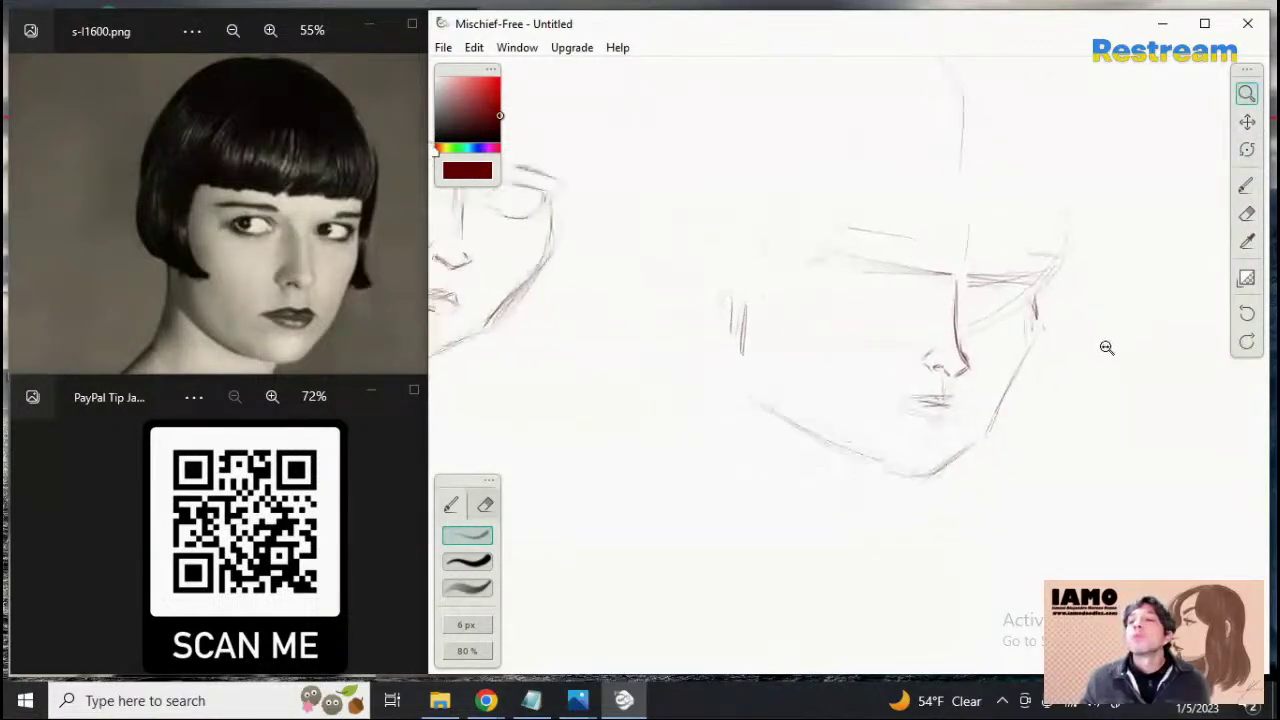
click(1247, 122)
drag(1106, 280, 1047, 402)
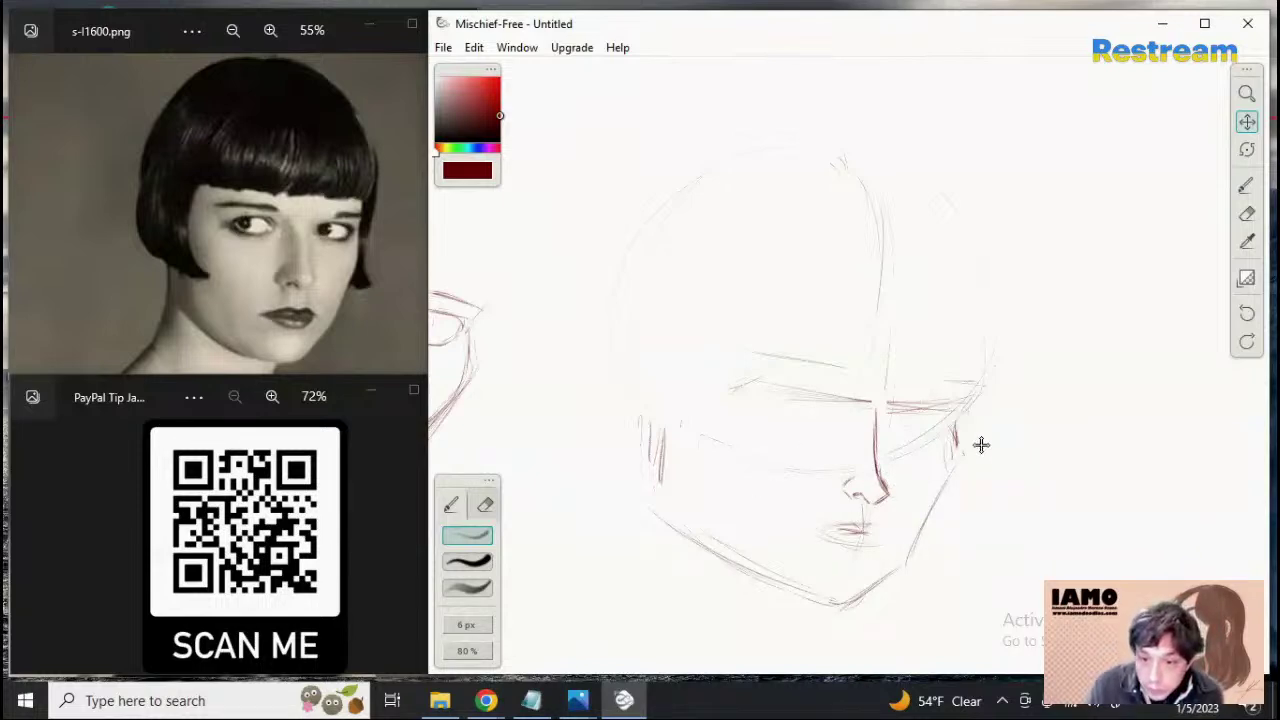
click(1245, 187)
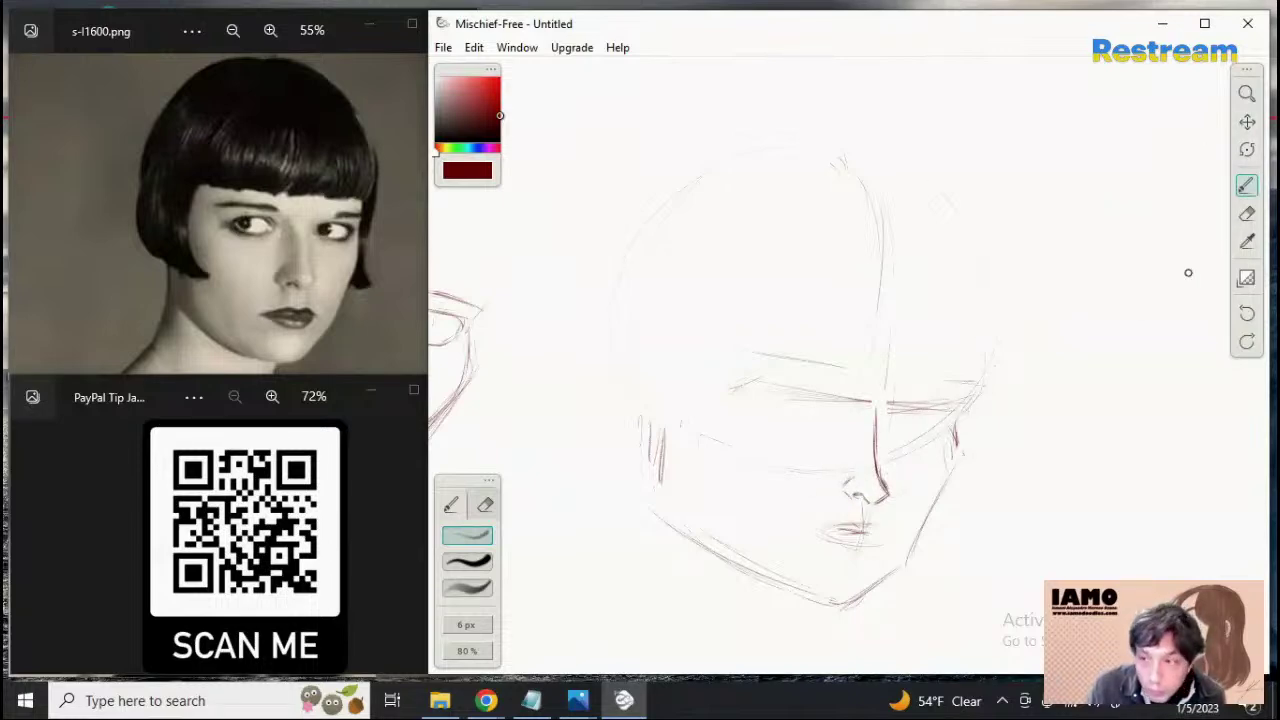
click(1246, 213)
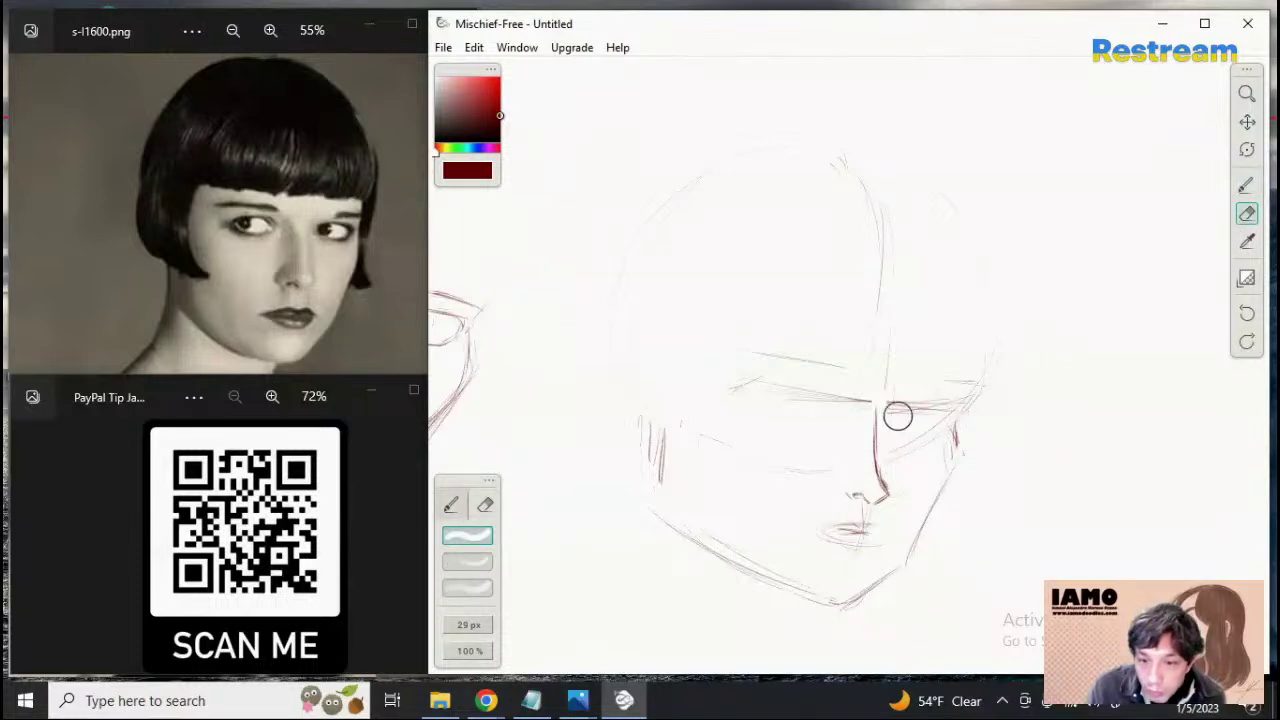
click(1246, 186)
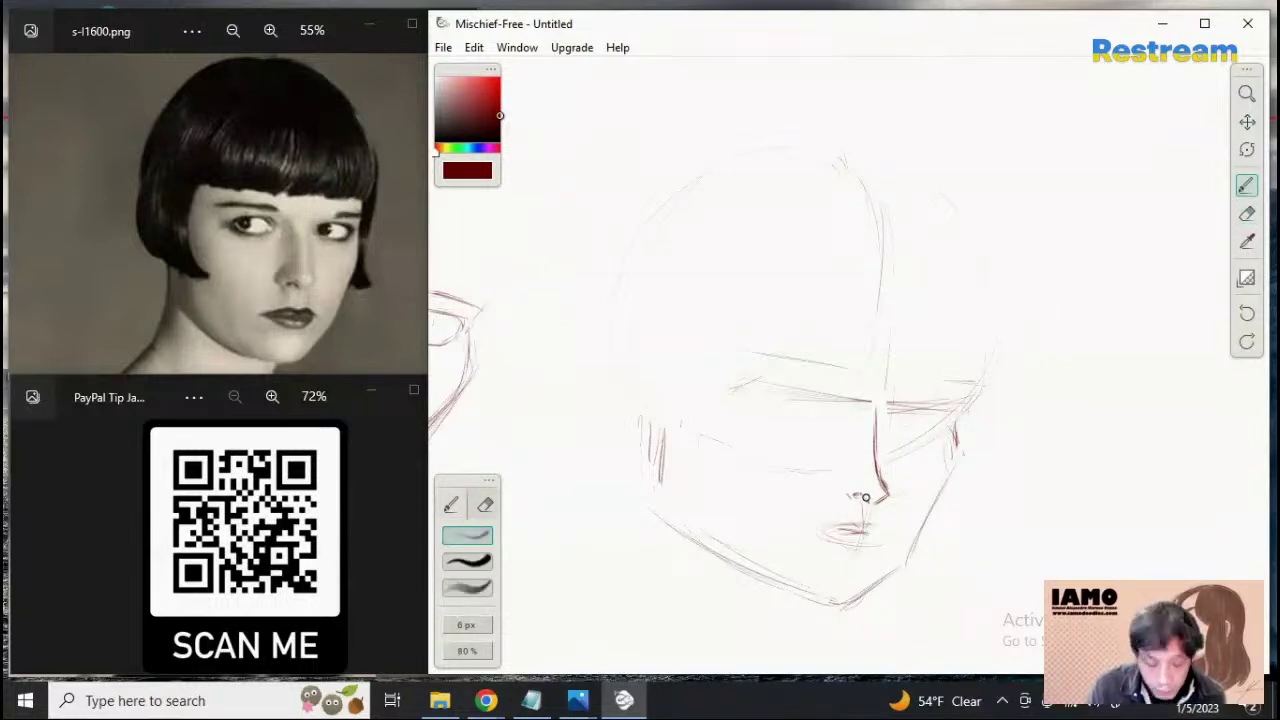
click(1246, 213)
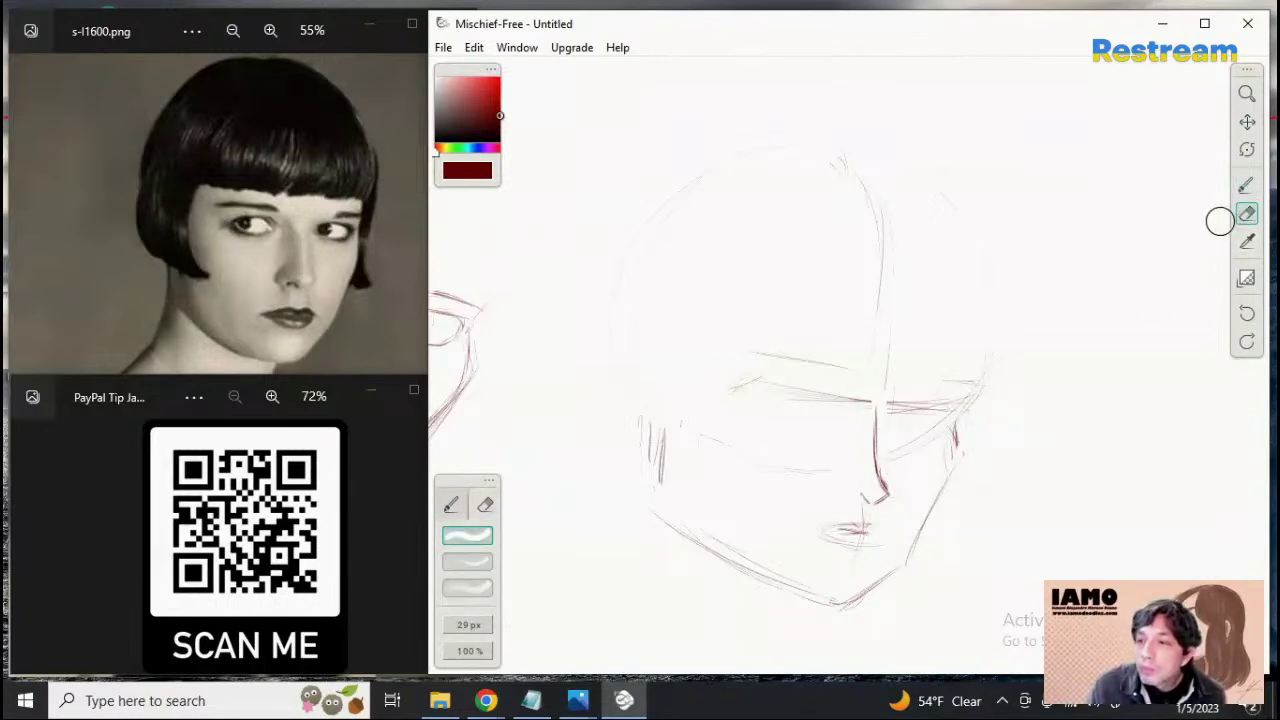
click(1246, 186)
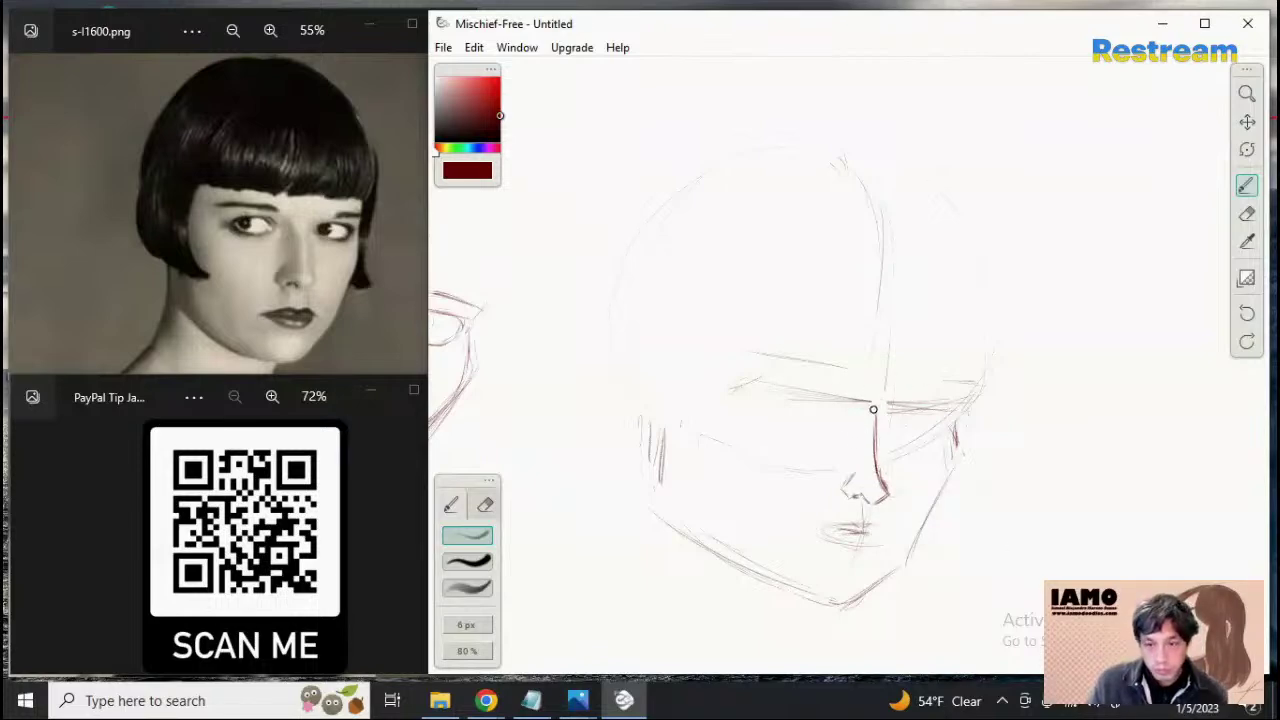
Draw the far eyebrow rising from the nose bridge and bending down toward the temple, and erase the stray lines around it
mouse_move(886, 395)
mouse_down()
mouse_move(929, 371)
mouse_move(914, 366)
mouse_up()
click(1247, 214)
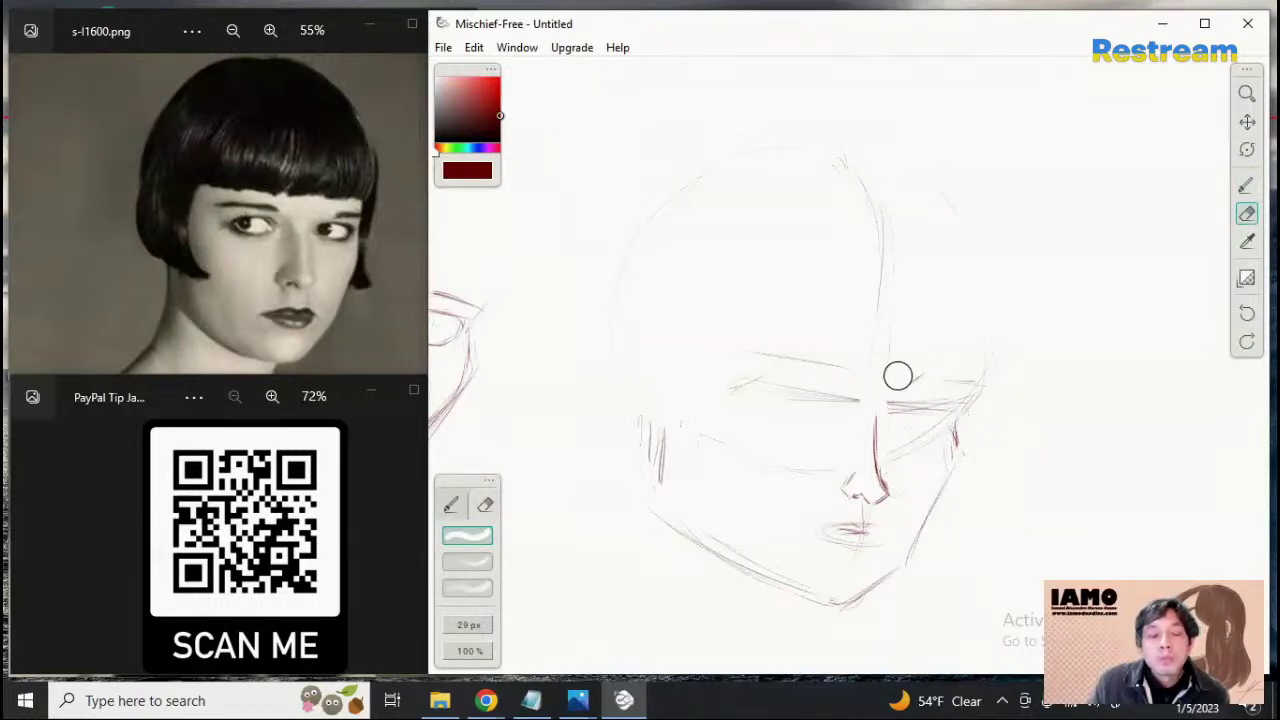
click(1247, 186)
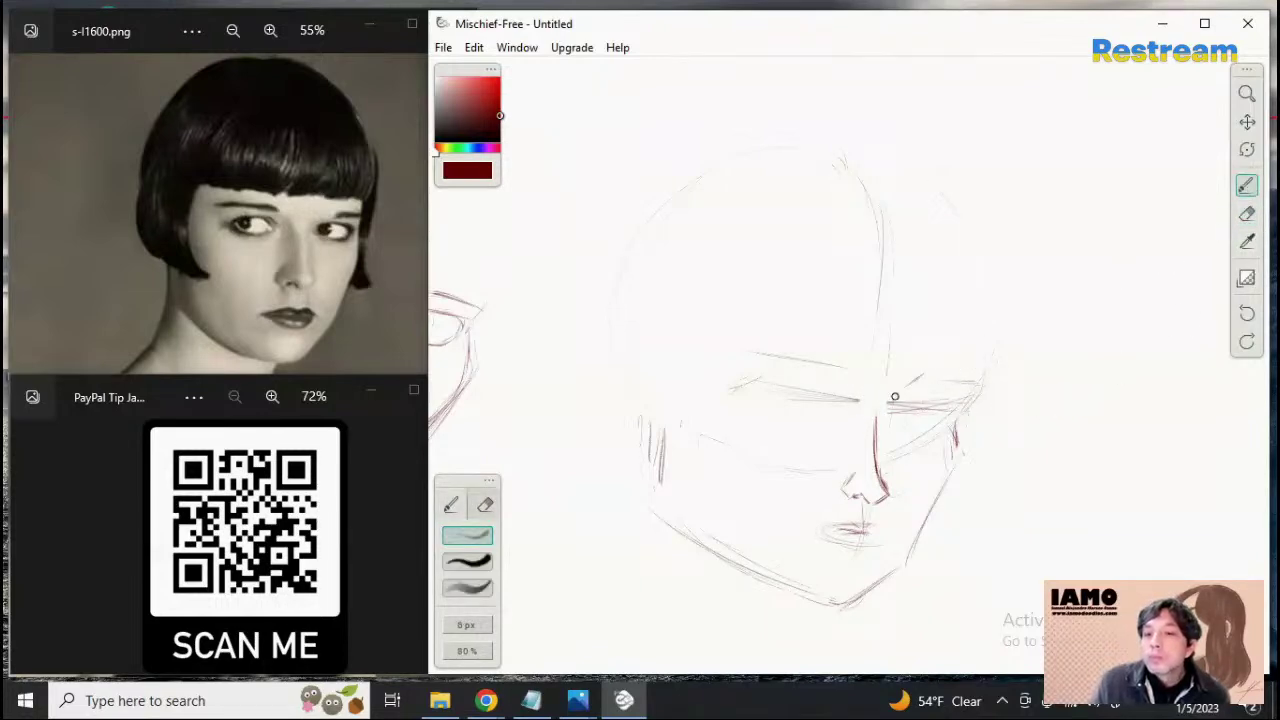
drag(878, 408, 926, 372)
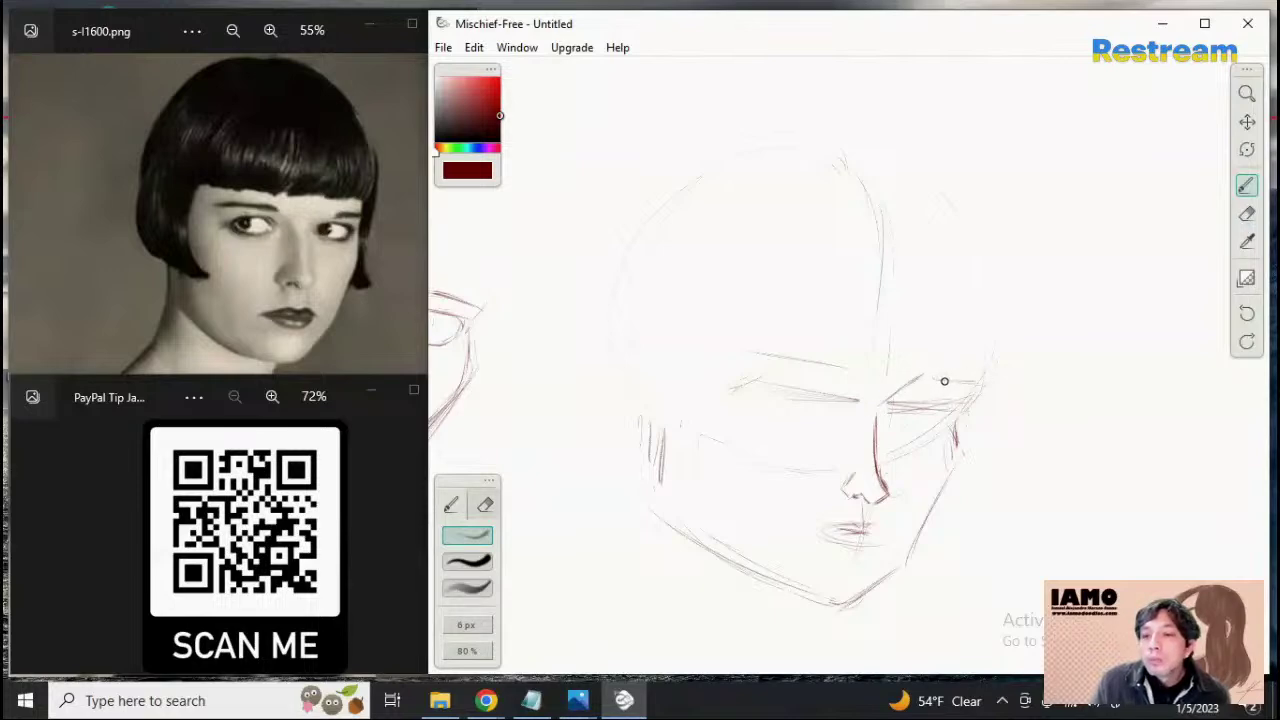
drag(885, 402, 924, 382)
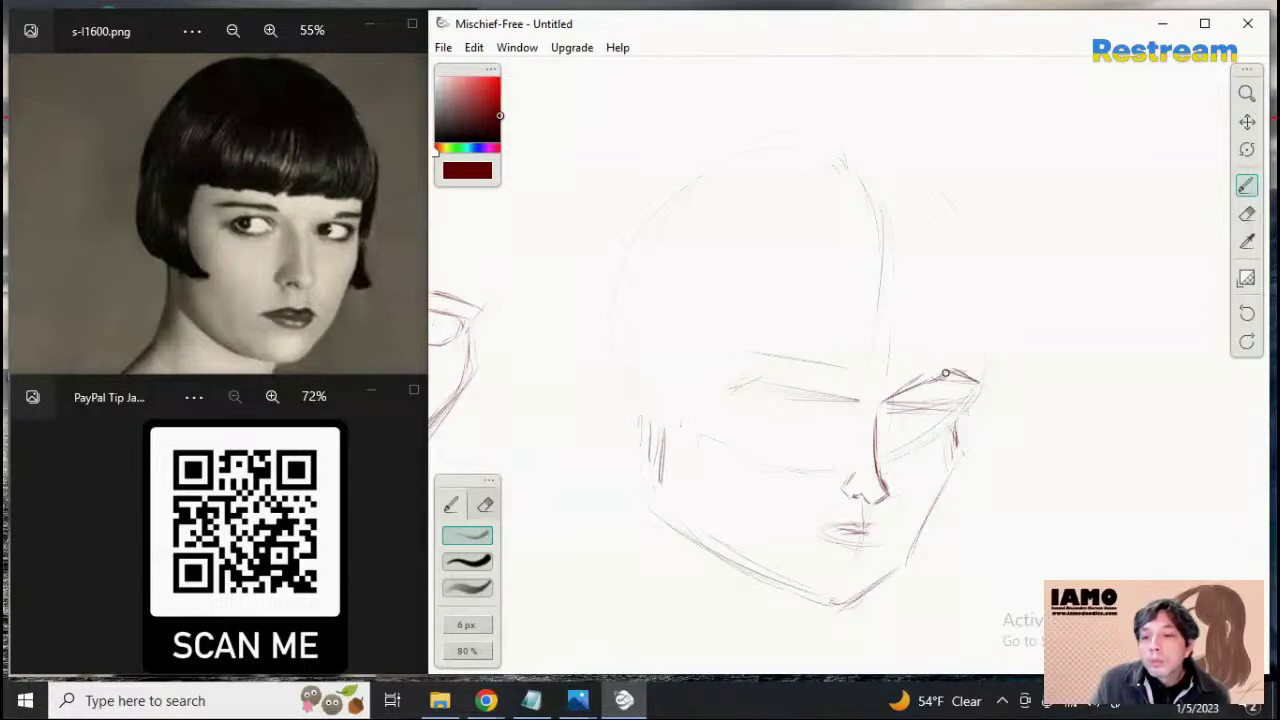
drag(945, 373, 970, 391)
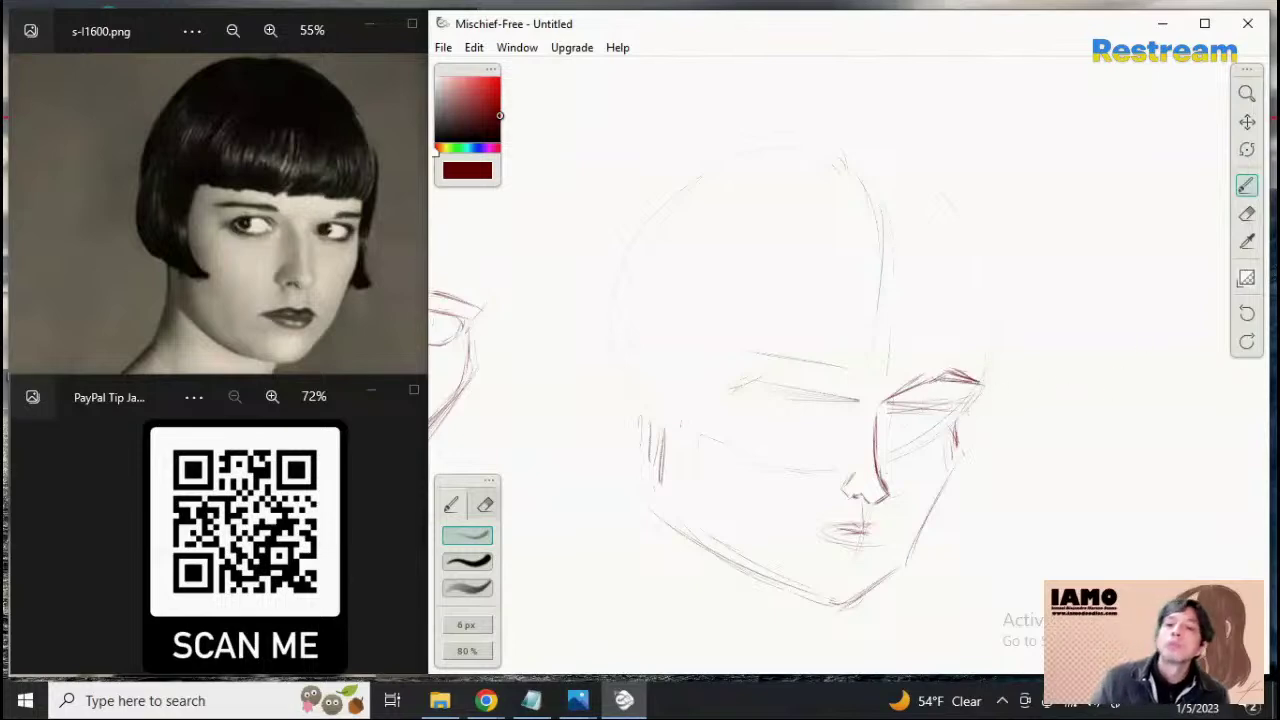
click(1247, 213)
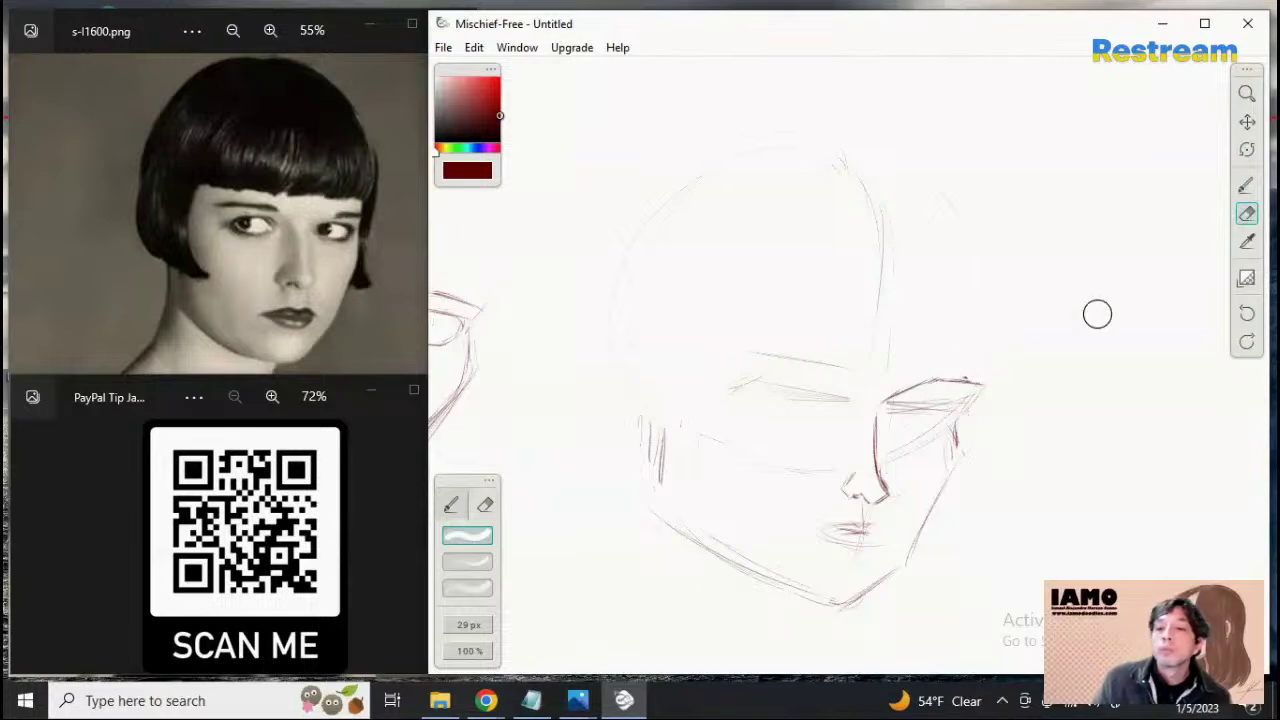
click(1246, 186)
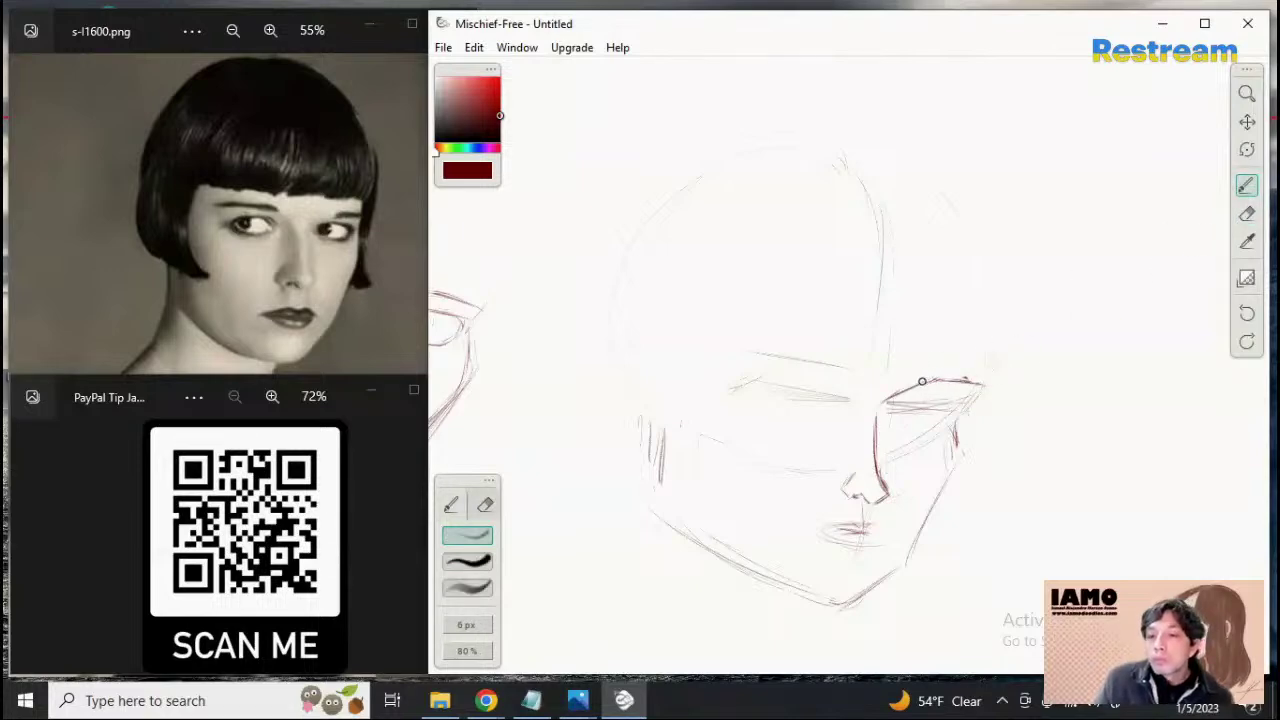
Try erasing the inner part of the far eyebrow at 100% eraser opacity, and undo that erasure
click(1246, 214)
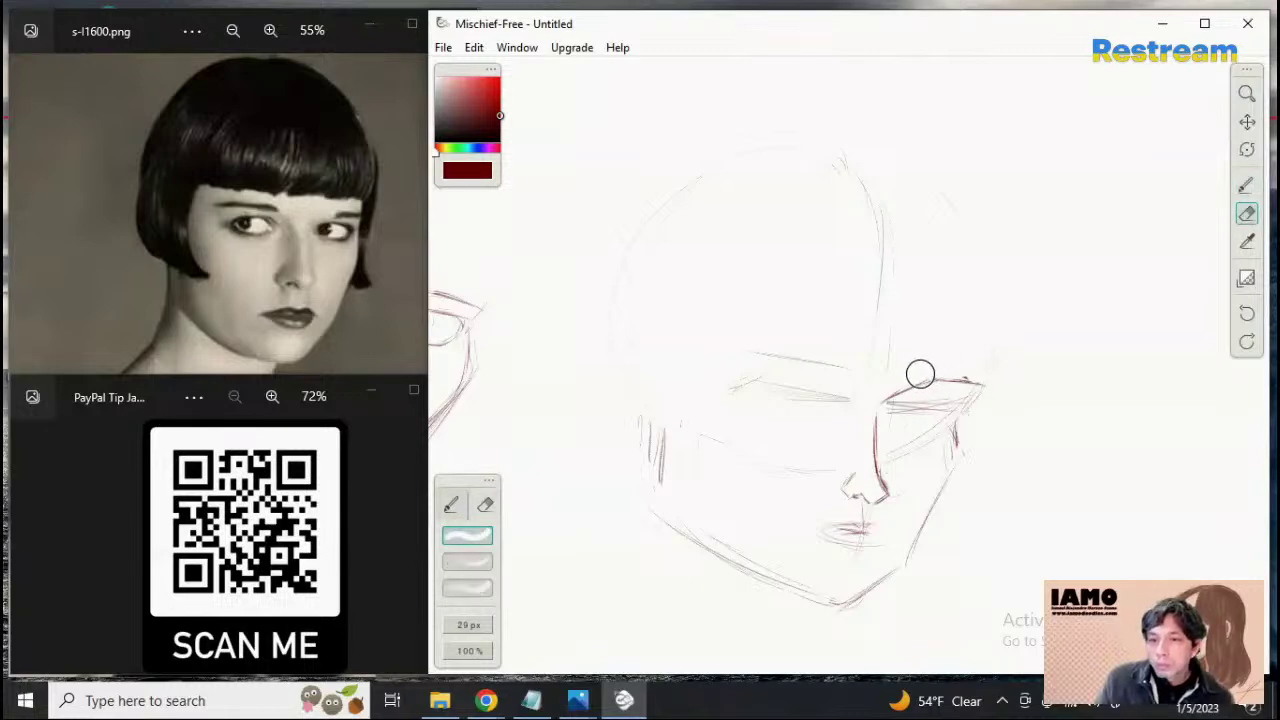
drag(742, 450, 770, 450)
drag(950, 372, 873, 401)
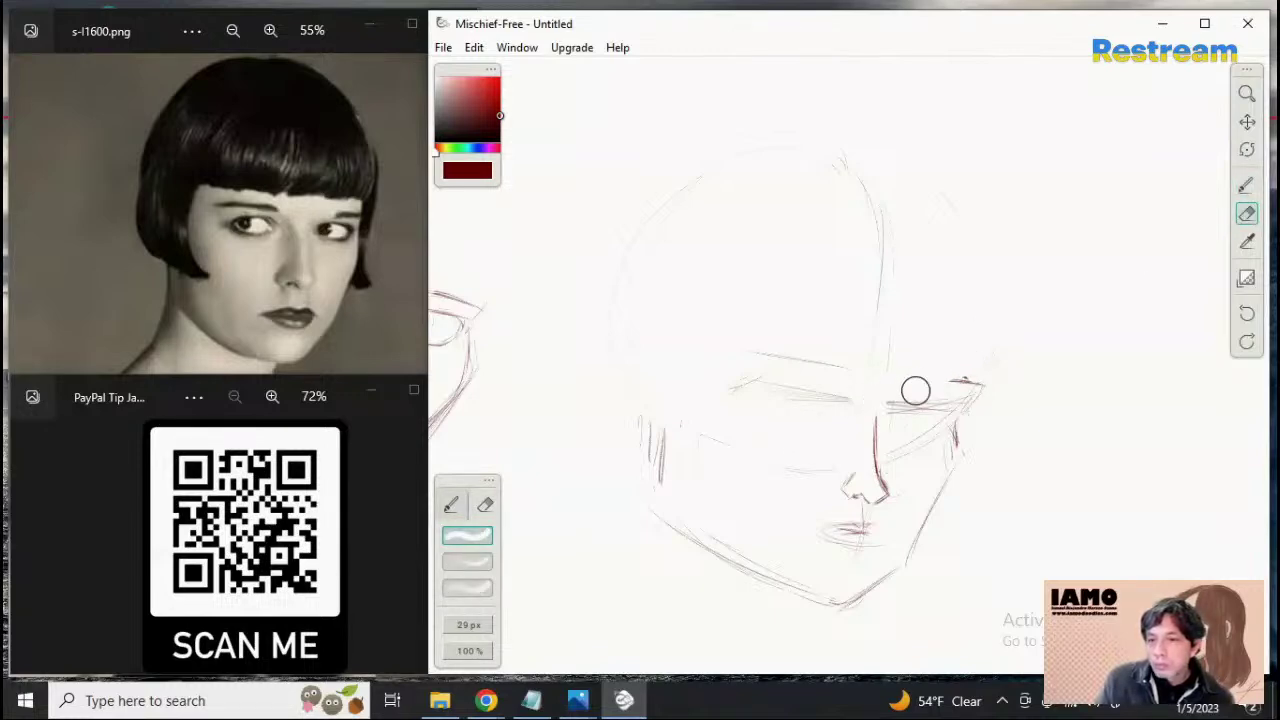
key(ctrl+z)
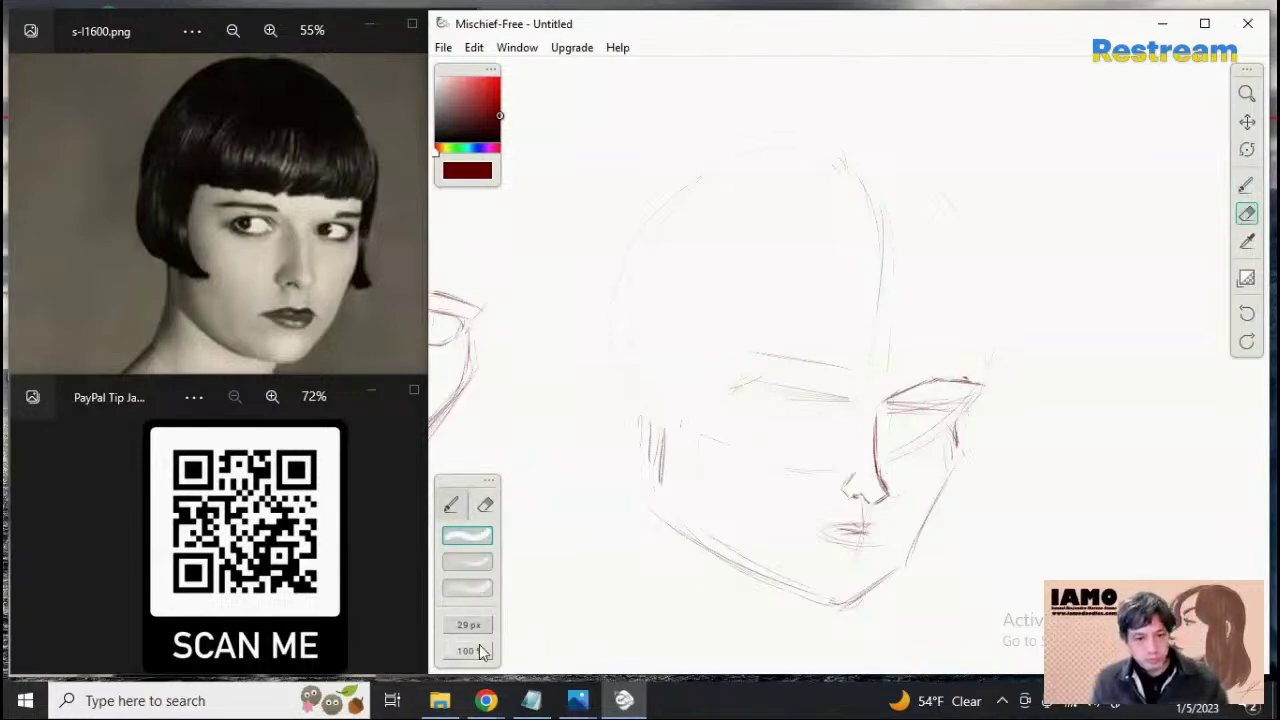
Set the eraser opacity to 71%, fade out the far eyebrow and redraw it as an angled arch reaching the temple
drag(476, 658, 587, 657)
mouse_move(883, 407)
mouse_down()
mouse_move(947, 378)
mouse_move(886, 400)
mouse_move(989, 389)
mouse_up()
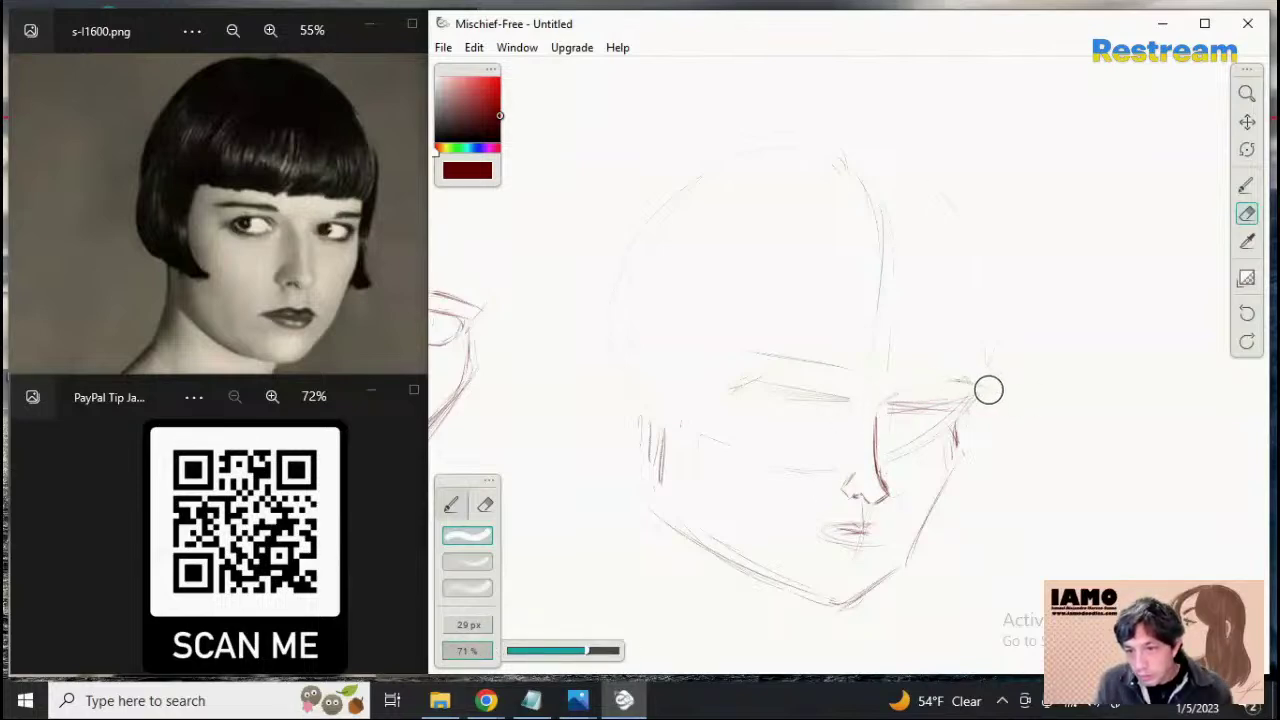
click(1246, 185)
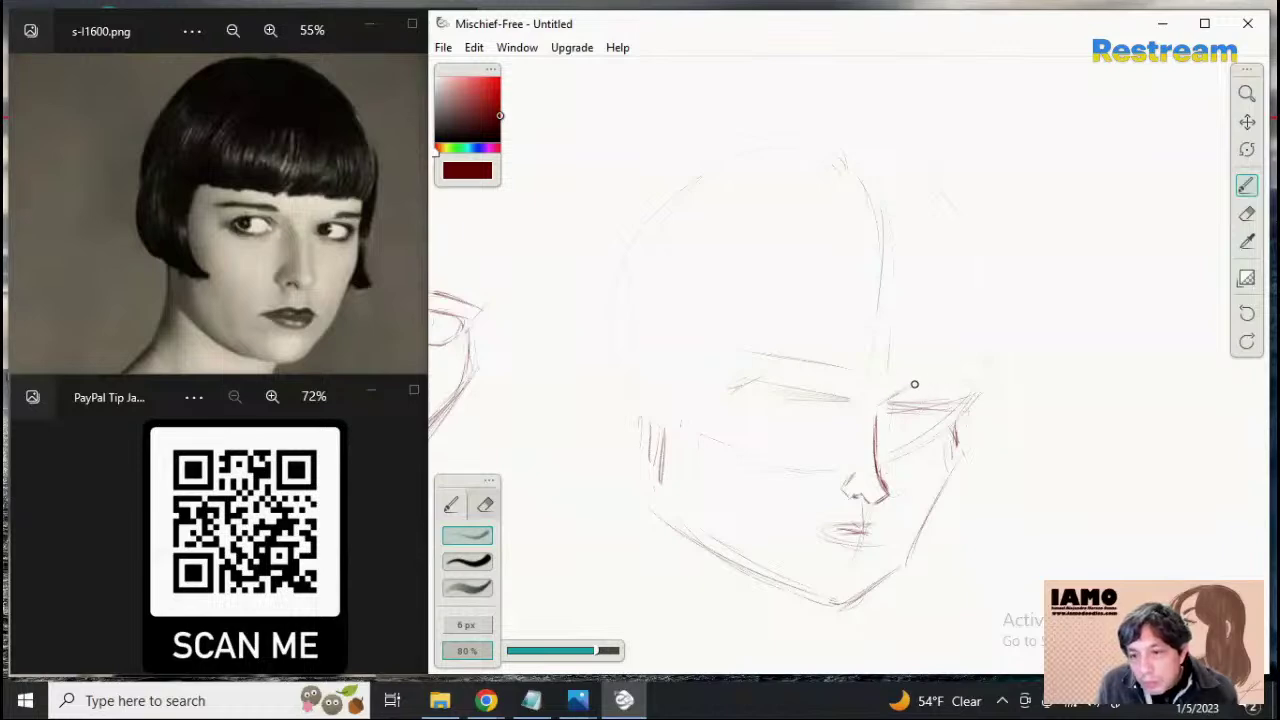
mouse_move(912, 386)
mouse_down()
mouse_move(977, 385)
mouse_move(924, 381)
mouse_move(986, 389)
mouse_up()
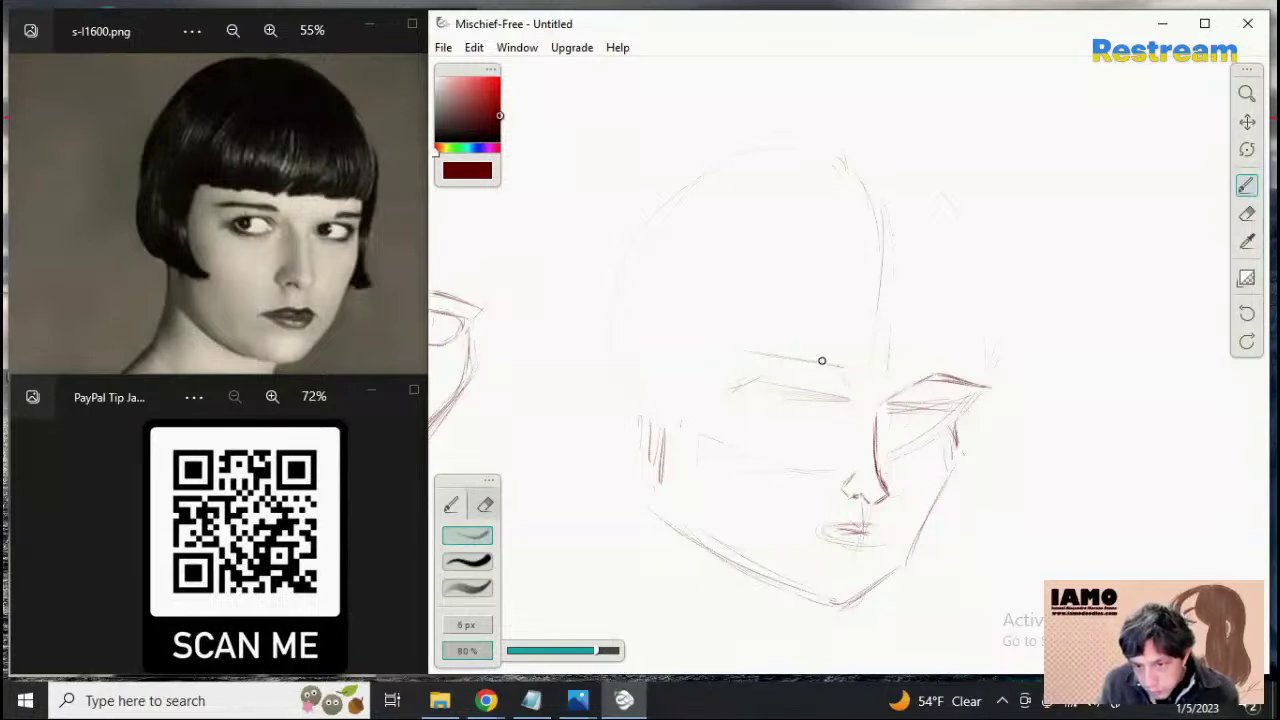
Draw the near eyebrow from the nose bridge up to its peak and out toward the temple, erasing excess lines and trimming its outer end
drag(818, 364, 862, 403)
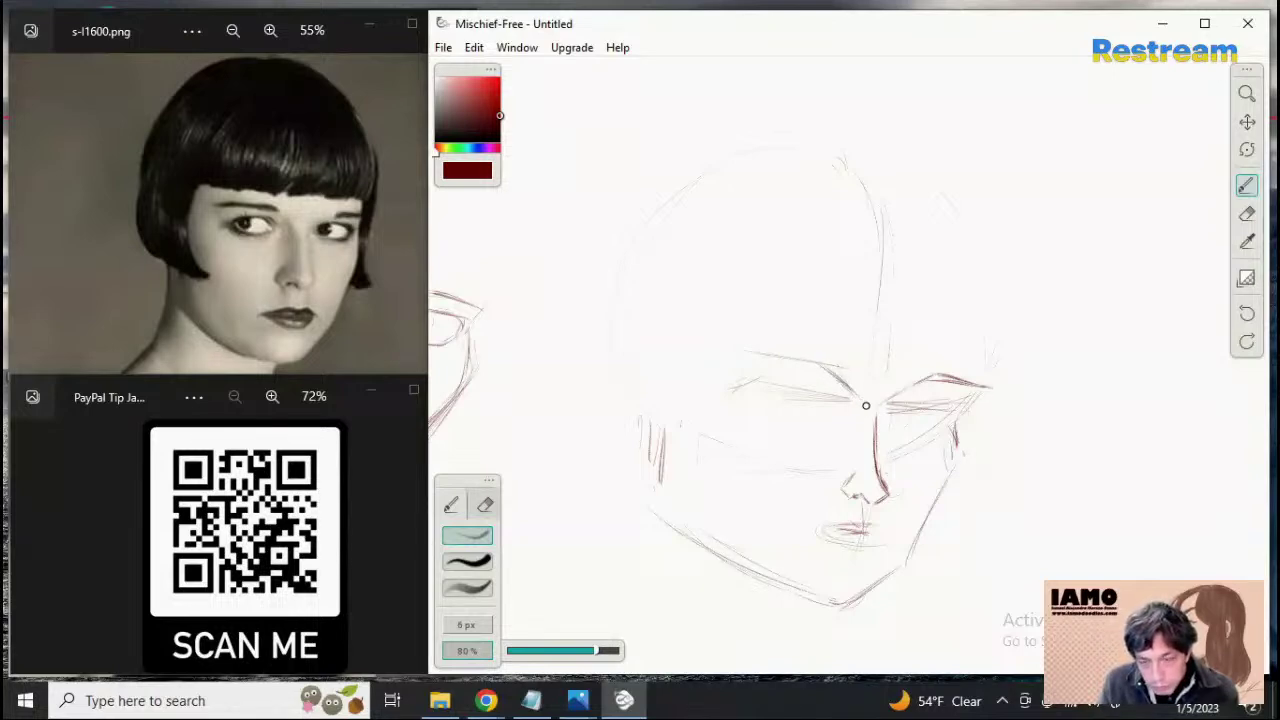
click(1247, 214)
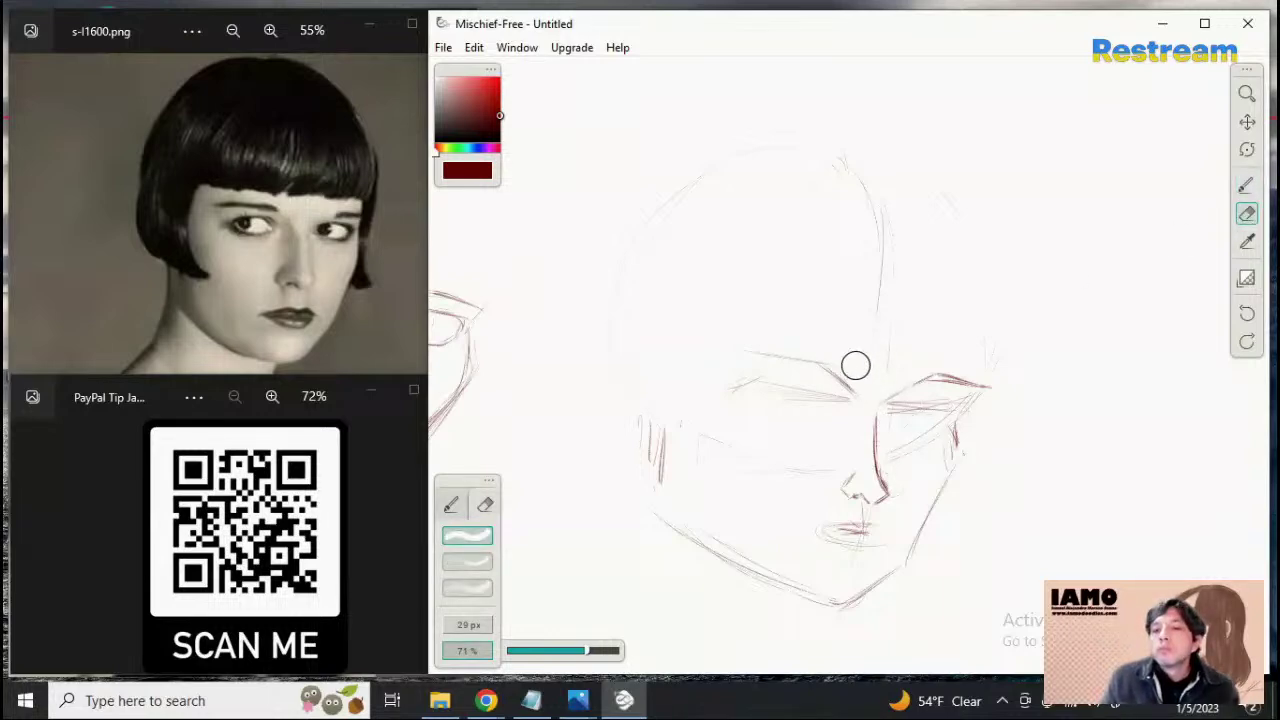
click(1246, 186)
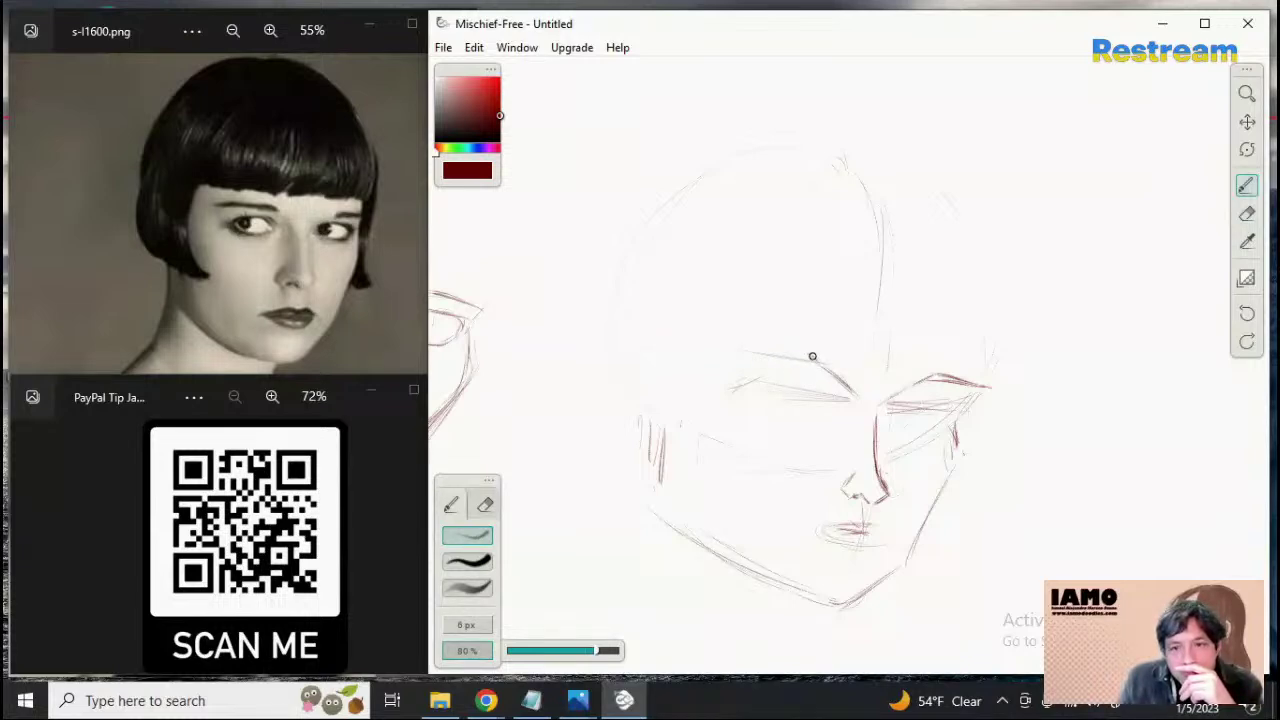
mouse_move(808, 354)
mouse_down()
mouse_move(720, 347)
mouse_move(796, 352)
mouse_move(743, 347)
mouse_move(812, 354)
mouse_up()
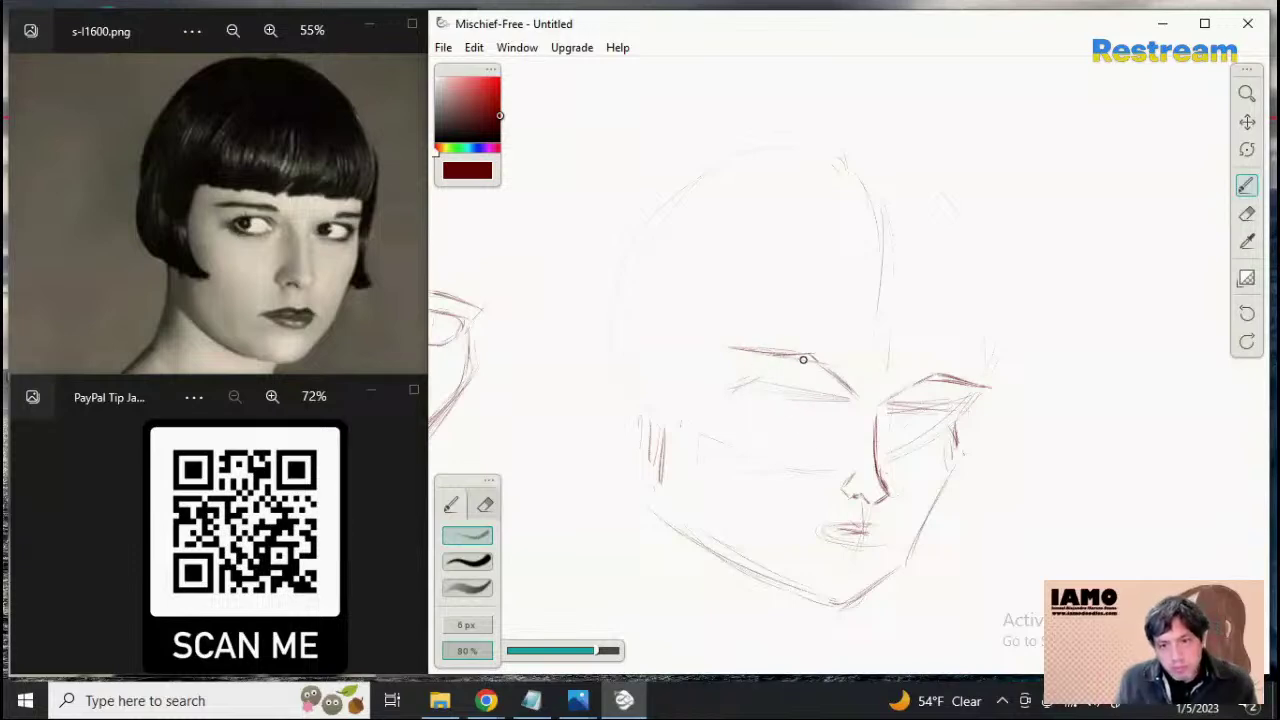
mouse_move(759, 350)
mouse_down()
mouse_move(711, 346)
mouse_move(820, 366)
mouse_up()
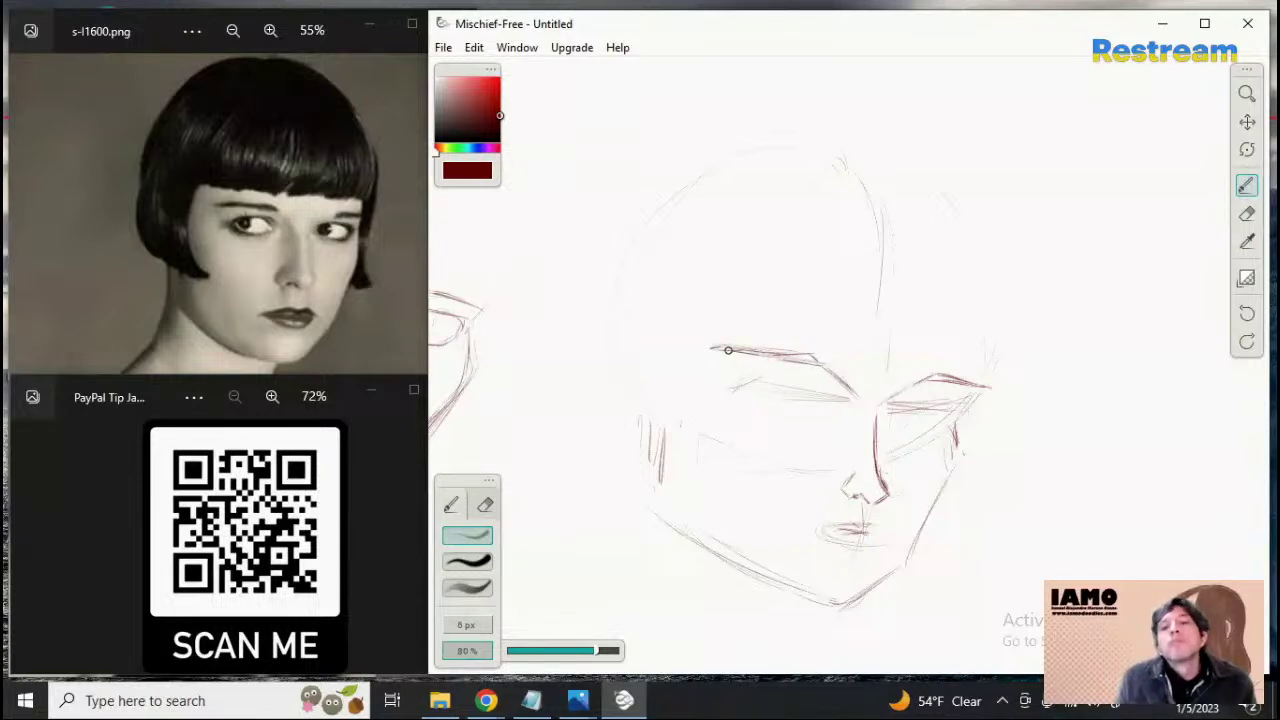
click(1247, 213)
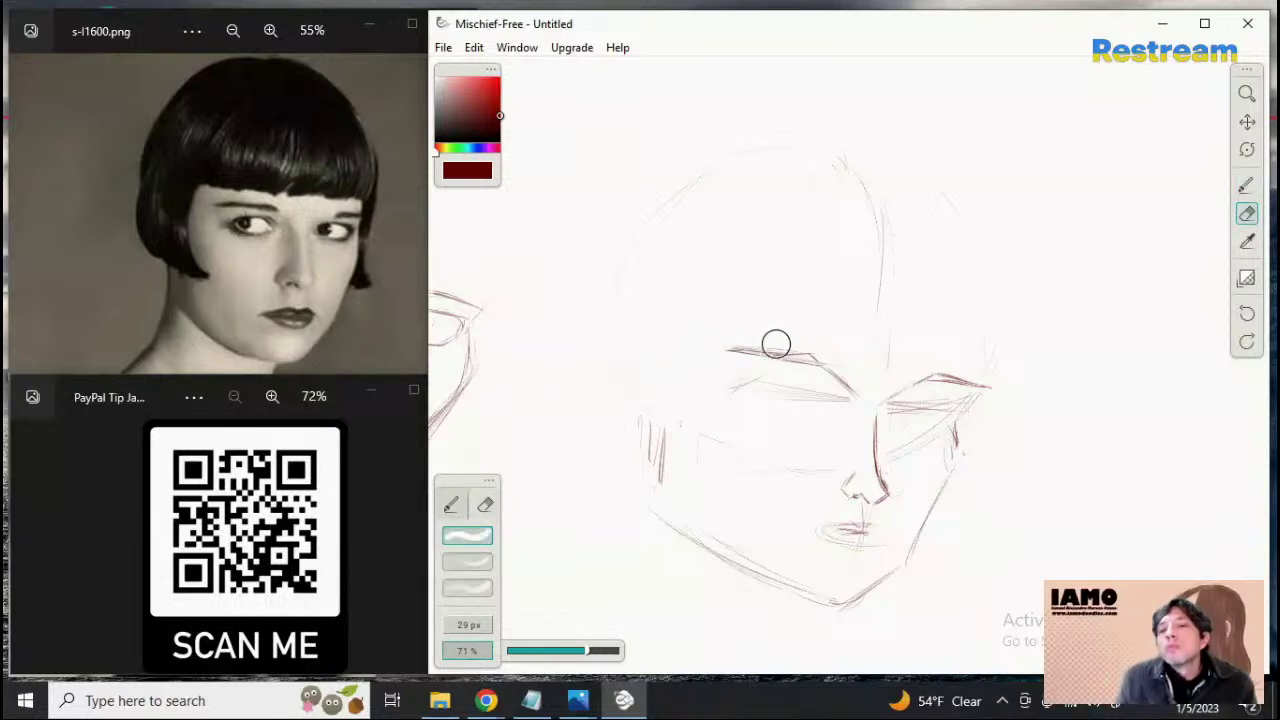
click(1246, 187)
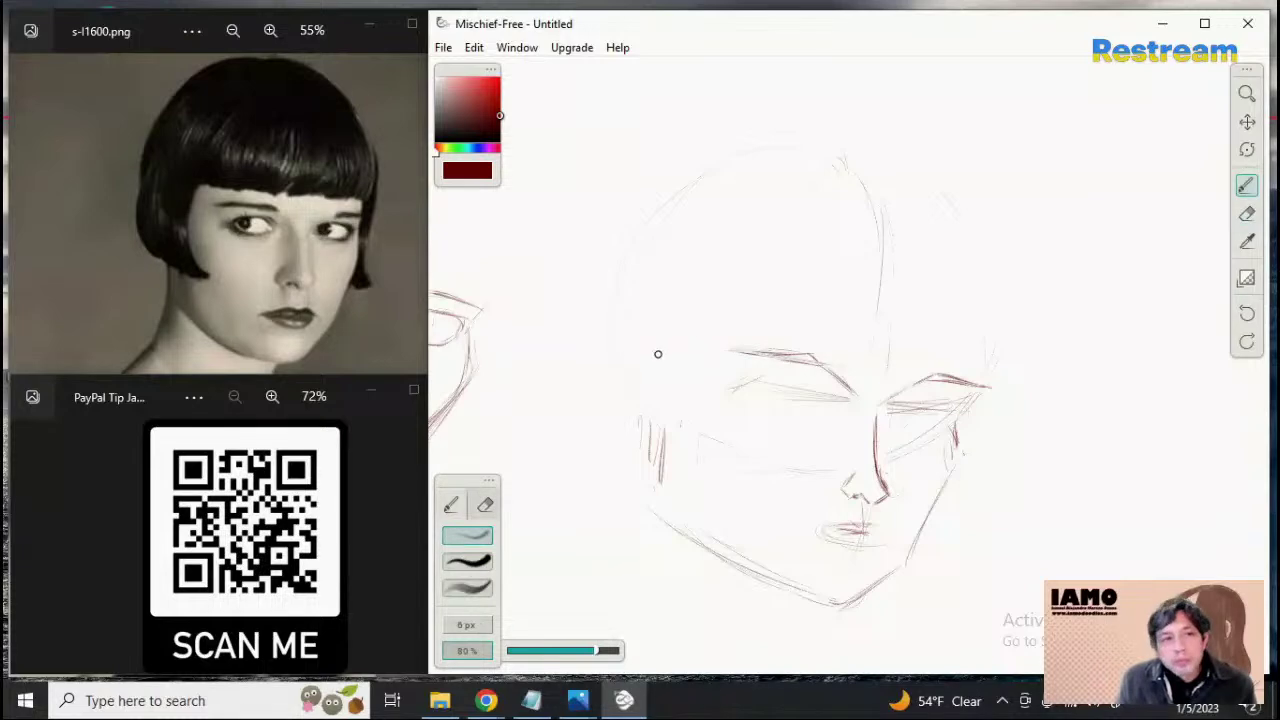
Extend the near eyebrow toward the temple and draw the almond-shaped near eye beneath it with upper lid, lower lid and iris
mouse_move(734, 349)
mouse_down()
mouse_move(700, 351)
mouse_move(788, 354)
mouse_up()
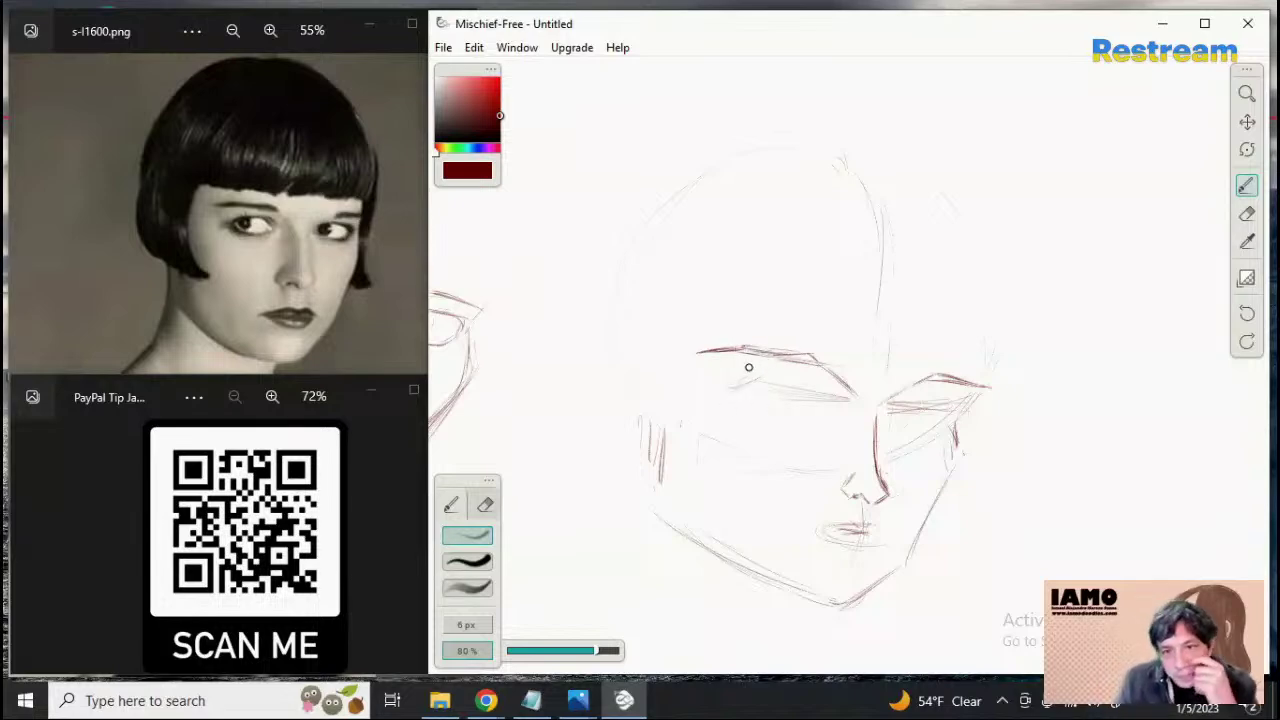
drag(794, 371, 750, 369)
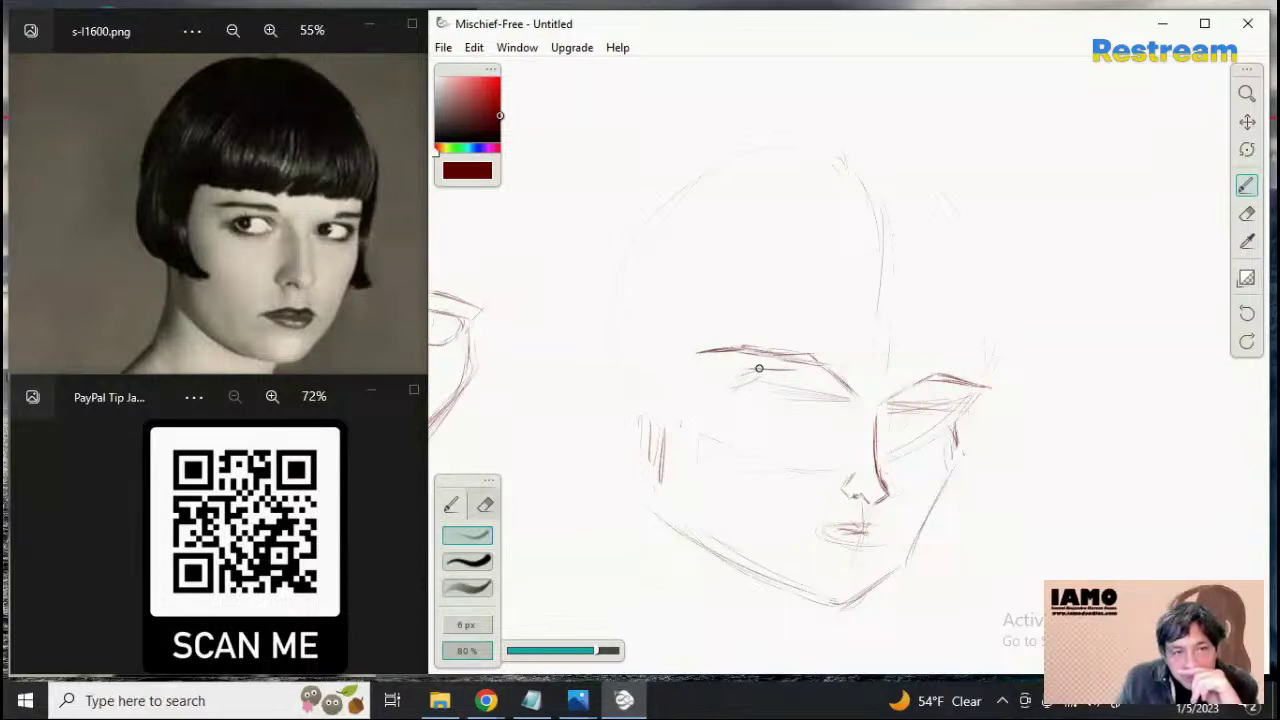
drag(756, 369, 716, 386)
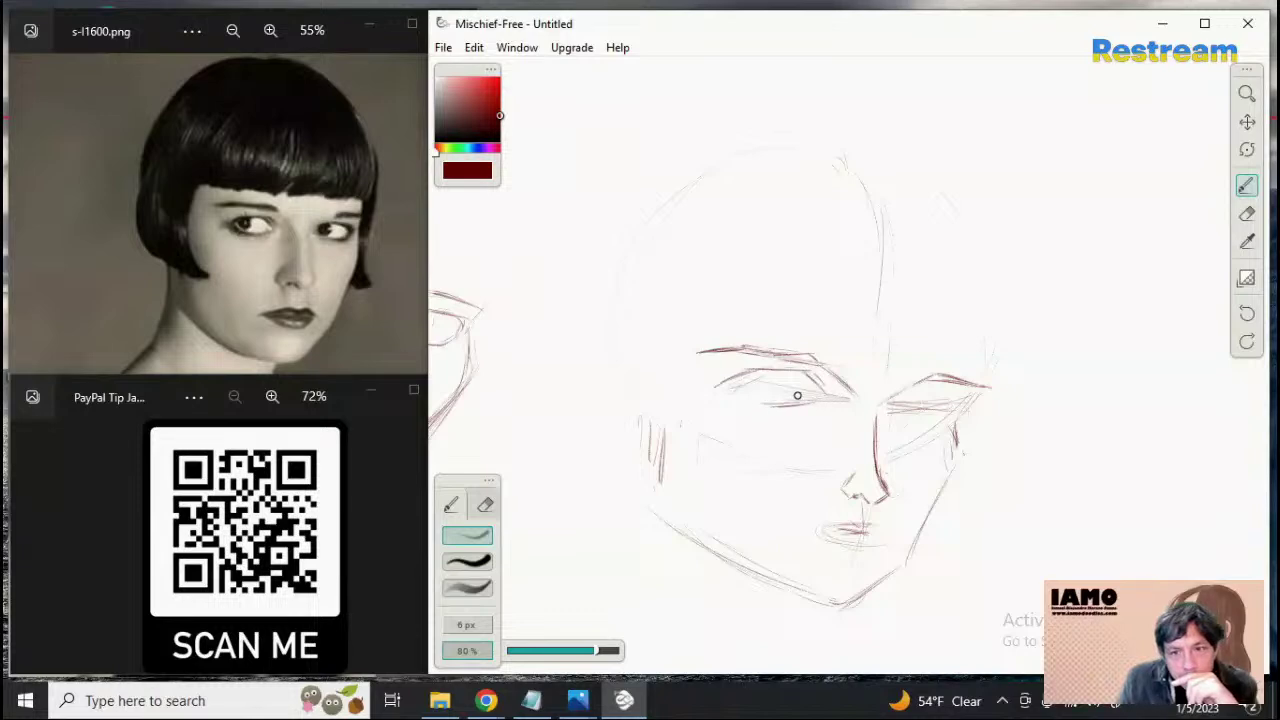
mouse_move(813, 399)
mouse_down()
mouse_move(758, 407)
mouse_move(709, 386)
mouse_move(760, 406)
mouse_up()
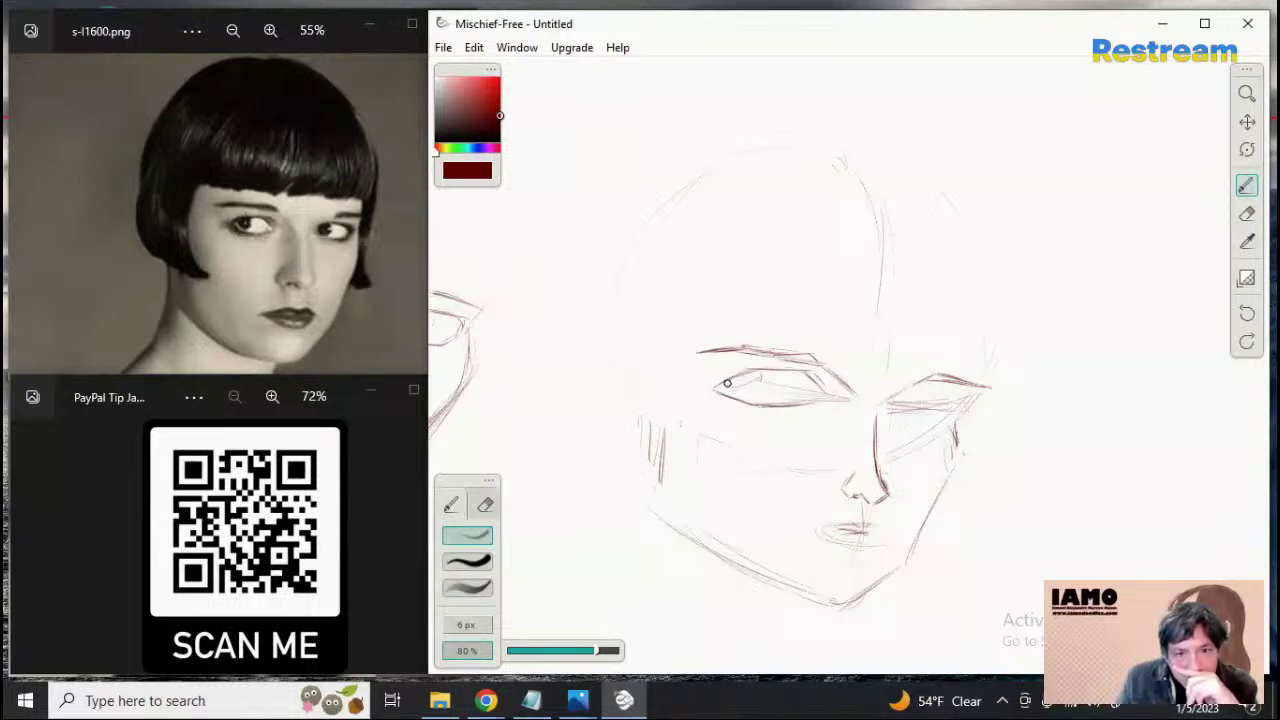
drag(718, 393, 731, 391)
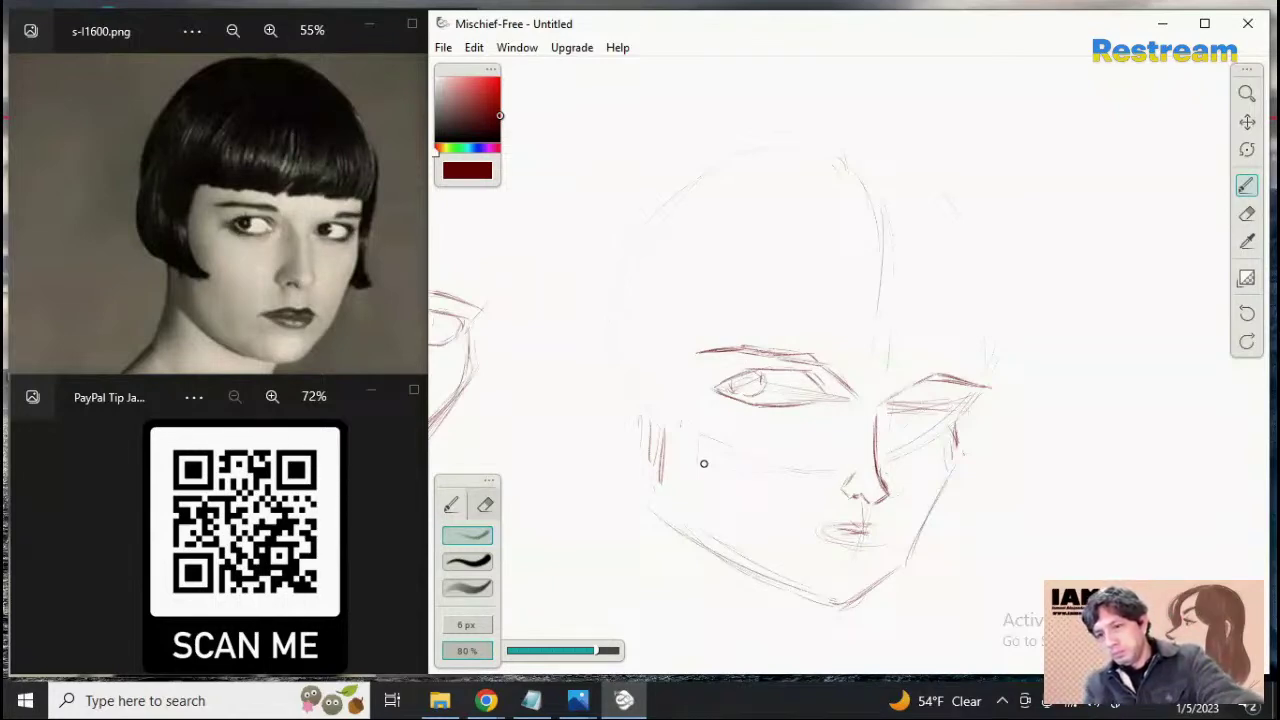
Erase the lower nose and mouth, and redraw the nose tip higher with a vertical centre line running down to the chin
click(1247, 213)
mouse_move(910, 530)
mouse_down()
mouse_move(854, 531)
mouse_move(892, 540)
mouse_move(850, 529)
mouse_move(863, 535)
mouse_move(868, 498)
mouse_move(850, 495)
mouse_move(887, 485)
mouse_move(842, 489)
mouse_move(877, 498)
mouse_up()
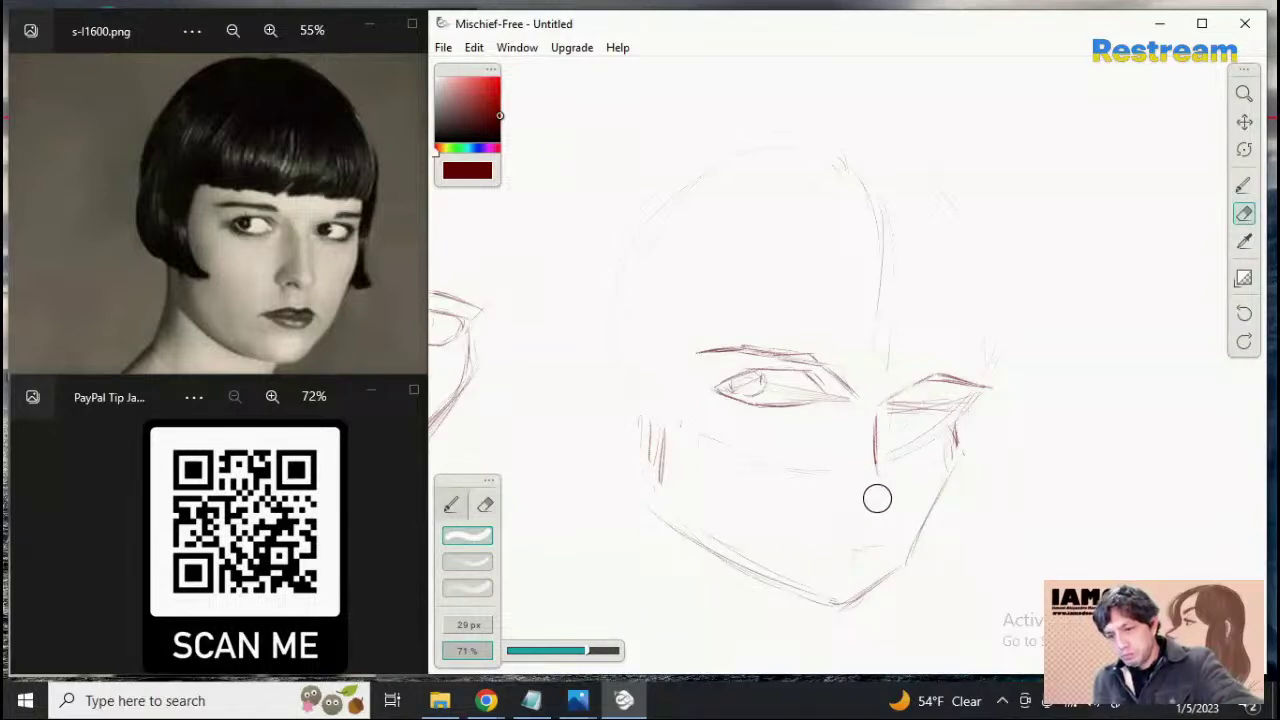
click(1243, 189)
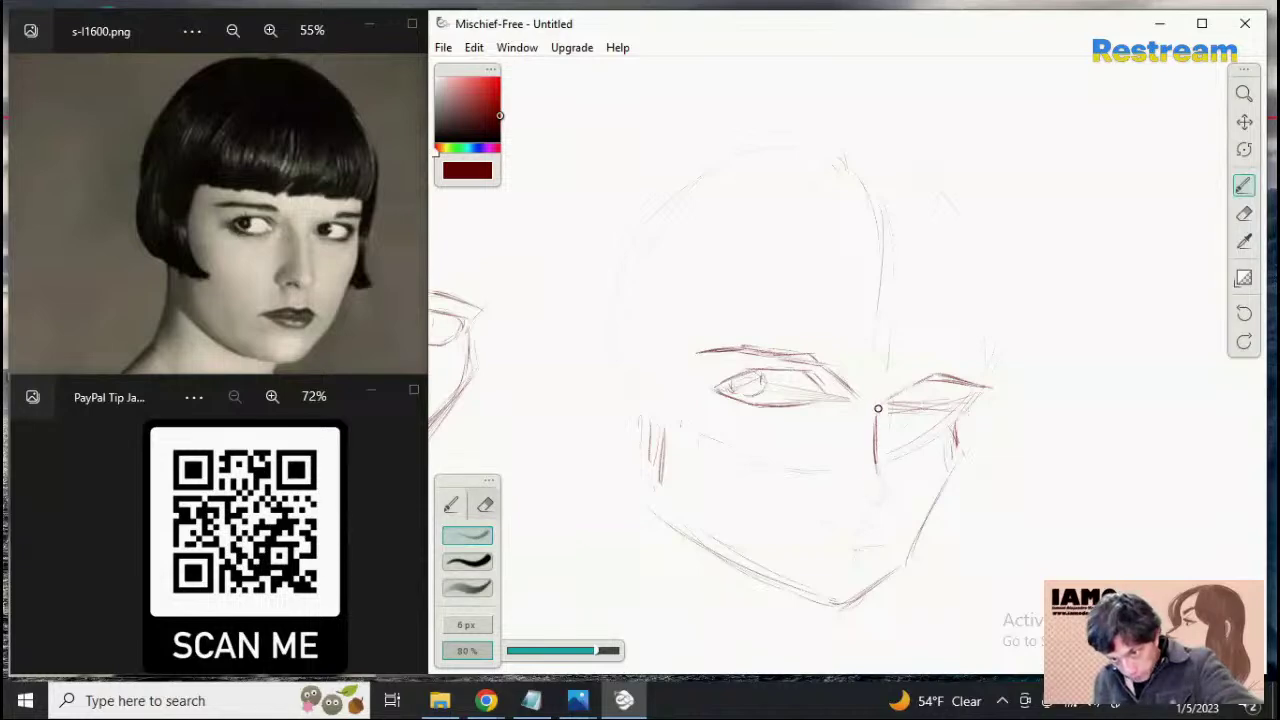
drag(860, 488, 852, 575)
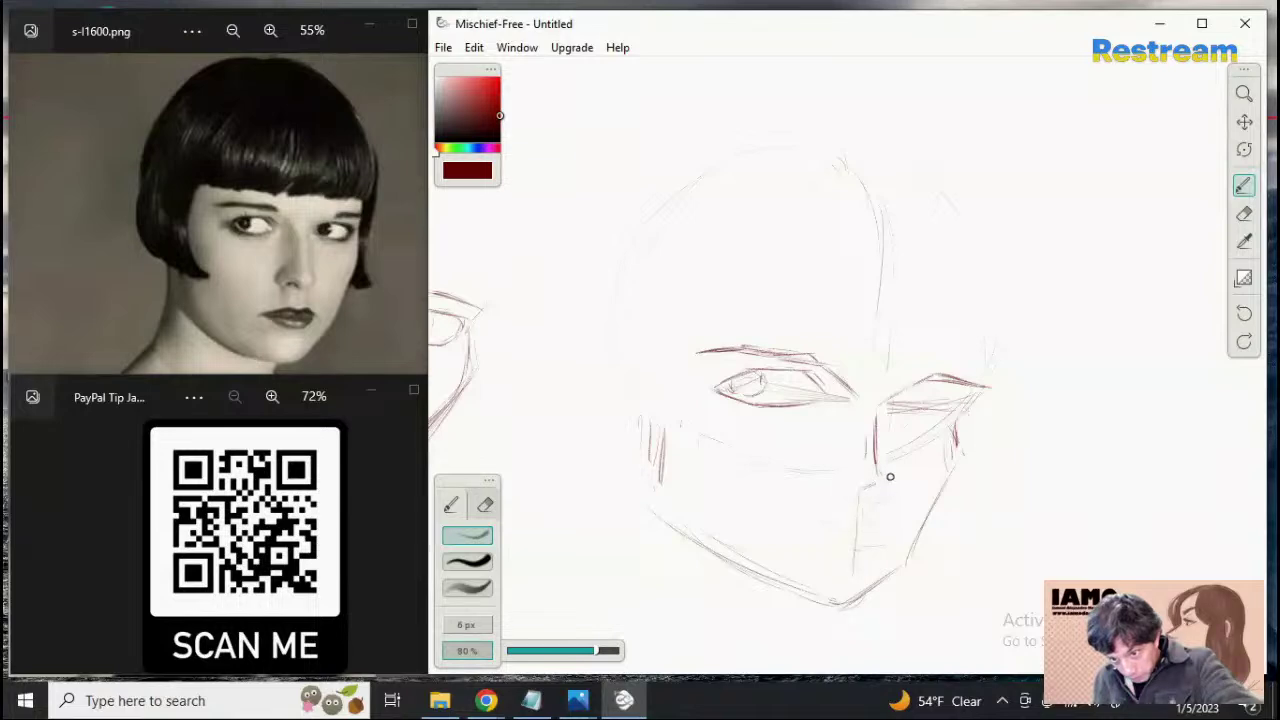
mouse_move(888, 477)
mouse_down()
mouse_move(869, 483)
mouse_move(891, 469)
mouse_up()
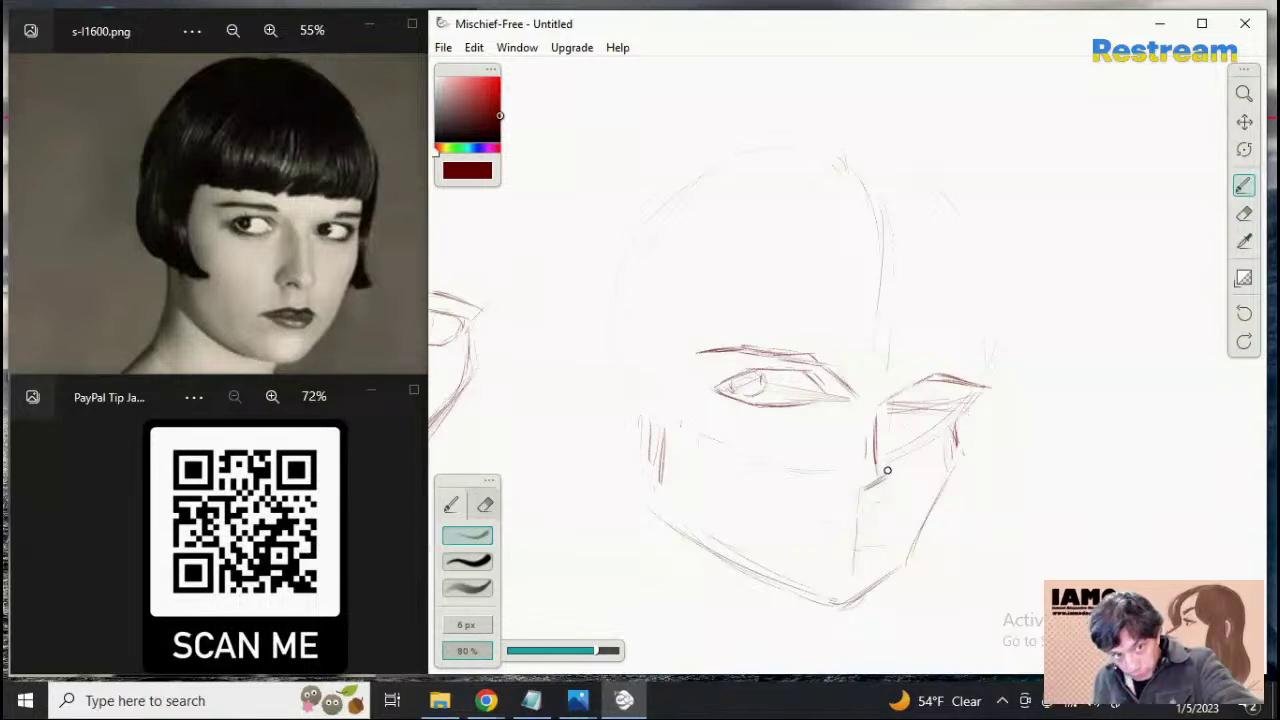
drag(875, 464, 887, 477)
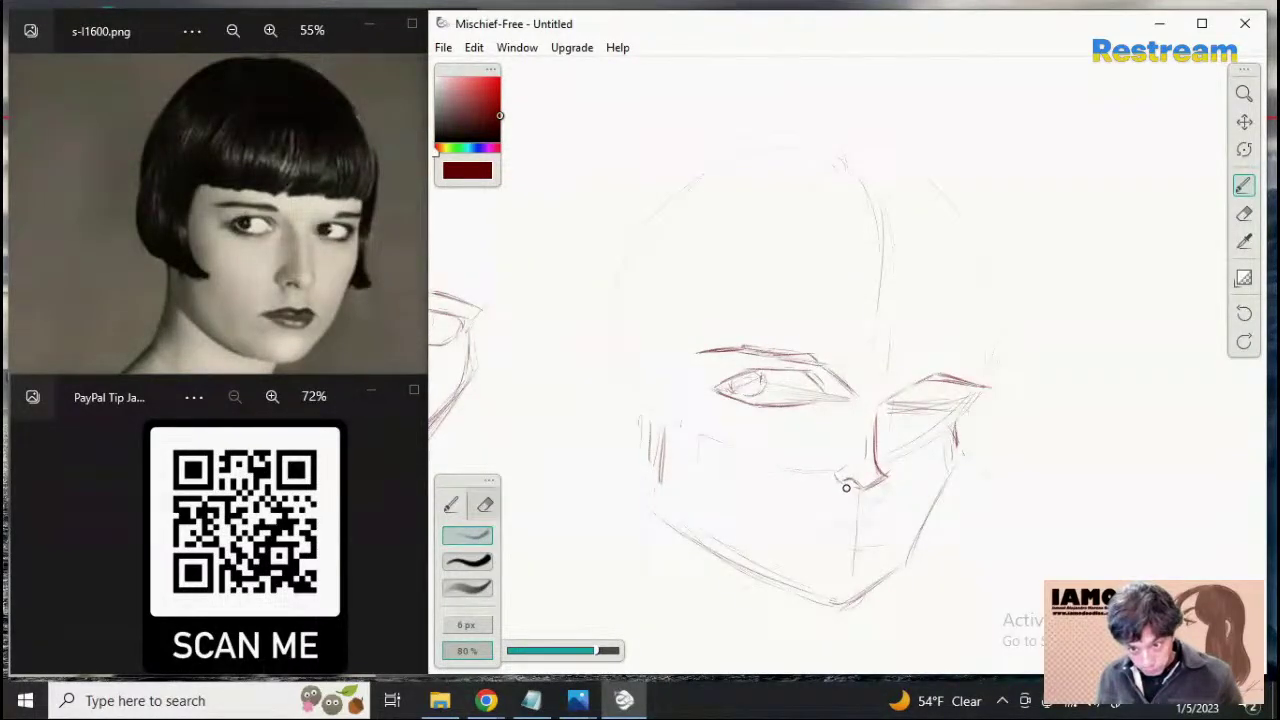
Draw the near nostril, fade and redraw the nose bridge down to the tip, and sketch angular lips on the centre line
click(1244, 213)
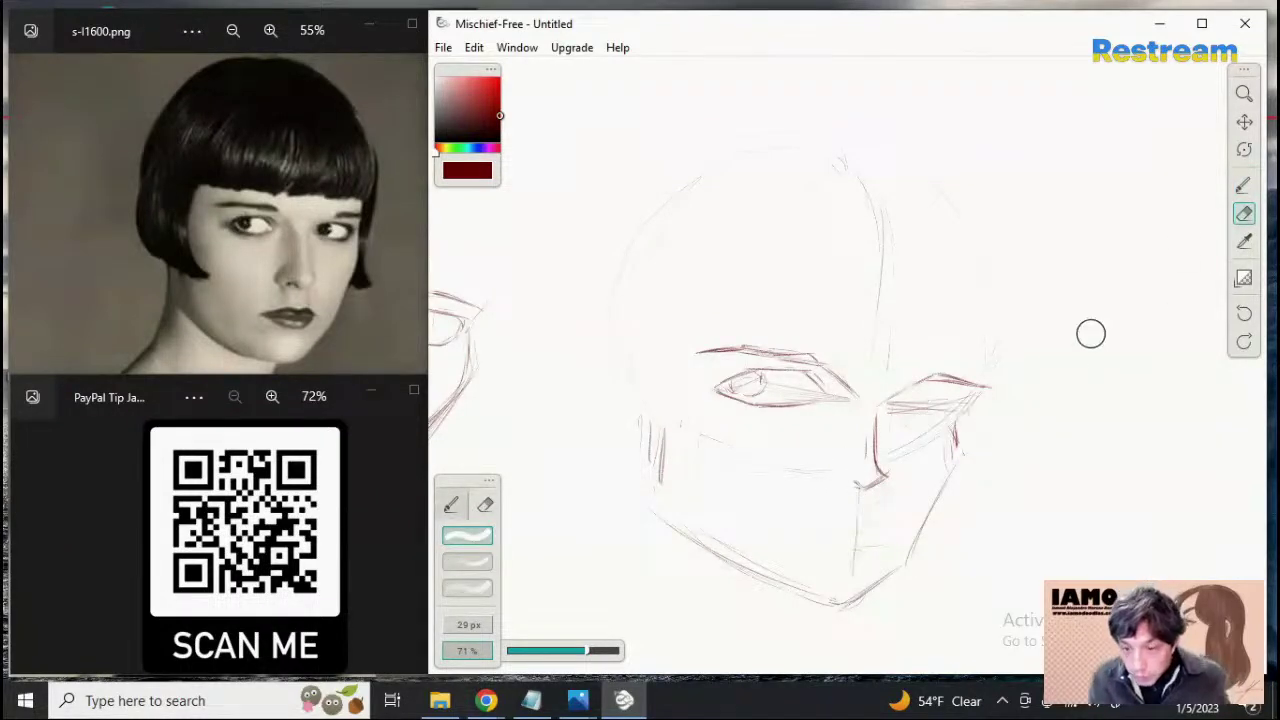
click(1244, 186)
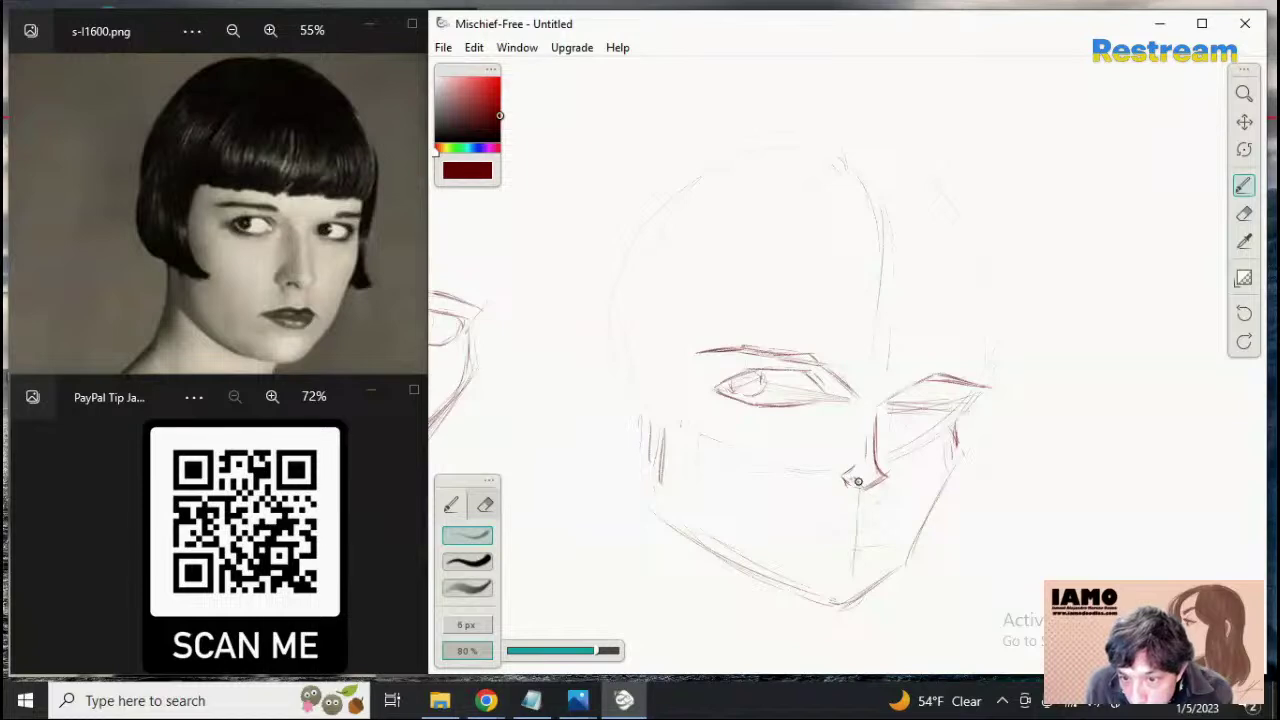
click(1244, 213)
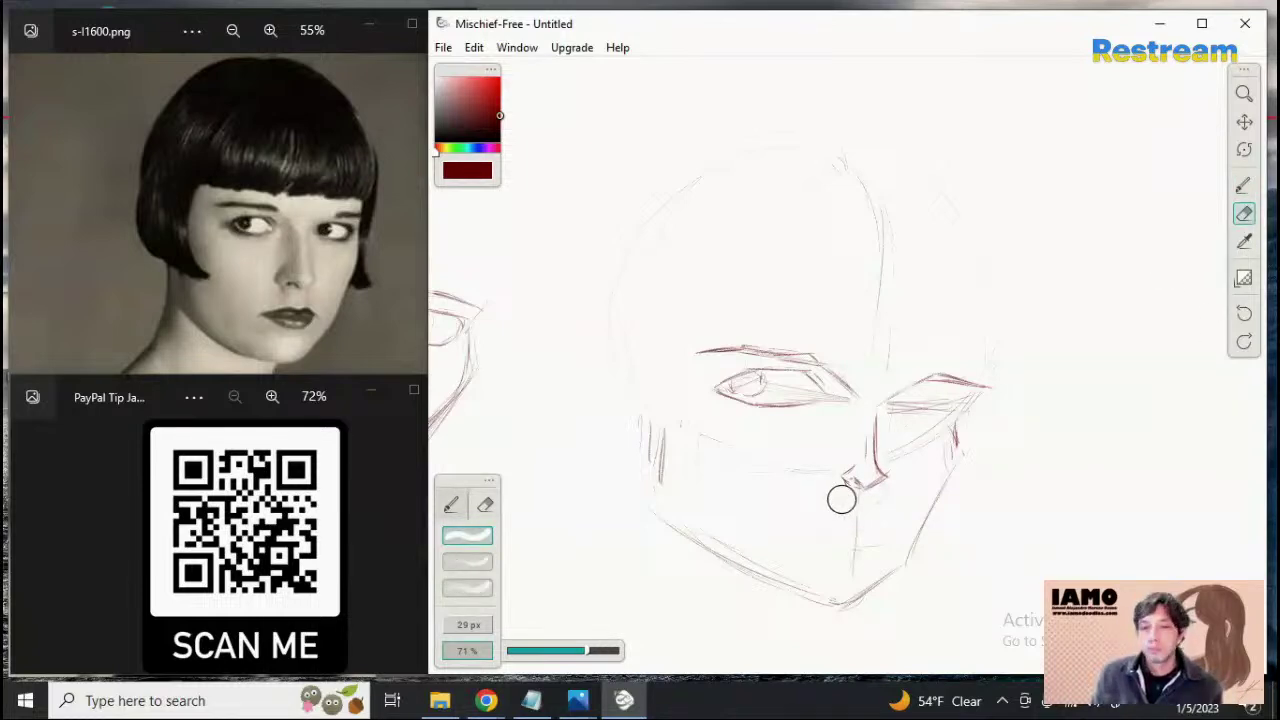
drag(877, 447, 877, 476)
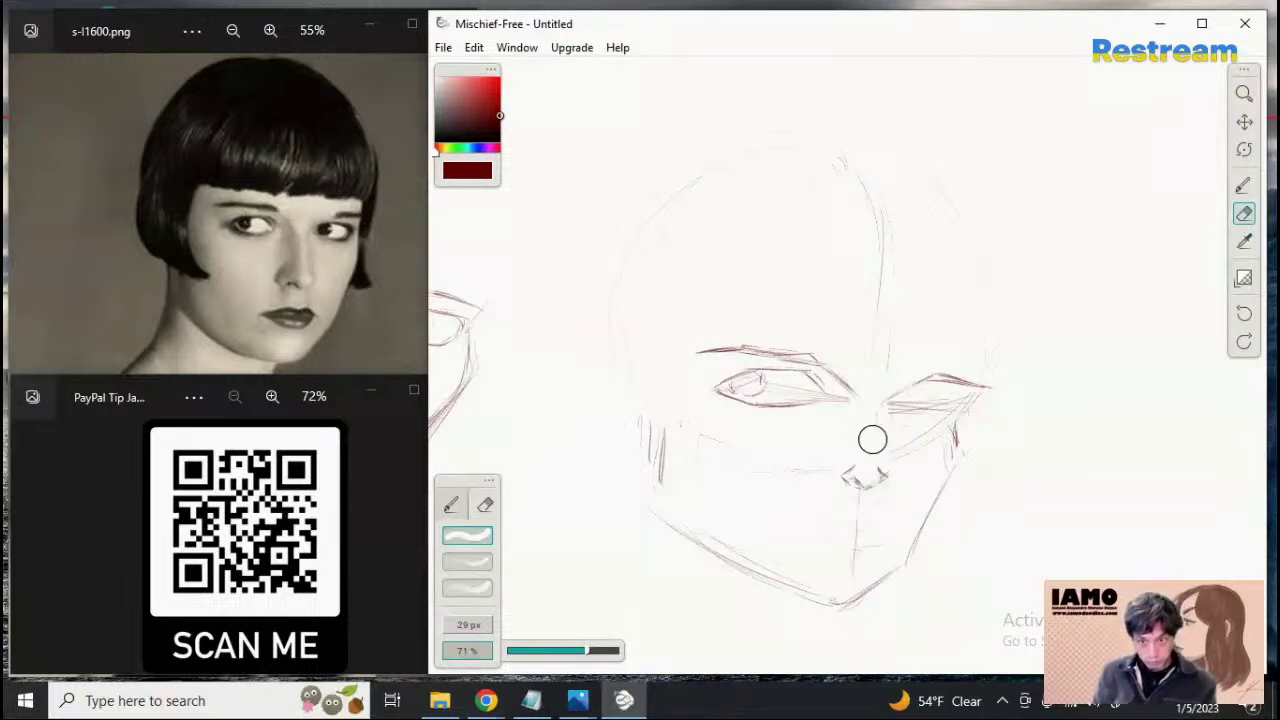
click(1243, 187)
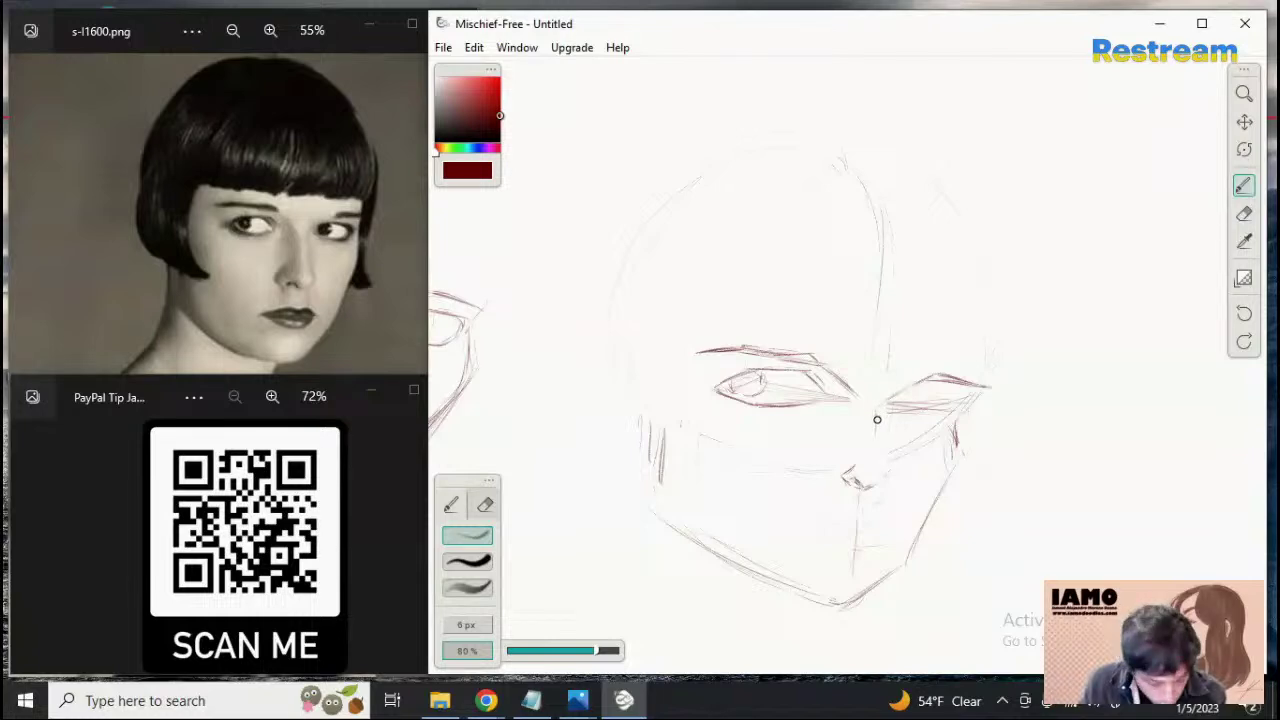
mouse_move(877, 422)
mouse_down()
mouse_move(896, 487)
mouse_move(876, 438)
mouse_move(882, 486)
mouse_up()
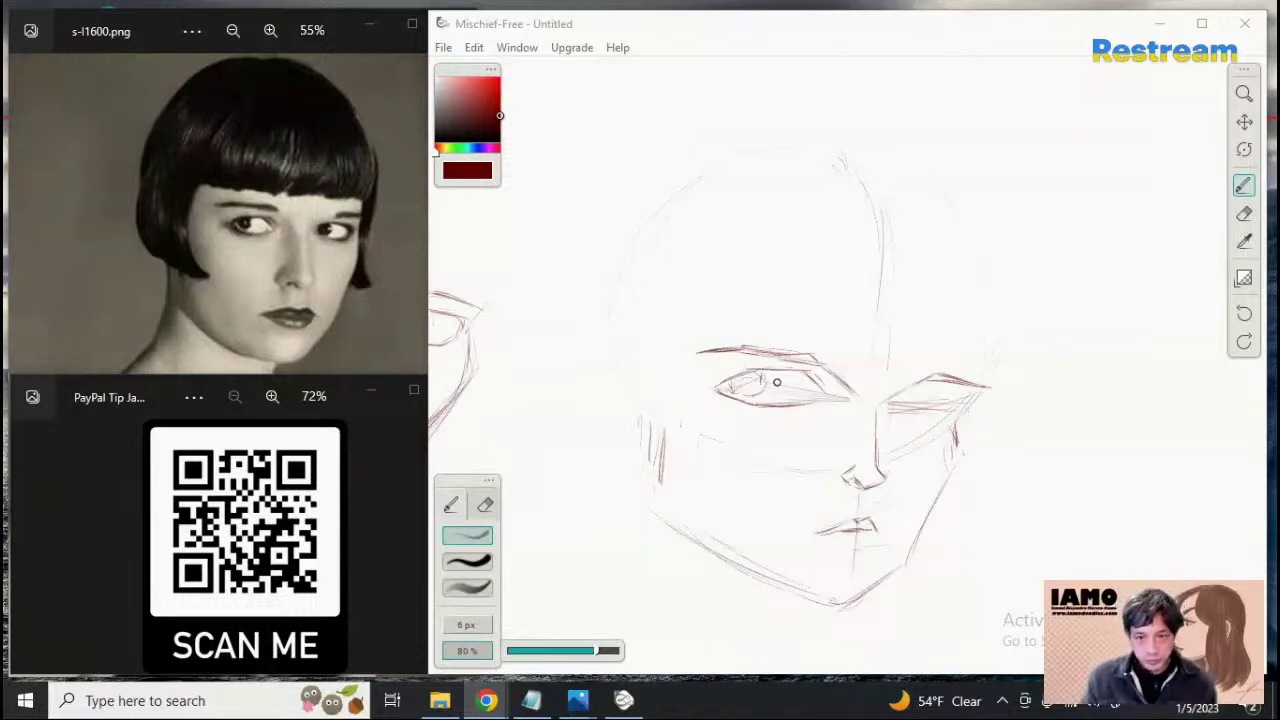
Reinforce the lid lines of both eyes, darkening the near eye's outer corner and lower lid
click(900, 410)
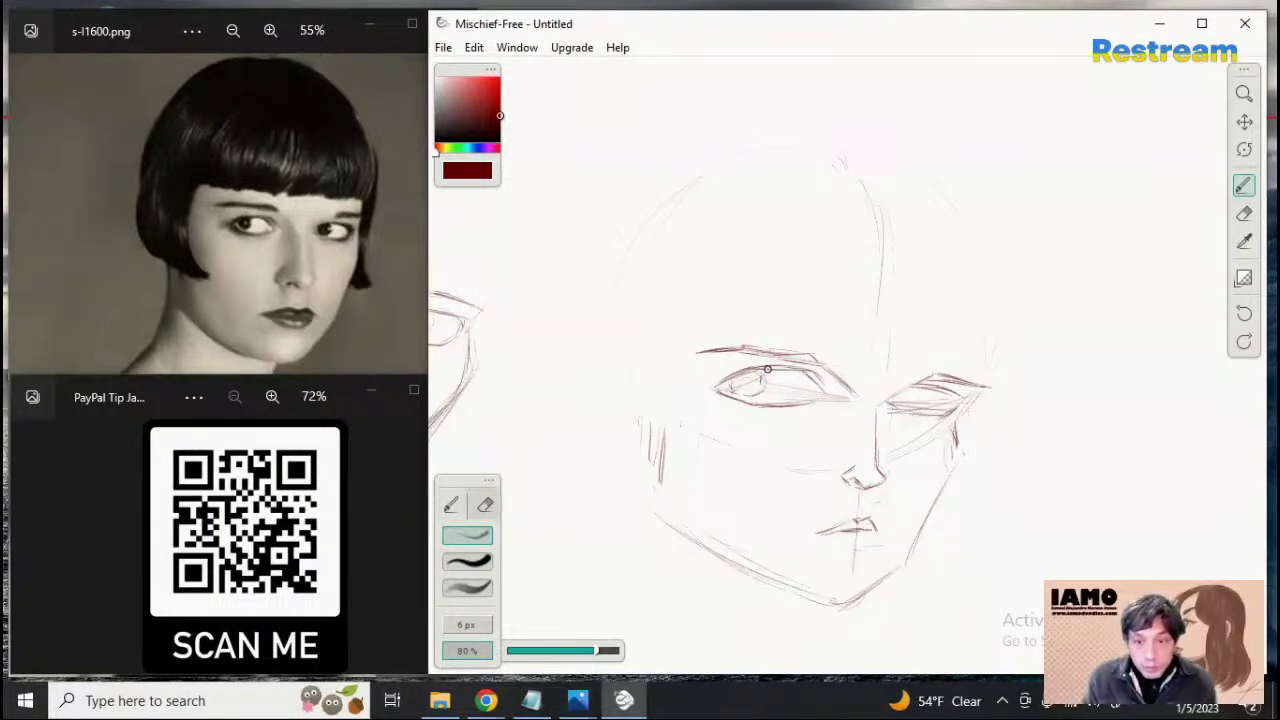
click(1244, 213)
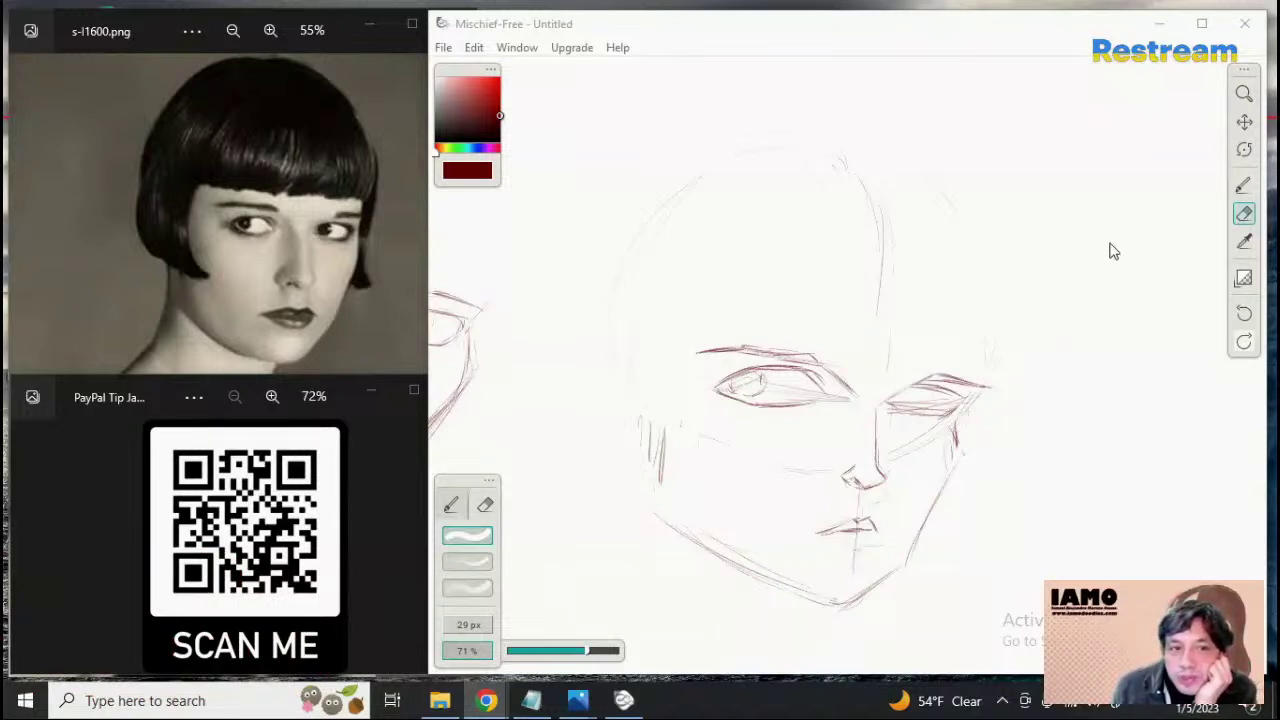
click(1250, 211)
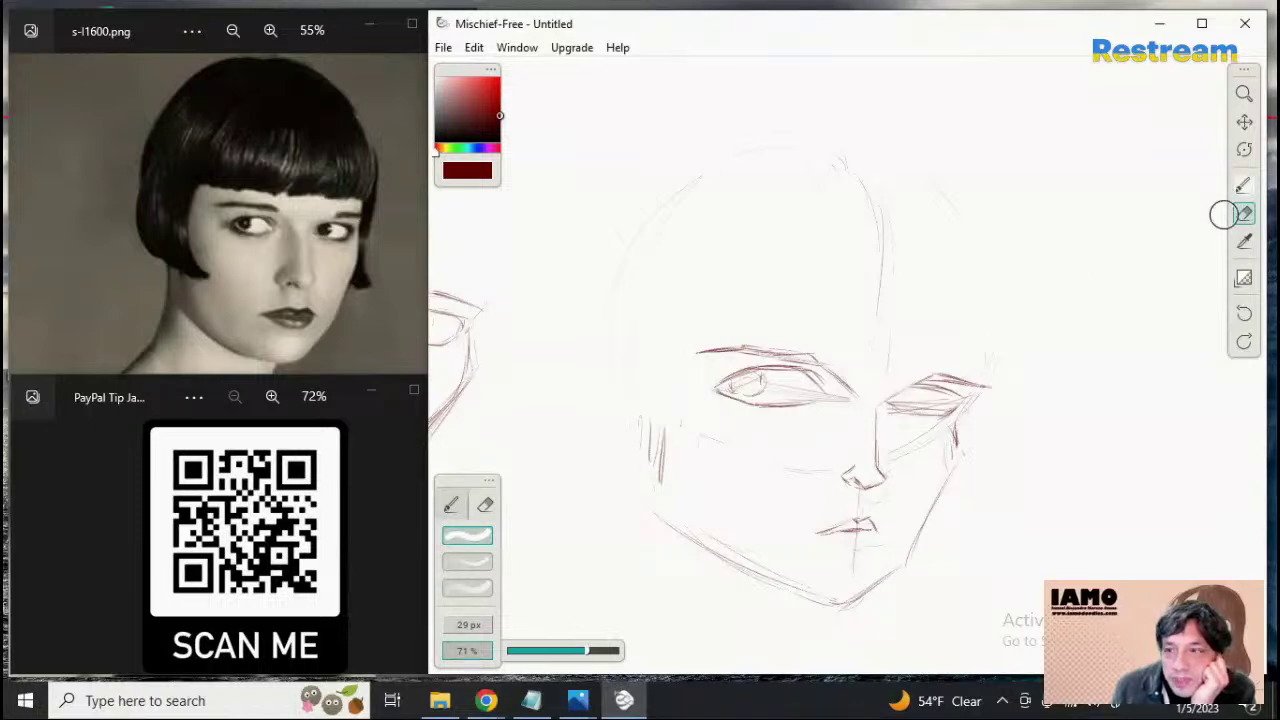
key(b)
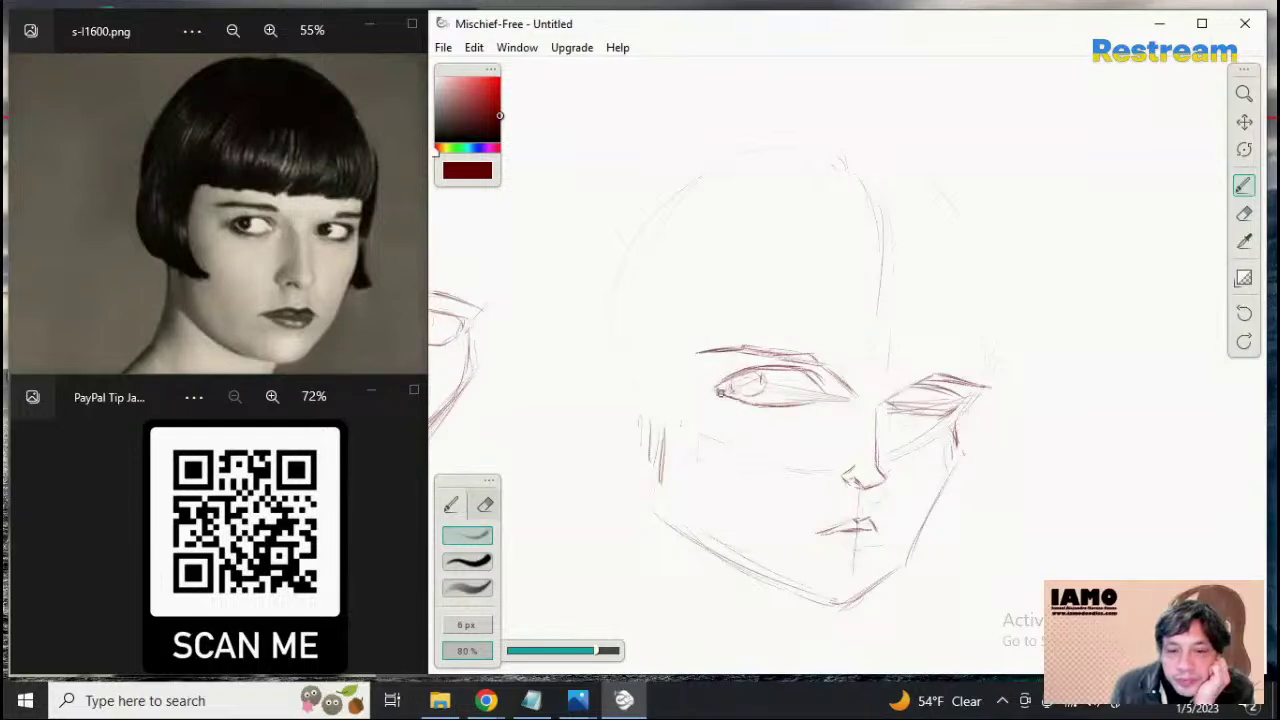
drag(720, 390, 737, 400)
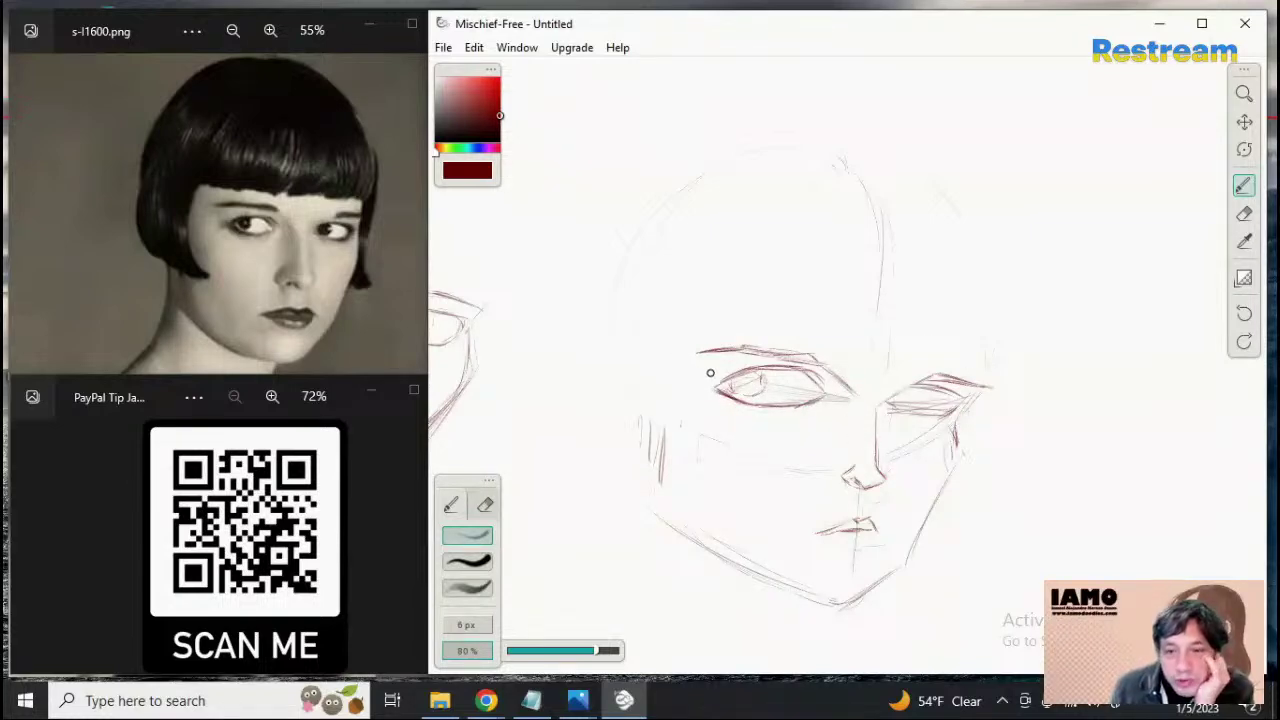
Set the eraser opacity to 54%, fade the near eye's upper lid and redraw it as a smoother arc
click(1244, 213)
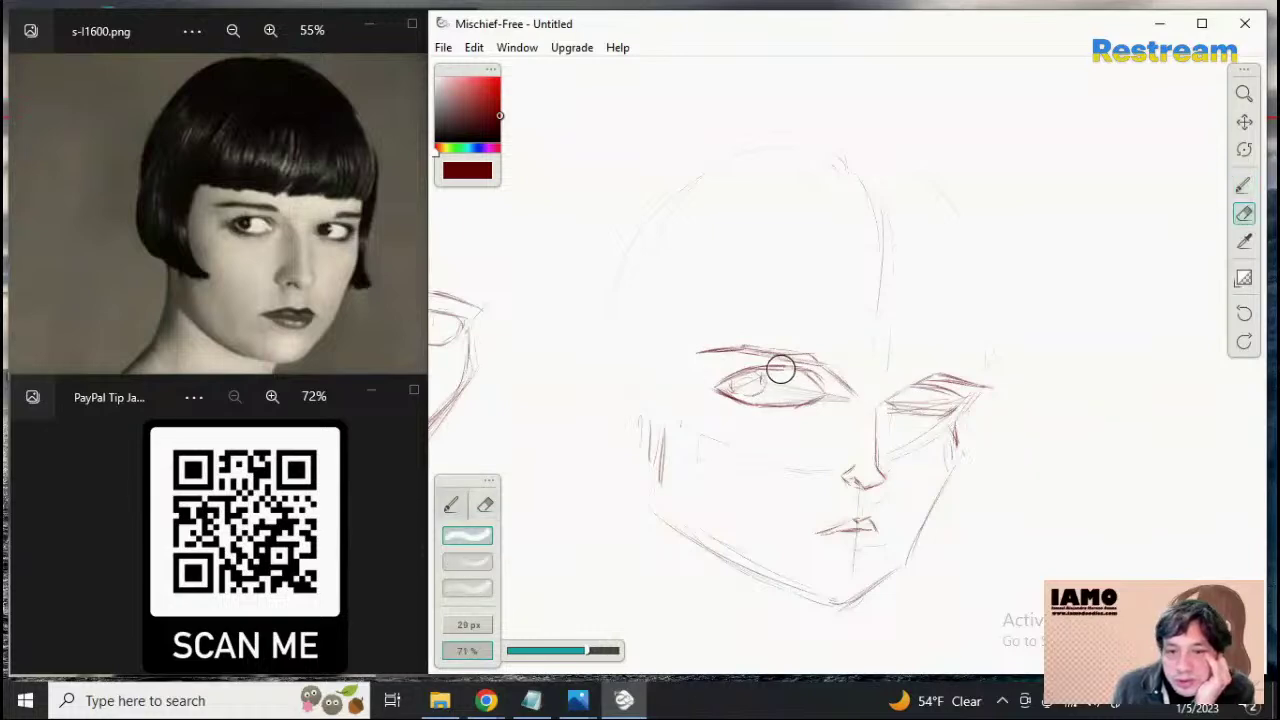
drag(585, 650, 566, 651)
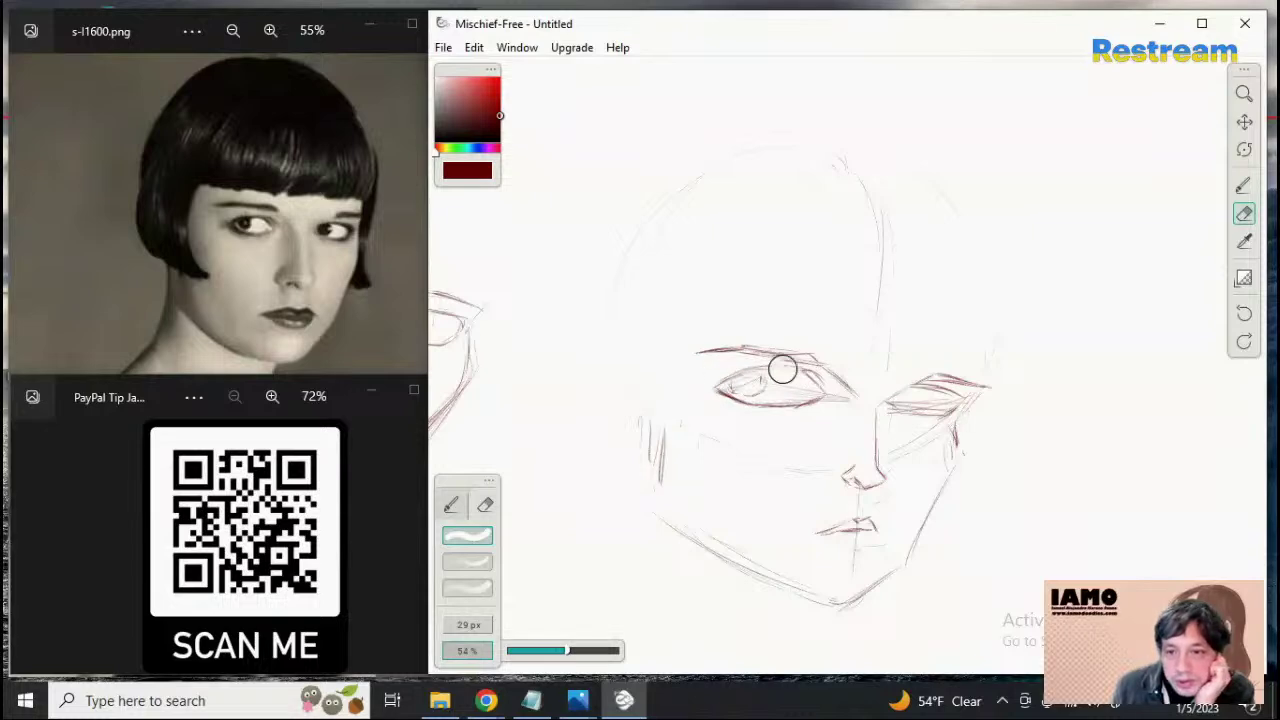
click(1243, 186)
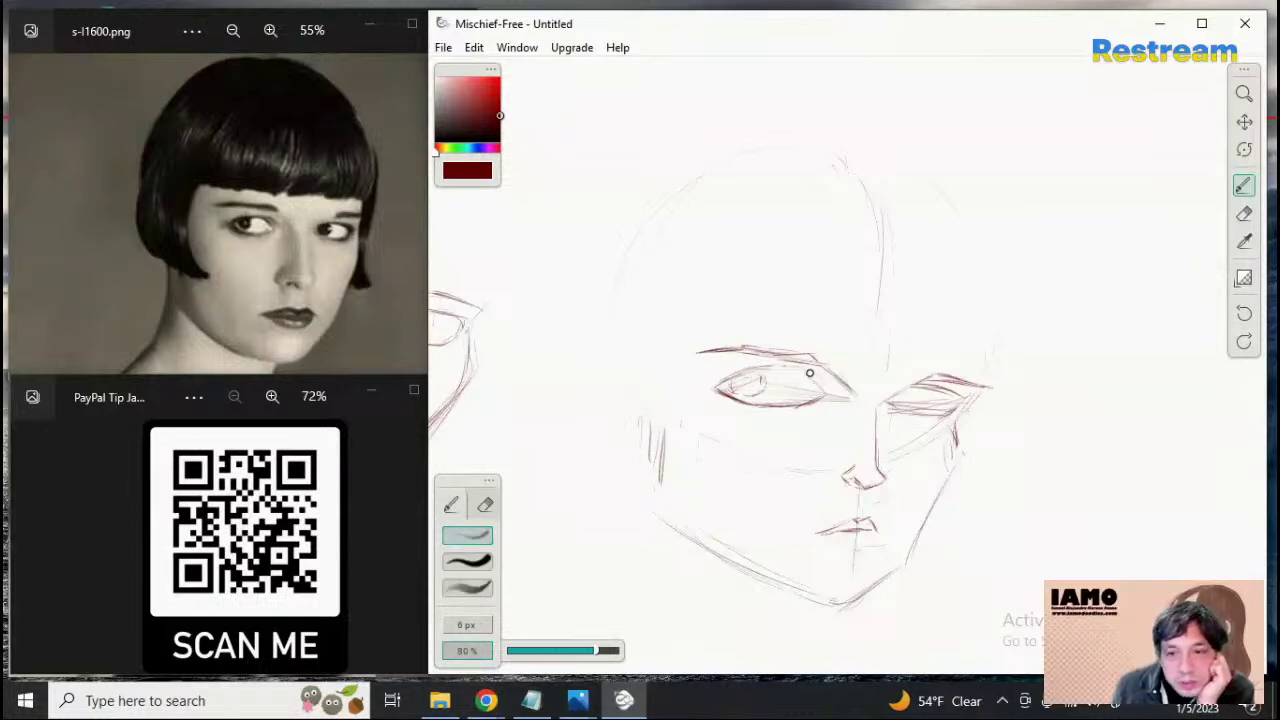
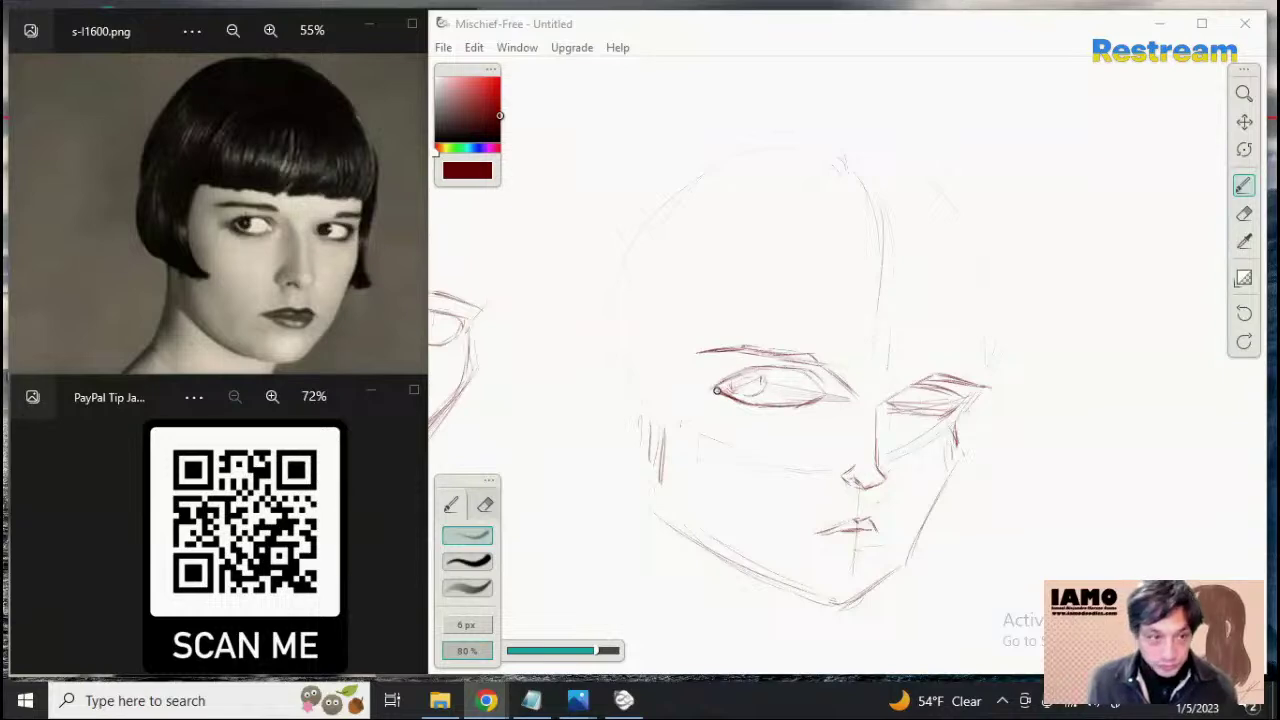
Sketch the near eye's iris, fade it with the eraser and redraw it rounder near the outer corner, and add the far eye's iris
click(736, 380)
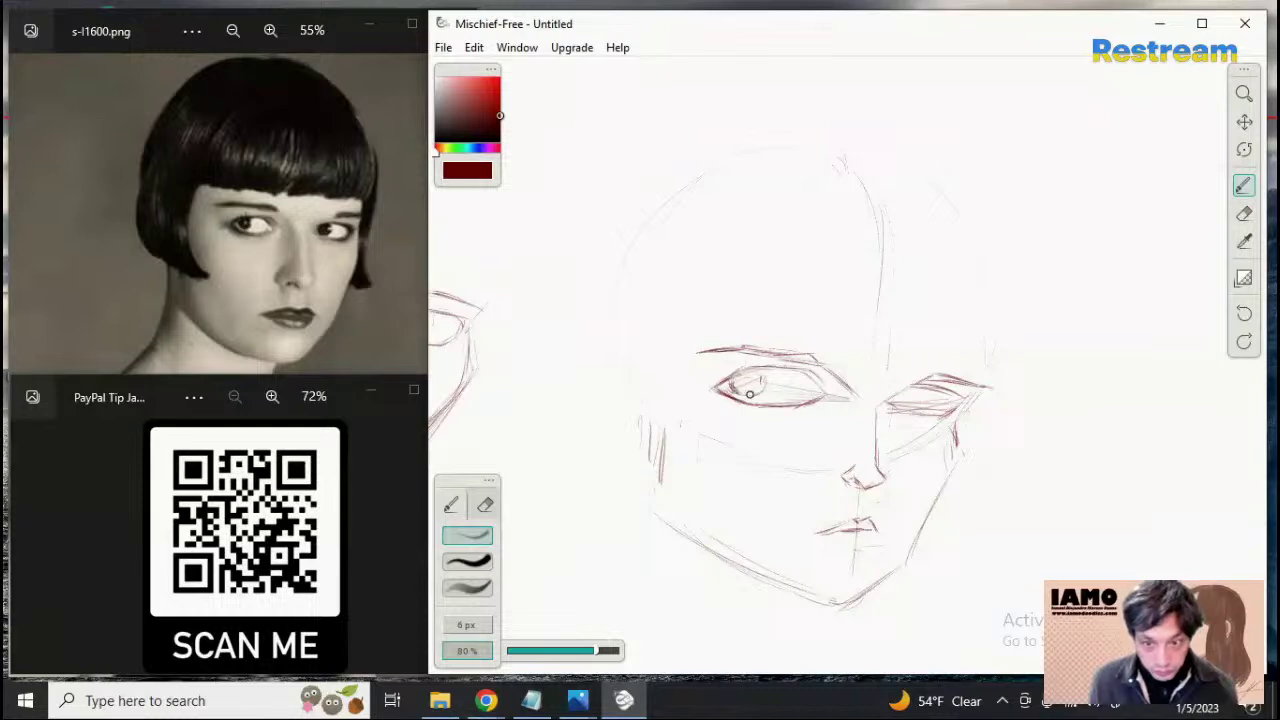
mouse_move(753, 371)
mouse_down()
mouse_move(747, 396)
mouse_move(771, 390)
mouse_up()
click(1243, 213)
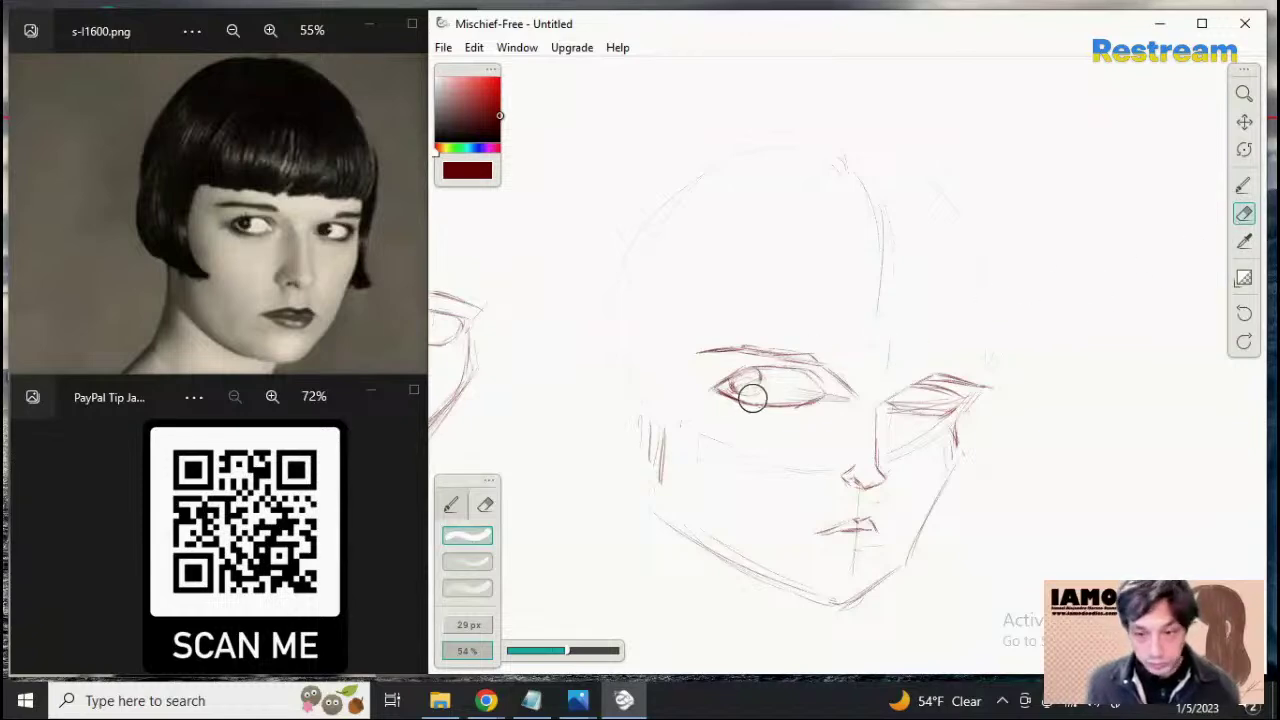
drag(761, 380, 738, 389)
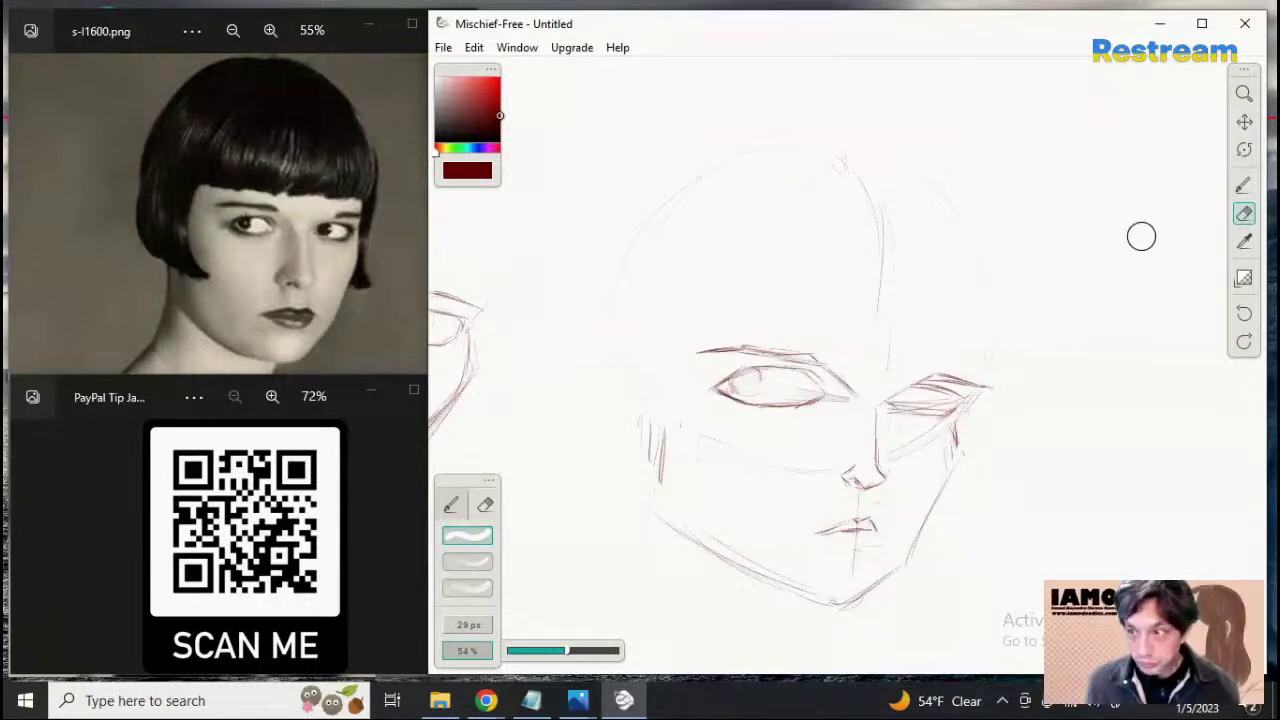
click(1243, 185)
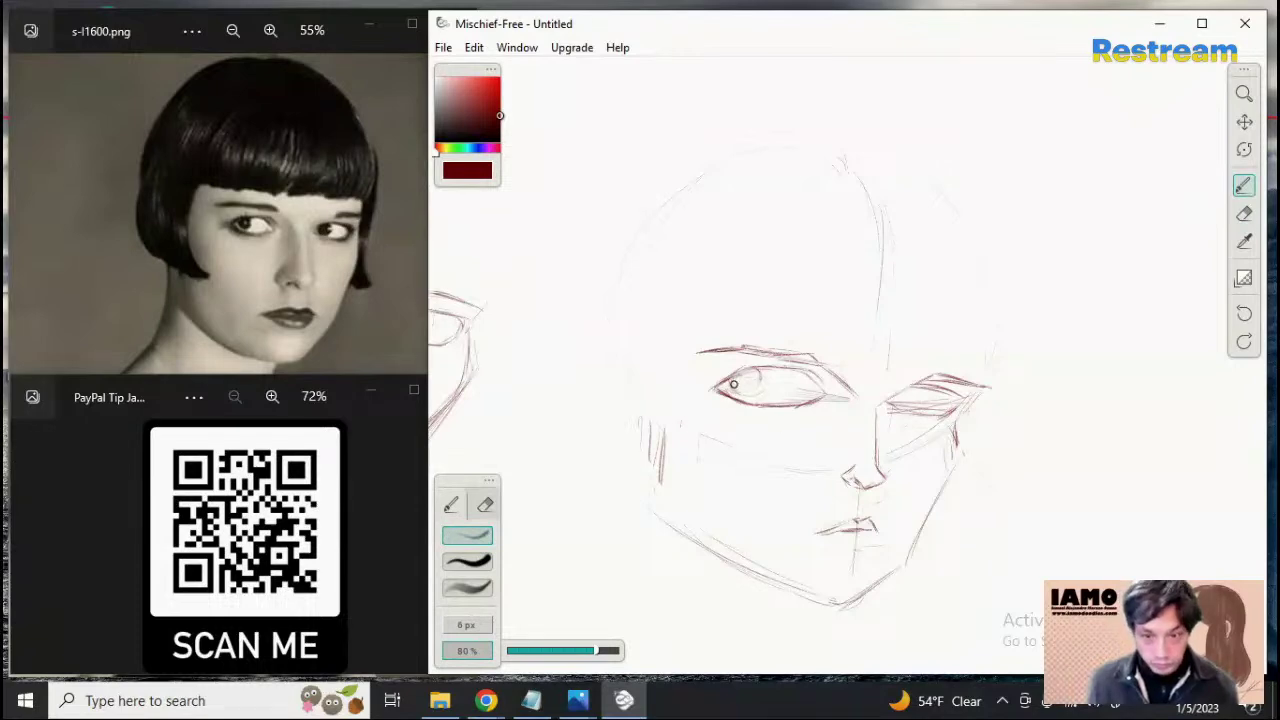
mouse_move(731, 380)
mouse_down()
mouse_move(752, 393)
mouse_move(764, 374)
mouse_up()
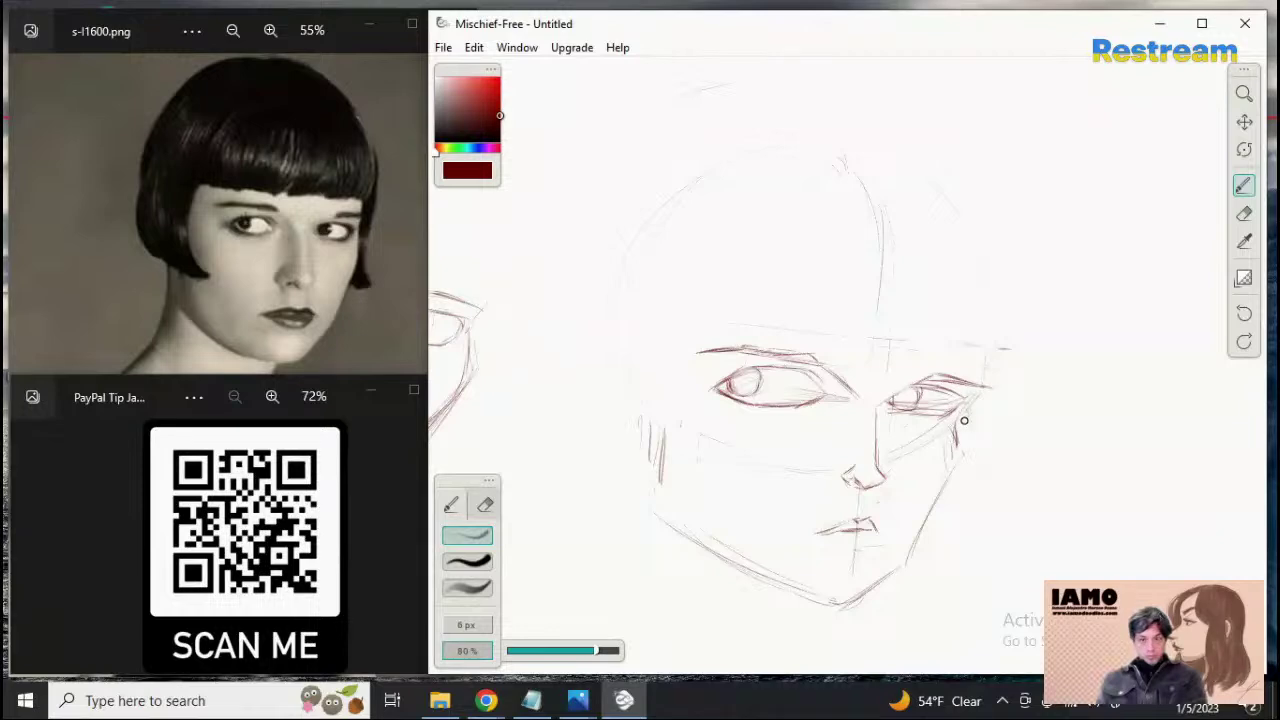
Erase the far temple and cheek contour, redraw it as a vertical stroke below the far eye, and add a guide line above the far eyebrow
drag(964, 420, 966, 464)
drag(970, 408, 968, 450)
key(e)
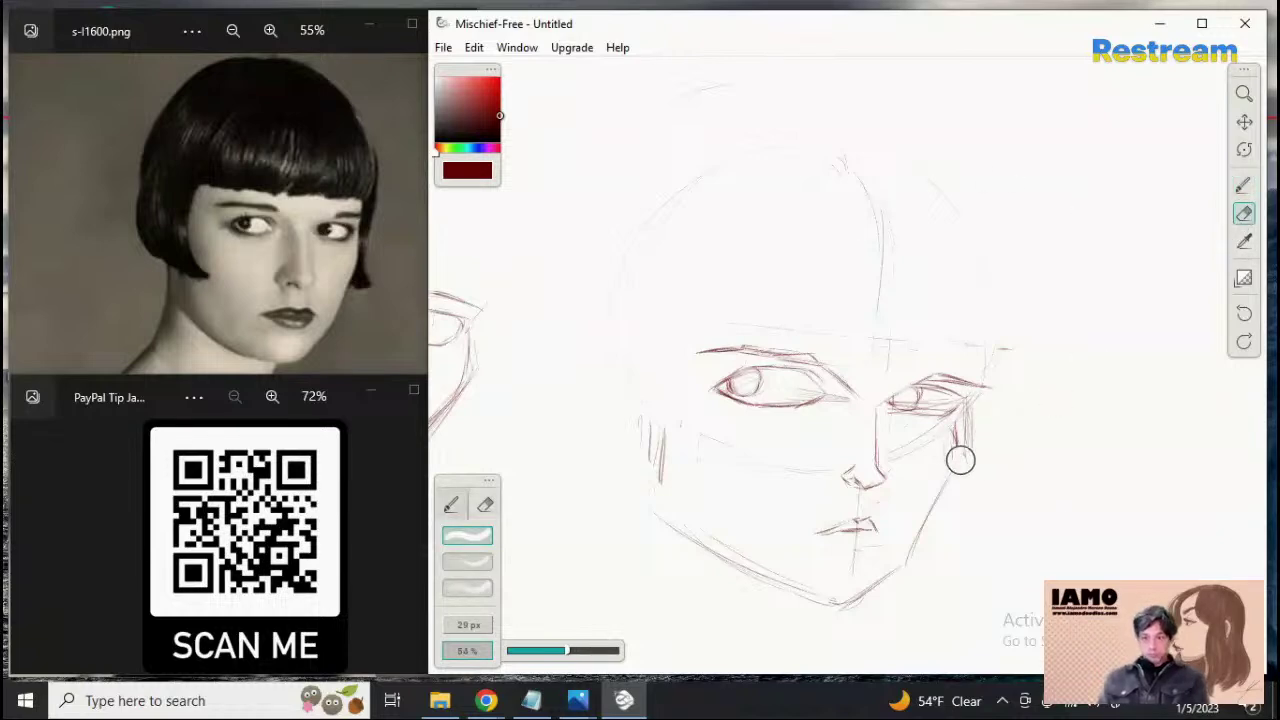
mouse_move(976, 419)
mouse_down()
mouse_move(954, 442)
mouse_move(973, 411)
mouse_move(936, 452)
mouse_move(964, 436)
mouse_move(914, 543)
mouse_up()
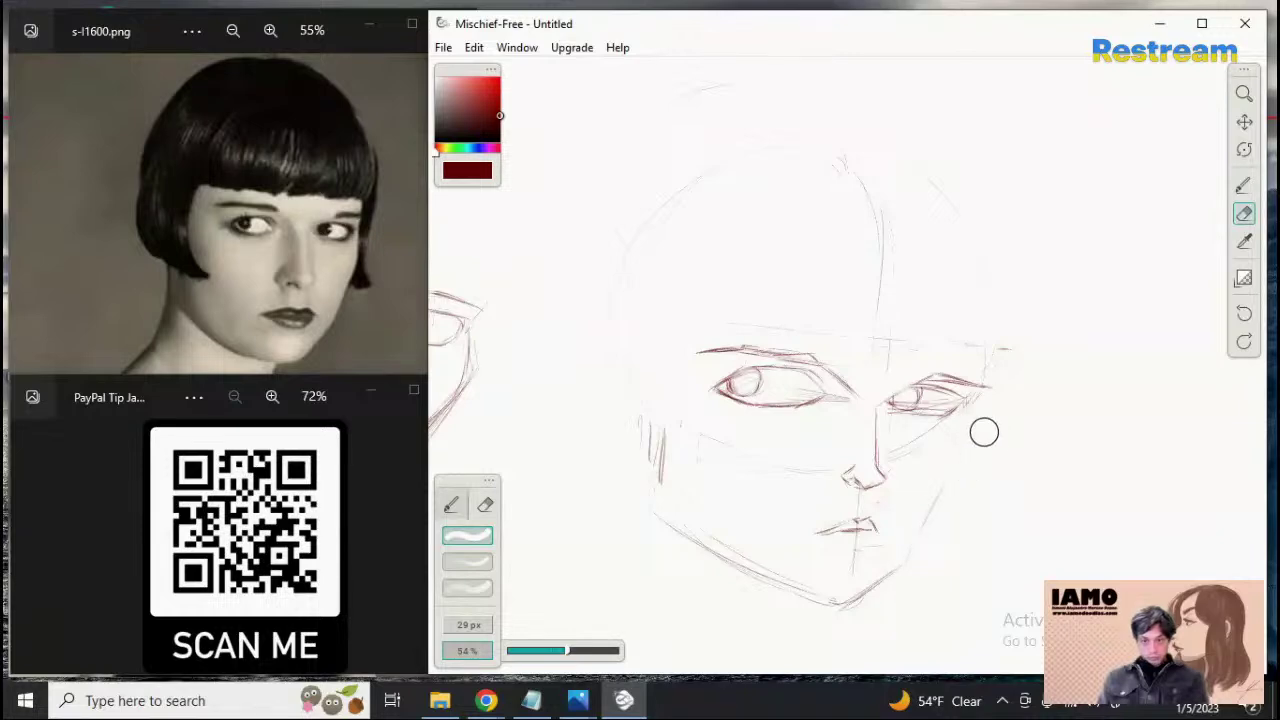
click(1243, 185)
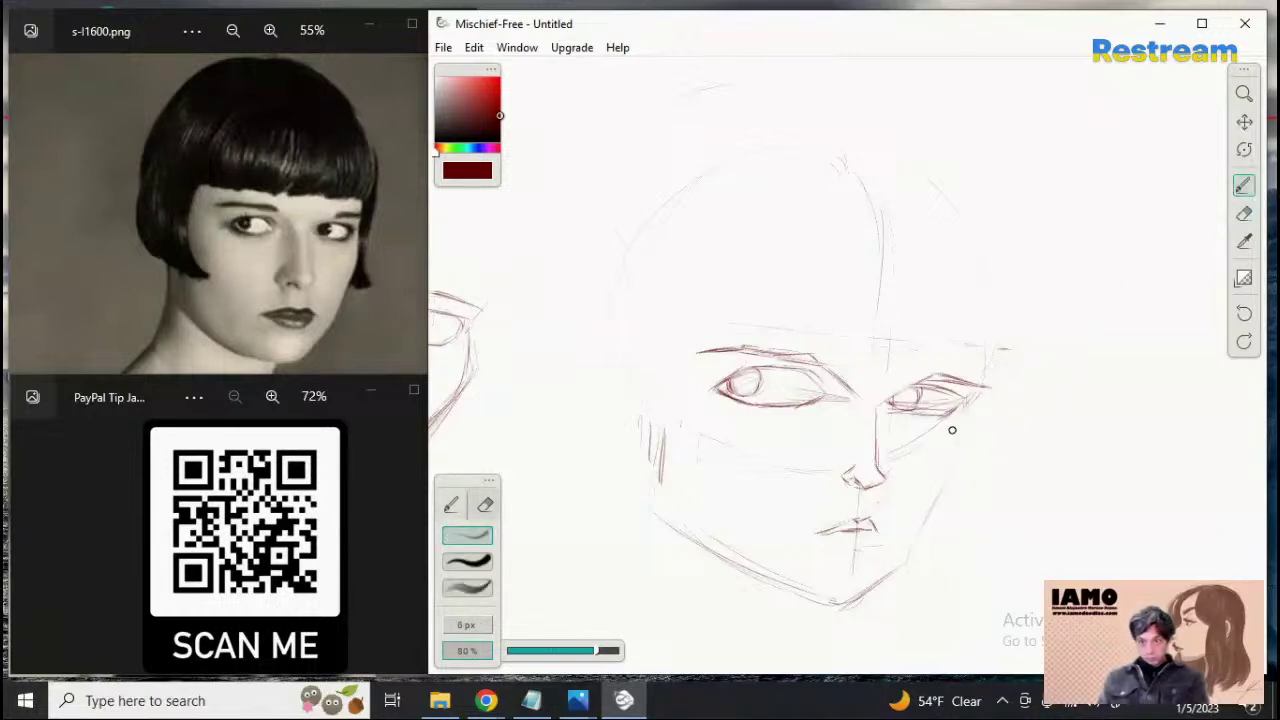
mouse_move(970, 400)
mouse_down()
mouse_move(977, 445)
mouse_move(963, 434)
mouse_move(964, 401)
mouse_move(965, 450)
mouse_up()
click(1244, 214)
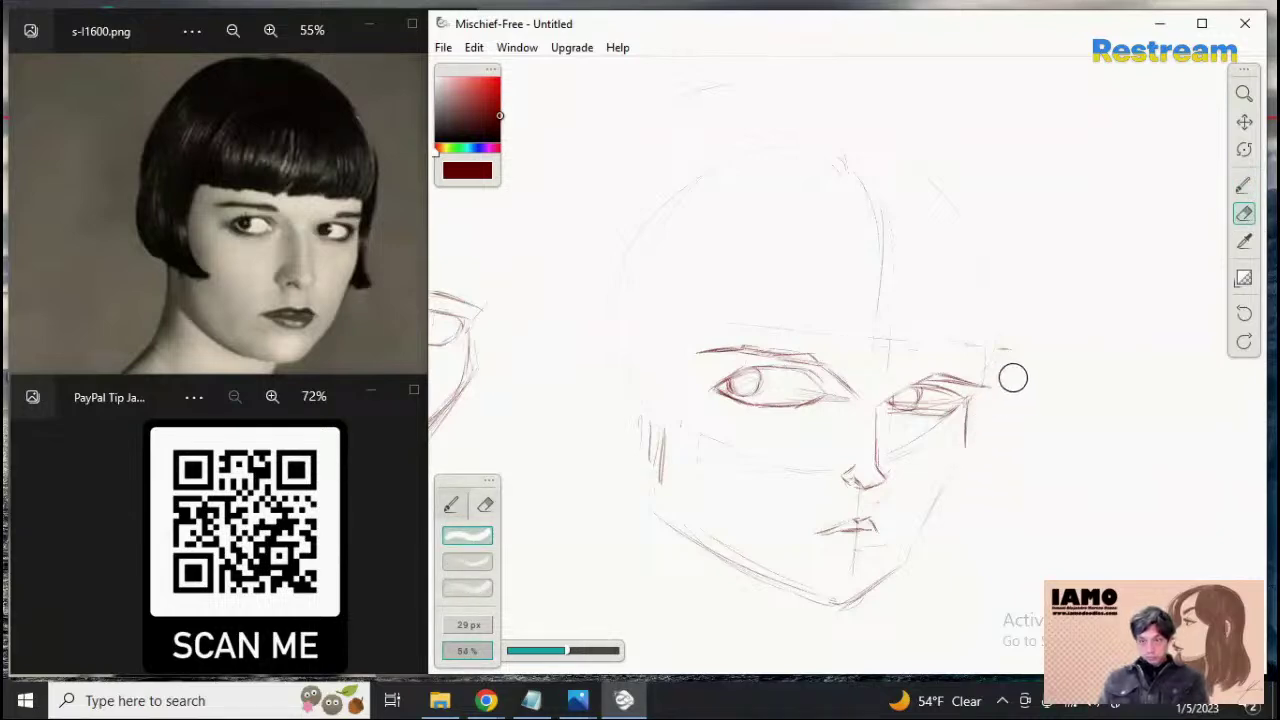
click(1244, 186)
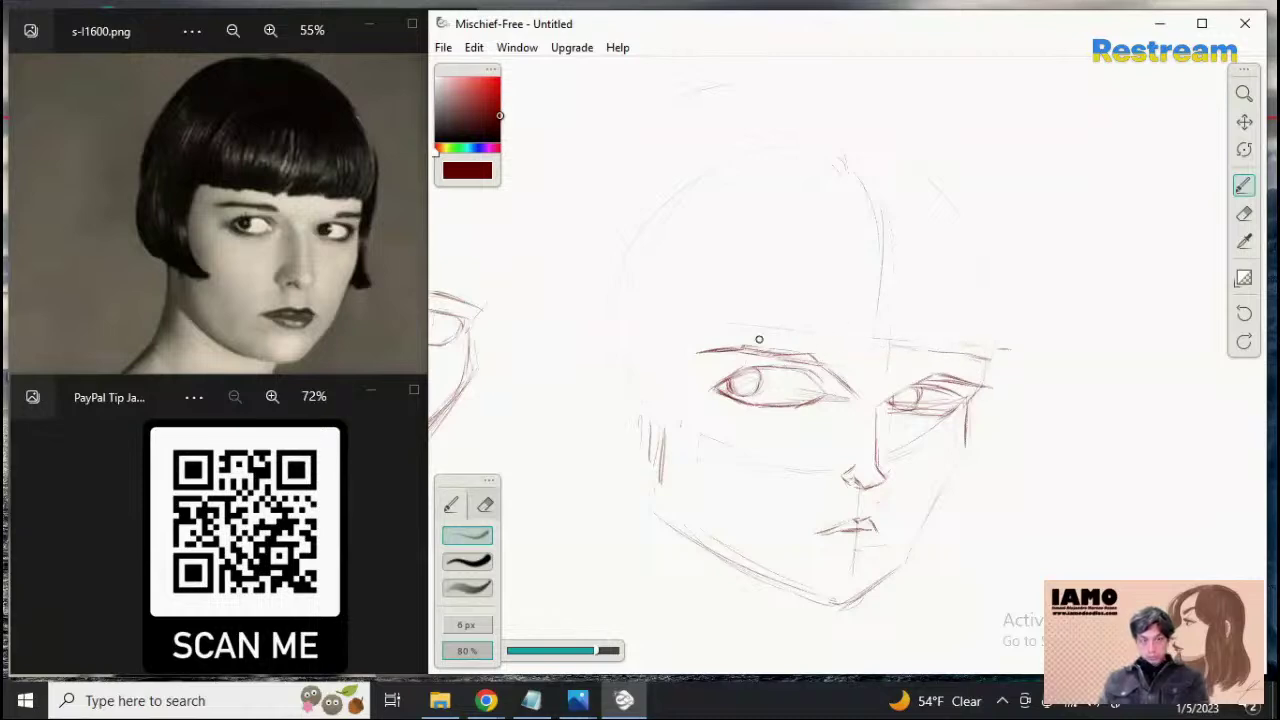
Reinforce the fringe guide line above the brows and redraw the far cheek contour down to the chin, trimming its outer edge with the eraser
drag(889, 340, 853, 337)
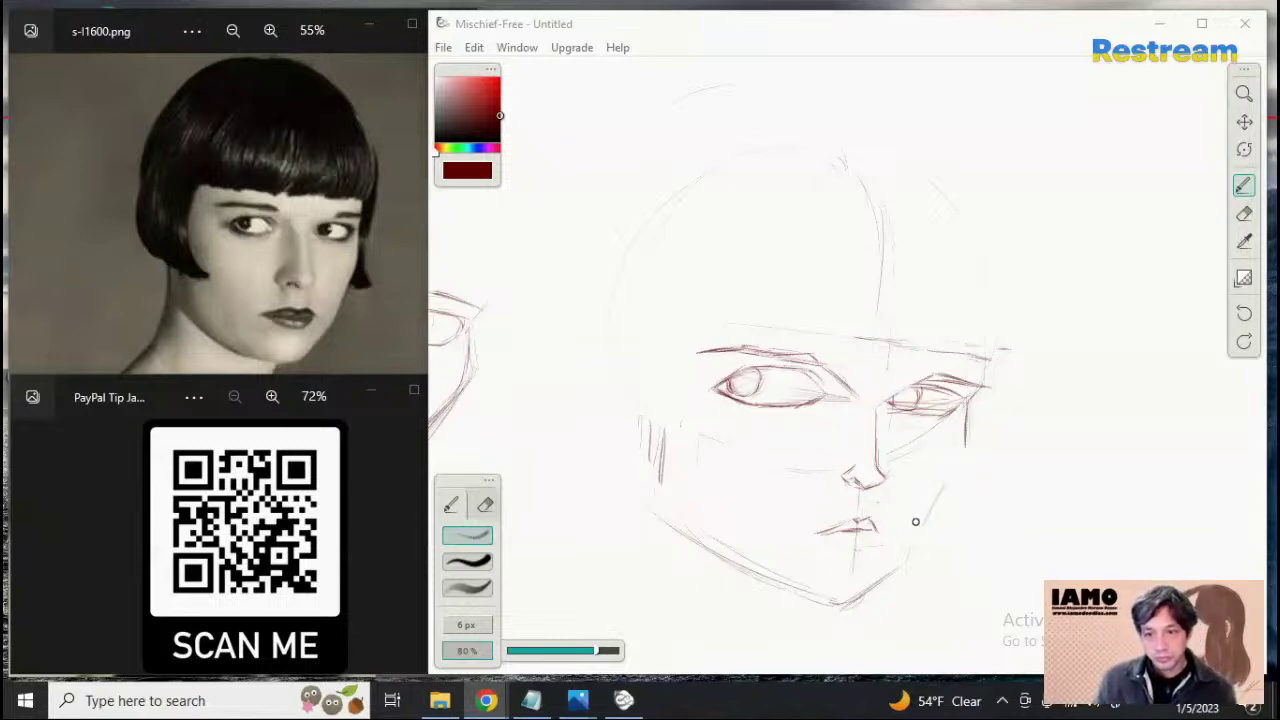
click(968, 442)
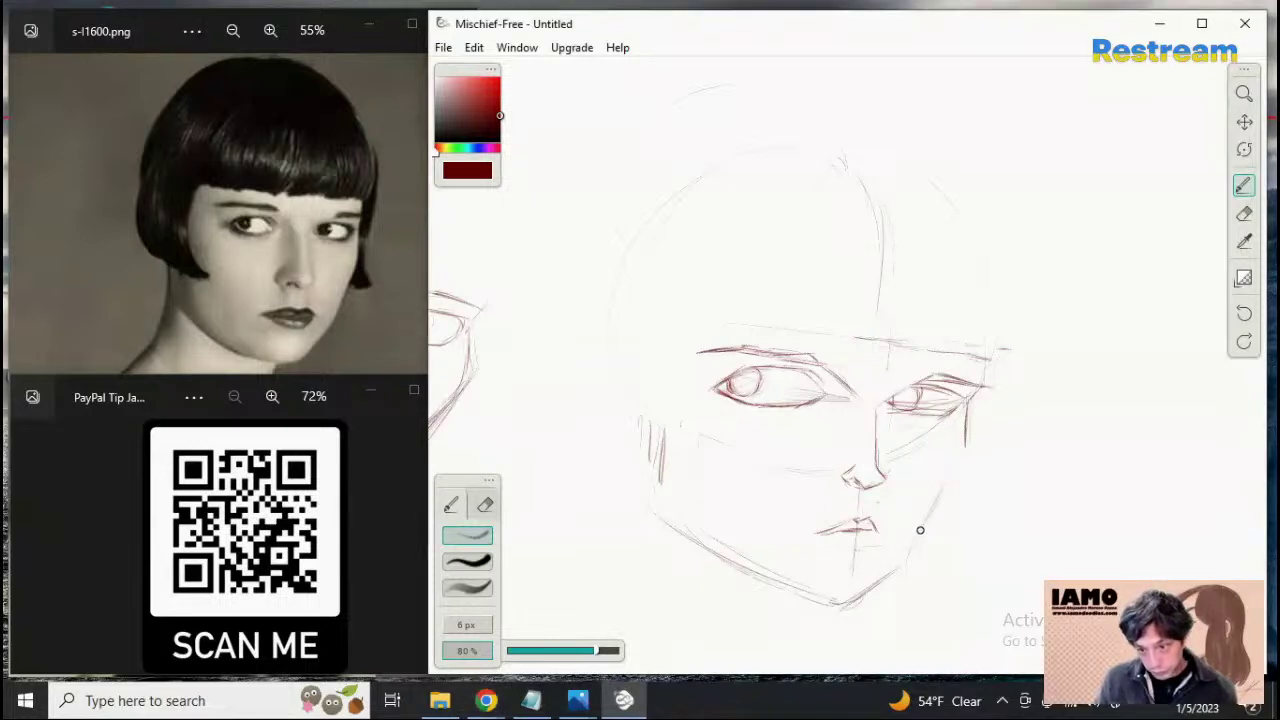
drag(965, 452, 910, 535)
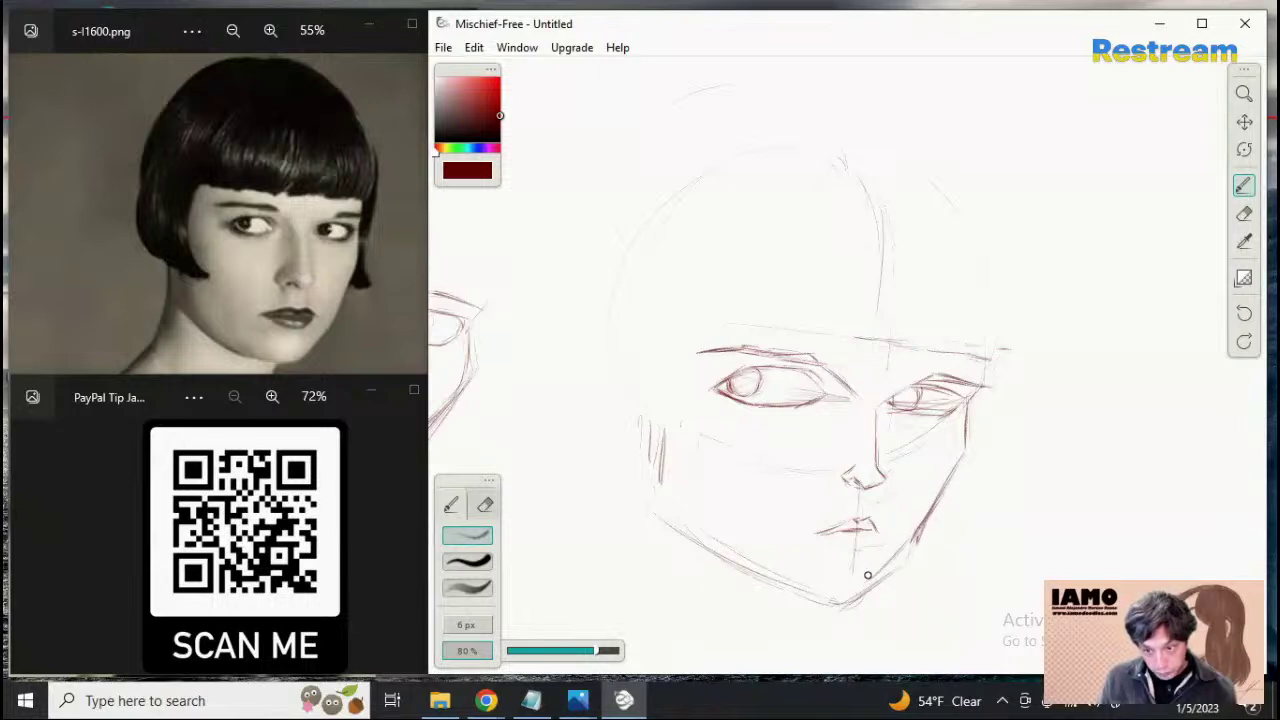
mouse_move(846, 605)
mouse_down()
mouse_move(930, 512)
mouse_move(903, 563)
mouse_move(851, 606)
mouse_up()
click(1244, 213)
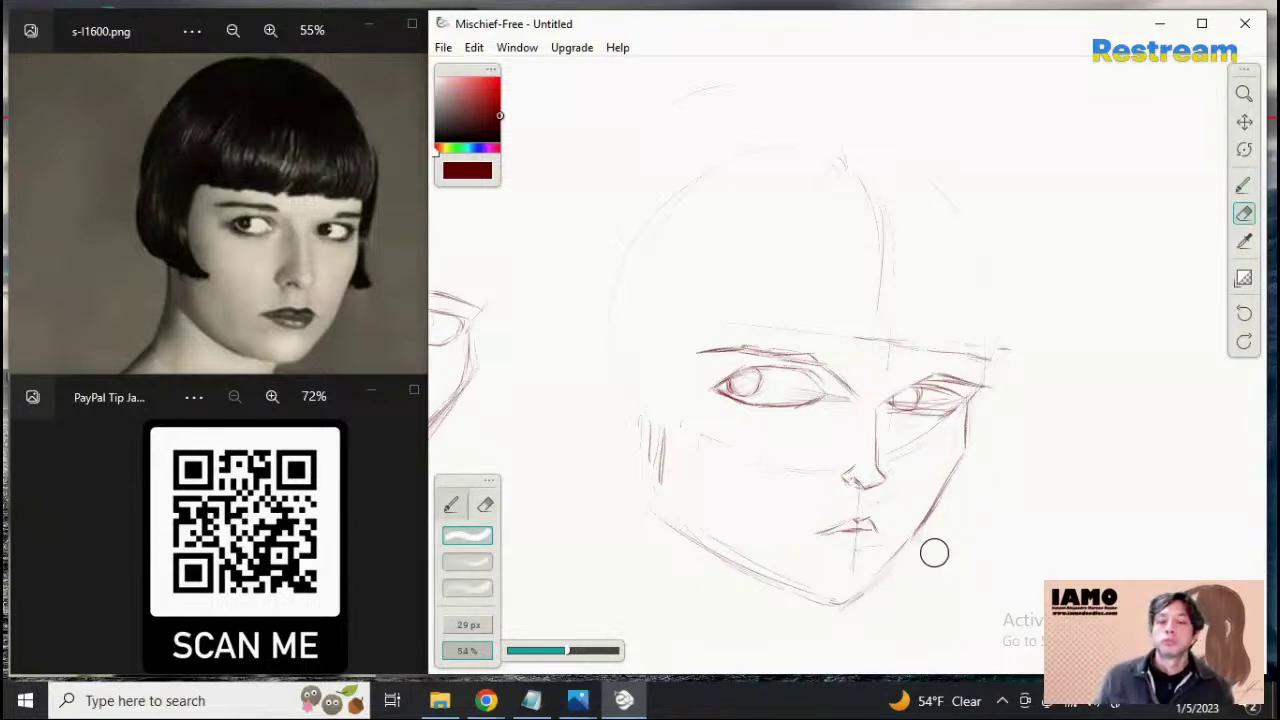
mouse_move(934, 553)
mouse_down()
mouse_move(884, 594)
mouse_move(950, 506)
mouse_move(854, 620)
mouse_up()
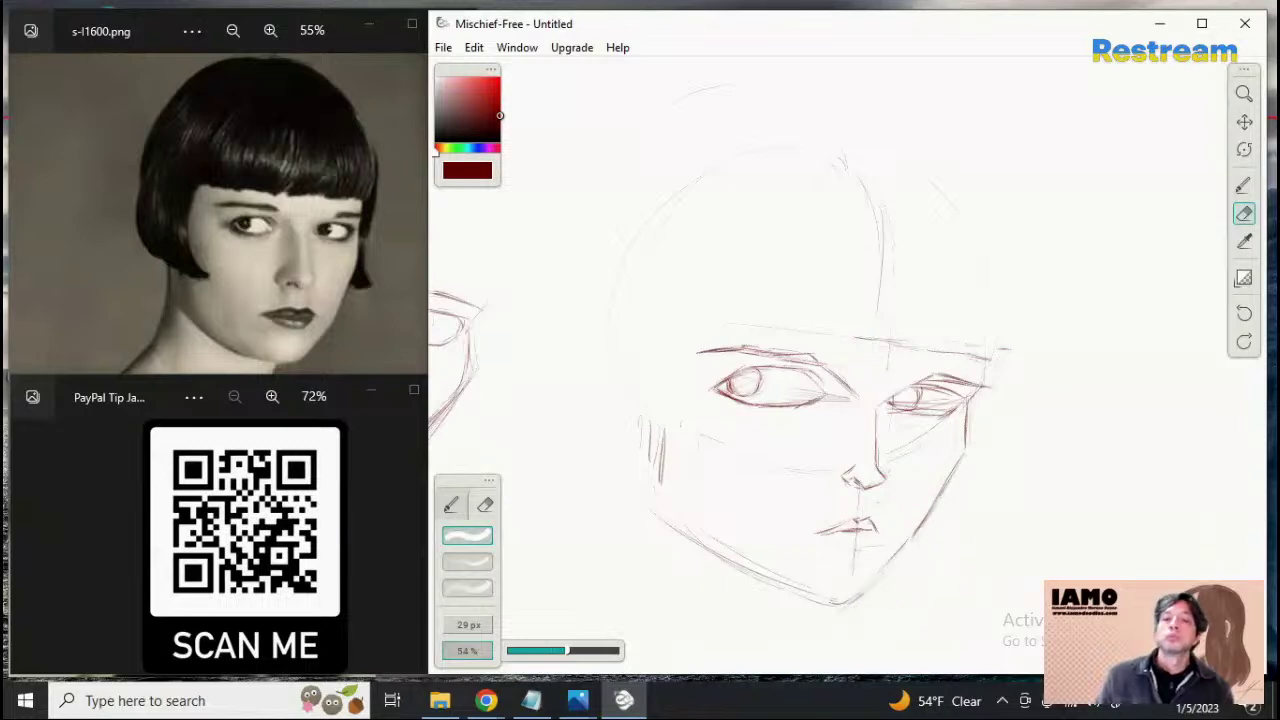
Draw the near side of the face as a vertical stroke beside the cheek and continue it along the angled jawline
click(1243, 185)
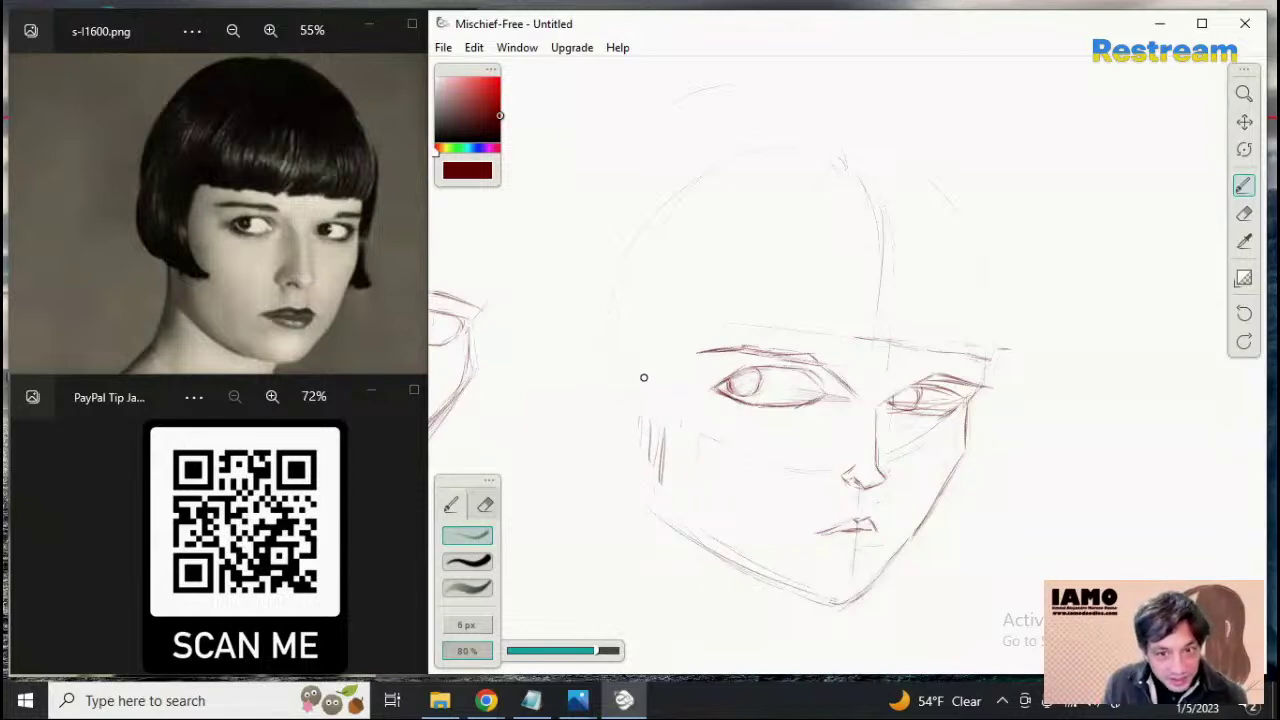
drag(642, 398, 640, 448)
mouse_move(638, 495)
mouse_down()
mouse_move(645, 403)
mouse_move(643, 480)
mouse_up()
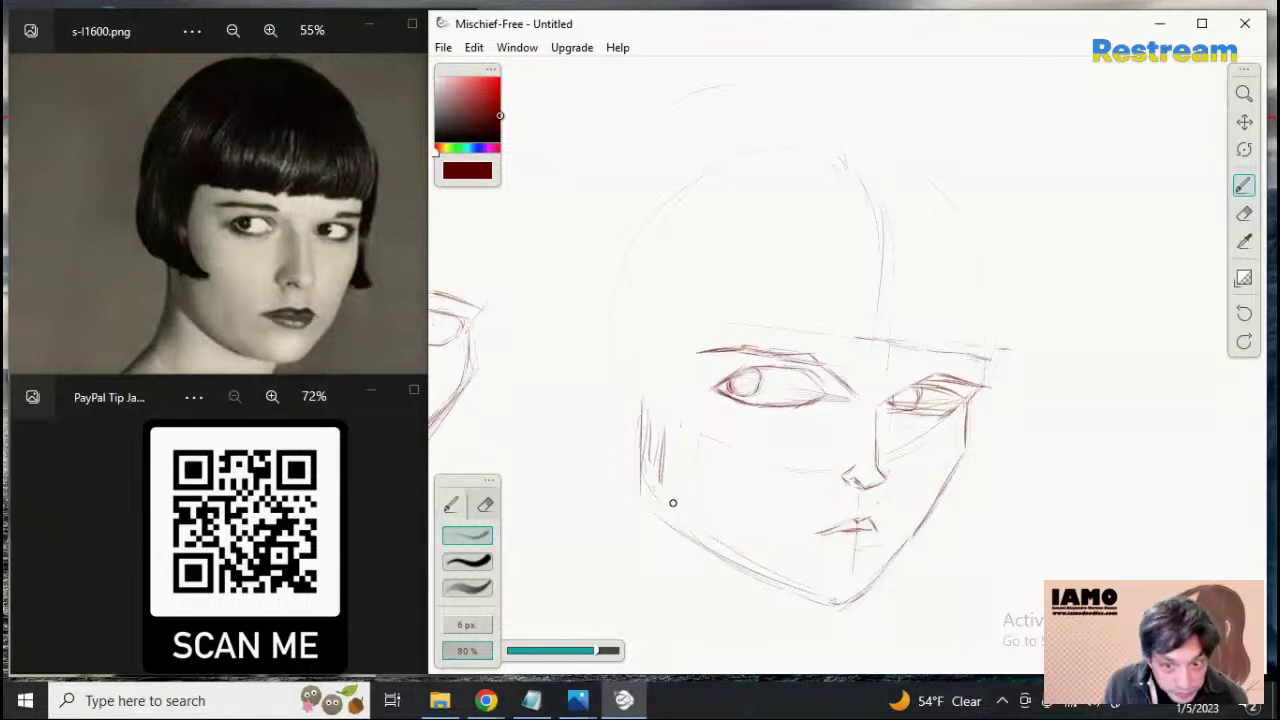
drag(646, 492, 726, 553)
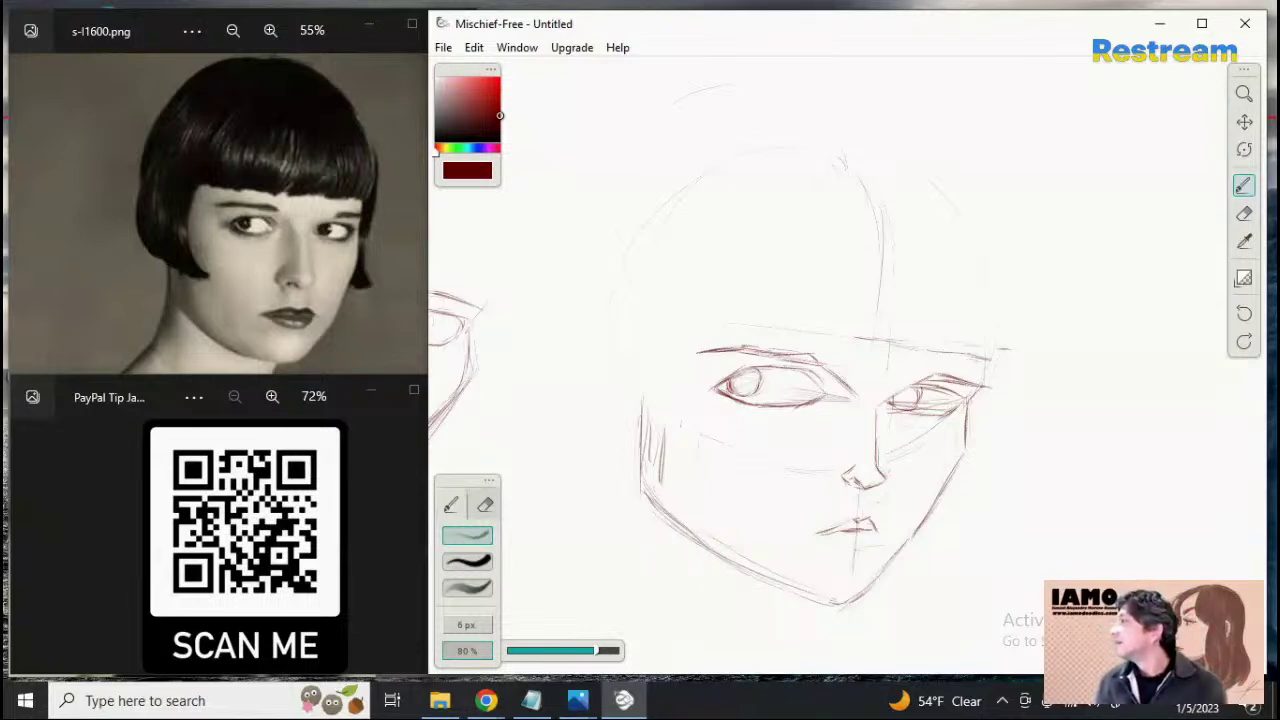
key(alt+Tab)
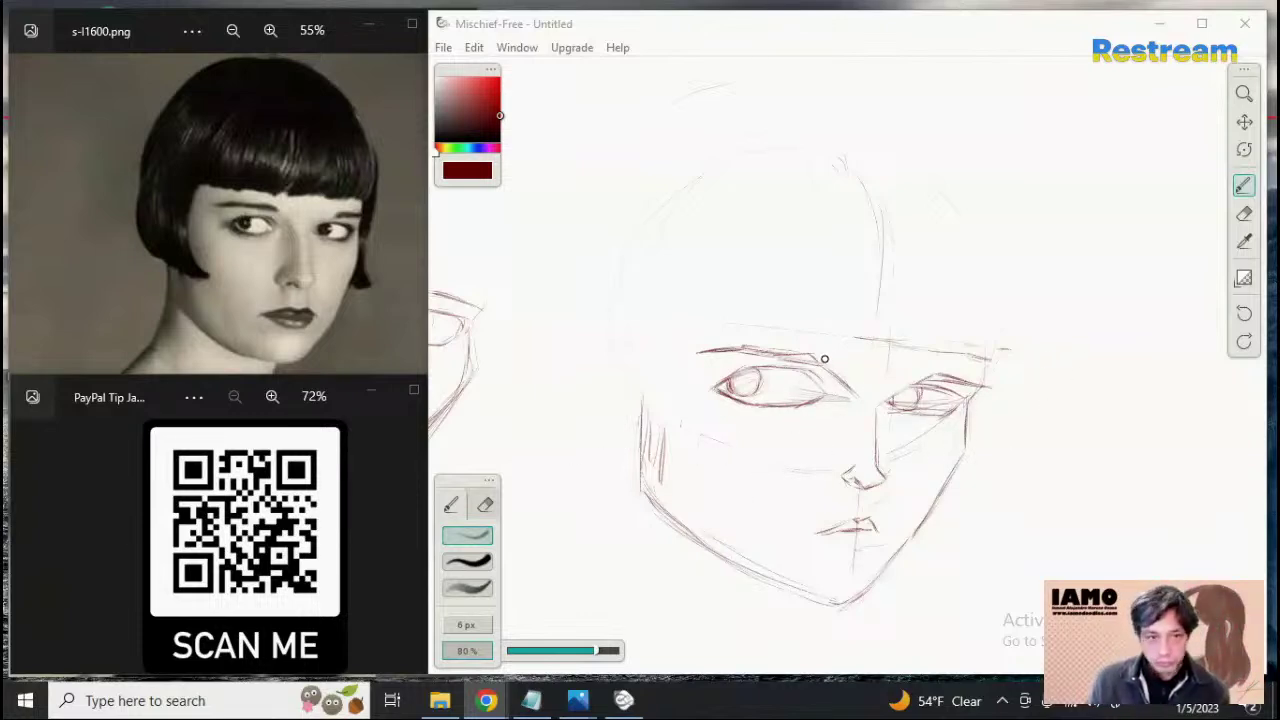
Add short lashes at the near eye's outer corner and erase the excess strokes outside the far cheekbone
click(1246, 216)
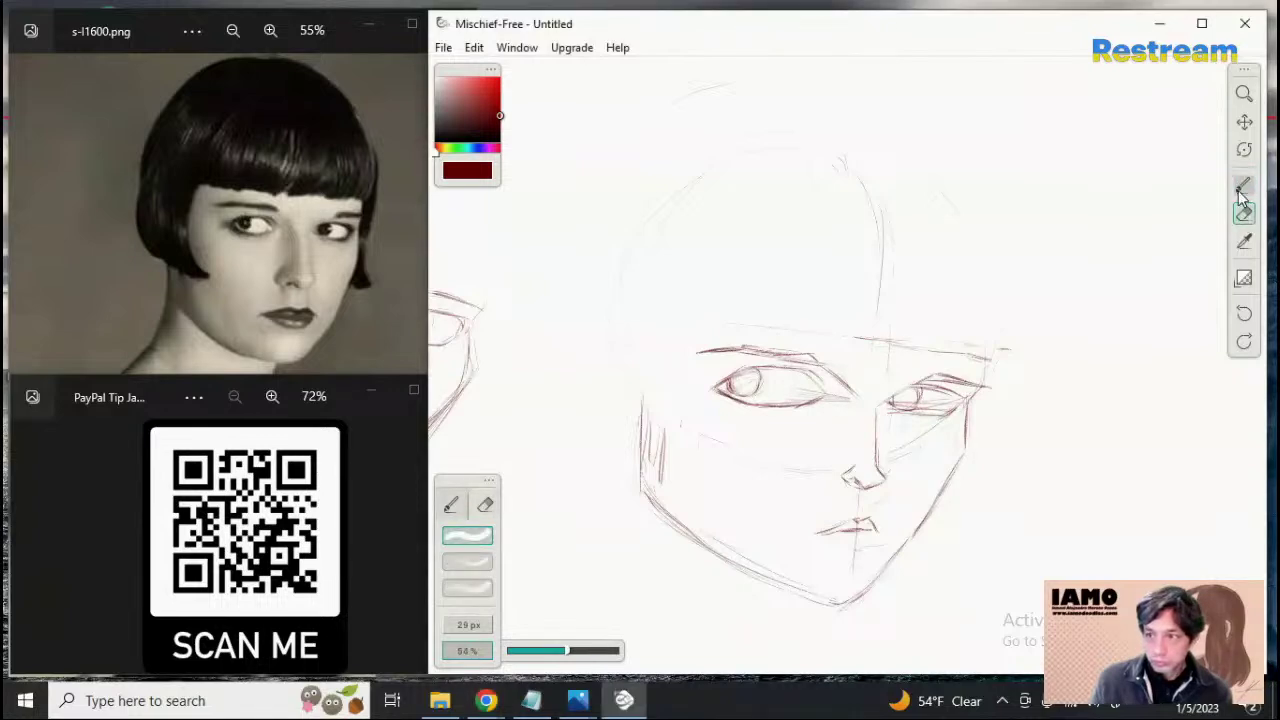
click(1243, 188)
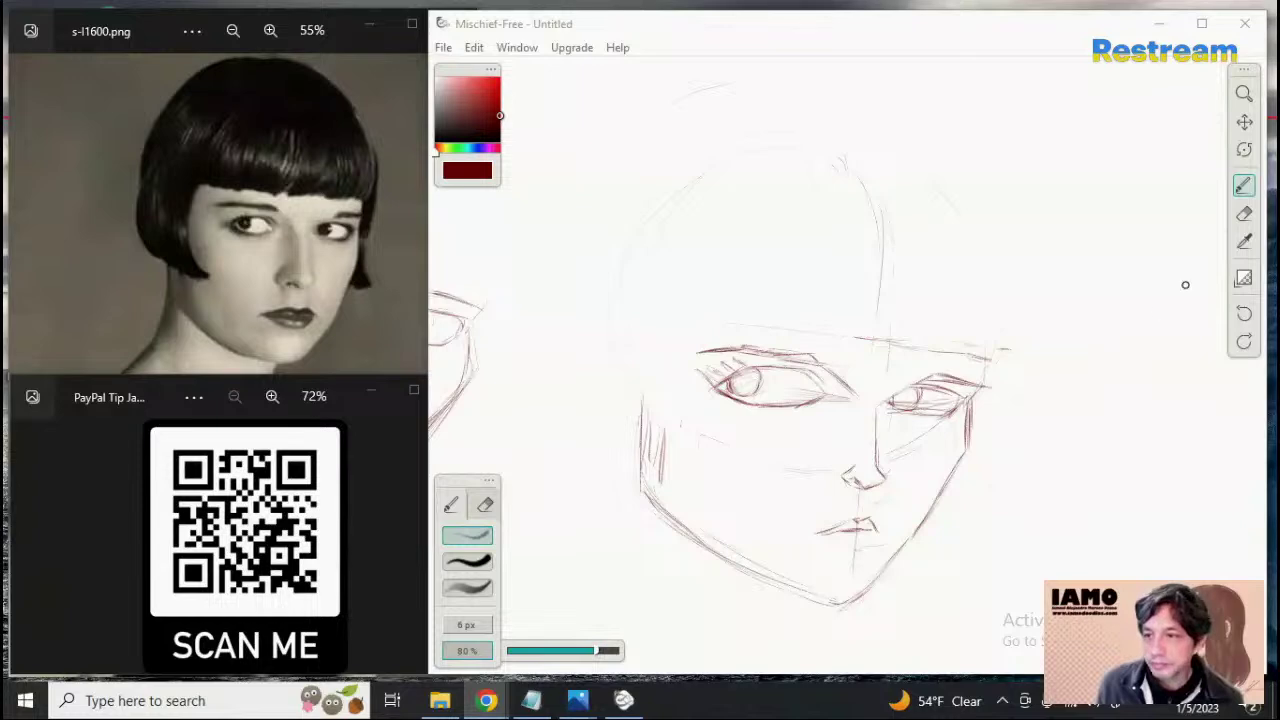
click(1244, 213)
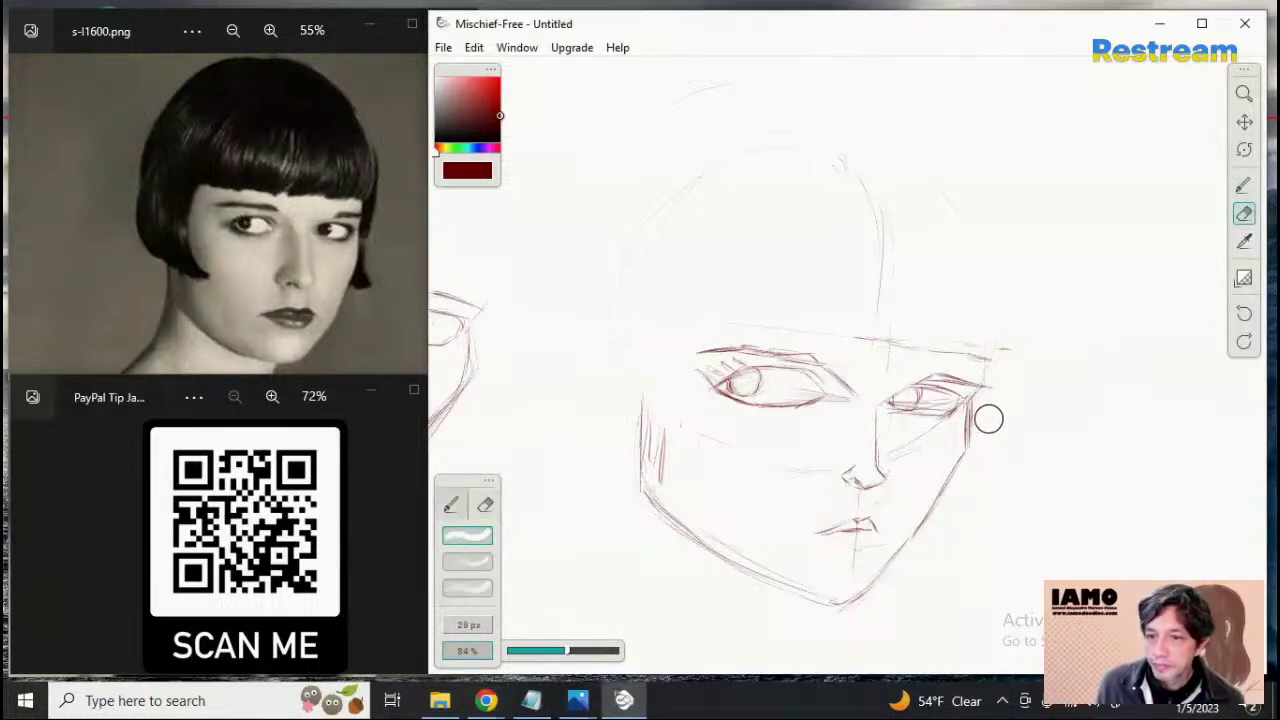
mouse_move(980, 419)
mouse_down()
mouse_move(977, 406)
mouse_move(975, 435)
mouse_up()
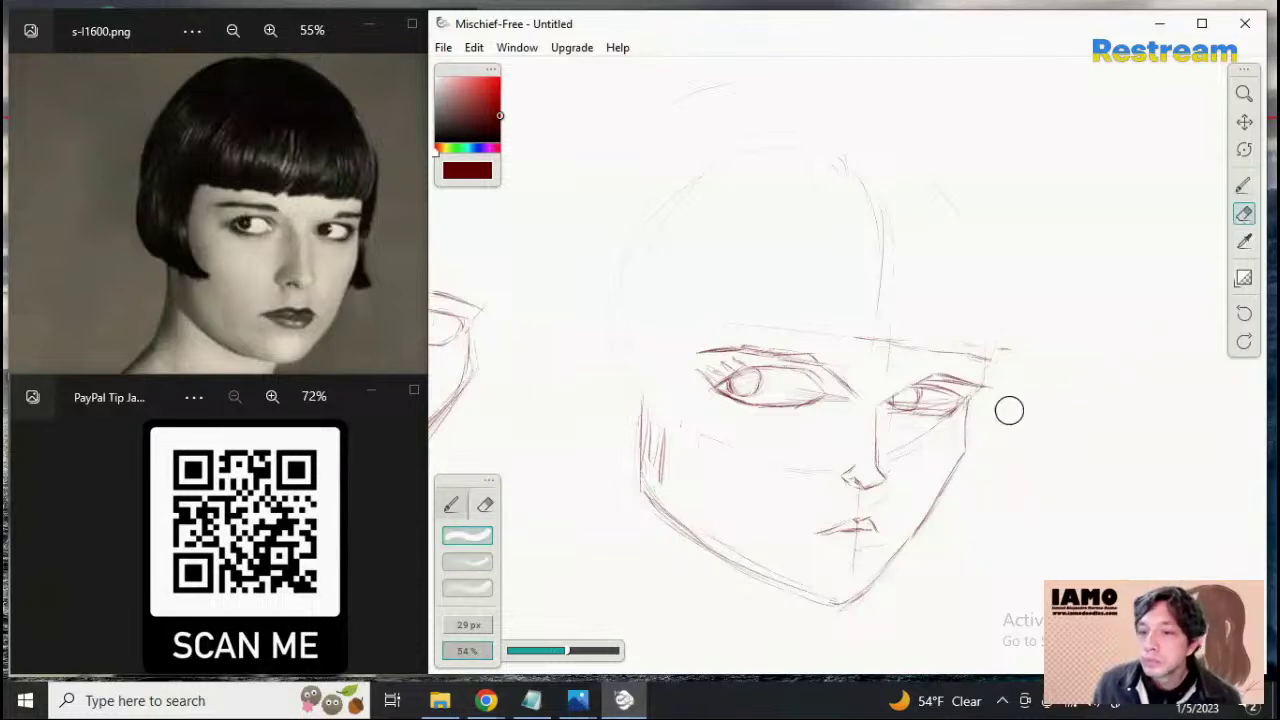
click(1243, 185)
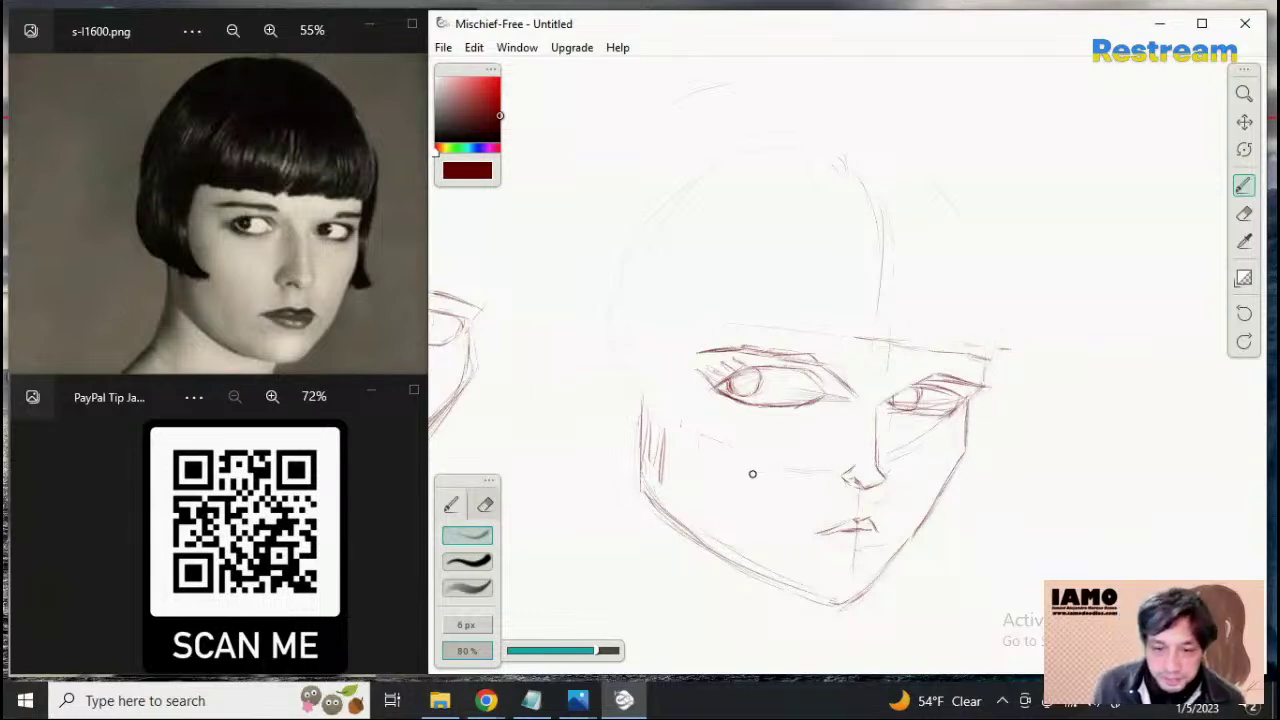
Erase the near cheek's hatch strokes and fade the angular jaw corner, redrawing it as a smooth curve toward the chin
click(1244, 213)
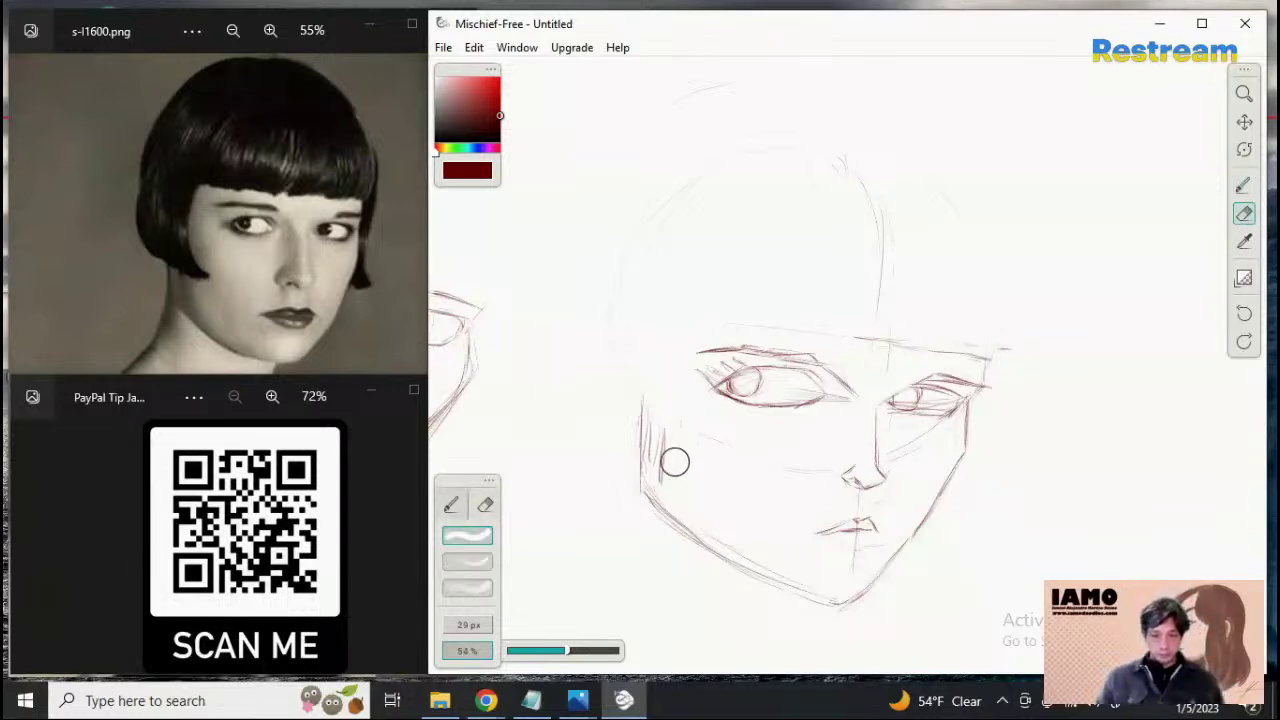
mouse_move(674, 462)
mouse_down()
mouse_move(666, 417)
mouse_move(660, 429)
mouse_move(674, 417)
mouse_move(617, 386)
mouse_up()
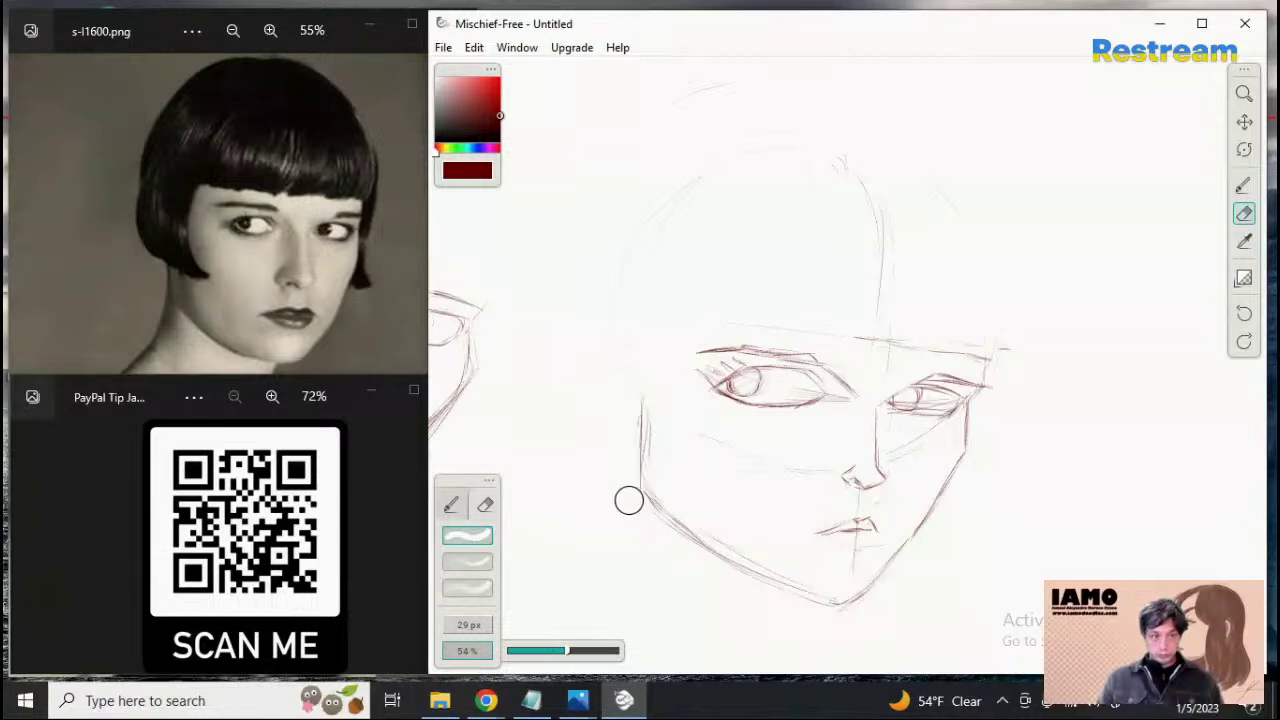
mouse_move(628, 500)
mouse_down()
mouse_move(639, 461)
mouse_move(640, 495)
mouse_move(700, 561)
mouse_move(612, 457)
mouse_move(659, 504)
mouse_move(638, 492)
mouse_move(643, 438)
mouse_move(602, 429)
mouse_move(655, 422)
mouse_move(643, 409)
mouse_move(644, 442)
mouse_move(646, 401)
mouse_move(643, 452)
mouse_move(642, 416)
mouse_move(666, 509)
mouse_move(778, 584)
mouse_up()
click(1243, 186)
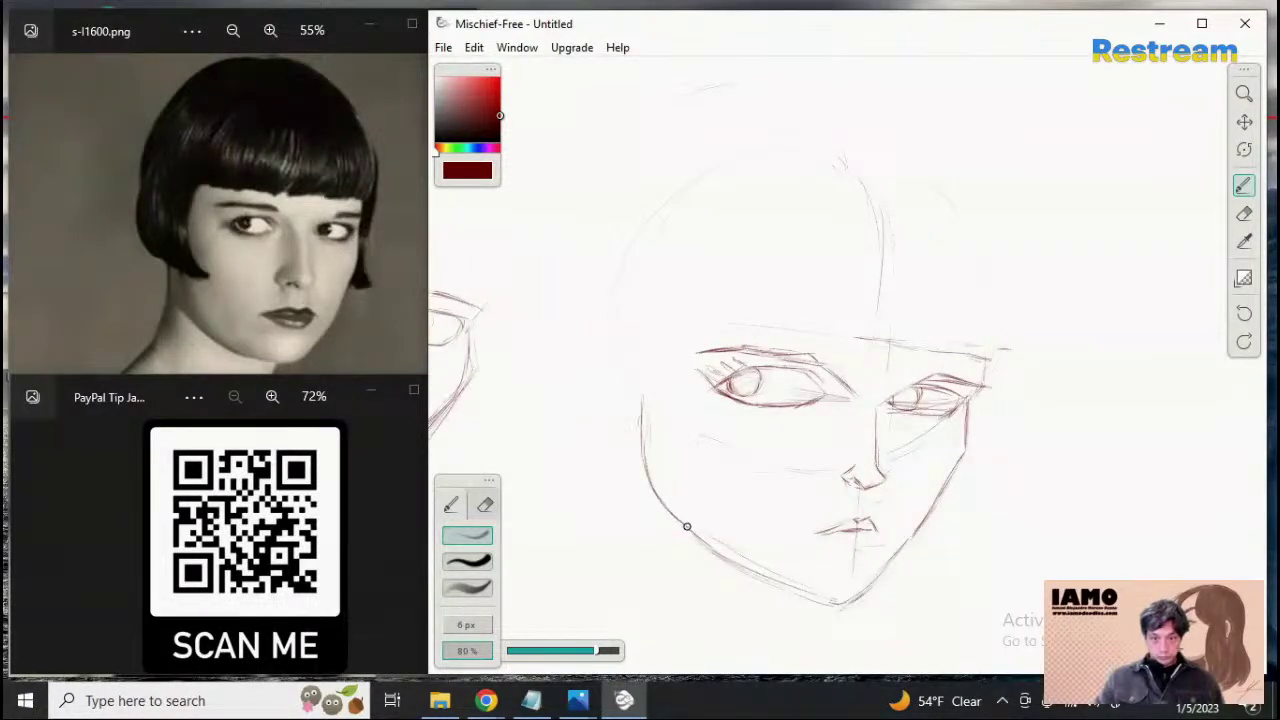
drag(686, 527, 759, 565)
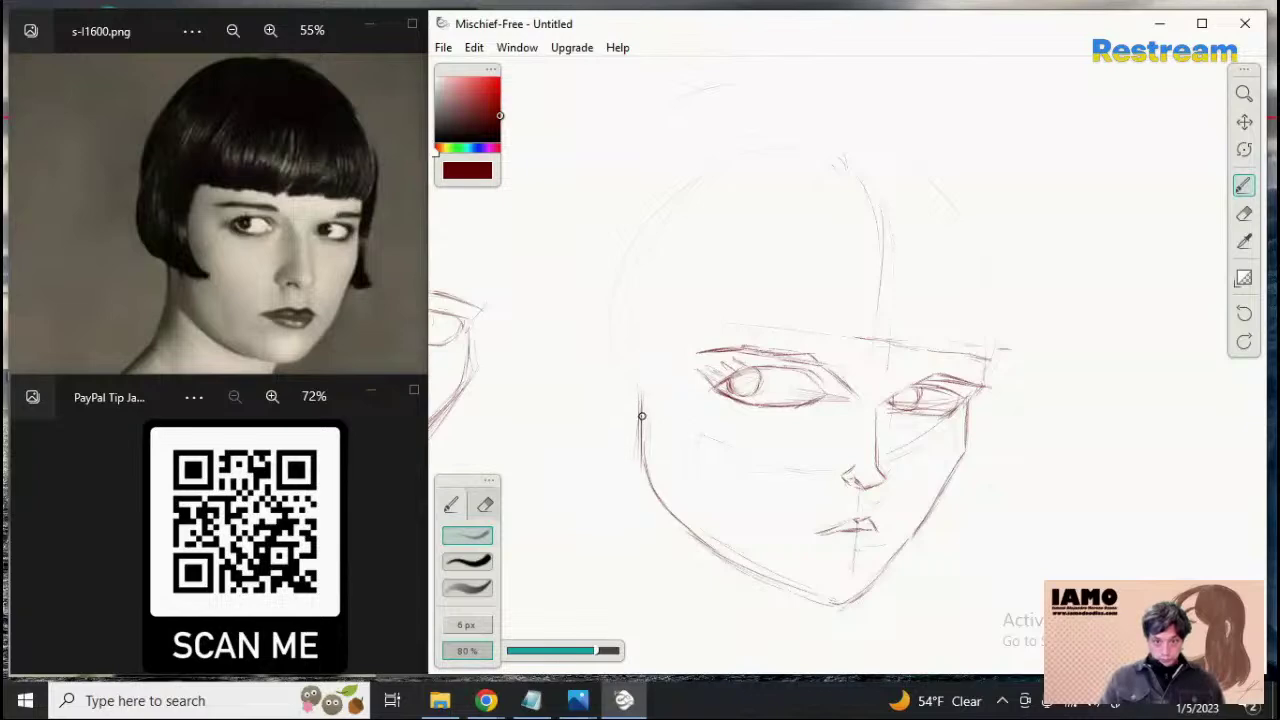
Draw the near neck line down from the jaw and sketch the bob's outer outline from the near side up to the crown
drag(640, 417, 637, 528)
drag(641, 443, 623, 565)
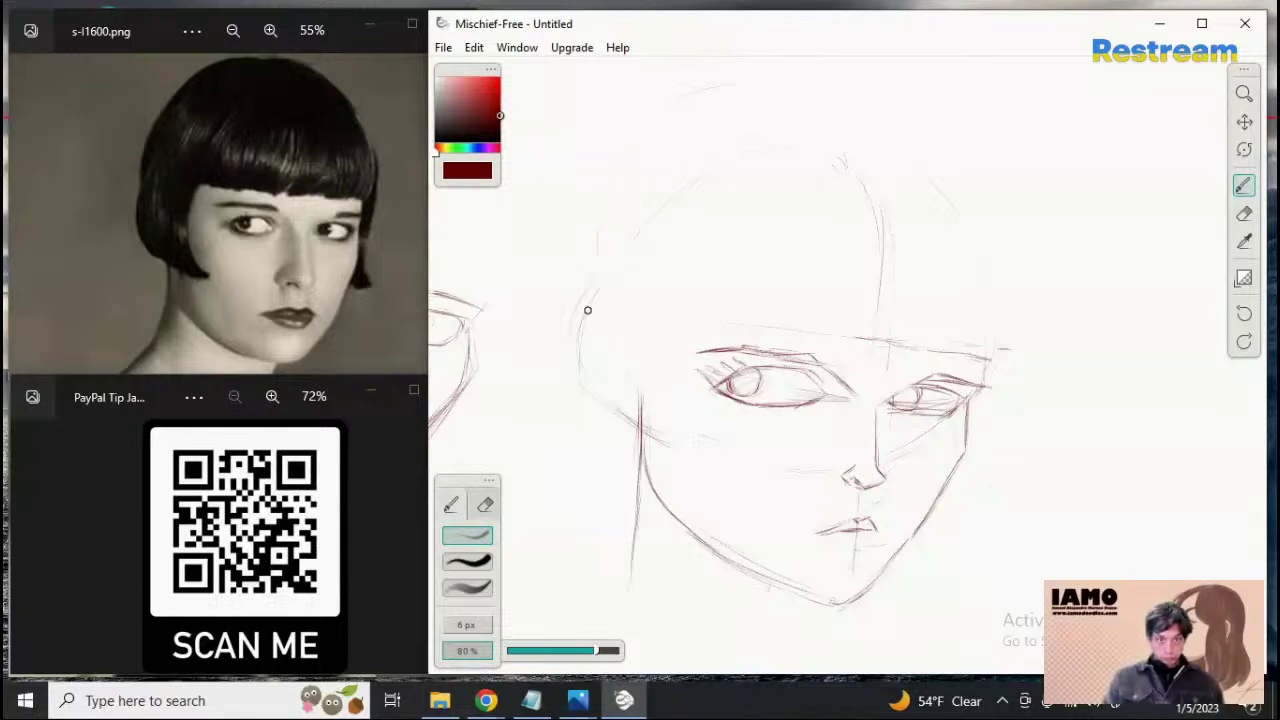
mouse_move(580, 272)
mouse_down()
mouse_move(606, 150)
mouse_move(646, 114)
mouse_up()
mouse_move(617, 183)
mouse_down()
mouse_move(641, 135)
mouse_move(812, 82)
mouse_move(738, 92)
mouse_up()
mouse_move(646, 124)
mouse_down()
mouse_move(742, 89)
mouse_move(900, 134)
mouse_up()
Sketch the far side of the hair outline, curving from the crown down to the far temple with several overlapping strokes
mouse_move(780, 70)
mouse_down()
mouse_move(1003, 222)
mouse_move(1006, 320)
mouse_up()
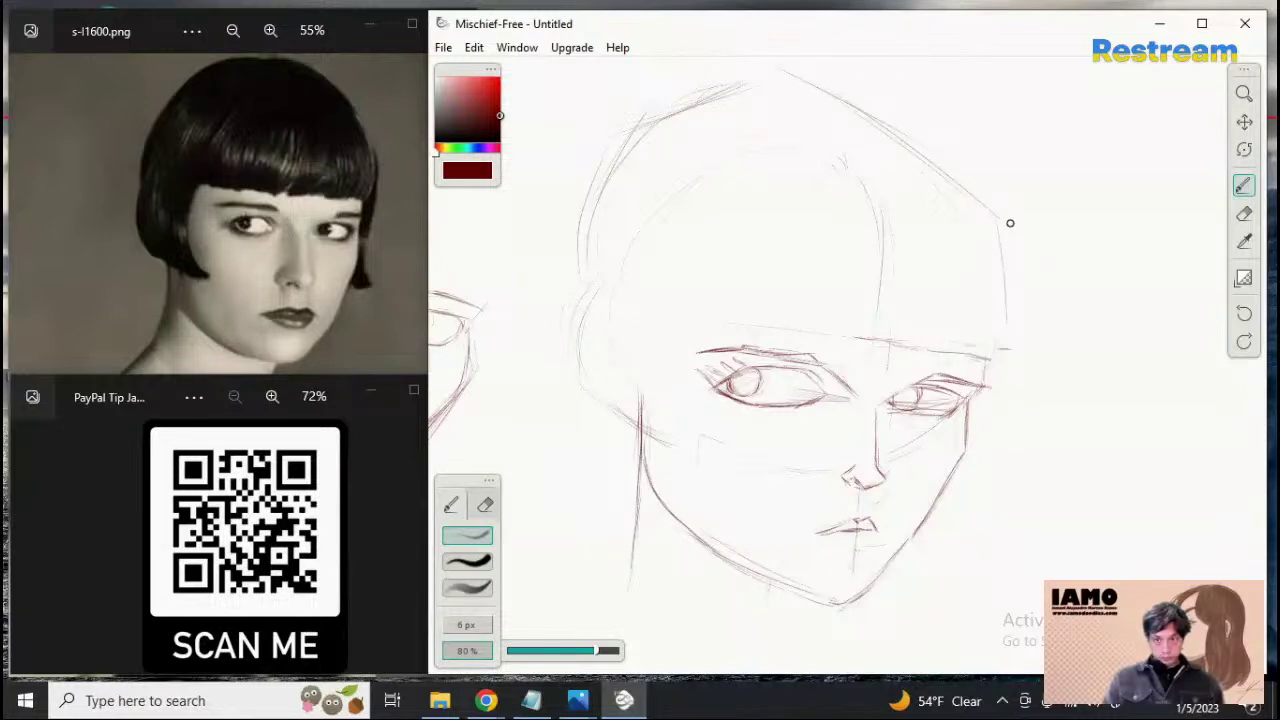
drag(1010, 223, 993, 361)
mouse_move(808, 60)
mouse_down()
mouse_move(912, 105)
mouse_move(944, 136)
mouse_up()
drag(850, 74, 968, 156)
drag(864, 80, 991, 230)
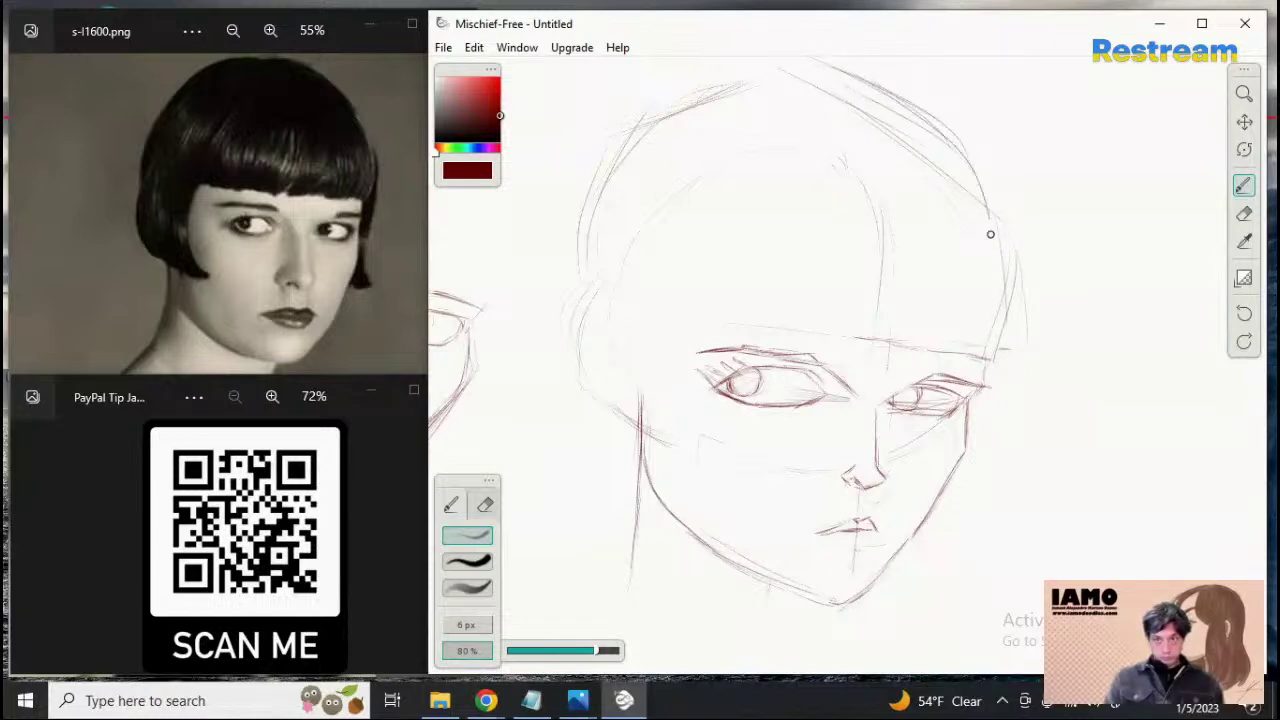
drag(948, 132, 1006, 174)
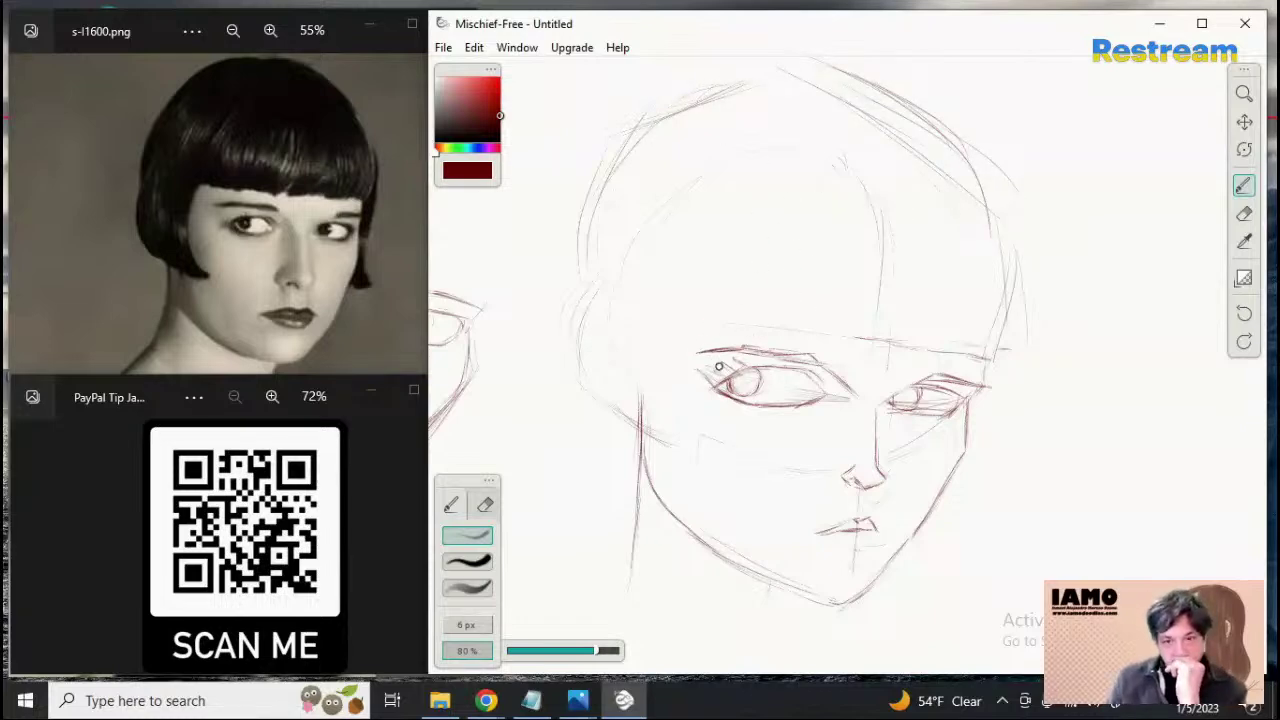
Sketch the fringe's near end and the inner edge of the side lock curving down to a point on the near cheek
drag(661, 313, 656, 386)
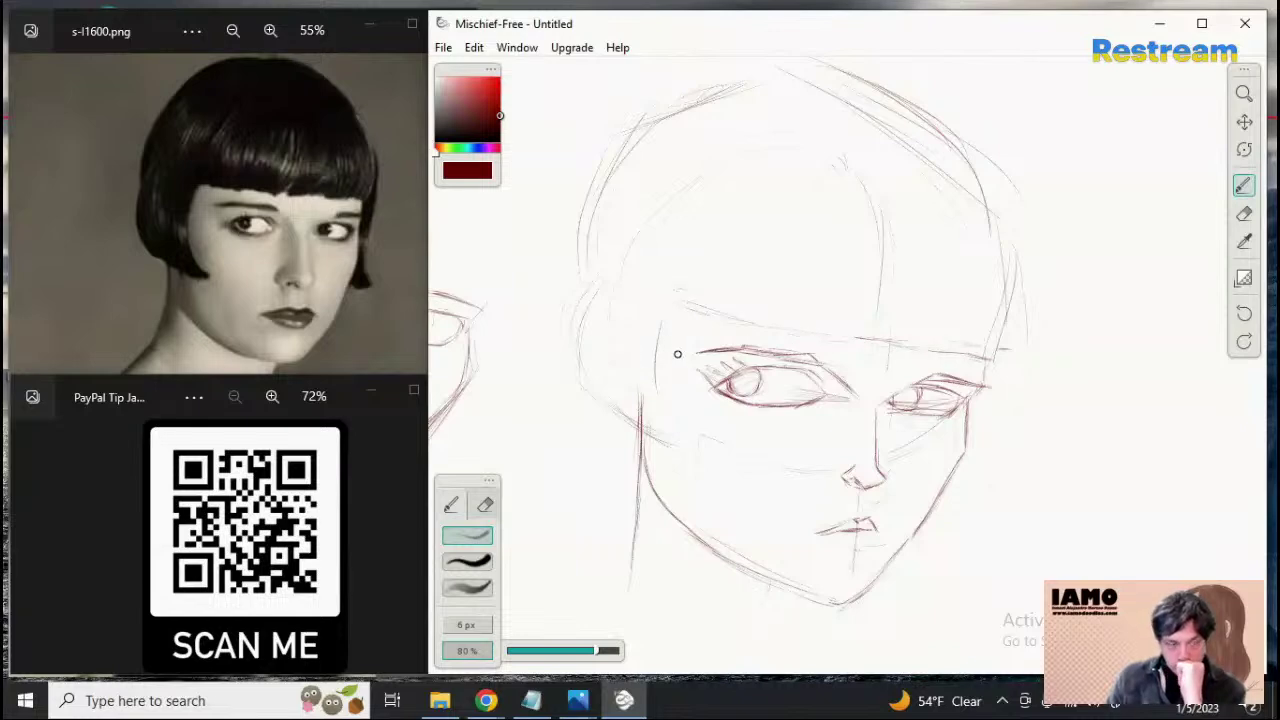
drag(658, 384, 687, 432)
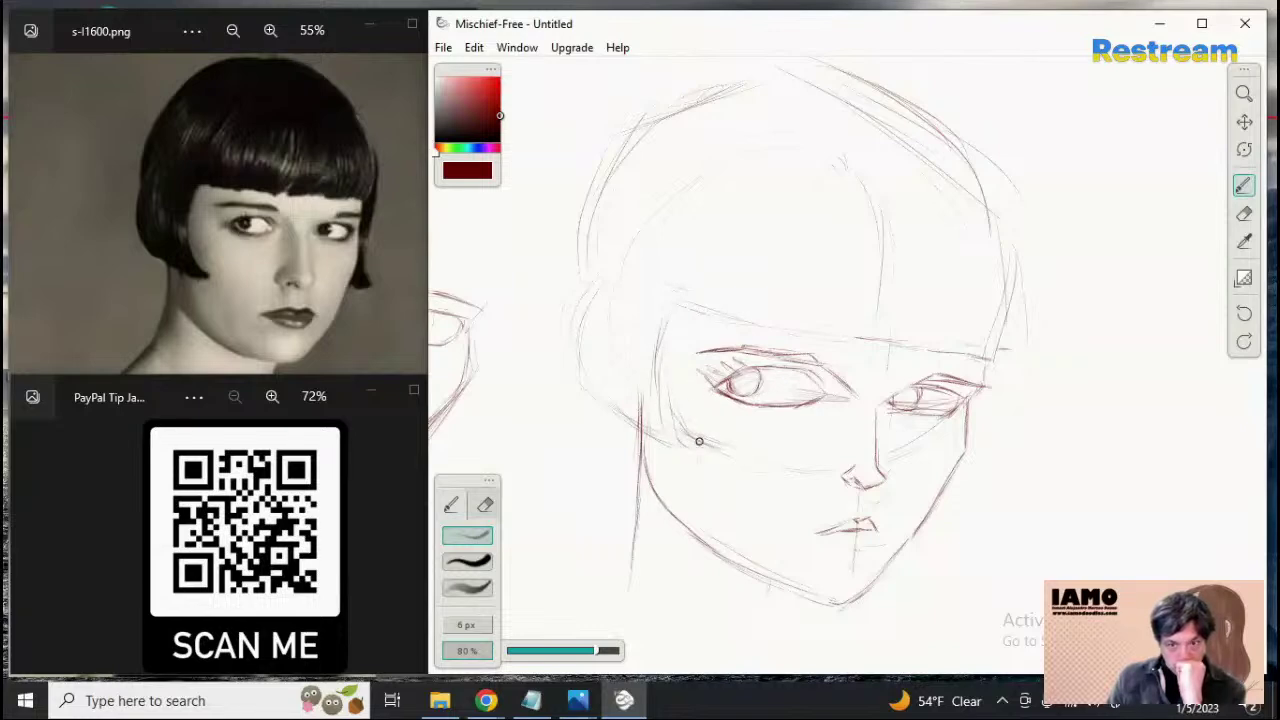
key(e)
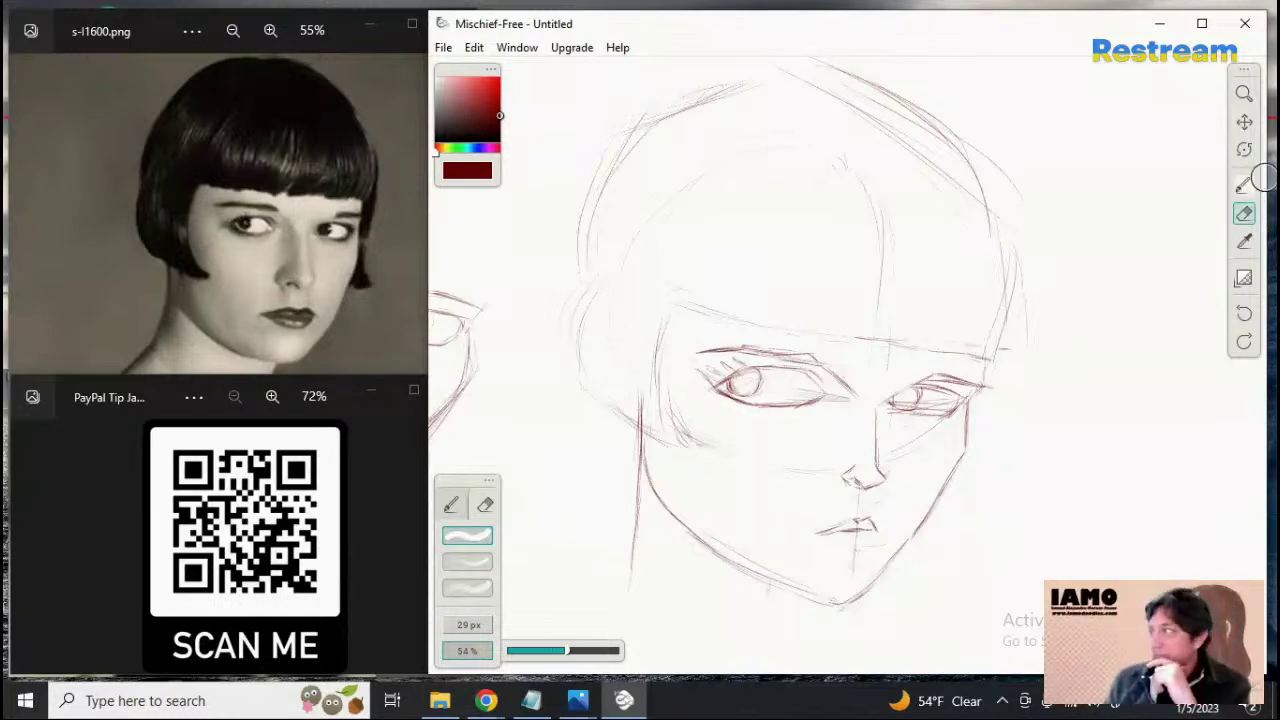
click(1244, 121)
click(1245, 94)
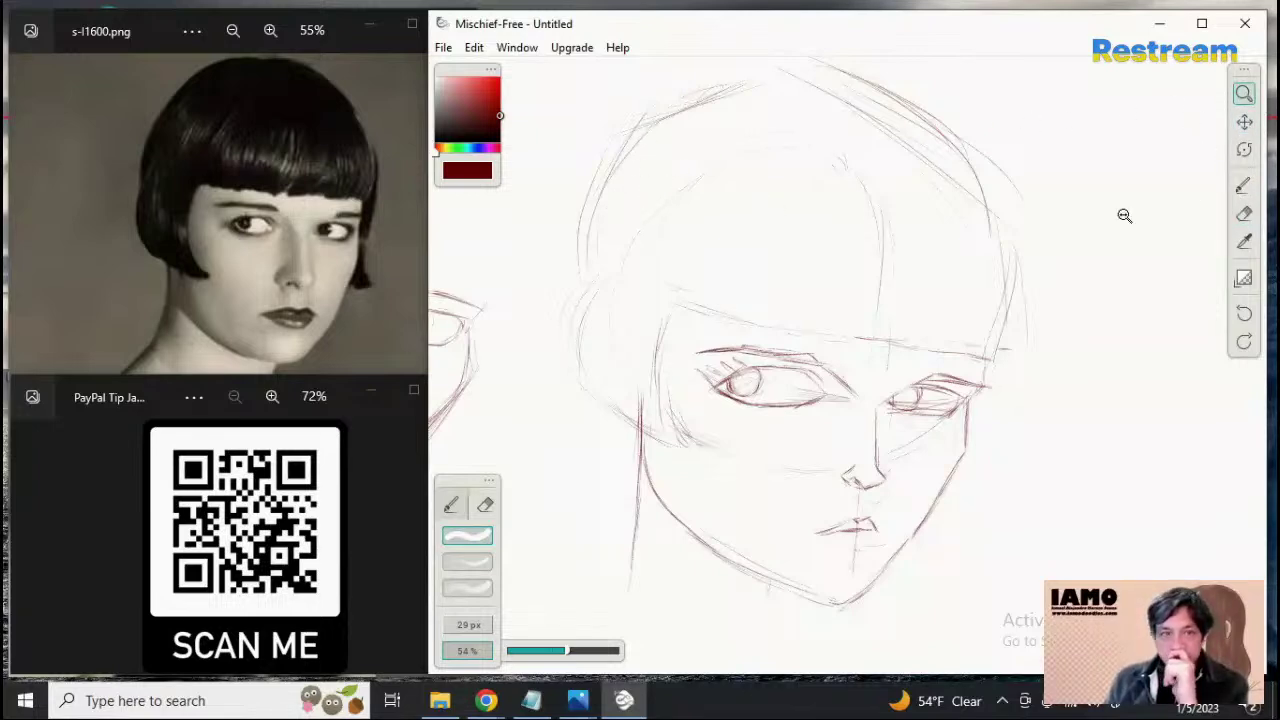
Reinforce the near side of the hair outline with darker strokes, raising it toward the top of the crown
click(1244, 186)
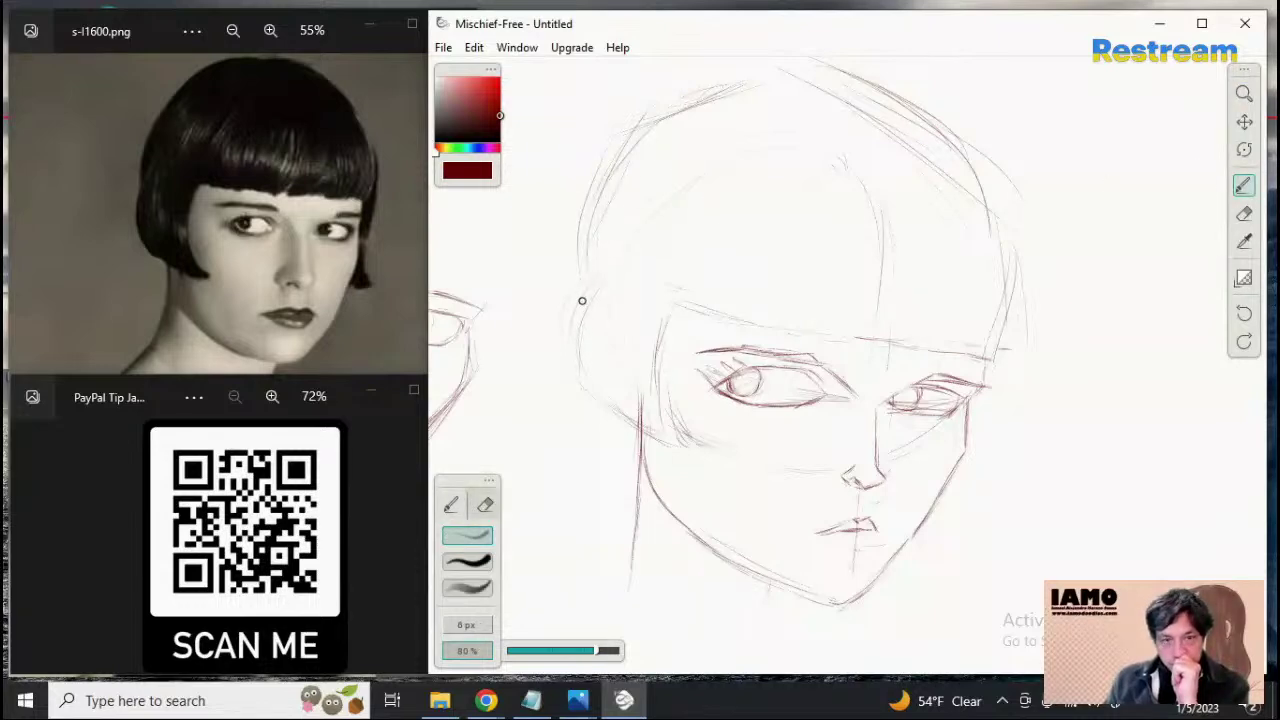
mouse_move(588, 226)
mouse_down()
mouse_move(608, 154)
mouse_move(656, 98)
mouse_move(636, 124)
mouse_up()
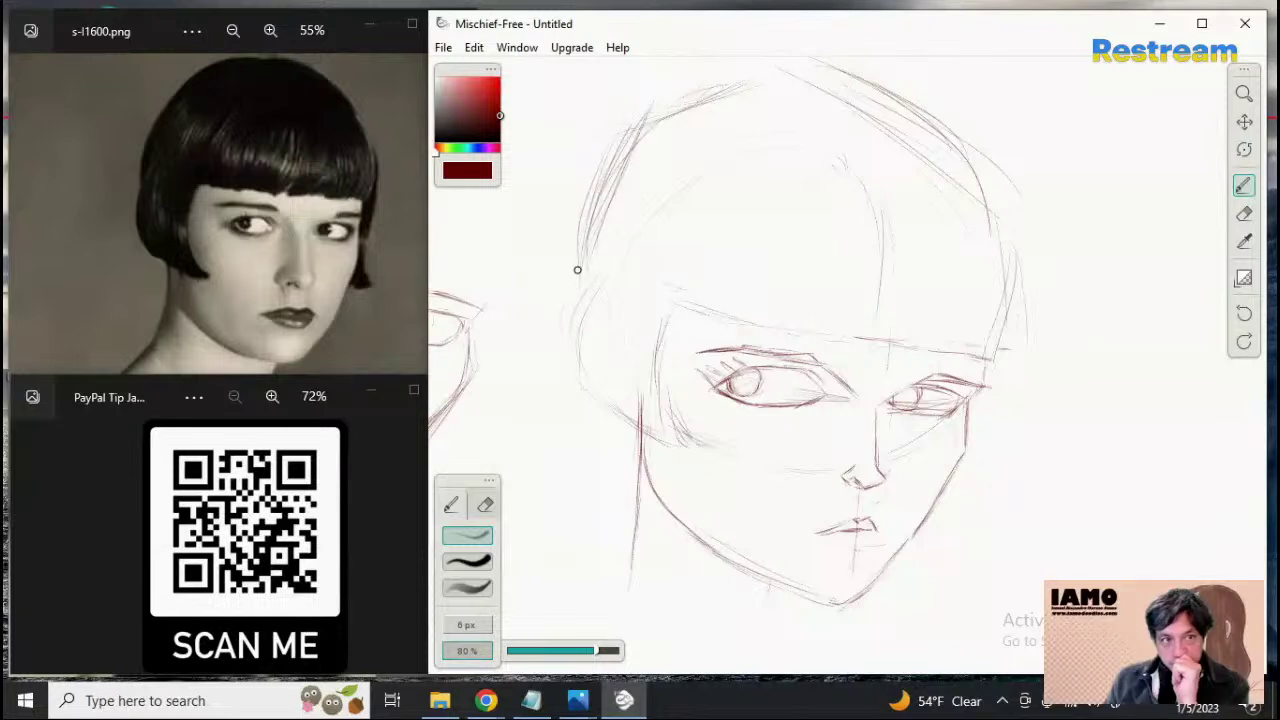
mouse_move(577, 269)
mouse_down()
mouse_move(640, 123)
mouse_move(586, 251)
mouse_move(659, 100)
mouse_move(641, 126)
mouse_move(689, 104)
mouse_move(680, 118)
mouse_move(648, 125)
mouse_move(735, 78)
mouse_move(637, 117)
mouse_move(751, 77)
mouse_up()
mouse_move(654, 98)
mouse_down()
mouse_move(706, 79)
mouse_move(641, 114)
mouse_move(776, 58)
mouse_up()
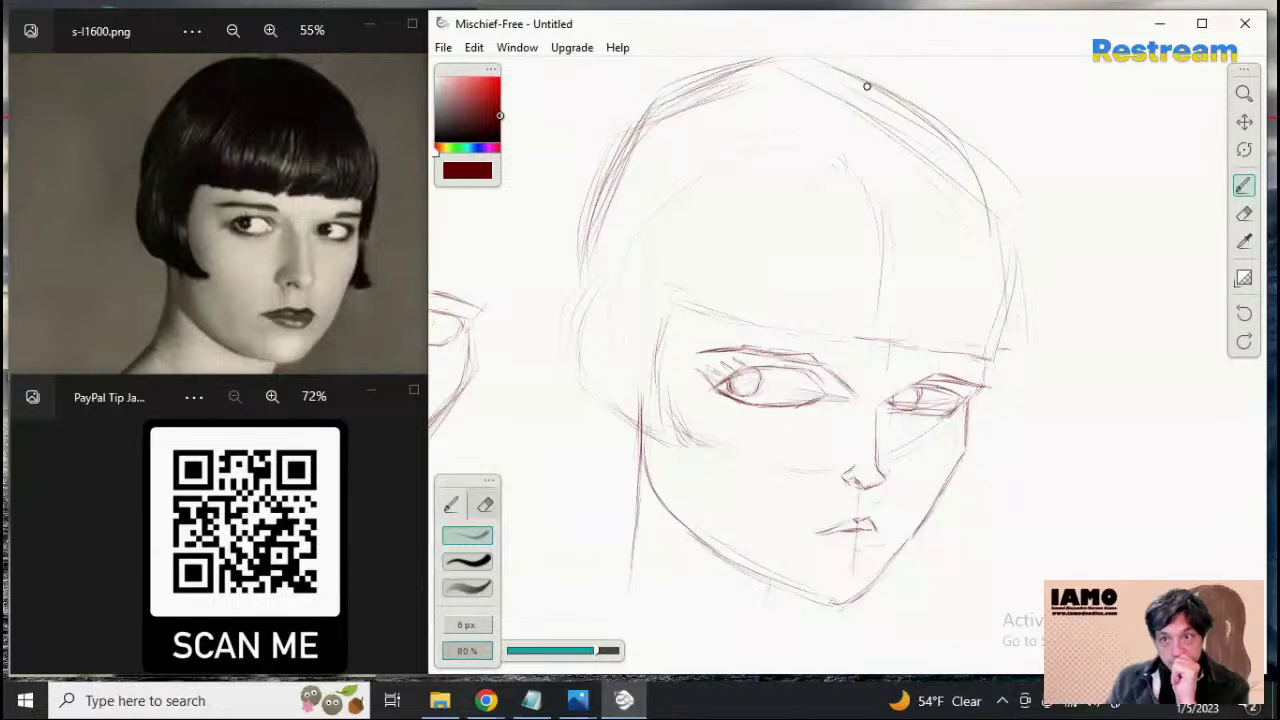
Build up a fuller far-side hair contour from the crown to the temple with repeated strokes, fading its outermost bulge with the eraser
mouse_move(893, 105)
mouse_down()
mouse_move(951, 133)
mouse_move(1001, 187)
mouse_up()
drag(975, 141, 1025, 265)
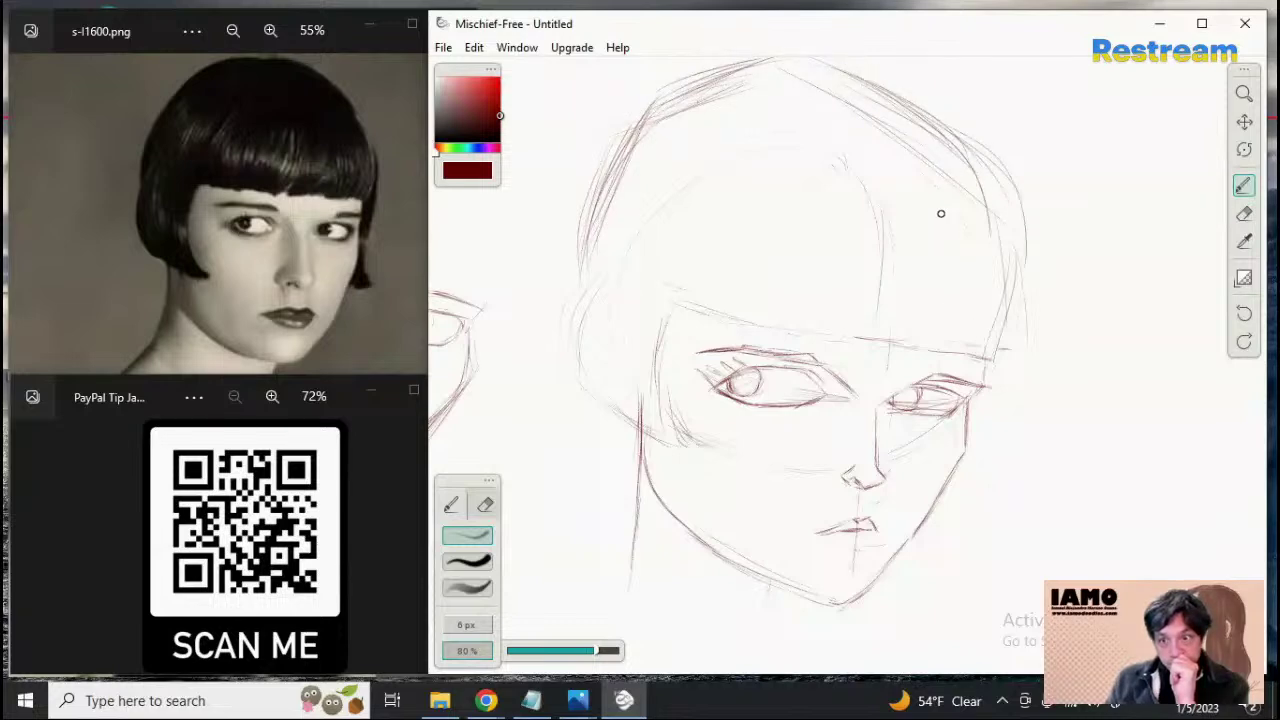
mouse_move(992, 168)
mouse_down()
mouse_move(1018, 226)
mouse_move(1014, 276)
mouse_up()
mouse_move(1018, 212)
mouse_down()
mouse_move(1008, 306)
mouse_move(982, 366)
mouse_up()
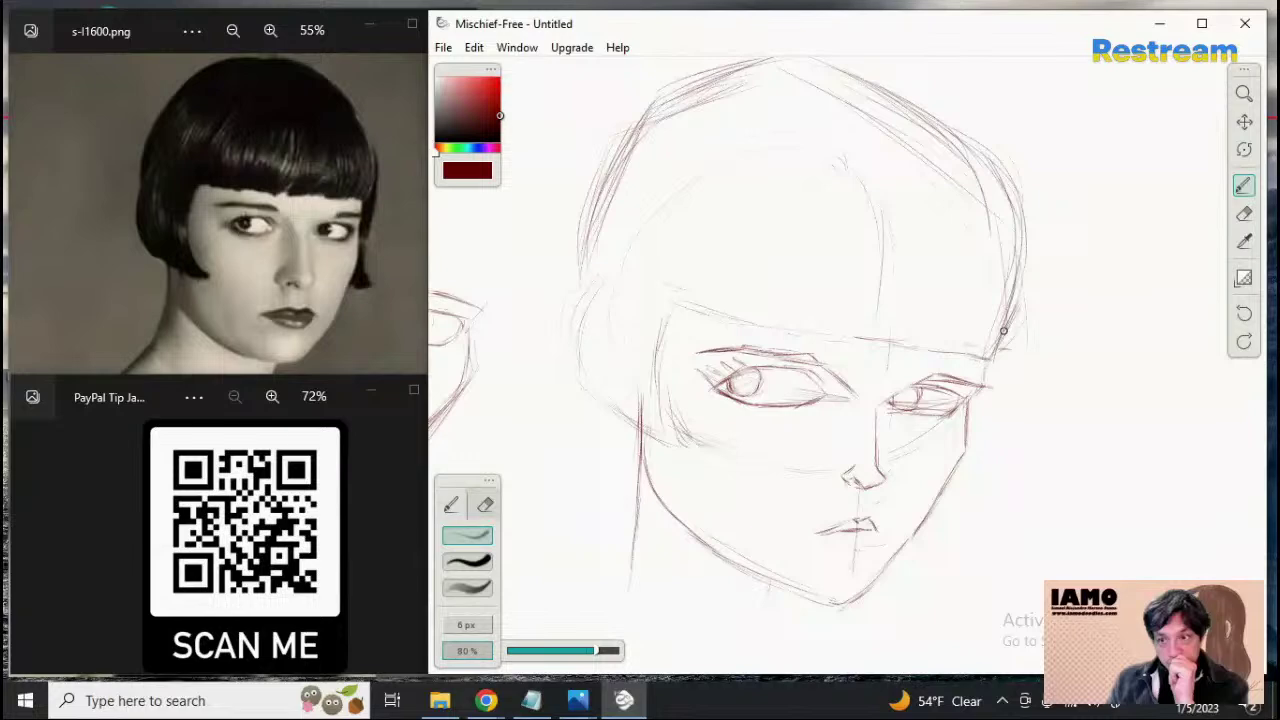
drag(996, 214, 1014, 294)
drag(998, 190, 1009, 227)
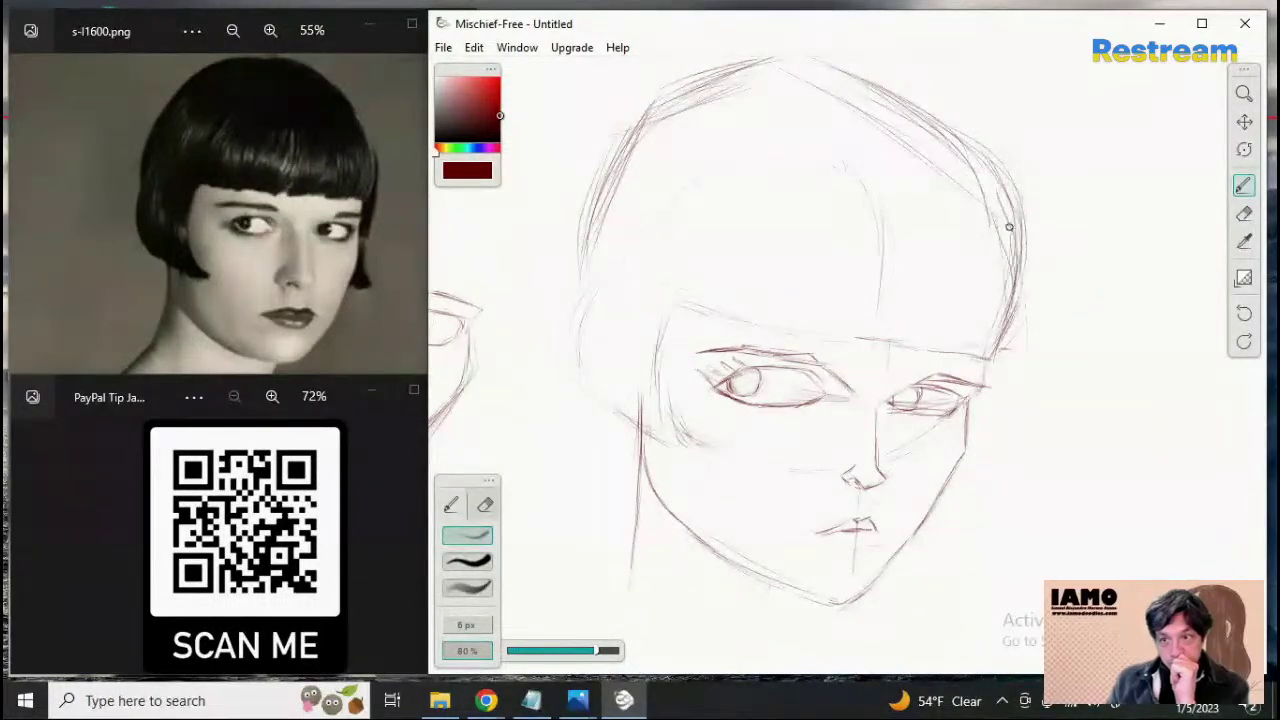
drag(974, 160, 1002, 272)
mouse_move(940, 131)
mouse_down()
mouse_move(996, 201)
mouse_move(1003, 274)
mouse_up()
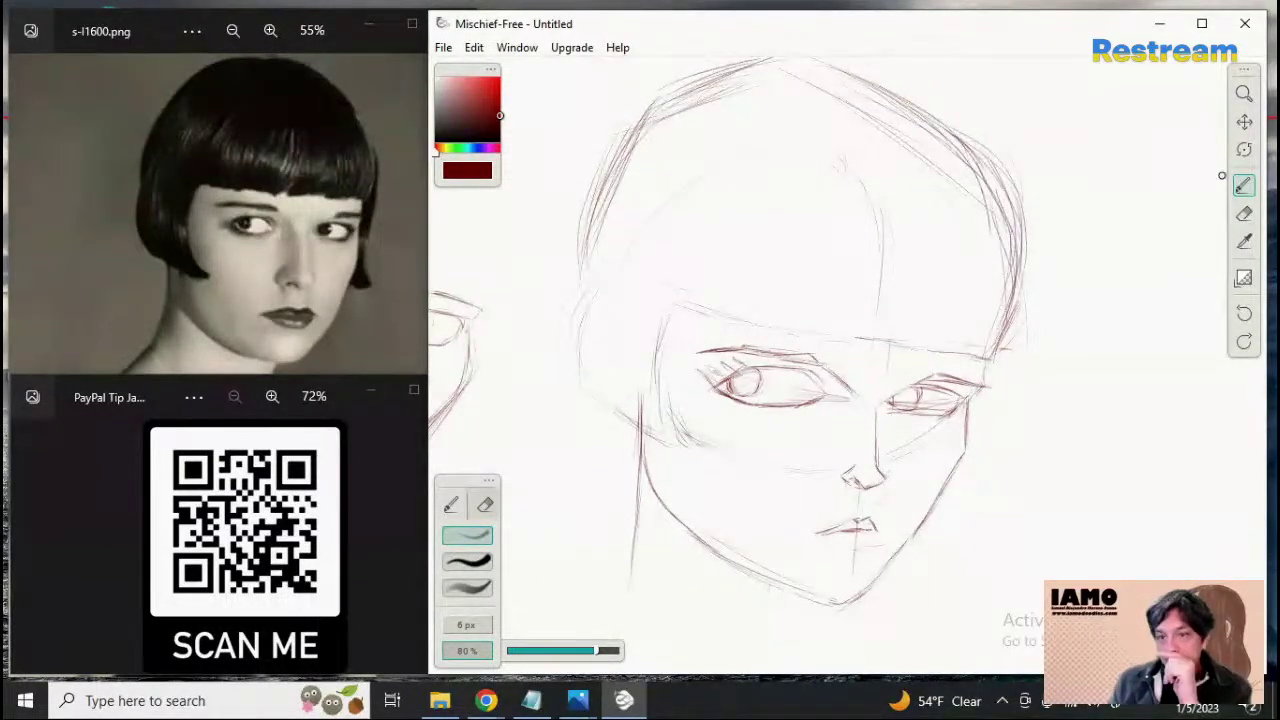
click(1244, 213)
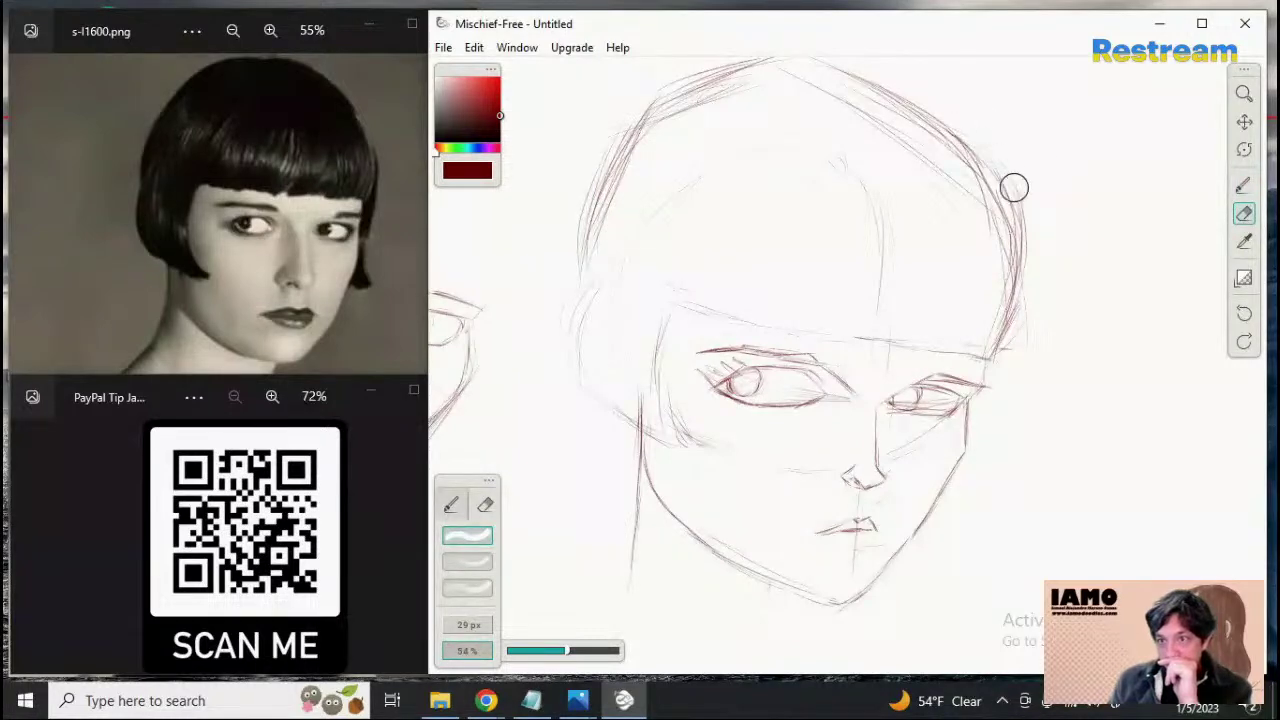
mouse_move(1014, 187)
mouse_down()
mouse_move(1003, 191)
mouse_move(1013, 225)
mouse_up()
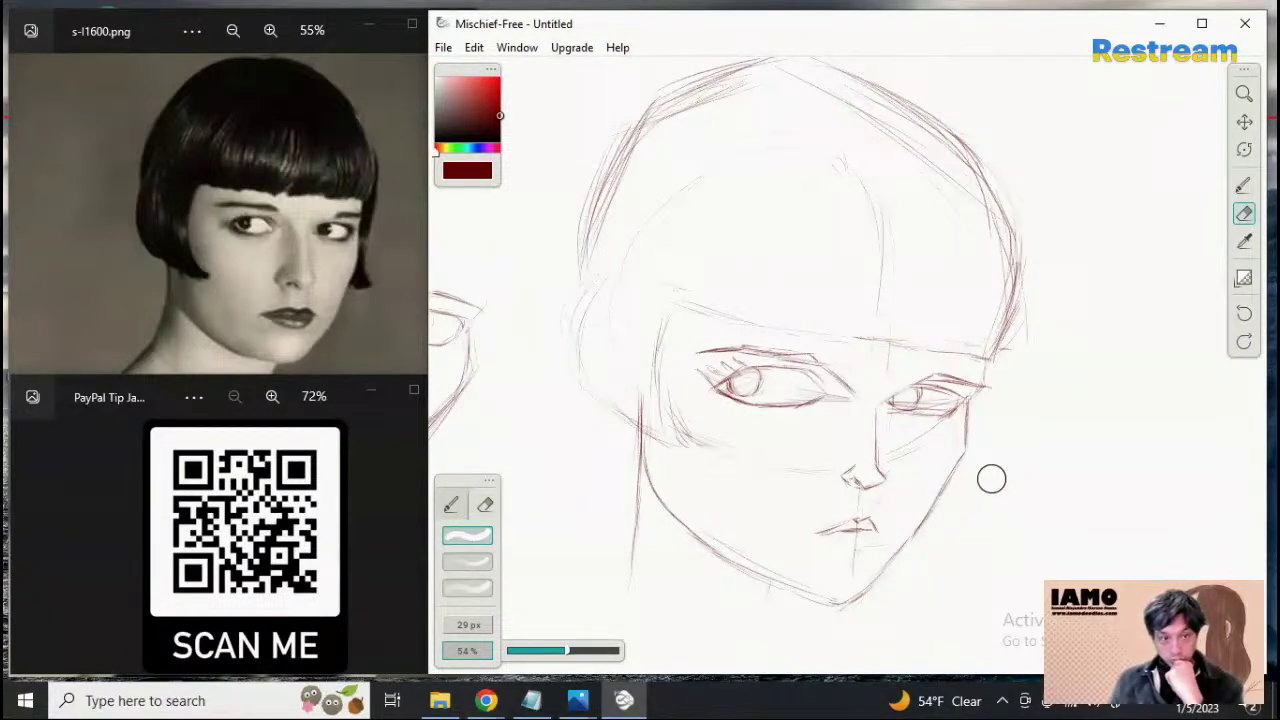
Reinforce the mouth's parting line and add the lower lip's edge, trimming the near mouth corner with the eraser
click(1244, 188)
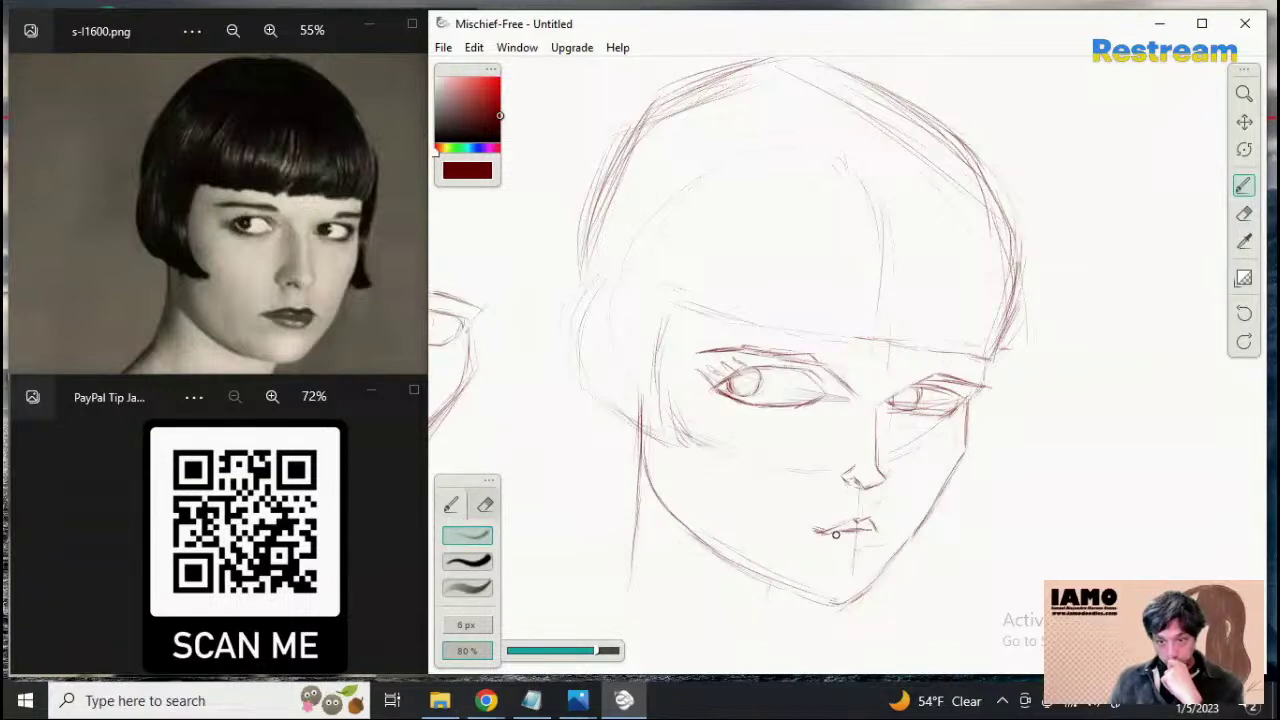
mouse_move(812, 530)
mouse_down()
mouse_move(885, 533)
mouse_move(824, 539)
mouse_move(856, 549)
mouse_up()
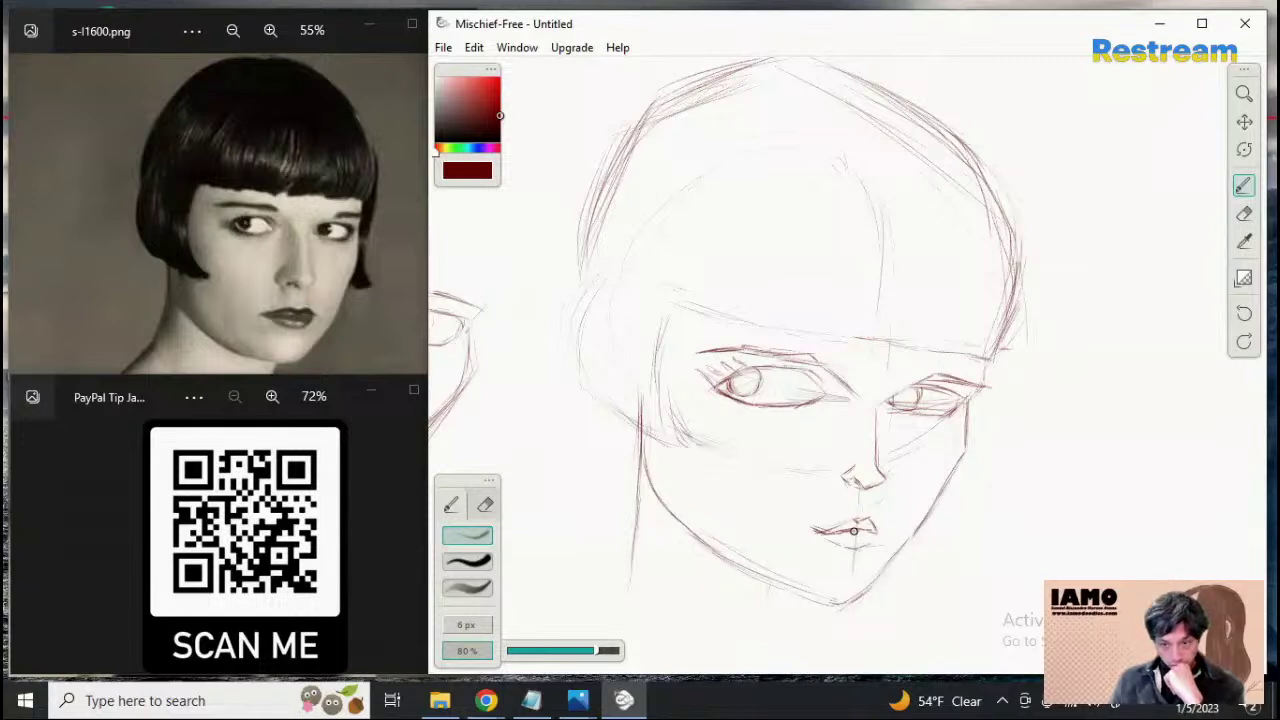
drag(853, 531, 876, 533)
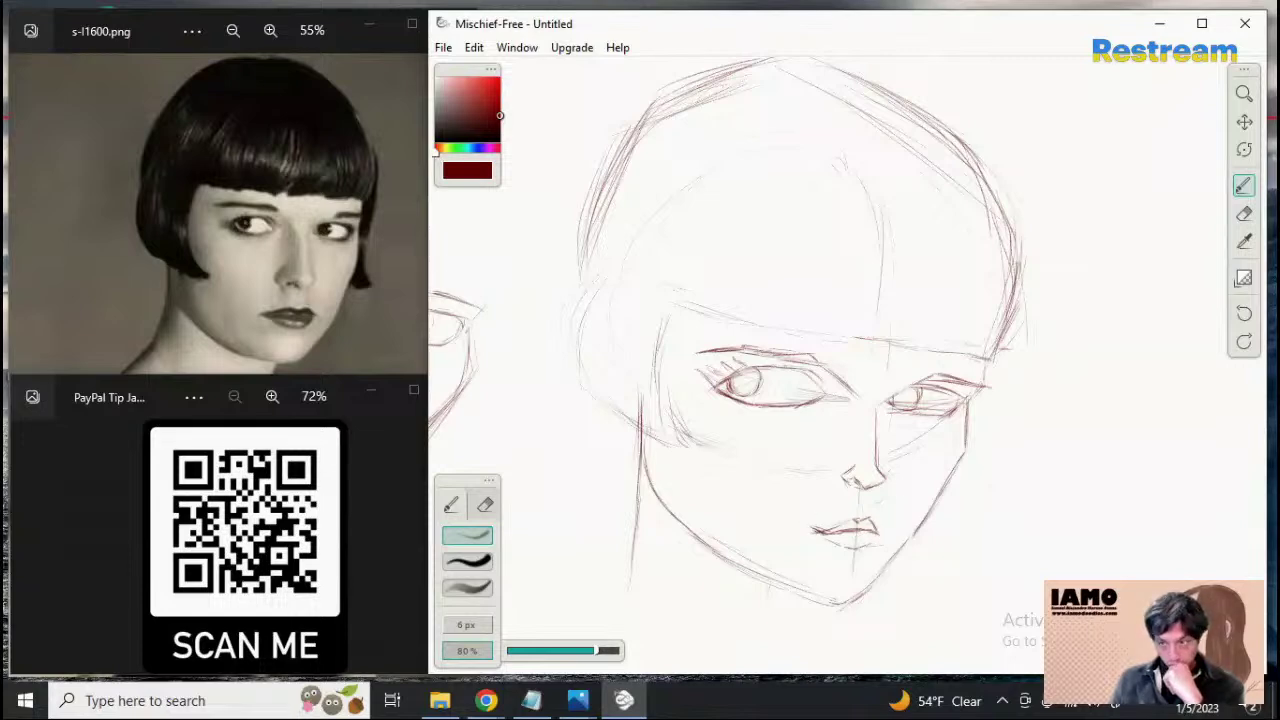
click(1244, 213)
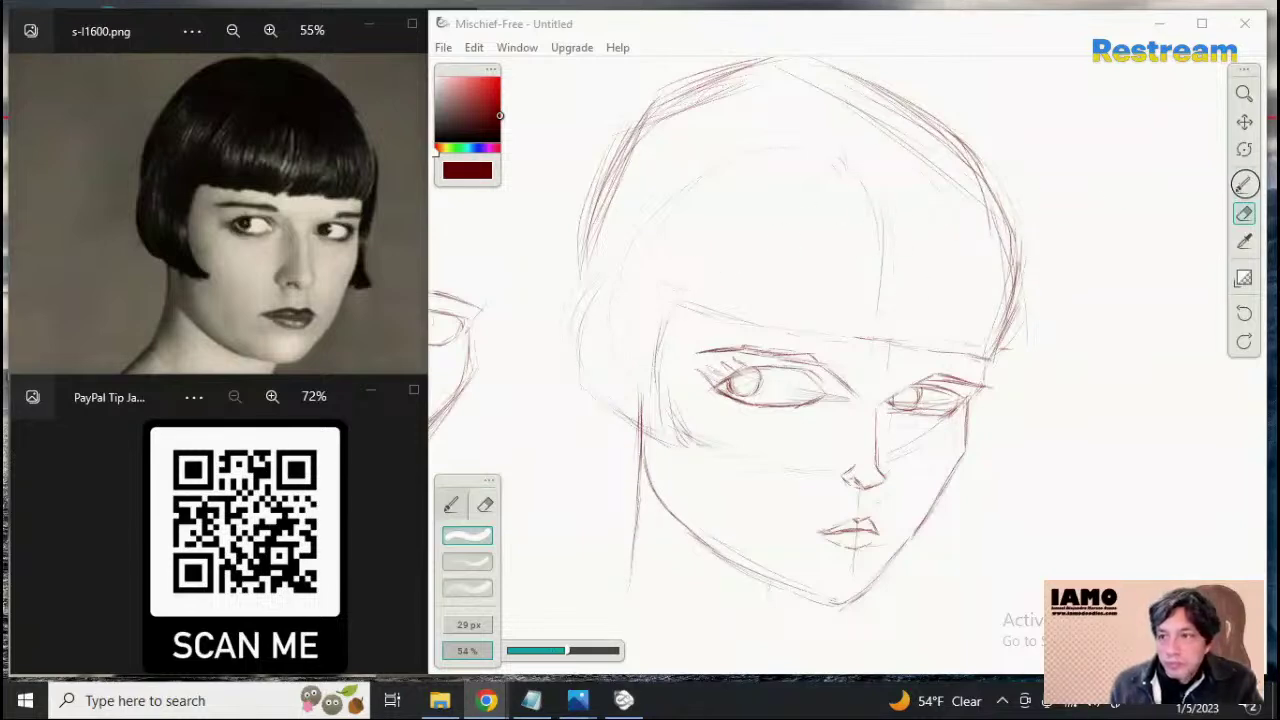
Darken the outer contour of the near side lock, rounding it out beside the face and down toward the jaw
click(1243, 188)
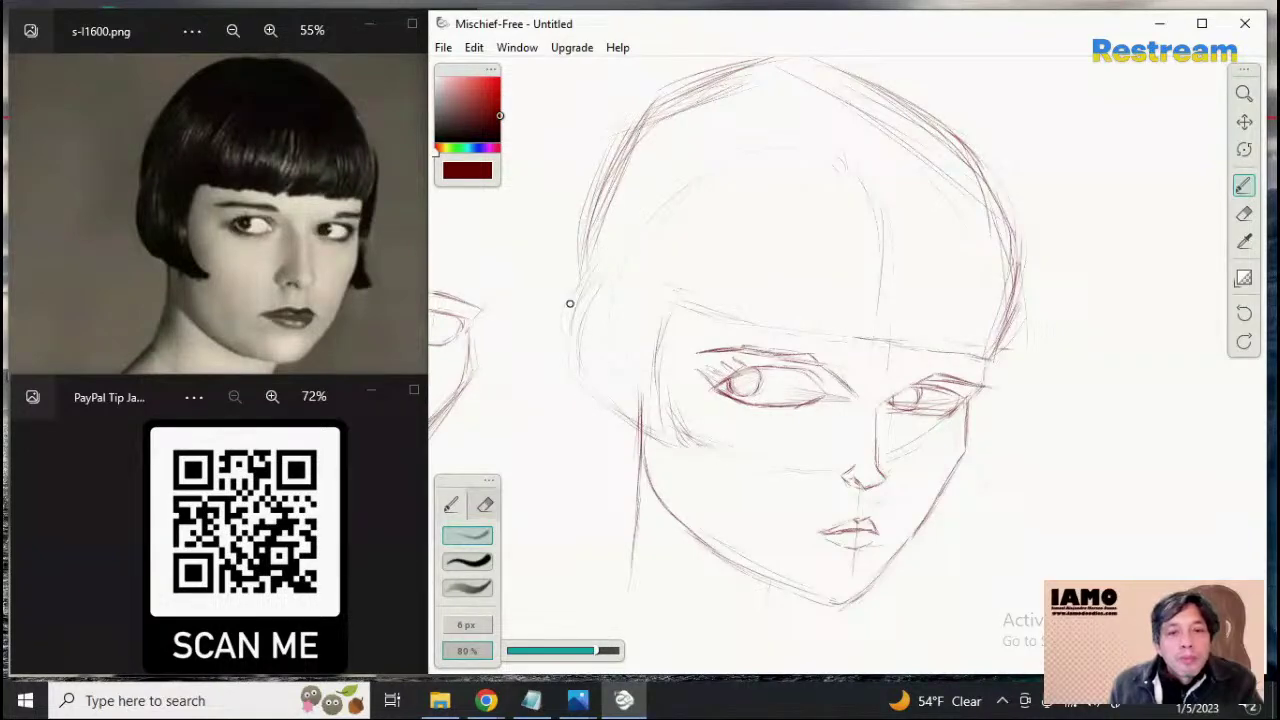
drag(579, 300, 574, 362)
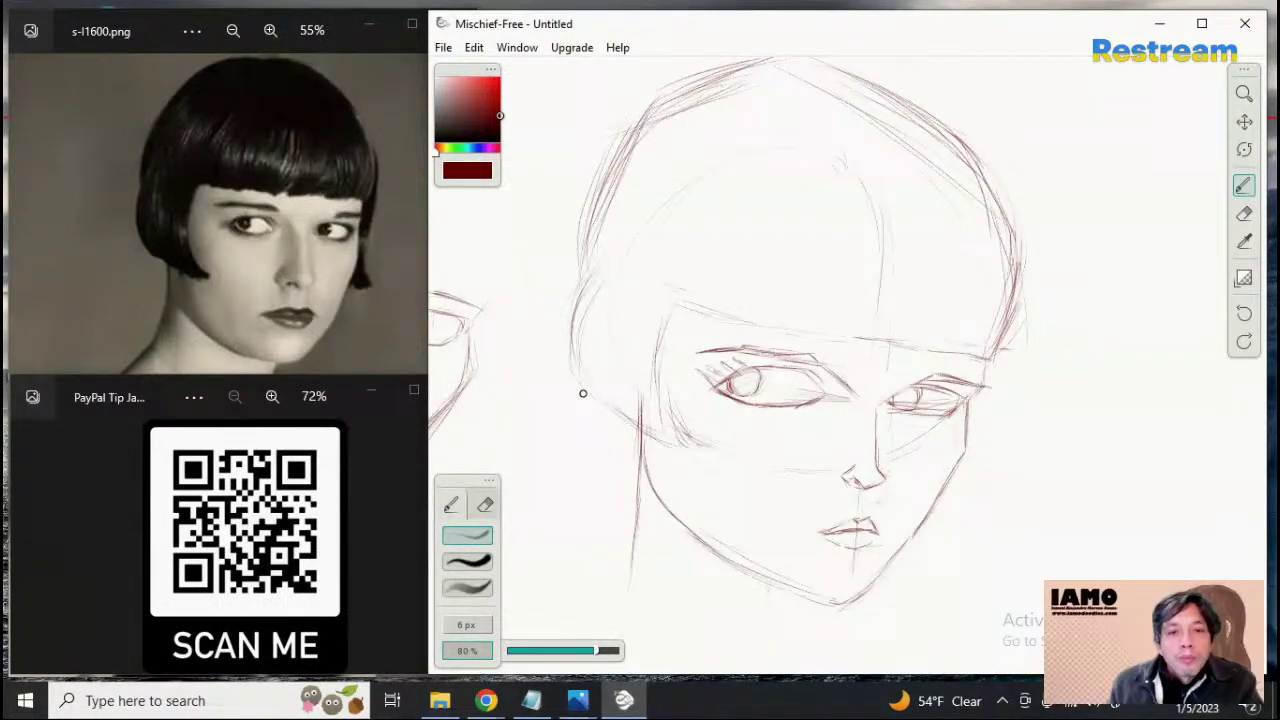
drag(578, 290, 566, 386)
drag(570, 335, 649, 417)
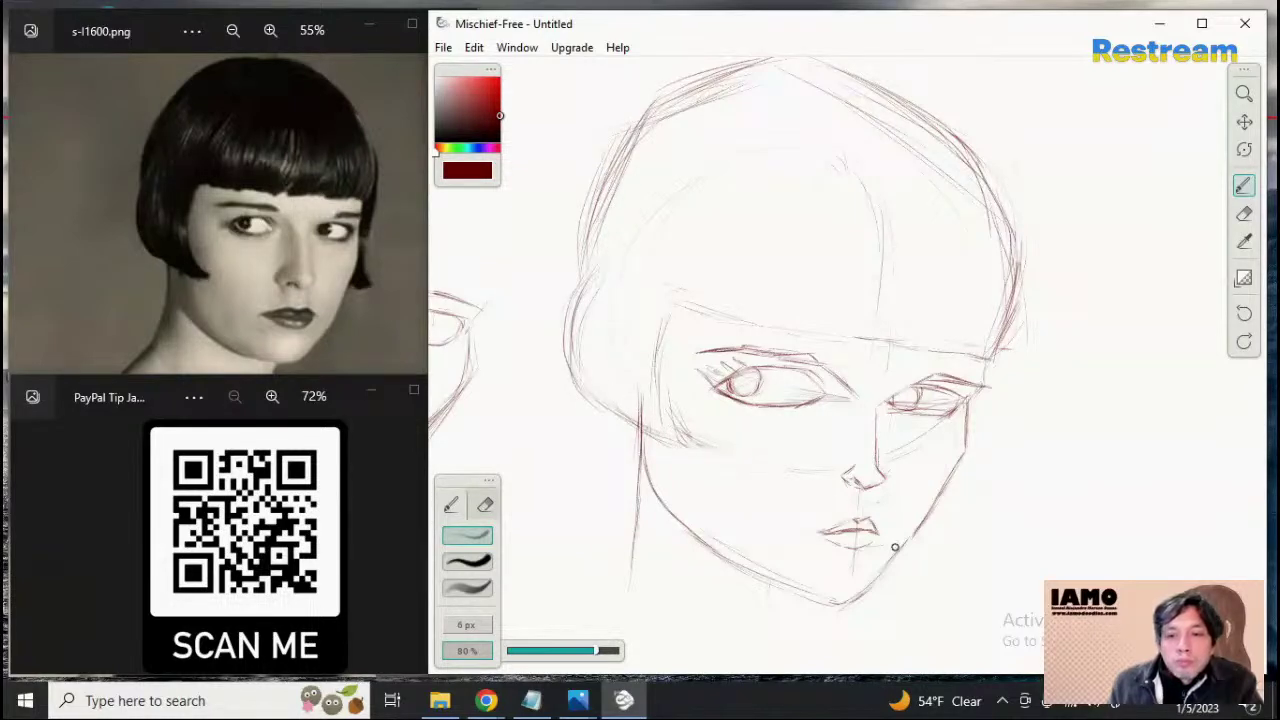
Fade the near eye's iris and lower lid with the eraser and lightly resketch the lower lid
click(1244, 213)
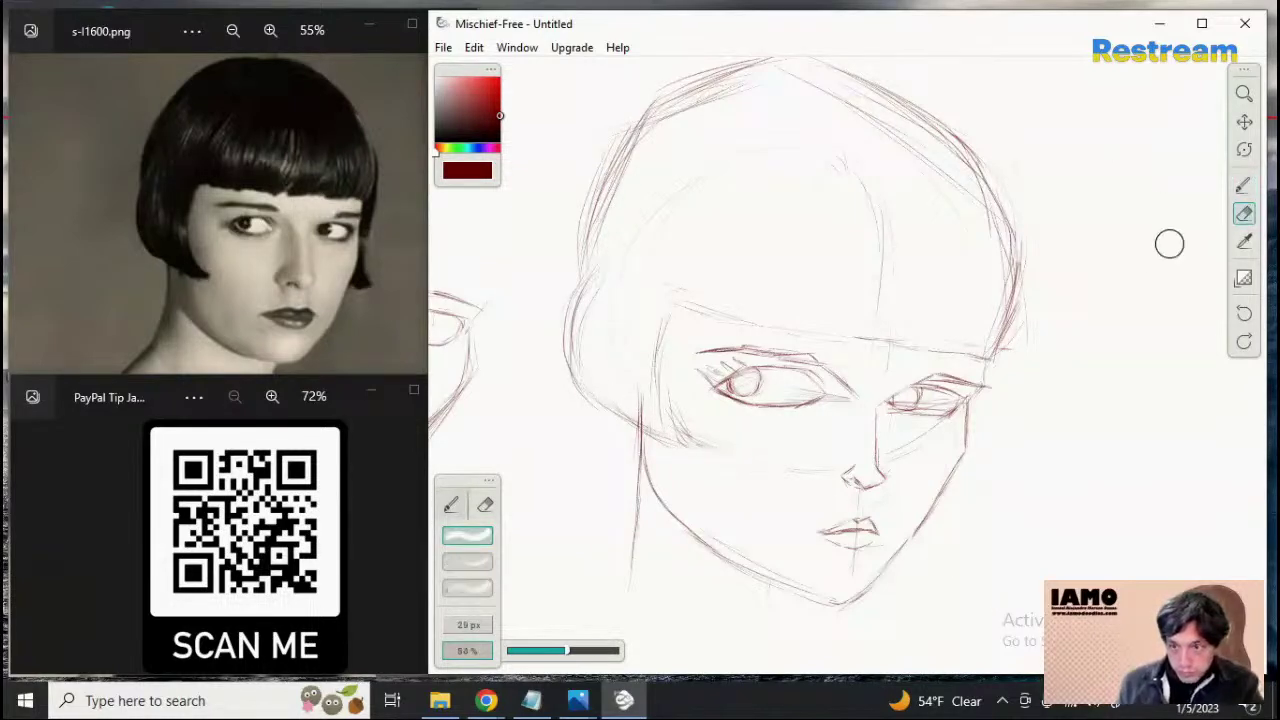
mouse_move(737, 377)
mouse_down()
mouse_move(788, 365)
mouse_move(726, 394)
mouse_move(744, 403)
mouse_move(728, 399)
mouse_move(795, 414)
mouse_move(769, 406)
mouse_move(819, 406)
mouse_move(764, 410)
mouse_move(811, 406)
mouse_up()
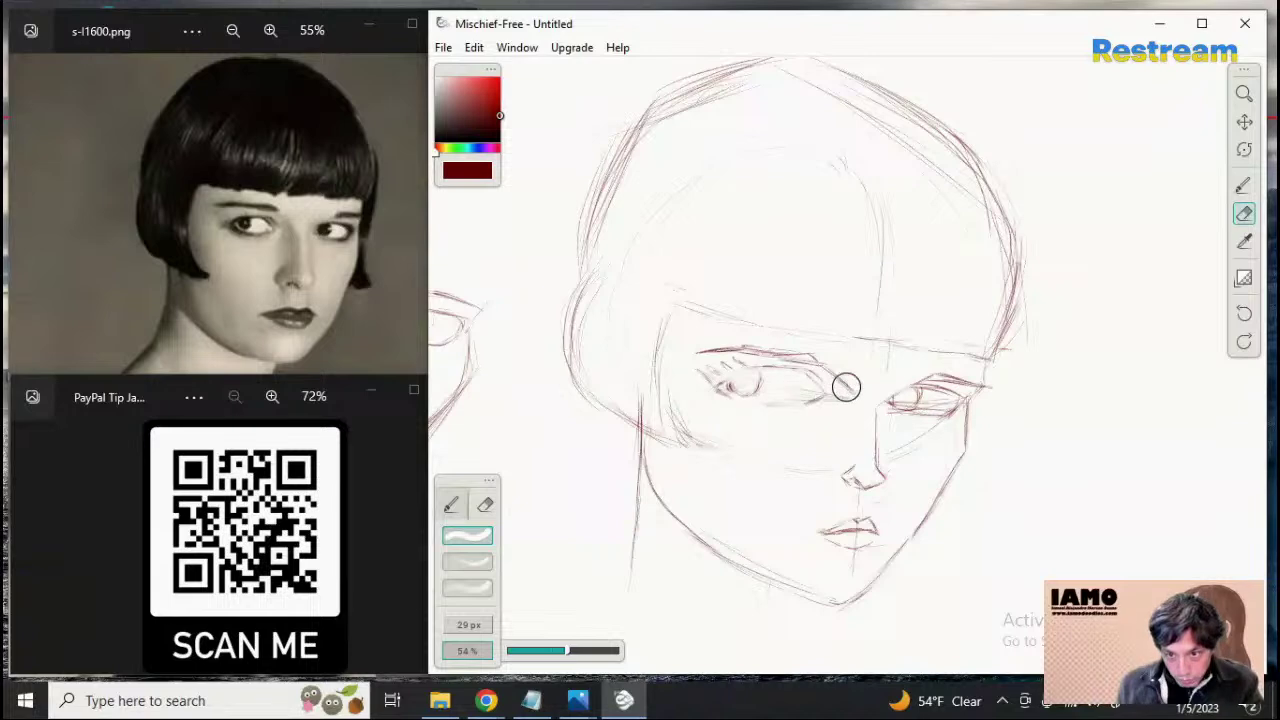
click(1243, 186)
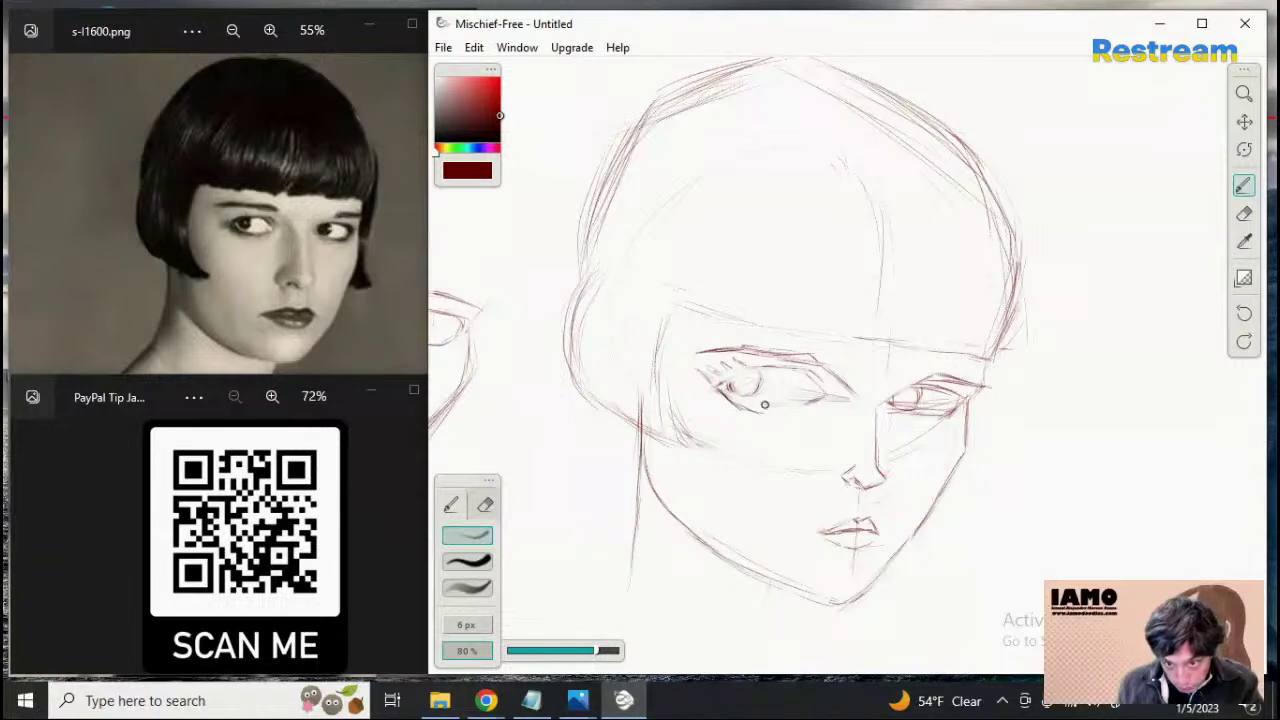
click(1244, 213)
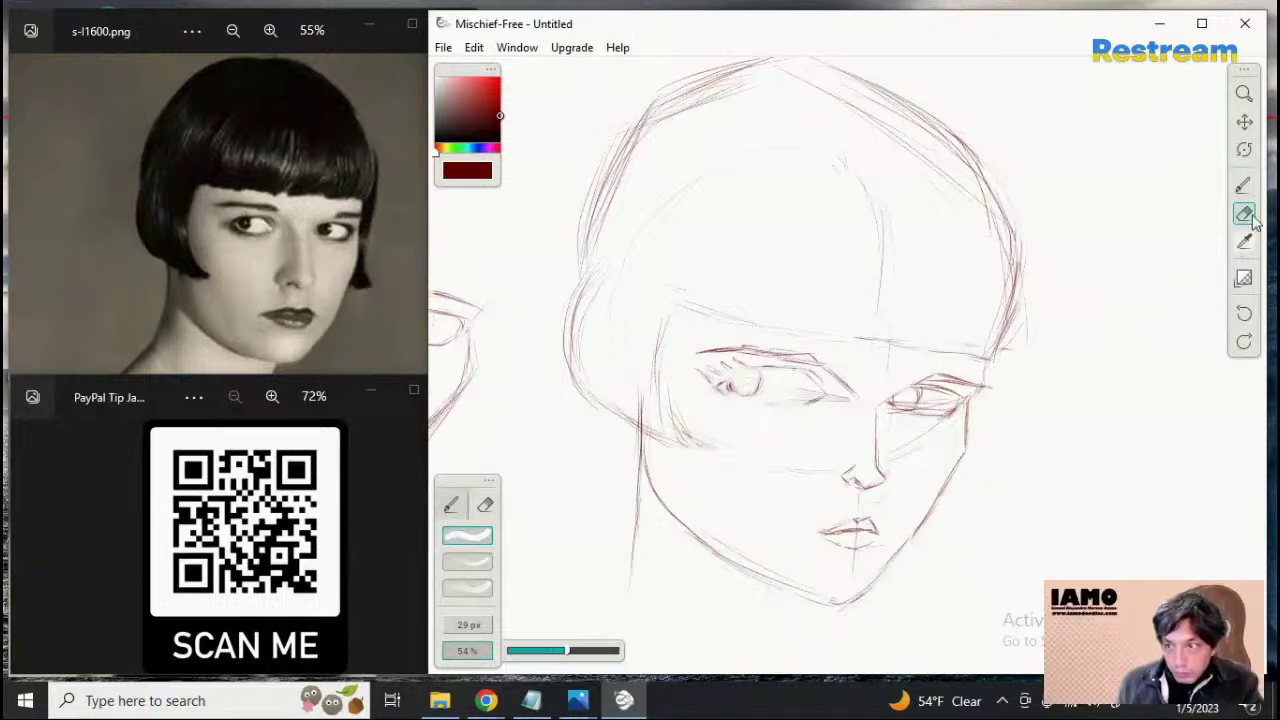
click(1243, 185)
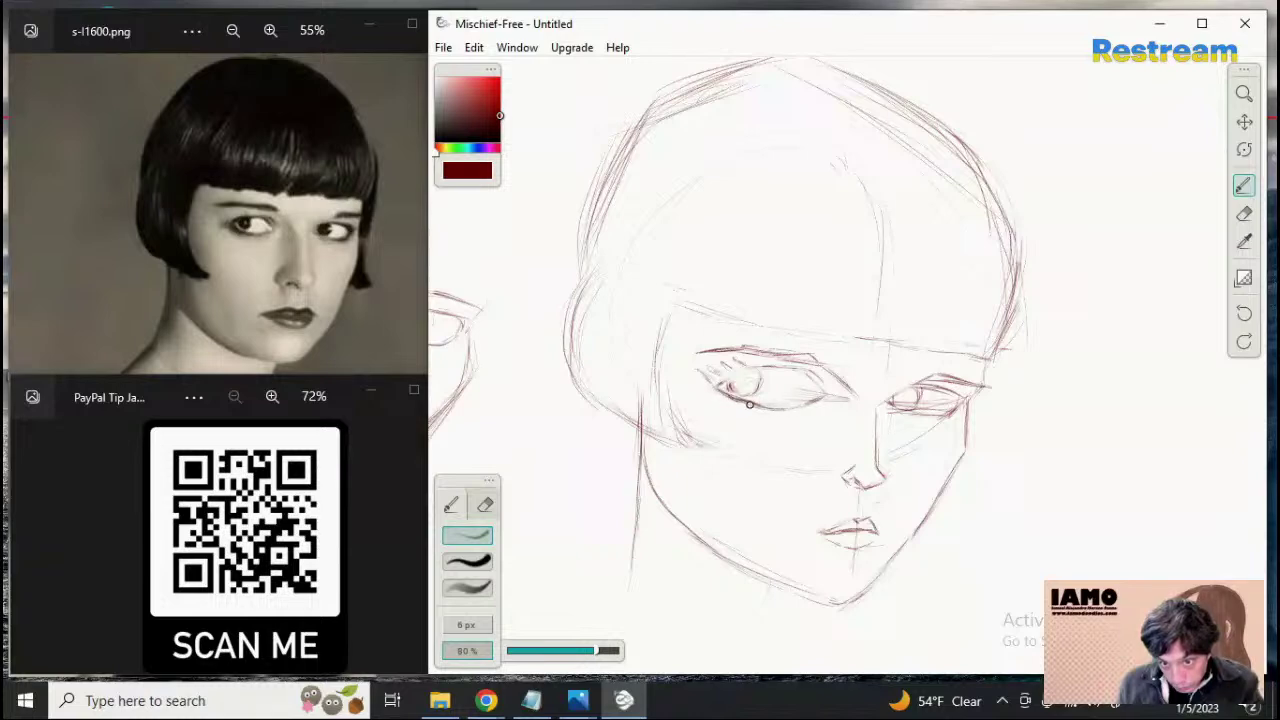
Soften the lower lid beneath the near iris and redefine its curve from the outer to the inner corner
click(1244, 213)
mouse_move(749, 400)
mouse_down()
mouse_move(726, 397)
mouse_move(751, 403)
mouse_up()
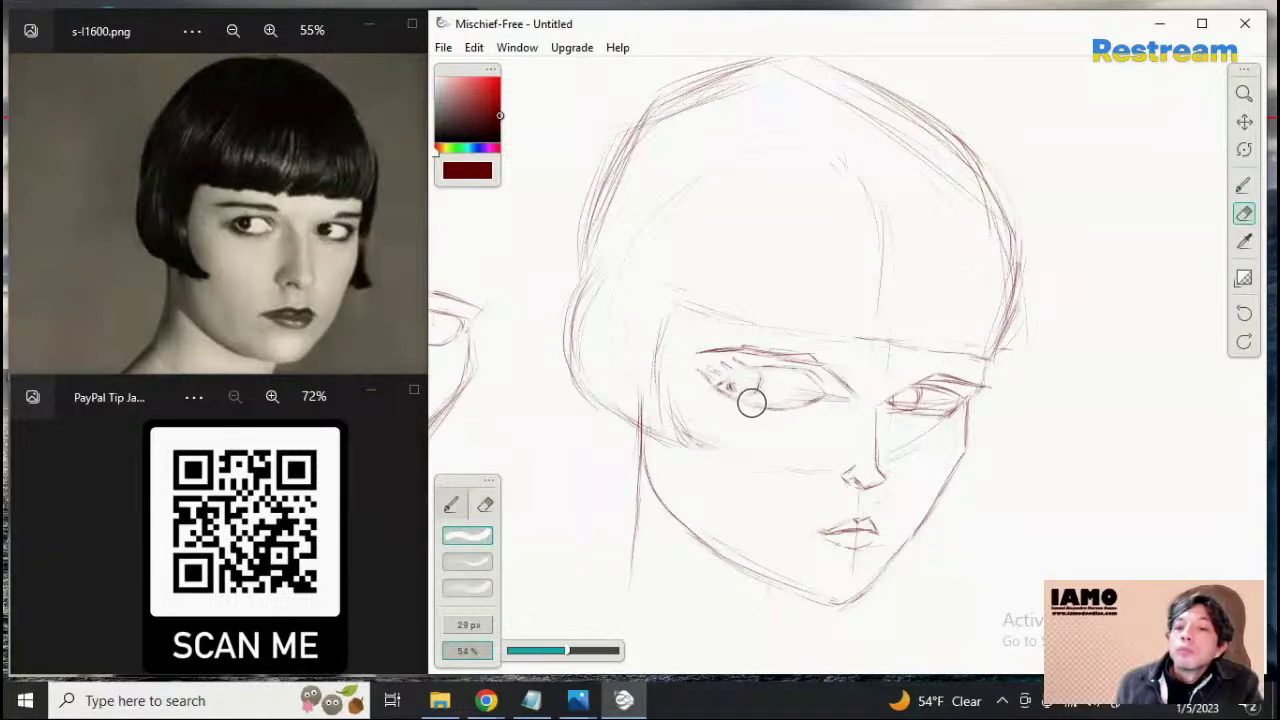
click(1243, 187)
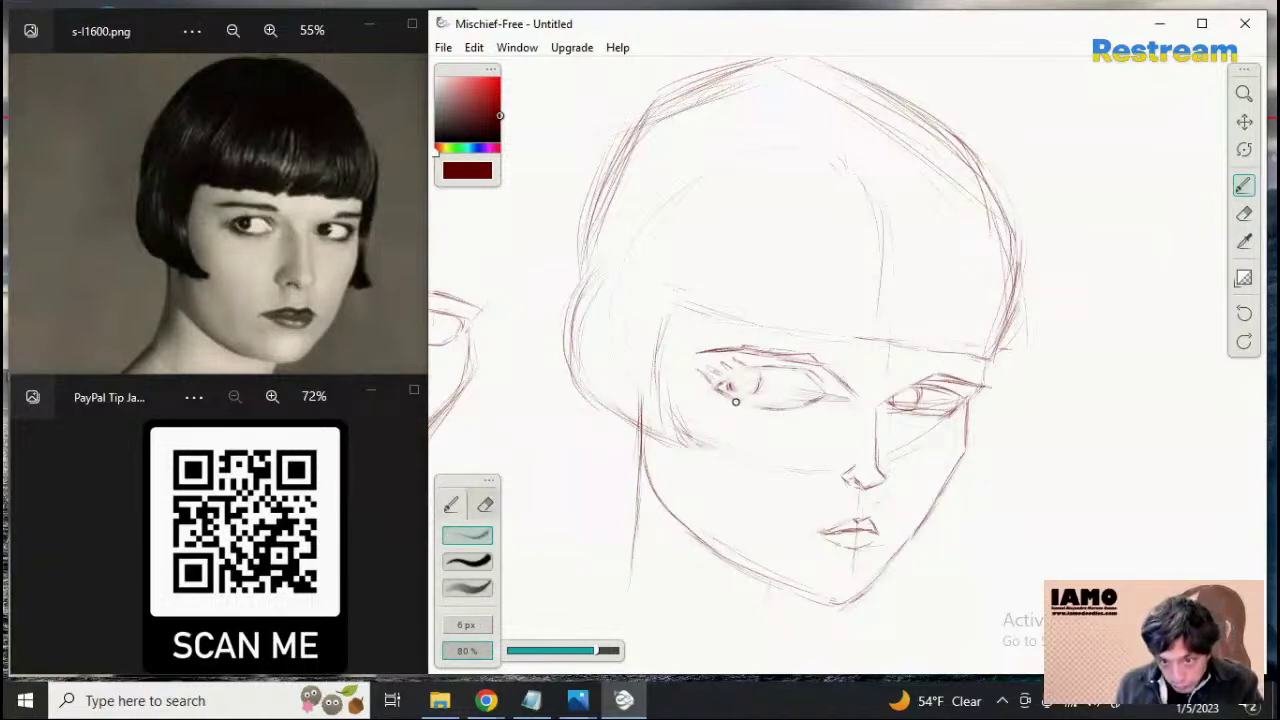
drag(714, 389, 728, 397)
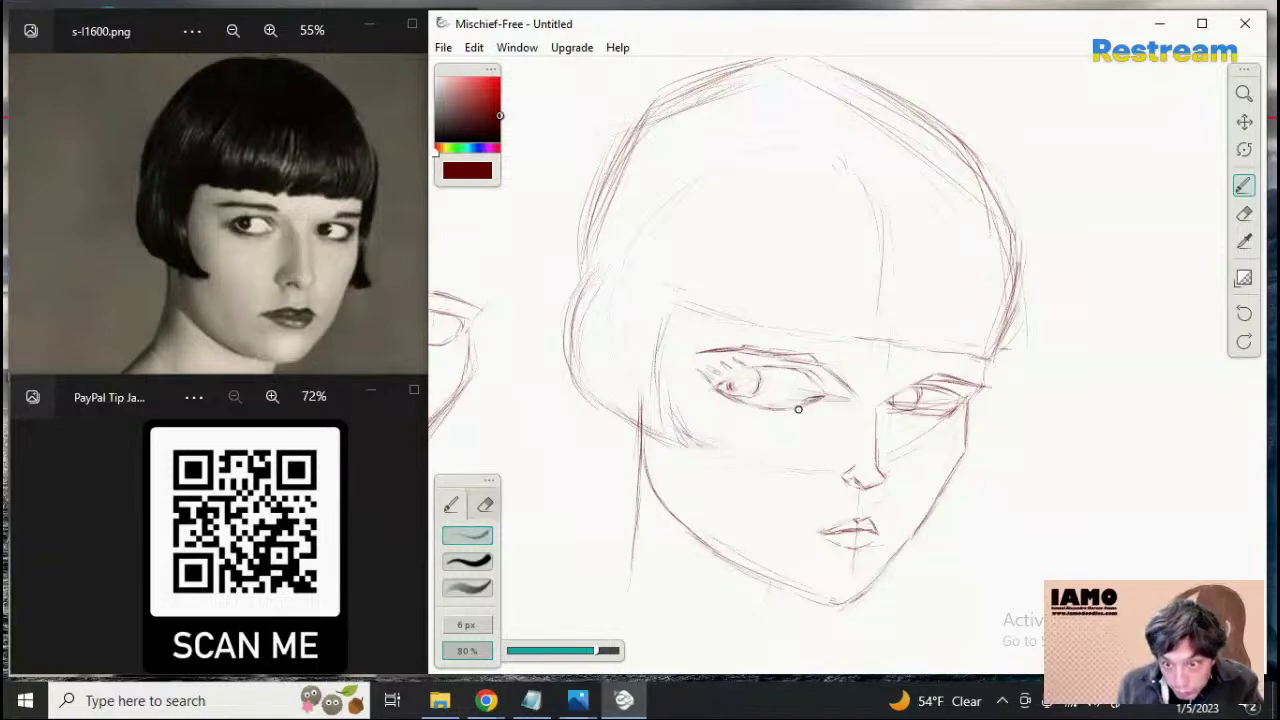
click(1244, 213)
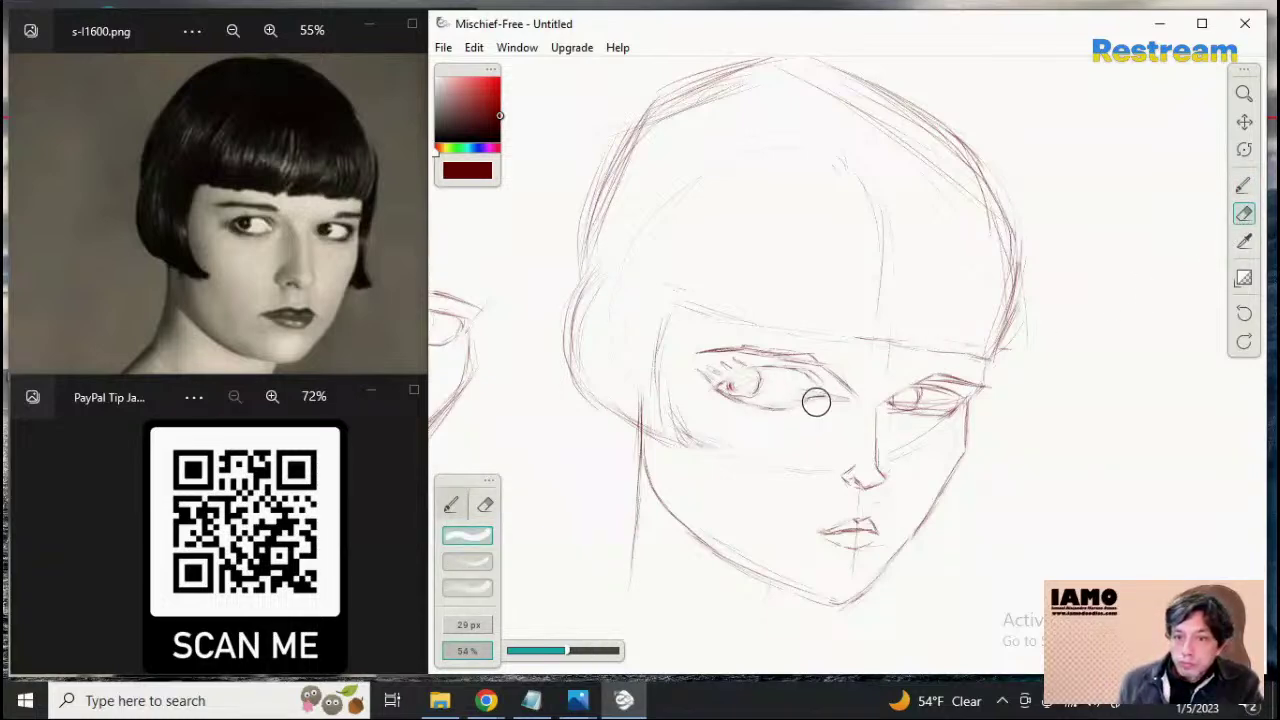
click(1244, 185)
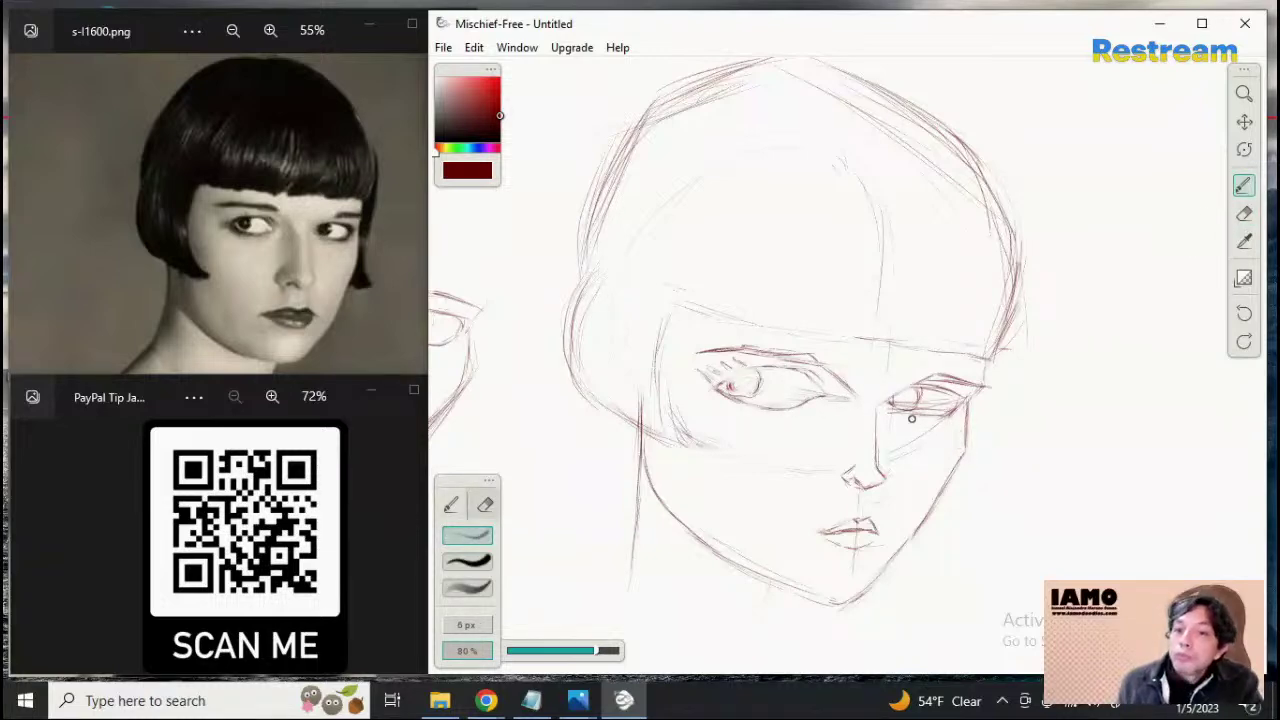
Fade the far eye's lower lid with the eraser and redraw it as a darker, fuller curve
click(1244, 213)
mouse_move(909, 409)
mouse_down()
mouse_move(891, 411)
mouse_move(905, 414)
mouse_up()
click(1243, 186)
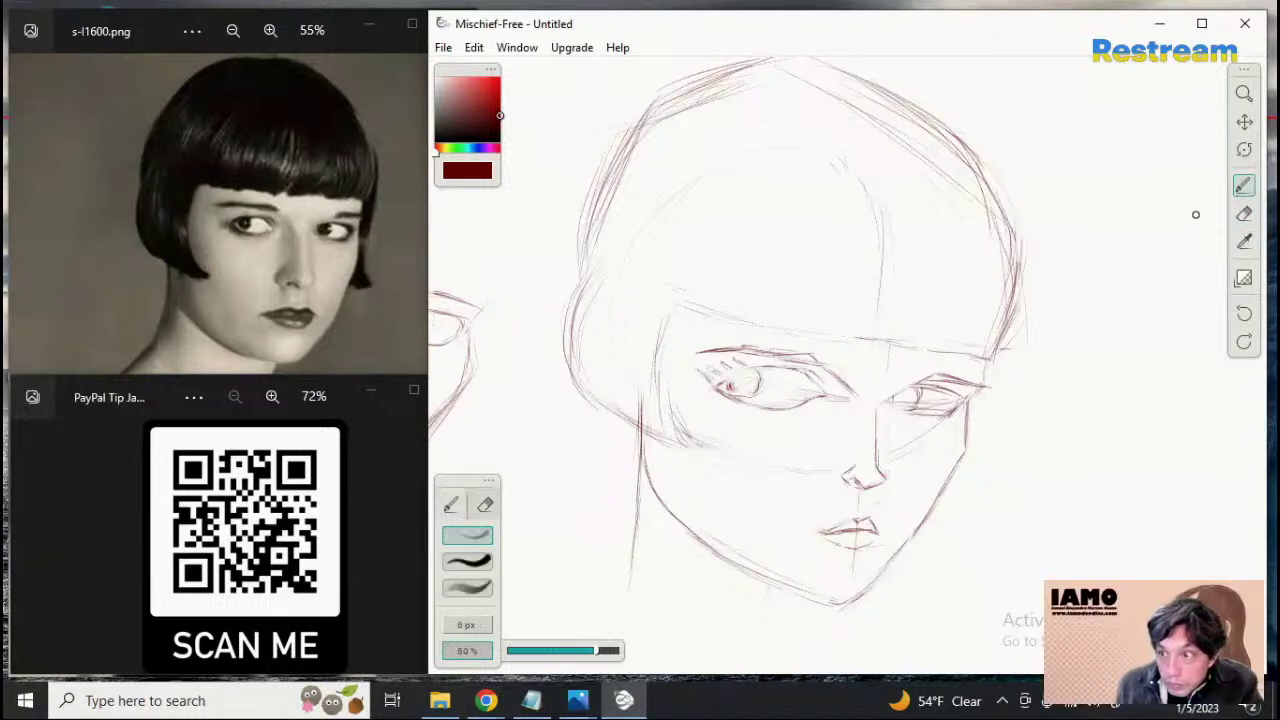
mouse_move(886, 403)
mouse_down()
mouse_move(917, 416)
mouse_move(926, 411)
mouse_move(908, 411)
mouse_move(961, 403)
mouse_up()
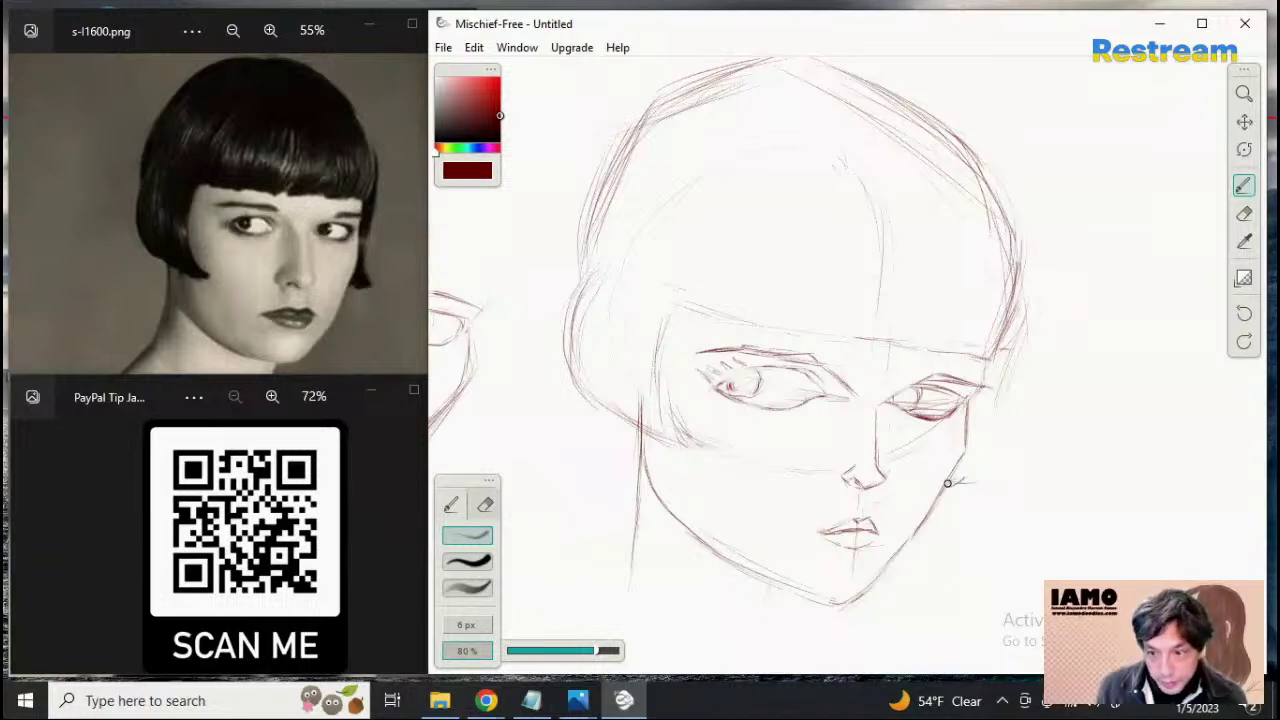
Sketch the far side lock from the temple down to a flicked point beside the cheek, then trim its tip with the eraser
mouse_move(964, 479)
mouse_down()
mouse_move(1011, 460)
mouse_move(994, 479)
mouse_up()
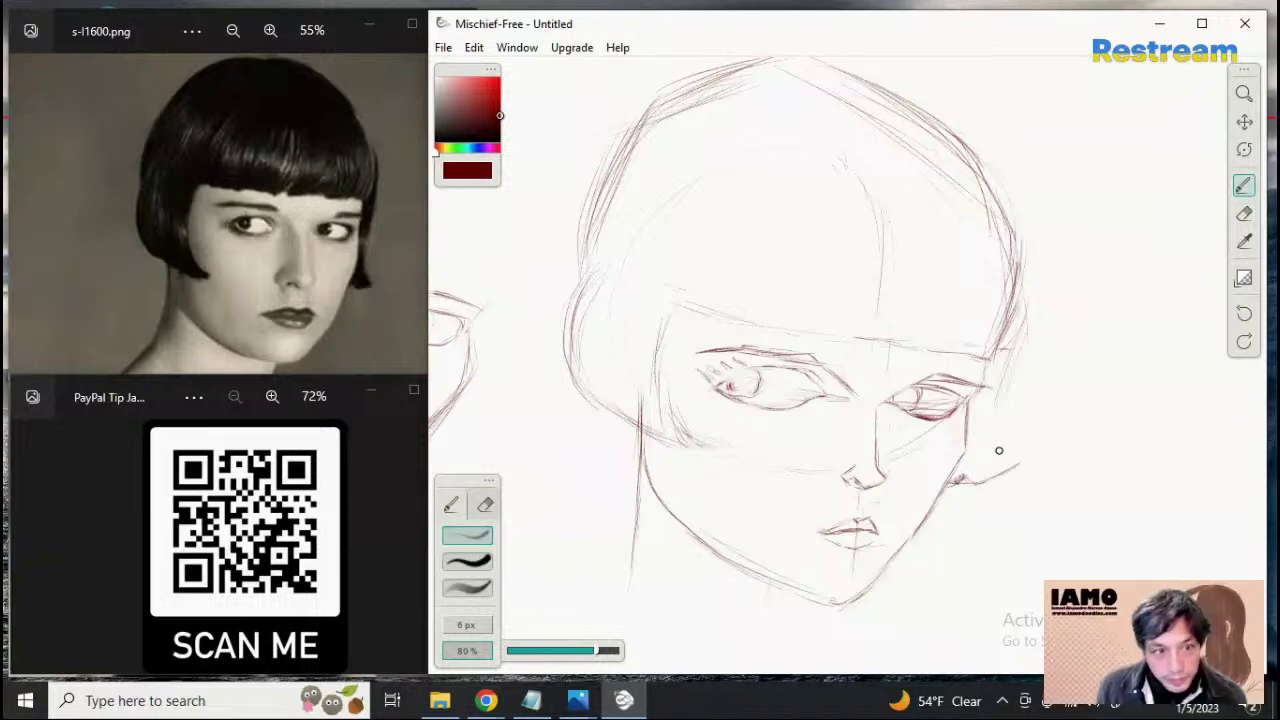
mouse_move(978, 432)
mouse_down()
mouse_move(993, 478)
mouse_move(1005, 466)
mouse_up()
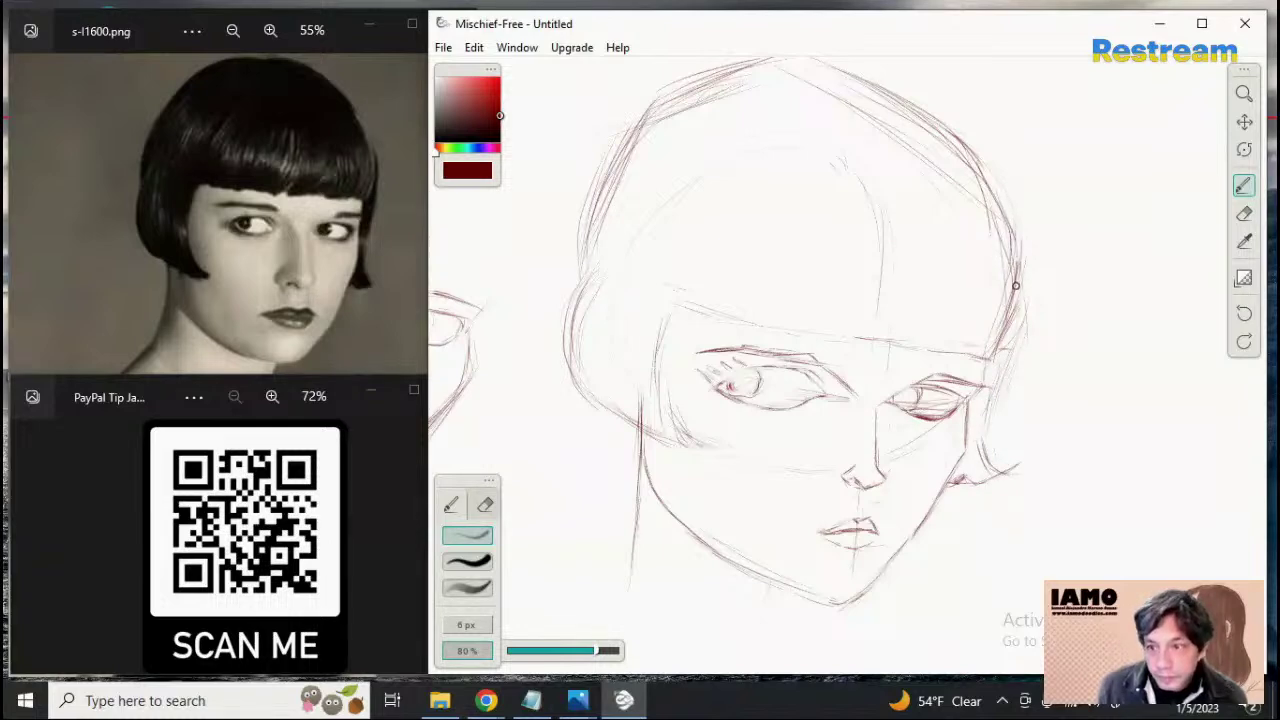
drag(1014, 240, 1013, 344)
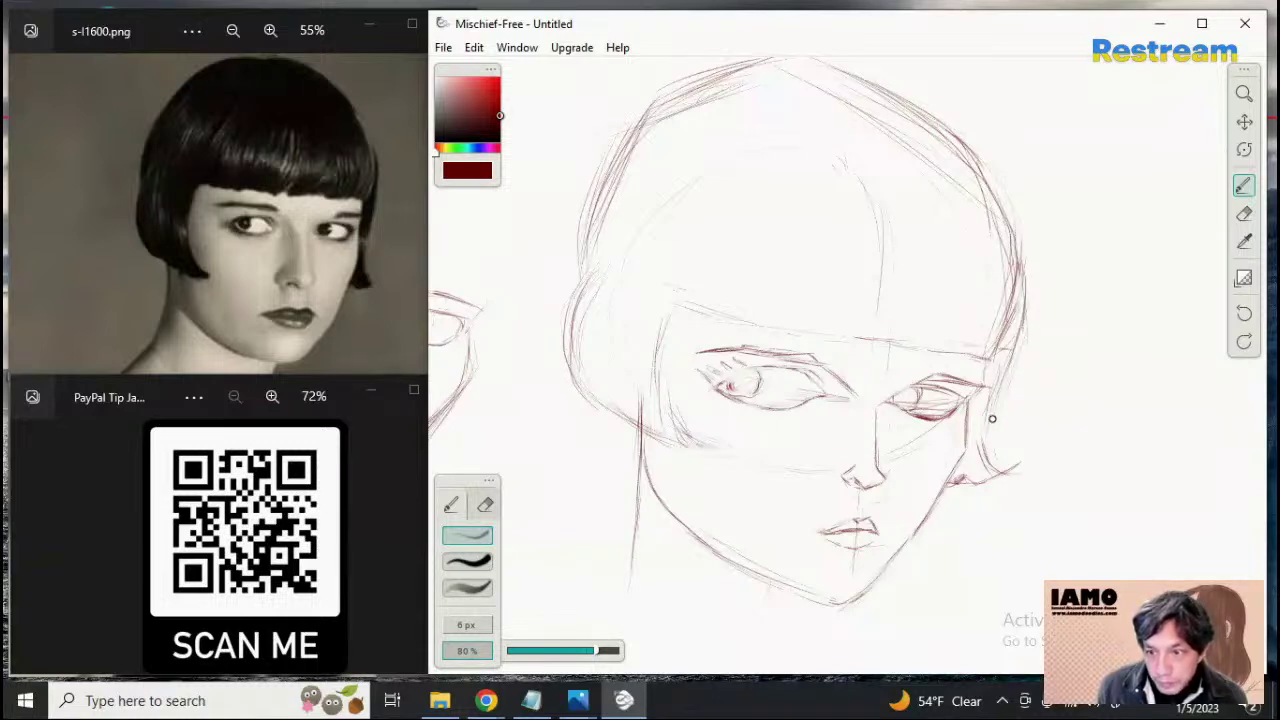
drag(1010, 361, 980, 457)
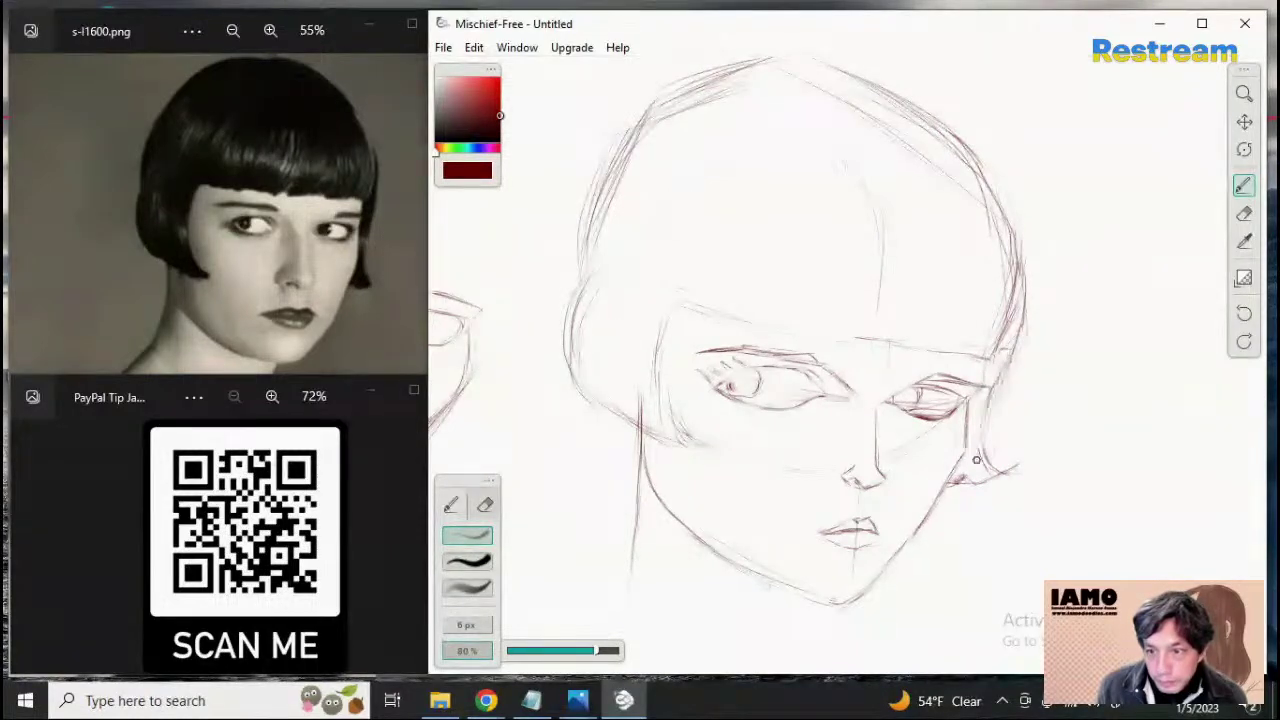
mouse_move(994, 387)
mouse_down()
mouse_move(985, 466)
mouse_move(983, 445)
mouse_move(1013, 469)
mouse_up()
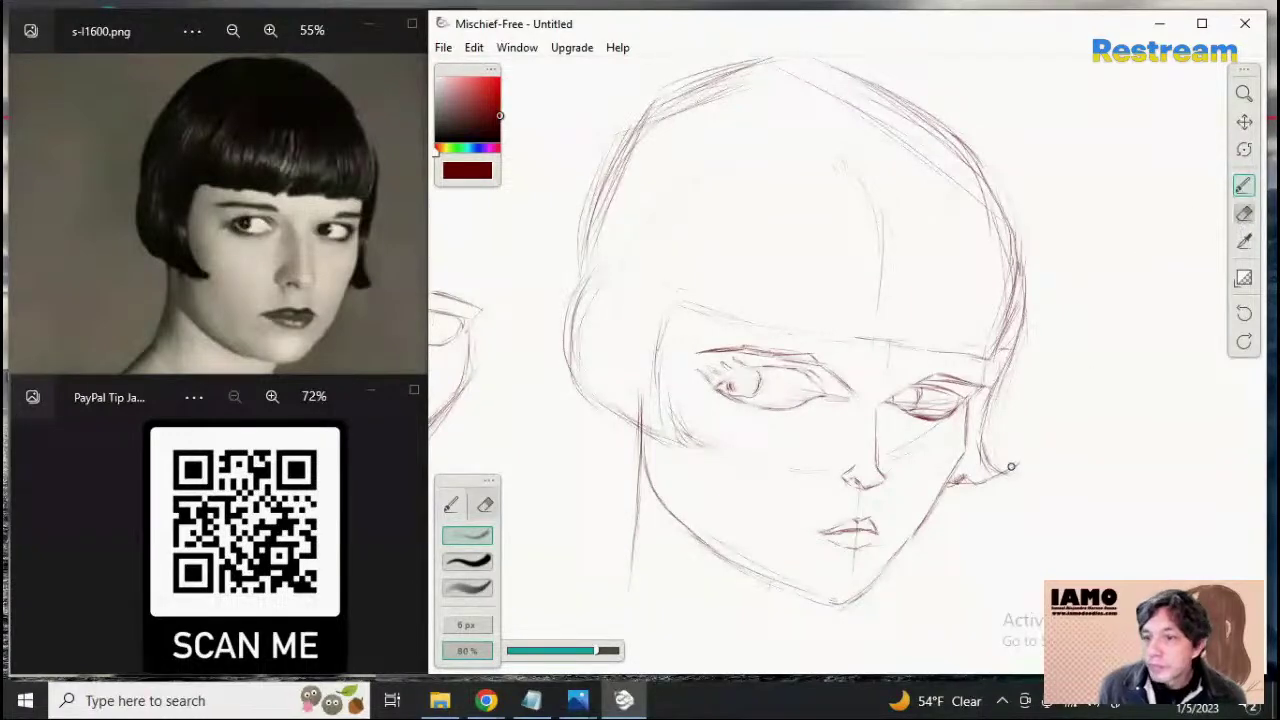
click(1244, 213)
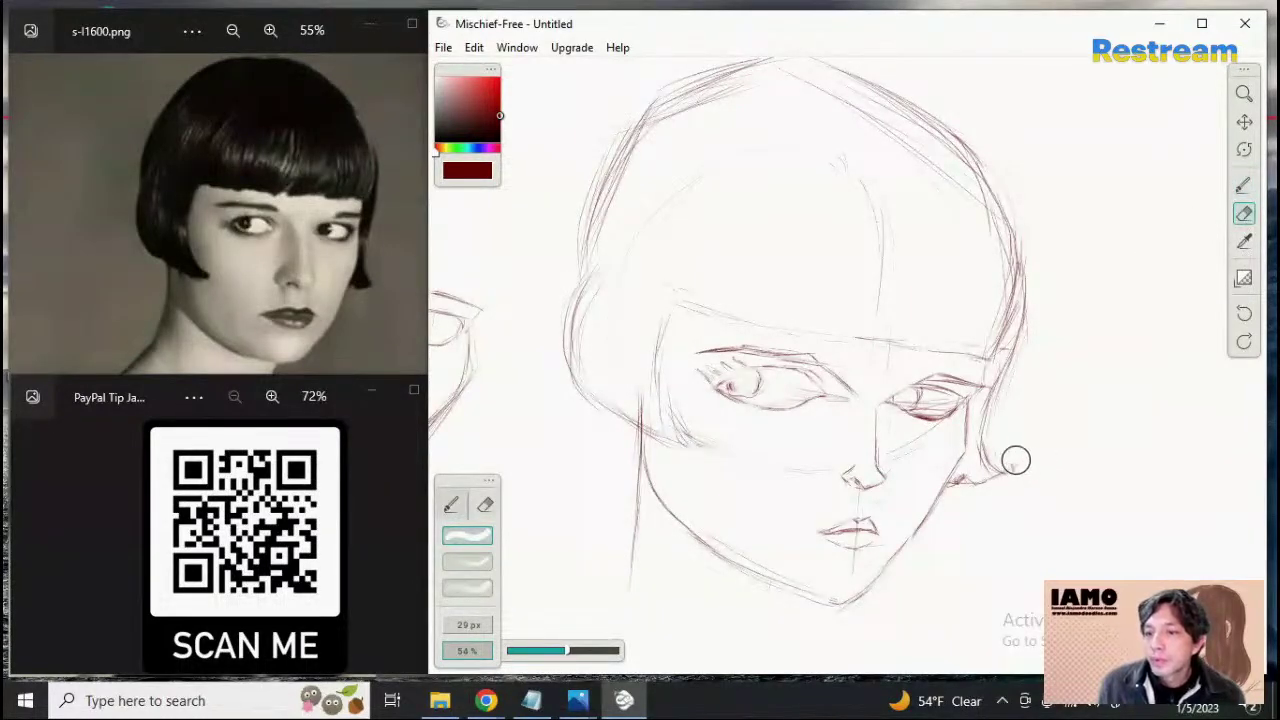
drag(1014, 457, 1020, 460)
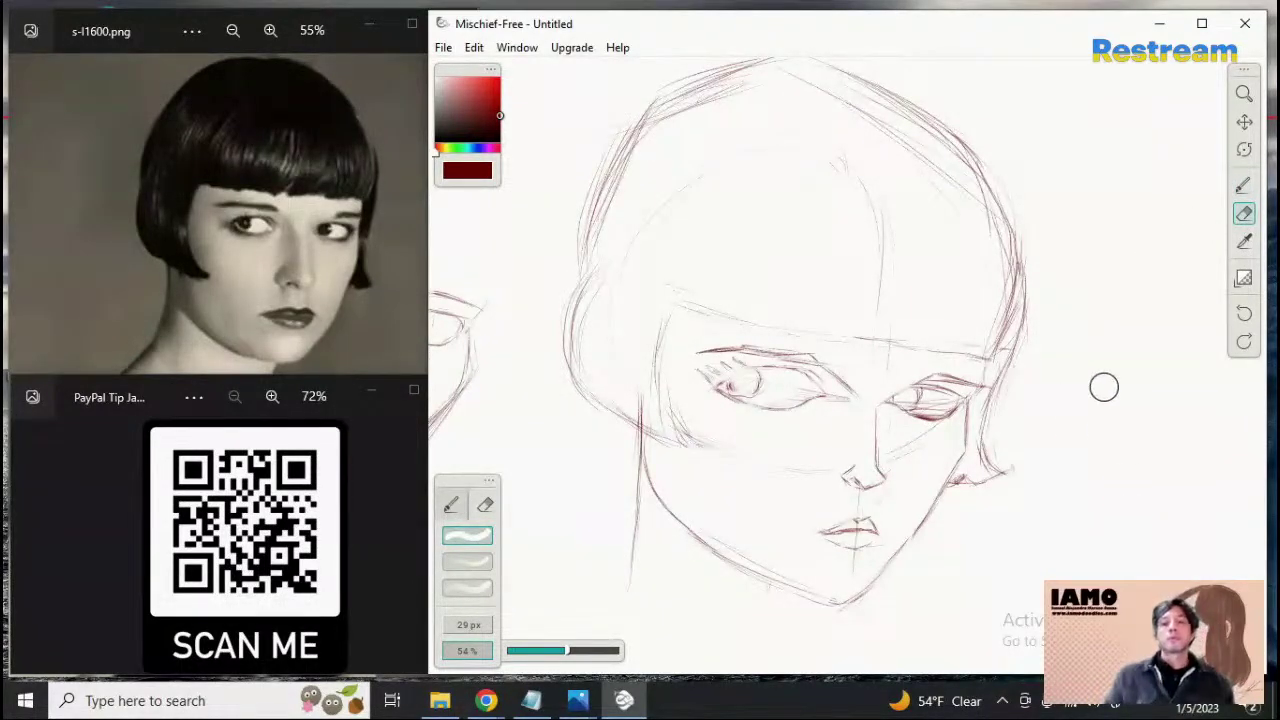
Erase the smaller first face sketch beside the portrait completely, using the 29 px eraser at 100% opacity
click(1243, 93)
drag(1008, 254, 948, 262)
drag(985, 318, 975, 321)
scroll(976, 321, down, 2)
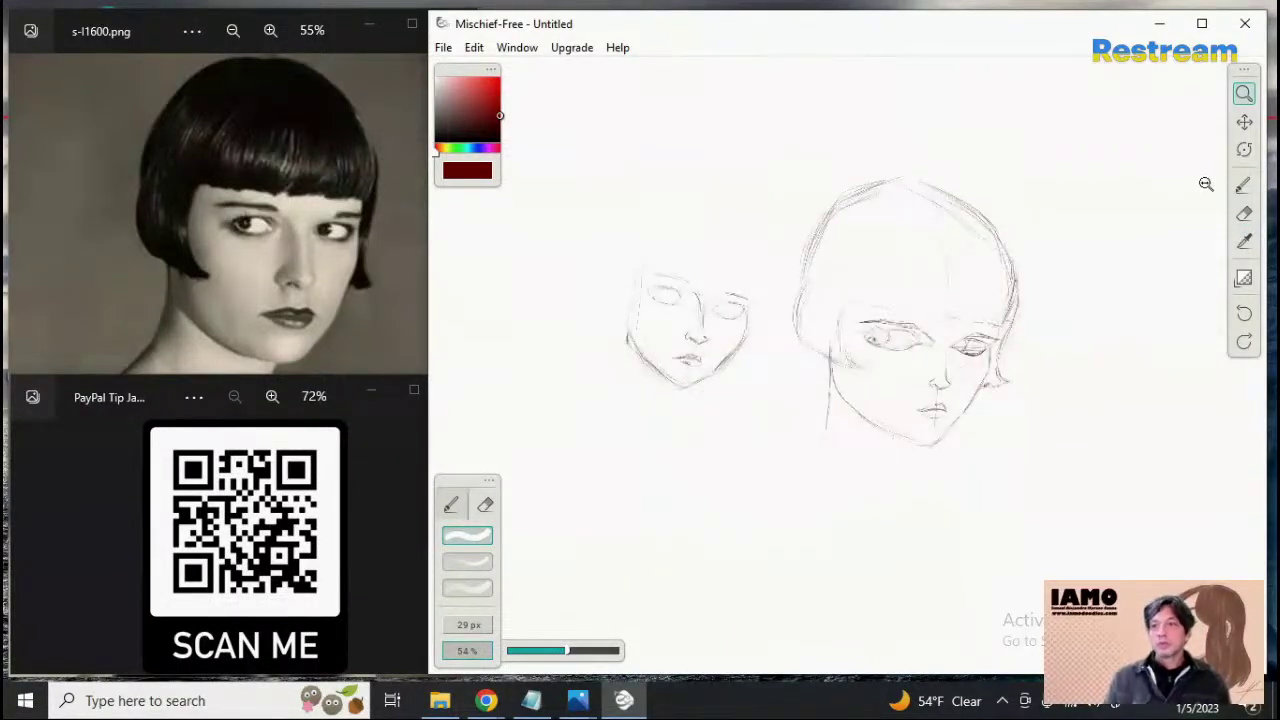
click(1244, 213)
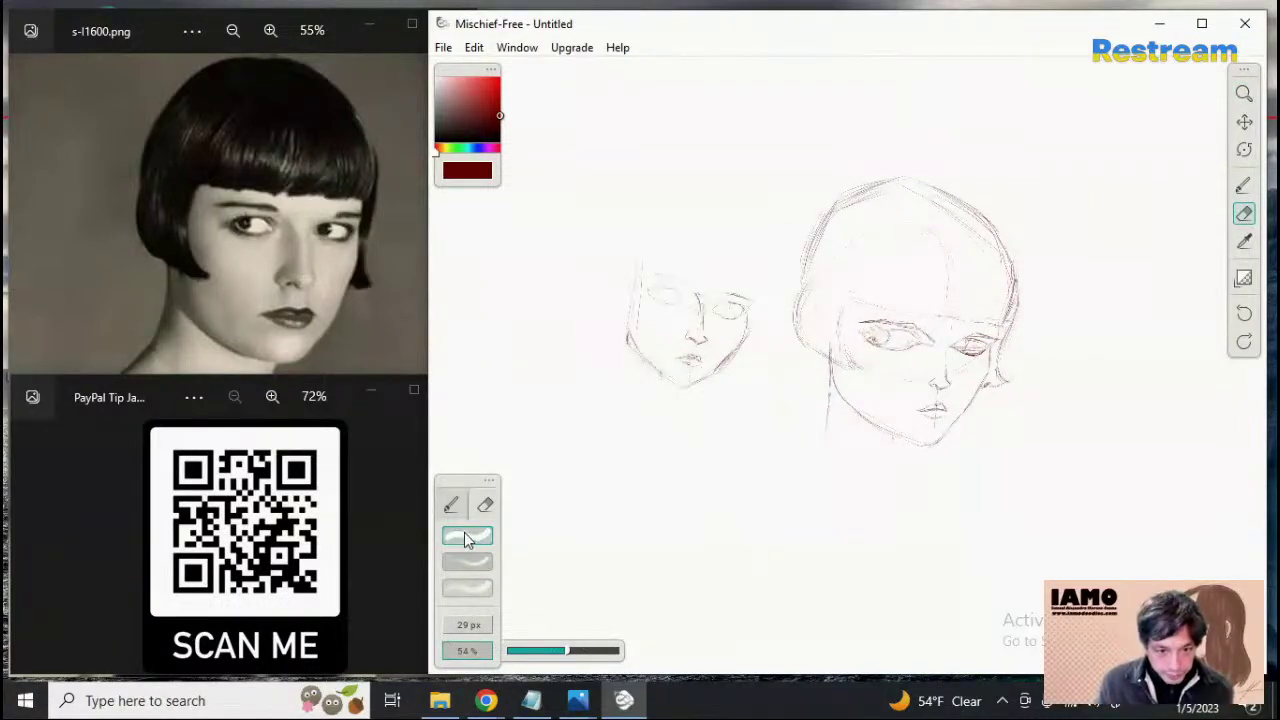
drag(578, 650, 676, 626)
mouse_move(711, 250)
mouse_down()
mouse_move(626, 356)
mouse_move(724, 320)
mouse_move(744, 276)
mouse_up()
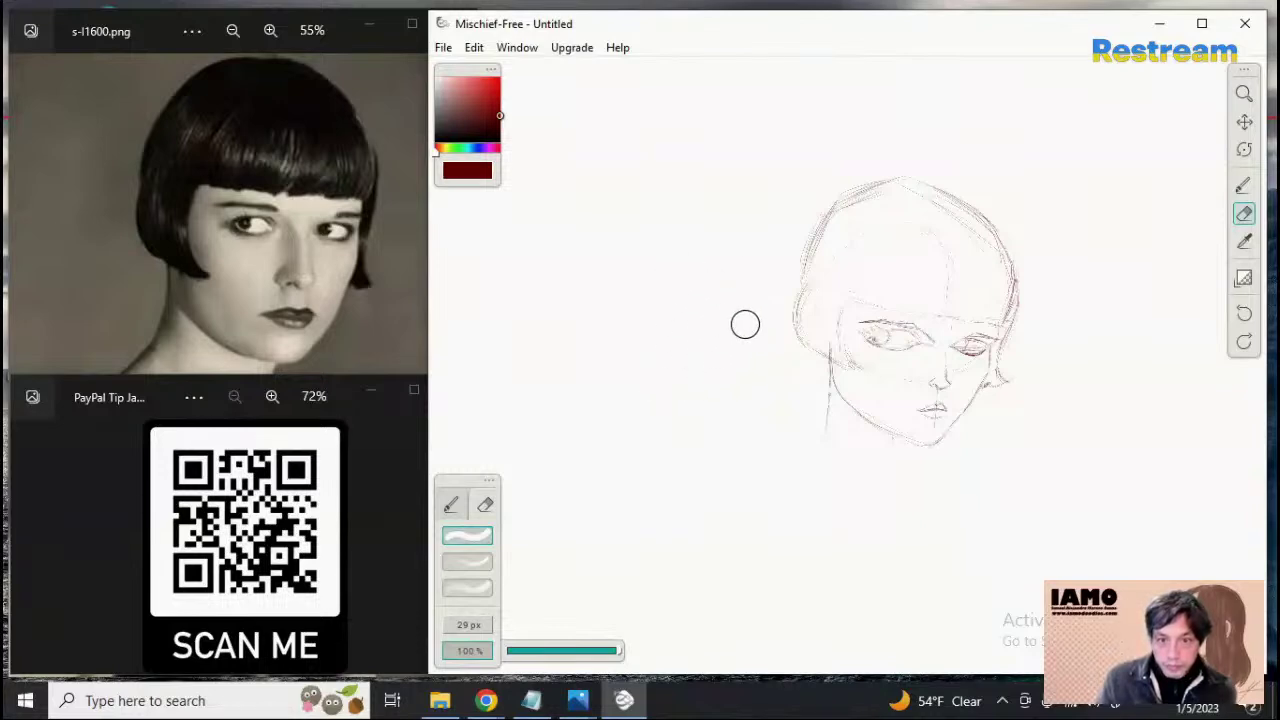
Bring the full reference photo forward to show the neck and shoulders, and make room around the head for drawing with the brush
click(1244, 94)
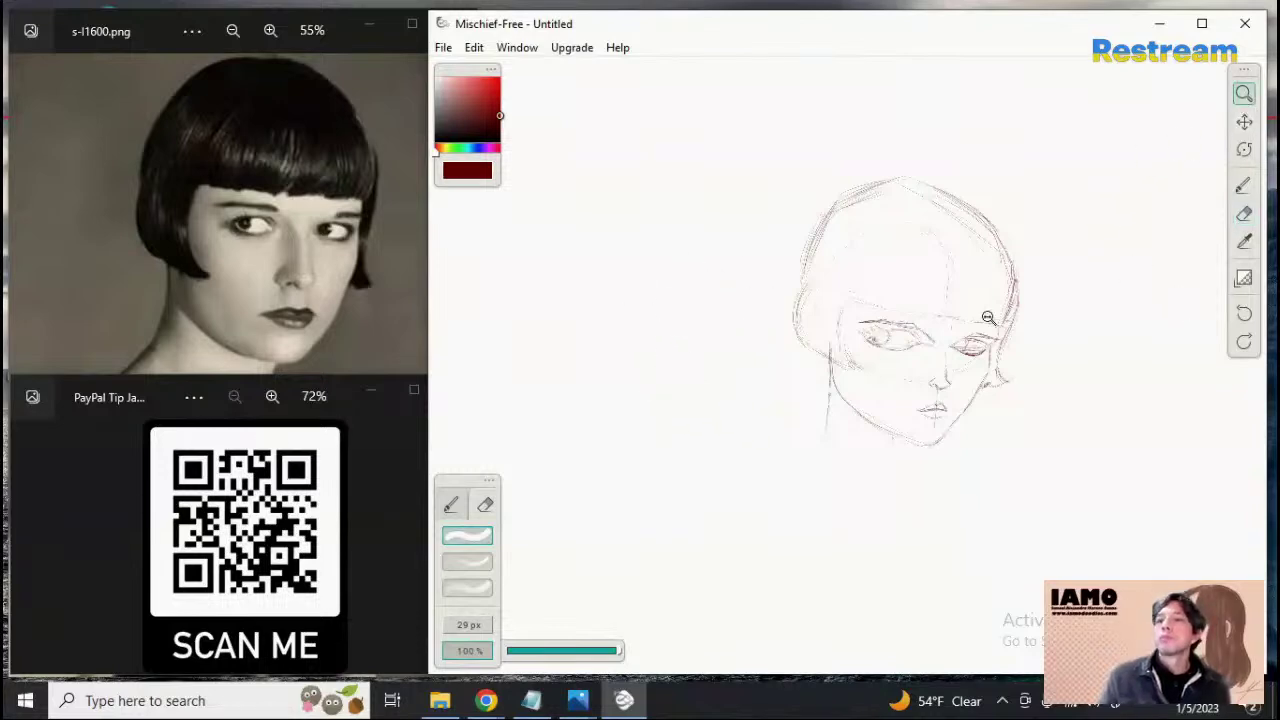
drag(985, 319, 1066, 319)
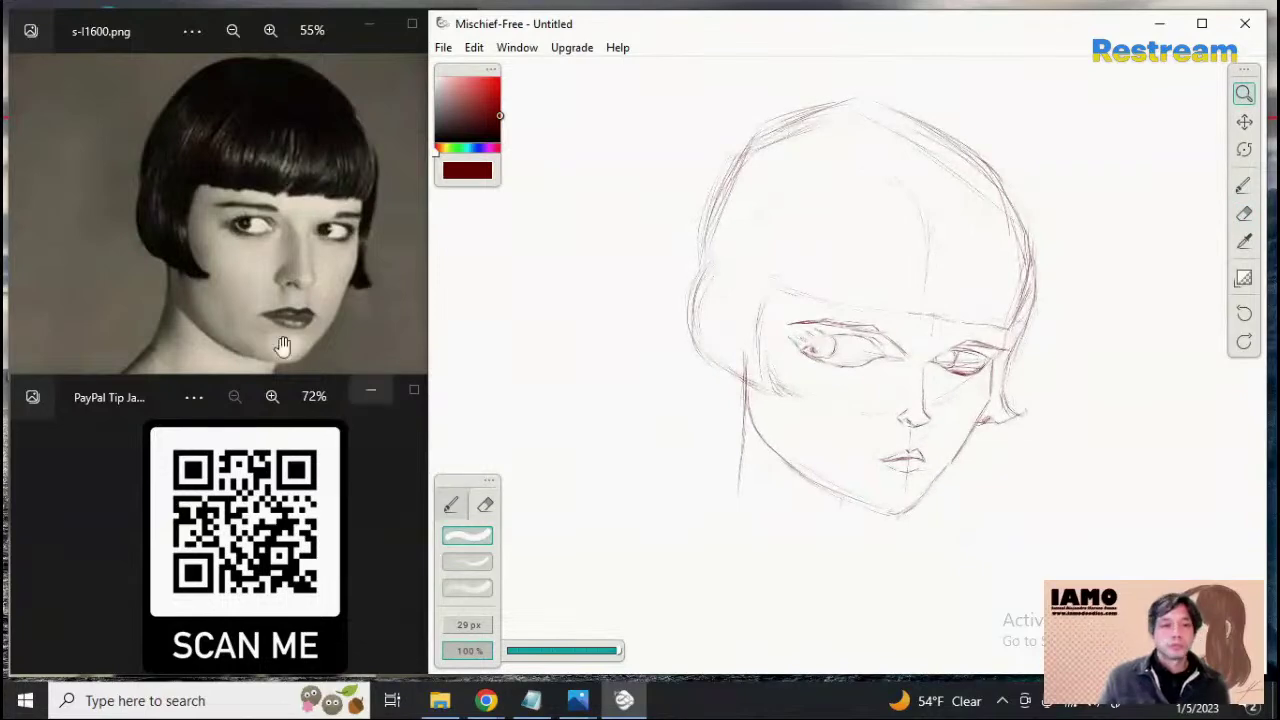
click(136, 37)
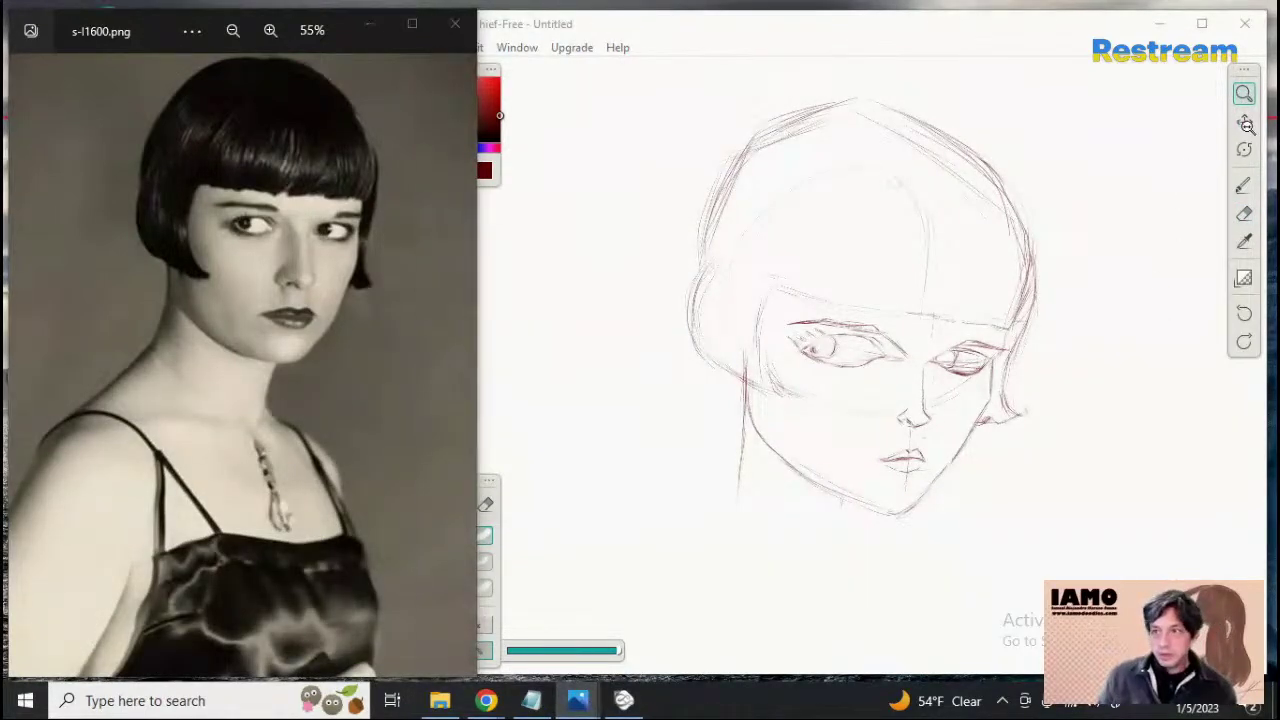
click(1244, 121)
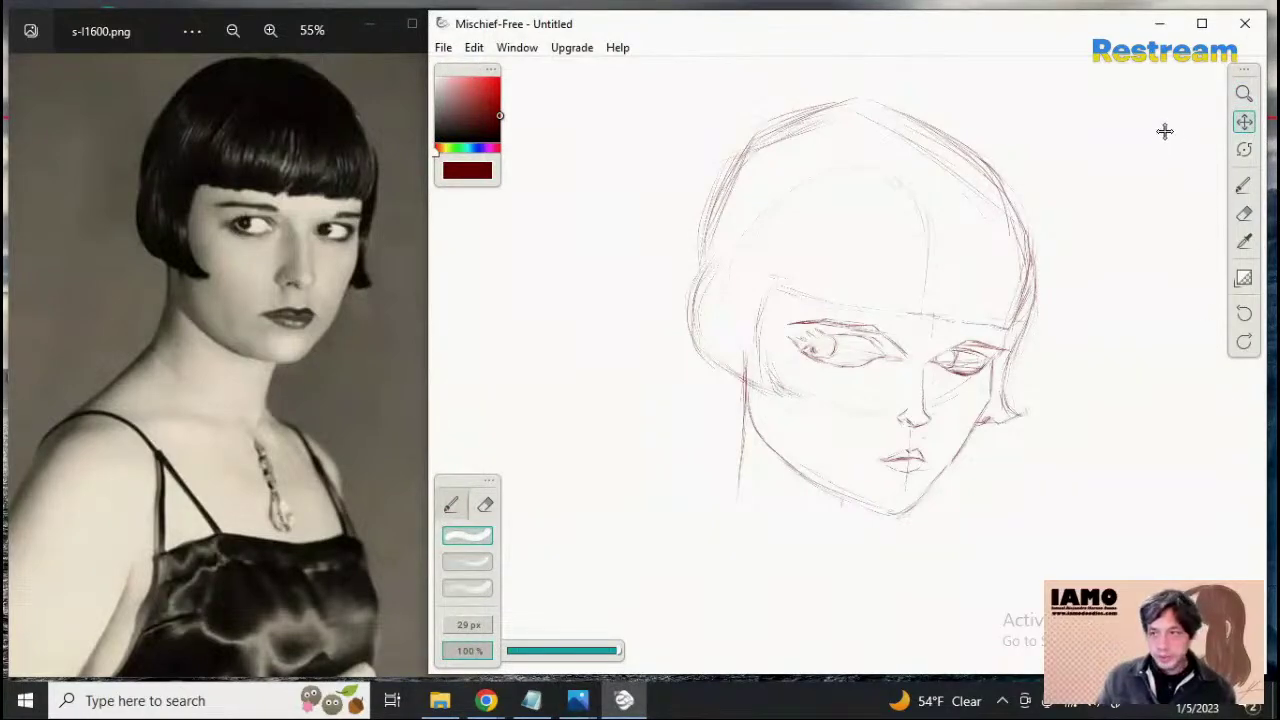
click(1244, 96)
drag(1059, 358, 998, 358)
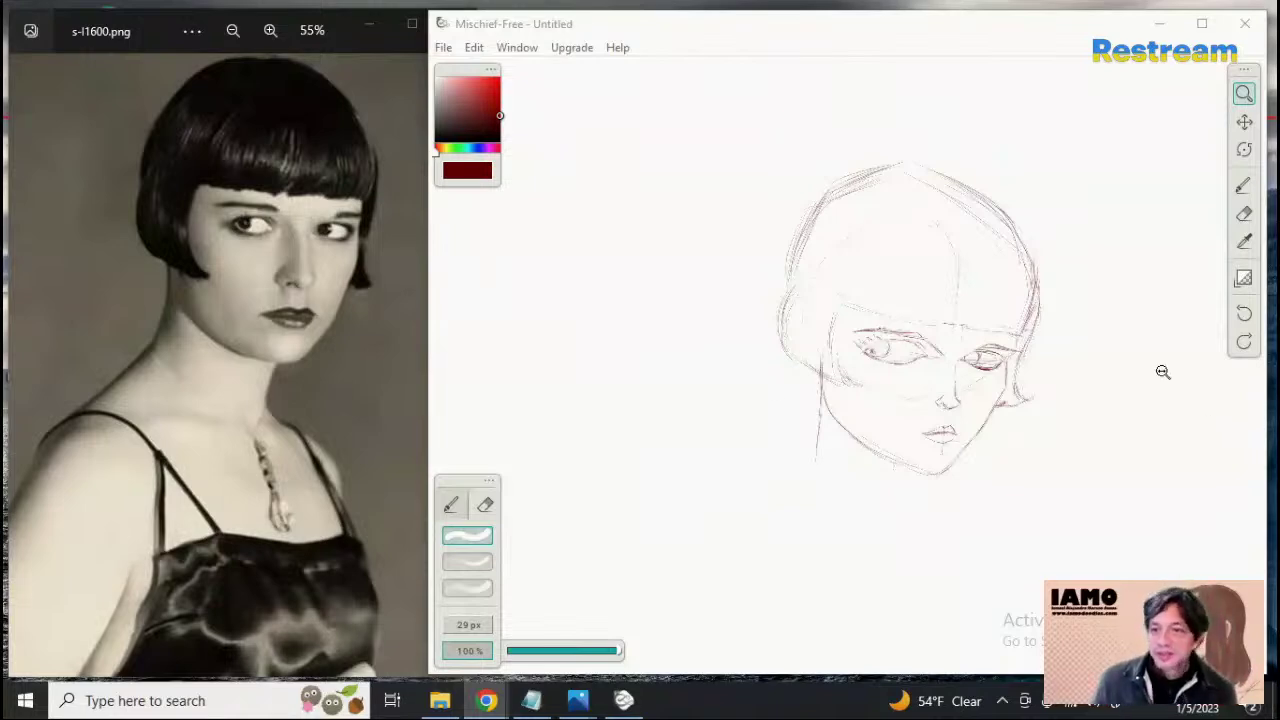
click(1243, 186)
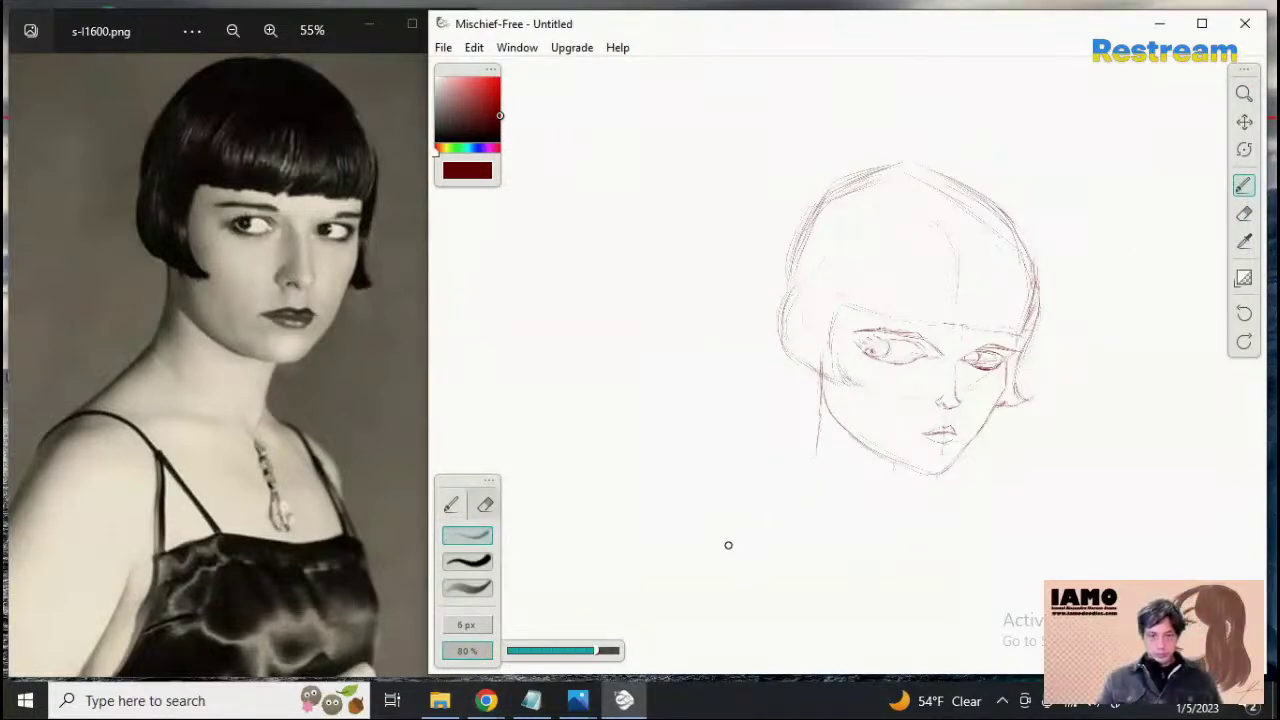
Sketch the neck's front contour, the near shoulder slope curving down into the upper arm, and a collarbone guideline across the shoulders
mouse_move(811, 467)
mouse_down()
mouse_move(704, 560)
mouse_move(811, 471)
mouse_move(729, 546)
mouse_up()
mouse_move(793, 491)
mouse_down()
mouse_move(723, 555)
mouse_move(817, 479)
mouse_move(688, 581)
mouse_up()
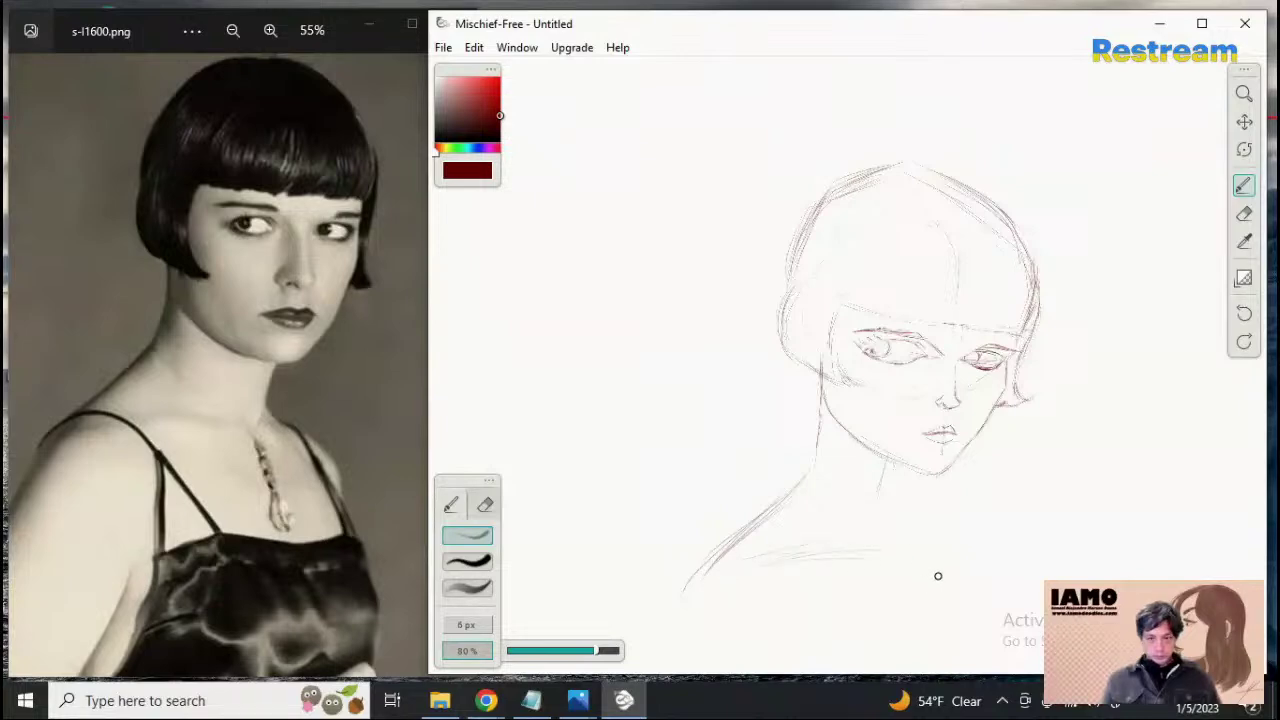
drag(809, 566, 941, 567)
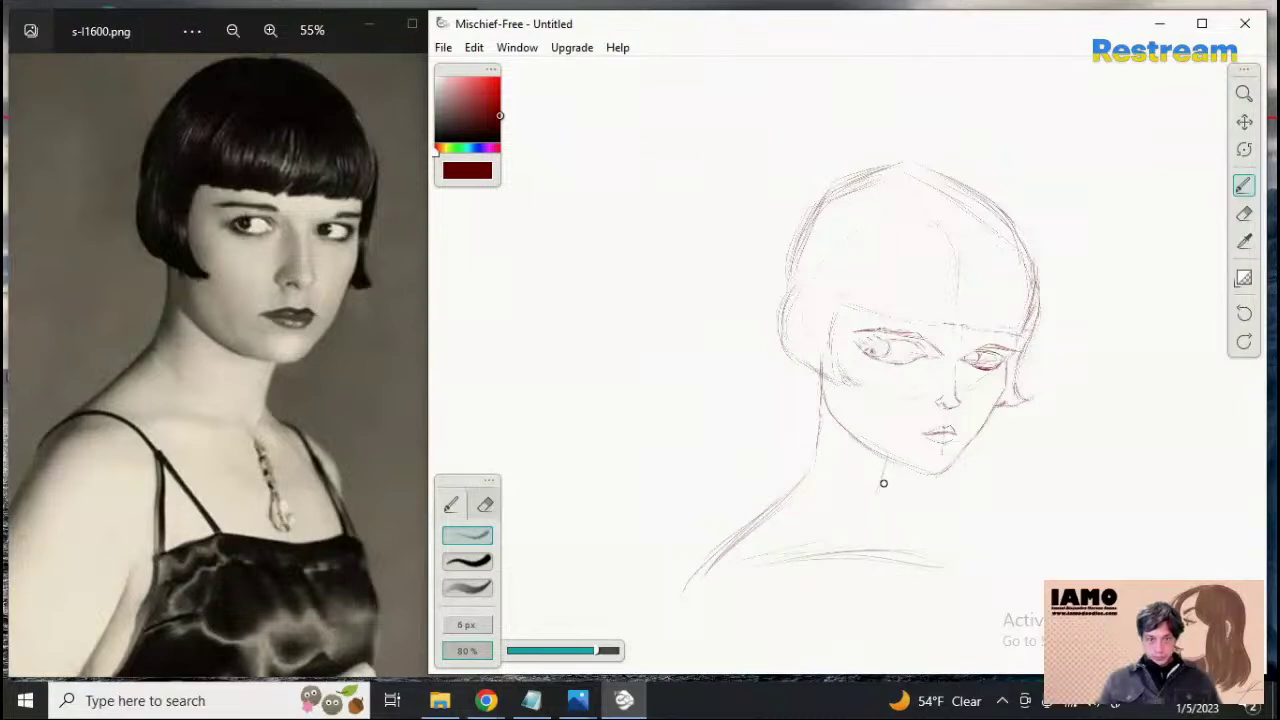
mouse_move(883, 483)
mouse_down()
mouse_move(878, 517)
mouse_move(875, 499)
mouse_move(900, 546)
mouse_move(966, 569)
mouse_up()
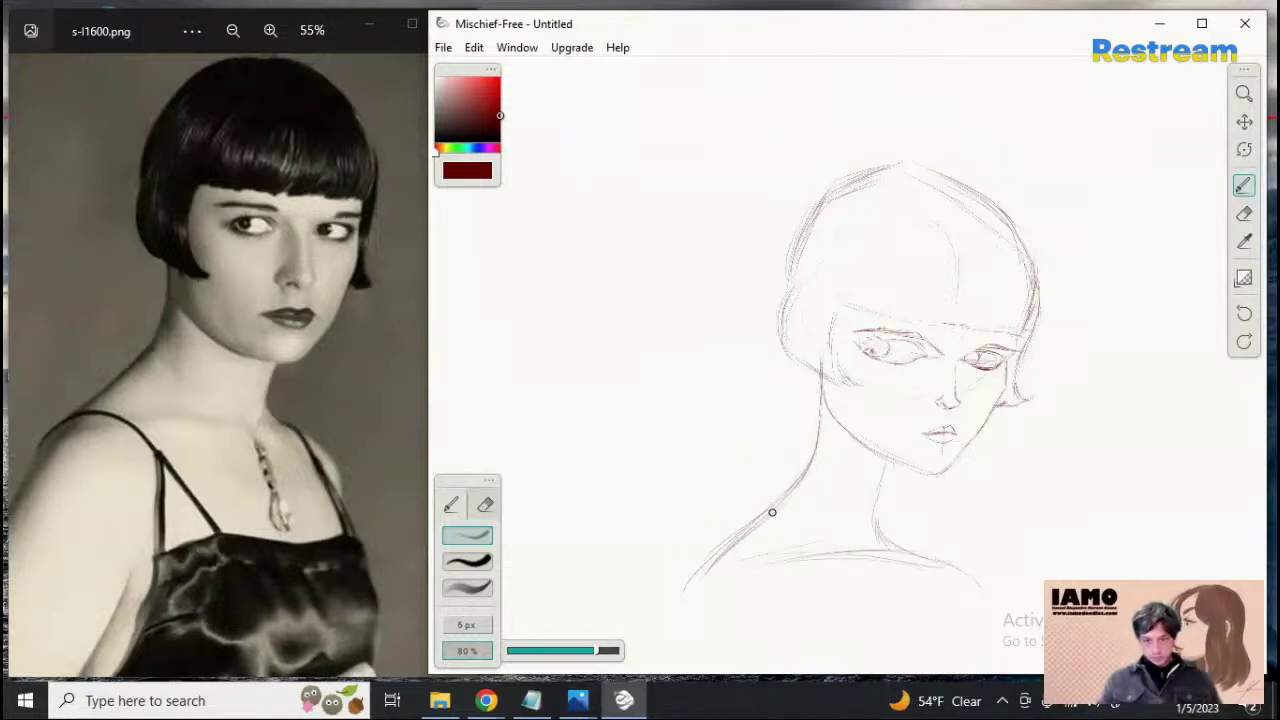
mouse_move(726, 549)
mouse_down()
mouse_move(664, 608)
mouse_move(712, 556)
mouse_move(662, 654)
mouse_up()
drag(698, 573, 649, 648)
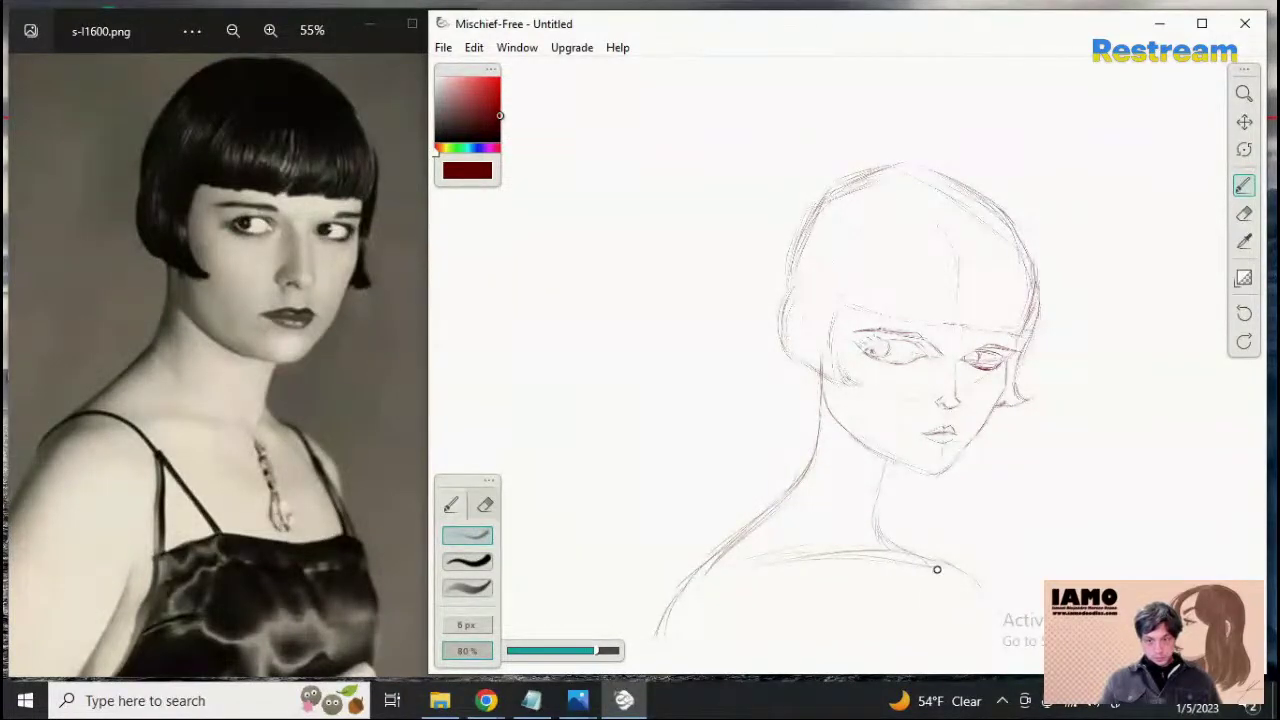
Sketch the dress straps running down from both shoulders and the top edge of the bodice joining them
mouse_move(937, 569)
mouse_down()
mouse_move(980, 656)
mouse_move(970, 653)
mouse_up()
drag(768, 572, 828, 645)
drag(800, 598, 797, 664)
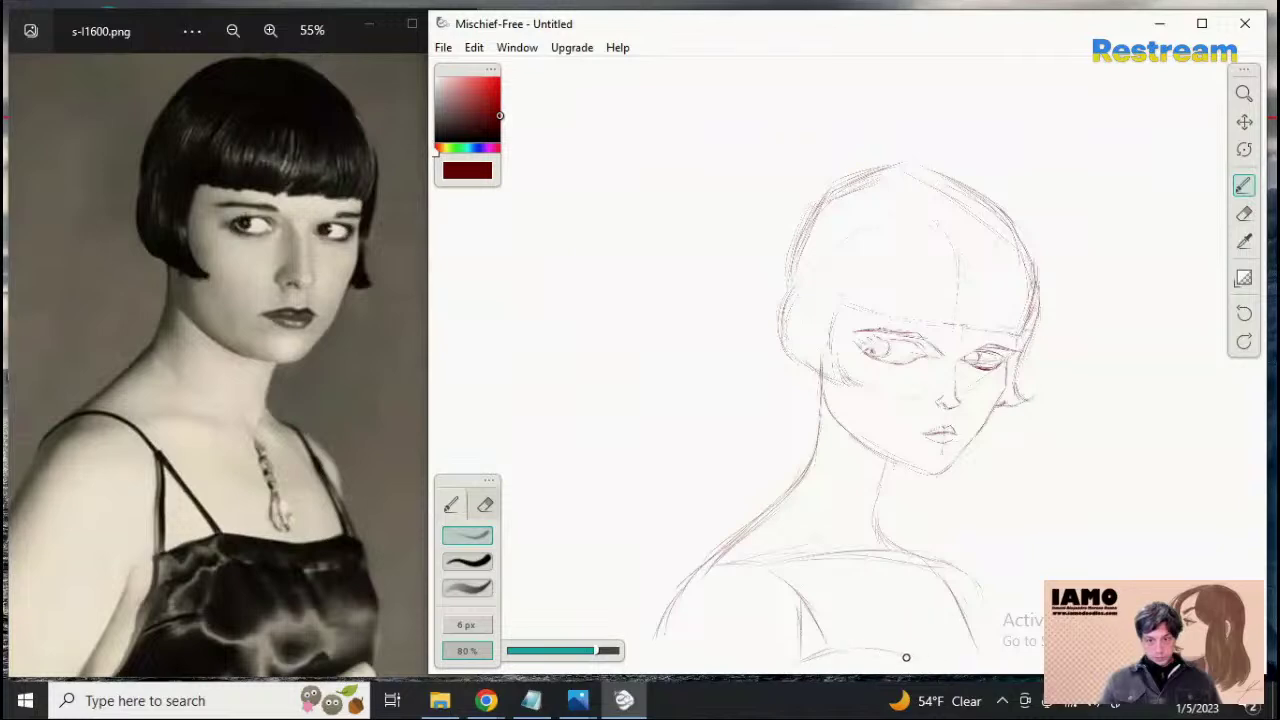
mouse_move(859, 652)
mouse_down()
mouse_move(938, 659)
mouse_move(978, 646)
mouse_up()
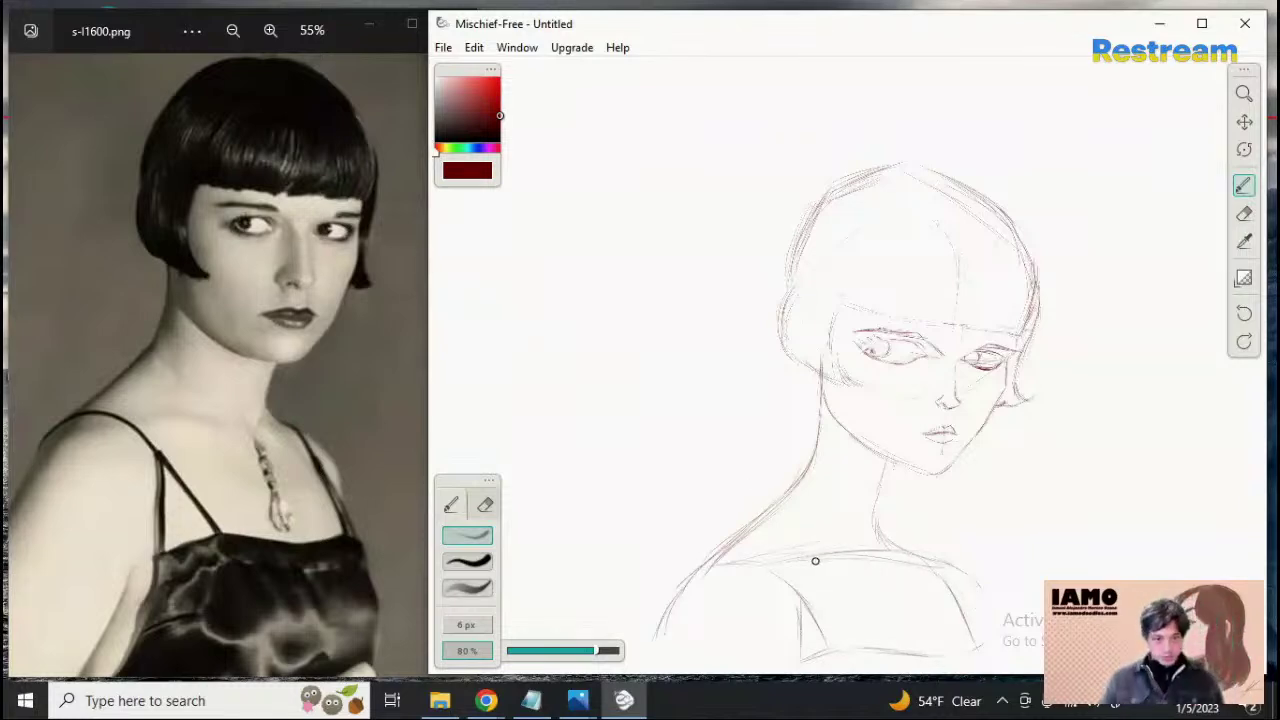
Darken the collarbone line, draw the beaded necklace with its drop pendant below it, and add the diagonal neck tendon
drag(757, 561, 856, 560)
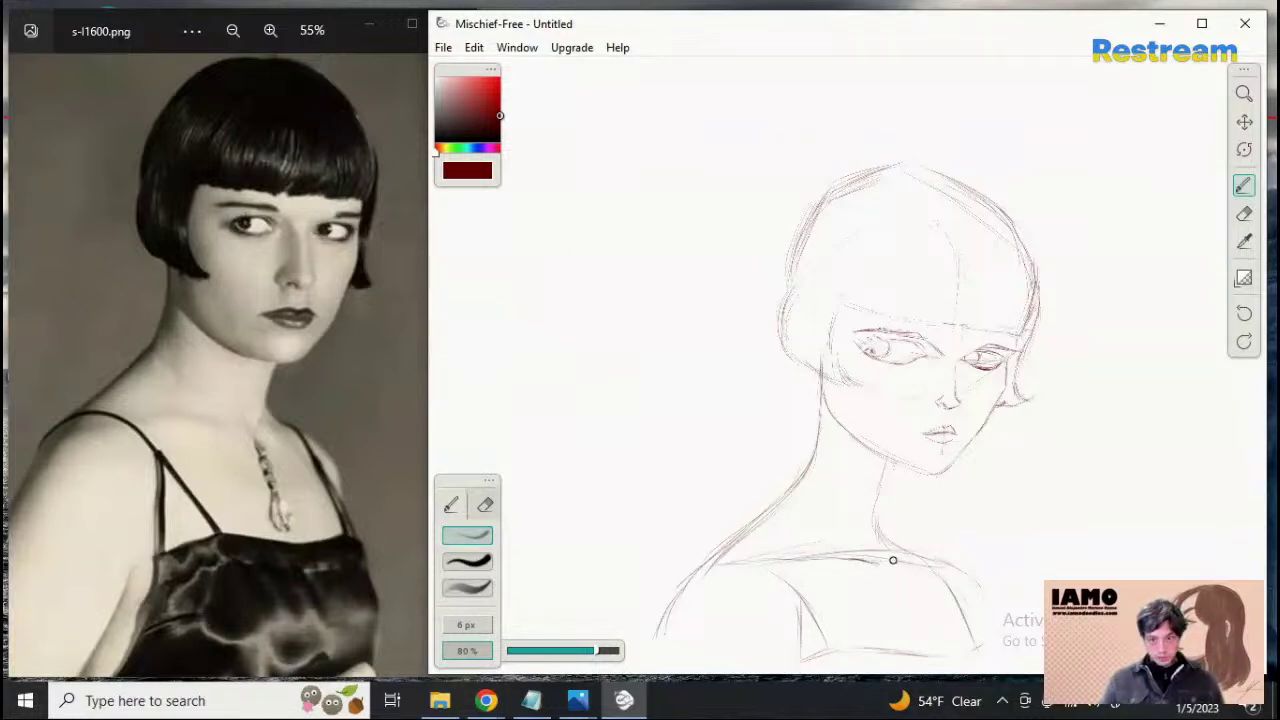
drag(893, 562, 938, 565)
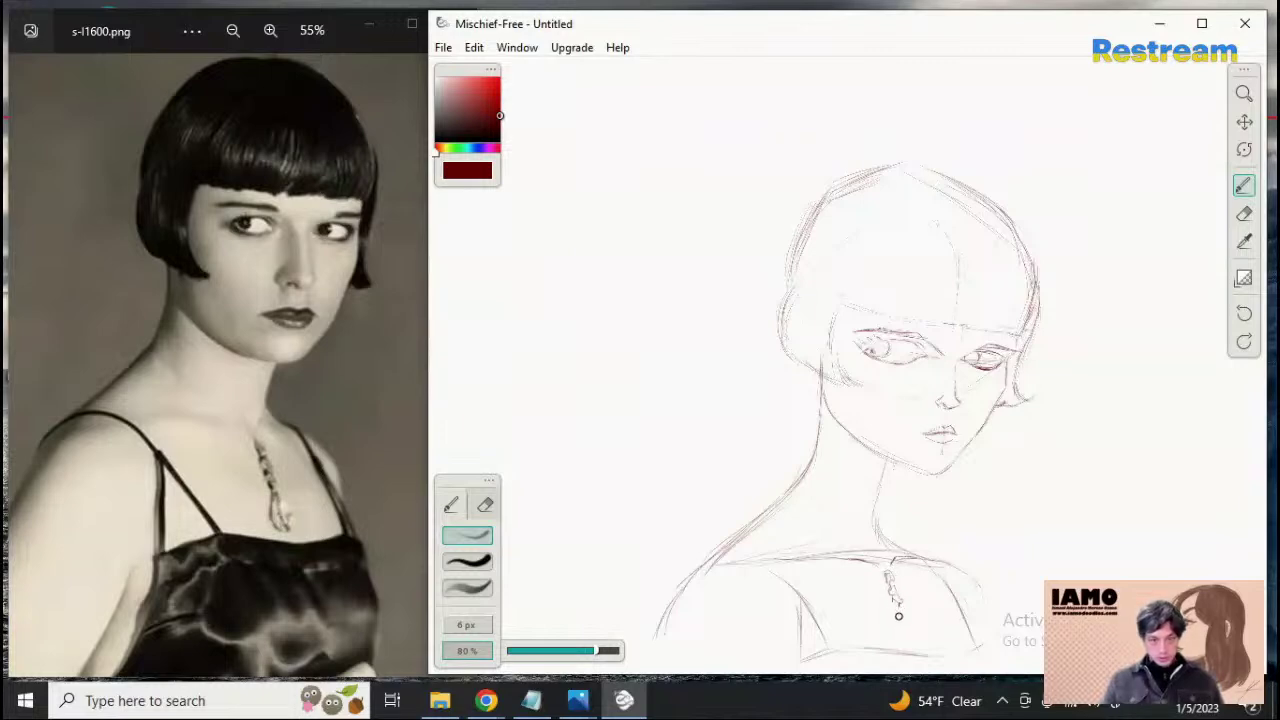
drag(899, 611, 905, 633)
drag(899, 603, 902, 608)
drag(821, 527, 879, 560)
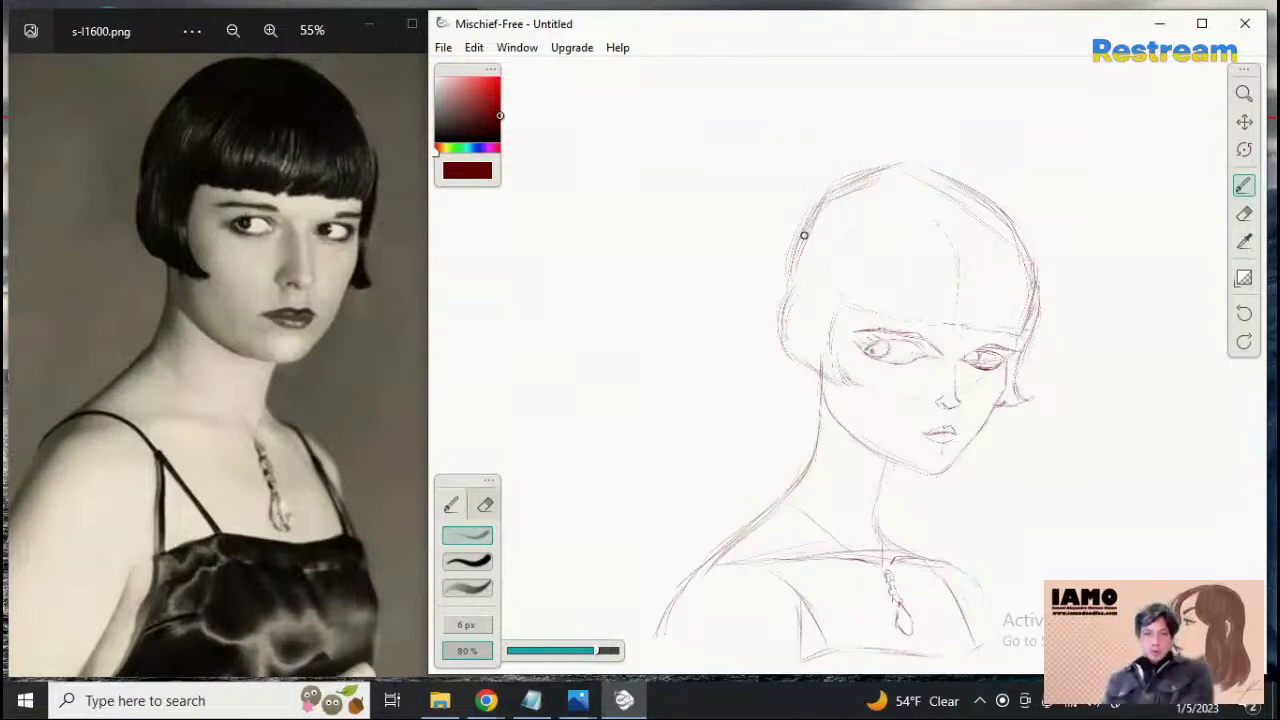
Strengthen the bob's outline from the crown down the back of the head with repeated curved strokes
drag(862, 180, 824, 205)
drag(890, 168, 803, 232)
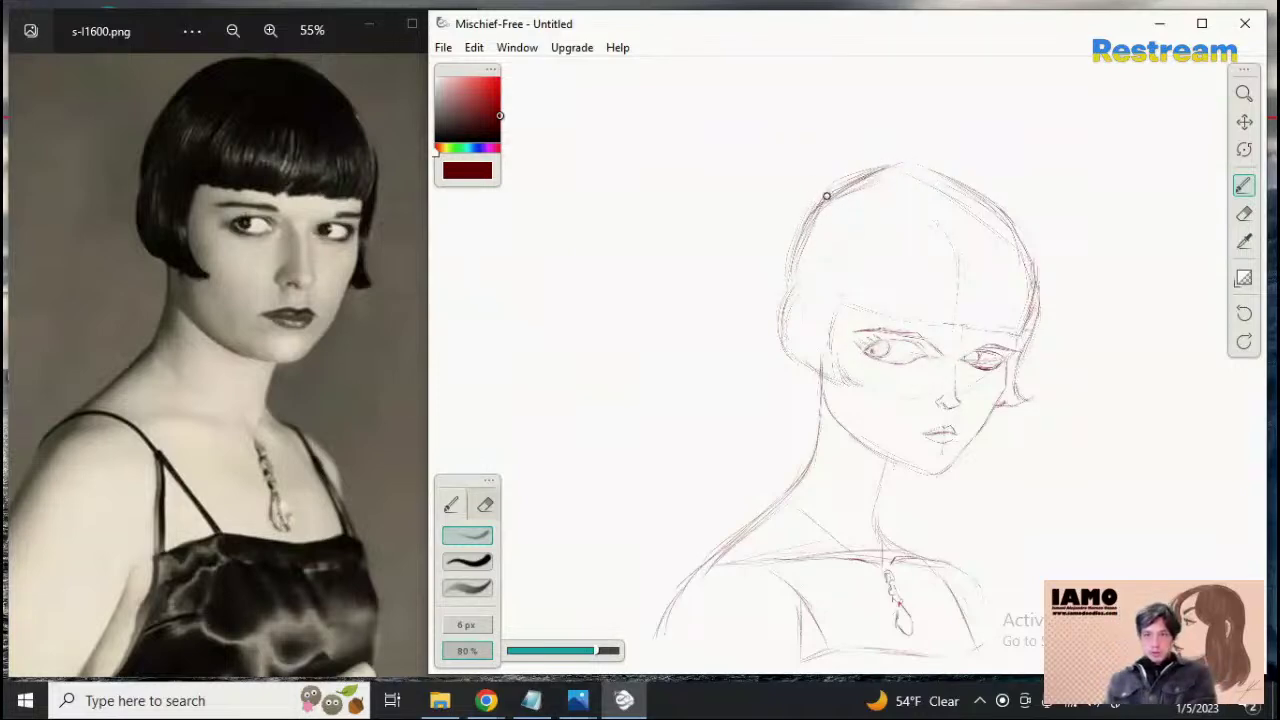
drag(836, 192, 800, 242)
mouse_move(878, 171)
mouse_down()
mouse_move(815, 206)
mouse_move(838, 187)
mouse_move(801, 246)
mouse_up()
Soften the crown outline with the 14 px eraser at 67% opacity, then redraw its top as a rounder curve with the brush
click(1243, 211)
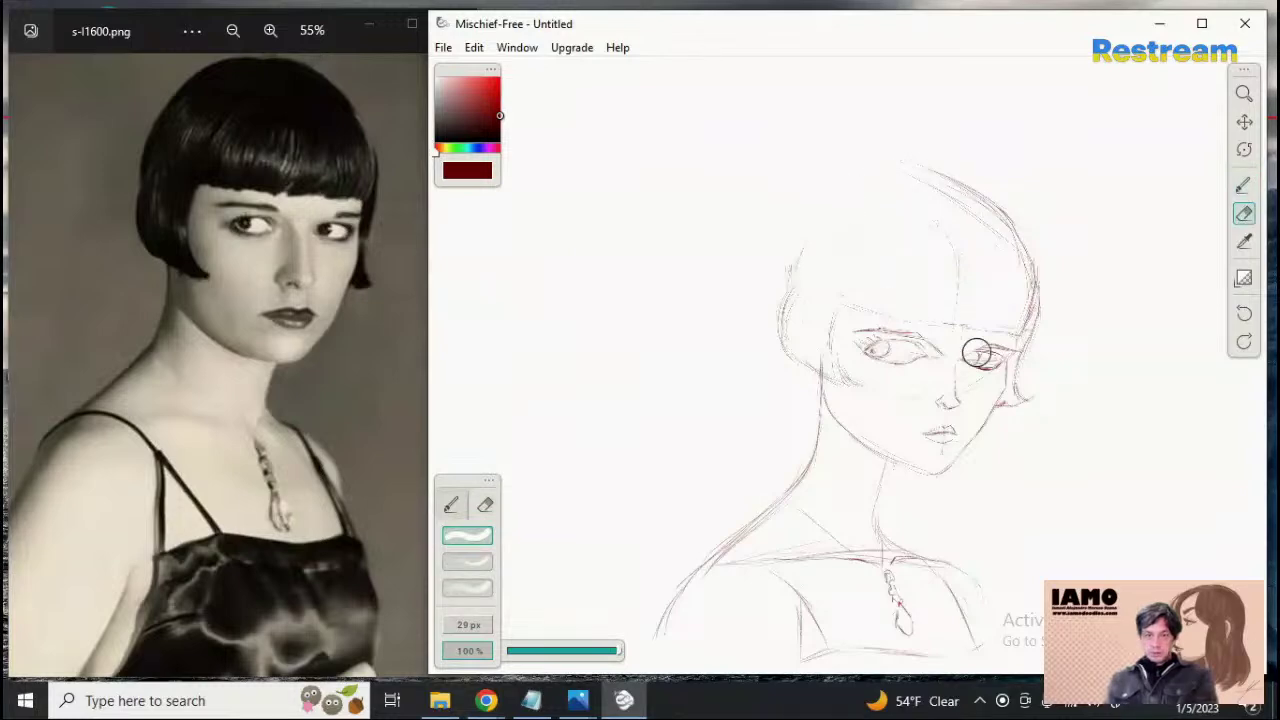
key(ctrl+z)
key(ctrl+z)
click(480, 583)
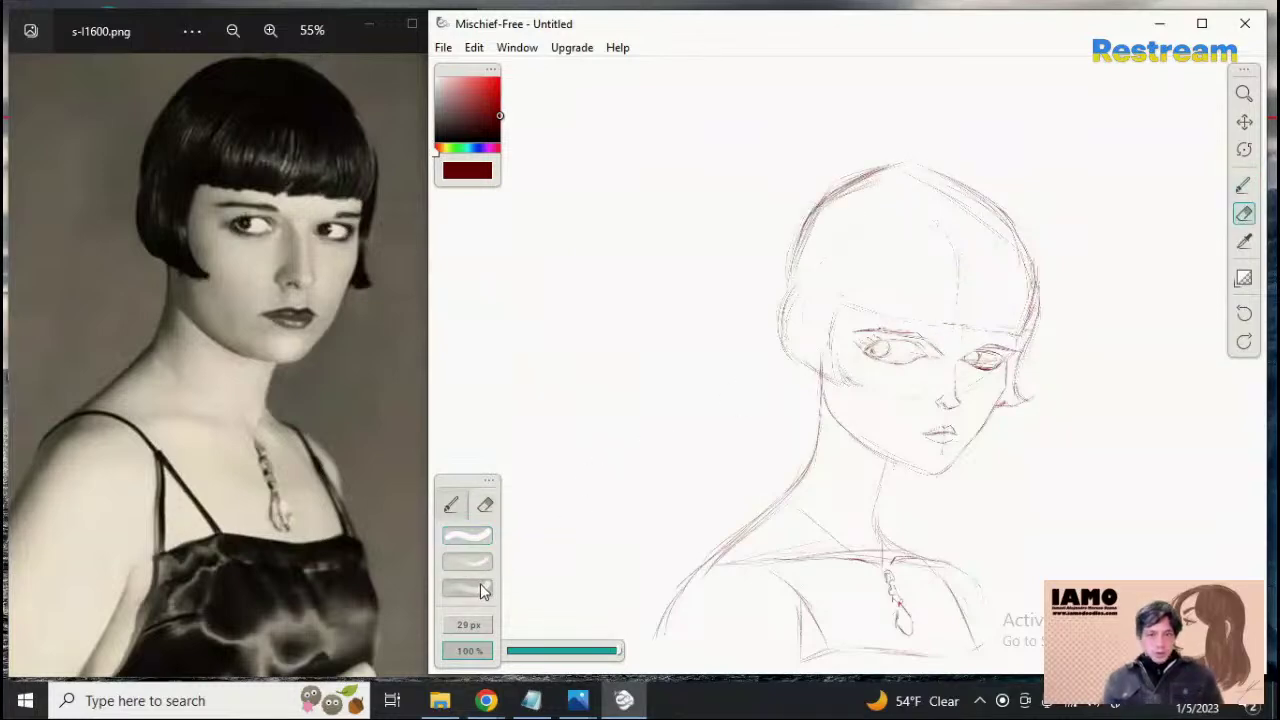
mouse_move(884, 190)
mouse_down()
mouse_move(828, 212)
mouse_move(835, 193)
mouse_move(811, 219)
mouse_move(870, 163)
mouse_move(846, 189)
mouse_up()
mouse_move(878, 179)
mouse_down()
mouse_move(920, 180)
mouse_move(877, 174)
mouse_move(897, 166)
mouse_move(926, 190)
mouse_up()
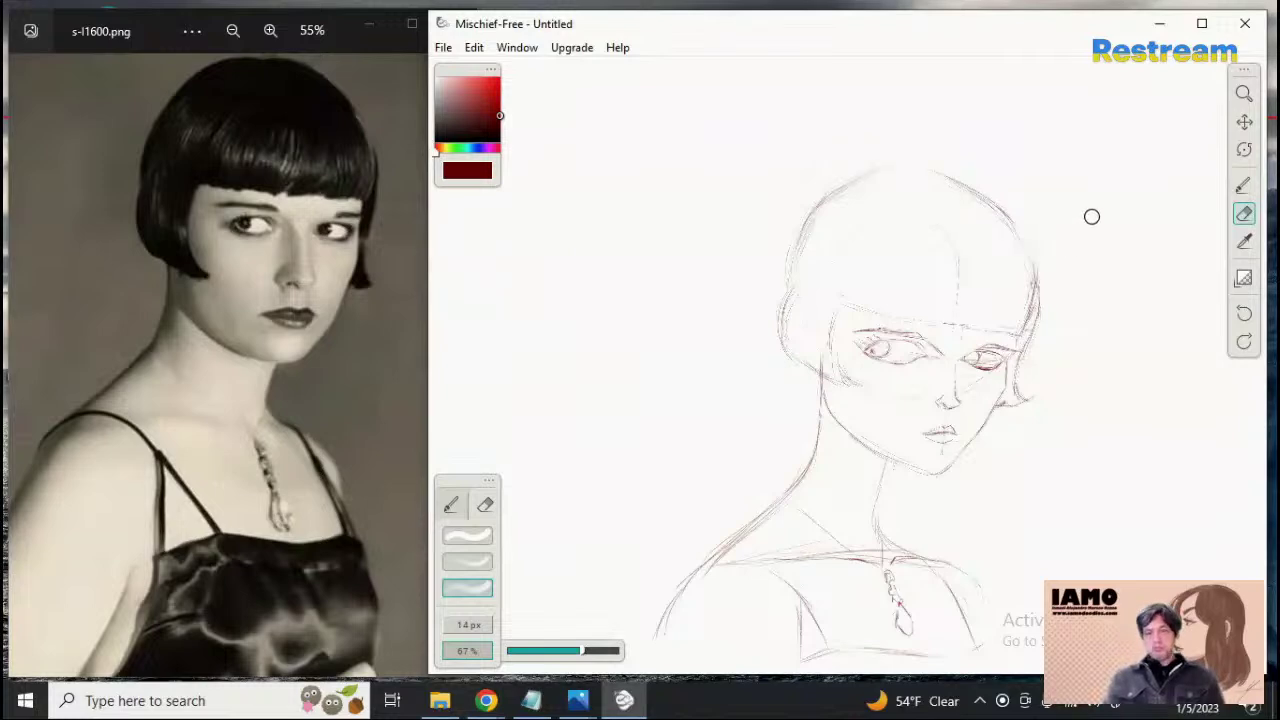
click(1243, 185)
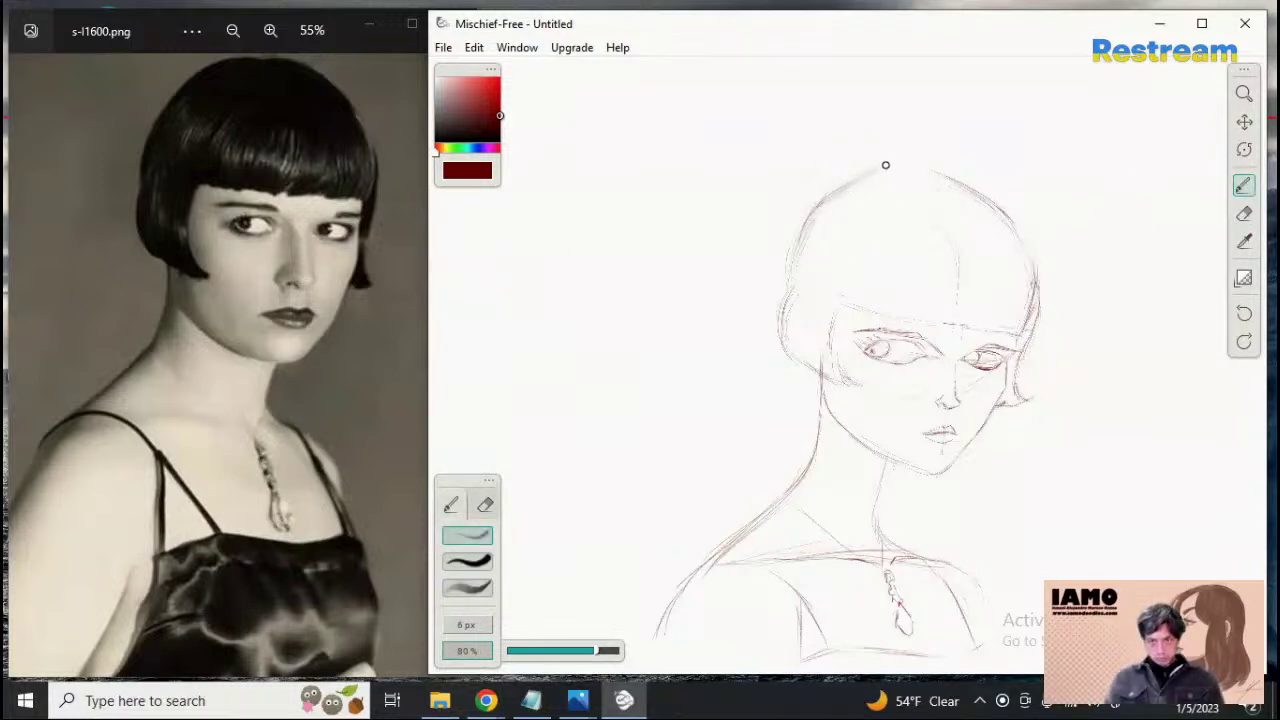
drag(904, 169, 861, 179)
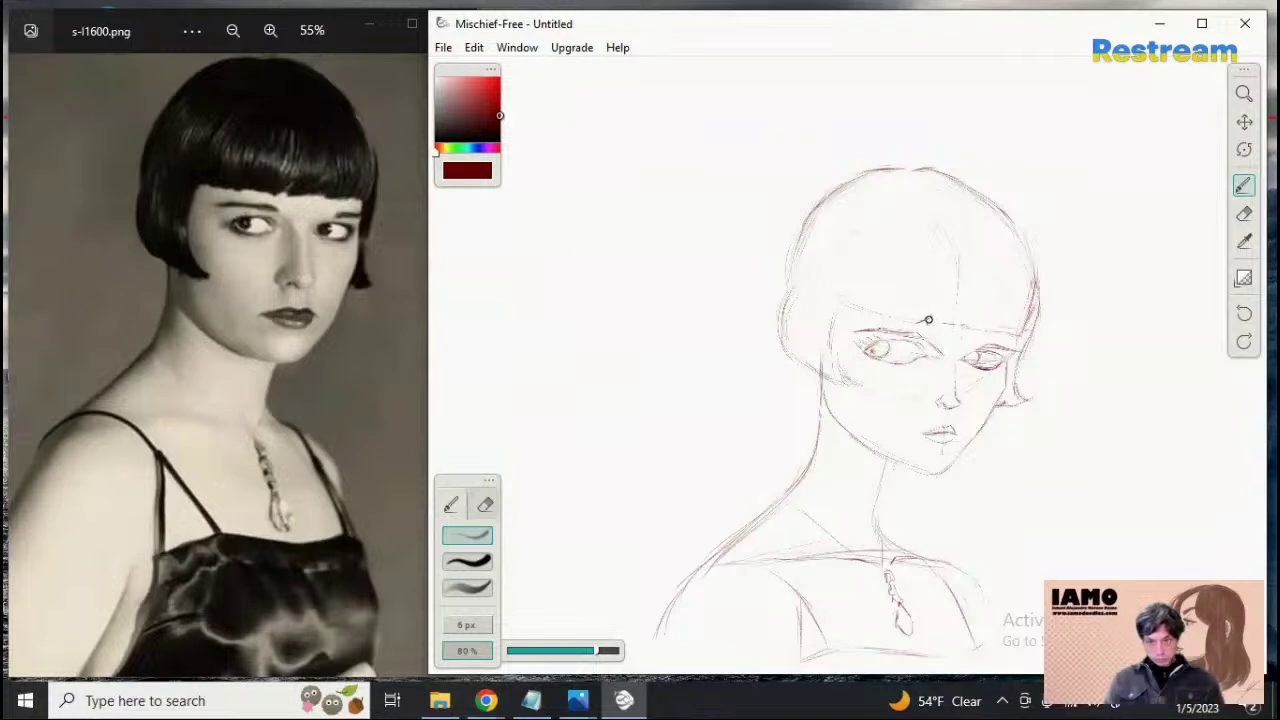
Define the fringe's lower edge with a darker line broken by small jagged notches, thinning excess strokes near the temple with the eraser
drag(939, 323, 967, 325)
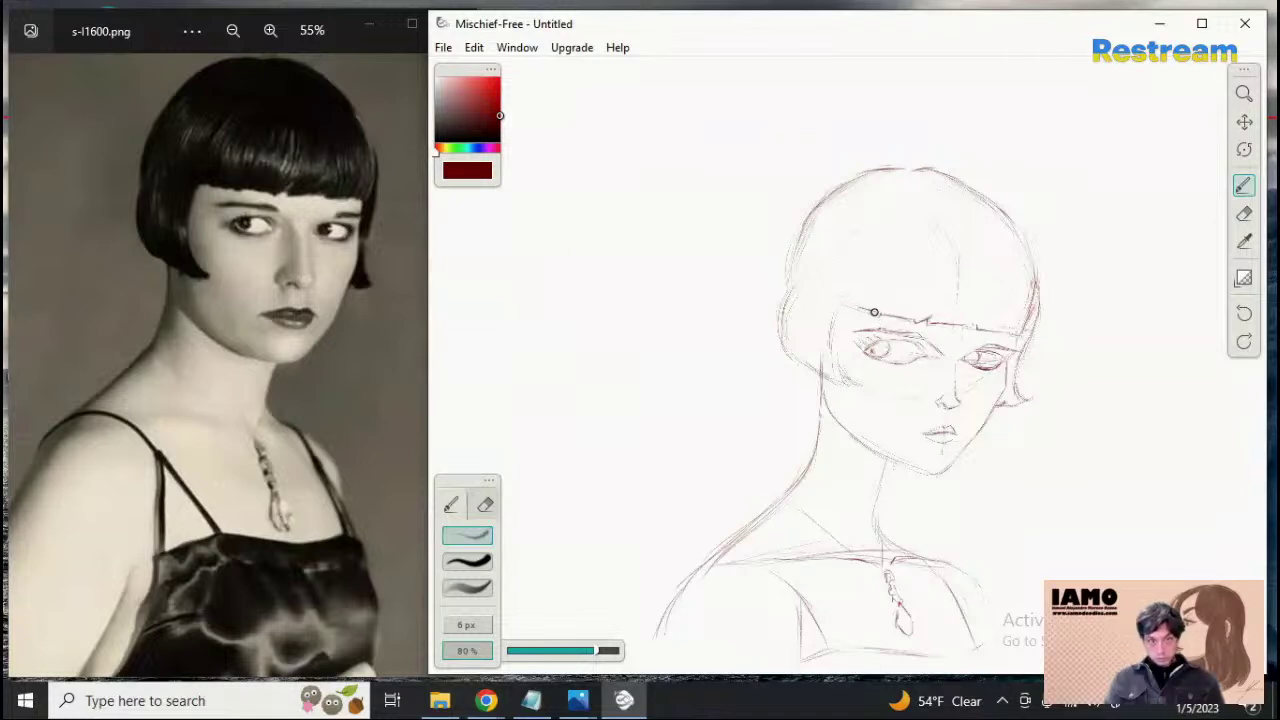
click(1244, 213)
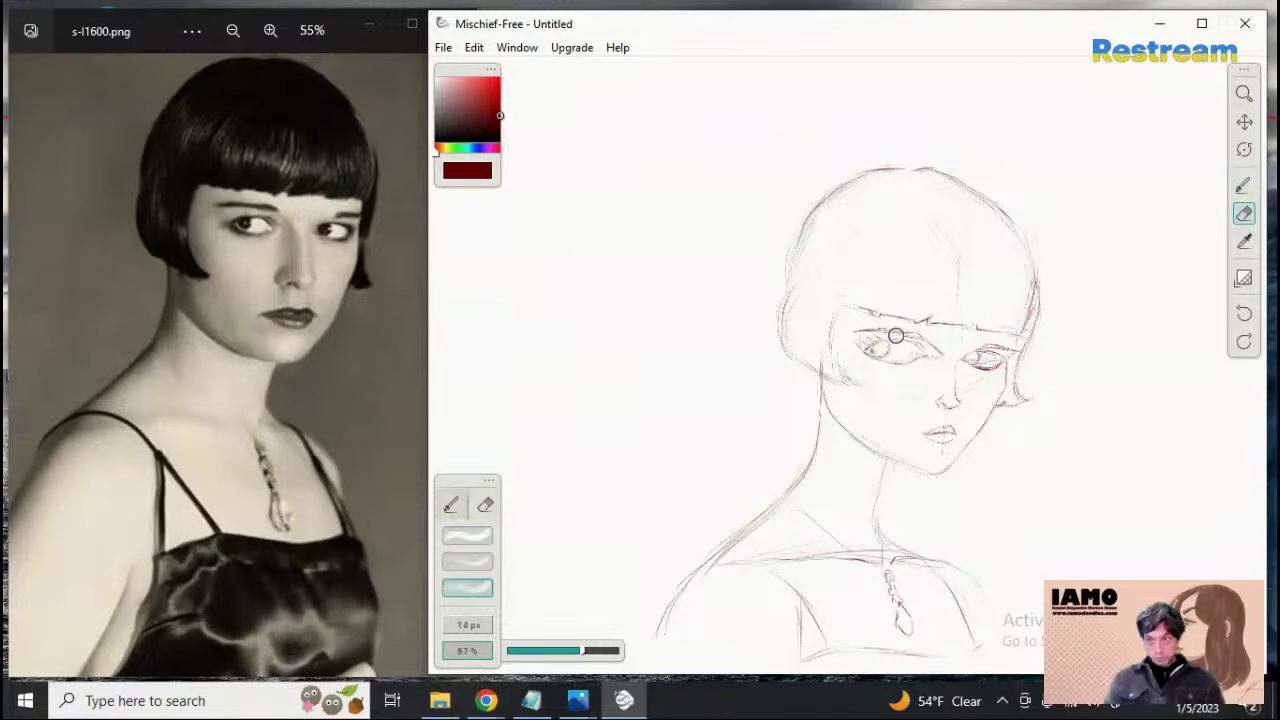
drag(874, 316, 880, 317)
click(1244, 185)
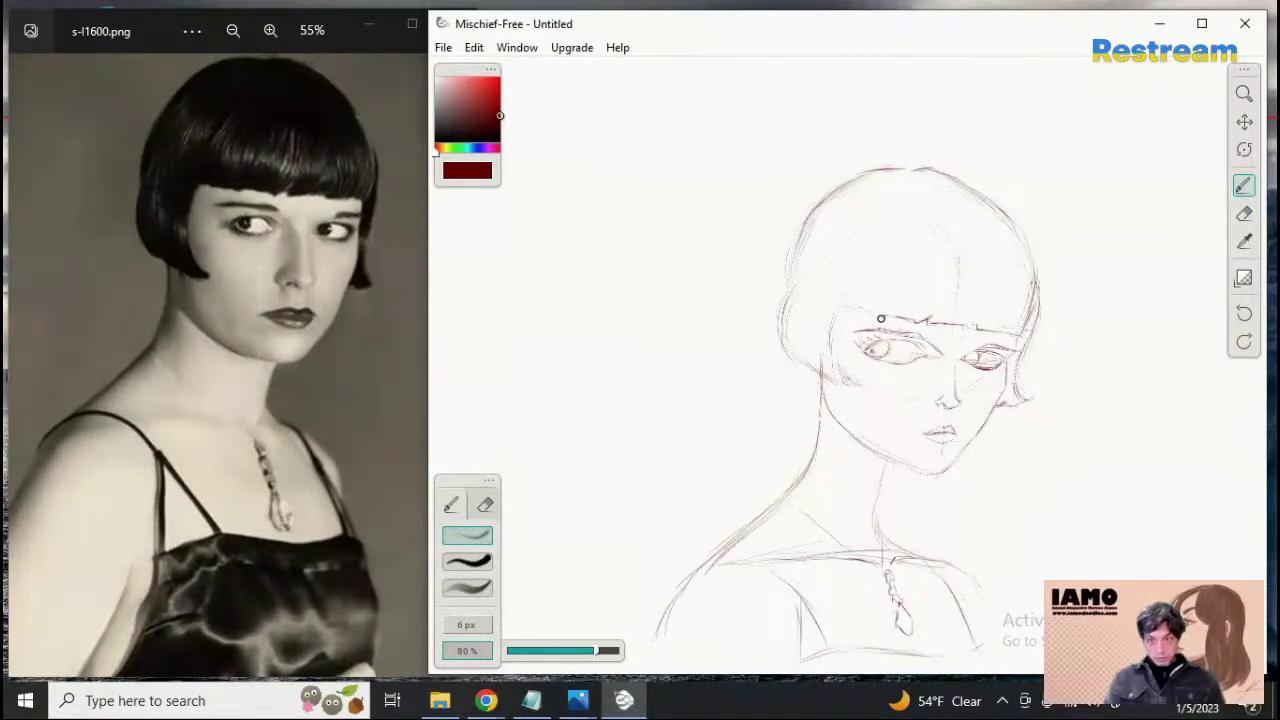
drag(856, 307, 871, 312)
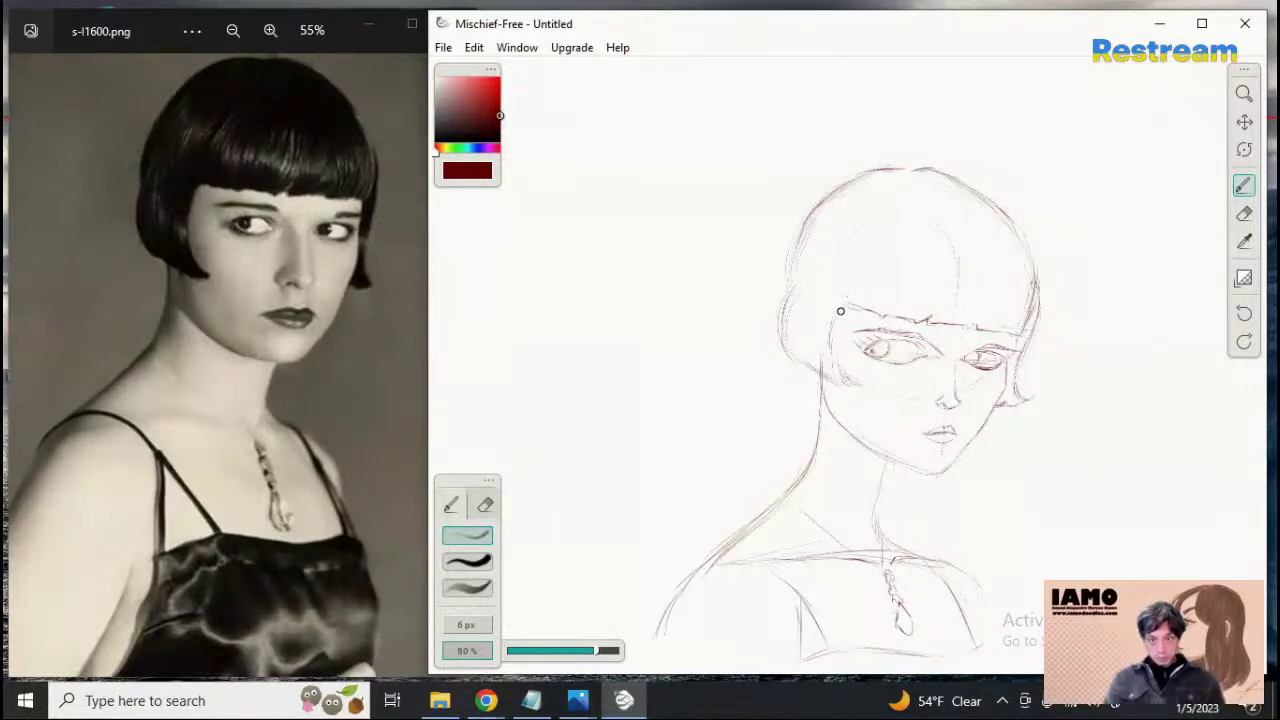
Darken the near side lock from the fringe corner down to its pointed tip on the cheek, and dismiss the storage notification
drag(840, 311, 862, 379)
drag(837, 338, 854, 384)
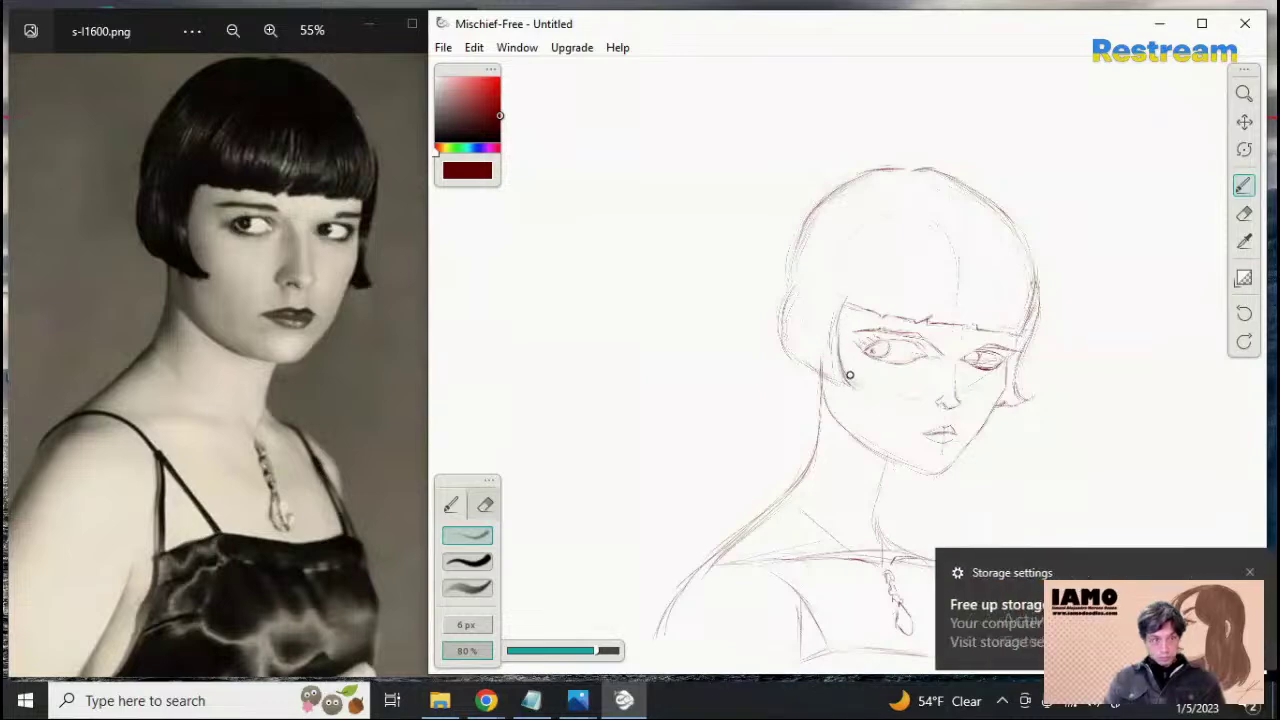
click(1237, 573)
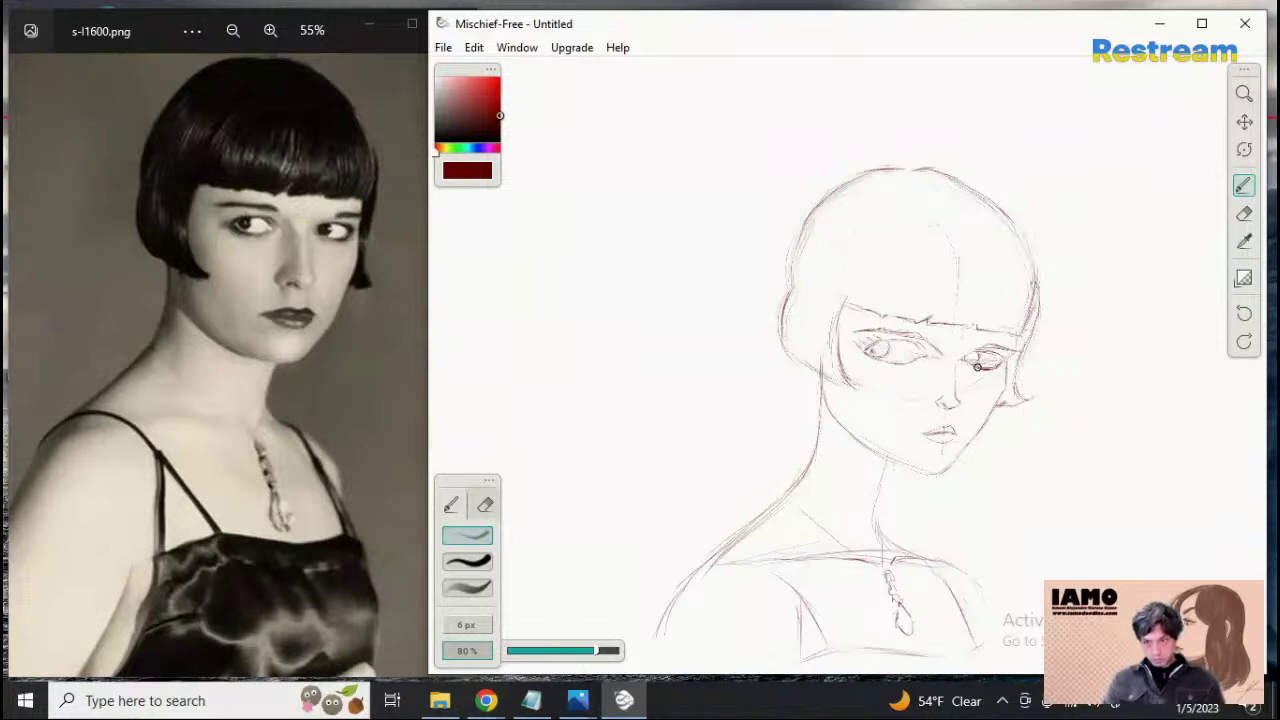
Lighten the far eye's lower lid with the 14 px eraser, then refine the eye's inner corner and iris up close
key(e)
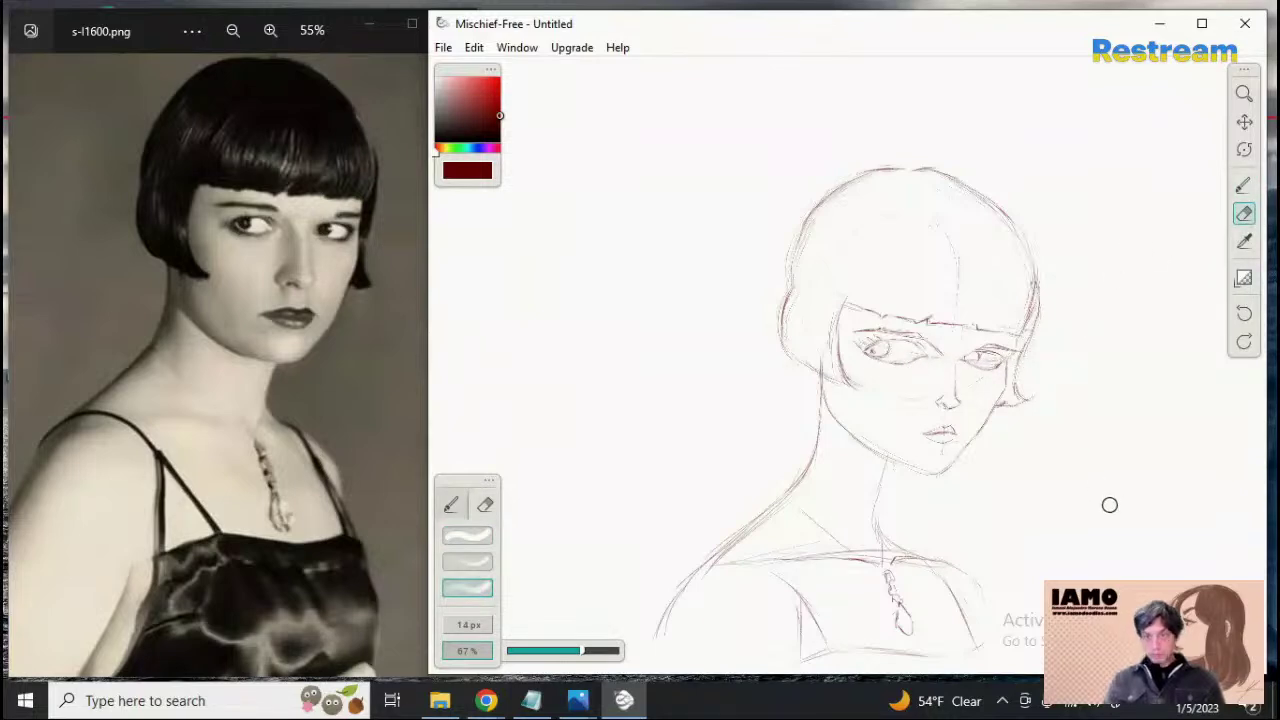
click(1244, 93)
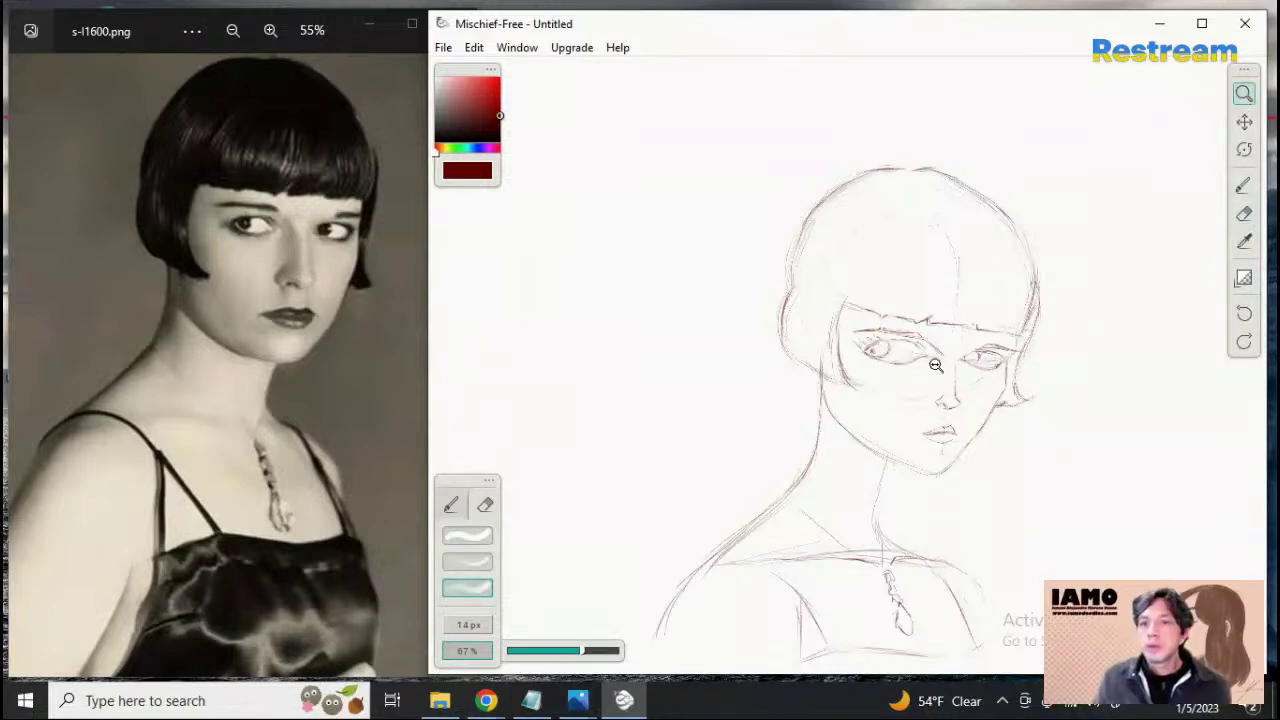
drag(936, 365, 1115, 370)
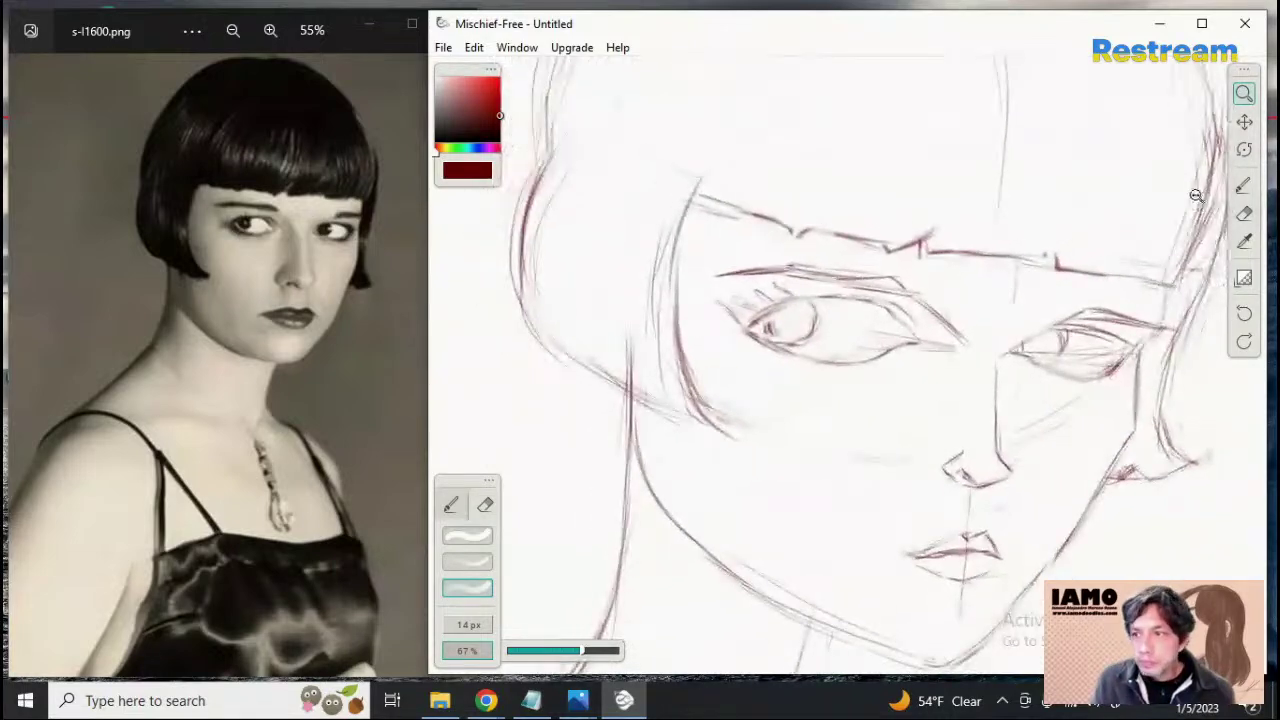
click(1244, 186)
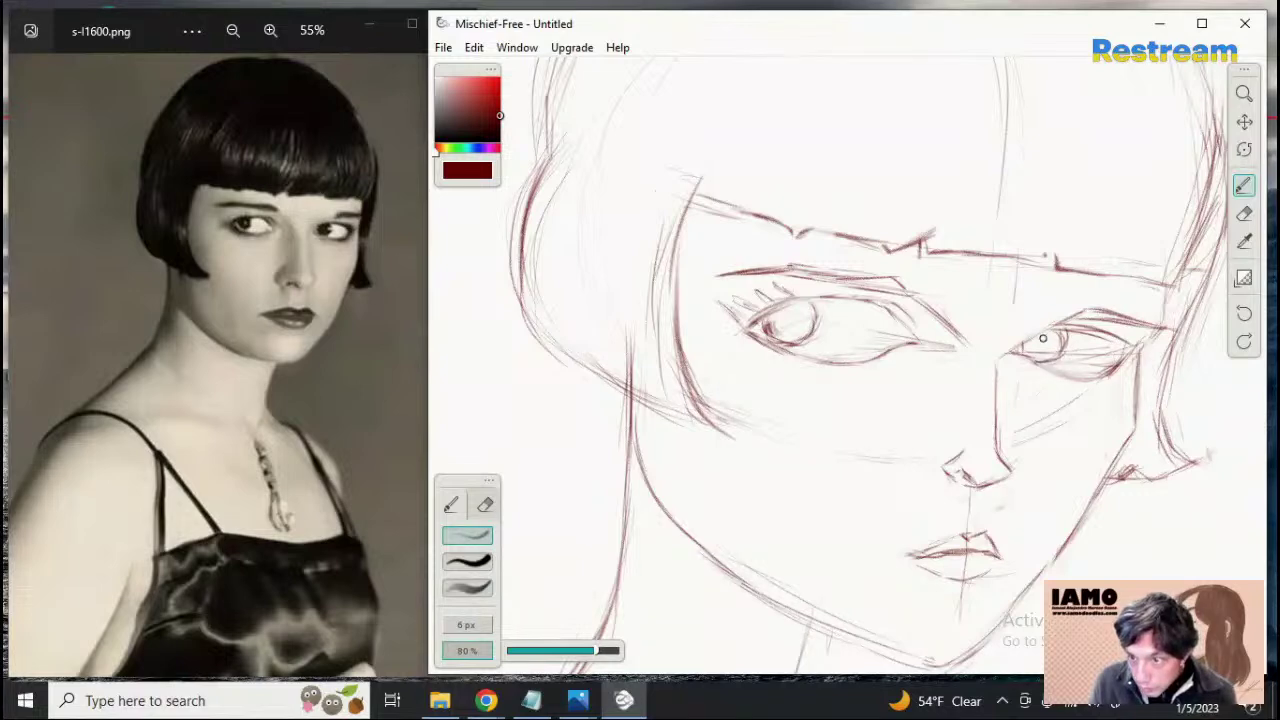
click(484, 507)
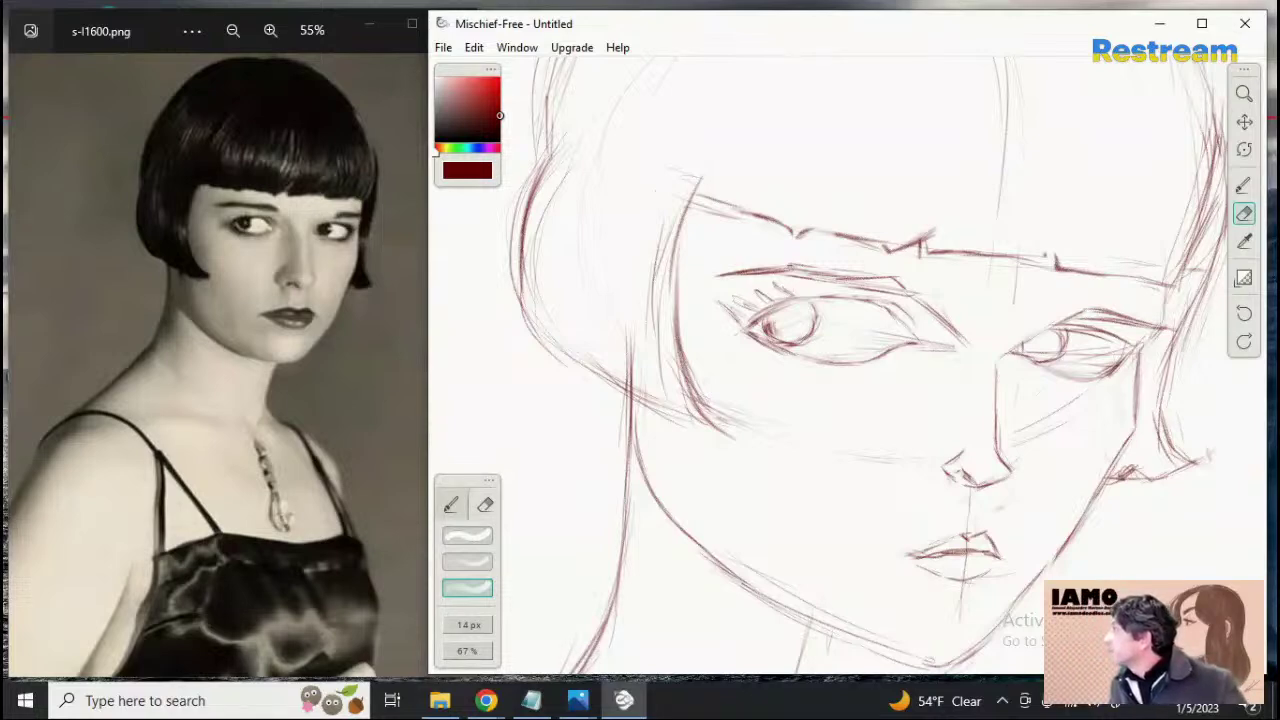
Clean the stray dark strokes out of the near eye's iris with the soft 14 px eraser at 67% opacity
key(alt+Tab)
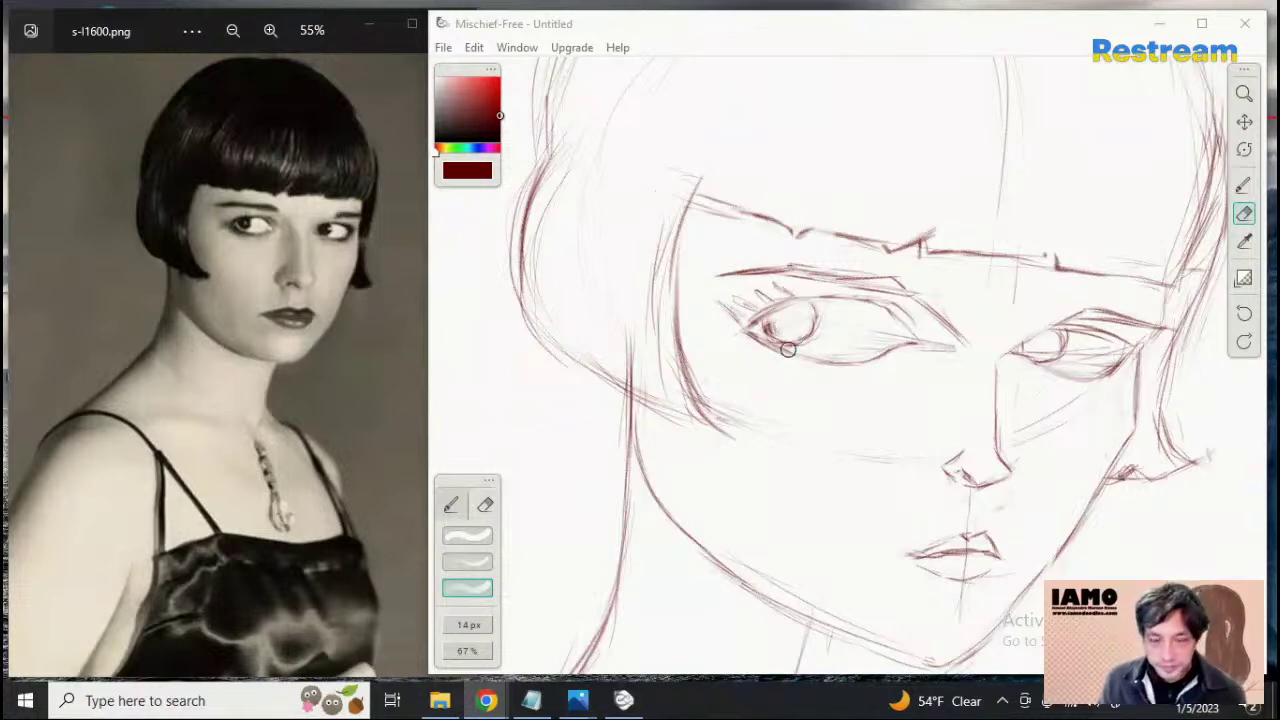
click(467, 536)
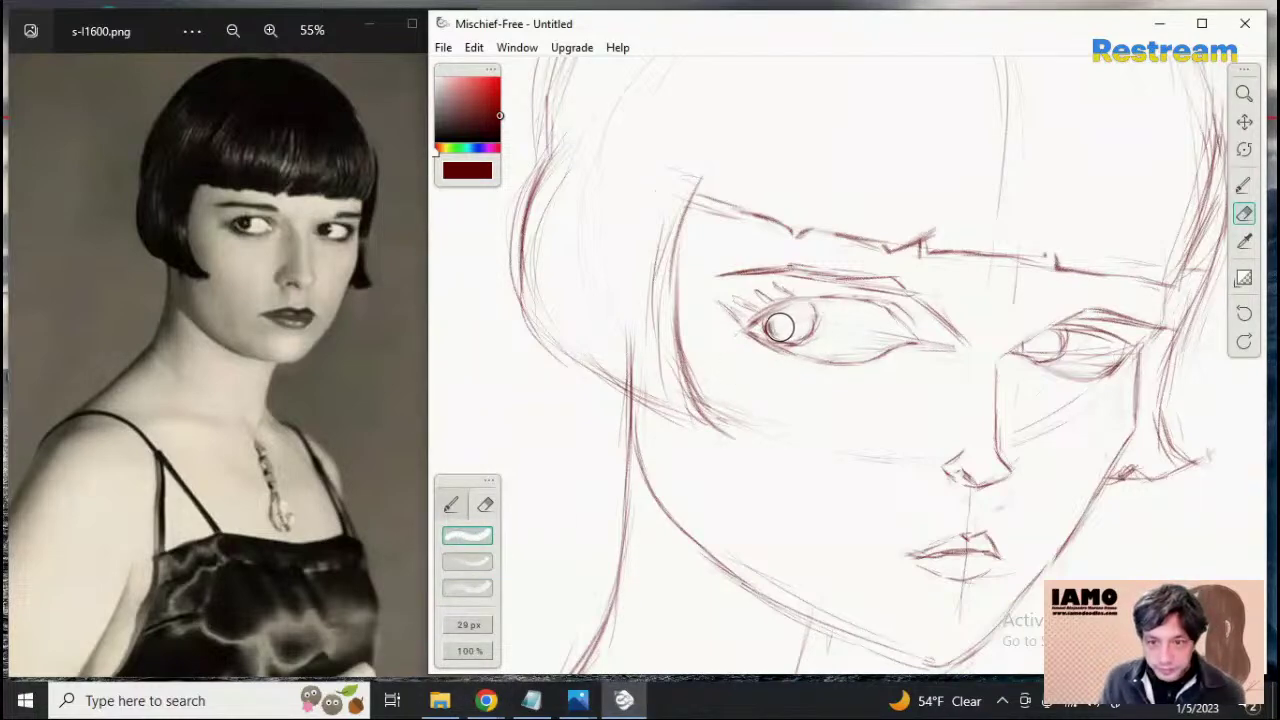
click(476, 592)
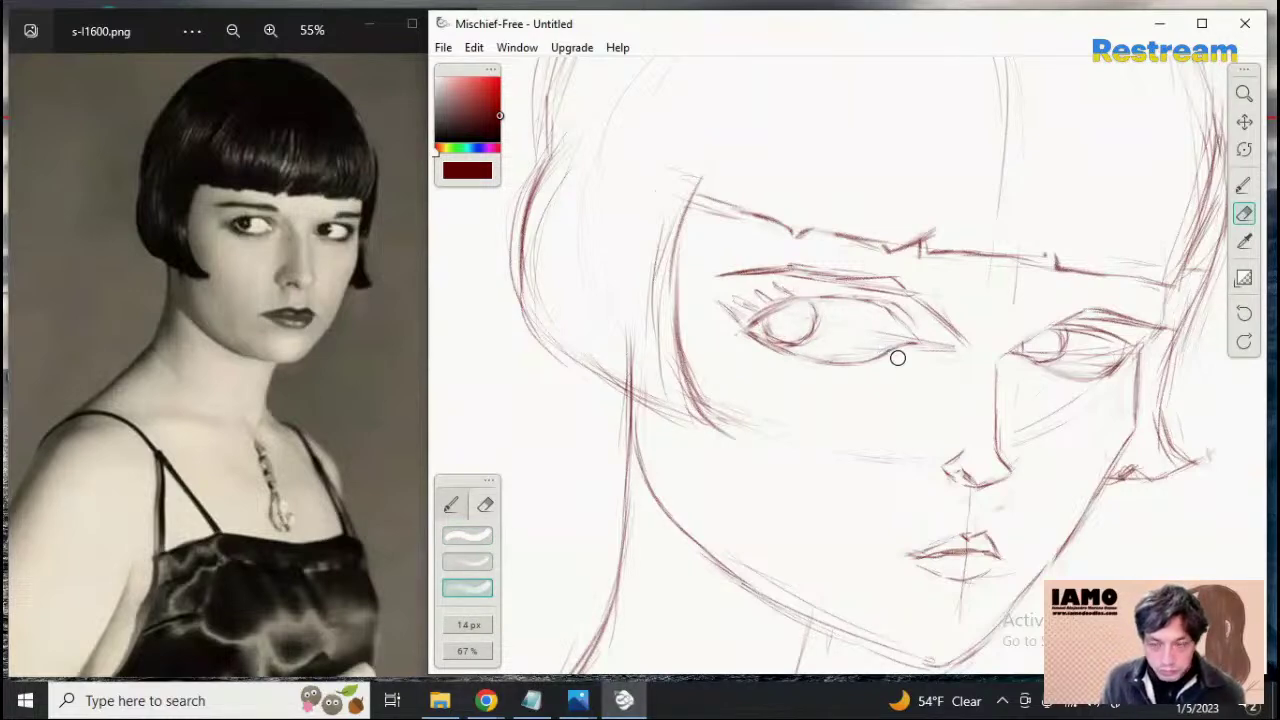
Draw the pupils and radiating iris lines in both eyes with the 6 px brush at 80% opacity
click(1246, 192)
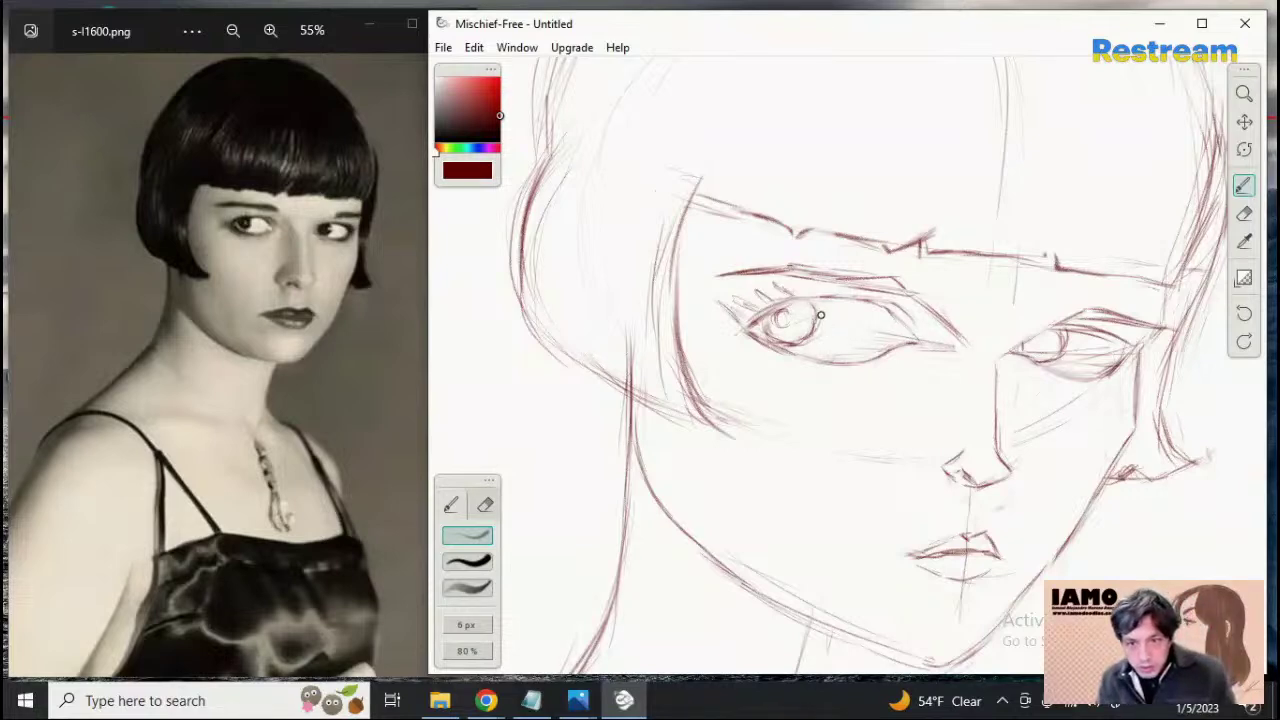
drag(820, 315, 797, 301)
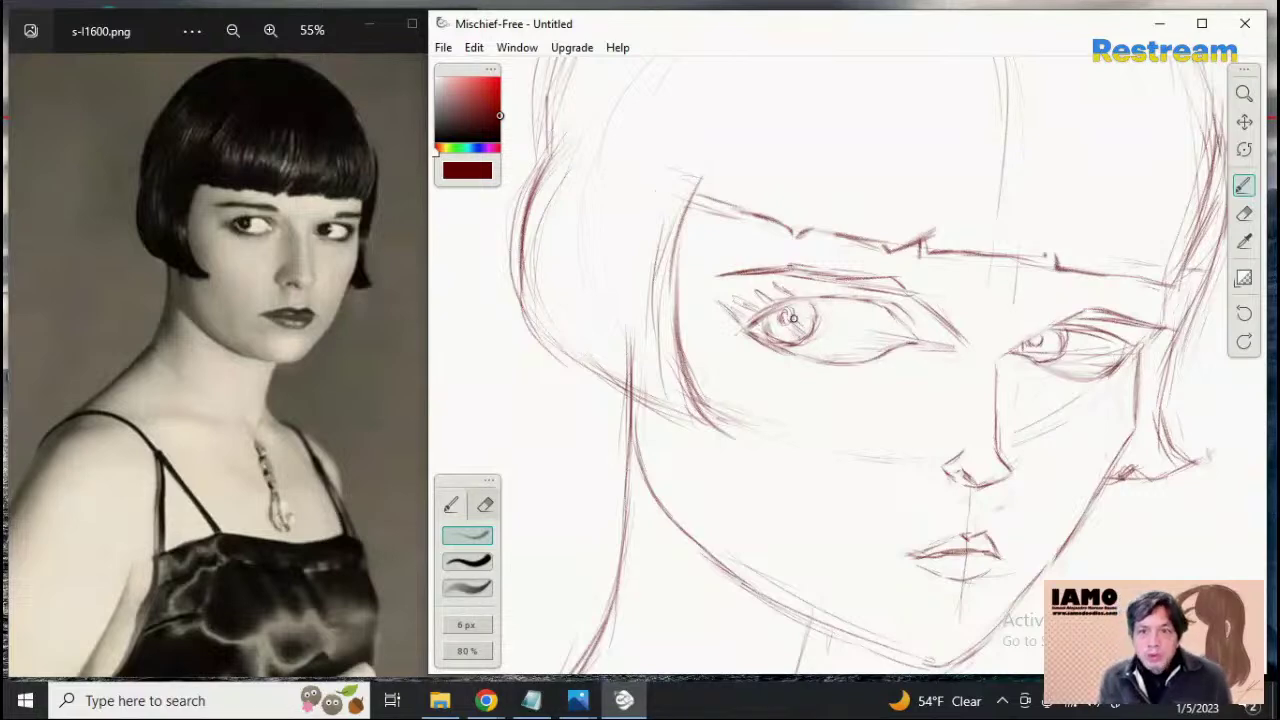
mouse_move(794, 311)
mouse_down()
mouse_move(820, 316)
mouse_move(780, 318)
mouse_up()
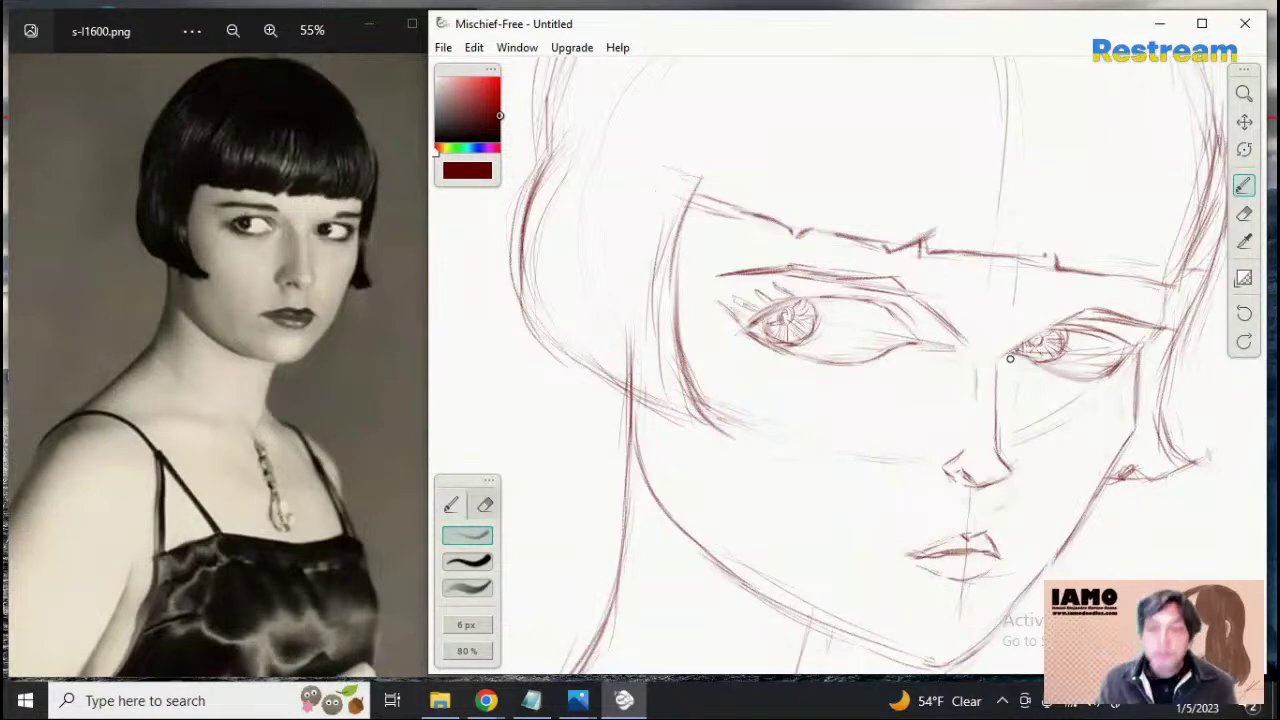
click(1244, 213)
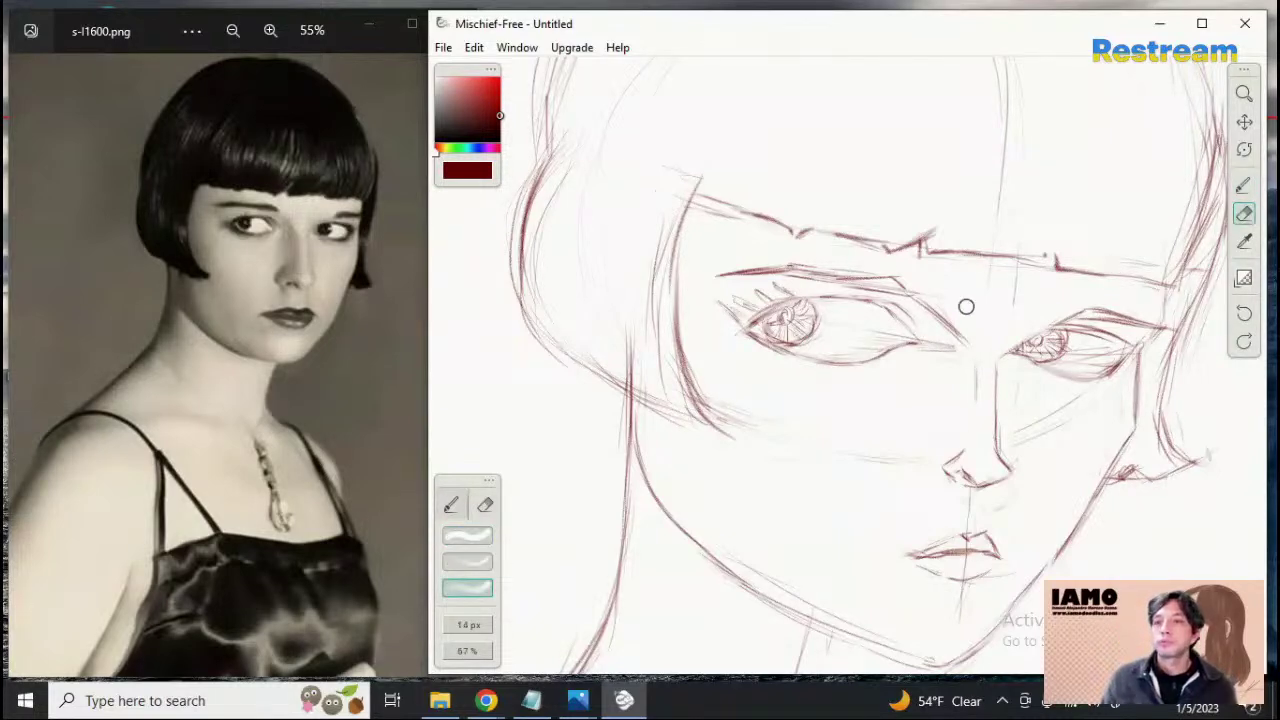
Erase the heavy line between the inner eyebrow and the nose bridge, then redraw the bridge contour as a light curve
drag(922, 304, 977, 353)
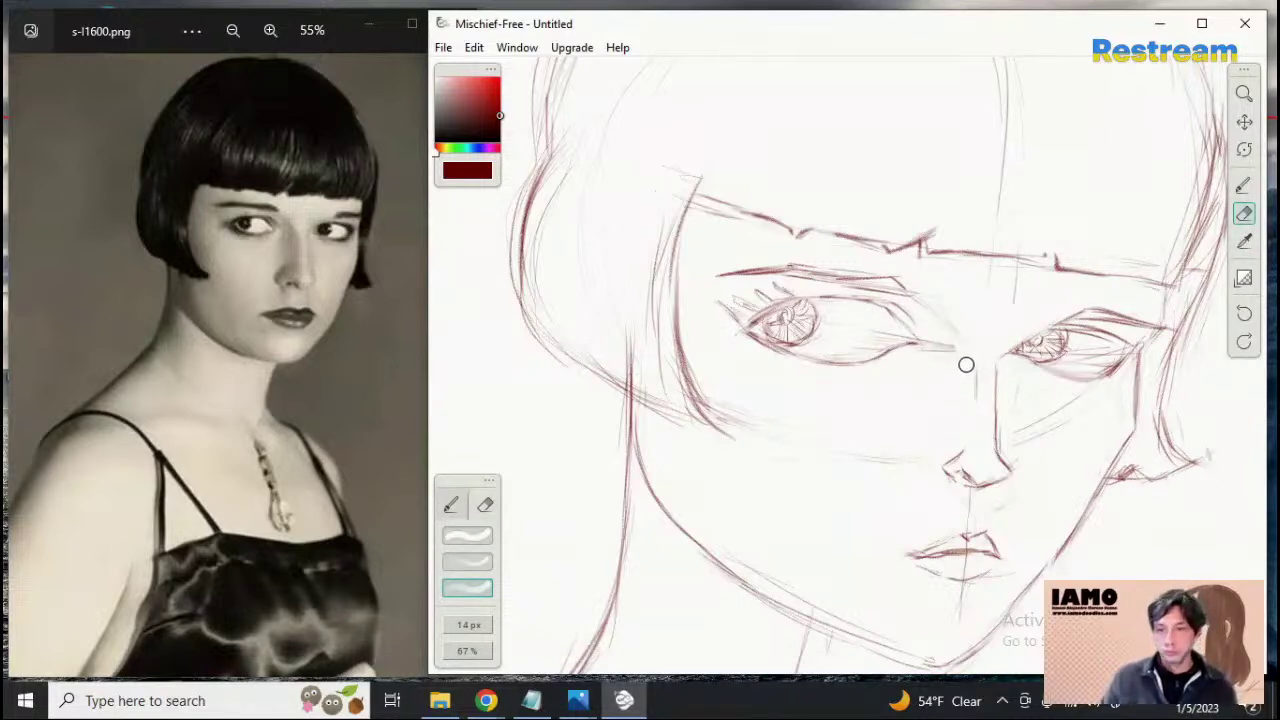
click(1244, 186)
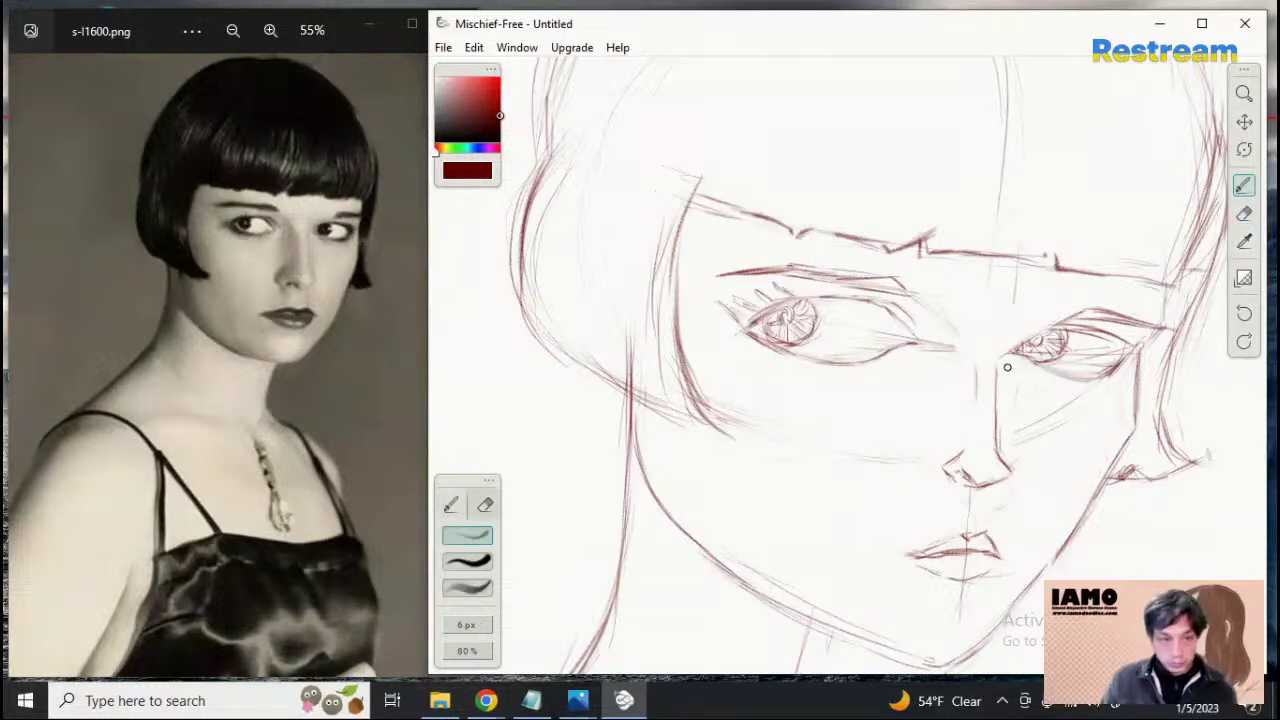
click(1244, 213)
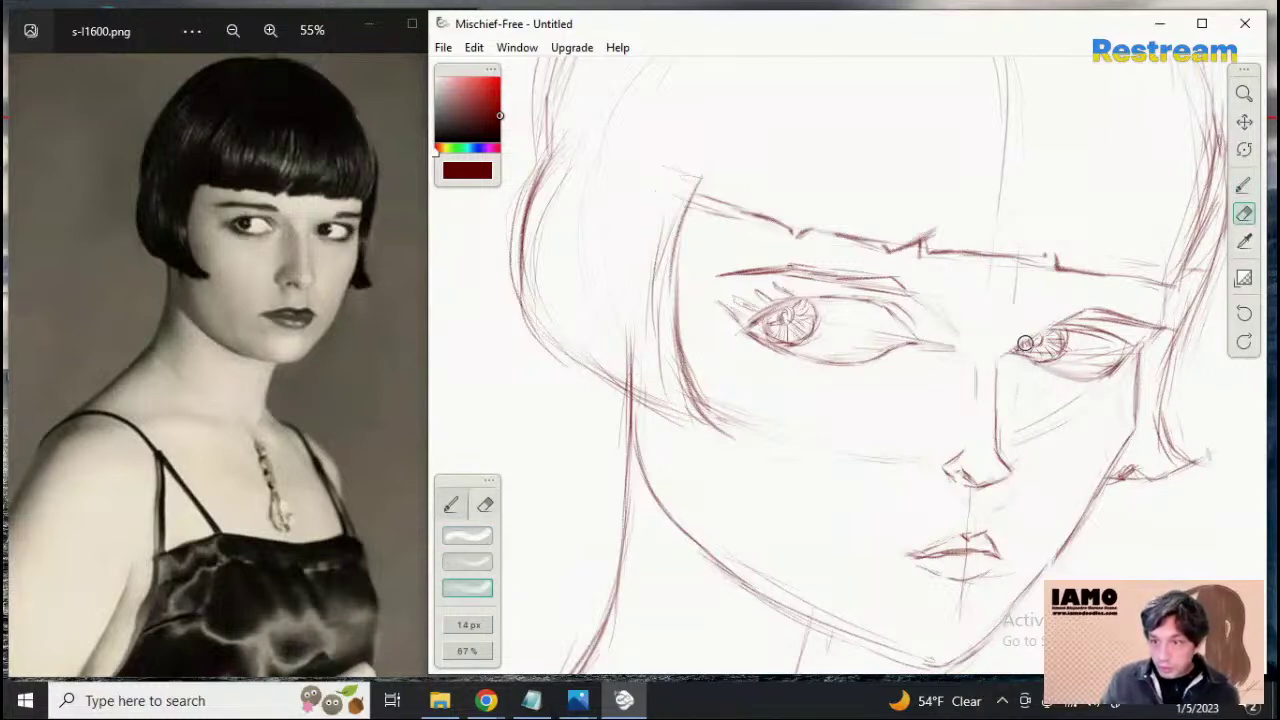
click(1244, 186)
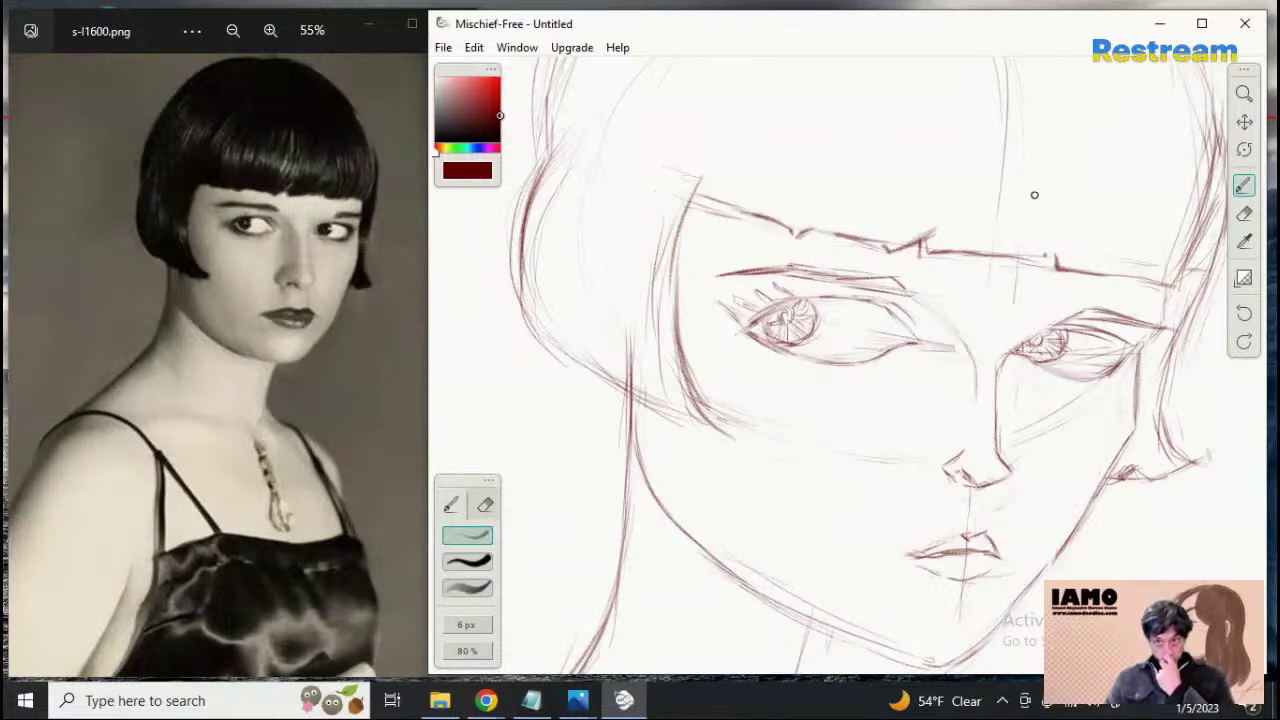
Sketch light curved strand lines across the crown and both sides of the bobbed hair with the 6 px brush
click(1244, 93)
drag(1014, 231, 851, 263)
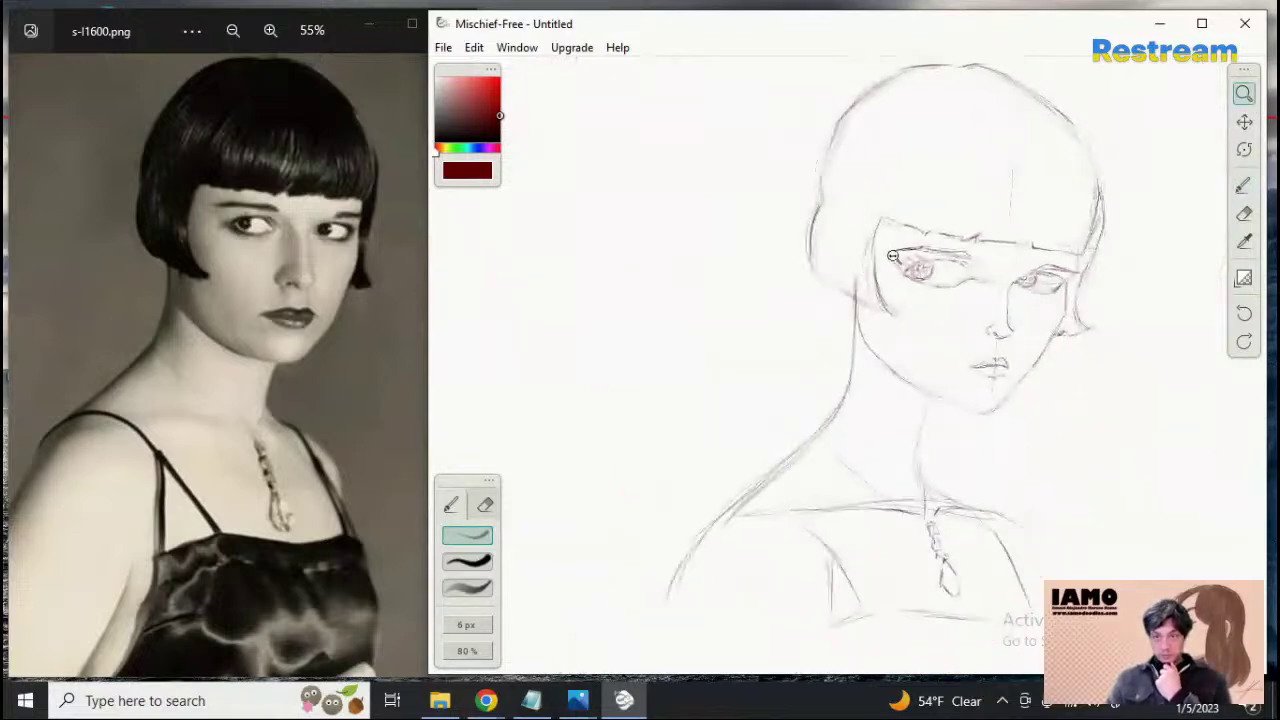
click(1244, 186)
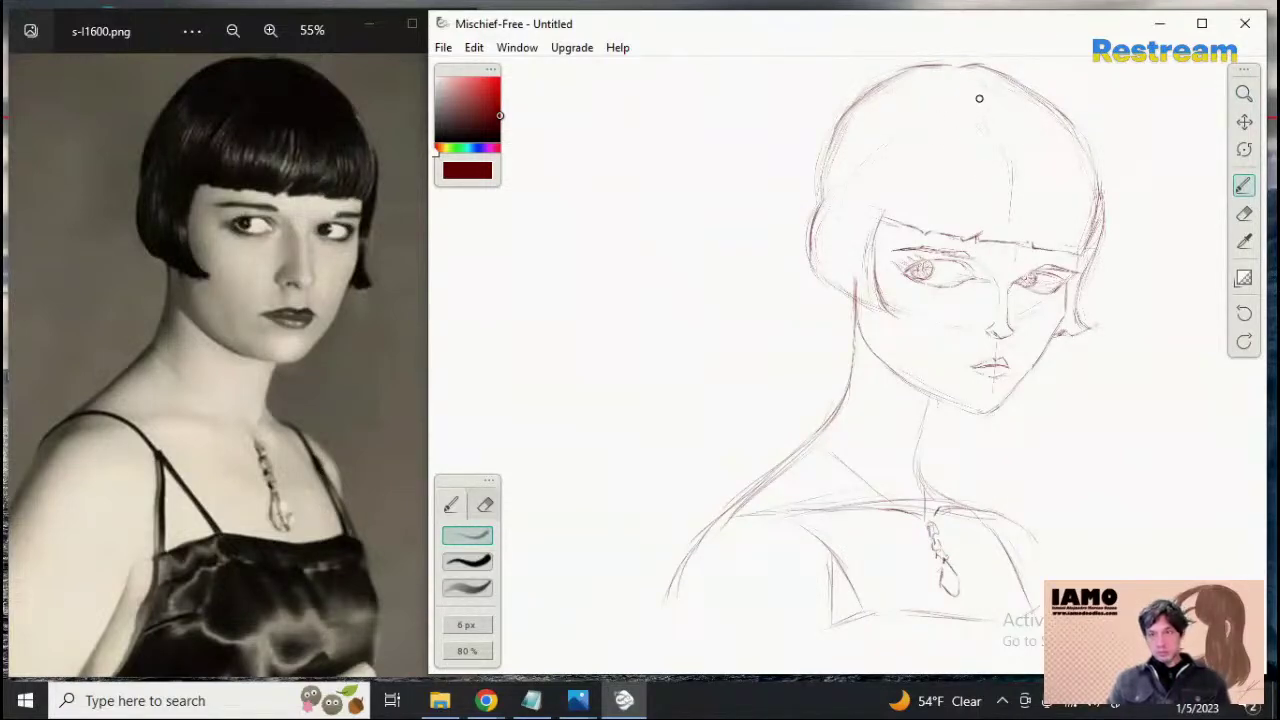
drag(968, 78, 1012, 212)
key(ctrl+z)
drag(968, 80, 1021, 180)
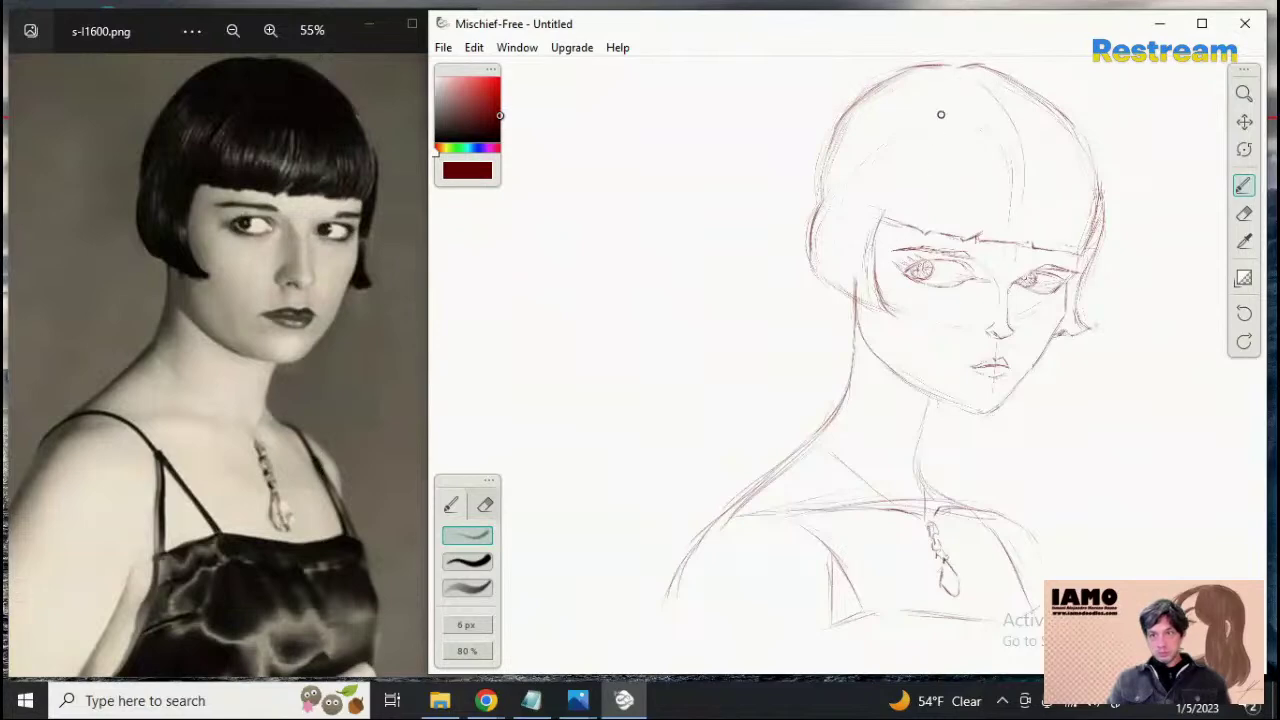
drag(967, 78, 963, 168)
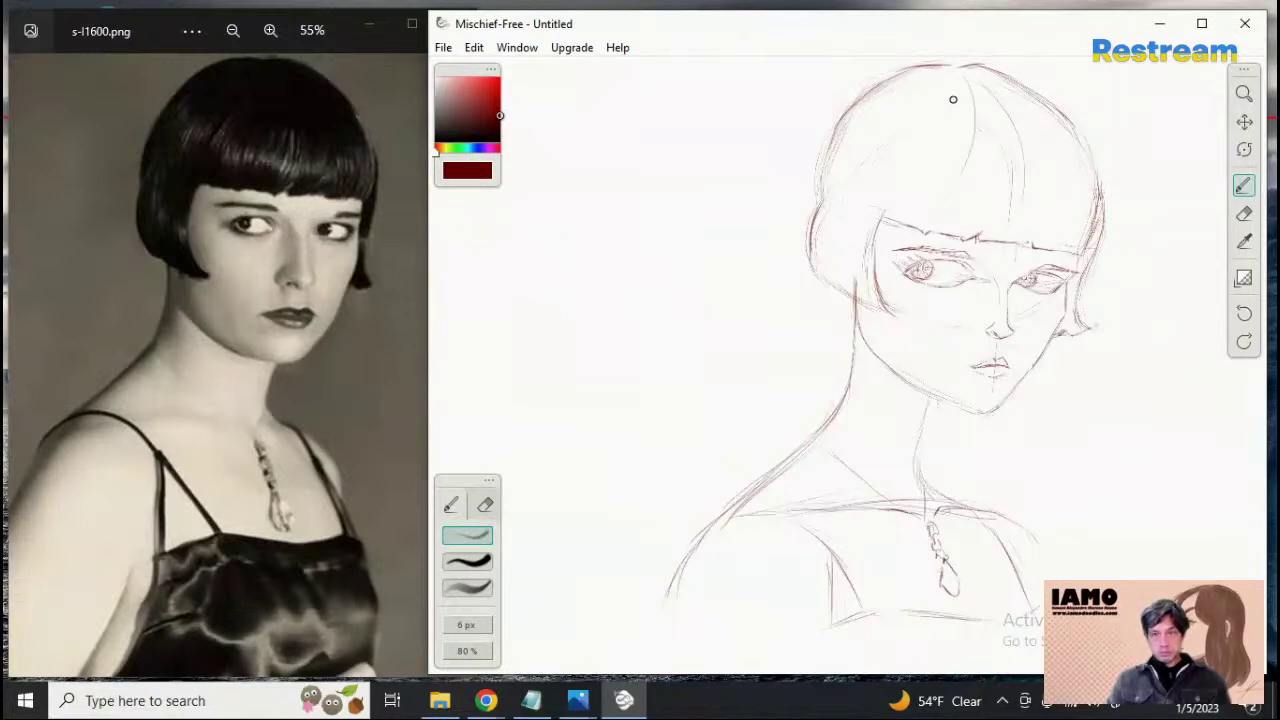
key(ctrl+z)
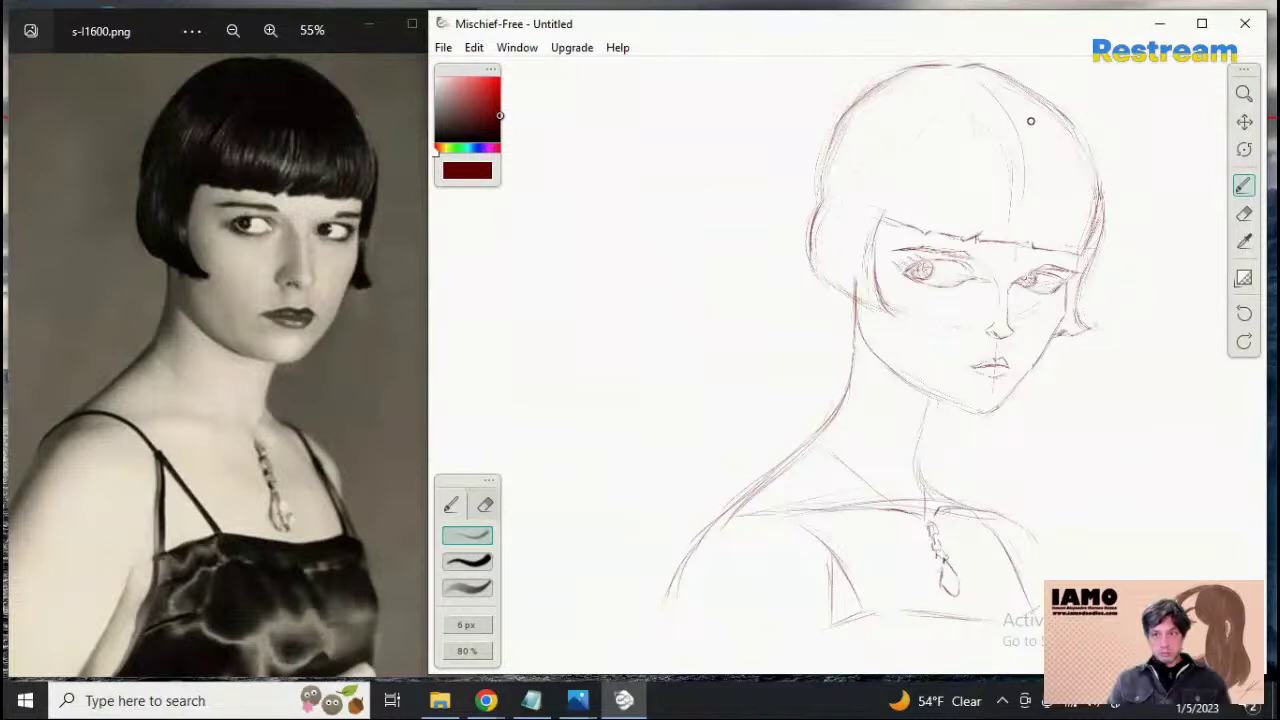
drag(1050, 126, 1062, 180)
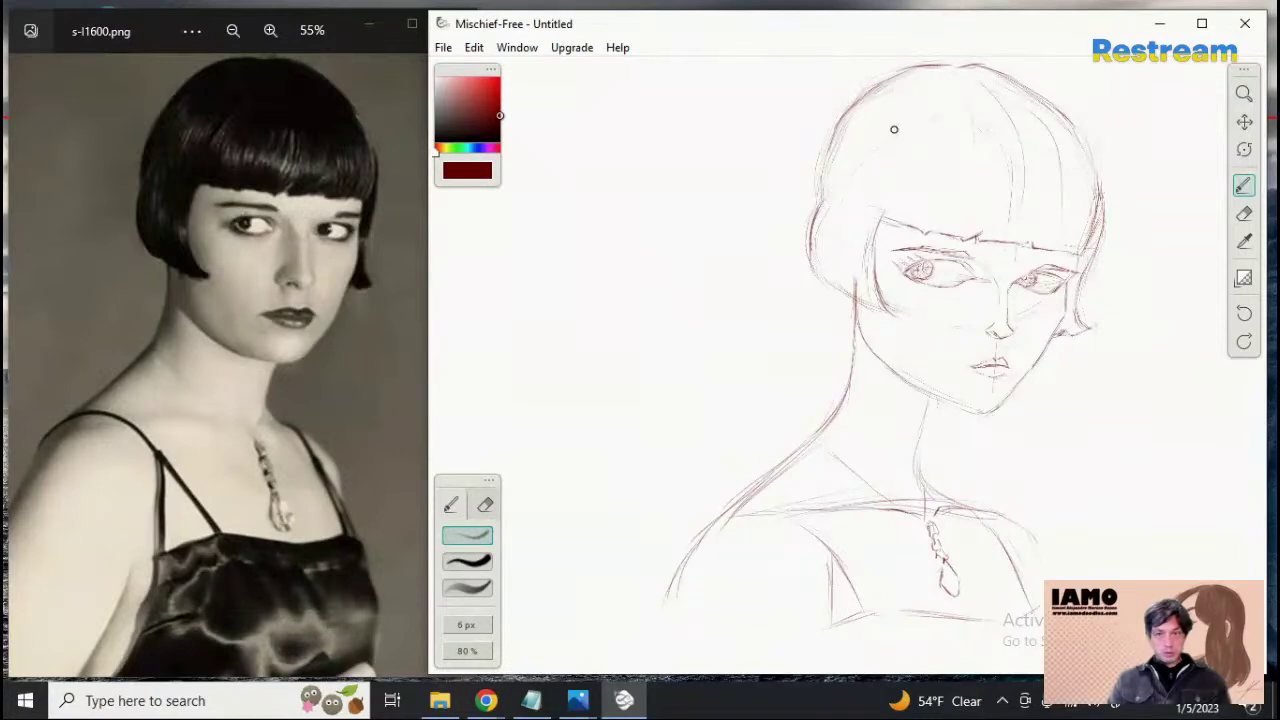
drag(864, 158, 840, 228)
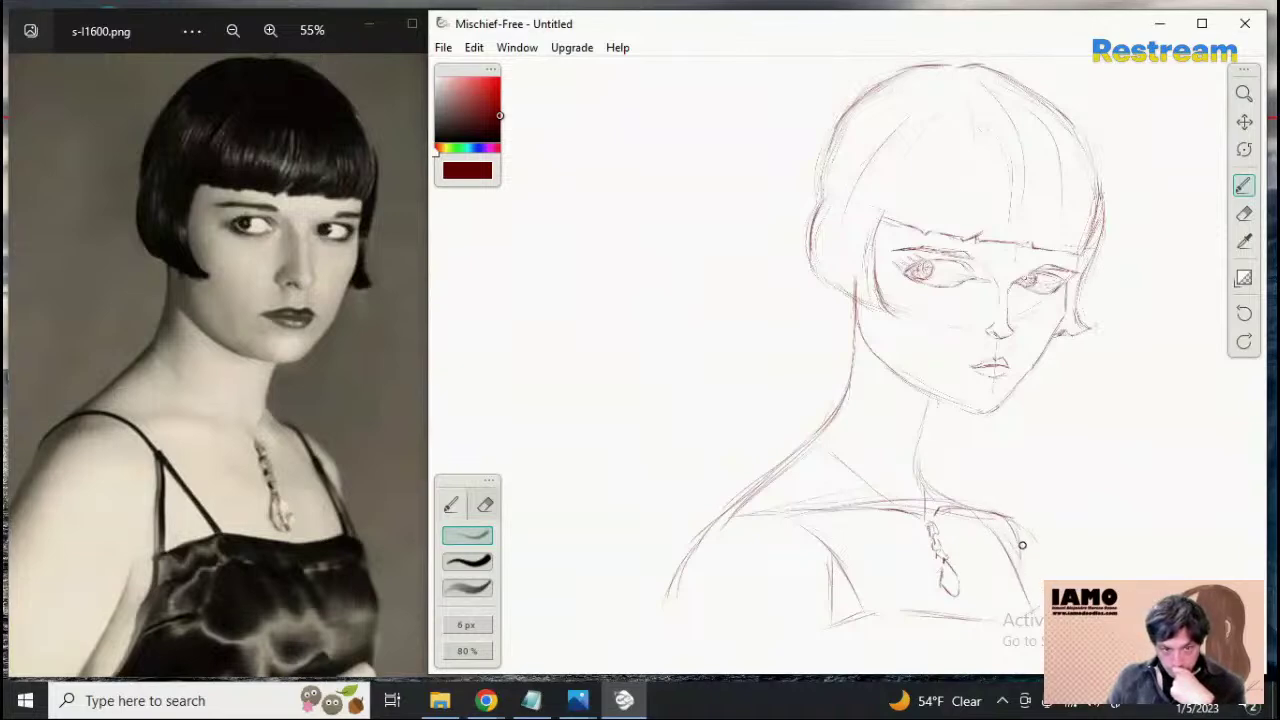
Sketch the far shoulder's outer contour, then extend the near arm's outline downward and round off the near shoulder
mouse_move(1018, 540)
mouse_down()
mouse_move(1021, 529)
mouse_move(1027, 585)
mouse_up()
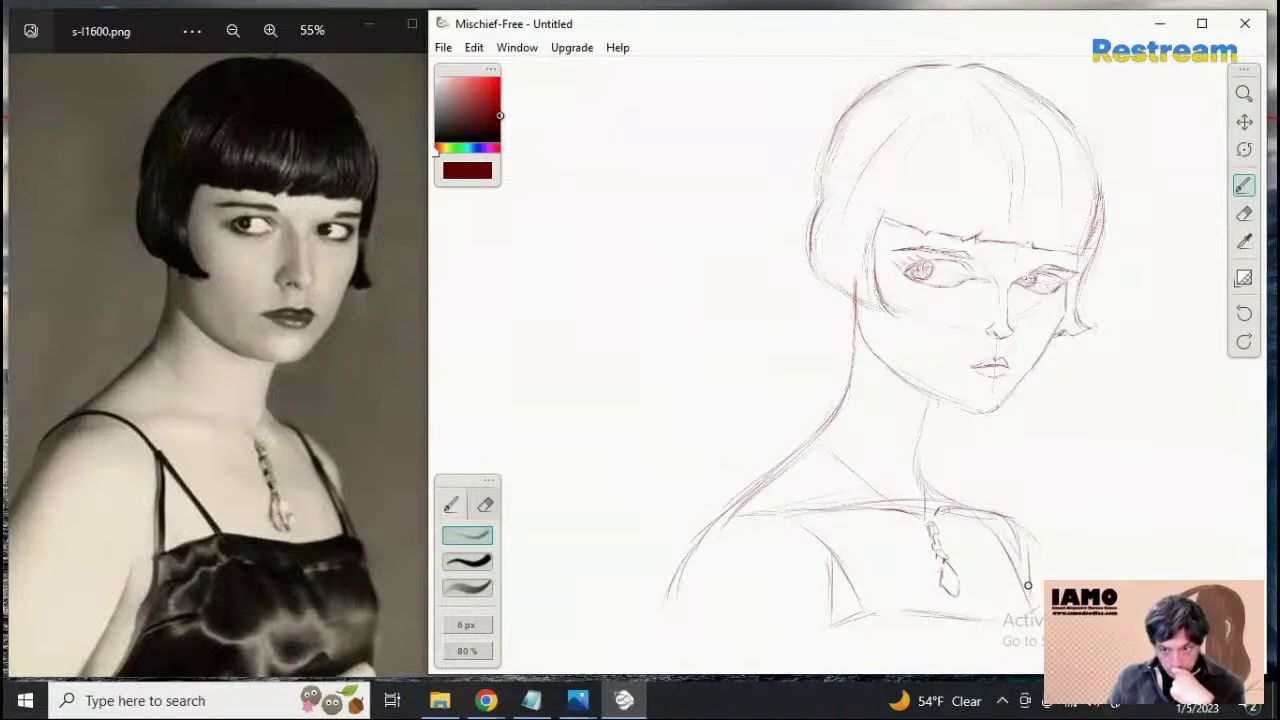
drag(1012, 523, 1026, 582)
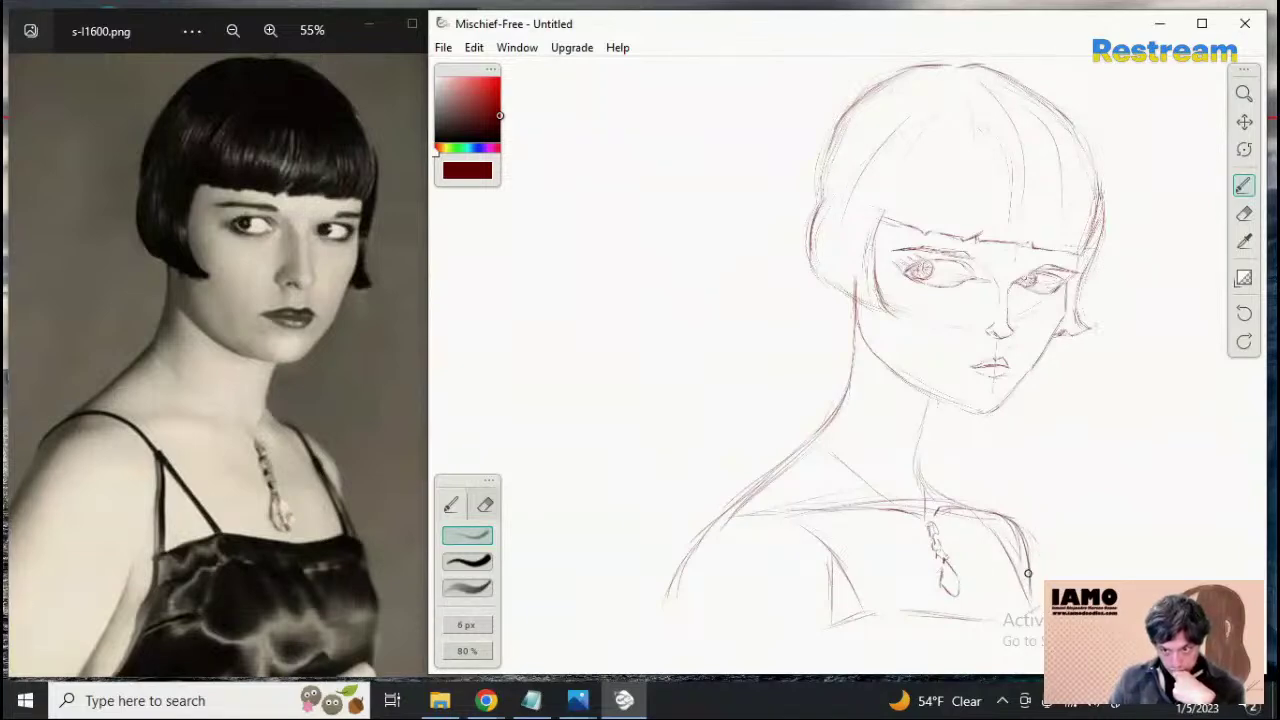
drag(1027, 573, 1038, 612)
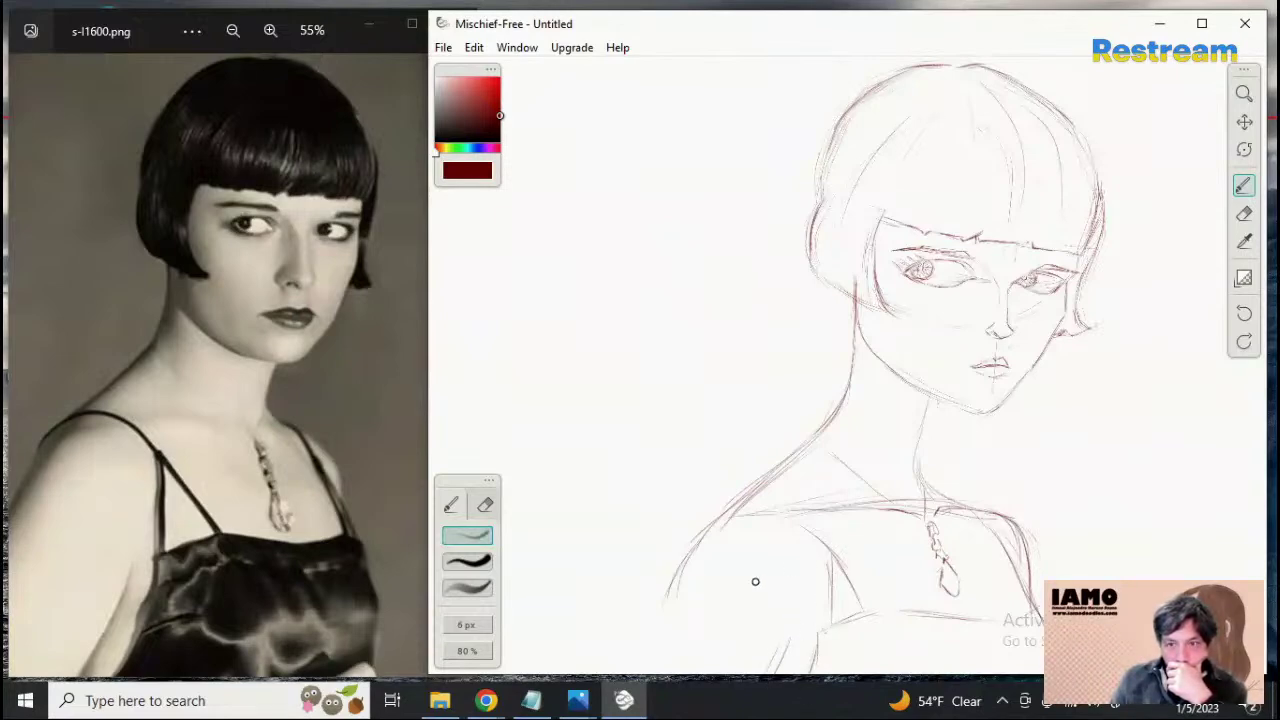
drag(667, 603, 643, 675)
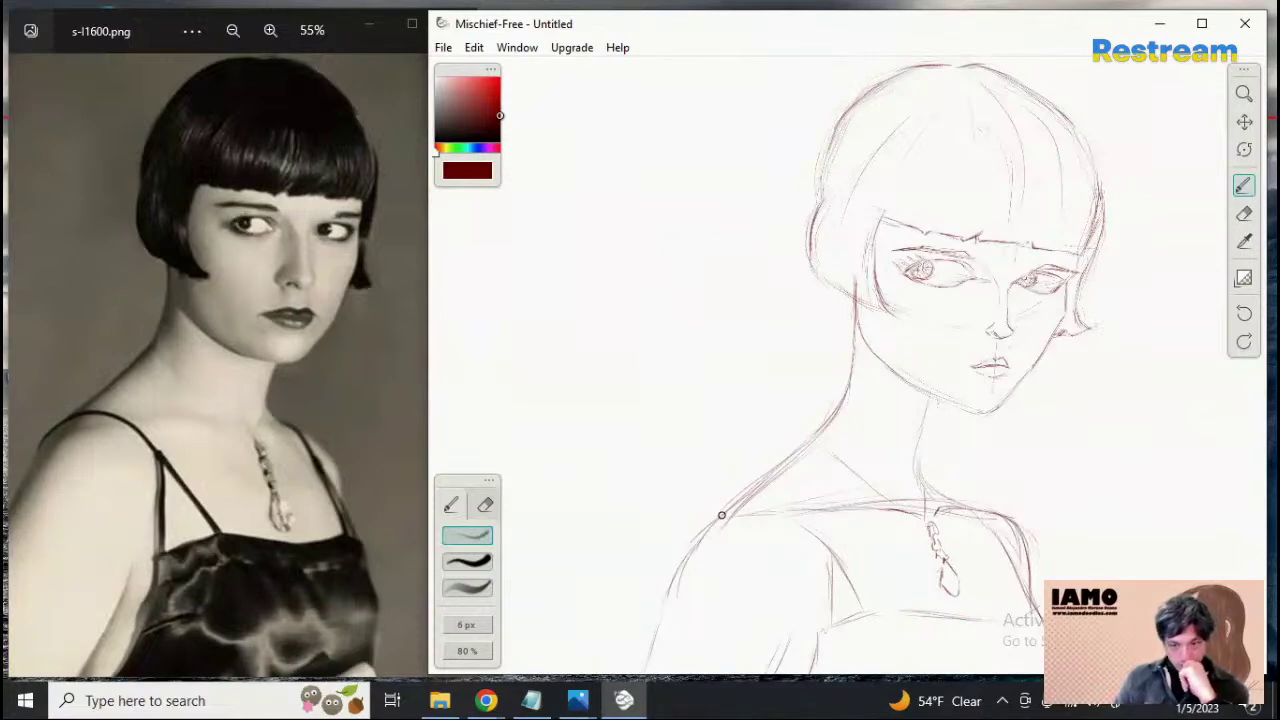
mouse_move(706, 534)
mouse_down()
mouse_move(779, 513)
mouse_move(741, 513)
mouse_move(805, 527)
mouse_move(786, 531)
mouse_move(834, 557)
mouse_up()
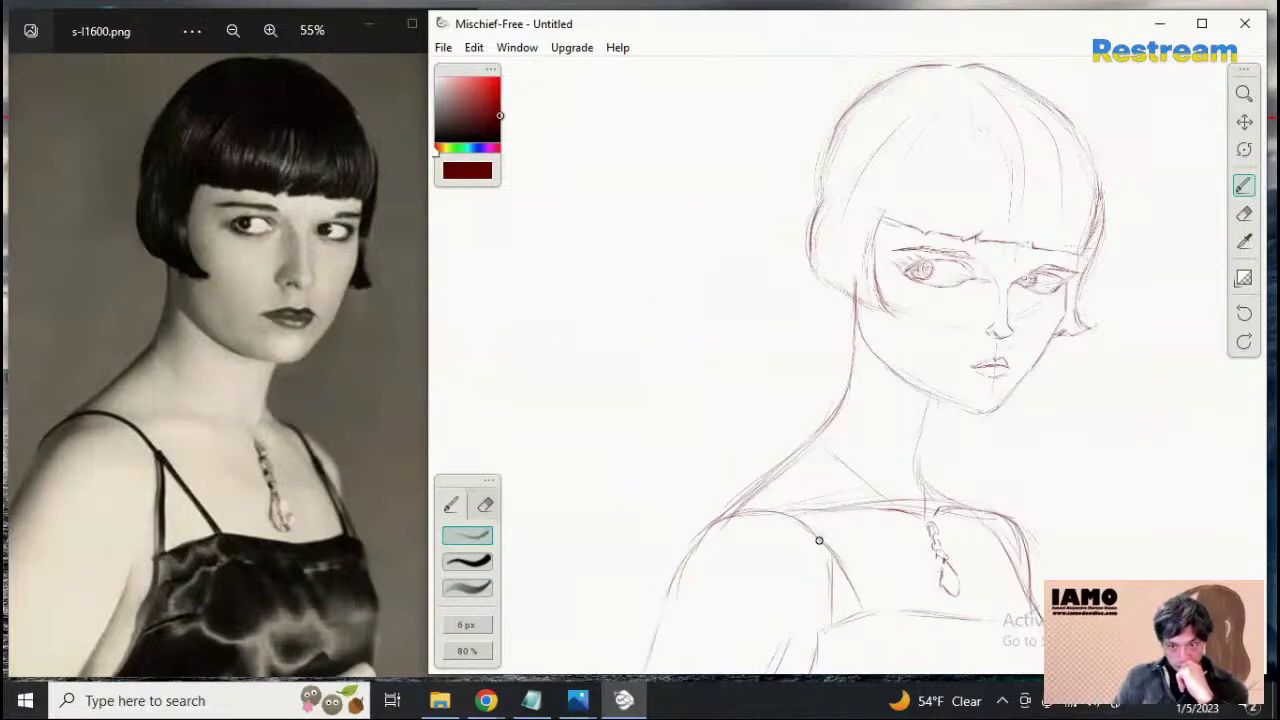
Strengthen both dress straps and extend the neckline to meet the far strap
drag(818, 538, 828, 619)
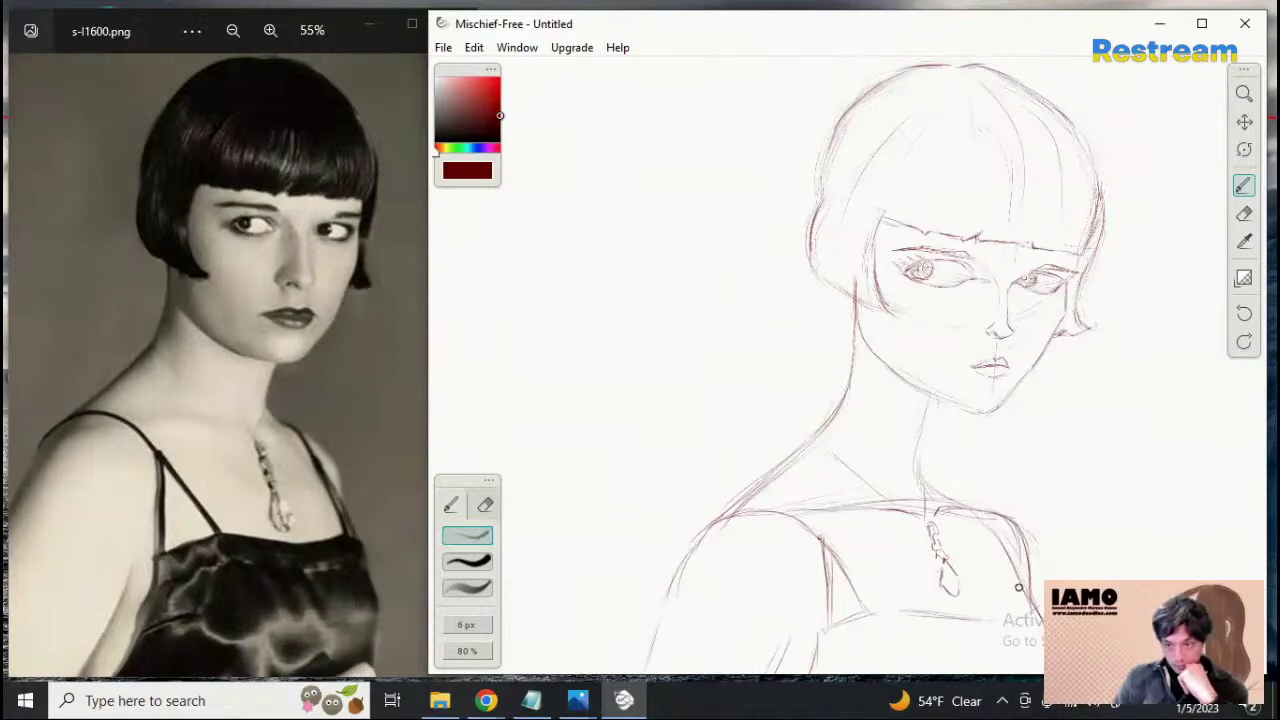
drag(1009, 553, 1023, 608)
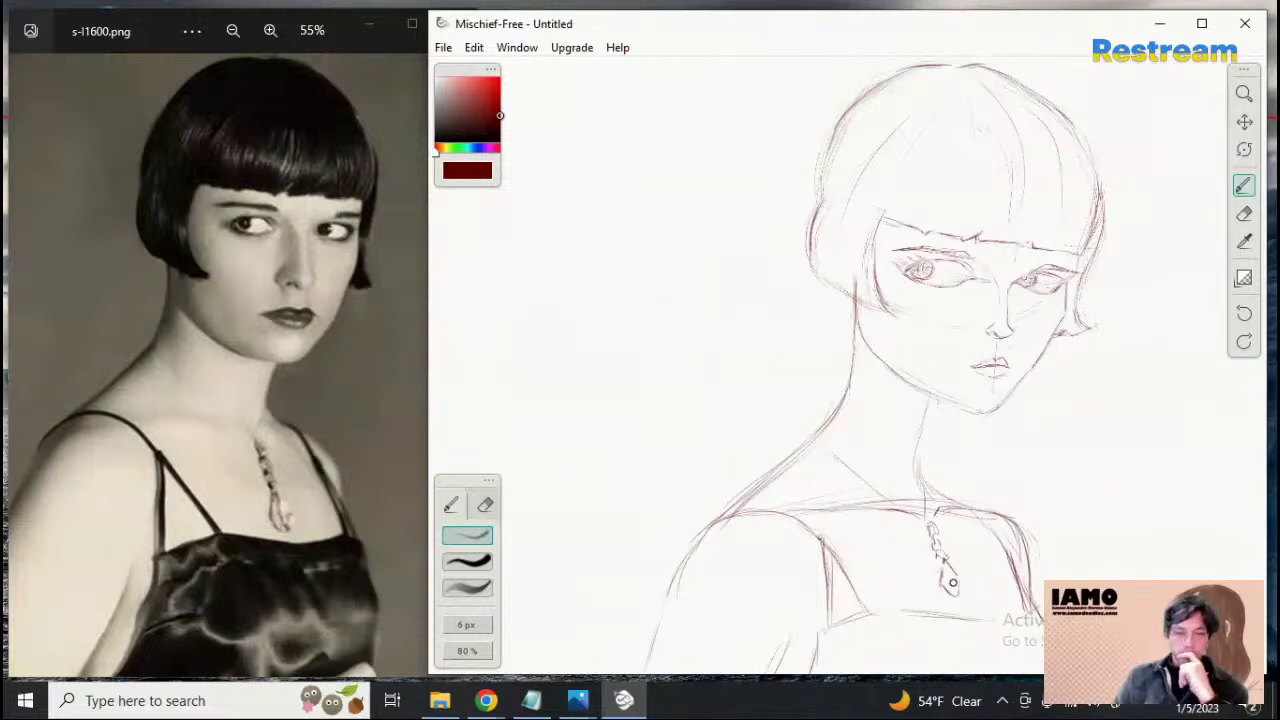
drag(1012, 610, 988, 617)
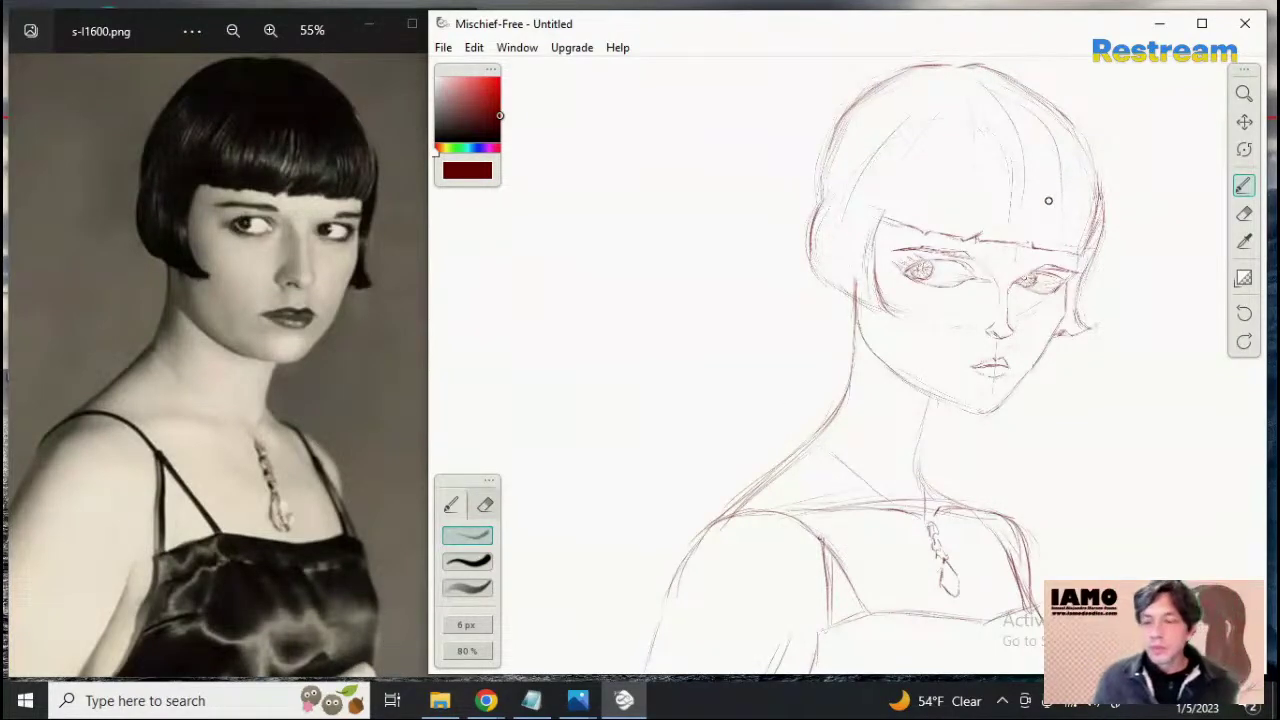
Switch to the bold 8 px brush at 80% opacity and try a stroke along the near jawline
click(1244, 93)
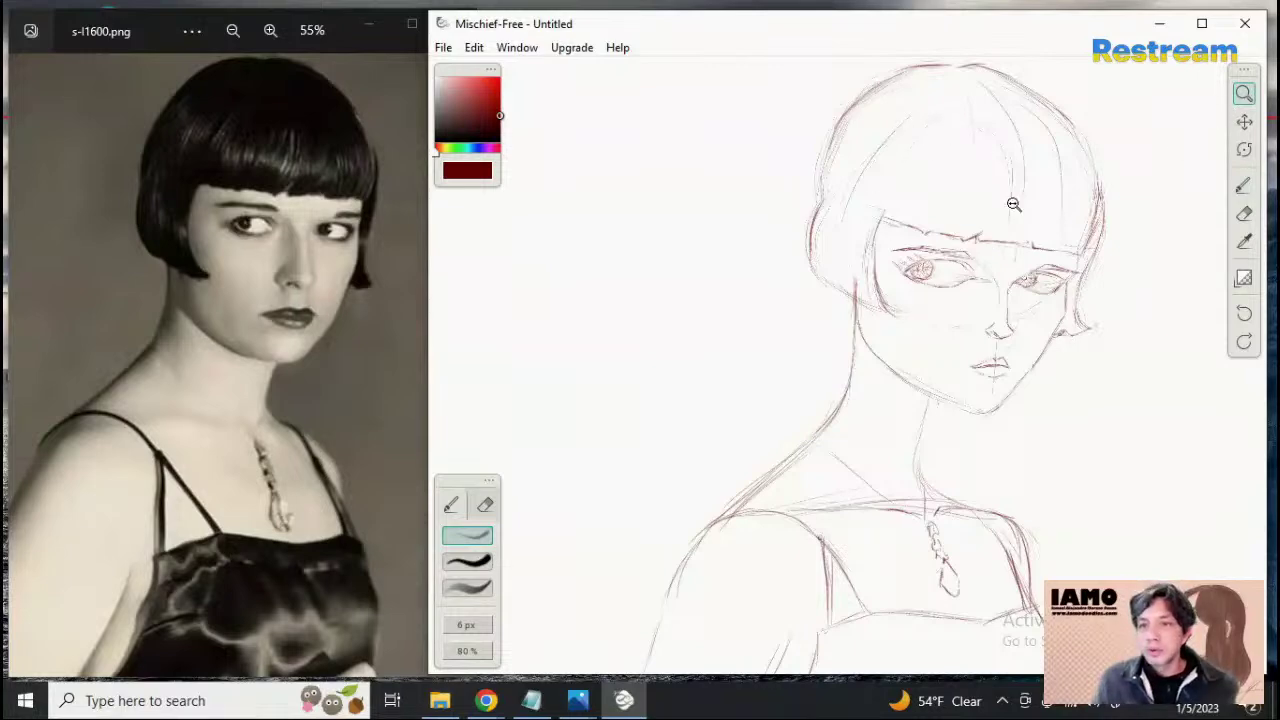
drag(995, 268, 1111, 296)
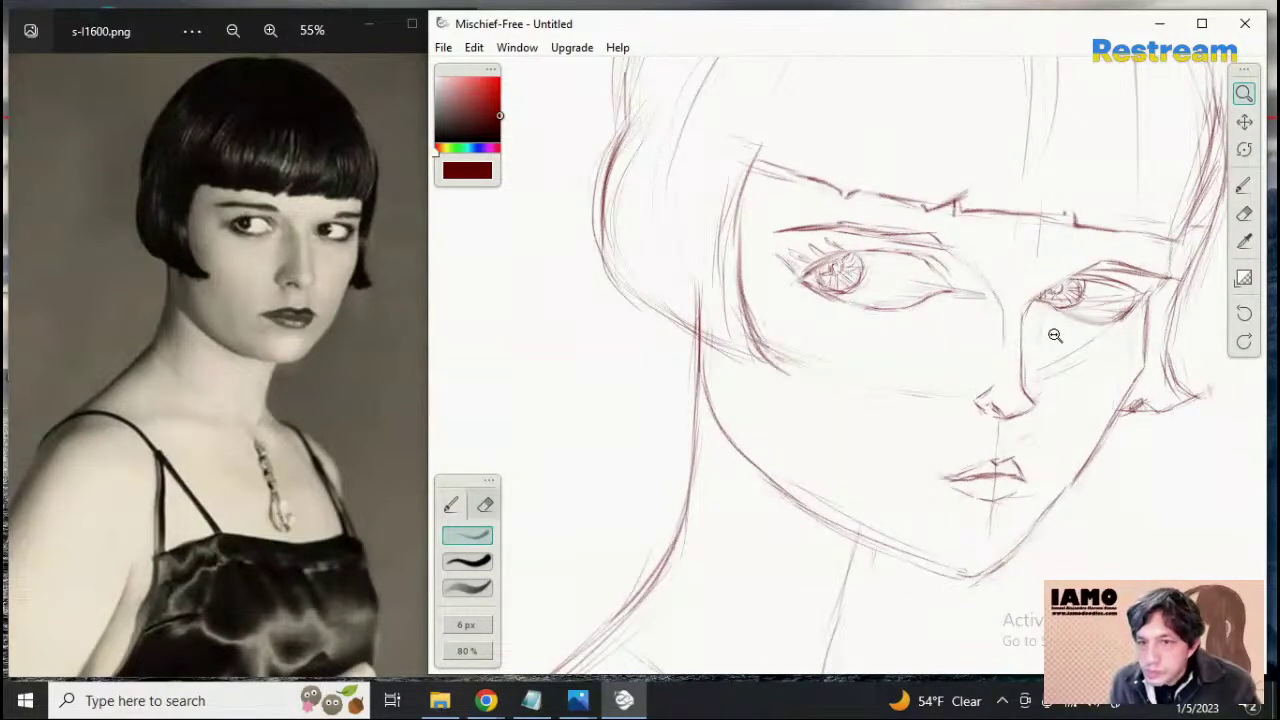
mouse_move(1054, 334)
mouse_down()
mouse_move(1098, 336)
mouse_move(995, 338)
mouse_up()
click(467, 561)
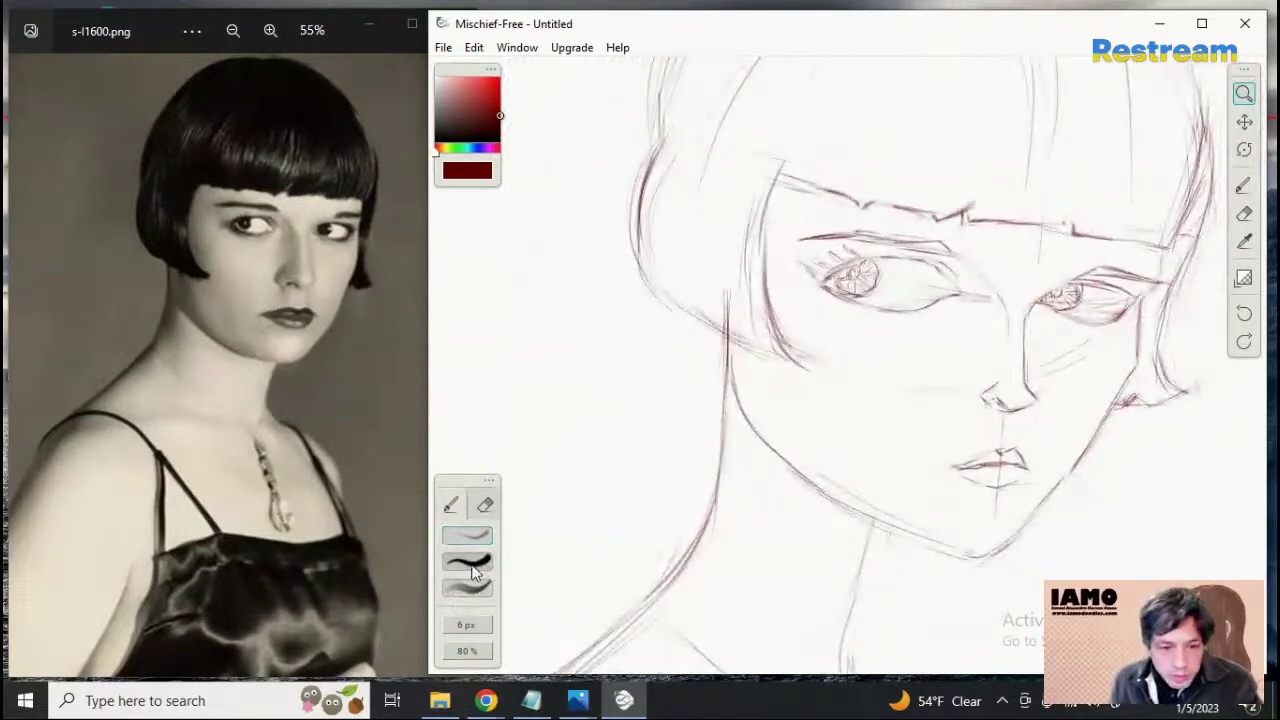
drag(470, 651, 602, 656)
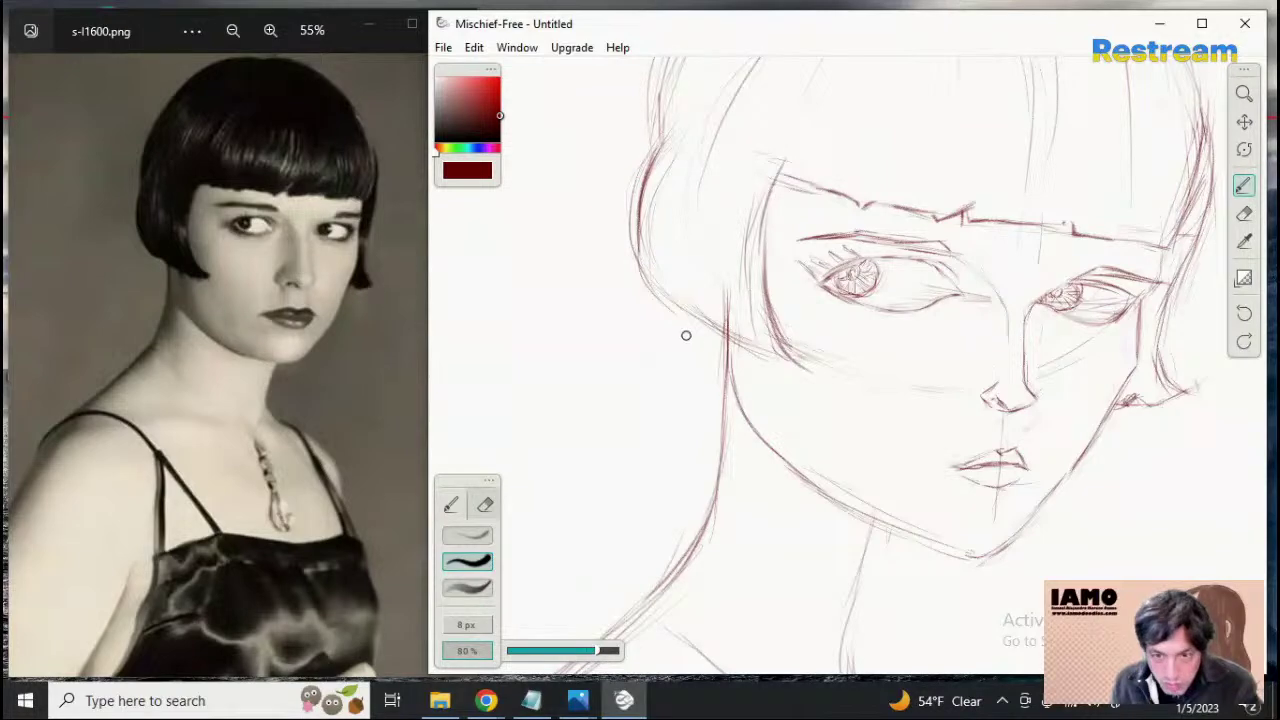
drag(726, 375, 942, 519)
key(ctrl+z)
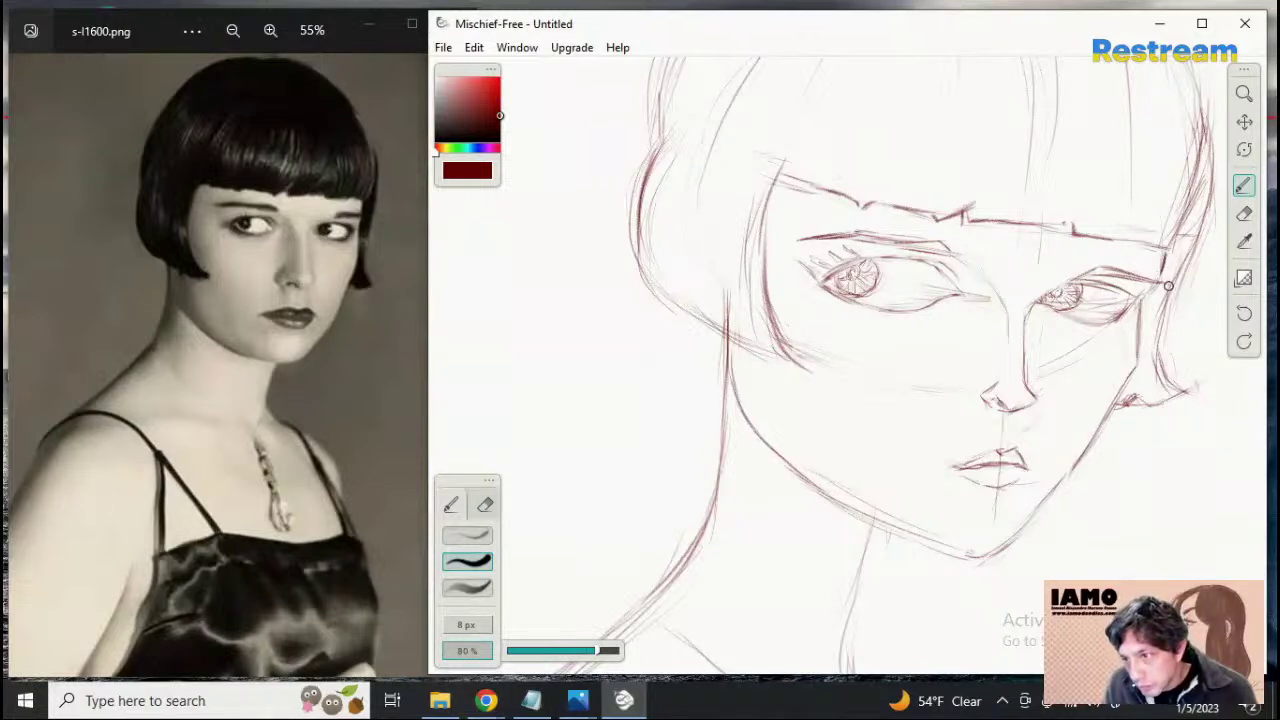
Ink the far side of the face with bold strokes from the bangs' end, past the eye socket, to the cheek
drag(1161, 246, 1166, 285)
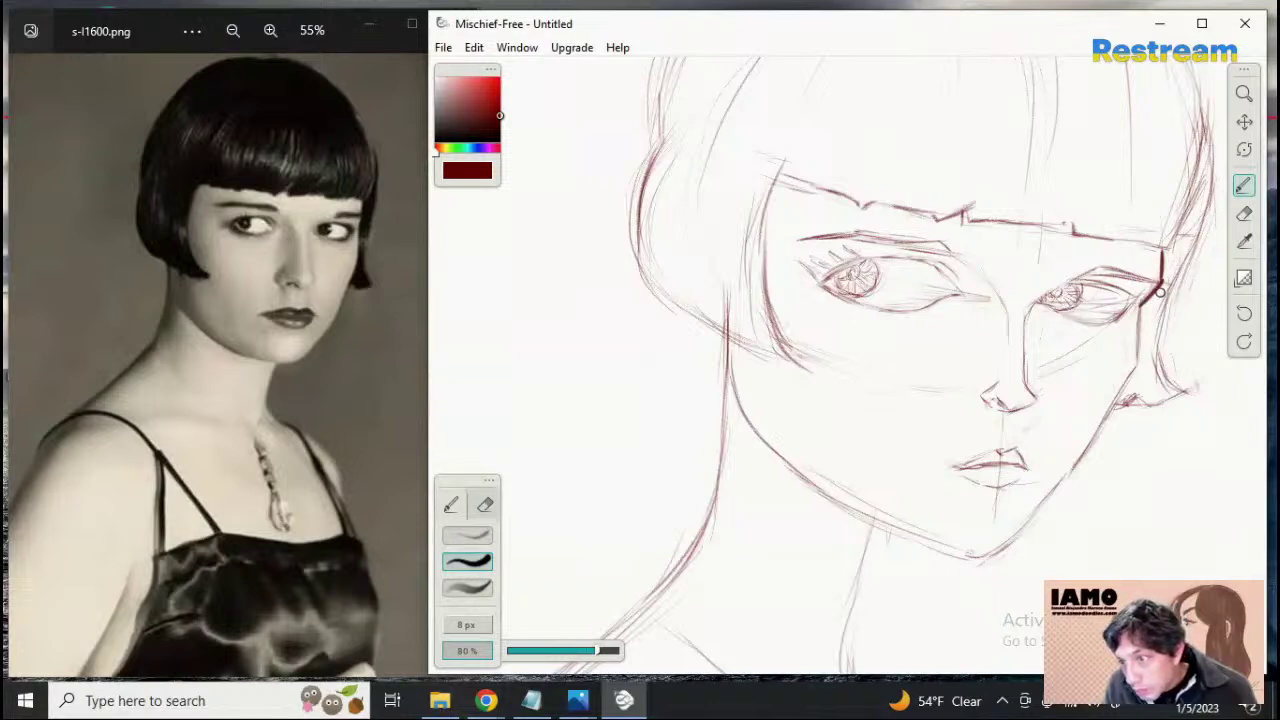
mouse_move(1161, 280)
mouse_down()
mouse_move(1139, 305)
mouse_move(1149, 323)
mouse_move(1141, 309)
mouse_move(1137, 365)
mouse_up()
key(ctrl+z)
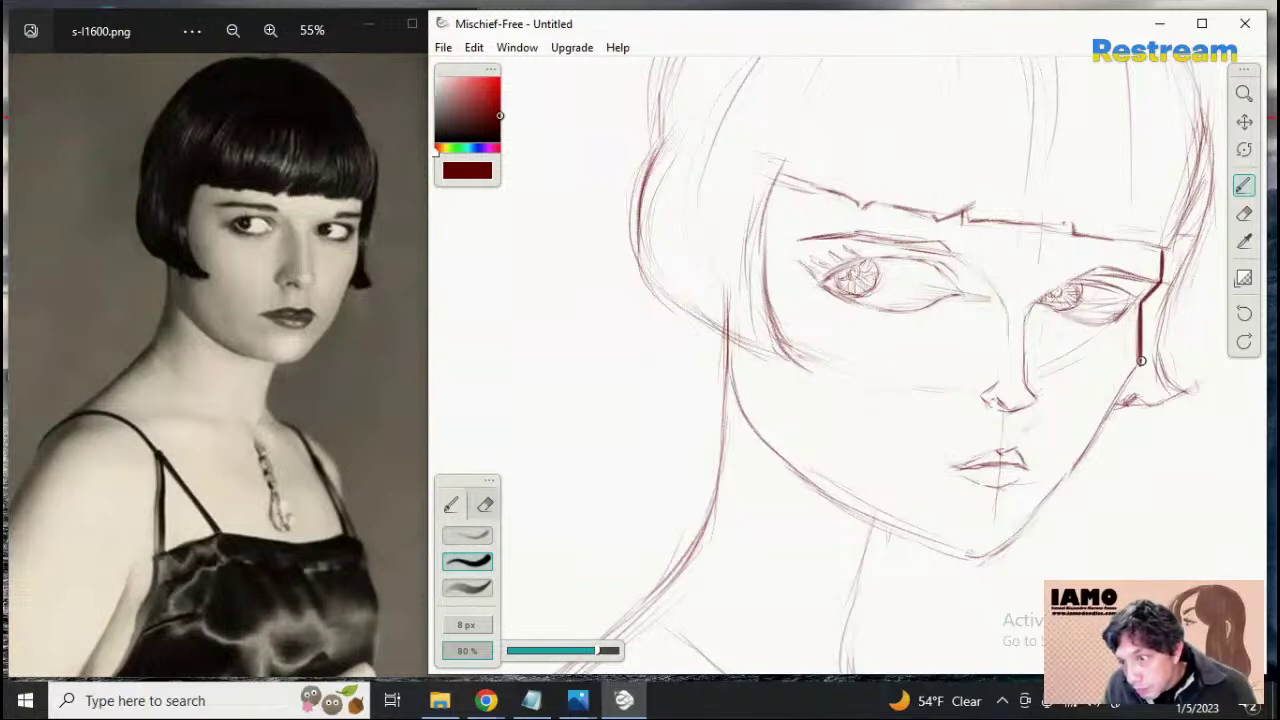
mouse_move(1143, 300)
mouse_down()
mouse_move(1139, 371)
mouse_move(1090, 440)
mouse_up()
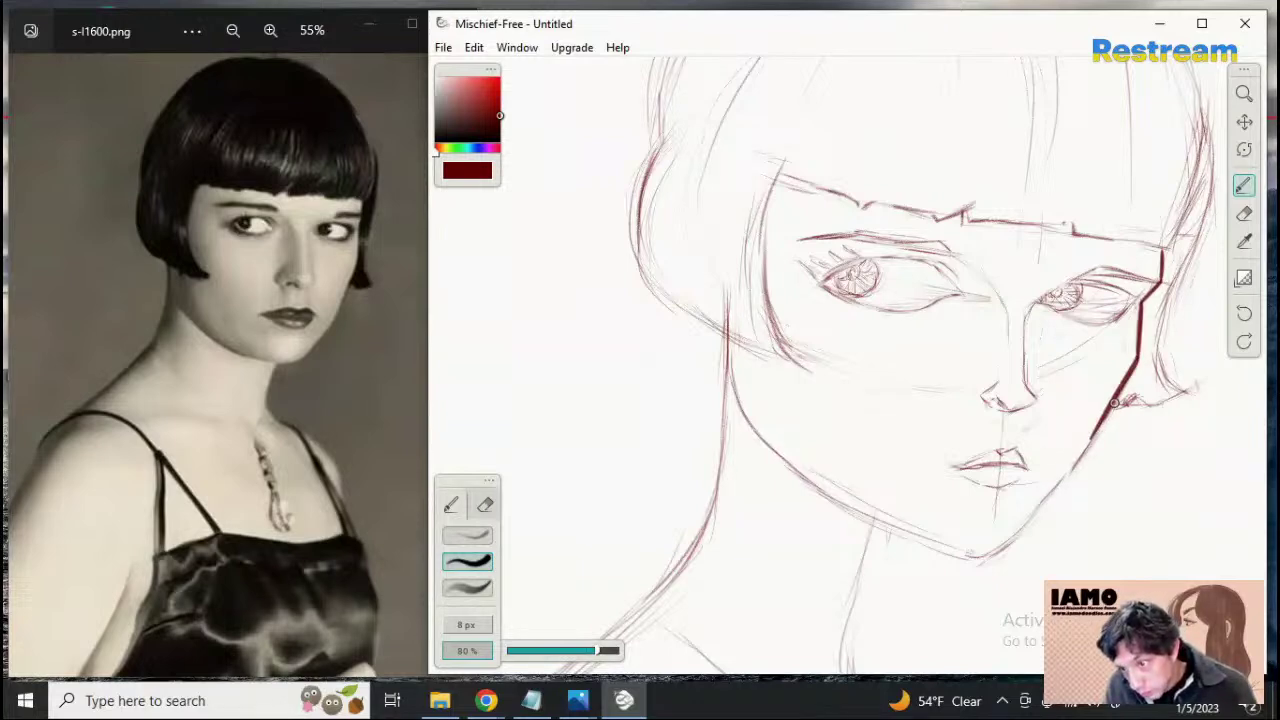
Continue the bold outline from the far cheek down toward the jaw, redoing the stroke until it follows the sketch
drag(1106, 406, 1032, 518)
key(ctrl+z)
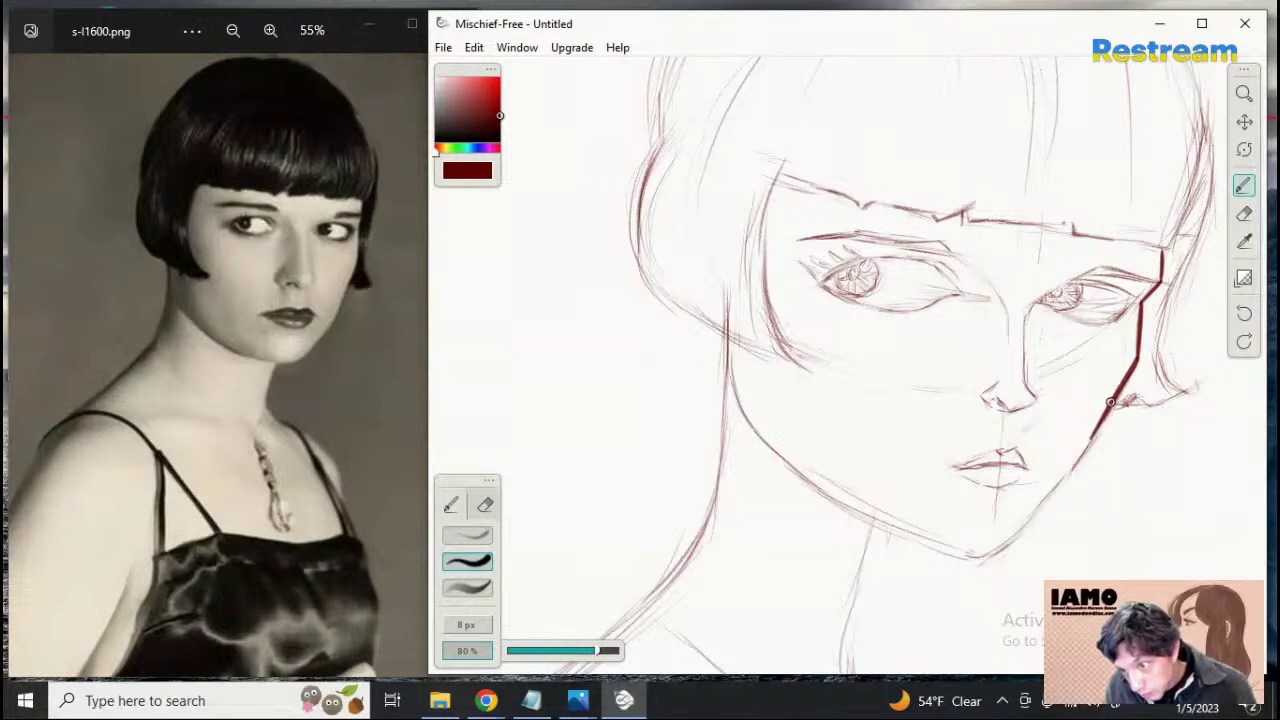
drag(1111, 403, 1046, 508)
key(ctrl+z)
key(ctrl+z)
drag(1104, 417, 1040, 505)
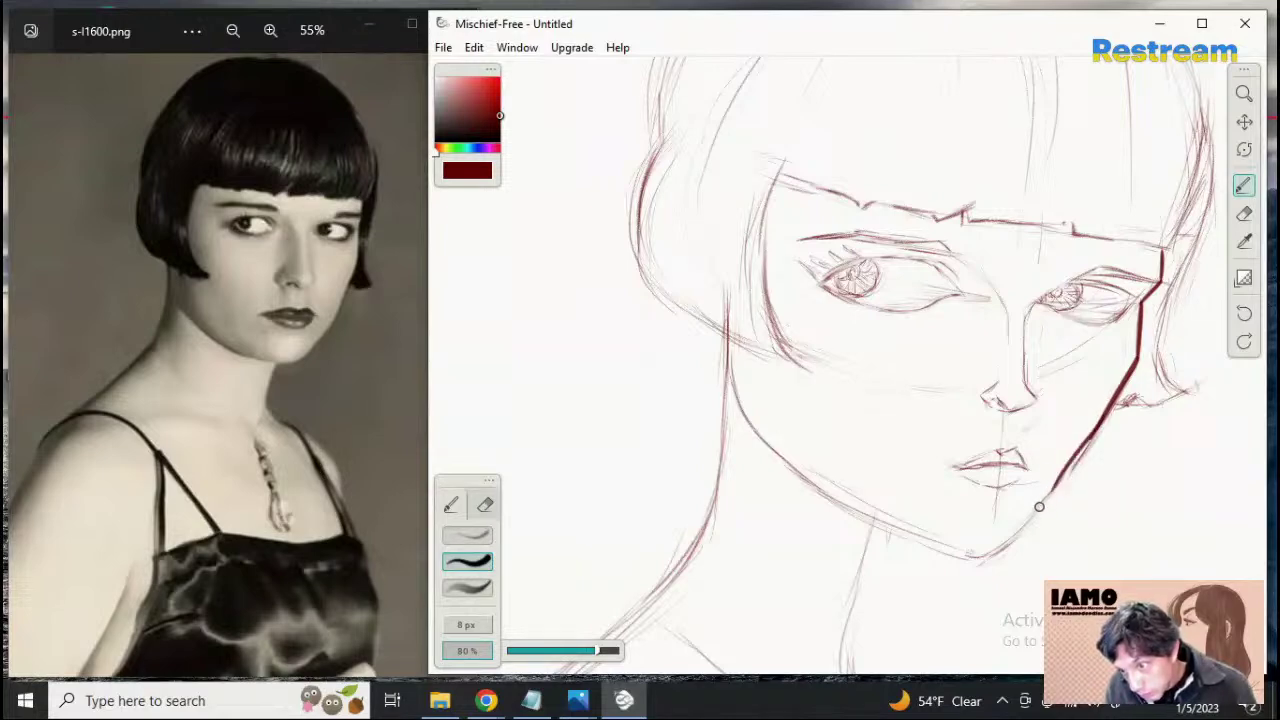
key(ctrl+z)
drag(1106, 414, 1044, 504)
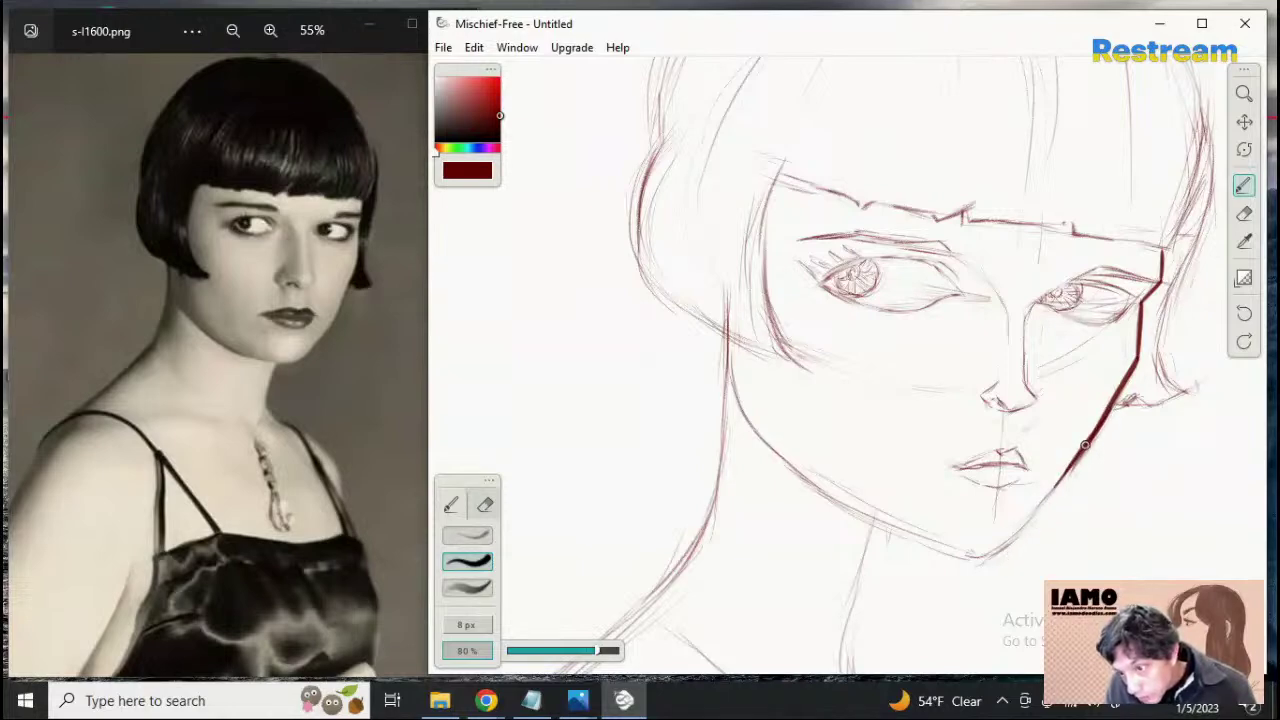
Extend the bold outline along the far jaw down to the tip of the chin, redoing strokes for a clean taper
drag(1055, 484, 1018, 528)
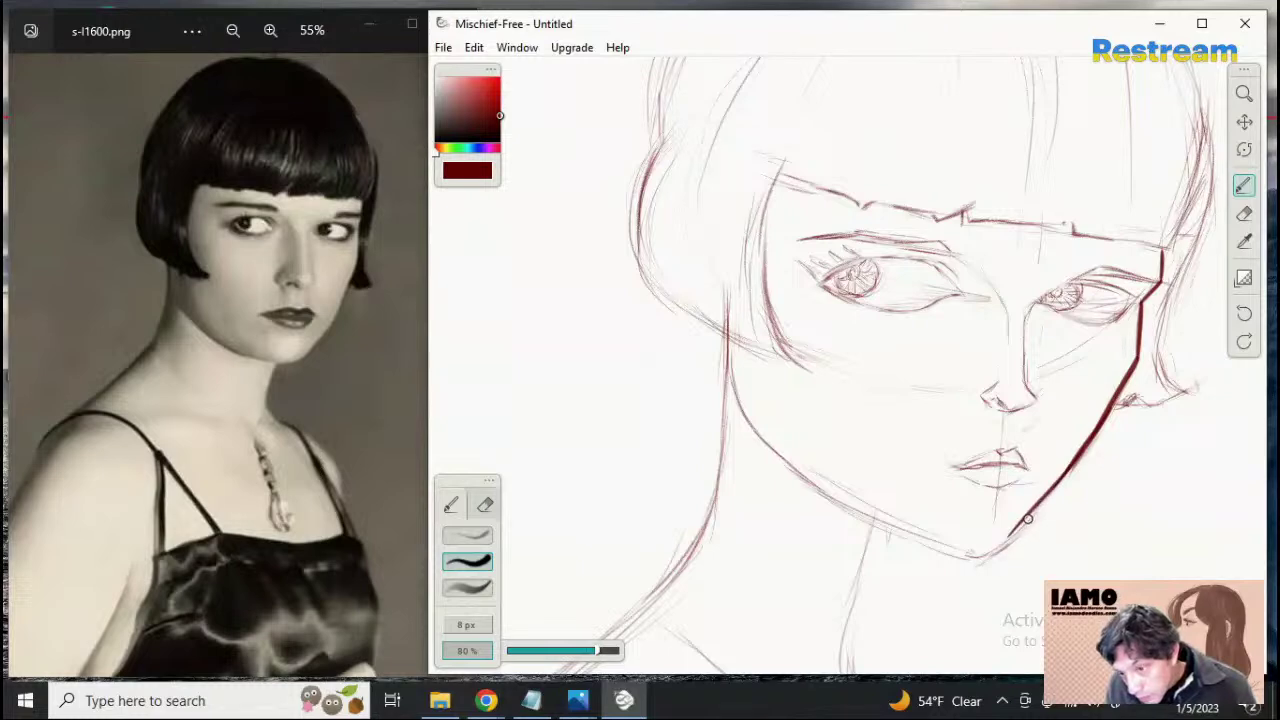
drag(1080, 455, 1015, 528)
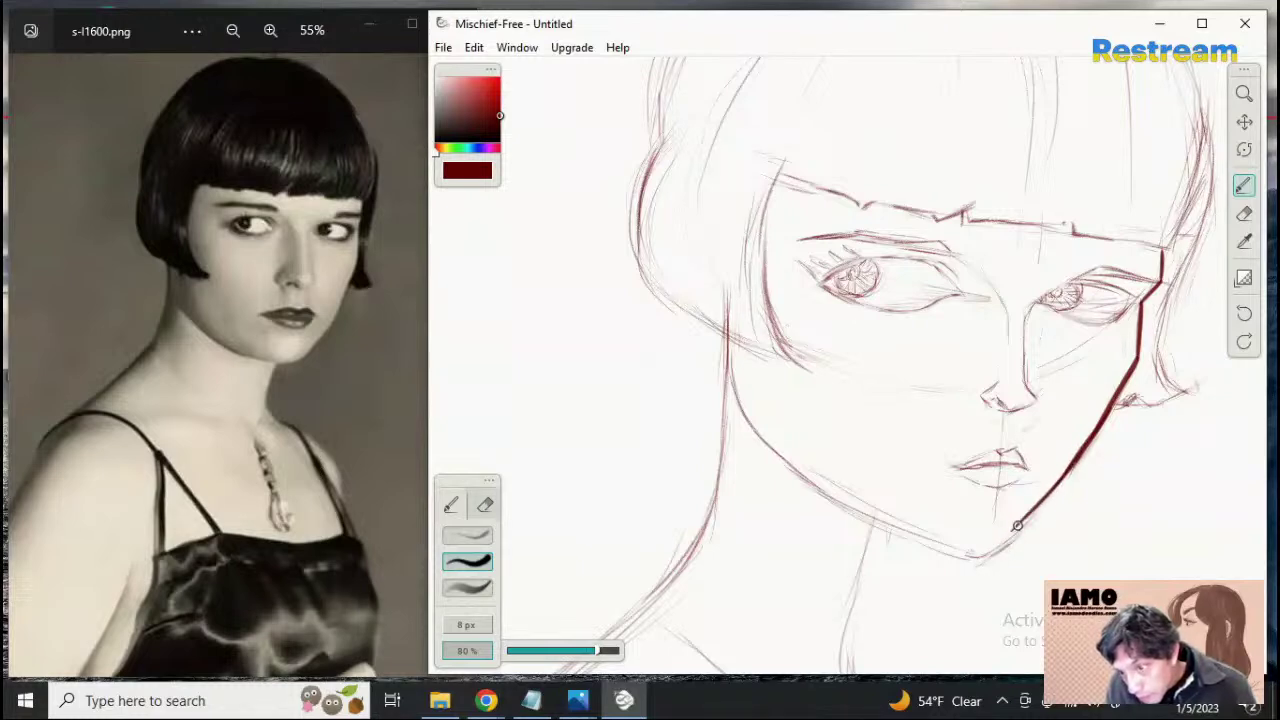
key(ctrl+z)
drag(1082, 454, 1023, 522)
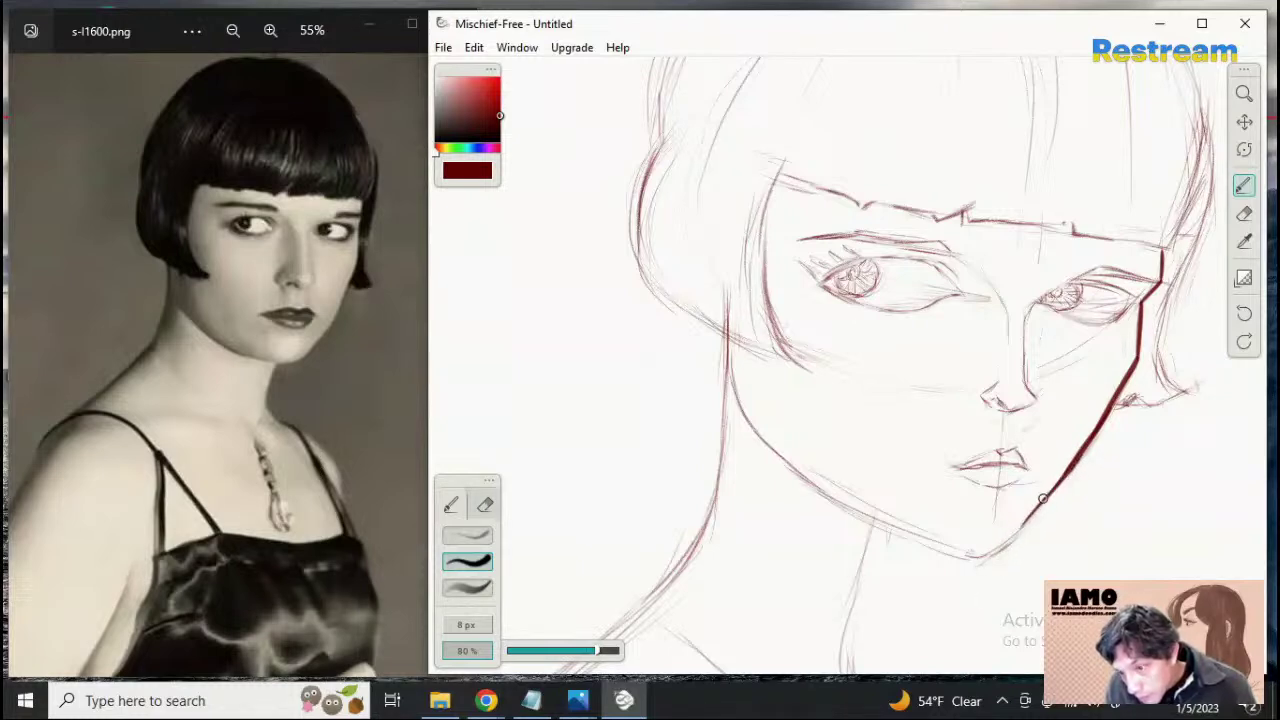
key(ctrl+z)
drag(1078, 458, 1028, 520)
key(ctrl+z)
drag(1064, 478, 979, 568)
key(ctrl+z)
key(ctrl+z)
drag(1046, 498, 988, 558)
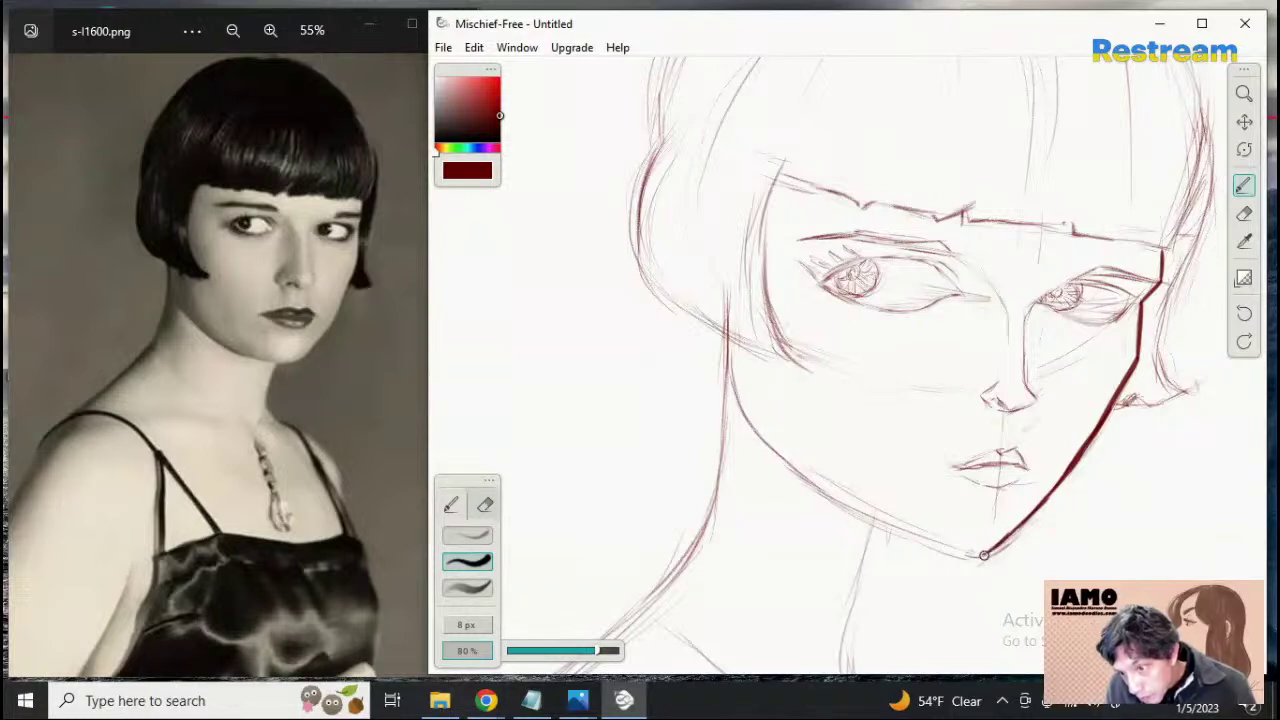
key(ctrl+z)
drag(1018, 529, 982, 560)
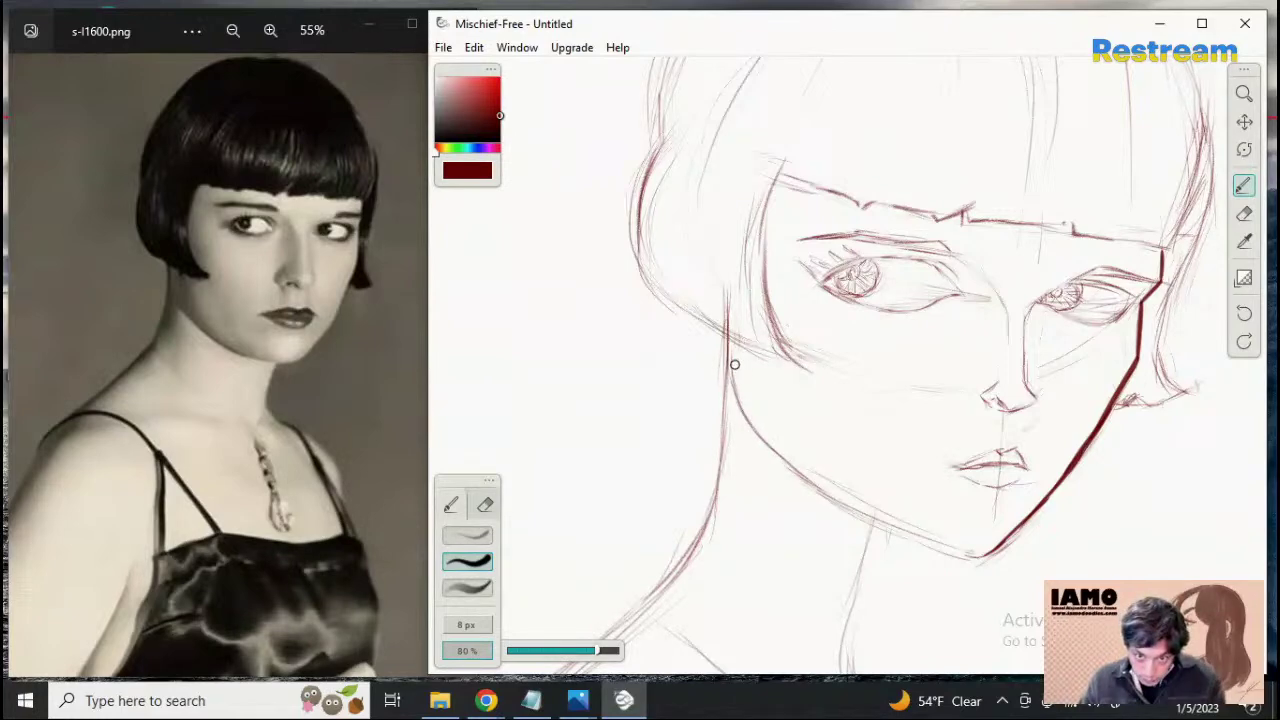
drag(729, 333, 733, 400)
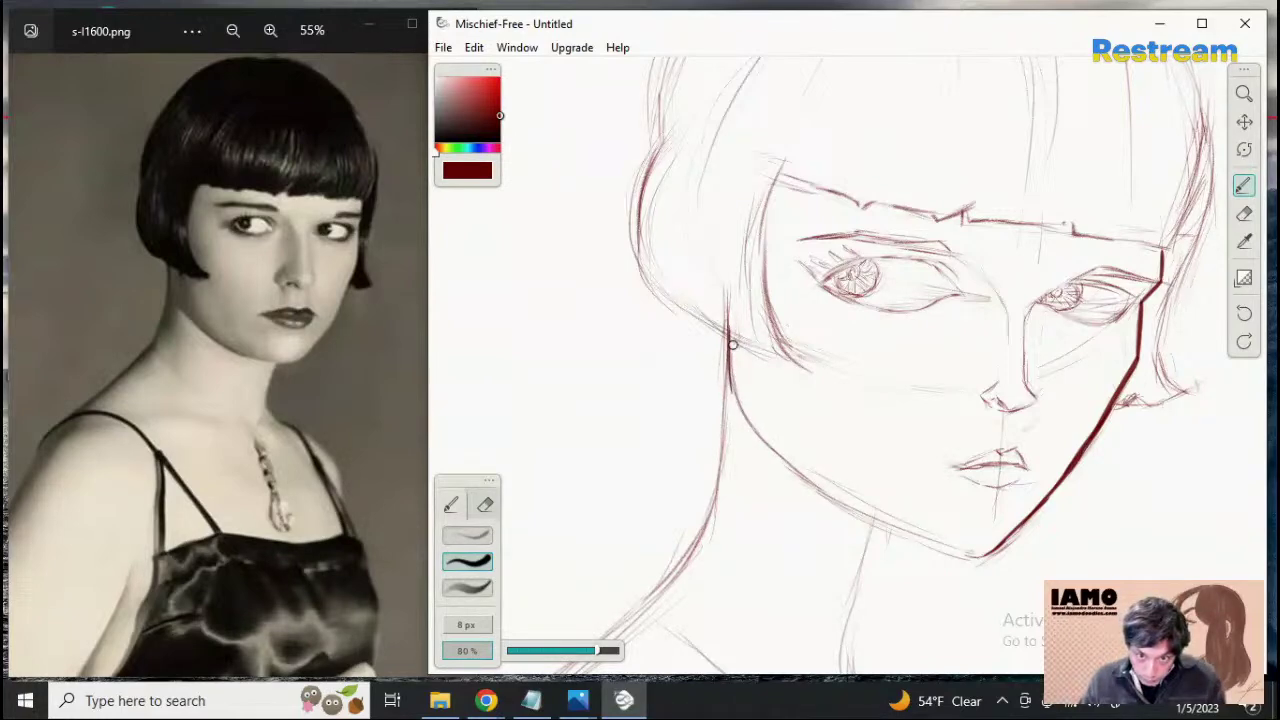
drag(733, 345, 738, 394)
key(ctrl+z)
key(ctrl+z)
drag(733, 334, 738, 395)
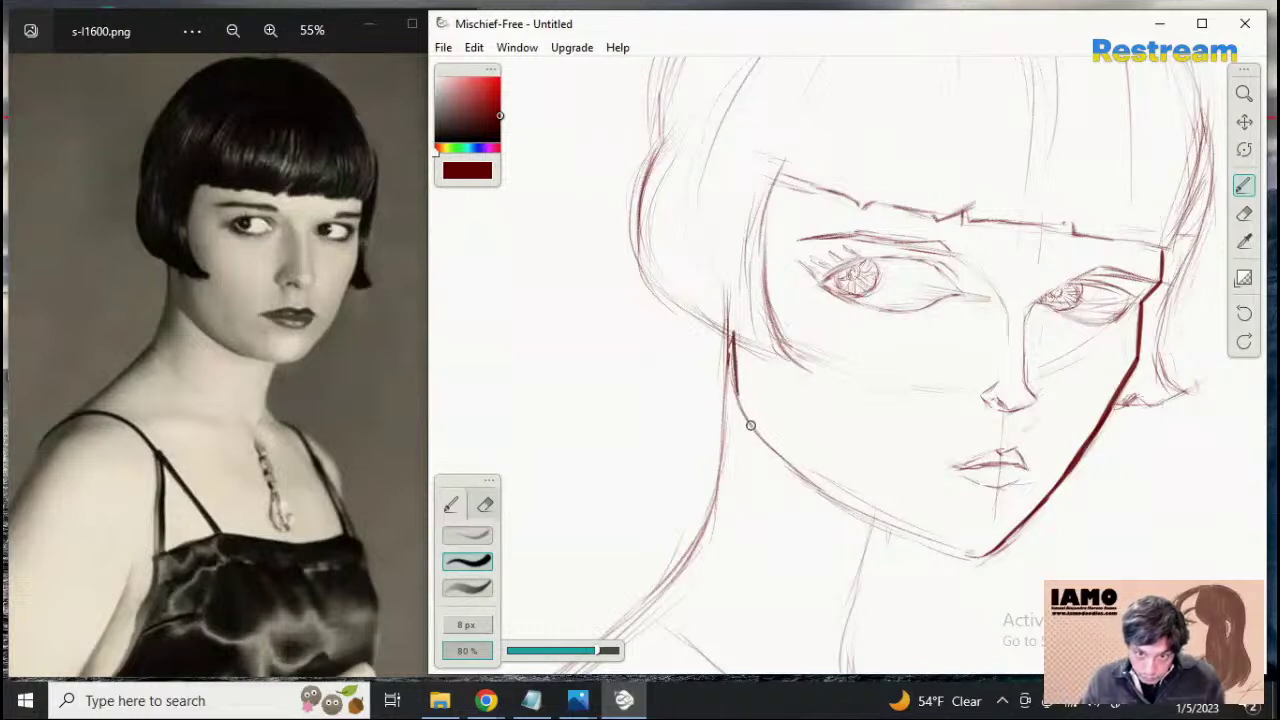
key(ctrl+z)
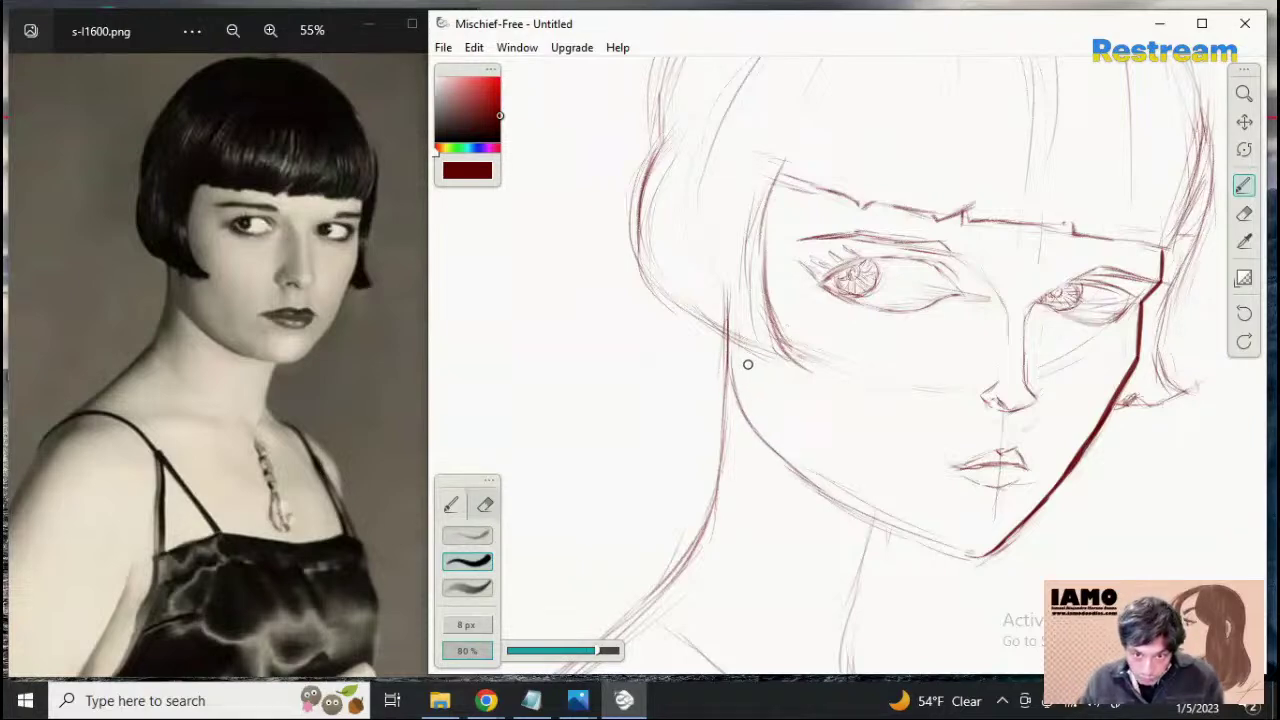
Ink the near side of the jaw with a bold curve from below the hair lock down the cheek, redoing it until it follows the sketch
drag(728, 334, 758, 430)
key(ctrl+z)
drag(730, 346, 762, 439)
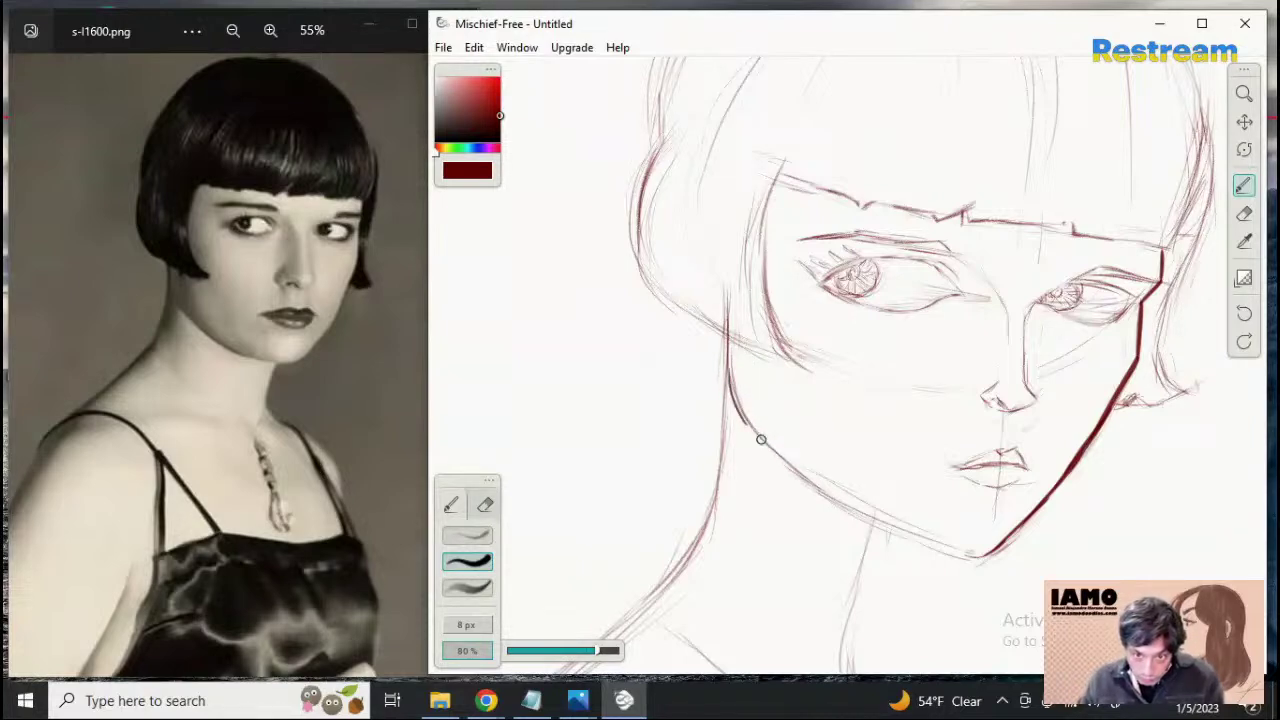
key(ctrl+z)
drag(729, 351, 766, 441)
key(ctrl+z)
drag(729, 358, 777, 458)
key(ctrl+z)
drag(735, 384, 810, 486)
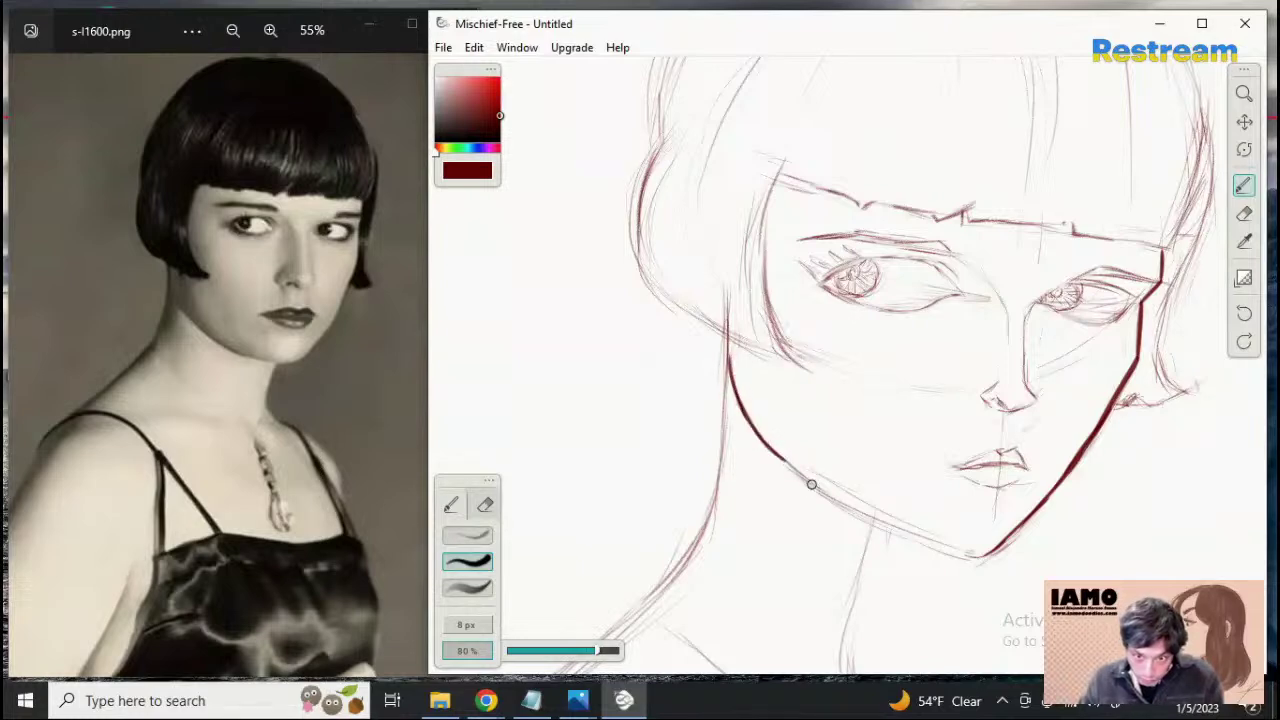
drag(756, 432, 830, 507)
key(ctrl+z)
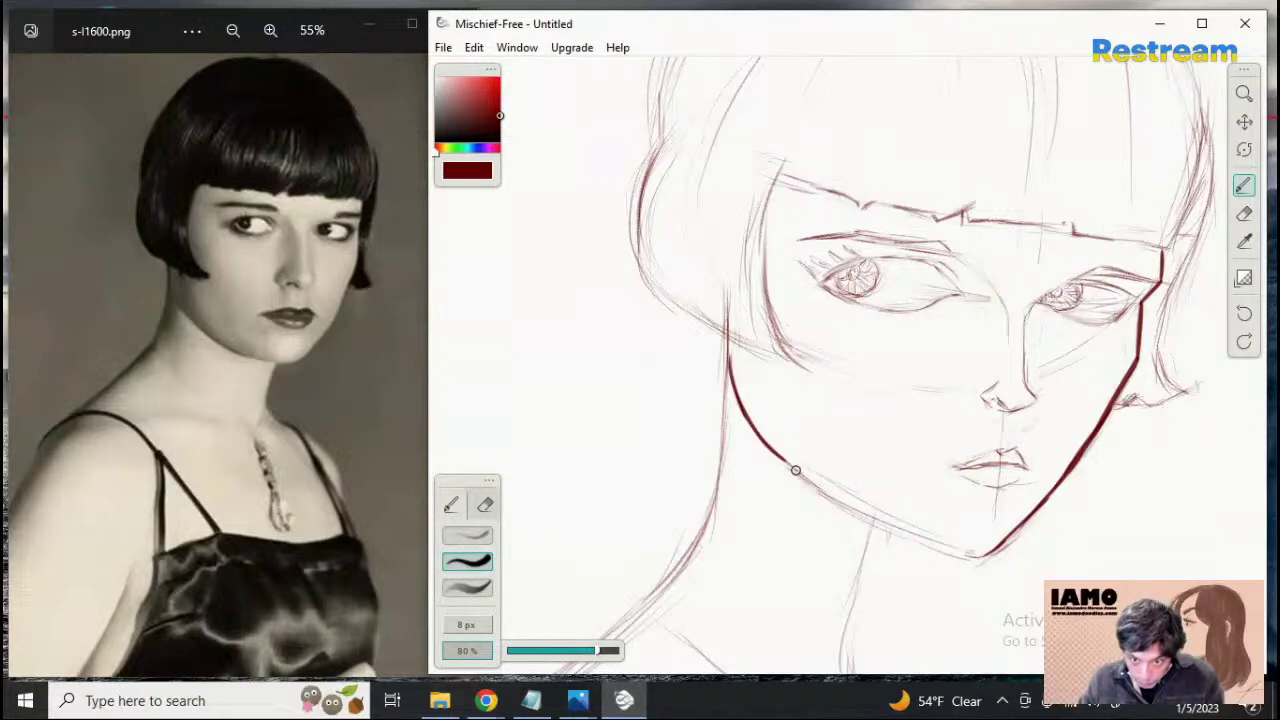
drag(774, 450, 844, 512)
key(ctrl+z)
drag(770, 448, 846, 512)
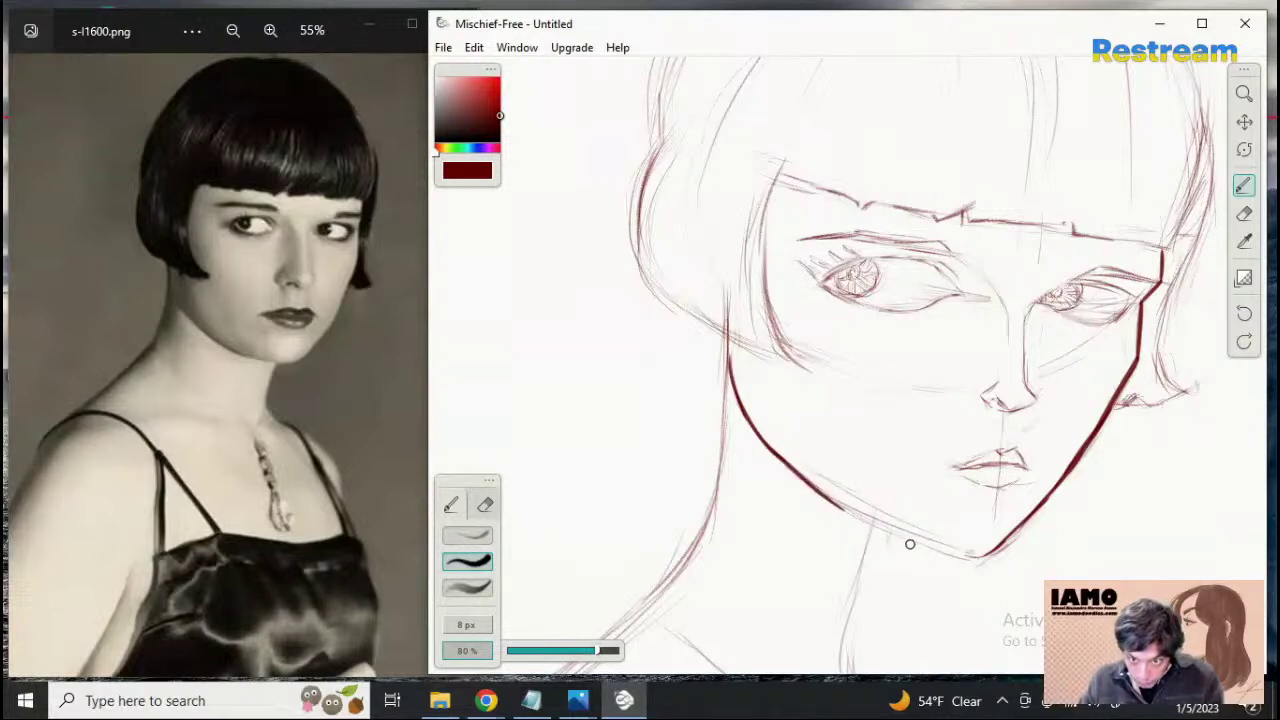
key(ctrl+z)
mouse_move(768, 448)
mouse_down()
mouse_move(831, 499)
mouse_move(911, 533)
mouse_move(822, 490)
mouse_move(866, 514)
mouse_up()
key(ctrl+z)
key(ctrl+z)
key(ctrl+z)
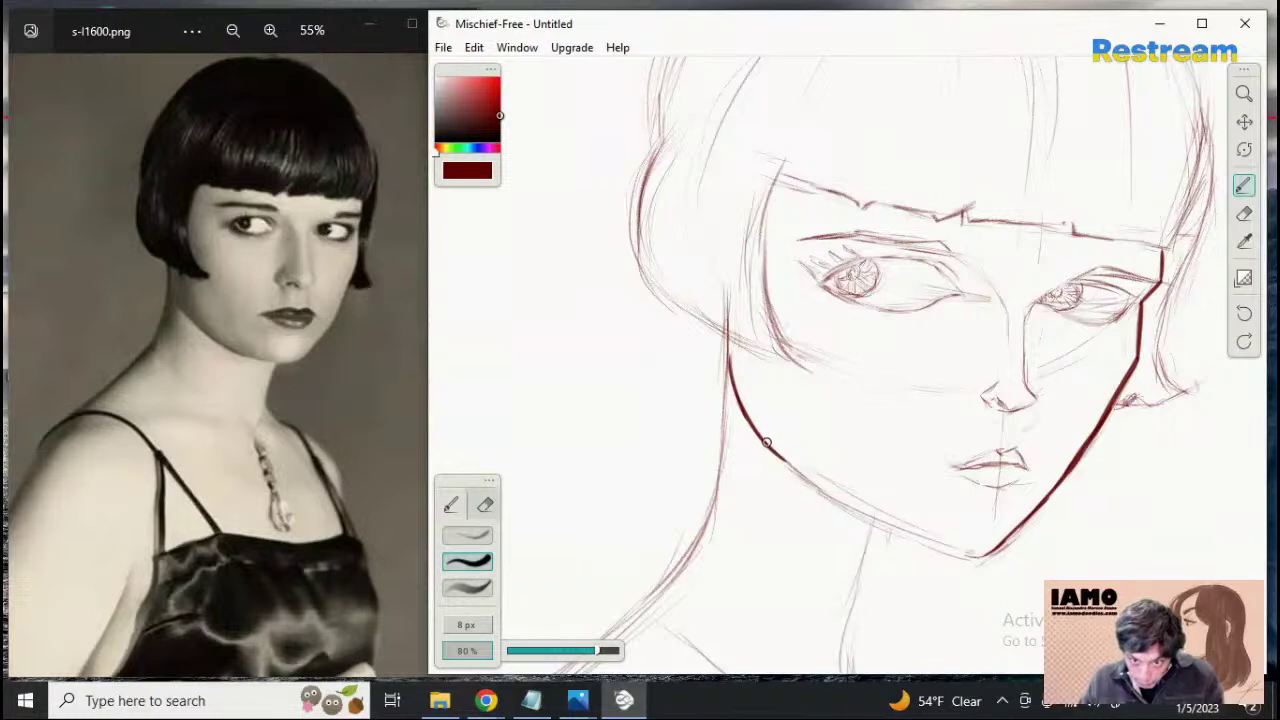
Extend the bold near jawline diagonally toward the top of the neck, redoing the stroke until it joins the upper curve smoothly
drag(768, 444, 868, 518)
key(ctrl+z)
drag(768, 449, 866, 517)
key(ctrl+z)
mouse_move(772, 450)
mouse_down()
mouse_move(843, 510)
mouse_move(903, 531)
mouse_up()
key(ctrl+z)
drag(768, 447, 903, 531)
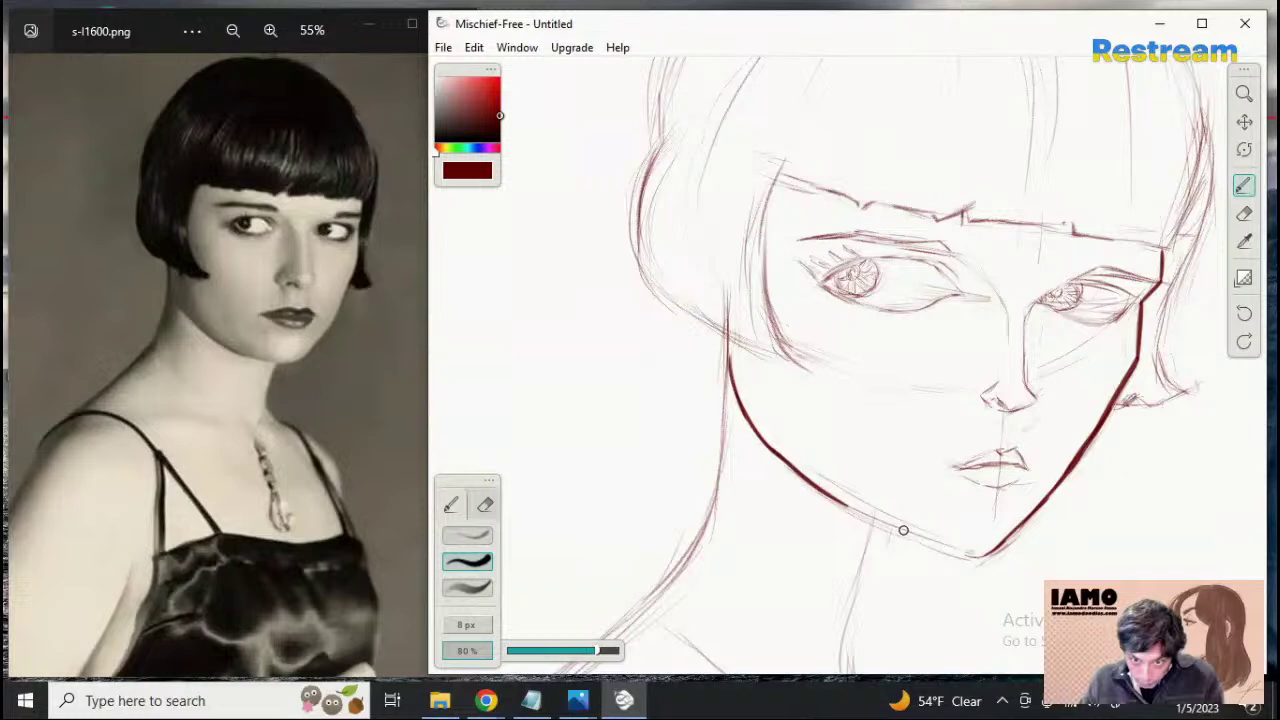
Continue the bold near jawline past the front of the neck toward the chin, redoing strokes that come out uneven
drag(836, 498, 928, 541)
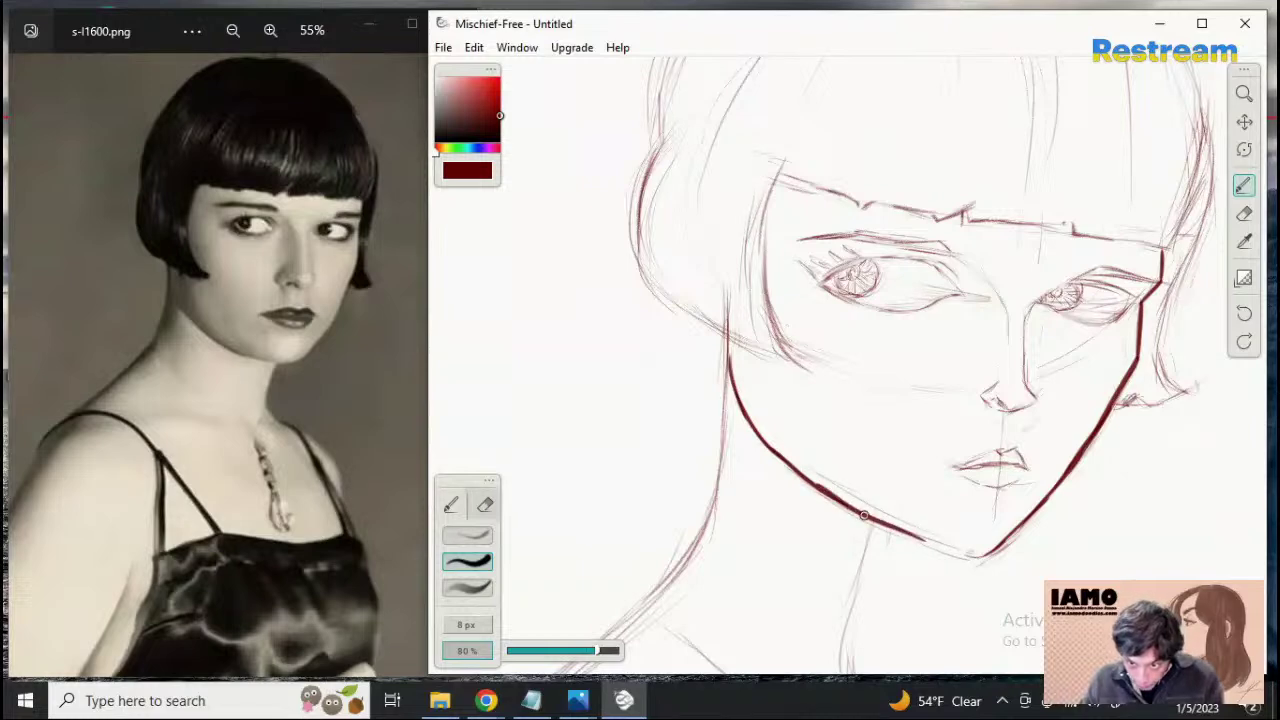
key(ctrl+z)
drag(804, 473, 934, 545)
key(ctrl+z)
drag(829, 491, 960, 556)
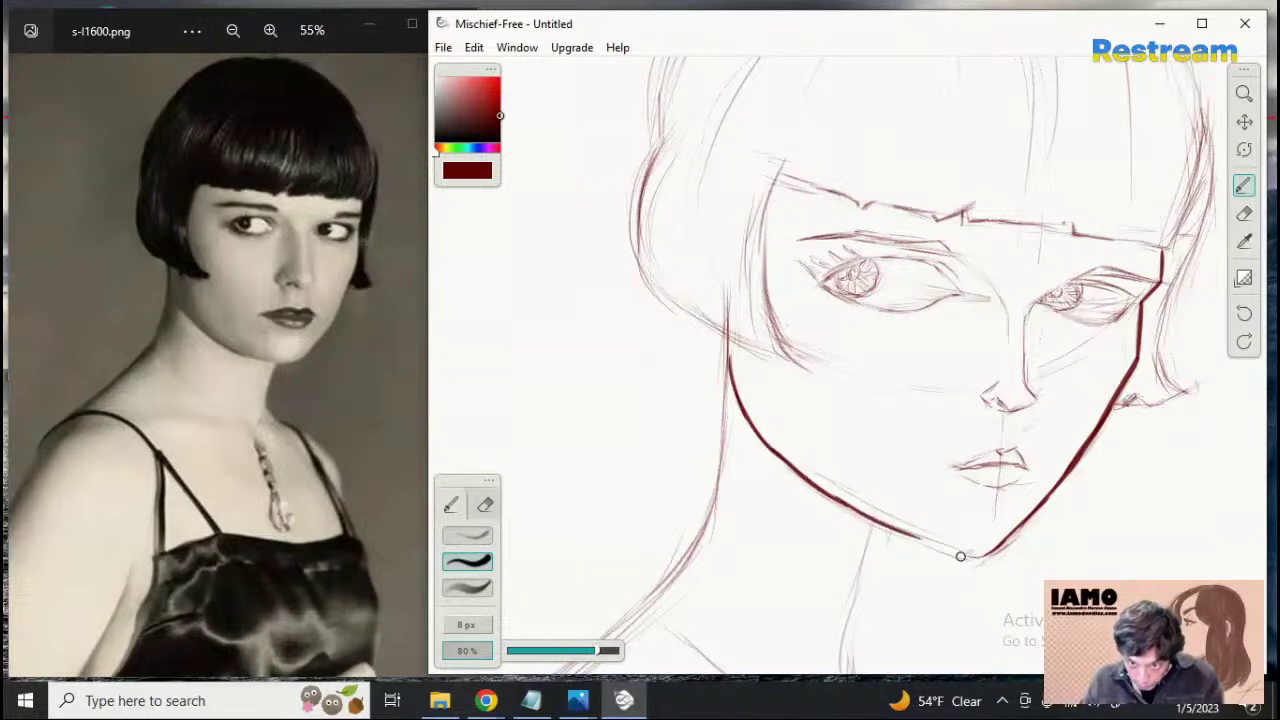
drag(830, 496, 920, 538)
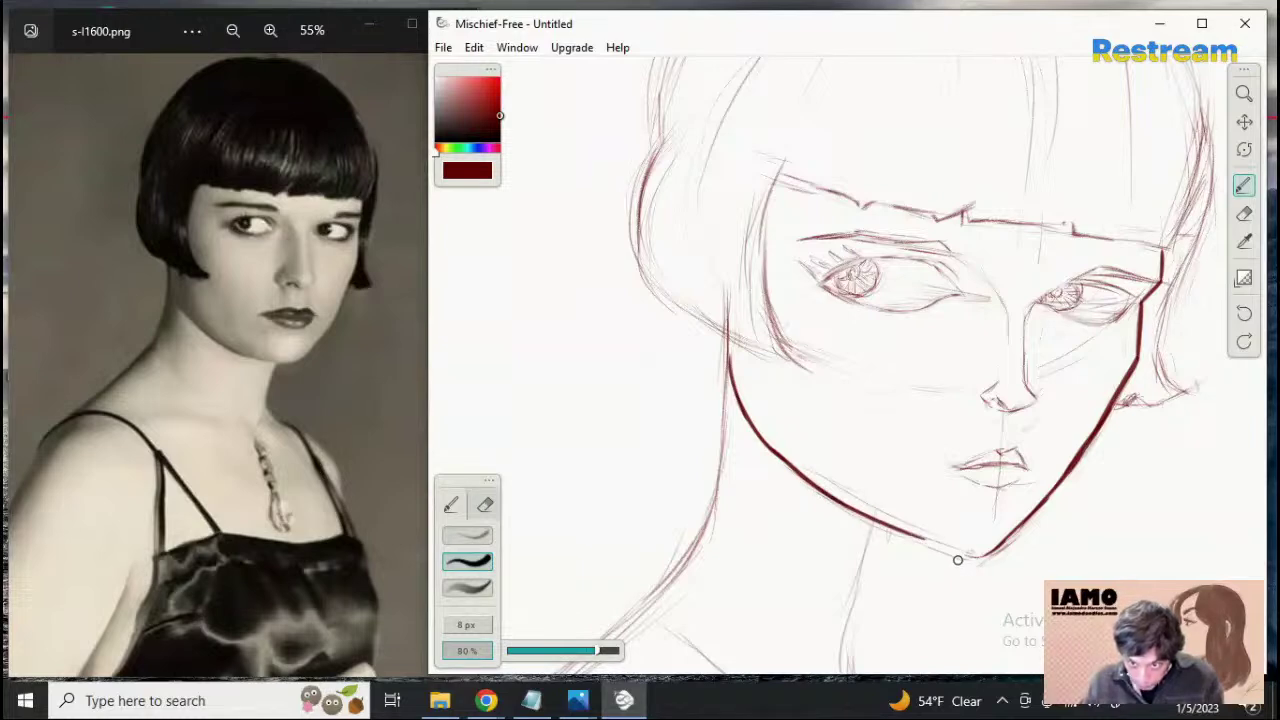
Close the bold face outline by joining the near jawline to the far jawline at the tip of the chin
drag(868, 516, 969, 557)
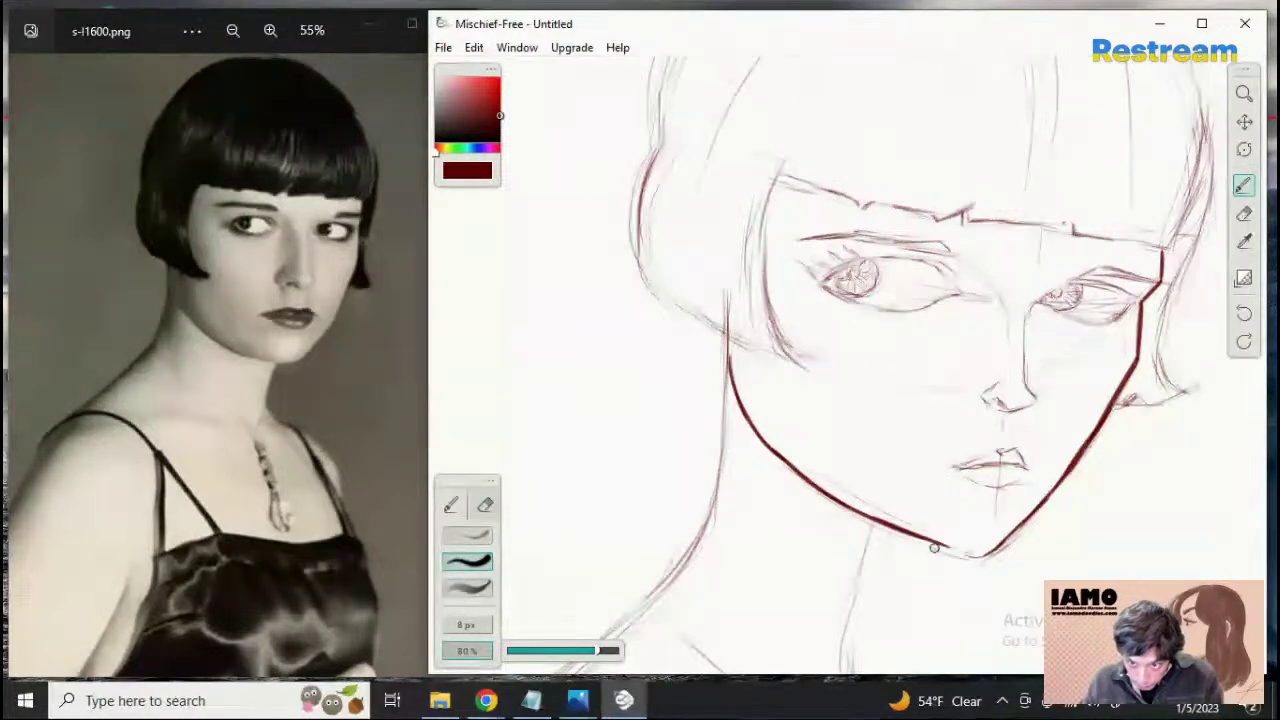
key(ctrl+z)
drag(876, 520, 976, 561)
key(ctrl+z)
drag(892, 526, 934, 543)
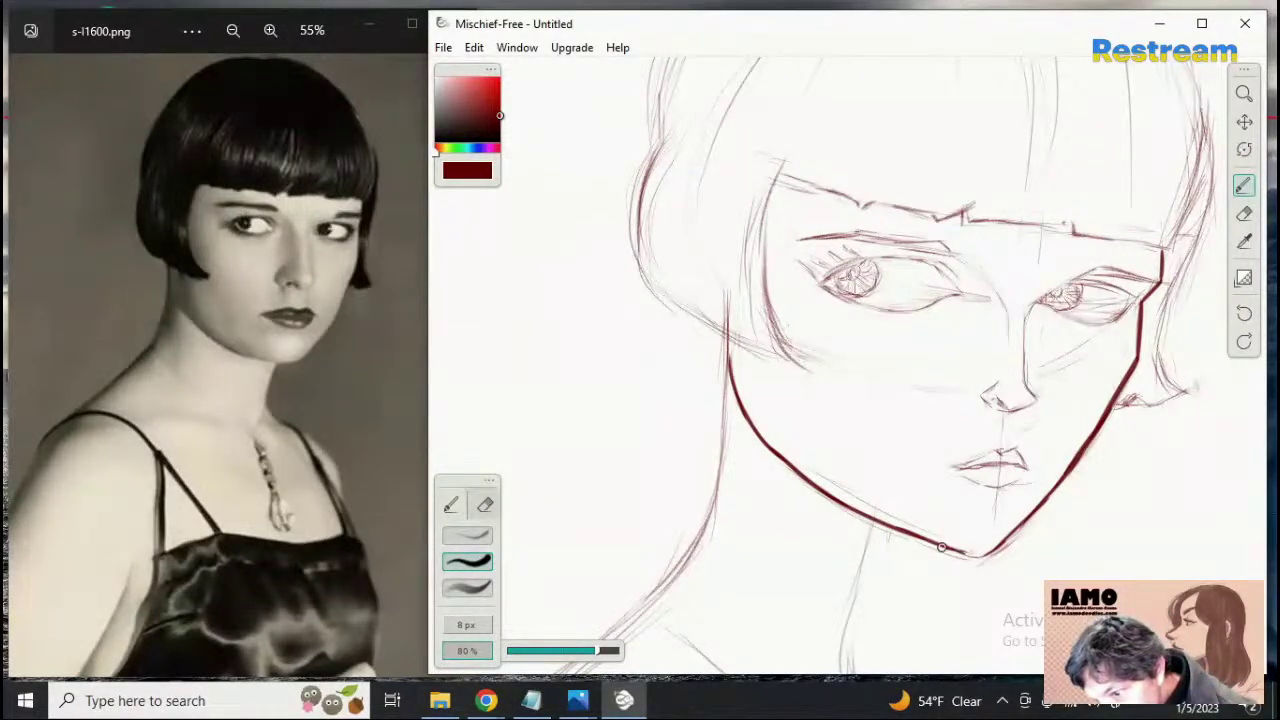
drag(942, 547, 975, 553)
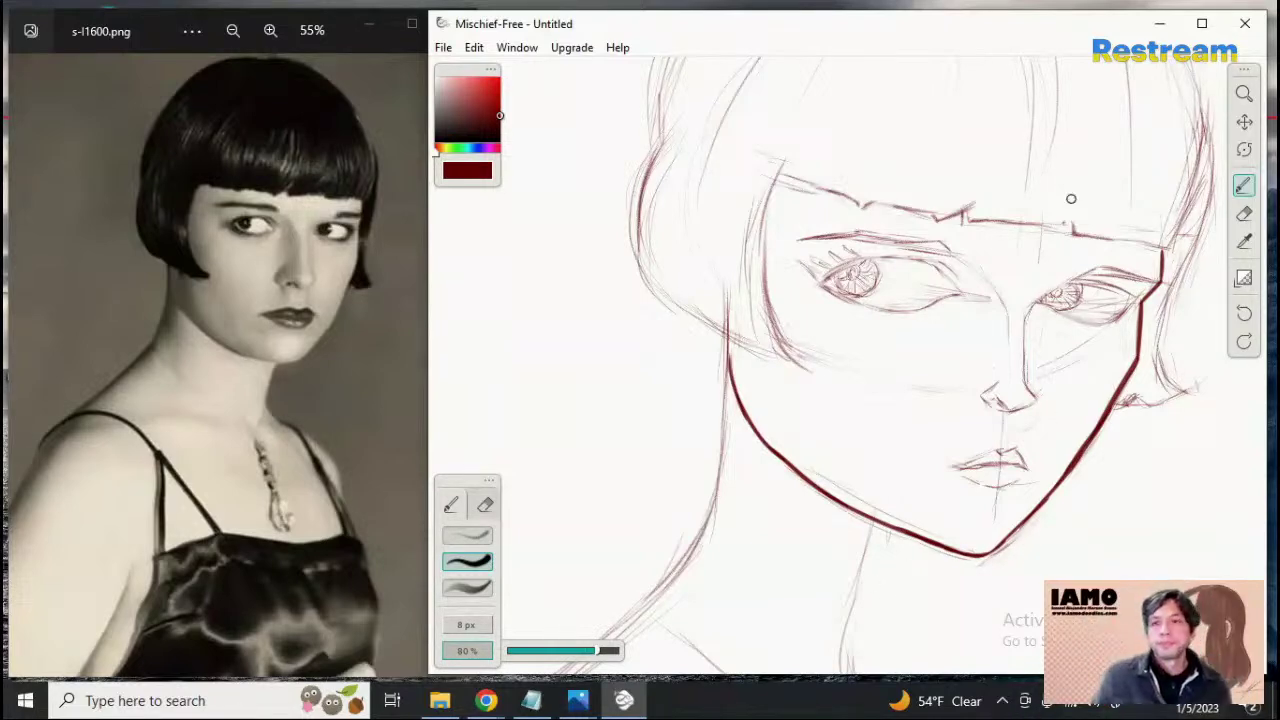
Ink the front of the neck with bold strokes from under the jaw to the neck's base, redoing strokes that stray from the sketch
click(1243, 93)
mouse_move(1027, 241)
mouse_down()
mouse_move(891, 261)
mouse_move(1006, 267)
mouse_up()
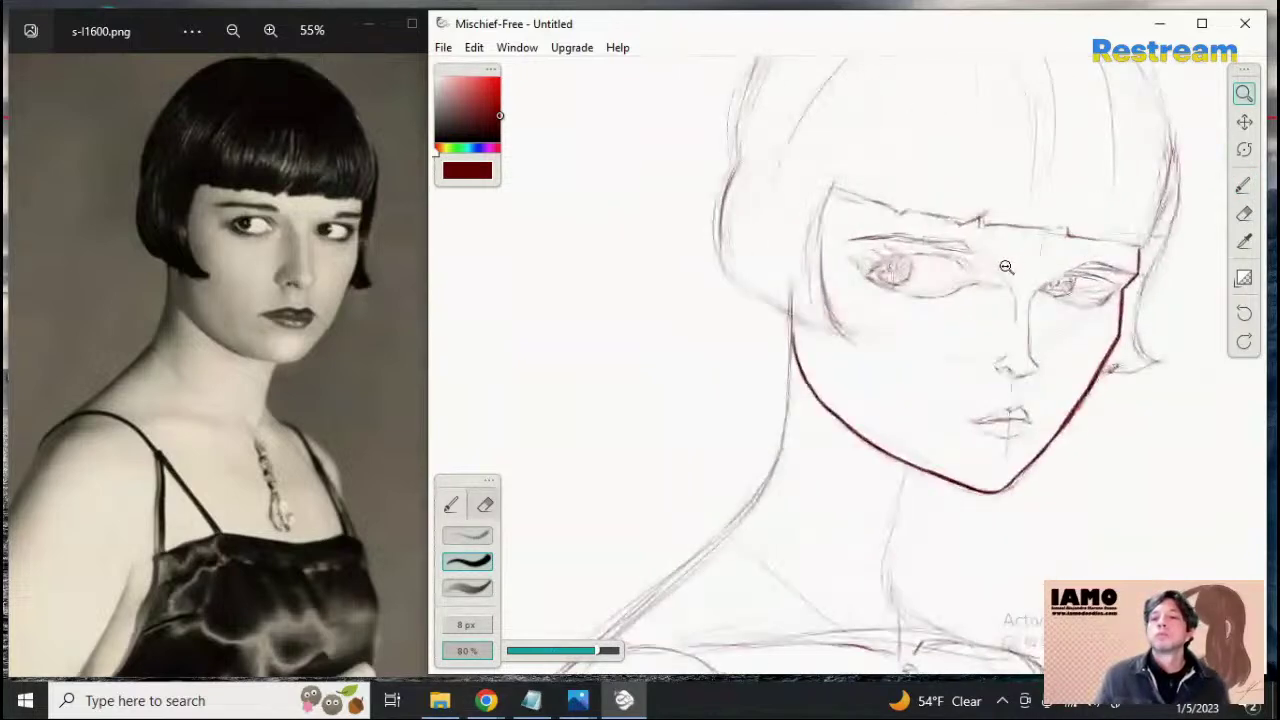
scroll(1006, 267, up, 2)
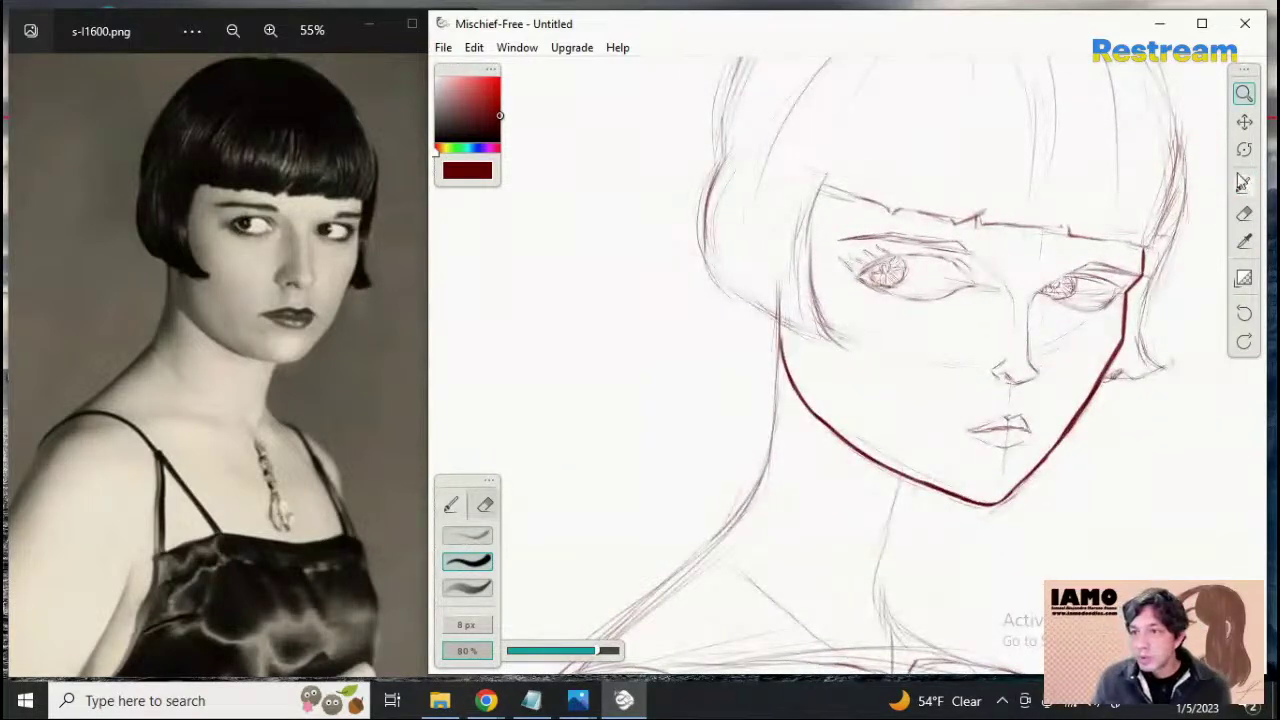
click(1244, 121)
drag(1058, 353, 1098, 187)
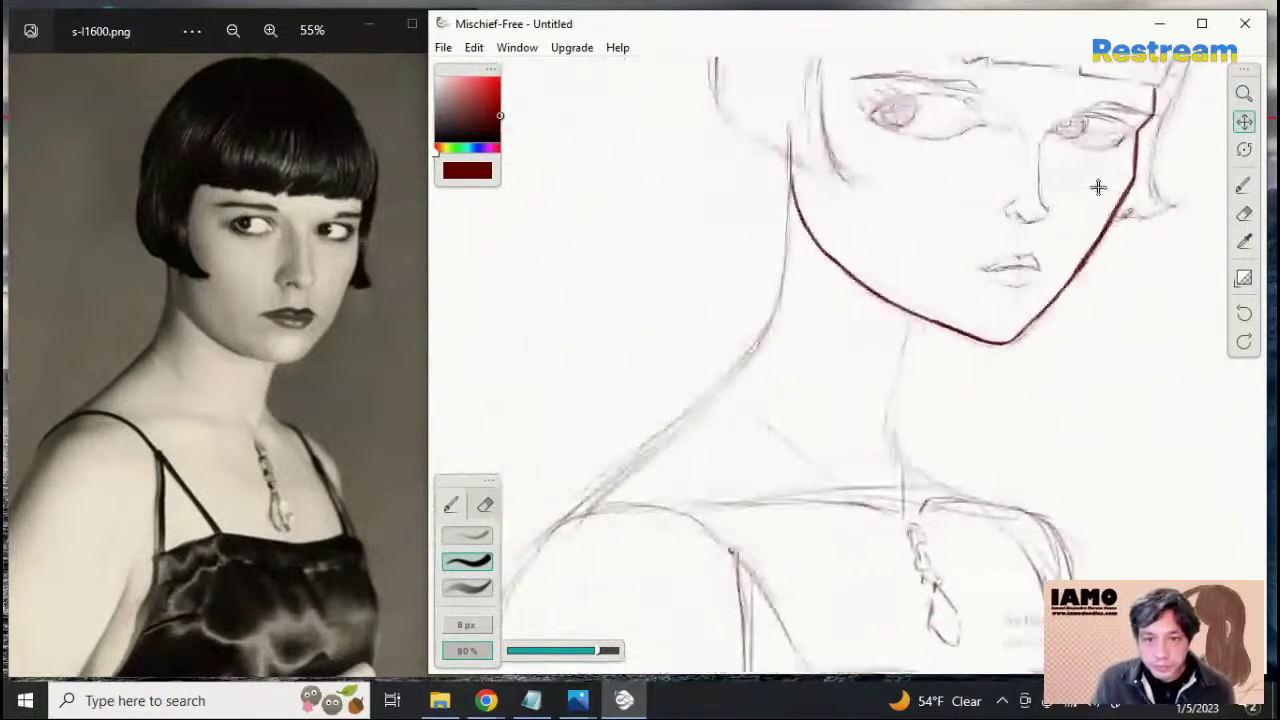
click(1244, 185)
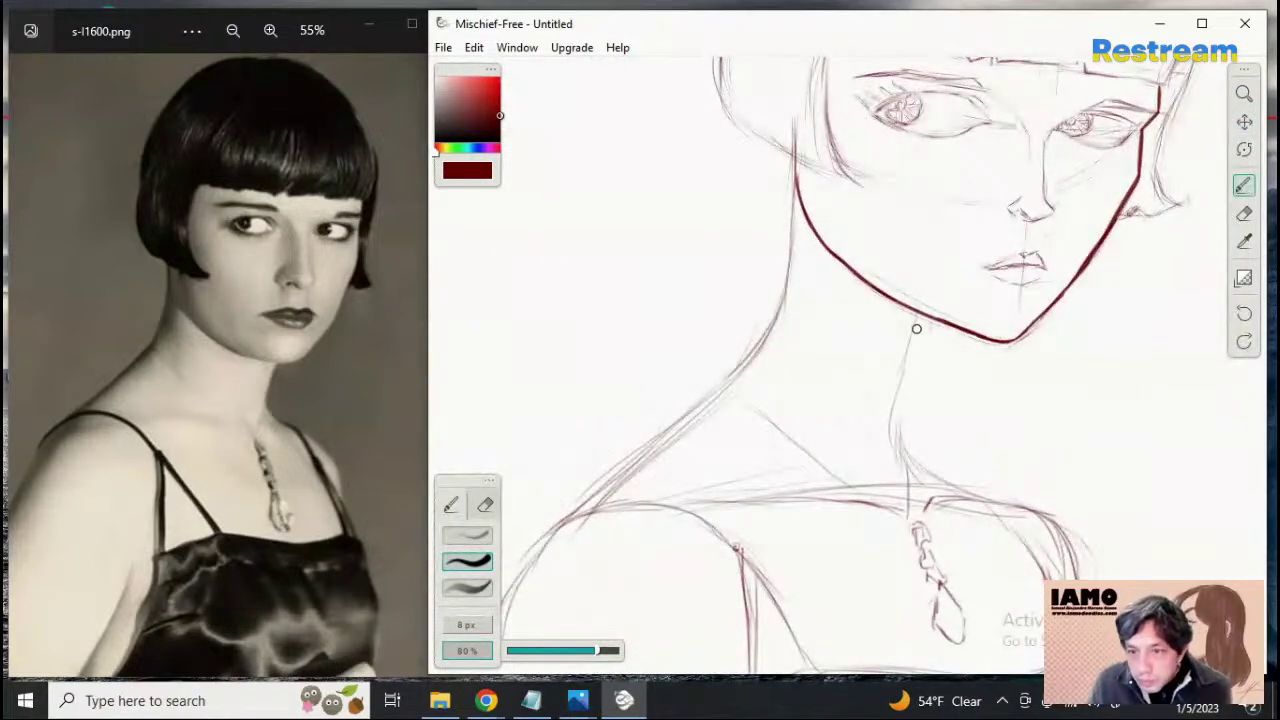
drag(921, 307, 902, 380)
key(ctrl+z)
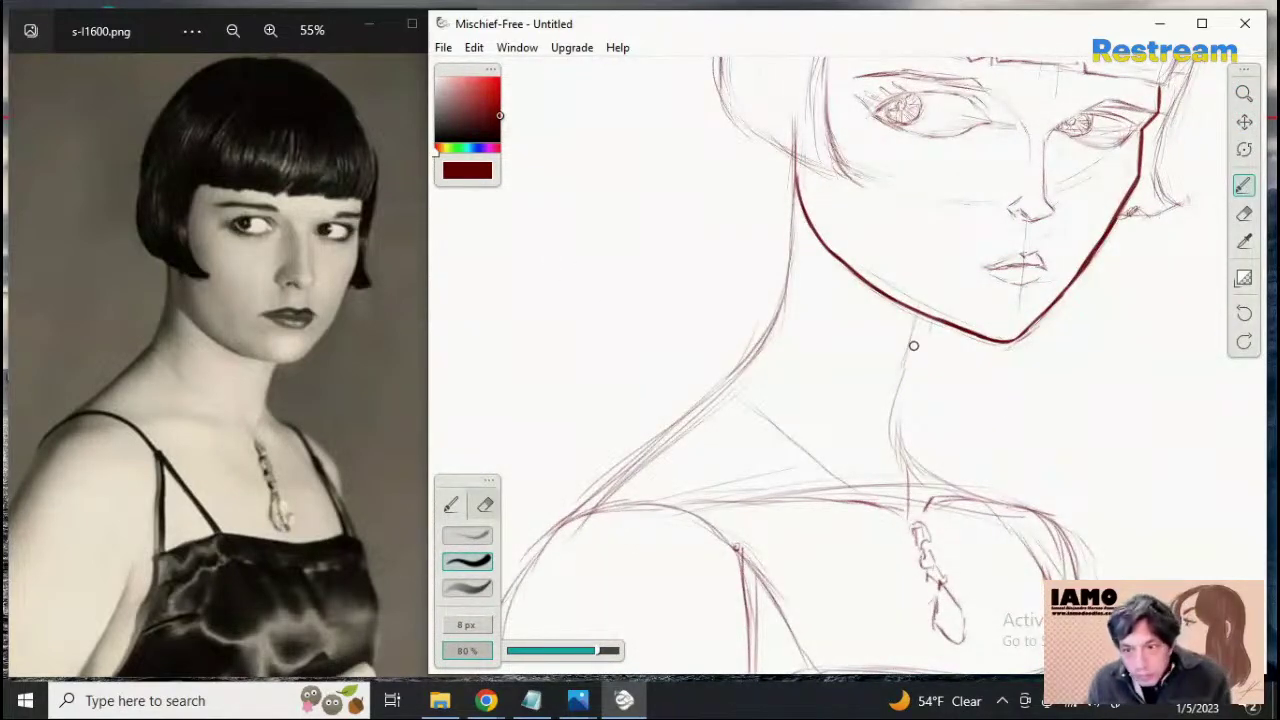
drag(920, 310, 895, 414)
key(ctrl+z)
drag(918, 318, 893, 410)
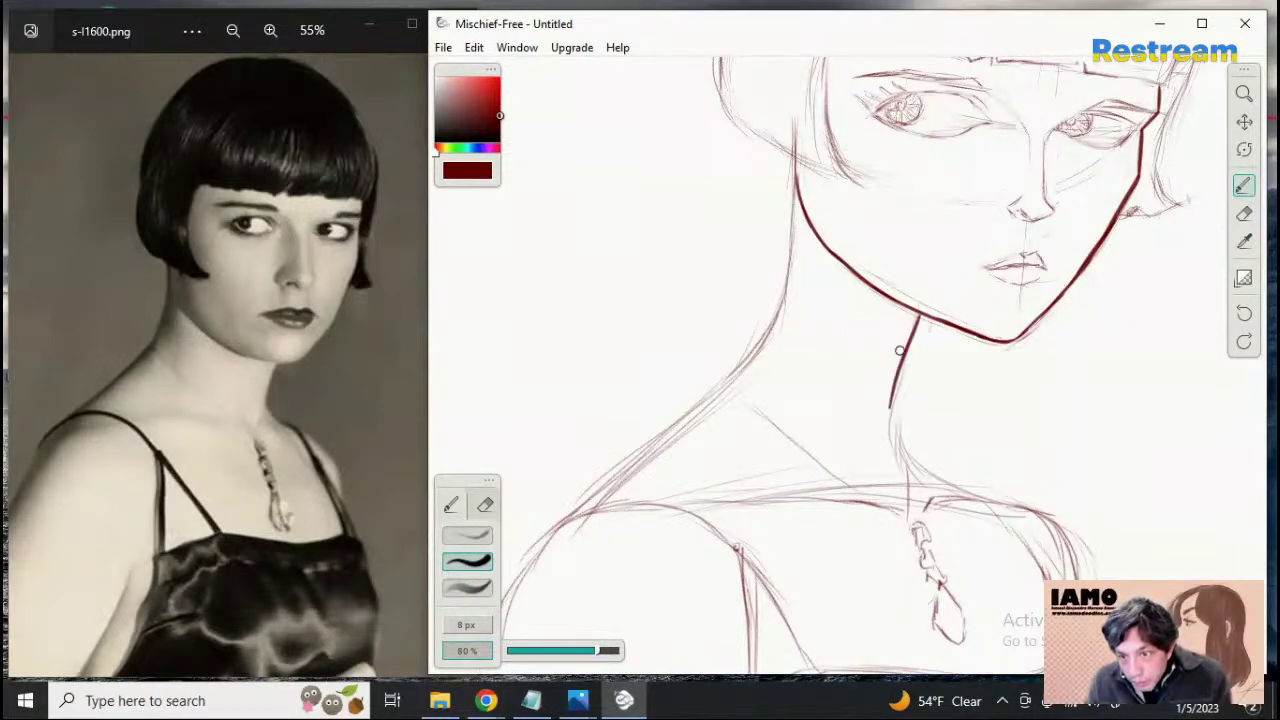
key(ctrl+z)
drag(919, 314, 901, 436)
key(ctrl+z)
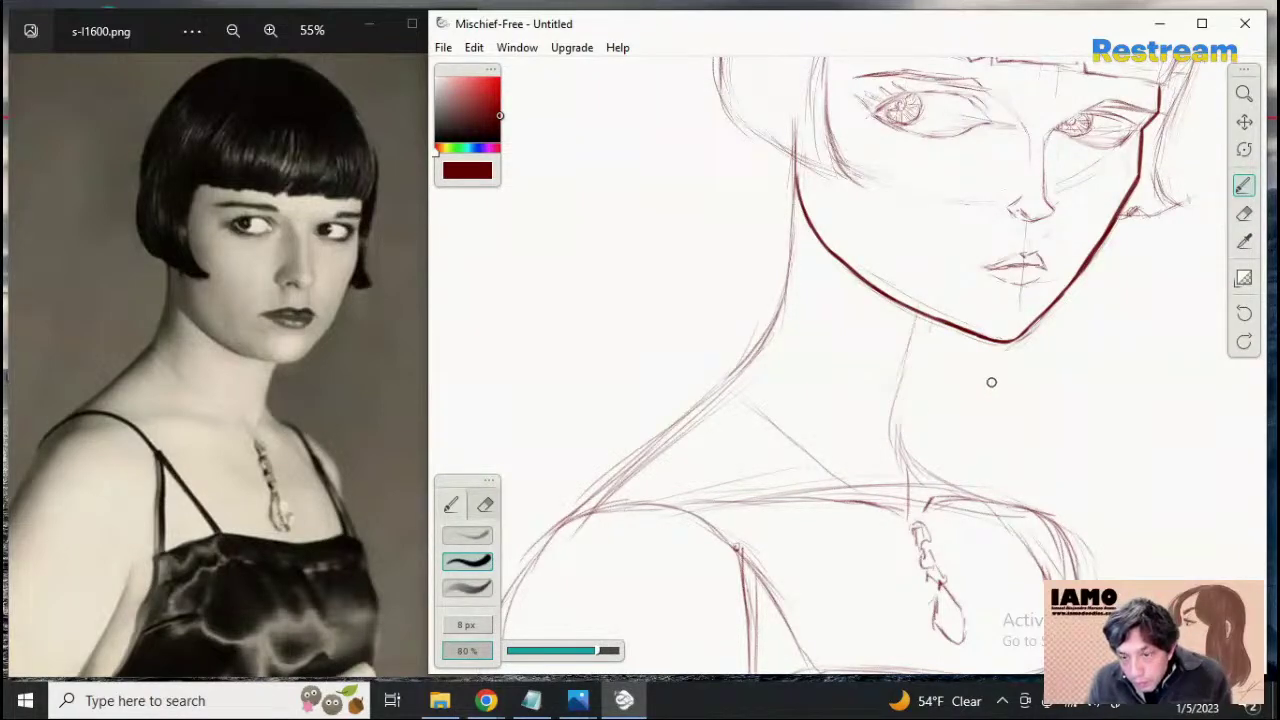
drag(920, 316, 892, 410)
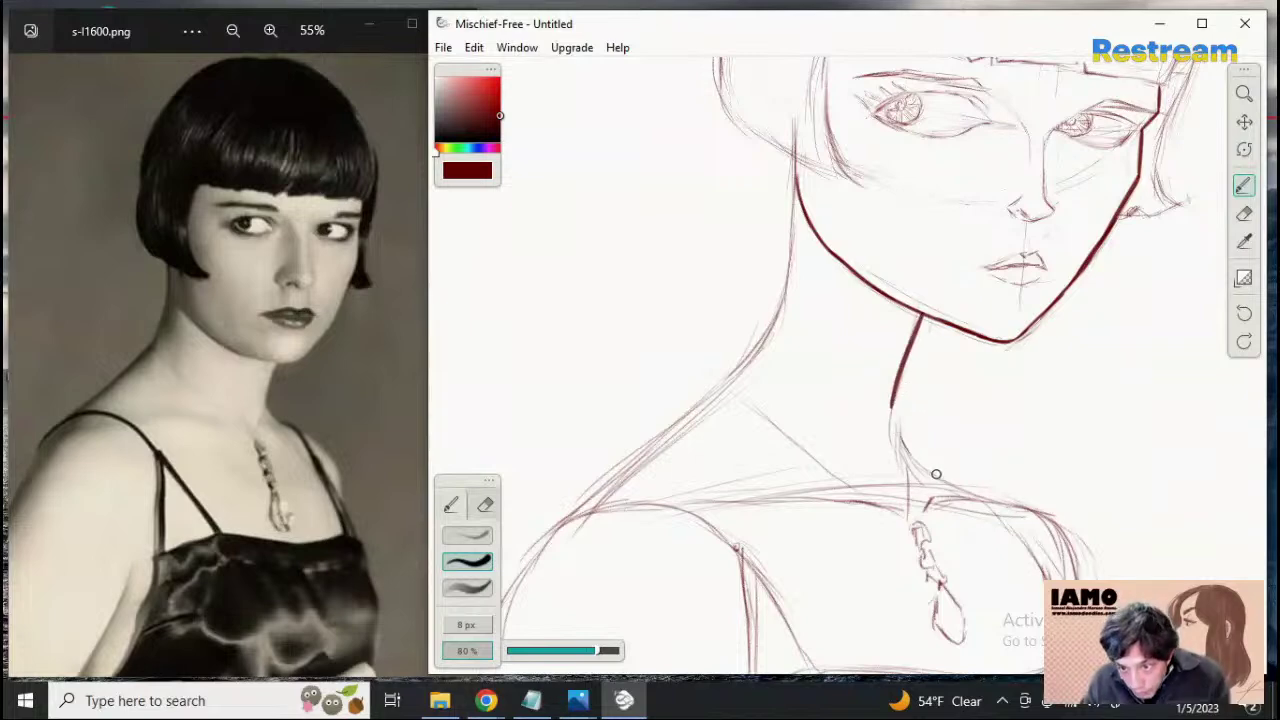
drag(893, 394, 908, 457)
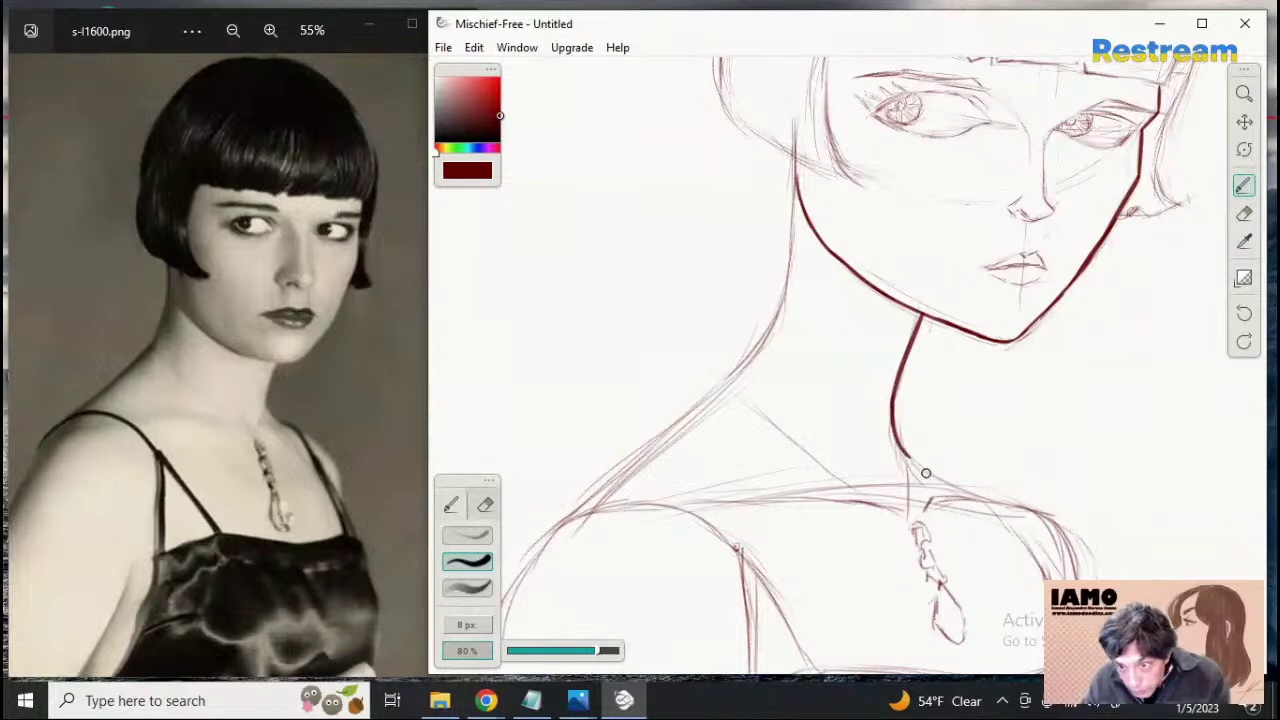
Continue the bold neck line from its base outward along the far shoulder slope, redoing the curve until it follows the sketch
mouse_move(889, 434)
mouse_down()
mouse_move(955, 494)
mouse_move(999, 511)
mouse_move(948, 479)
mouse_move(1001, 501)
mouse_up()
key(ctrl+z)
key(ctrl+z)
key(ctrl+z)
drag(899, 447, 983, 491)
key(ctrl+z)
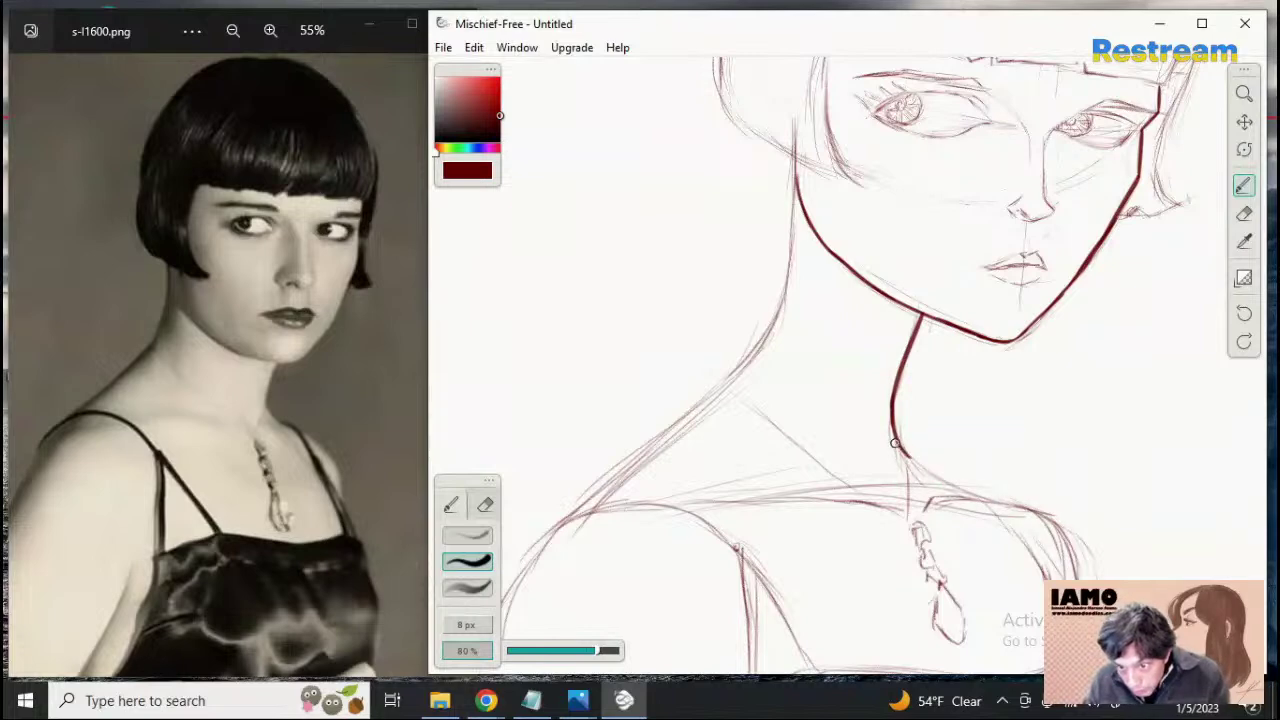
drag(895, 443, 979, 495)
key(ctrl+z)
drag(900, 444, 966, 492)
key(ctrl+z)
drag(901, 447, 962, 491)
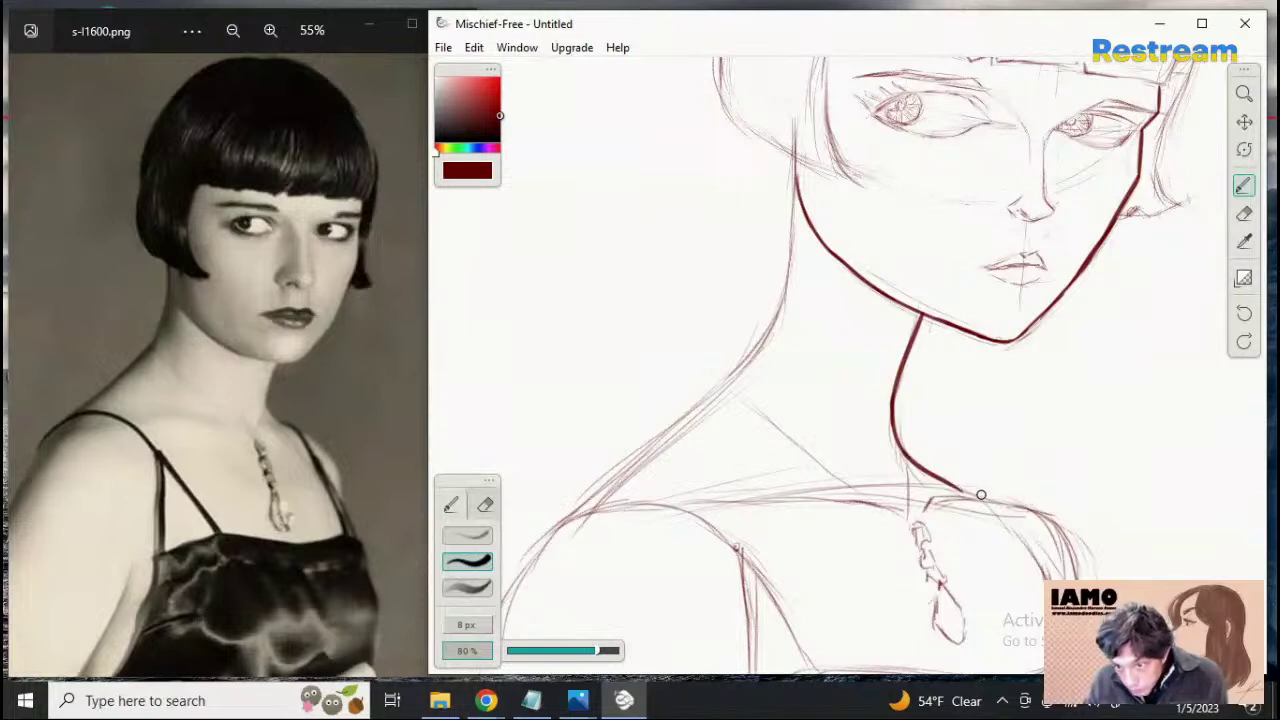
drag(947, 481, 1058, 513)
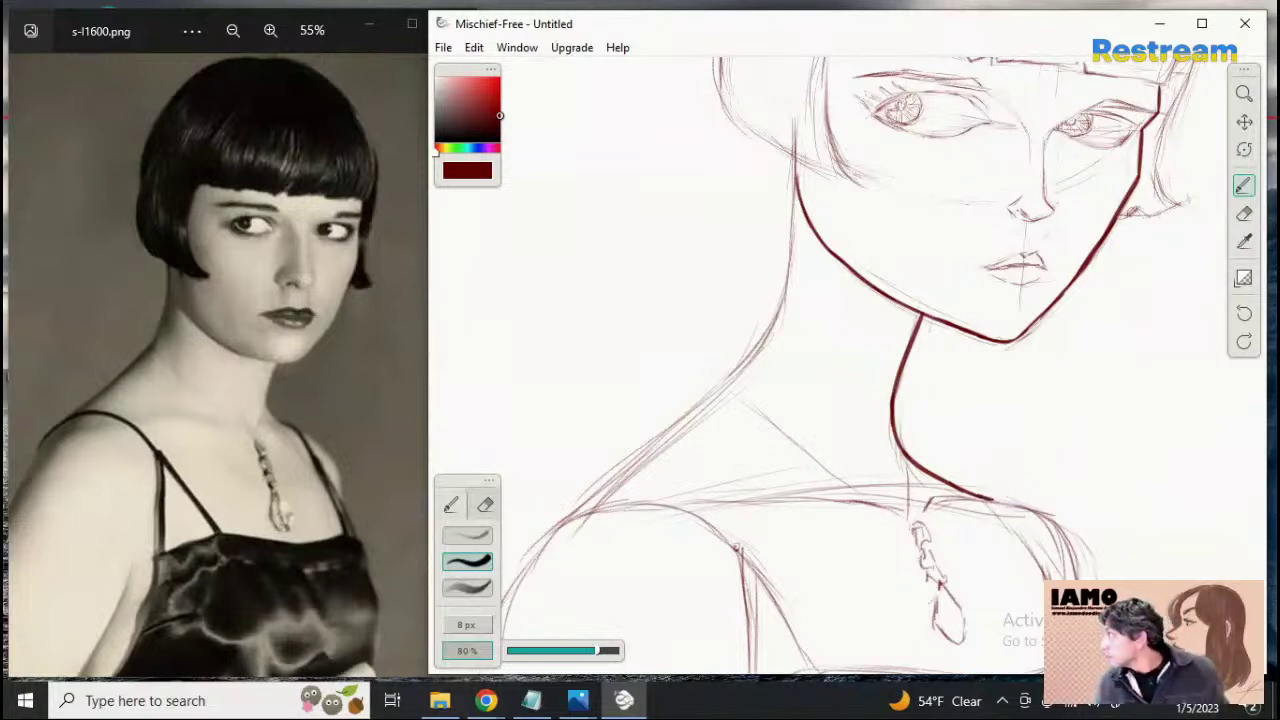
Ink the upper back of the neck with a short bold stroke starting where the jawline meets the hair
key(alt+Tab)
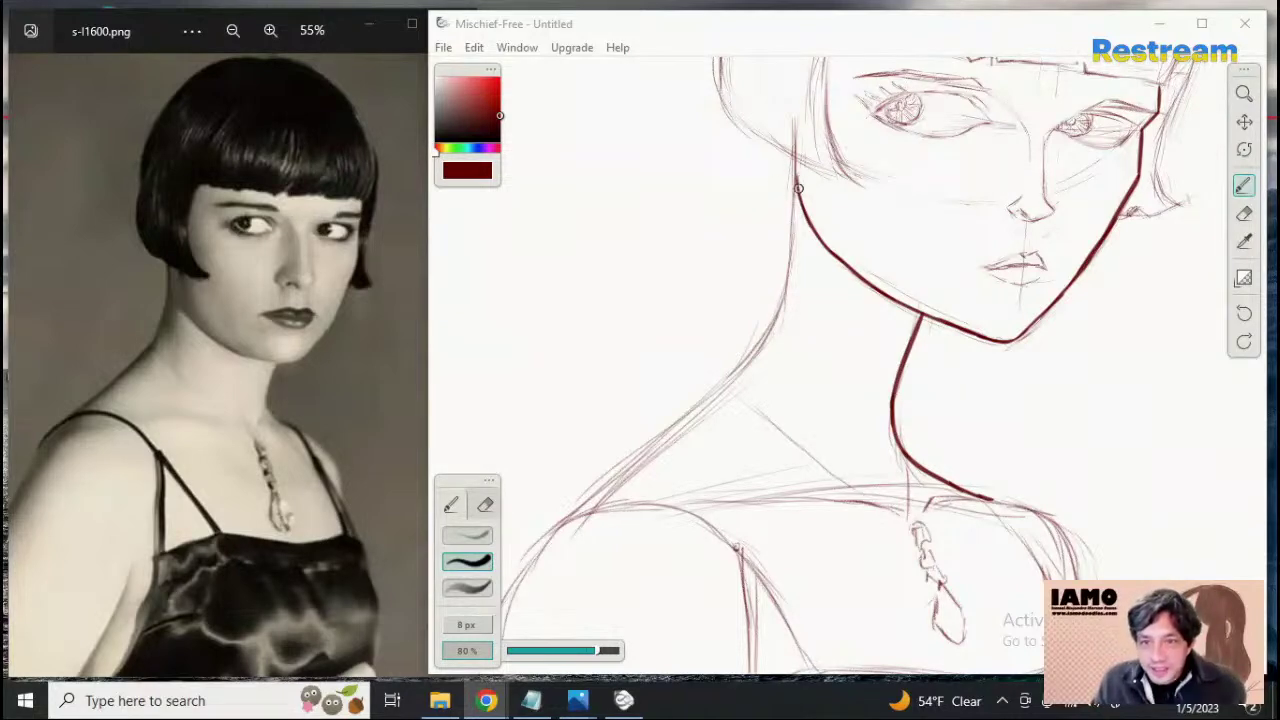
mouse_move(795, 168)
mouse_down()
mouse_move(800, 253)
mouse_move(783, 311)
mouse_up()
key(ctrl+z)
drag(795, 211, 777, 310)
key(ctrl+z)
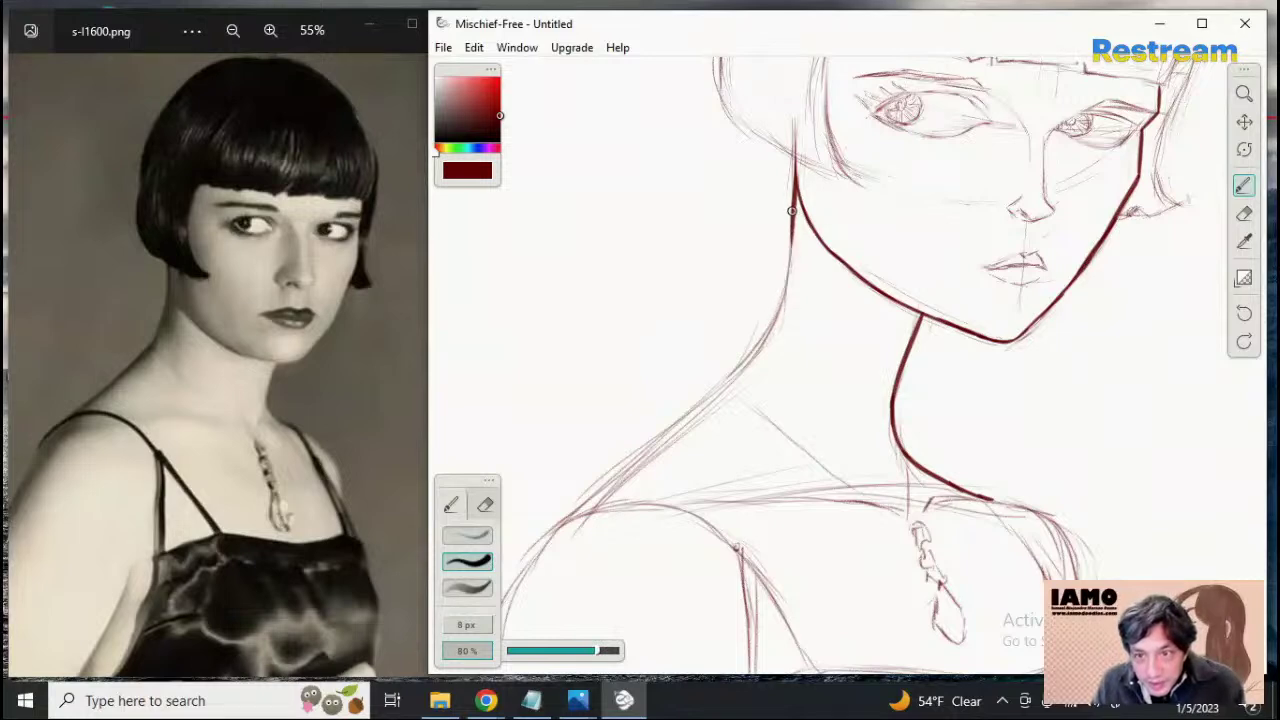
Extend the bold line down the back of the neck toward the shoulder, redoing the stroke repeatedly for a clean curve
drag(792, 210, 775, 330)
key(ctrl+z)
drag(793, 210, 783, 297)
key(ctrl+z)
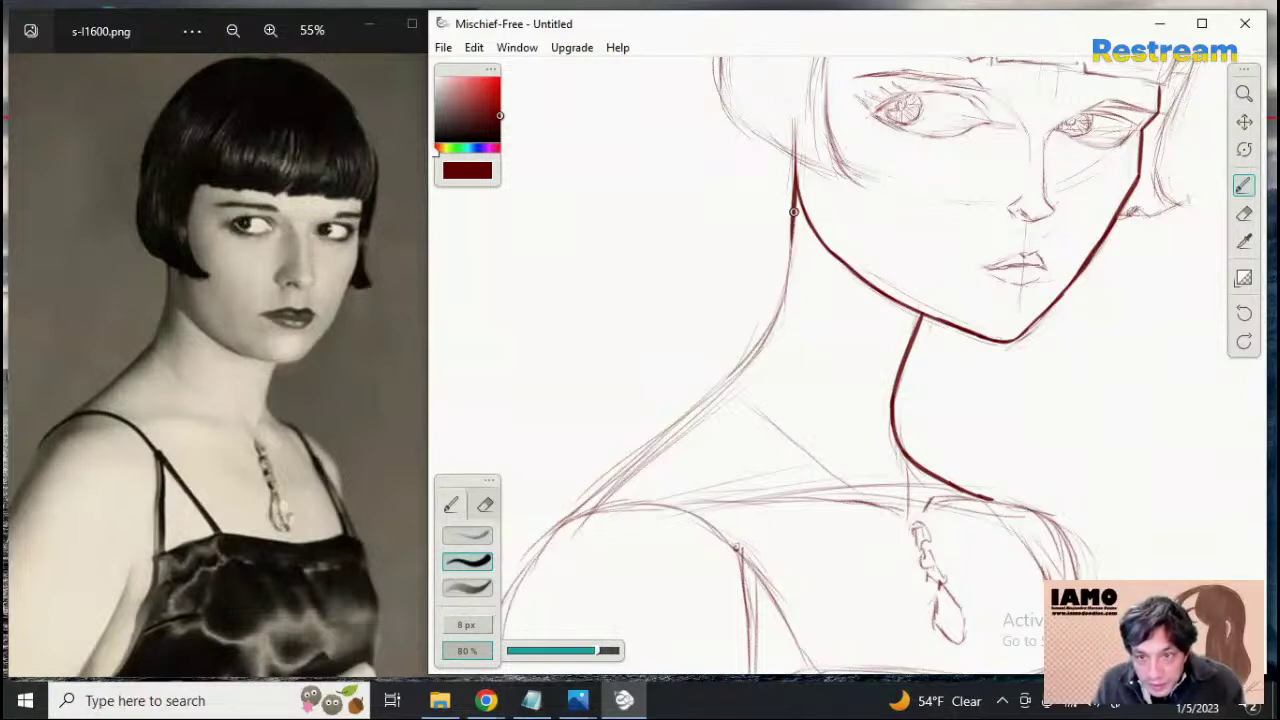
drag(794, 212, 786, 297)
key(ctrl+z)
drag(795, 214, 783, 321)
key(ctrl+z)
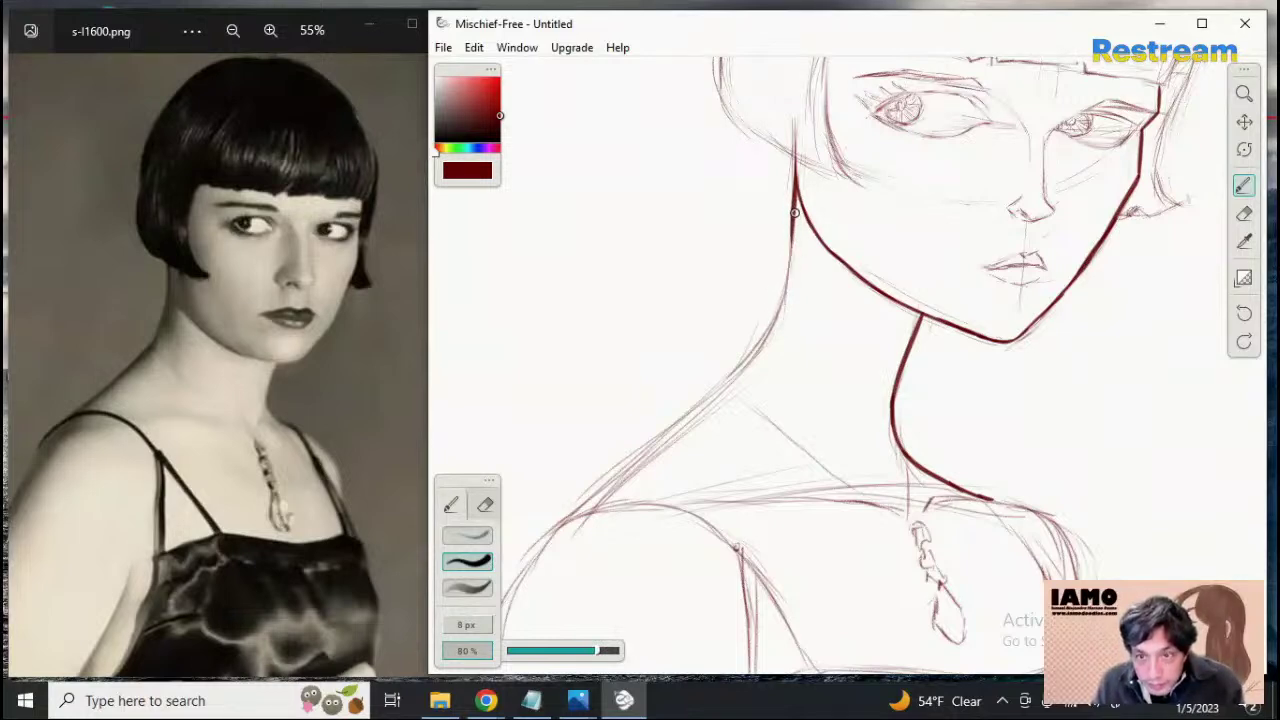
drag(794, 212, 786, 306)
key(ctrl+z)
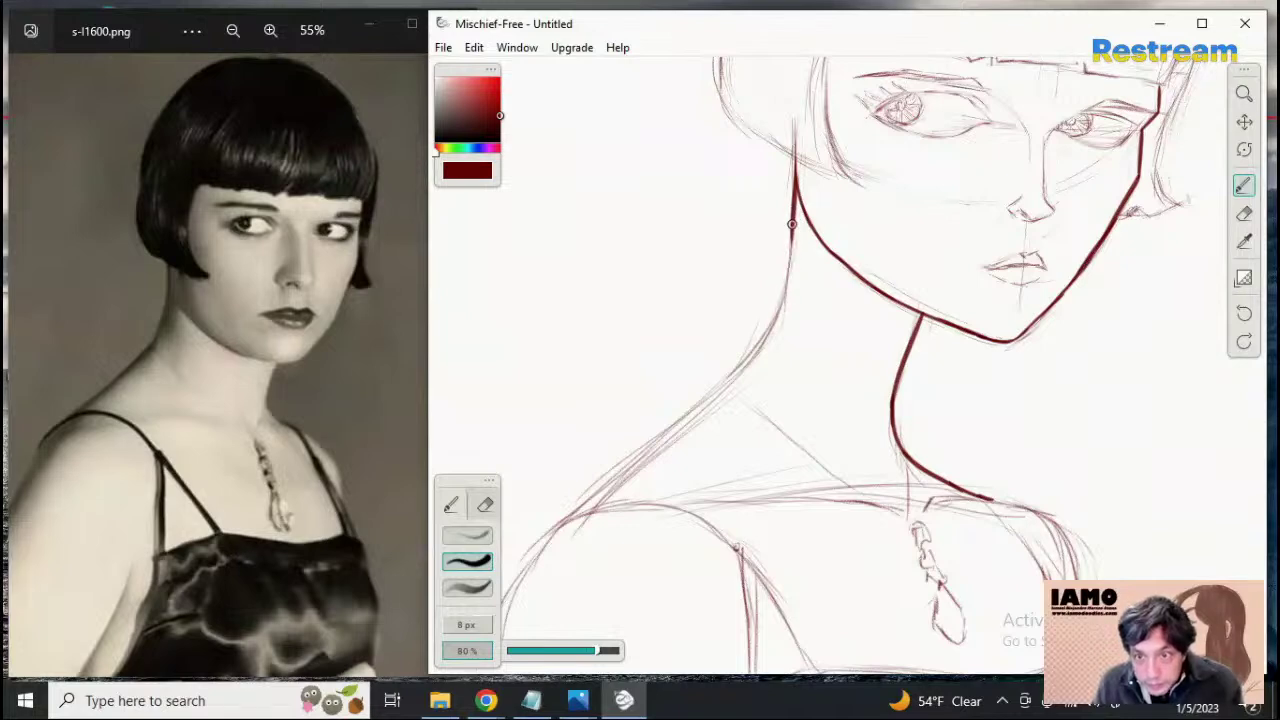
drag(793, 208, 777, 302)
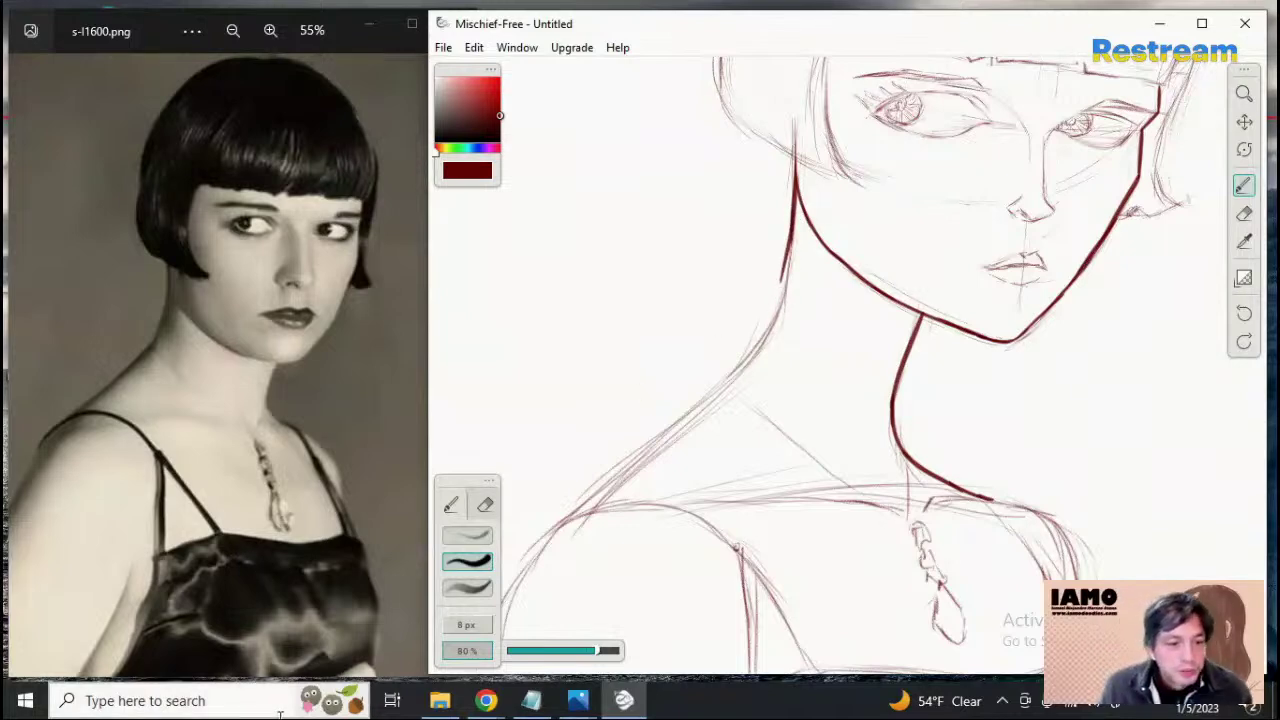
Show the PayPal Tip Jar QR code image alongside the reference photo and return to the drawing window
mouse_move(578, 700)
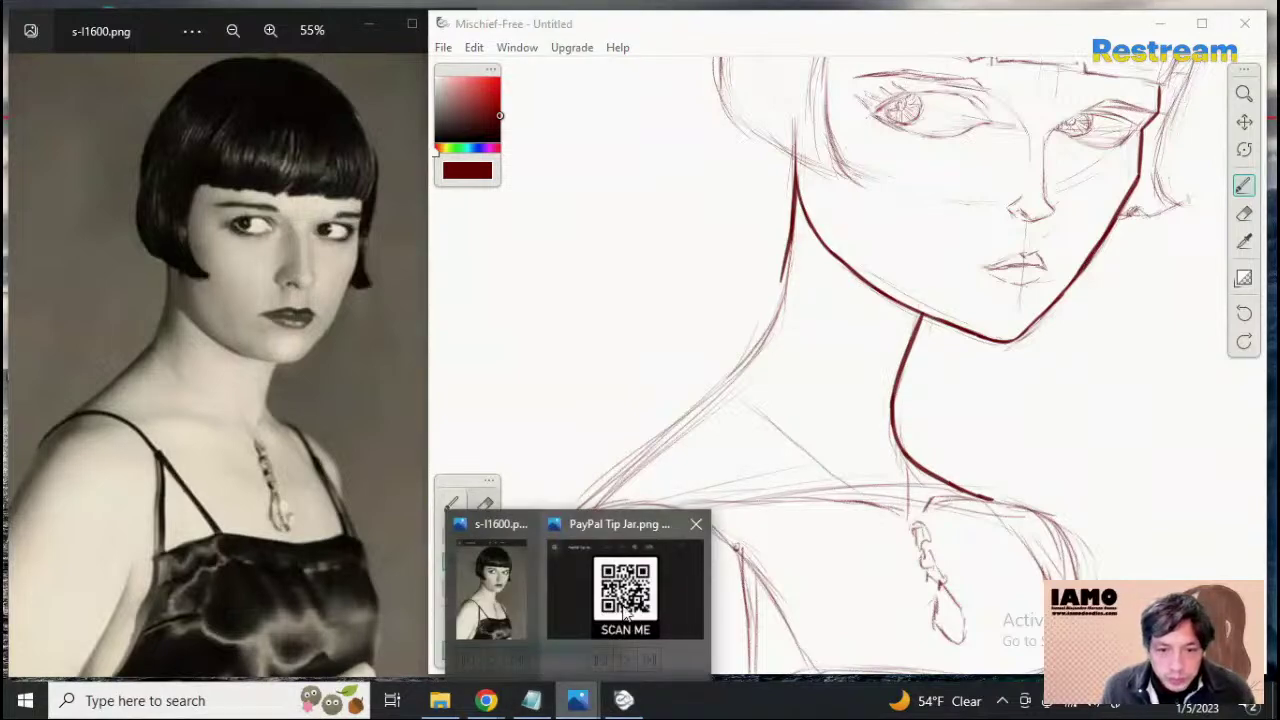
click(625, 605)
click(870, 25)
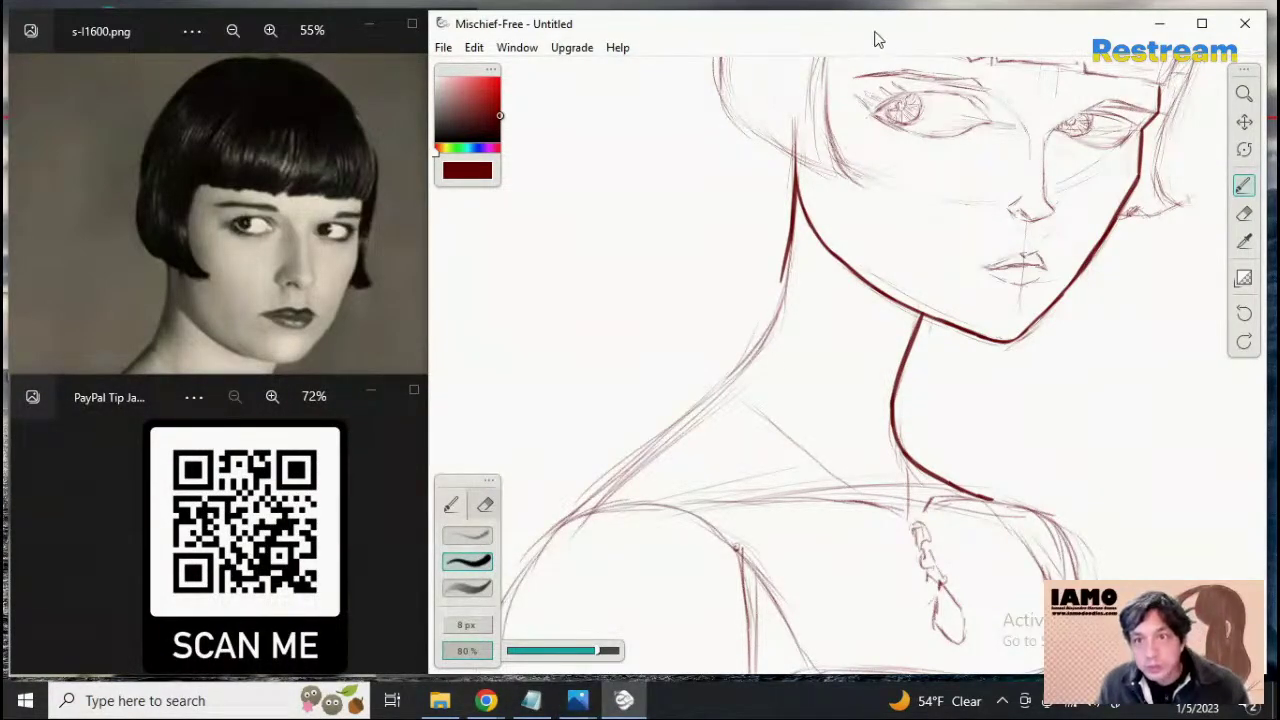
Redraw the bold line down the back of the neck to the point where it starts curving toward the shoulder
key(ctrl+z)
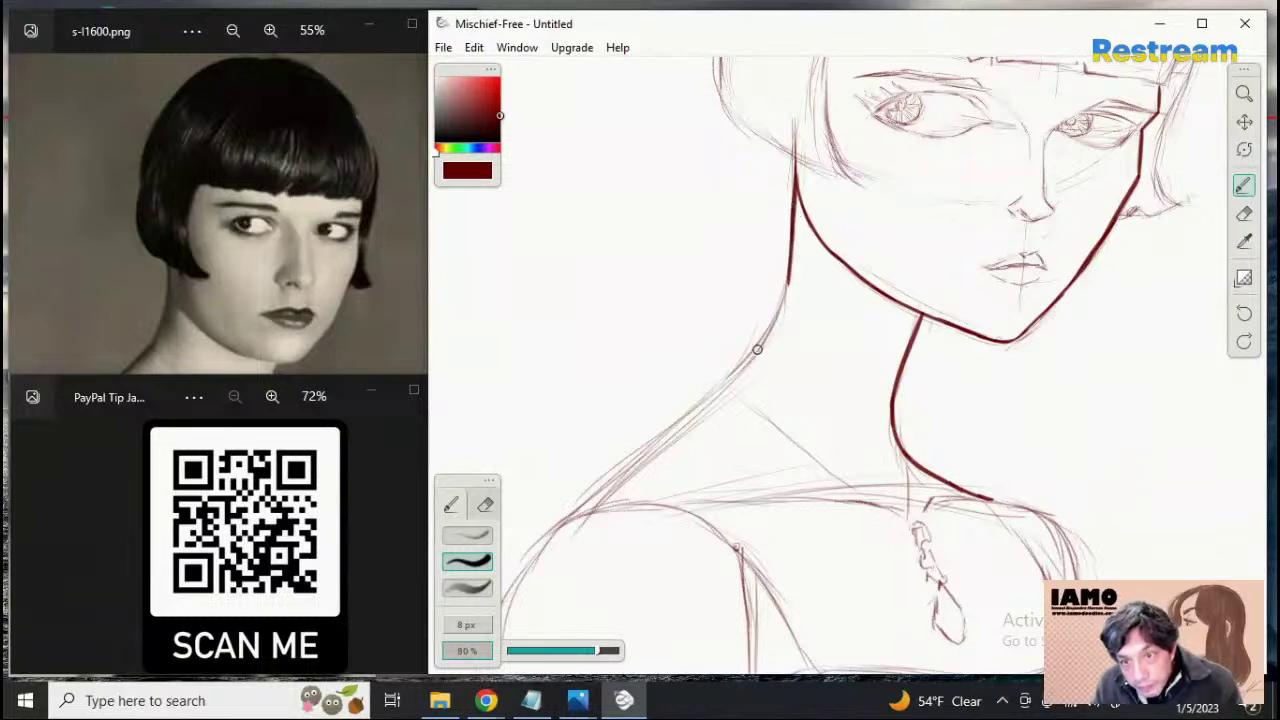
drag(793, 196, 784, 280)
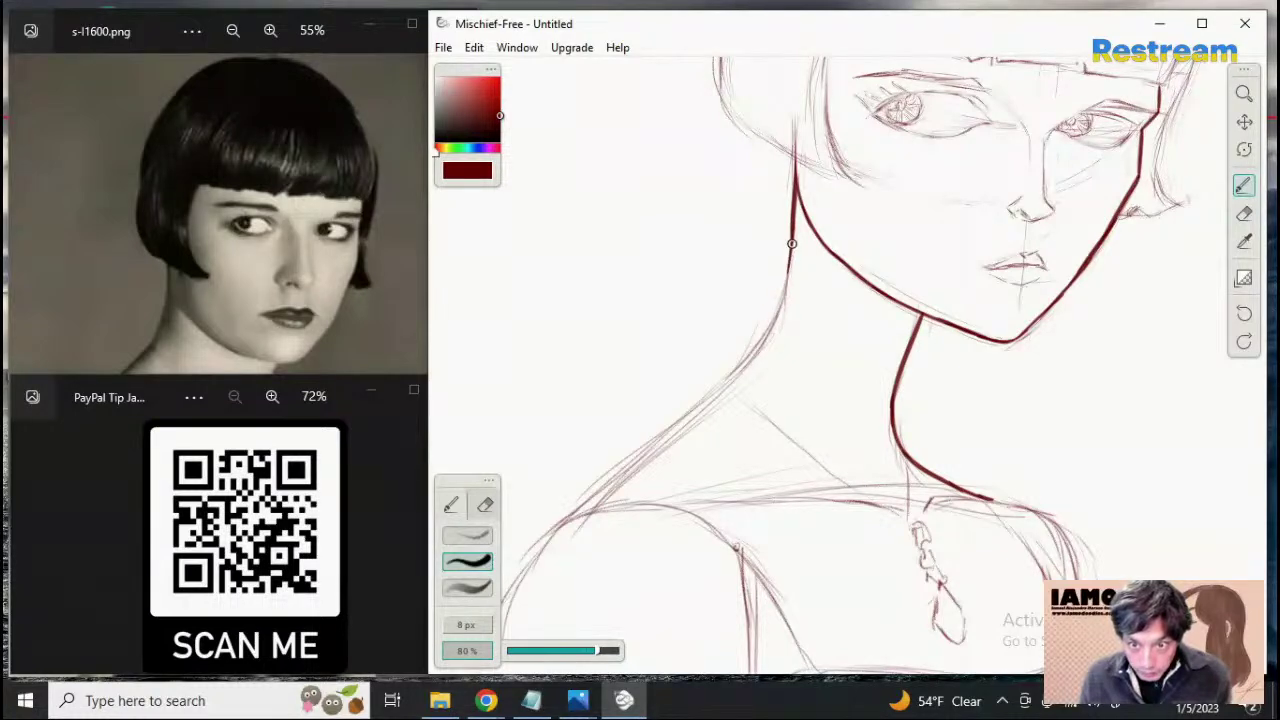
drag(790, 260, 766, 337)
key(ctrl+z)
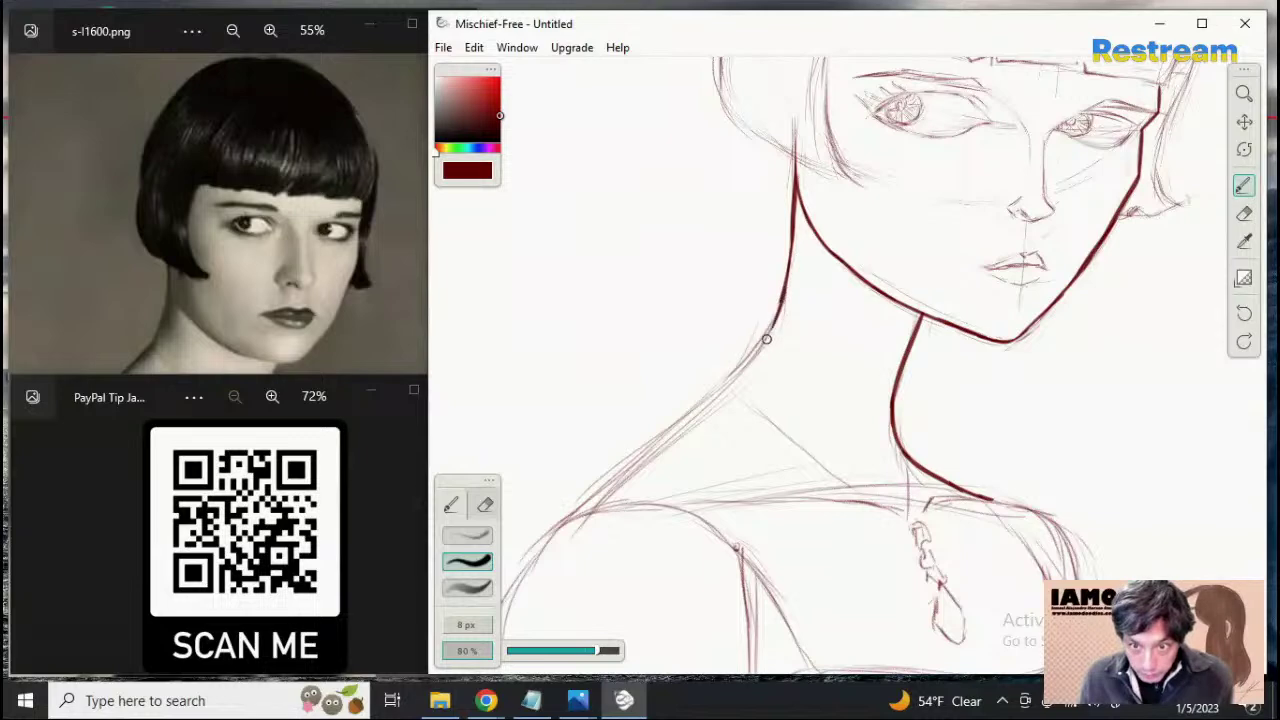
drag(785, 283, 761, 341)
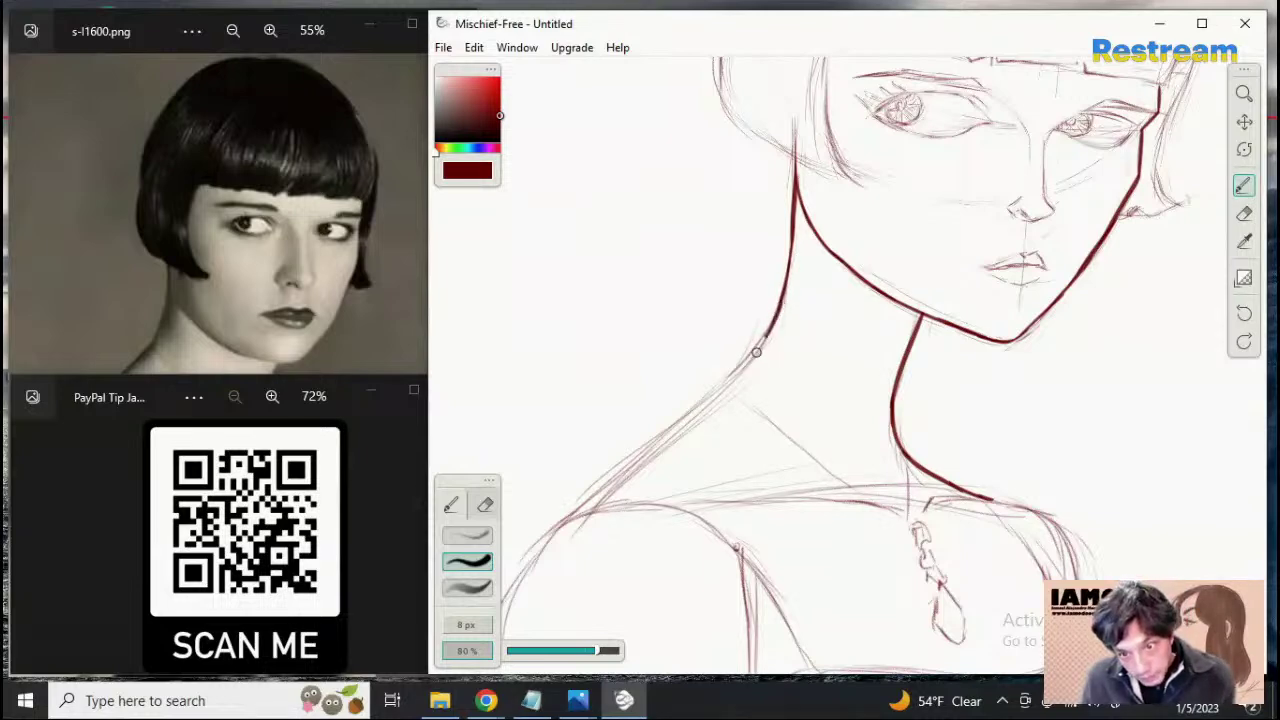
Ink the bend from the back of the neck into the near shoulder slope, redoing the stroke until it follows the sketch
mouse_move(782, 296)
mouse_down()
mouse_move(735, 386)
mouse_move(763, 330)
mouse_move(729, 375)
mouse_up()
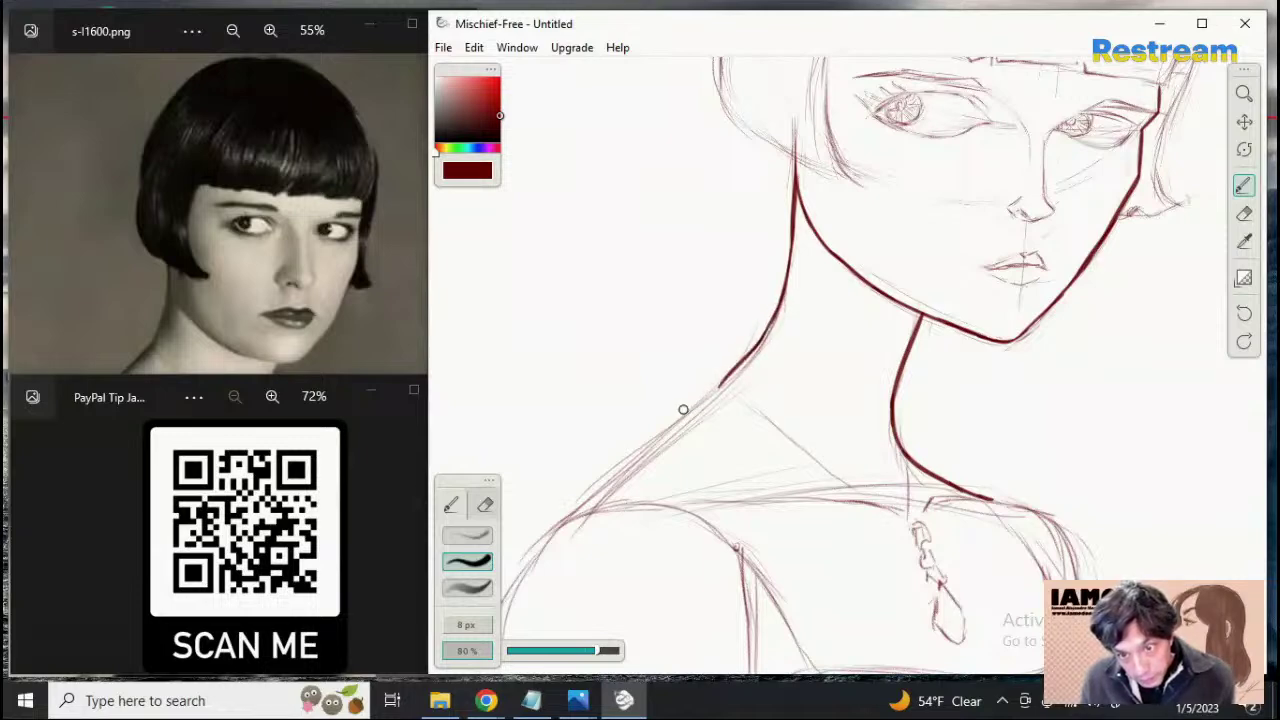
key(ctrl+z)
drag(778, 314, 678, 426)
key(ctrl+z)
key(ctrl+z)
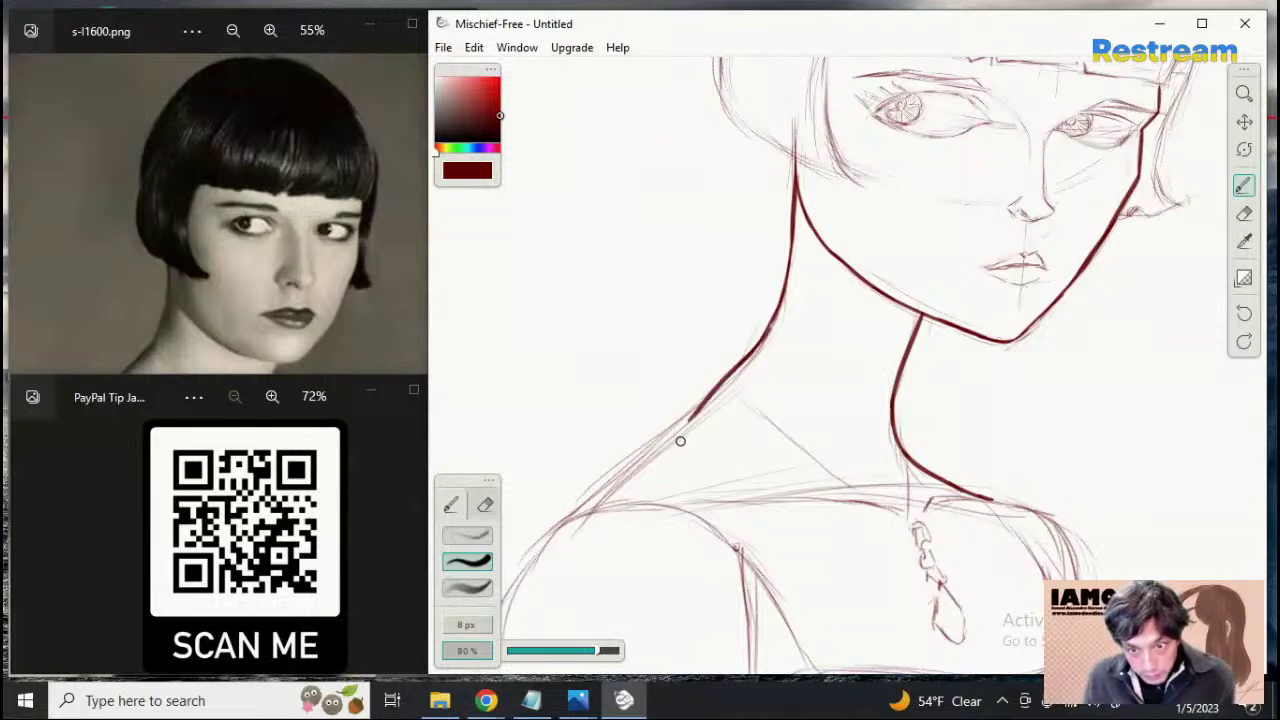
key(ctrl+z)
drag(750, 352, 674, 428)
key(ctrl+z)
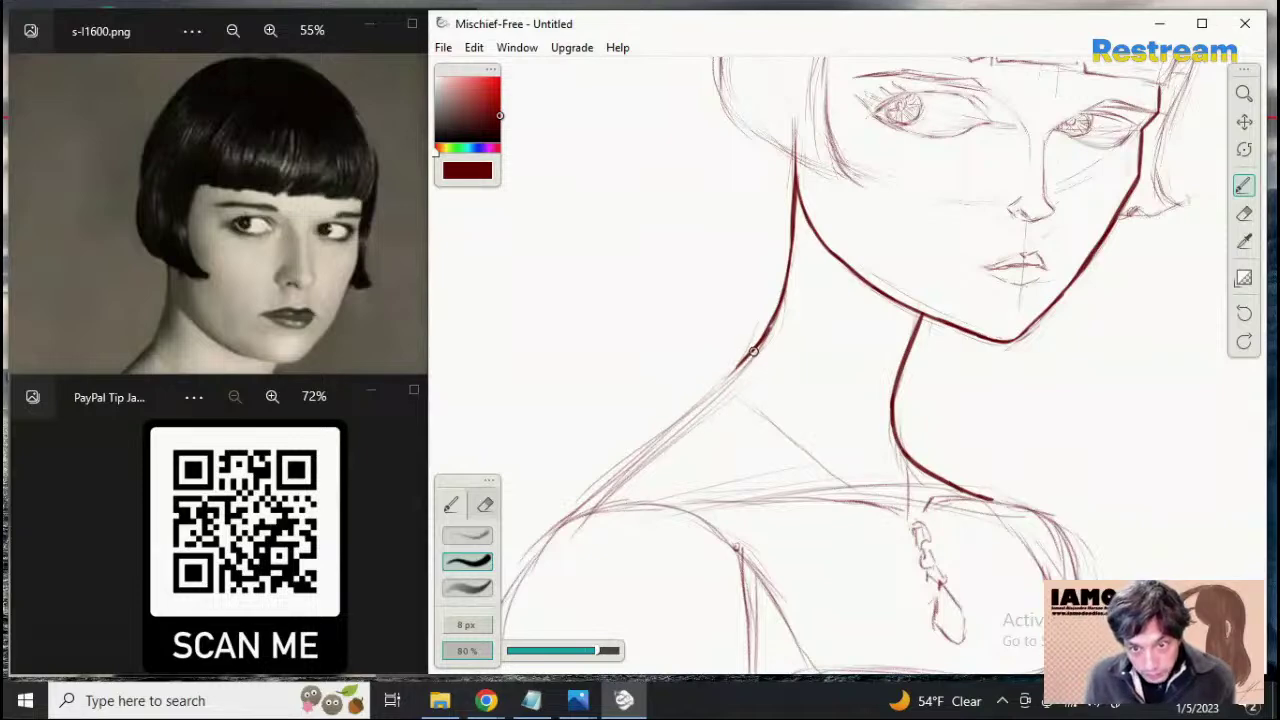
drag(752, 351, 684, 422)
key(ctrl+z)
mouse_move(752, 352)
mouse_down()
mouse_move(673, 425)
mouse_move(707, 394)
mouse_move(692, 408)
mouse_up()
key(ctrl+z)
key(ctrl+z)
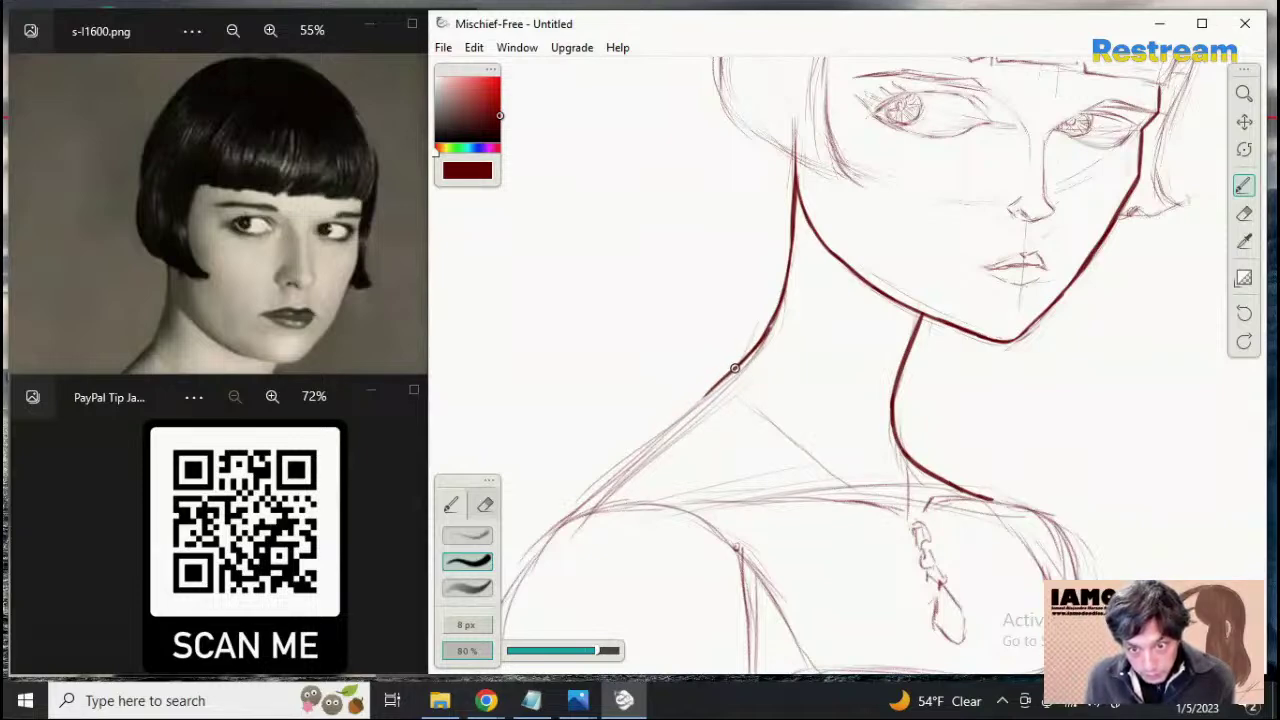
drag(734, 369, 664, 431)
key(ctrl+z)
drag(724, 379, 661, 436)
Continue the bold line down the near shoulder slope to the top of the arm, redoing strokes for a smooth join
drag(730, 376, 590, 493)
key(ctrl+z)
drag(682, 418, 558, 521)
key(ctrl+z)
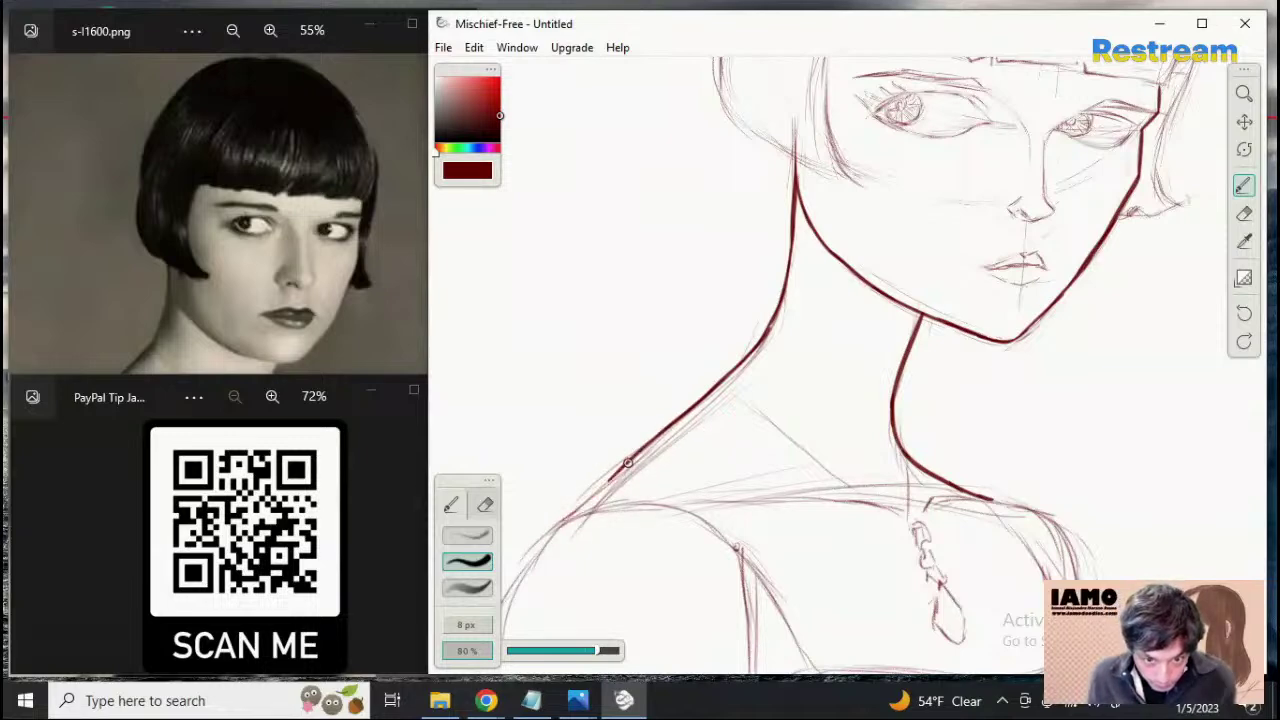
drag(647, 442, 561, 520)
key(ctrl+z)
drag(648, 445, 558, 520)
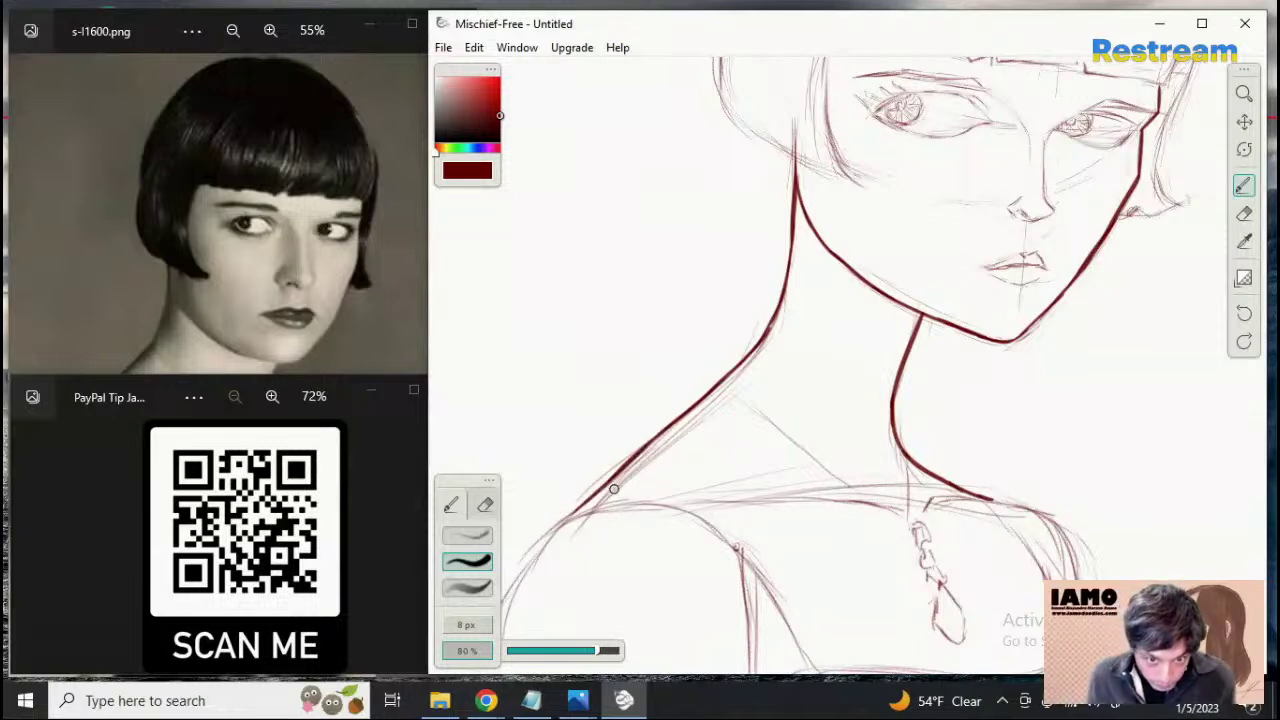
Ink the rounded top of the near shoulder from the end of the slope, redoing the curve until it matches the sketch
click(1244, 121)
mouse_move(986, 397)
mouse_down()
mouse_move(1046, 460)
mouse_move(988, 533)
mouse_move(988, 489)
mouse_move(1142, 240)
mouse_up()
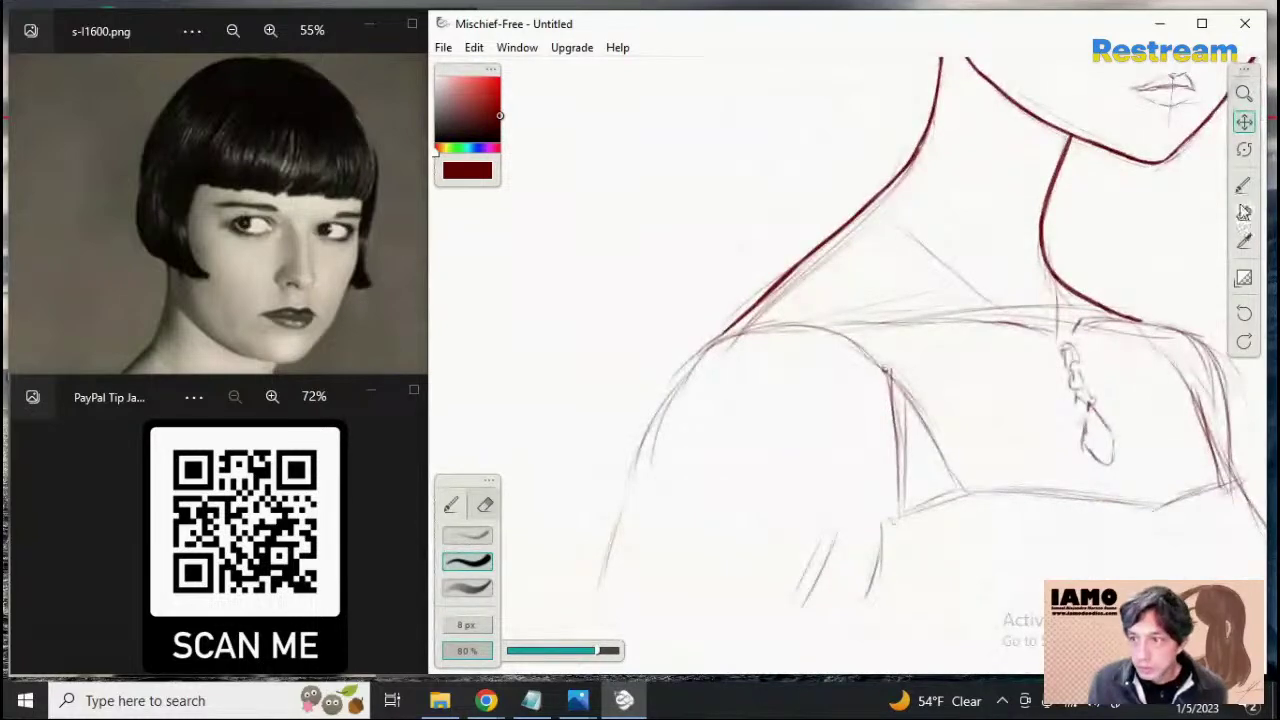
click(1243, 185)
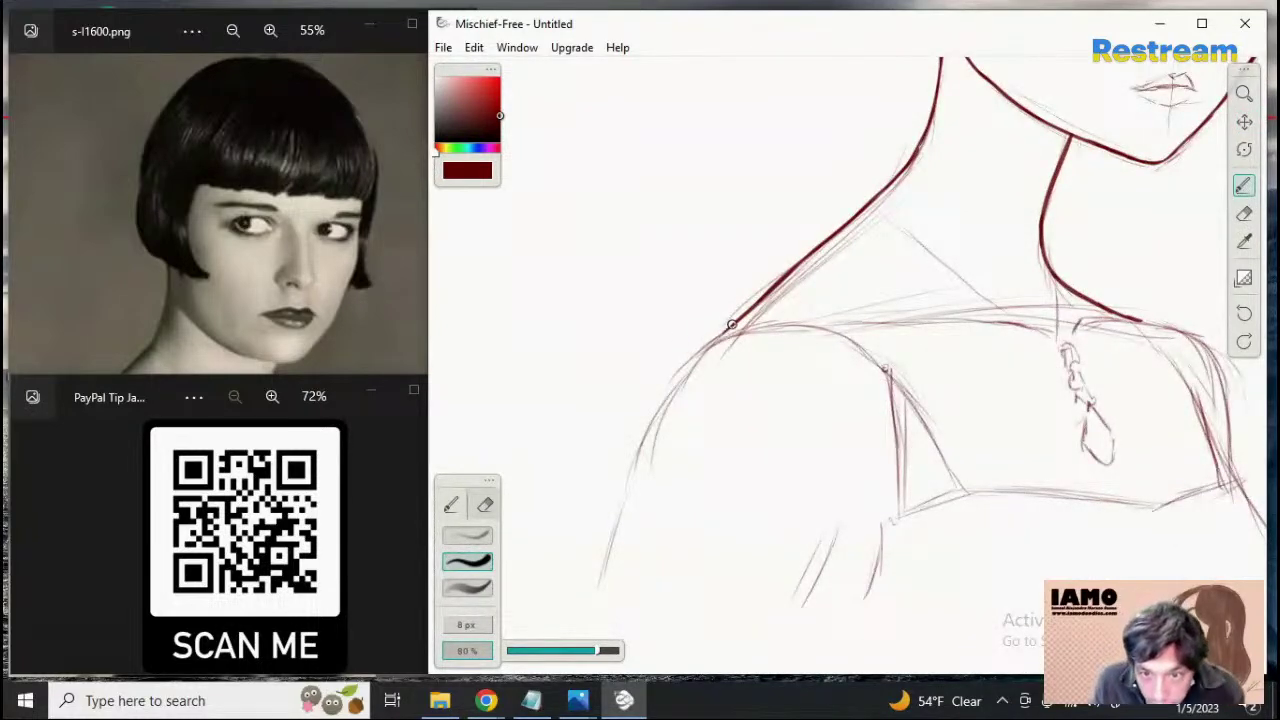
drag(732, 326, 678, 381)
key(ctrl+z)
drag(744, 312, 676, 385)
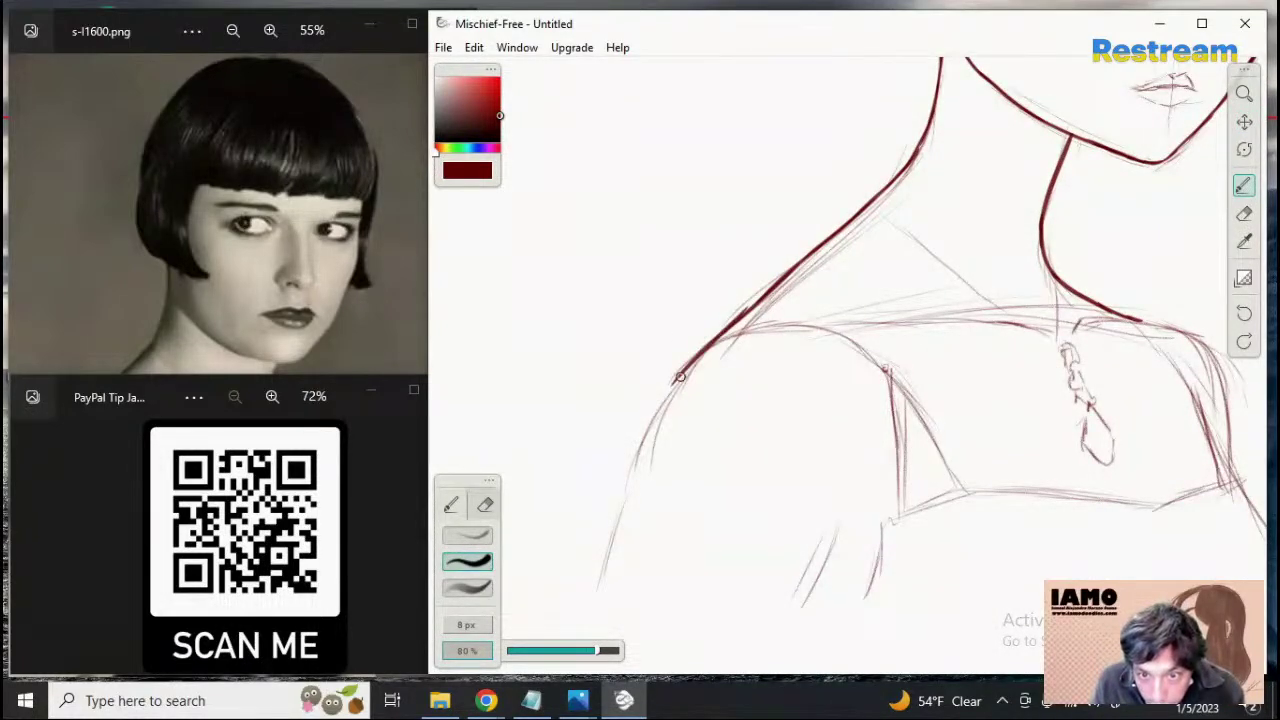
key(ctrl+z)
drag(750, 313, 678, 386)
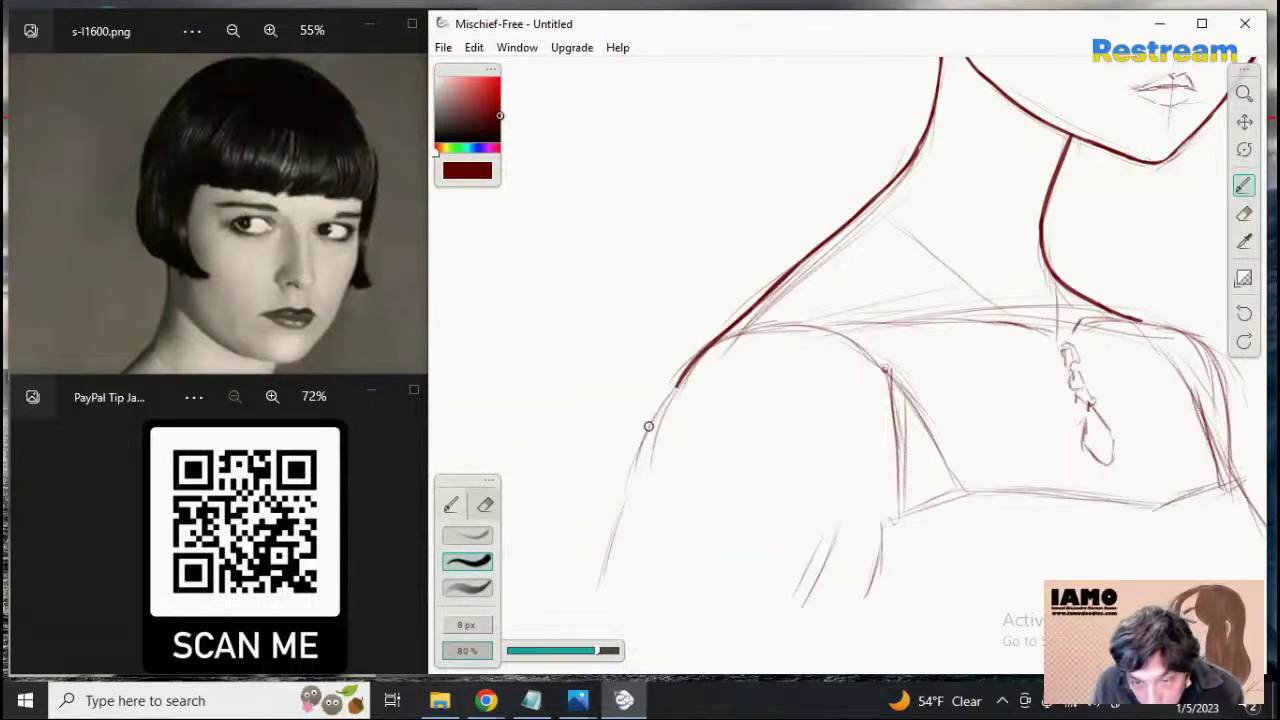
key(ctrl+z)
drag(737, 319, 672, 384)
key(ctrl+z)
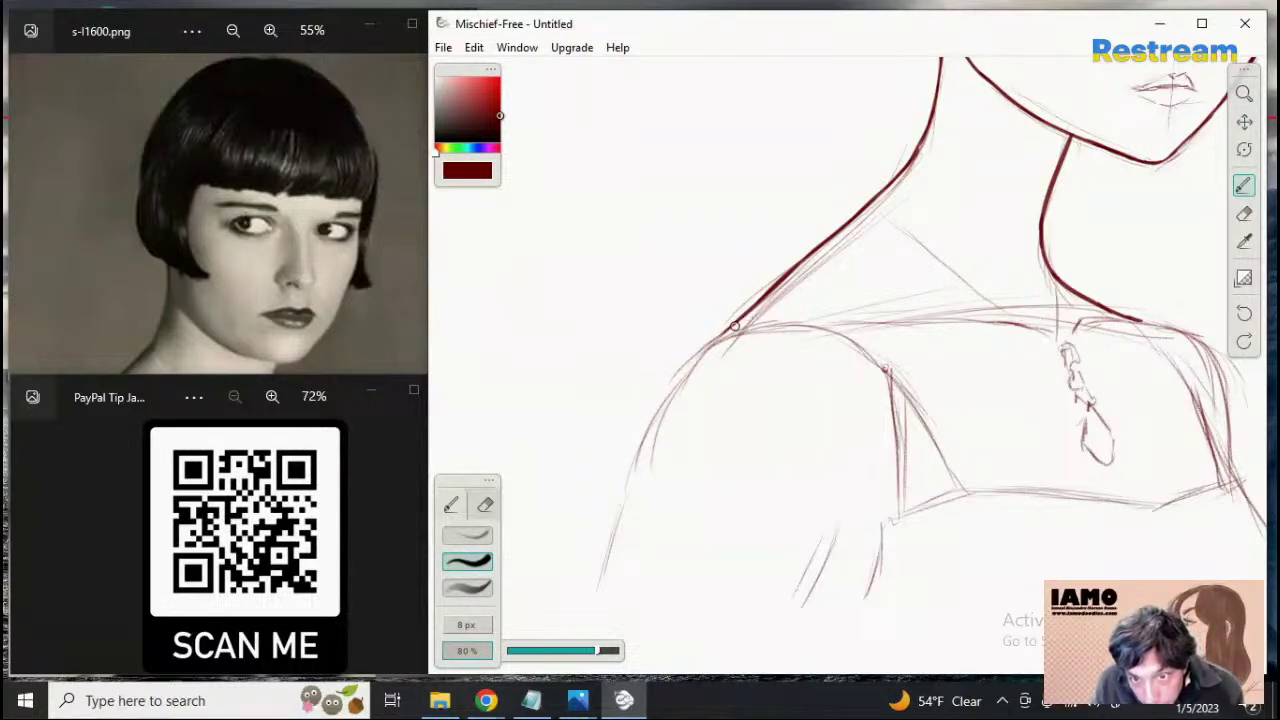
mouse_move(740, 318)
mouse_down()
mouse_move(672, 388)
mouse_move(630, 470)
mouse_up()
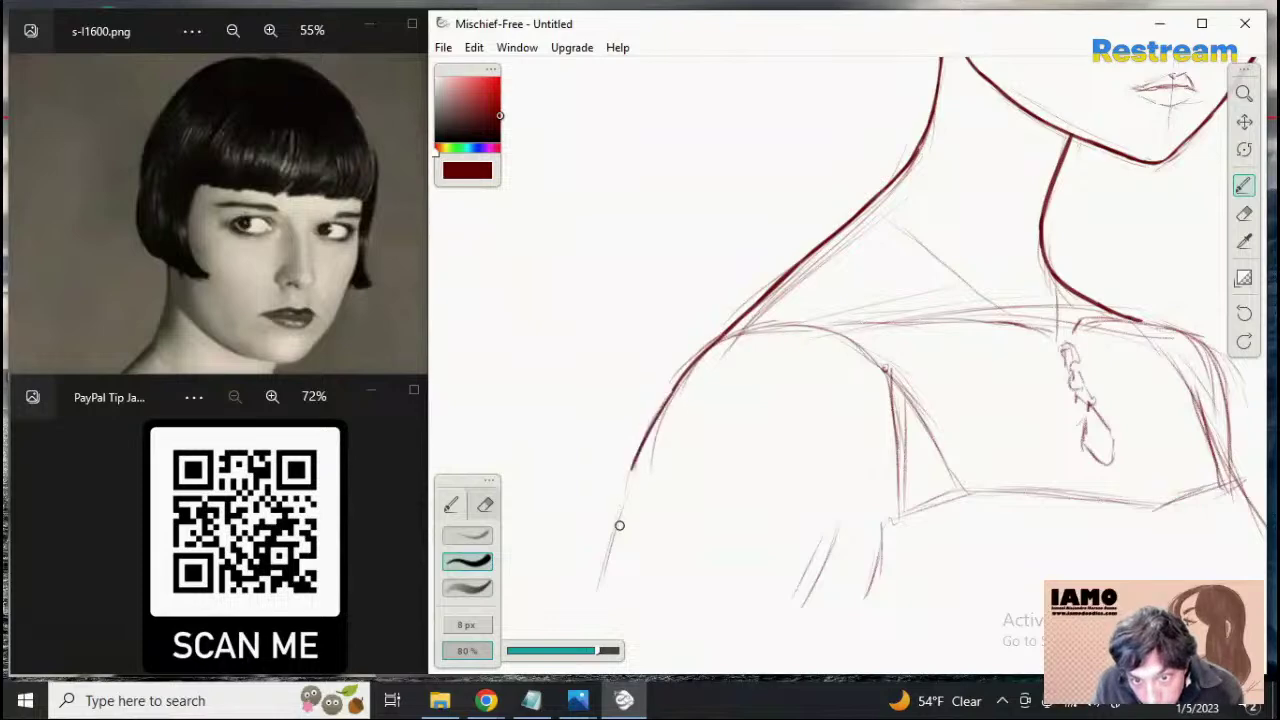
key(ctrl+z)
drag(700, 353, 645, 437)
key(ctrl+z)
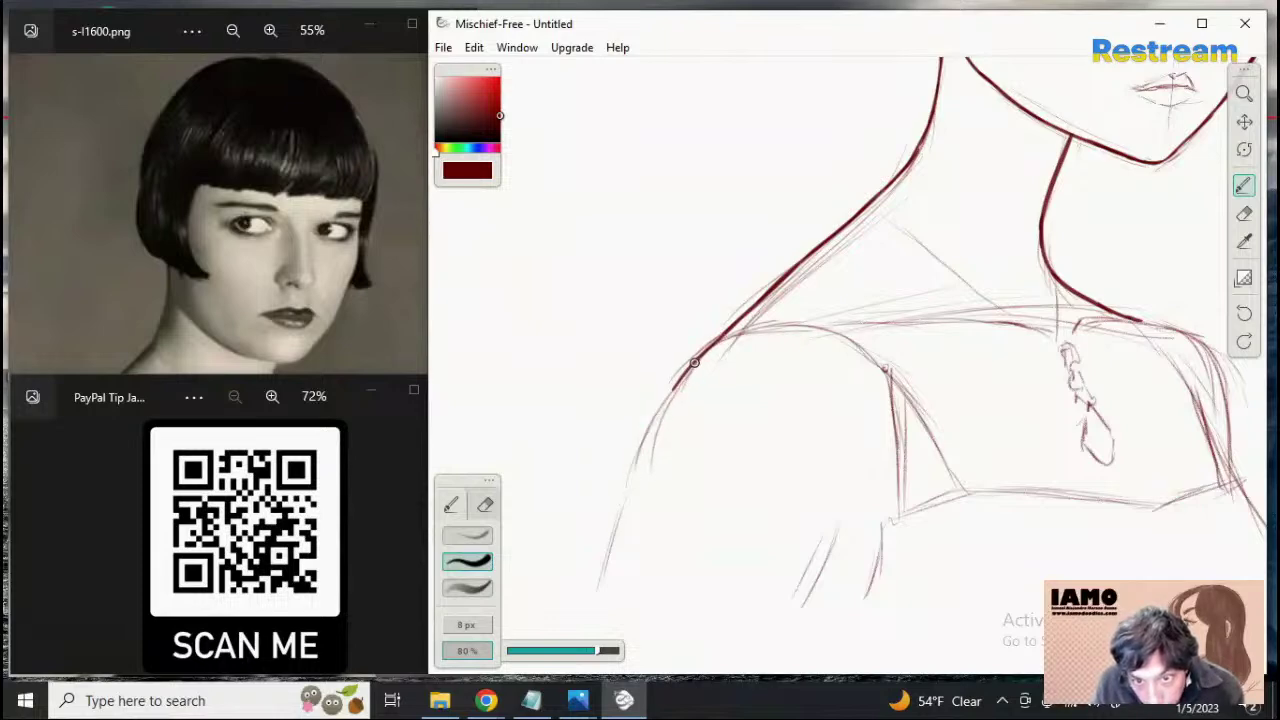
Extend the bold contour down the outer edge of the near upper arm to the end of the sketched line, redoing uneven strokes
mouse_move(700, 356)
mouse_down()
mouse_move(641, 450)
mouse_move(610, 548)
mouse_up()
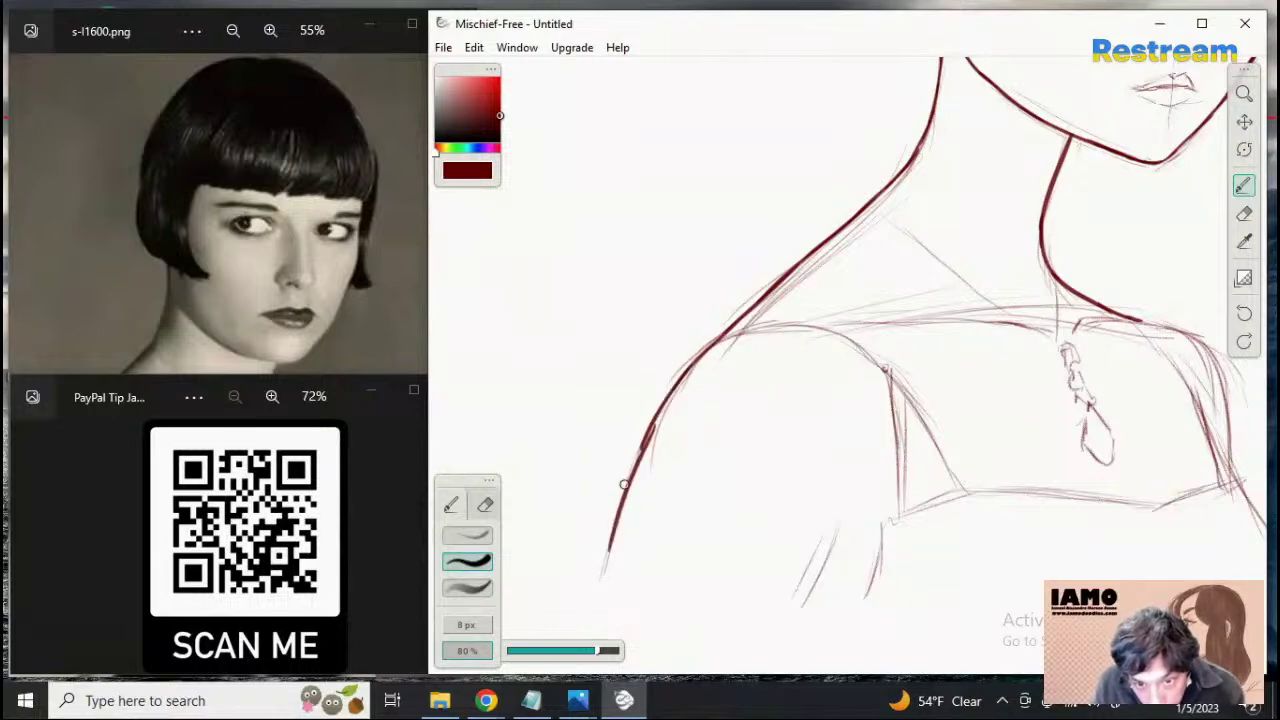
key(ctrl+z)
drag(654, 426, 612, 534)
key(ctrl+z)
drag(650, 428, 608, 552)
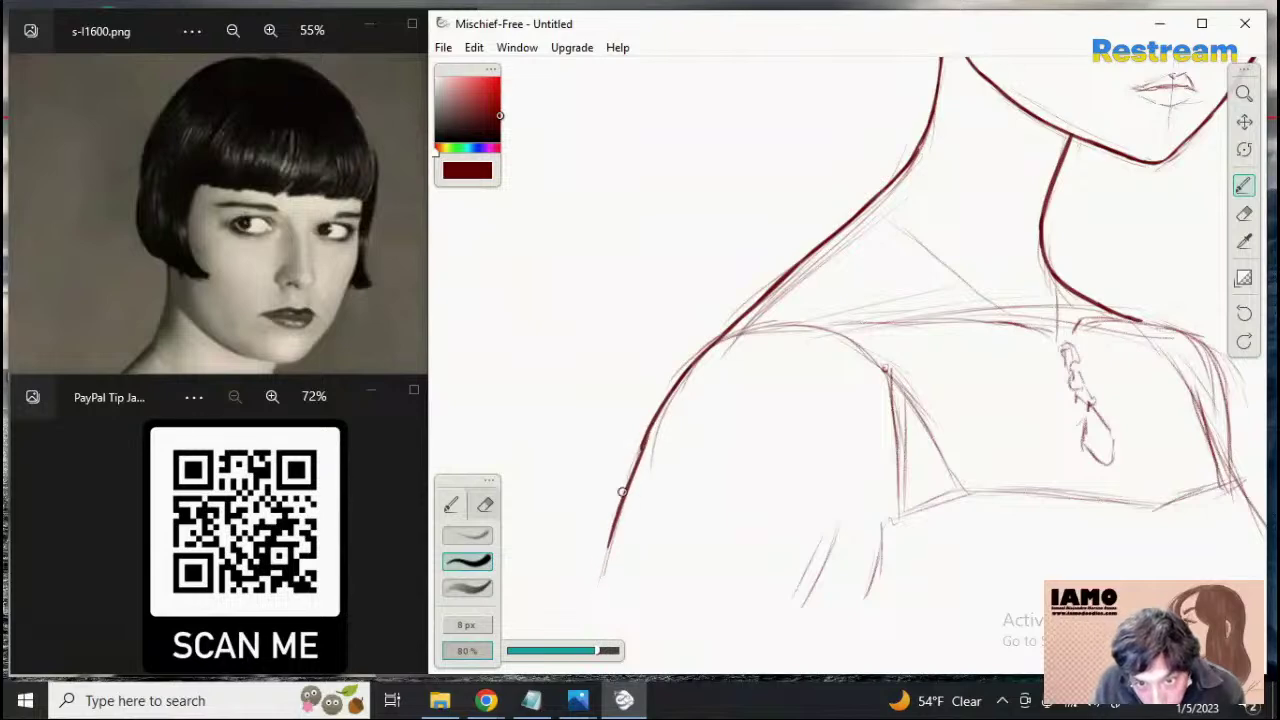
key(ctrl+z)
drag(650, 430, 596, 598)
key(ctrl+z)
key(ctrl+z)
drag(628, 484, 590, 592)
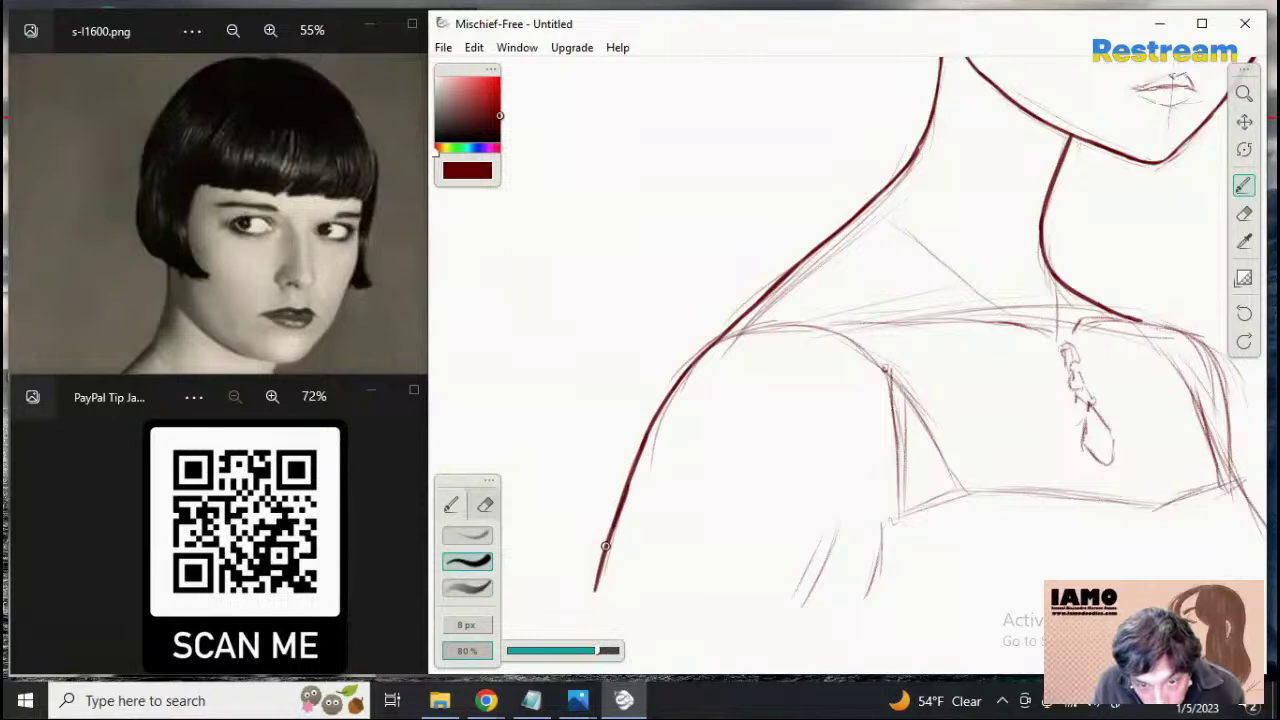
key(ctrl+z)
drag(624, 497, 589, 598)
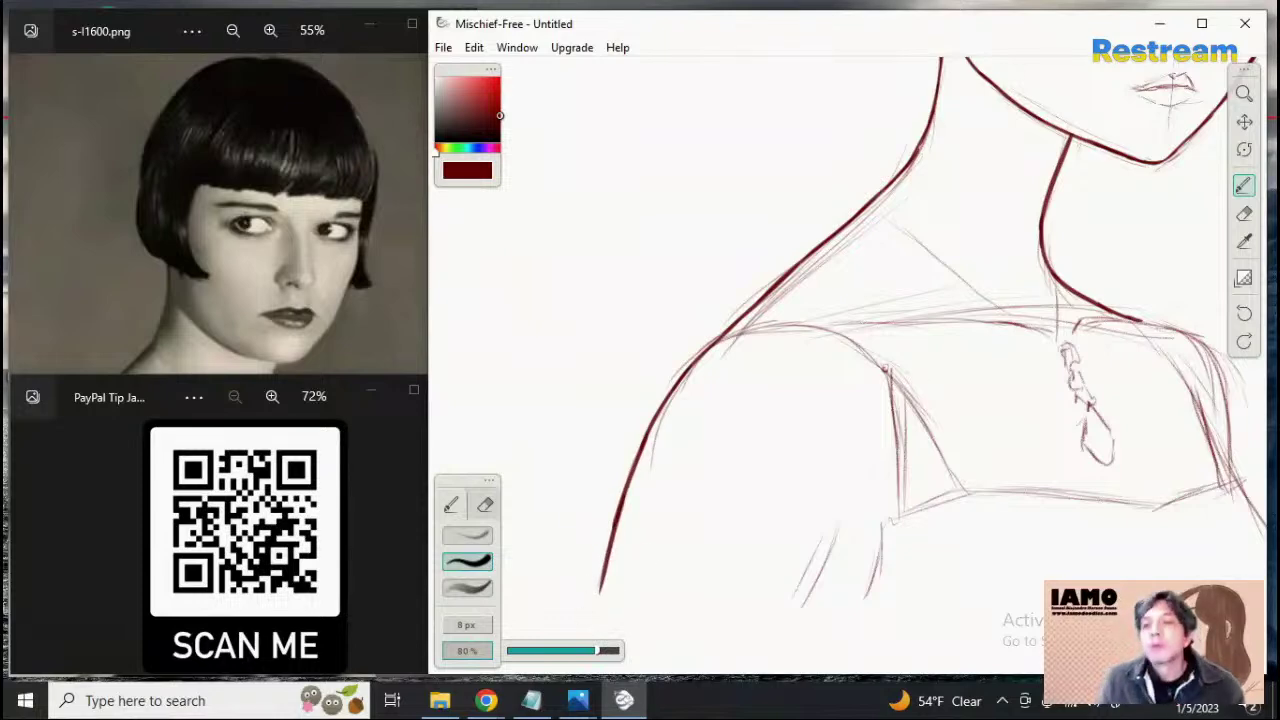
Ink the top of the far shoulder from the end of the front neck line to where the shoulder rounds over
click(1244, 122)
drag(1025, 237, 740, 237)
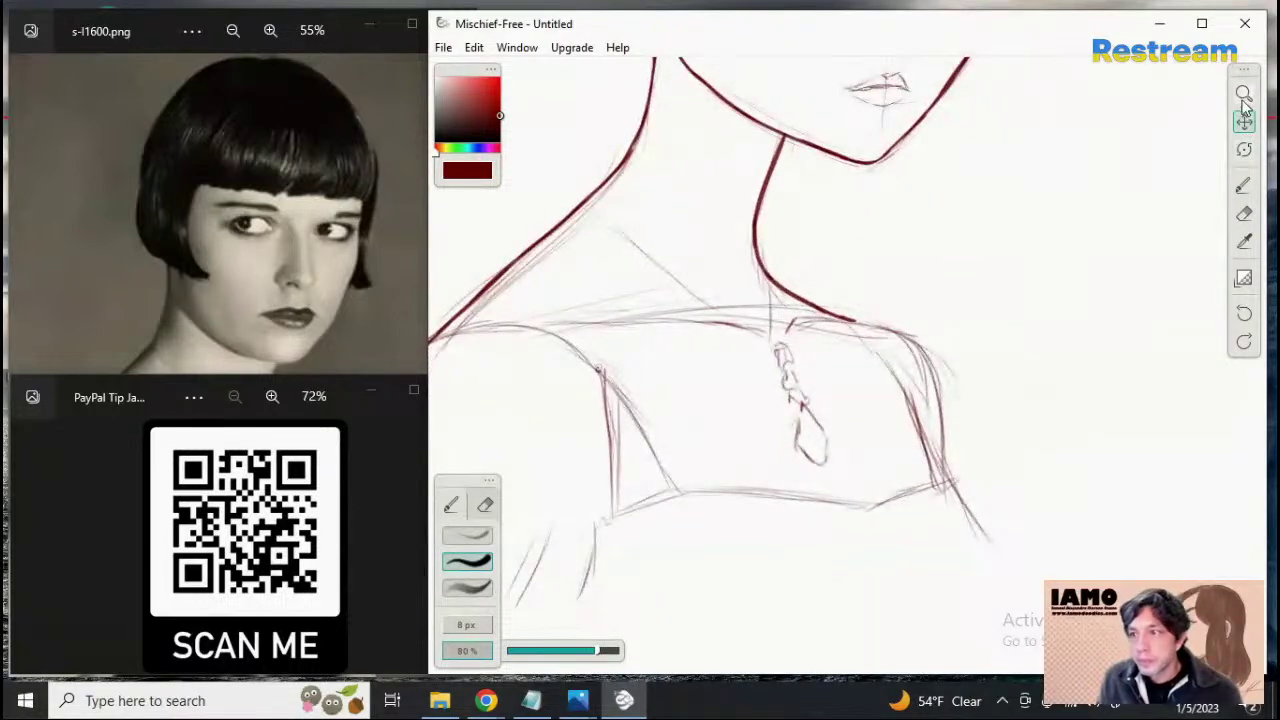
drag(877, 369, 754, 371)
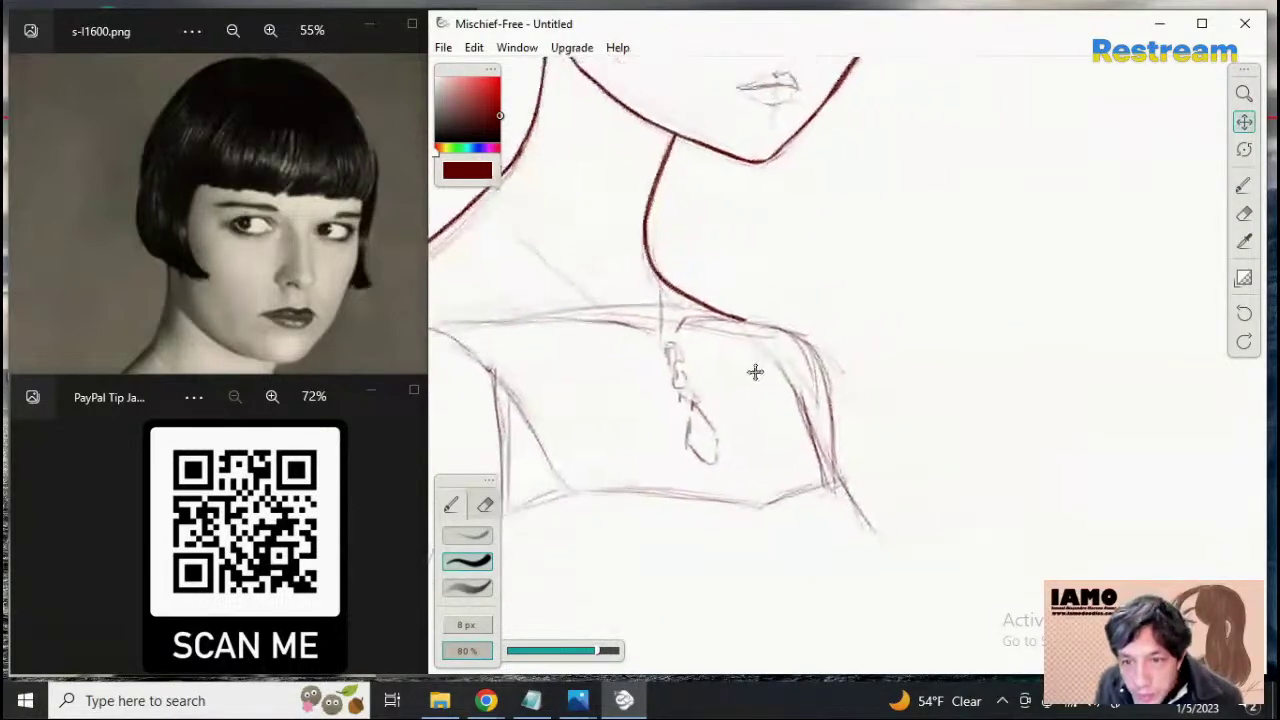
click(1243, 186)
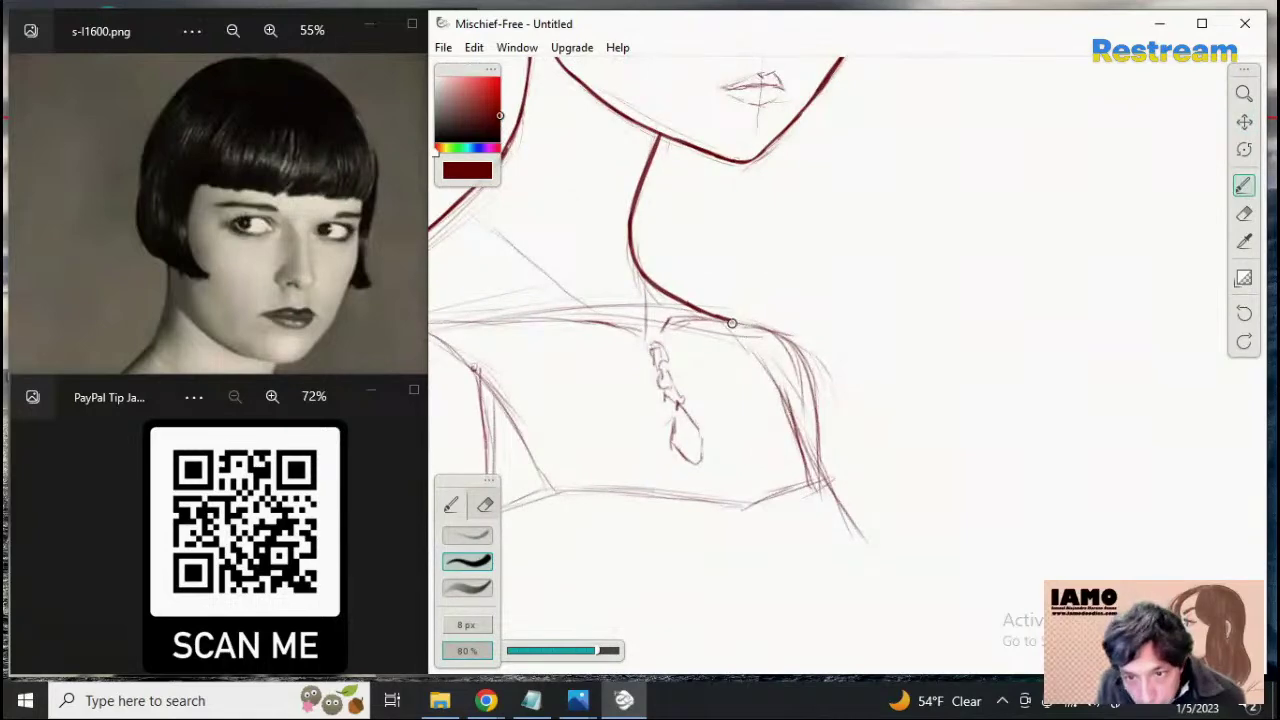
mouse_move(722, 319)
mouse_down()
mouse_move(794, 338)
mouse_move(807, 360)
mouse_up()
key(ctrl+z)
key(ctrl+z)
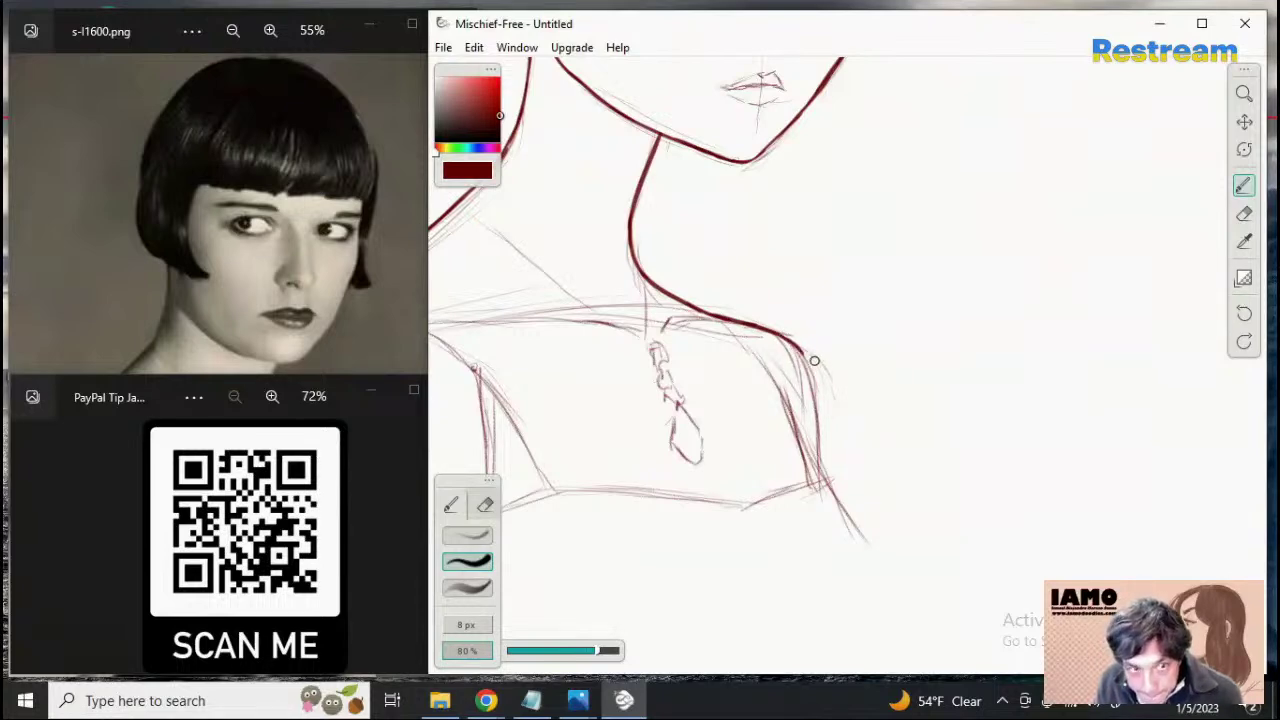
Ink the far shoulder's outer edge downward and add the bold diagonal line crossing its lower end toward the torso's outer side
drag(797, 351, 815, 427)
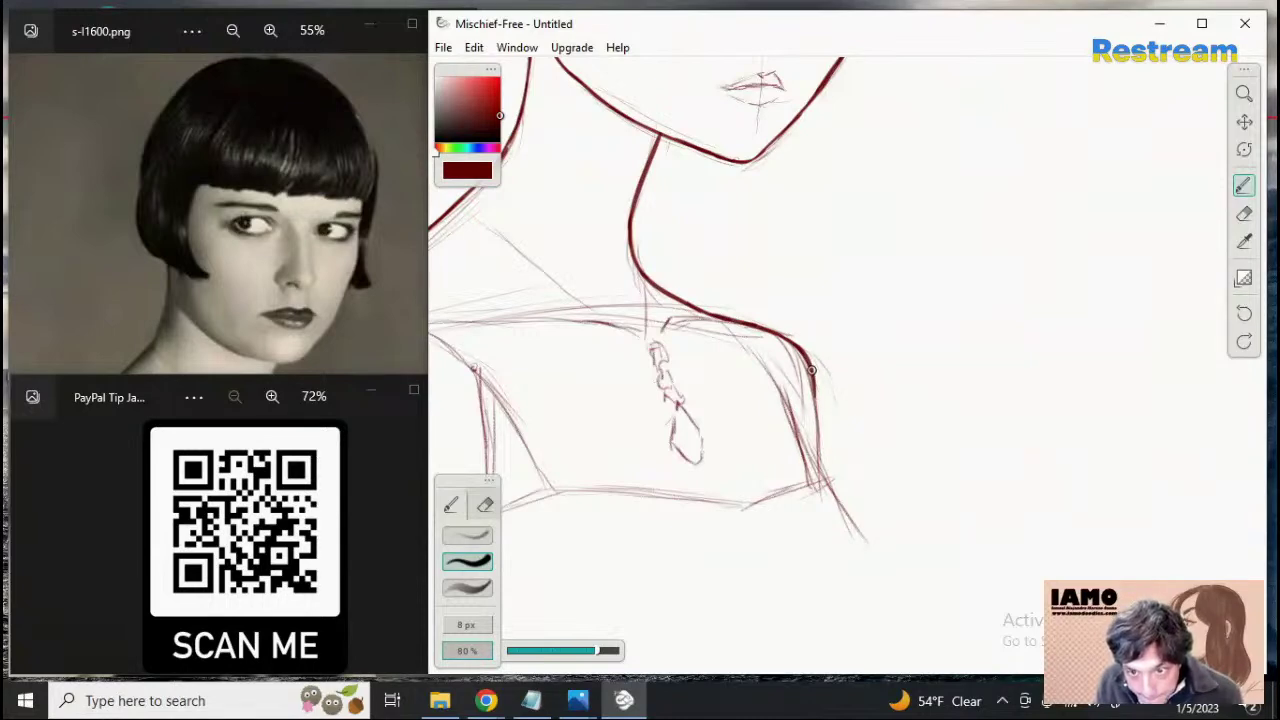
drag(812, 370, 827, 463)
drag(818, 410, 822, 466)
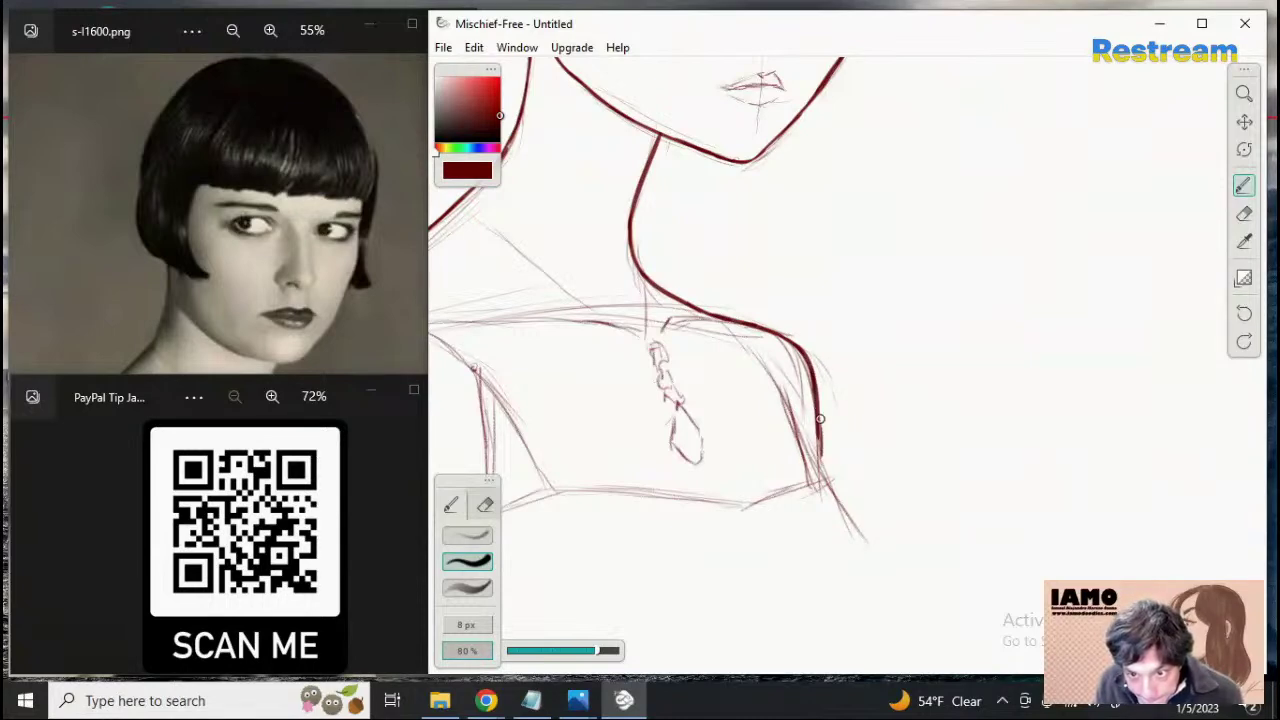
key(ctrl+z)
drag(818, 418, 823, 468)
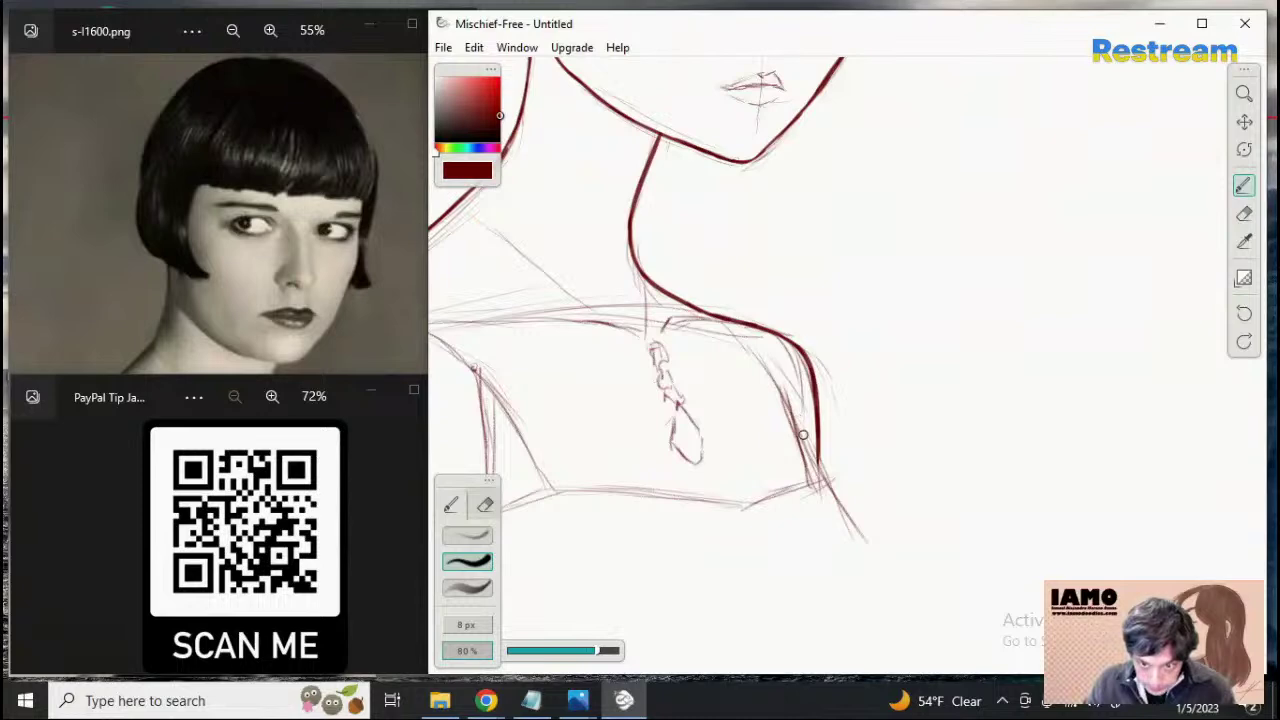
drag(782, 395, 864, 534)
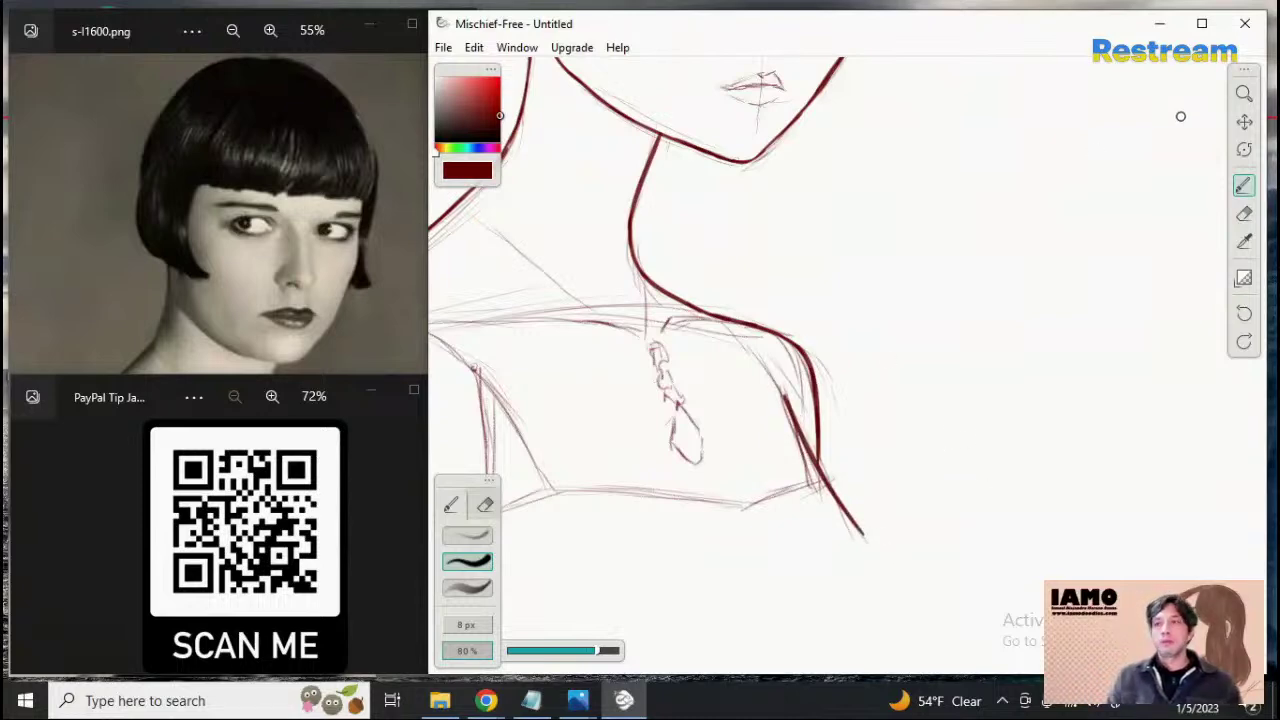
Ink the near side of the crown from the parting down to the notch above the bob's bulge, redoing uneven curves
click(1245, 99)
mouse_move(925, 256)
mouse_down()
mouse_move(791, 266)
mouse_move(951, 263)
mouse_move(883, 236)
mouse_up()
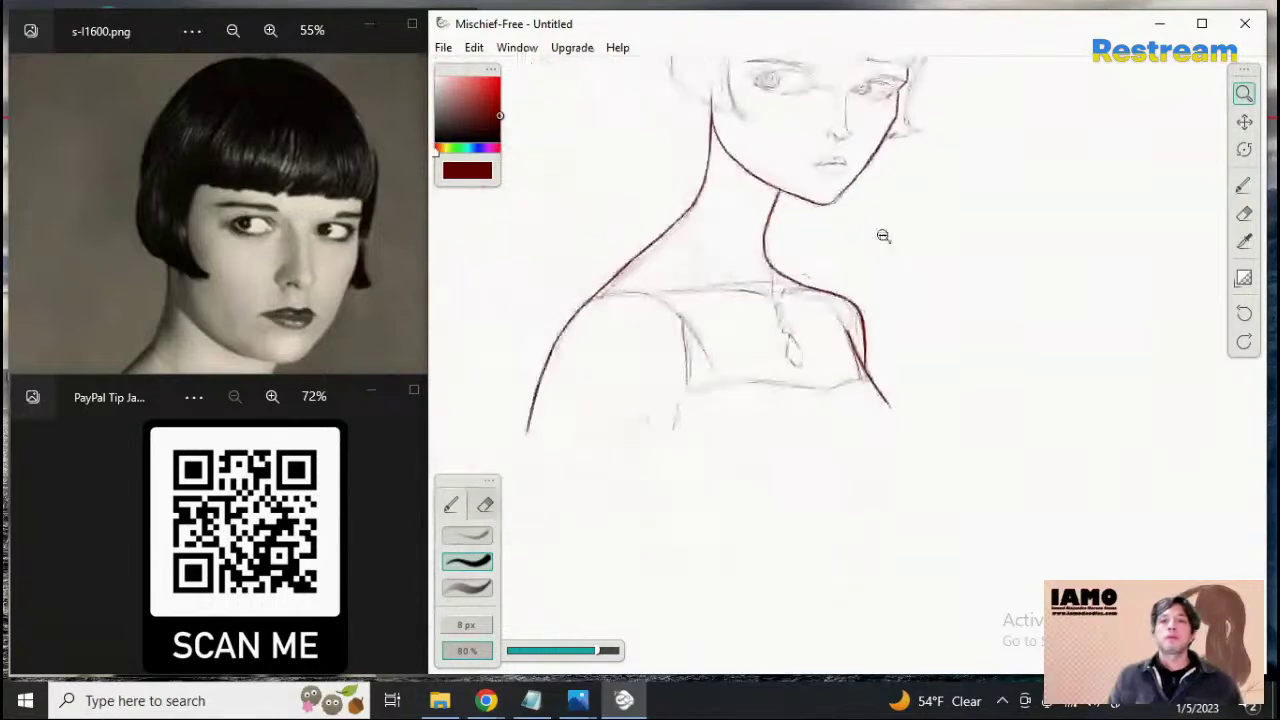
drag(909, 120, 959, 342)
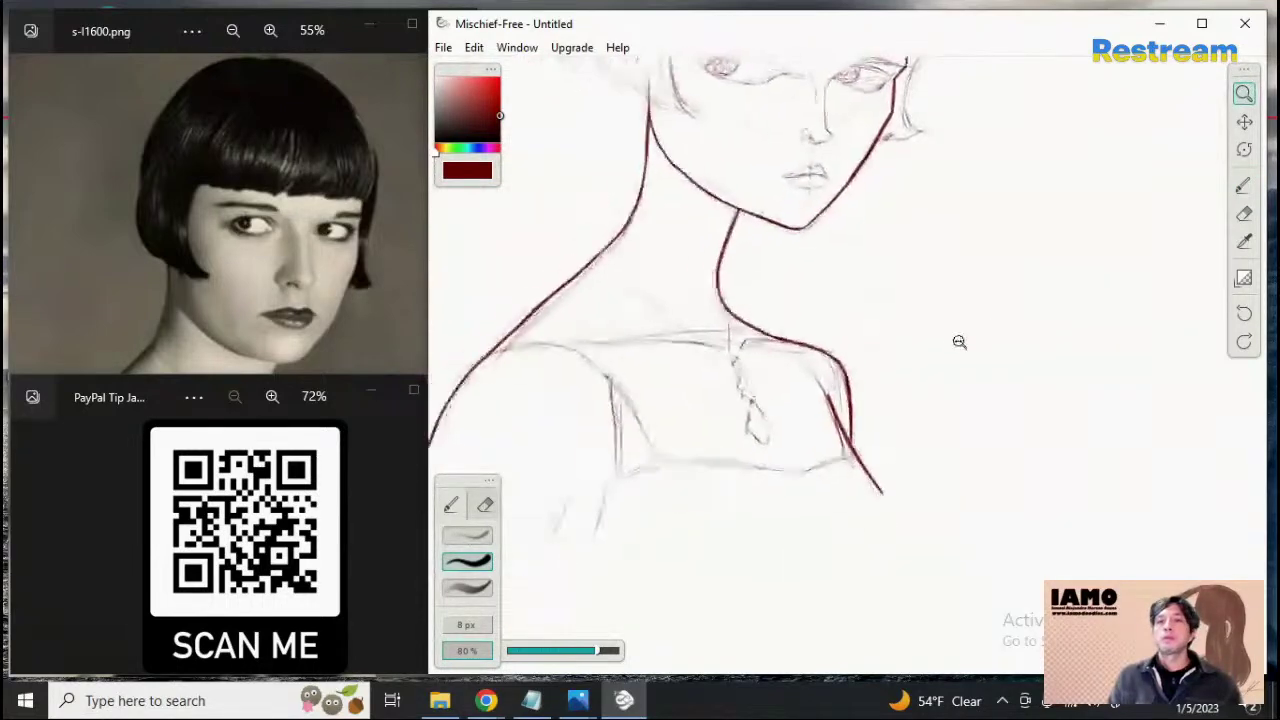
click(1244, 122)
mouse_move(886, 164)
mouse_down()
mouse_move(991, 431)
mouse_move(955, 442)
mouse_up()
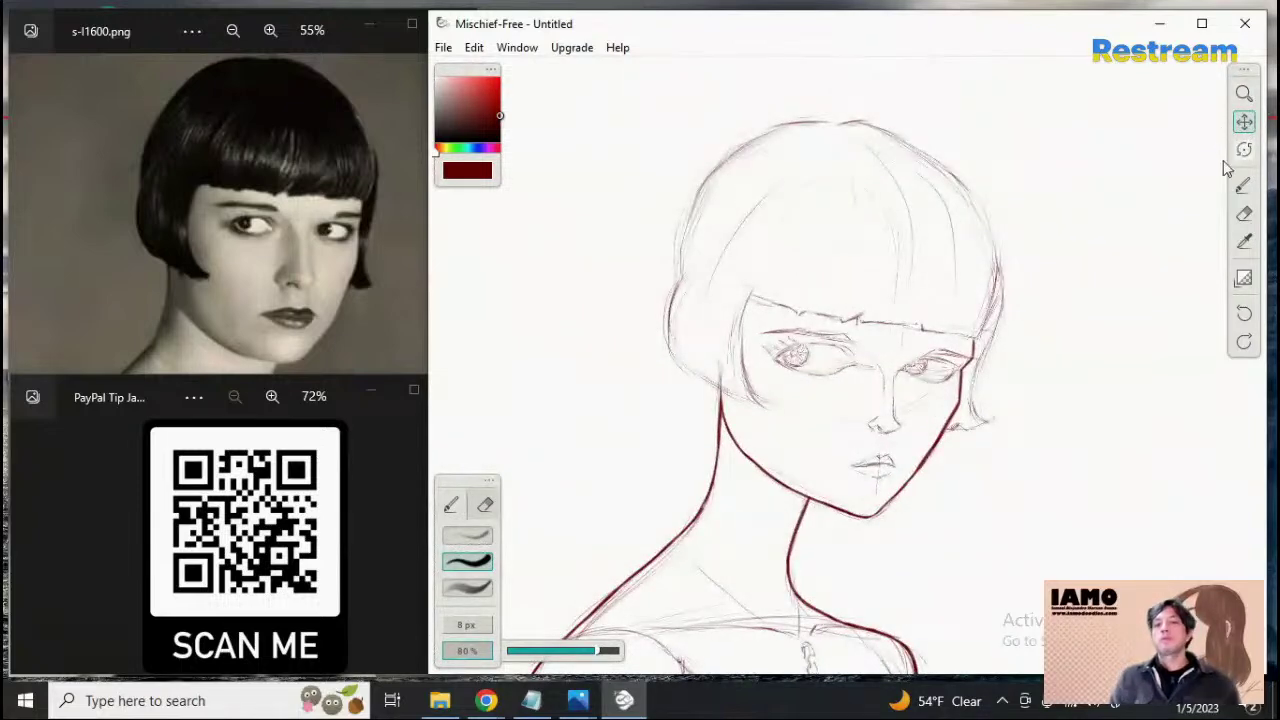
click(1244, 93)
drag(857, 294, 966, 223)
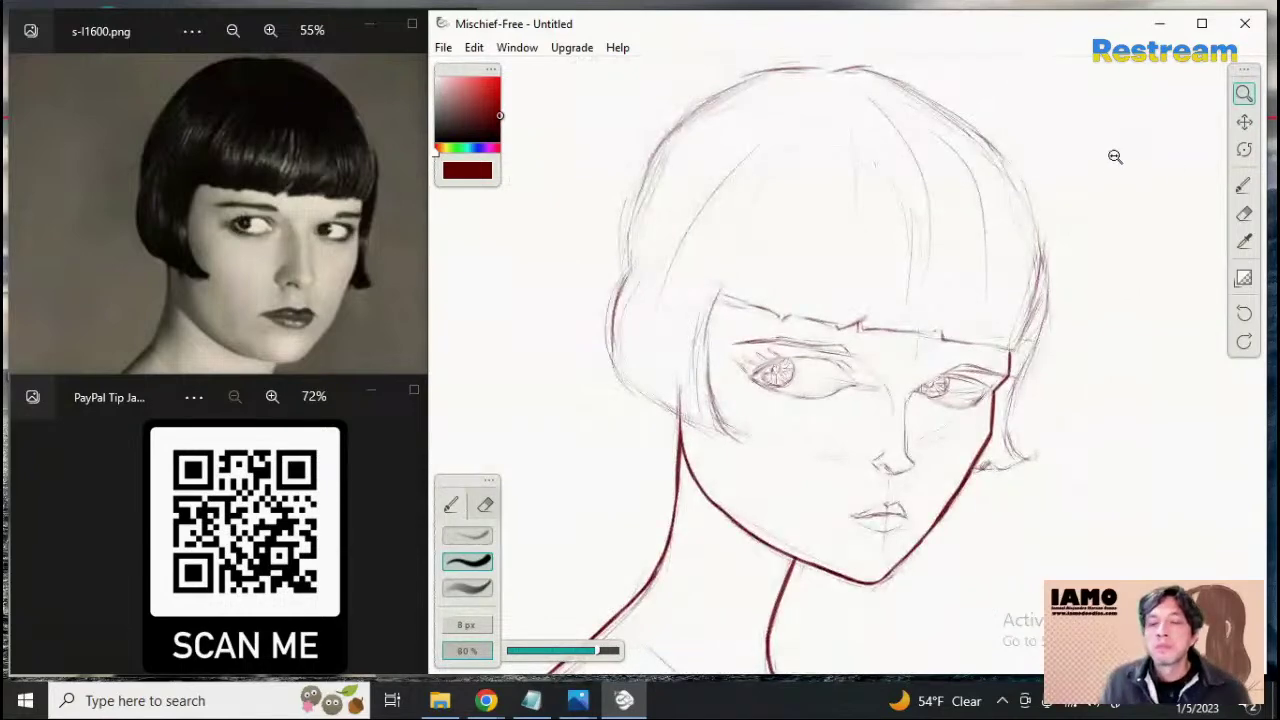
drag(959, 182, 974, 177)
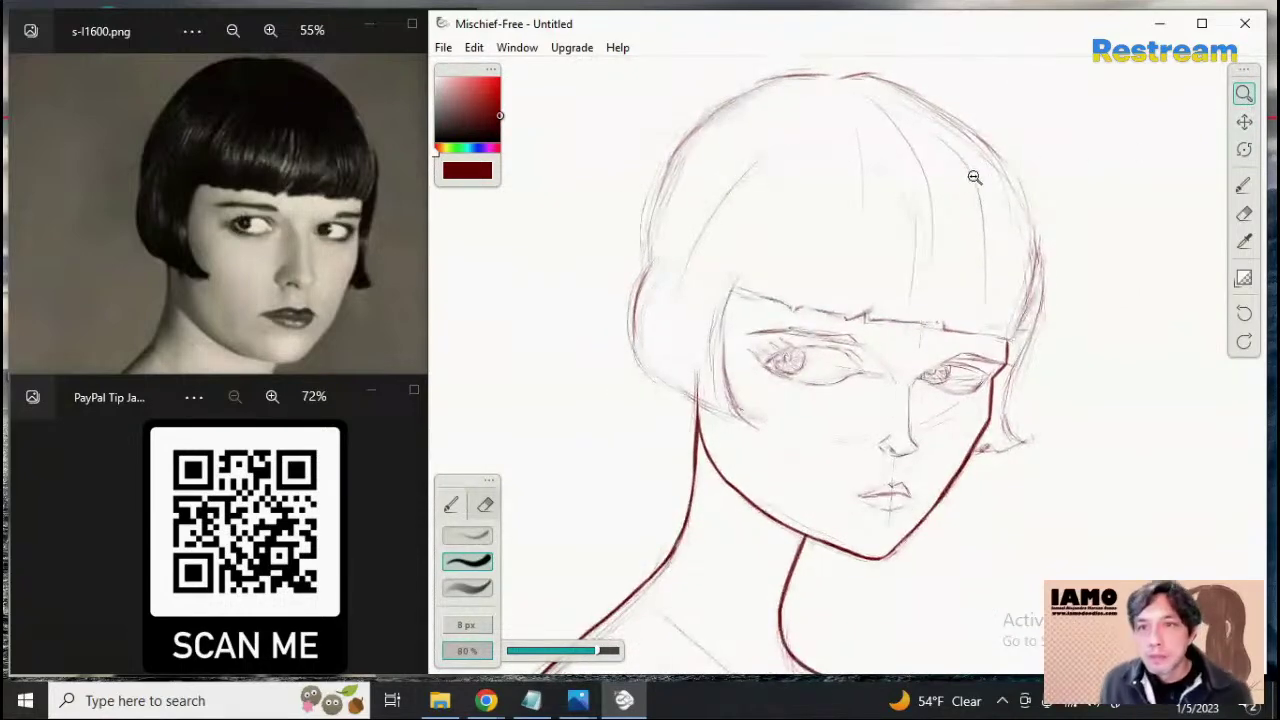
click(1243, 185)
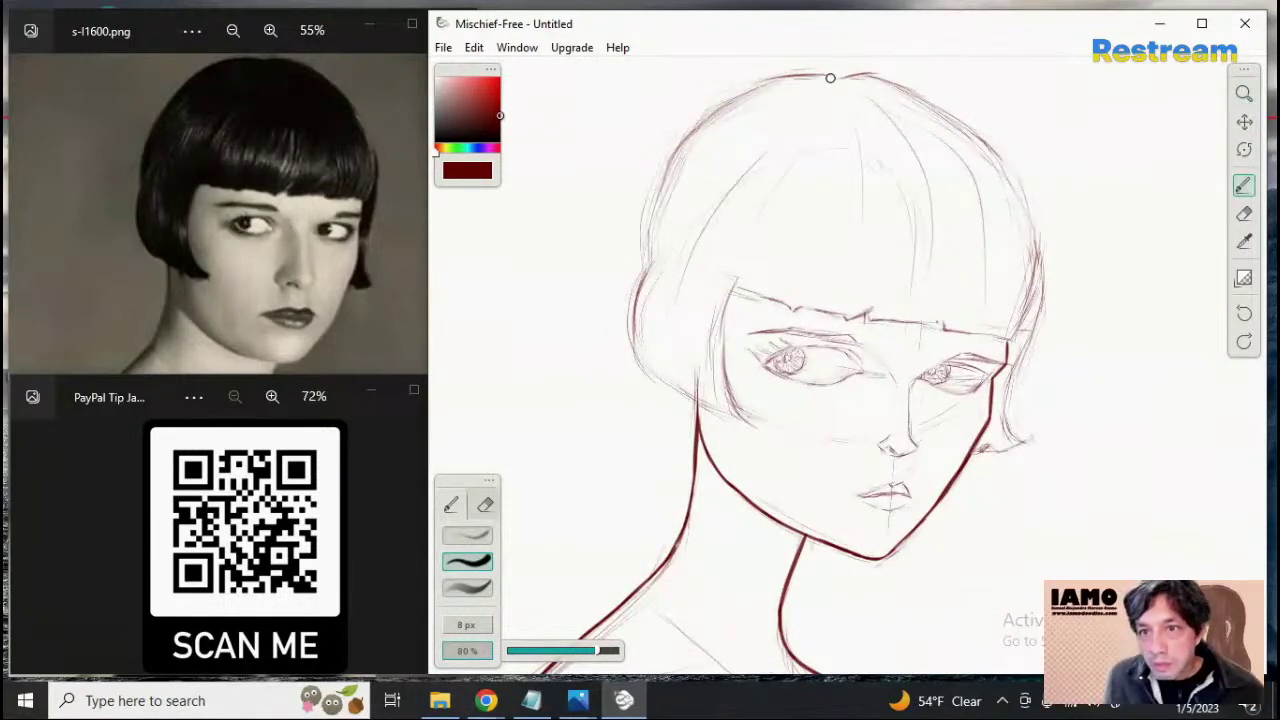
drag(830, 78, 716, 108)
key(ctrl+z)
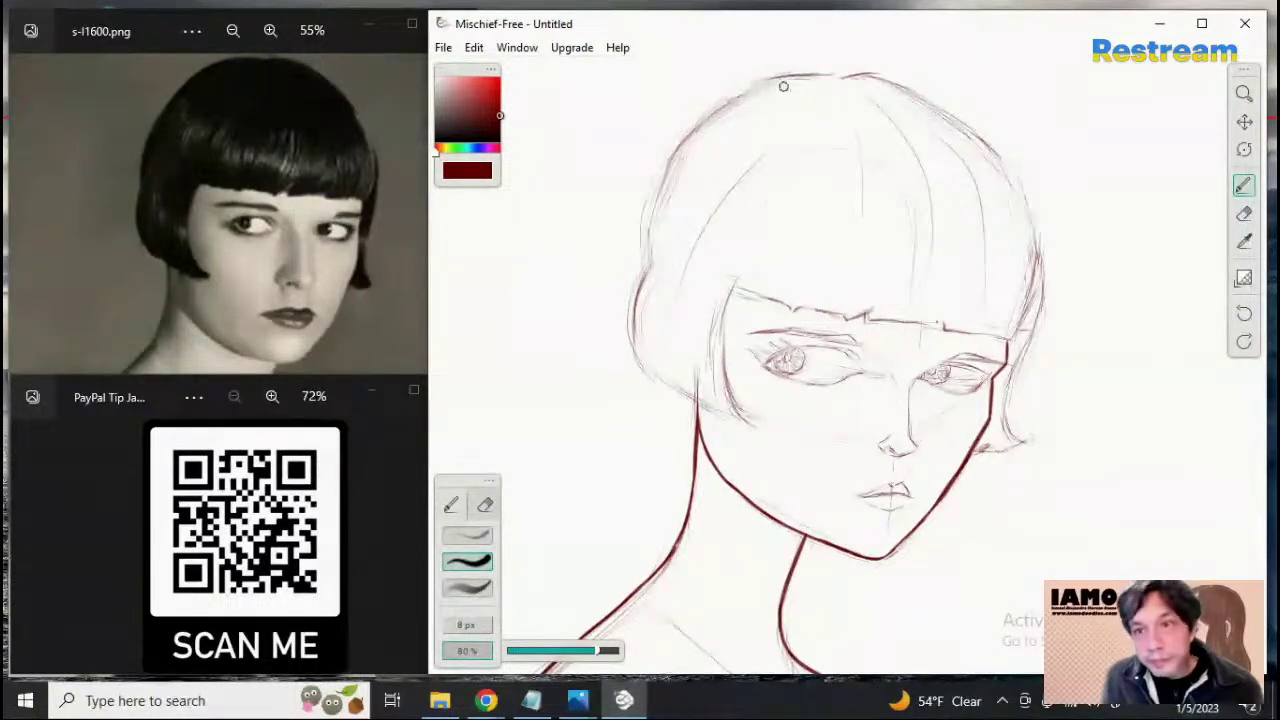
drag(829, 77, 751, 103)
key(ctrl+z)
drag(834, 77, 700, 113)
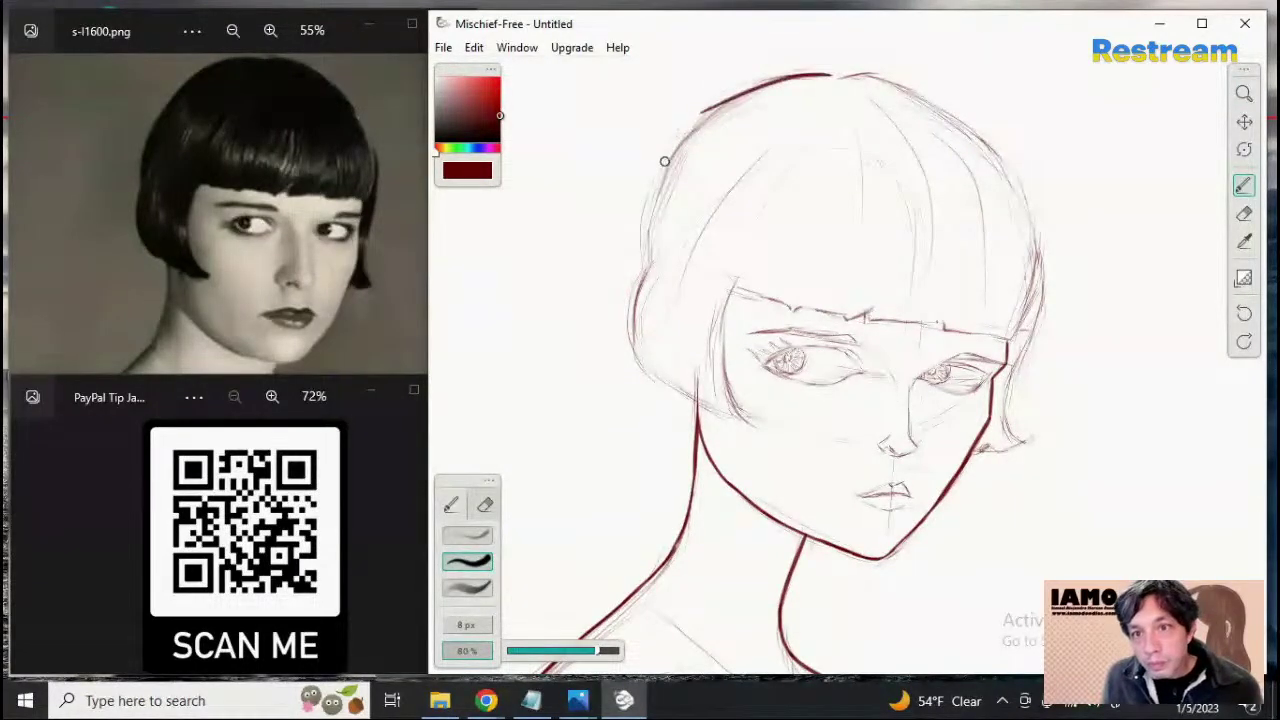
key(ctrl+z)
mouse_move(832, 74)
mouse_down()
mouse_move(730, 97)
mouse_move(660, 150)
mouse_up()
key(ctrl+z)
mouse_move(752, 88)
mouse_down()
mouse_move(664, 162)
mouse_move(648, 230)
mouse_up()
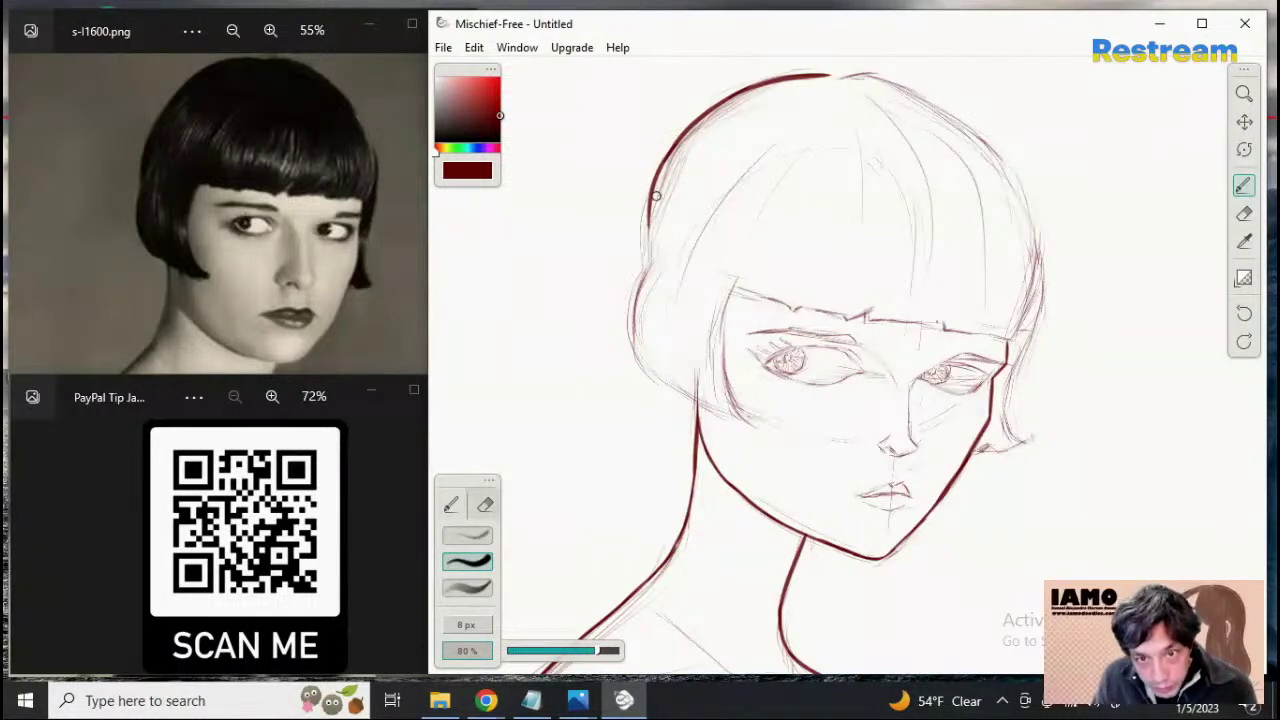
drag(660, 170, 652, 228)
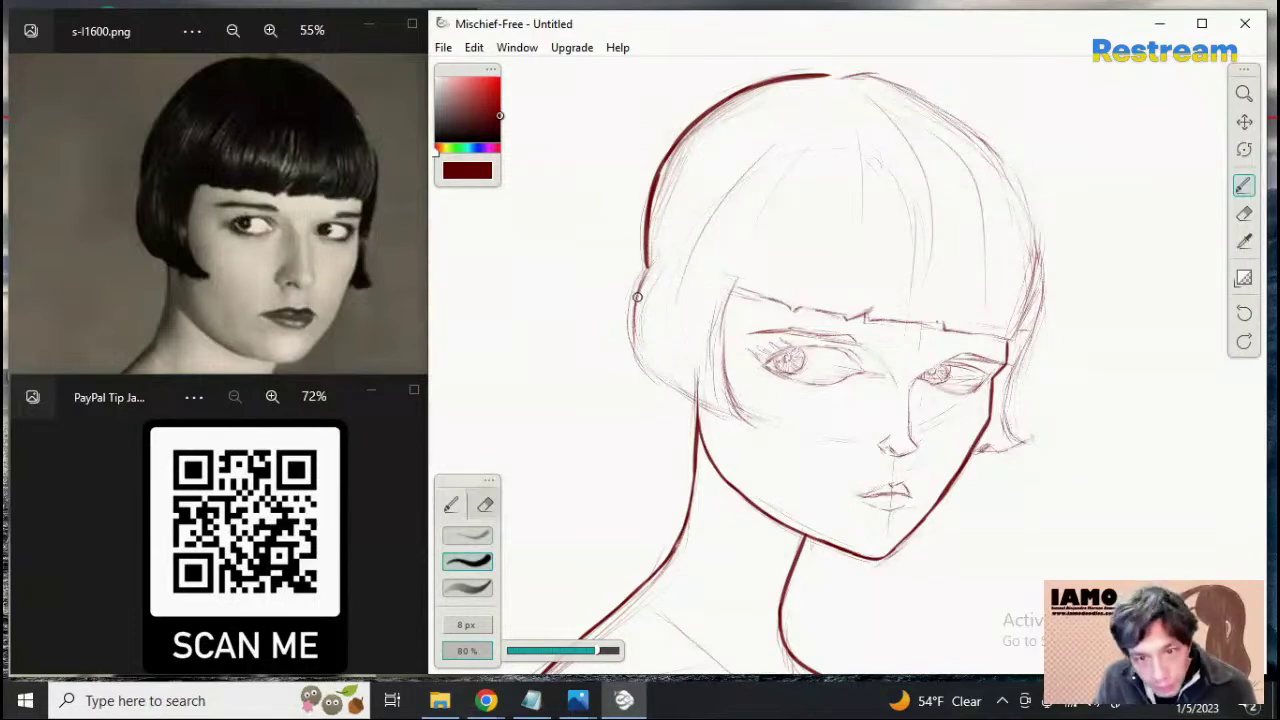
Ink the upper outer edge of the near-side hair bulge, starting just inside the end of the crown line and redoing misplaced strokes
drag(668, 236, 626, 325)
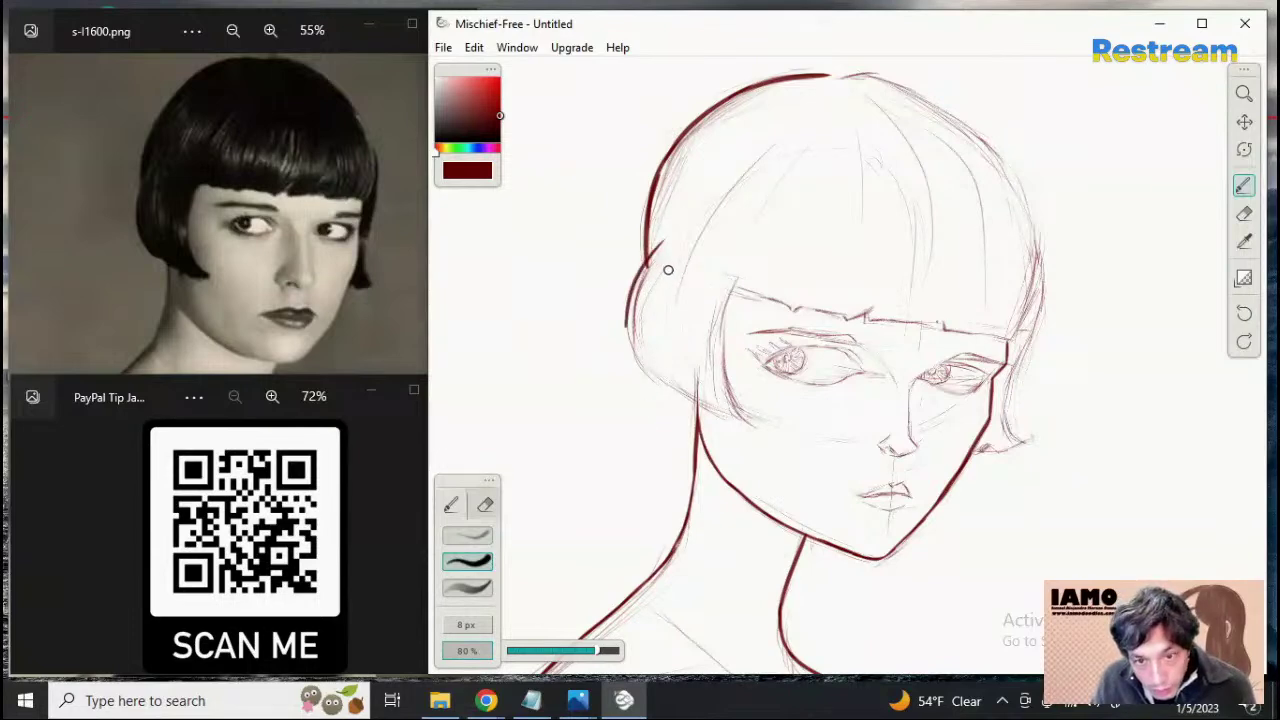
key(ctrl+z)
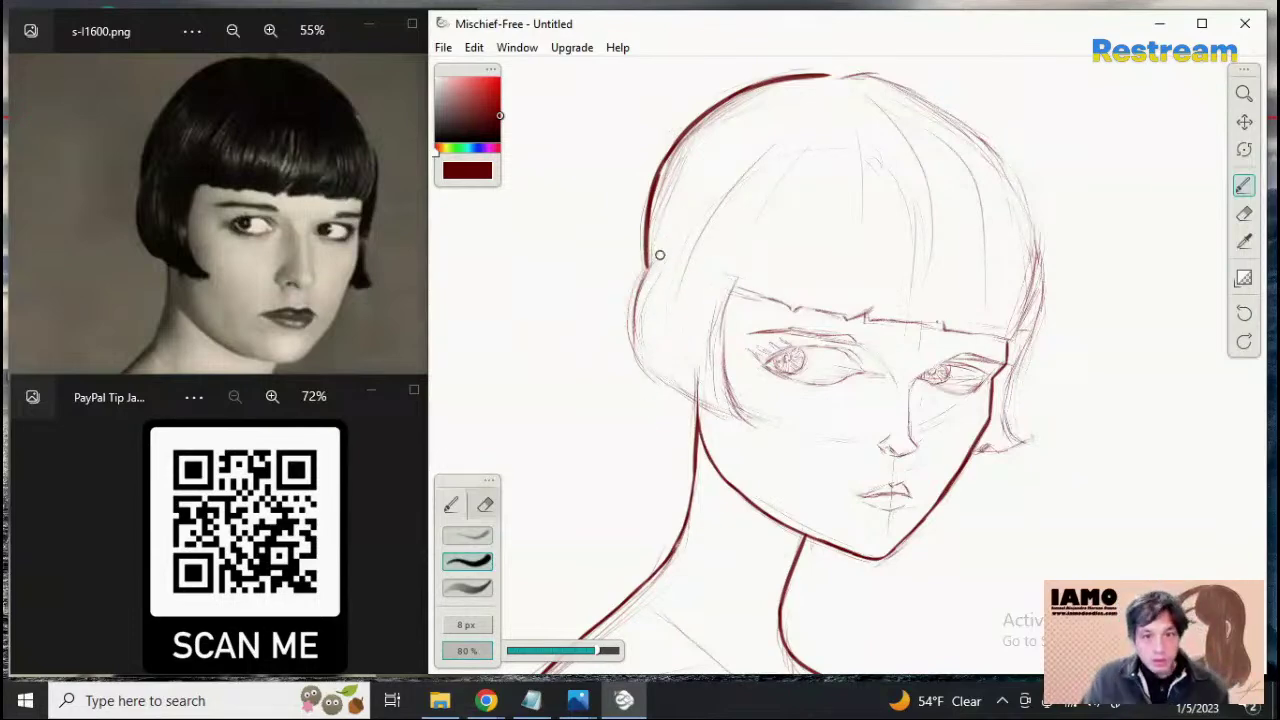
drag(657, 251, 634, 340)
key(ctrl+z)
drag(647, 268, 634, 358)
key(ctrl+z)
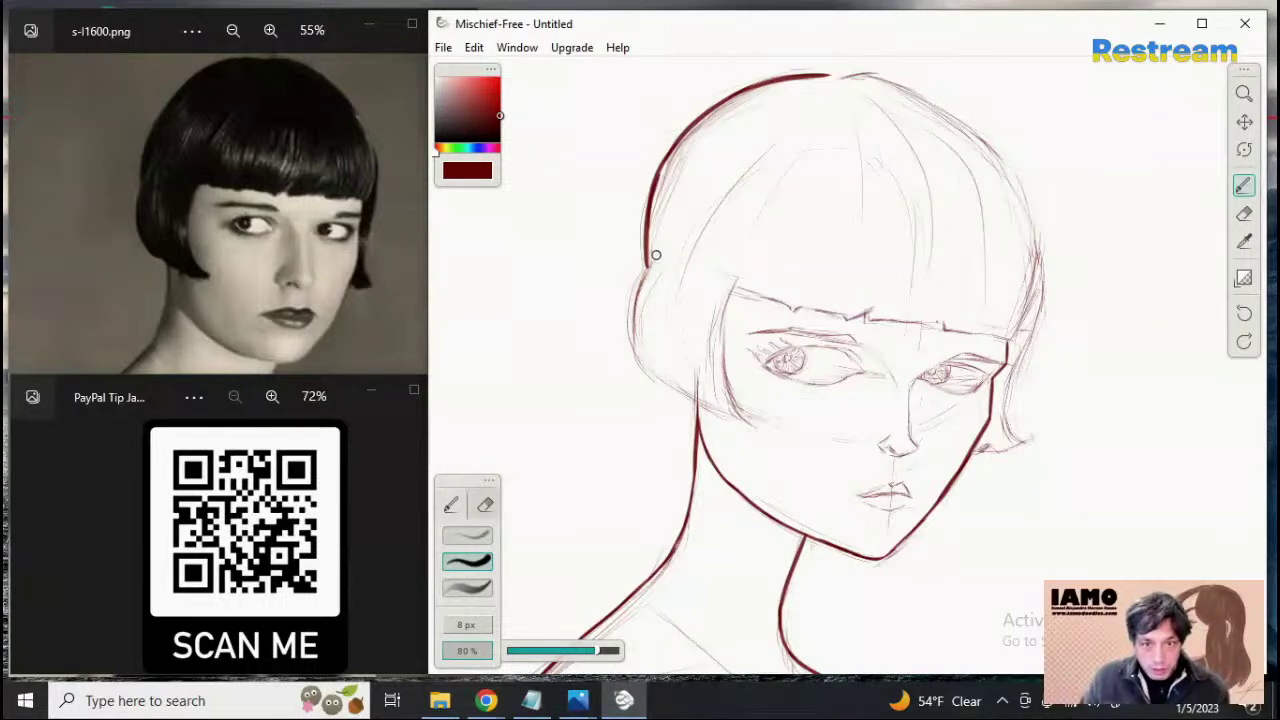
drag(656, 251, 636, 346)
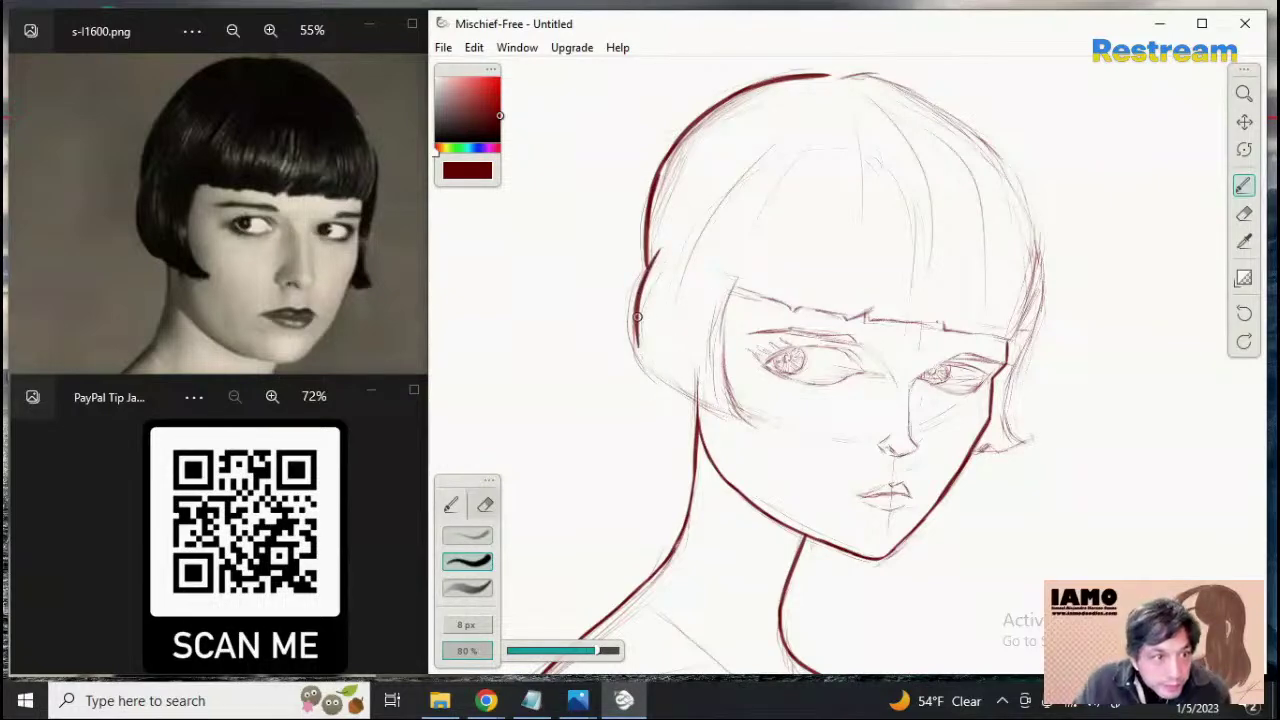
Extend the near-side bulge contour around its lower curve toward the bottom of the bob, redoing uneven strokes
drag(637, 297, 666, 382)
key(ctrl+z)
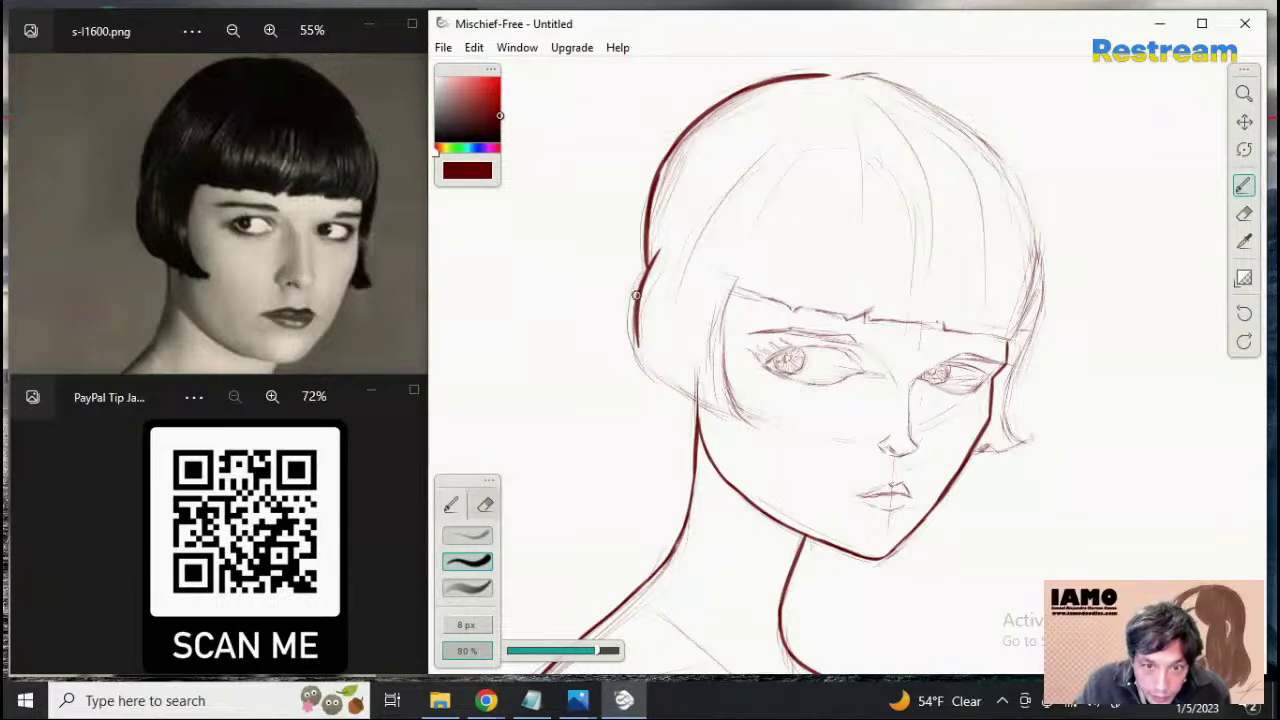
drag(636, 297, 676, 398)
key(ctrl+z)
mouse_move(635, 303)
mouse_down()
mouse_move(701, 396)
mouse_move(644, 353)
mouse_move(699, 396)
mouse_move(664, 384)
mouse_up()
key(ctrl+z)
key(ctrl+z)
key(ctrl+z)
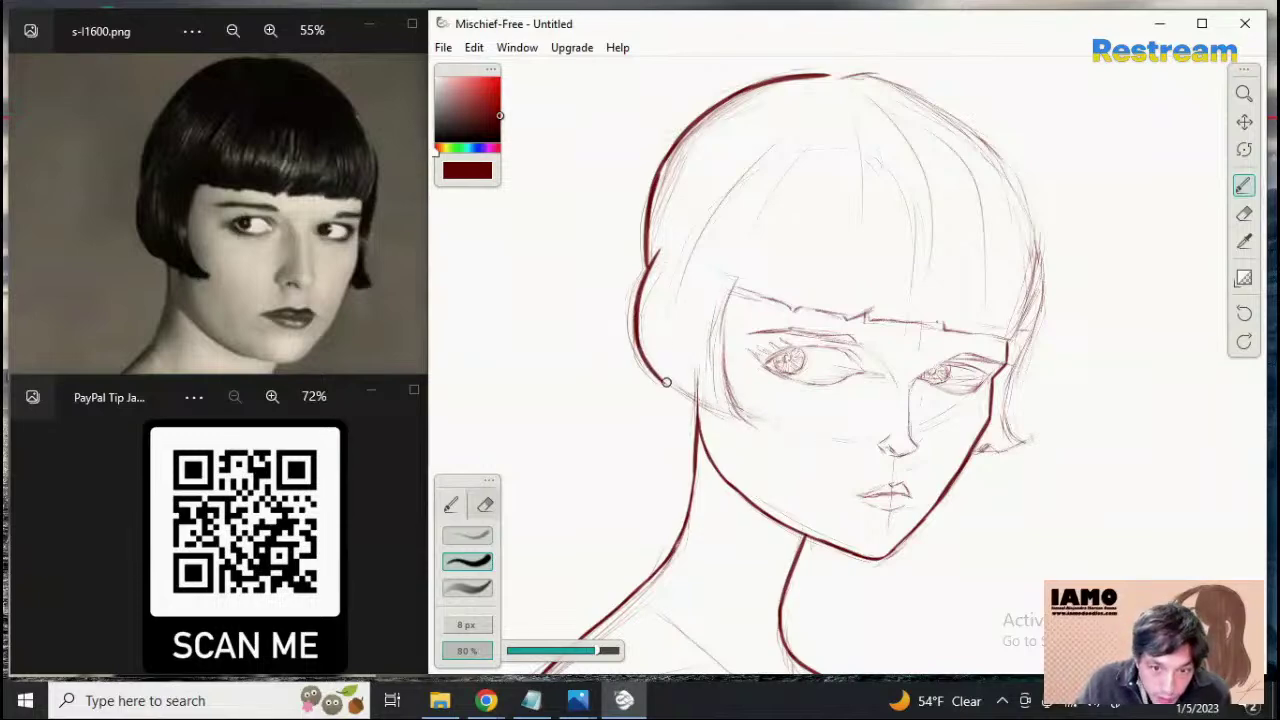
Ink the bottom edge of the near-side bob across the top of the neck line to the pointed tip on the cheek
drag(650, 369, 714, 416)
key(ctrl+z)
mouse_move(641, 364)
mouse_down()
mouse_move(728, 420)
mouse_move(708, 417)
mouse_up()
key(ctrl+z)
key(ctrl+z)
drag(646, 364, 745, 420)
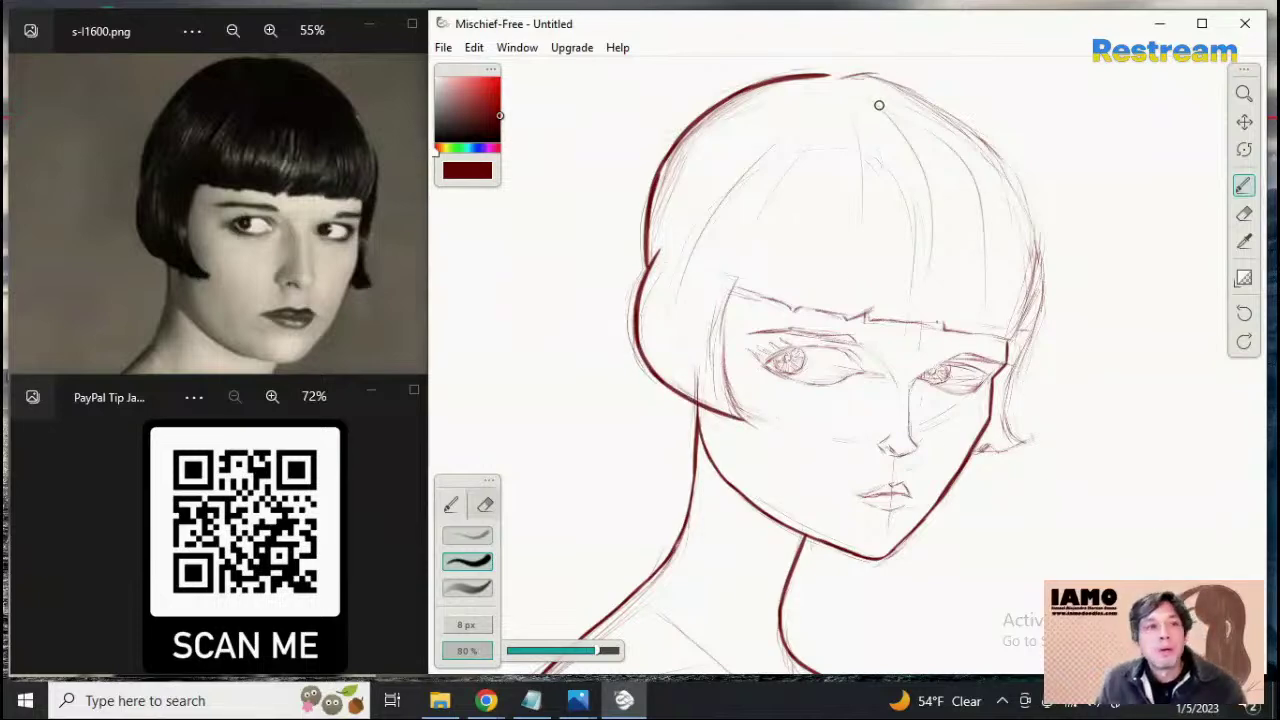
Ink the small dip at the parting and the first part of the far crown, redoing the stroke to match the sketch
mouse_move(836, 75)
mouse_down()
mouse_move(896, 78)
mouse_move(840, 79)
mouse_move(872, 75)
mouse_move(940, 106)
mouse_up()
key(ctrl+z)
key(ctrl+z)
key(ctrl+z)
key(ctrl+z)
key(ctrl+z)
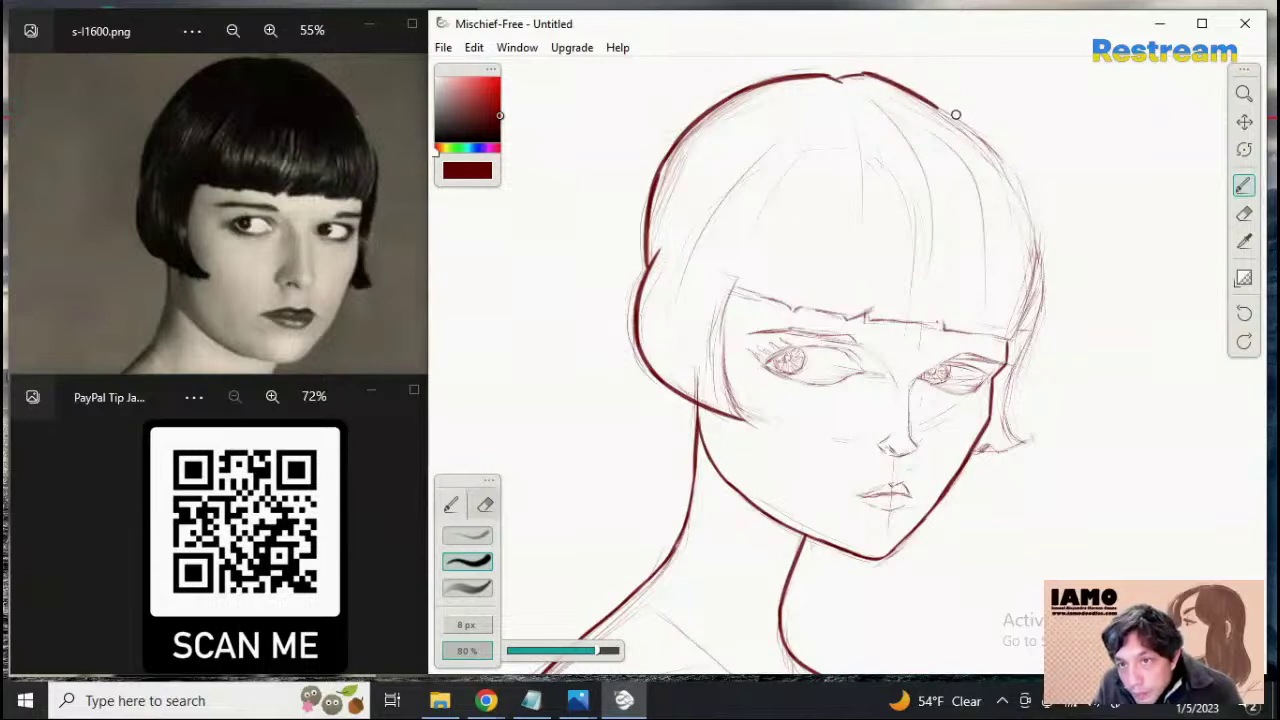
Extend the far crown contour over the rounded top toward the far side of the head, redoing uneven curves
key(ctrl+z)
mouse_move(860, 74)
mouse_down()
mouse_move(942, 110)
mouse_move(997, 186)
mouse_up()
key(ctrl+z)
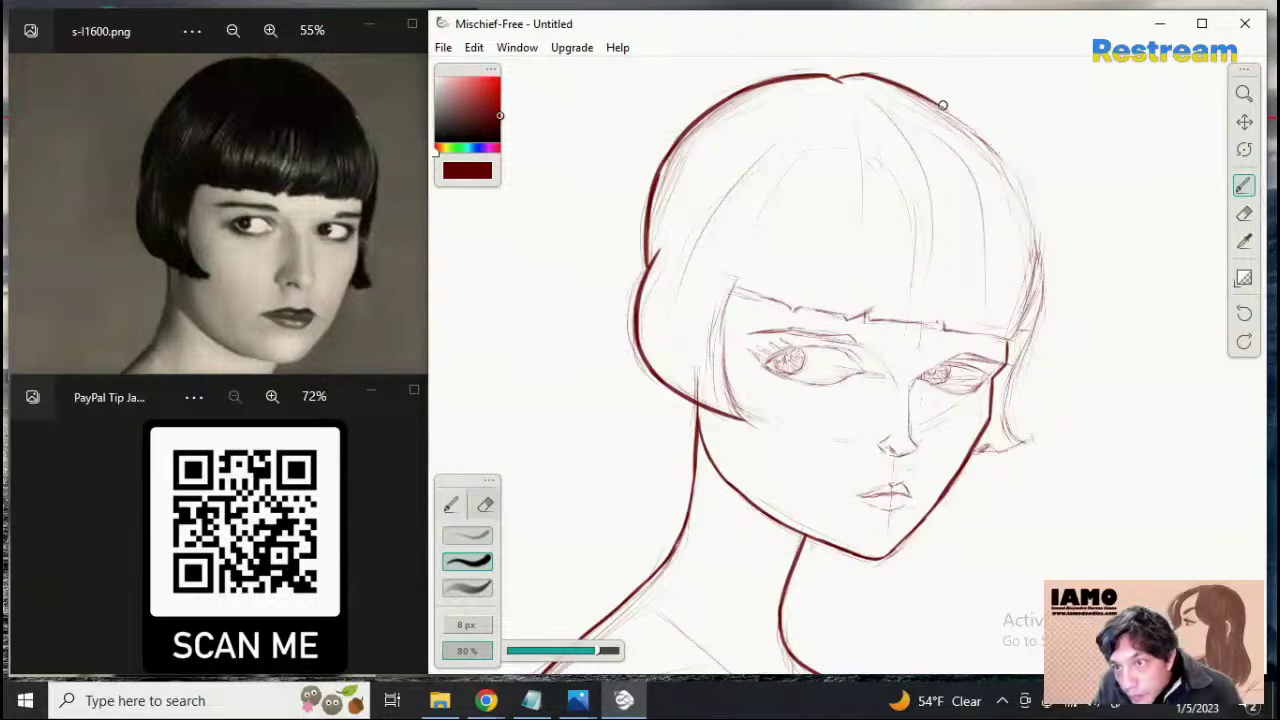
mouse_move(920, 92)
mouse_down()
mouse_move(992, 142)
mouse_move(1017, 197)
mouse_move(998, 154)
mouse_move(965, 130)
mouse_move(1017, 175)
mouse_move(1022, 205)
mouse_up()
key(ctrl+z)
key(ctrl+z)
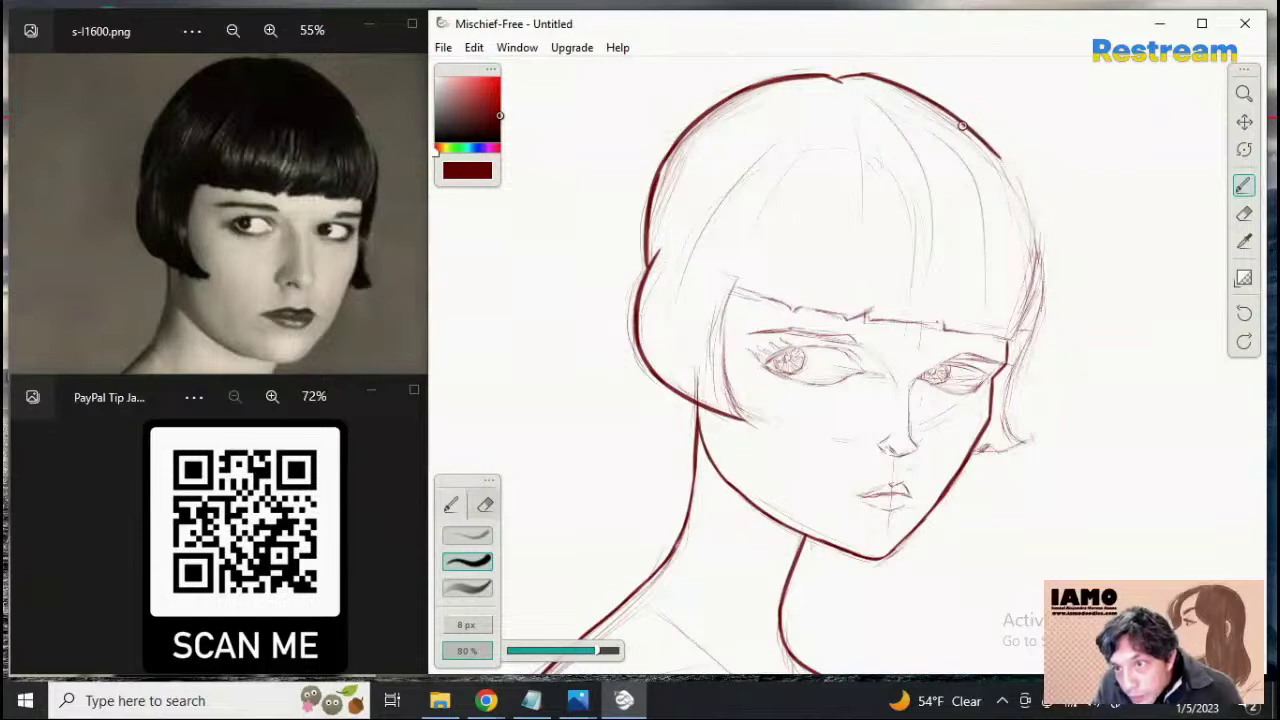
Continue the bold contour down the upper far side of the hair, redoing strokes where the curve begins to steepen
drag(962, 128, 1035, 225)
key(ctrl+z)
key(ctrl+z)
drag(997, 152, 1051, 237)
key(ctrl+z)
drag(994, 153, 1042, 262)
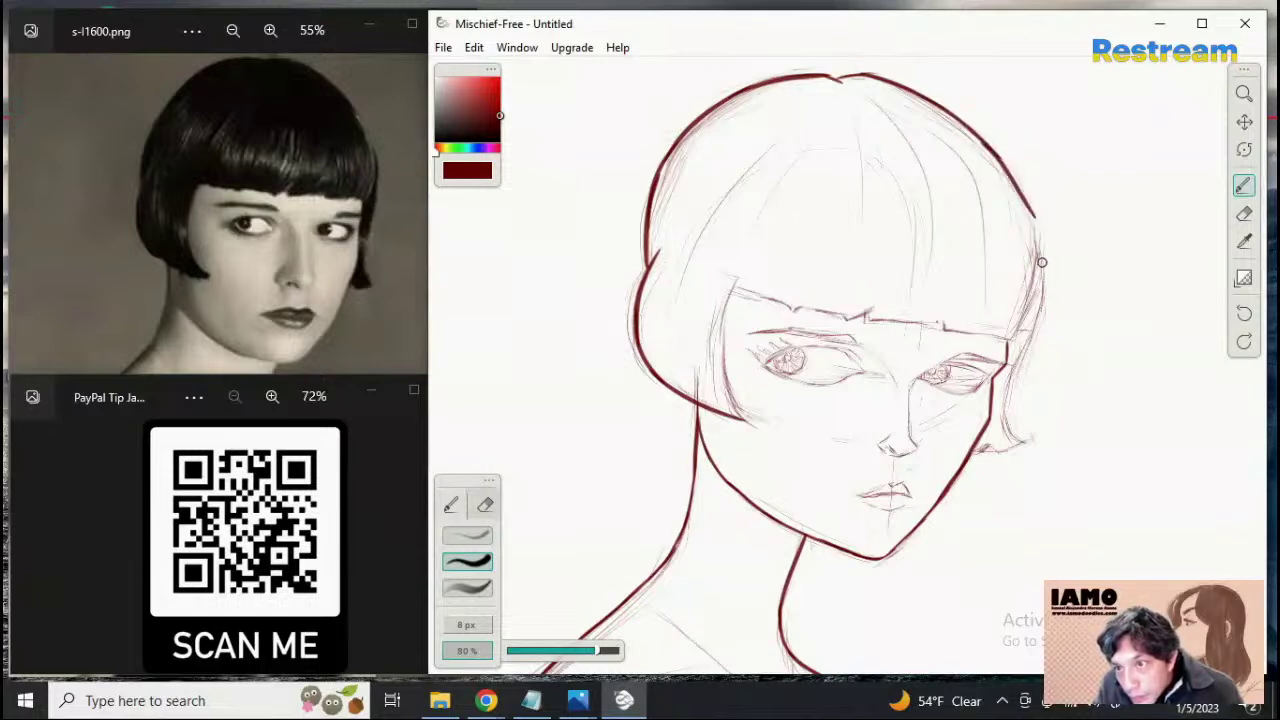
key(ctrl+z)
drag(1002, 153, 1027, 209)
drag(990, 150, 1027, 207)
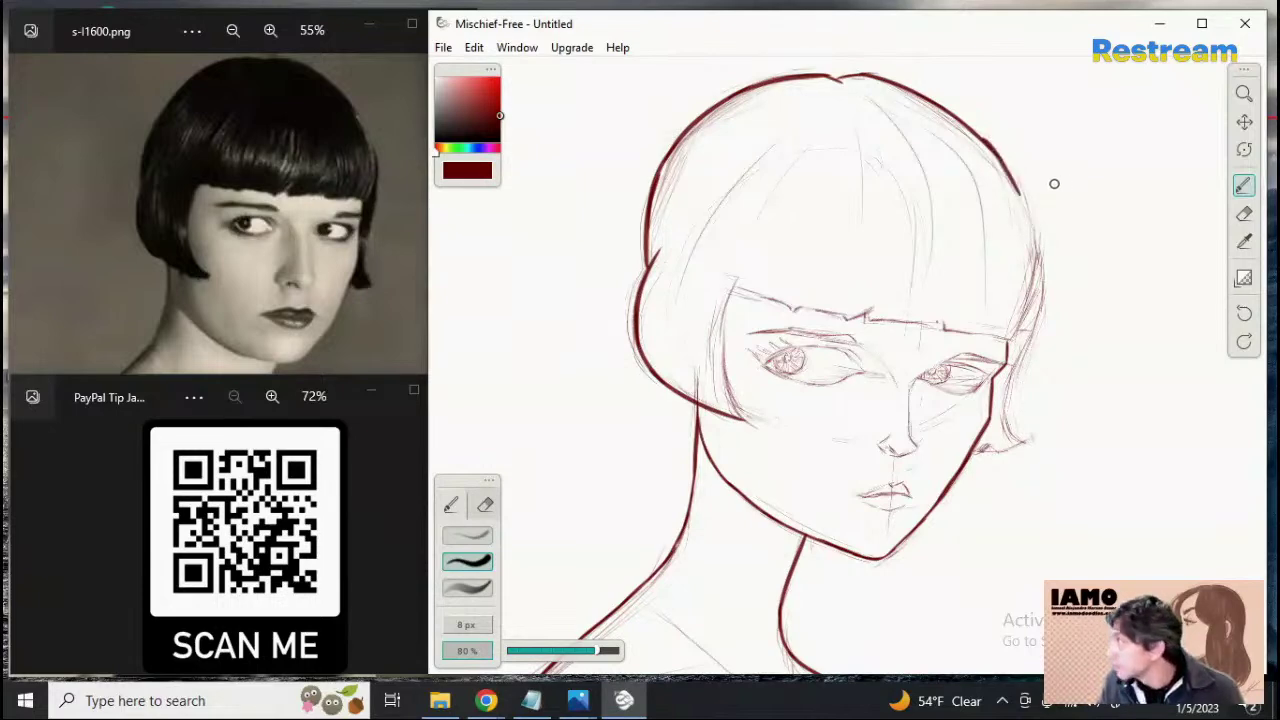
key(ctrl+z)
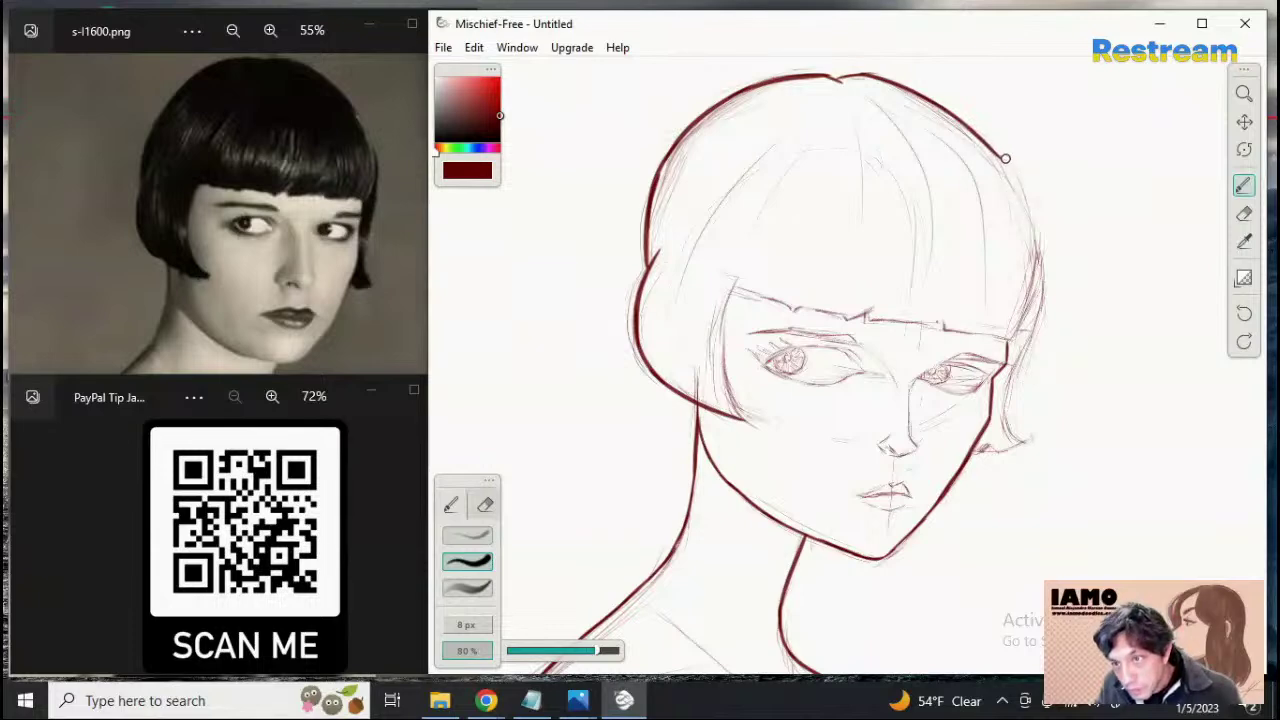
drag(1005, 158, 1015, 192)
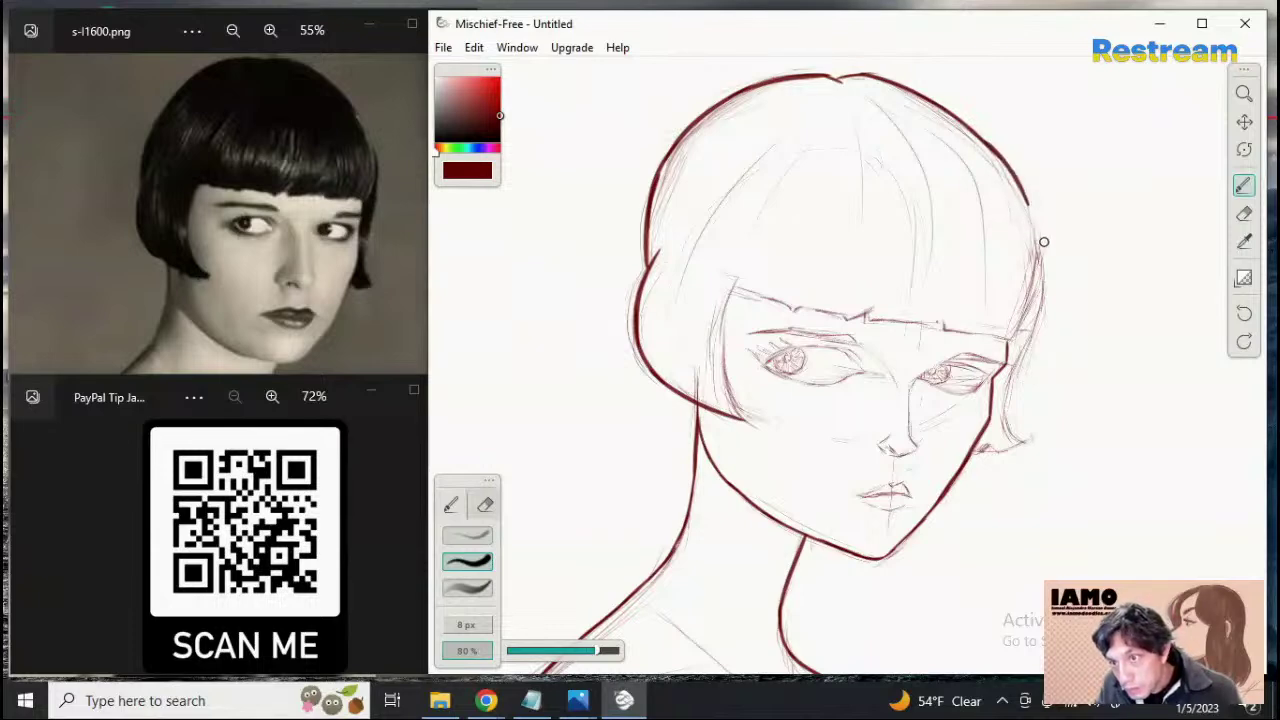
drag(981, 146, 1027, 203)
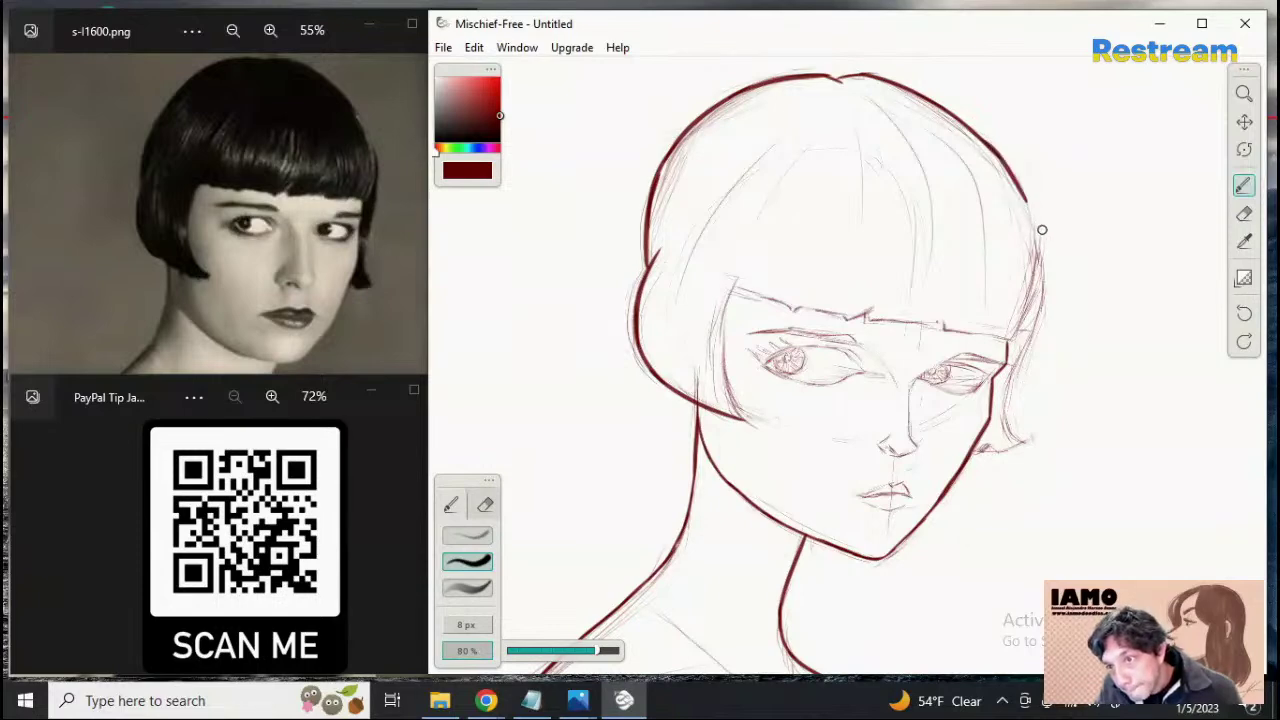
Smooth the upper far-side curve and carry the hair contour down to just above its widest point
key(ctrl+z)
mouse_move(983, 141)
mouse_down()
mouse_move(1048, 259)
mouse_move(1009, 169)
mouse_move(1039, 228)
mouse_up()
key(ctrl+z)
mouse_move(1010, 174)
mouse_down()
mouse_move(1035, 234)
mouse_move(1031, 278)
mouse_up()
key(ctrl+z)
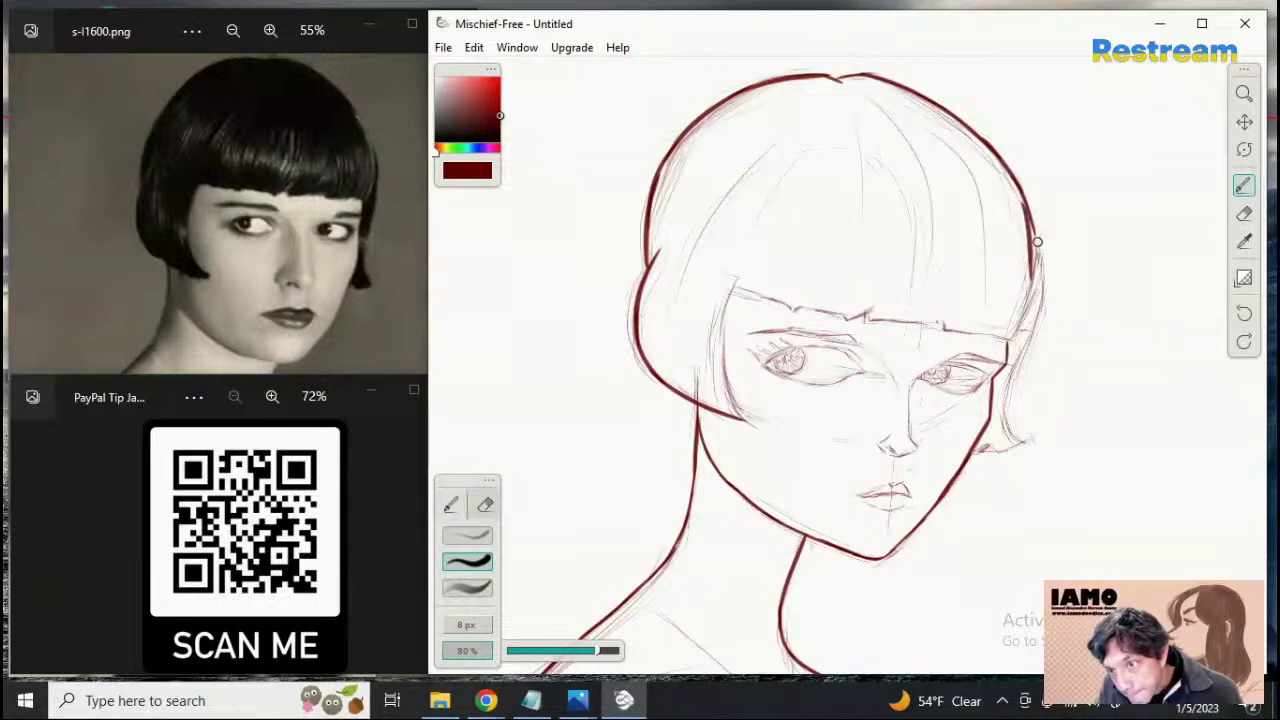
key(ctrl+z)
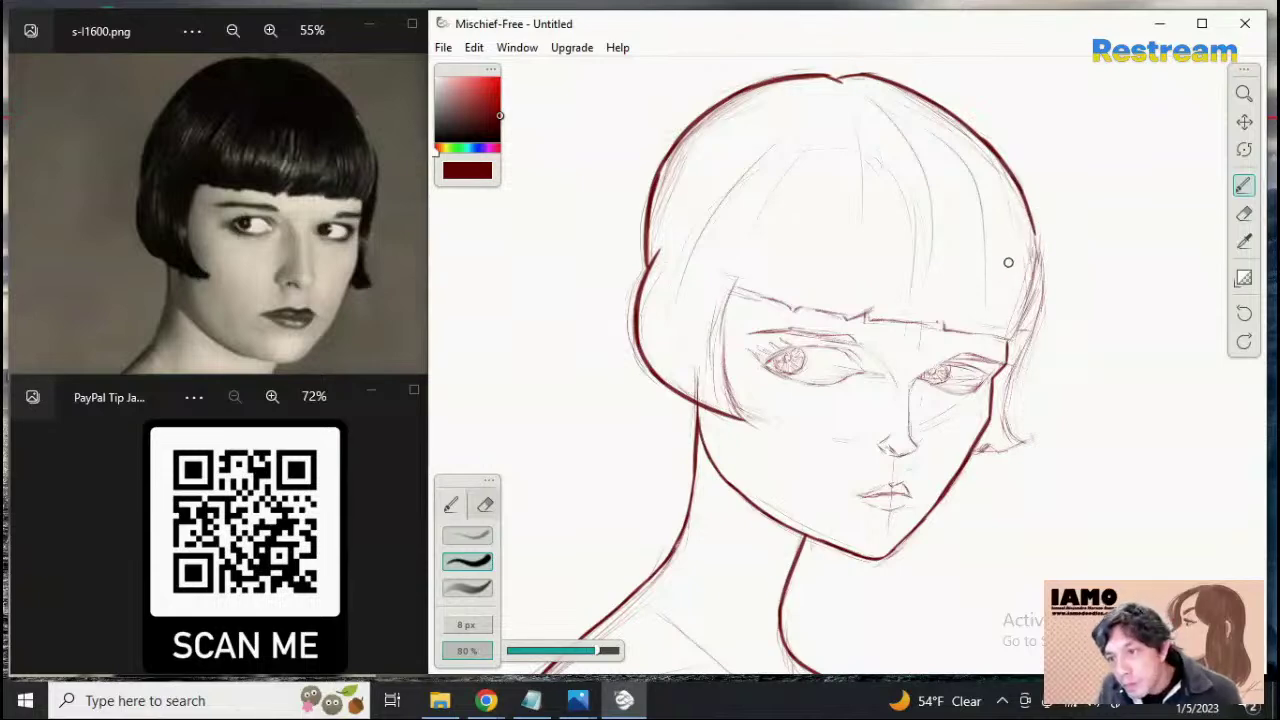
Ink the hair contour through the widest point of the far side, redoing the short stroke until it joins smoothly
key(ctrl+z)
drag(1028, 216, 1033, 272)
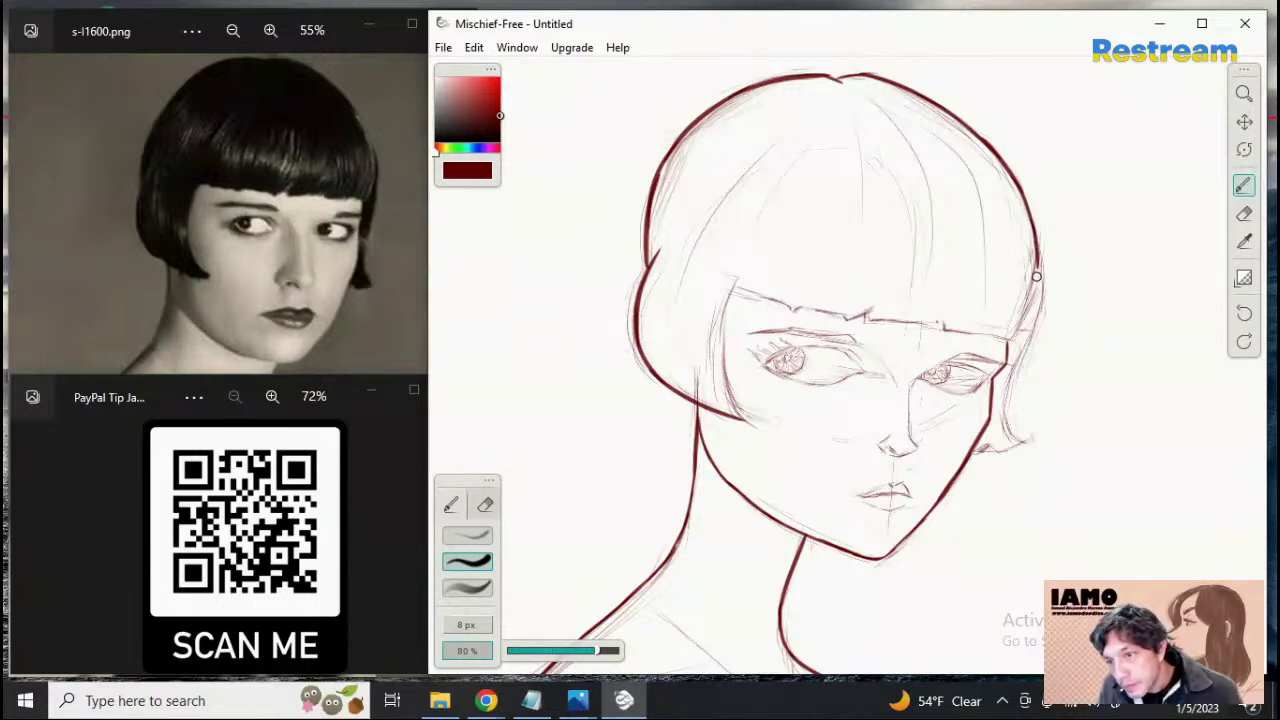
drag(1035, 224, 1040, 269)
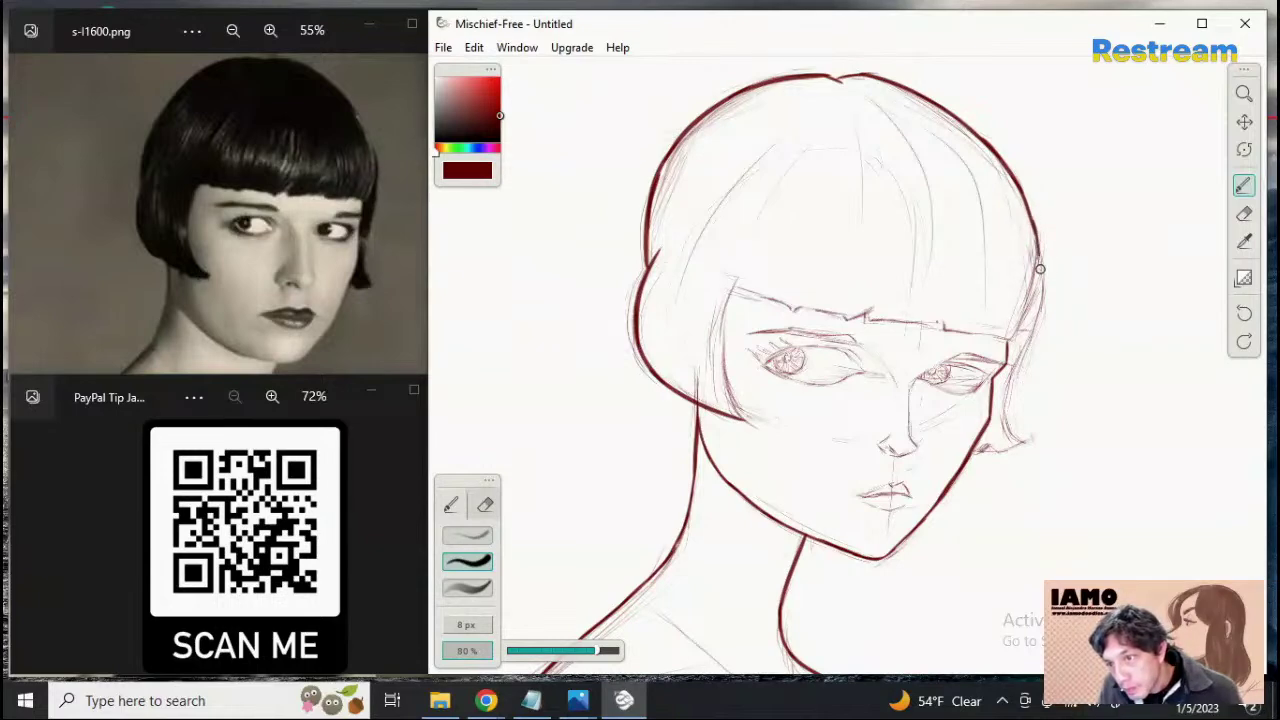
drag(1031, 213, 1034, 267)
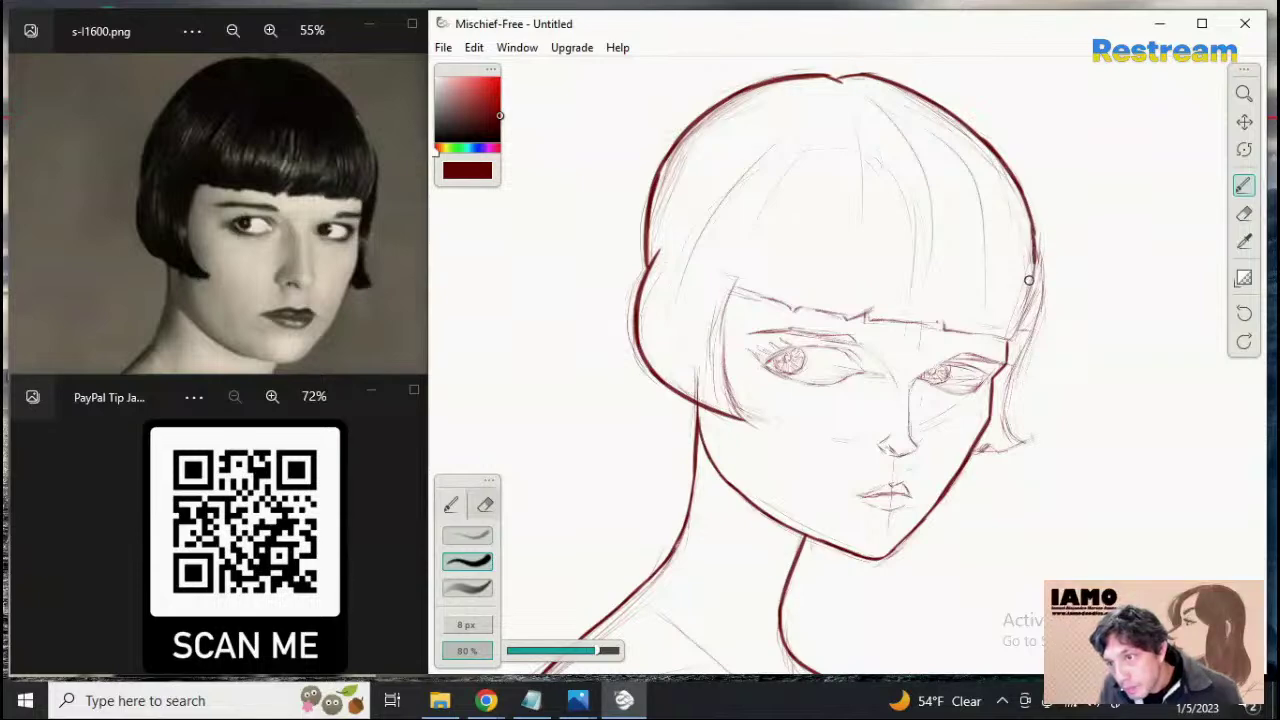
key(ctrl+z)
drag(1030, 216, 1035, 264)
key(ctrl+z)
drag(1031, 217, 1035, 264)
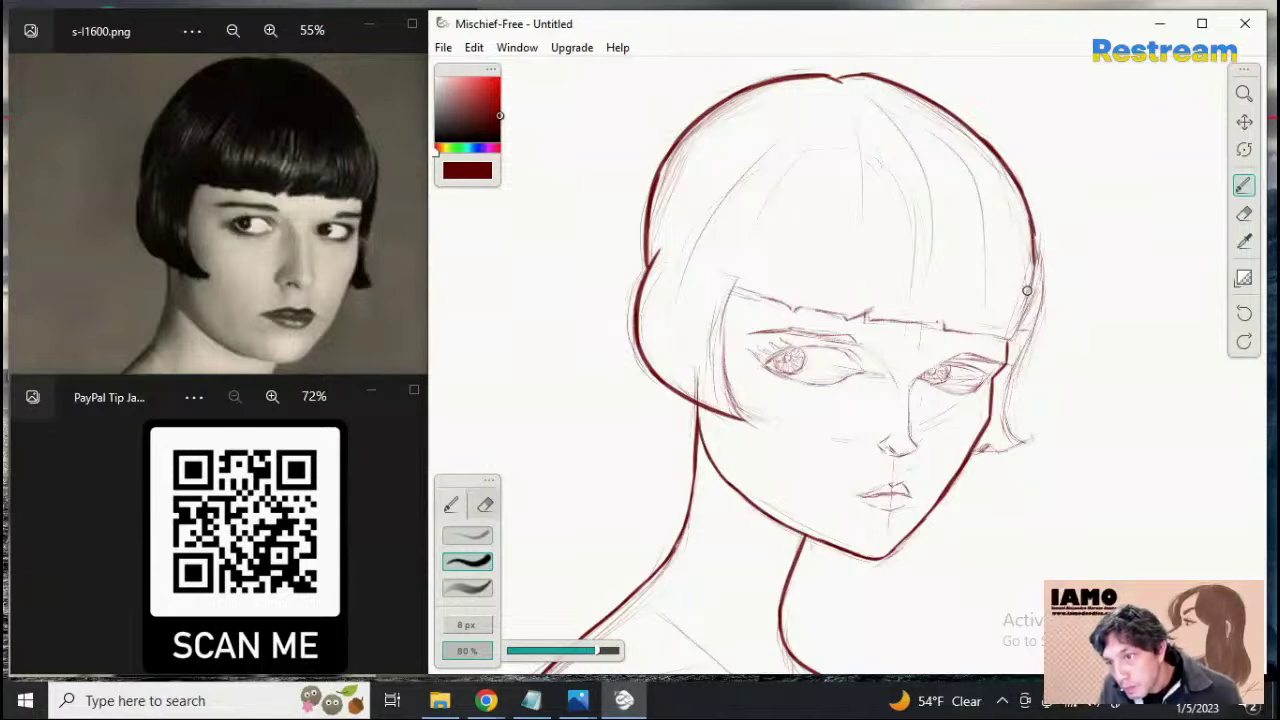
key(ctrl+z)
Ink the lower far-side hair contour inward from the widest point to the outer end of the fringe, redoing uneven strokes
drag(1030, 214, 1026, 293)
key(ctrl+z)
drag(1035, 244, 1026, 294)
key(ctrl+z)
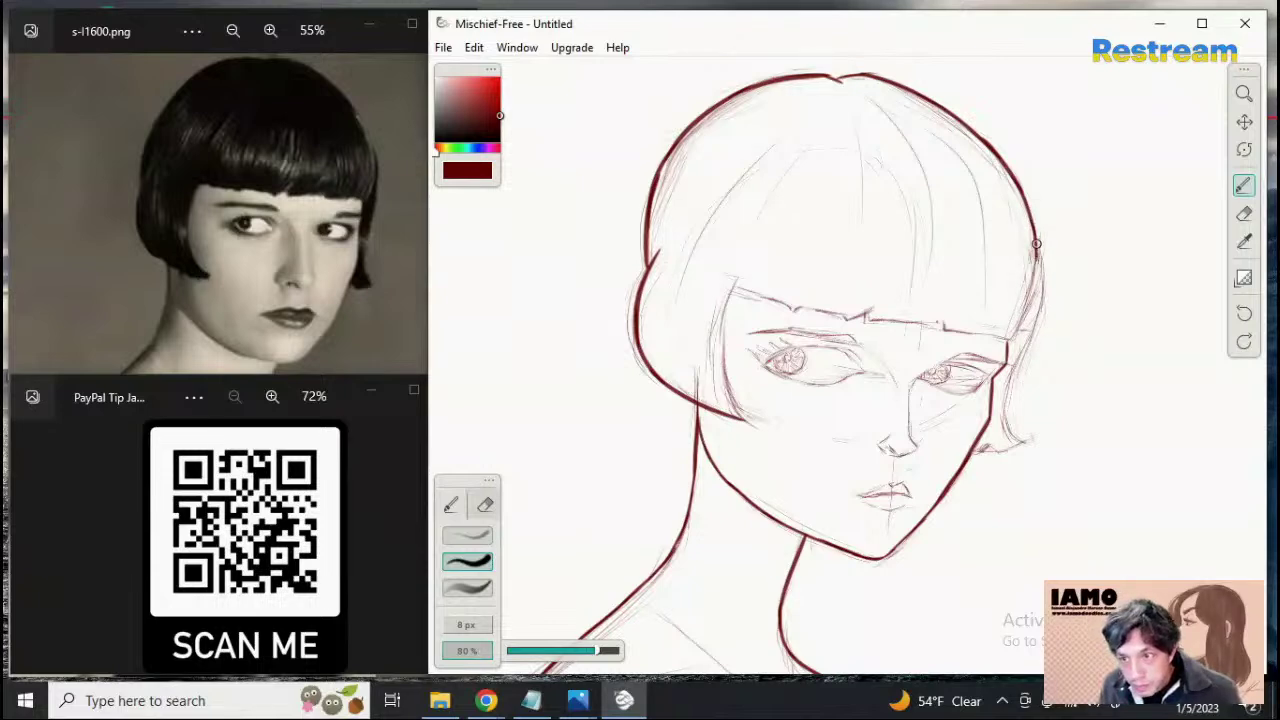
drag(1035, 244, 1023, 314)
key(ctrl+z)
drag(1035, 246, 1015, 335)
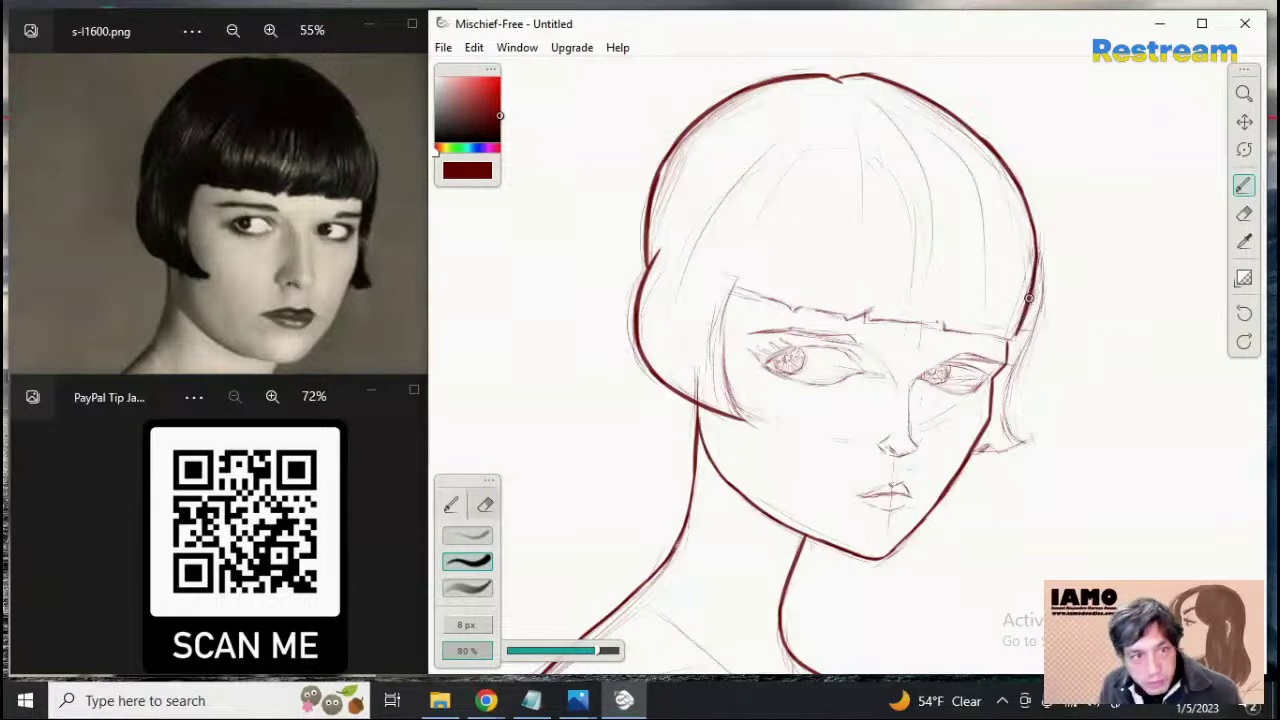
drag(1033, 293, 1012, 339)
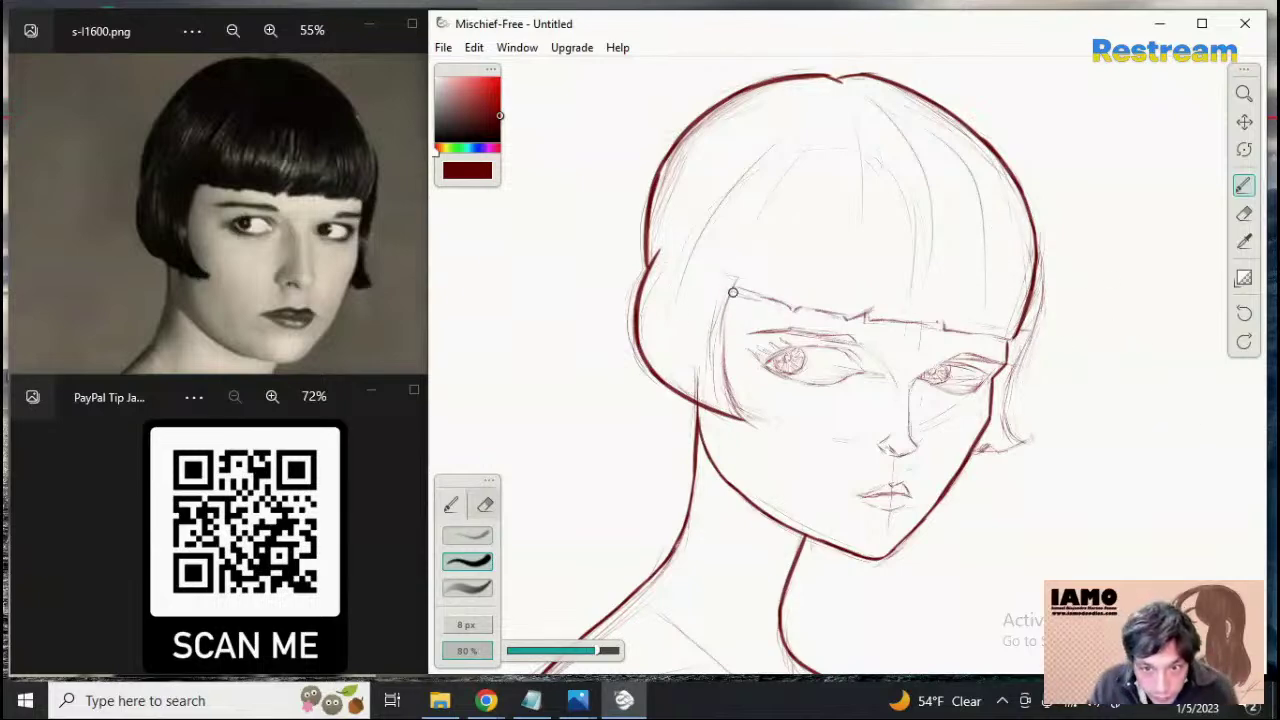
Ink the inner edge of the near-side hair lock from the fringe corner down to the pointed tip on the cheek
drag(737, 286, 720, 380)
key(ctrl+z)
drag(738, 286, 744, 424)
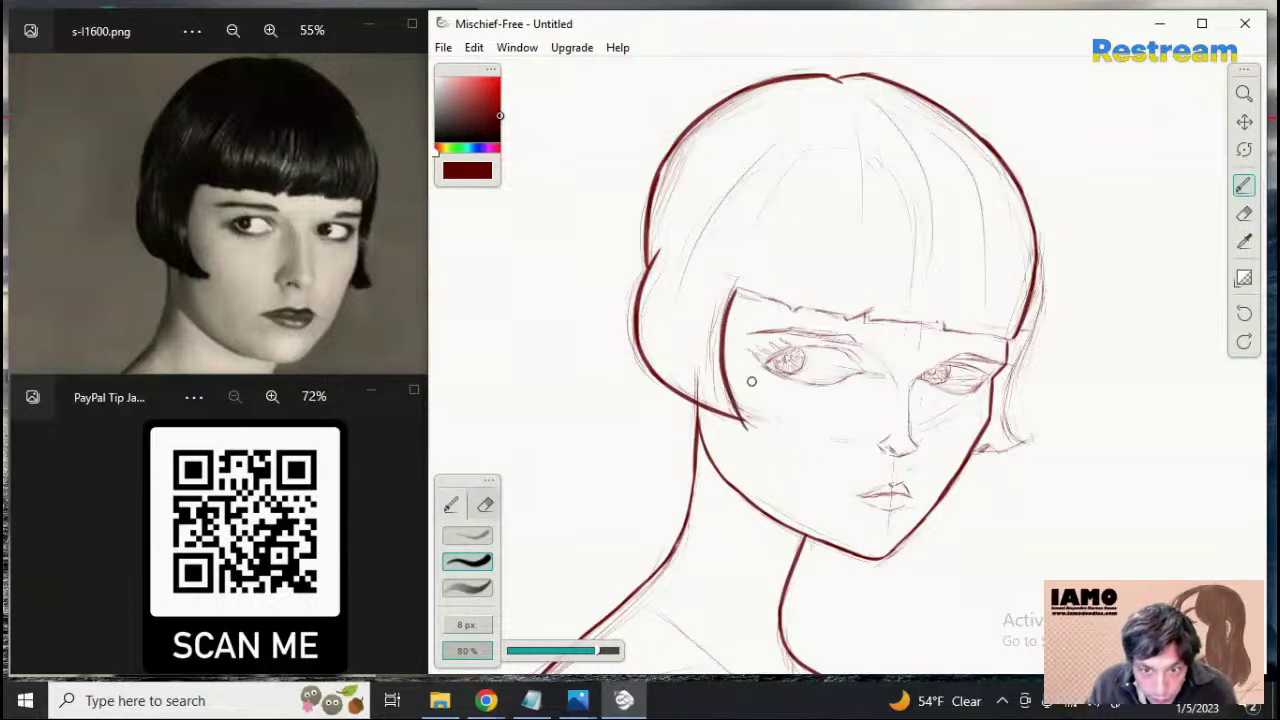
Redo the inner edge of the near-side lock as one smooth curve from the fringe corner to a longer pointed tip on the cheek
key(ctrl+z)
drag(739, 288, 762, 432)
key(ctrl+z)
drag(738, 284, 750, 422)
key(ctrl+z)
drag(740, 284, 760, 432)
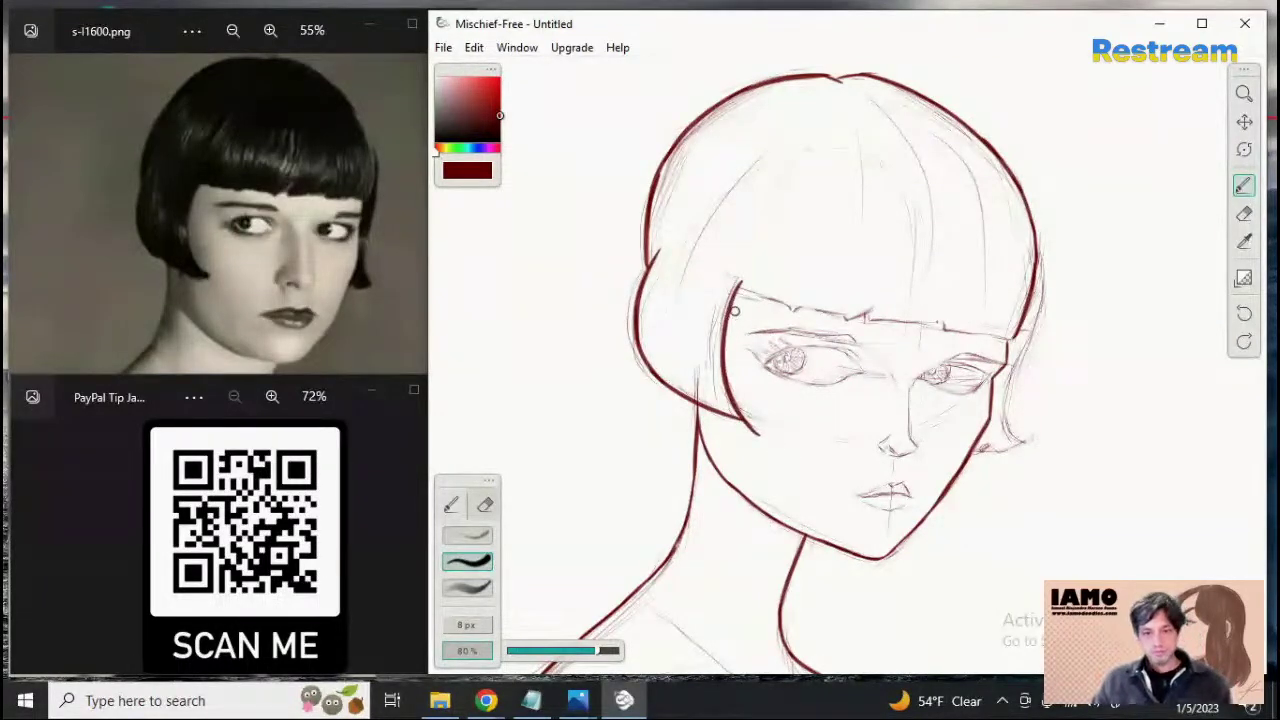
key(ctrl+z)
drag(736, 285, 753, 428)
key(ctrl+z)
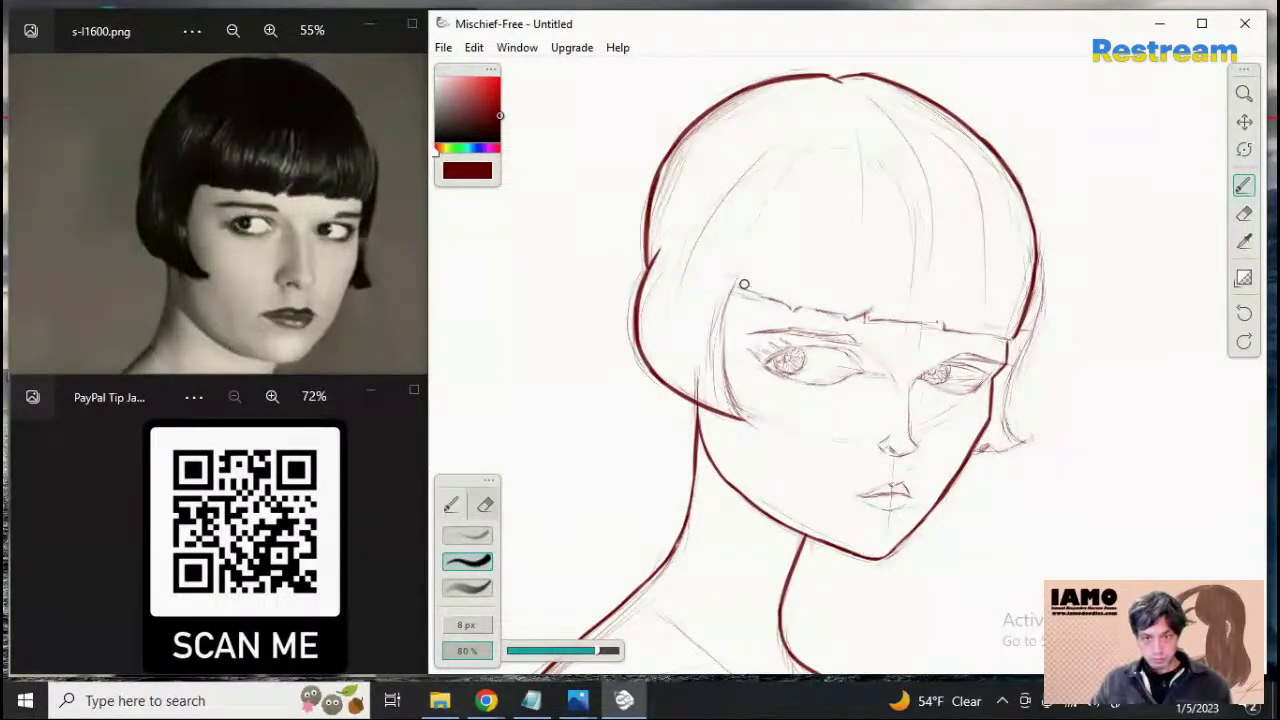
drag(740, 285, 748, 420)
key(ctrl+z)
drag(740, 285, 748, 422)
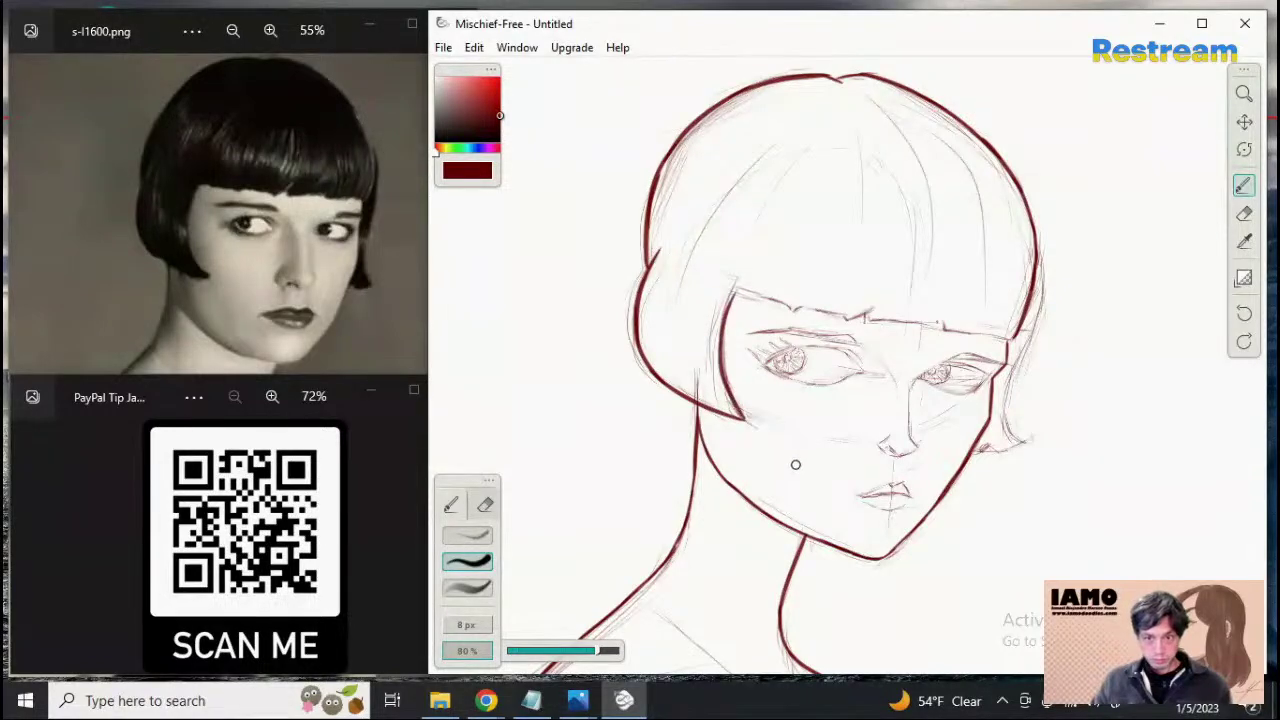
key(ctrl+z)
drag(740, 284, 748, 425)
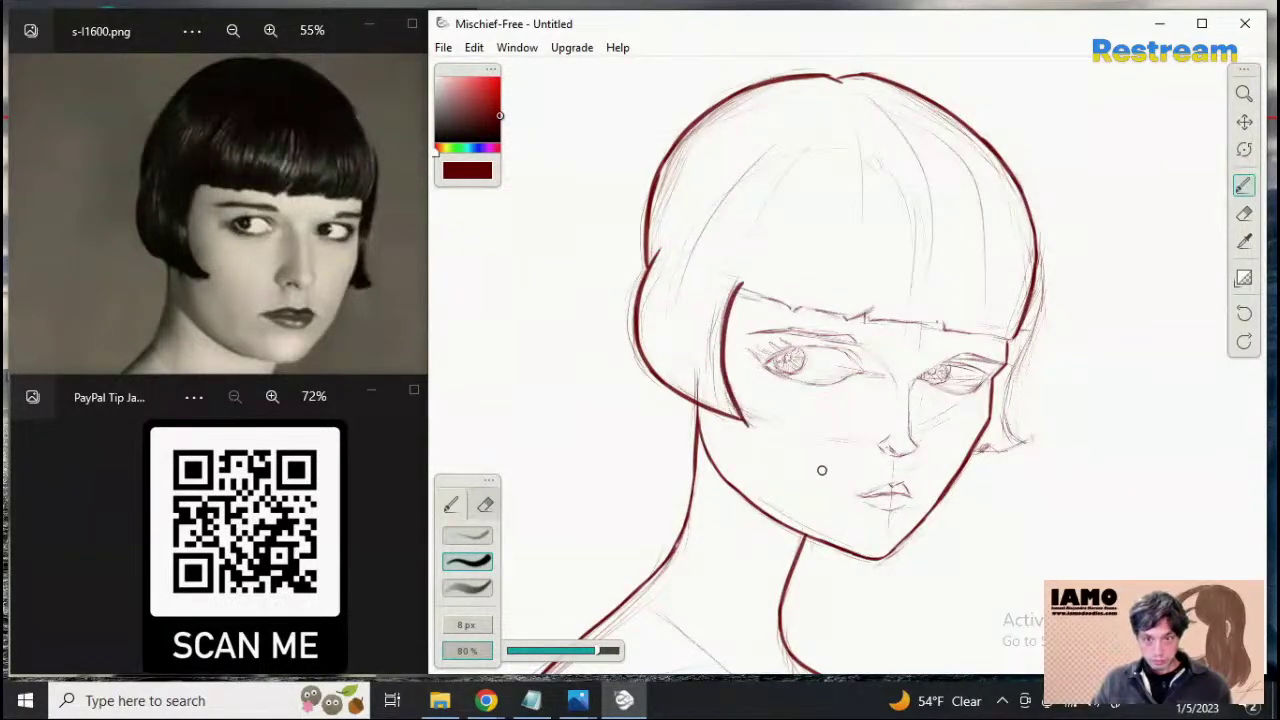
key(ctrl+z)
drag(737, 288, 762, 431)
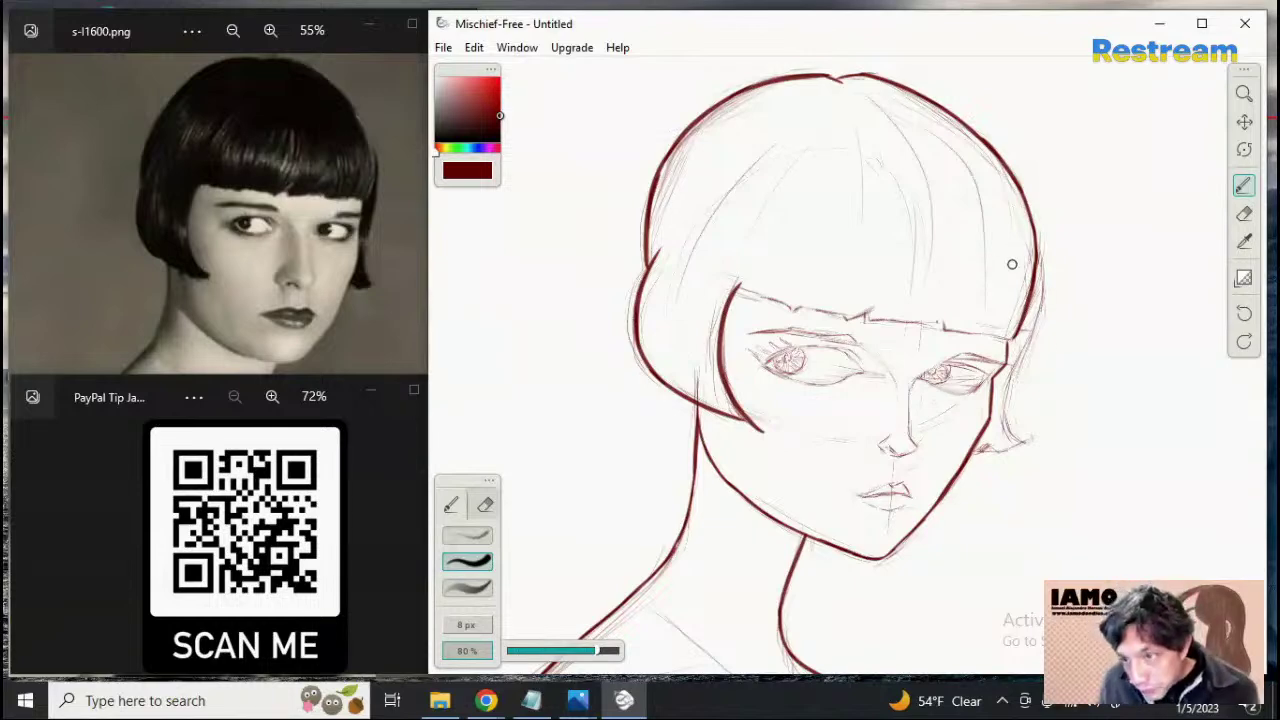
Ink a fuller outer contour over the far-side hair's widest point, bulging beyond the existing line down to fringe level
drag(1034, 214, 1037, 306)
key(ctrl+z)
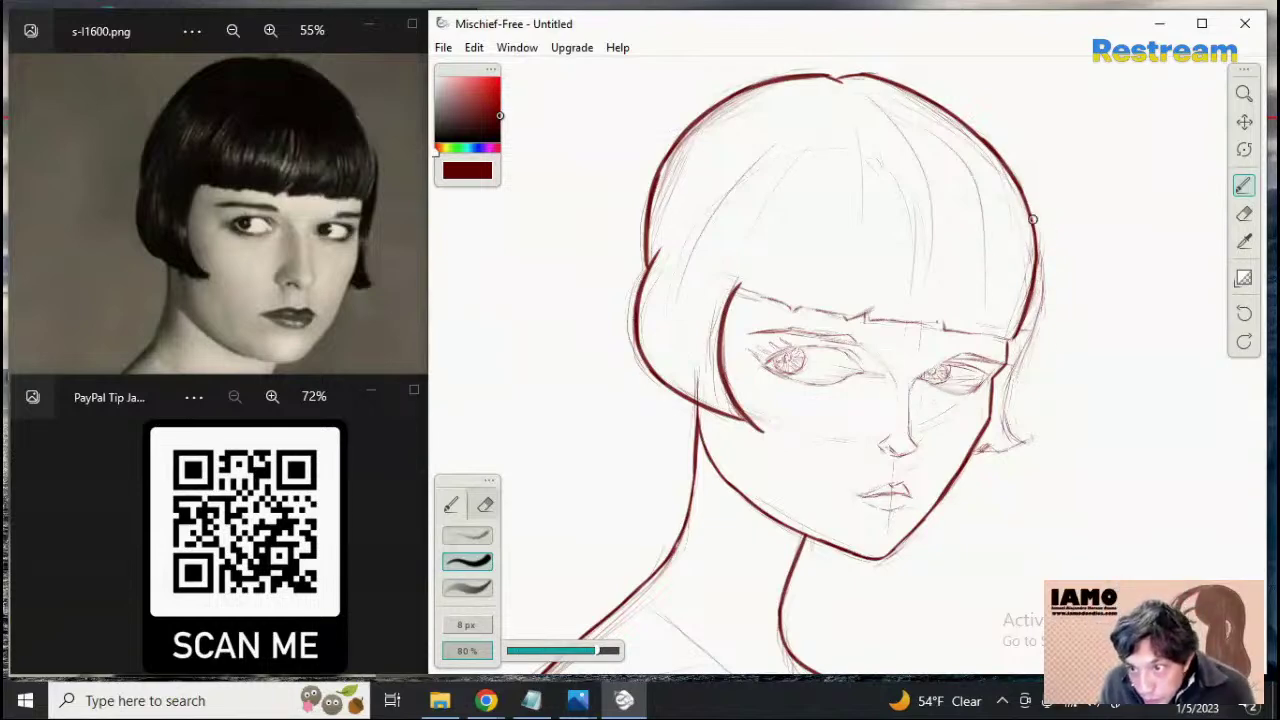
drag(1034, 213, 1030, 294)
key(ctrl+z)
drag(1035, 218, 1040, 276)
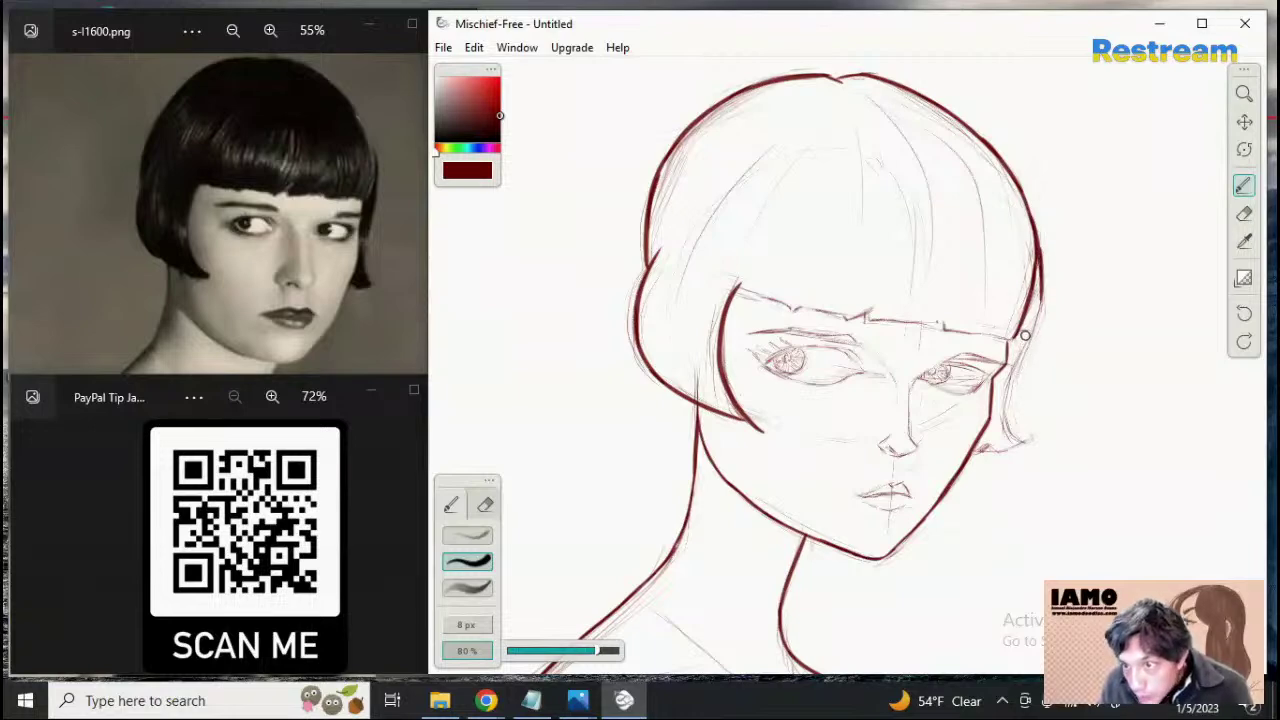
drag(1042, 276, 1024, 346)
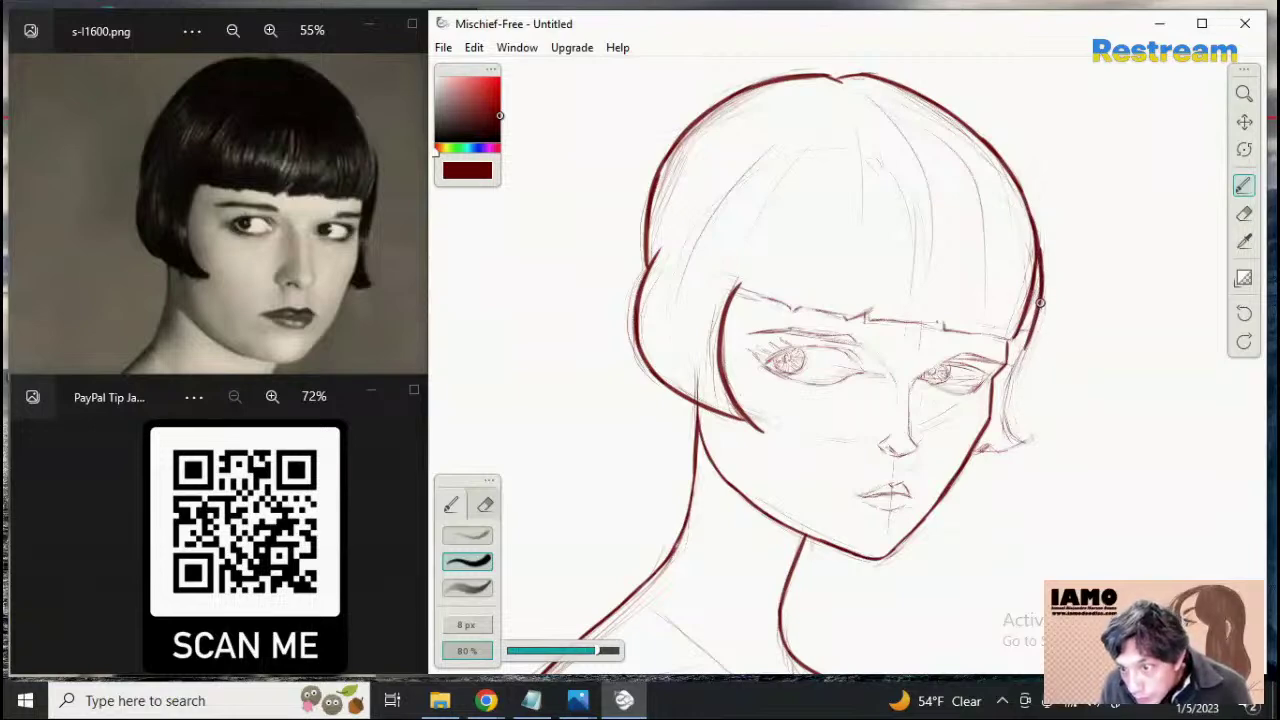
Extend the far-side outer hair contour inward below the fringe to beside the far eye, redoing uneven strokes
drag(1039, 302, 1016, 370)
key(ctrl+z)
drag(1040, 306, 1014, 374)
key(ctrl+z)
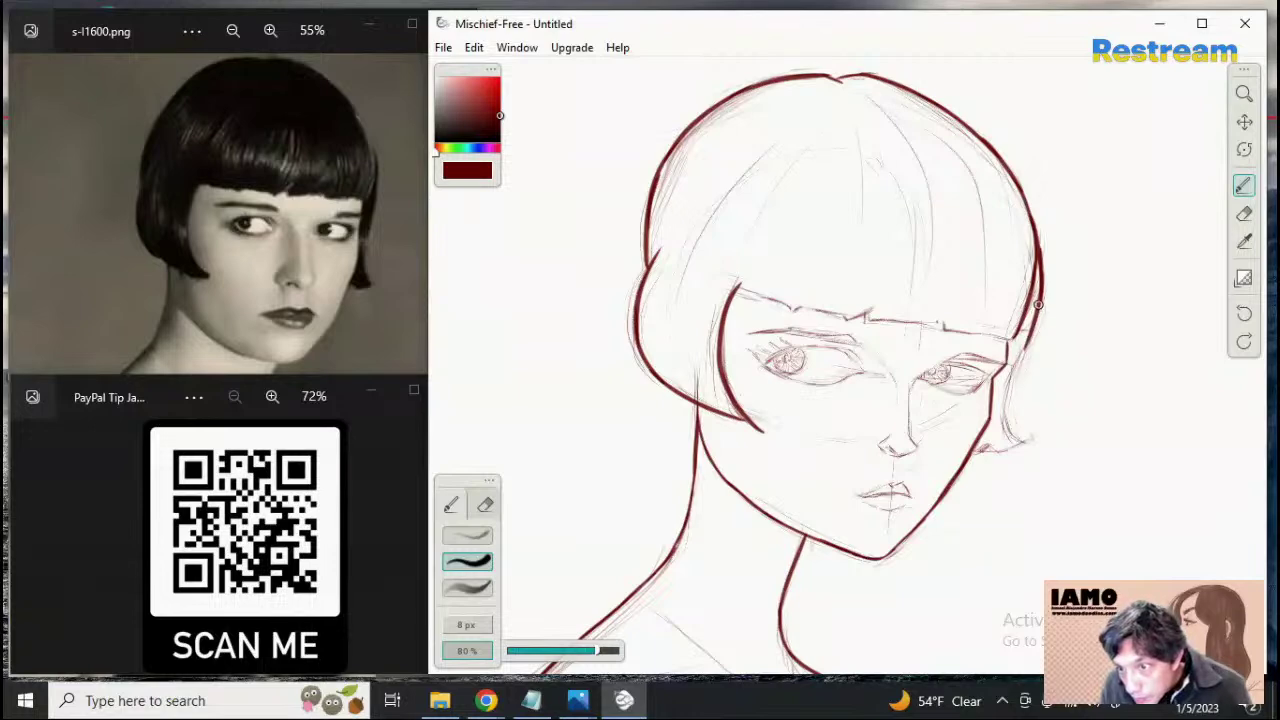
drag(1039, 304, 1010, 382)
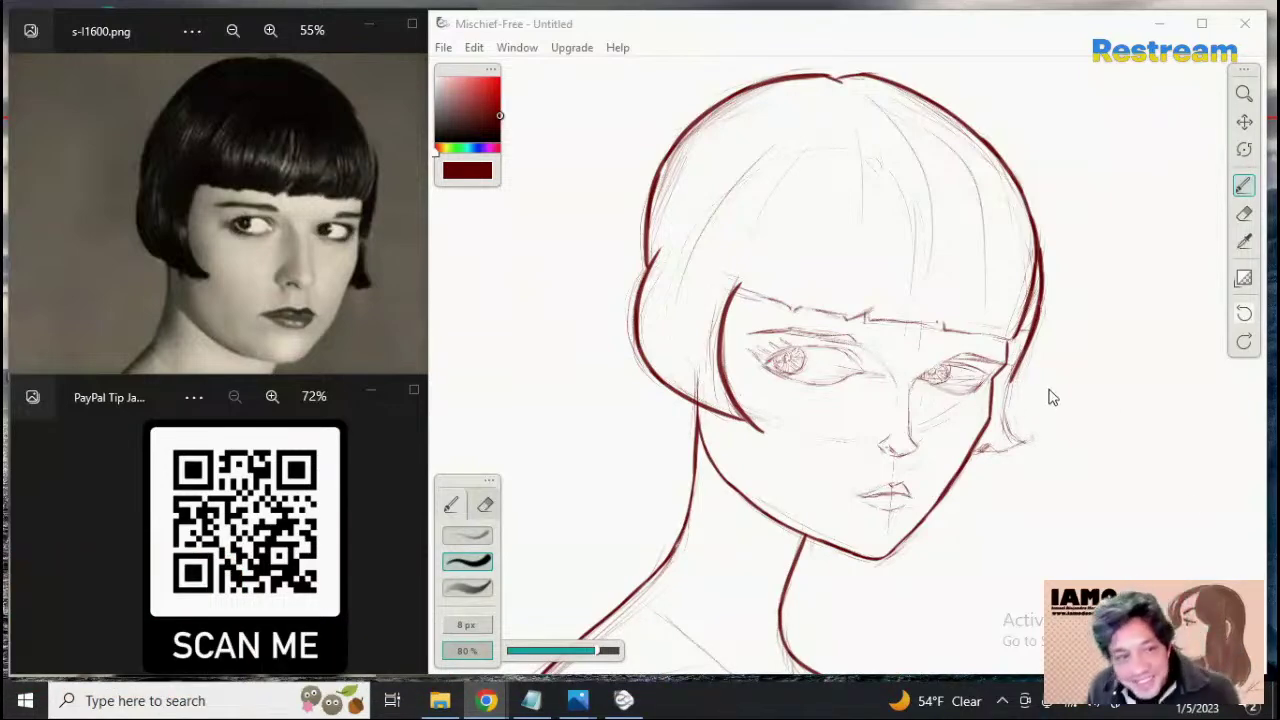
Ink the lower far-side lock curving down to its outward-flicked tip beside the cheek, and close its bottom edge back toward the face
click(1244, 186)
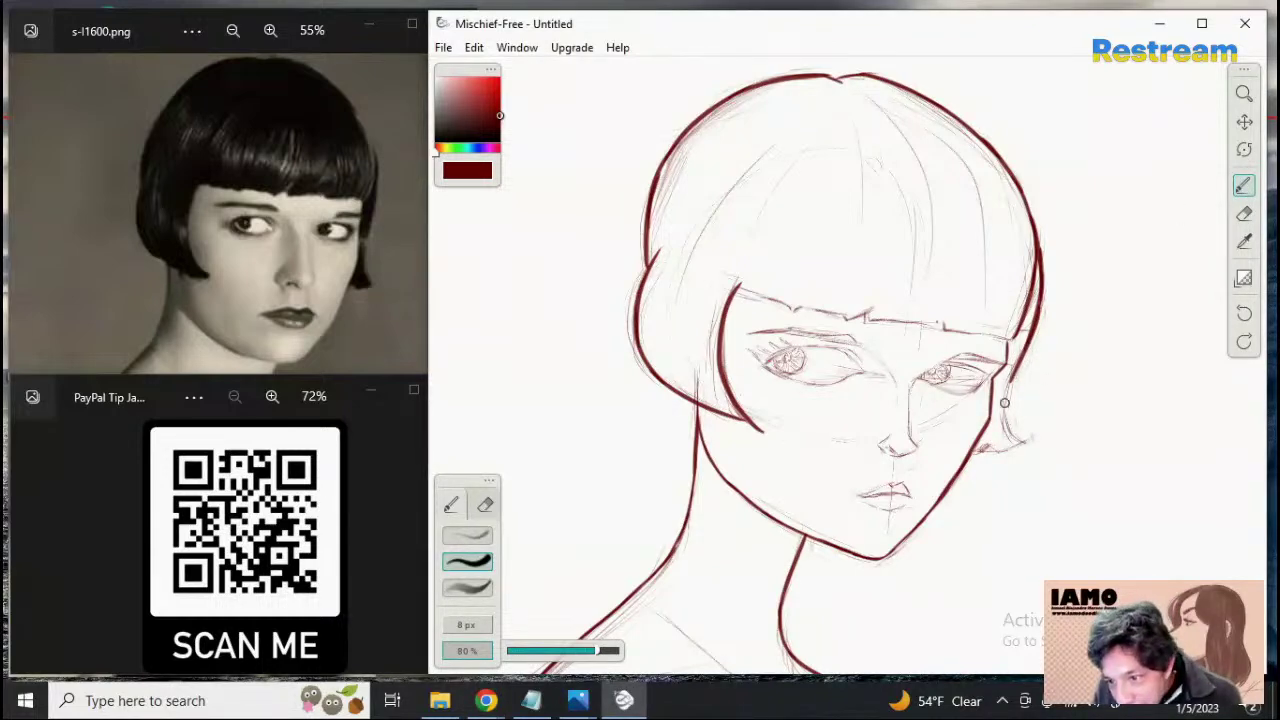
drag(1026, 354, 1003, 412)
key(ctrl+z)
drag(1023, 362, 1003, 425)
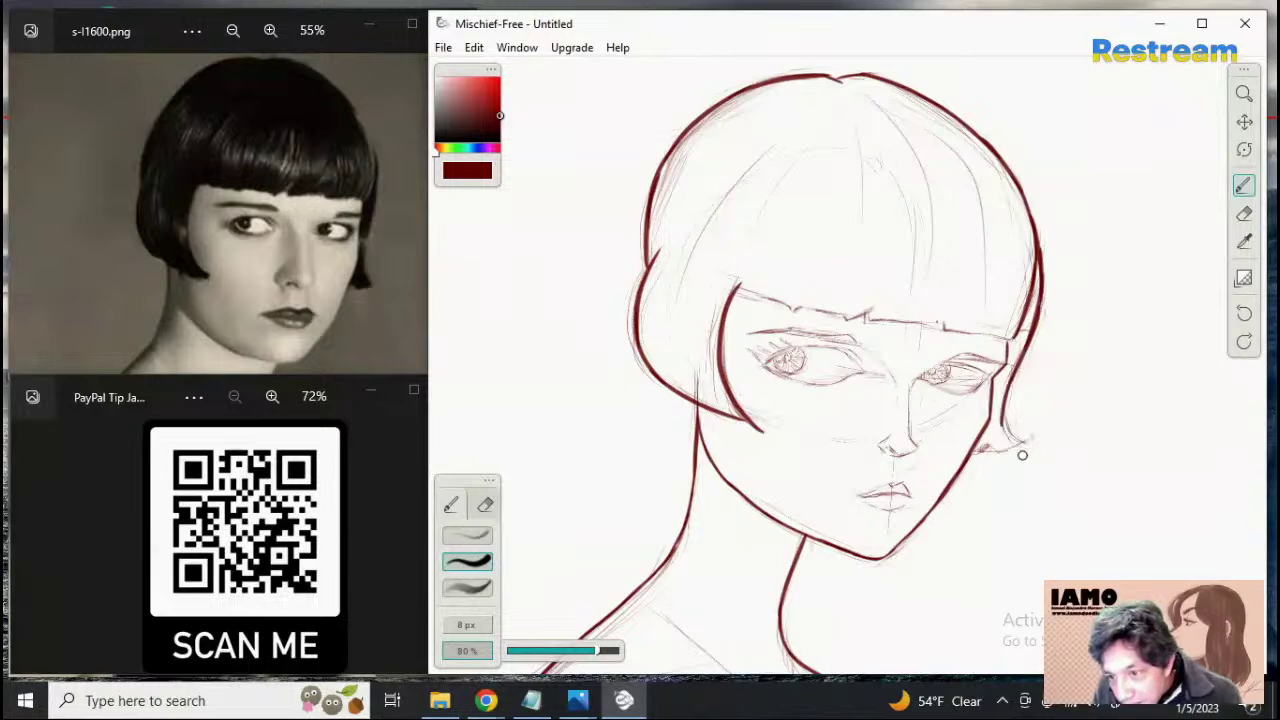
key(ctrl+z)
drag(1021, 361, 1004, 428)
key(ctrl+z)
drag(1026, 354, 1012, 436)
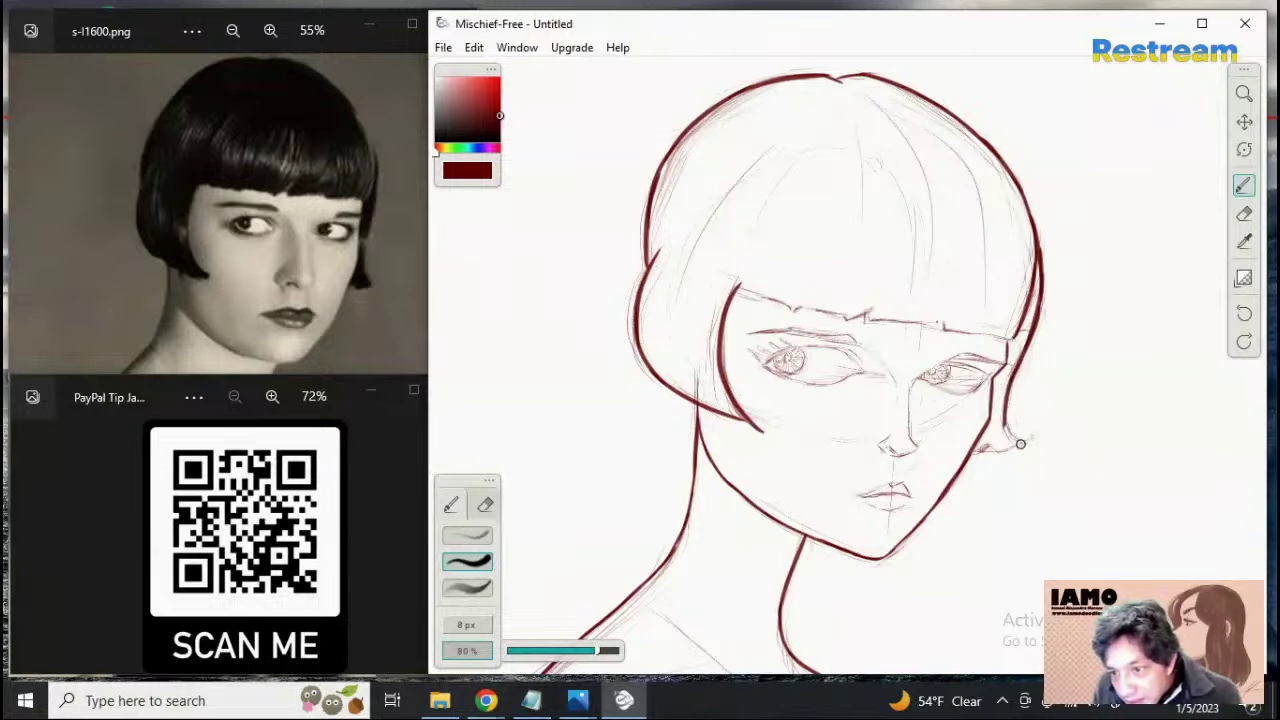
key(ctrl+z)
drag(1022, 358, 1005, 417)
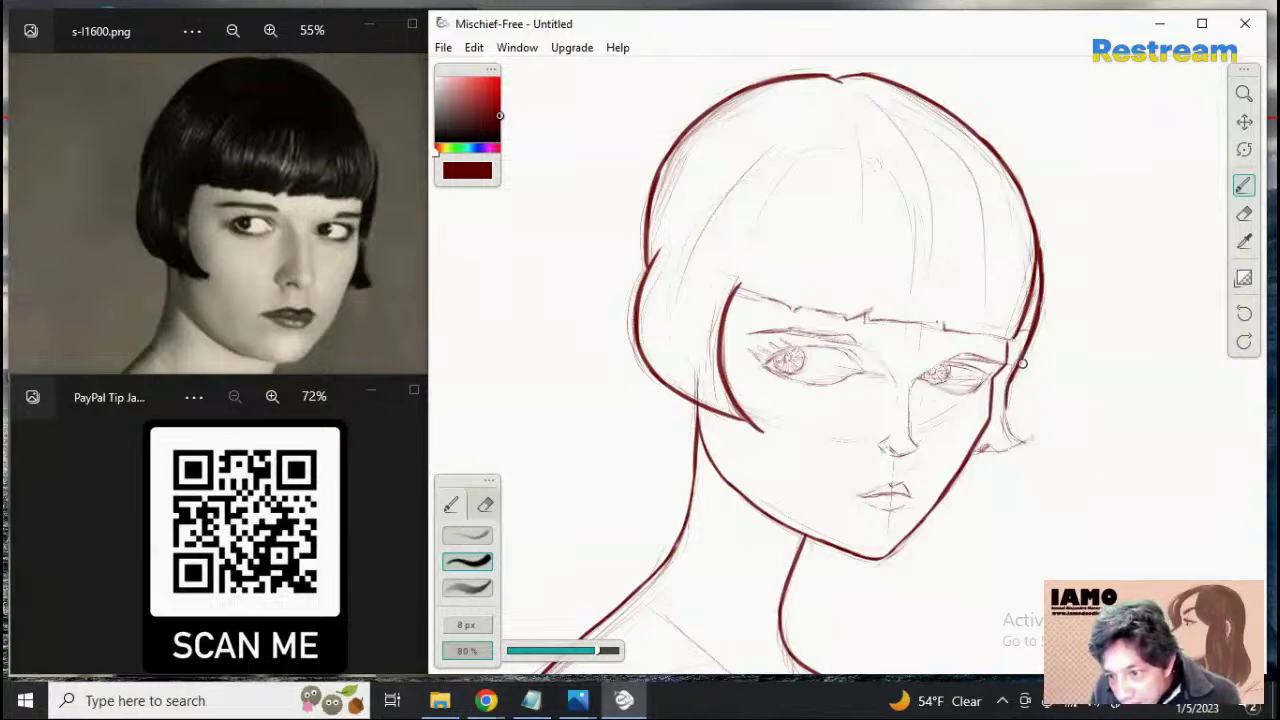
key(ctrl+z)
drag(1022, 358, 1005, 420)
key(ctrl+z)
mouse_move(1030, 347)
mouse_down()
mouse_move(1005, 394)
mouse_move(1018, 434)
mouse_up()
key(ctrl+z)
key(ctrl+z)
drag(1022, 360, 1026, 437)
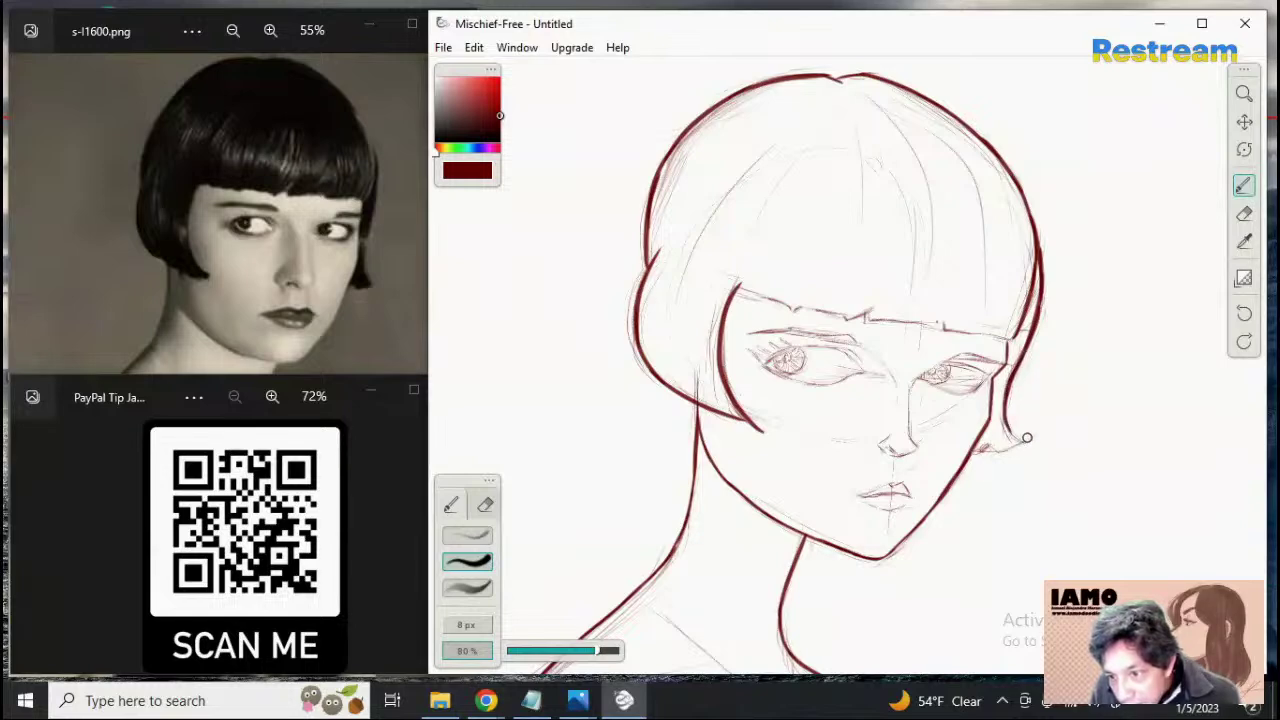
drag(1013, 378, 1031, 443)
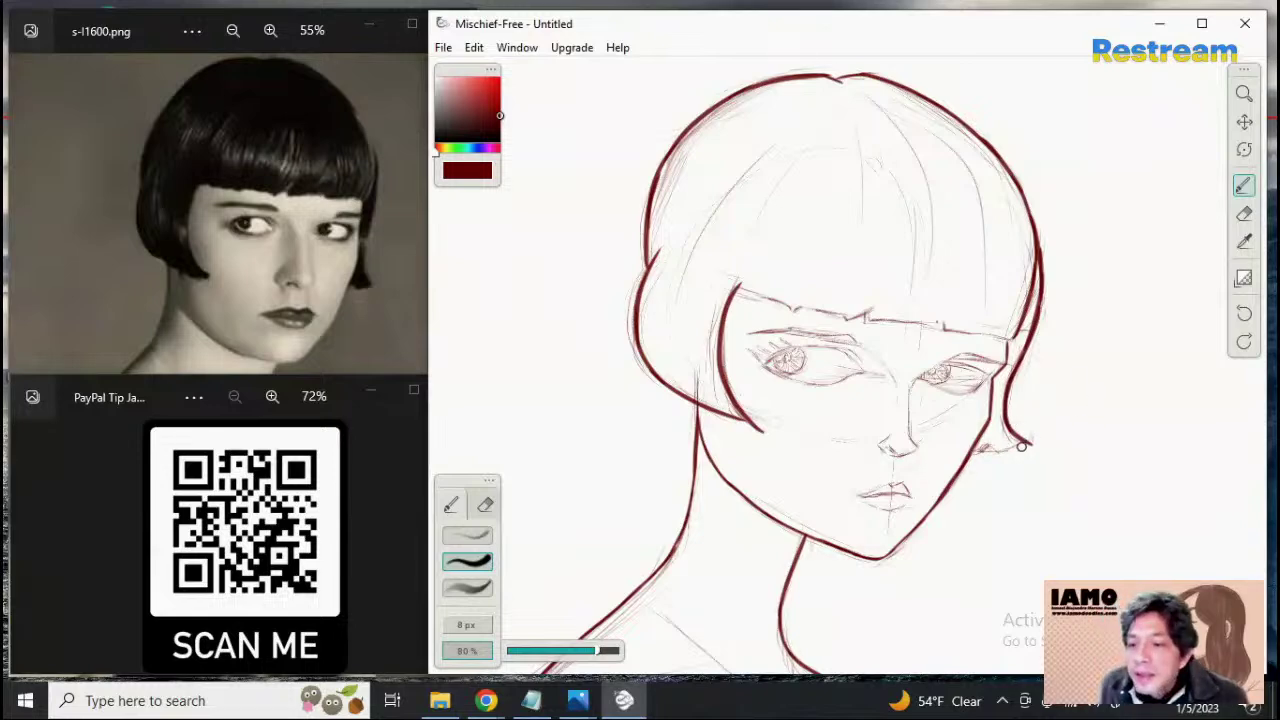
drag(990, 454, 1032, 440)
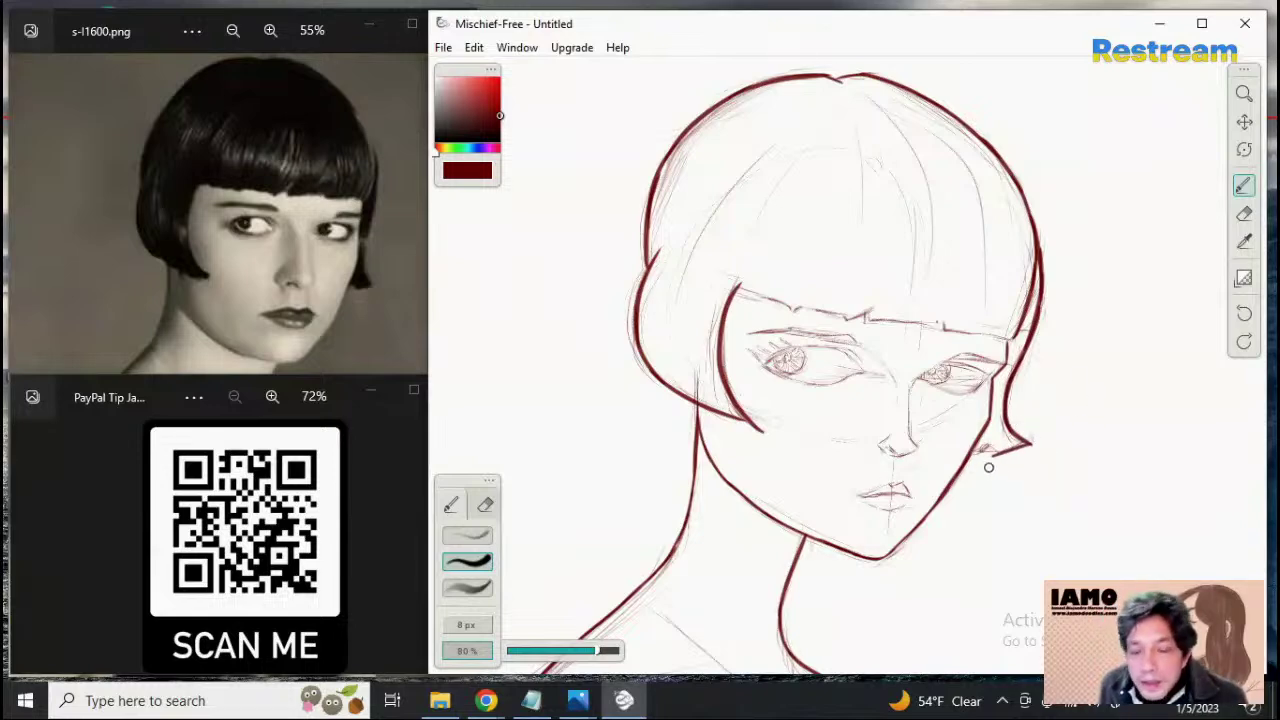
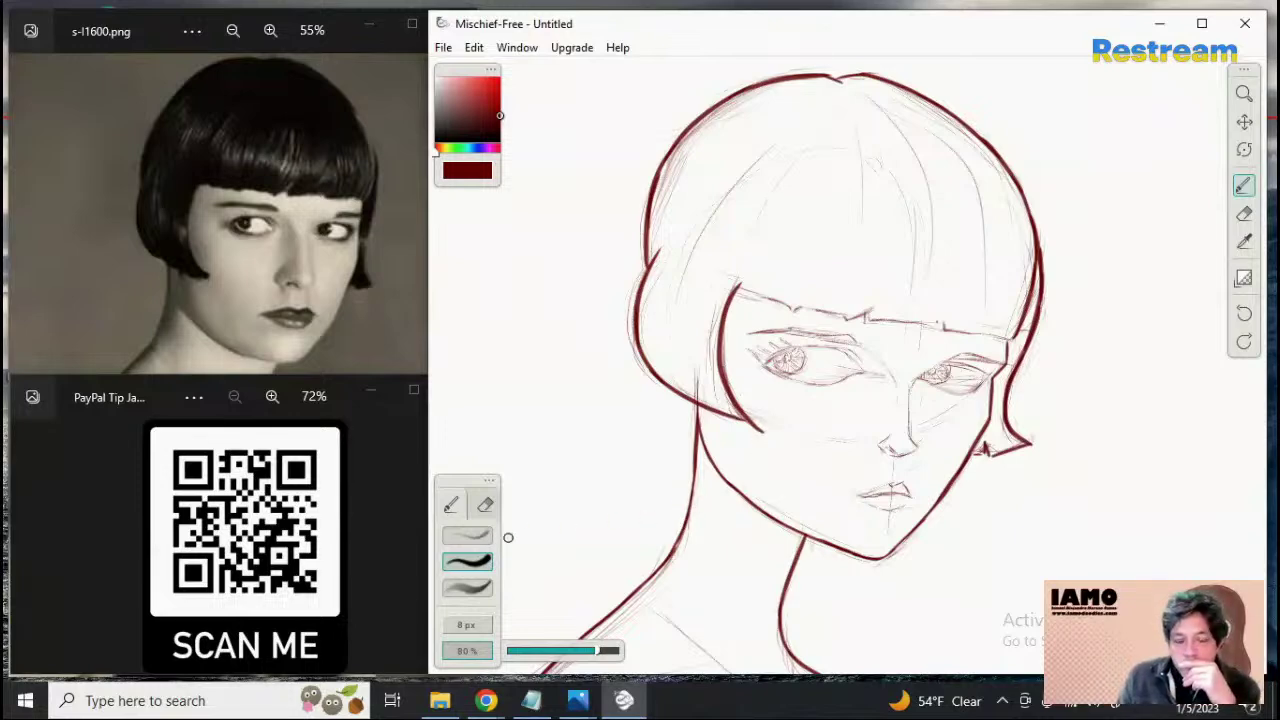
Erase the near-side lock's bottom edge and re-ink it as a slightly jagged line running to the pointed tip on the cheek
key(e)
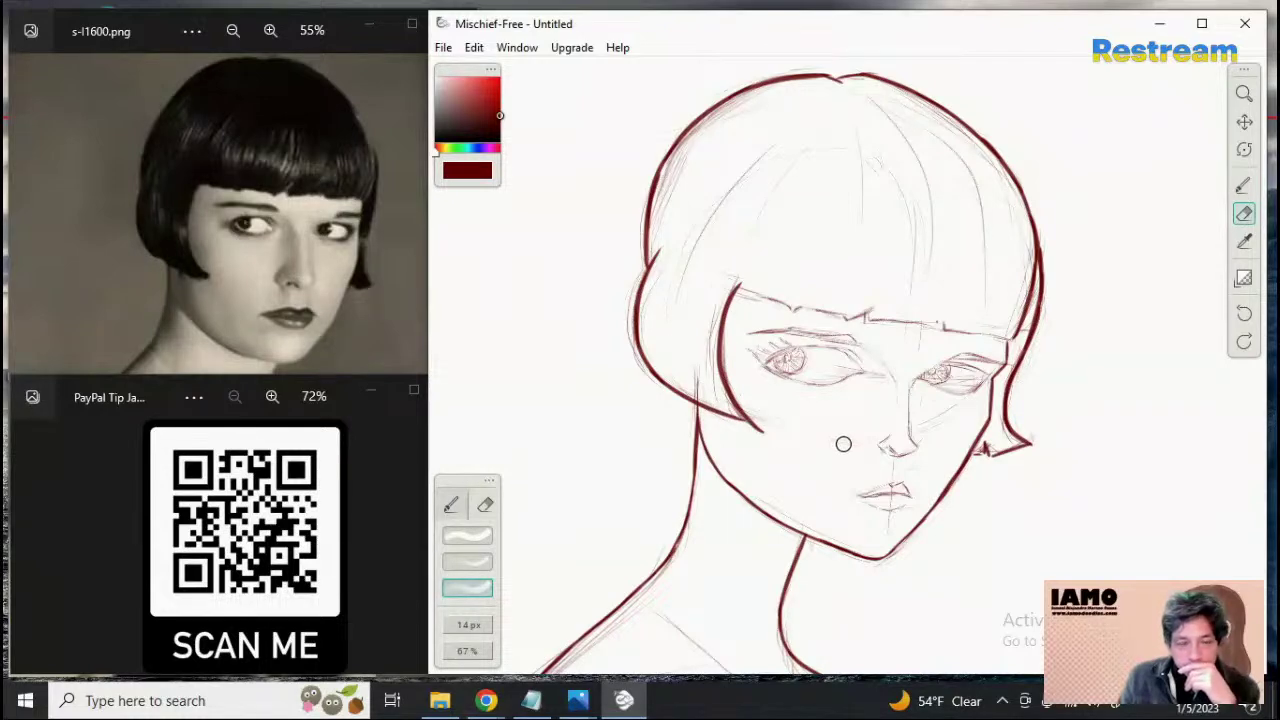
mouse_move(741, 429)
mouse_down()
mouse_move(666, 387)
mouse_move(718, 414)
mouse_up()
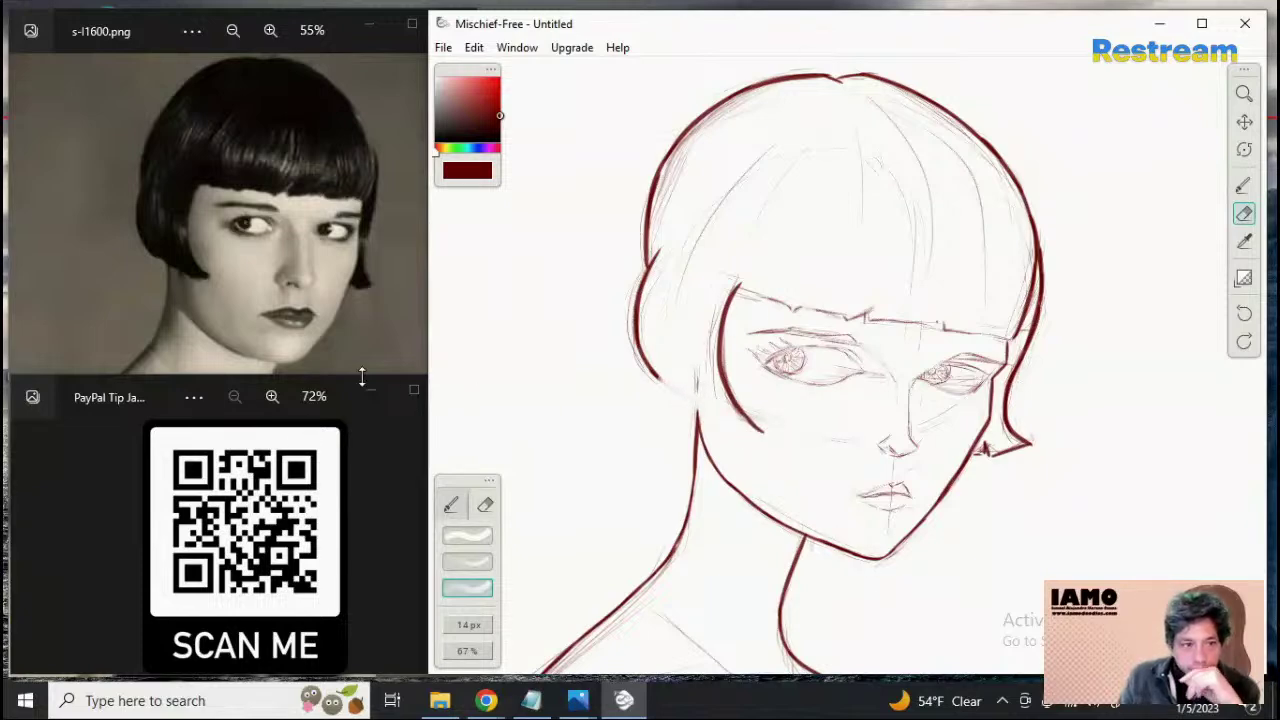
key(b)
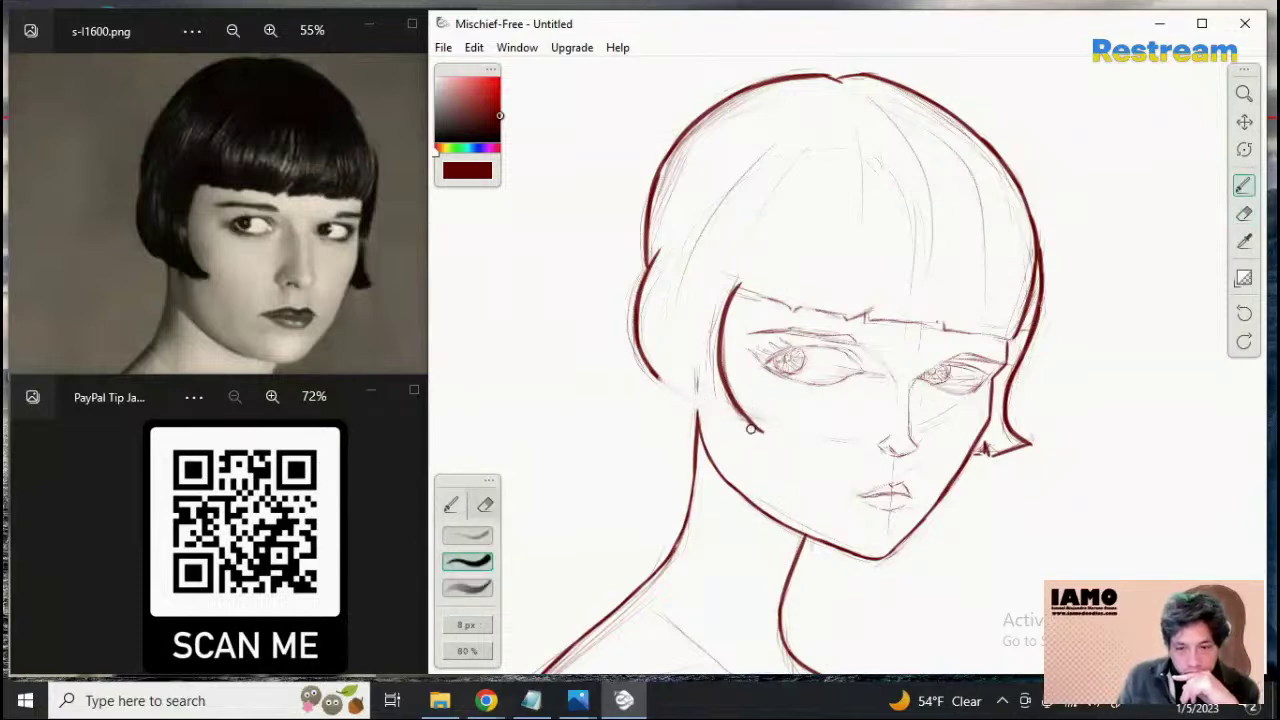
drag(718, 418, 762, 432)
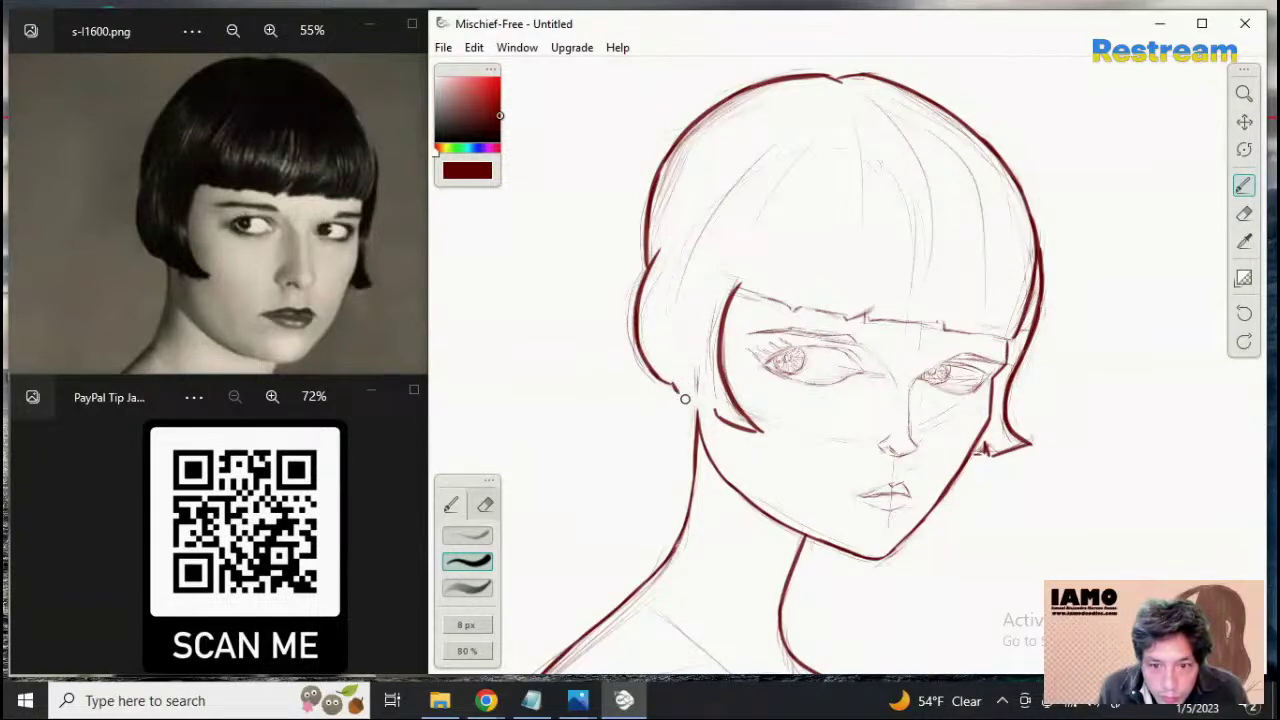
drag(670, 386, 712, 410)
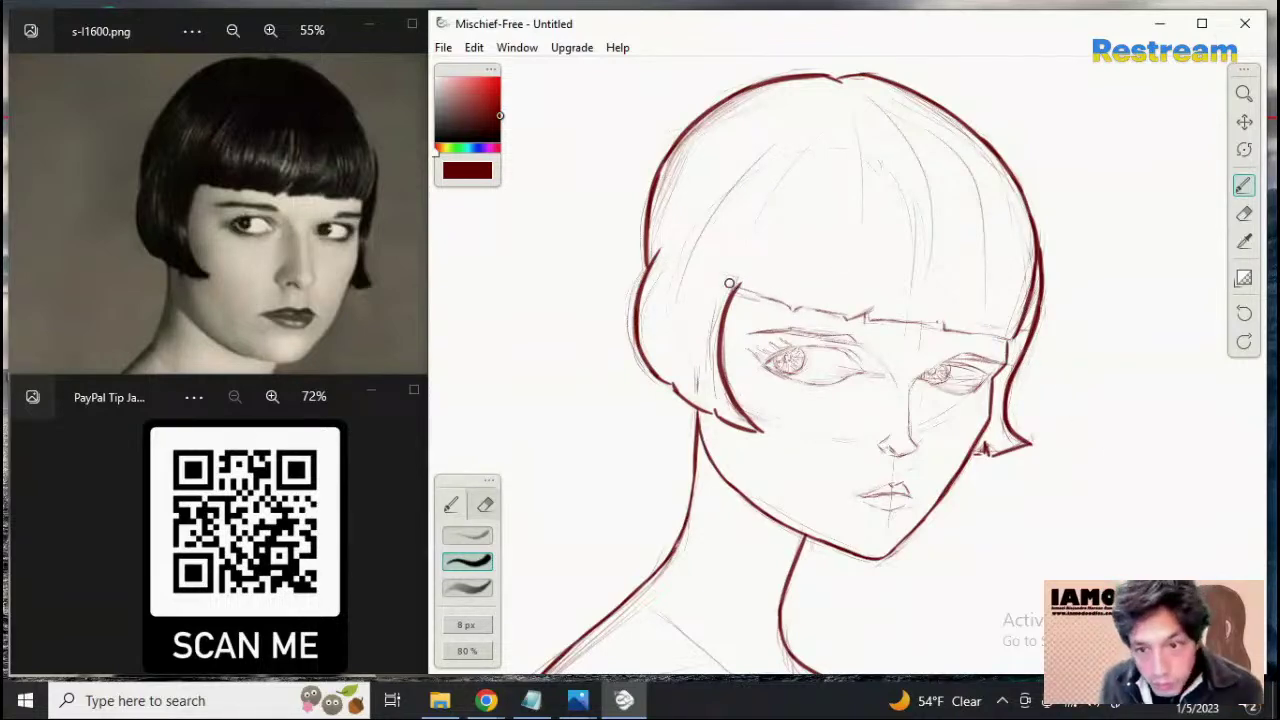
Ink the fringe's lower edge with small jagged notches from the near-side corner across the forehead to the far-side hair contour
drag(728, 280, 786, 303)
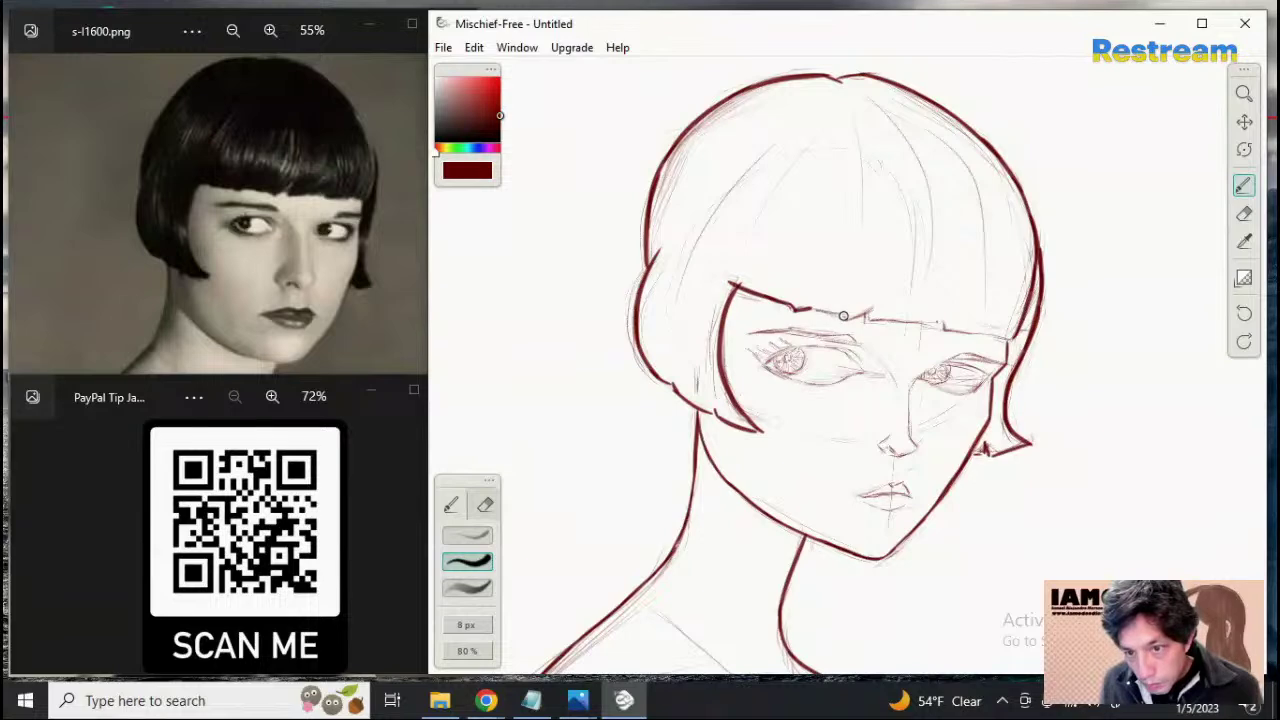
drag(806, 307, 855, 318)
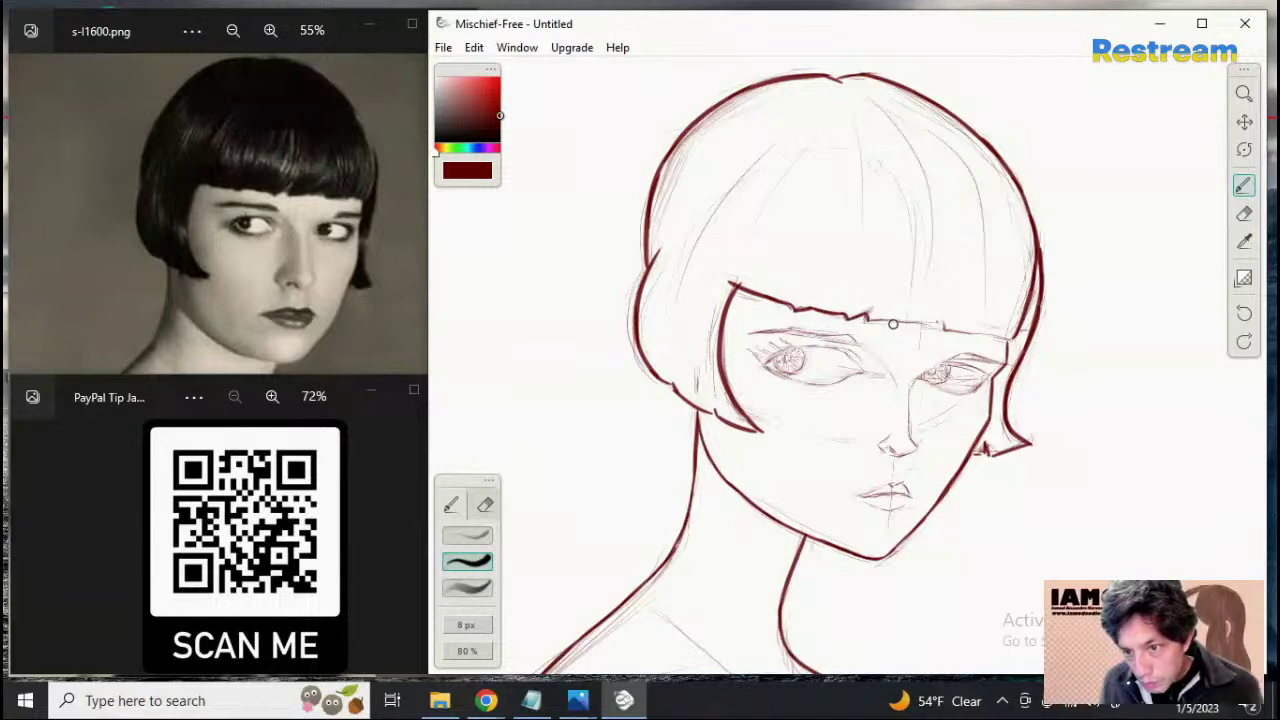
drag(871, 320, 943, 327)
key(ctrl+z)
drag(866, 318, 1006, 338)
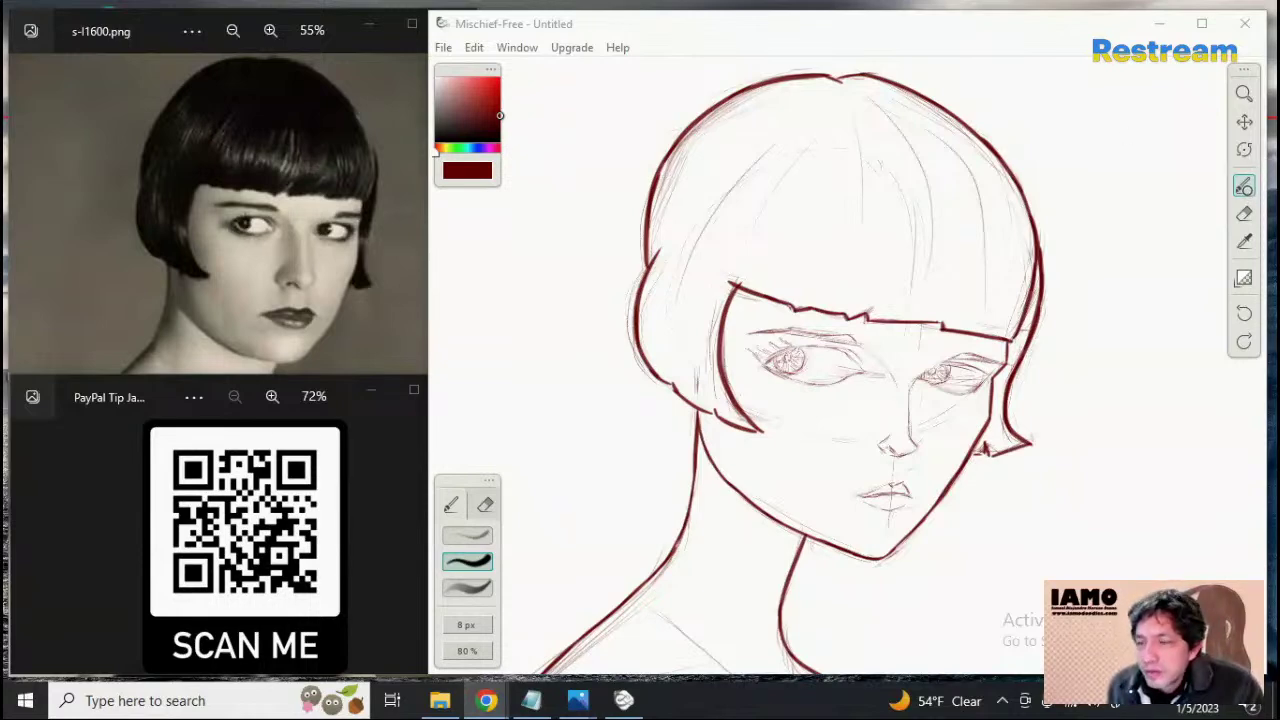
click(1245, 187)
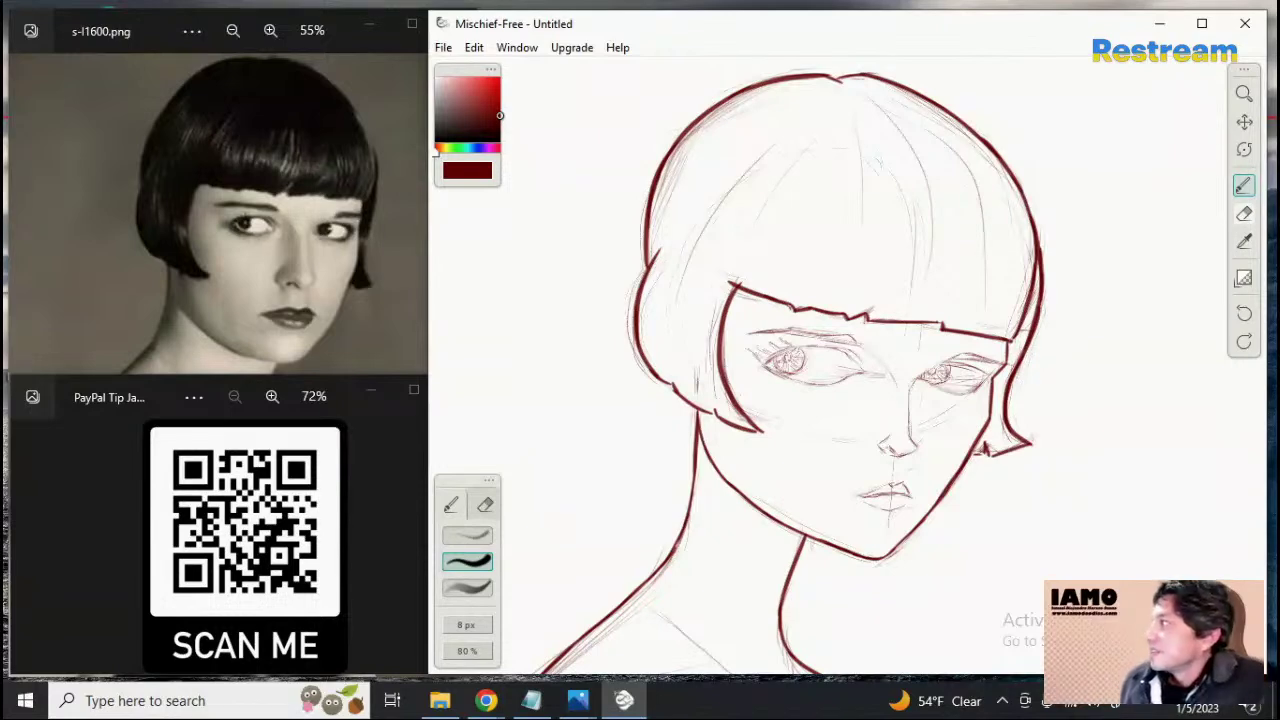
click(1244, 121)
click(1244, 186)
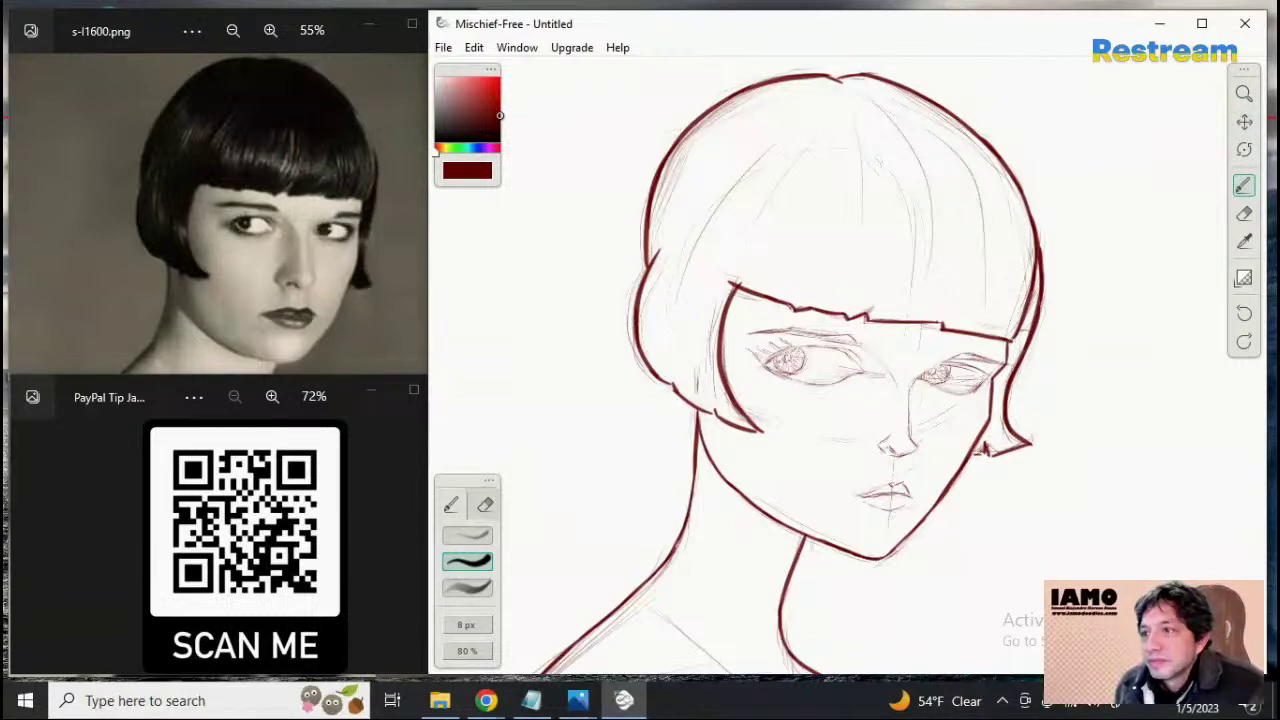
drag(818, 375, 1003, 391)
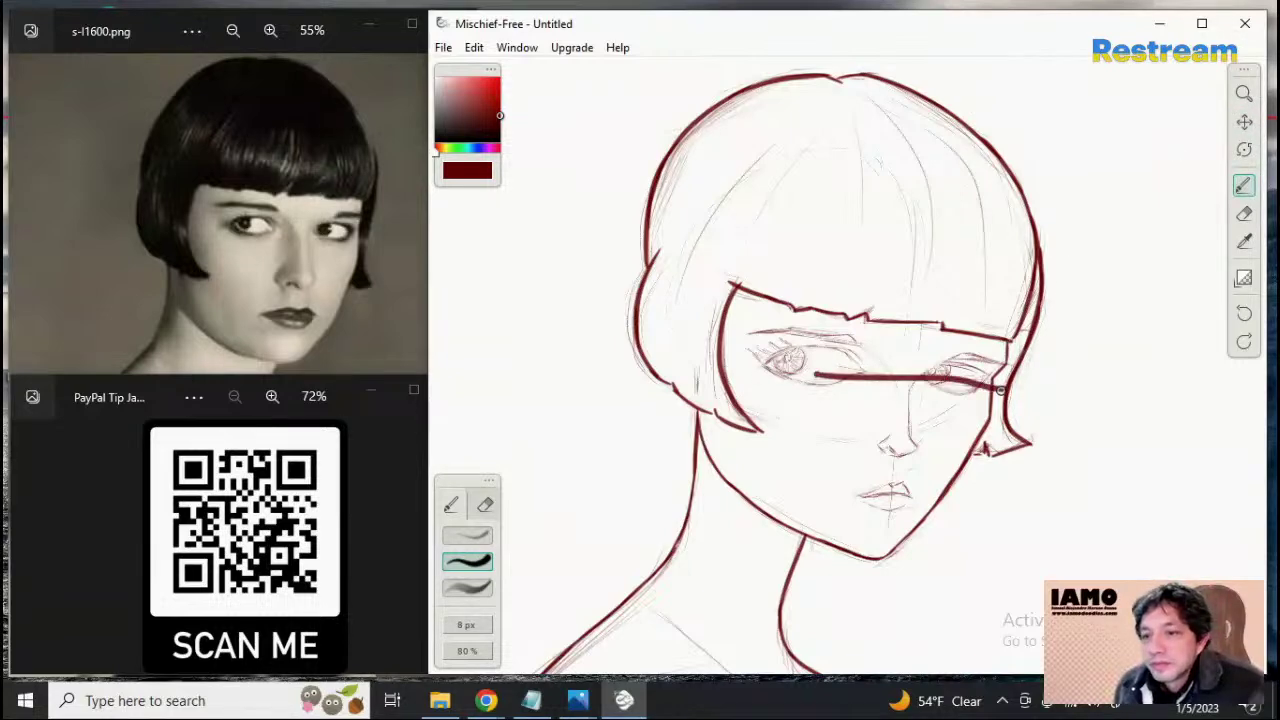
key(ctrl+z)
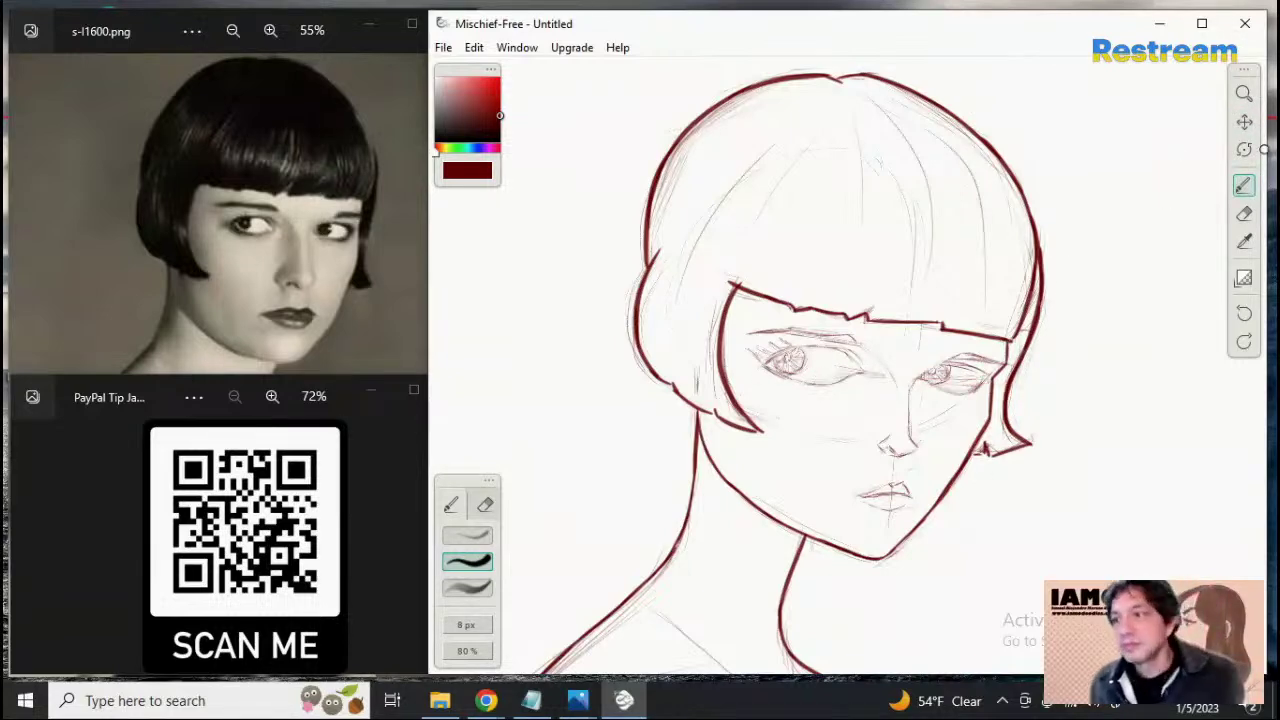
Ink the near eye's upper lid from its highest part down to the outer corner with a 12 px brush, redoing uneven strokes
click(1244, 93)
mouse_move(886, 351)
mouse_down()
mouse_move(1087, 352)
mouse_move(951, 360)
mouse_up()
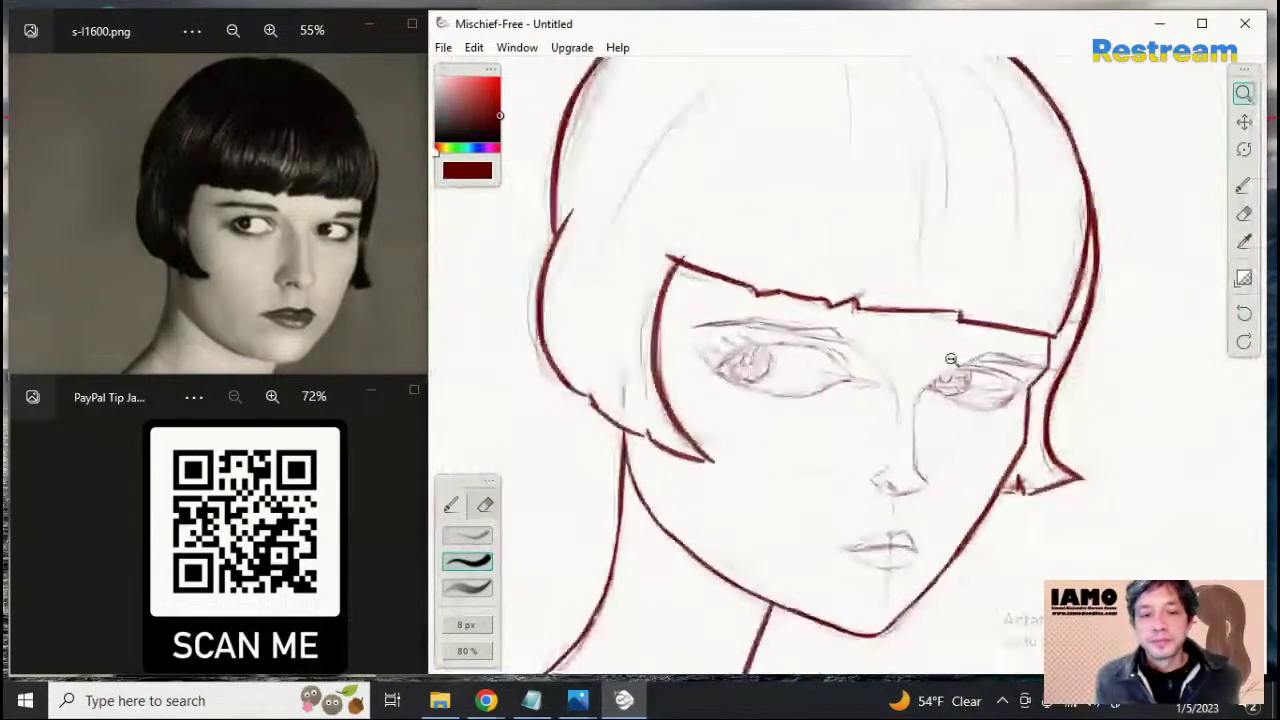
drag(949, 413, 997, 417)
click(480, 628)
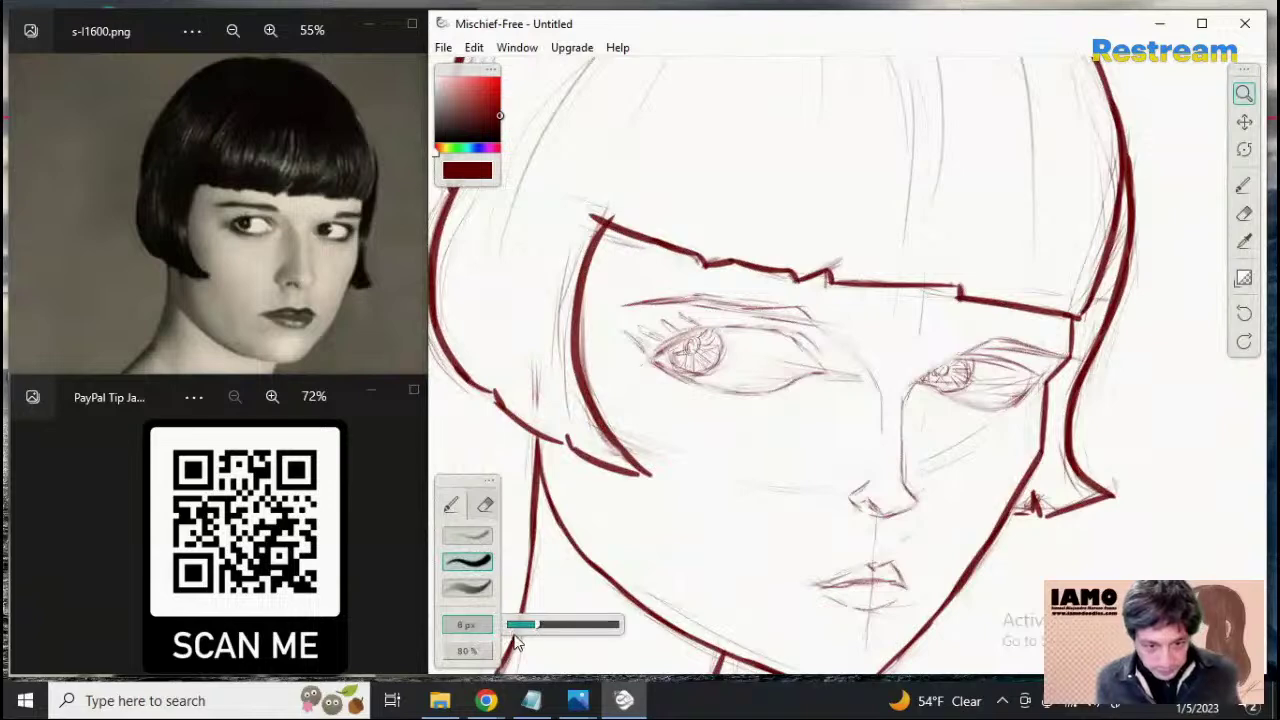
key(b)
key(bracketleft)
key(bracketleft)
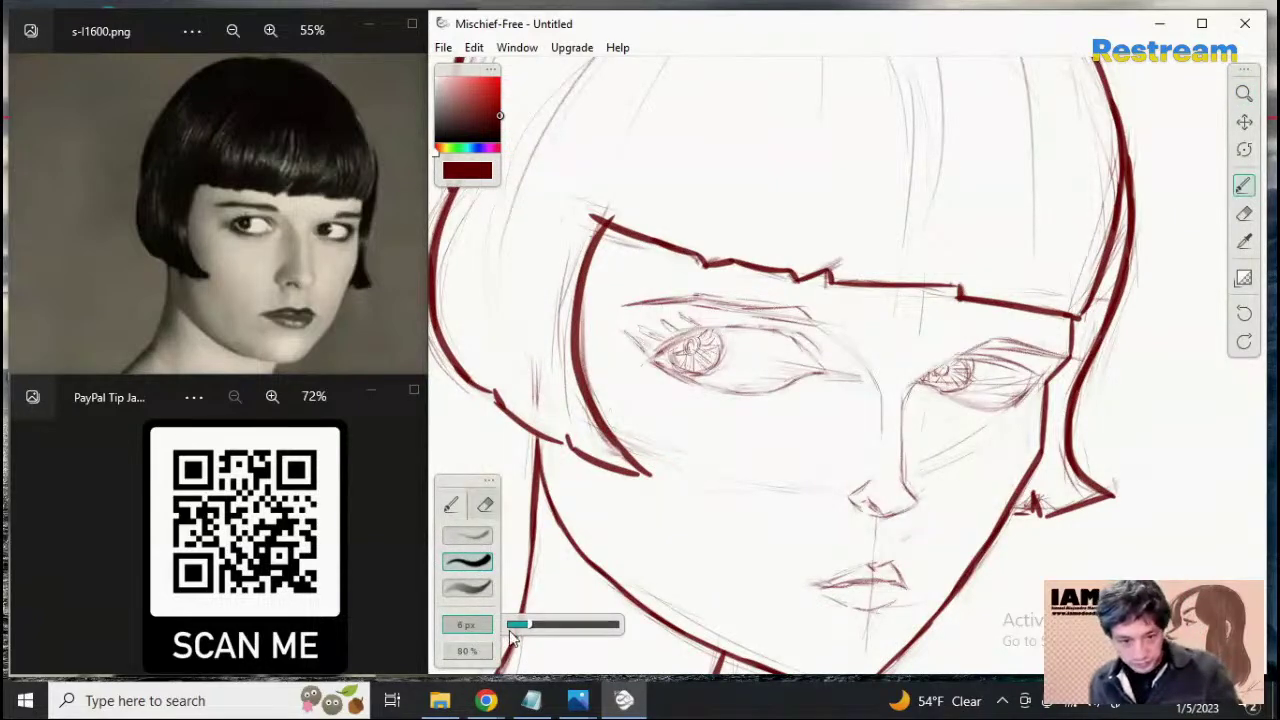
key(bracketright)
key(bracketright)
key(bracketright)
key(bracketright)
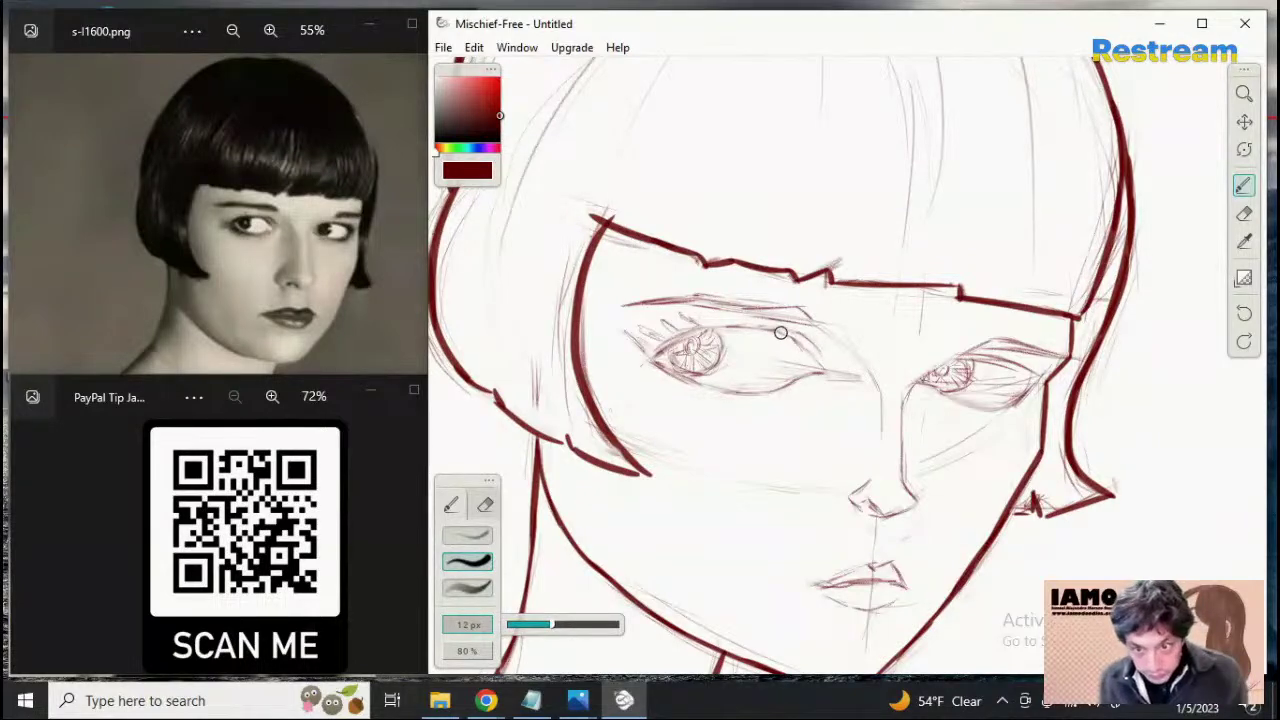
drag(782, 330, 660, 346)
key(ctrl+z)
drag(783, 334, 688, 345)
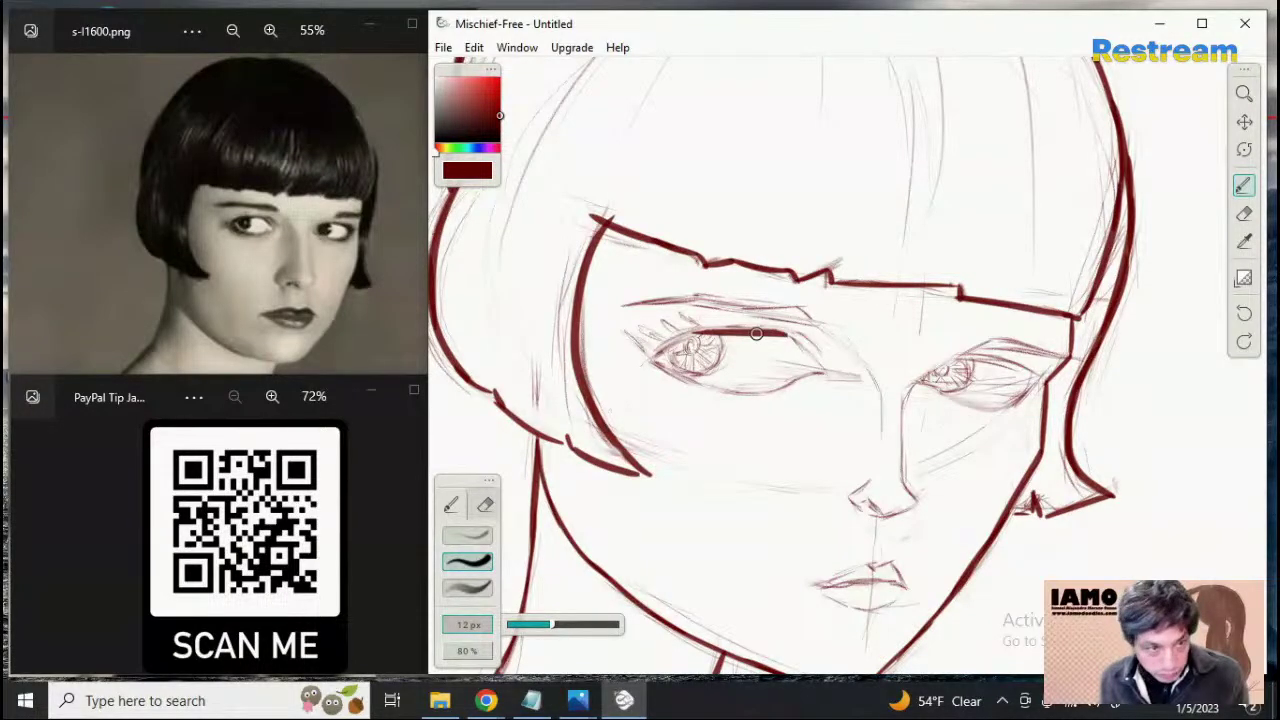
key(ctrl+z)
mouse_move(790, 332)
mouse_down()
mouse_move(704, 329)
mouse_move(652, 358)
mouse_up()
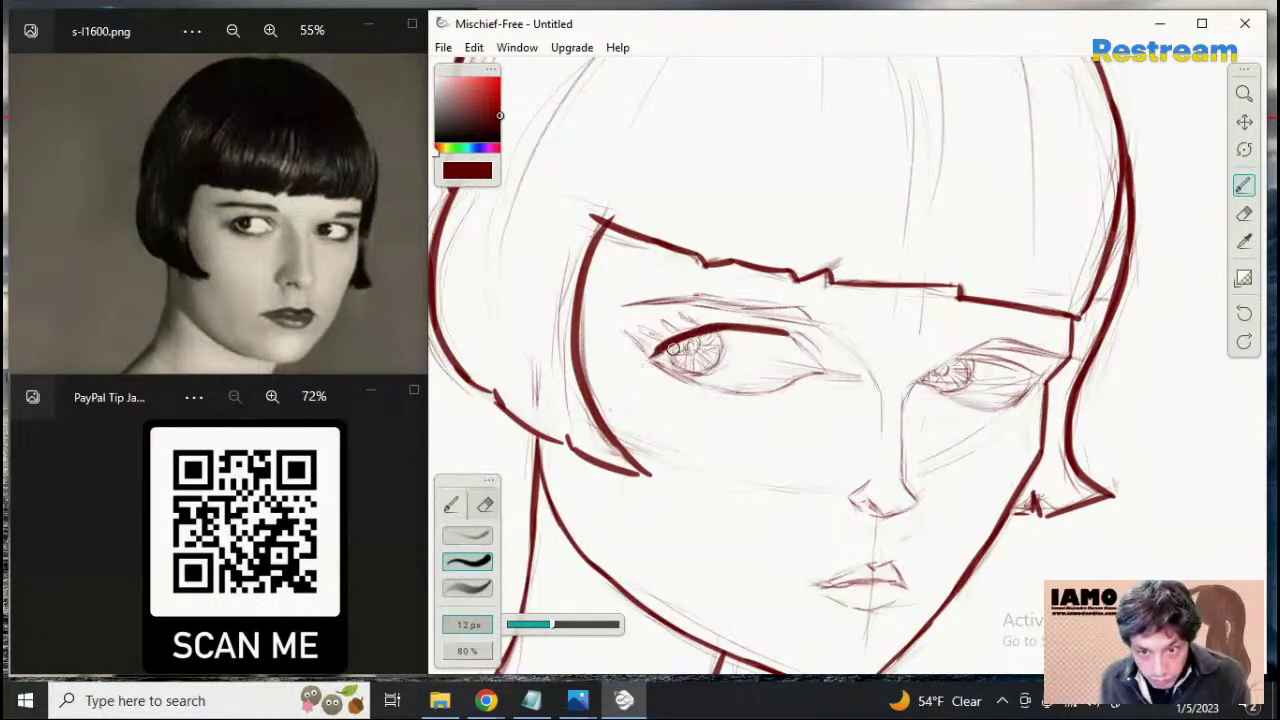
drag(704, 337, 640, 364)
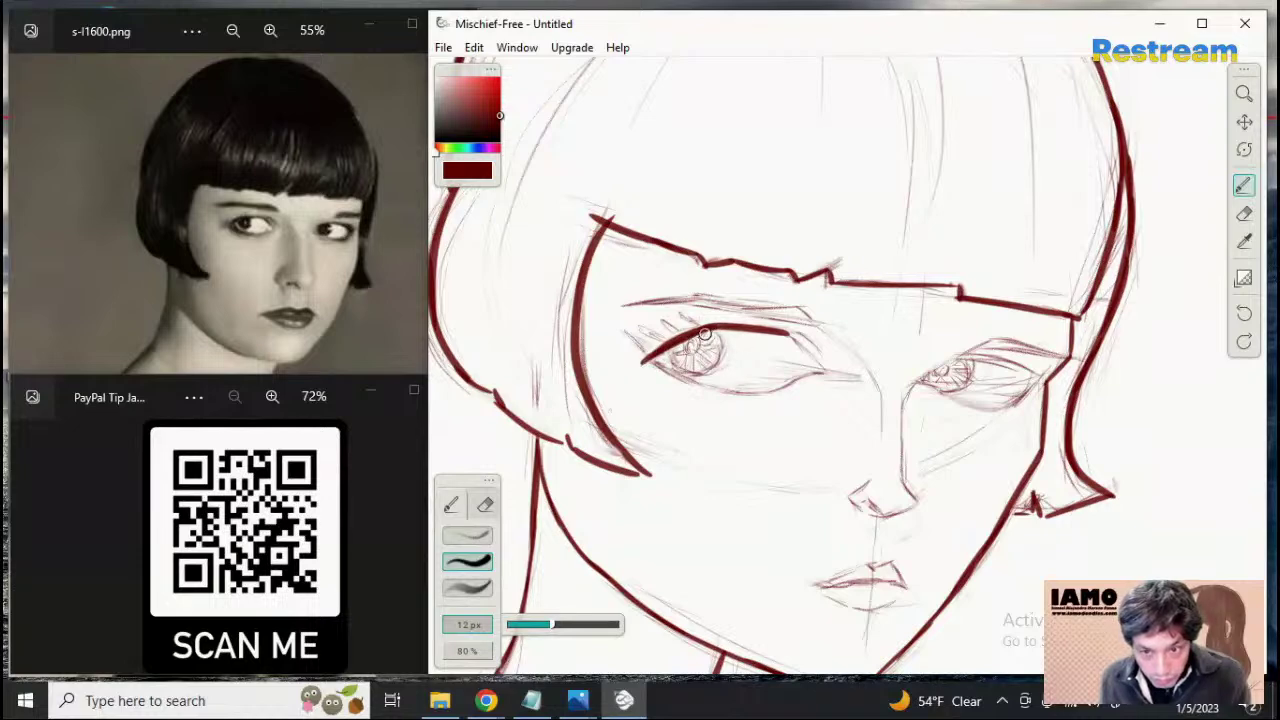
Extend the near eye's upper lid line down to the inner corner, redoing the stroke until it curves smoothly
mouse_move(704, 333)
mouse_down()
mouse_move(785, 337)
mouse_move(709, 332)
mouse_move(796, 351)
mouse_move(800, 335)
mouse_move(744, 332)
mouse_move(797, 340)
mouse_move(778, 332)
mouse_move(825, 378)
mouse_up()
key(ctrl+z)
key(ctrl+z)
key(ctrl+z)
drag(780, 333, 825, 370)
key(ctrl+z)
key(ctrl+z)
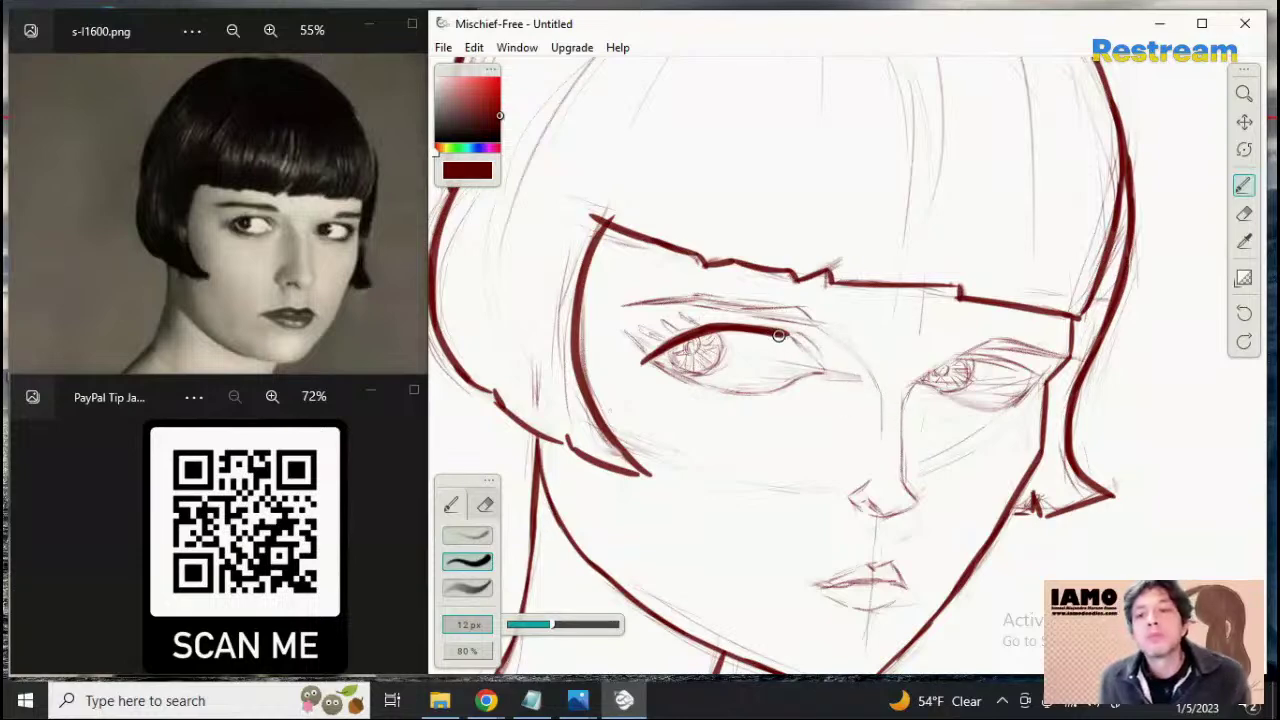
drag(772, 336, 826, 372)
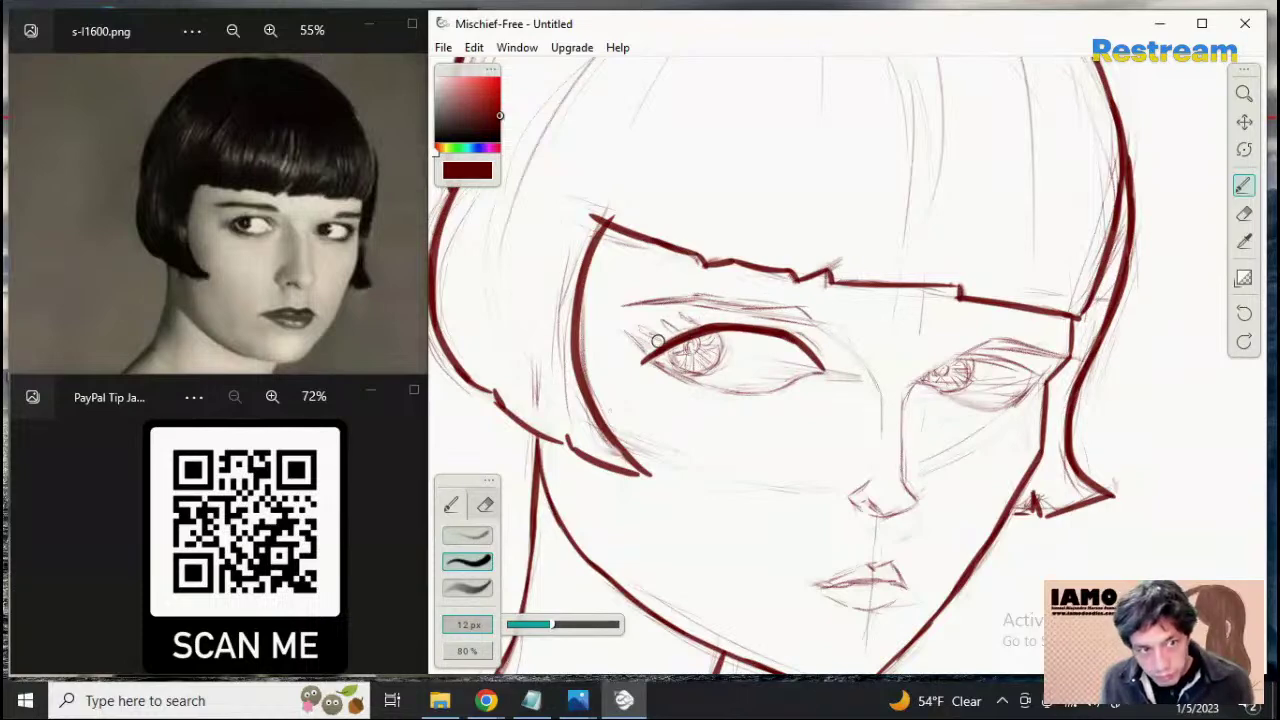
Thicken the near eye's upper lid along its top edge, from the outer corner over the arch to the inner corner
drag(722, 326, 651, 360)
key(ctrl+z)
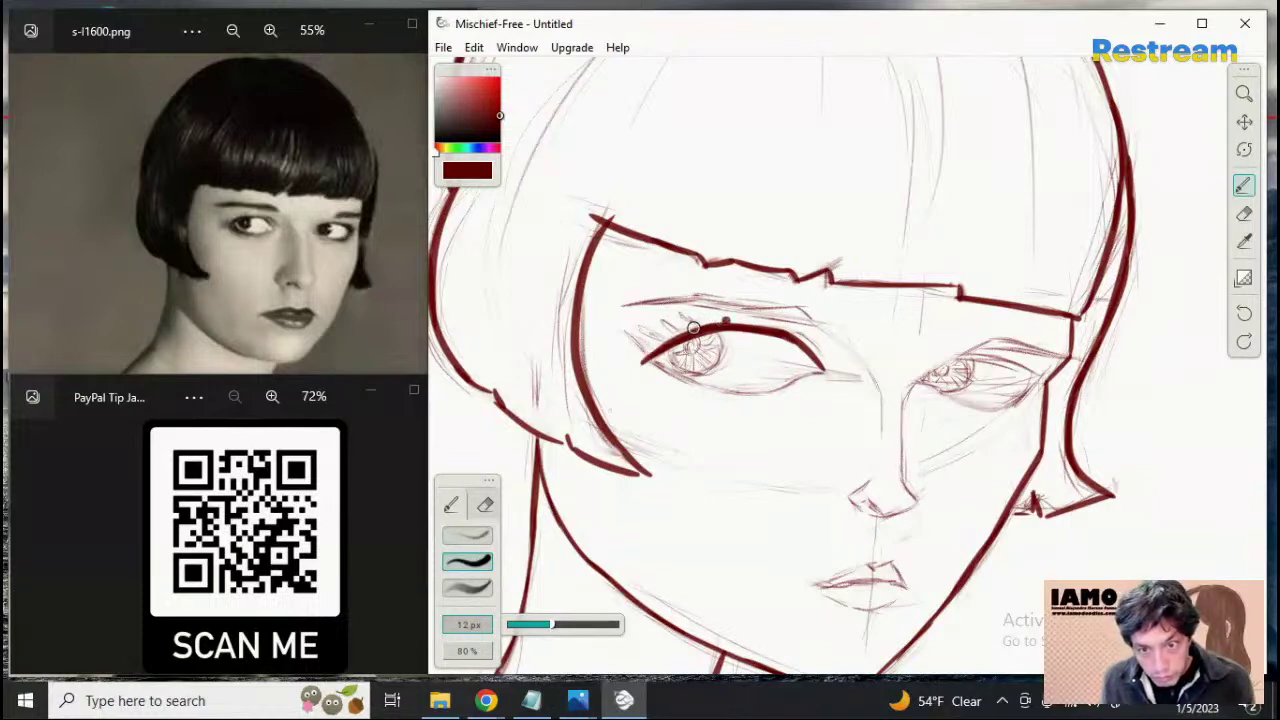
drag(722, 325, 645, 365)
drag(706, 322, 824, 356)
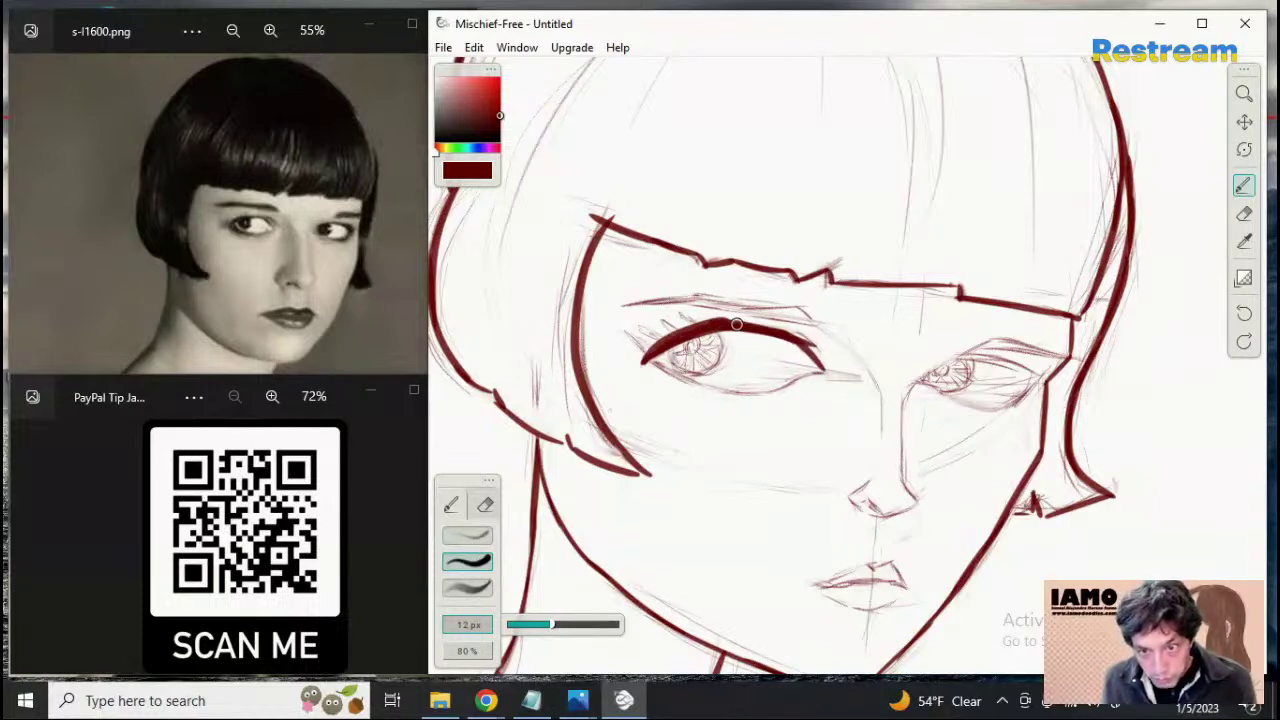
key(ctrl+z)
drag(708, 321, 822, 366)
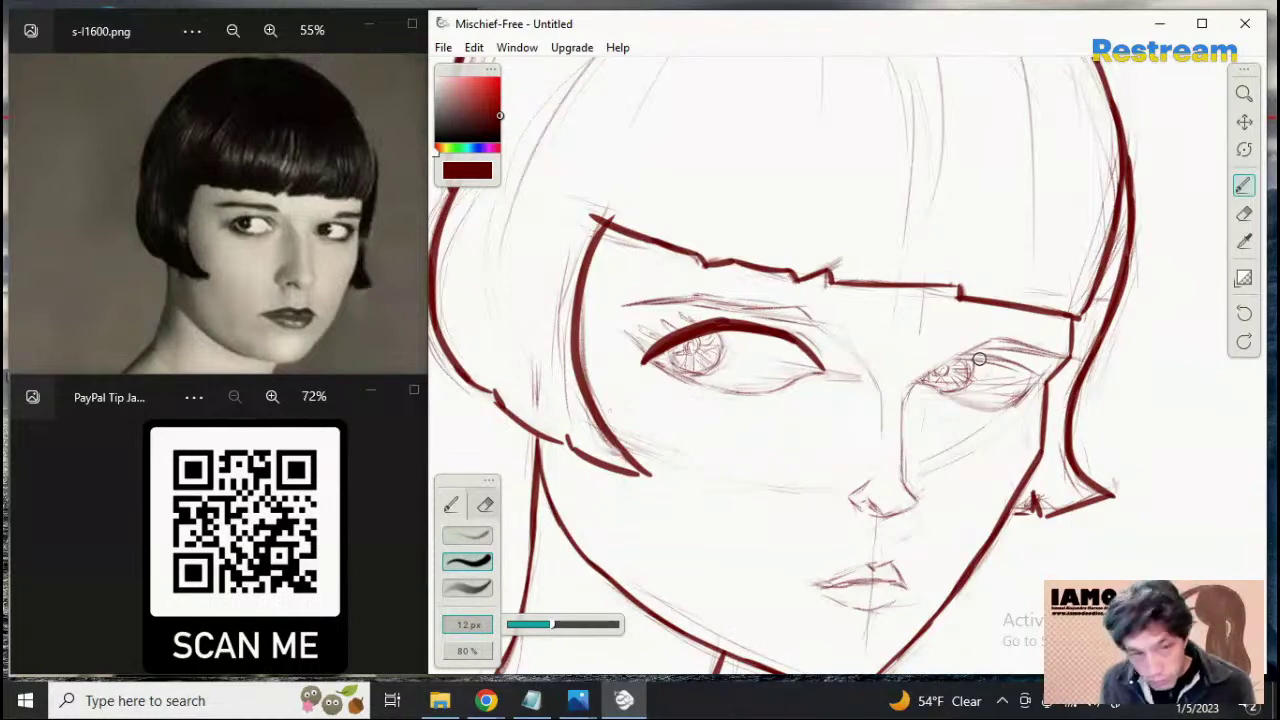
Ink the far eye's upper lid as a thick line from above the iris to the outer corner beside the face contour
mouse_move(957, 357)
mouse_down()
mouse_move(1074, 381)
mouse_move(1019, 363)
mouse_up()
key(ctrl+z)
key(ctrl+z)
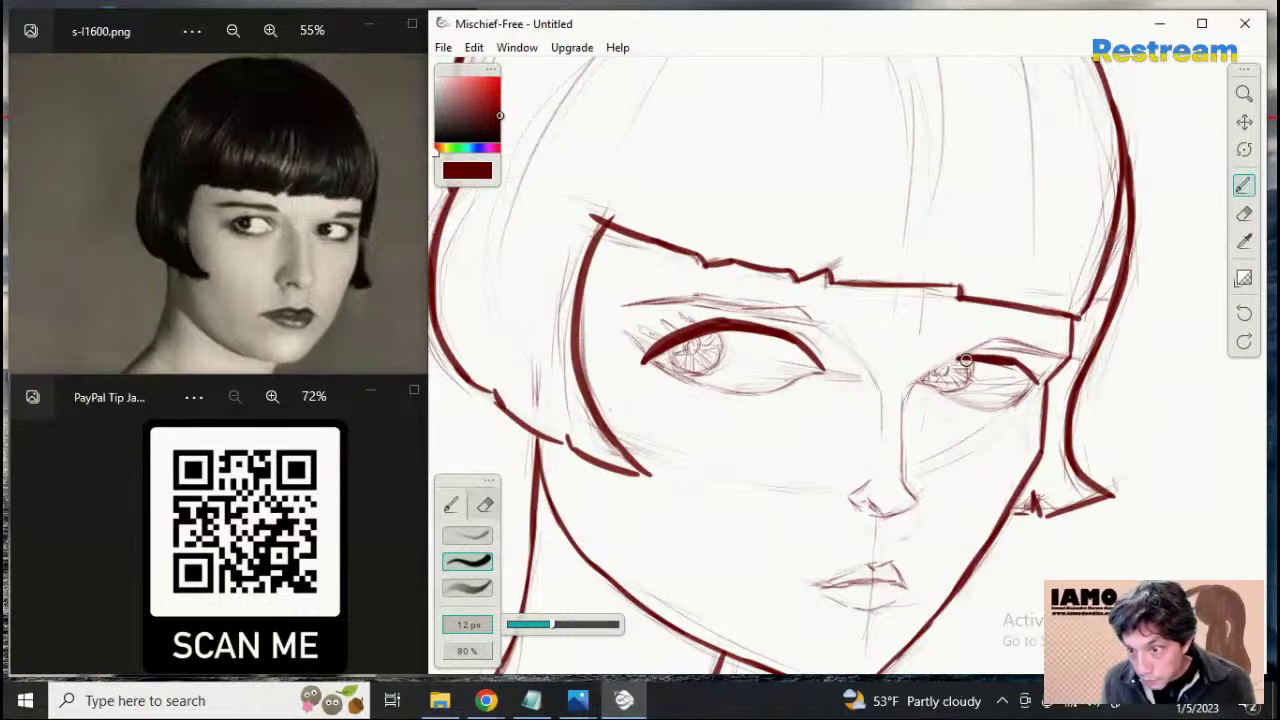
drag(995, 360, 1042, 385)
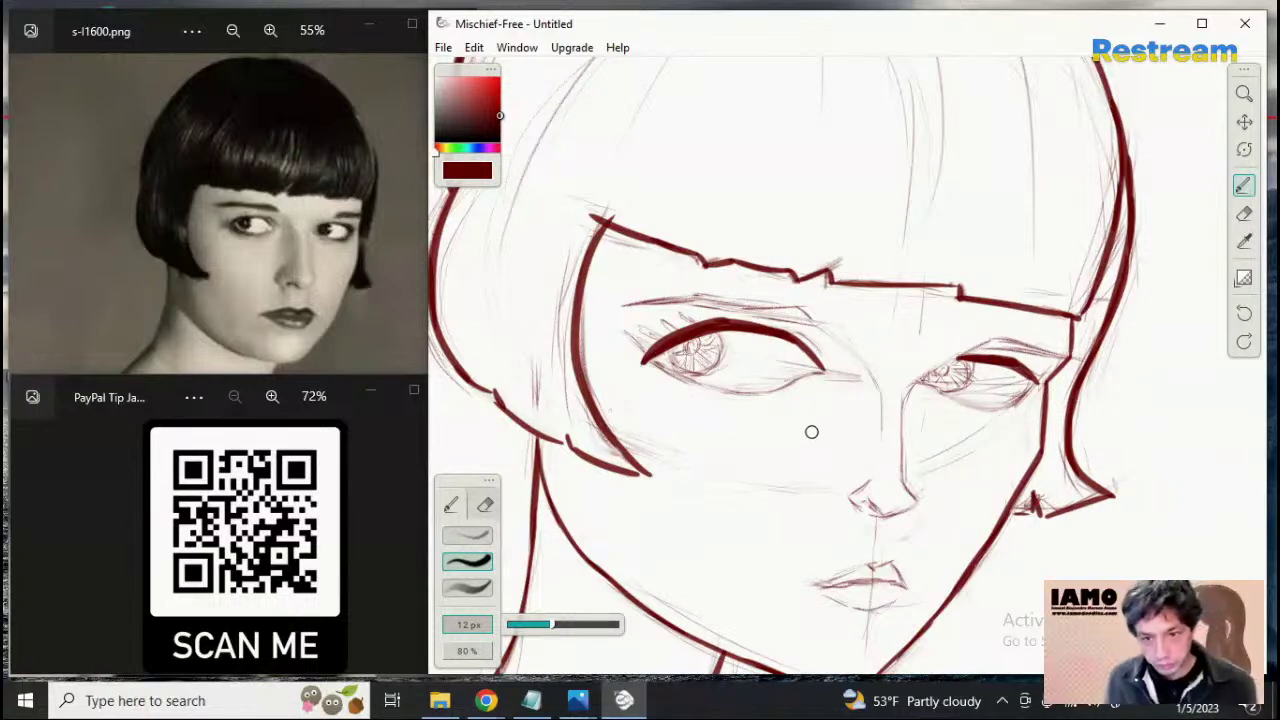
Ink the near eye's lower lid from corner to corner with a 7 px brush, redoing uneven strokes
key(bracketleft)
key(bracketleft)
key(bracketleft)
key(bracketleft)
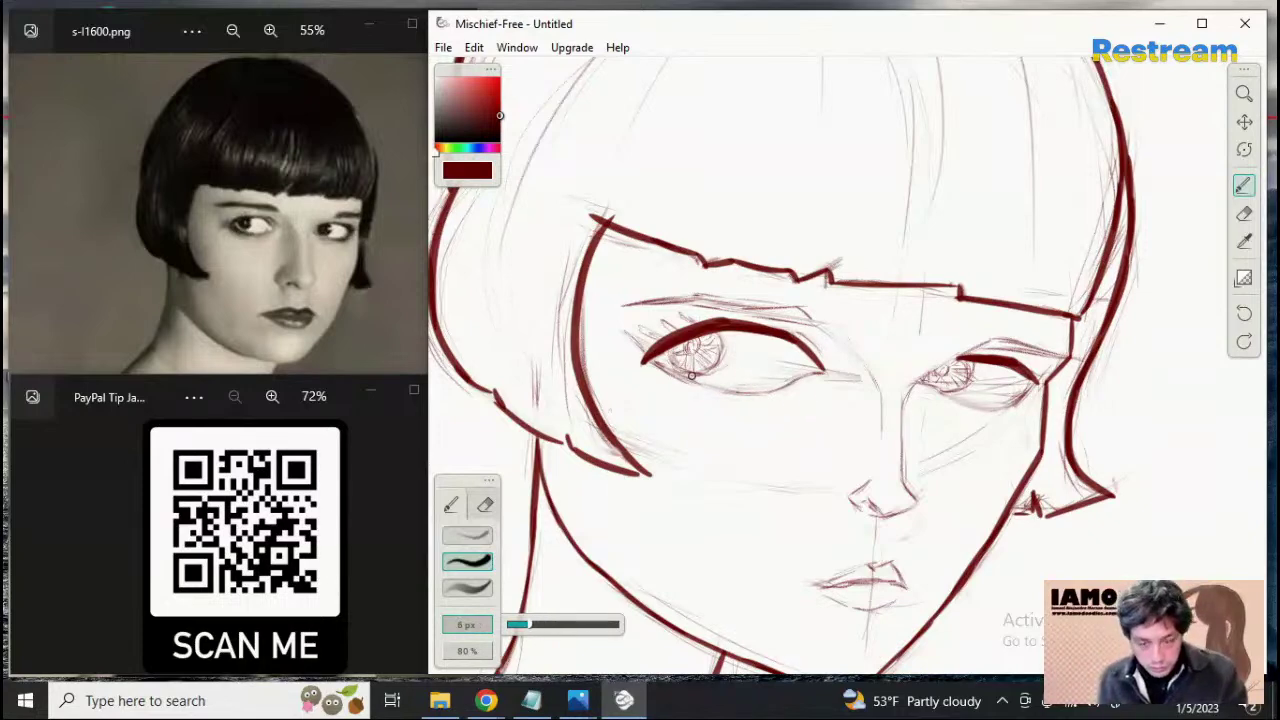
key(bracketleft)
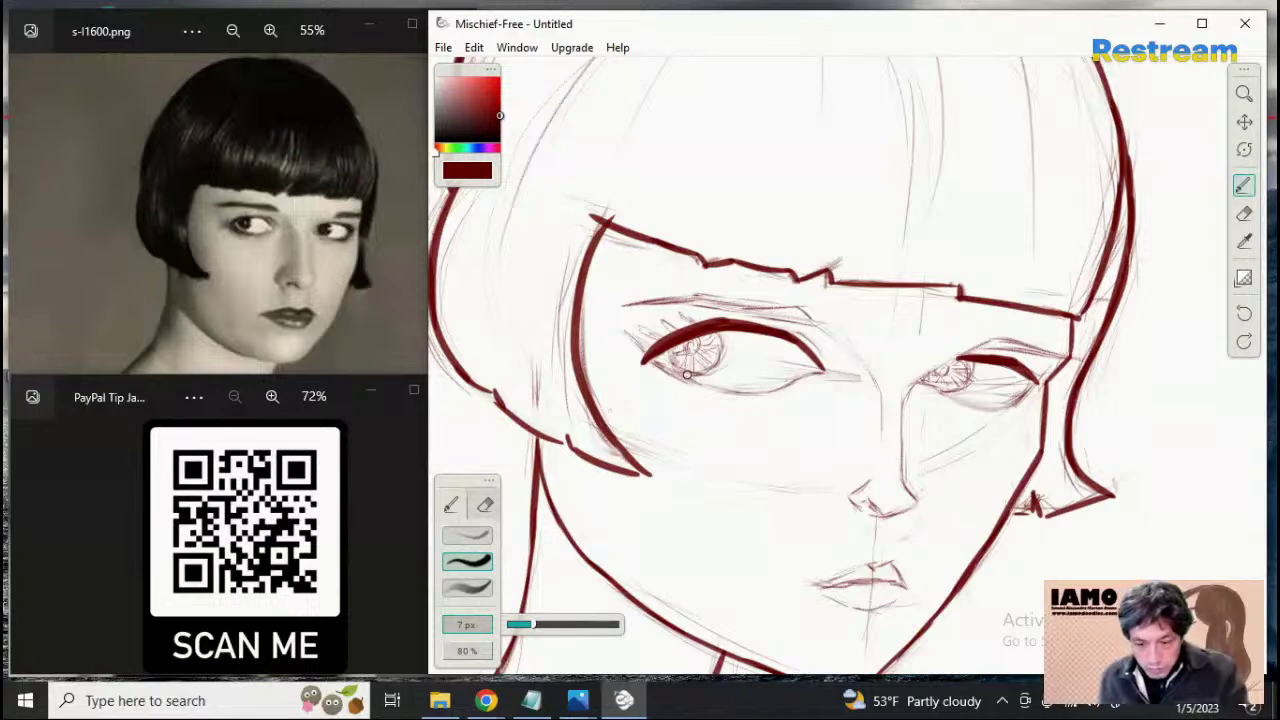
key(bracketright)
key(bracketleft)
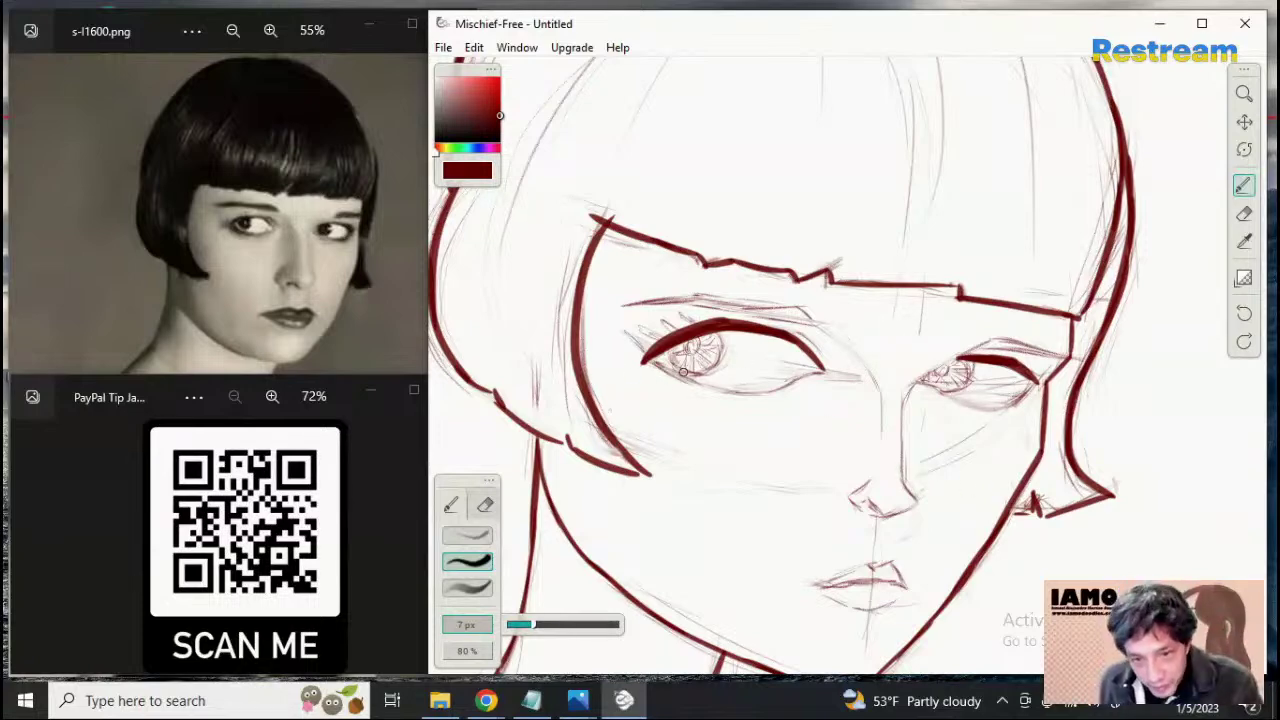
drag(652, 360, 753, 393)
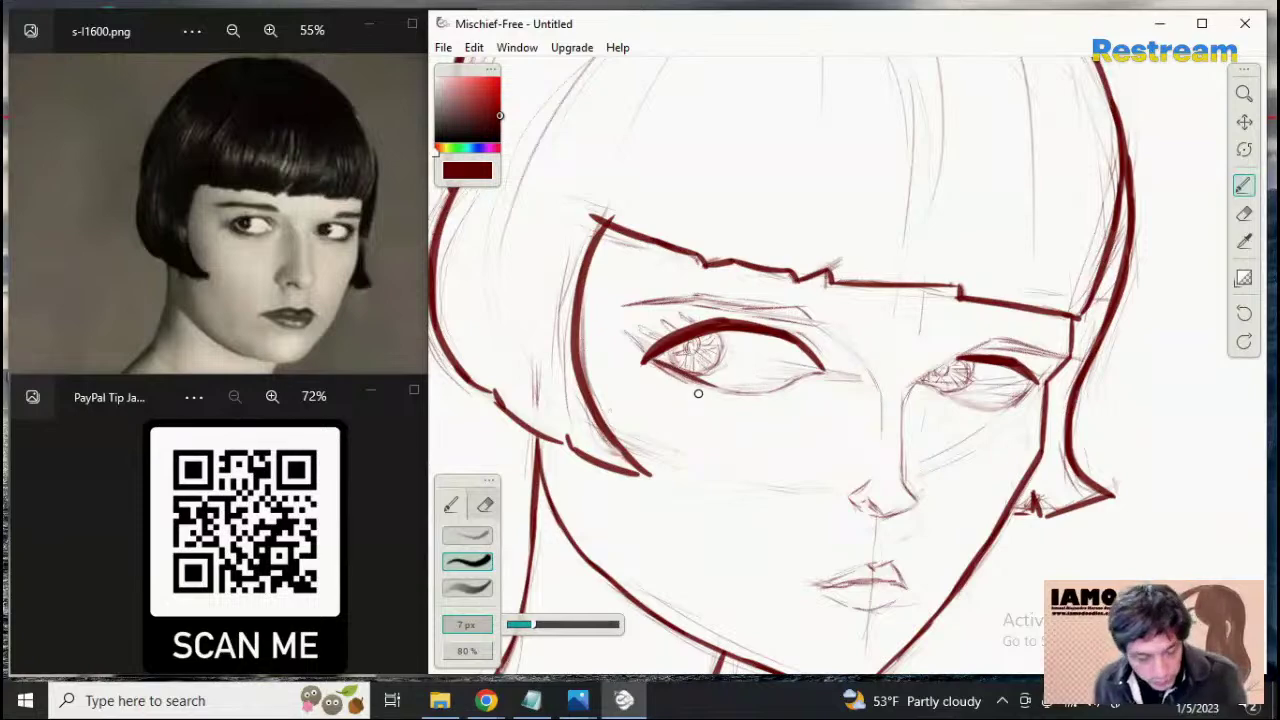
key(ctrl+z)
mouse_move(652, 362)
mouse_down()
mouse_move(749, 400)
mouse_move(658, 365)
mouse_move(736, 386)
mouse_move(721, 405)
mouse_move(725, 394)
mouse_move(691, 386)
mouse_move(795, 389)
mouse_move(749, 389)
mouse_move(810, 375)
mouse_move(771, 396)
mouse_move(755, 396)
mouse_move(815, 376)
mouse_move(744, 393)
mouse_move(808, 366)
mouse_move(740, 397)
mouse_move(817, 369)
mouse_move(776, 393)
mouse_move(824, 381)
mouse_up()
key(ctrl+z)
key(ctrl+z)
key(ctrl+z)
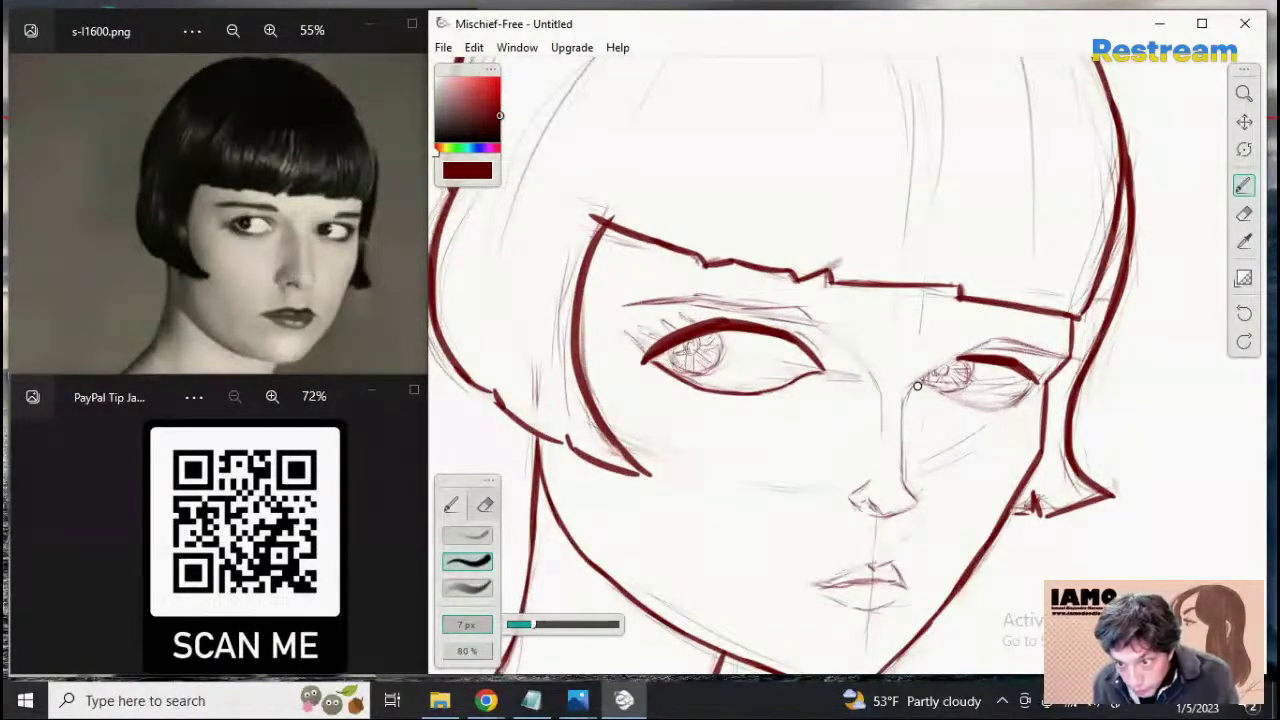
Ink the first short stretch of the far eye's lower lid, from the inner corner to below the iris
key(z)
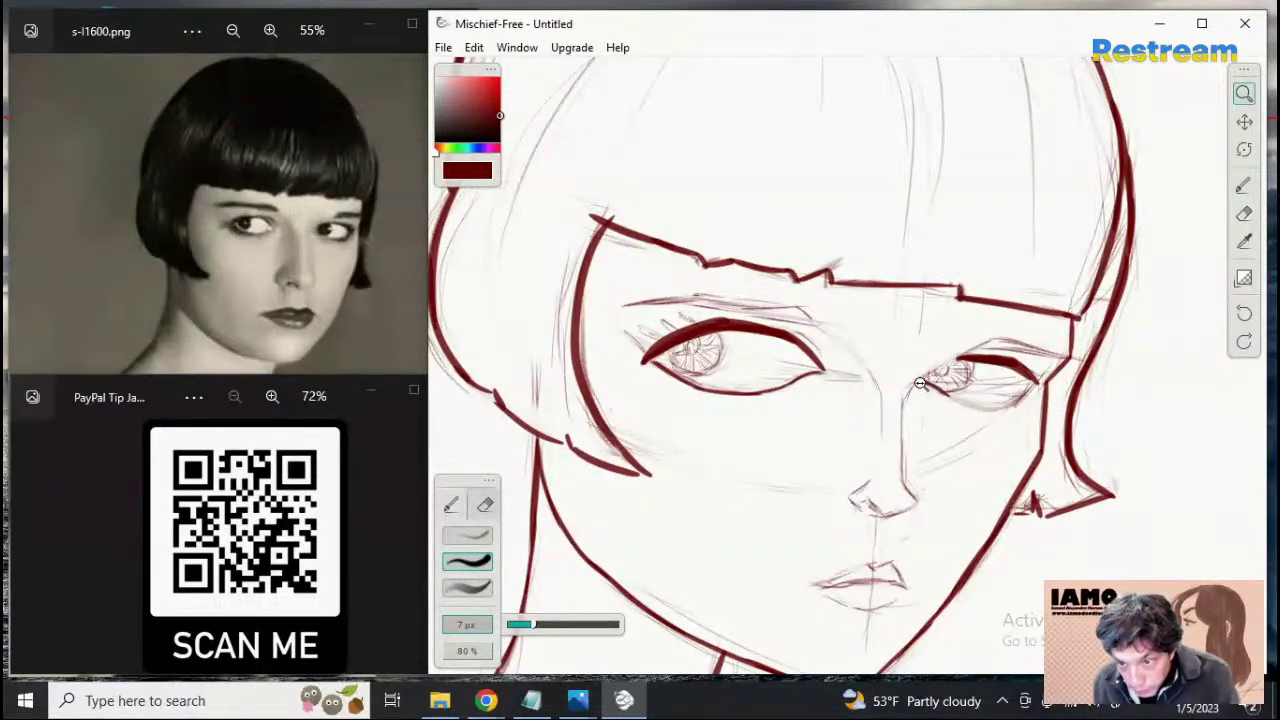
click(920, 383)
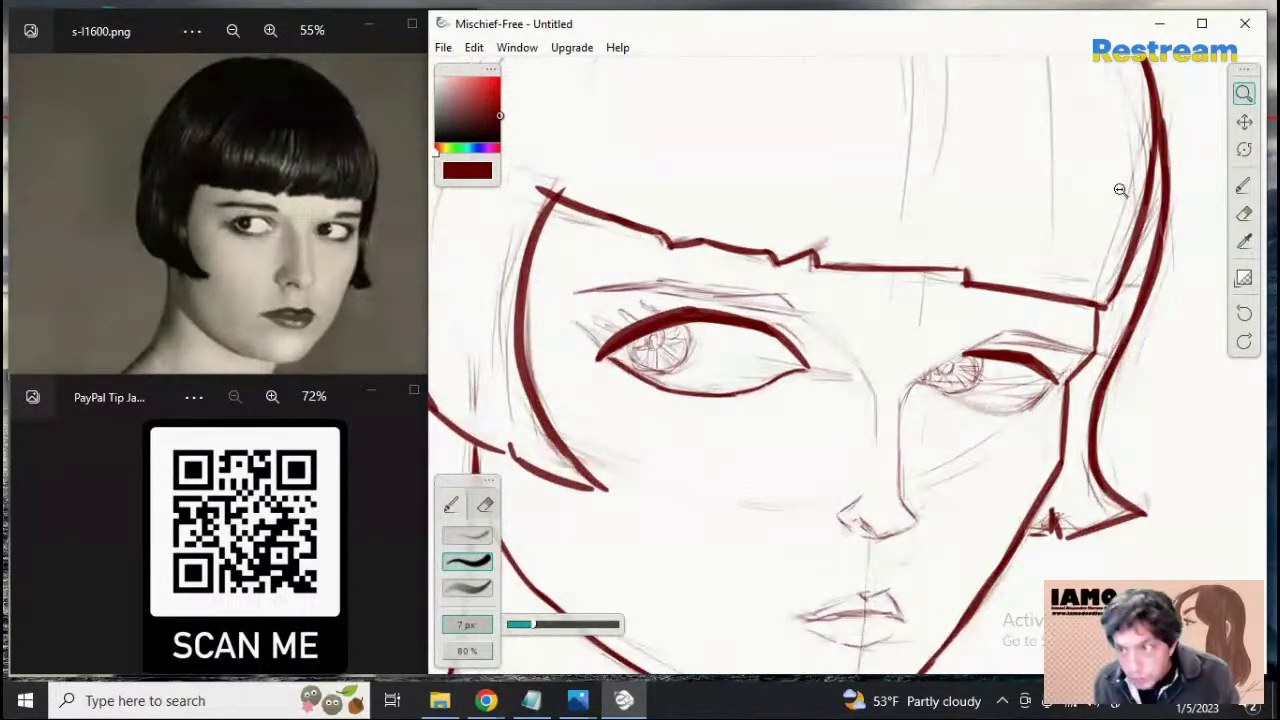
scroll(1065, 258, down, 1)
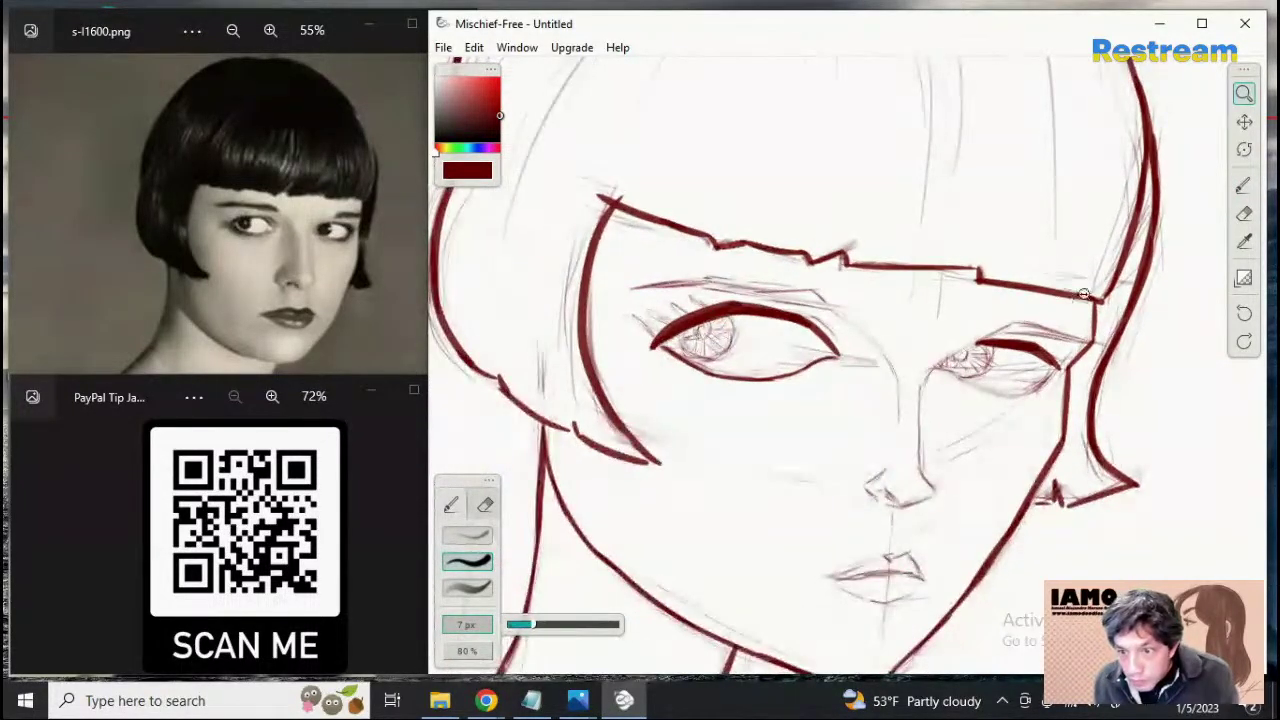
click(1244, 188)
drag(936, 375, 972, 387)
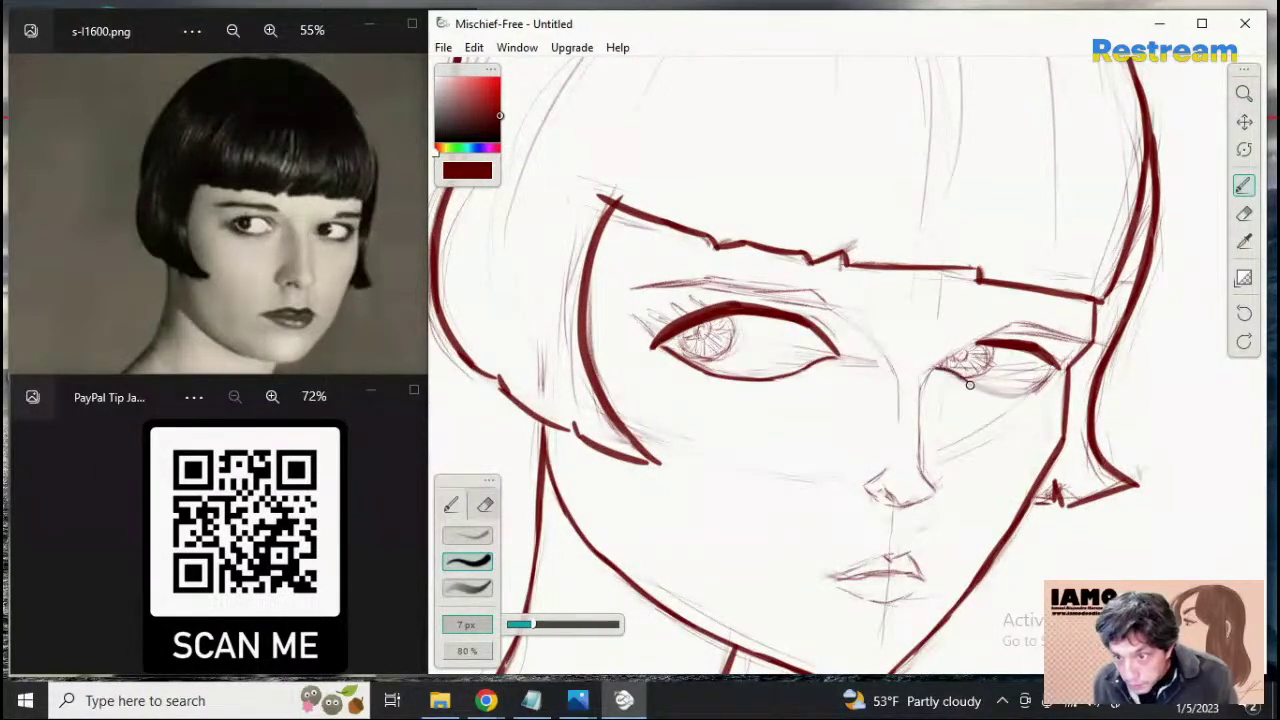
drag(971, 384, 1040, 414)
Continue the far eye's lower lid in a curve up to the outer corner, redoing uneven strokes
key(z)
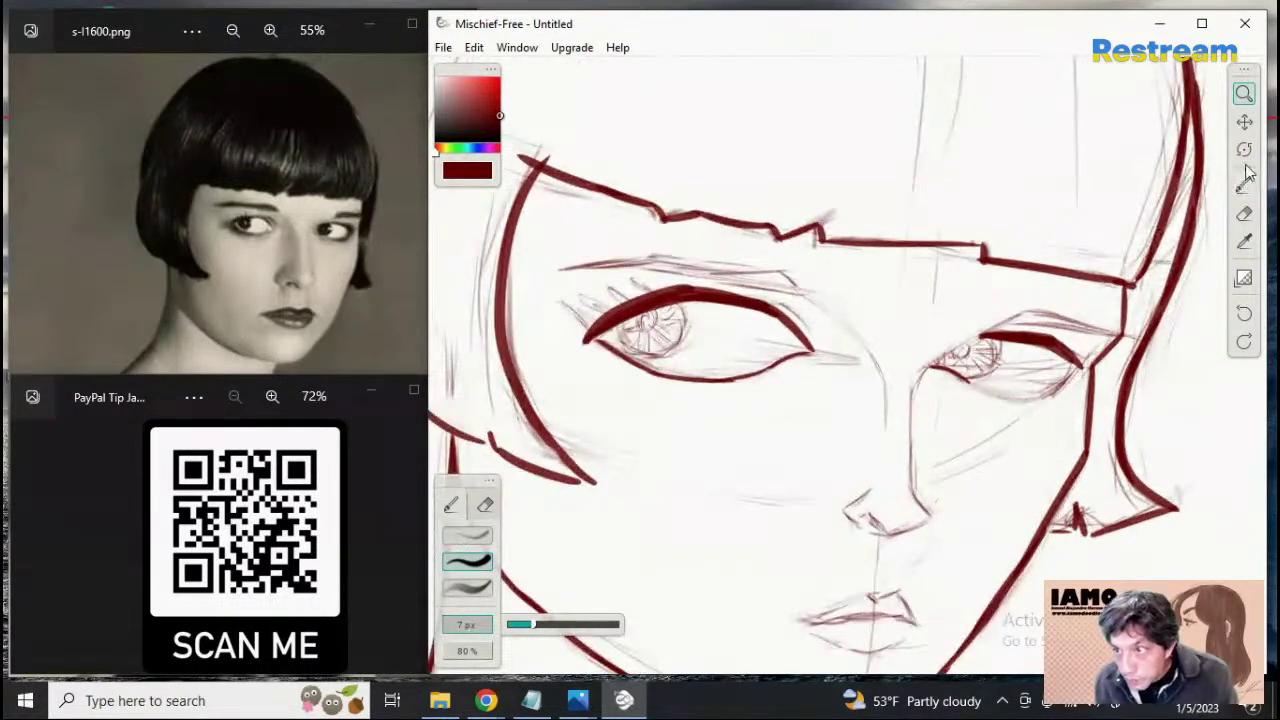
drag(1133, 197, 1040, 283)
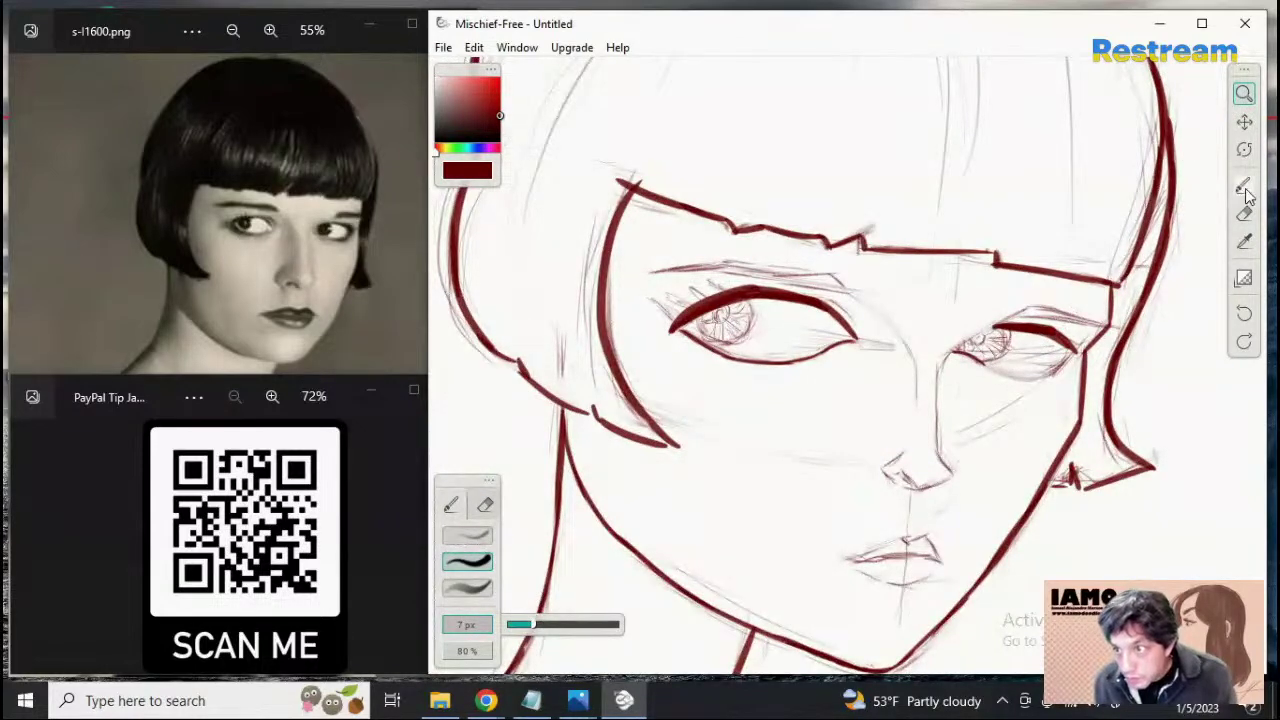
click(1243, 185)
drag(978, 361, 1056, 377)
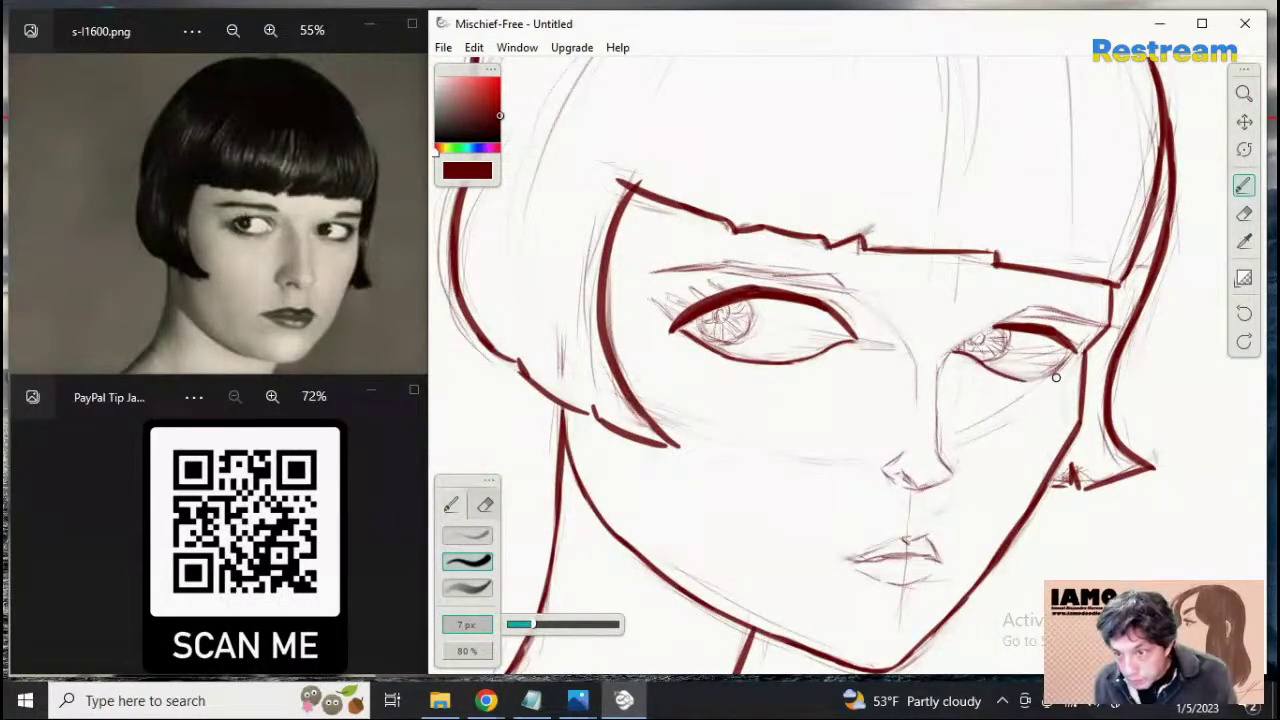
key(ctrl+z)
mouse_move(980, 361)
mouse_down()
mouse_move(1061, 379)
mouse_move(985, 361)
mouse_move(1063, 382)
mouse_move(1031, 376)
mouse_move(1086, 345)
mouse_move(1014, 376)
mouse_move(1088, 357)
mouse_move(1060, 373)
mouse_move(1050, 376)
mouse_move(1091, 343)
mouse_move(1050, 374)
mouse_move(1076, 348)
mouse_up()
key(ctrl+z)
key(ctrl+z)
key(ctrl+z)
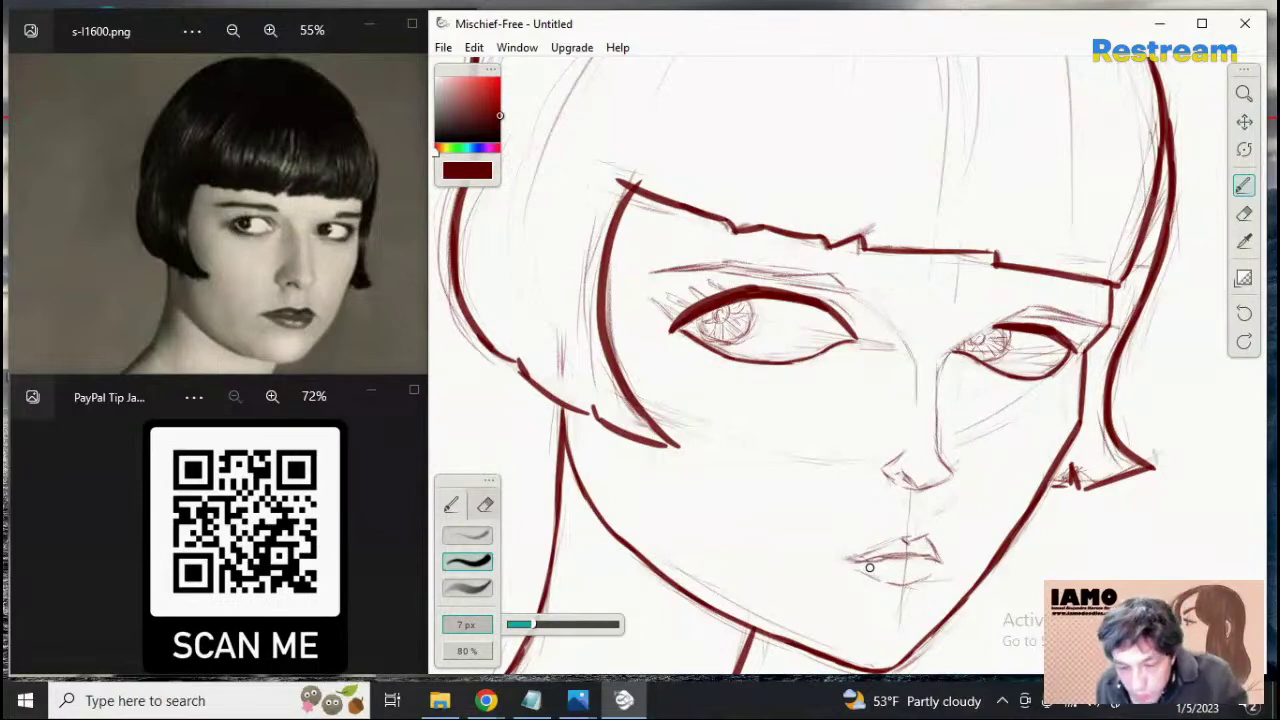
Ink the line between the lips from corner to corner with a 10 px brush, redoing uneven strokes
key(])
key(])
key(])
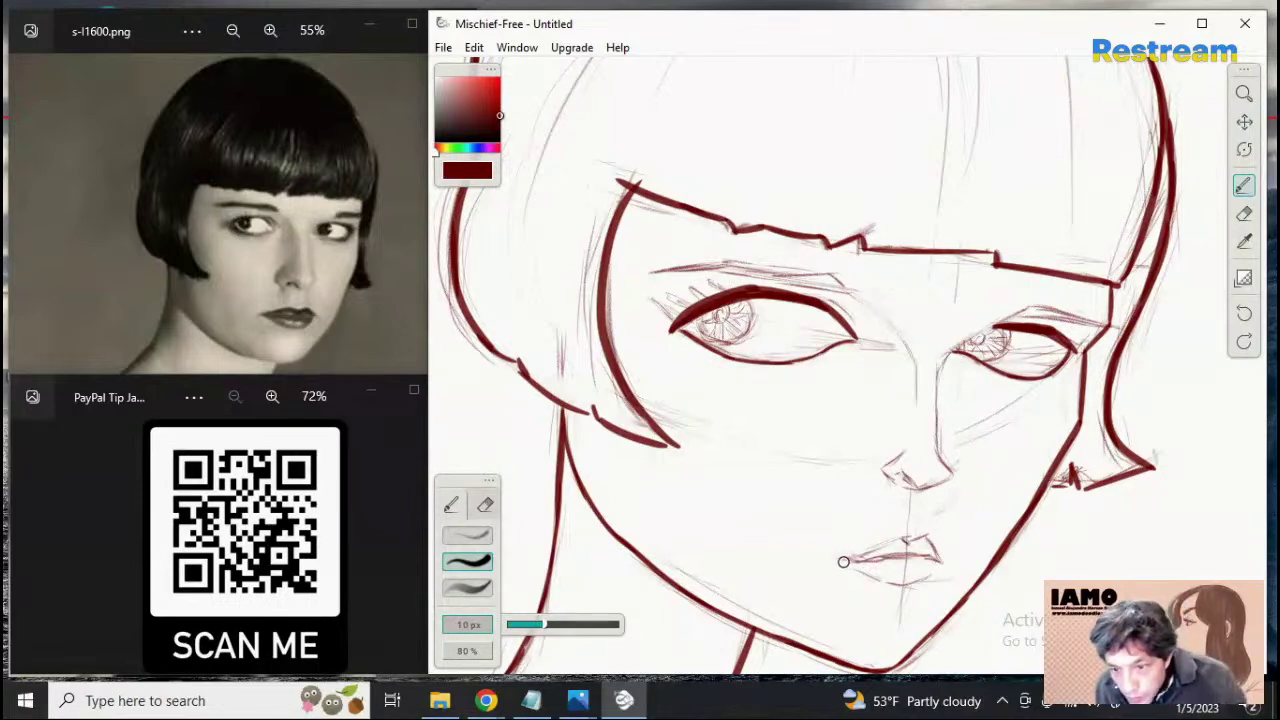
drag(845, 561, 895, 557)
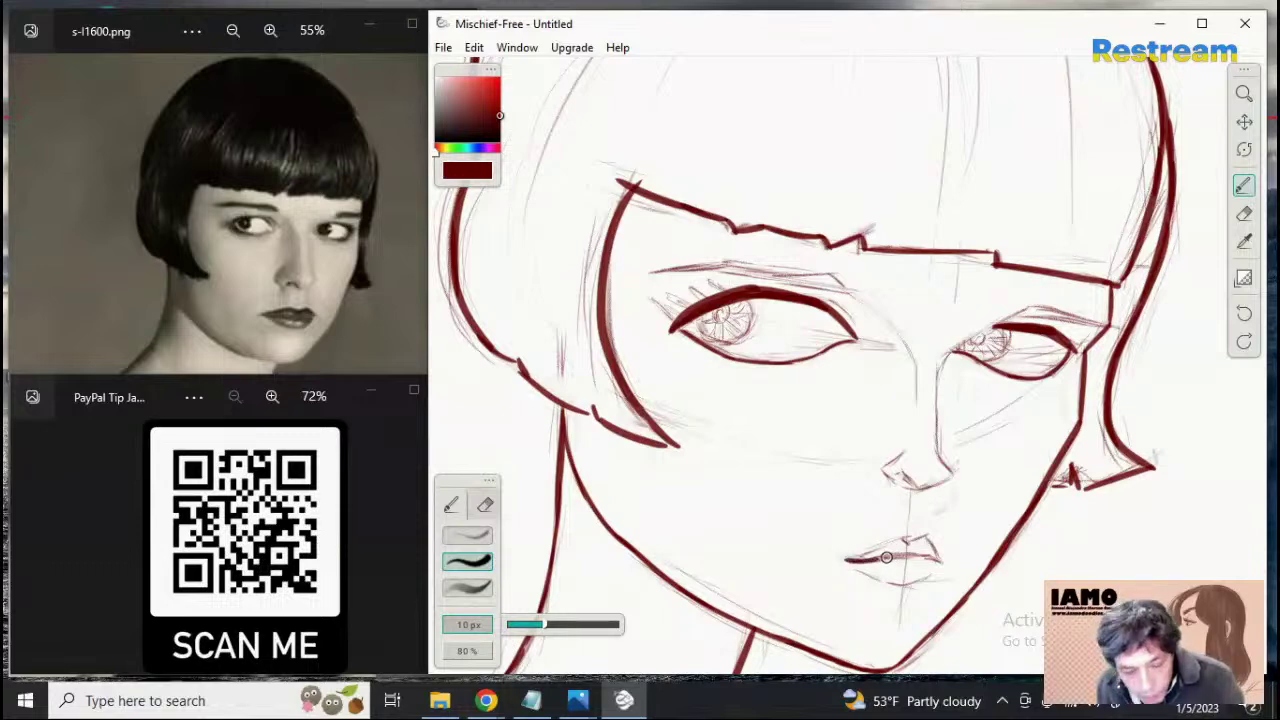
key(ctrl+z)
drag(850, 562, 896, 556)
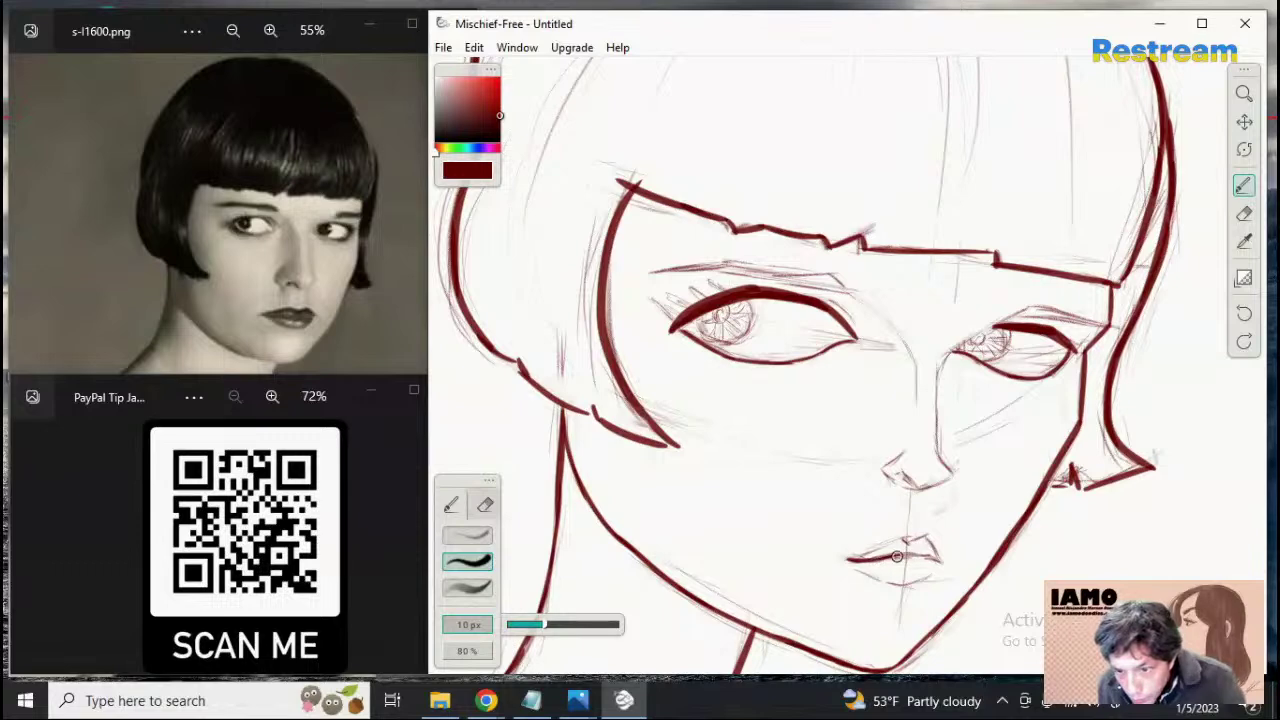
drag(893, 559, 937, 560)
key(ctrl+z)
key(ctrl+z)
key(ctrl+z)
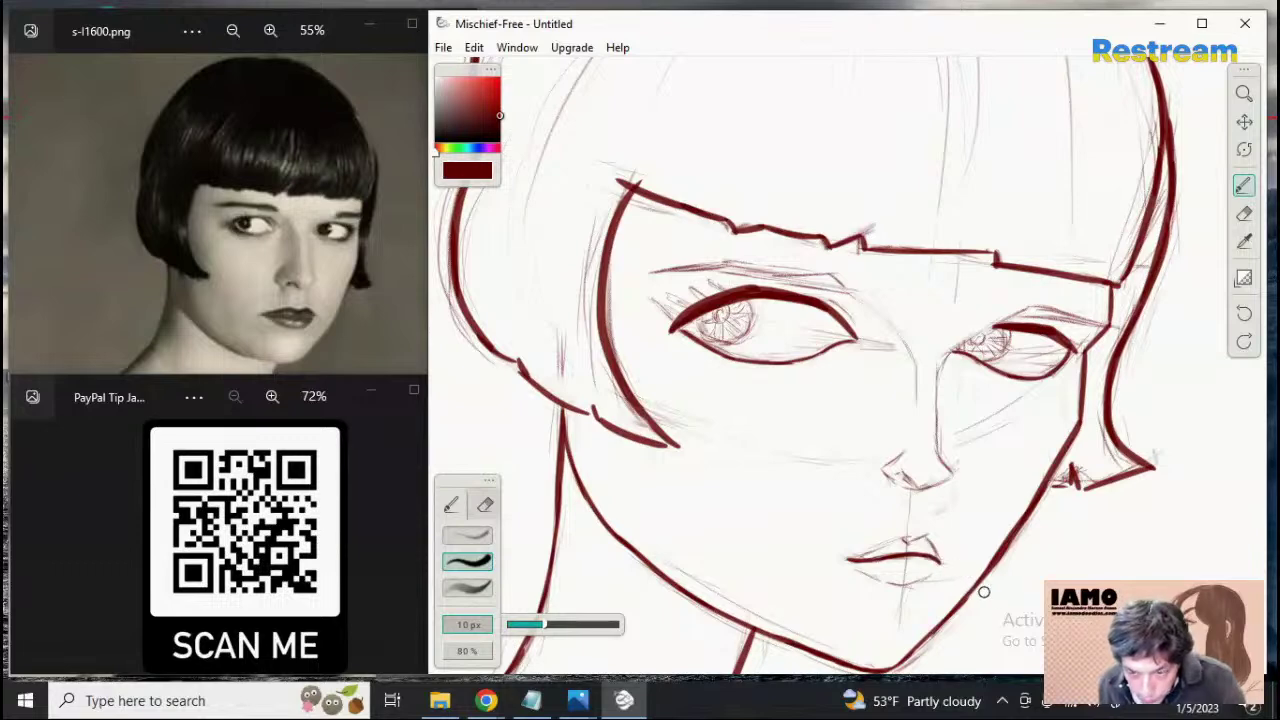
mouse_move(872, 695)
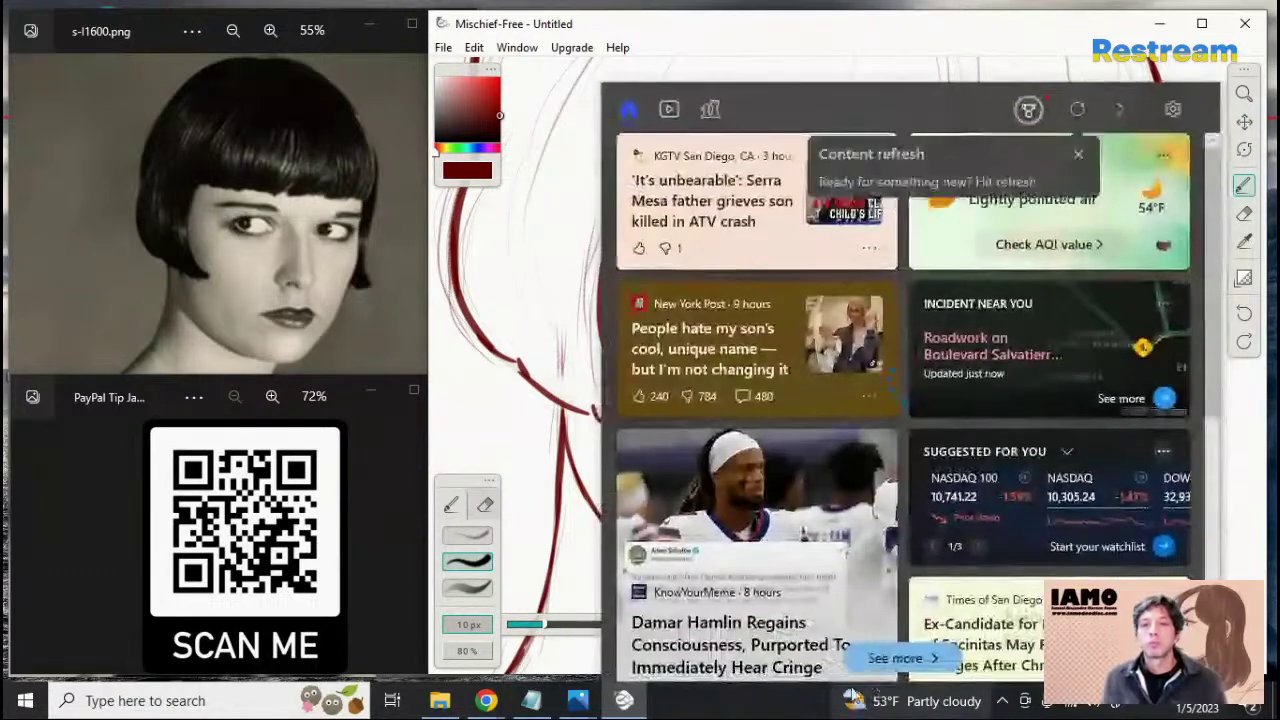
click(895, 45)
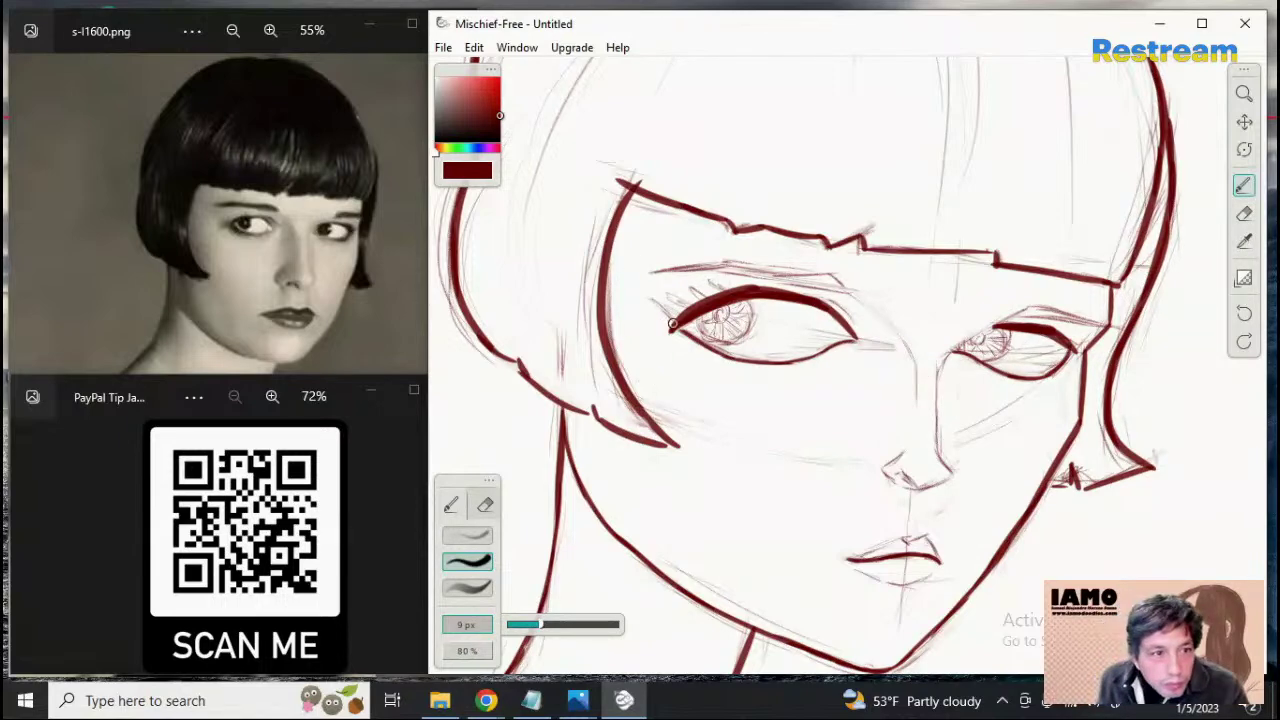
Ink short curved lashes fanning out from the outer part of the near eye's upper lid with a 9 px brush
mouse_move(673, 330)
mouse_down()
mouse_move(649, 312)
mouse_move(668, 294)
mouse_up()
key(ctrl+z)
key(ctrl+z)
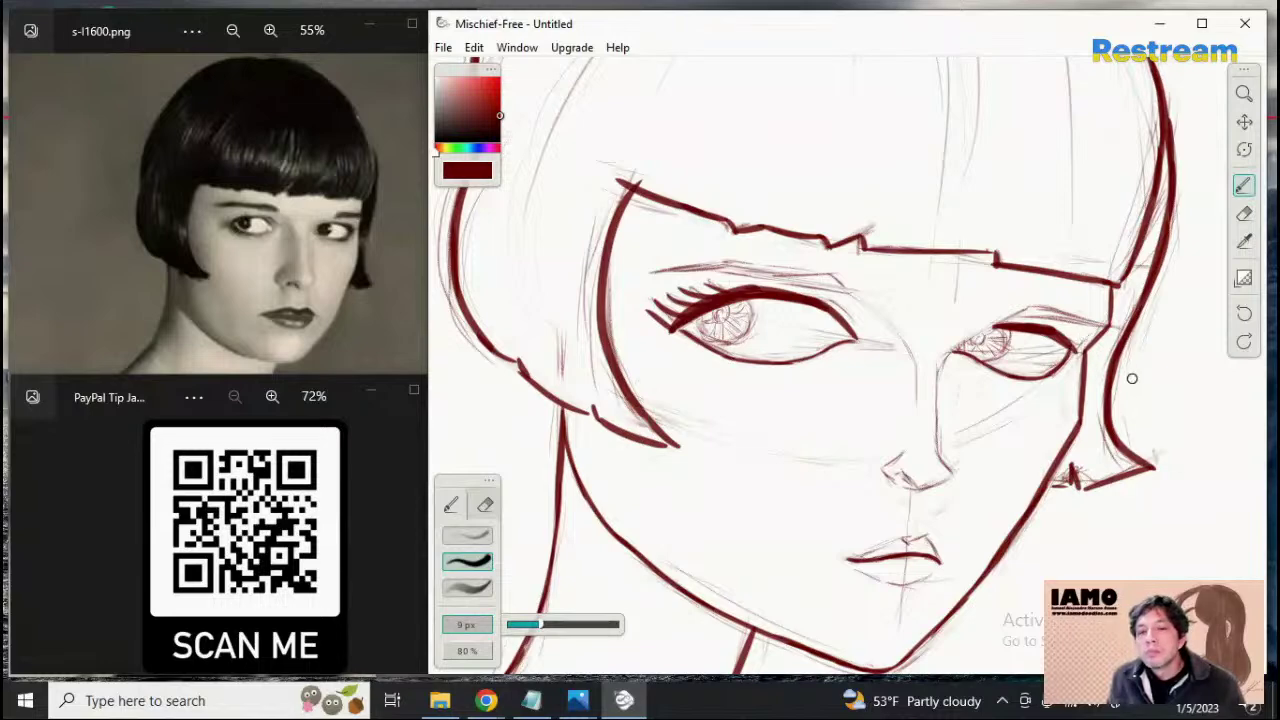
Undo all the lash strokes on the near eye
key(ctrl+z)
key(ctrl+z)
key(ctrl+z)
key(ctrl+z)
key(ctrl+z)
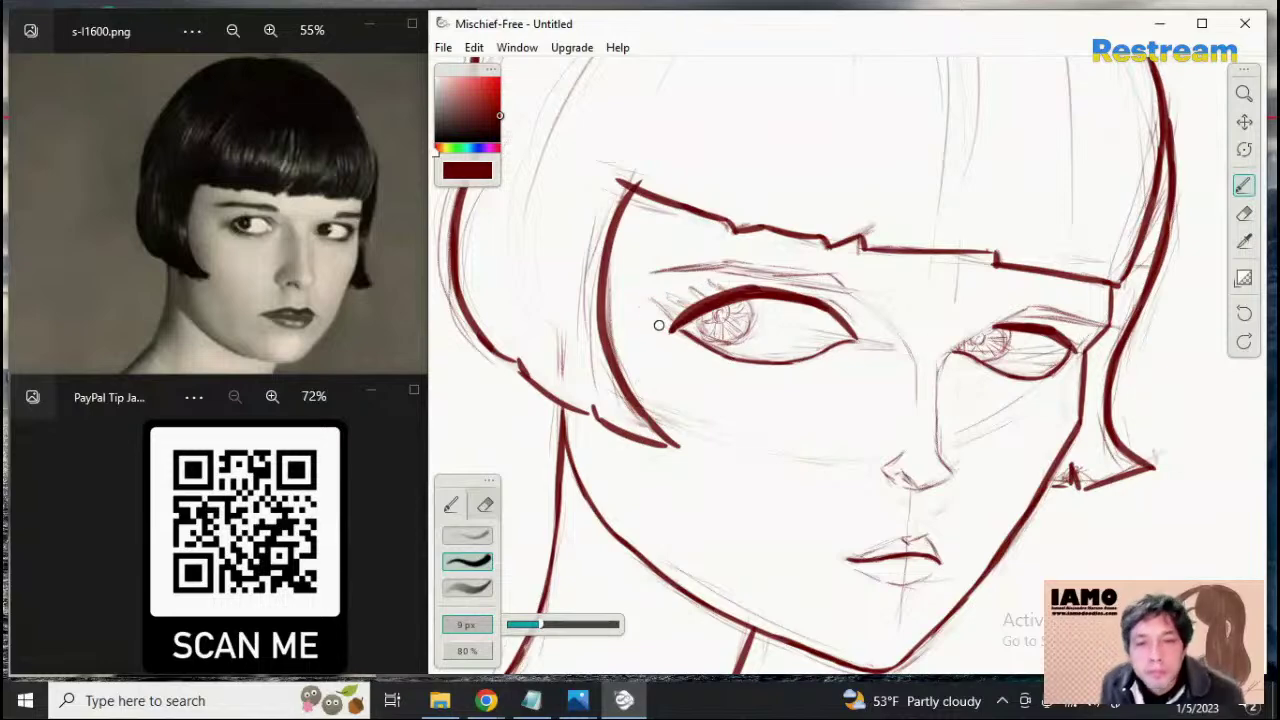
Ink lashes on the outer parts of both upper eyelids and outline both irises with a 10 px brush
drag(678, 326, 657, 327)
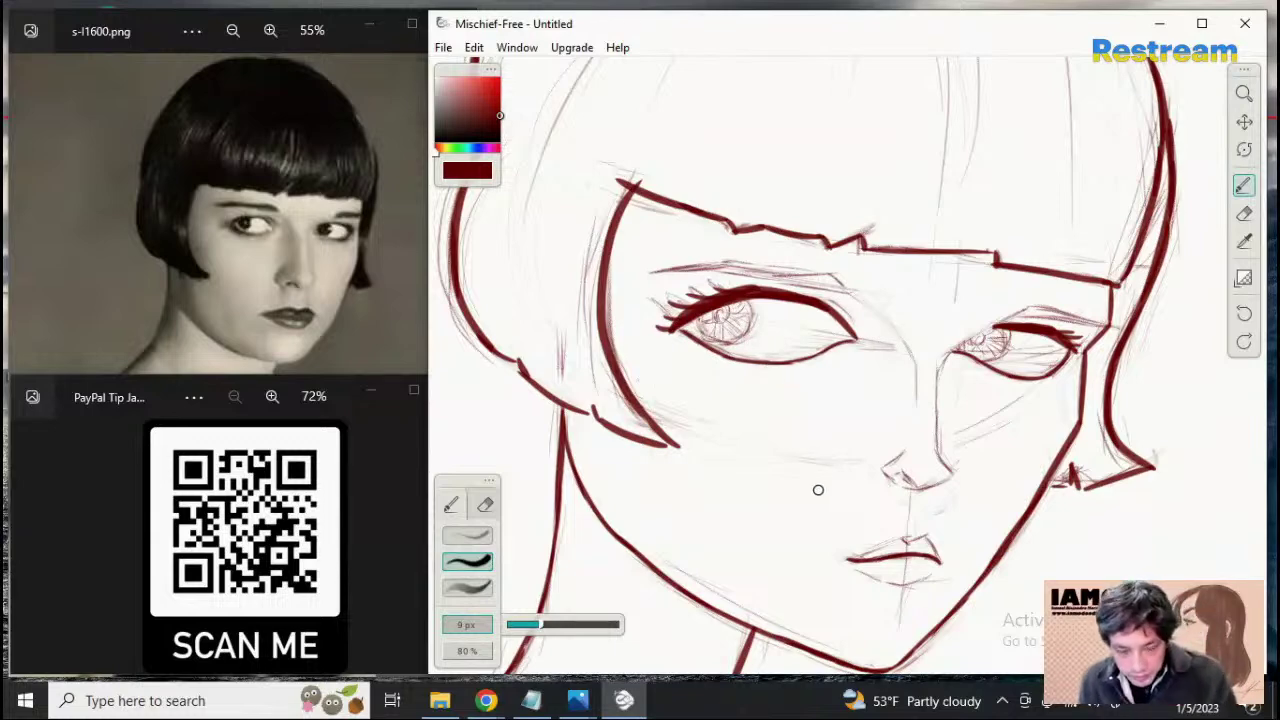
key(bracketright)
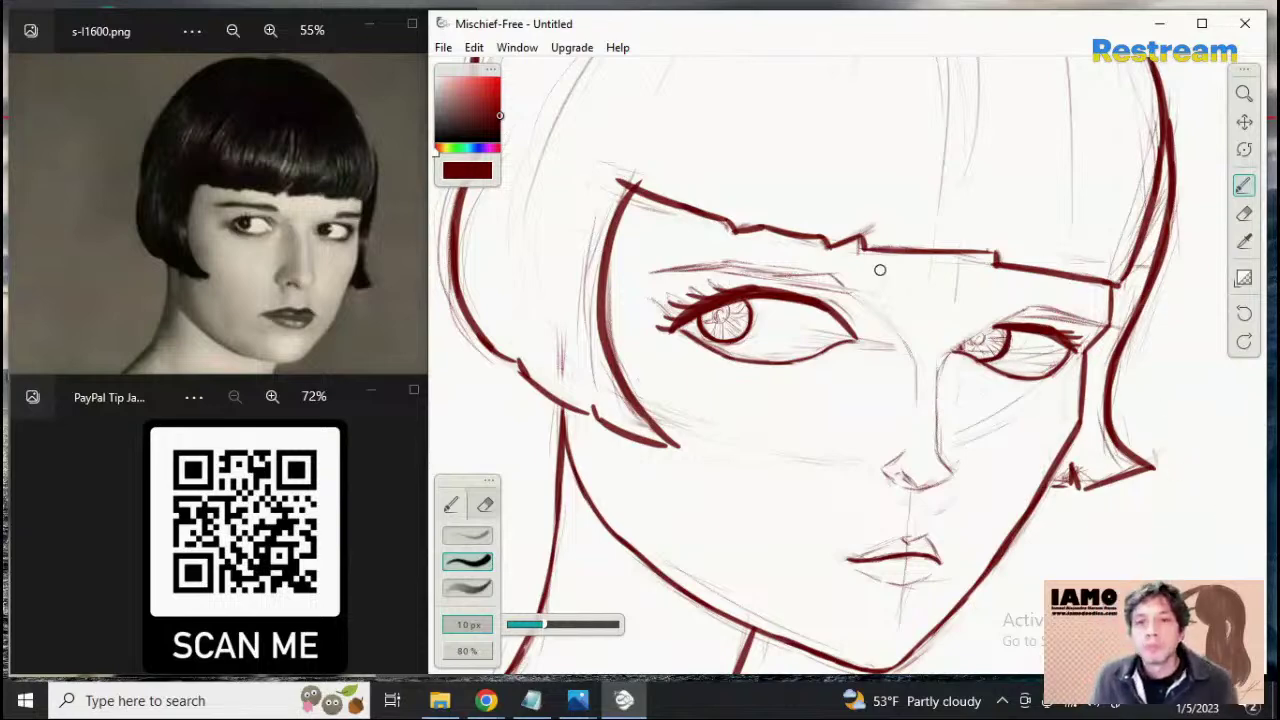
Ink the upper edge of the near eyebrow over the sketch with a 6 px brush, redoing uneven strokes
key(bracketleft)
key(bracketleft)
key(bracketleft)
key(bracketleft)
key(bracketleft)
key(bracketleft)
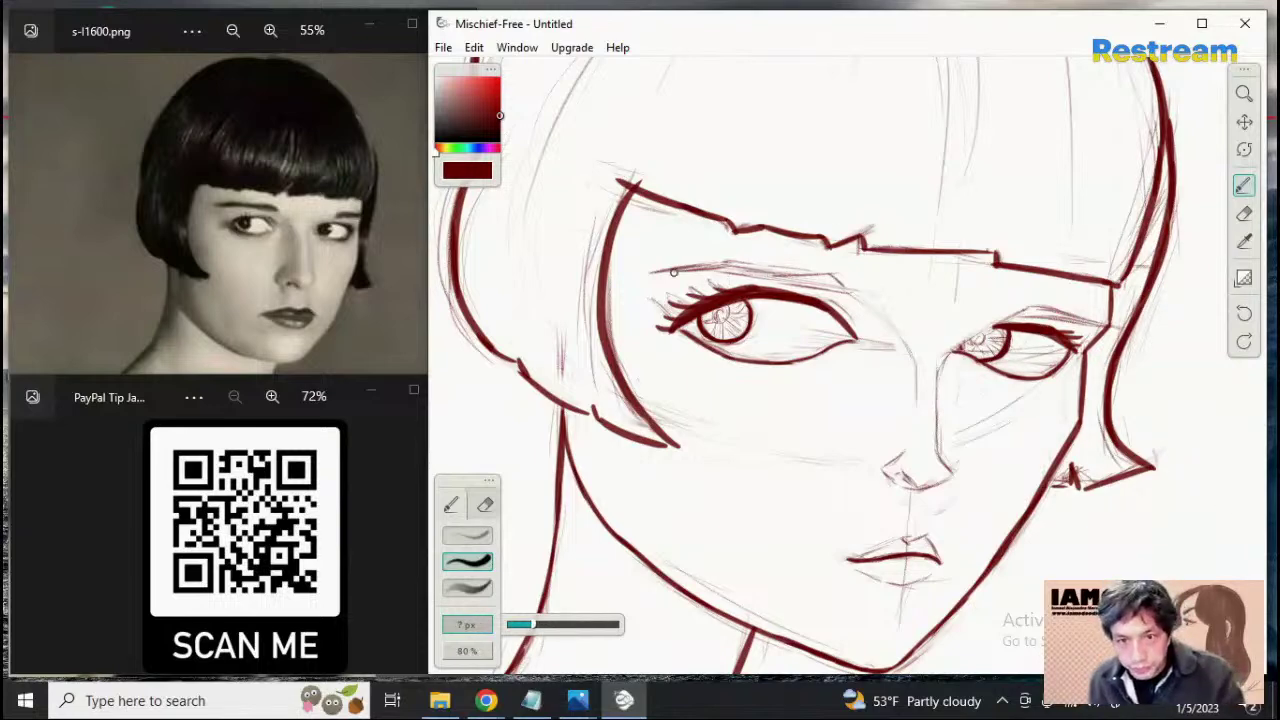
key(bracketright)
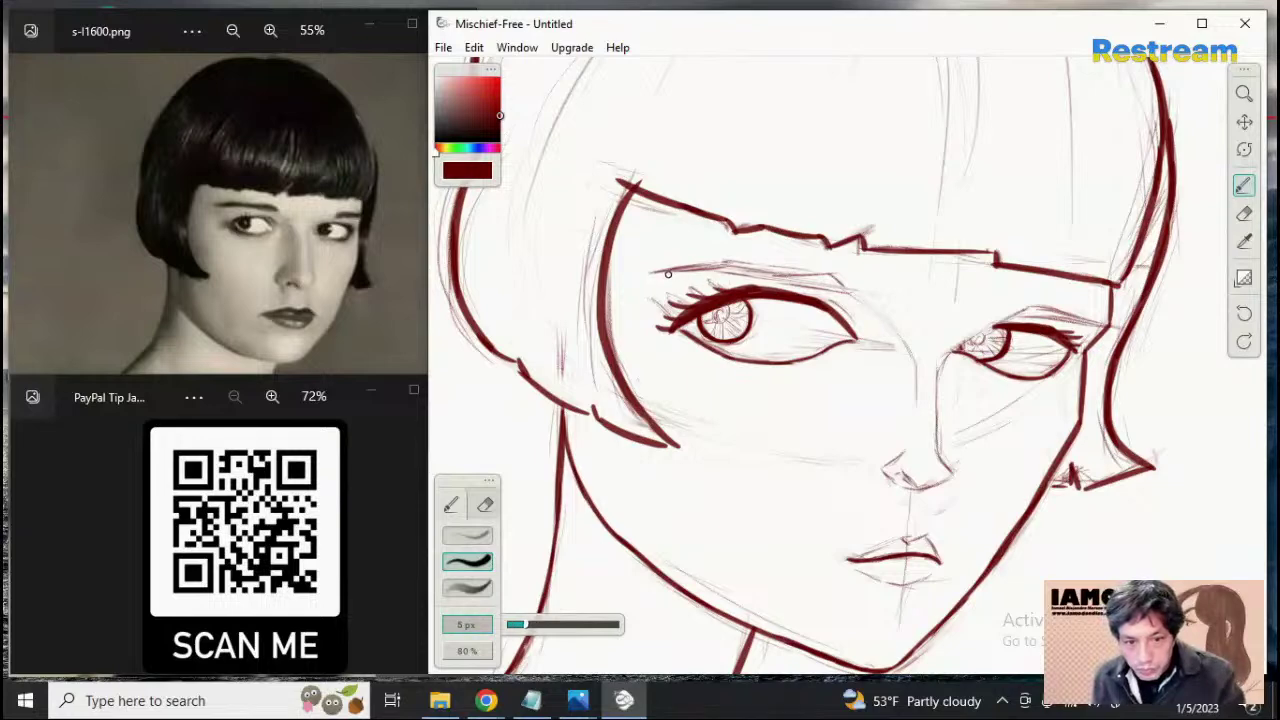
mouse_move(645, 271)
mouse_down()
mouse_move(835, 272)
mouse_move(862, 291)
mouse_move(852, 299)
mouse_up()
key(ctrl+z)
drag(645, 270, 812, 280)
key(ctrl+z)
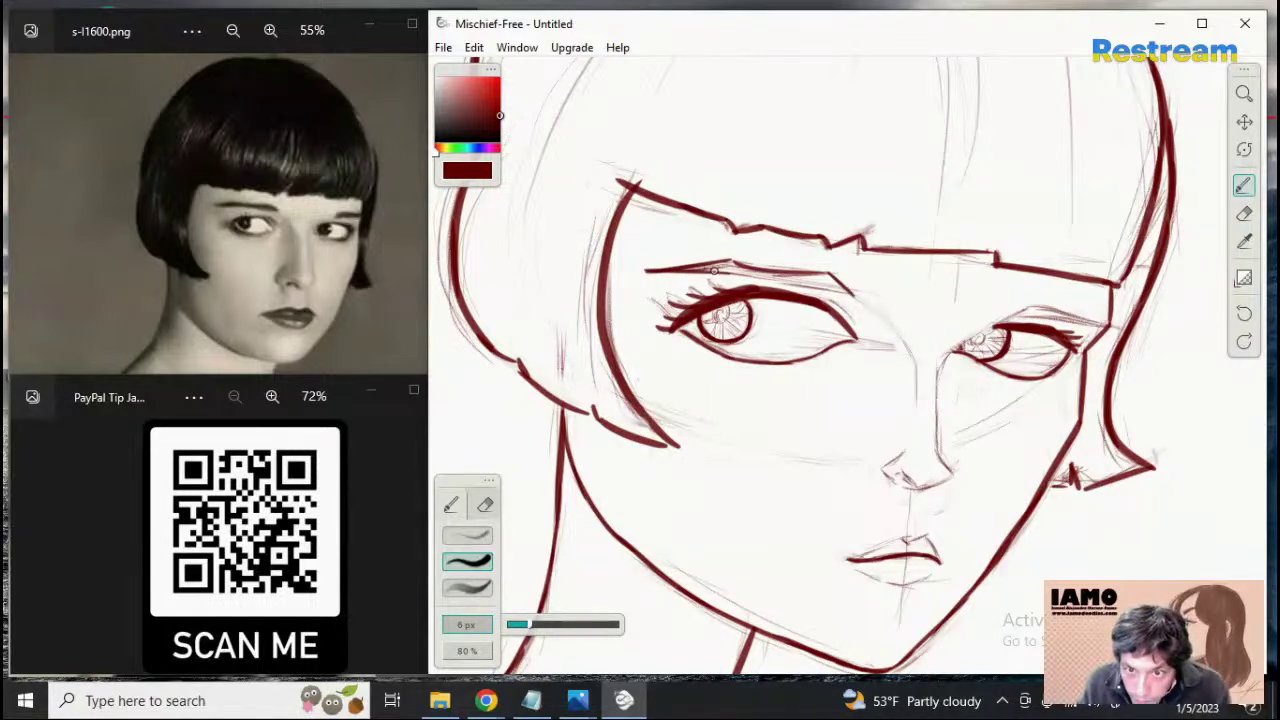
Ink the near eyebrow's lower edge to its inner end and fill the brow with hatching strokes
drag(708, 270, 842, 293)
key(ctrl+z)
drag(706, 267, 854, 298)
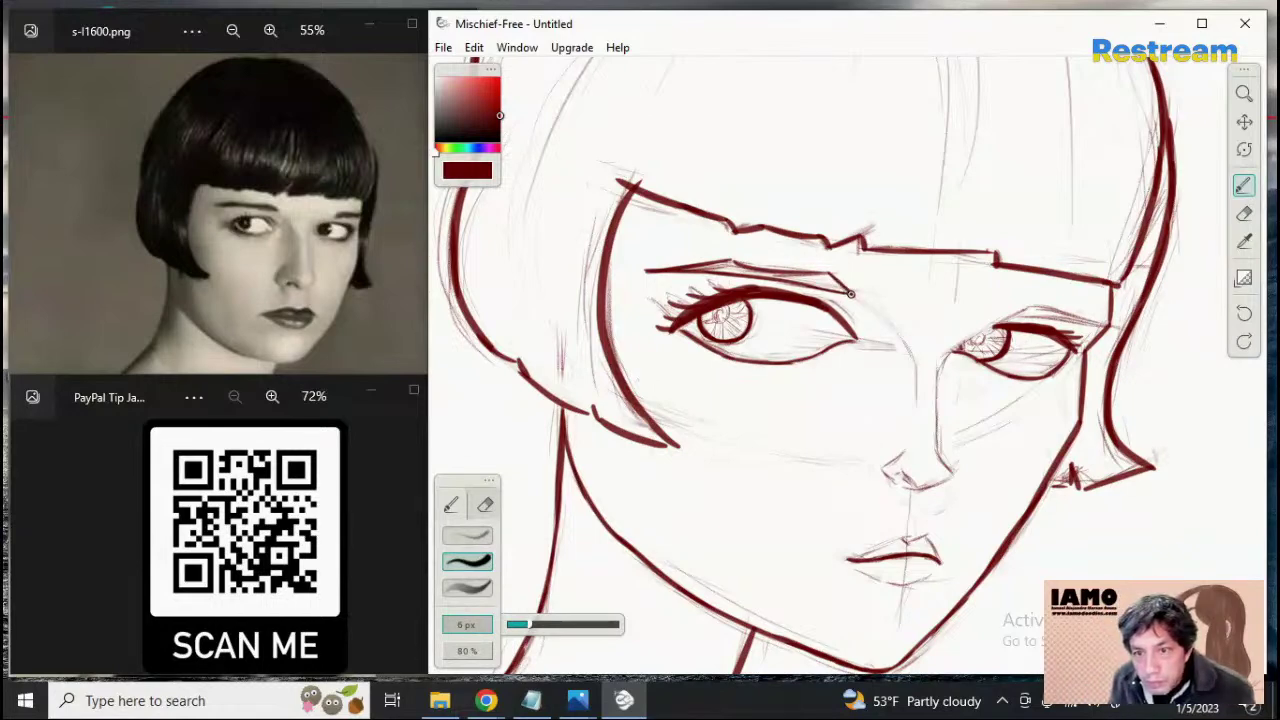
mouse_move(832, 284)
mouse_down()
mouse_move(842, 291)
mouse_move(707, 272)
mouse_up()
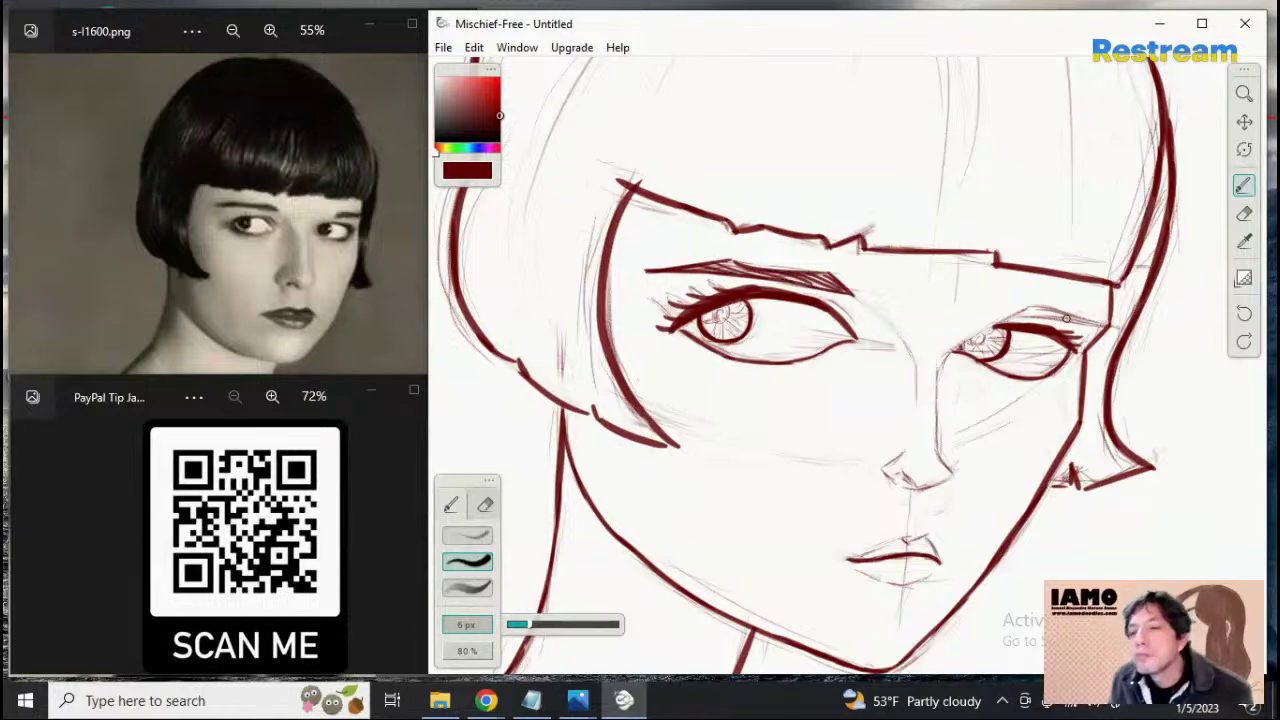
Ink the contour from the far eyebrow's peak down past the inner eye corner to the nose bridge, redoing uneven strokes
drag(1003, 321, 942, 362)
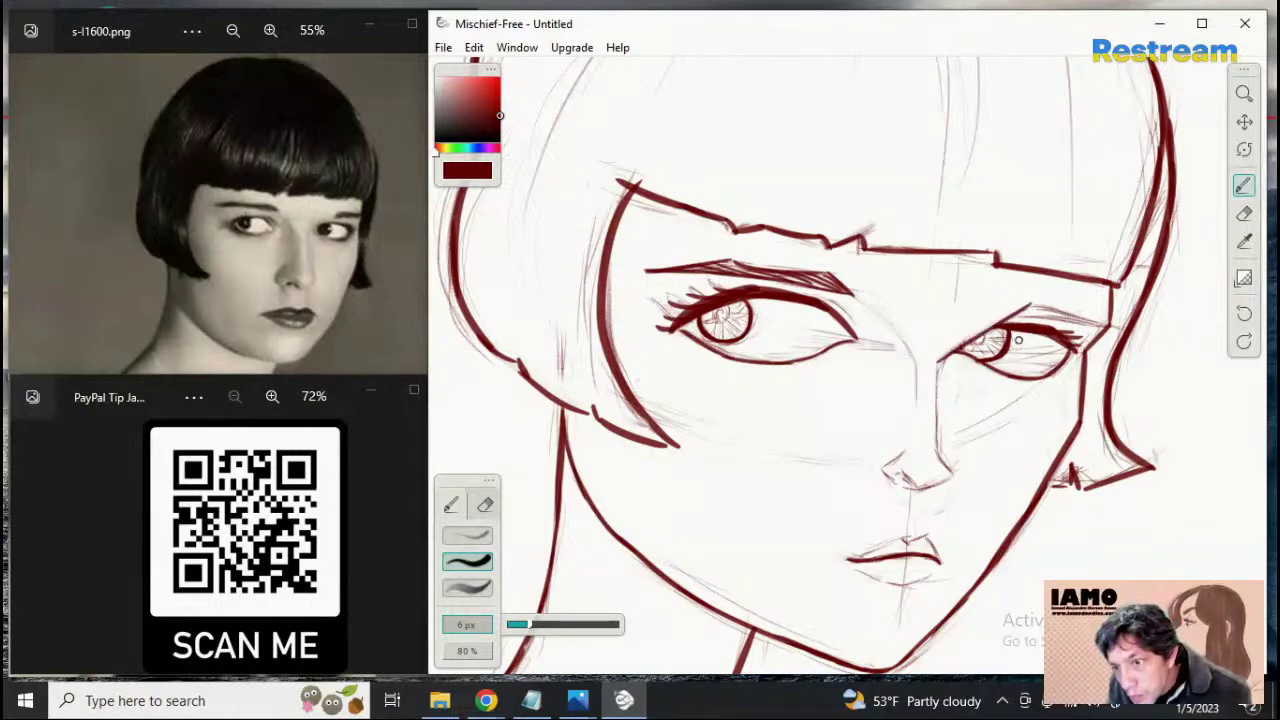
key(ctrl+z)
drag(1032, 303, 955, 355)
key(ctrl+z)
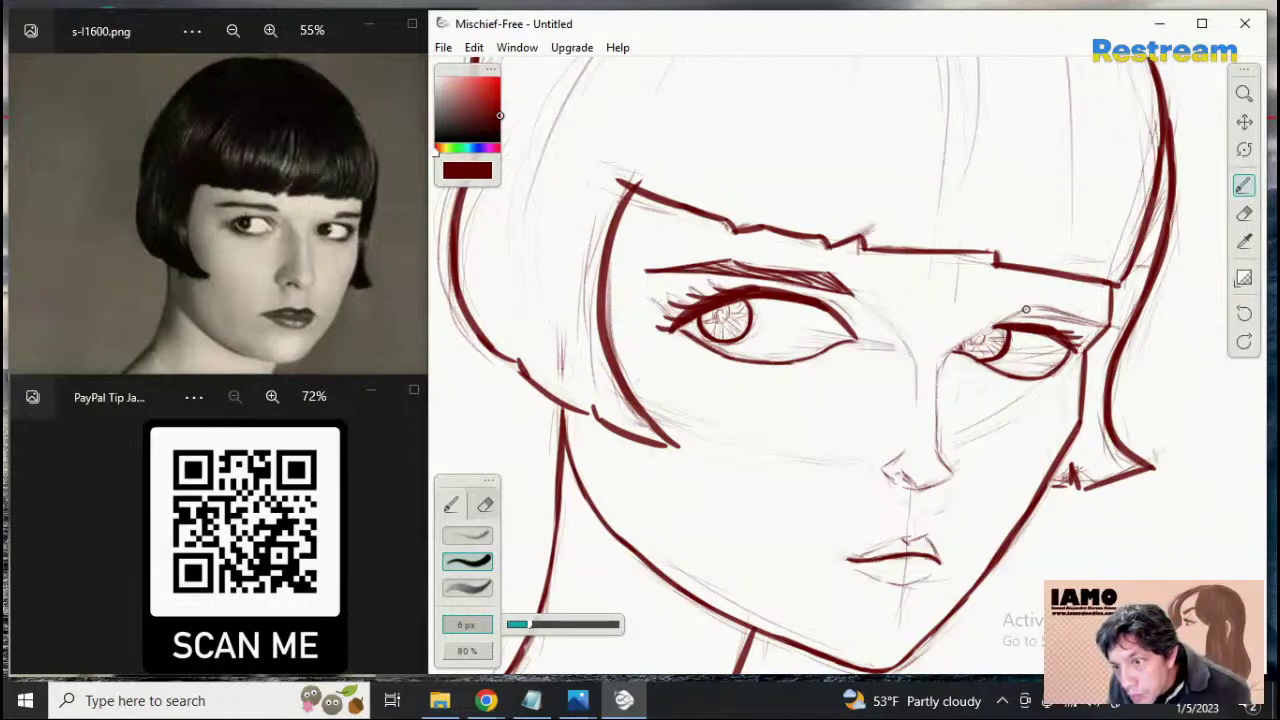
drag(1030, 305, 950, 359)
key(ctrl+z)
drag(1030, 307, 951, 354)
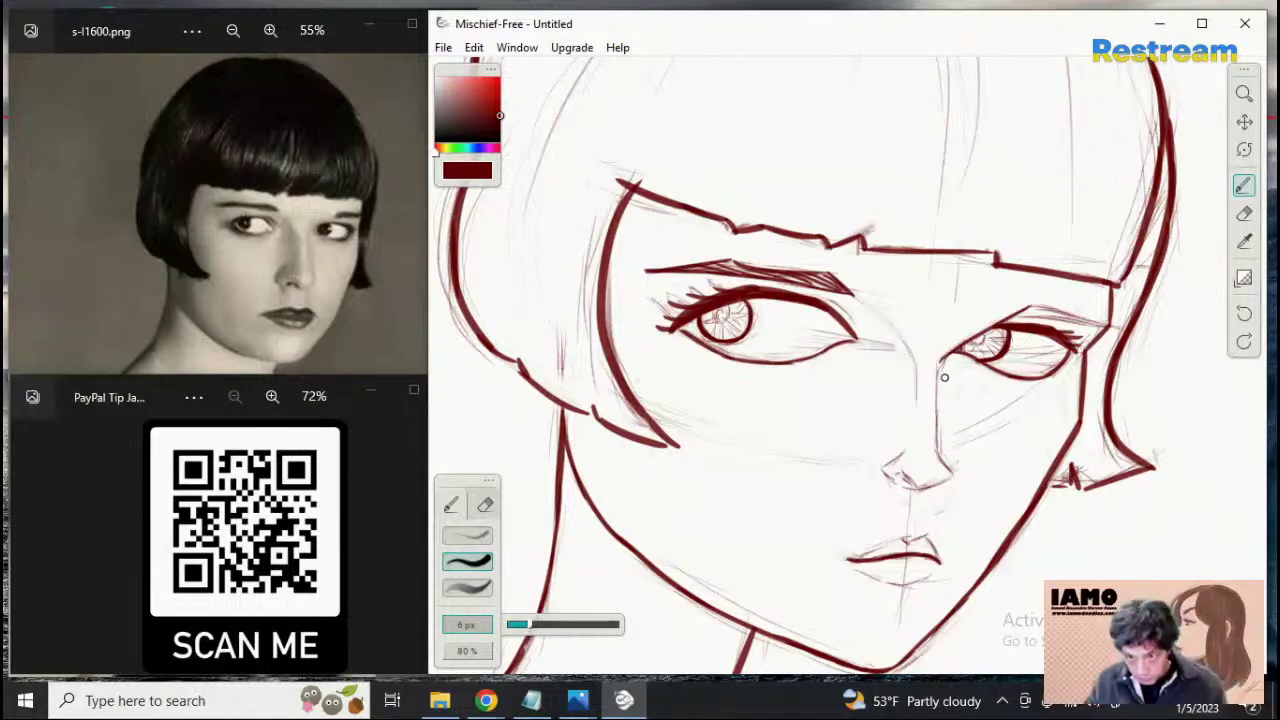
Ink the nose bridge straight down from the far eye's inner corner to just above the tip, redoing uneven strokes
drag(941, 364, 938, 452)
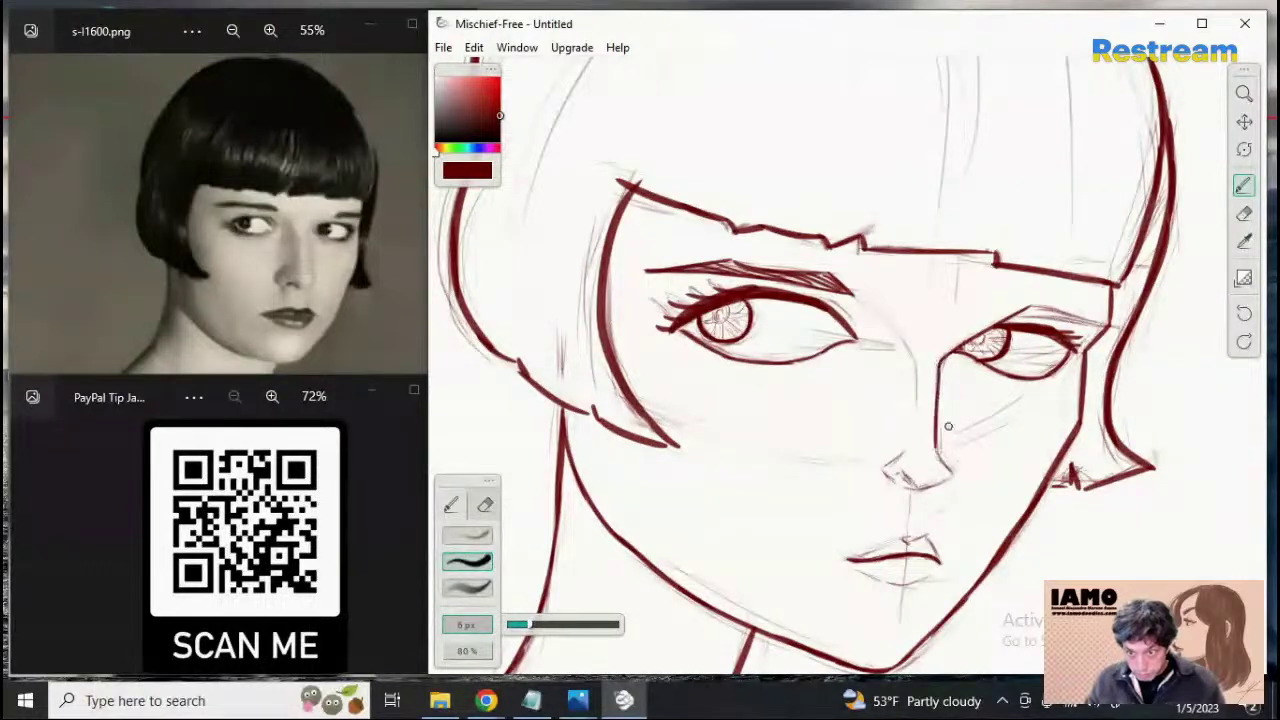
key(ctrl+z)
drag(938, 364, 943, 462)
key(ctrl+z)
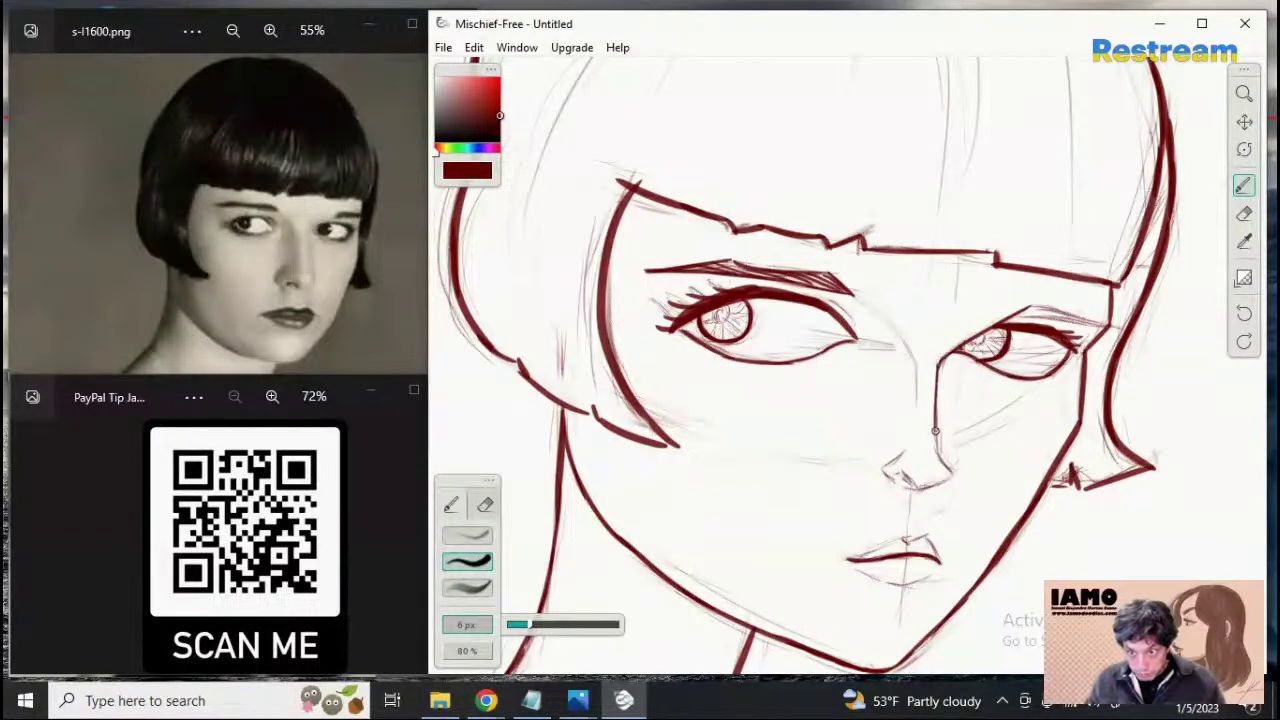
drag(941, 364, 940, 457)
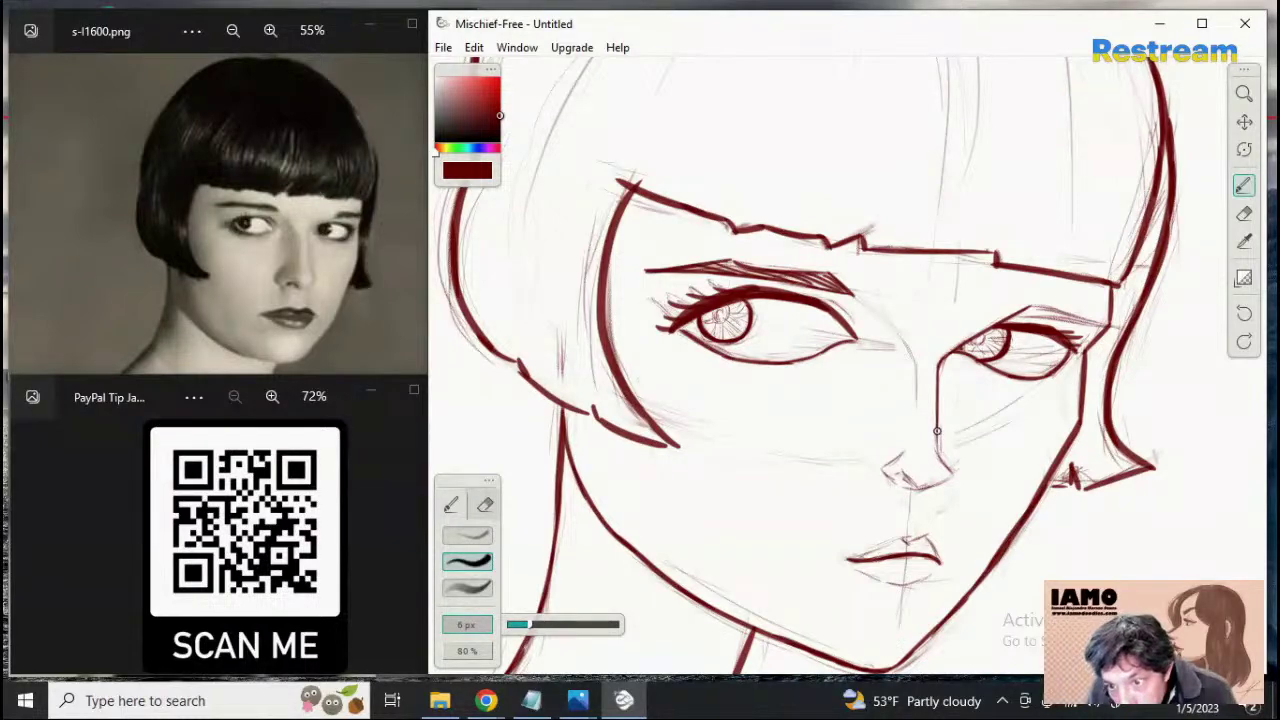
drag(937, 428, 950, 464)
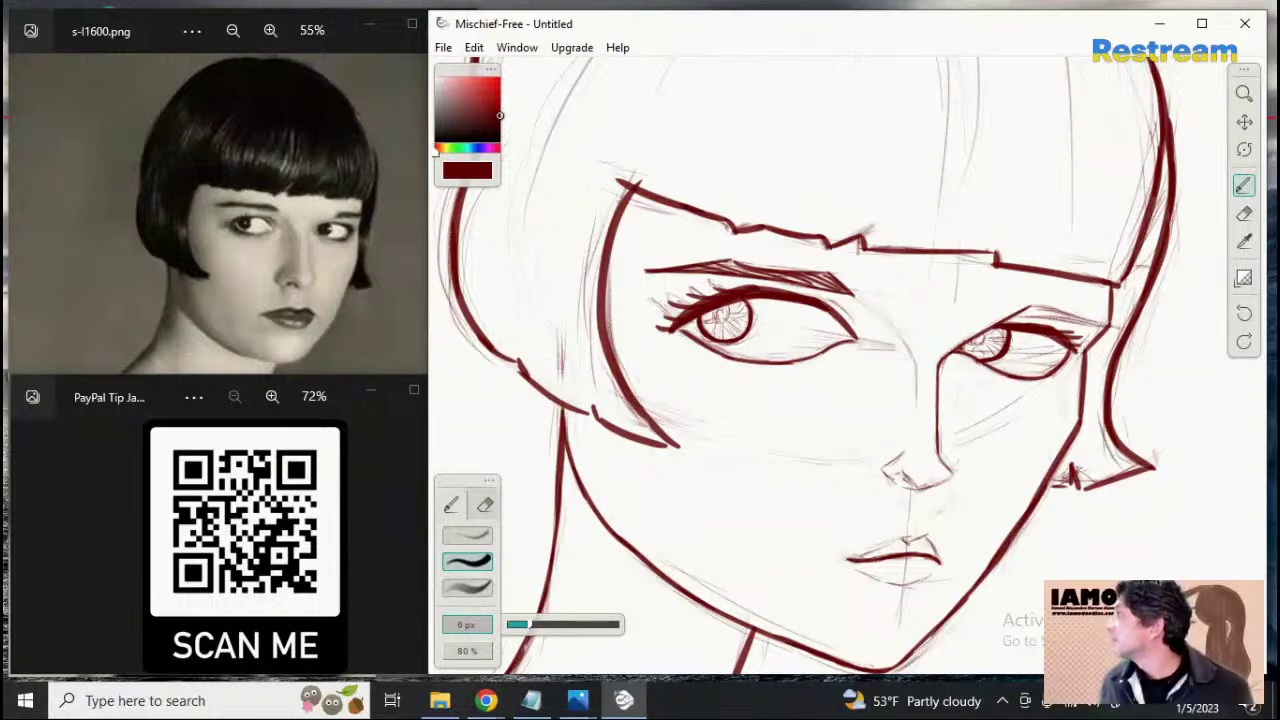
Ink the underside of the nose and join it to the bridge line with a short angled stroke at the tip
key(alt+Tab)
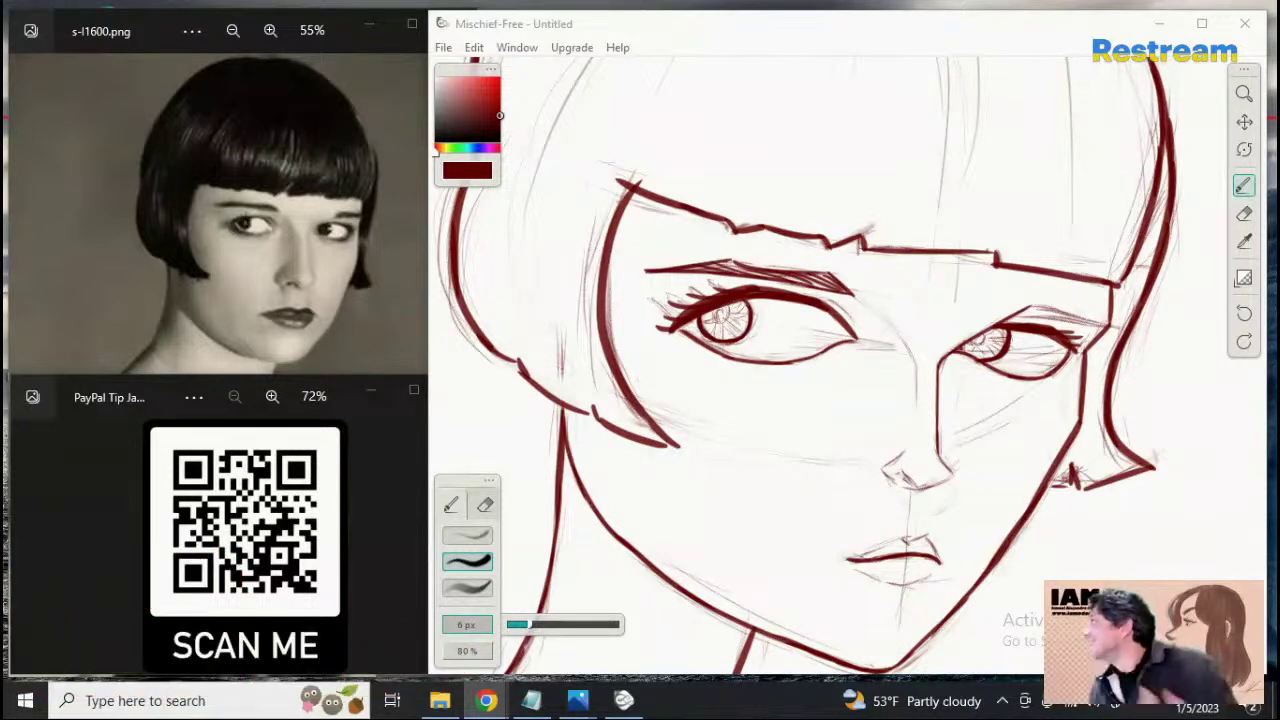
click(917, 490)
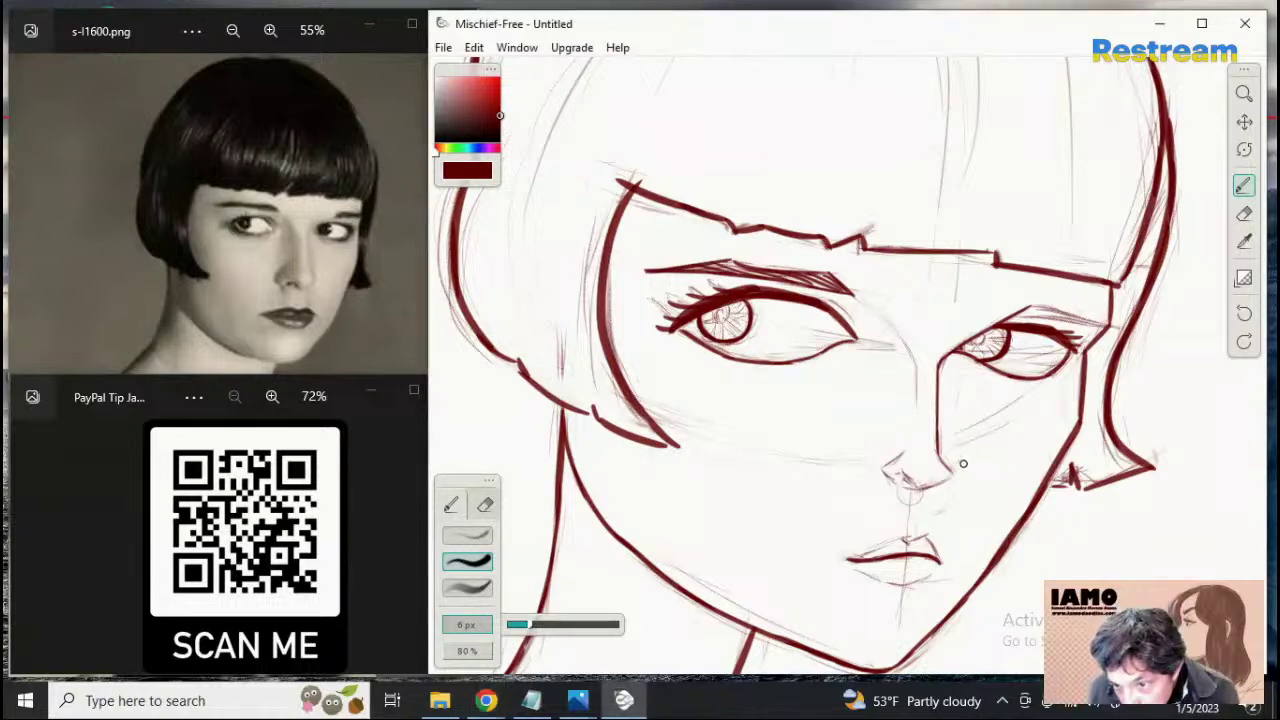
drag(909, 493, 958, 466)
key(ctrl+z)
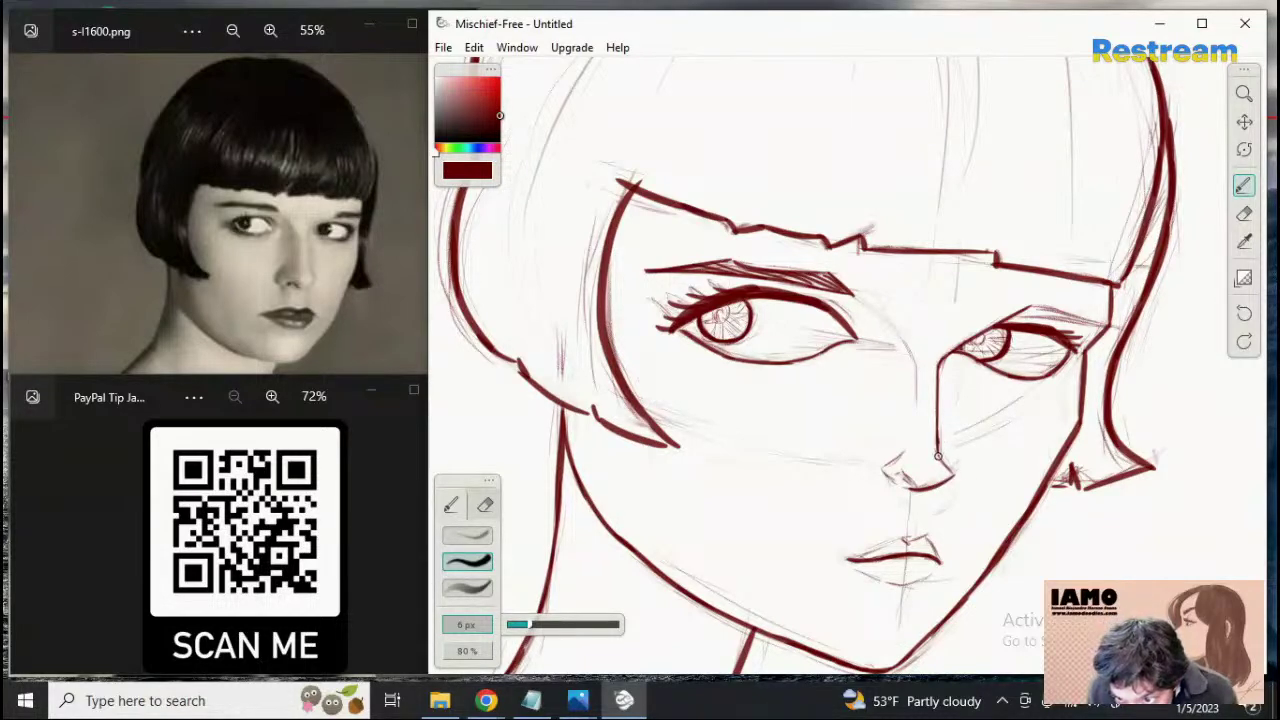
drag(940, 450, 965, 478)
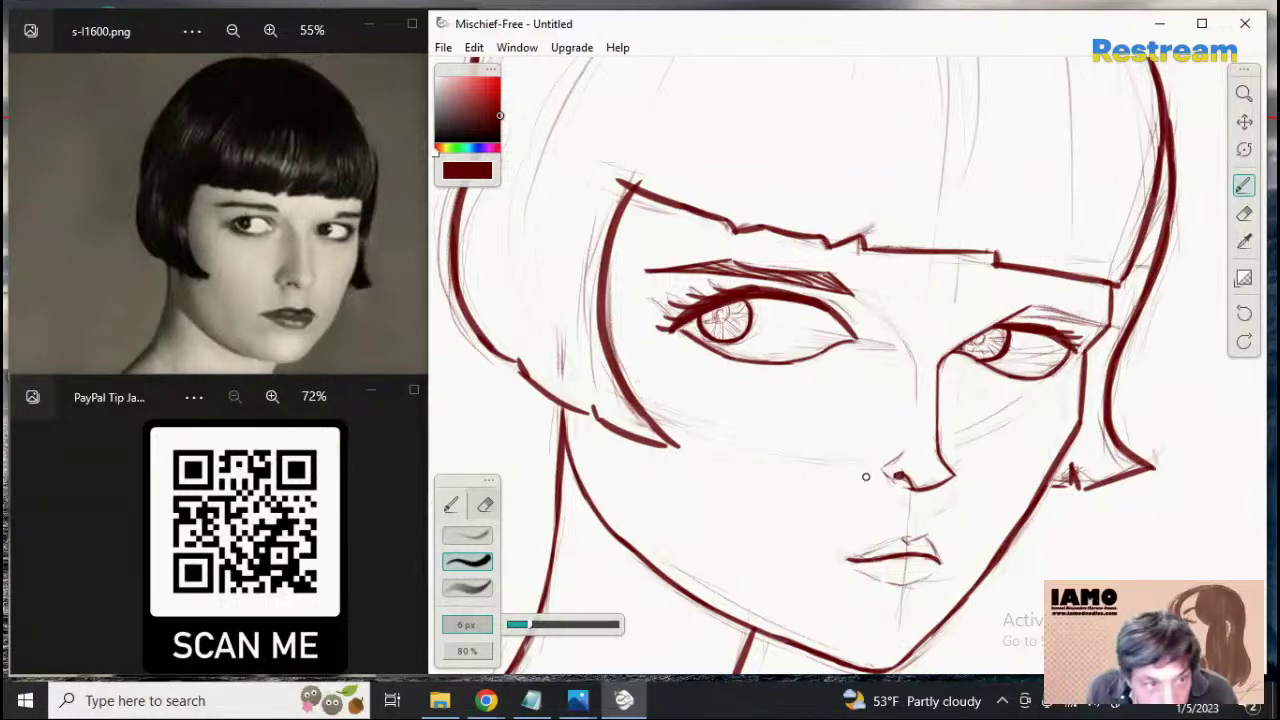
Ink the near nostril and the curved wing of the nose around it, redoing uneven strokes
mouse_move(874, 467)
mouse_down()
mouse_move(900, 486)
mouse_move(900, 456)
mouse_up()
key(ctrl+z)
key(ctrl+z)
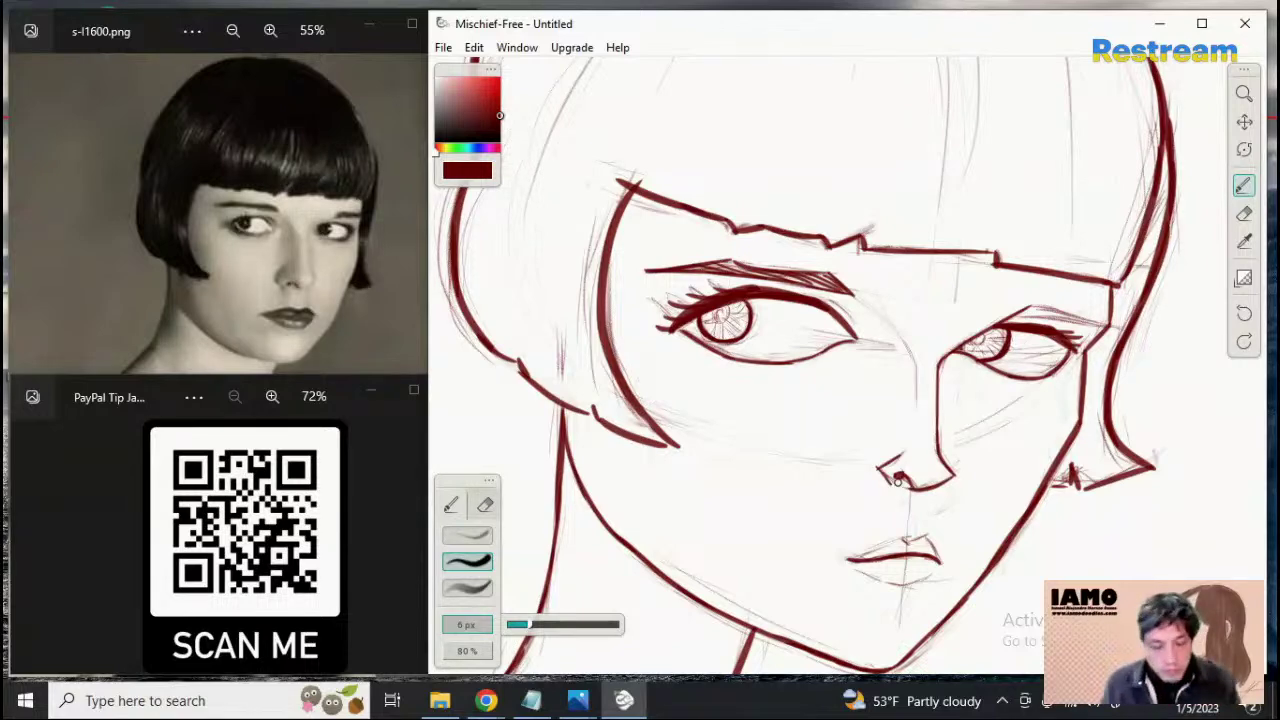
key(ctrl+z)
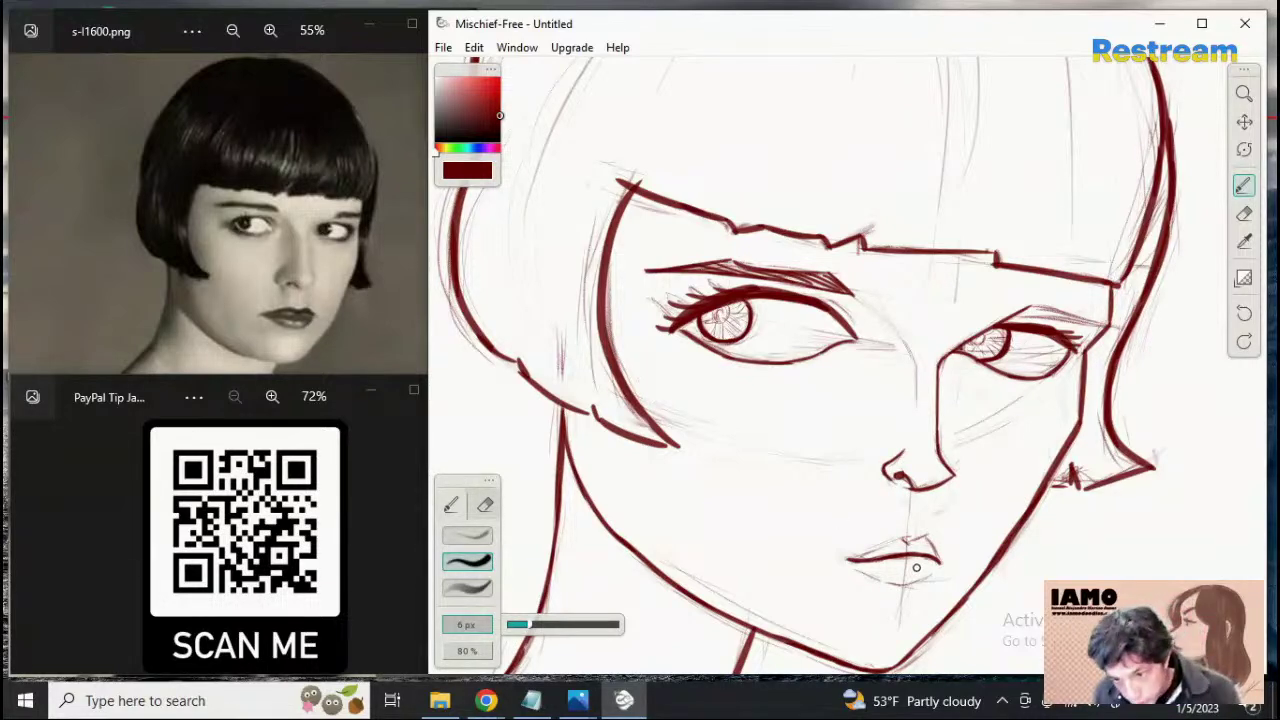
Set the ink brush to 4 px and fade the sketch lines between nose and upper lip with a 14 px eraser
key([)
key([)
key([)
key([)
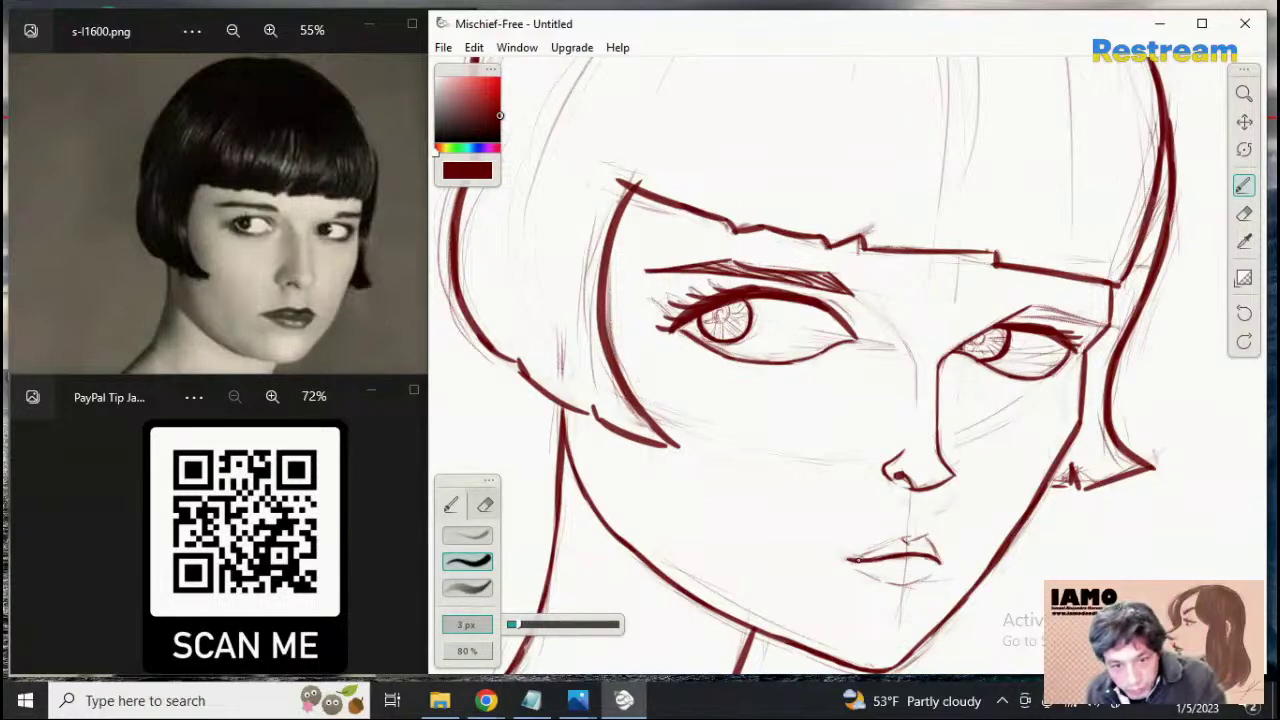
key(bracketright)
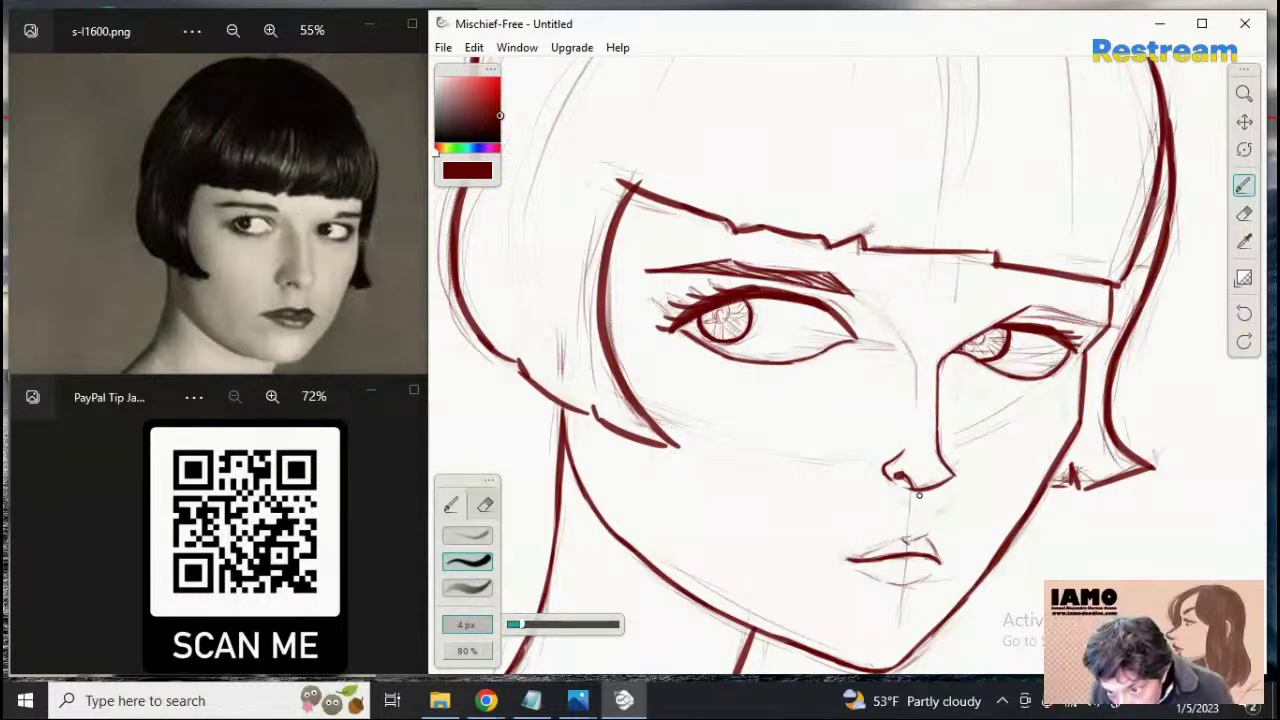
click(1244, 213)
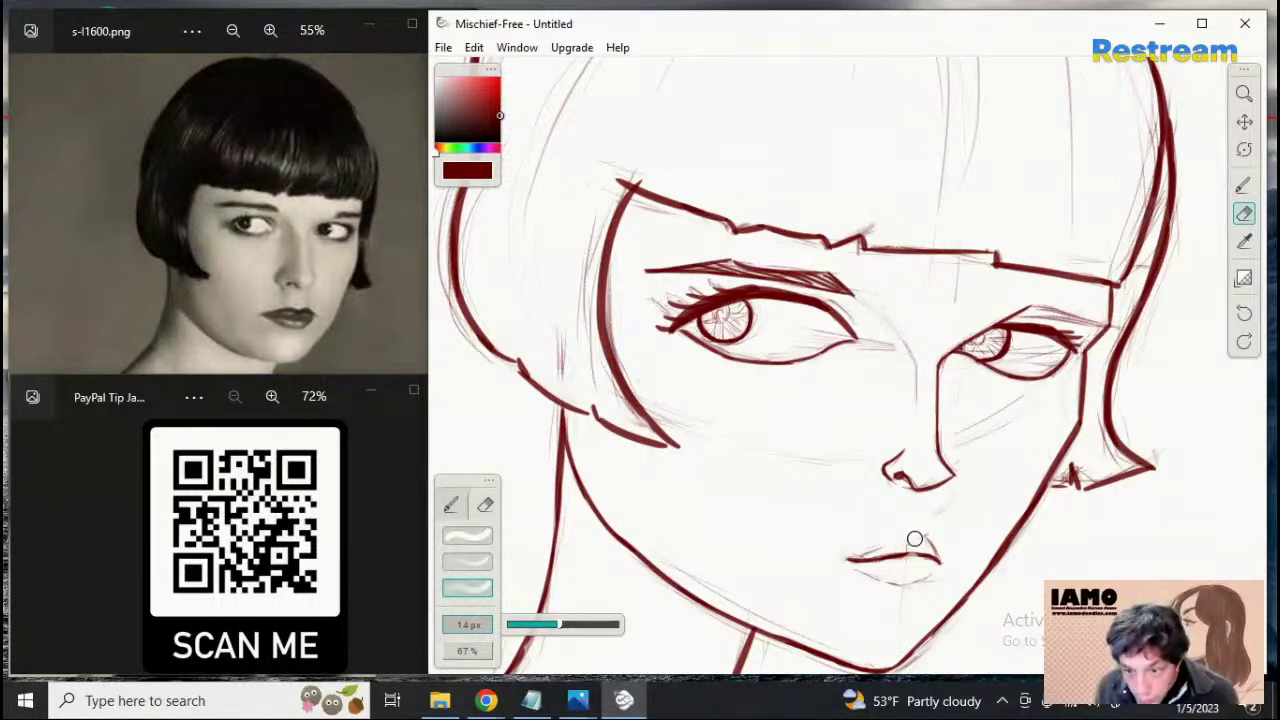
Resketch the upper lip's cupid's bow with the light 6 px brush and soften its outer slope with the eraser
click(1243, 185)
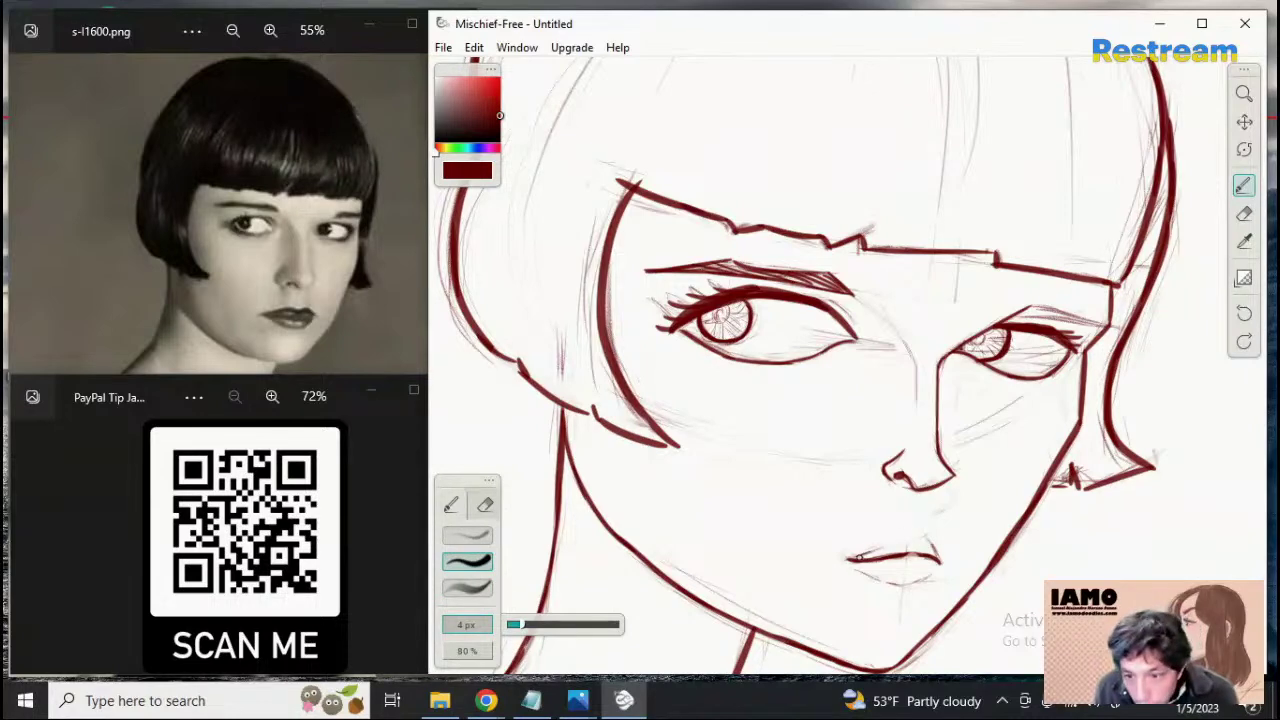
click(471, 537)
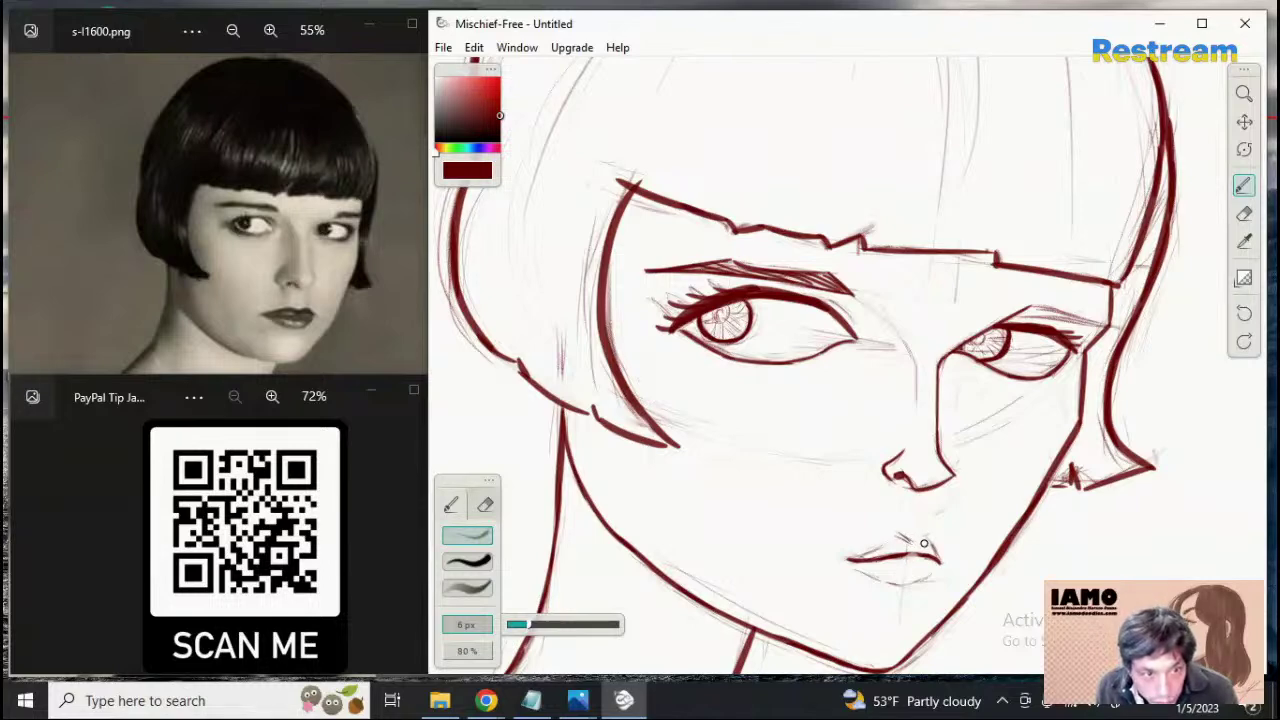
drag(897, 526, 942, 555)
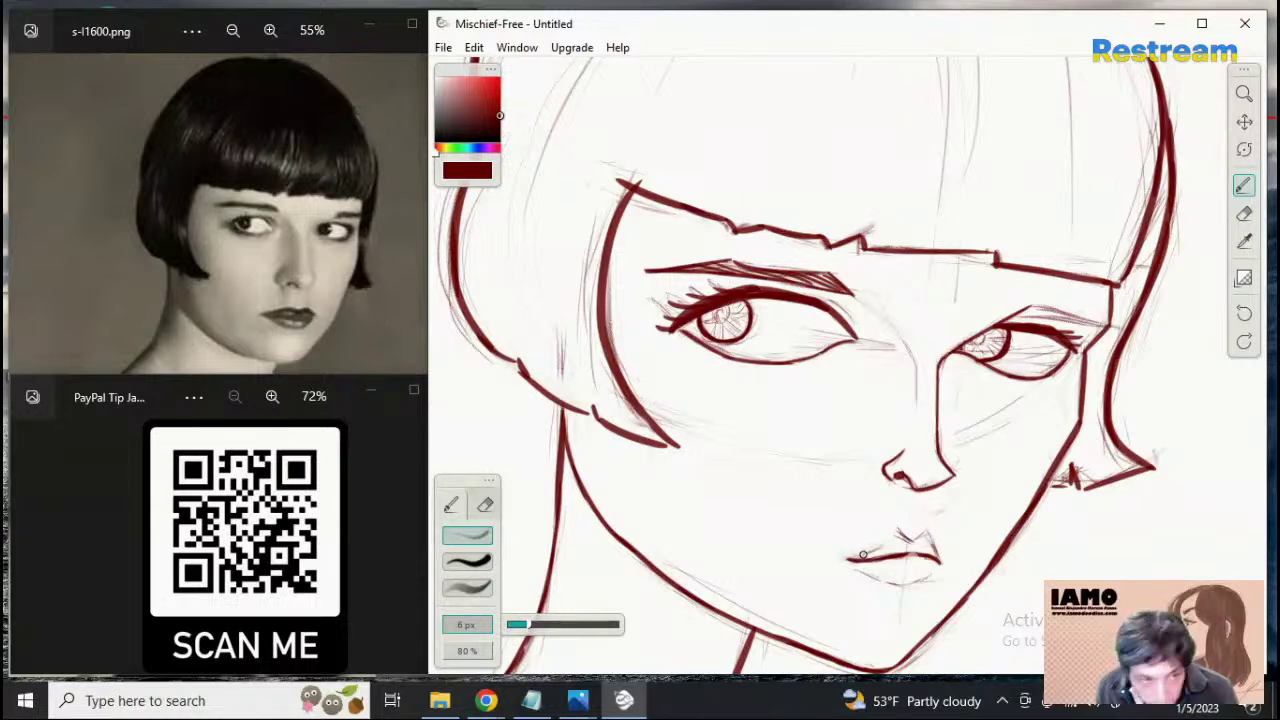
drag(899, 529, 862, 554)
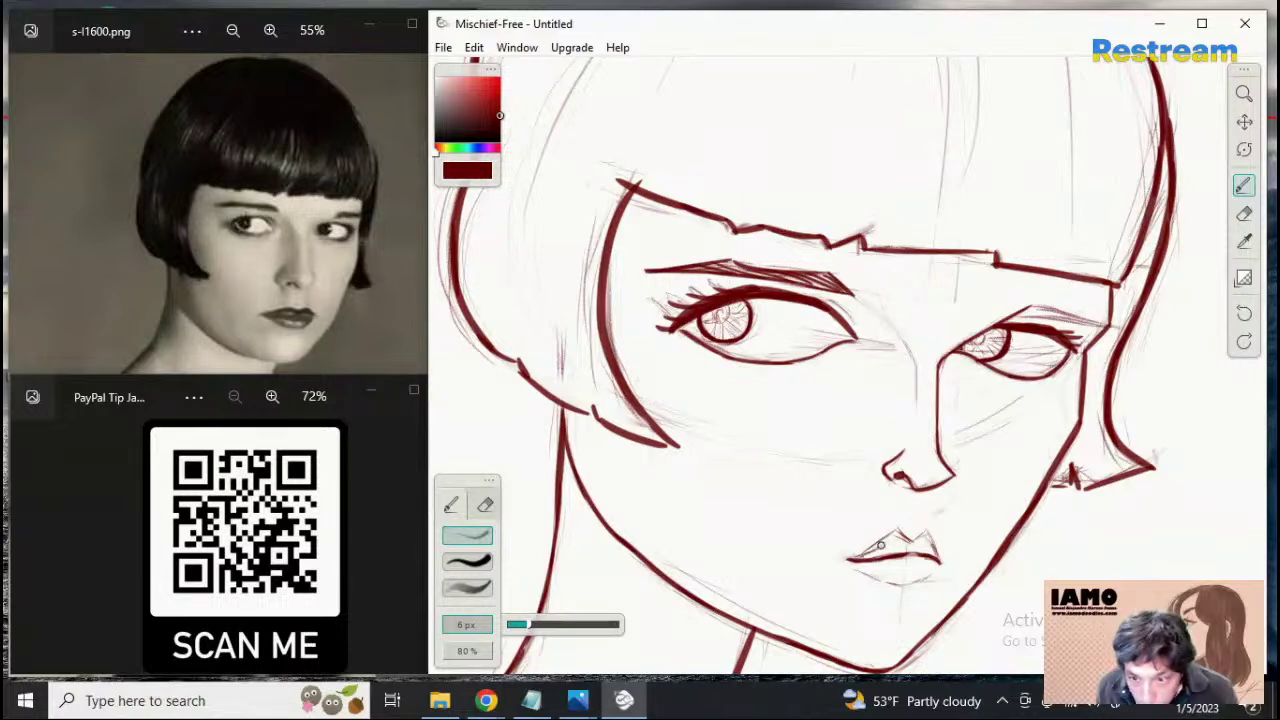
click(1244, 213)
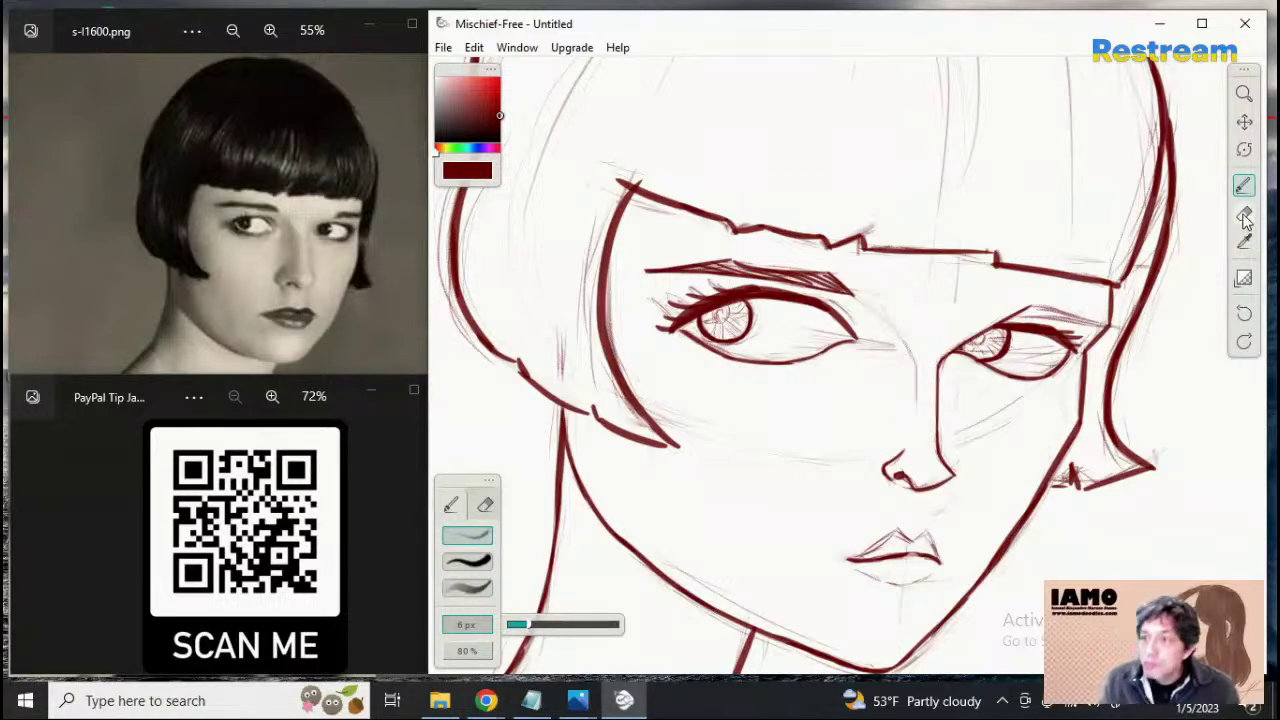
drag(852, 561, 884, 532)
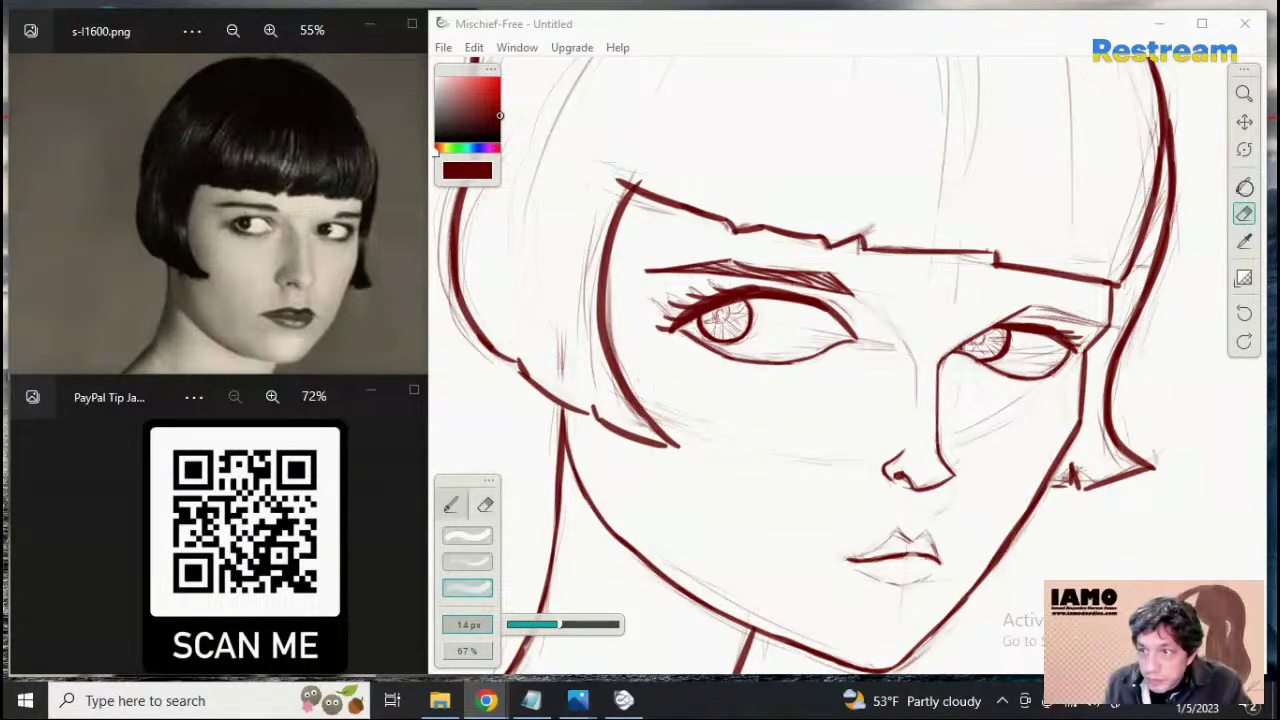
Ink the upper lip's contour through the cupid's bow to both mouth corners with a 4 px brush, redoing uneven strokes
click(1244, 186)
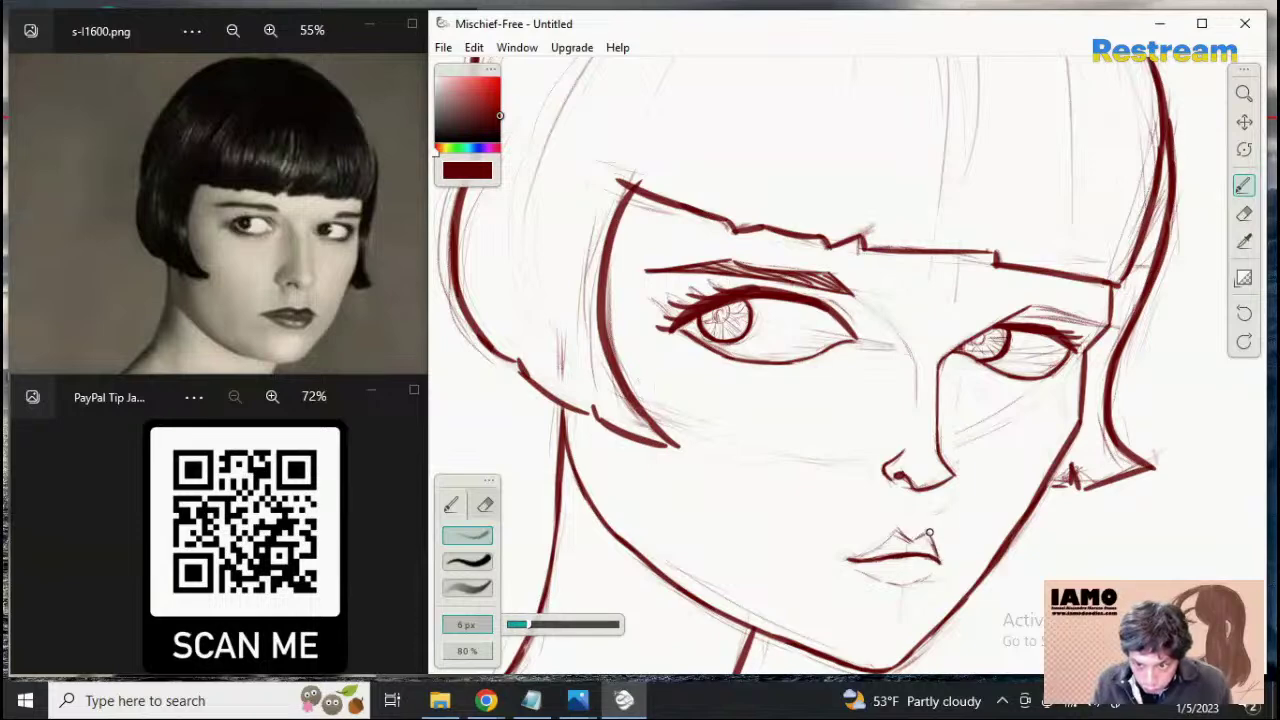
click(470, 562)
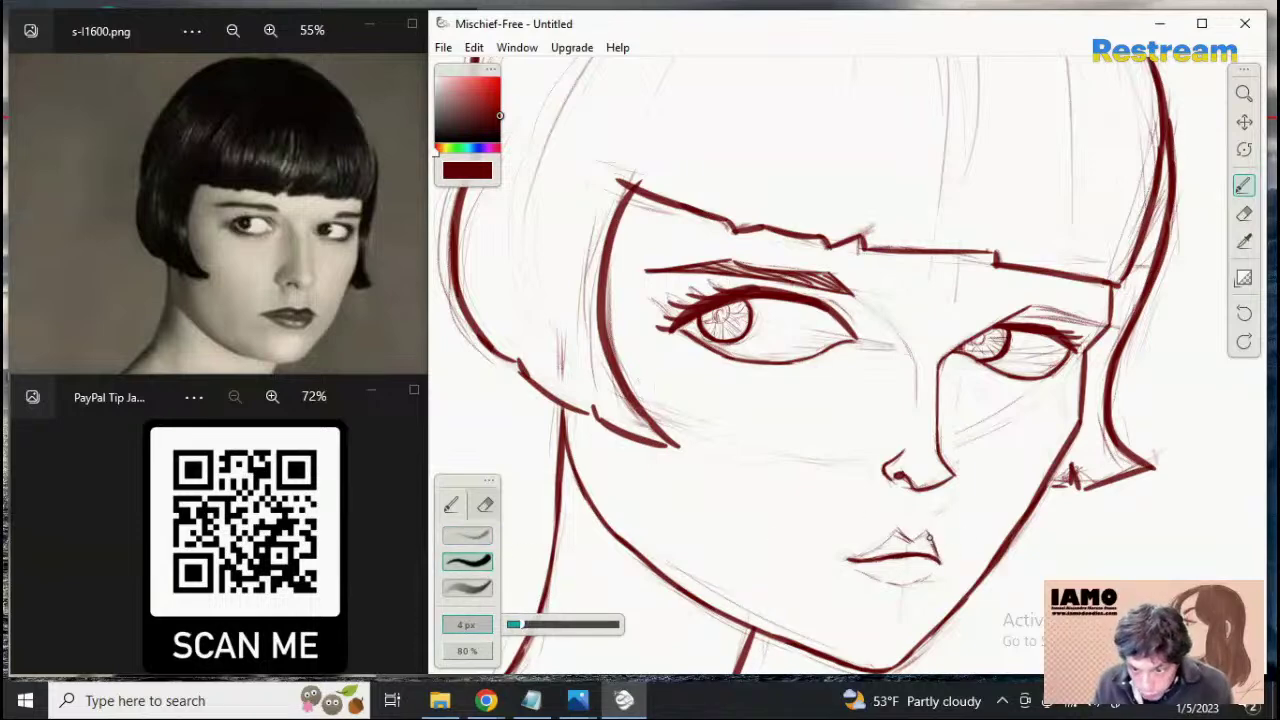
drag(928, 537, 938, 561)
key(ctrl+z)
key(ctrl+z)
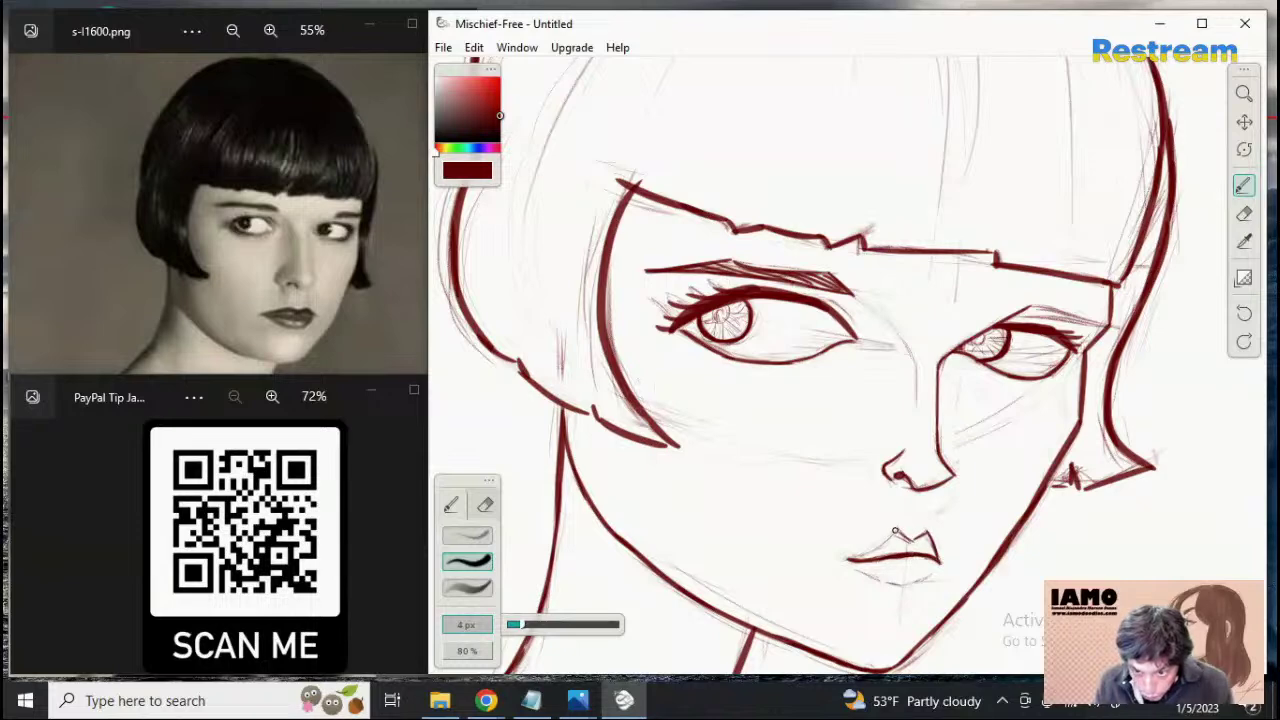
mouse_move(895, 531)
mouse_down()
mouse_move(916, 541)
mouse_move(858, 559)
mouse_up()
key(ctrl+z)
key(ctrl+z)
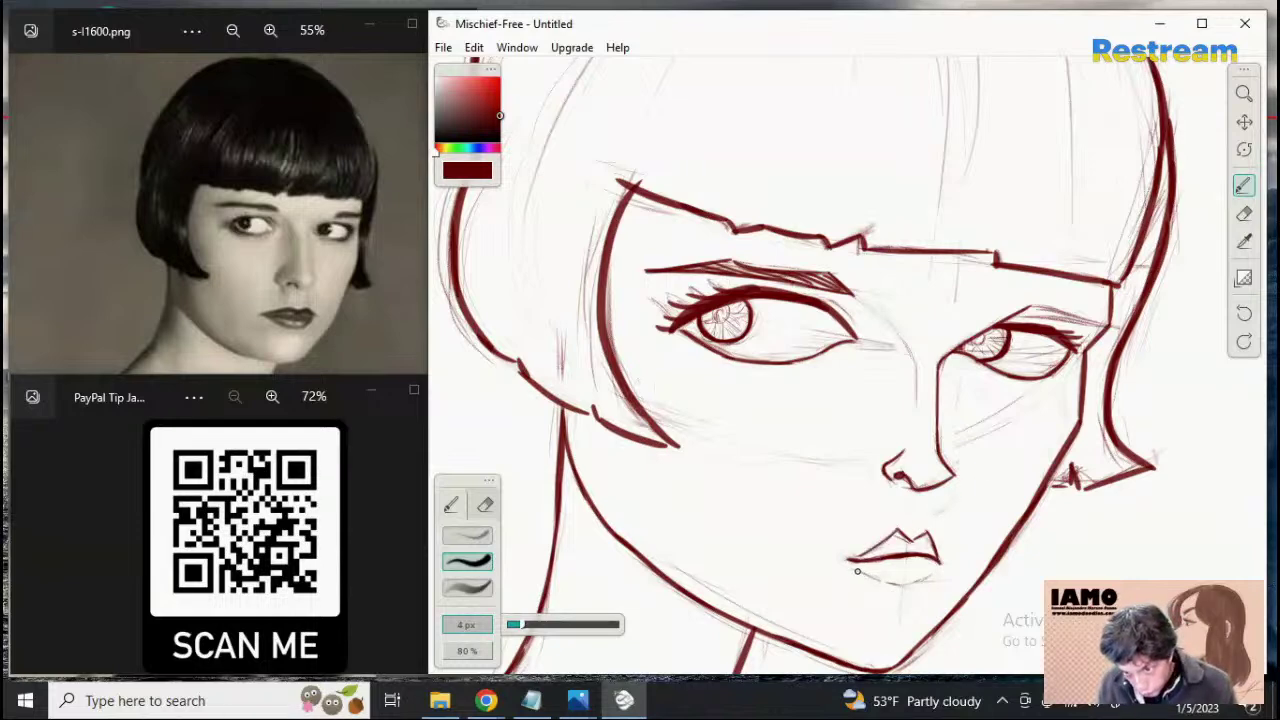
Ink the lower lip's curved outline beneath the mouth line with the 4 px brush, redoing the uneven stroke
drag(856, 570, 906, 585)
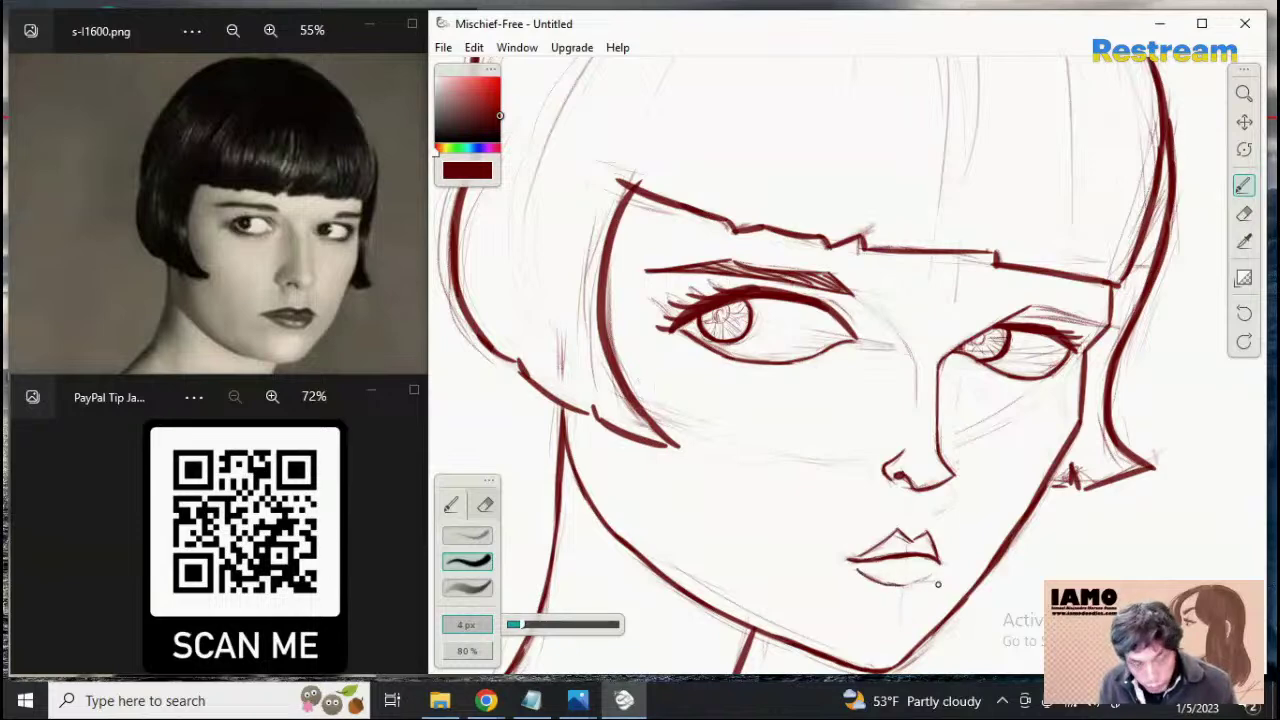
key(ctrl+z)
drag(876, 582, 938, 570)
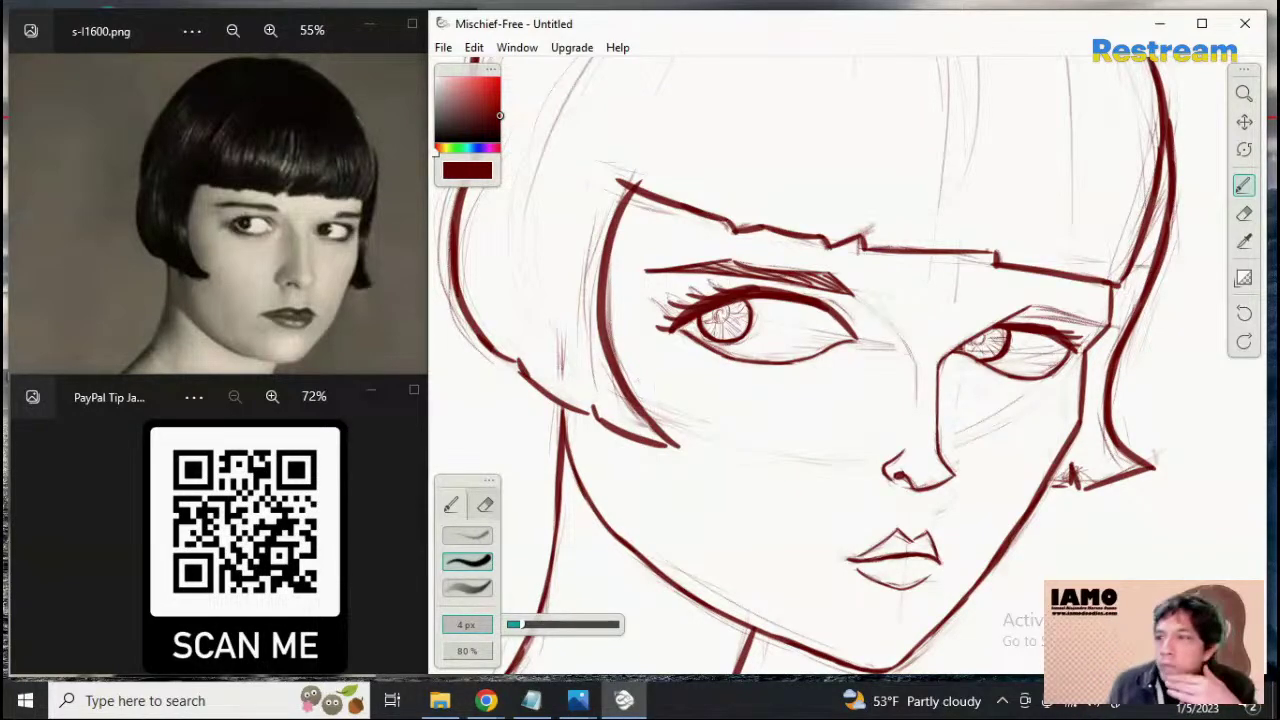
Examine the inked portrait as a whole and the facial features up close to judge what still needs inking
click(1244, 93)
mouse_move(1034, 282)
mouse_down()
mouse_move(829, 300)
mouse_move(941, 293)
mouse_up()
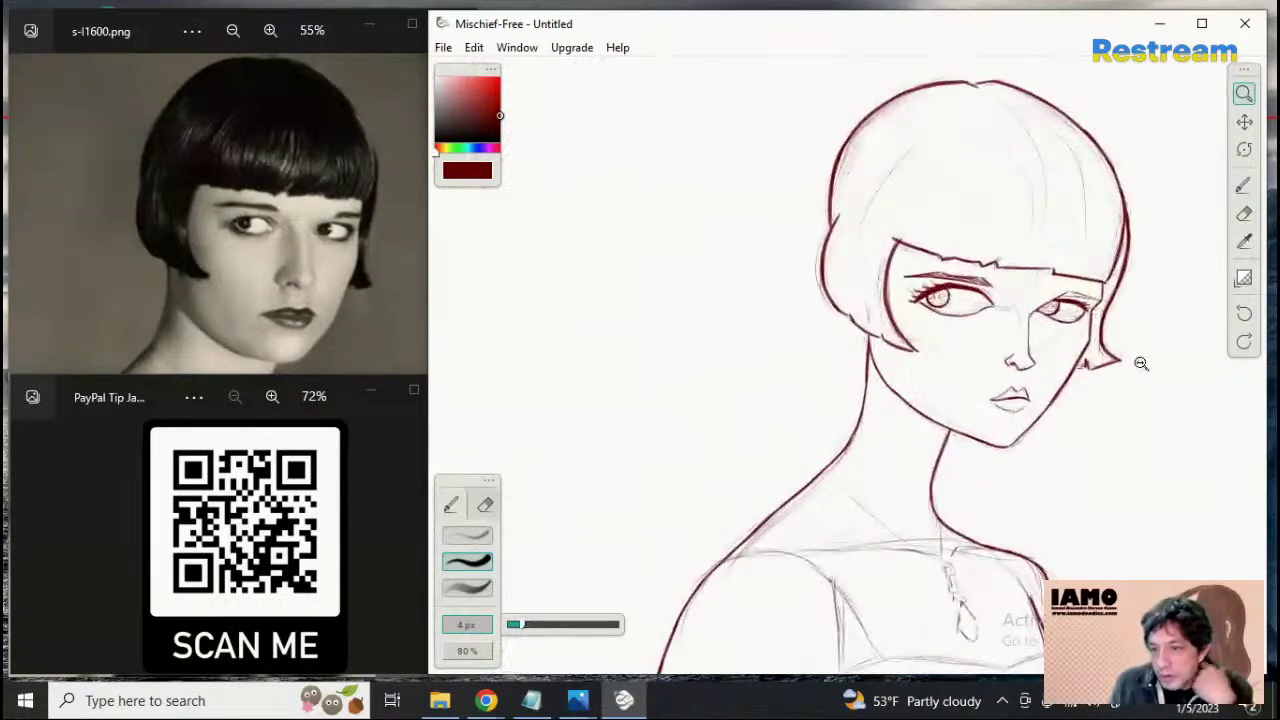
click(1244, 121)
drag(1062, 292, 847, 293)
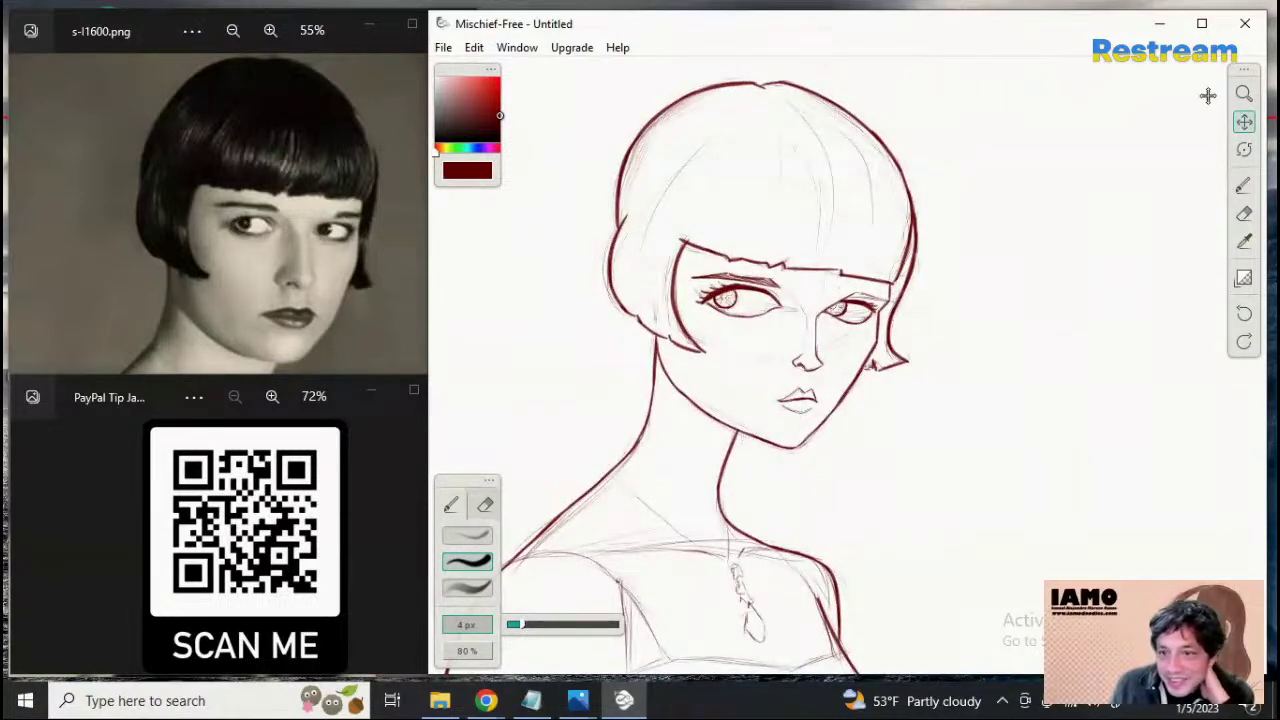
click(1244, 93)
drag(880, 308, 1043, 315)
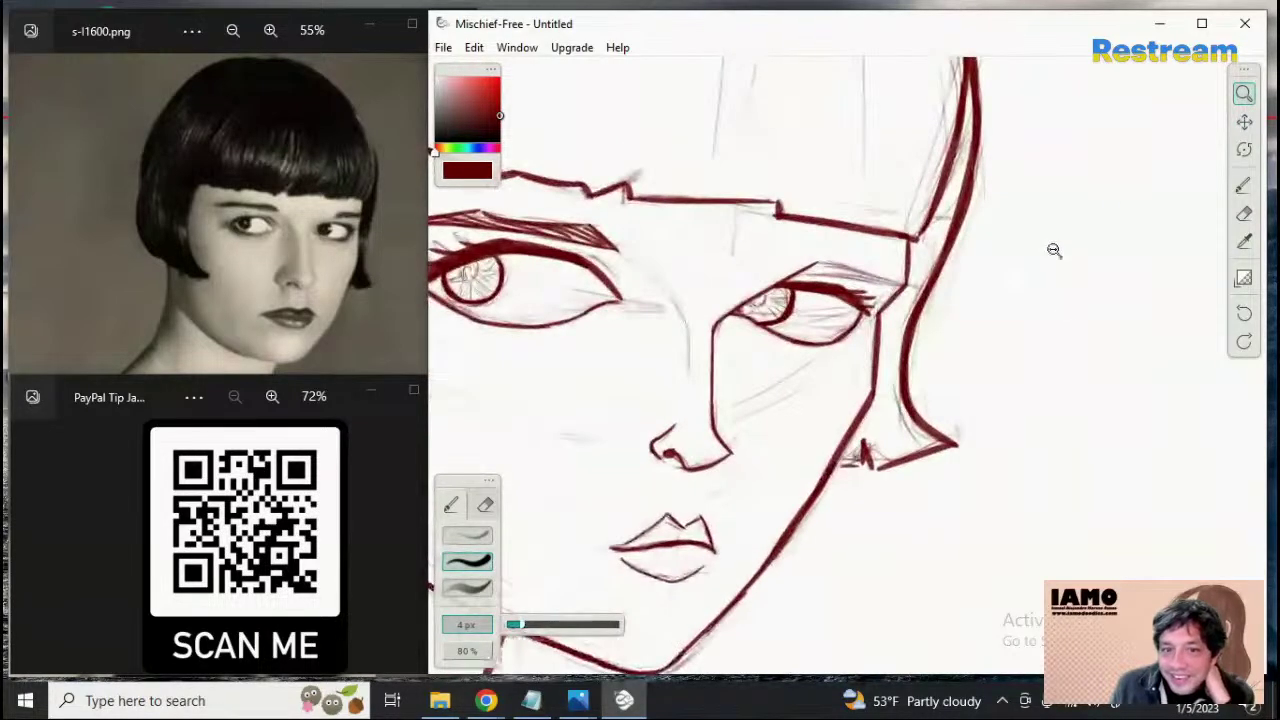
click(1244, 185)
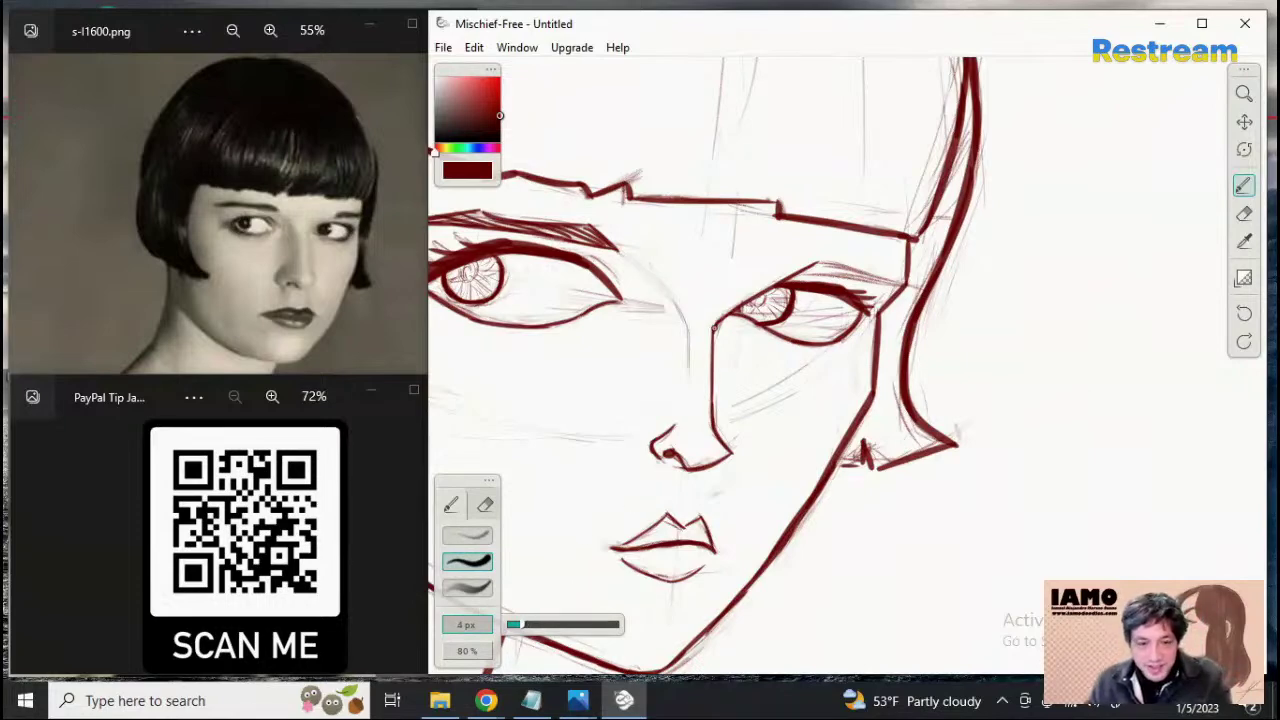
click(1243, 93)
drag(938, 300, 866, 300)
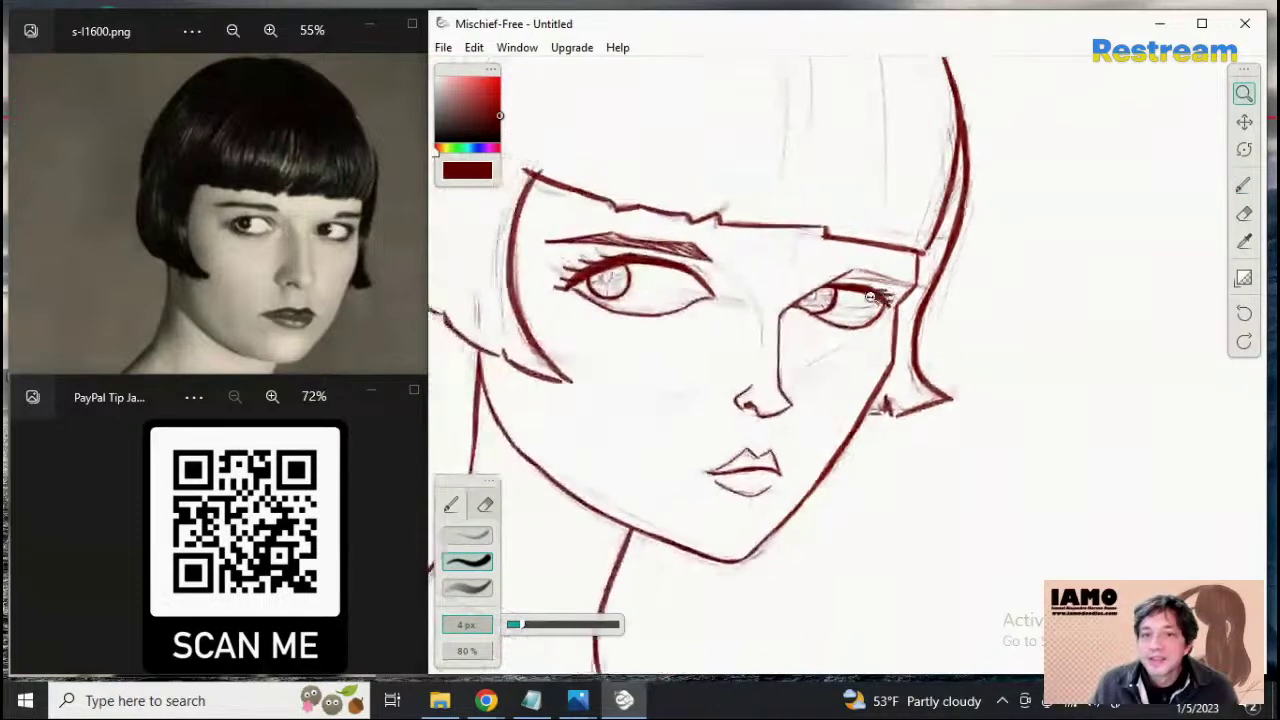
Ink the curved line from the near eyebrow's inner end down to the nose bridge with the 4 px brush, redoing uneven strokes
click(1244, 186)
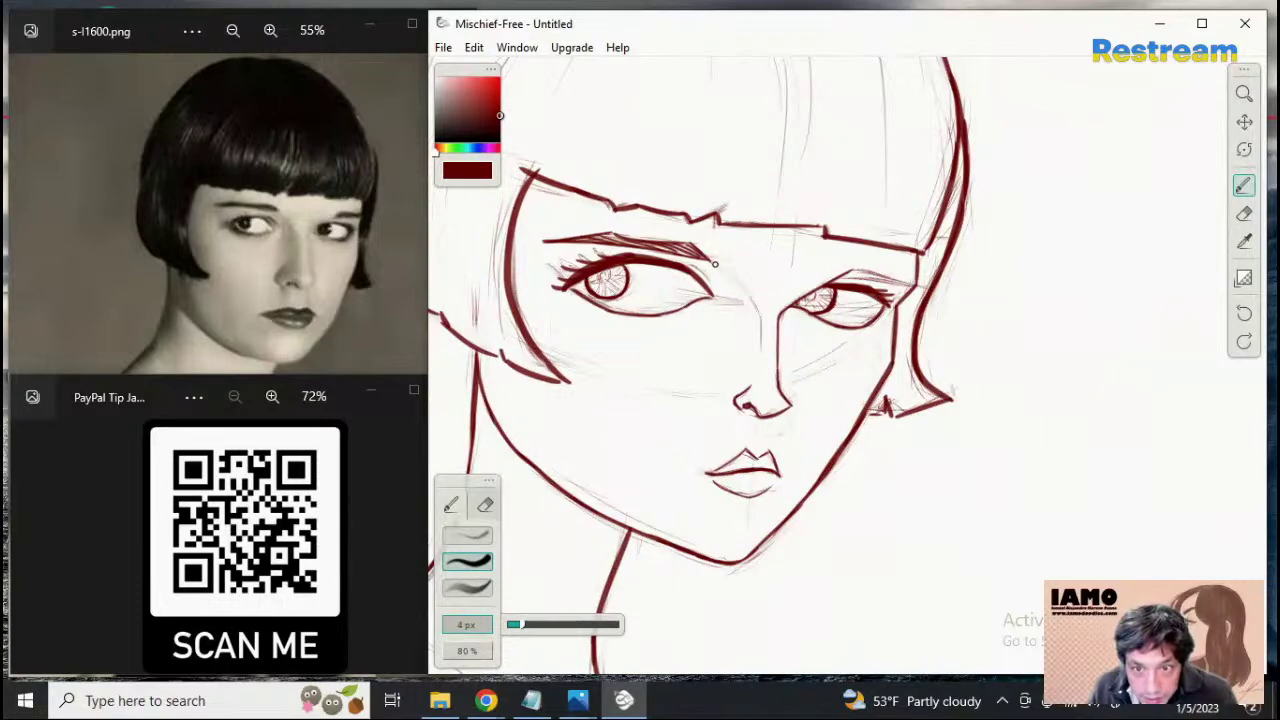
drag(716, 264, 768, 317)
key(ctrl+z)
drag(723, 271, 764, 312)
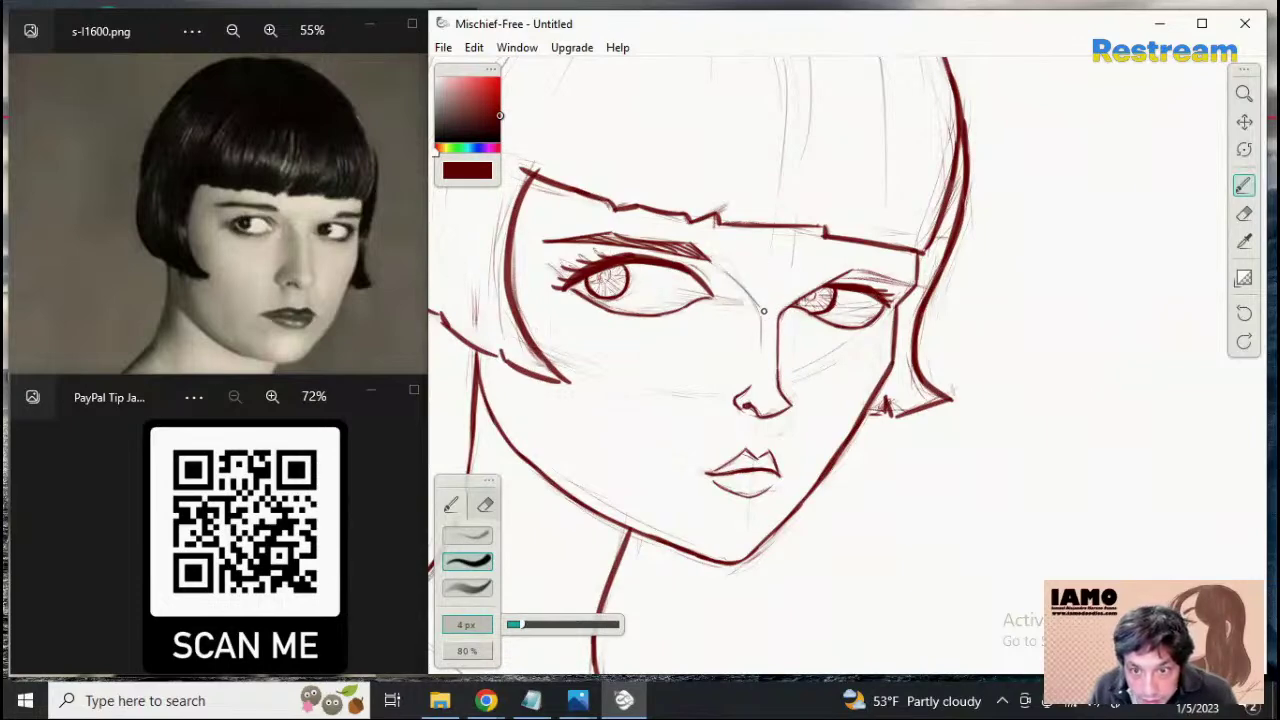
key(ctrl+z)
drag(716, 264, 761, 307)
key(ctrl+z)
drag(714, 264, 762, 313)
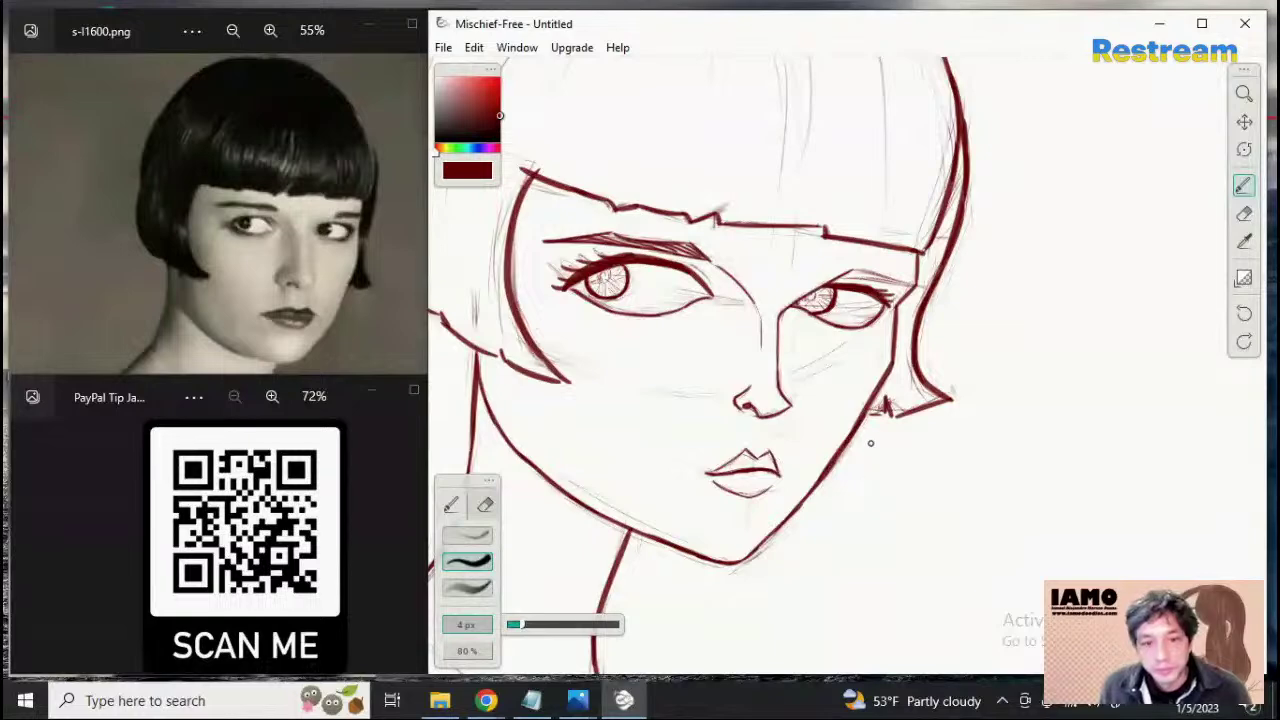
Ink dark pupils inside both irises with a 7 px brush, undoing and redrawing the first attempt
click(1243, 95)
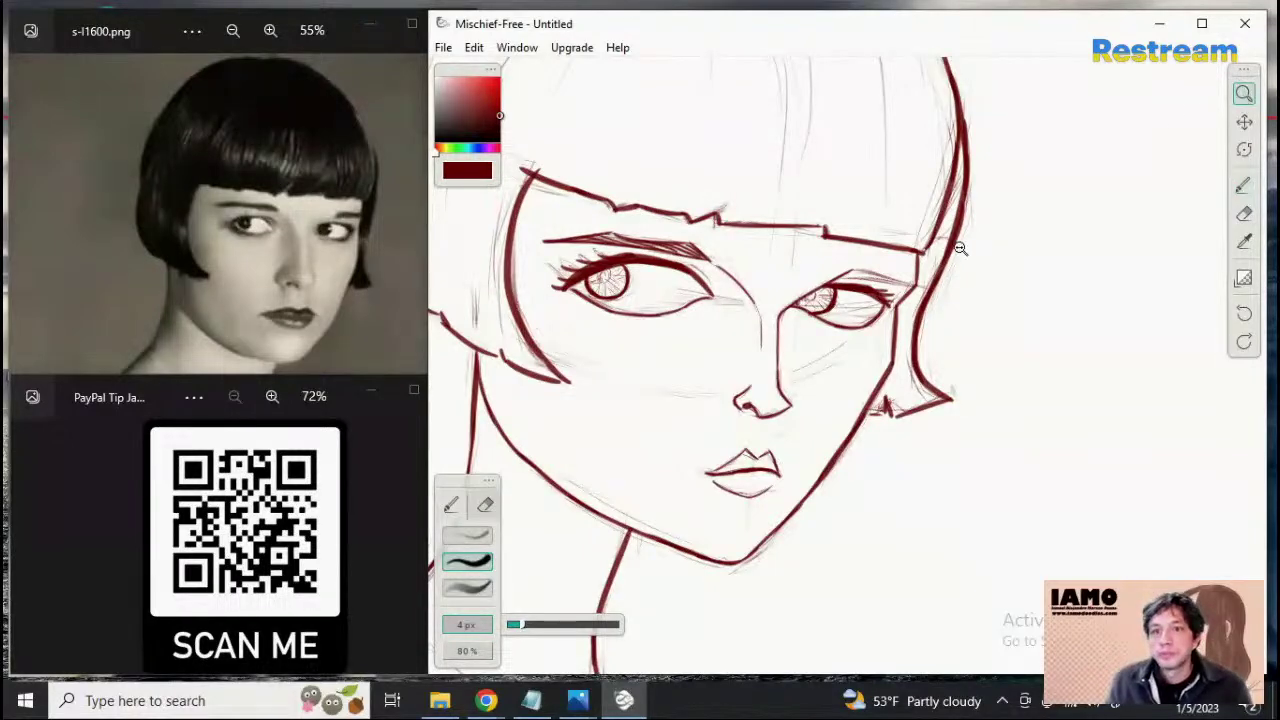
mouse_move(959, 249)
mouse_down()
mouse_move(874, 249)
mouse_move(892, 251)
mouse_up()
drag(1038, 332, 1059, 334)
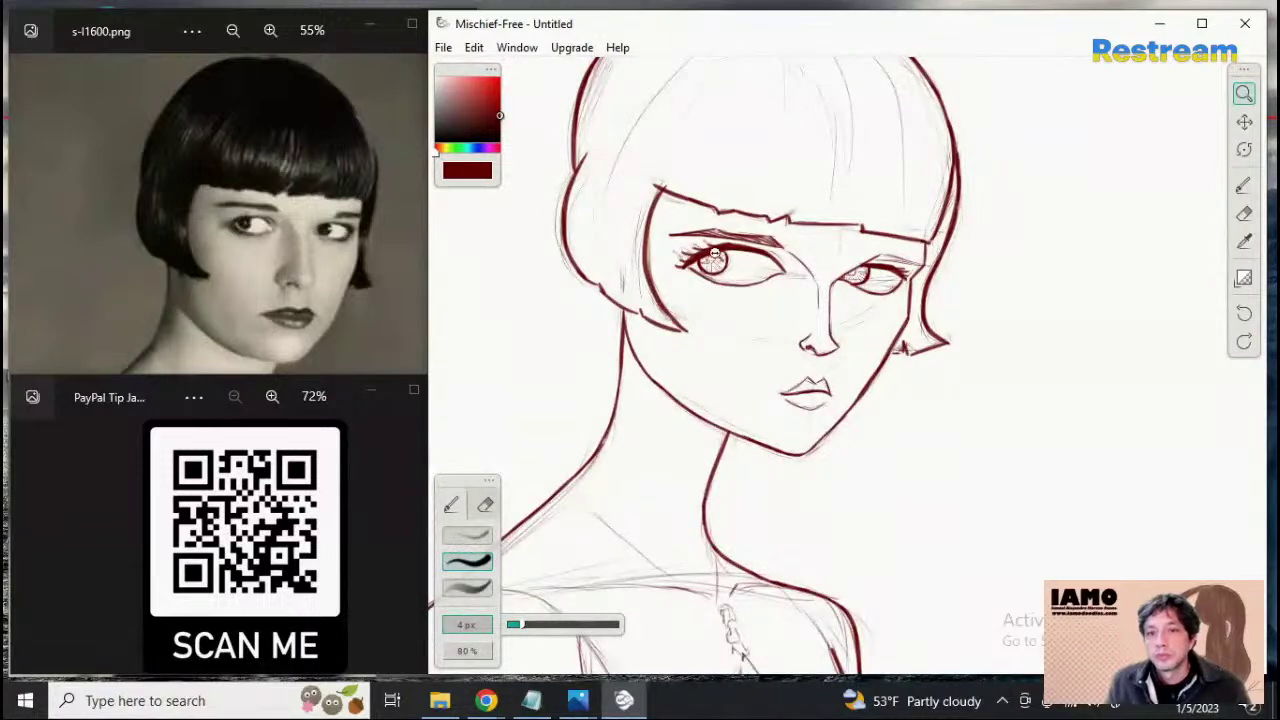
mouse_move(664, 230)
mouse_down()
mouse_move(868, 268)
mouse_move(806, 253)
mouse_up()
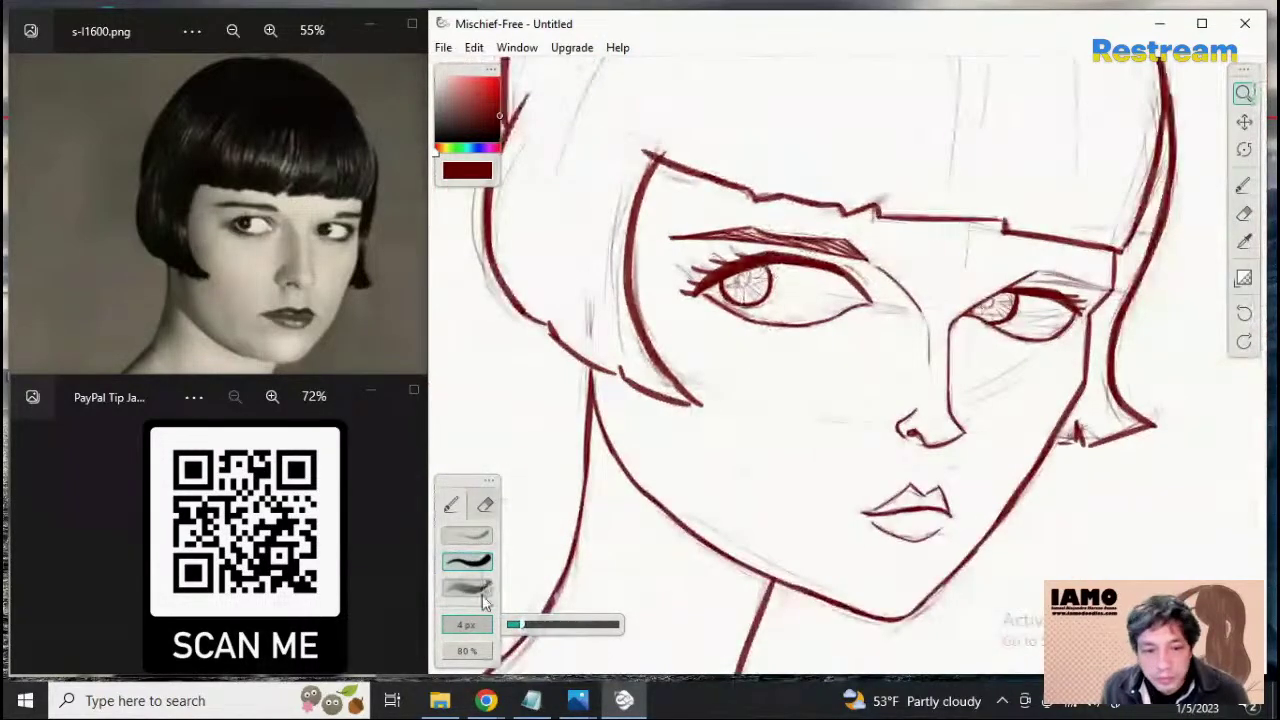
drag(522, 624, 536, 624)
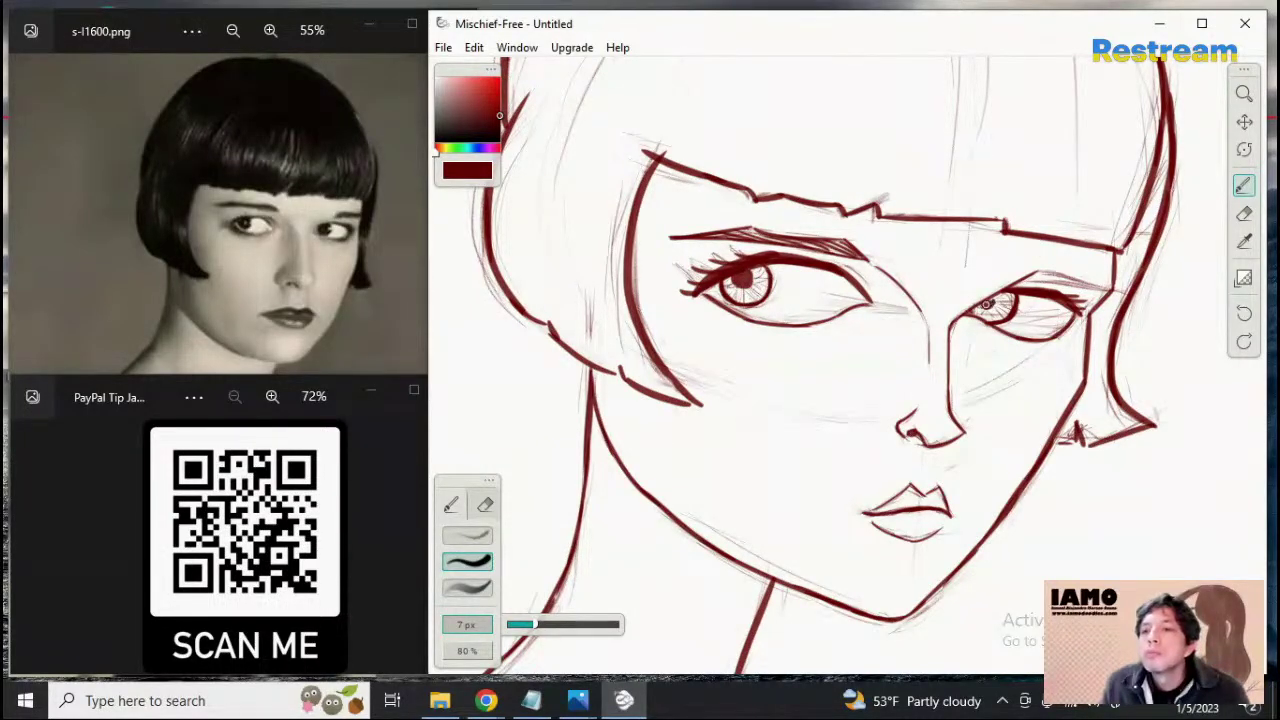
key(ctrl+z)
key(ctrl+z)
key(ctrl+z)
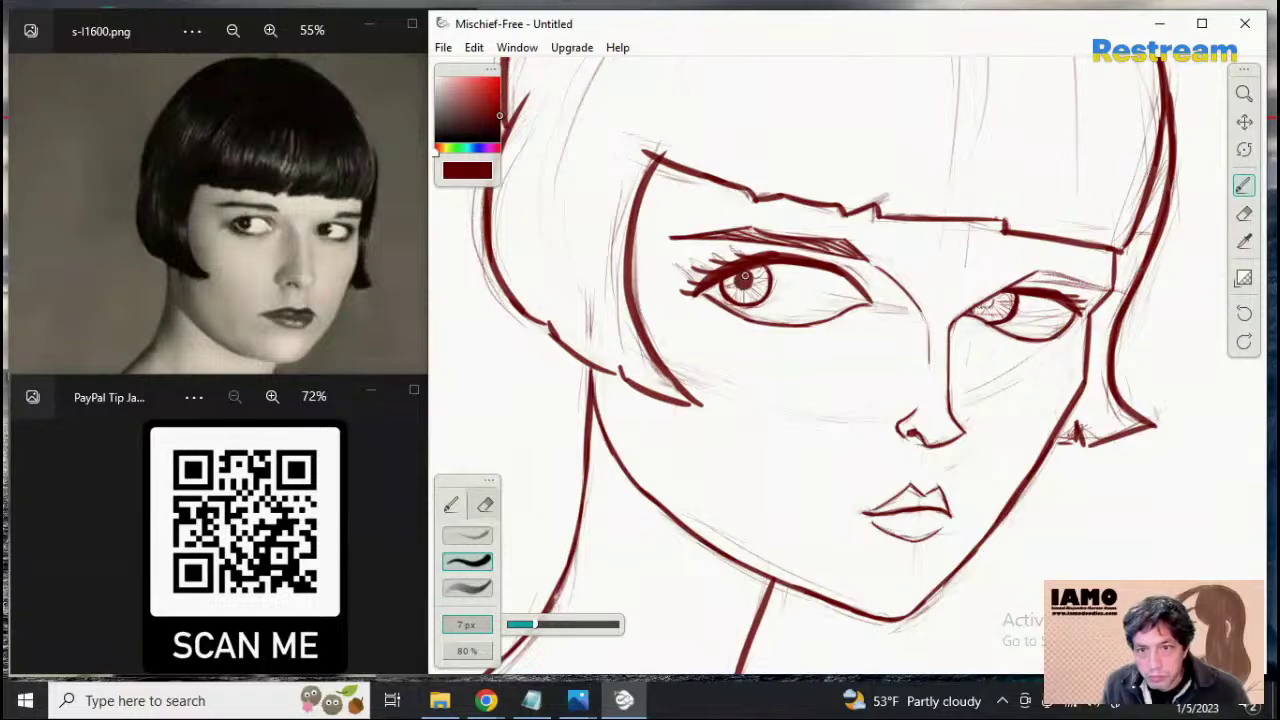
drag(748, 272, 744, 286)
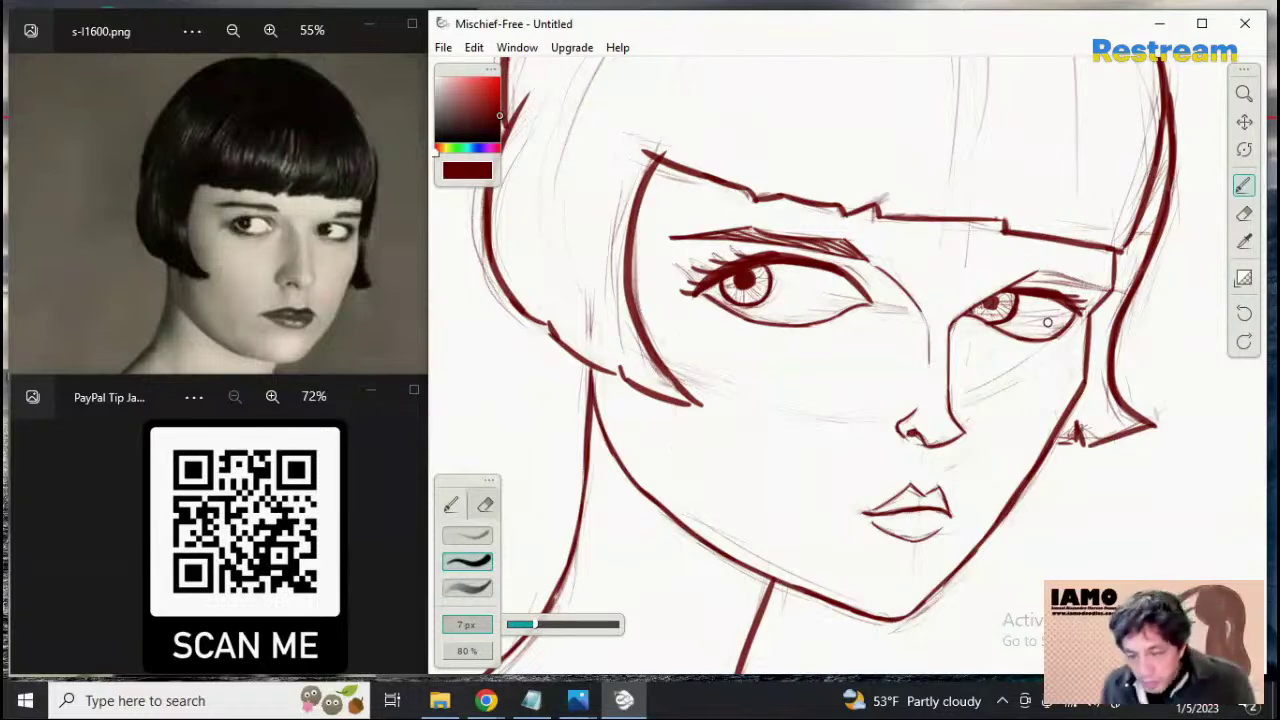
Ink the upper and lower edges of the far eyebrow with a 6 px brush, redoing the uneven lower stroke
key(bracketleft)
key(bracketleft)
key(bracketleft)
key(bracketright)
key(bracketright)
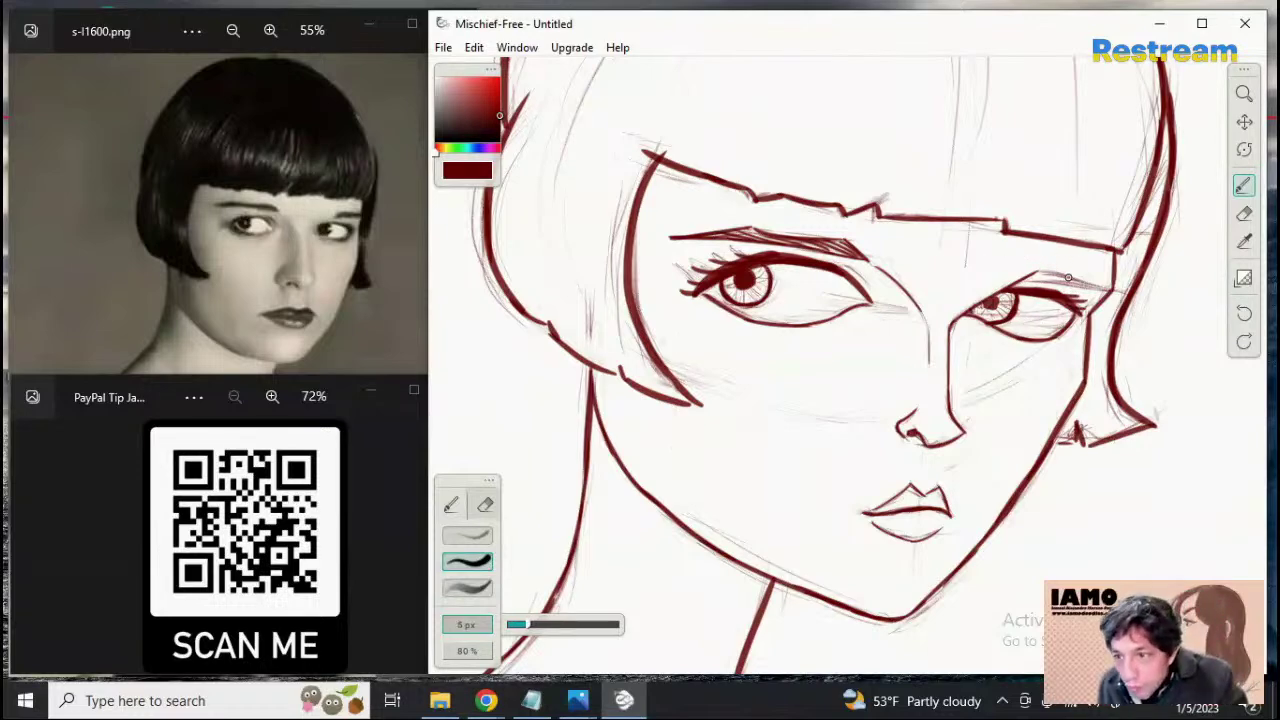
key(bracketright)
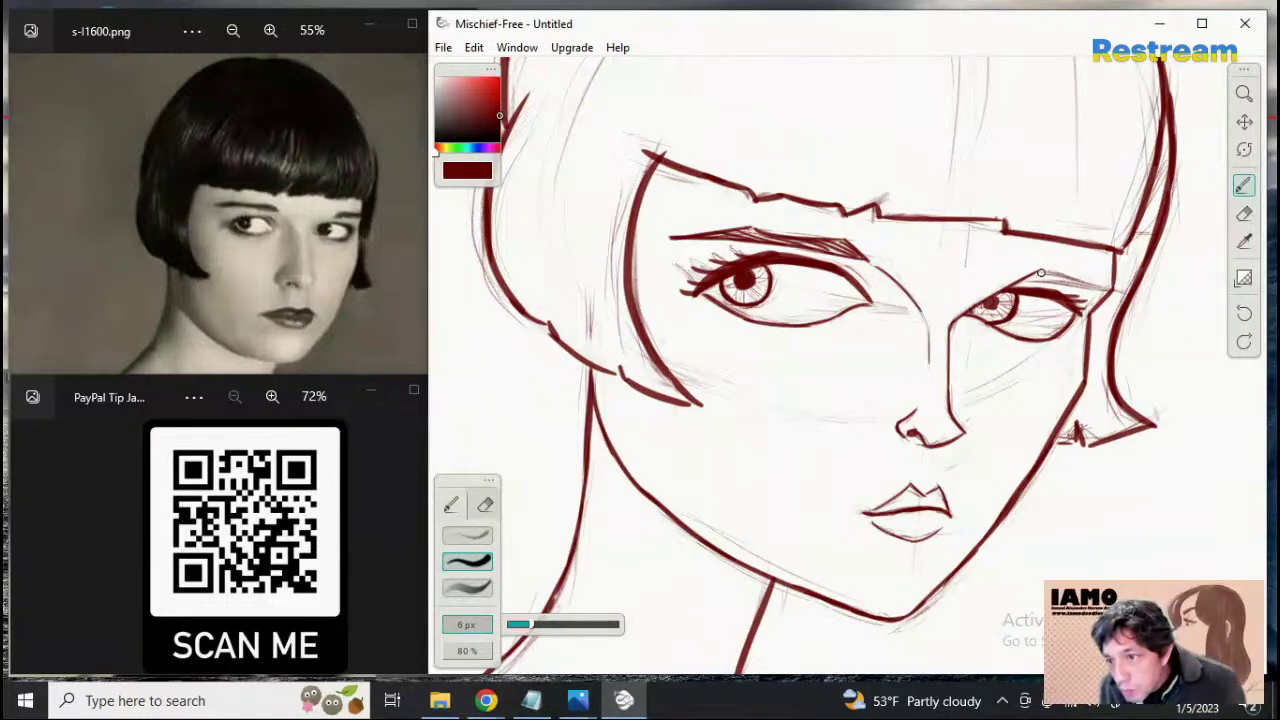
drag(1041, 273, 1116, 299)
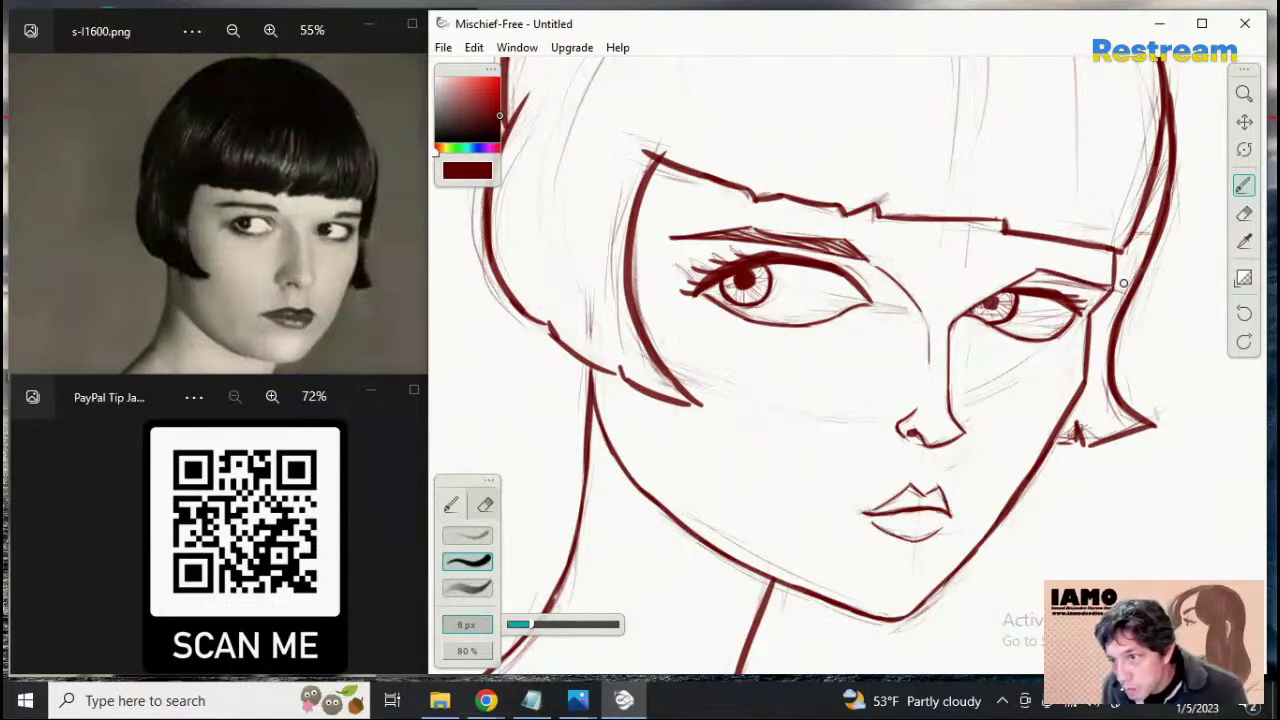
drag(1032, 279, 1118, 296)
key(ctrl+z)
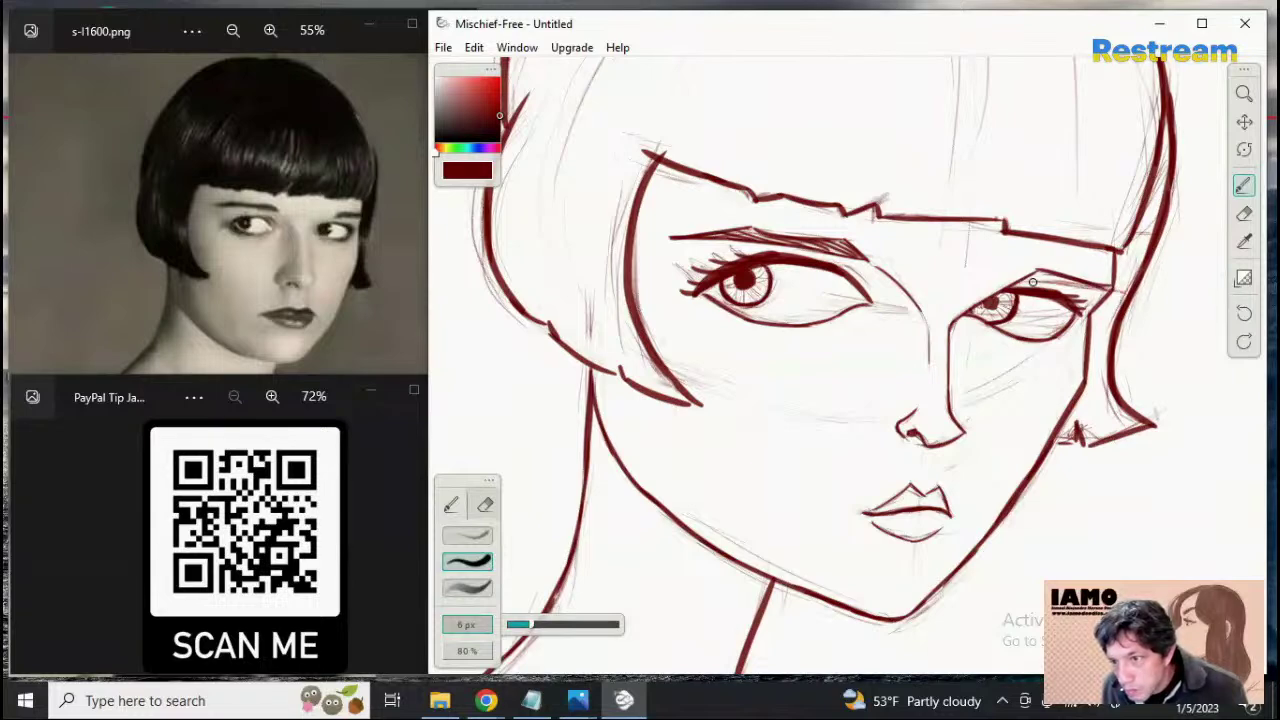
drag(1030, 279, 1123, 295)
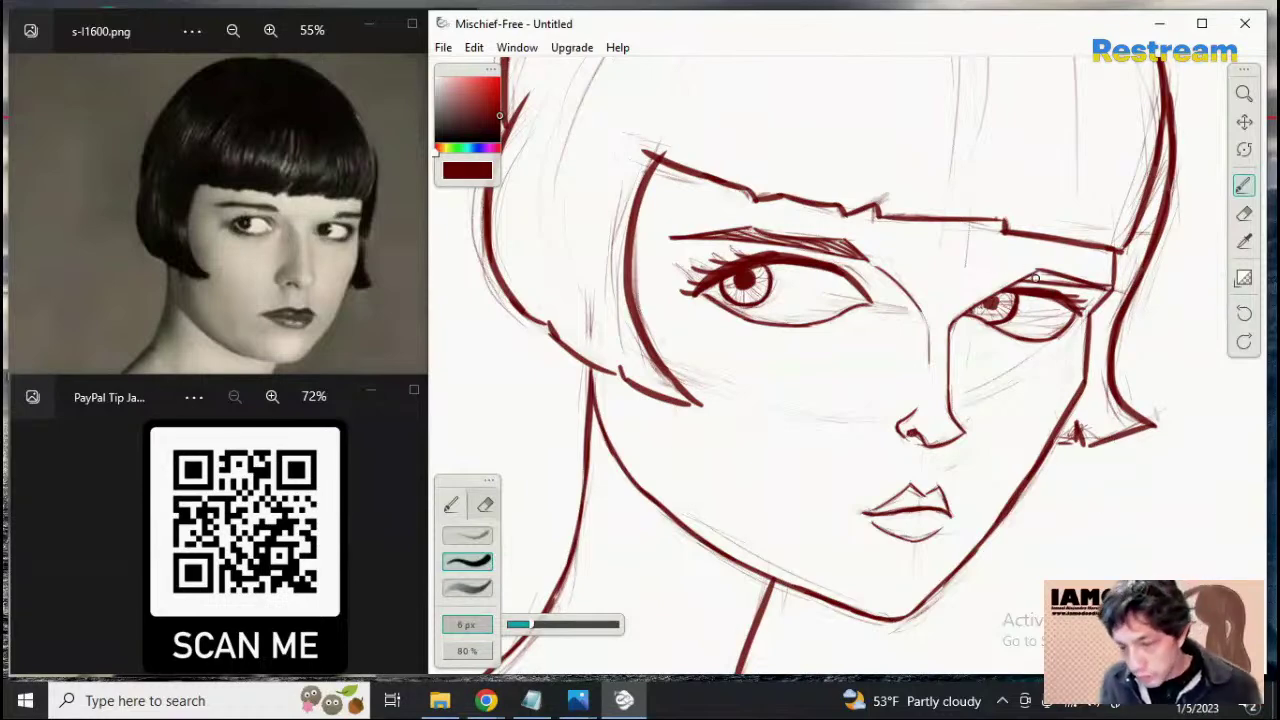
Fill the far eyebrow between its outlines with fine hatching strokes using a 3 px brush
key(bracketleft)
key(bracketleft)
key(bracketleft)
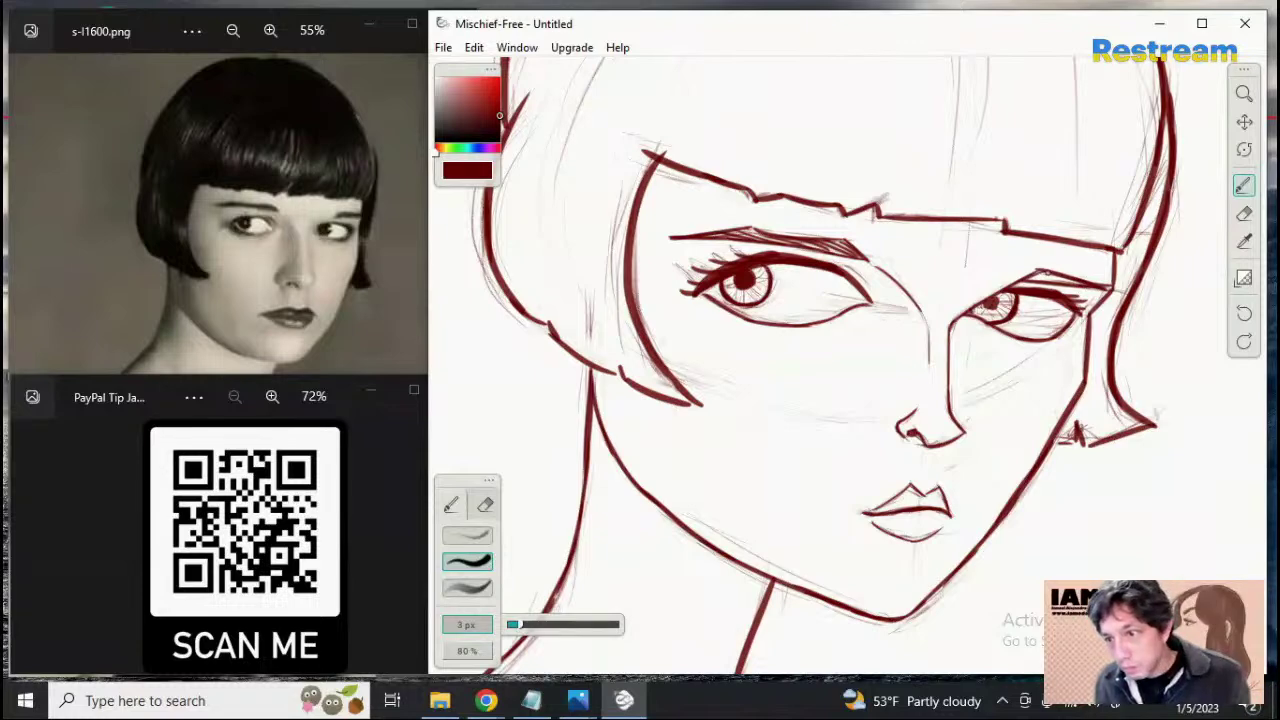
drag(1034, 278, 1070, 276)
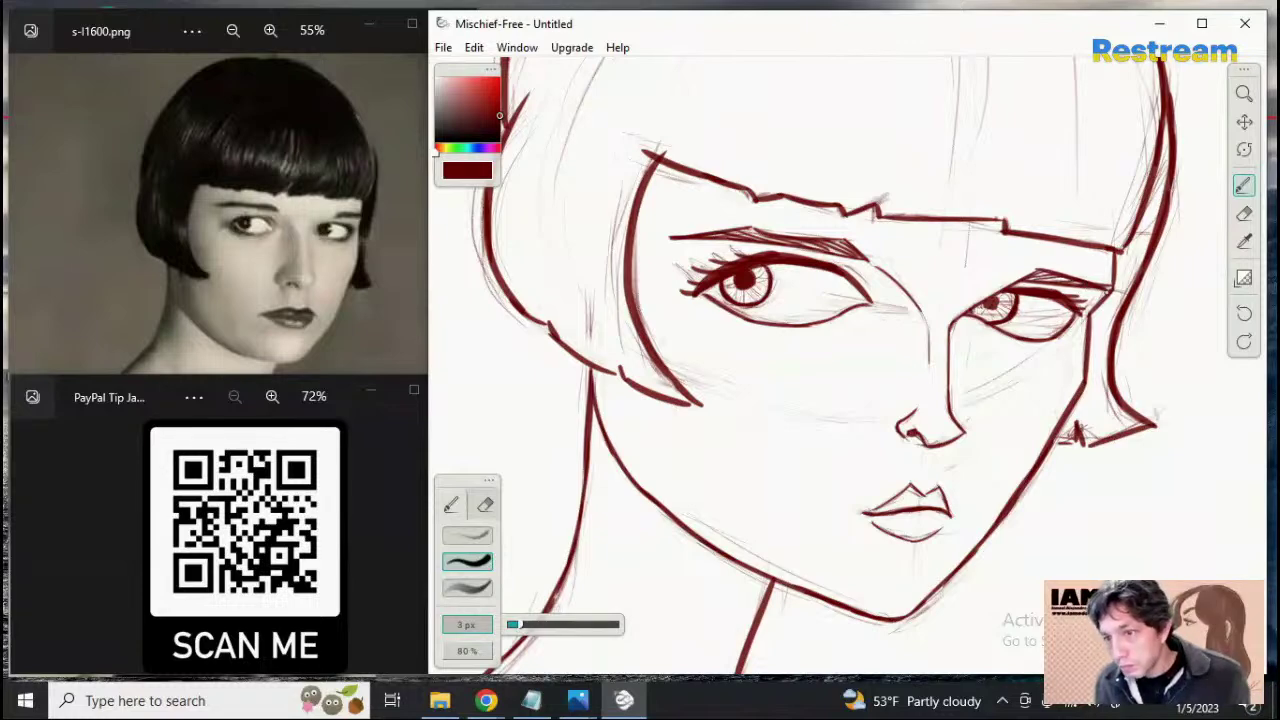
Examine the whole portrait from the hair down to the shoulders and neckline sketch
click(1244, 93)
drag(971, 376, 904, 378)
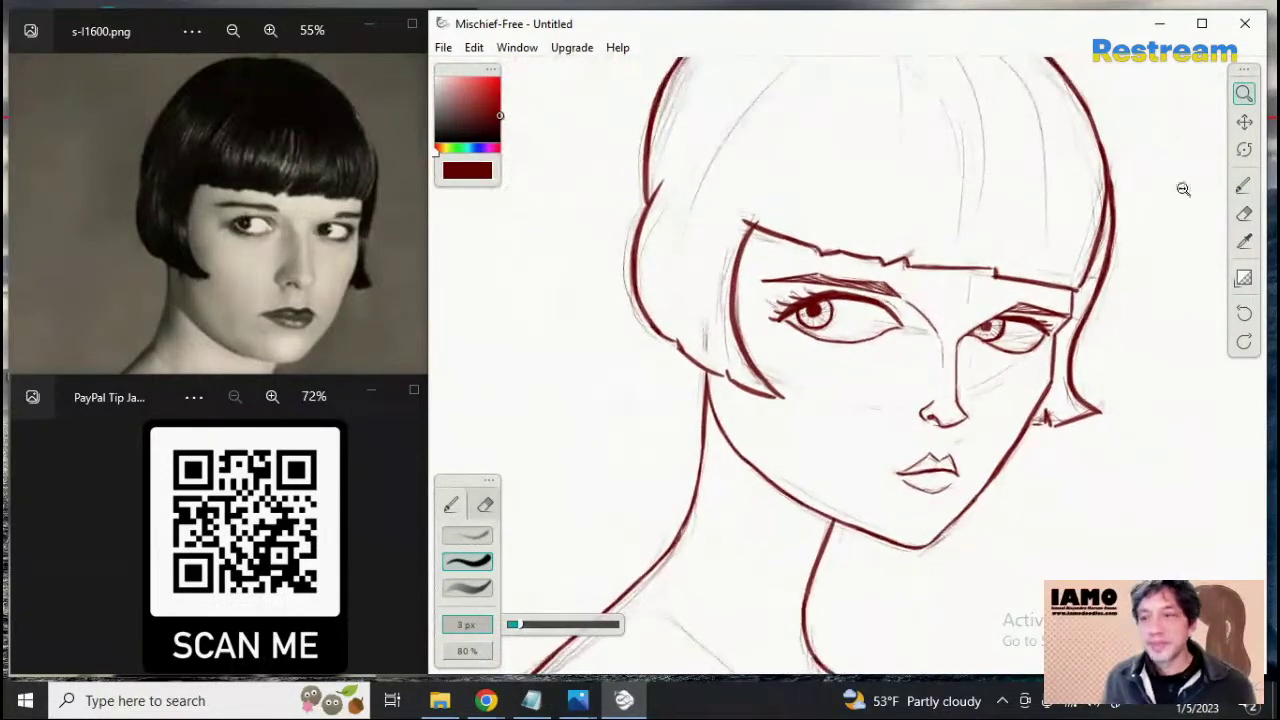
click(1244, 121)
drag(996, 485, 1026, 255)
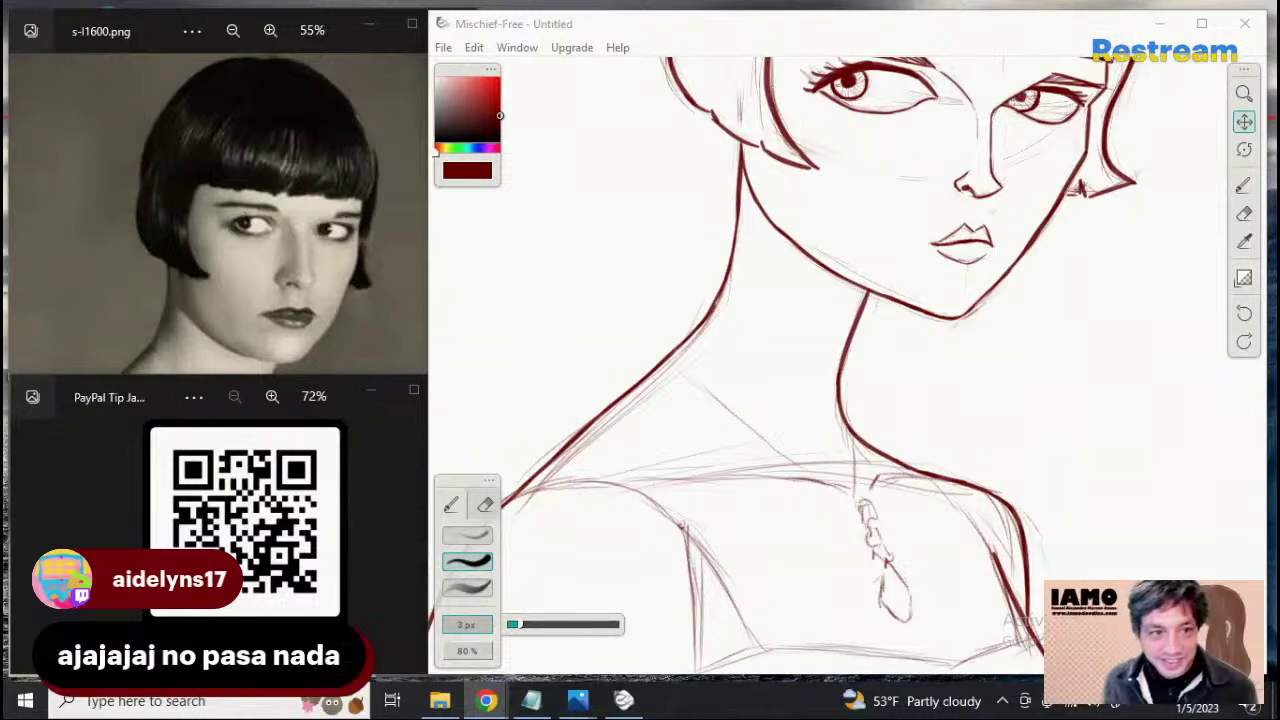
click(1244, 93)
drag(980, 343, 905, 385)
click(1244, 121)
drag(1135, 305, 1071, 357)
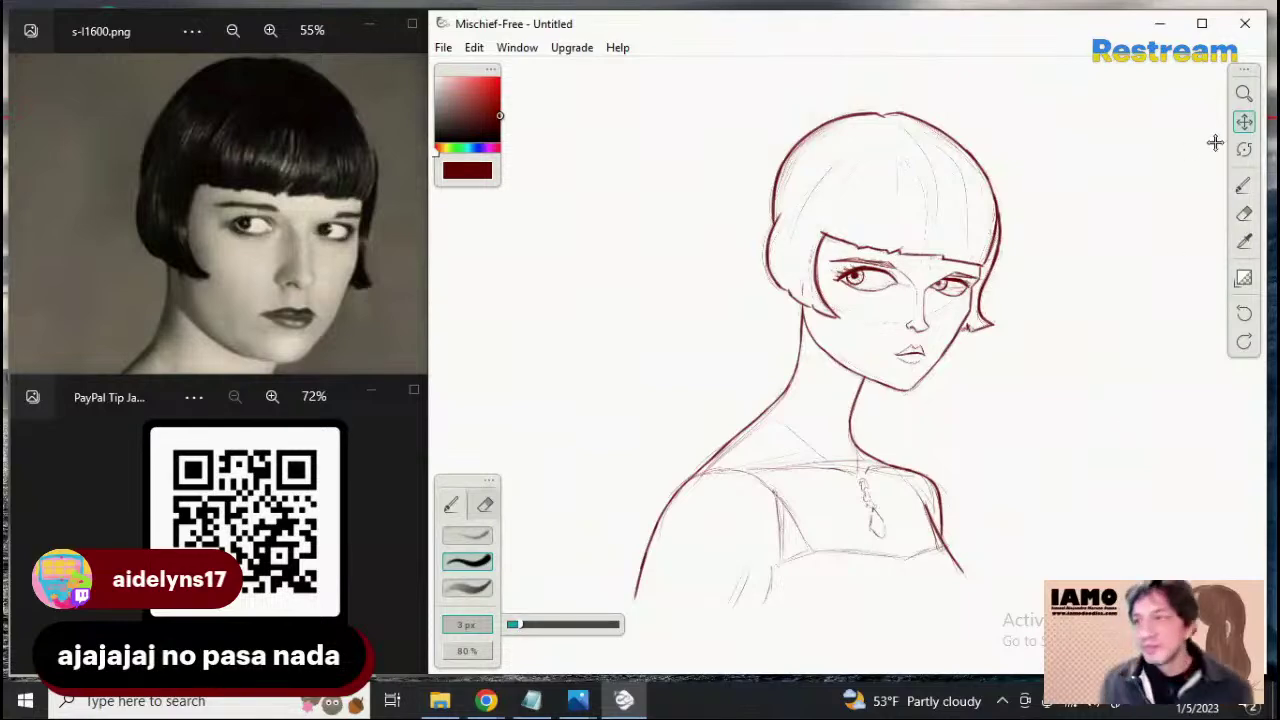
Ink the short slanted neckline segment beside the near arm with an 8 px brush, redoing the uneven stroke
click(1244, 93)
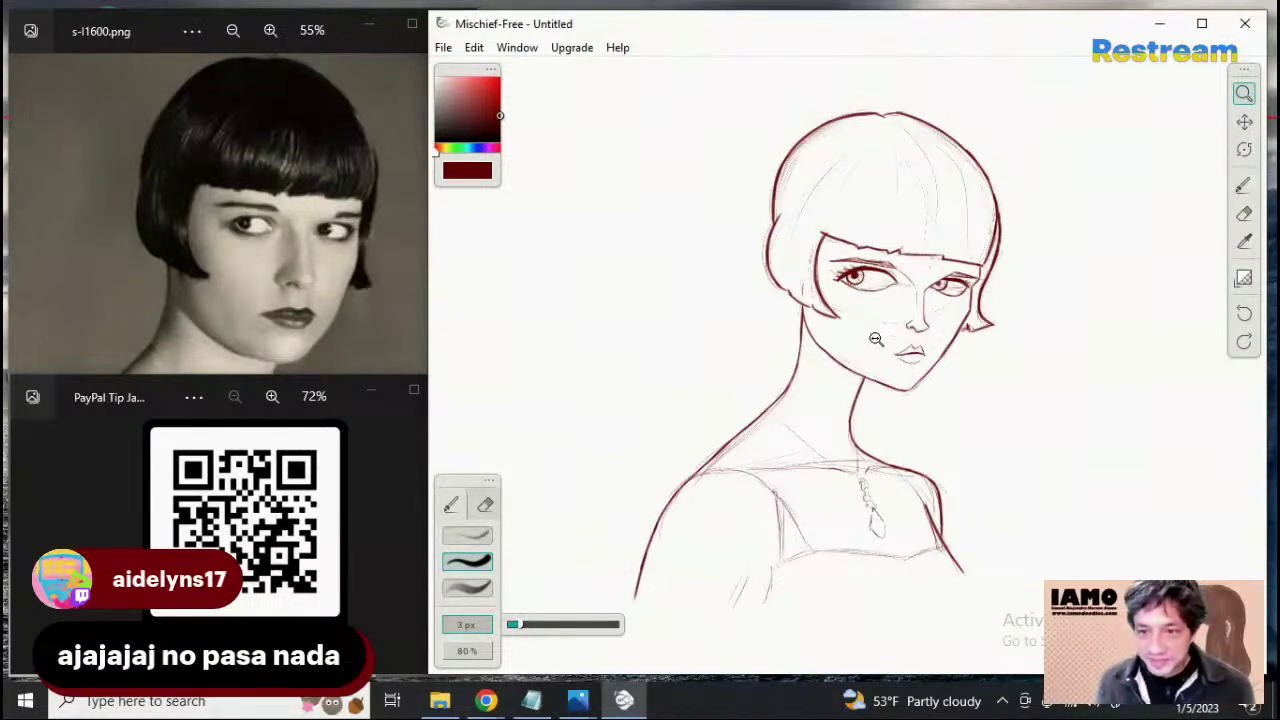
drag(857, 469, 945, 474)
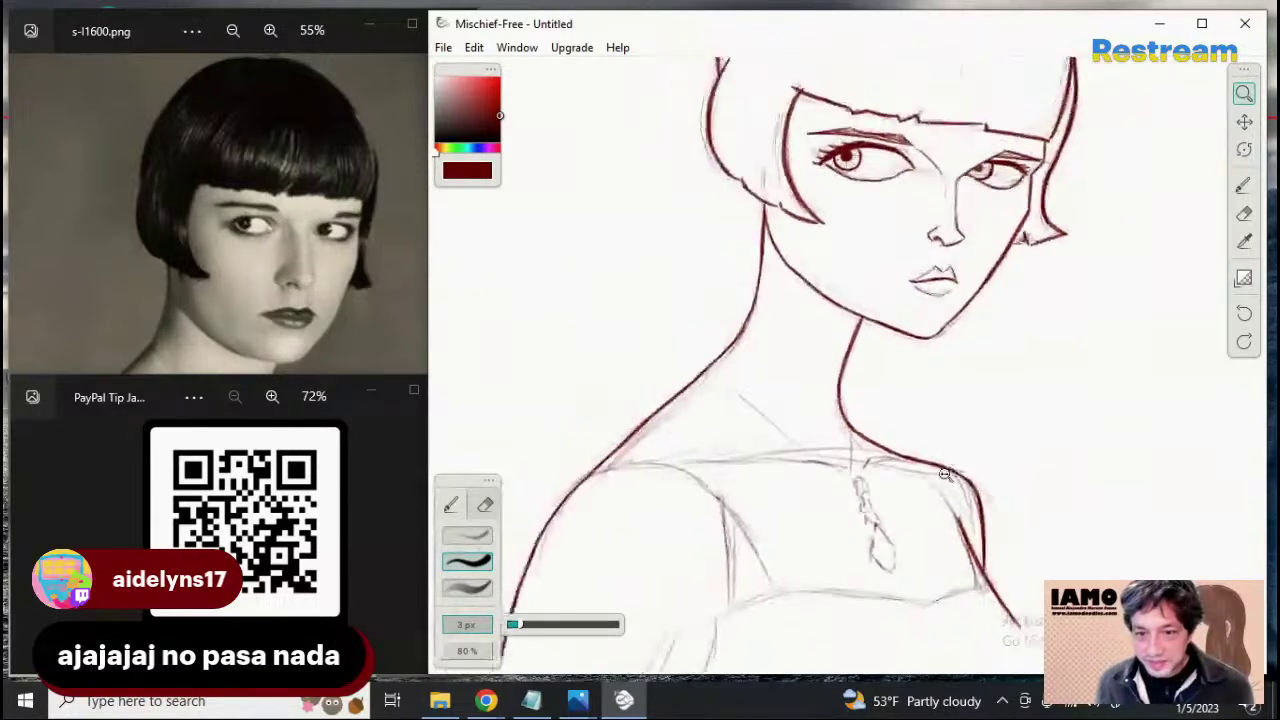
click(1244, 121)
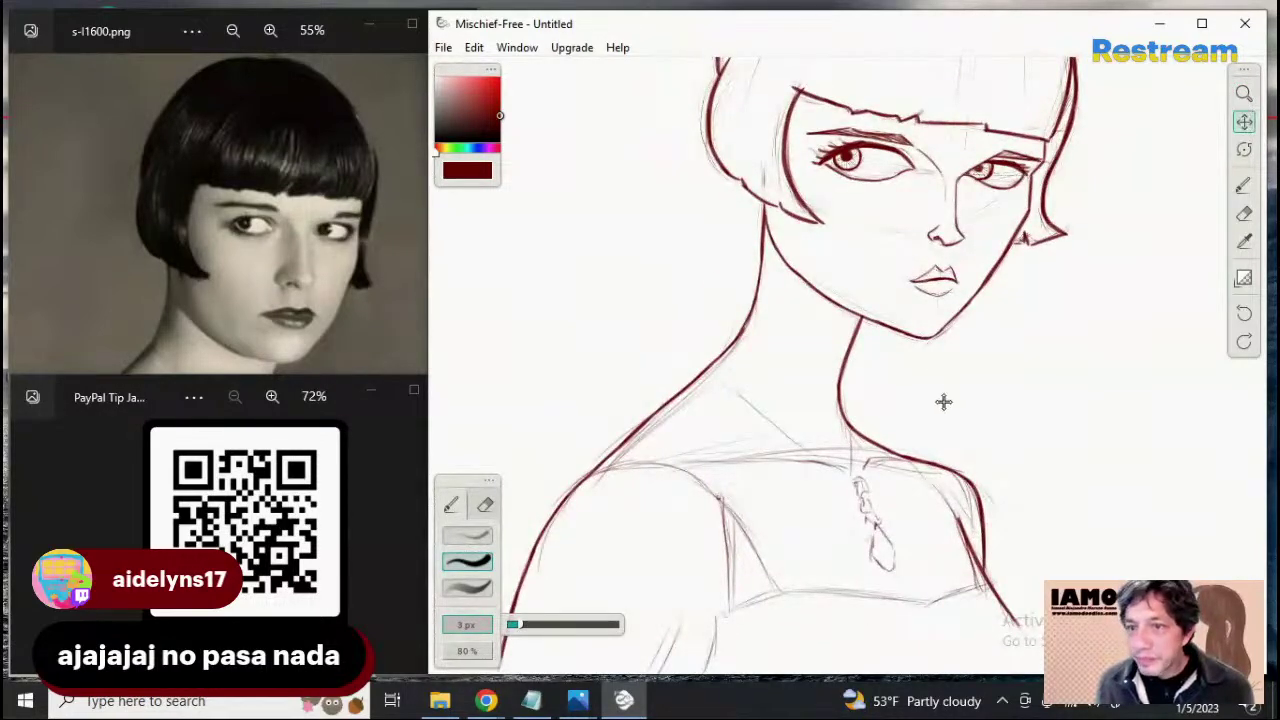
drag(944, 402, 949, 172)
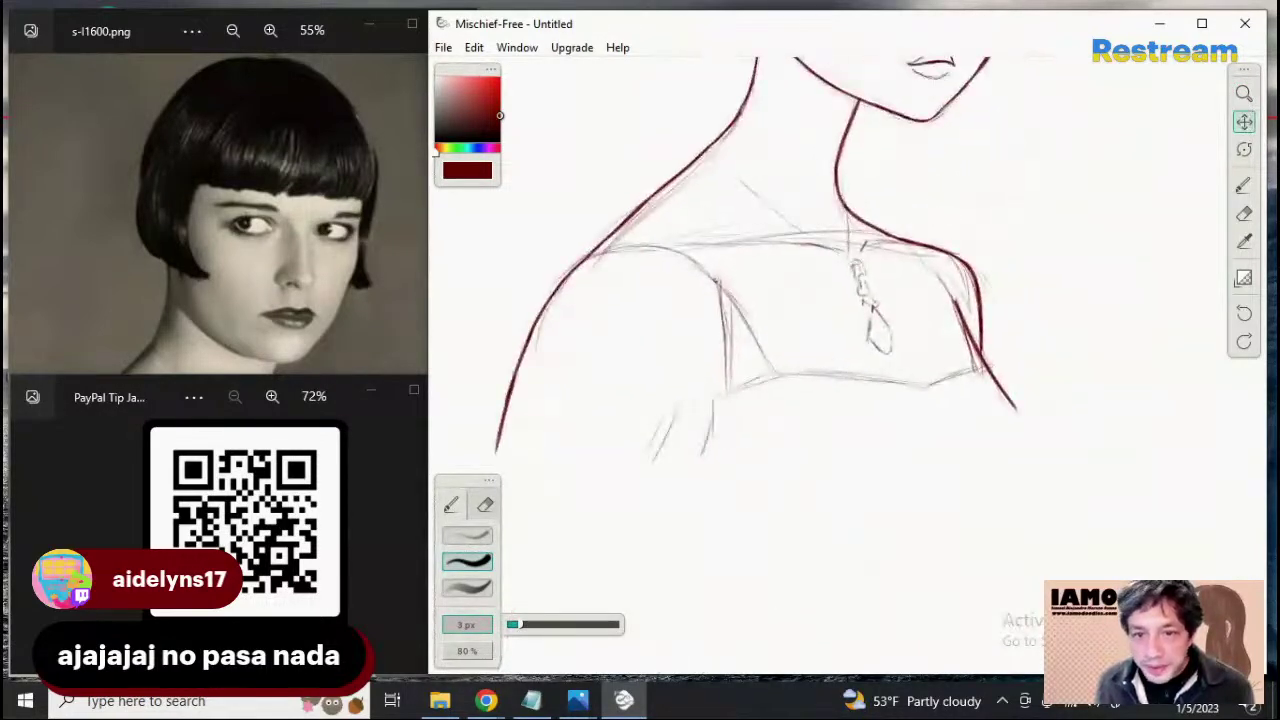
click(1243, 186)
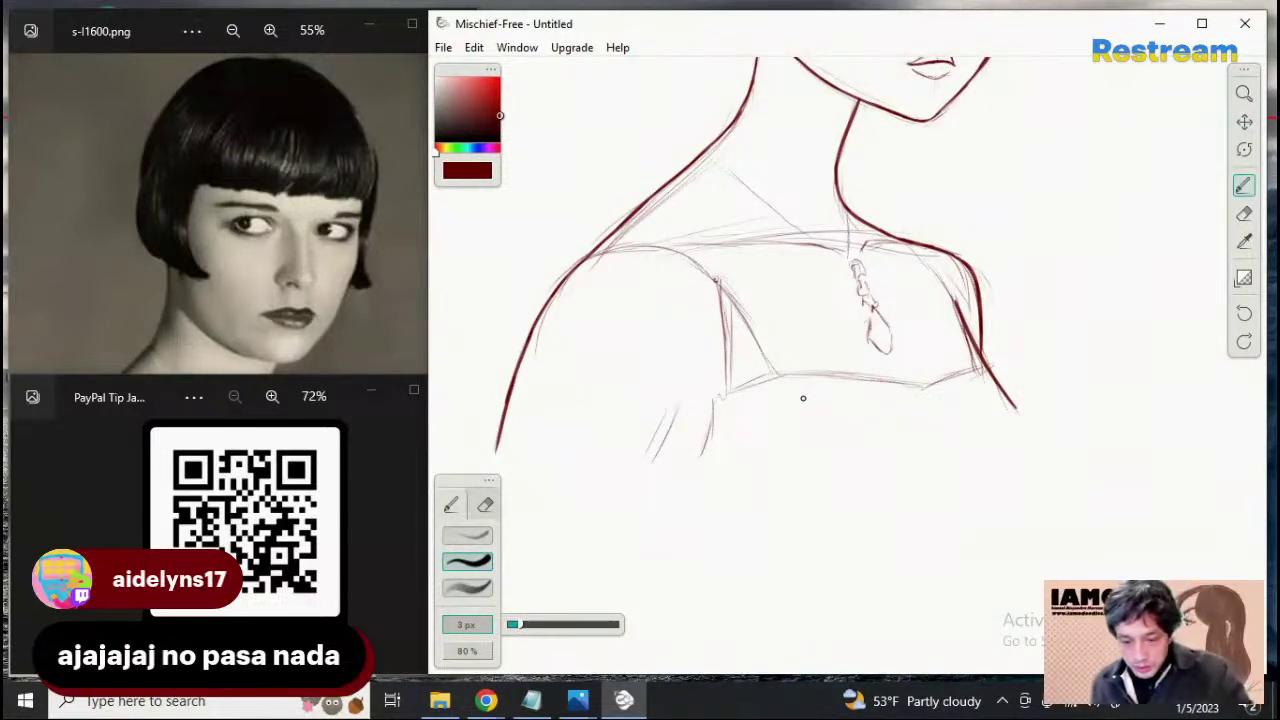
key(])
key(])
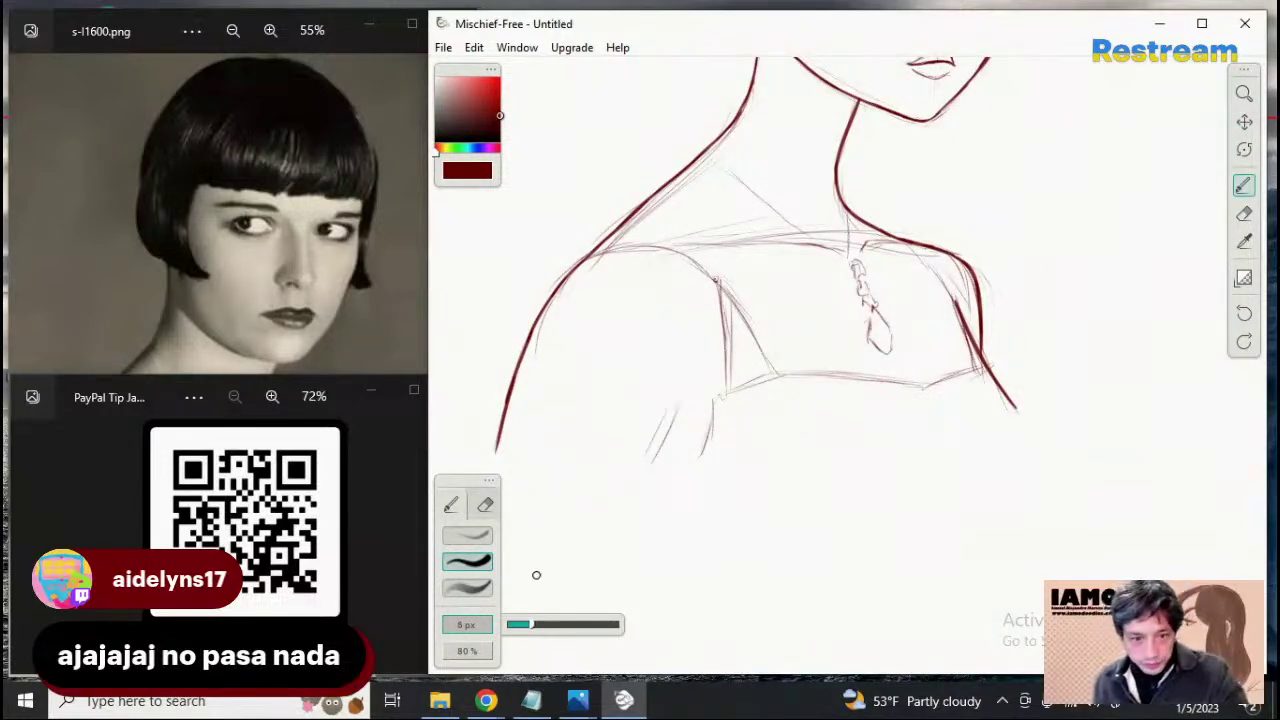
key(])
key(])
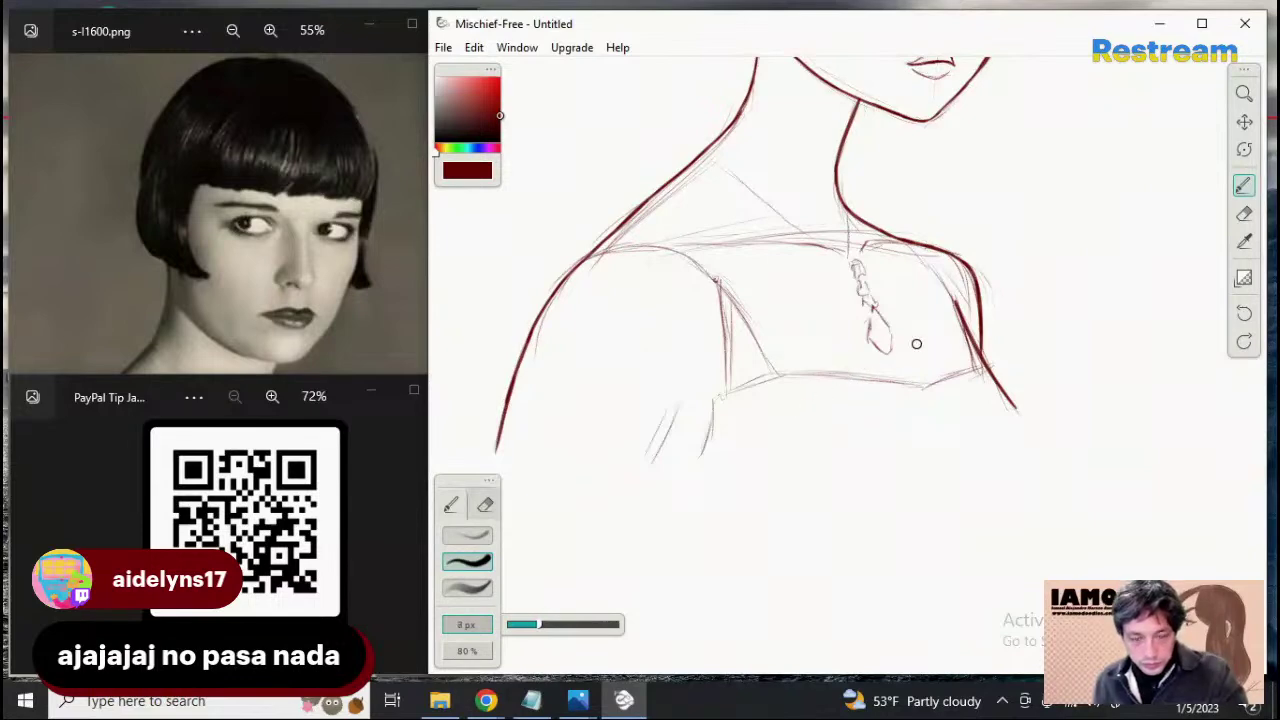
drag(788, 373, 707, 401)
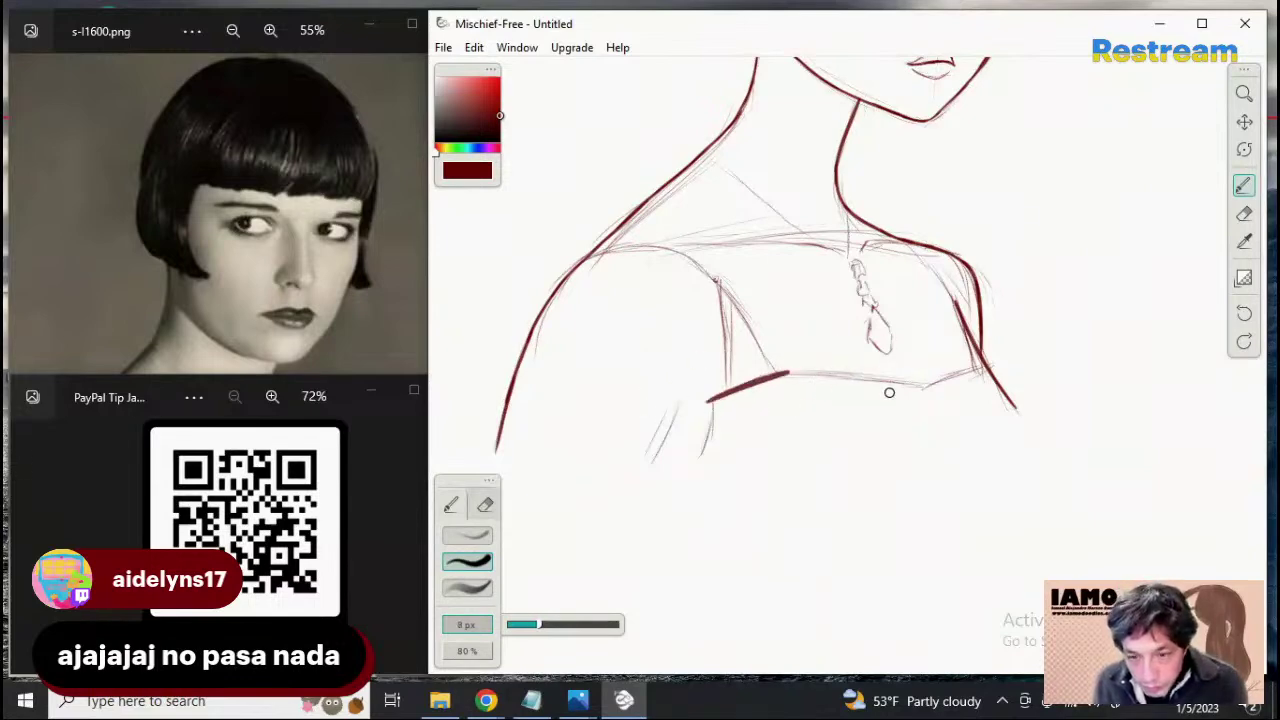
key(ctrl+z)
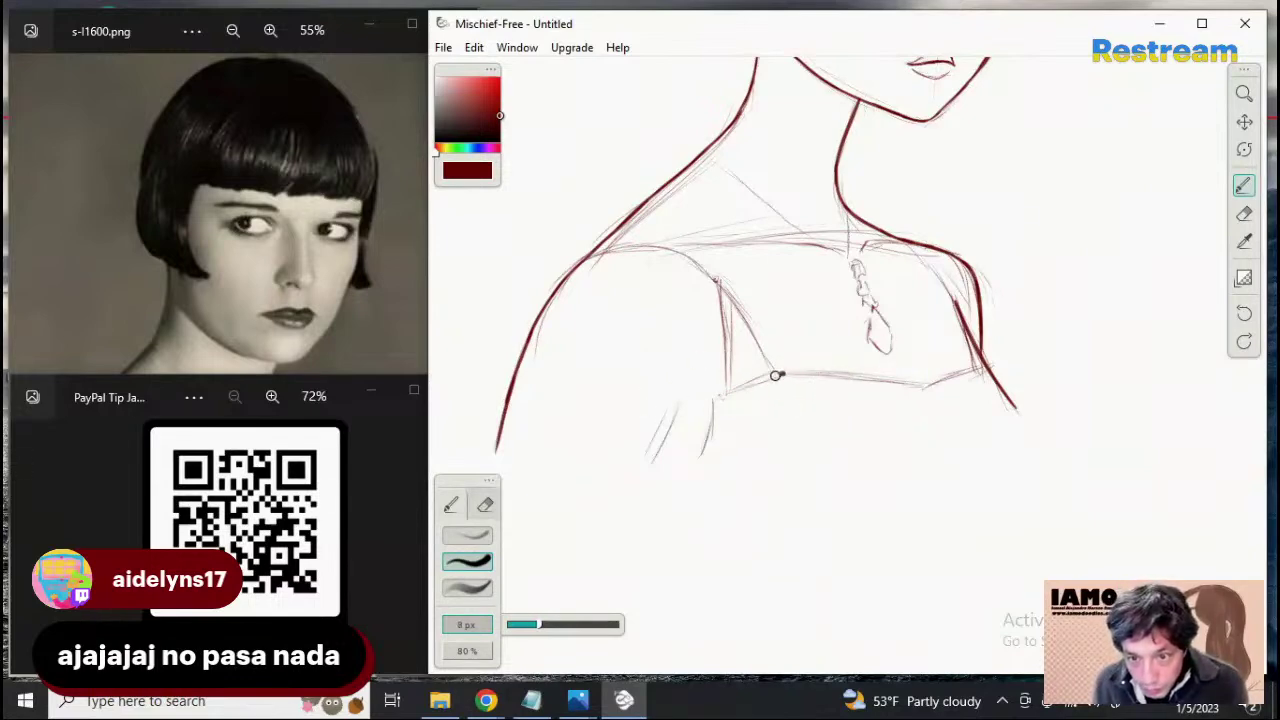
drag(776, 375, 702, 408)
key(ctrl+z)
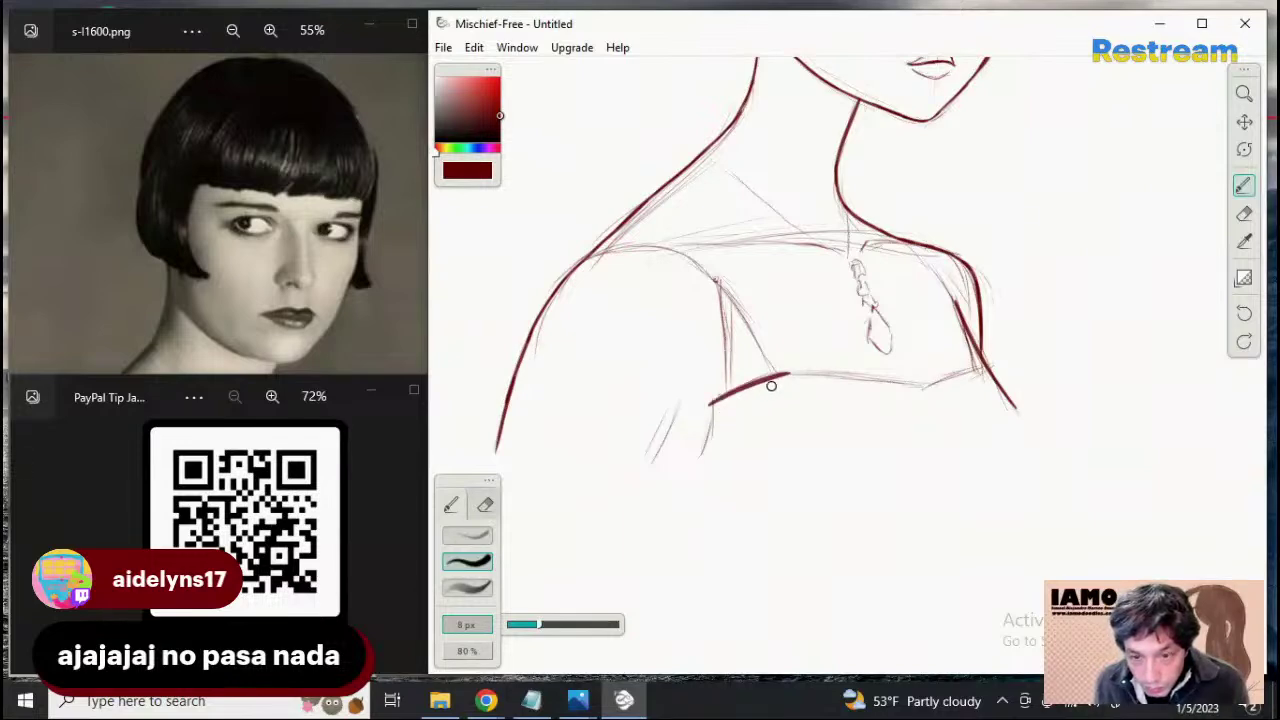
Ink the short side edge of the dress descending from the neckline's corner beside the near arm, redoing uneven strokes with the 8 px brush
mouse_move(712, 408)
mouse_down()
mouse_move(681, 492)
mouse_move(692, 462)
mouse_up()
key(ctrl+z)
key(ctrl+z)
drag(714, 404, 698, 454)
key(ctrl+z)
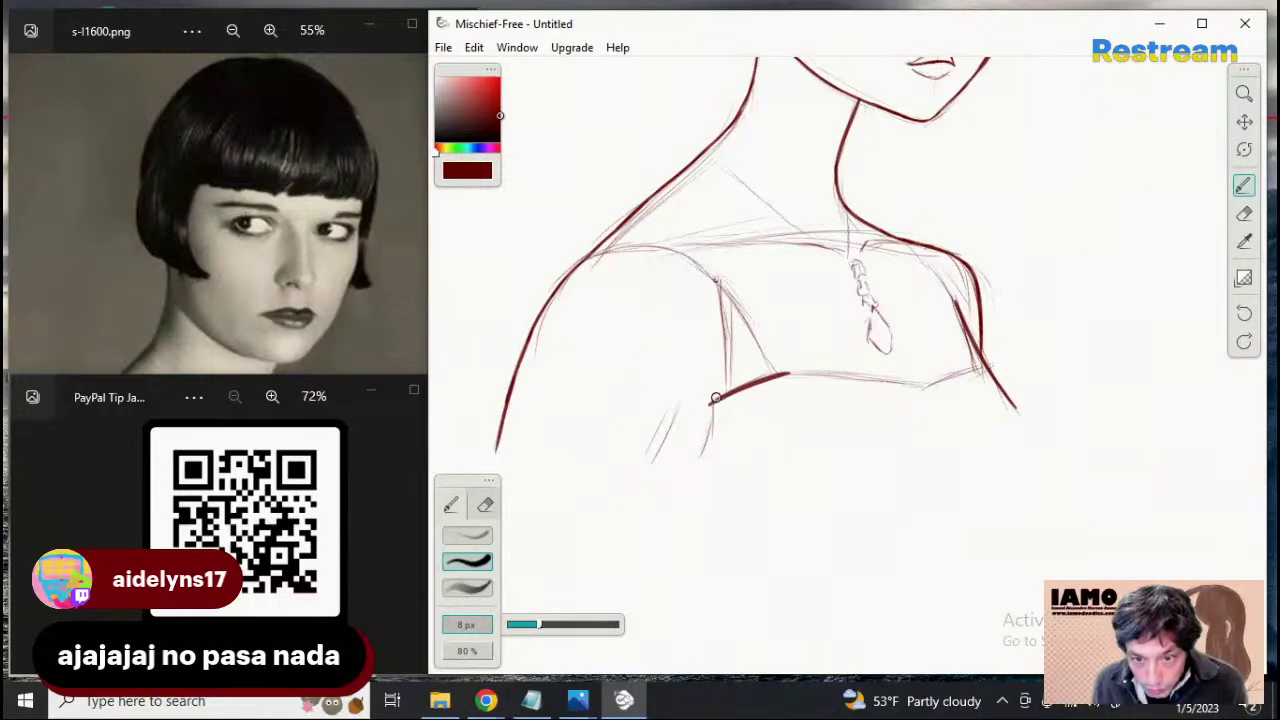
drag(715, 398, 684, 480)
key(ctrl+z)
drag(714, 398, 692, 464)
key(ctrl+z)
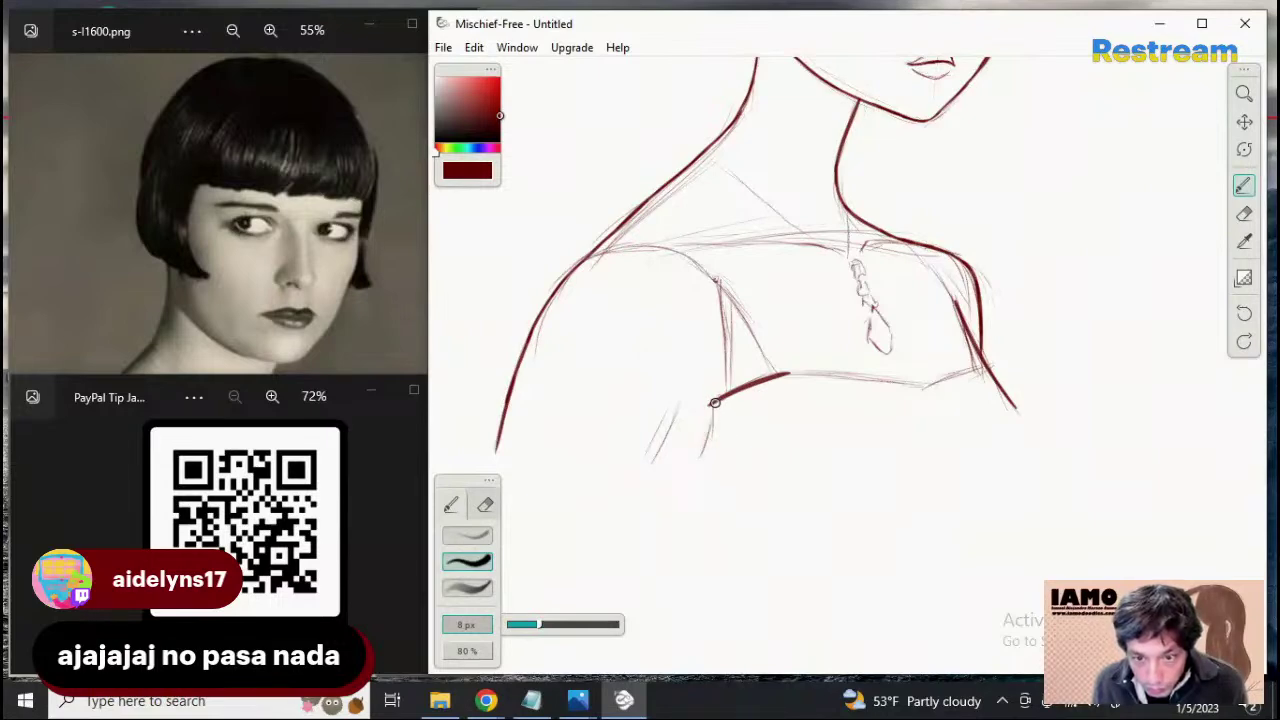
drag(714, 401, 686, 474)
key(ctrl+z)
drag(714, 401, 686, 474)
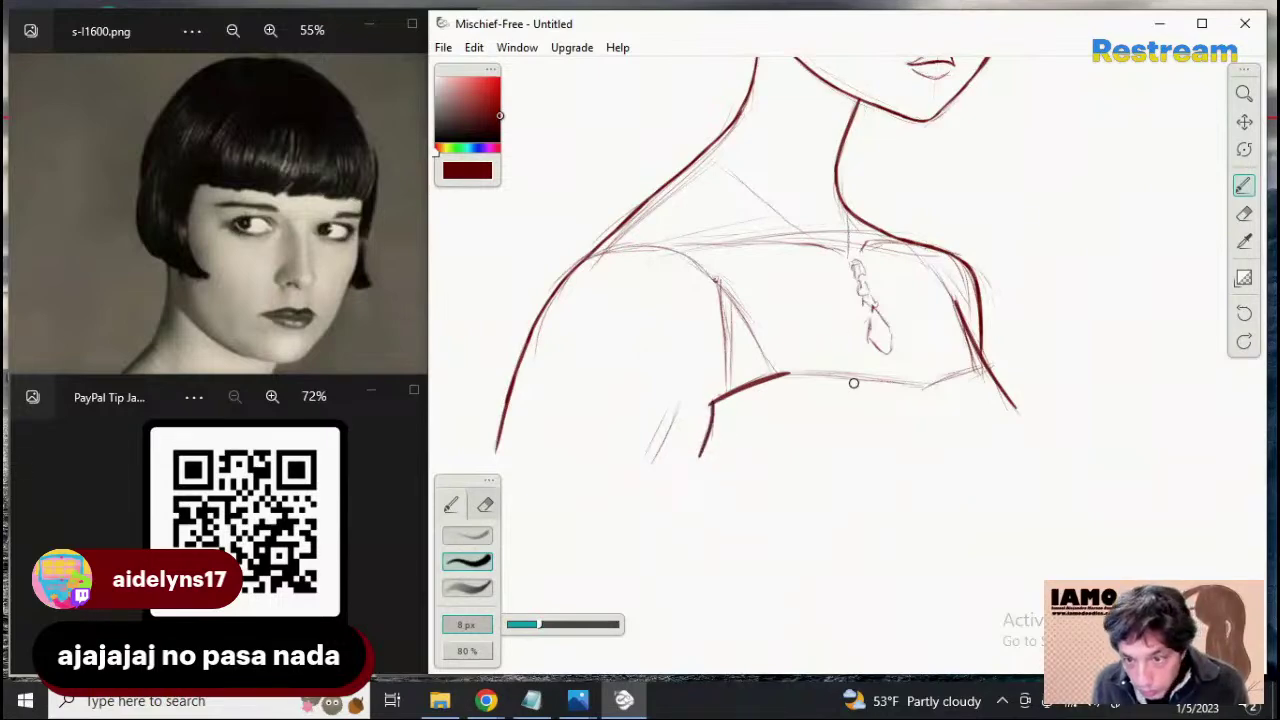
Ink the dress neckline across the chest, down to its low point and up to the far arm, redoing uneven strokes
drag(786, 374, 916, 386)
key(ctrl+z)
drag(780, 374, 921, 388)
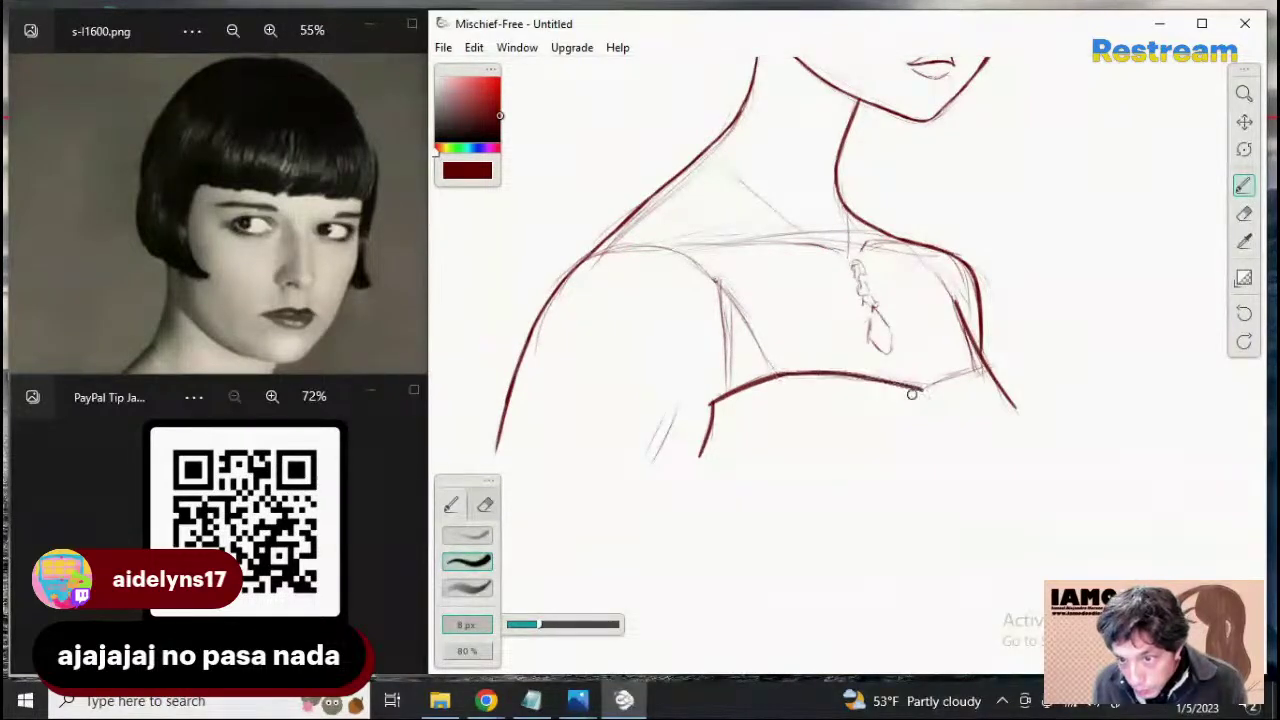
key(ctrl+z)
drag(776, 377, 916, 386)
key(ctrl+z)
drag(778, 378, 903, 386)
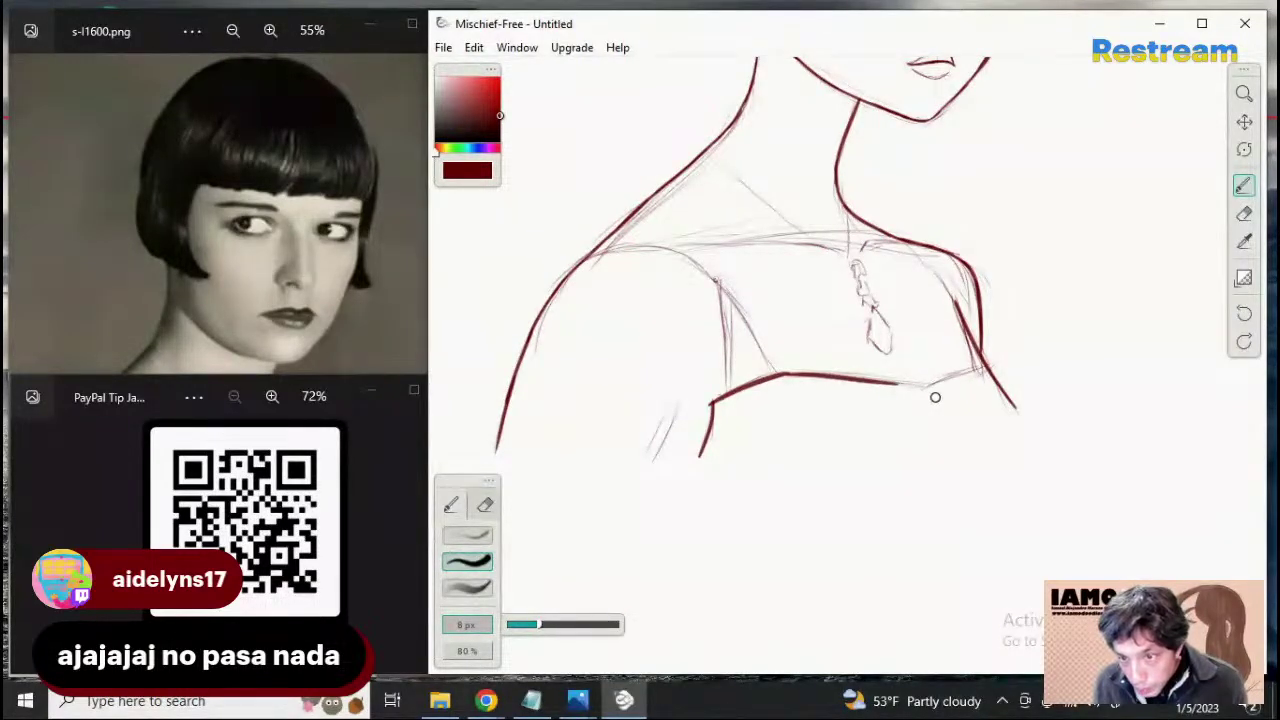
key(ctrl+z)
mouse_move(780, 377)
mouse_down()
mouse_move(946, 393)
mouse_move(843, 374)
mouse_move(940, 400)
mouse_move(894, 380)
mouse_move(932, 404)
mouse_move(972, 368)
mouse_move(944, 380)
mouse_move(990, 366)
mouse_up()
key(ctrl+z)
key(ctrl+z)
key(ctrl+z)
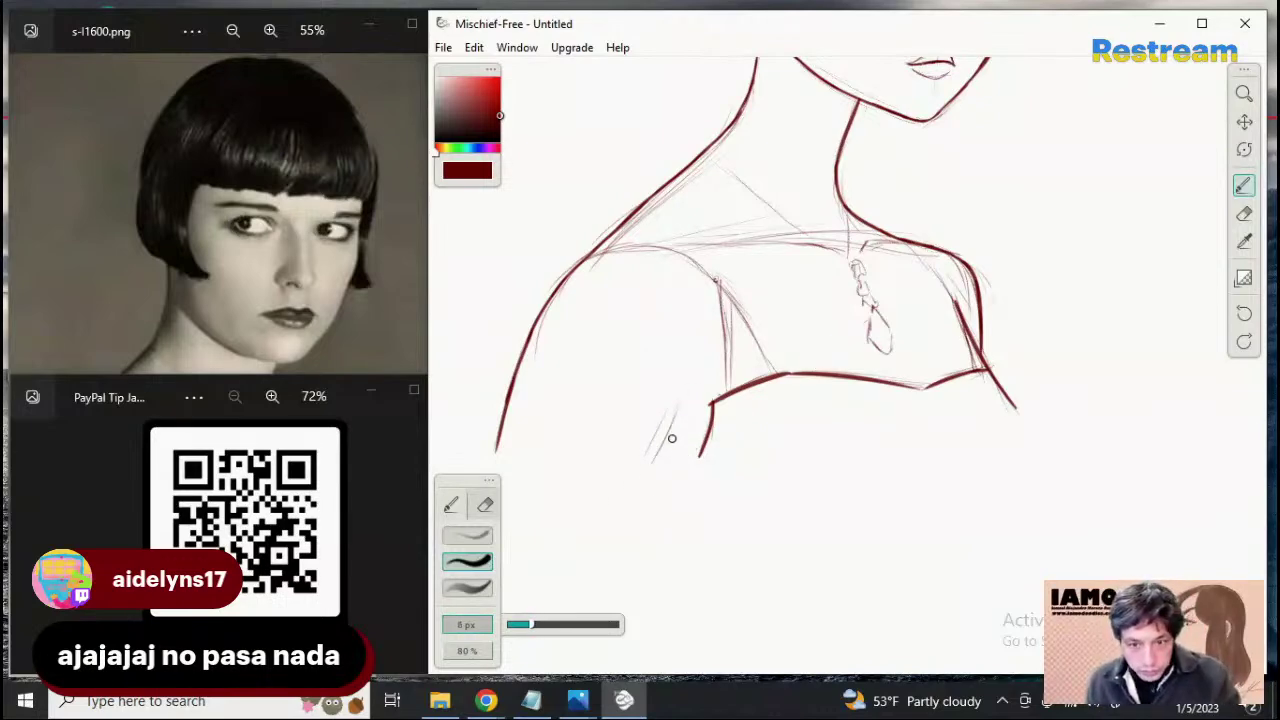
Ink the short inner edge of the near arm over the slanted sketch lines with a 6 px brush
mouse_move(677, 403)
mouse_down()
mouse_move(622, 503)
mouse_move(643, 478)
mouse_up()
key(ctrl+z)
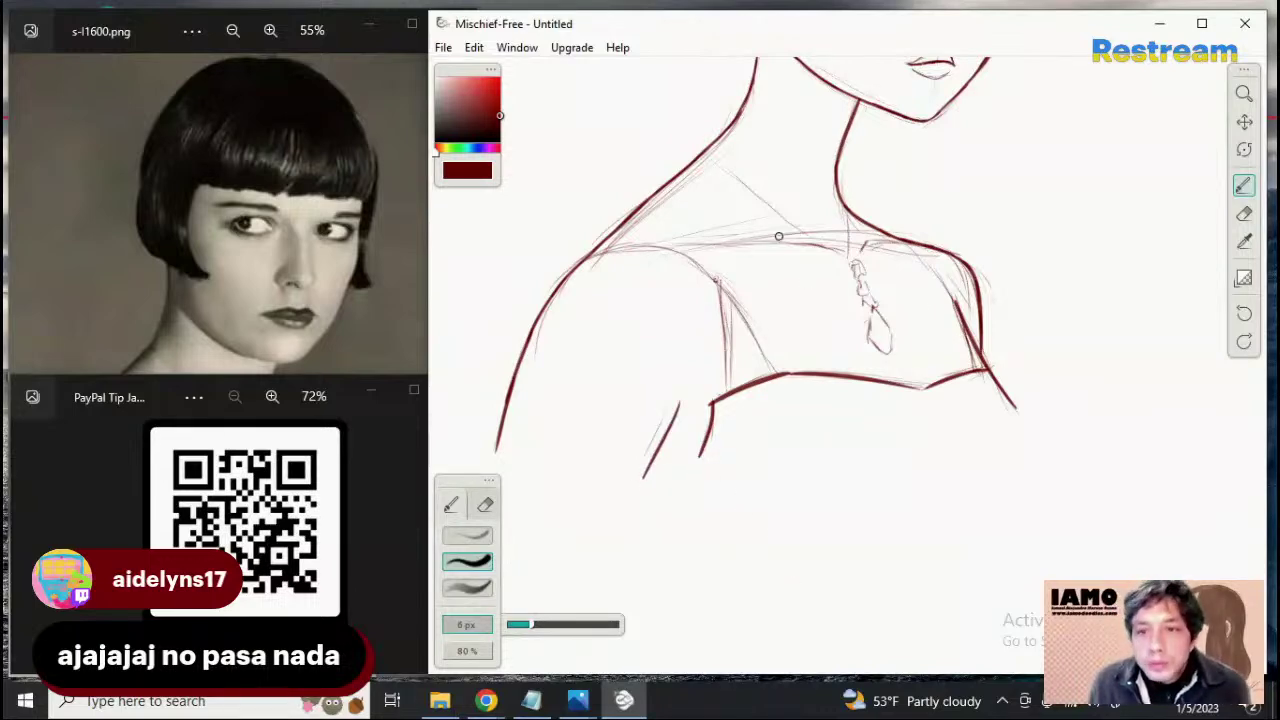
Ink the near collarbone toward the base of the throat with a 4 px brush, redoing uneven strokes, and begin the far collarbone
key(bracketleft)
key(bracketleft)
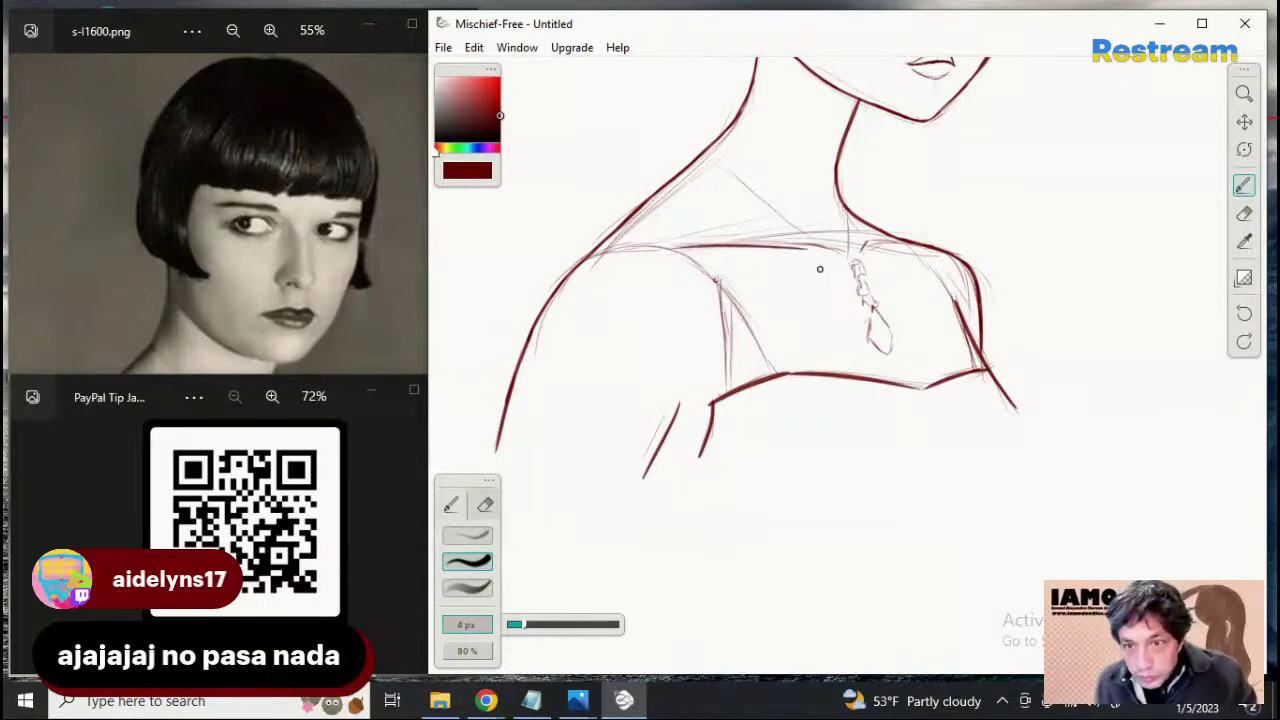
mouse_move(678, 247)
mouse_down()
mouse_move(838, 242)
mouse_move(686, 247)
mouse_move(834, 251)
mouse_up()
key(ctrl+z)
key(ctrl+z)
key(ctrl+z)
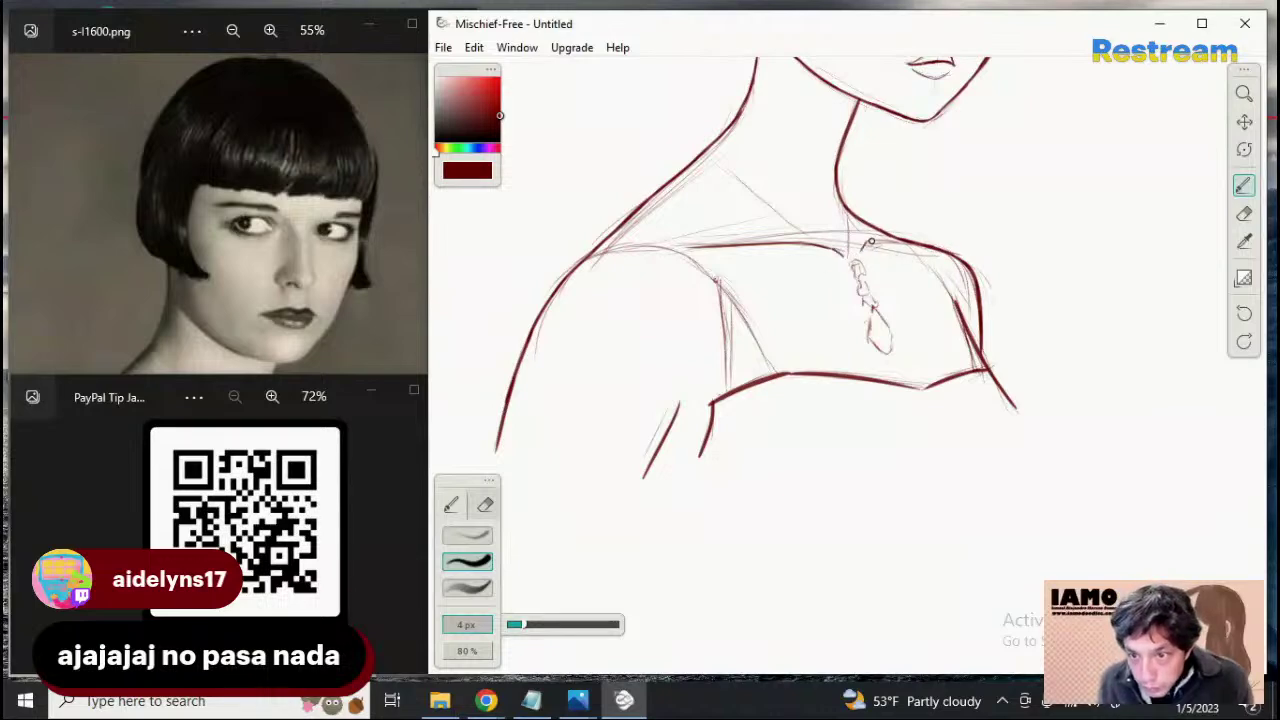
key(ctrl+z)
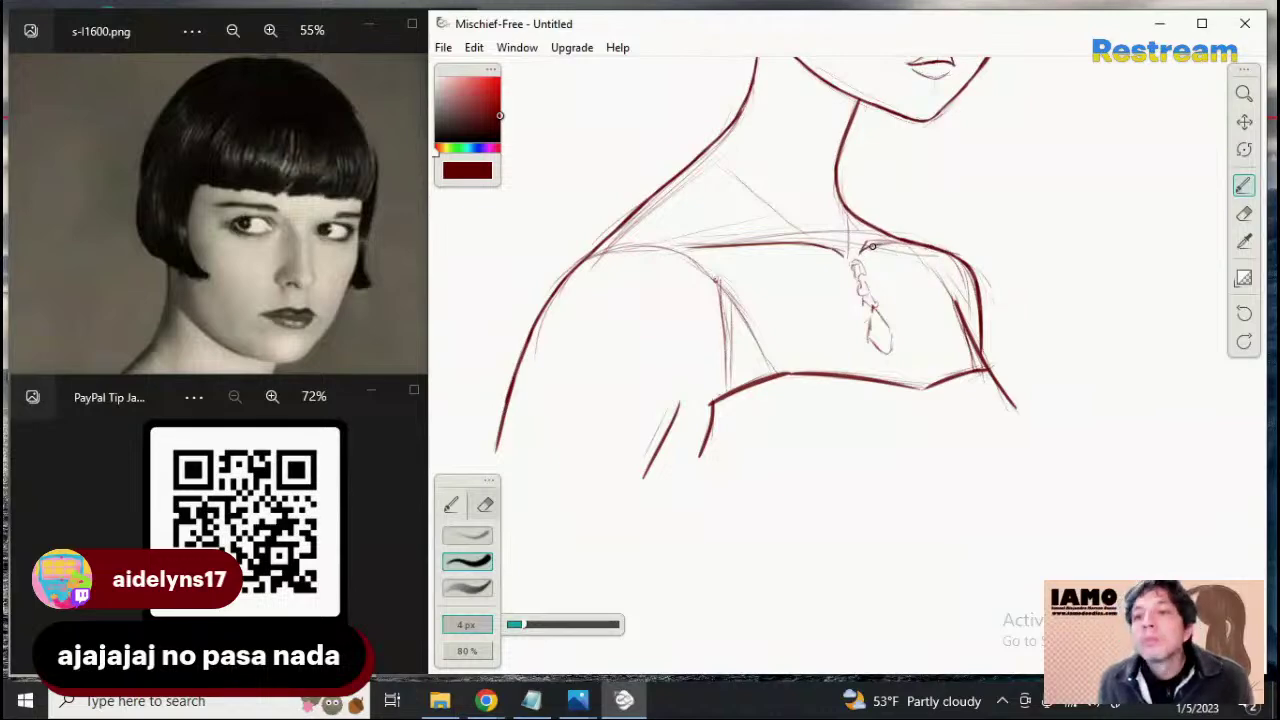
Remove the heavy stroke on the short collarbone, bring the full reference photo into view, and ink the necklace's beads and diamond-shaped pendant
click(1244, 213)
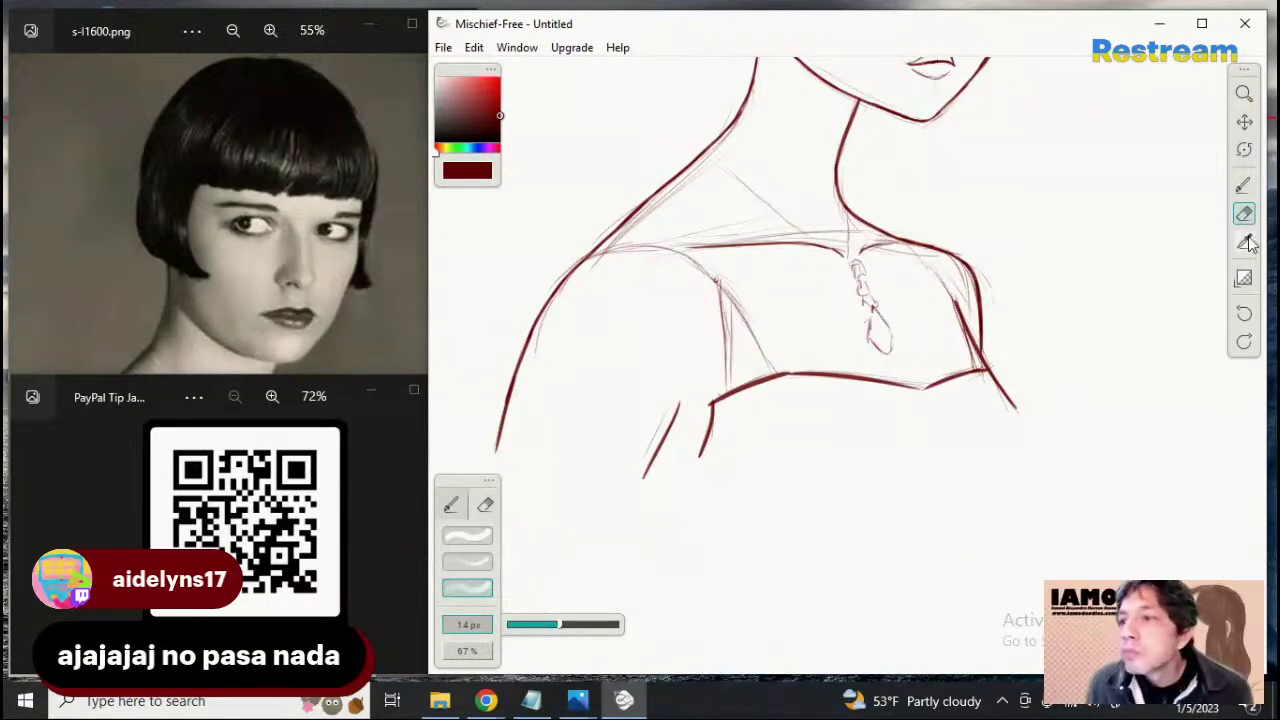
click(1244, 185)
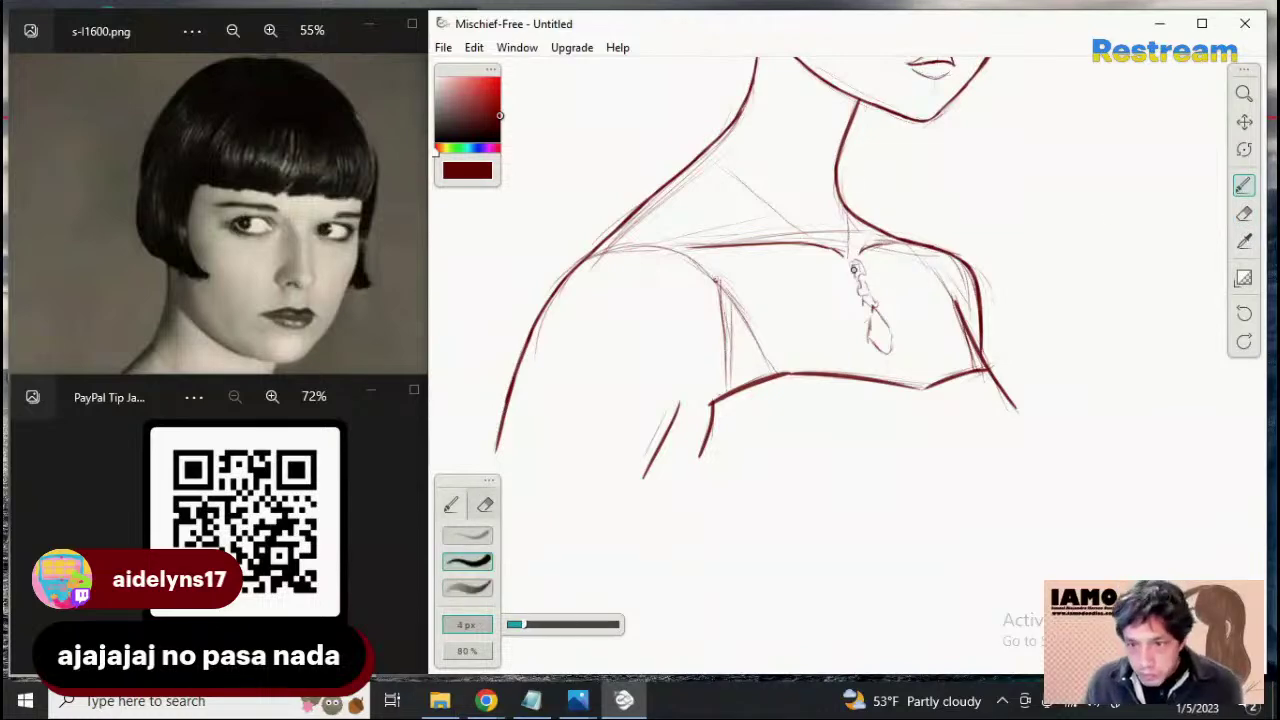
click(147, 41)
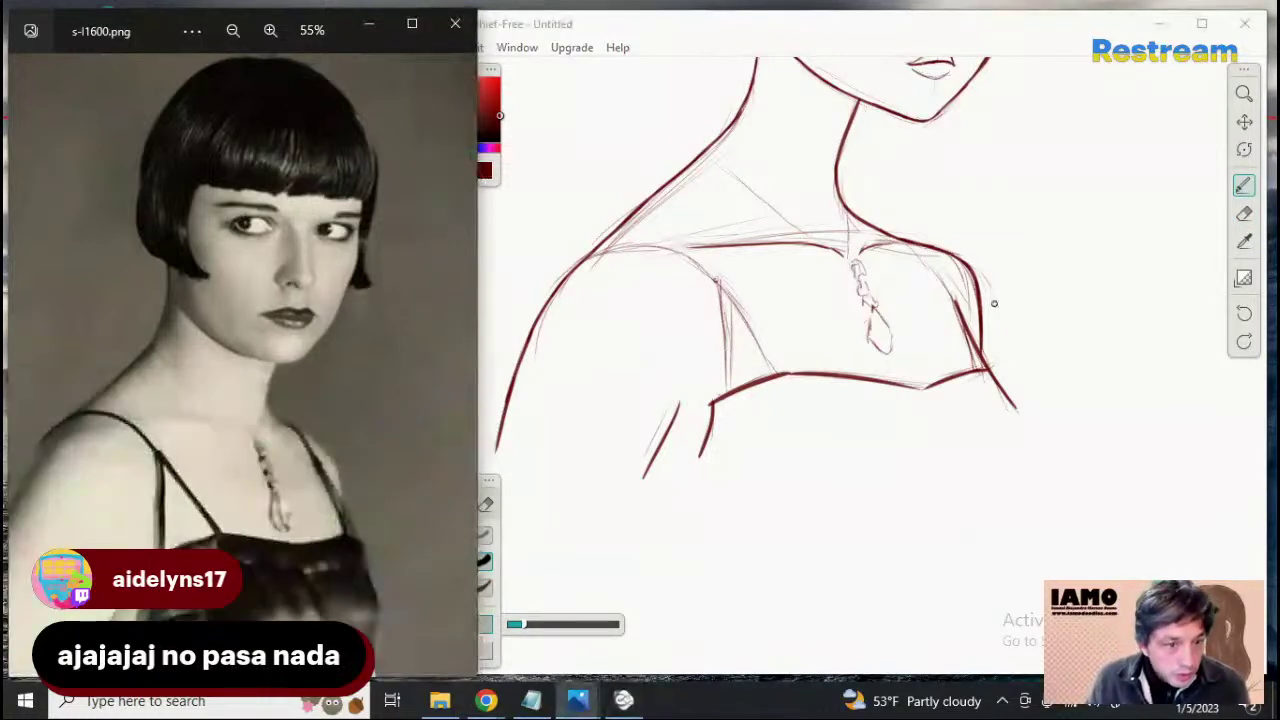
click(859, 263)
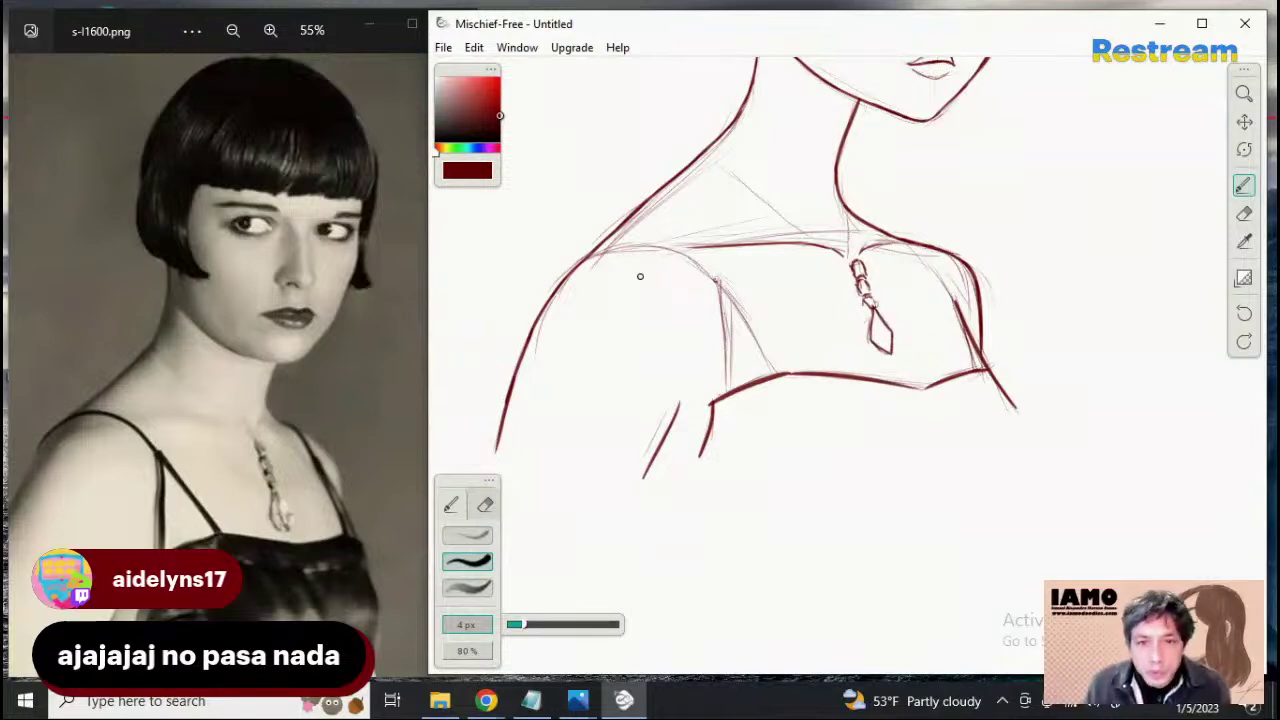
Set the brush size to 10 px, testing and undoing one stroke along the near shoulder strap
key(bracketright)
key(bracketright)
key(bracketright)
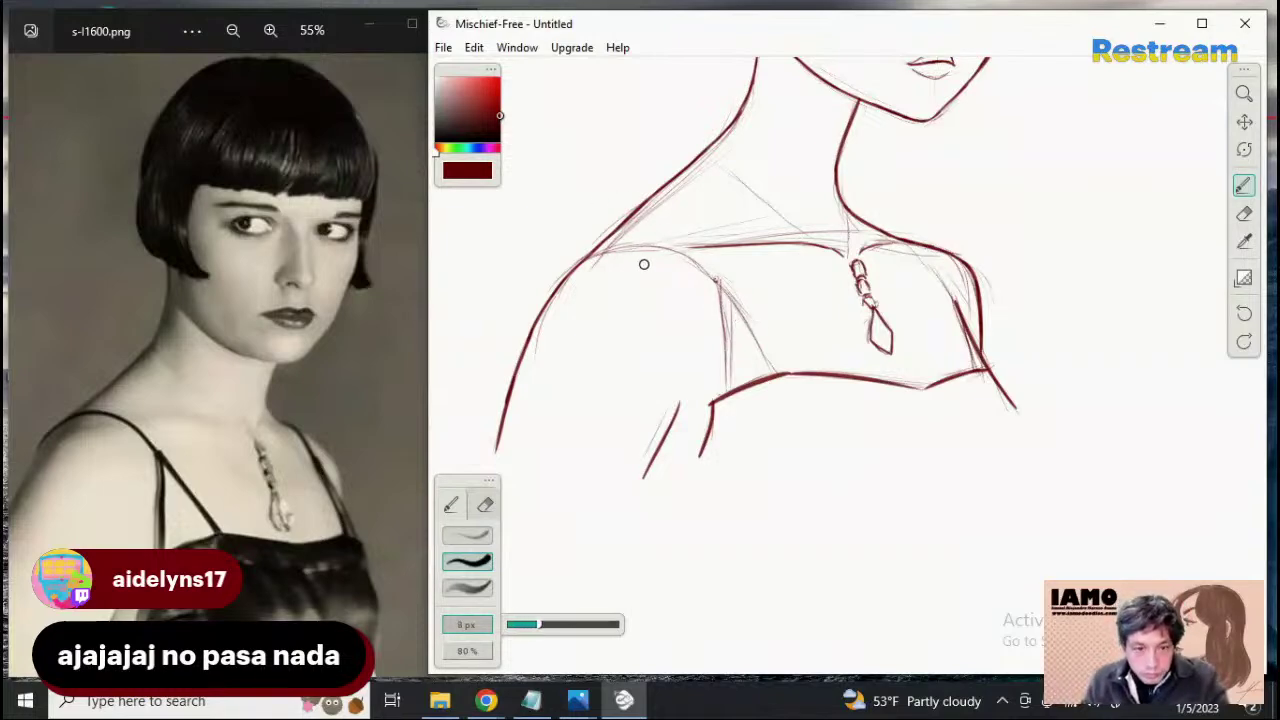
key(bracketright)
key(bracketright)
key(bracketright)
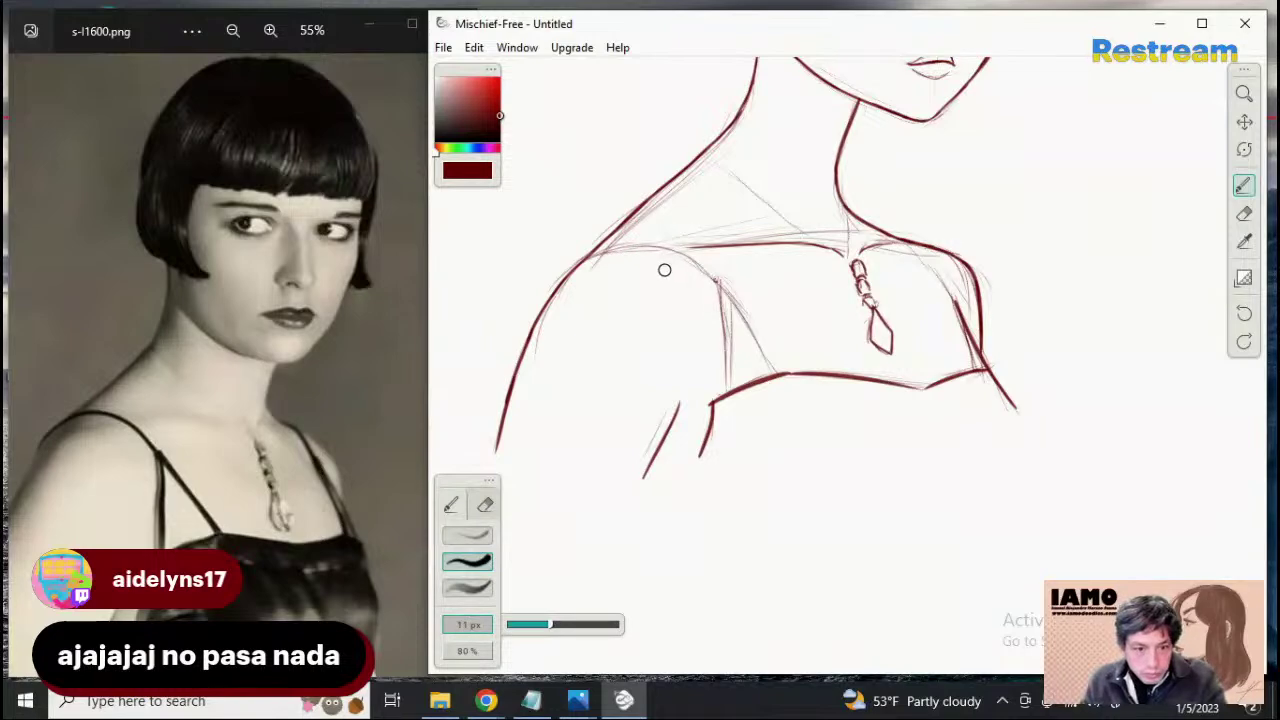
key(bracketright)
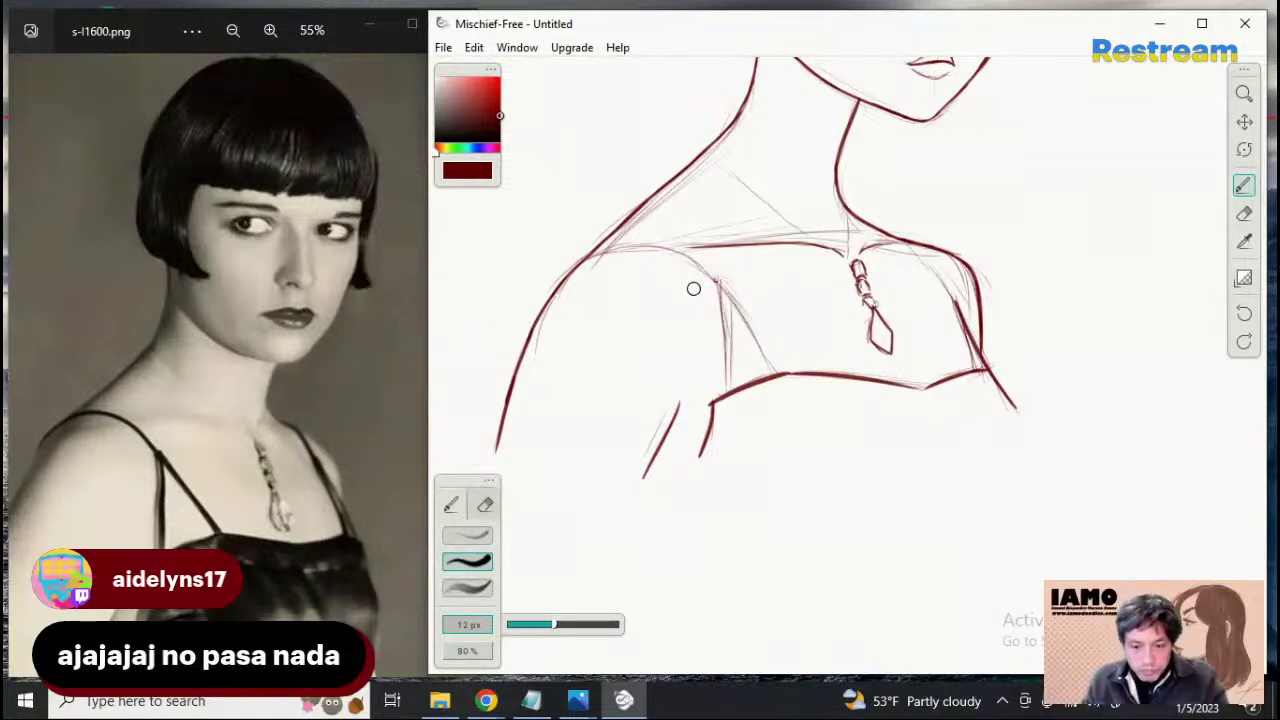
drag(659, 248, 788, 371)
key(bracketleft)
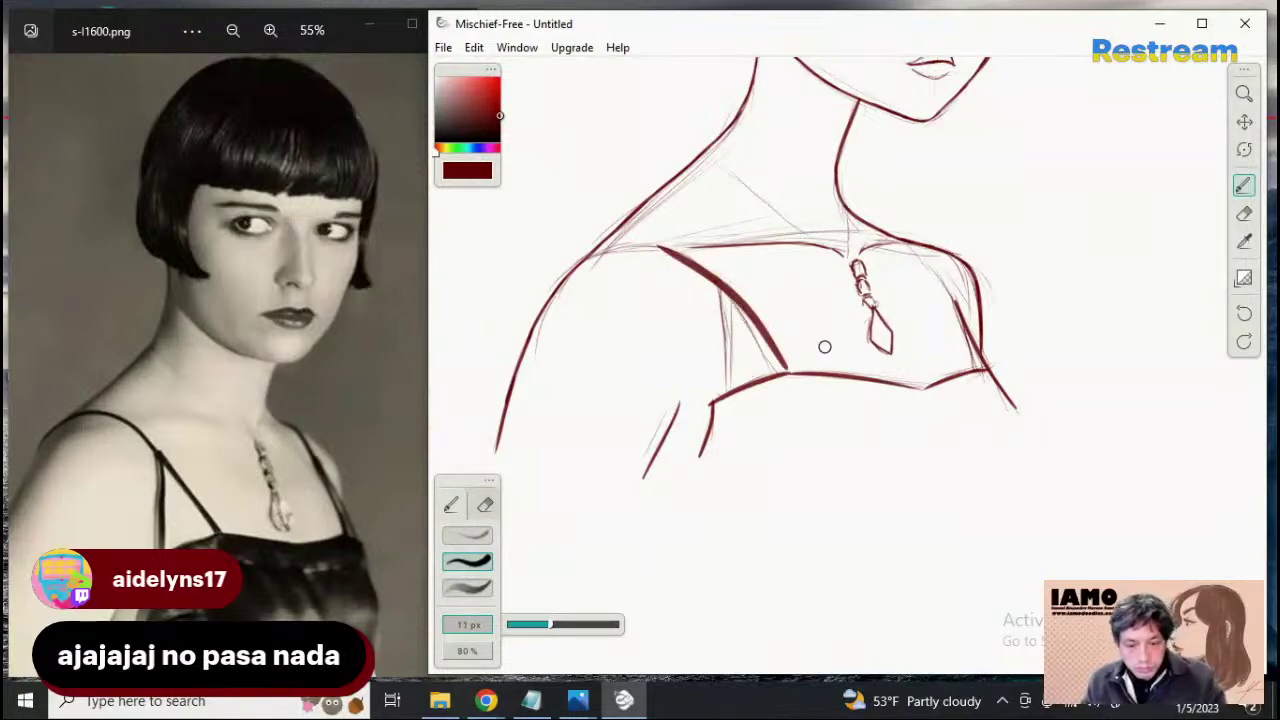
key(ctrl+z)
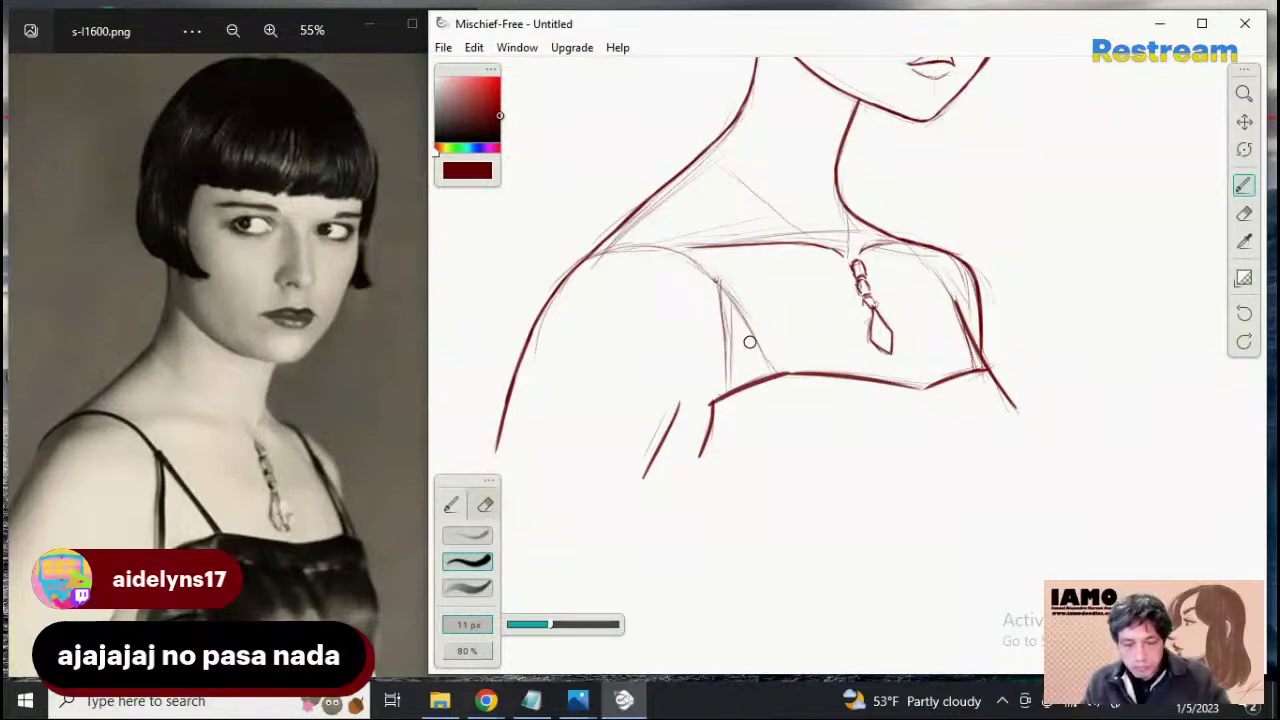
key(bracketleft)
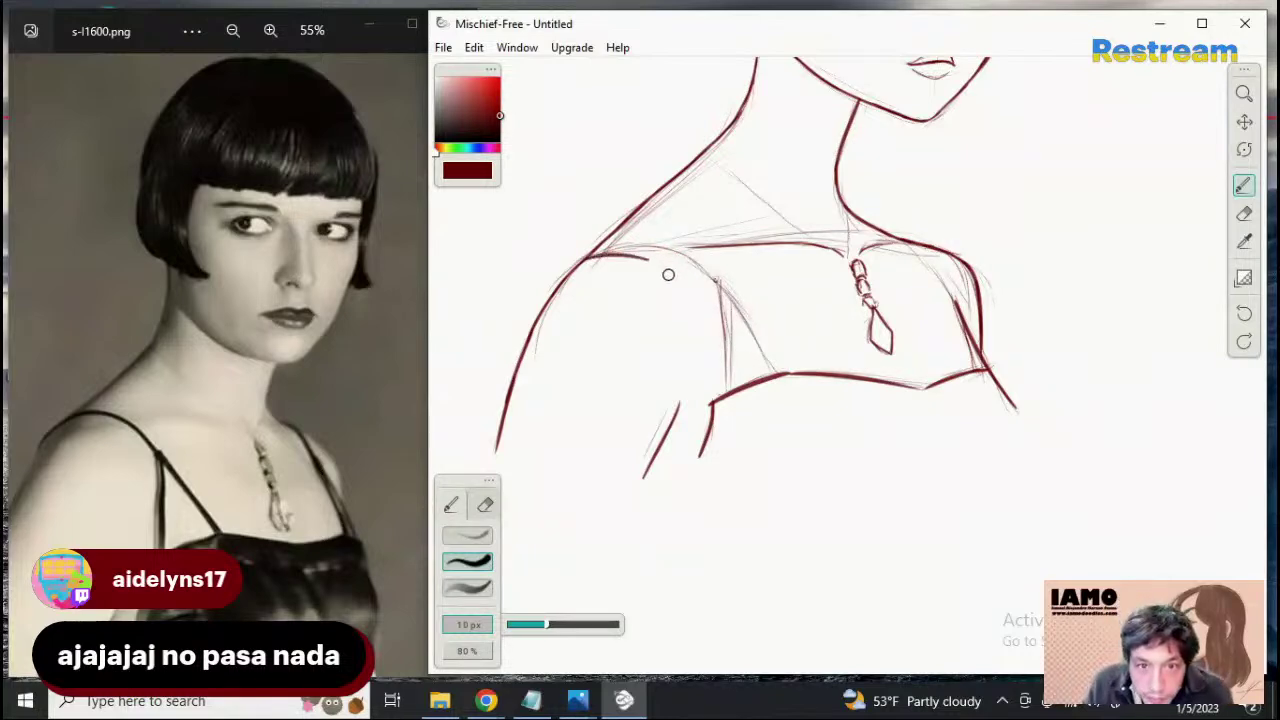
mouse_move(590, 259)
mouse_down()
mouse_move(634, 247)
mouse_move(688, 258)
mouse_up()
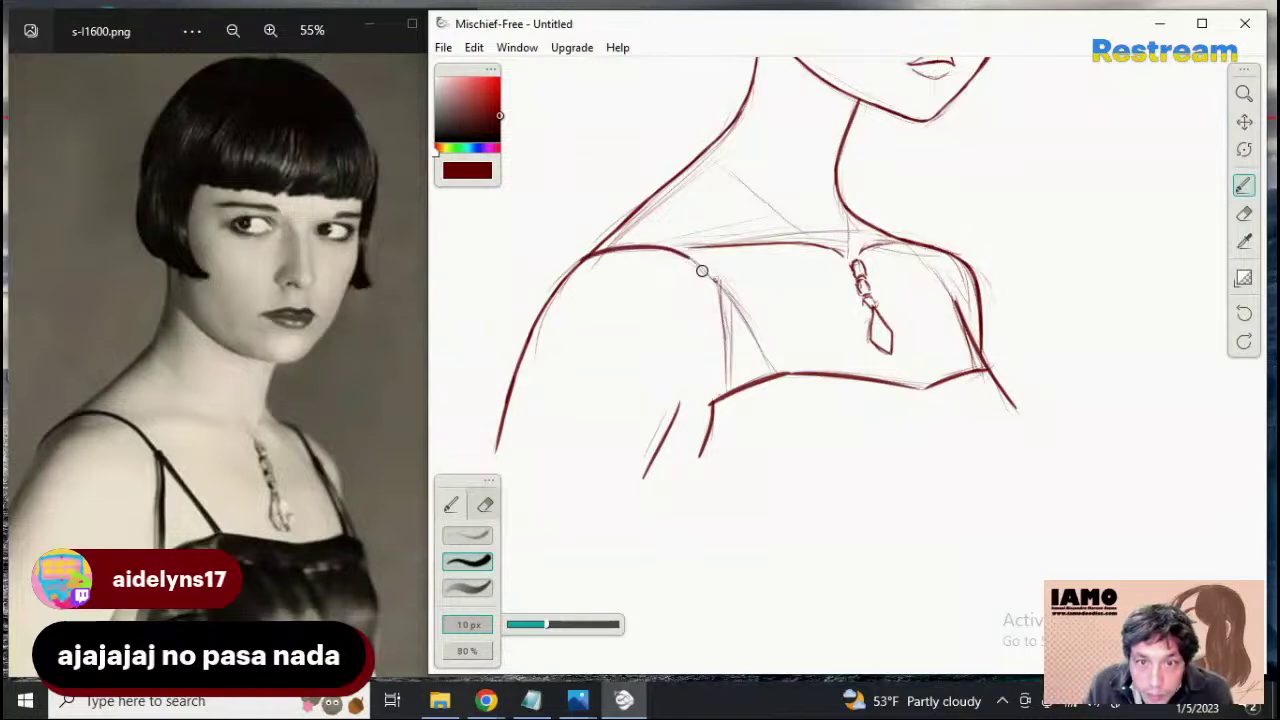
key(ctrl+z)
drag(589, 259, 673, 257)
key(ctrl+z)
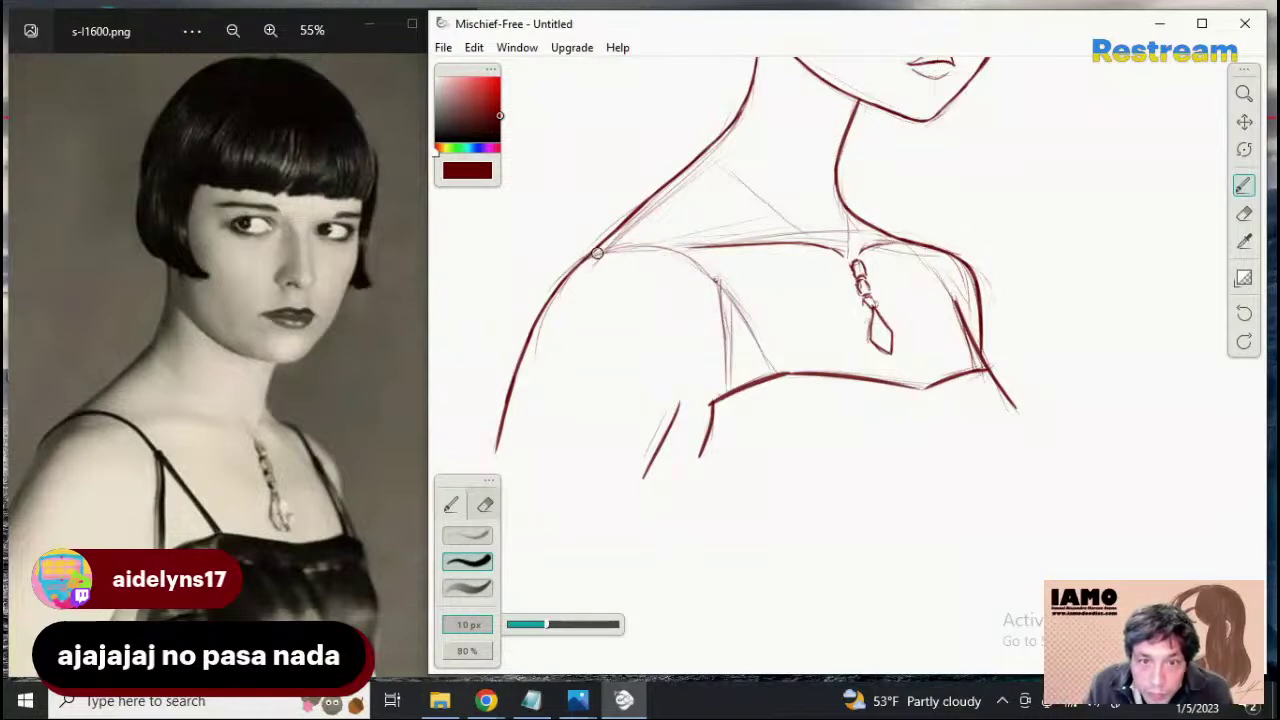
mouse_move(586, 254)
mouse_down()
mouse_move(668, 255)
mouse_move(645, 258)
mouse_move(647, 242)
mouse_move(582, 261)
mouse_move(654, 249)
mouse_move(583, 259)
mouse_move(663, 254)
mouse_up()
key(ctrl+z)
key(ctrl+z)
key(ctrl+z)
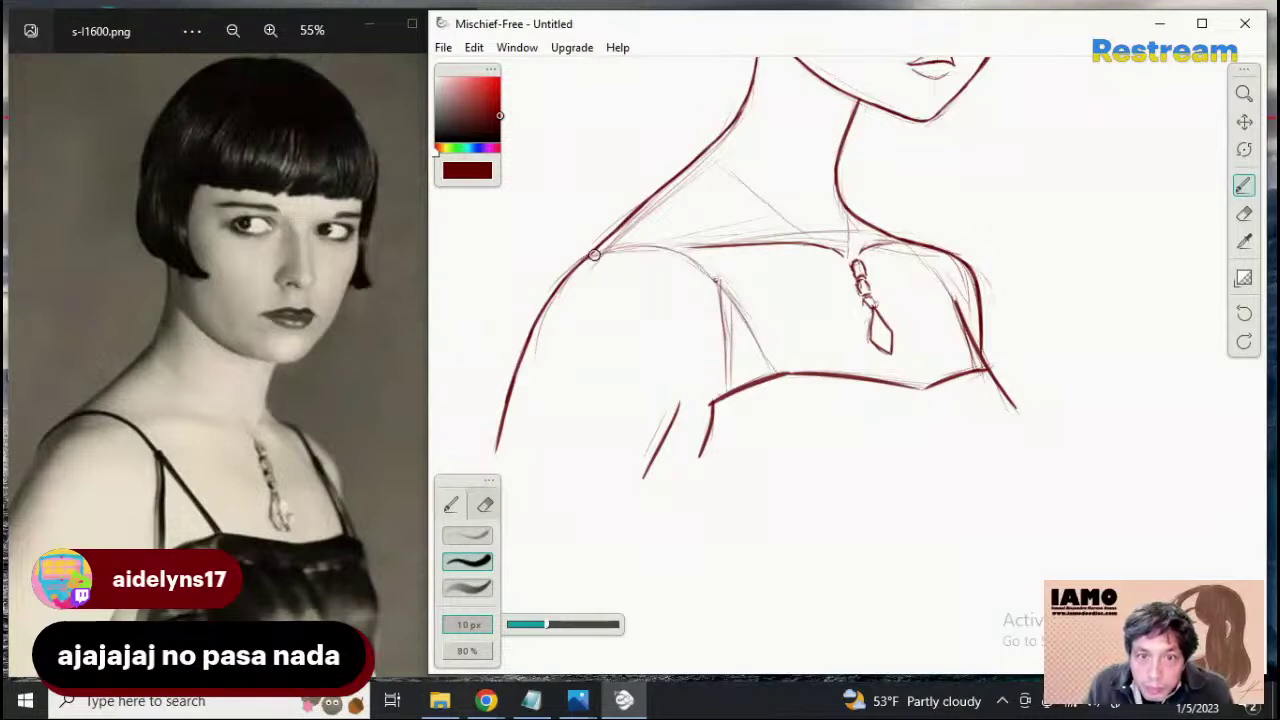
Ink the near strap's upper curve from the outer shoulder over the top to the point where the strap splits
drag(586, 257, 612, 250)
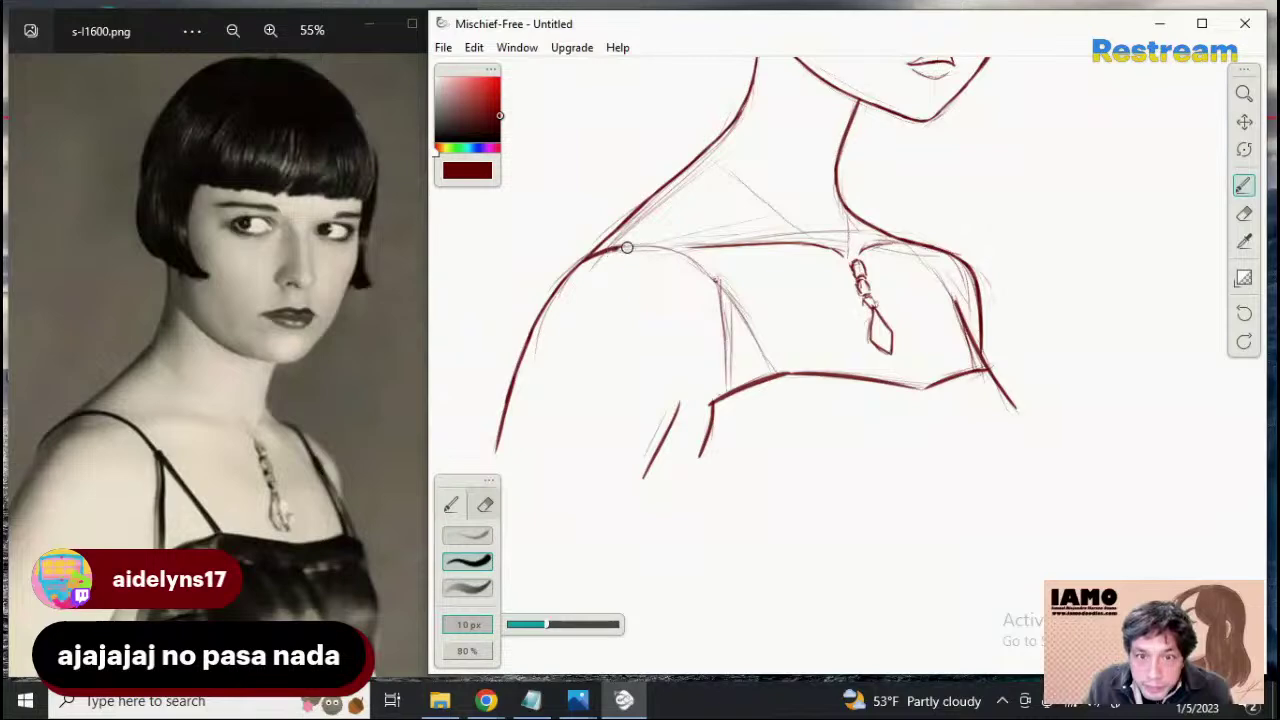
mouse_move(627, 247)
mouse_down()
mouse_move(702, 262)
mouse_move(664, 245)
mouse_move(738, 284)
mouse_up()
key(ctrl+z)
key(ctrl+z)
drag(668, 248, 726, 280)
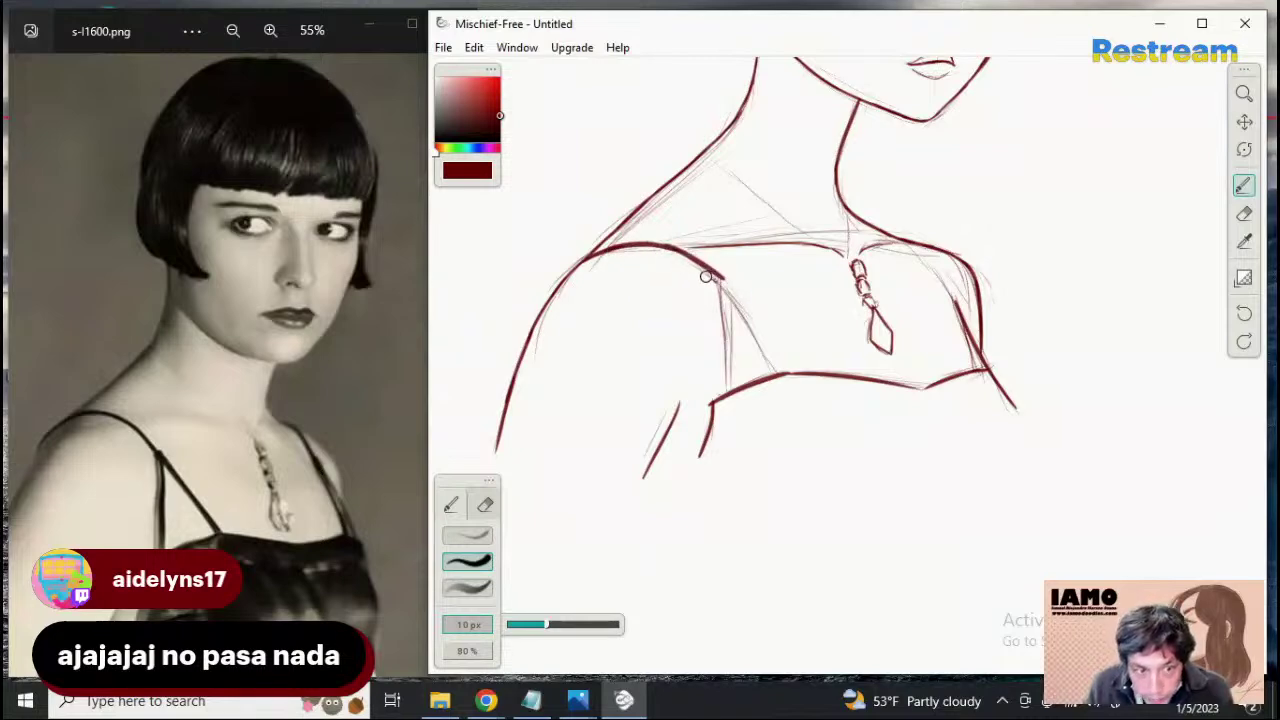
key(ctrl+z)
drag(667, 249, 720, 283)
key(ctrl+z)
key(ctrl+z)
drag(663, 245, 720, 282)
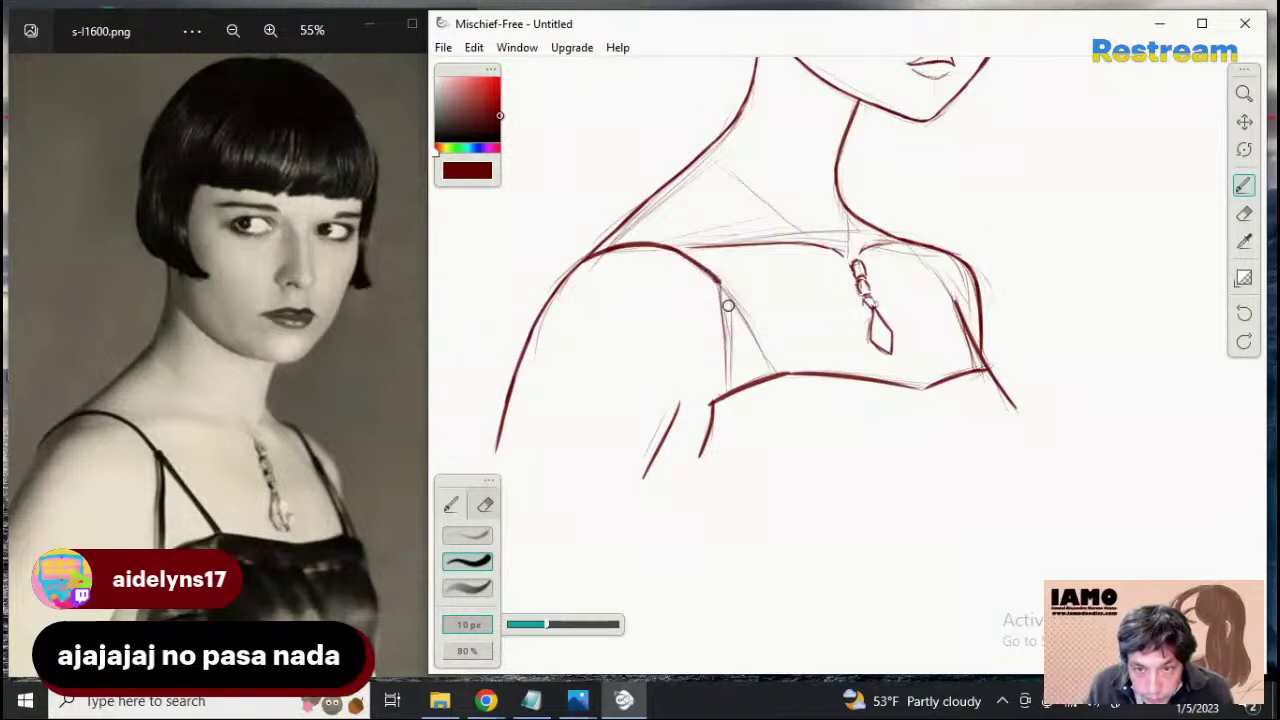
Ink the near strap's front branch along the sketch line down to the dress neckline, redrawing its lower end
key(ctrl+z)
mouse_move(668, 248)
mouse_down()
mouse_move(727, 292)
mouse_move(765, 360)
mouse_up()
key(ctrl+z)
drag(702, 268, 771, 364)
key(ctrl+z)
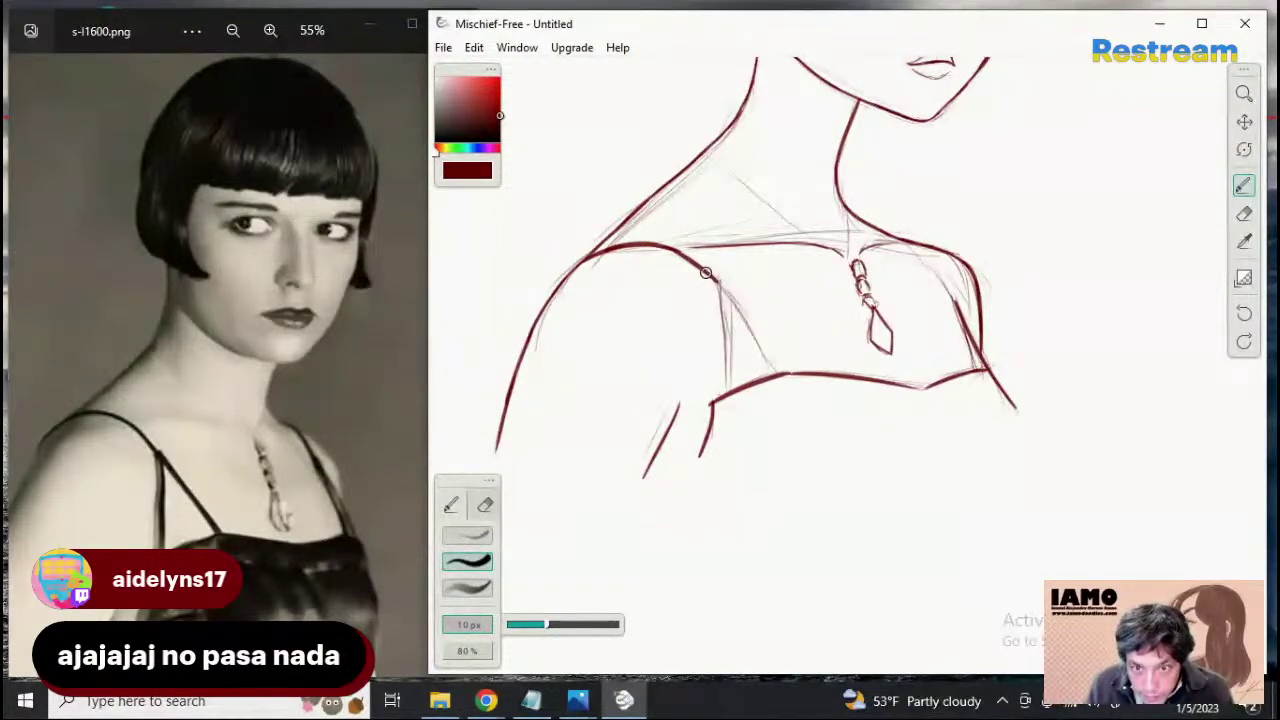
drag(706, 272, 766, 361)
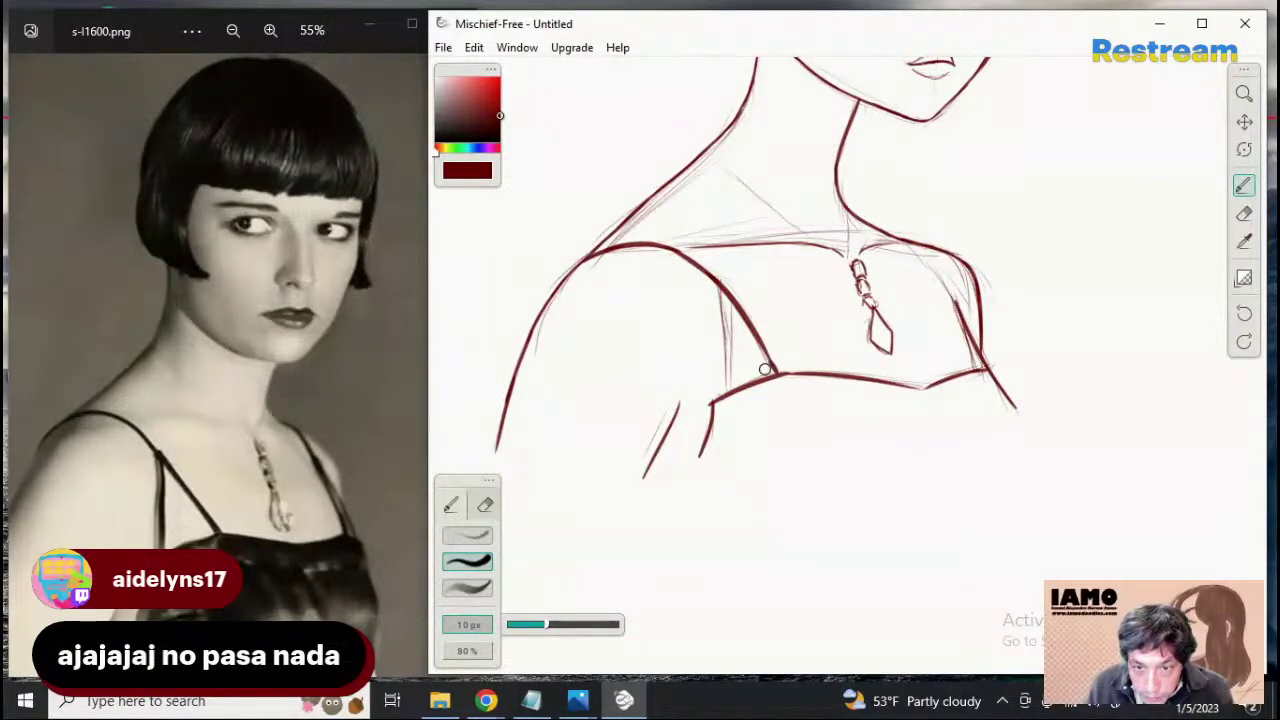
key(z)
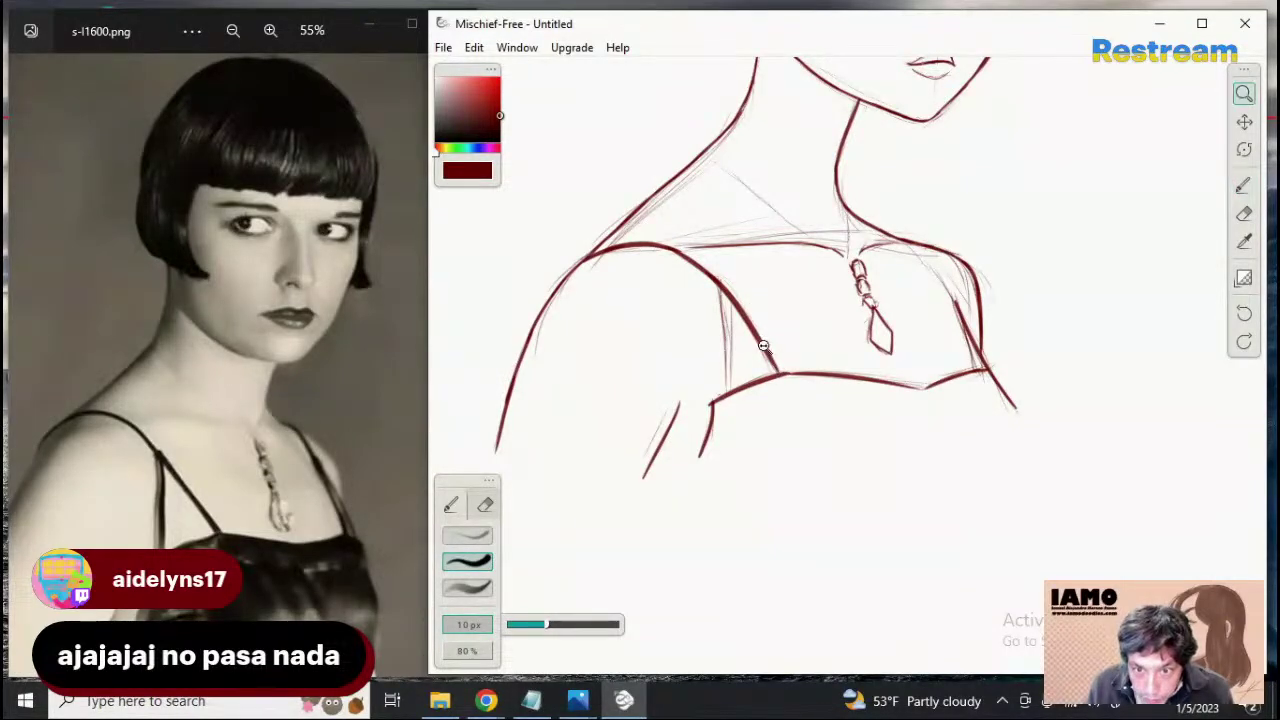
click(786, 376)
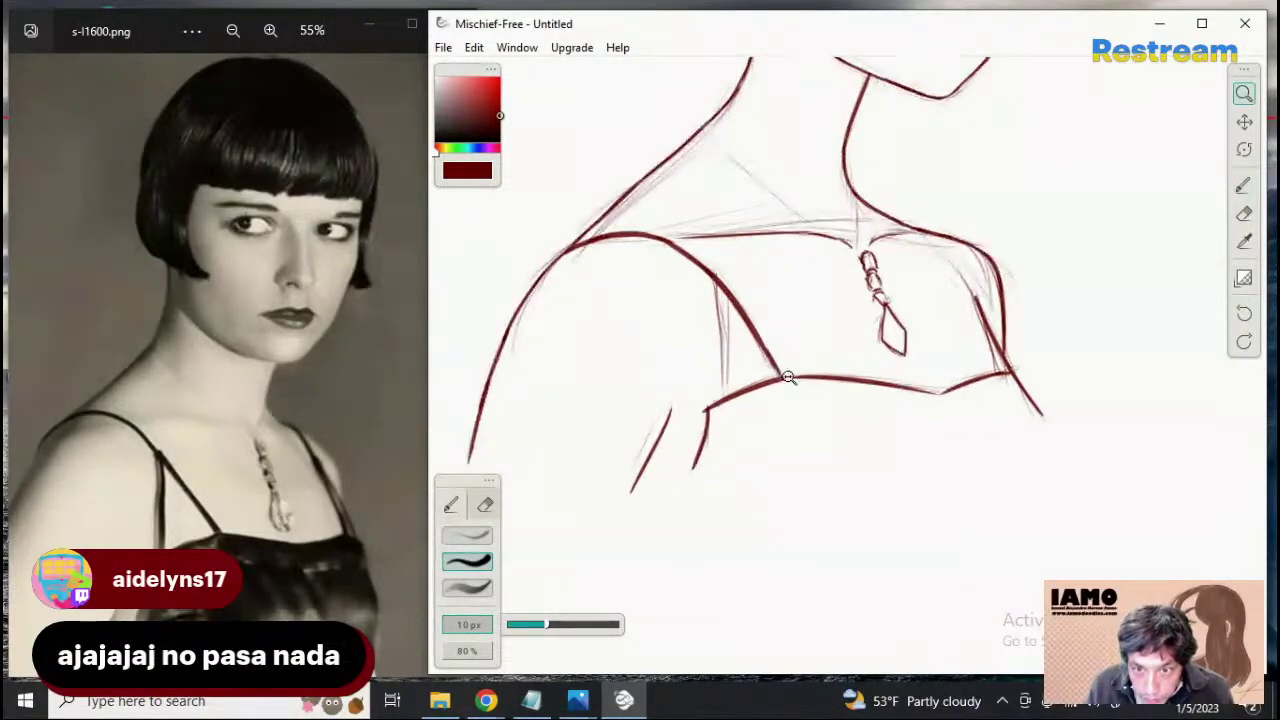
click(1243, 186)
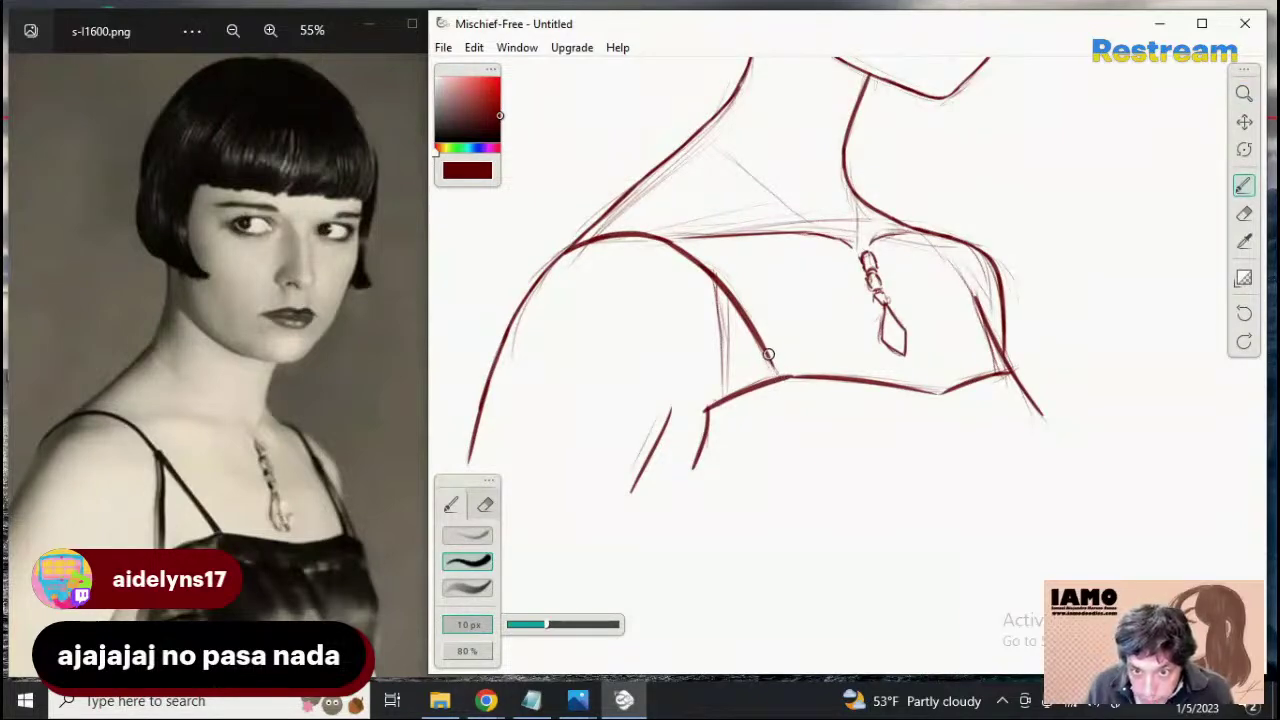
key(ctrl+z)
drag(766, 350, 780, 383)
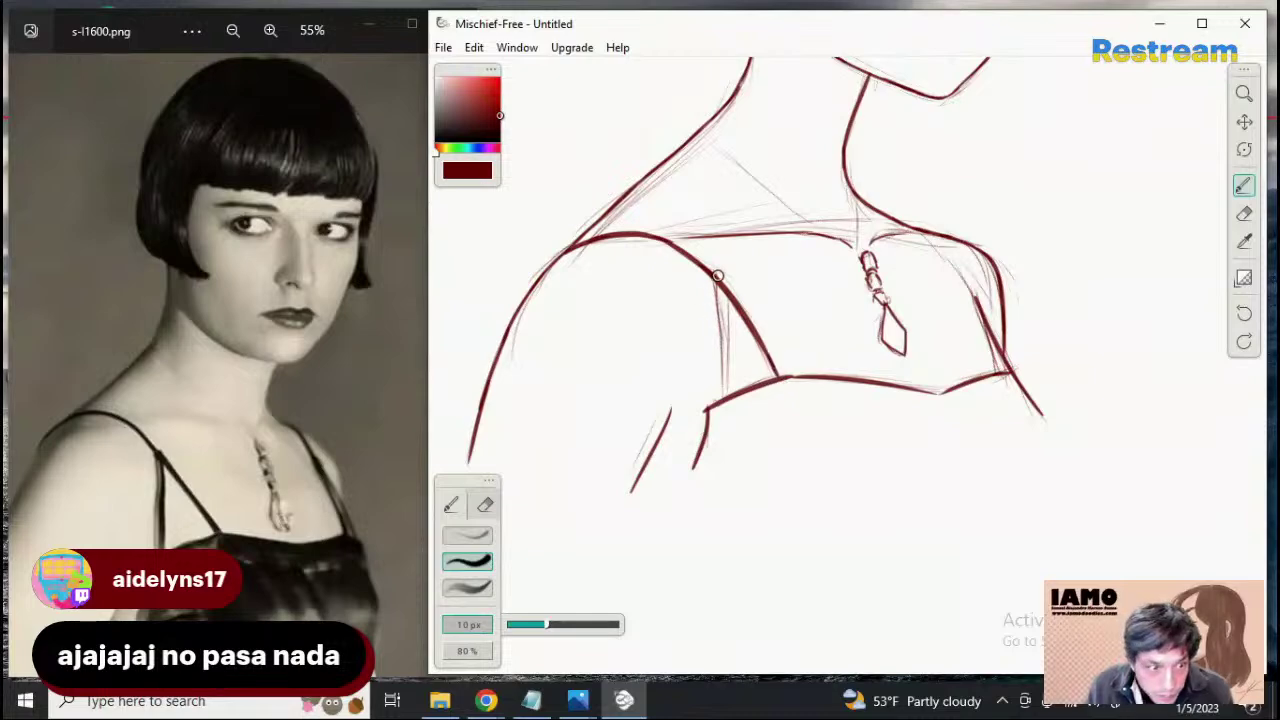
Mark the near strap's junction with a dot and ink the vertical branch down to the neckline near the armpit
drag(716, 278, 716, 298)
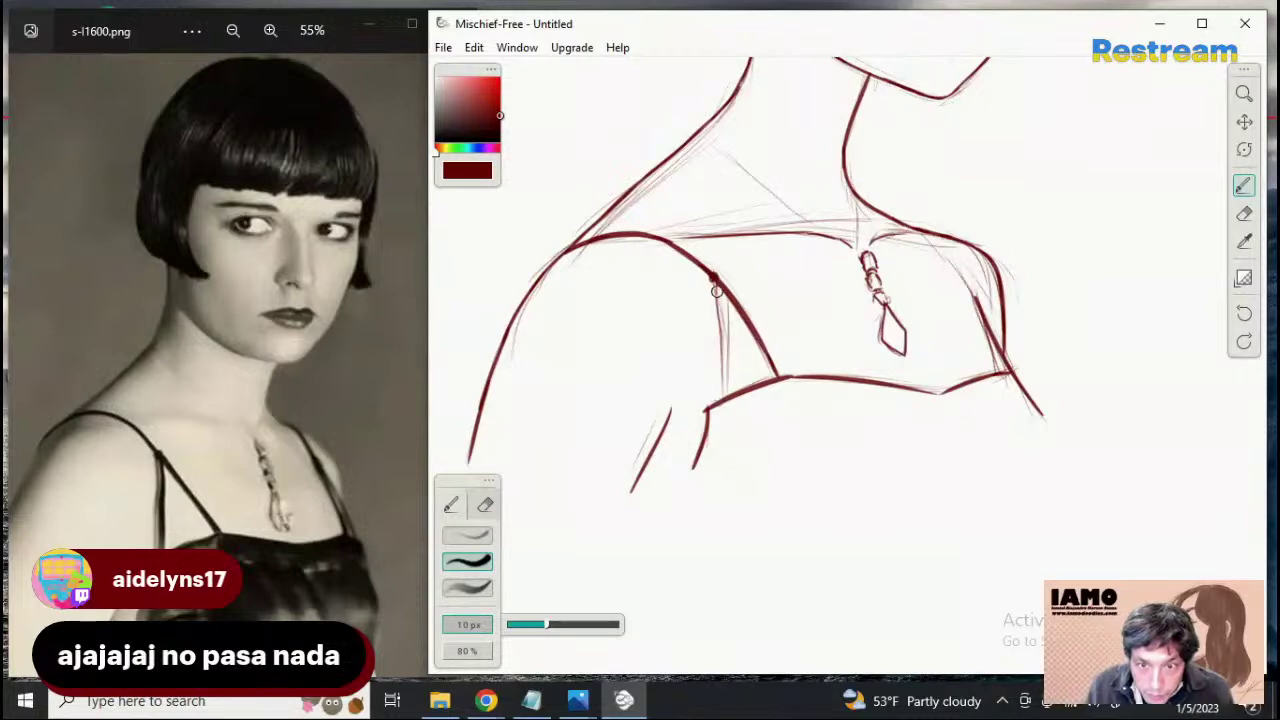
drag(714, 280, 724, 390)
key(ctrl+z)
drag(714, 279, 723, 382)
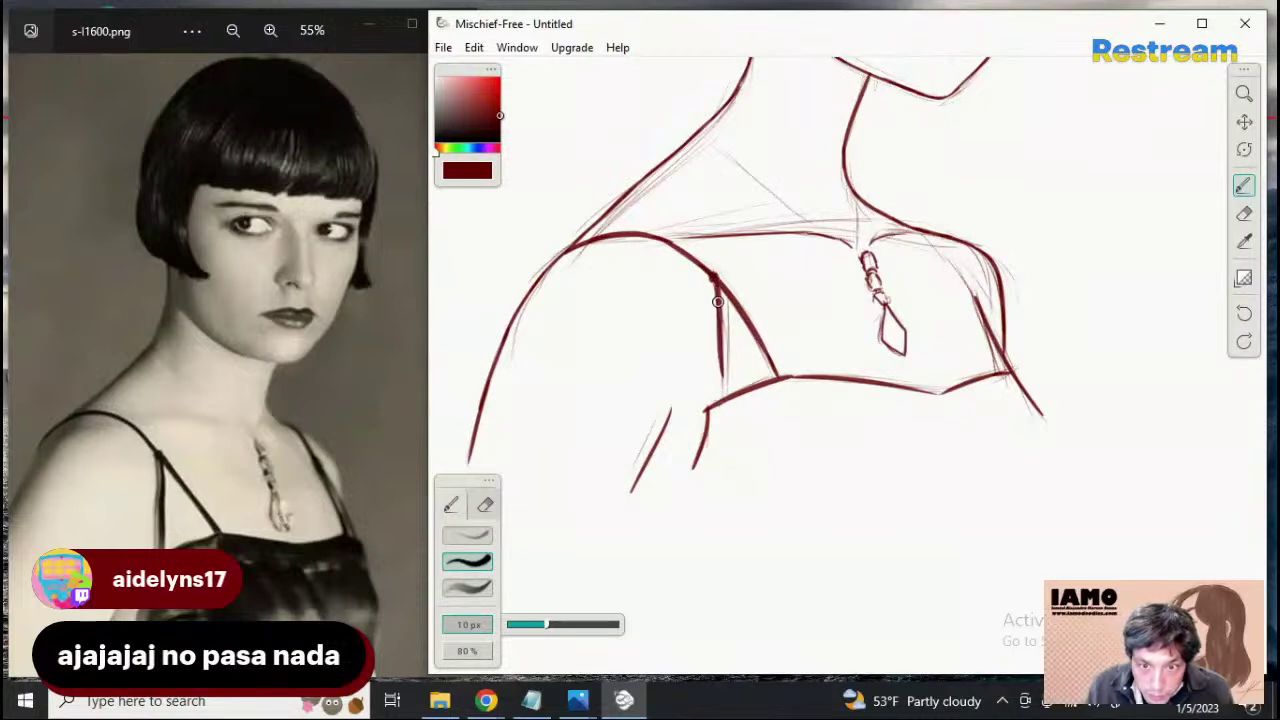
key(ctrl+z)
drag(715, 282, 723, 380)
key(ctrl+z)
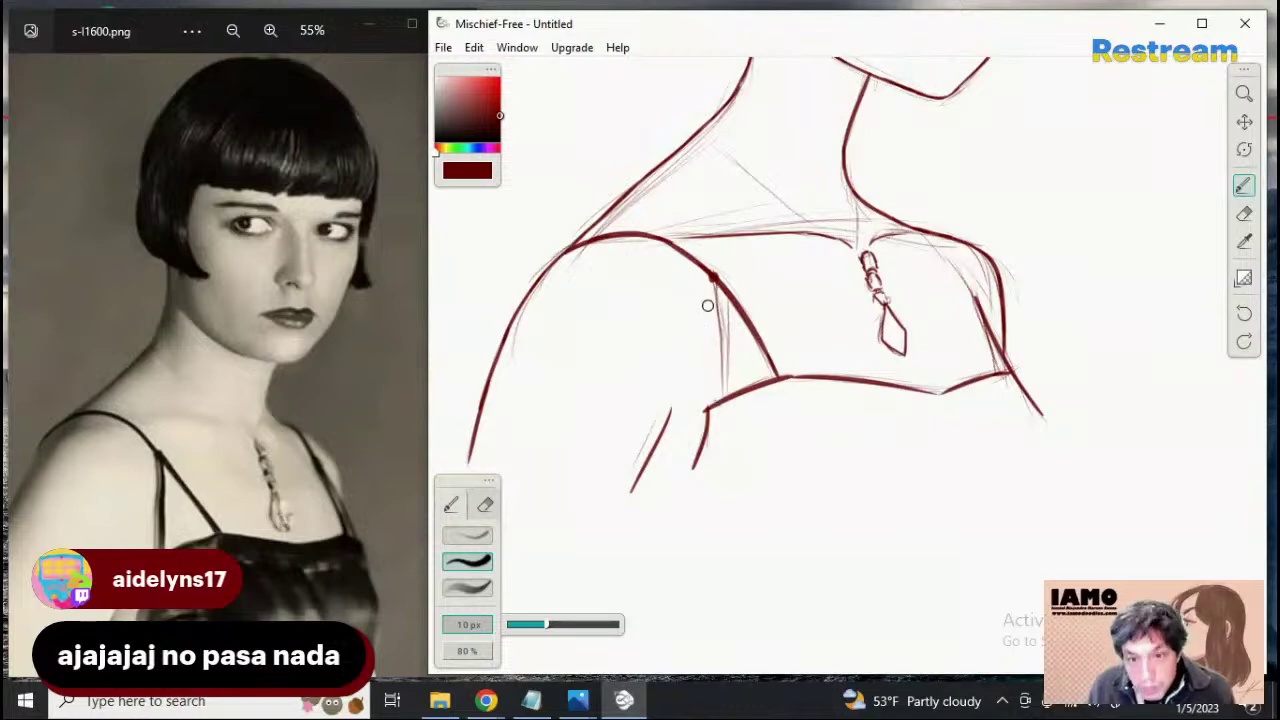
drag(716, 290, 724, 396)
key(ctrl+z)
drag(713, 279, 717, 352)
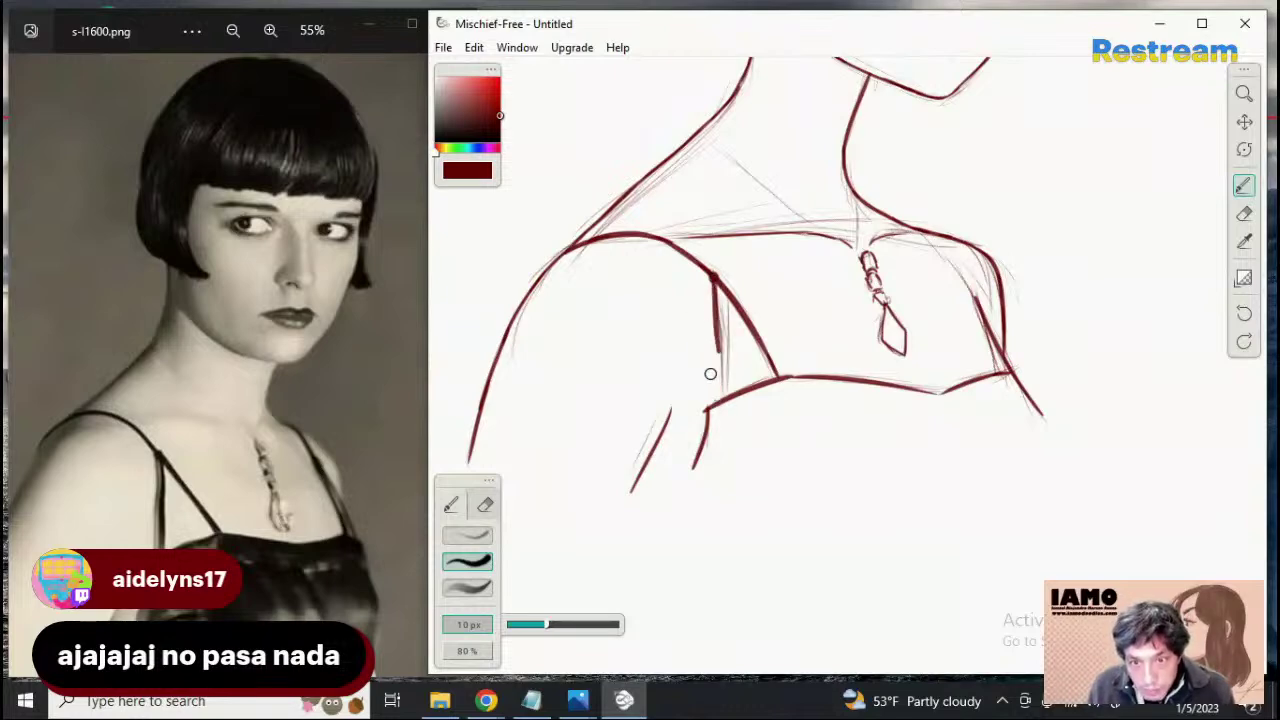
key(ctrl+z)
drag(713, 278, 721, 370)
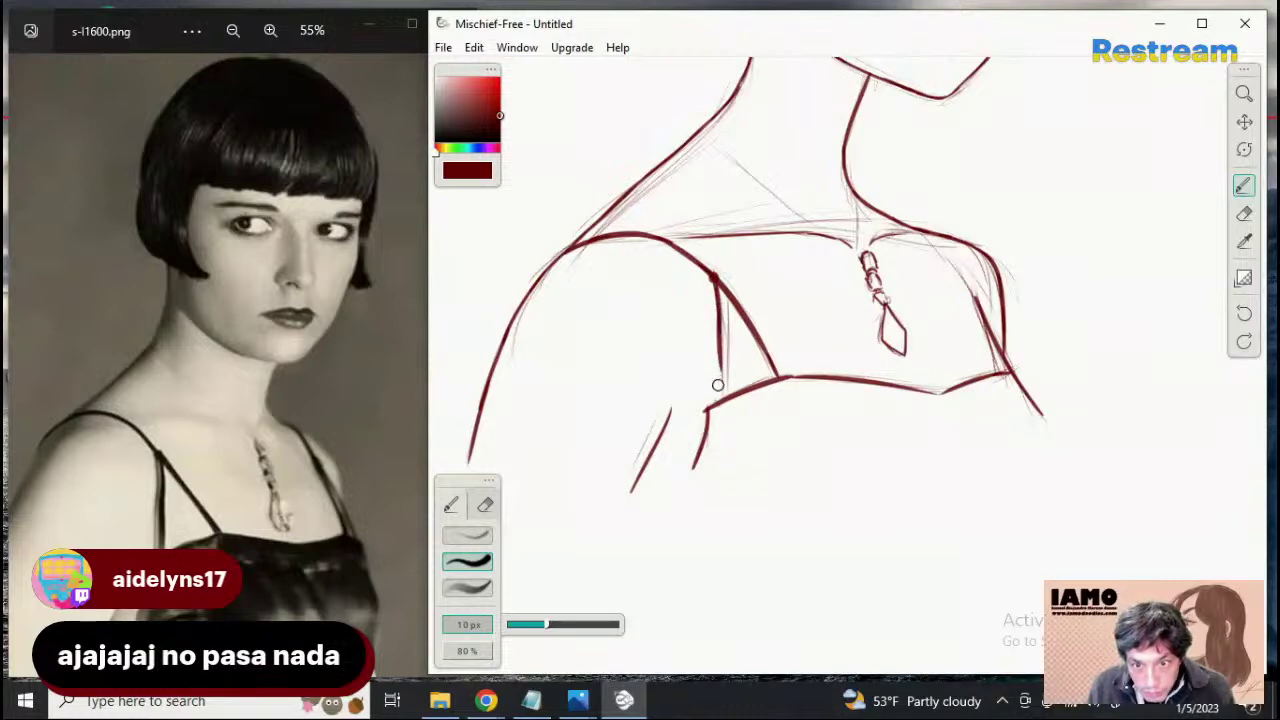
key(ctrl+z)
drag(720, 301, 723, 368)
key(ctrl+z)
drag(718, 300, 718, 402)
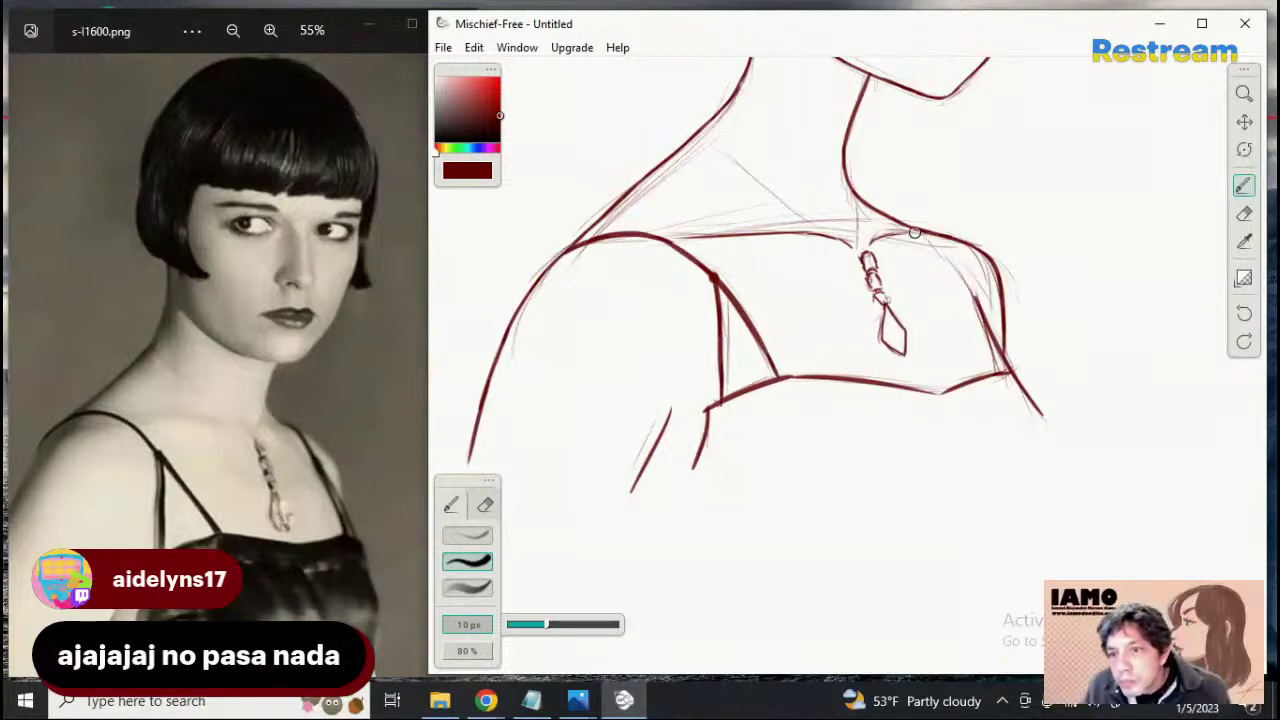
Ink the far shoulder strap from the base of the neck down toward the dress's outer edge
drag(912, 230, 975, 290)
key(ctrl+z)
mouse_move(918, 231)
mouse_down()
mouse_move(988, 313)
mouse_move(956, 267)
mouse_move(976, 300)
mouse_up()
key(ctrl+z)
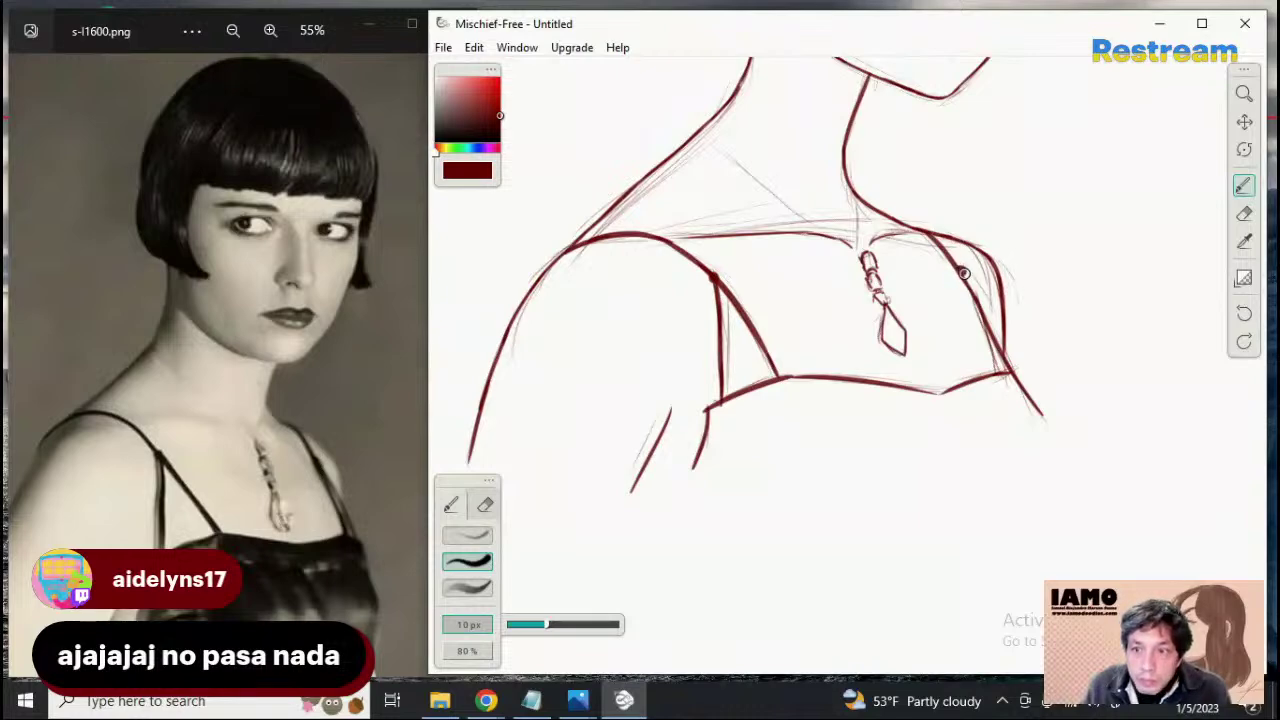
Add a junction dot on the far strap and ink its second branch down to the neckline
click(961, 272)
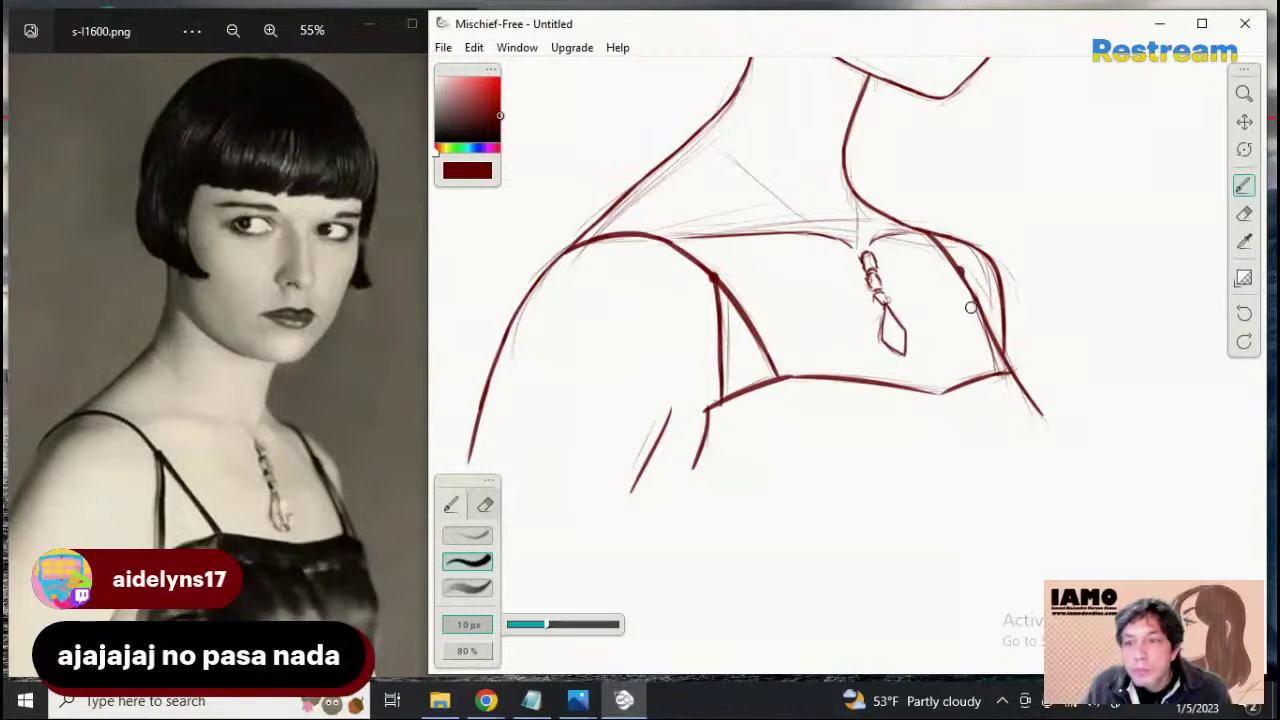
drag(961, 277, 999, 371)
key(ctrl+z)
drag(961, 277, 993, 367)
key(ctrl+z)
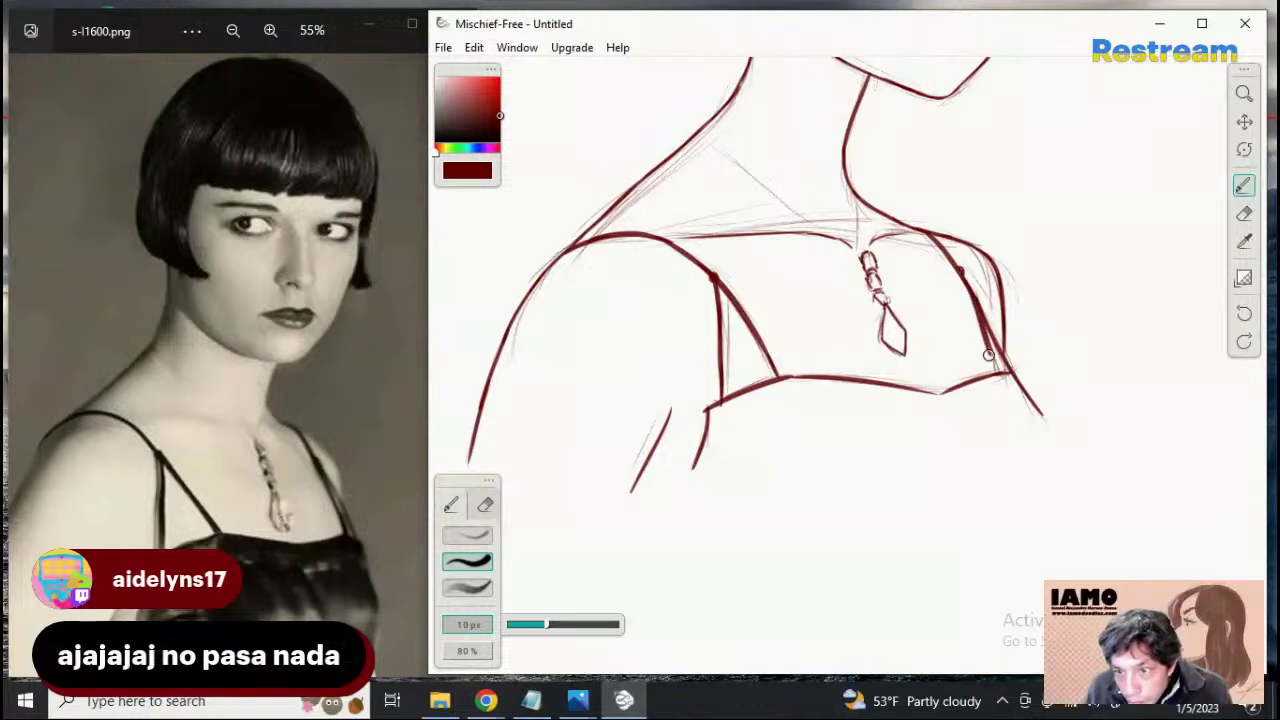
drag(979, 314, 994, 373)
key(ctrl+z)
key(ctrl+z)
drag(980, 318, 995, 374)
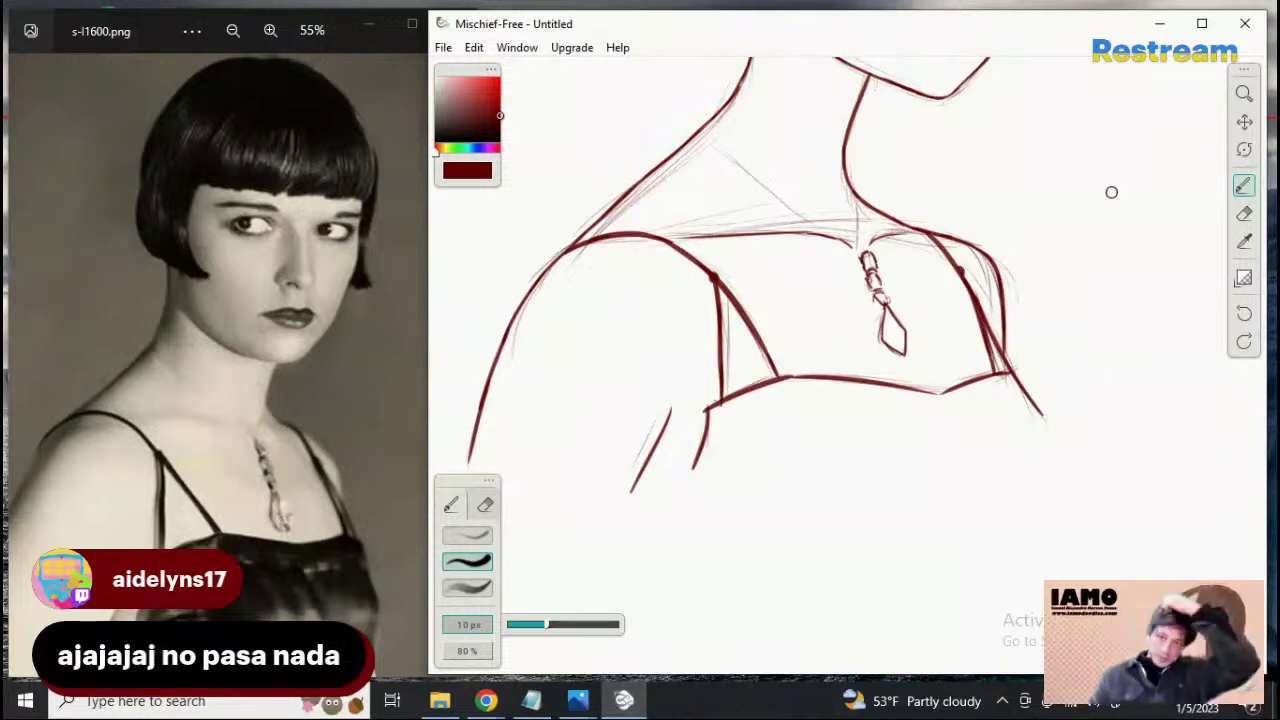
Shrink the brush to 4 px and ink the thin necklace chain from both sides of the neck to the pendant
key(bracketleft)
key(bracketleft)
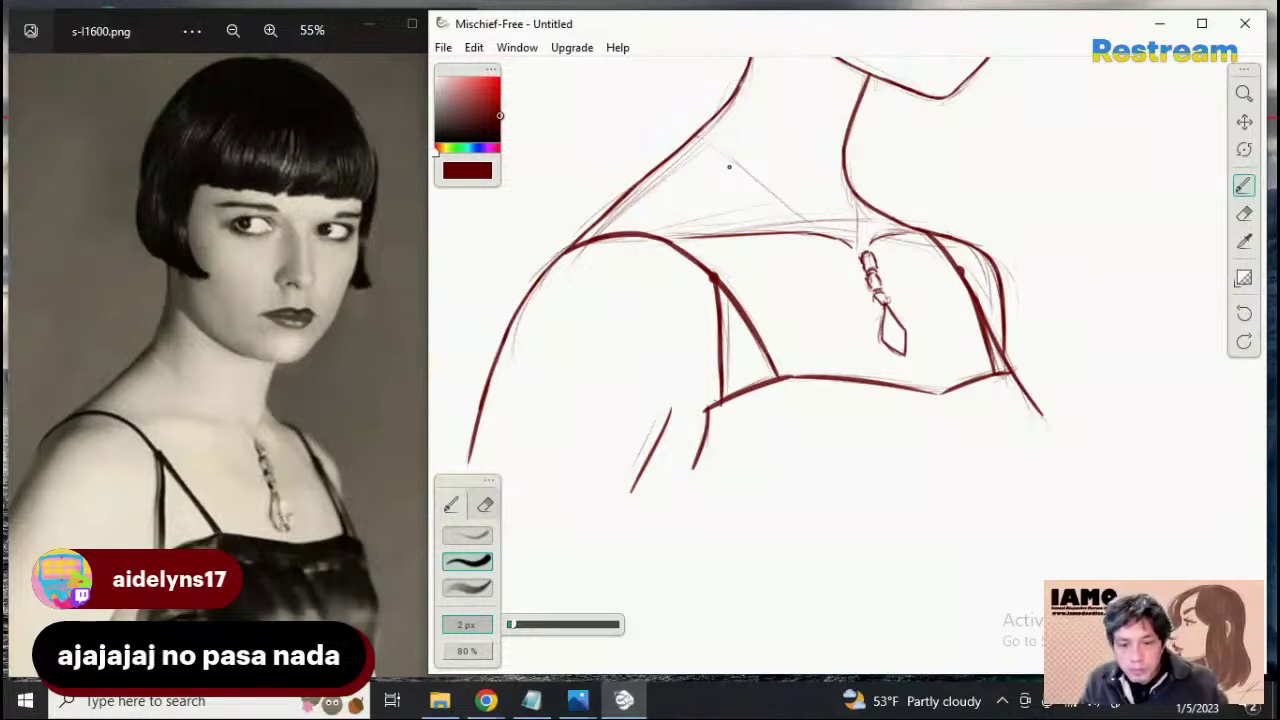
key(bracketright)
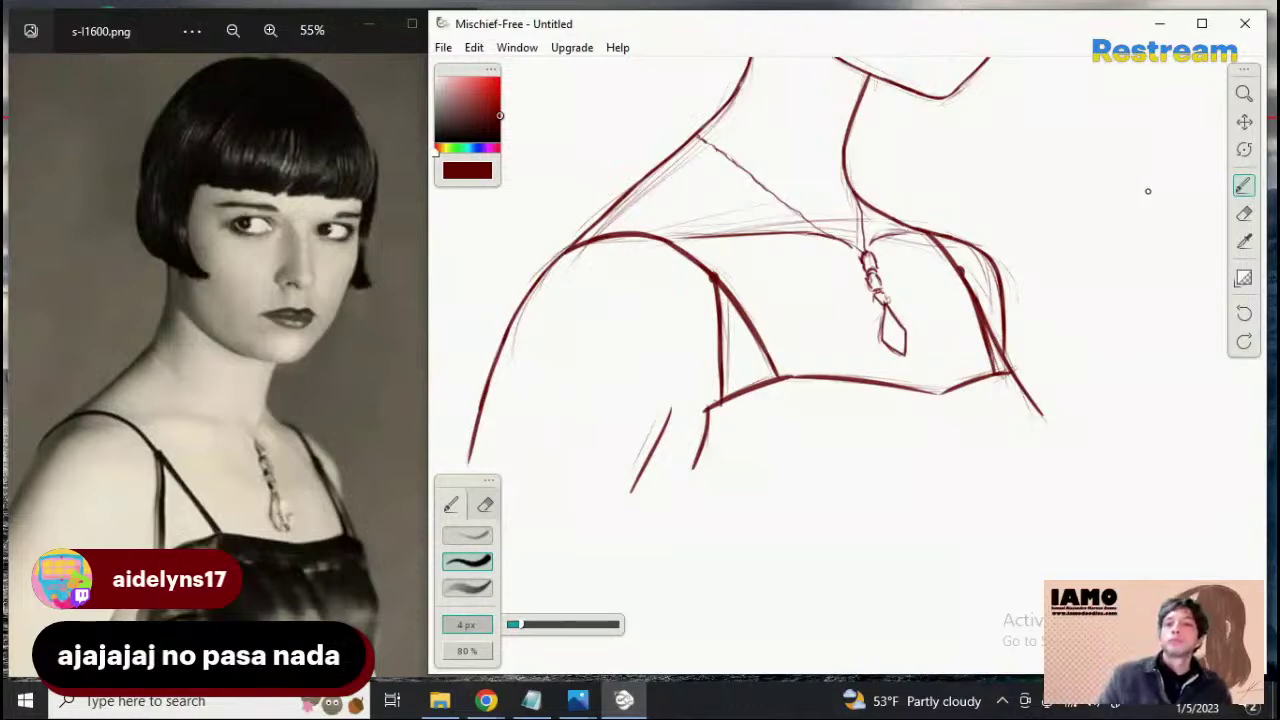
click(1246, 97)
mouse_move(1015, 244)
mouse_down()
mouse_move(886, 261)
mouse_move(940, 331)
mouse_move(937, 403)
mouse_up()
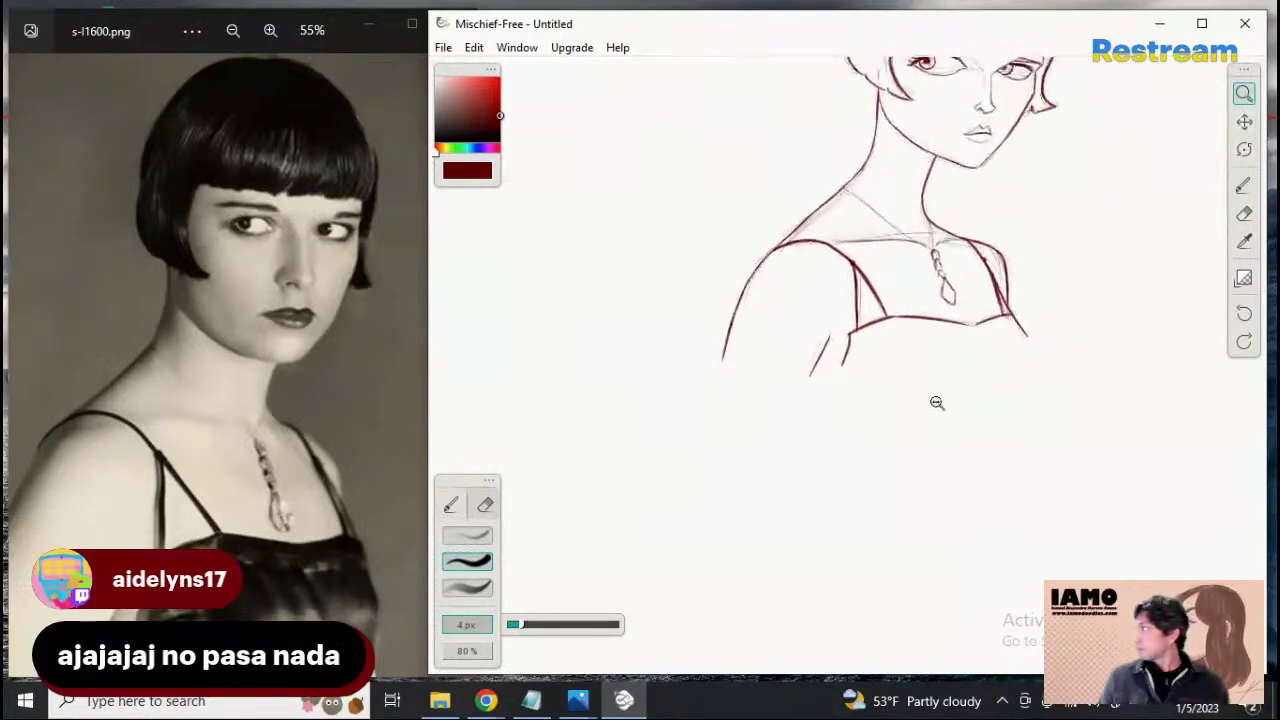
Switch to the soft third brush preset at 2 px and raise its opacity to 100%
key(alt+Tab)
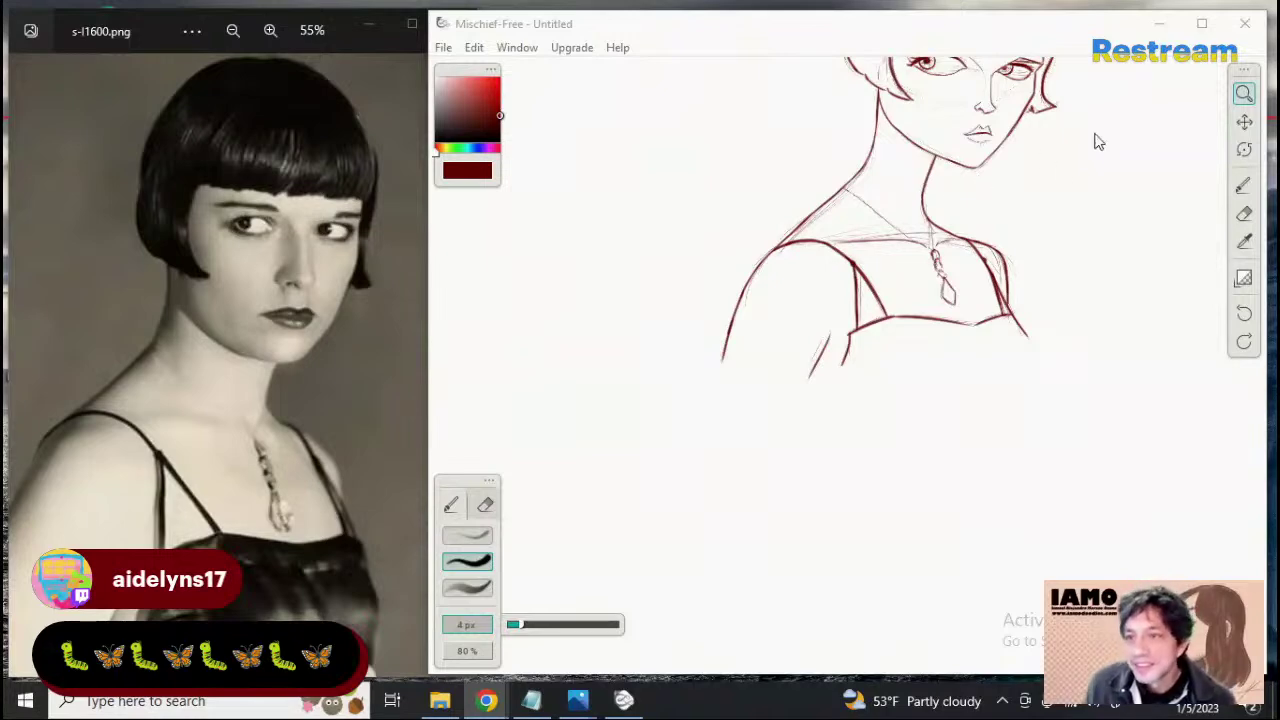
click(1244, 94)
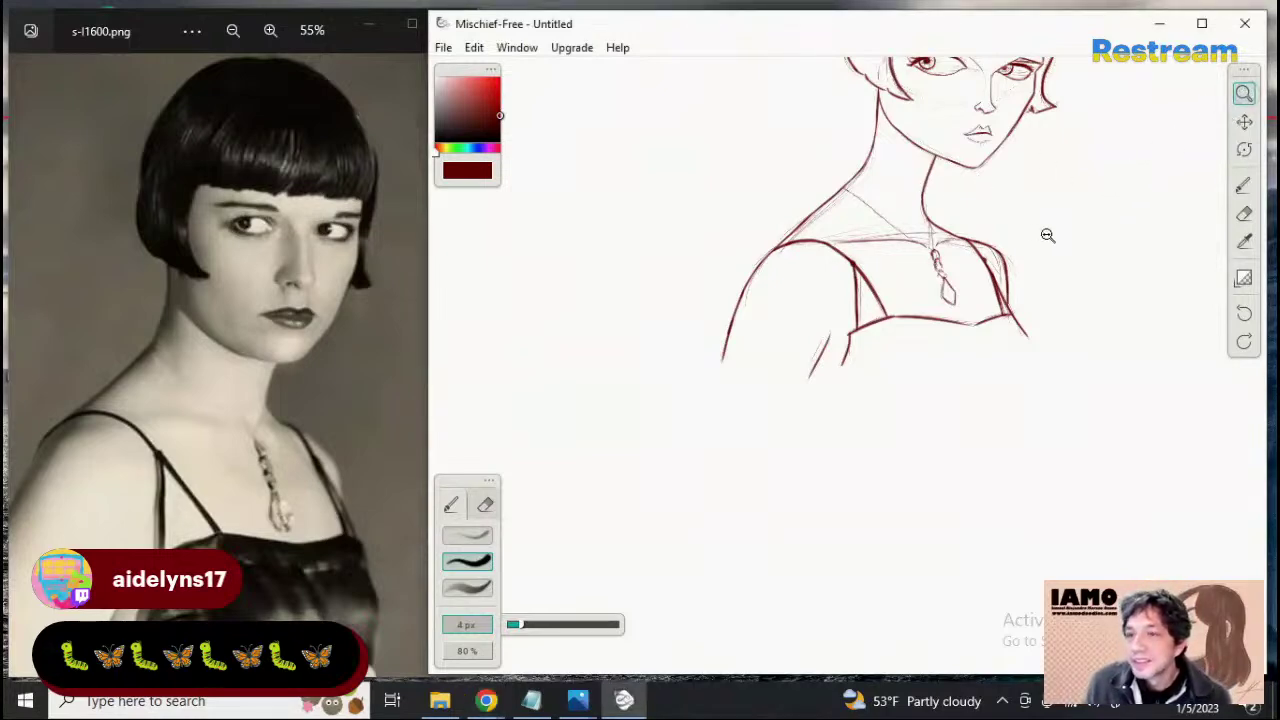
mouse_move(1037, 246)
mouse_down()
mouse_move(1089, 237)
mouse_move(1008, 242)
mouse_up()
click(1244, 122)
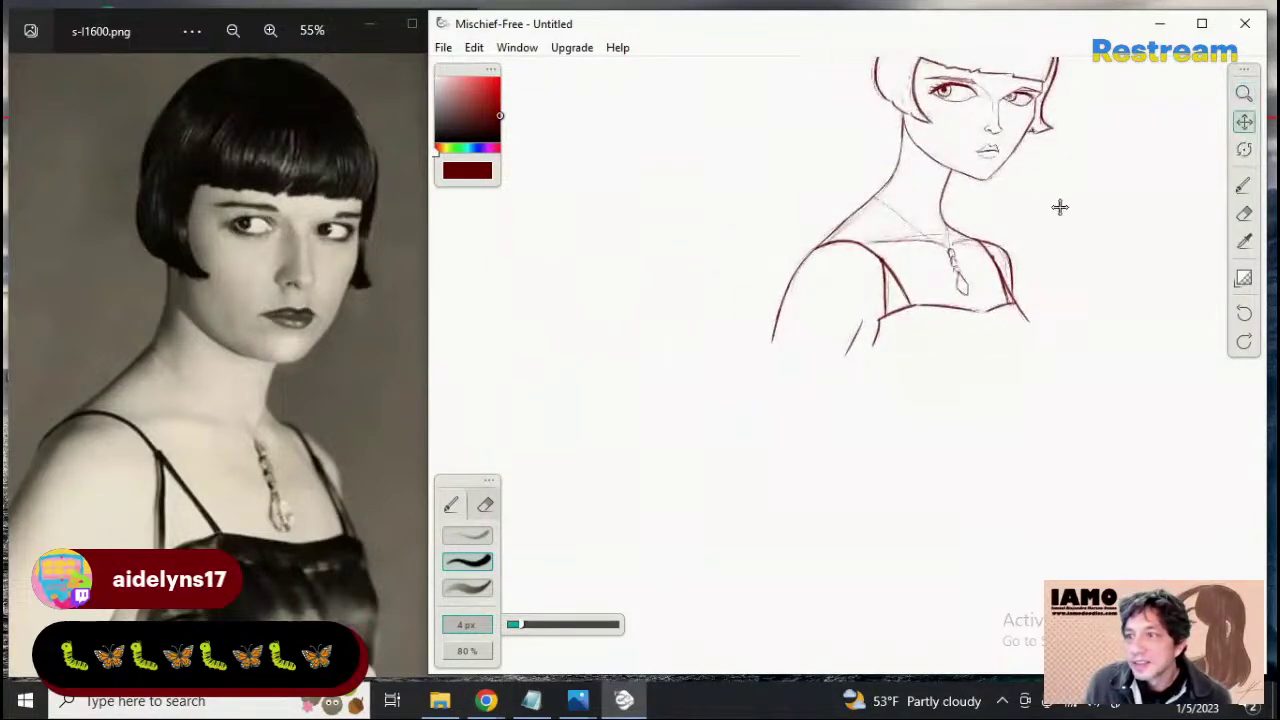
mouse_move(1060, 207)
mouse_down()
mouse_move(914, 397)
mouse_move(914, 340)
mouse_up()
click(1244, 94)
mouse_move(955, 273)
mouse_down()
mouse_move(1080, 260)
mouse_move(1018, 243)
mouse_move(1083, 314)
mouse_move(1063, 337)
mouse_up()
key(space)
click(467, 588)
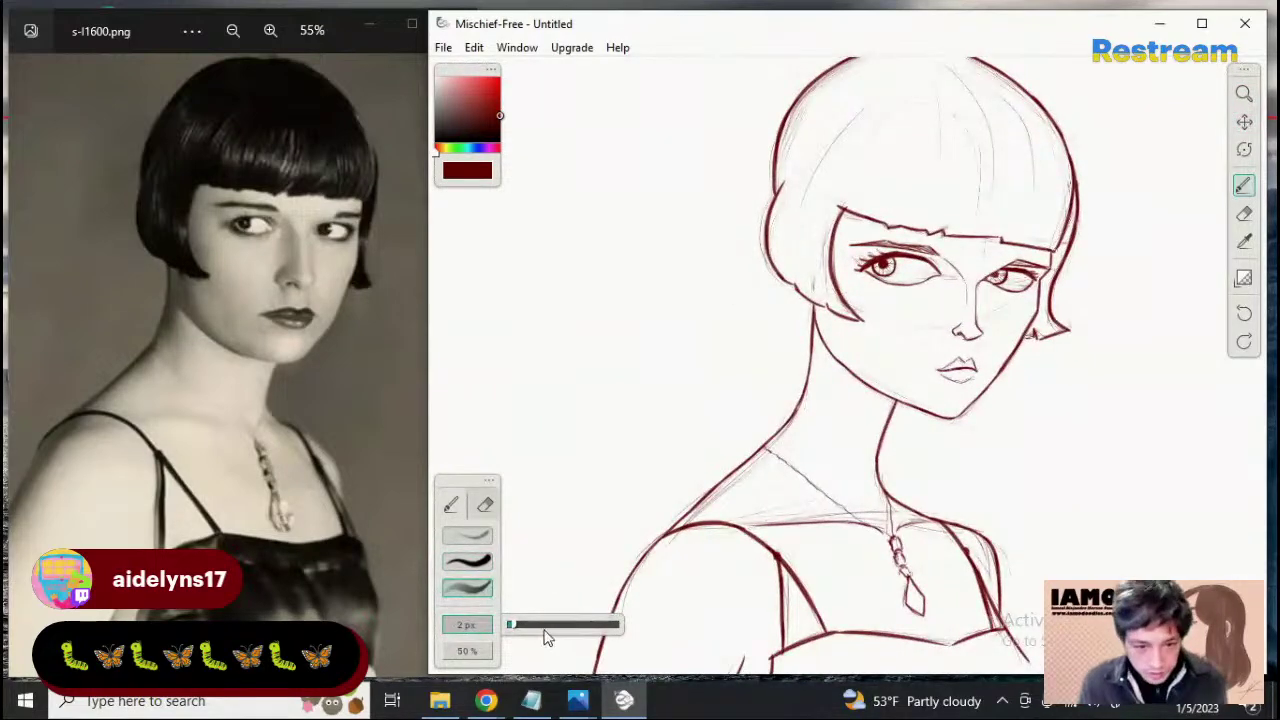
mouse_move(523, 652)
drag(574, 654, 647, 653)
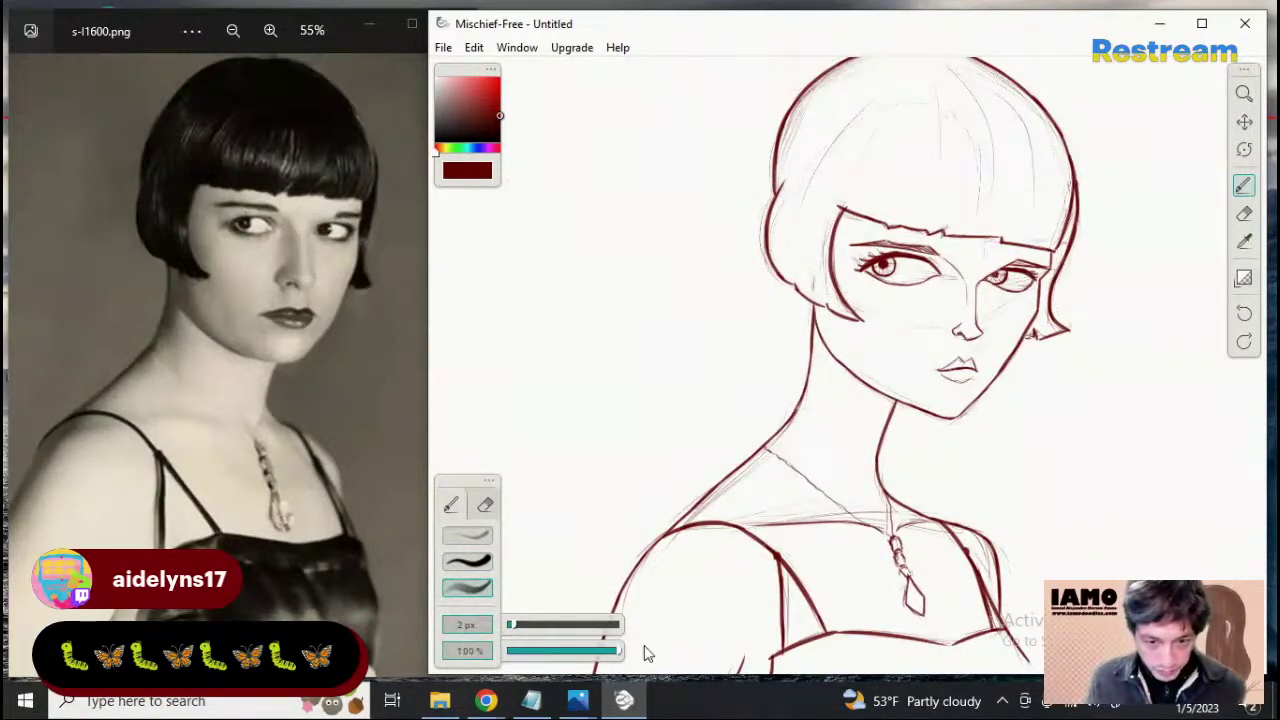
Shade the near eye's iris around the pupil with a 13 px brush, layering a second pass at 50% opacity
click(1244, 93)
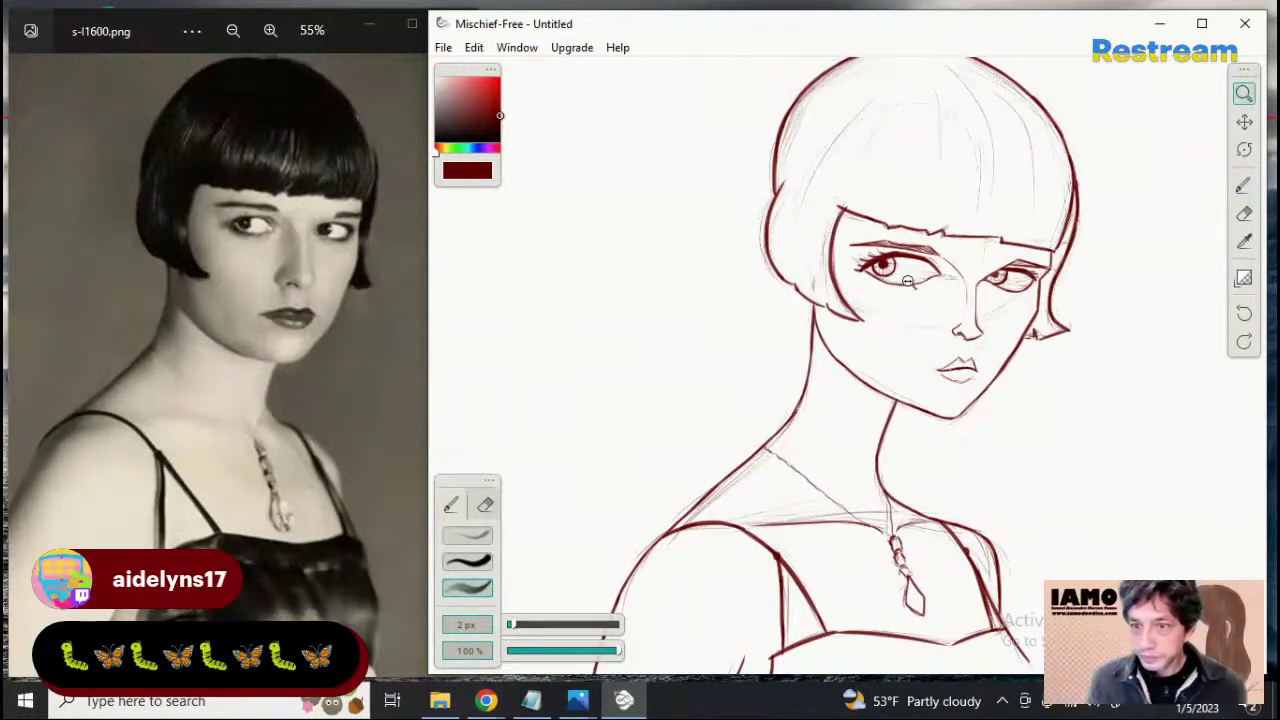
drag(900, 268, 1194, 214)
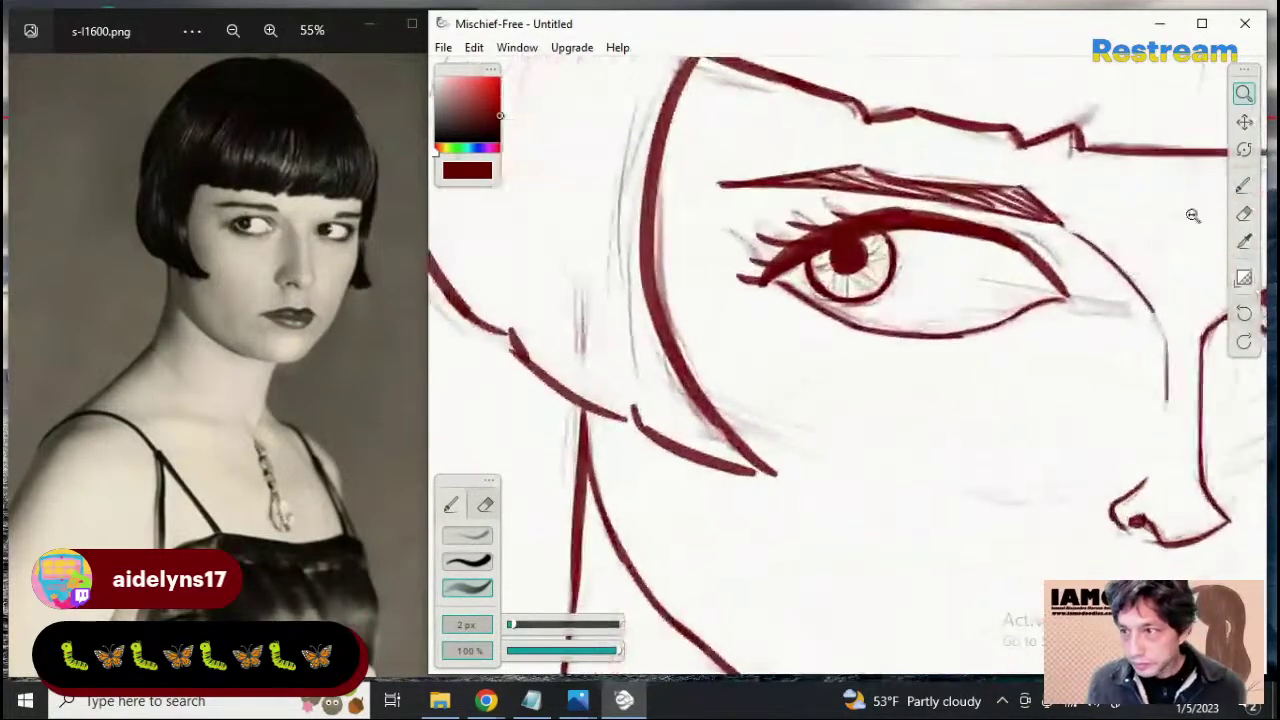
click(1244, 186)
drag(855, 283, 867, 271)
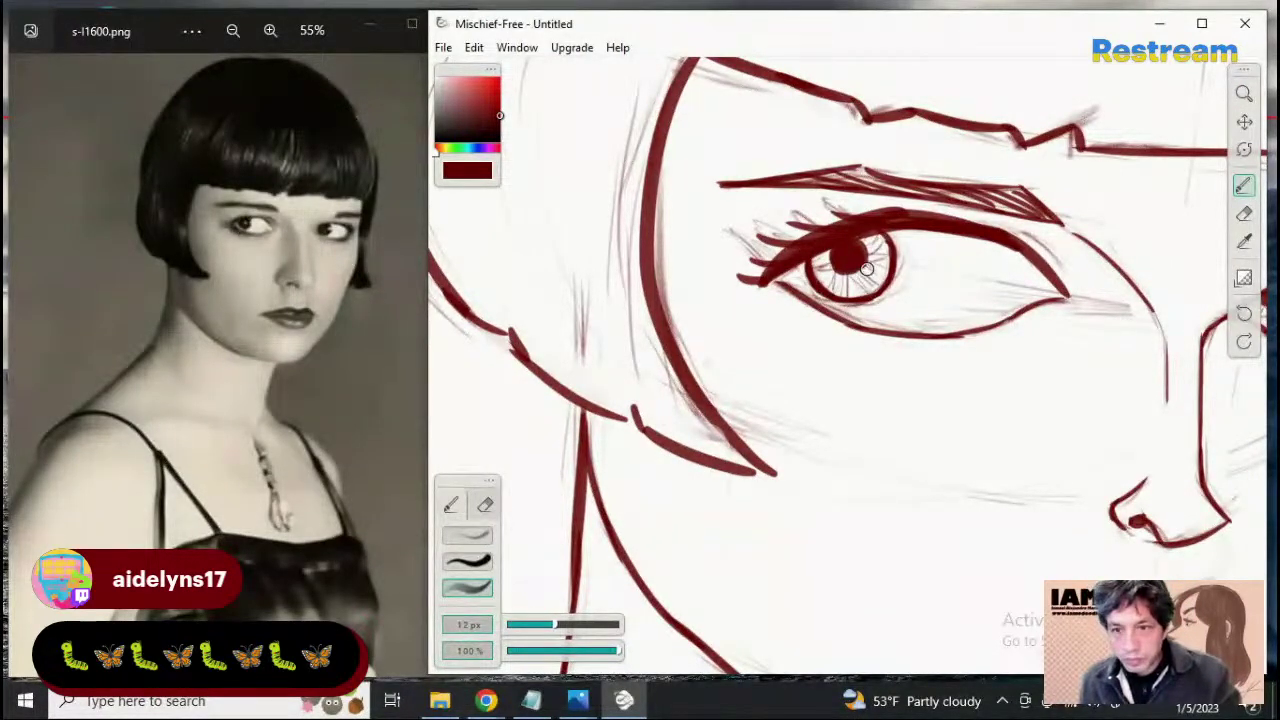
mouse_move(858, 277)
mouse_down()
mouse_move(823, 256)
mouse_move(858, 287)
mouse_move(881, 283)
mouse_move(869, 243)
mouse_move(873, 263)
mouse_move(846, 247)
mouse_move(839, 277)
mouse_up()
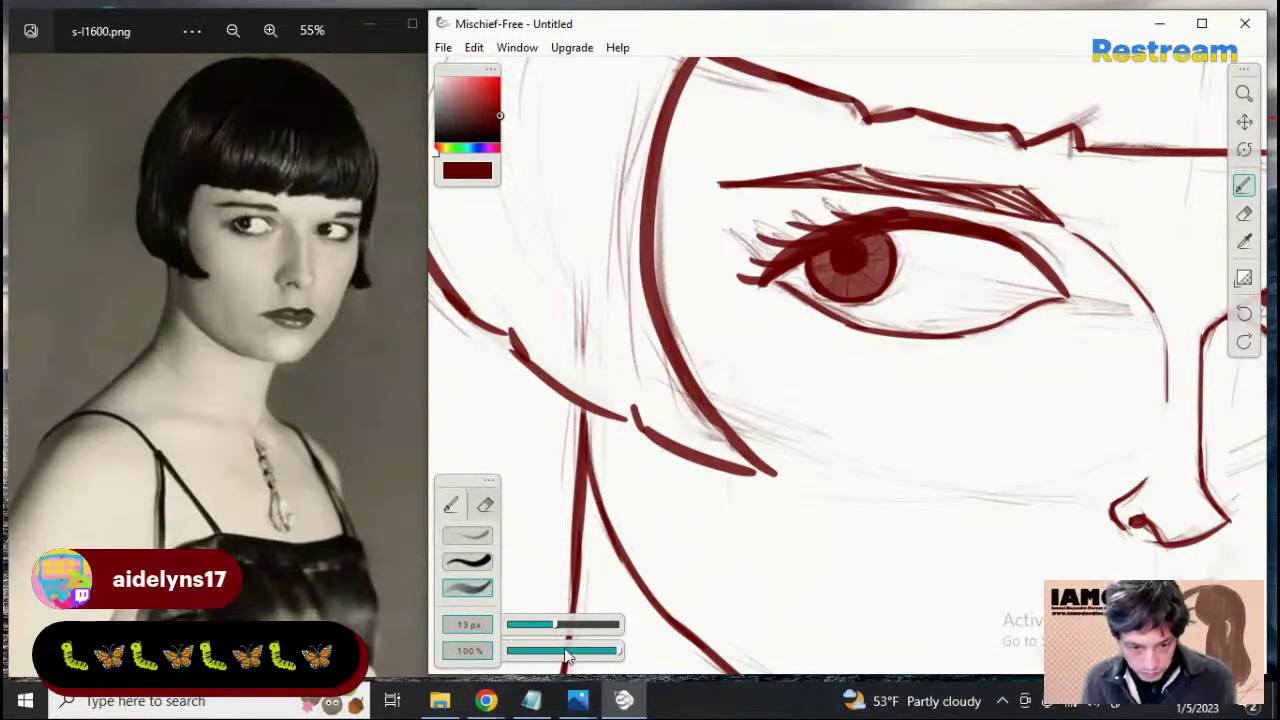
mouse_move(832, 252)
mouse_down()
mouse_move(822, 266)
mouse_move(858, 288)
mouse_move(838, 284)
mouse_move(859, 251)
mouse_move(880, 258)
mouse_move(869, 285)
mouse_up()
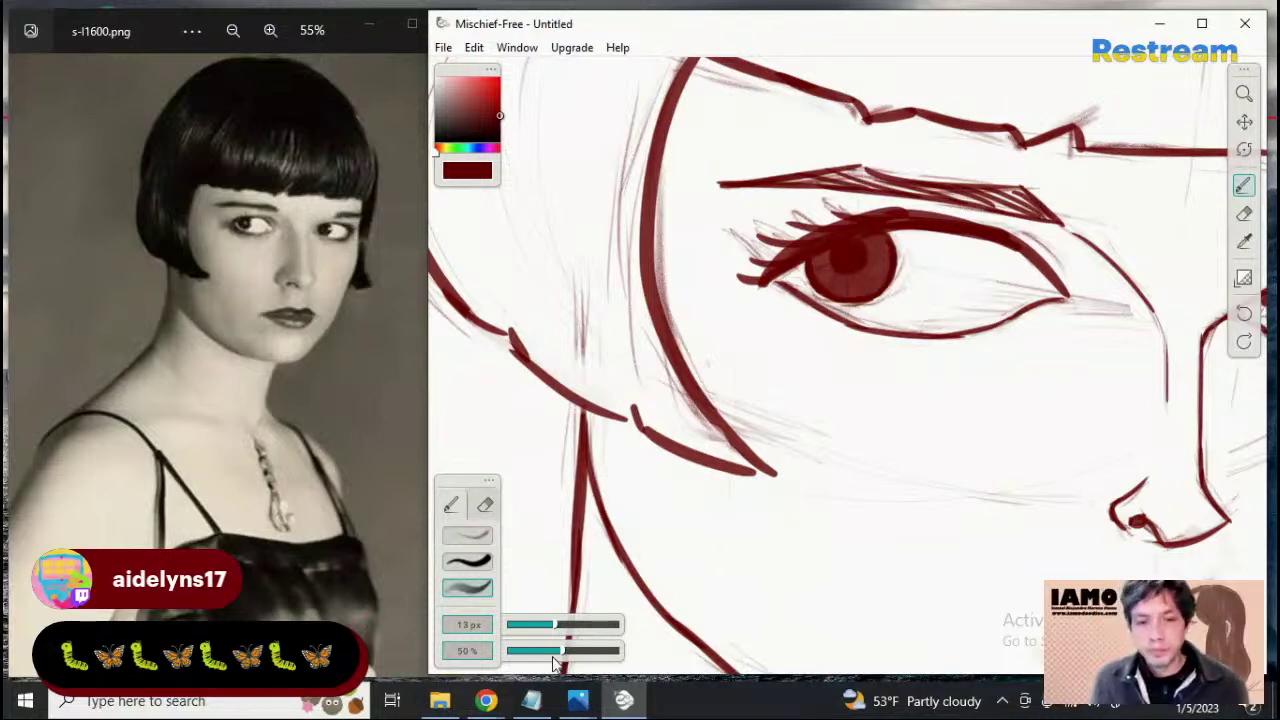
Shade the far eye's iris with the 13 px brush at 100% opacity, adding a second pass at 53% opacity
drag(558, 651, 657, 660)
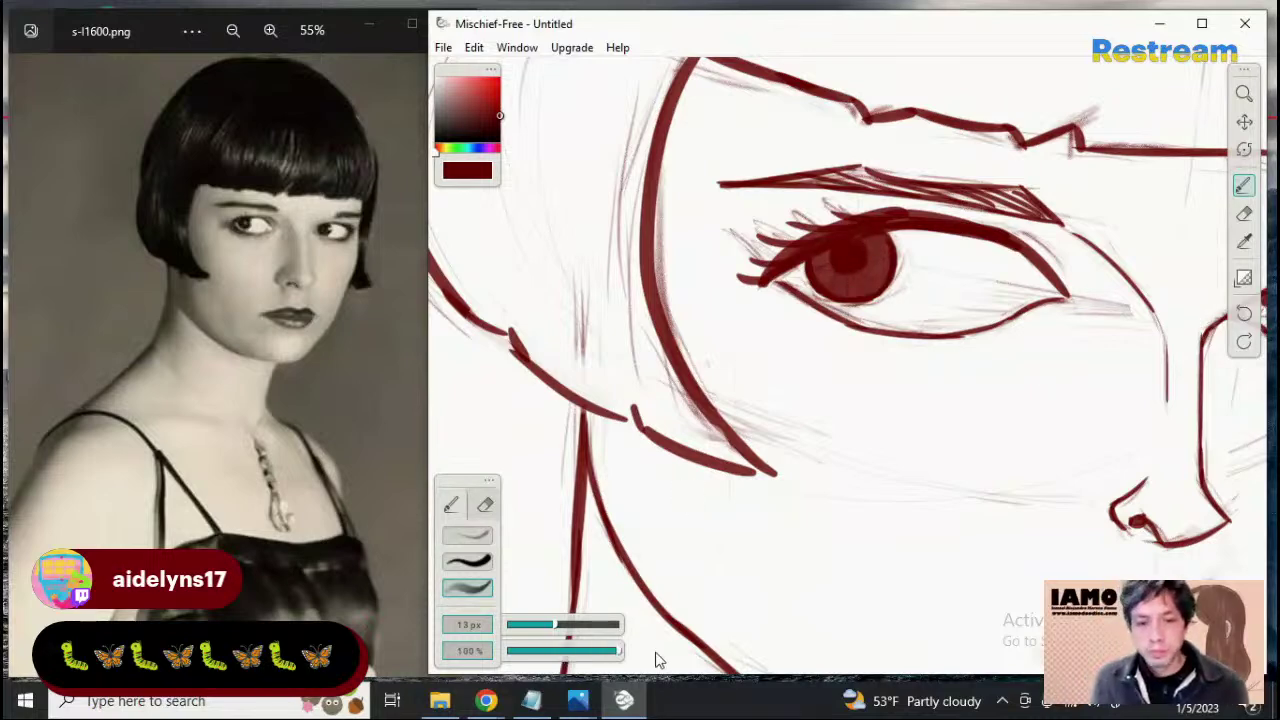
click(1244, 121)
drag(1090, 338, 726, 334)
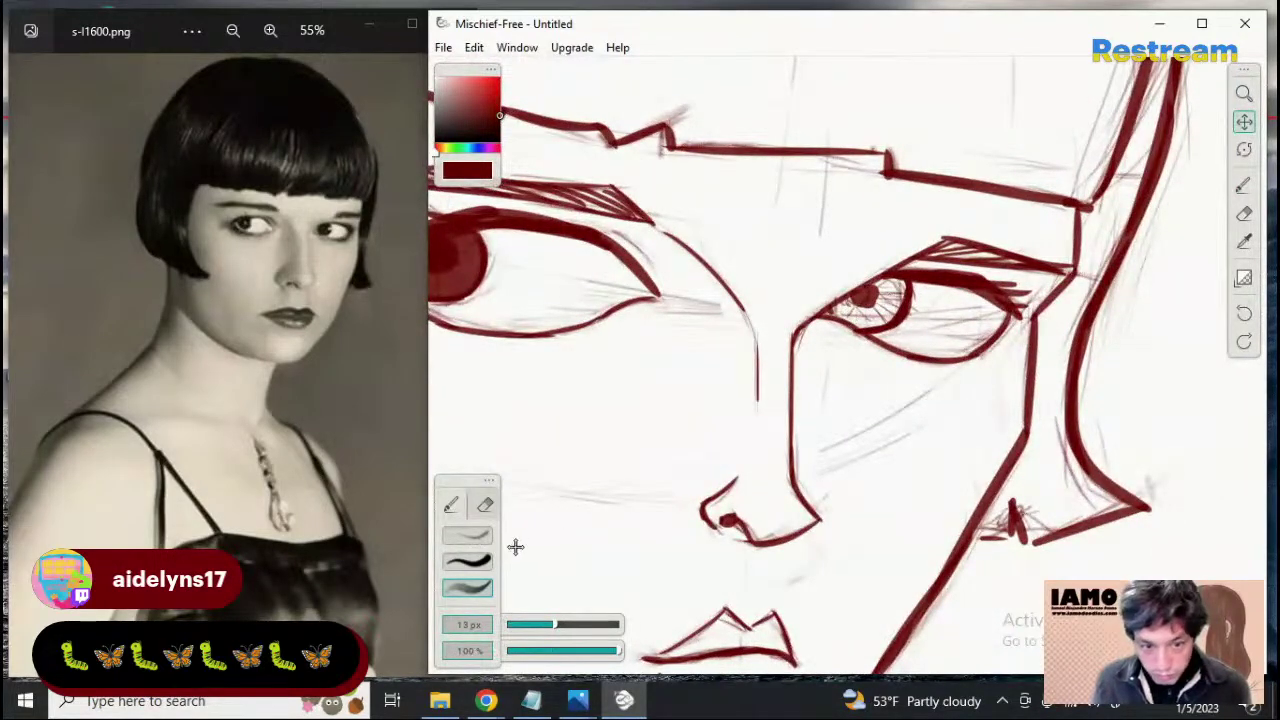
click(490, 568)
click(484, 587)
mouse_move(855, 305)
mouse_down()
mouse_move(840, 302)
mouse_move(887, 309)
mouse_move(878, 290)
mouse_move(892, 286)
mouse_move(891, 312)
mouse_up()
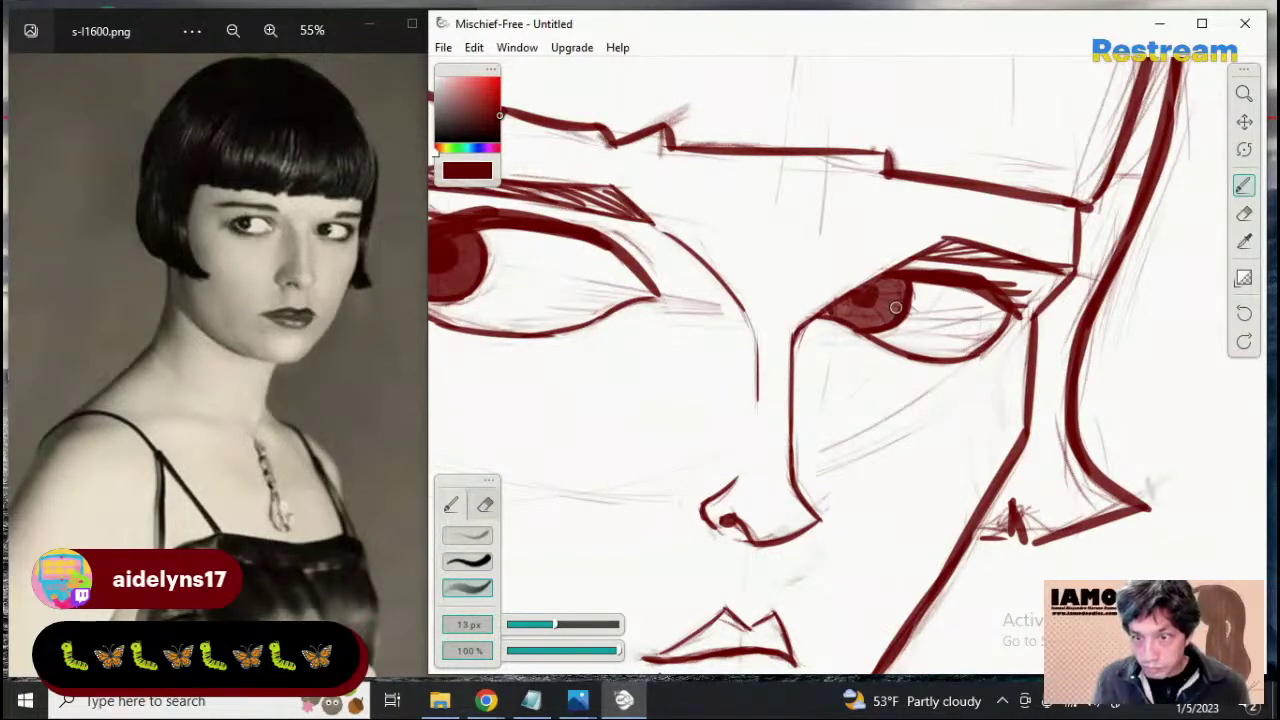
click(566, 650)
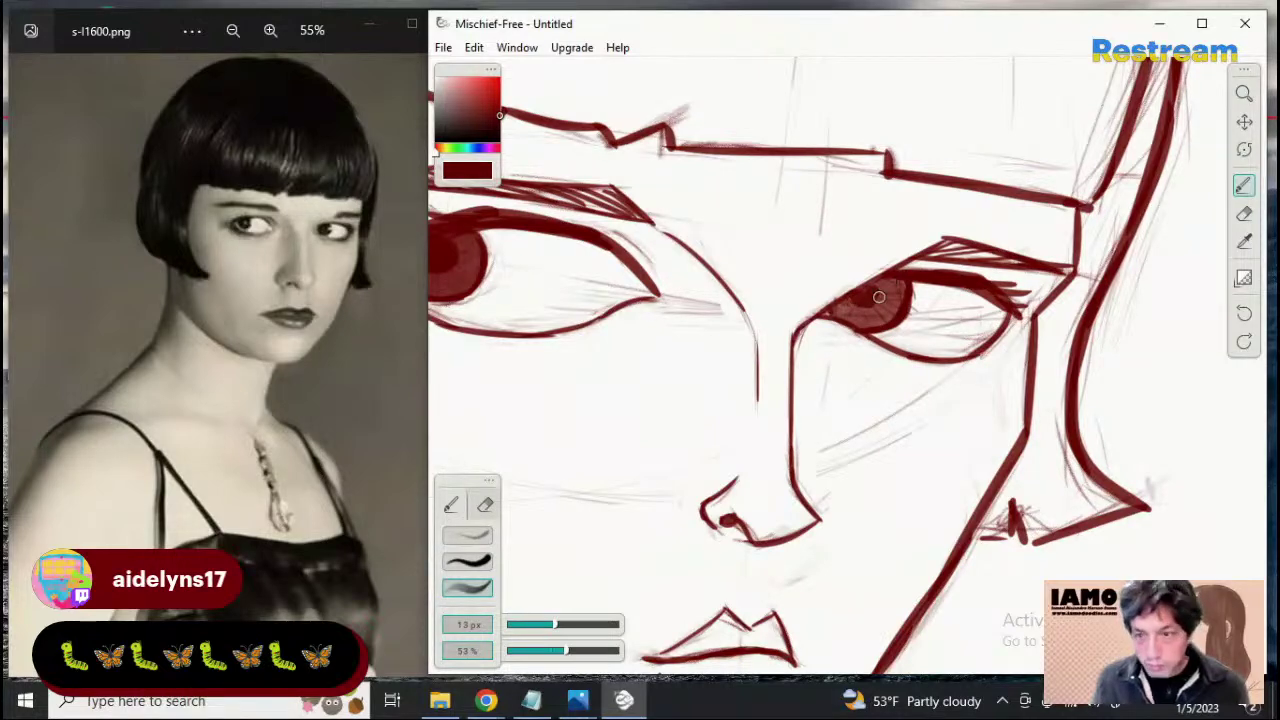
mouse_move(853, 304)
mouse_down()
mouse_move(870, 318)
mouse_move(895, 305)
mouse_move(880, 288)
mouse_up()
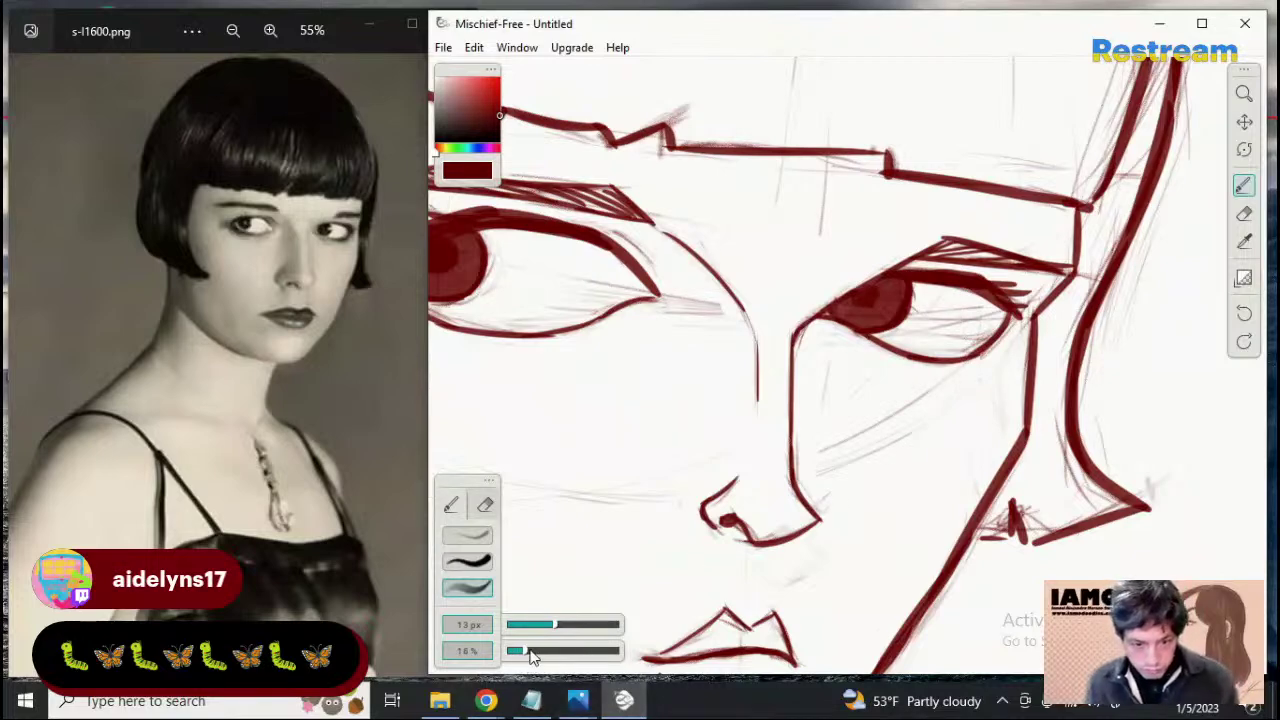
Fill in the far eyebrow with a 5 px brush, undoing the last 100% opacity pass and redoing it at 53%
mouse_move(530, 652)
mouse_down()
mouse_move(639, 642)
mouse_move(528, 624)
mouse_up()
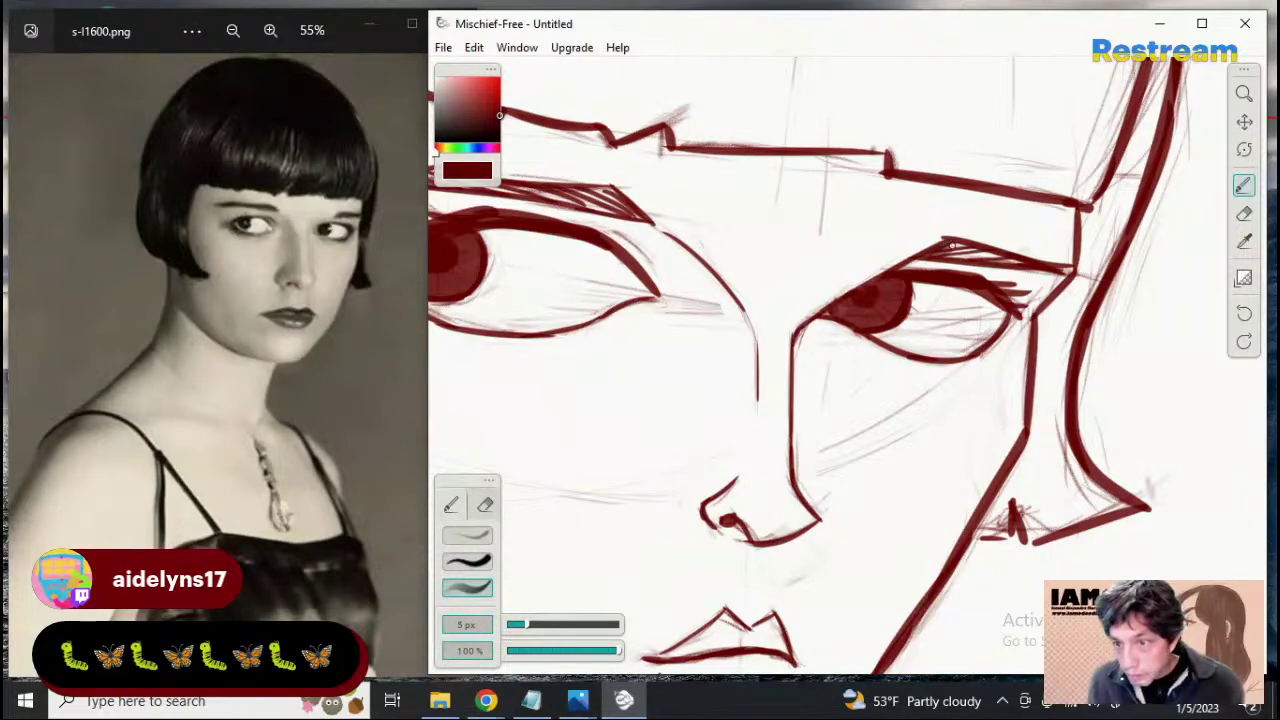
mouse_move(951, 244)
mouse_down()
mouse_move(1032, 265)
mouse_move(937, 251)
mouse_move(970, 257)
mouse_up()
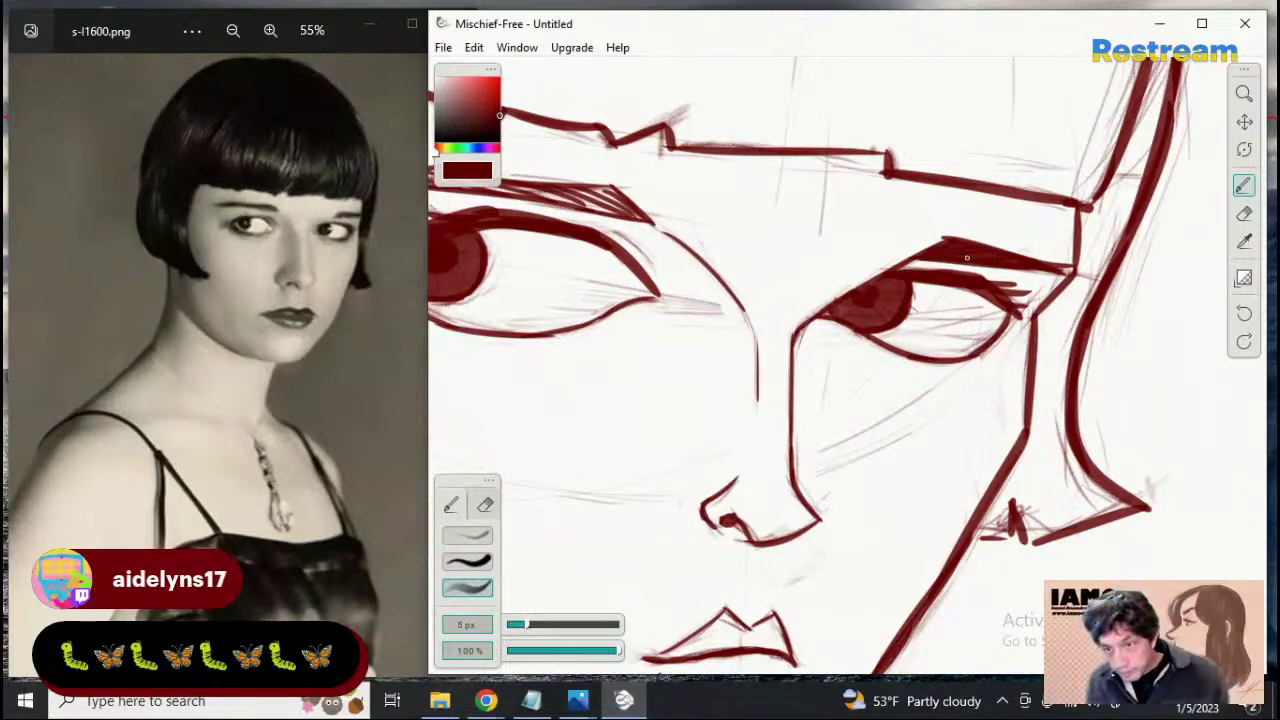
key(ctrl+z)
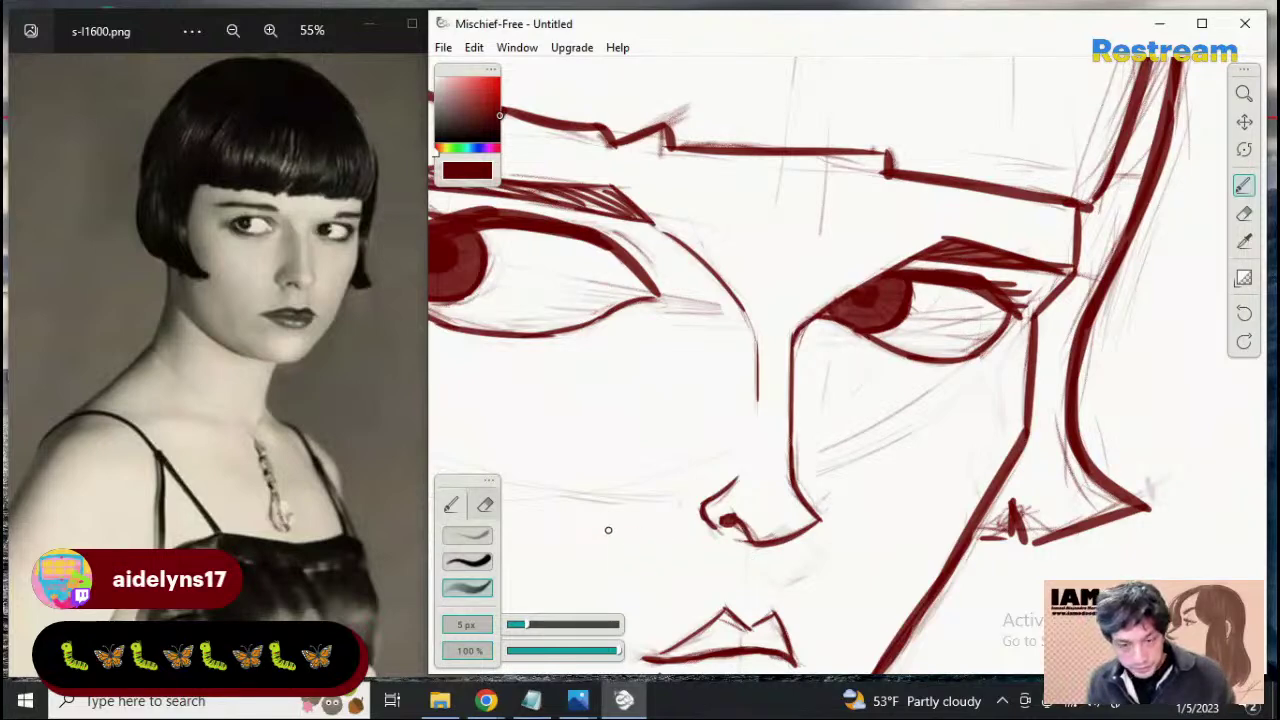
drag(555, 651, 566, 651)
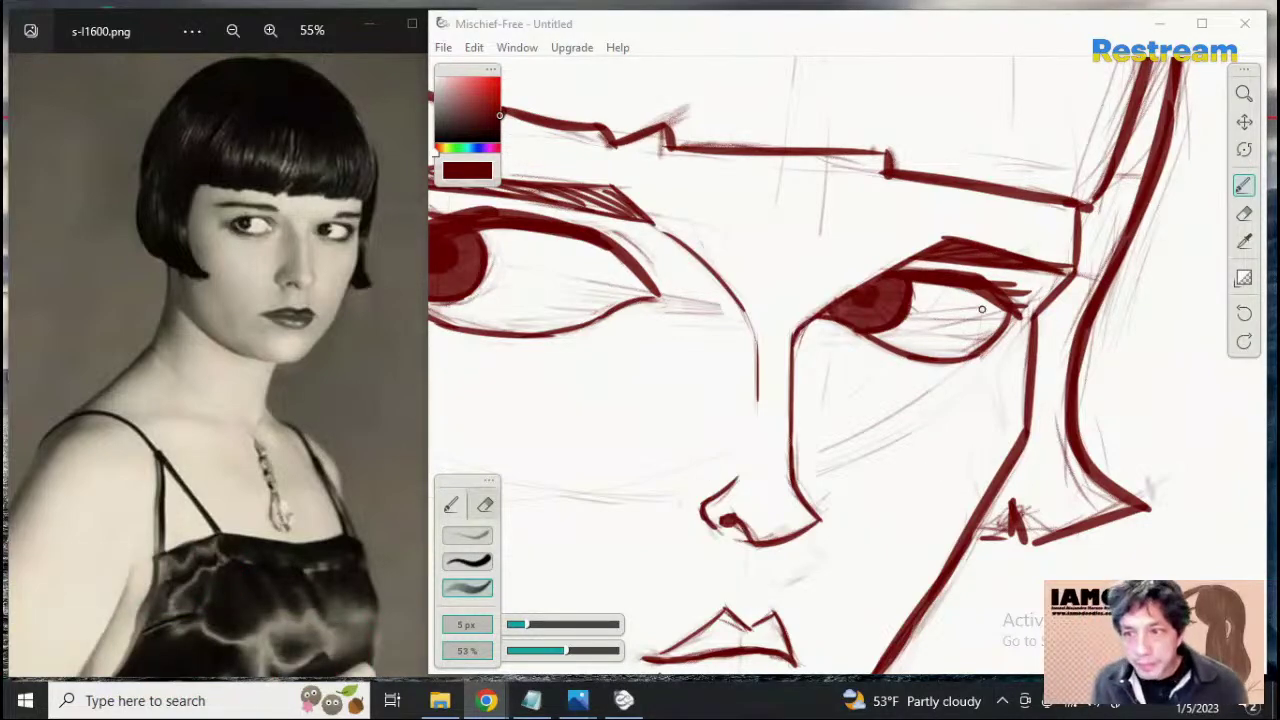
click(1243, 96)
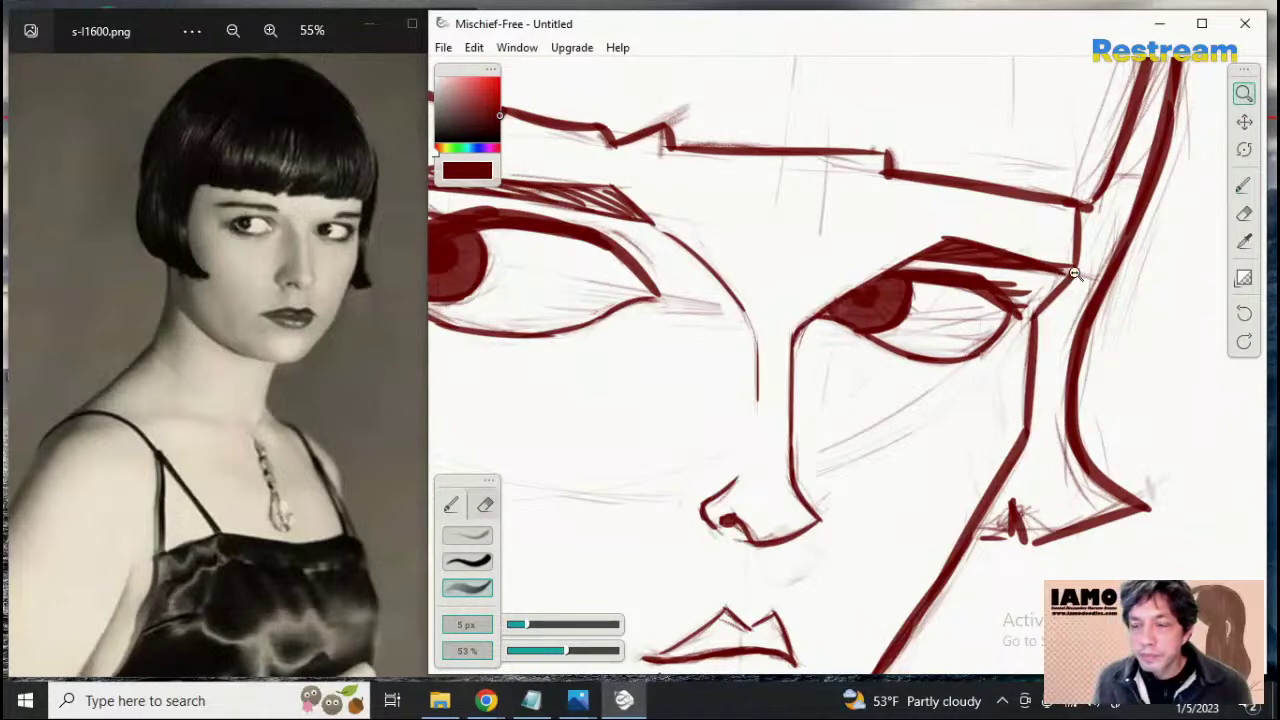
key(b)
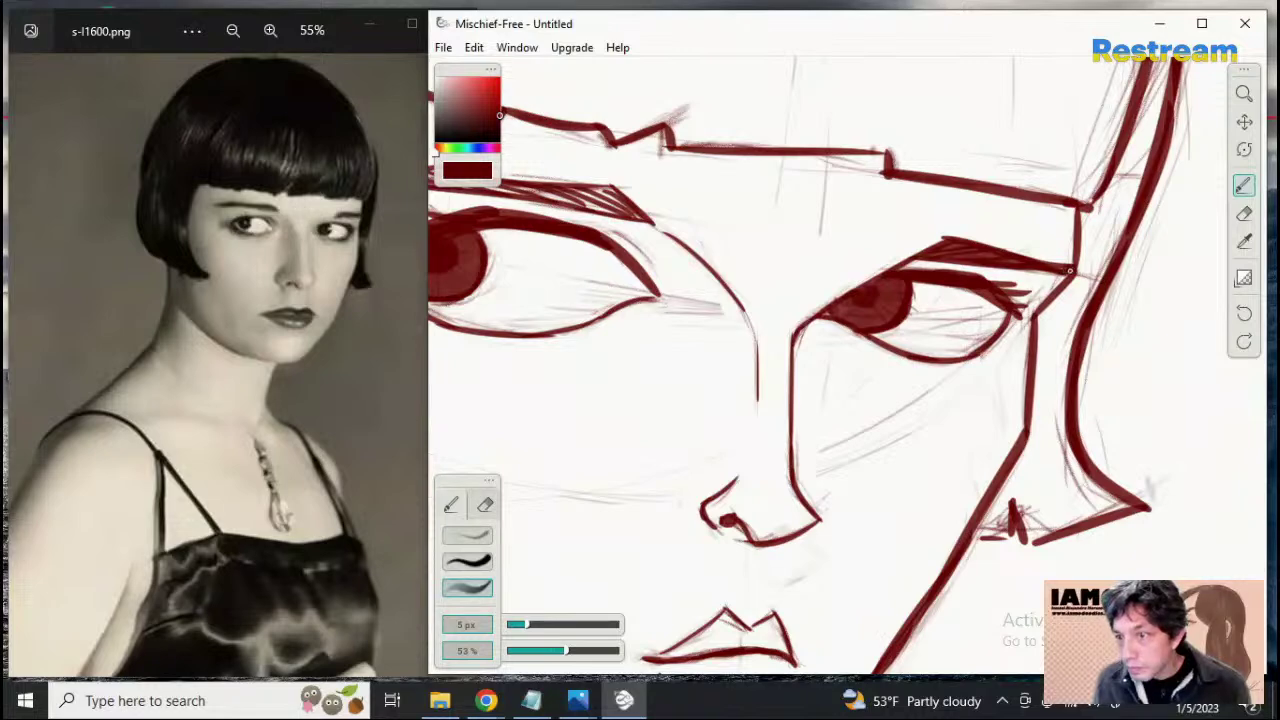
click(1243, 93)
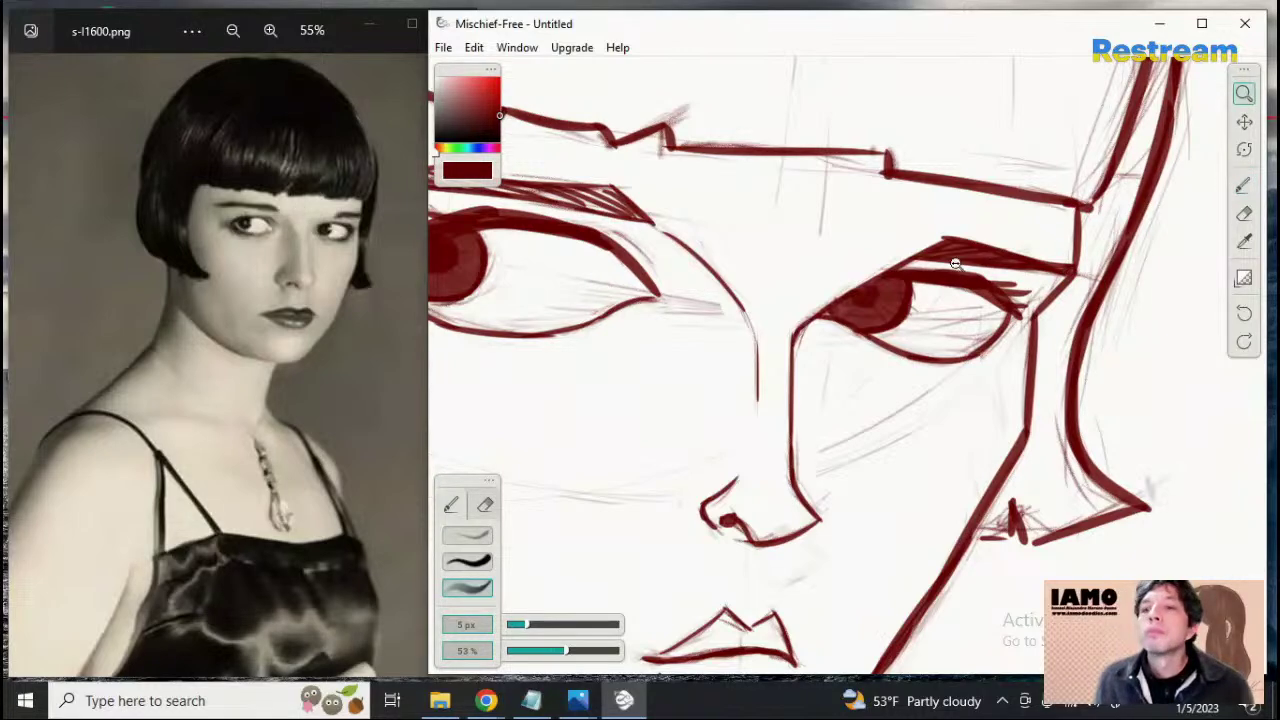
mouse_move(957, 265)
mouse_down()
mouse_move(891, 268)
mouse_move(937, 383)
mouse_move(989, 351)
mouse_up()
click(1244, 122)
click(1243, 186)
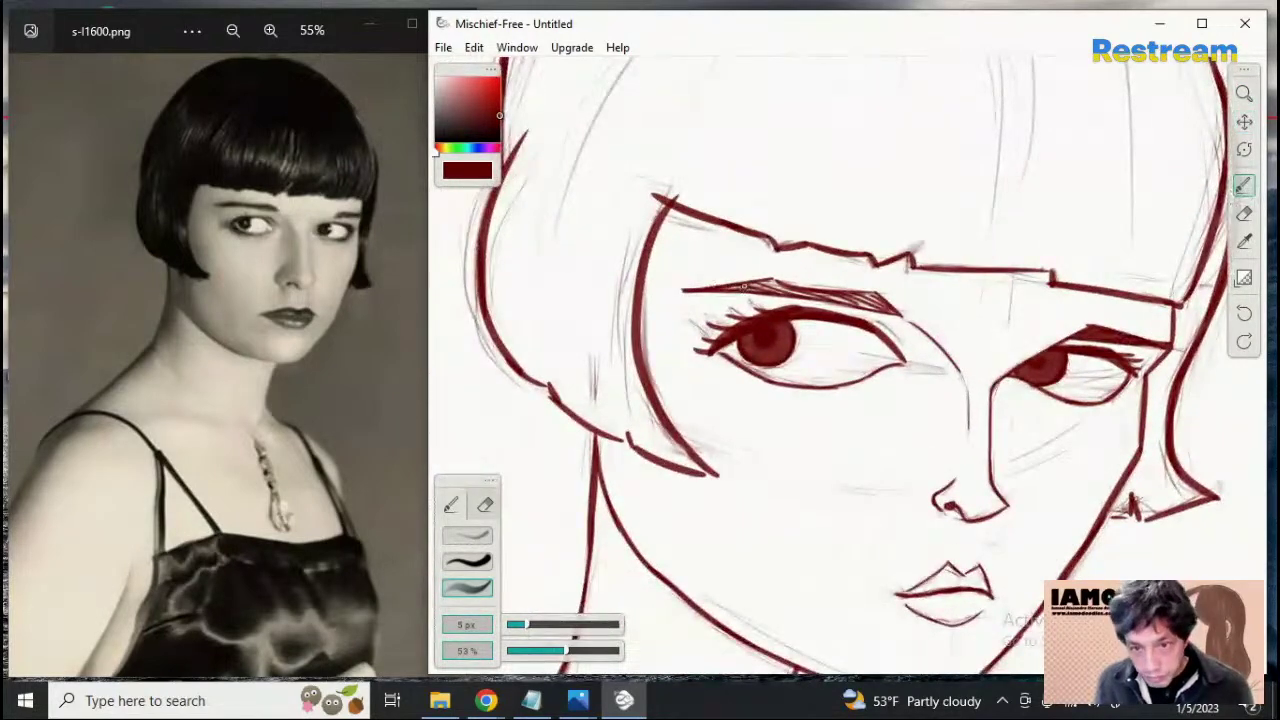
drag(727, 287, 879, 302)
key(ctrl+z)
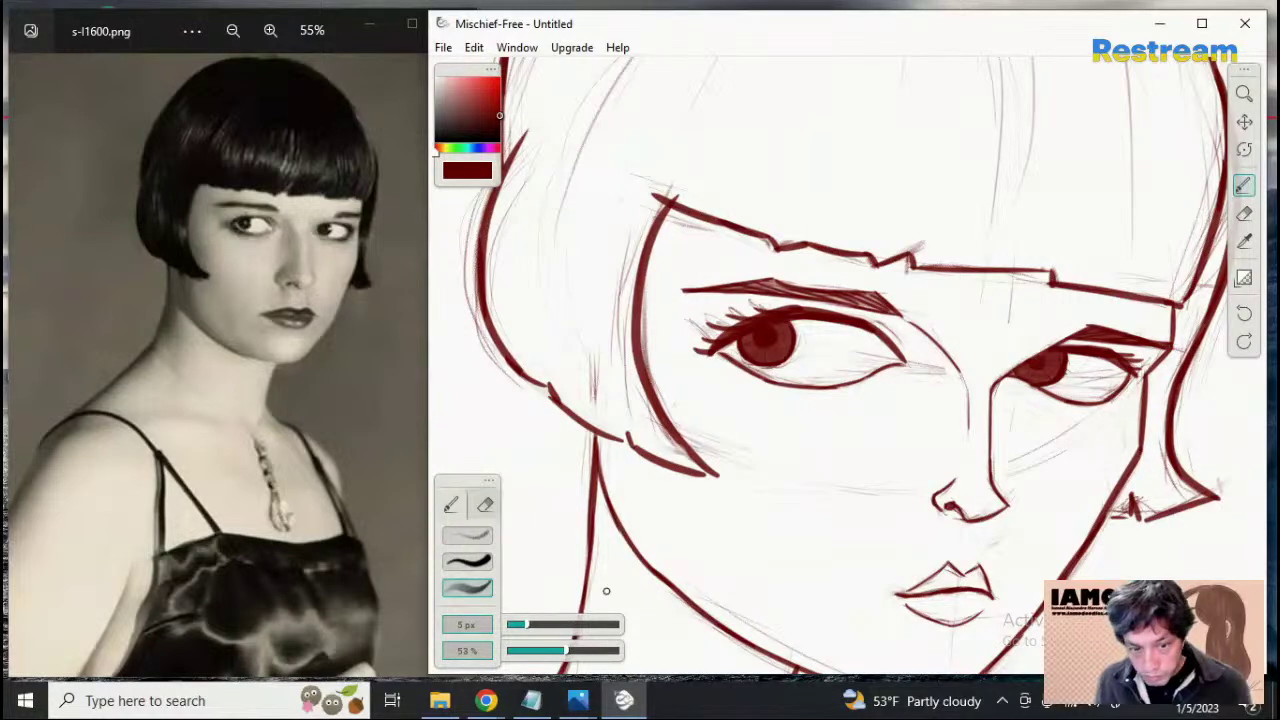
key(ctrl+z)
Fill in the near eyebrow with the 5 px brush at 100% opacity, undo the excess strokes and add a pass at 45% opacity
drag(566, 651, 651, 654)
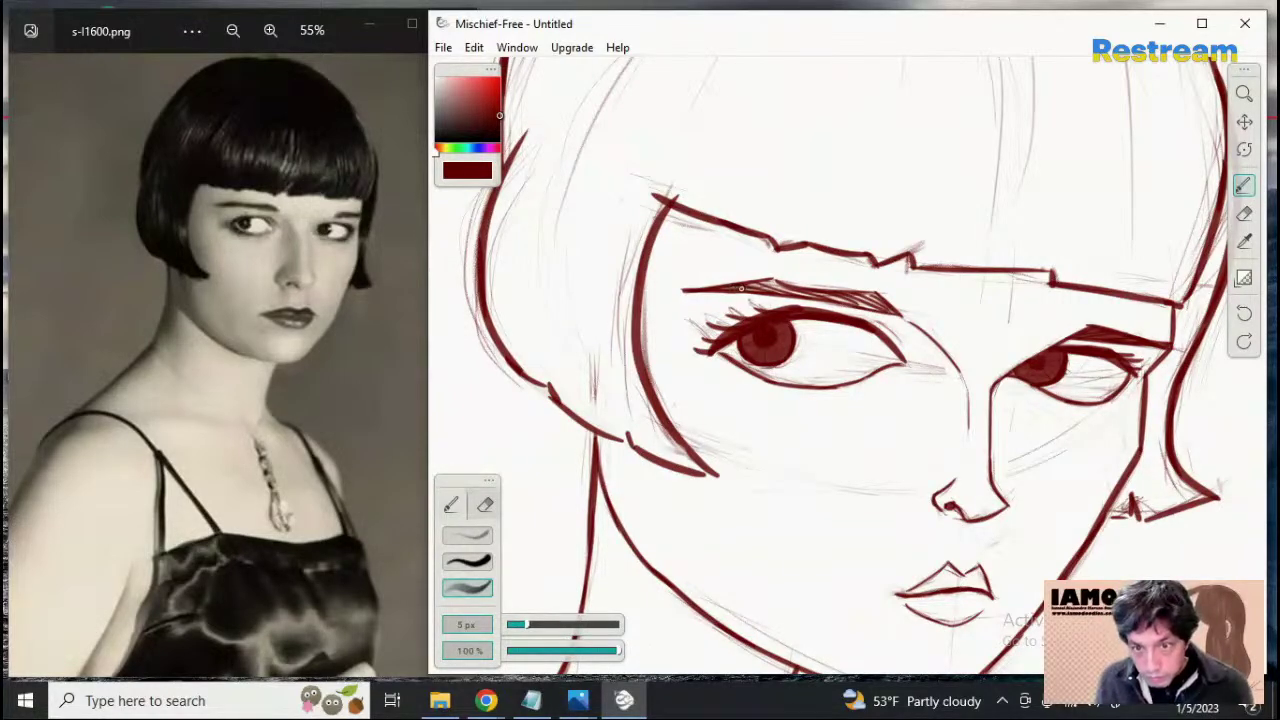
click(1244, 93)
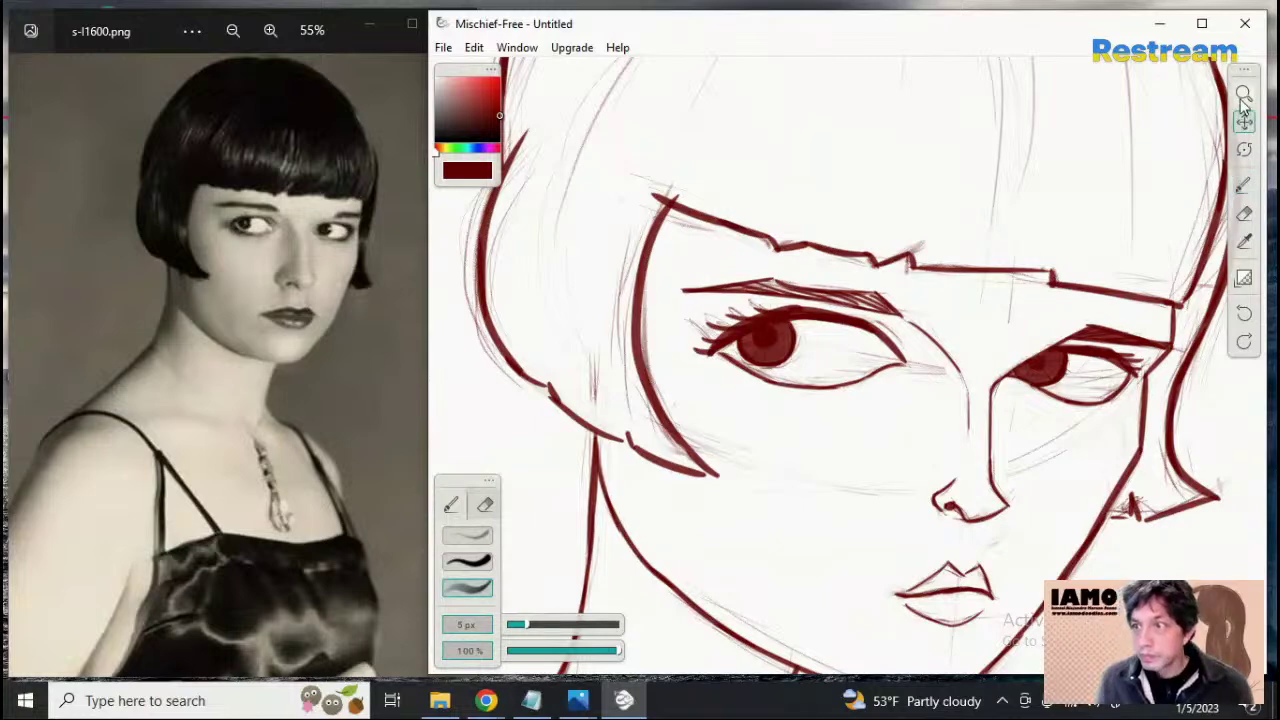
click(835, 353)
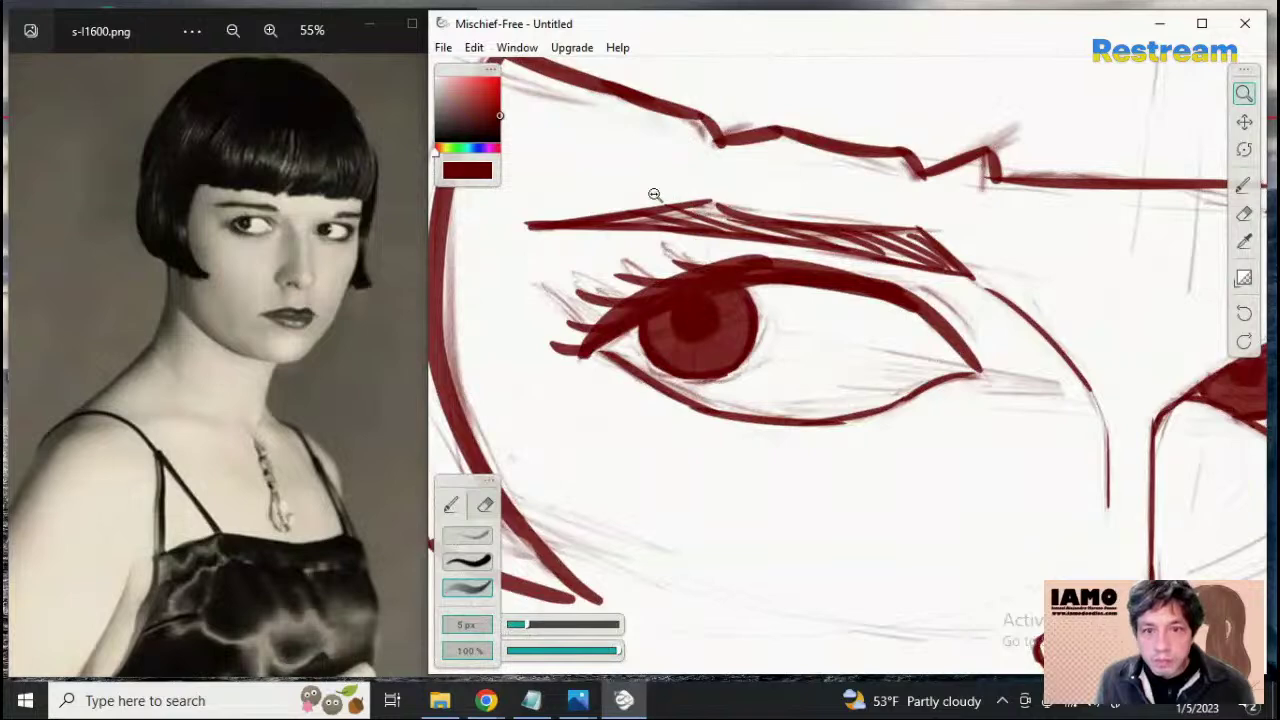
click(478, 582)
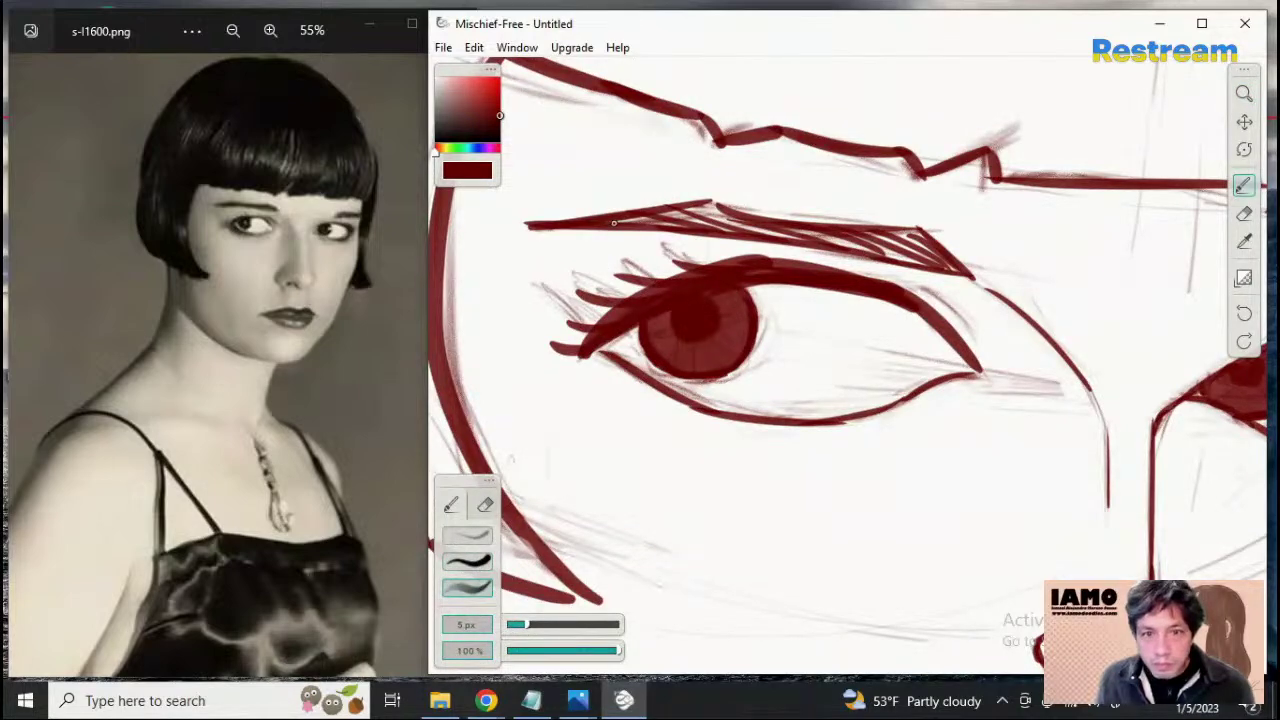
mouse_move(614, 223)
mouse_down()
mouse_move(725, 215)
mouse_move(607, 223)
mouse_move(738, 231)
mouse_move(670, 217)
mouse_move(718, 214)
mouse_move(709, 208)
mouse_move(719, 214)
mouse_move(695, 215)
mouse_move(934, 261)
mouse_move(873, 251)
mouse_move(898, 238)
mouse_move(878, 236)
mouse_move(933, 254)
mouse_up()
key(ctrl+z)
key(ctrl+z)
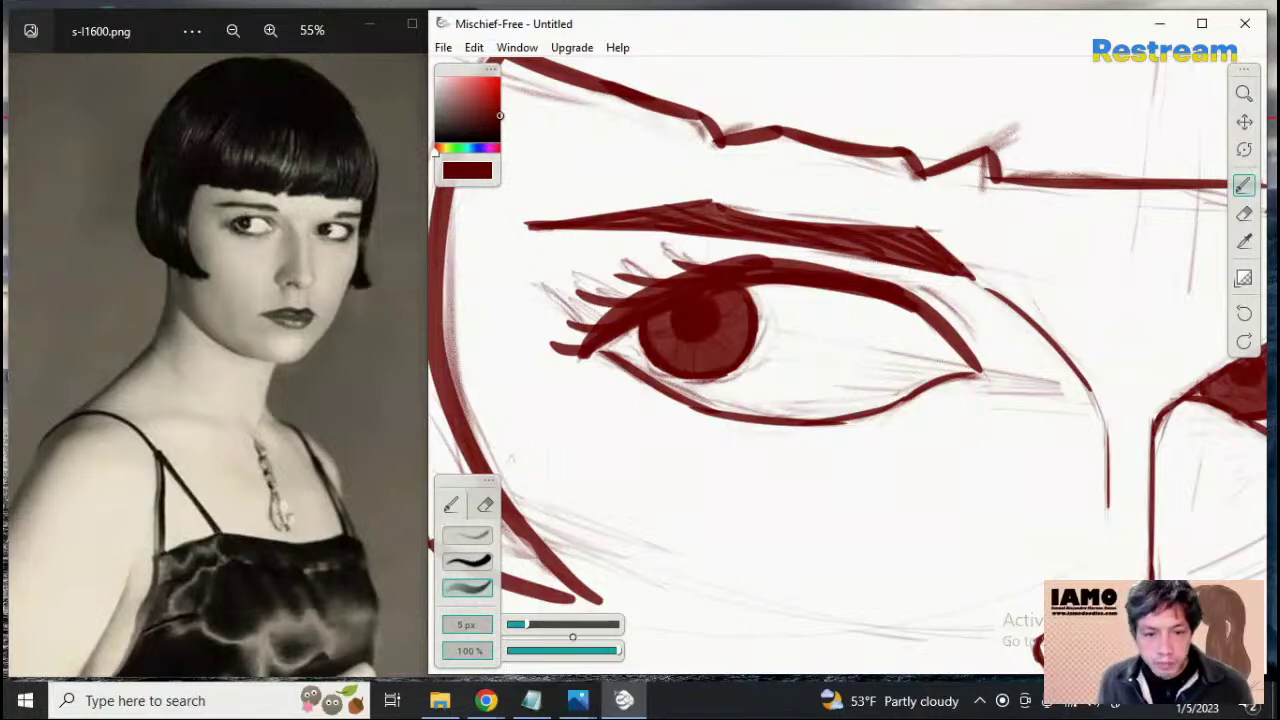
drag(576, 651, 558, 652)
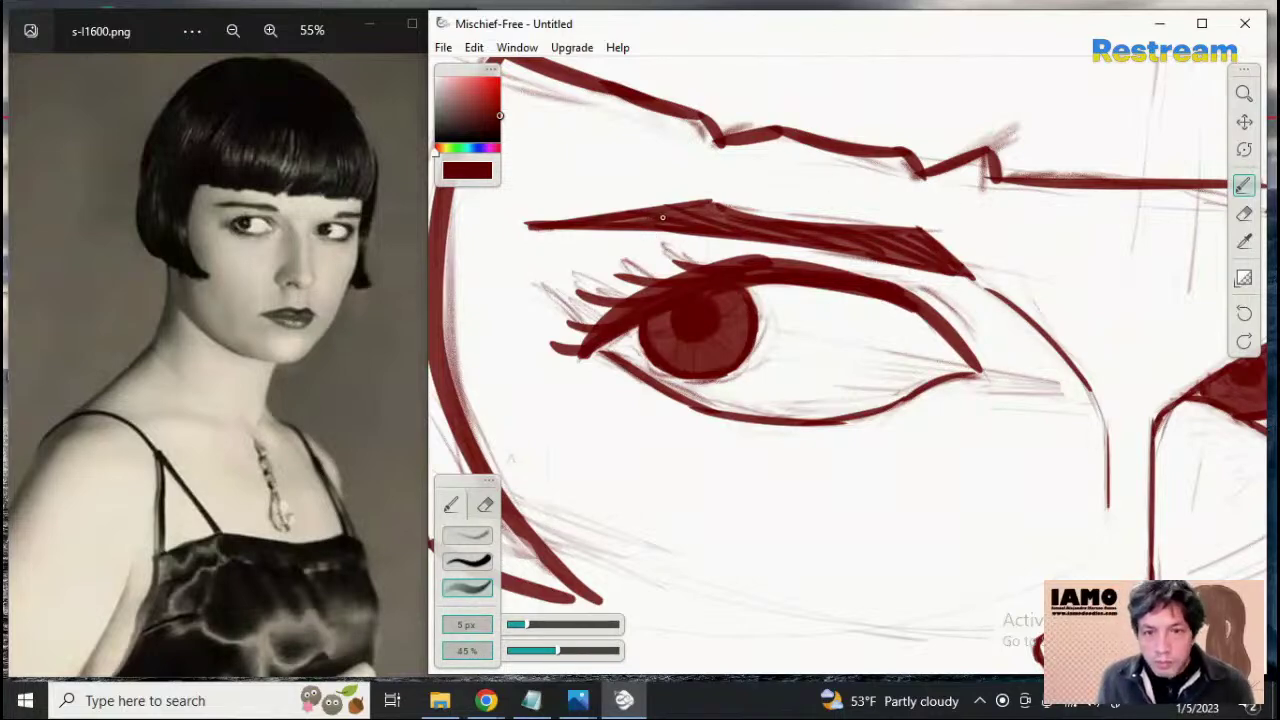
mouse_move(615, 221)
mouse_down()
mouse_move(712, 220)
mouse_move(686, 212)
mouse_move(707, 206)
mouse_move(742, 222)
mouse_move(706, 219)
mouse_move(933, 260)
mouse_move(900, 237)
mouse_move(940, 258)
mouse_up()
Fill the upper and lower lips with the 5 px brush at 80% opacity
click(1243, 93)
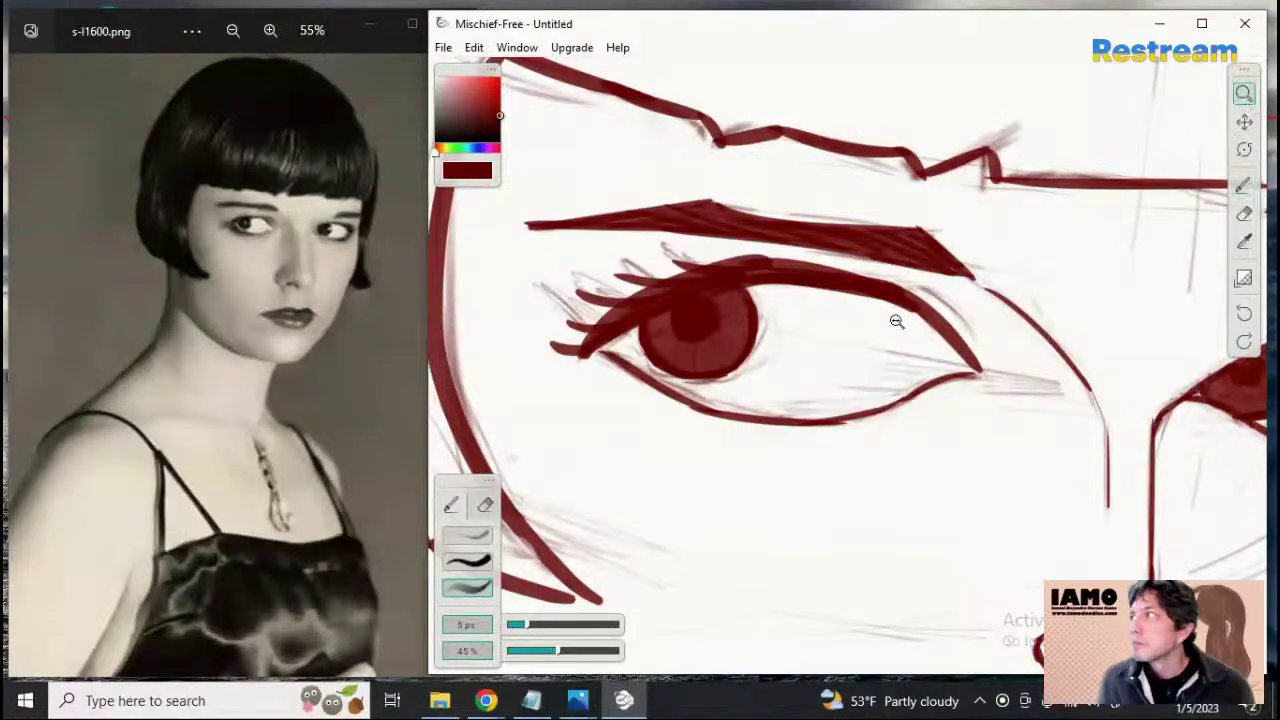
drag(831, 342, 1145, 288)
drag(897, 320, 1127, 244)
click(1244, 121)
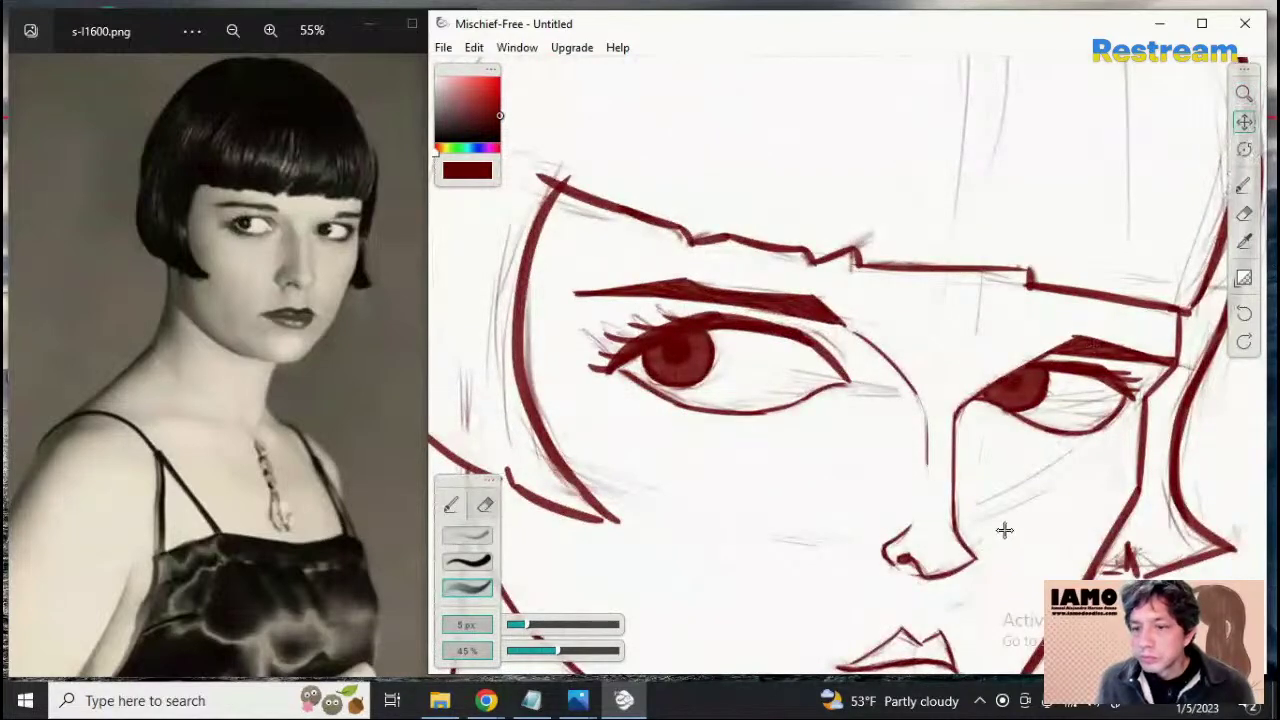
drag(1005, 528, 868, 162)
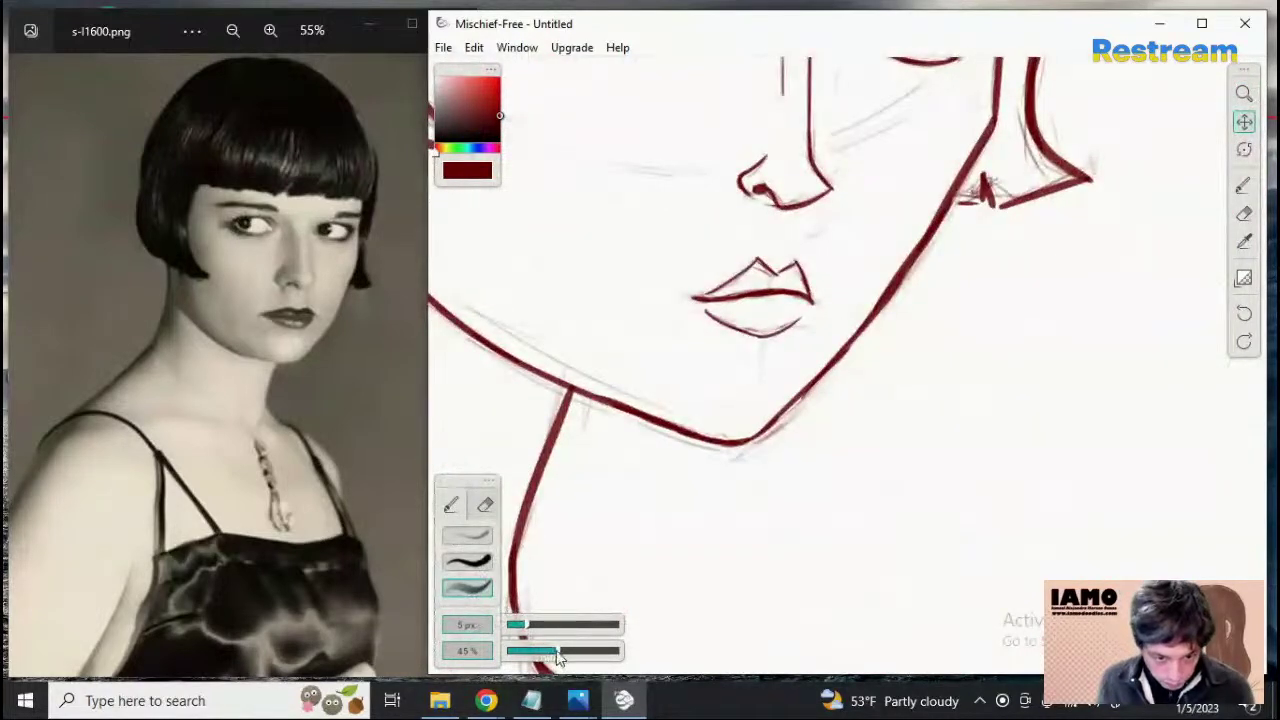
key(b)
mouse_move(562, 658)
mouse_down()
mouse_move(610, 653)
mouse_move(596, 652)
mouse_up()
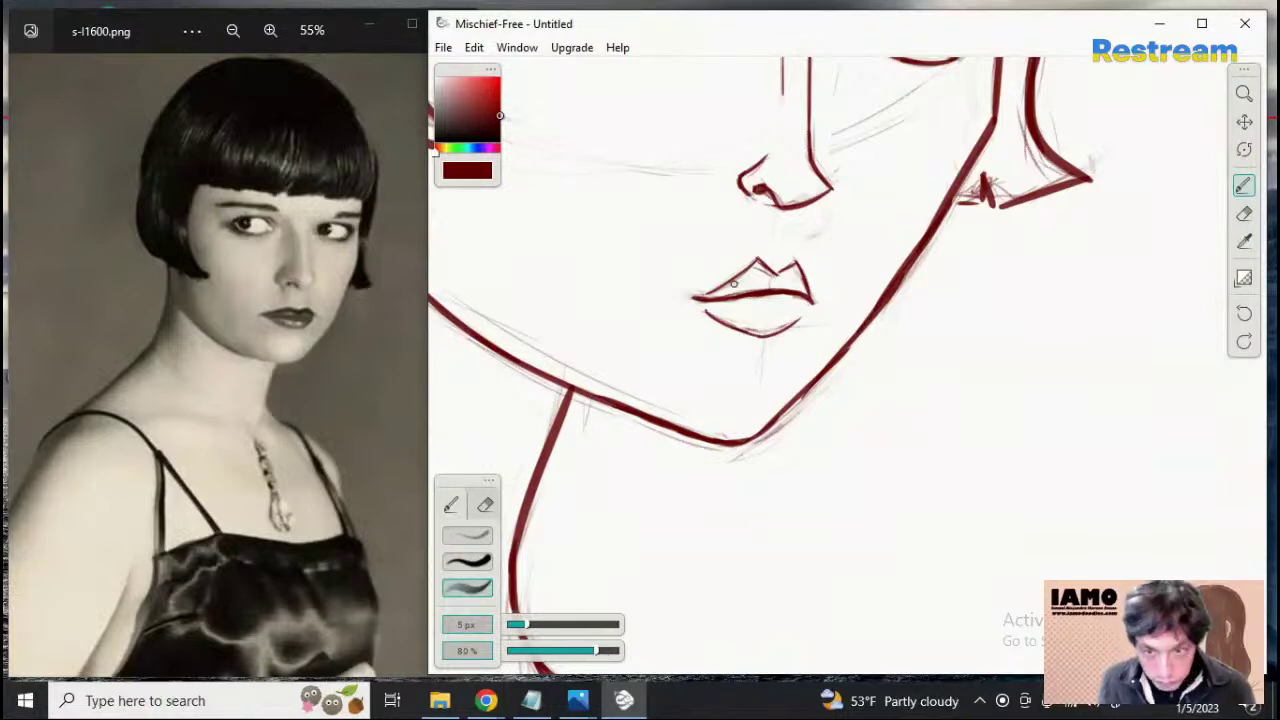
mouse_move(749, 287)
mouse_down()
mouse_move(709, 298)
mouse_move(755, 284)
mouse_move(725, 289)
mouse_move(756, 266)
mouse_move(776, 289)
mouse_move(760, 276)
mouse_move(765, 288)
mouse_move(759, 277)
mouse_move(779, 286)
mouse_move(792, 272)
mouse_move(785, 290)
mouse_move(793, 270)
mouse_move(802, 311)
mouse_move(789, 325)
mouse_move(786, 296)
mouse_move(795, 312)
mouse_move(785, 299)
mouse_move(780, 317)
mouse_move(758, 317)
mouse_move(751, 300)
mouse_move(770, 297)
mouse_move(707, 299)
mouse_move(781, 316)
mouse_up()
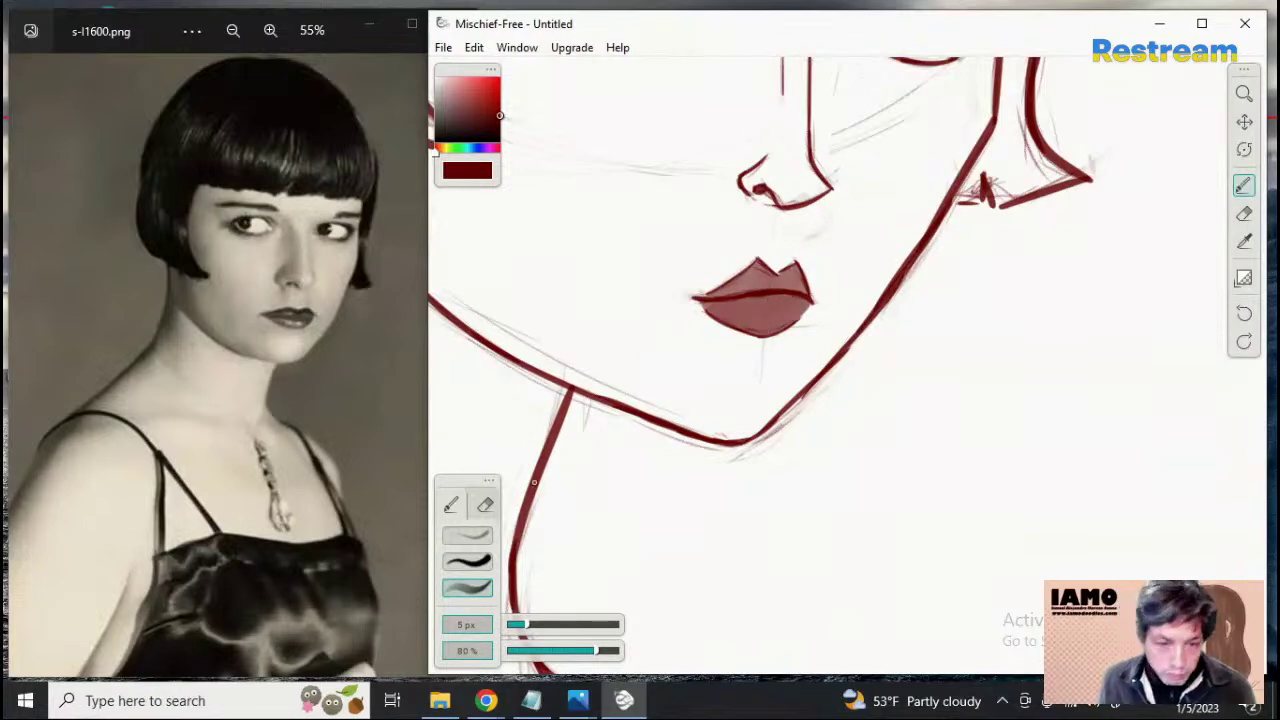
Add a second shading pass over the upper lip with the 5 px brush at 67% opacity
drag(557, 653, 620, 651)
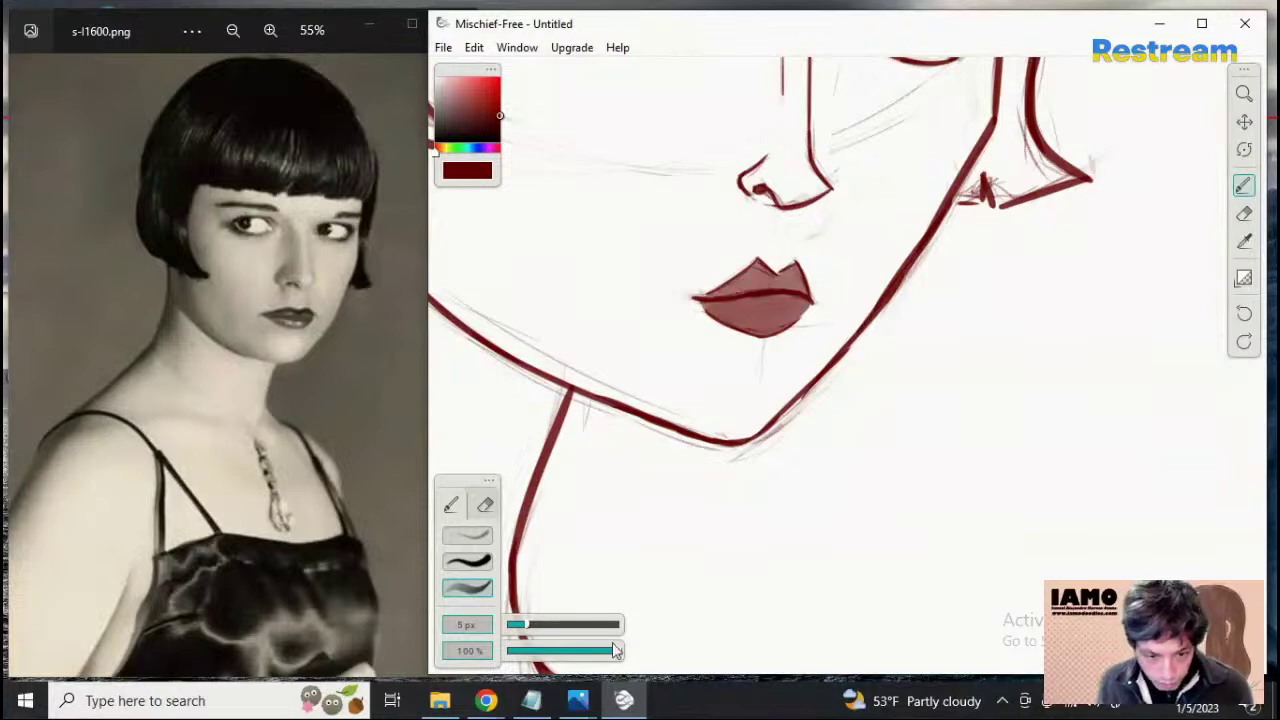
click(573, 652)
drag(596, 652, 582, 651)
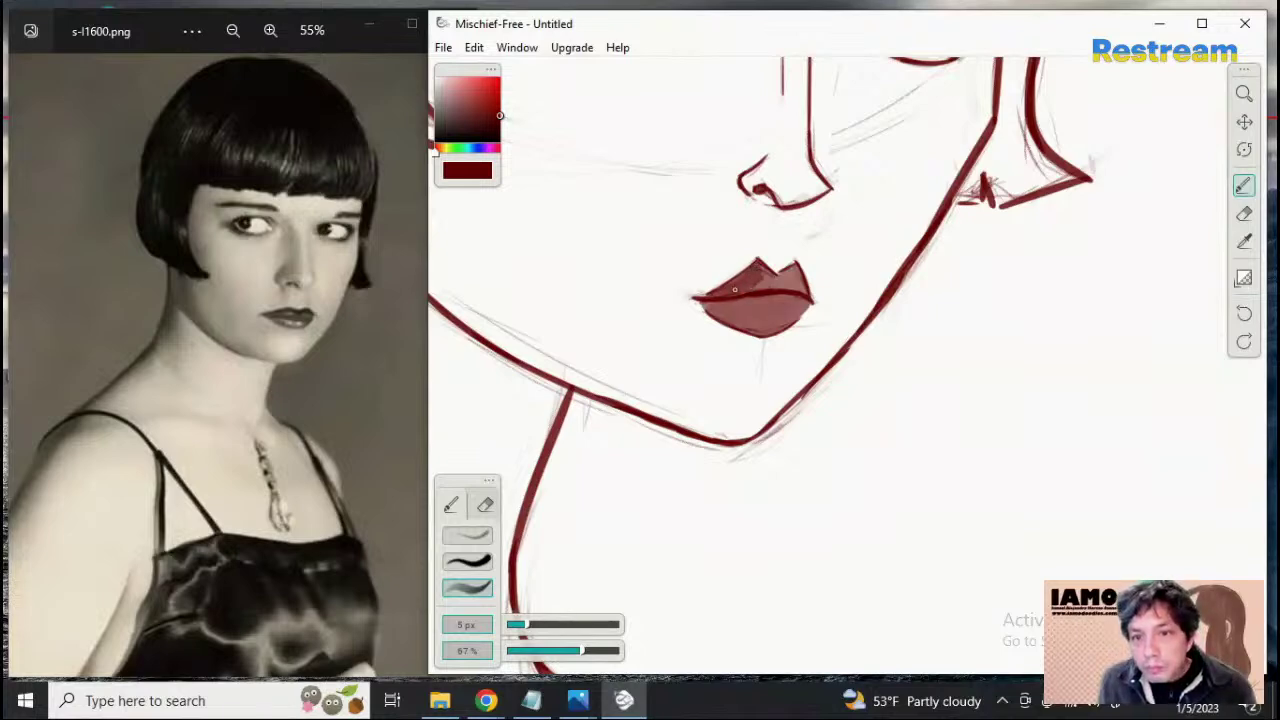
drag(734, 289, 757, 284)
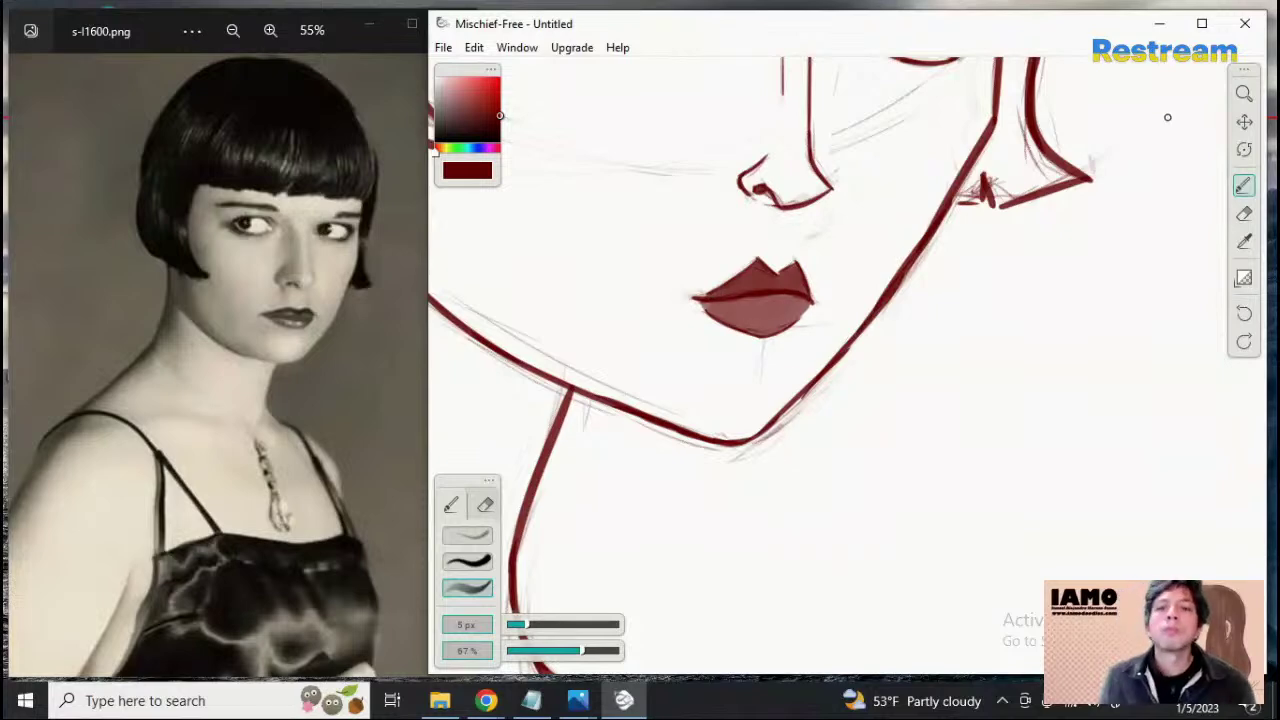
click(1244, 93)
drag(860, 409, 800, 443)
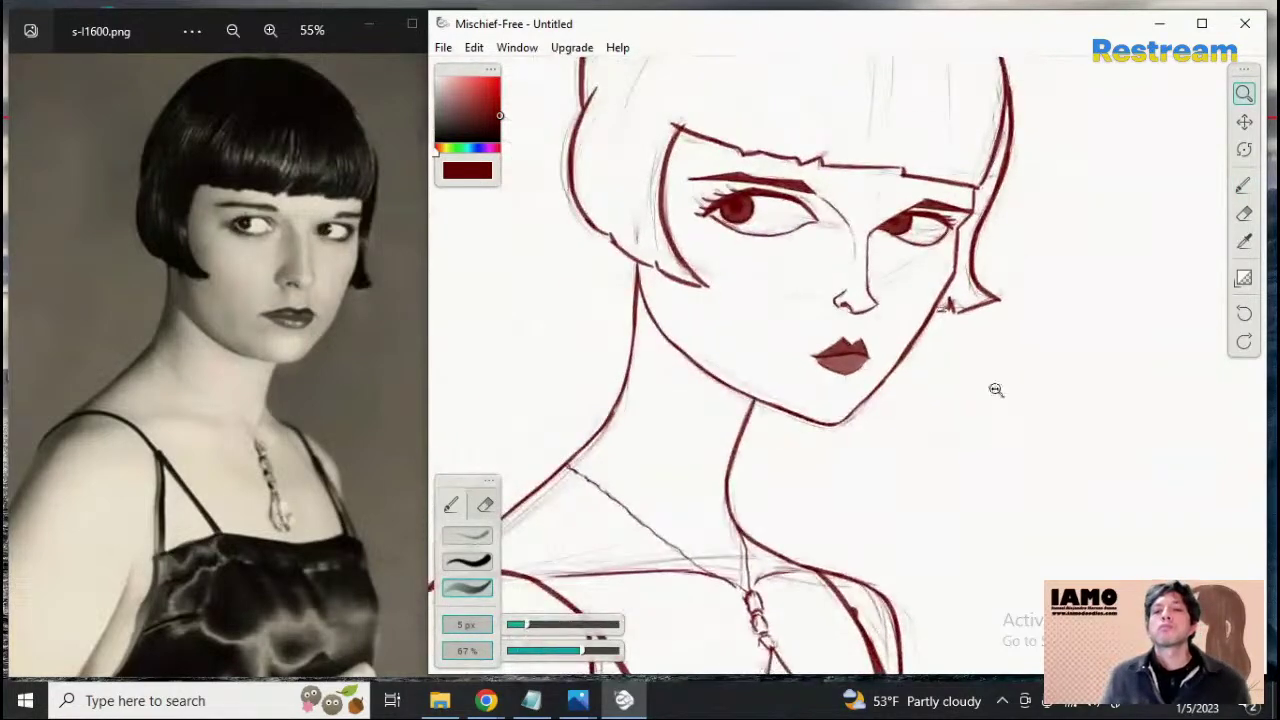
drag(996, 390, 1034, 380)
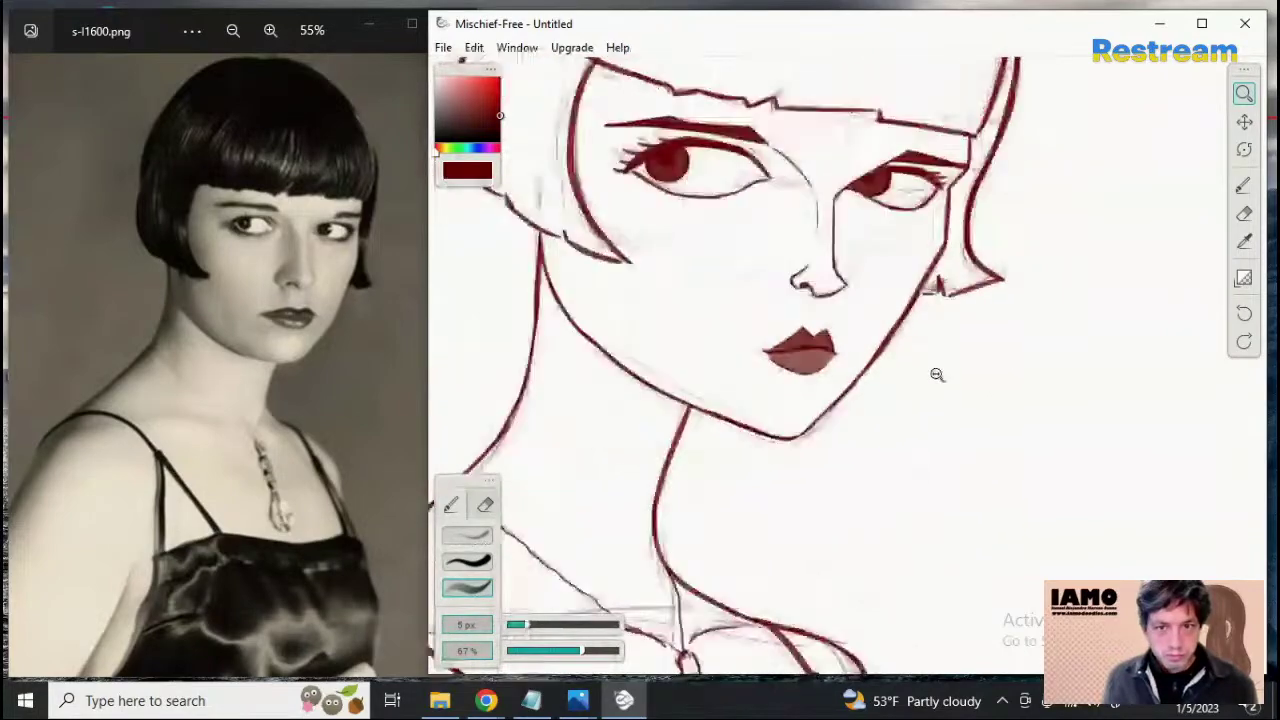
drag(936, 374, 880, 400)
mouse_move(951, 292)
mouse_down()
mouse_move(898, 331)
mouse_move(958, 355)
mouse_move(966, 322)
mouse_move(1019, 405)
mouse_move(998, 453)
mouse_up()
click(1244, 122)
click(1244, 186)
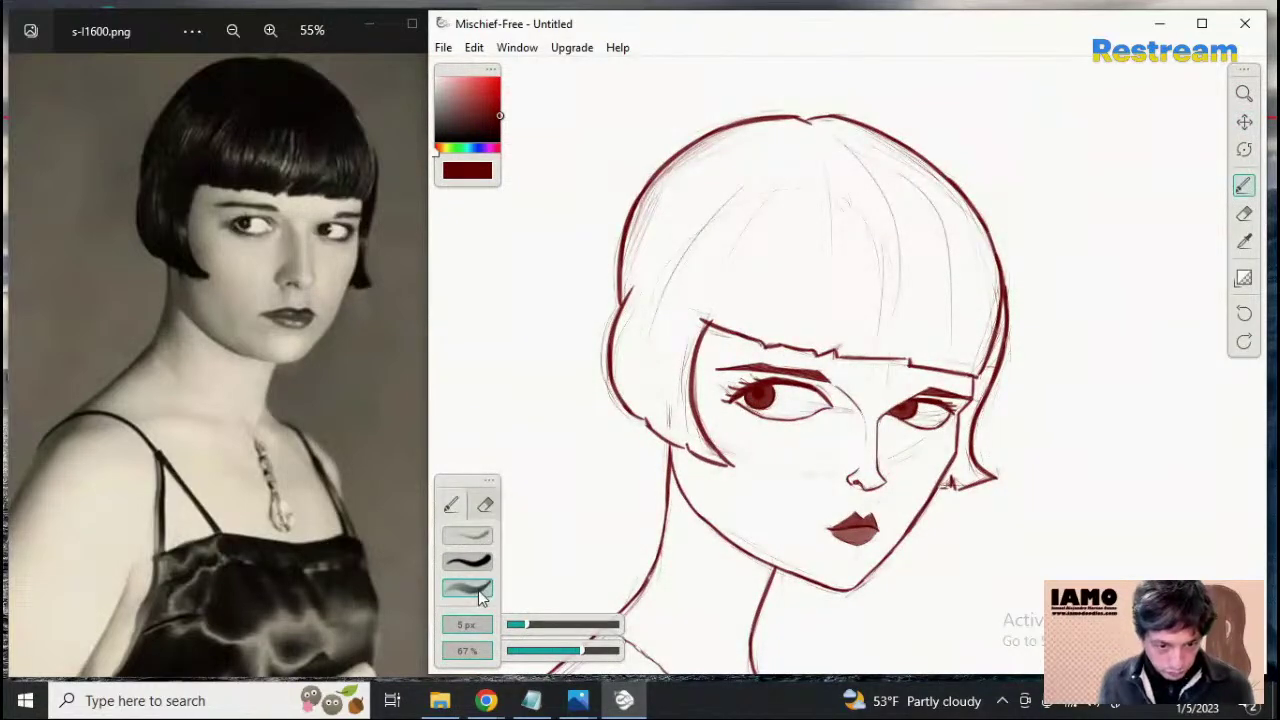
key(])
key(])
key(])
key(])
key(])
key(])
key(])
key(])
key(])
key(])
key(])
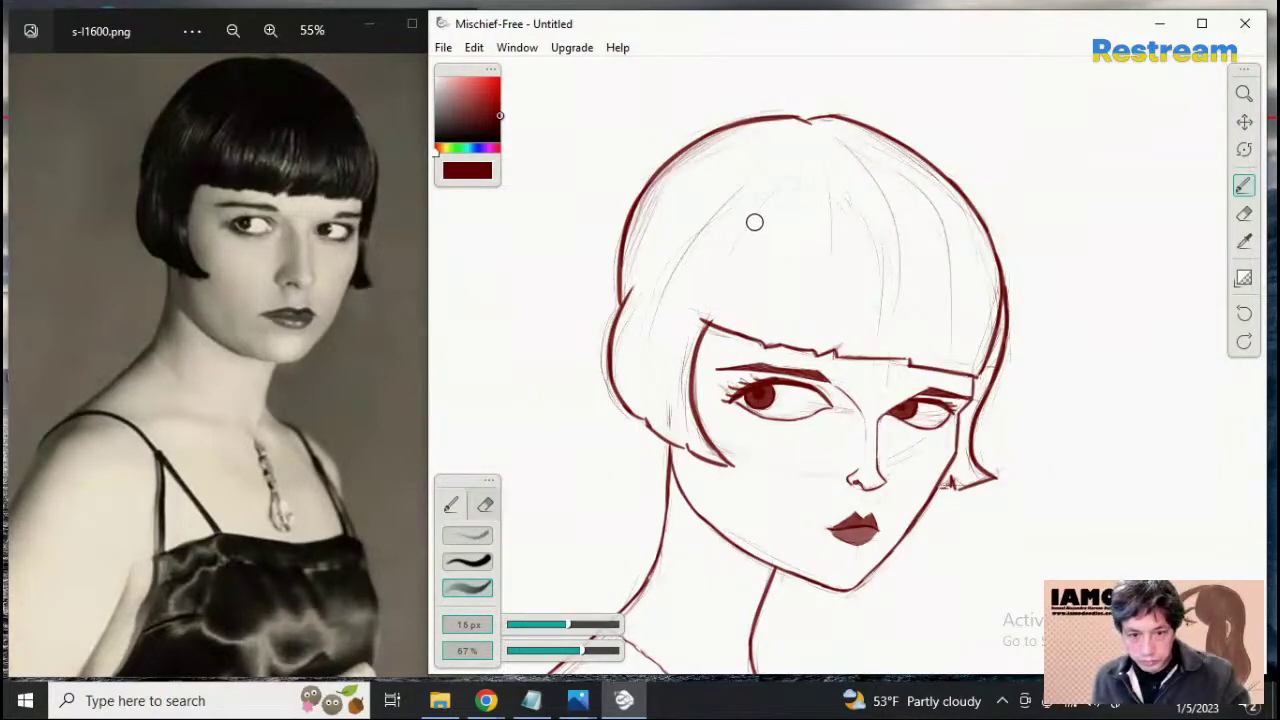
mouse_move(802, 163)
mouse_down()
mouse_move(772, 222)
mouse_move(853, 280)
mouse_up()
key(ctrl+z)
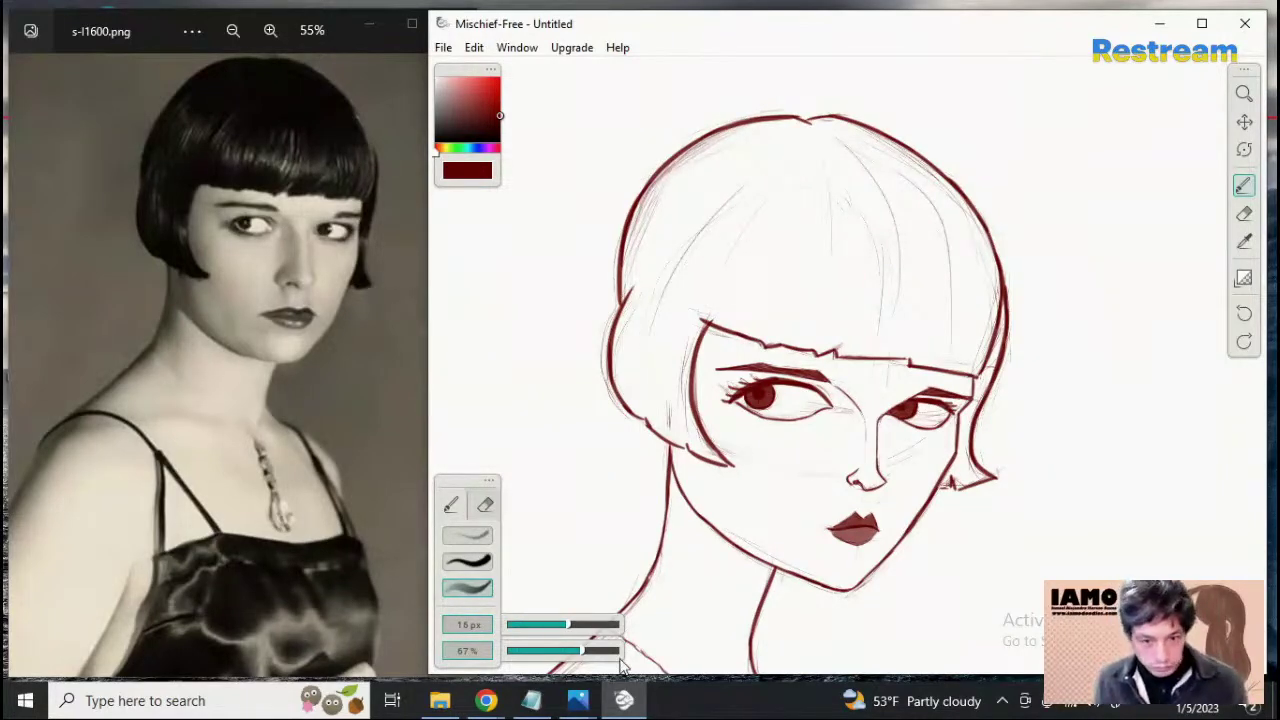
Set the brush to 100% opacity and 8 px, undoing the trial strokes at the crown and near lock
drag(592, 651, 642, 628)
mouse_move(776, 164)
mouse_down()
mouse_move(687, 223)
mouse_move(758, 172)
mouse_up()
key(ctrl+z)
drag(789, 130, 738, 150)
key(ctrl+z)
key([)
key(bracketleft)
key(bracketleft)
key(bracketleft)
key(bracketleft)
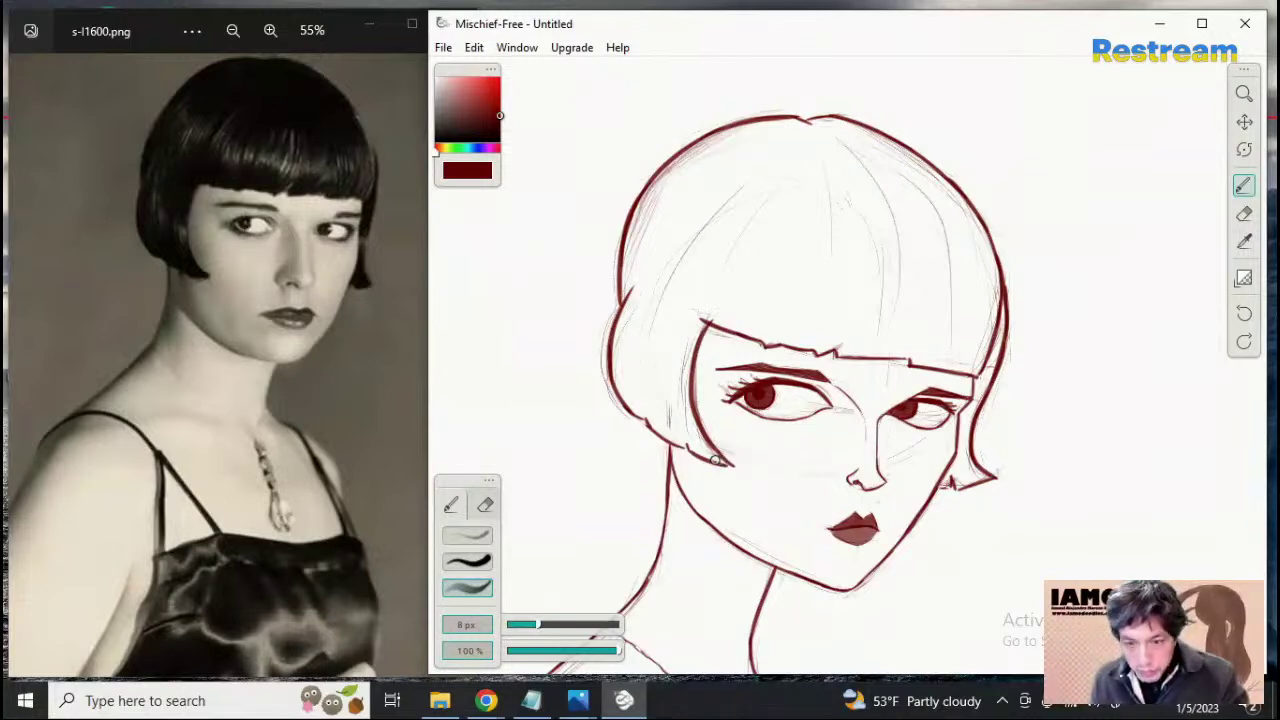
drag(724, 463, 688, 438)
key(ctrl+z)
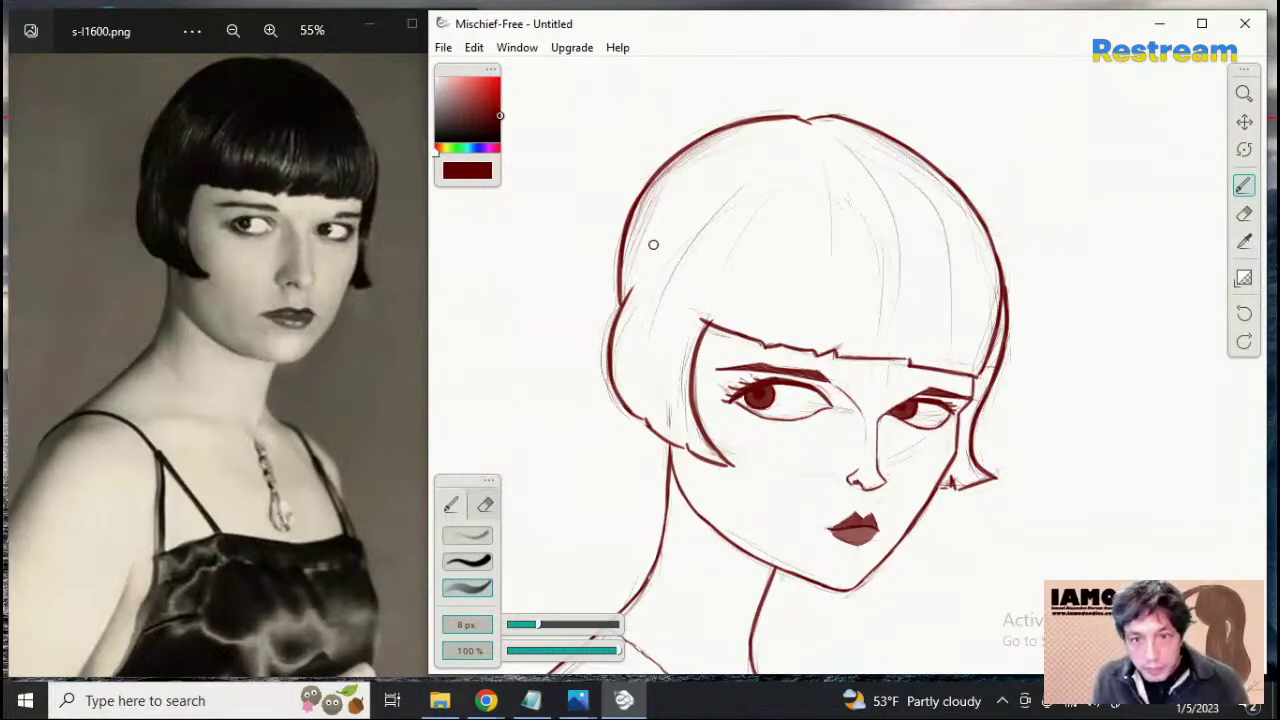
Fill the near side of the bob from crown to lock tip and start the fringe's lower edge, undoing the first pass
mouse_move(792, 125)
mouse_down()
mouse_move(684, 158)
mouse_move(727, 135)
mouse_move(708, 142)
mouse_move(648, 191)
mouse_move(627, 268)
mouse_move(632, 319)
mouse_move(643, 235)
mouse_move(698, 151)
mouse_move(655, 201)
mouse_move(671, 176)
mouse_move(744, 136)
mouse_move(654, 260)
mouse_move(711, 151)
mouse_move(671, 185)
mouse_move(677, 167)
mouse_move(645, 220)
mouse_move(709, 153)
mouse_up()
mouse_move(645, 340)
mouse_down()
mouse_move(674, 195)
mouse_move(710, 162)
mouse_move(661, 260)
mouse_move(717, 158)
mouse_move(701, 177)
mouse_move(760, 140)
mouse_move(672, 262)
mouse_move(703, 190)
mouse_up()
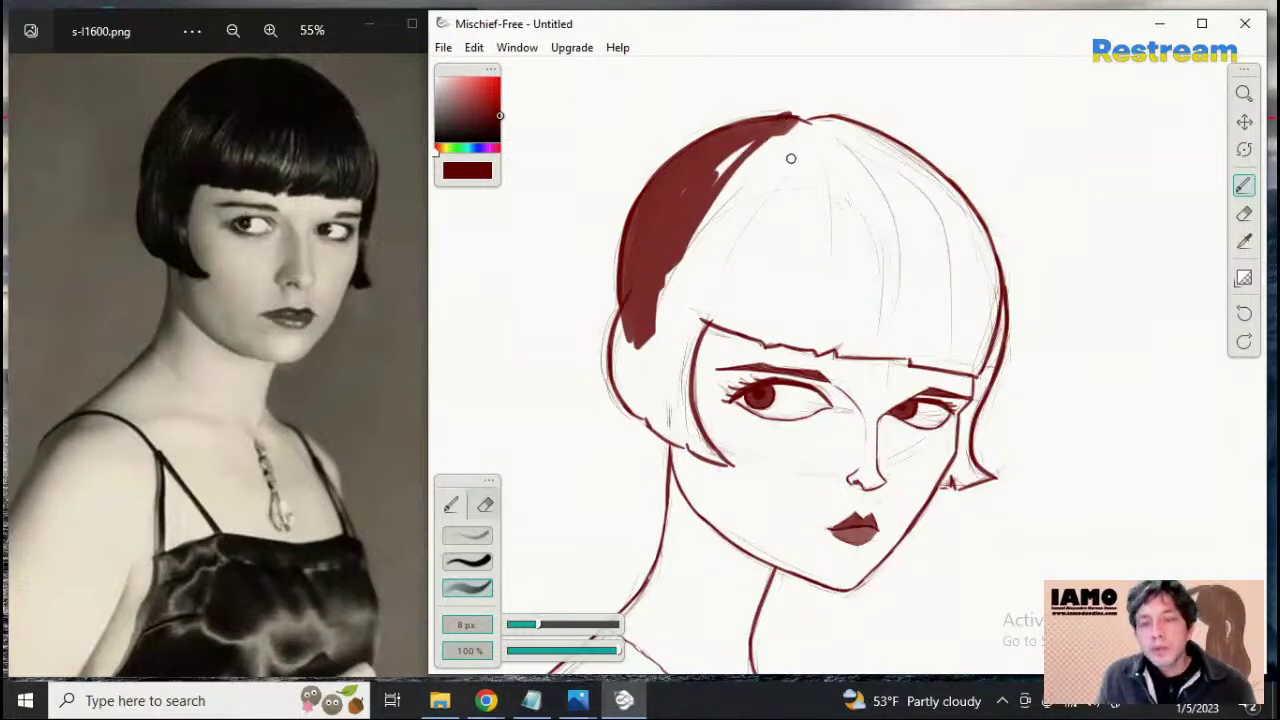
key(ctrl+z)
mouse_move(802, 133)
mouse_down()
mouse_move(740, 132)
mouse_move(692, 150)
mouse_move(728, 134)
mouse_move(657, 178)
mouse_move(631, 238)
mouse_move(632, 318)
mouse_move(651, 205)
mouse_move(697, 153)
mouse_up()
mouse_move(656, 197)
mouse_down()
mouse_move(684, 163)
mouse_move(774, 129)
mouse_move(715, 152)
mouse_move(671, 201)
mouse_move(644, 301)
mouse_move(652, 229)
mouse_up()
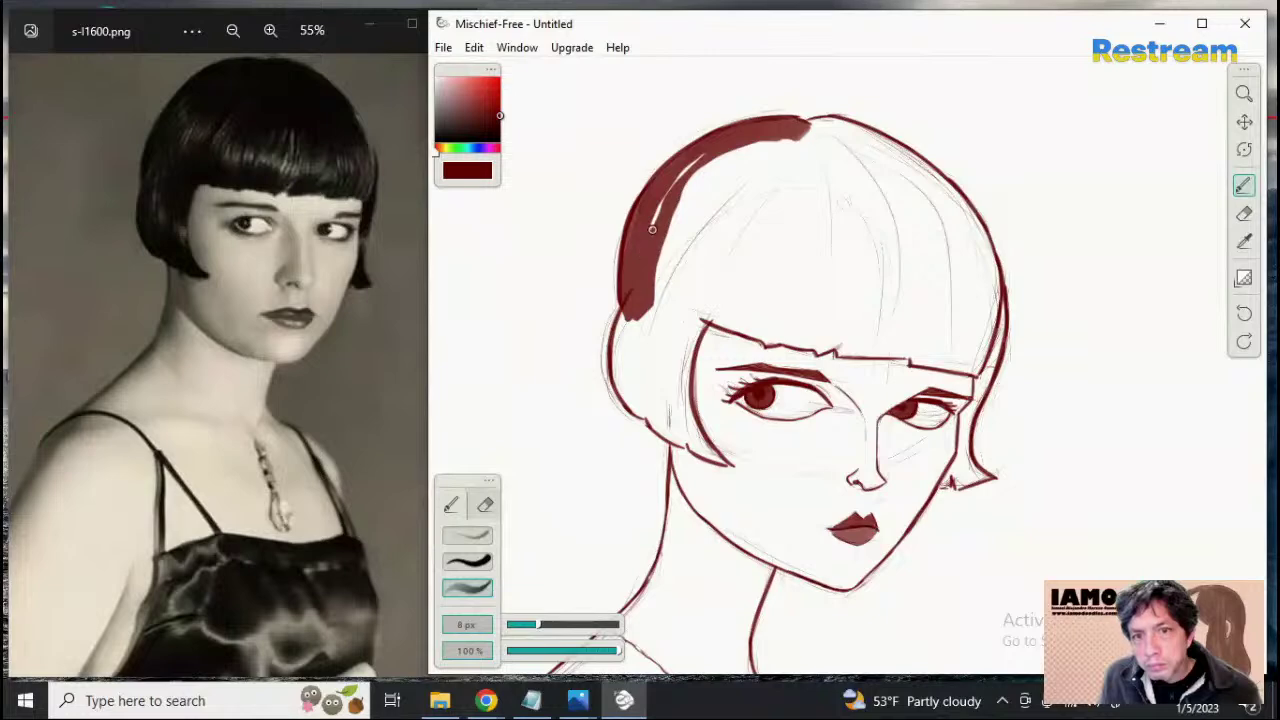
mouse_move(678, 180)
mouse_down()
mouse_move(723, 155)
mouse_move(690, 180)
mouse_move(622, 337)
mouse_move(632, 392)
mouse_move(620, 365)
mouse_move(668, 424)
mouse_move(623, 375)
mouse_move(627, 391)
mouse_move(729, 463)
mouse_move(683, 424)
mouse_move(673, 369)
mouse_move(675, 404)
mouse_move(702, 320)
mouse_move(675, 380)
mouse_move(663, 366)
mouse_move(646, 378)
mouse_move(641, 331)
mouse_move(638, 349)
mouse_move(651, 302)
mouse_move(660, 368)
mouse_move(659, 305)
mouse_move(680, 326)
mouse_move(673, 267)
mouse_move(662, 279)
mouse_move(680, 326)
mouse_move(670, 265)
mouse_move(695, 195)
mouse_move(687, 329)
mouse_move(724, 186)
mouse_move(700, 198)
mouse_move(751, 143)
mouse_move(714, 232)
mouse_move(768, 148)
mouse_move(715, 207)
mouse_move(710, 305)
mouse_move(726, 326)
mouse_move(826, 343)
mouse_up()
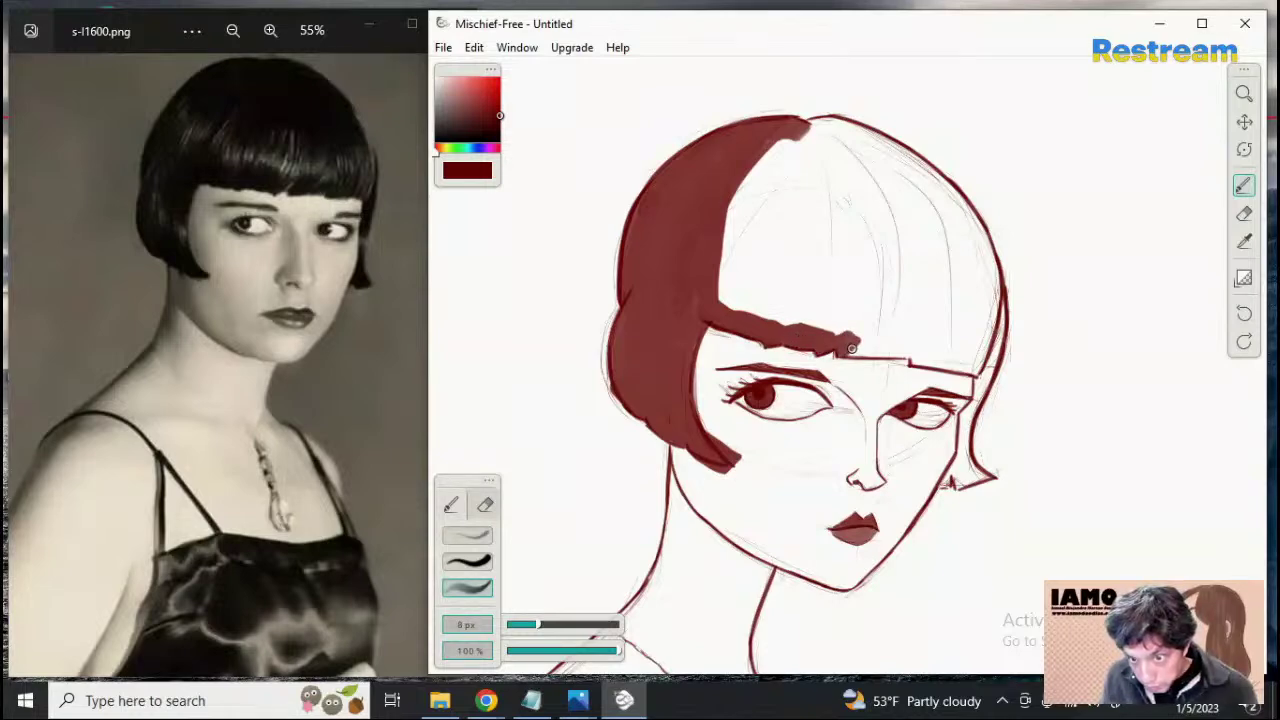
Fill the remaining fringe, the far side lock and the crown up to the hair outline with the 8 px brush at 100% opacity
mouse_move(851, 349)
mouse_down()
mouse_move(978, 367)
mouse_move(979, 401)
mouse_up()
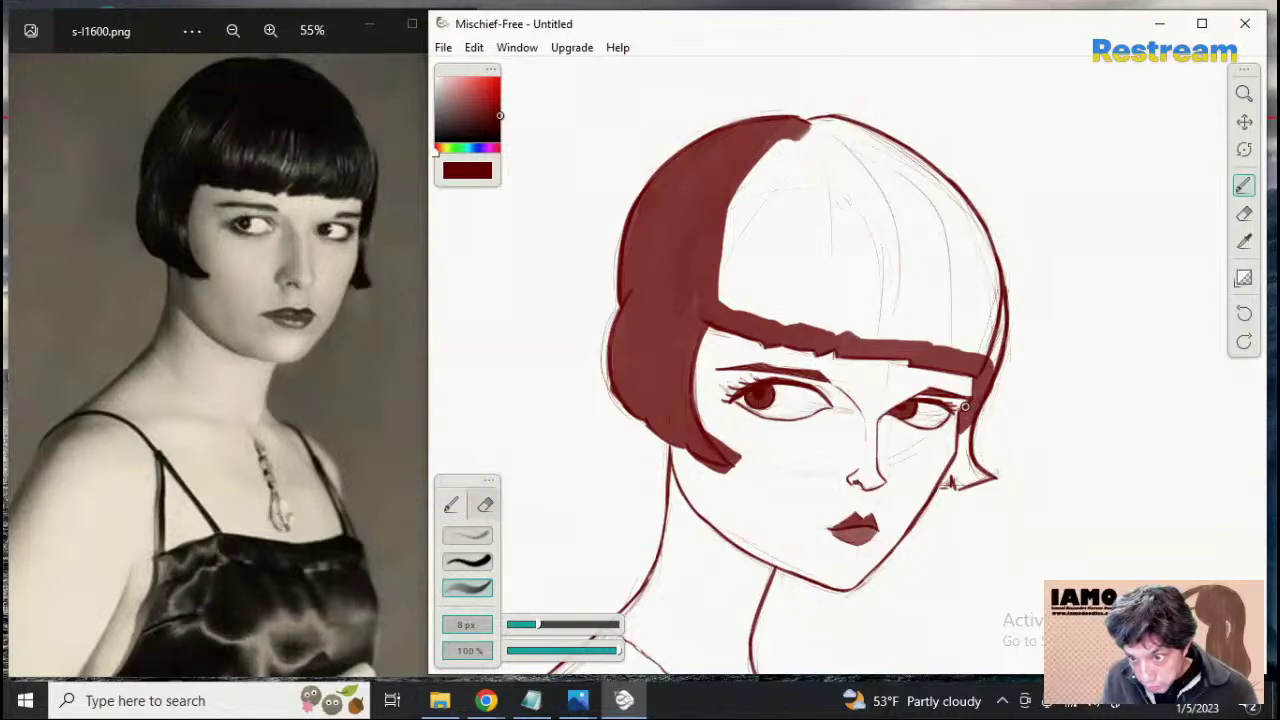
mouse_move(967, 425)
mouse_down()
mouse_move(950, 482)
mouse_move(966, 462)
mouse_move(981, 479)
mouse_up()
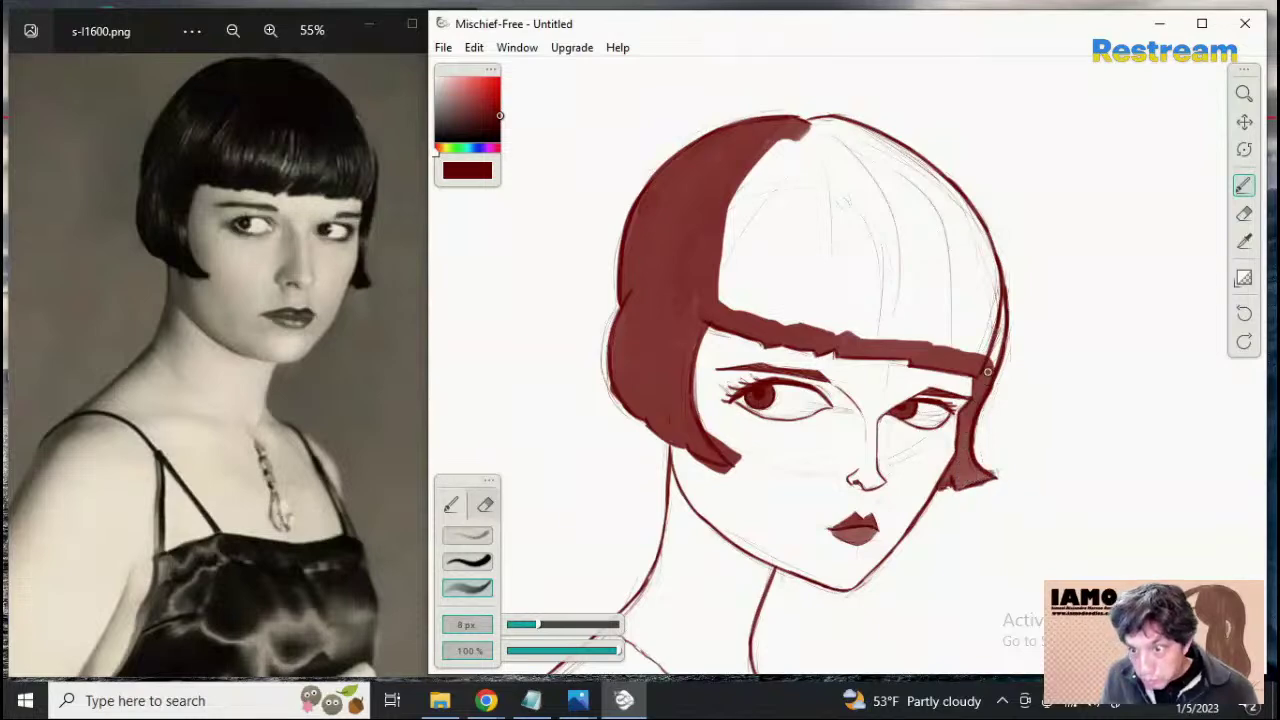
mouse_move(987, 371)
mouse_down()
mouse_move(996, 310)
mouse_move(978, 267)
mouse_move(980, 357)
mouse_move(953, 248)
mouse_move(906, 209)
mouse_move(972, 348)
mouse_move(885, 206)
mouse_move(926, 270)
mouse_move(951, 354)
mouse_move(889, 206)
mouse_move(933, 354)
mouse_move(899, 316)
mouse_move(877, 216)
mouse_move(895, 348)
mouse_up()
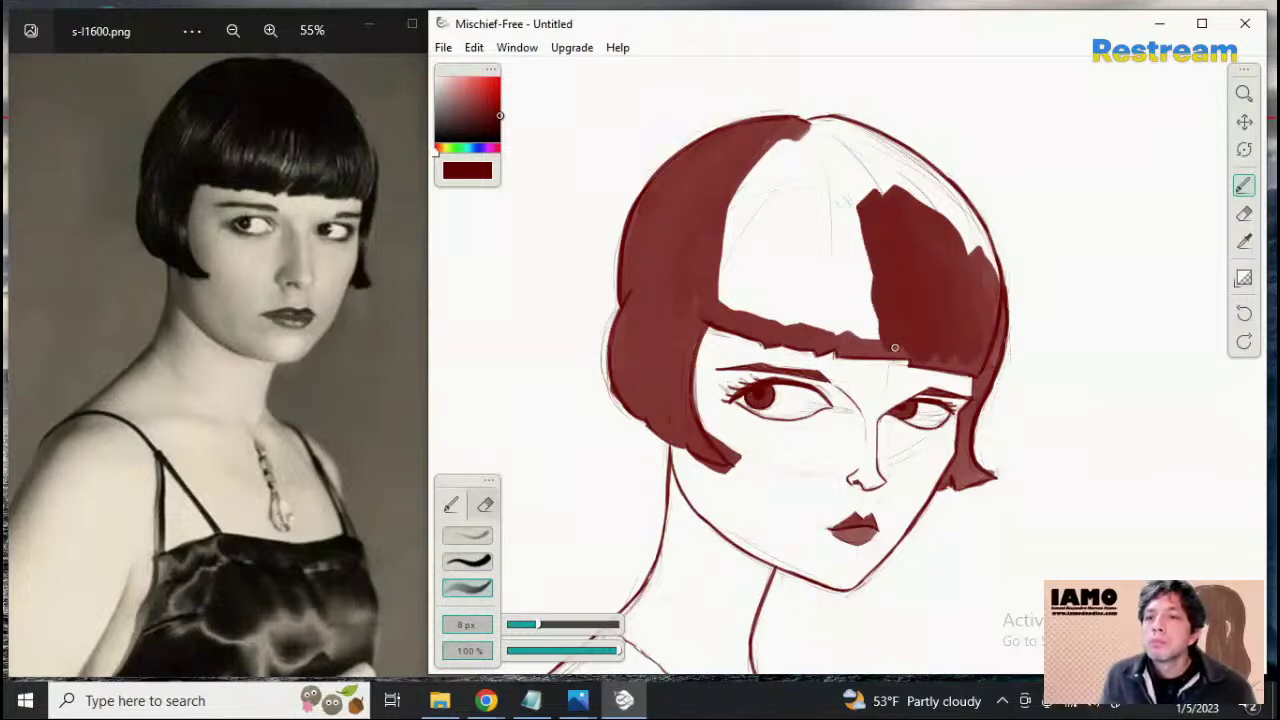
mouse_move(872, 208)
mouse_down()
mouse_move(869, 345)
mouse_move(879, 317)
mouse_move(843, 186)
mouse_move(851, 342)
mouse_move(856, 307)
mouse_move(825, 176)
mouse_move(858, 297)
mouse_move(846, 333)
mouse_move(813, 173)
mouse_move(824, 324)
mouse_move(807, 149)
mouse_move(821, 224)
mouse_move(814, 330)
mouse_move(791, 154)
mouse_move(796, 324)
mouse_move(785, 152)
mouse_move(775, 327)
mouse_move(769, 149)
mouse_move(752, 316)
mouse_move(741, 213)
mouse_move(760, 162)
mouse_move(736, 304)
mouse_move(724, 281)
mouse_move(746, 175)
mouse_up()
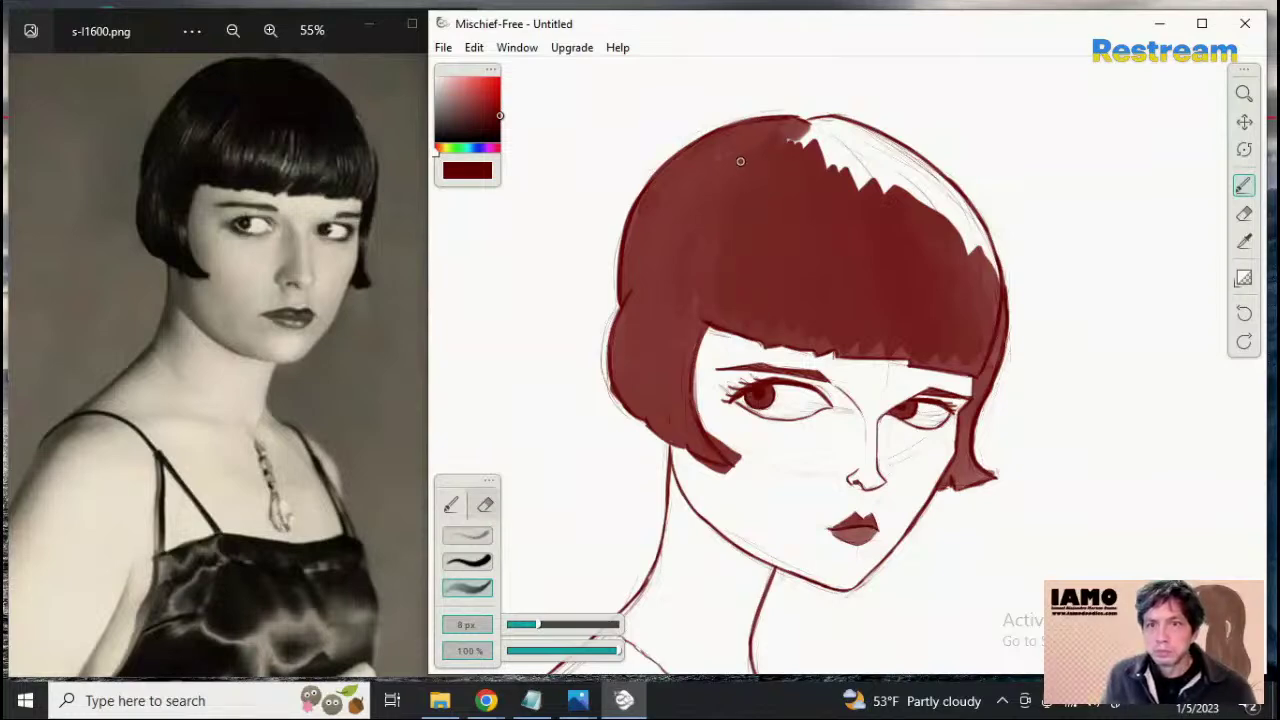
mouse_move(792, 132)
mouse_down()
mouse_move(850, 181)
mouse_move(811, 130)
mouse_move(892, 206)
mouse_move(852, 163)
mouse_move(856, 145)
mouse_move(948, 210)
mouse_move(868, 164)
mouse_up()
drag(957, 221, 974, 272)
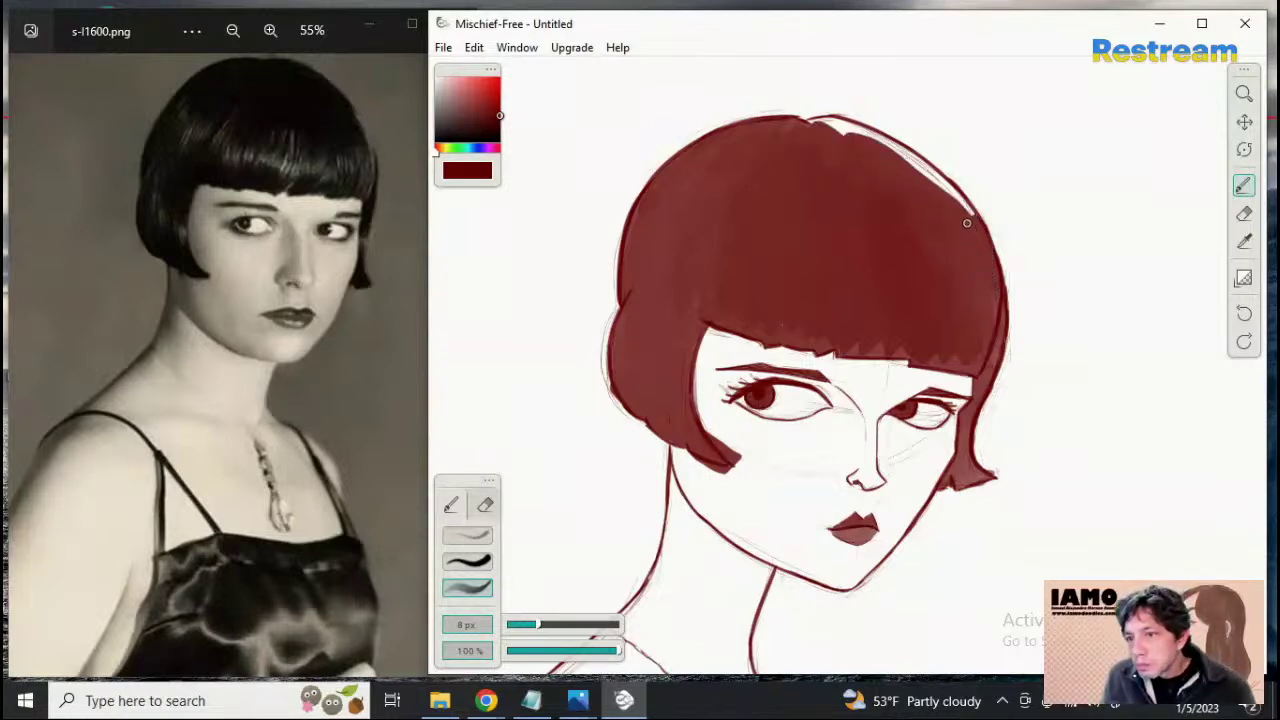
drag(928, 180, 853, 135)
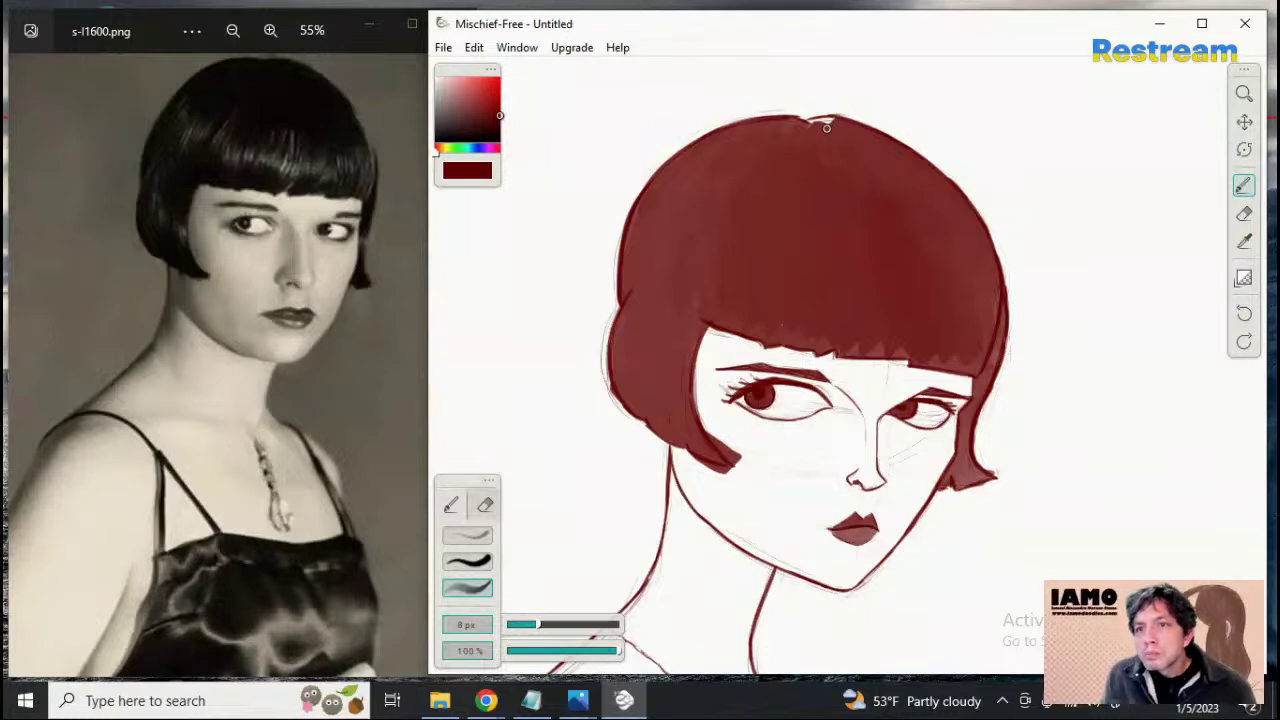
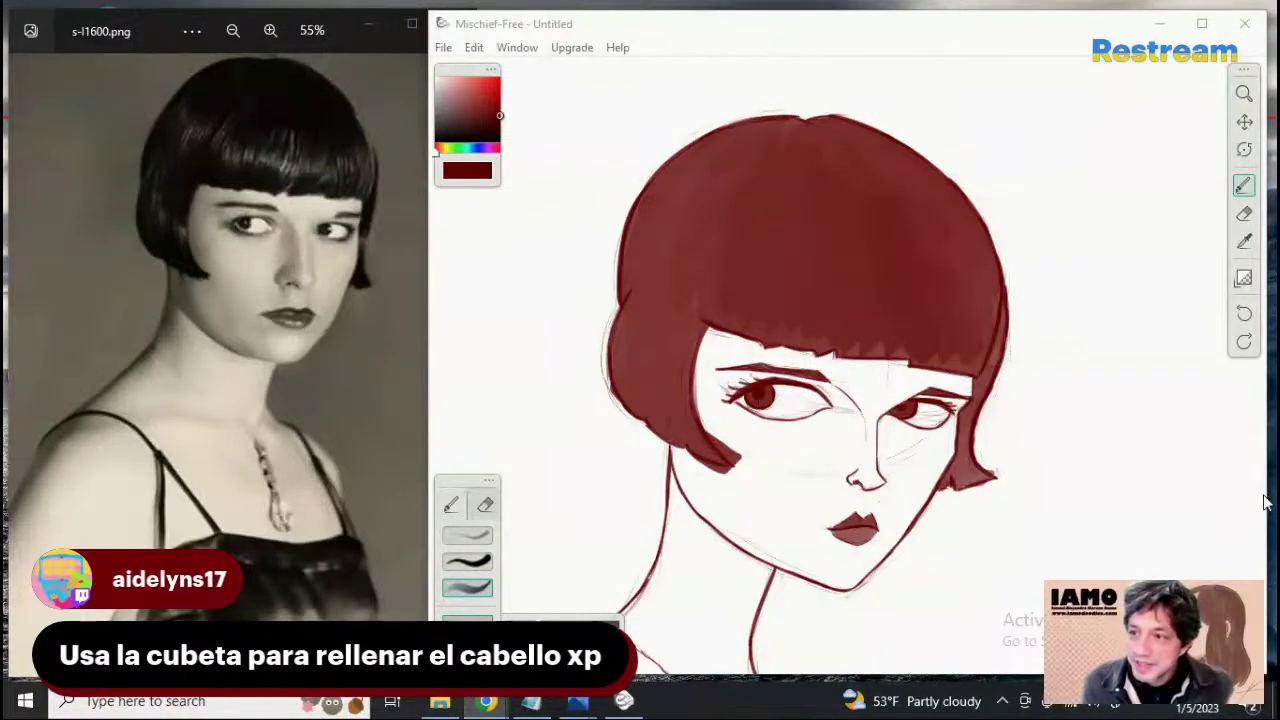
click(482, 533)
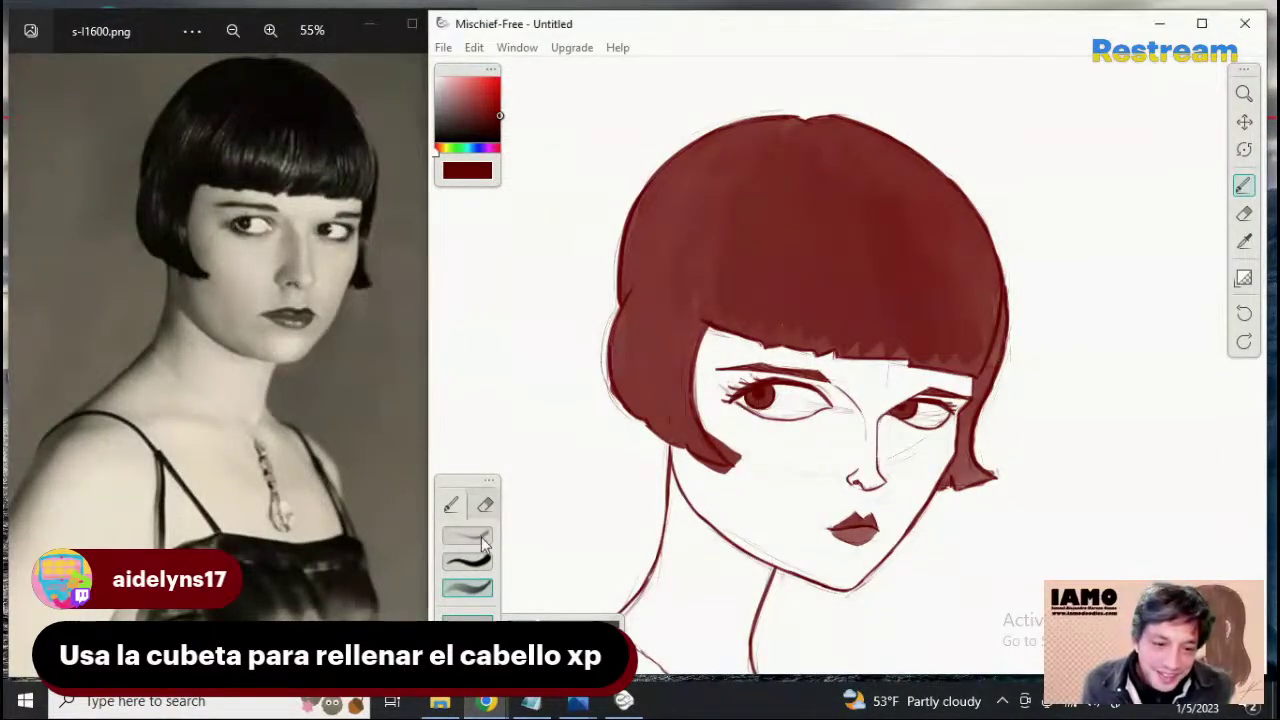
drag(1046, 210, 1195, 199)
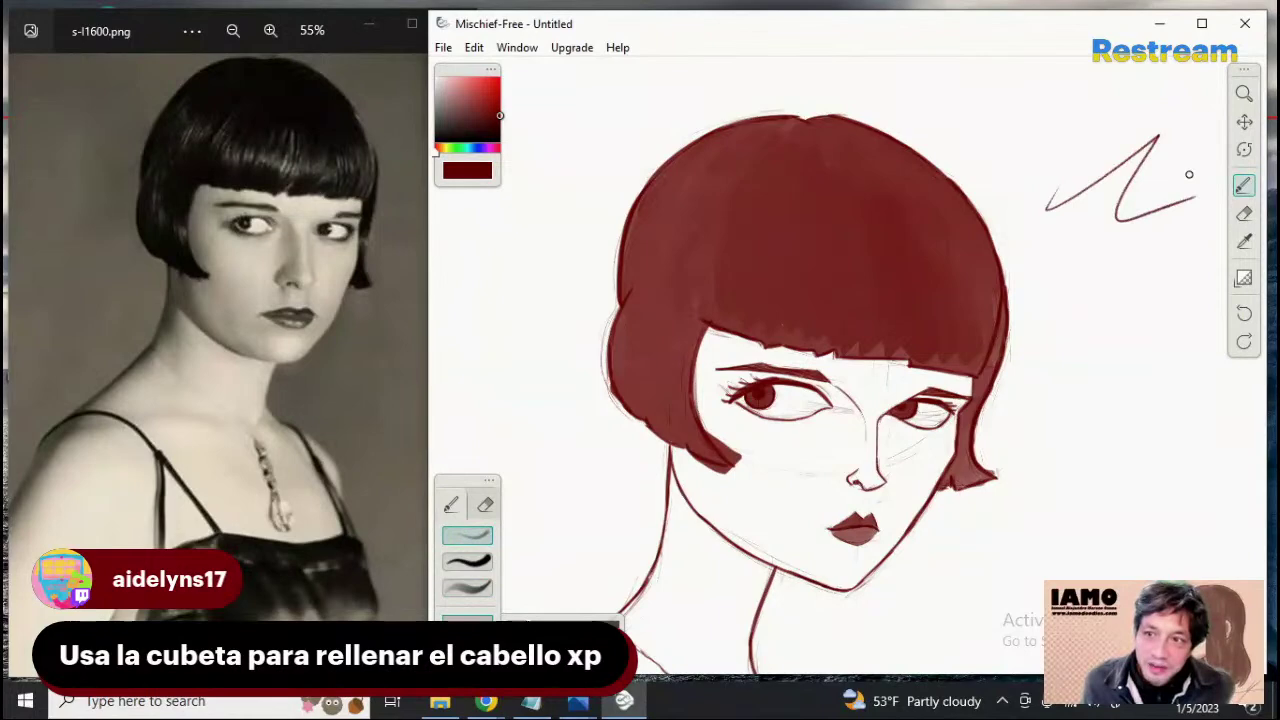
click(488, 560)
drag(1140, 302, 1138, 432)
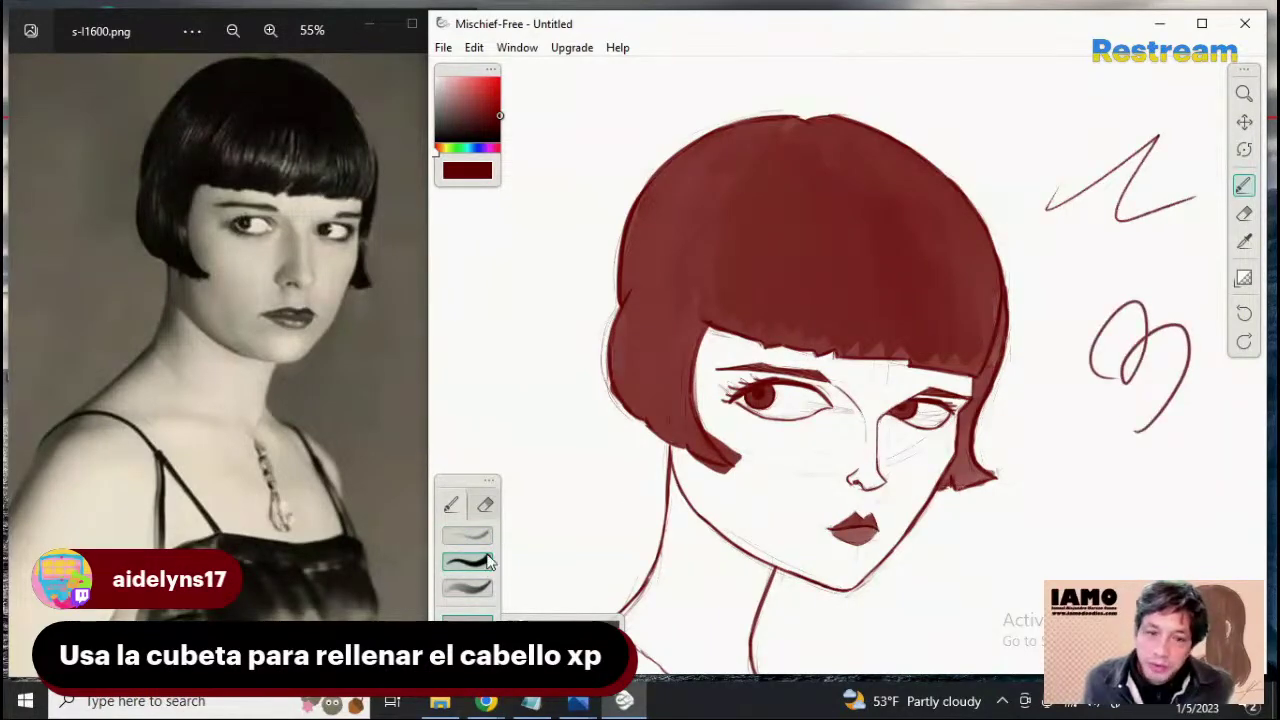
click(488, 588)
drag(1123, 522, 1208, 505)
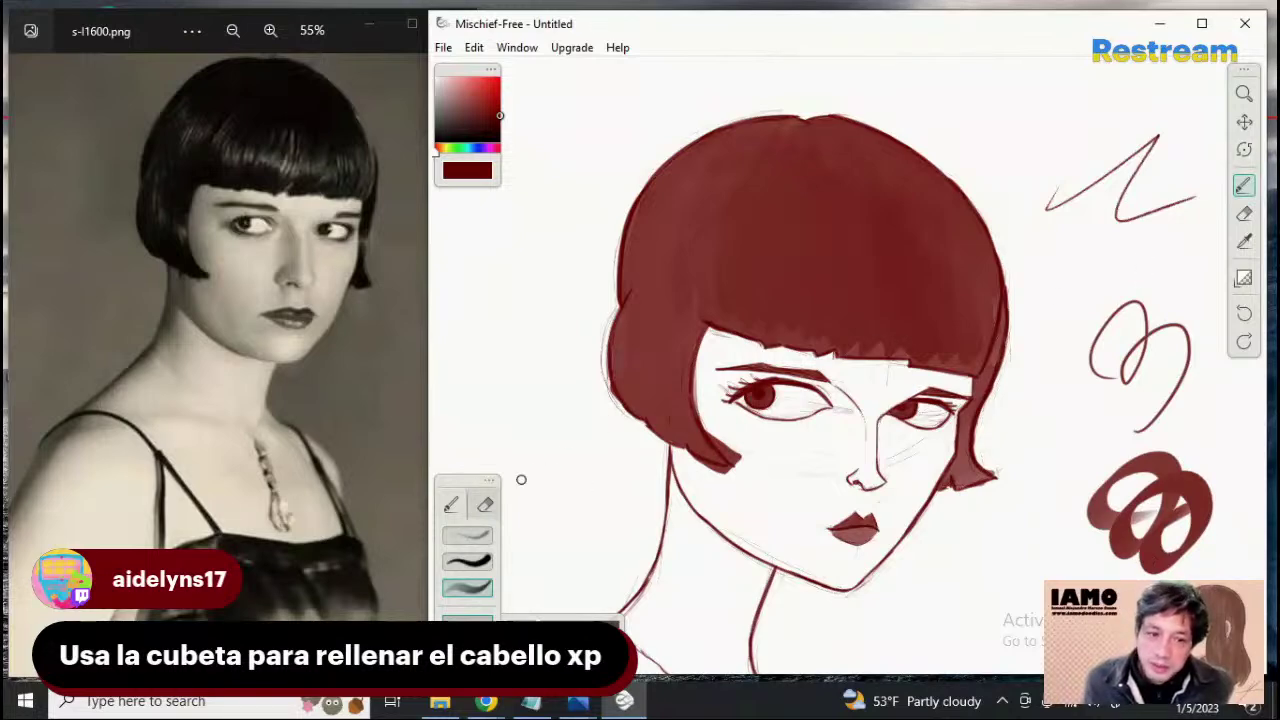
click(485, 505)
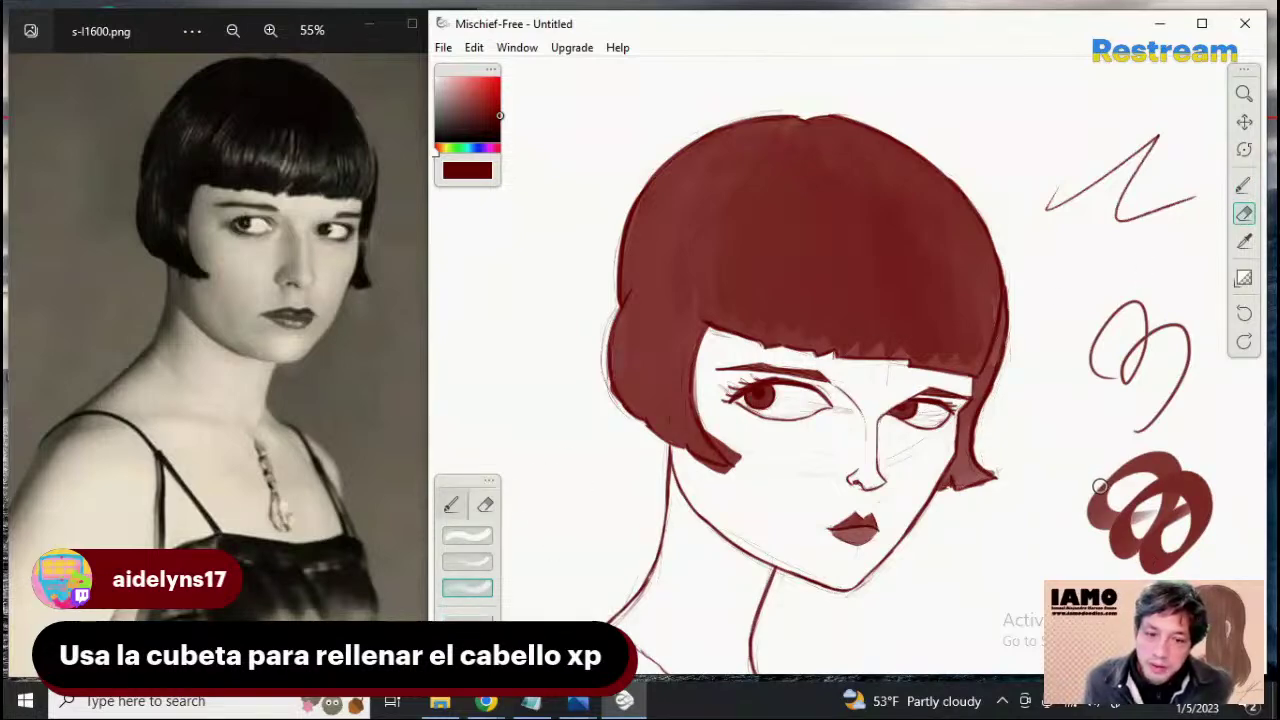
click(466, 535)
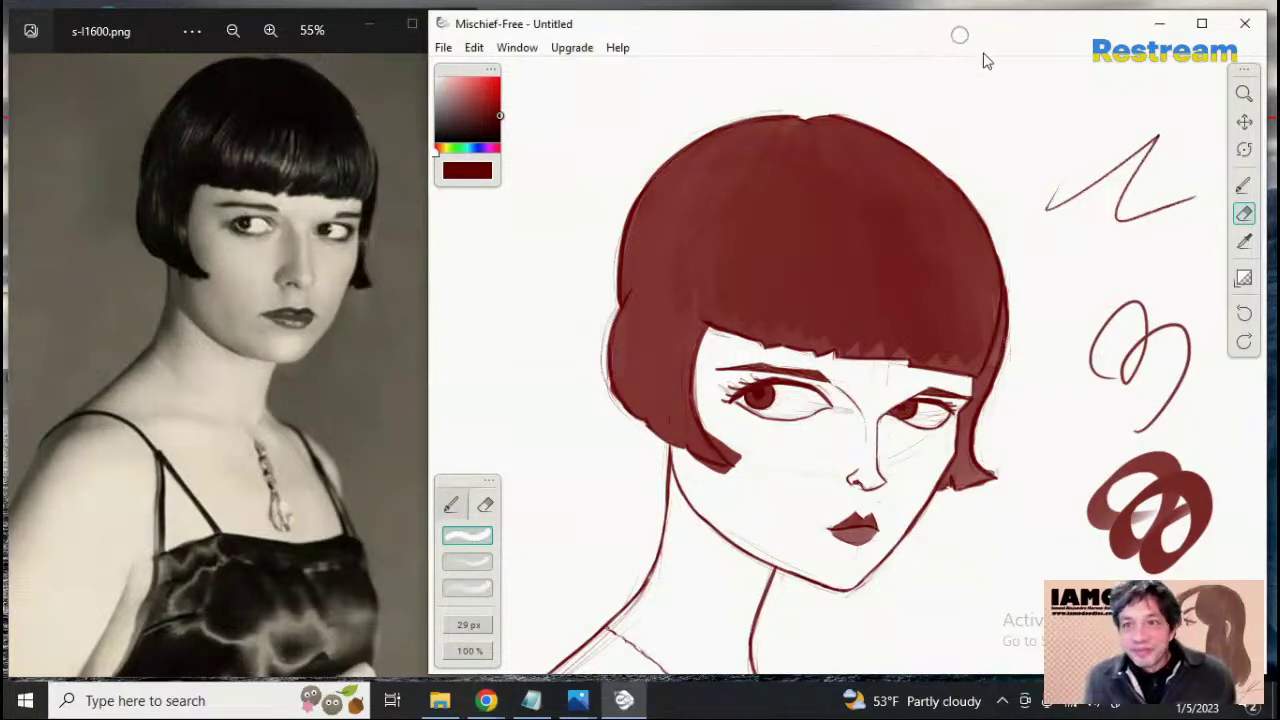
key(ctrl+z)
key(ctrl+z)
key(ctrl+z)
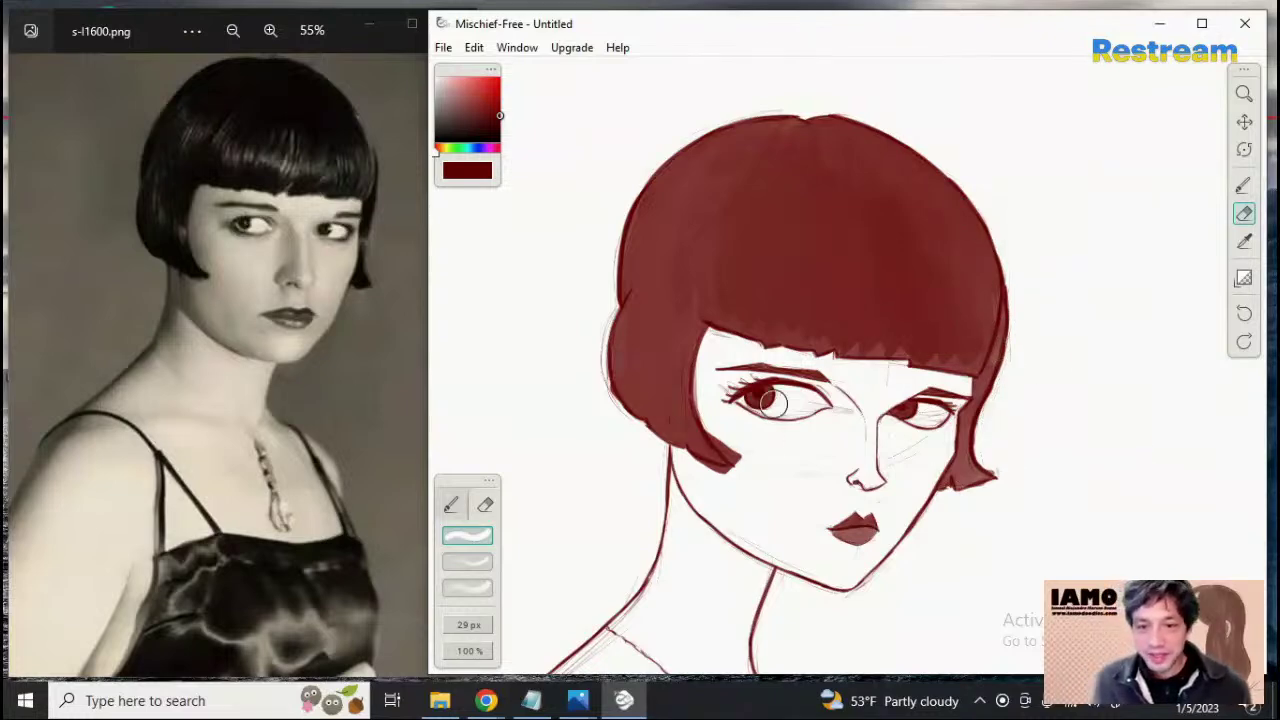
Erase the color spilling past the tip of the near hair lock with the 29 px eraser at 100% opacity
click(1244, 93)
drag(768, 388, 903, 414)
click(1244, 215)
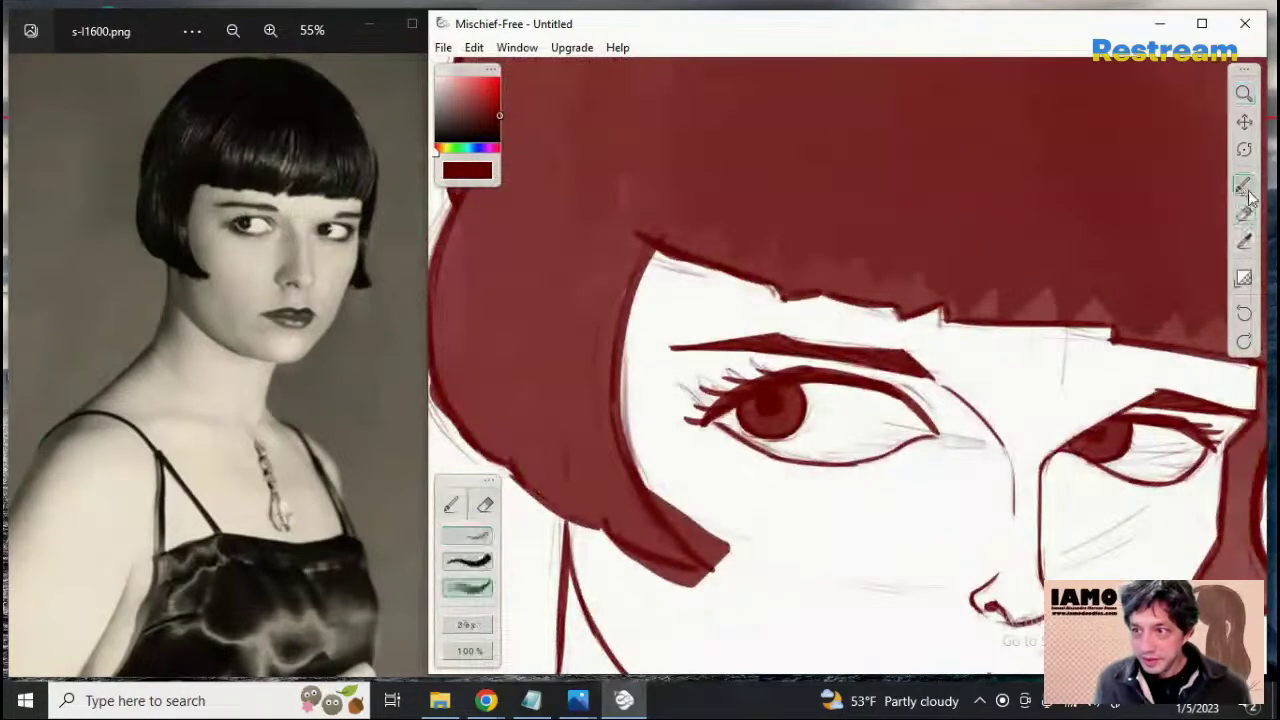
mouse_move(705, 511)
mouse_down()
mouse_move(733, 545)
mouse_move(719, 549)
mouse_move(664, 477)
mouse_move(749, 567)
mouse_move(635, 581)
mouse_move(613, 567)
mouse_move(694, 600)
mouse_move(590, 552)
mouse_move(652, 572)
mouse_up()
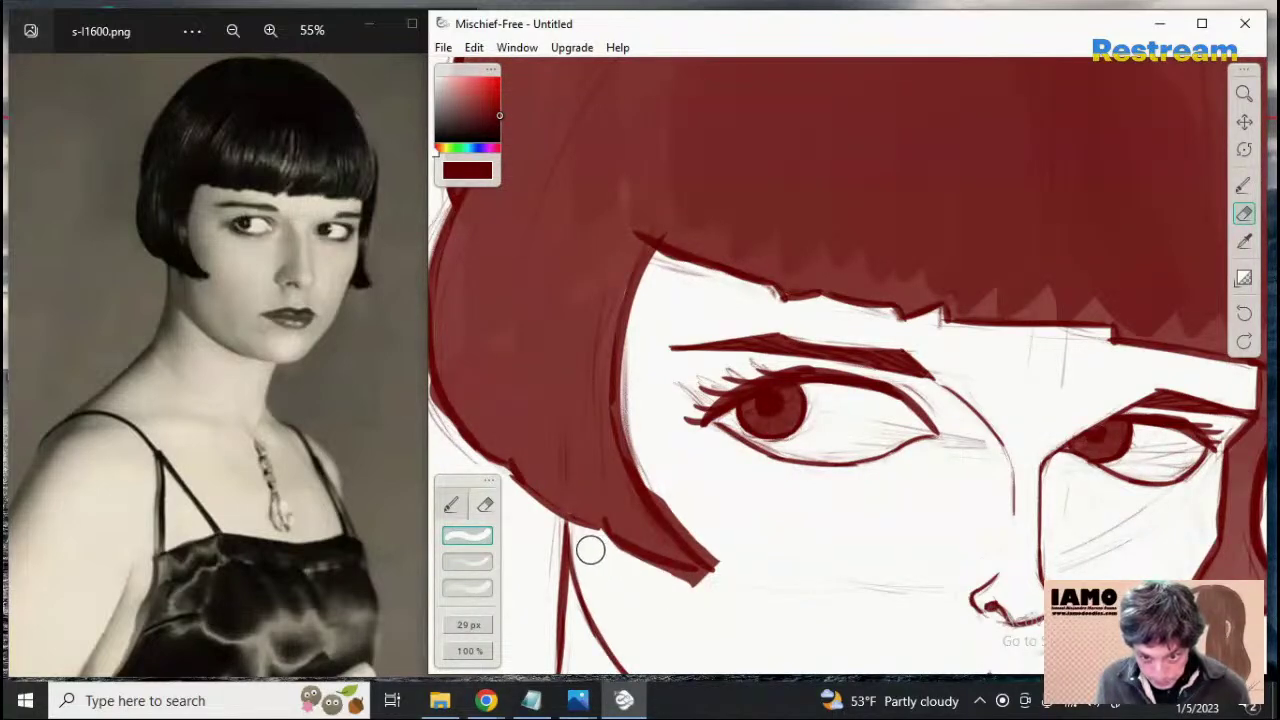
drag(614, 563, 714, 589)
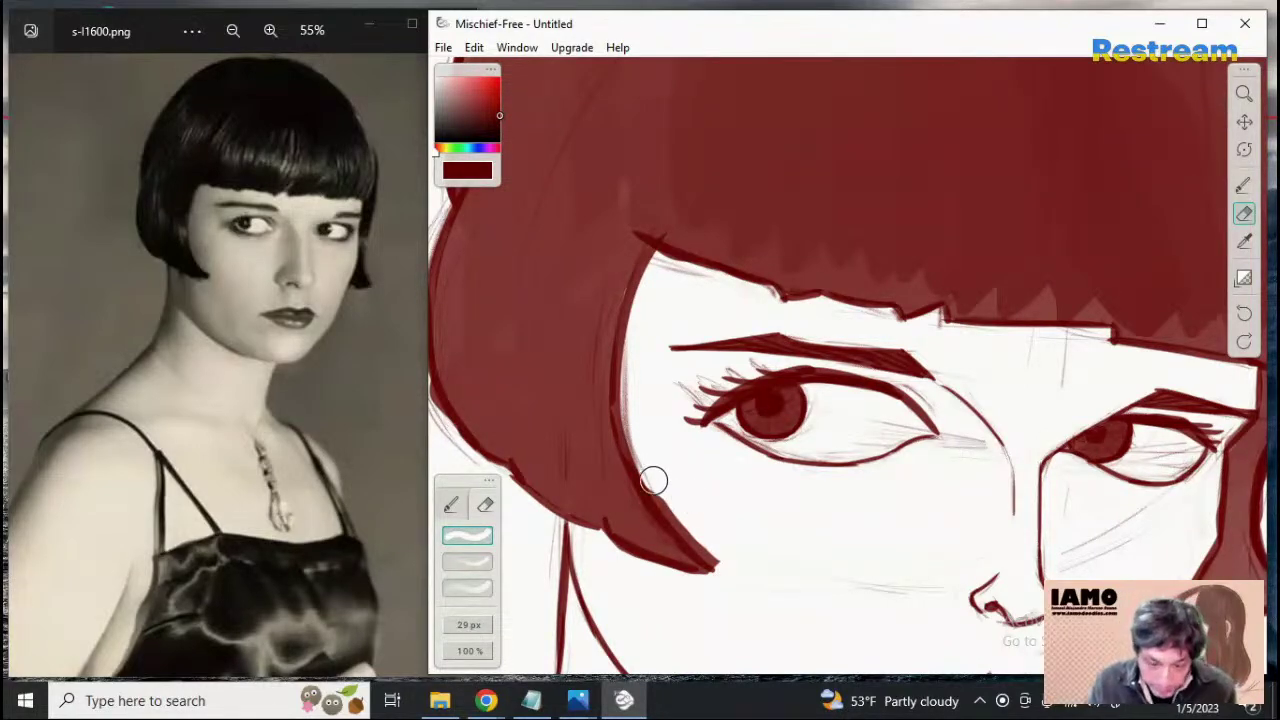
Trim the inner edge and tip of the near hair lock with the second eraser preset at 7 px and 100% opacity
key([)
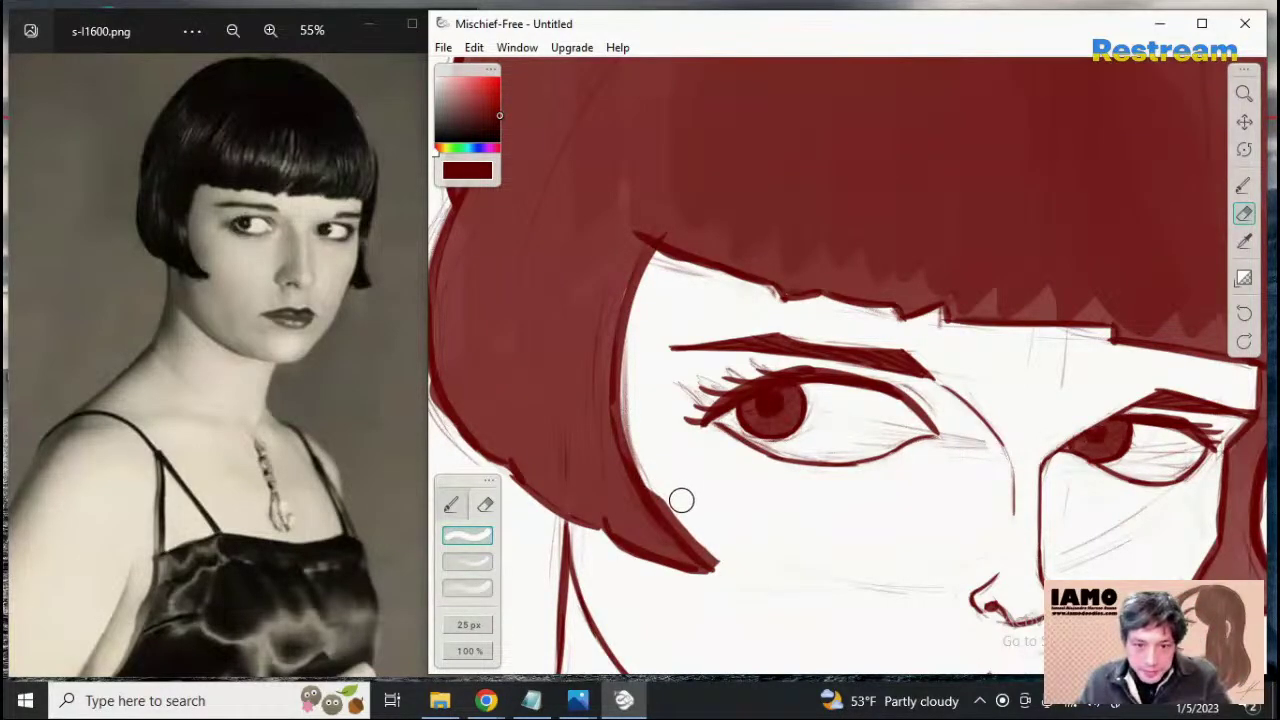
key(bracketleft)
key(bracketleft)
key(bracketleft)
key(bracketleft)
key(bracketleft)
key(bracketleft)
key(bracketleft)
key(bracketleft)
key(bracketleft)
key(bracketleft)
key(bracketleft)
key(bracketleft)
click(467, 561)
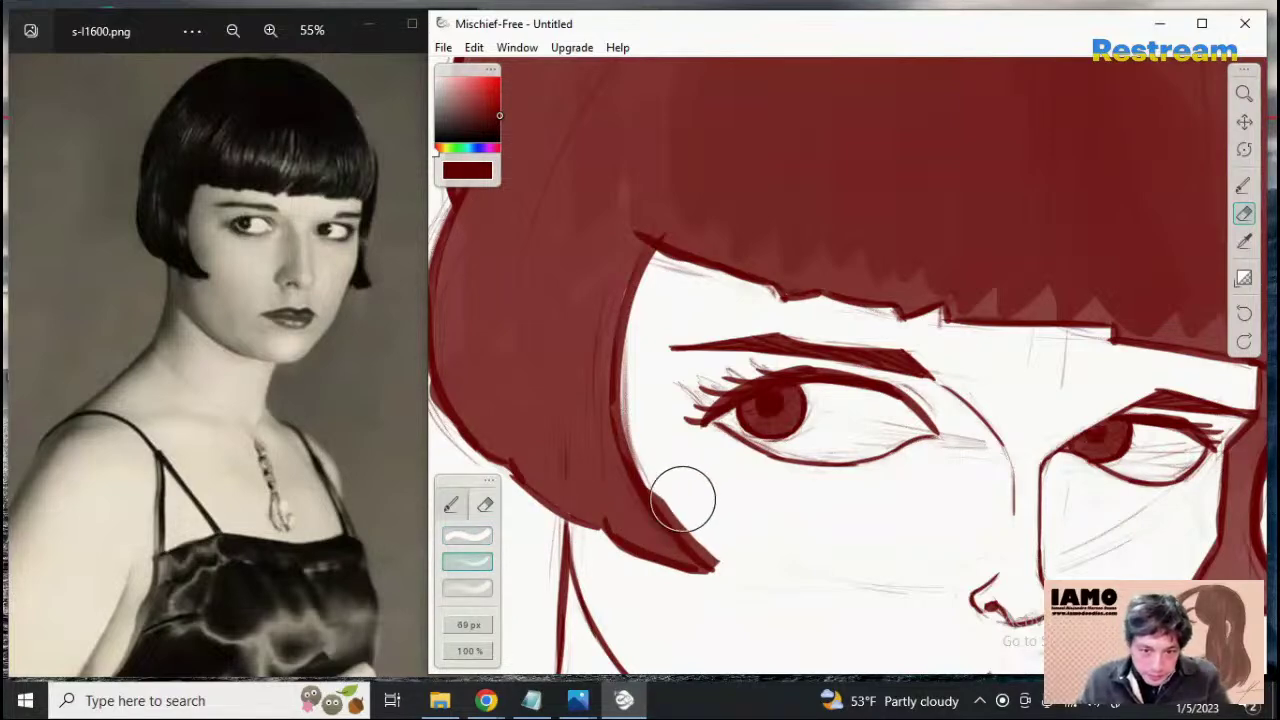
key(bracketleft)
key(bracketleft)
key(bracketleft)
key(bracketleft)
key(bracketleft)
key(bracketleft)
key(bracketleft)
key(bracketleft)
key(bracketleft)
key(bracketleft)
key(bracketleft)
key(bracketleft)
key(bracketleft)
key(bracketleft)
key(bracketleft)
key(bracketleft)
key(bracketleft)
key(bracketleft)
key(bracketleft)
key(bracketleft)
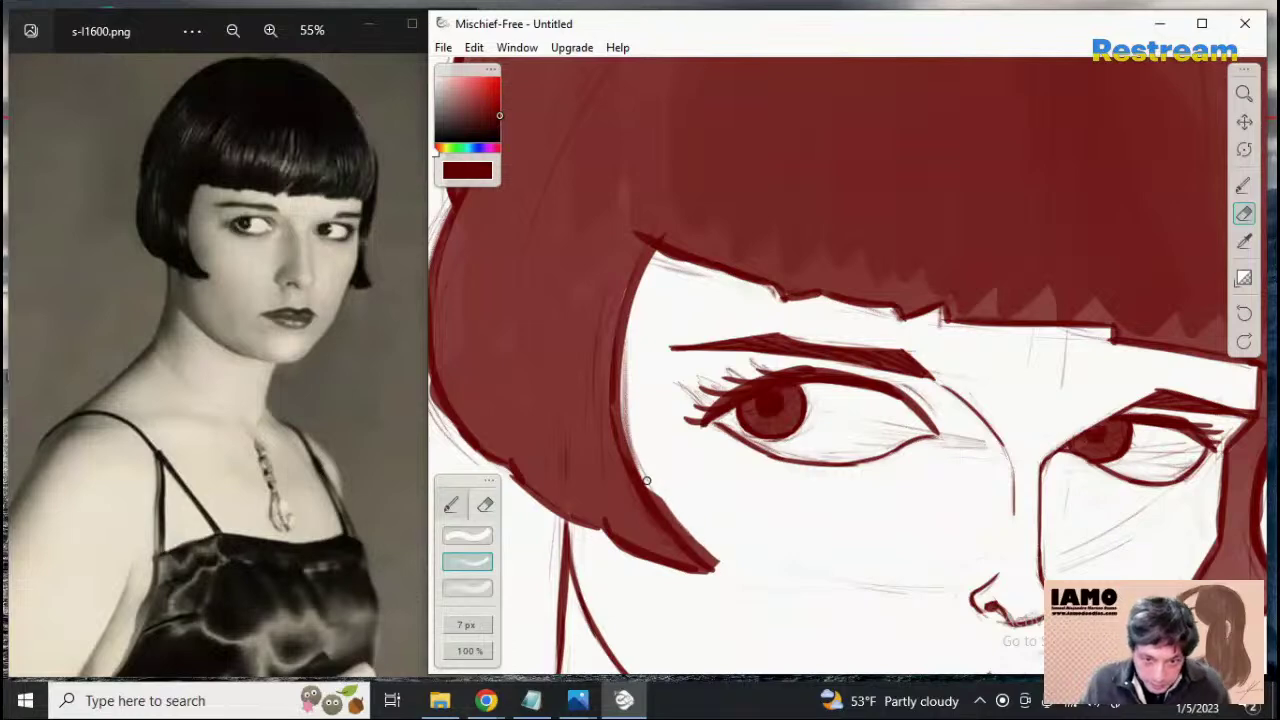
mouse_move(706, 549)
mouse_down()
mouse_move(646, 472)
mouse_move(715, 558)
mouse_move(666, 514)
mouse_up()
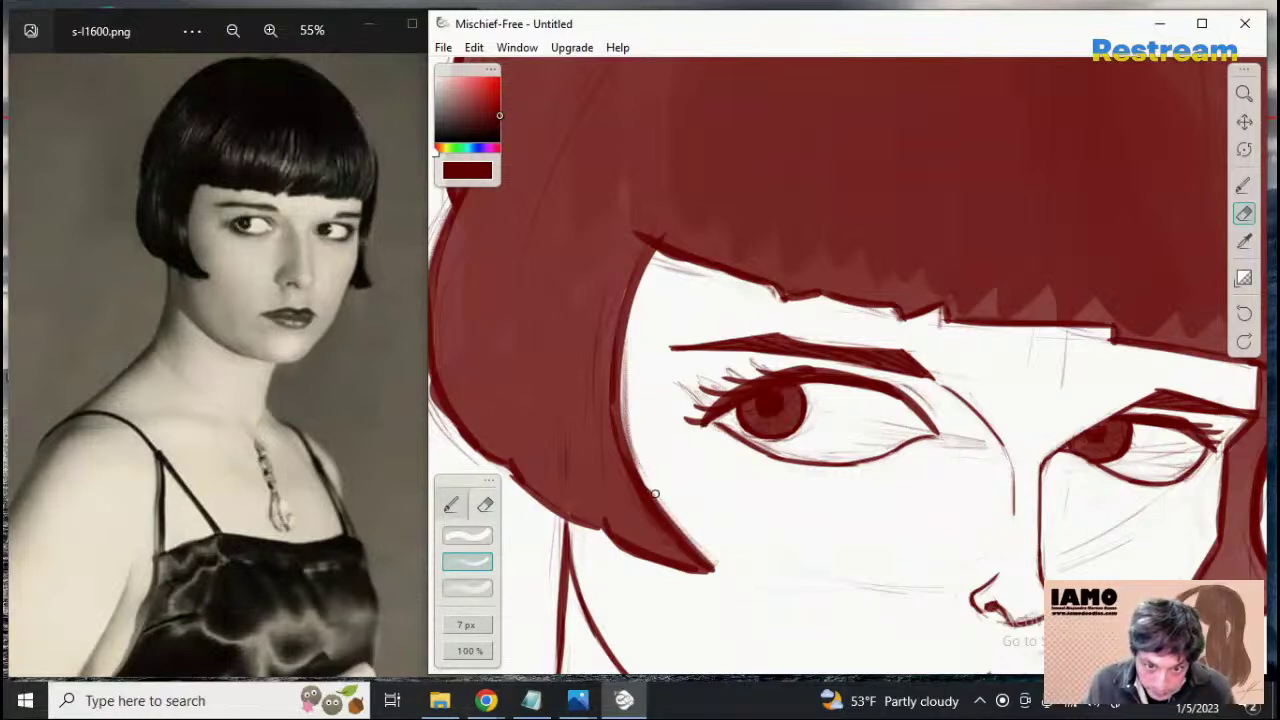
mouse_move(648, 480)
mouse_down()
mouse_move(678, 523)
mouse_move(640, 471)
mouse_move(737, 590)
mouse_up()
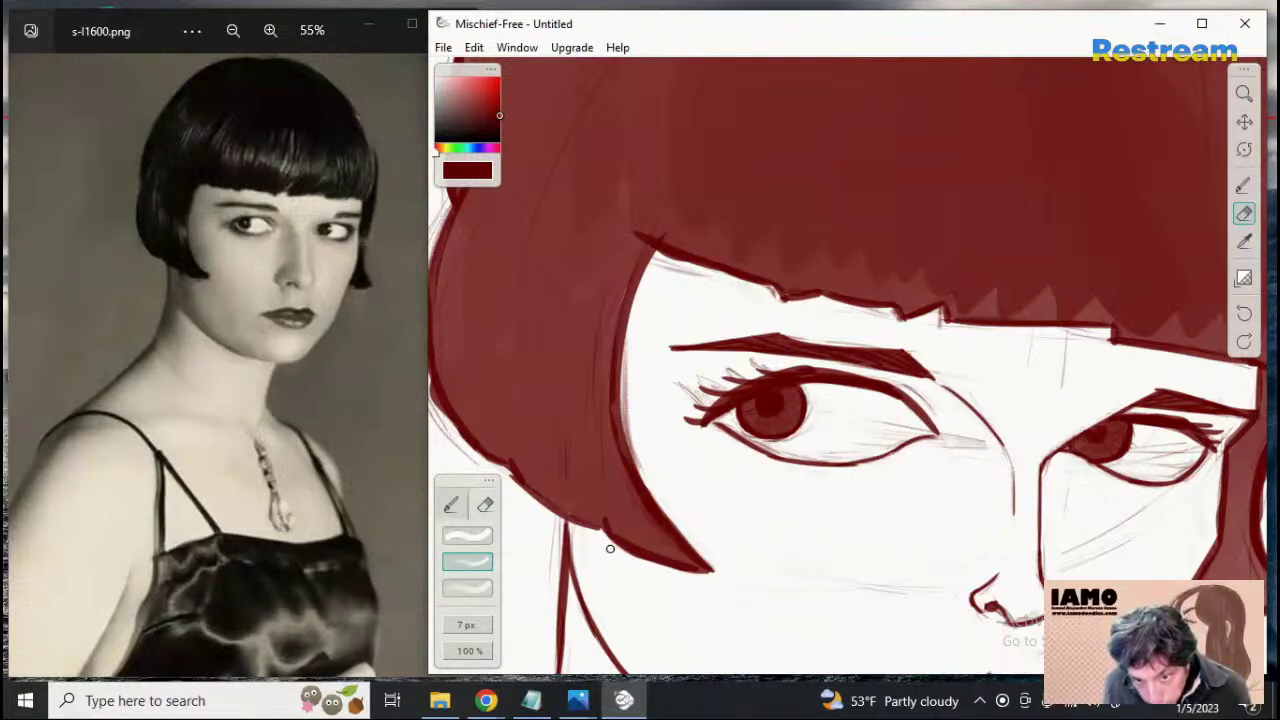
Clean the outer lower edge of the bob's near side with the 7 px eraser at 100% opacity
click(1244, 121)
drag(829, 398, 1073, 368)
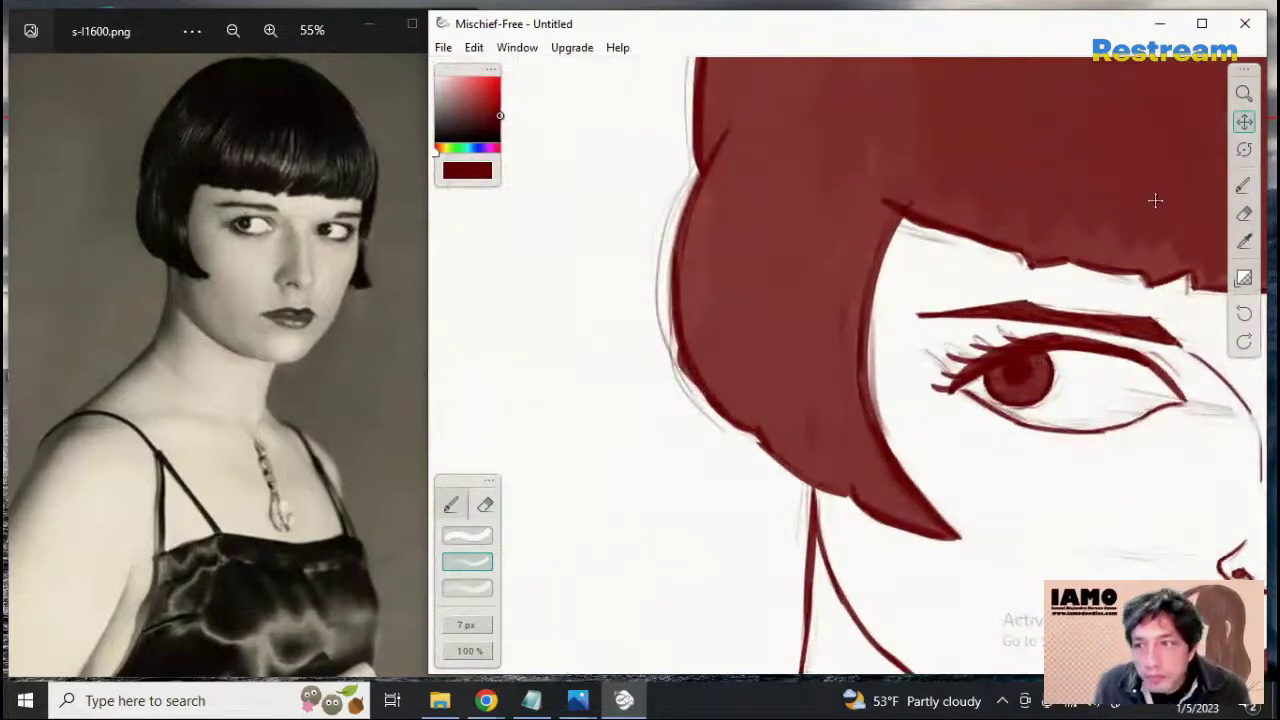
click(1244, 213)
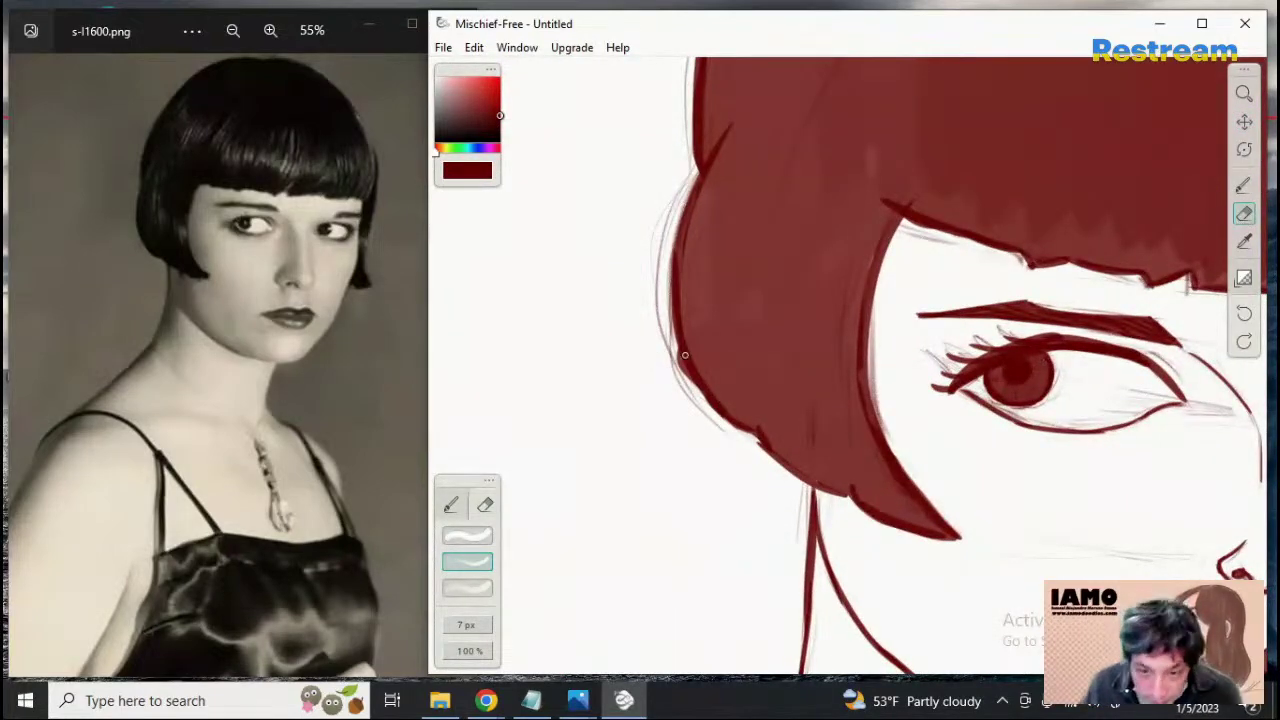
drag(673, 353, 704, 406)
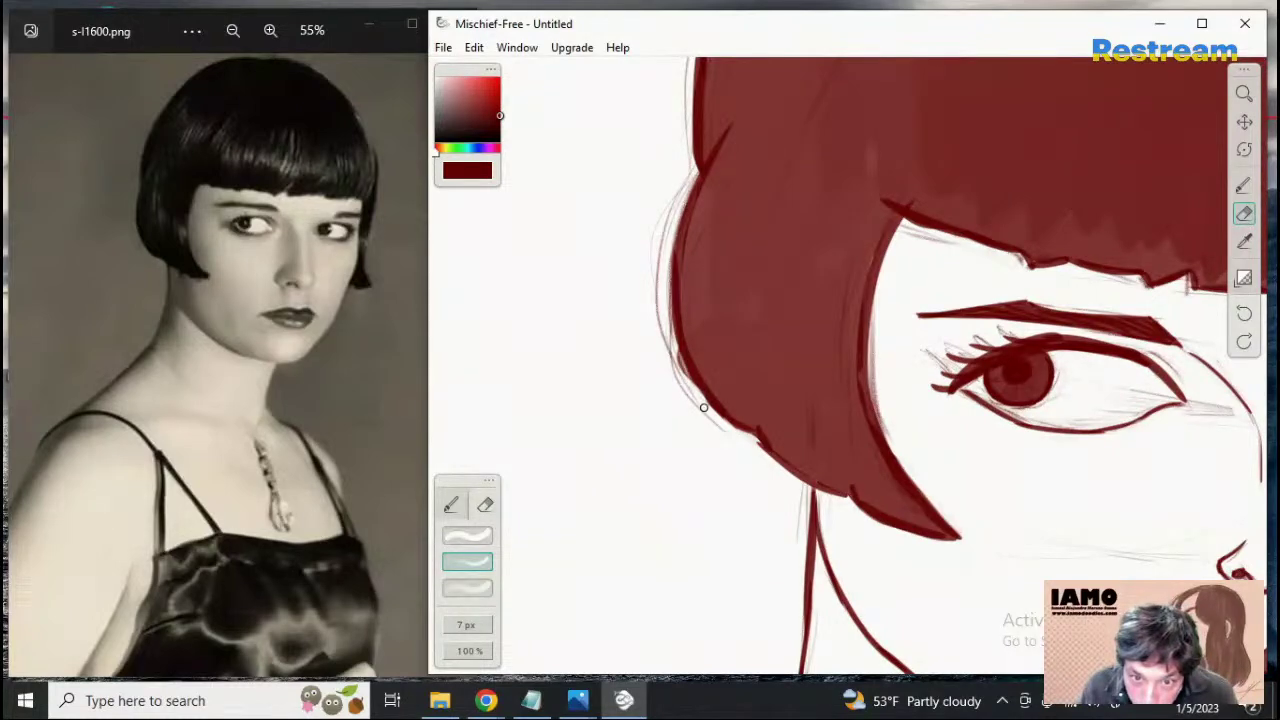
drag(666, 323, 688, 389)
drag(666, 320, 704, 409)
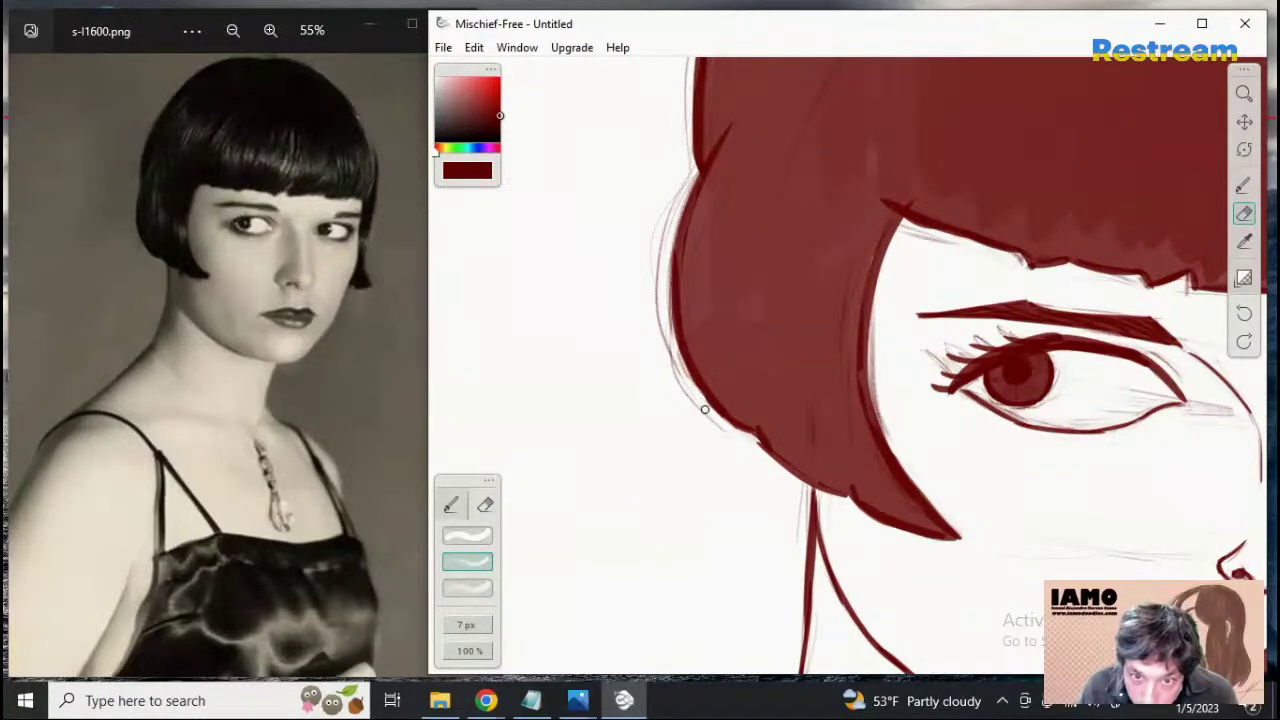
drag(672, 342, 694, 384)
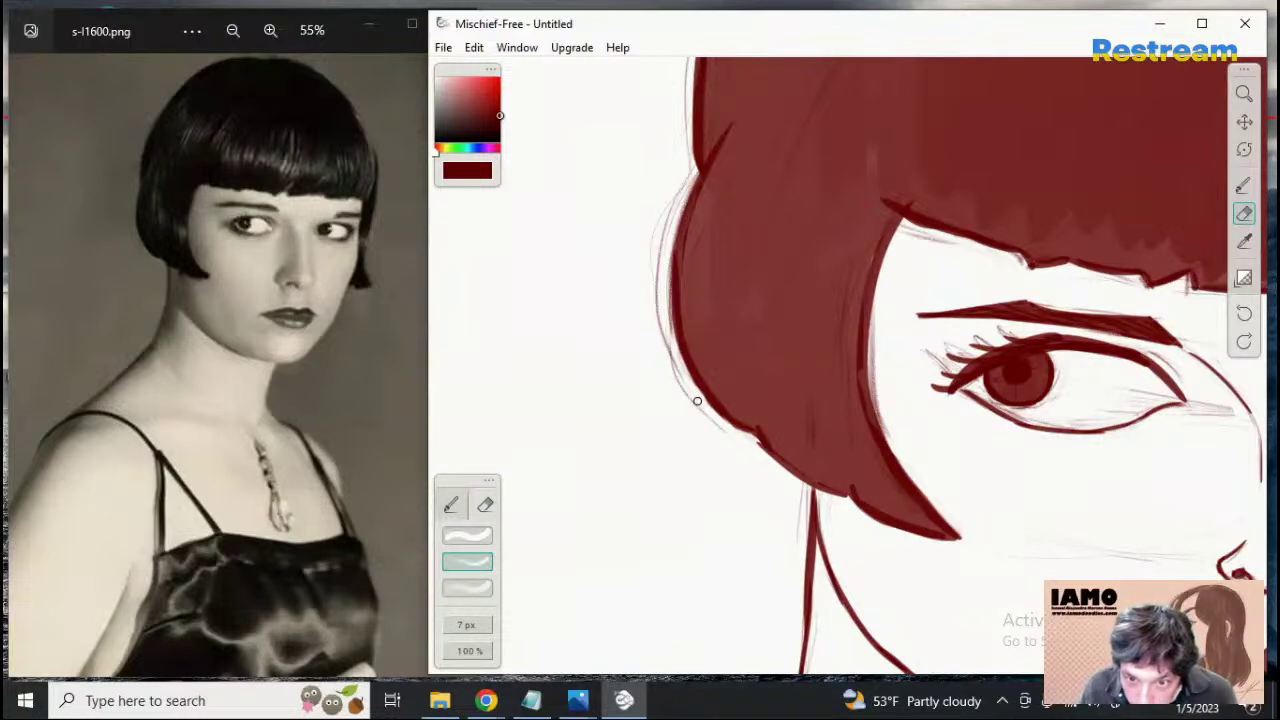
mouse_move(741, 430)
mouse_down()
mouse_move(727, 423)
mouse_move(757, 442)
mouse_up()
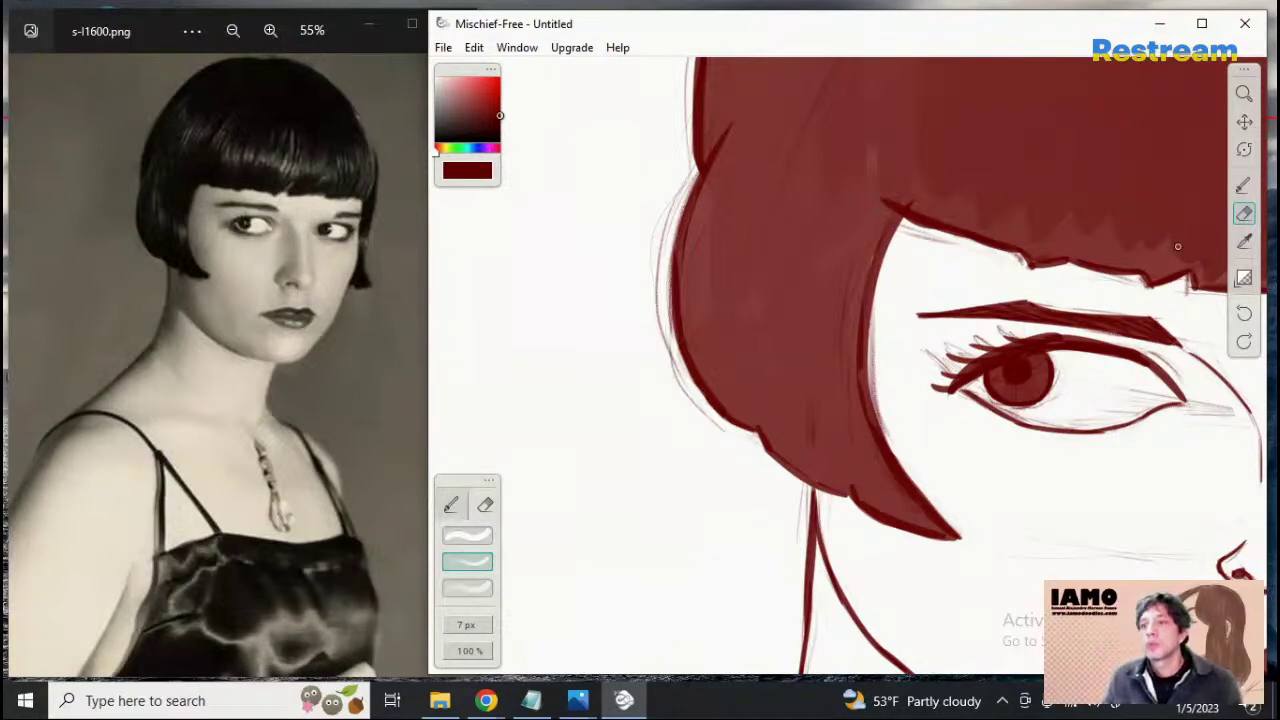
Erase the color spilling past the far side lock's outer edge and lower tip with the 7 px eraser at 100% opacity
drag(1240, 126, 843, 608)
drag(1002, 443, 1211, 437)
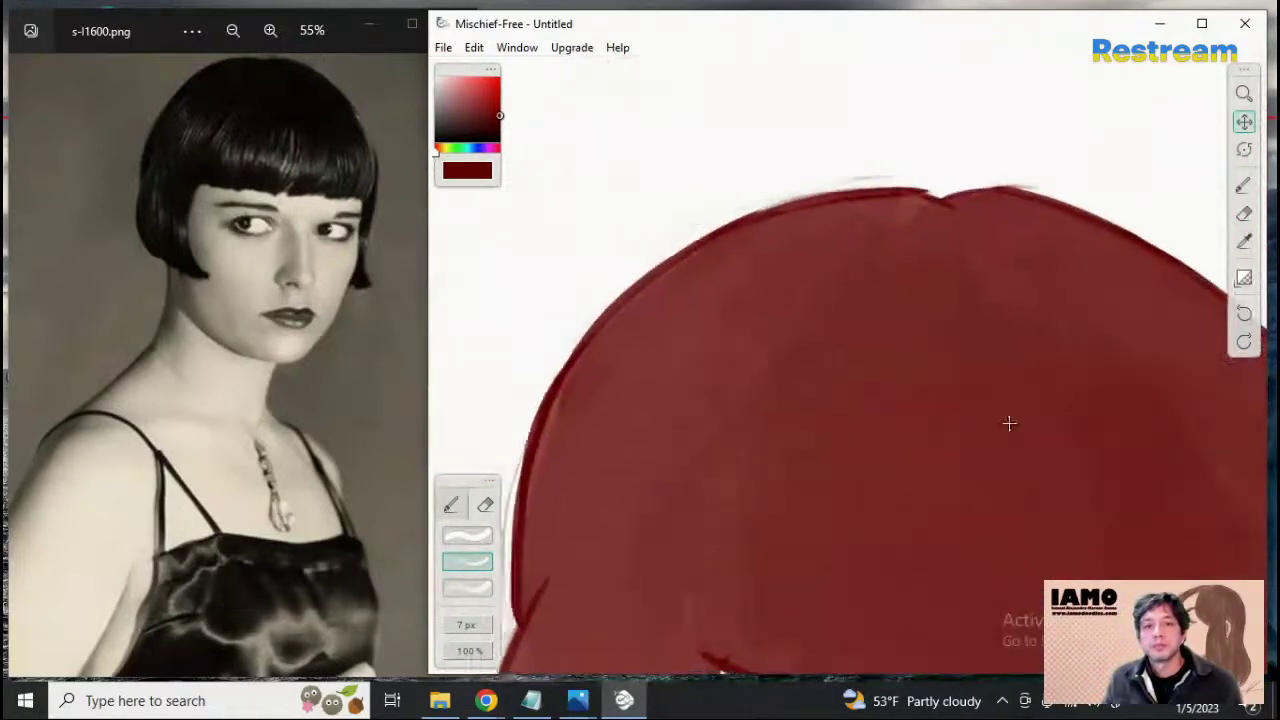
drag(1008, 423, 647, 383)
drag(983, 387, 986, 280)
drag(1023, 437, 960, 334)
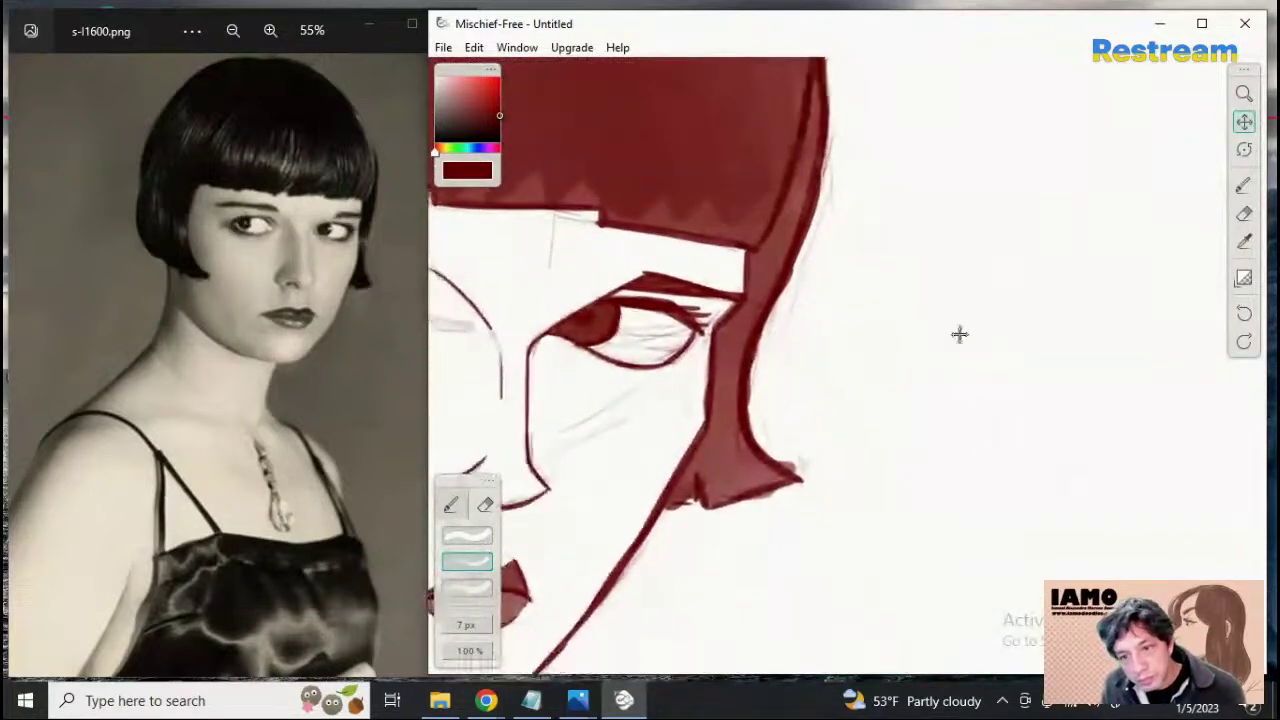
click(1244, 213)
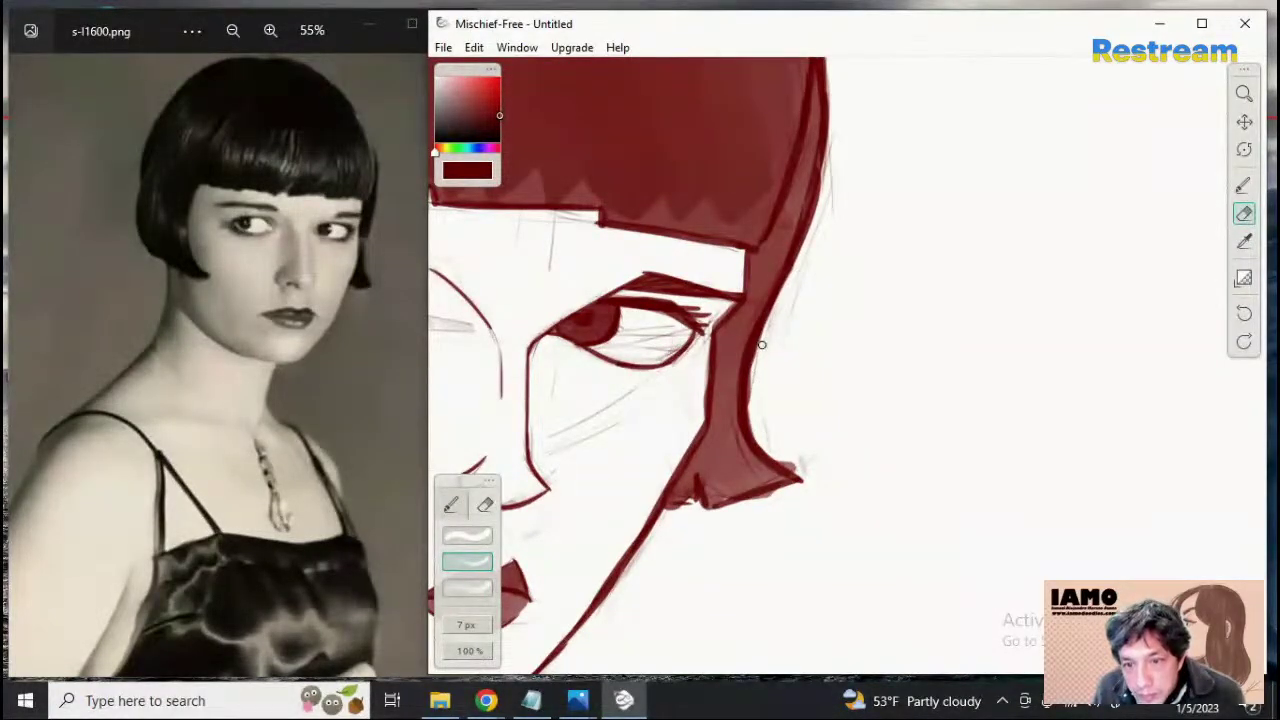
drag(755, 378, 752, 412)
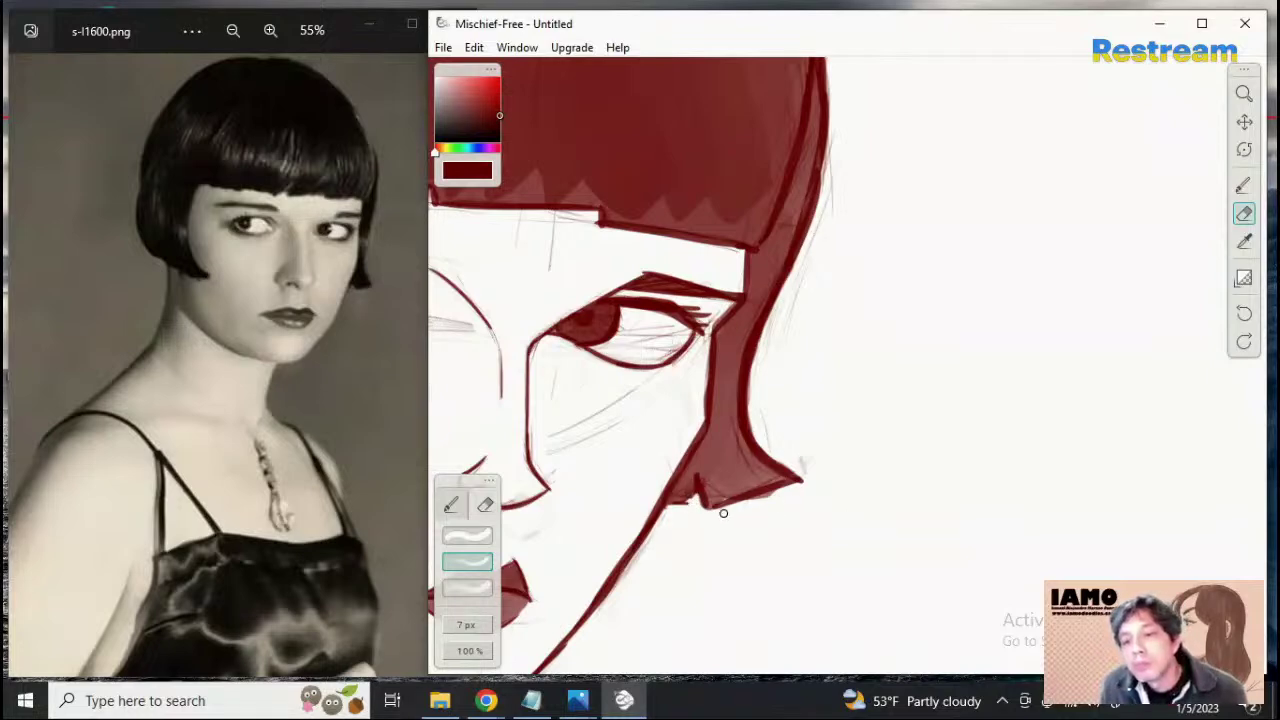
drag(748, 502, 777, 492)
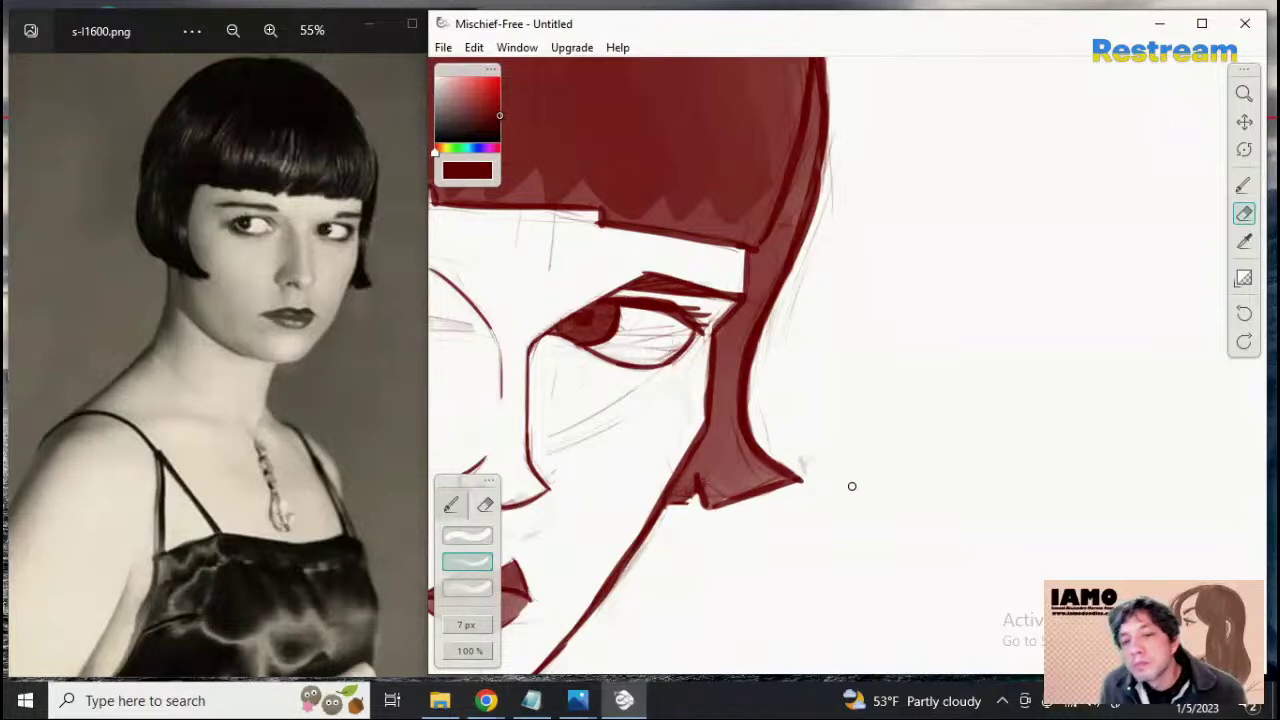
Examine the filled hair and the whole portrait from crown to shoulders against the reference photo
click(1244, 93)
drag(788, 363, 936, 337)
click(1244, 121)
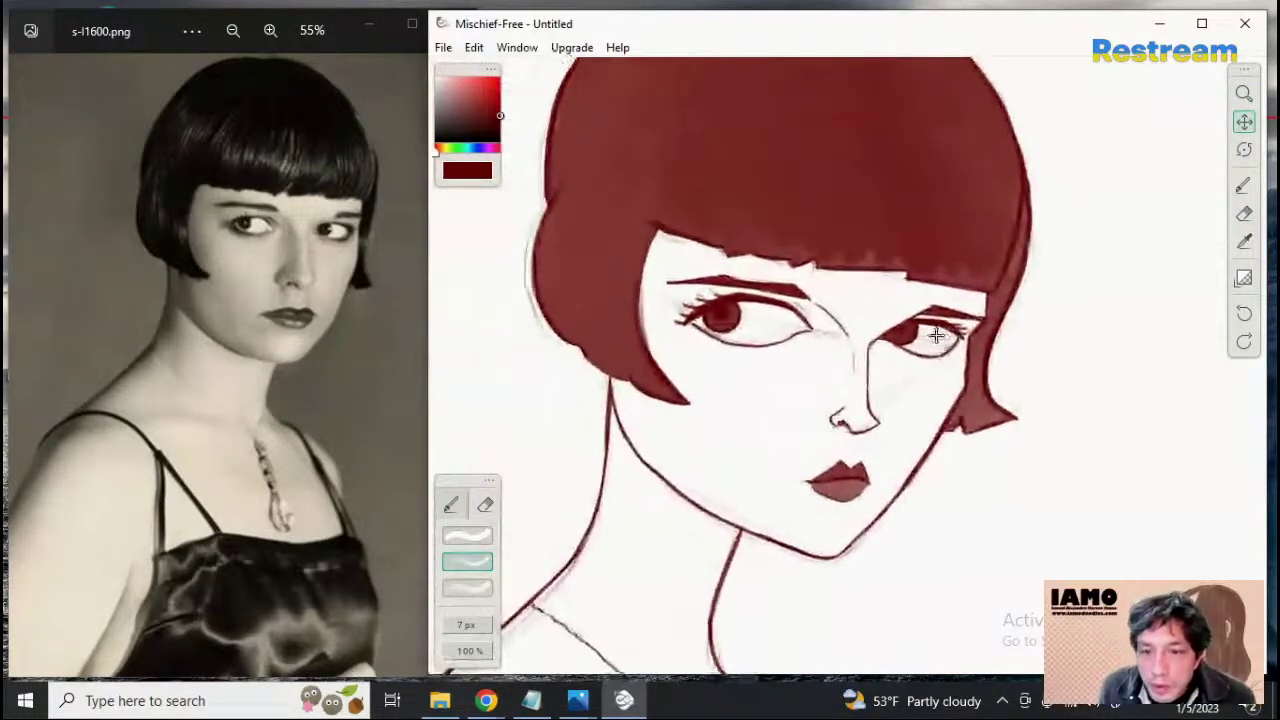
click(1244, 213)
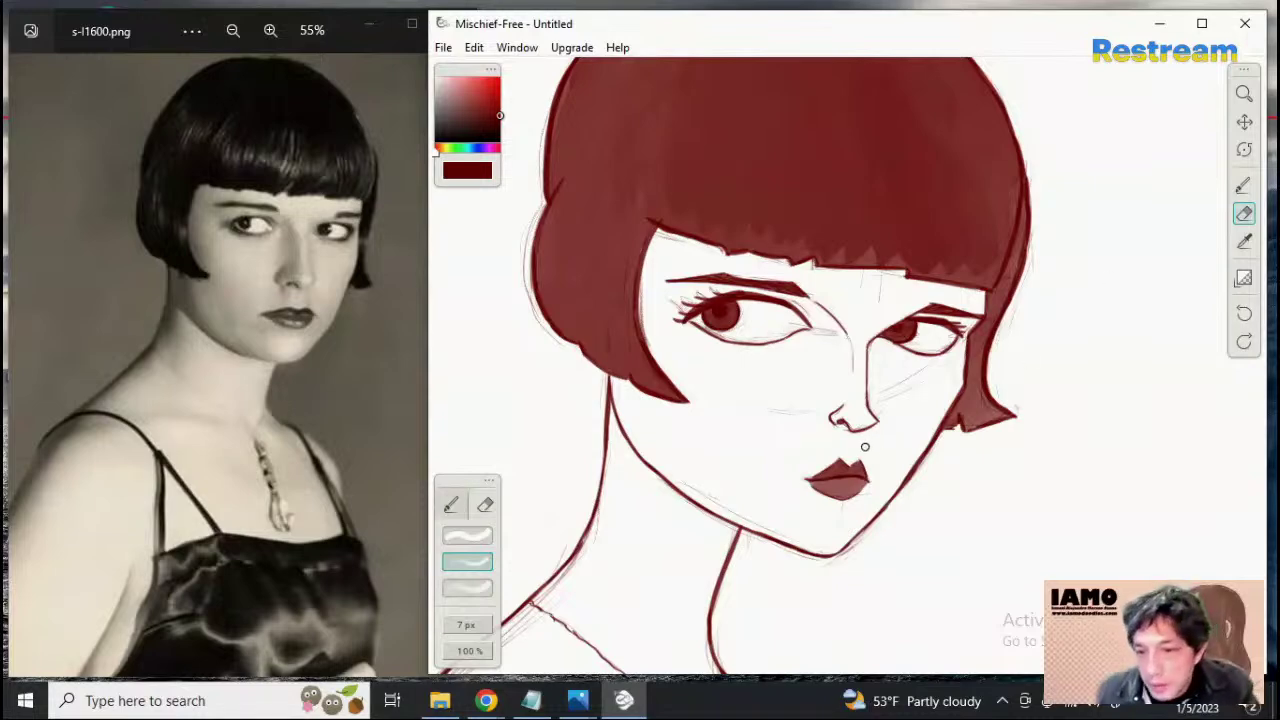
click(1243, 94)
mouse_move(1034, 292)
mouse_down()
mouse_move(854, 314)
mouse_move(1109, 320)
mouse_move(960, 326)
mouse_up()
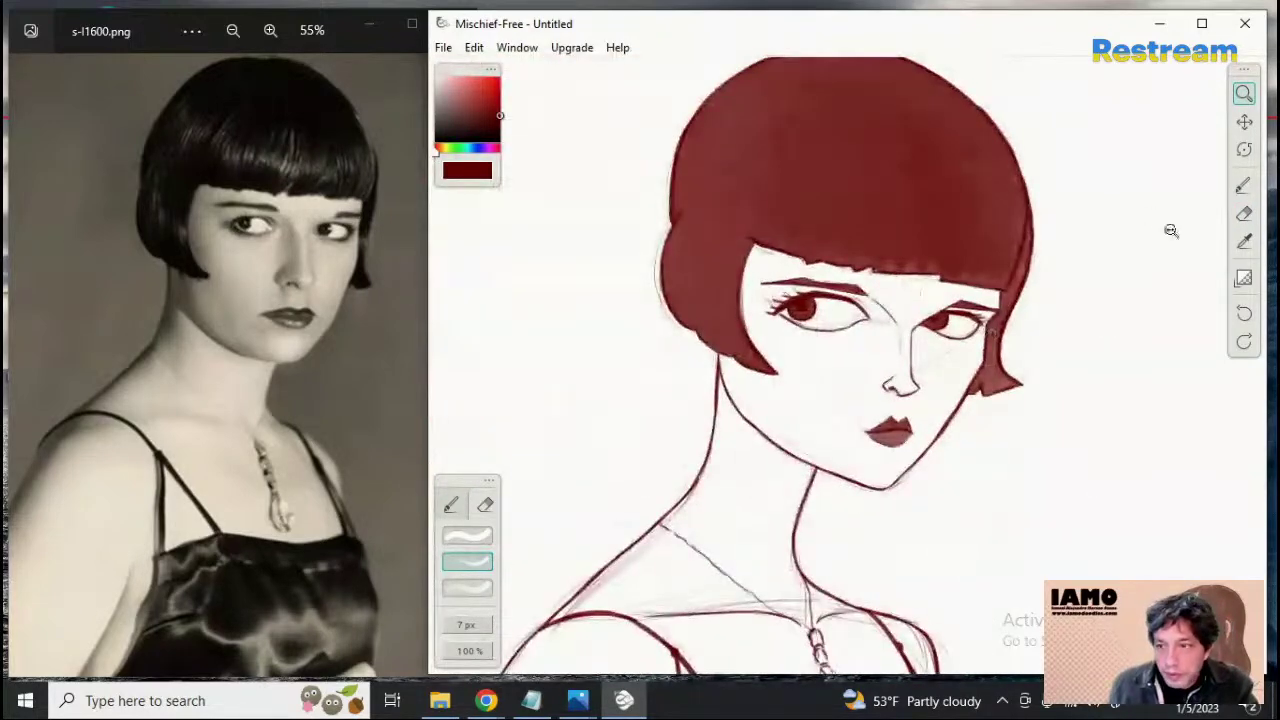
drag(1032, 504, 905, 268)
click(1244, 123)
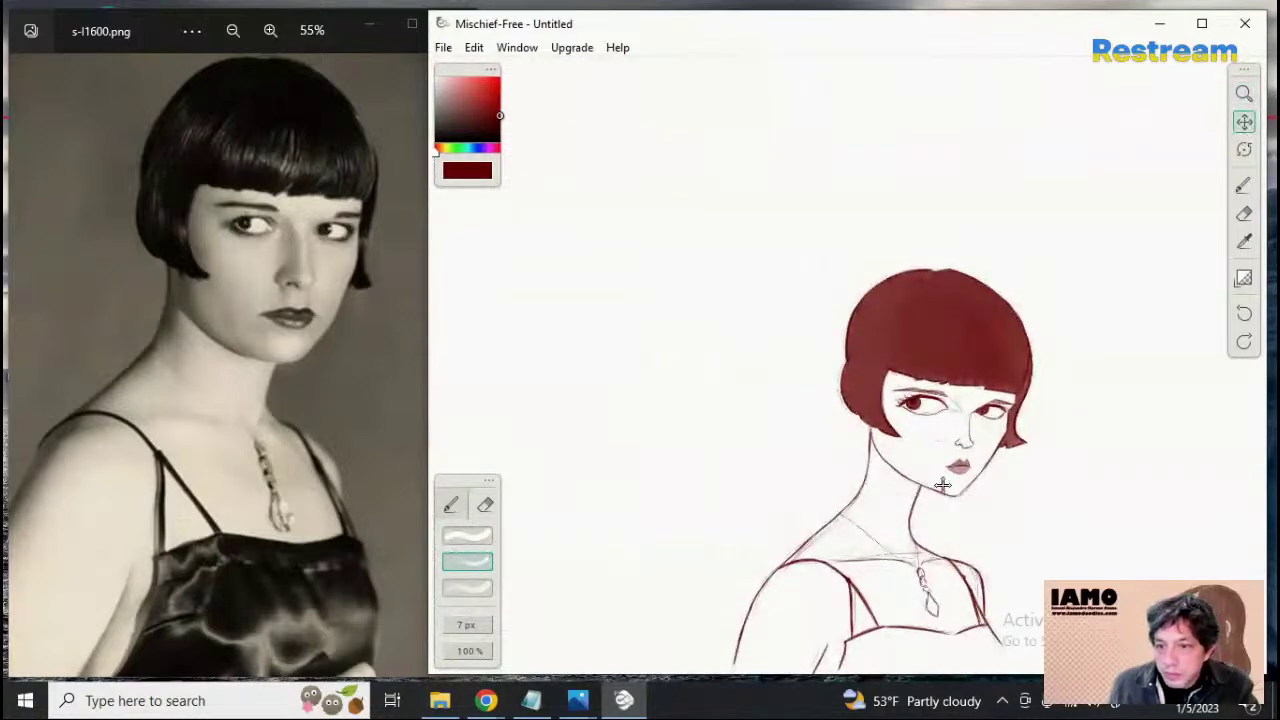
Fill the dress bodice below the neckline in dark red with the 8 px brush at 100% opacity, undoing the first stroke
drag(948, 512, 763, 260)
click(1244, 93)
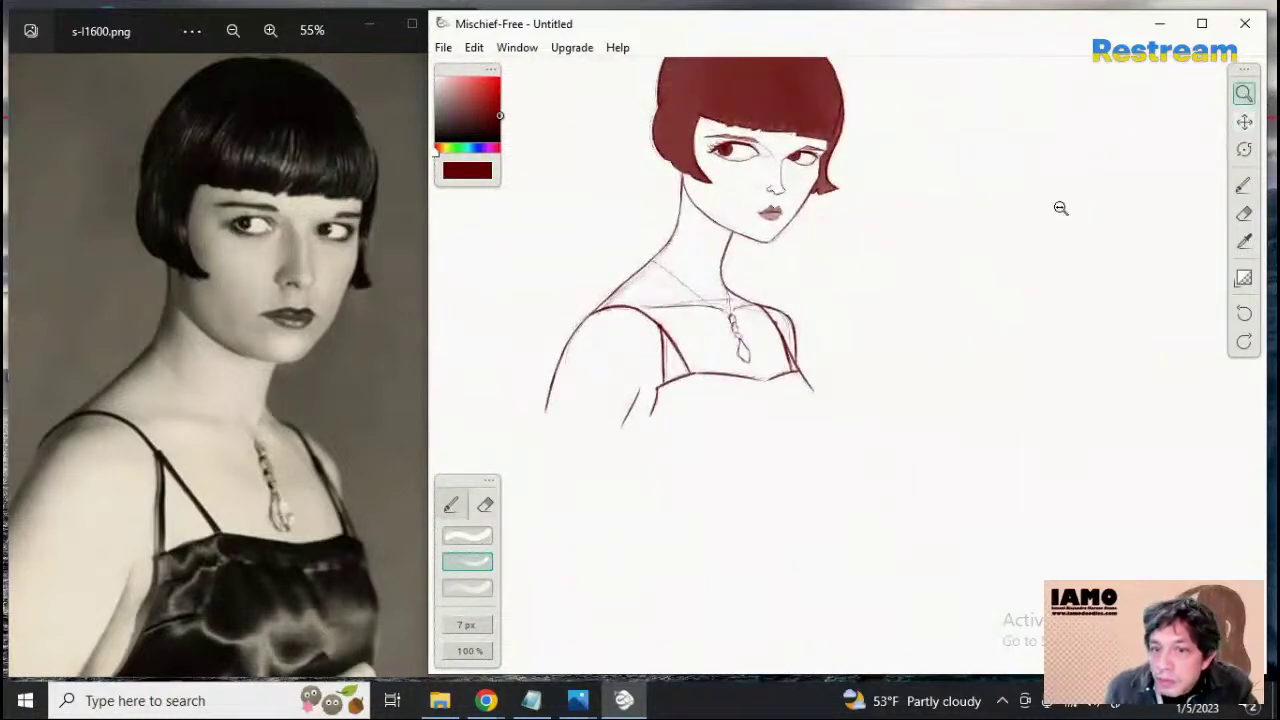
drag(791, 391, 726, 397)
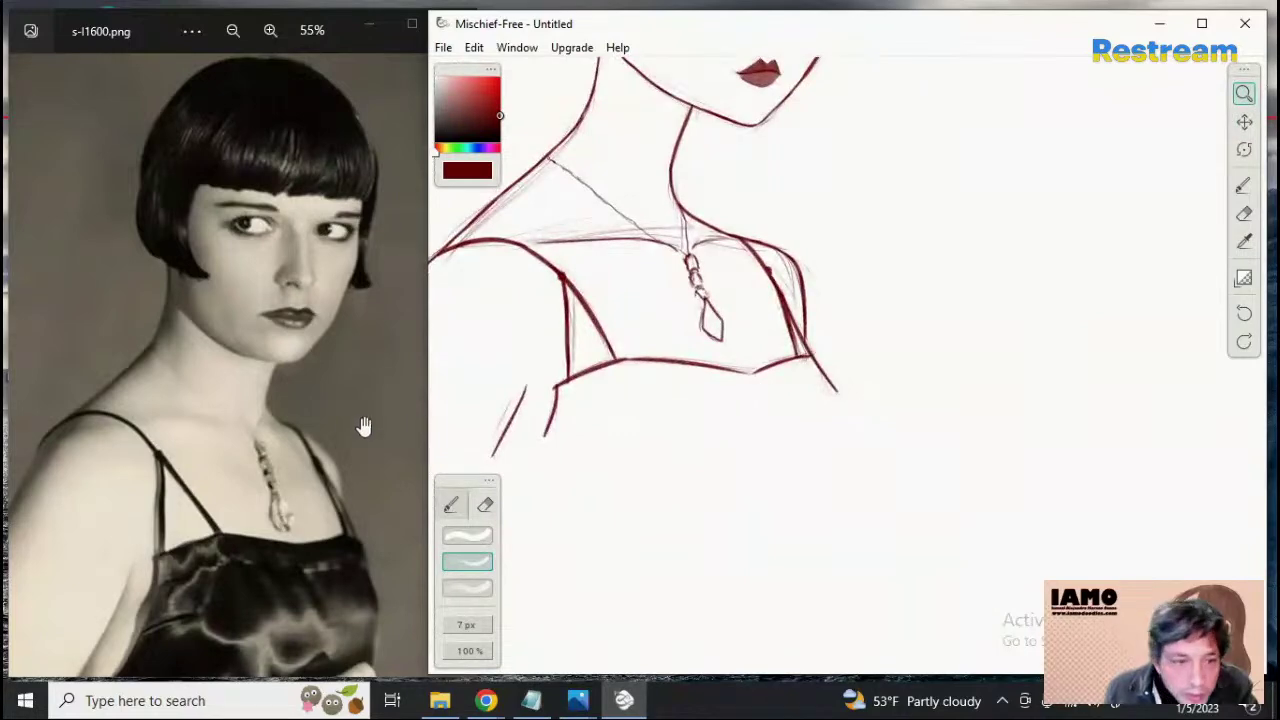
click(462, 507)
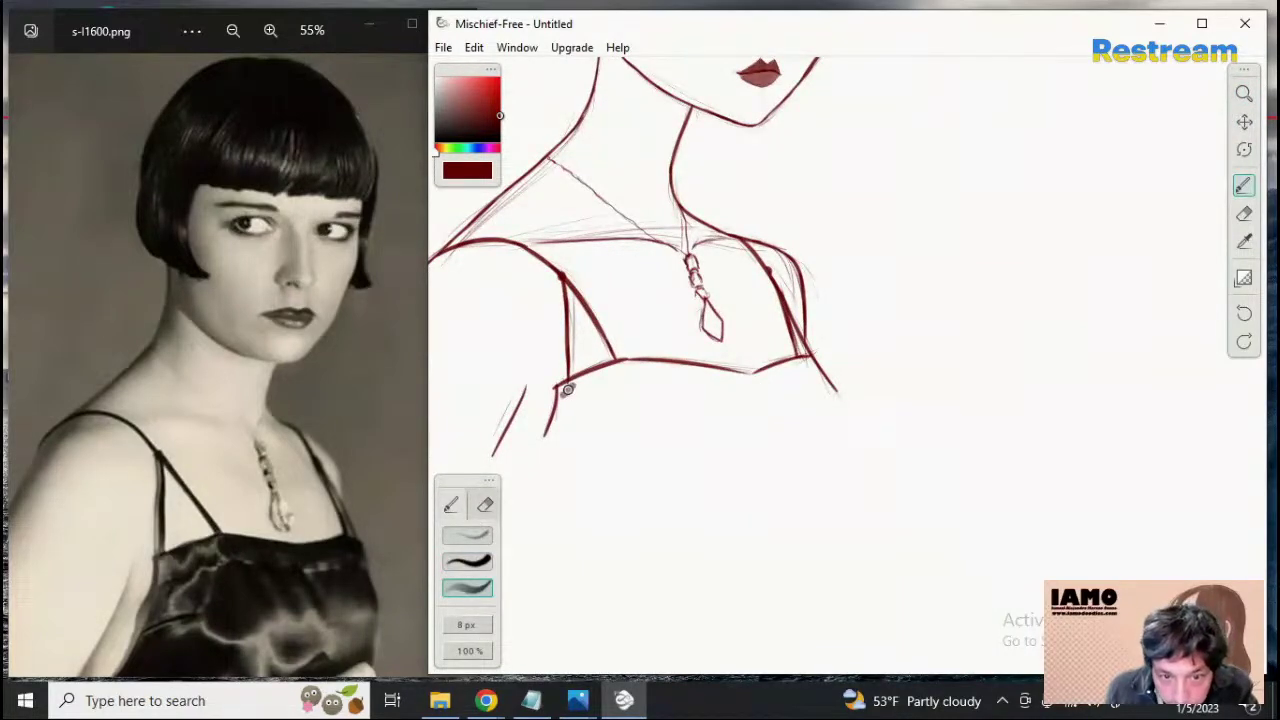
mouse_move(568, 387)
mouse_down()
mouse_move(554, 430)
mouse_move(581, 389)
mouse_move(566, 421)
mouse_move(571, 385)
mouse_move(581, 435)
mouse_move(572, 413)
mouse_move(563, 435)
mouse_move(580, 388)
mouse_move(561, 447)
mouse_move(555, 426)
mouse_move(571, 456)
mouse_move(586, 382)
mouse_up()
key(ctrl+z)
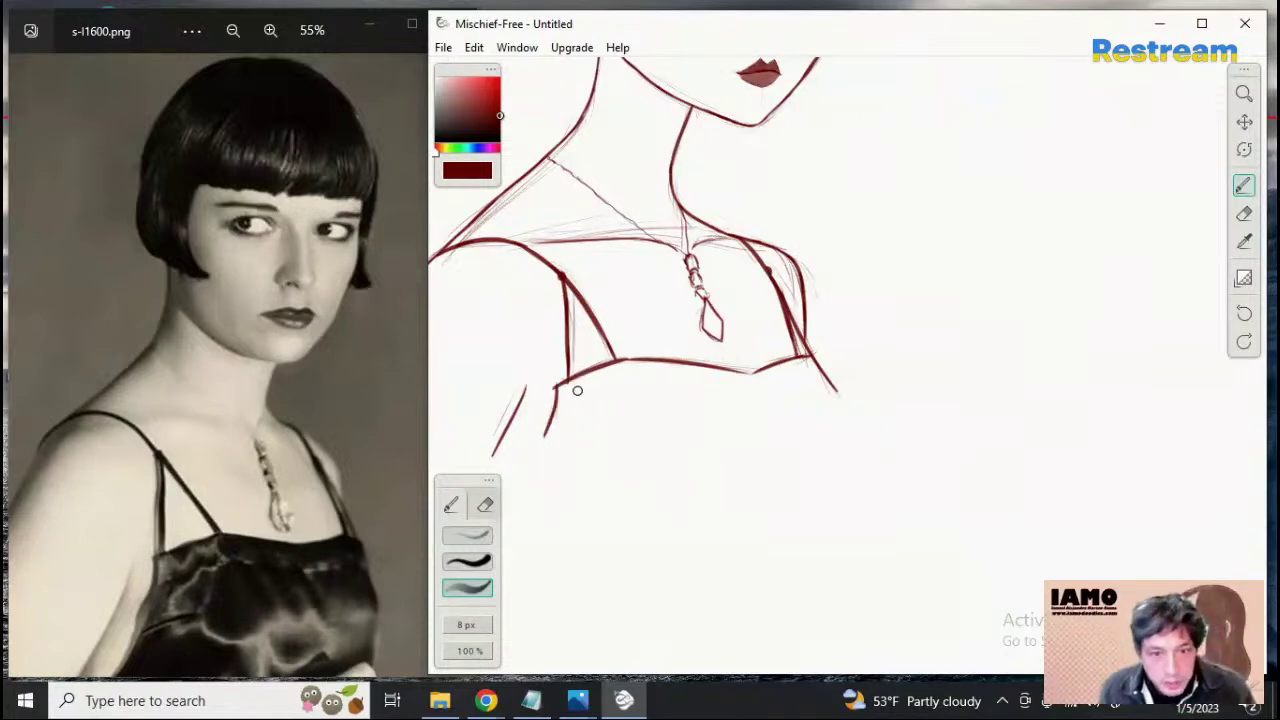
mouse_move(565, 385)
mouse_down()
mouse_move(553, 430)
mouse_move(574, 411)
mouse_move(576, 382)
mouse_move(575, 442)
mouse_move(583, 378)
mouse_move(592, 436)
mouse_move(593, 377)
mouse_move(604, 433)
mouse_move(606, 373)
mouse_move(582, 389)
mouse_move(569, 435)
mouse_move(566, 384)
mouse_move(552, 436)
mouse_move(619, 371)
mouse_move(614, 428)
mouse_move(620, 371)
mouse_move(624, 421)
mouse_move(627, 369)
mouse_move(653, 373)
mouse_move(637, 436)
mouse_move(652, 376)
mouse_move(638, 371)
mouse_move(661, 371)
mouse_move(659, 413)
mouse_move(667, 369)
mouse_move(658, 436)
mouse_move(685, 382)
mouse_move(676, 372)
mouse_move(691, 376)
mouse_move(655, 447)
mouse_move(704, 372)
mouse_move(690, 448)
mouse_move(722, 378)
mouse_move(734, 446)
mouse_move(710, 440)
mouse_move(706, 423)
mouse_move(750, 385)
mouse_move(735, 380)
mouse_move(770, 430)
mouse_move(735, 387)
mouse_move(752, 380)
mouse_move(780, 404)
mouse_move(758, 381)
mouse_move(795, 439)
mouse_up()
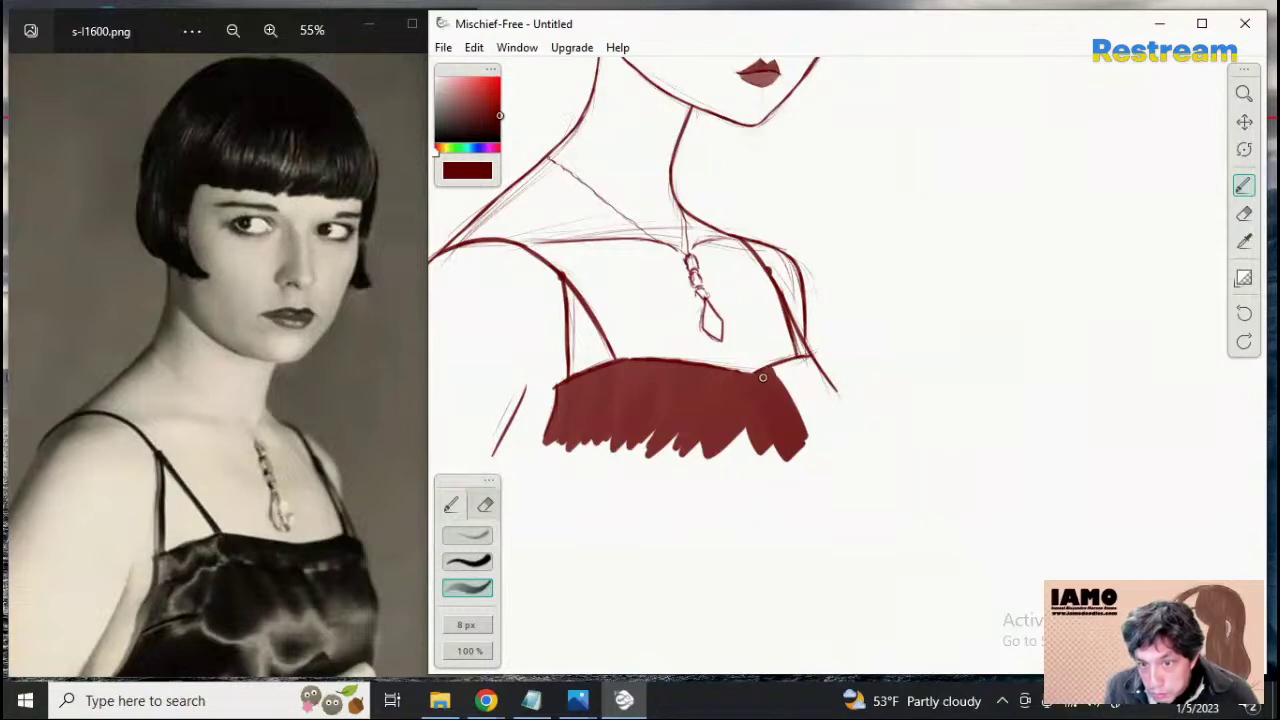
mouse_move(762, 377)
mouse_down()
mouse_move(808, 441)
mouse_move(768, 379)
mouse_move(783, 378)
mouse_move(814, 427)
mouse_move(775, 374)
mouse_move(792, 376)
mouse_move(821, 432)
mouse_move(778, 369)
mouse_move(807, 367)
mouse_move(850, 445)
mouse_up()
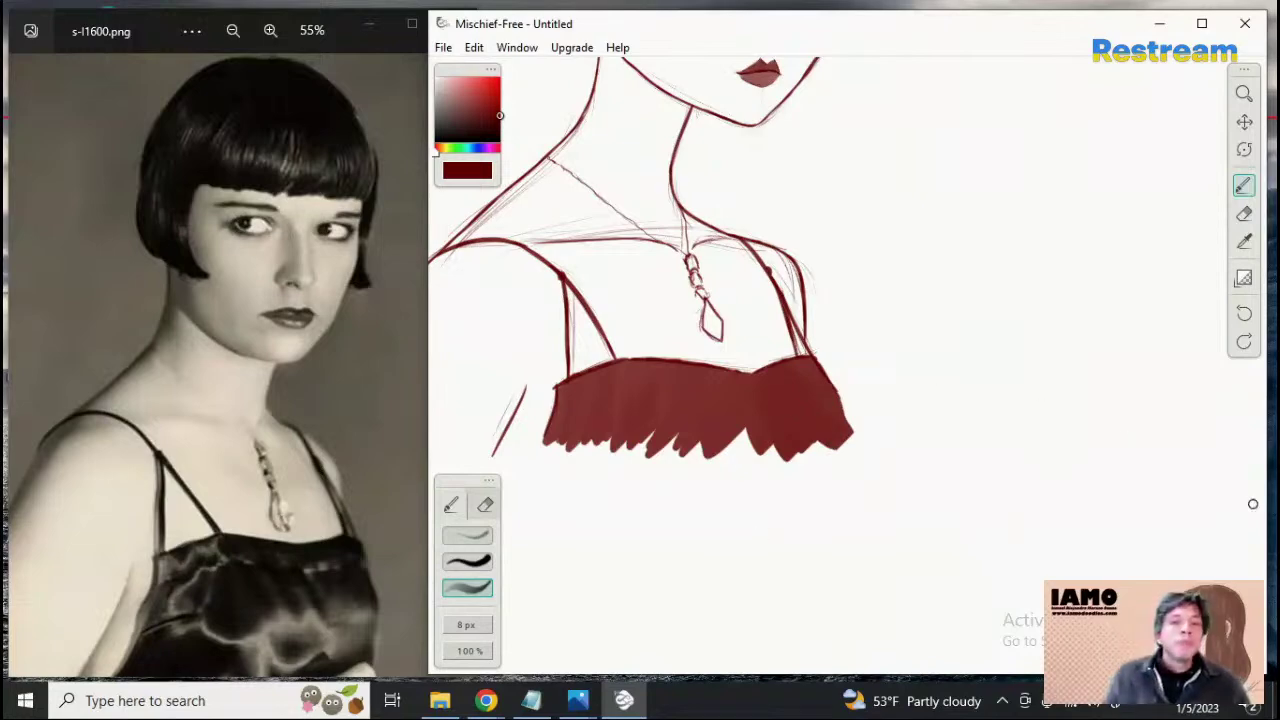
Lower the 8 px brush's opacity to 47% and fill the necklace links and diamond-shaped pendant with a light tone
click(1243, 93)
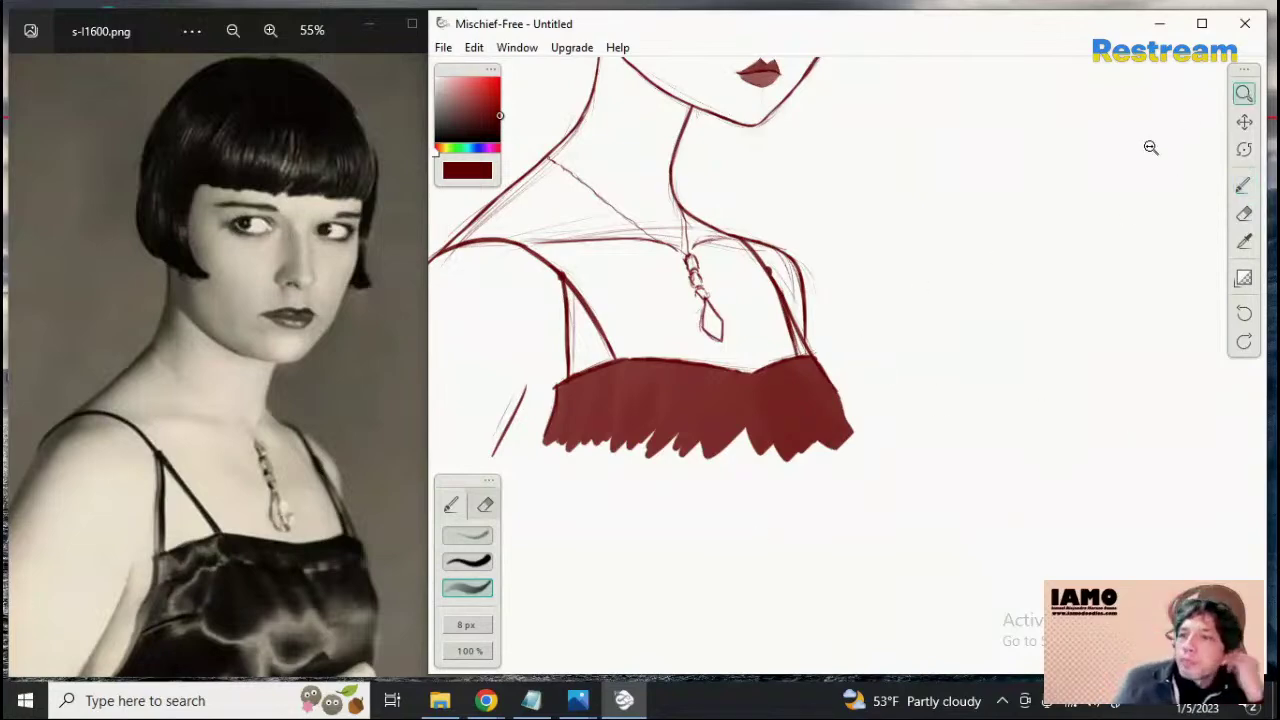
drag(690, 300, 1003, 305)
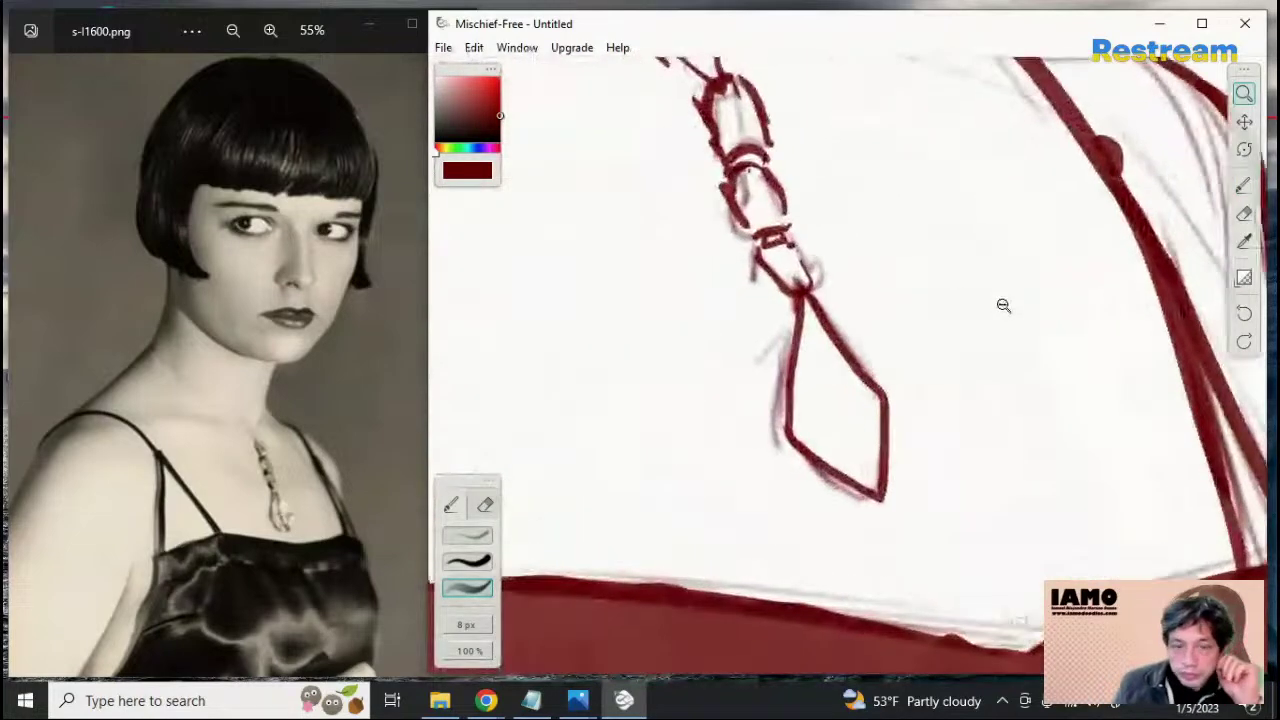
click(469, 651)
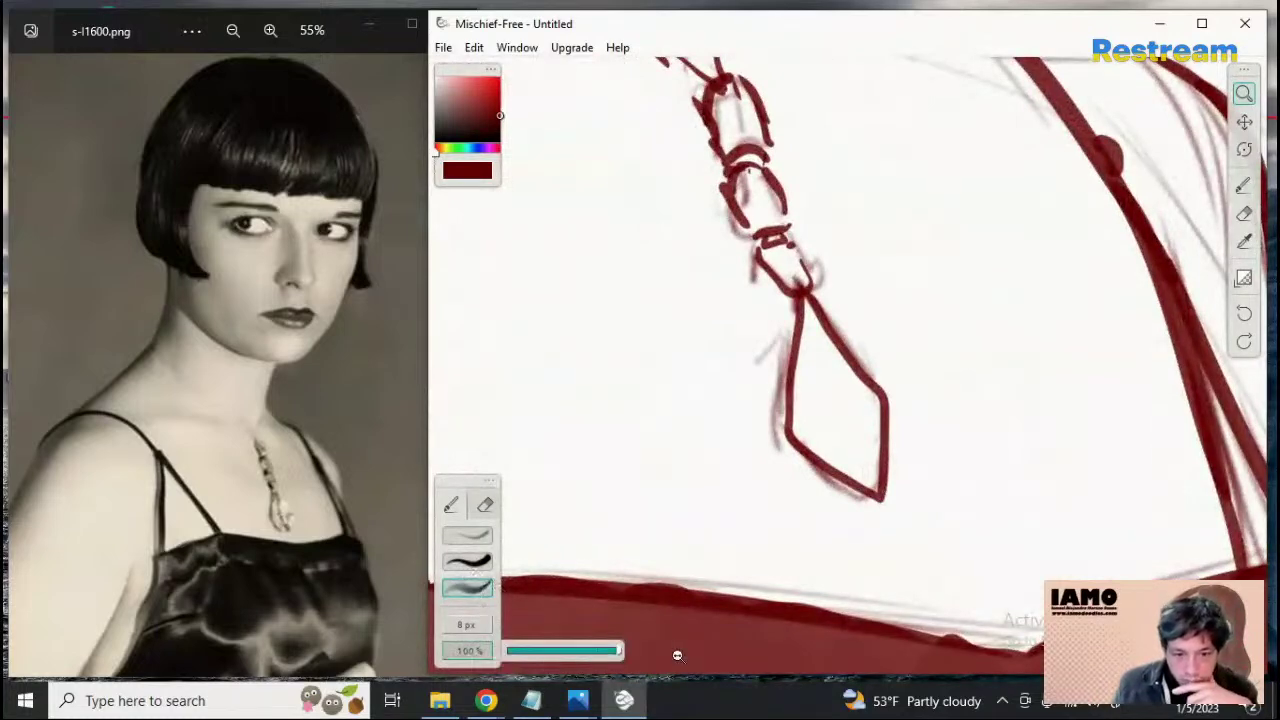
click(562, 650)
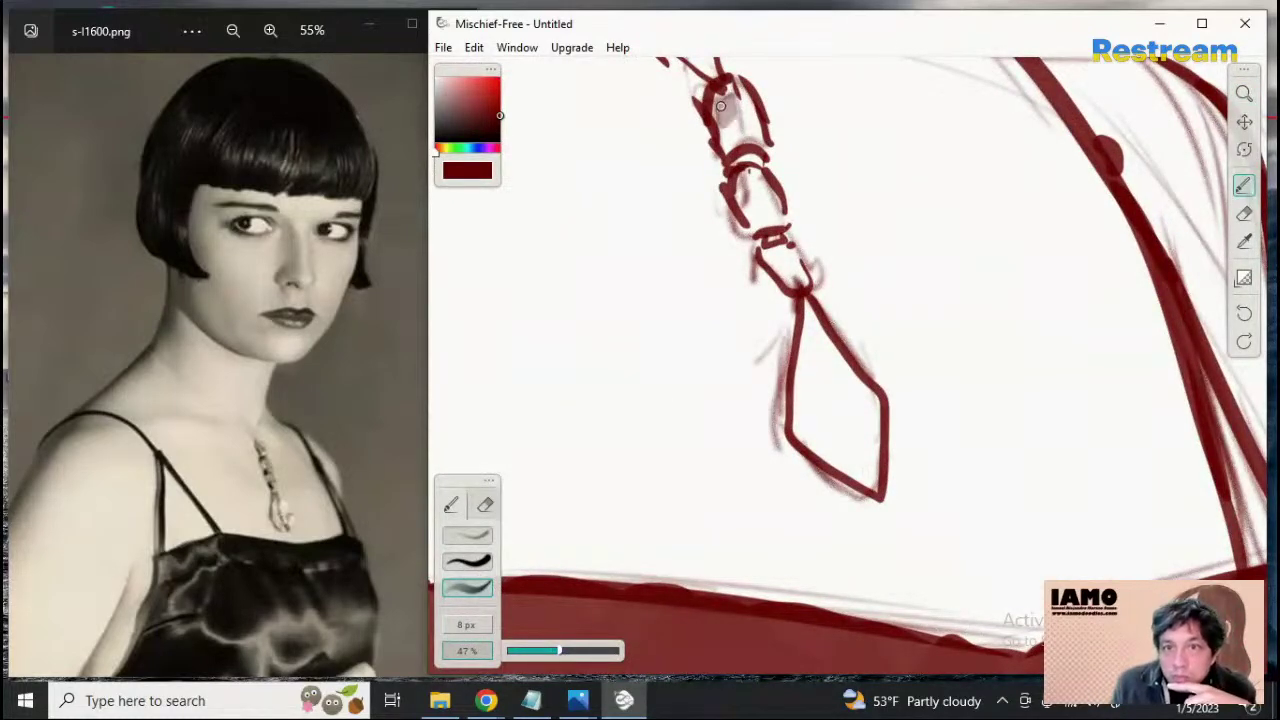
mouse_move(720, 105)
mouse_down()
mouse_move(726, 96)
mouse_move(747, 159)
mouse_move(750, 106)
mouse_move(760, 145)
mouse_move(745, 160)
mouse_move(744, 214)
mouse_move(768, 198)
mouse_move(775, 262)
mouse_move(811, 315)
mouse_move(806, 410)
mouse_move(800, 375)
mouse_move(816, 436)
mouse_move(880, 487)
mouse_move(854, 394)
mouse_move(822, 400)
mouse_move(818, 354)
mouse_move(858, 392)
mouse_move(871, 438)
mouse_up()
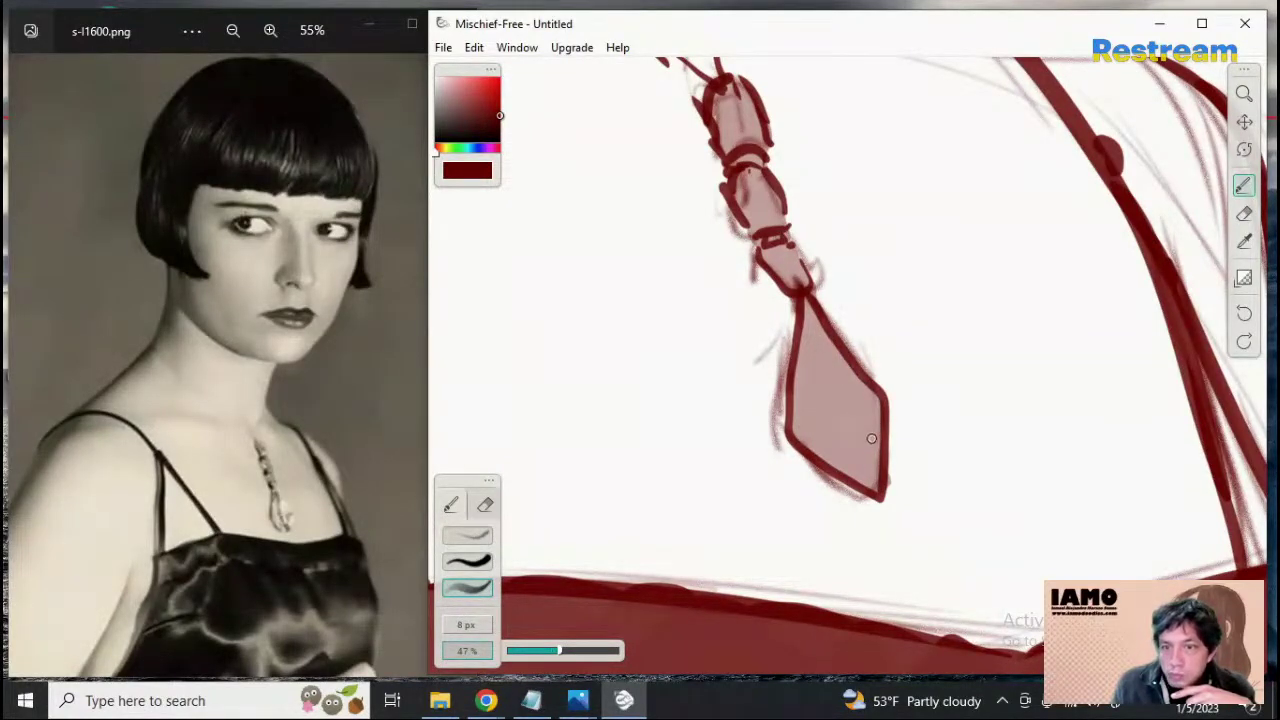
Erase the bumps and stray color along the dress neckline below the pendant with the 7 px eraser at 100% opacity
click(485, 510)
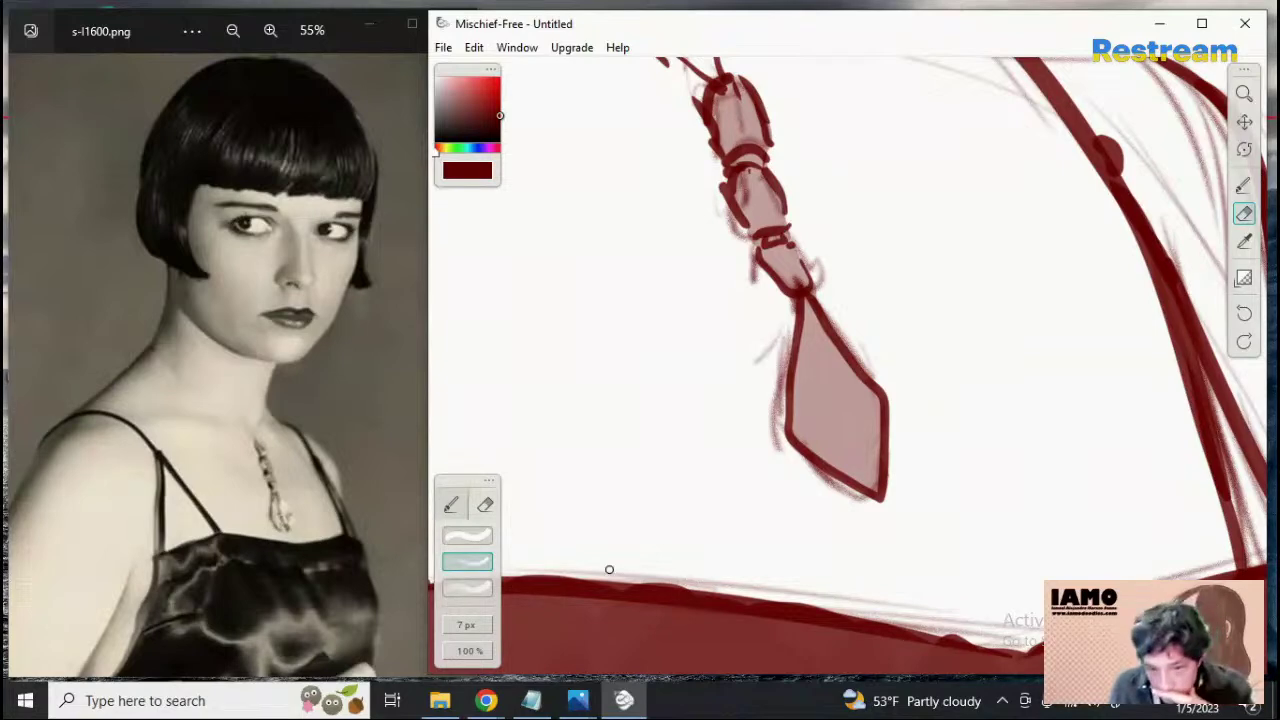
click(1244, 93)
drag(1174, 157, 1160, 405)
drag(891, 600, 1196, 209)
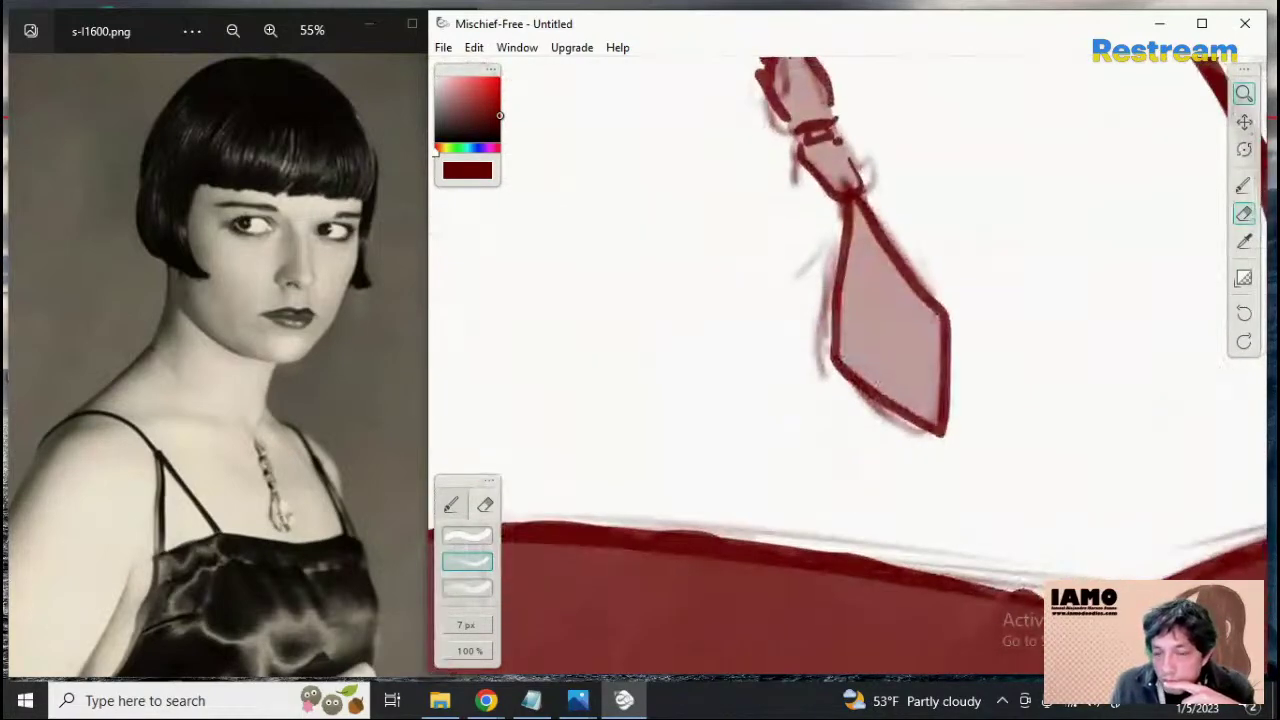
click(1244, 121)
mouse_move(1076, 511)
mouse_down()
mouse_move(1094, 271)
mouse_move(1154, 250)
mouse_up()
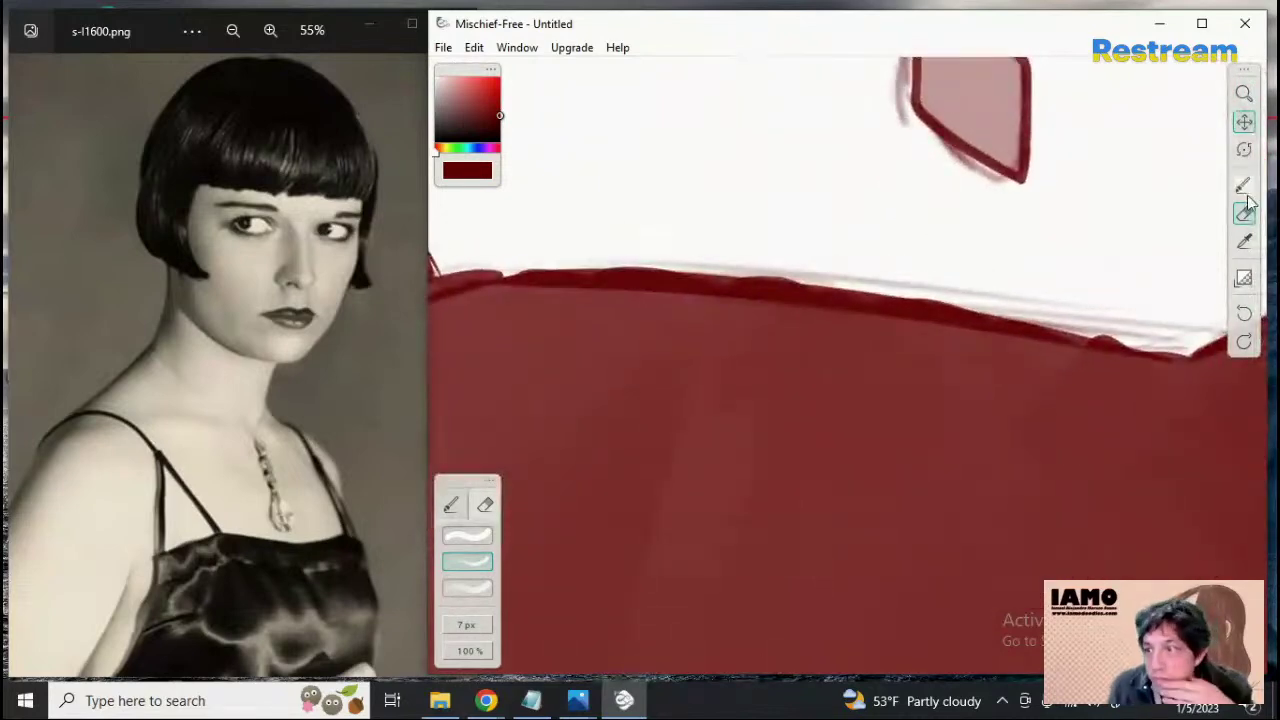
click(1244, 185)
drag(742, 269, 802, 280)
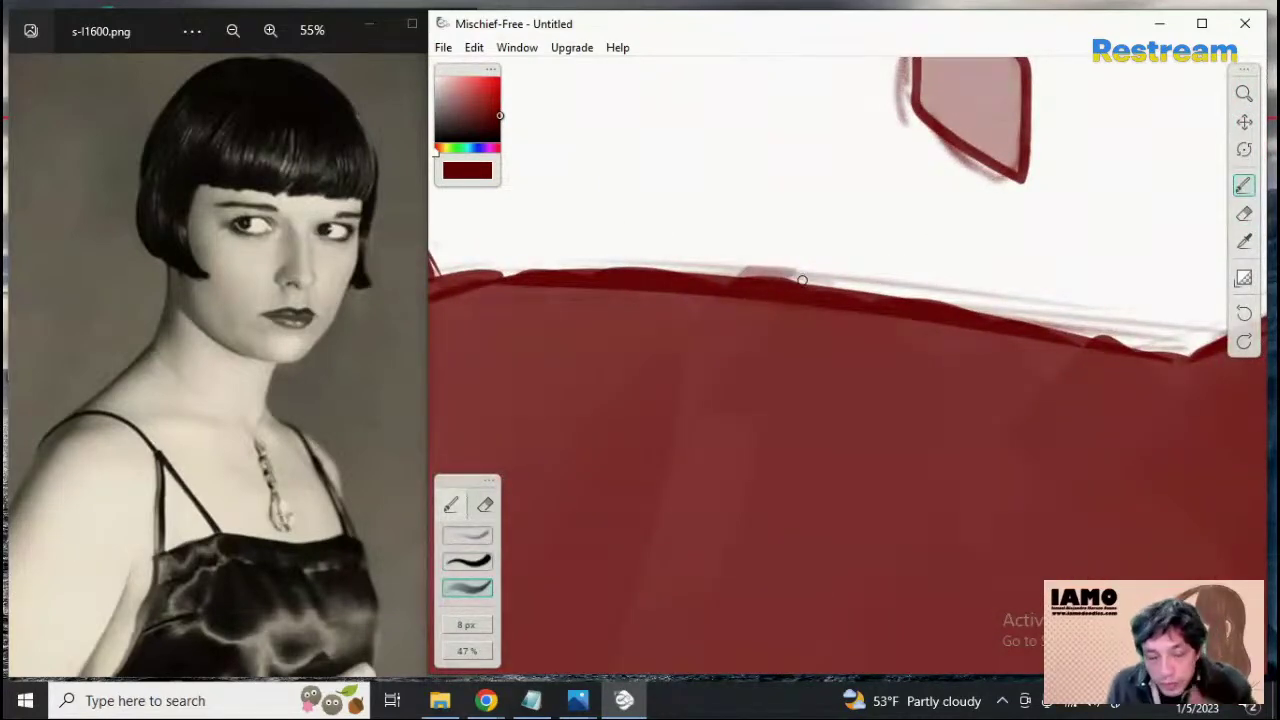
click(1246, 213)
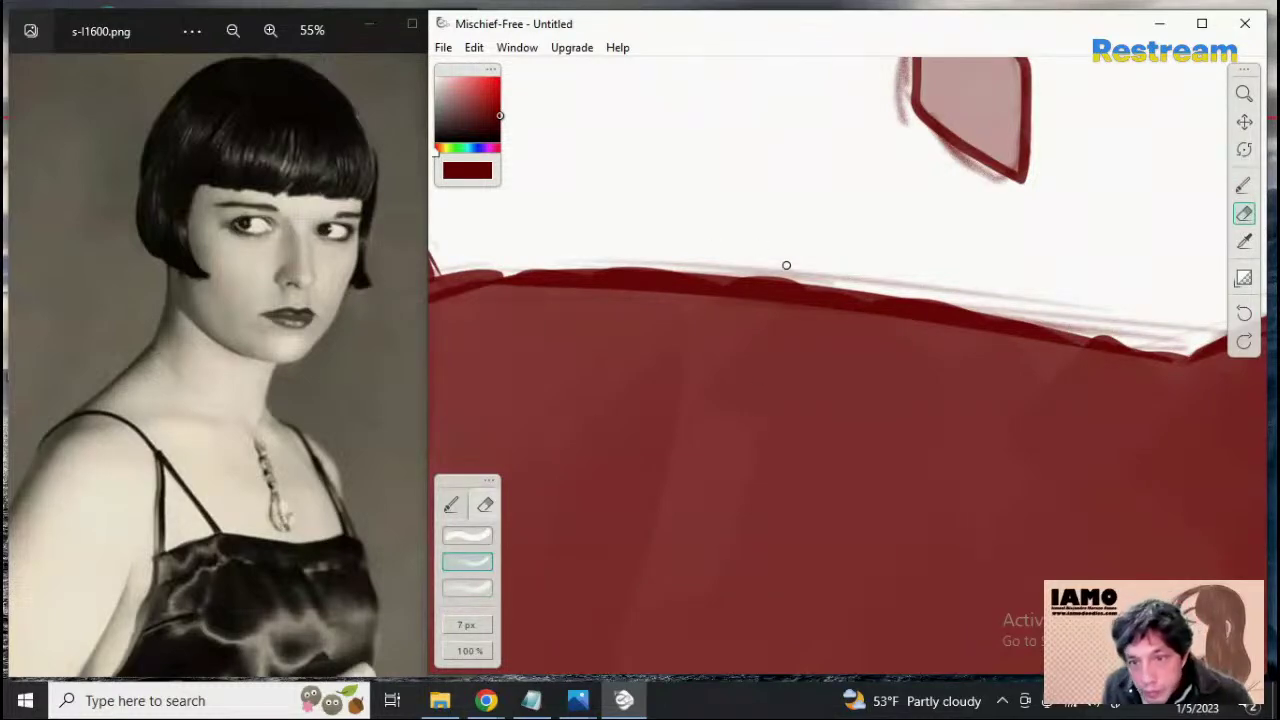
mouse_move(786, 265)
mouse_down()
mouse_move(794, 274)
mouse_move(747, 275)
mouse_up()
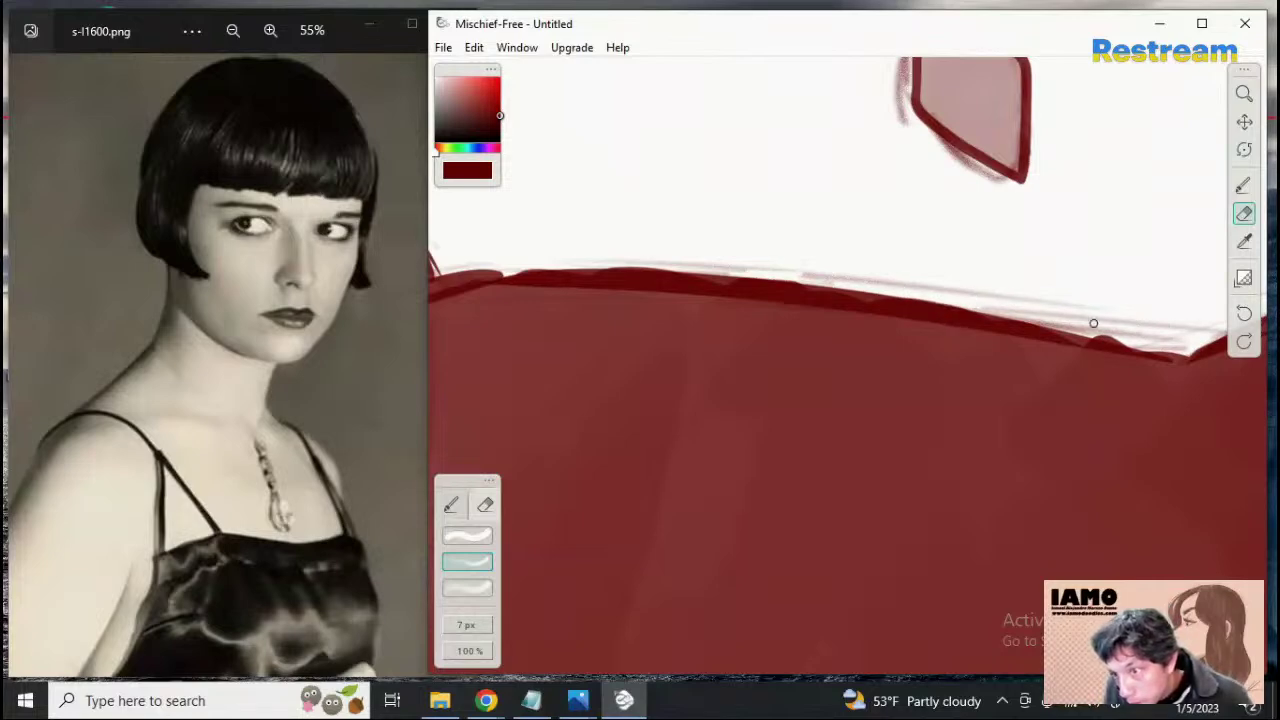
drag(1093, 323, 1173, 355)
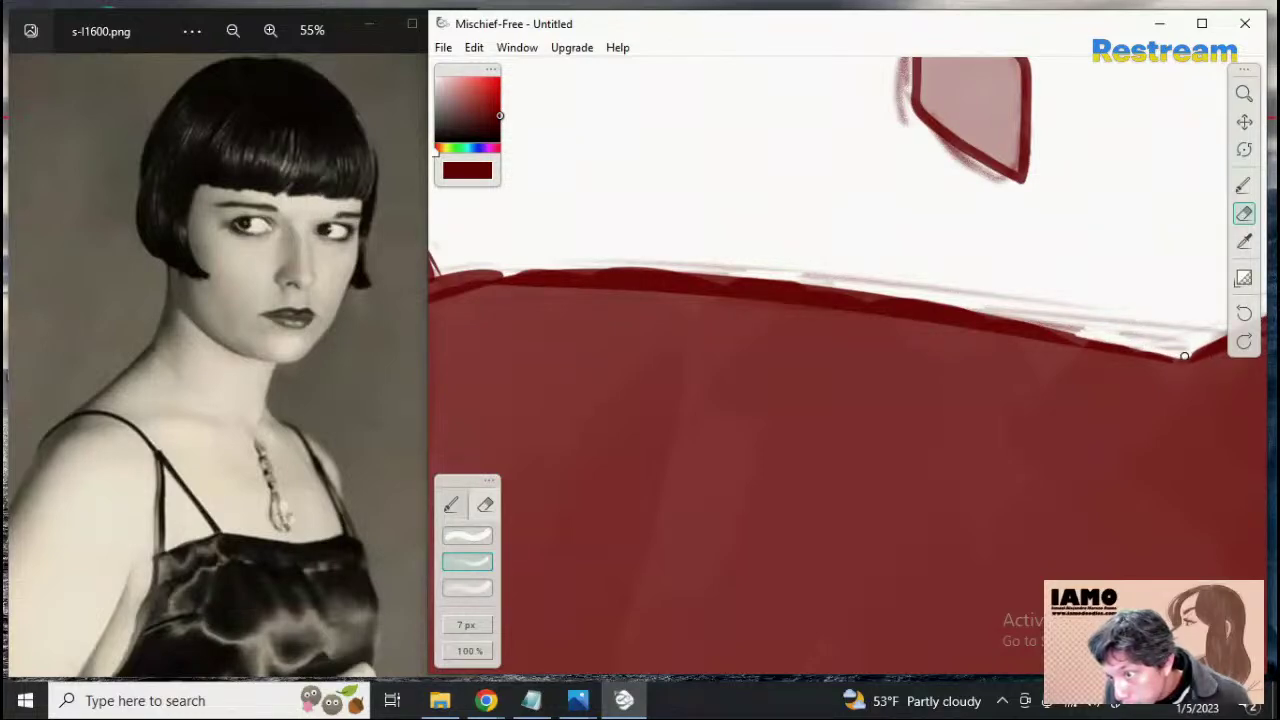
Examine the cleaned neckline, the filled bodice and the whole portrait up to the head against the reference photo
click(1244, 93)
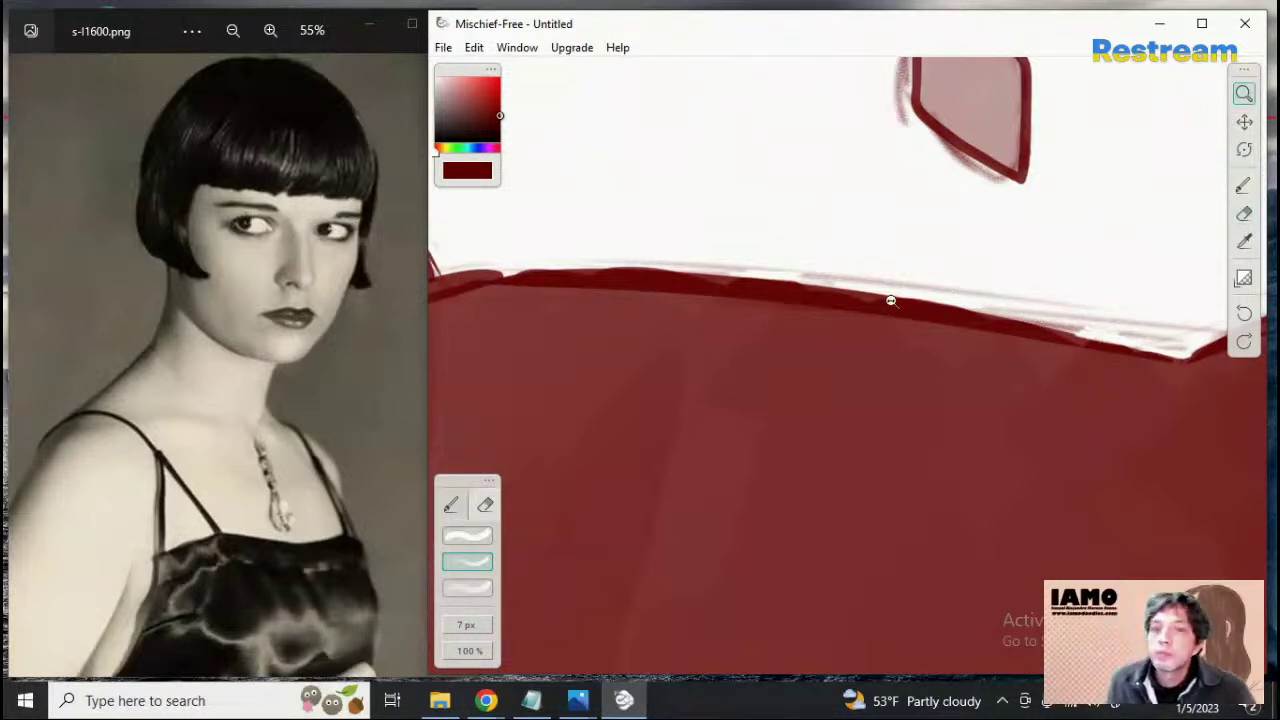
drag(893, 302, 796, 326)
mouse_move(622, 314)
mouse_down()
mouse_move(819, 296)
mouse_move(629, 317)
mouse_move(643, 346)
mouse_move(663, 360)
mouse_move(747, 246)
mouse_up()
click(1243, 185)
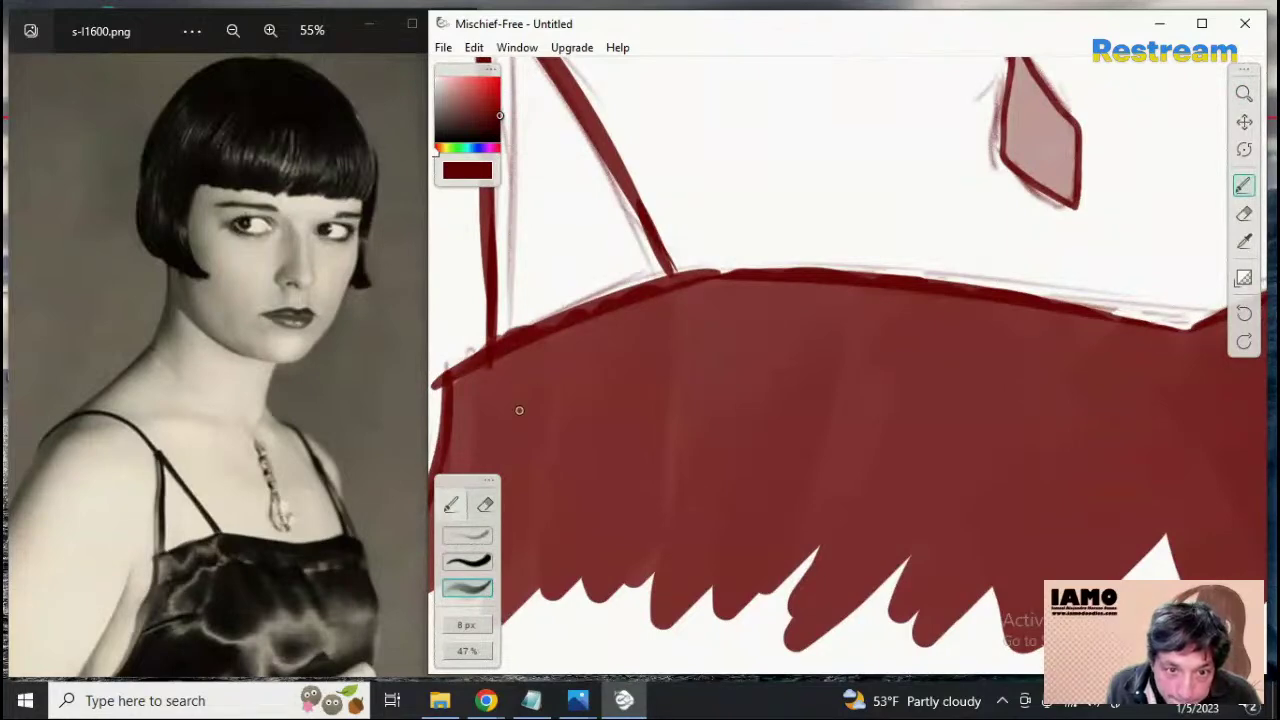
click(486, 506)
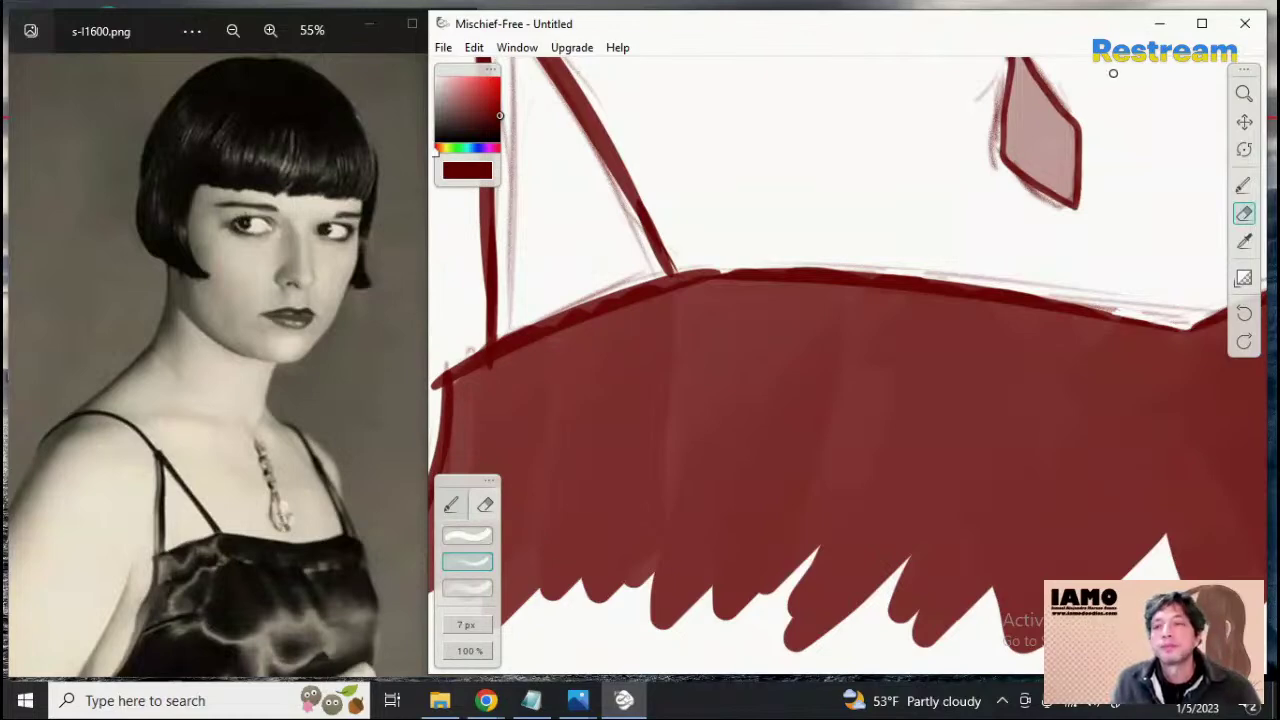
click(1244, 93)
mouse_move(934, 251)
mouse_down()
mouse_move(709, 297)
mouse_move(1211, 77)
mouse_up()
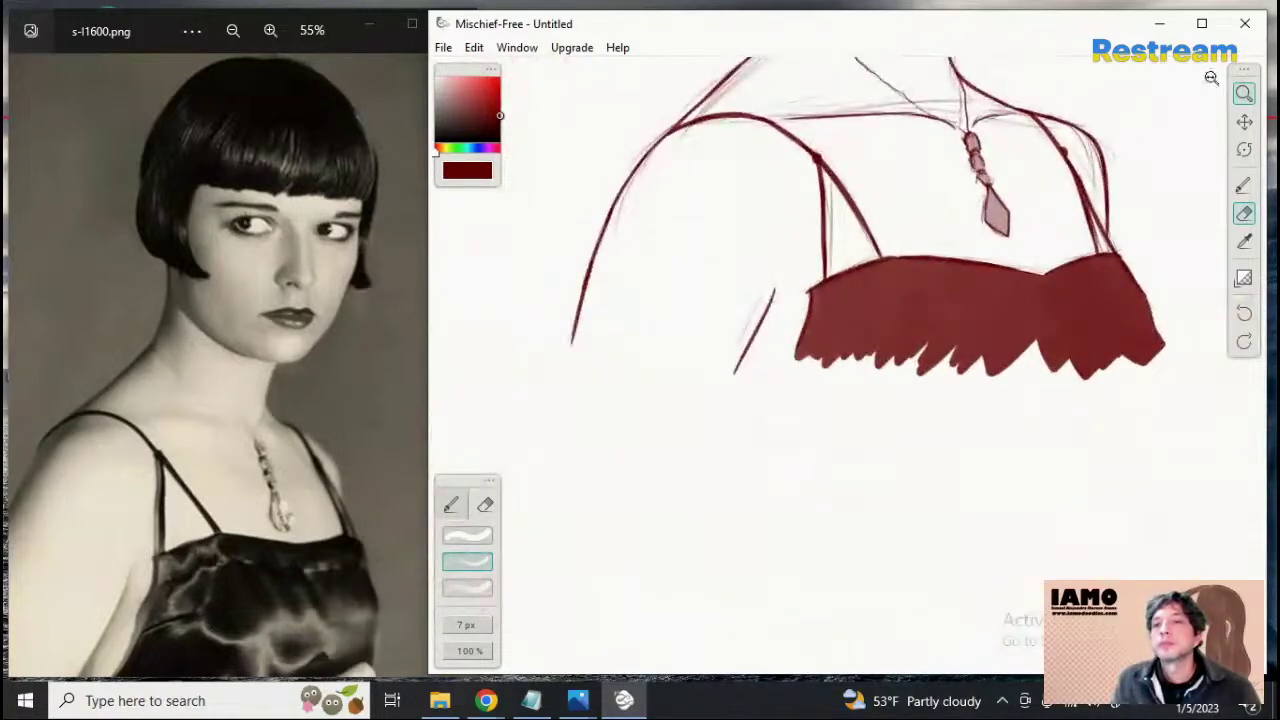
drag(964, 157, 1117, 157)
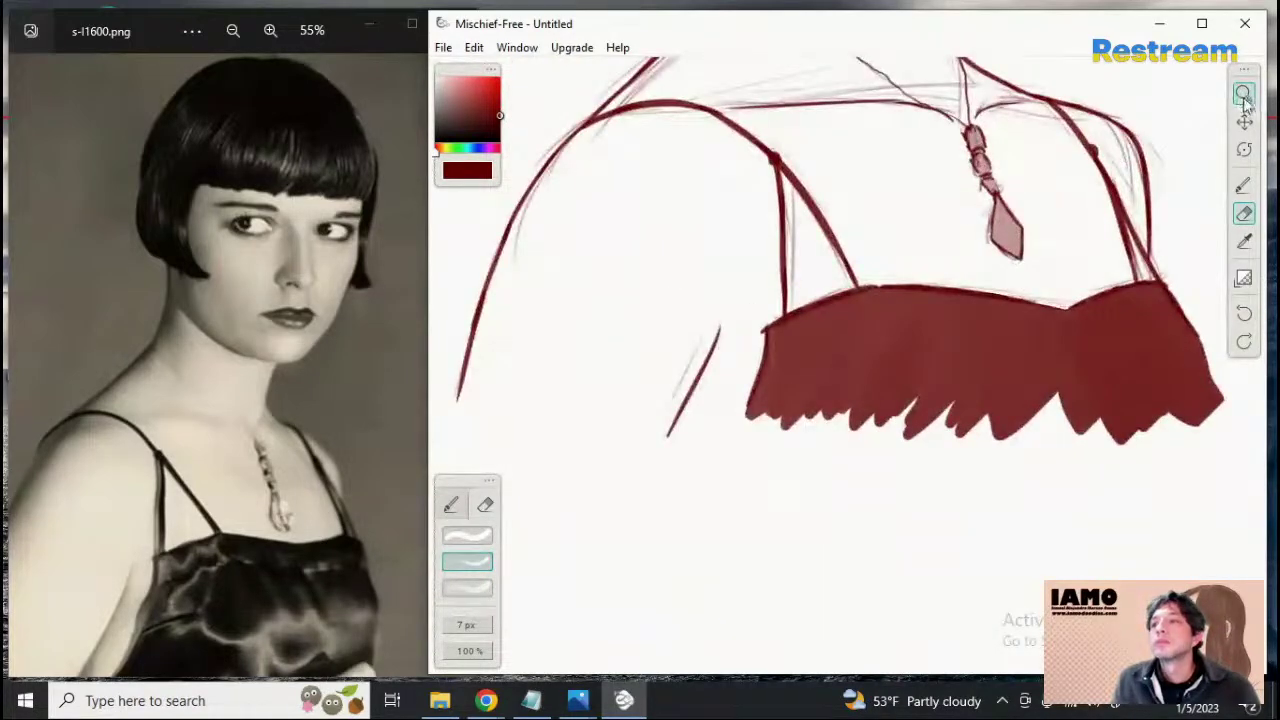
mouse_move(1244, 93)
mouse_down()
mouse_move(843, 434)
mouse_move(1248, 116)
mouse_move(806, 480)
mouse_move(994, 409)
mouse_move(1043, 363)
mouse_move(1170, 403)
mouse_up()
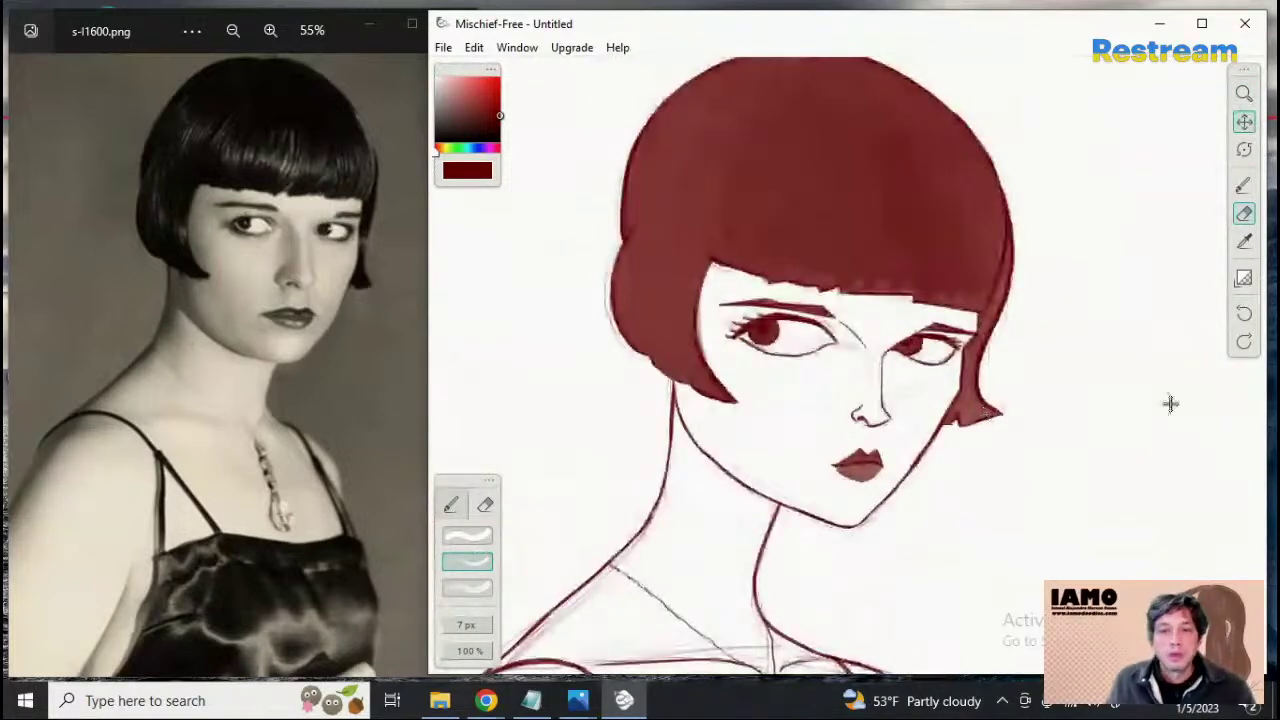
Set the 8 px brush's opacity to 50% and try a dark strand stroke down the hair from the crown, undoing it
click(454, 505)
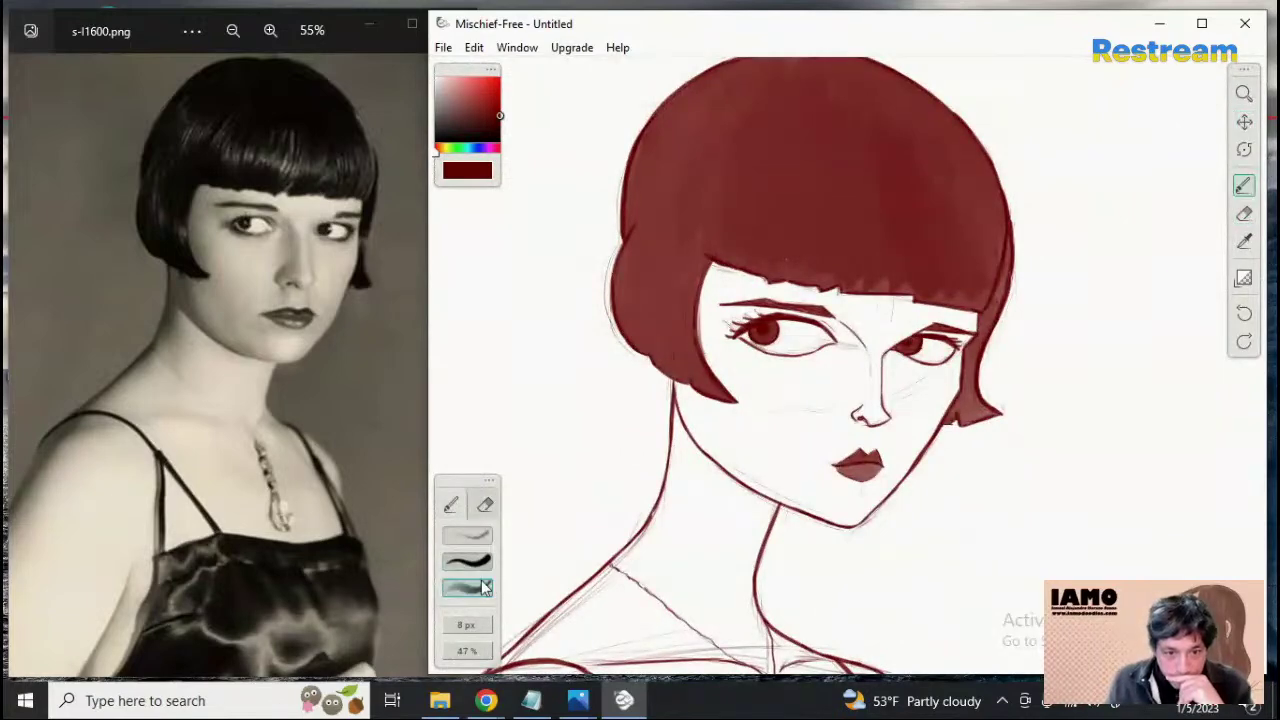
click(467, 651)
drag(560, 652, 566, 654)
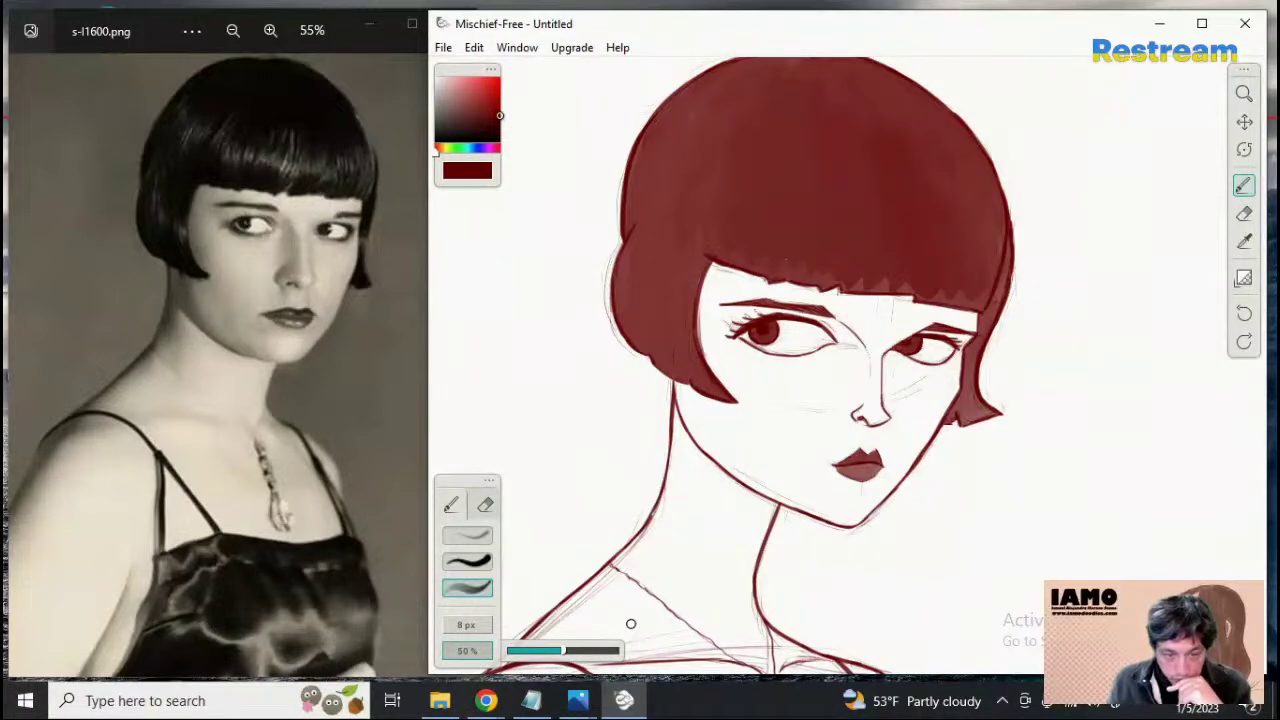
drag(854, 79, 881, 296)
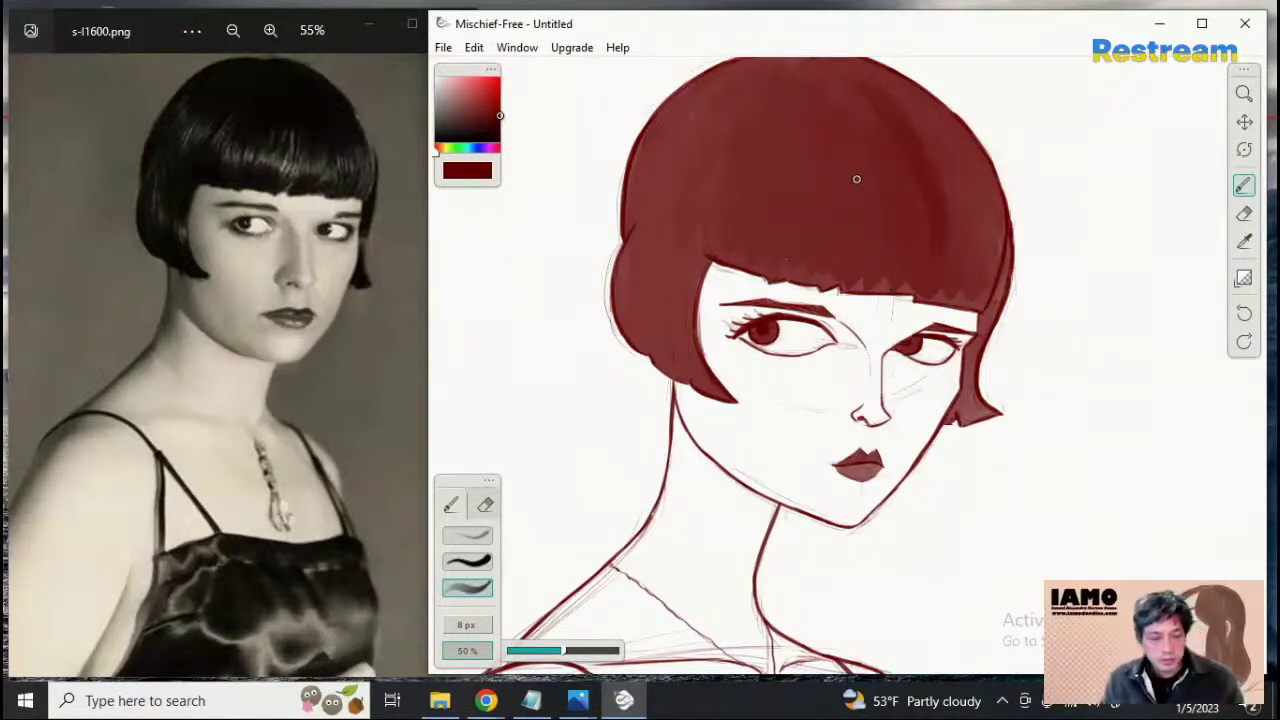
key(ctrl+z)
Draw thin dark strands from the crown down through the fringe with the brush at 50% opacity, undoing the trial strokes
click(1244, 93)
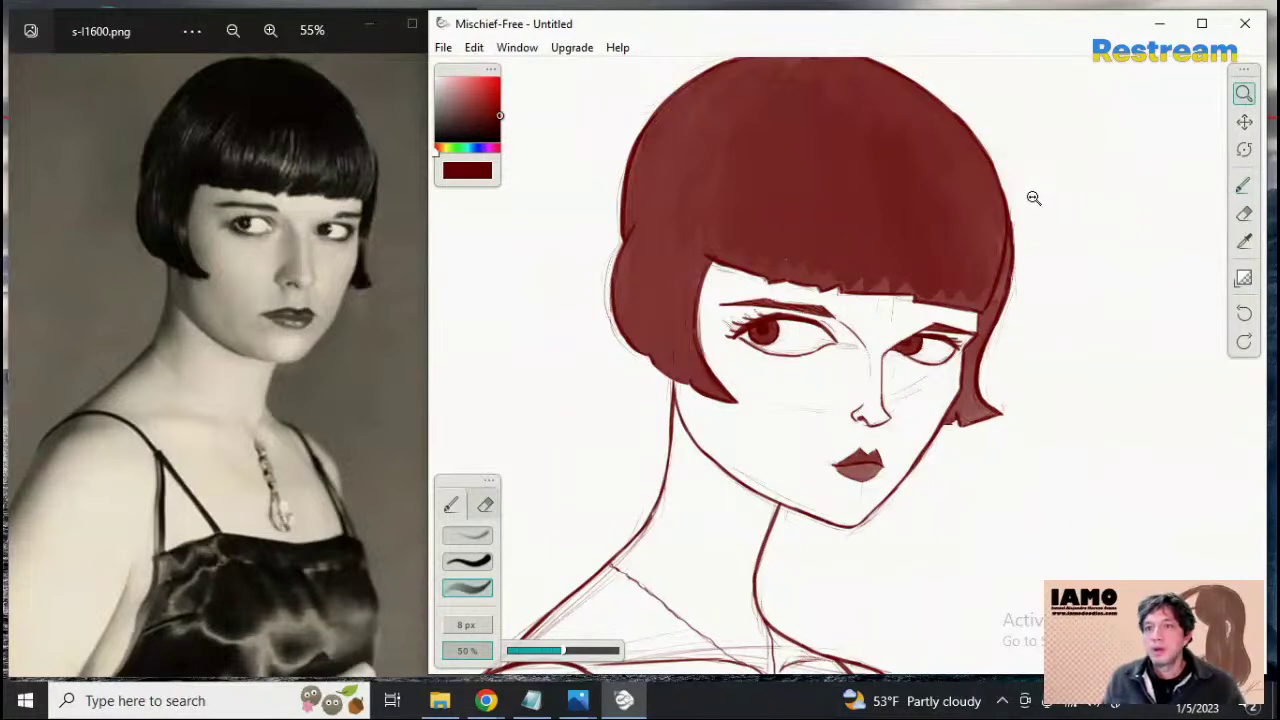
drag(1034, 197, 1008, 170)
click(1244, 188)
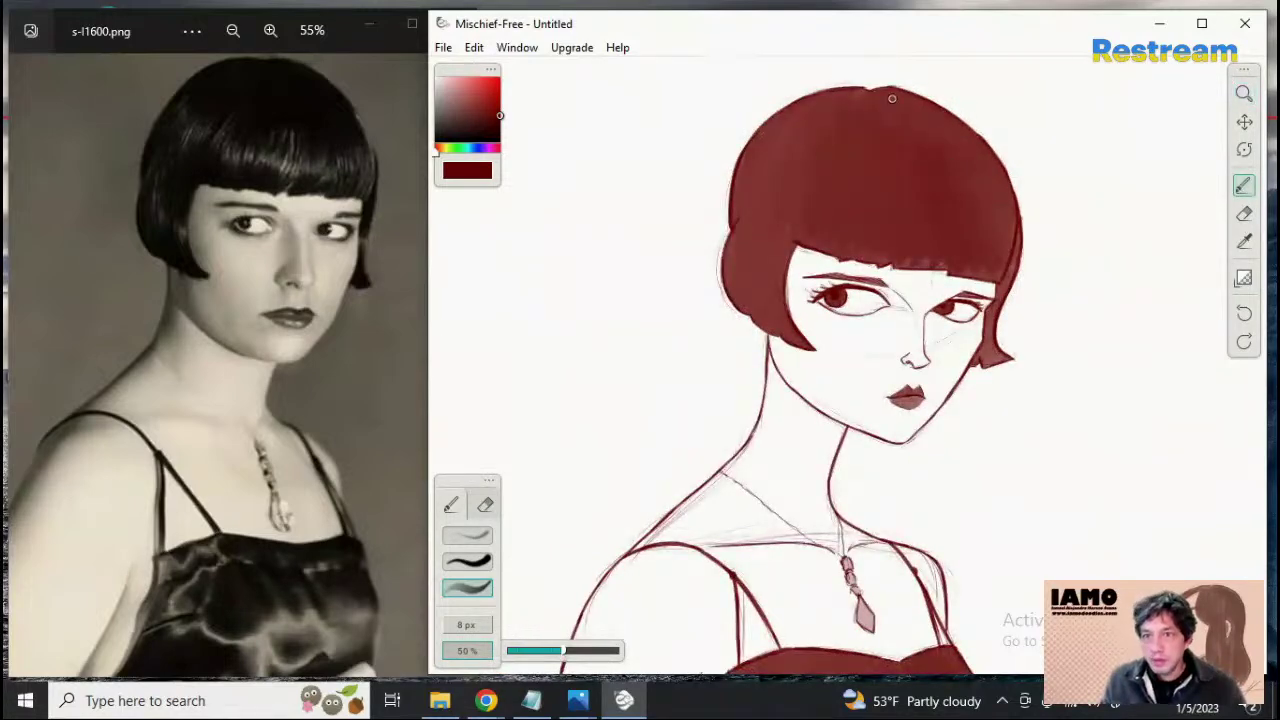
drag(892, 98, 990, 250)
key(ctrl+z)
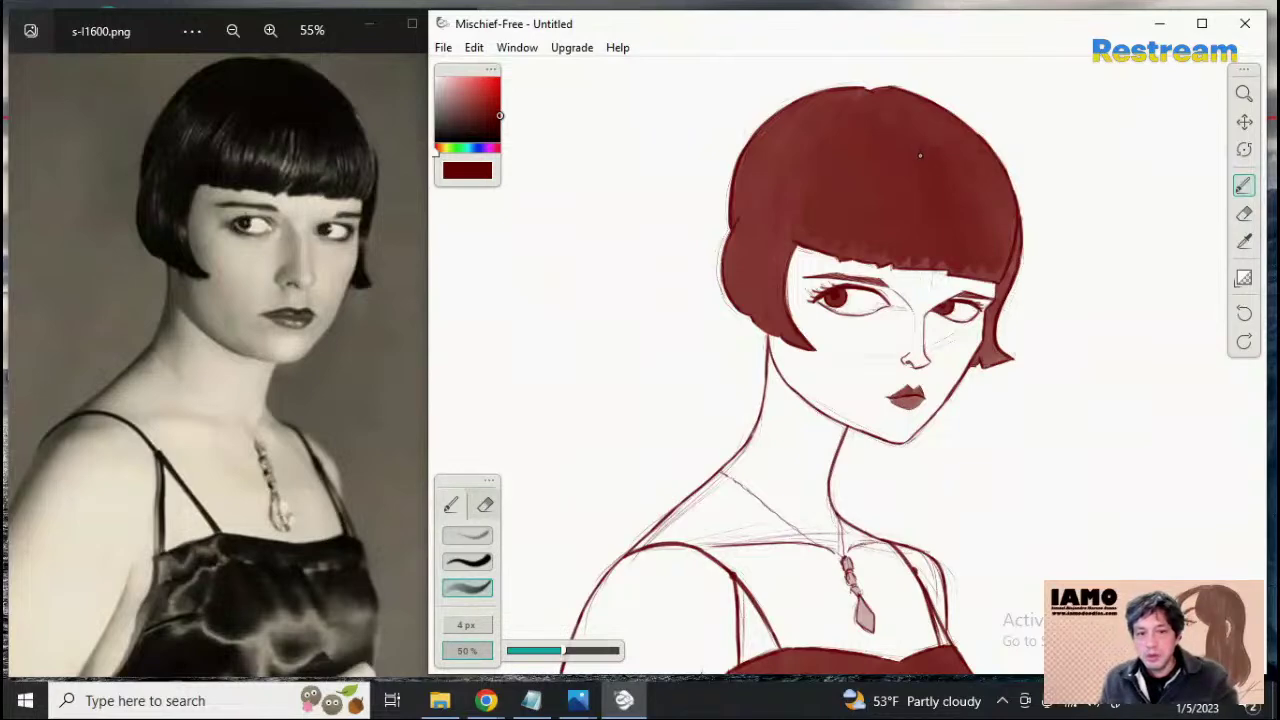
drag(890, 107, 975, 230)
key(ctrl+z)
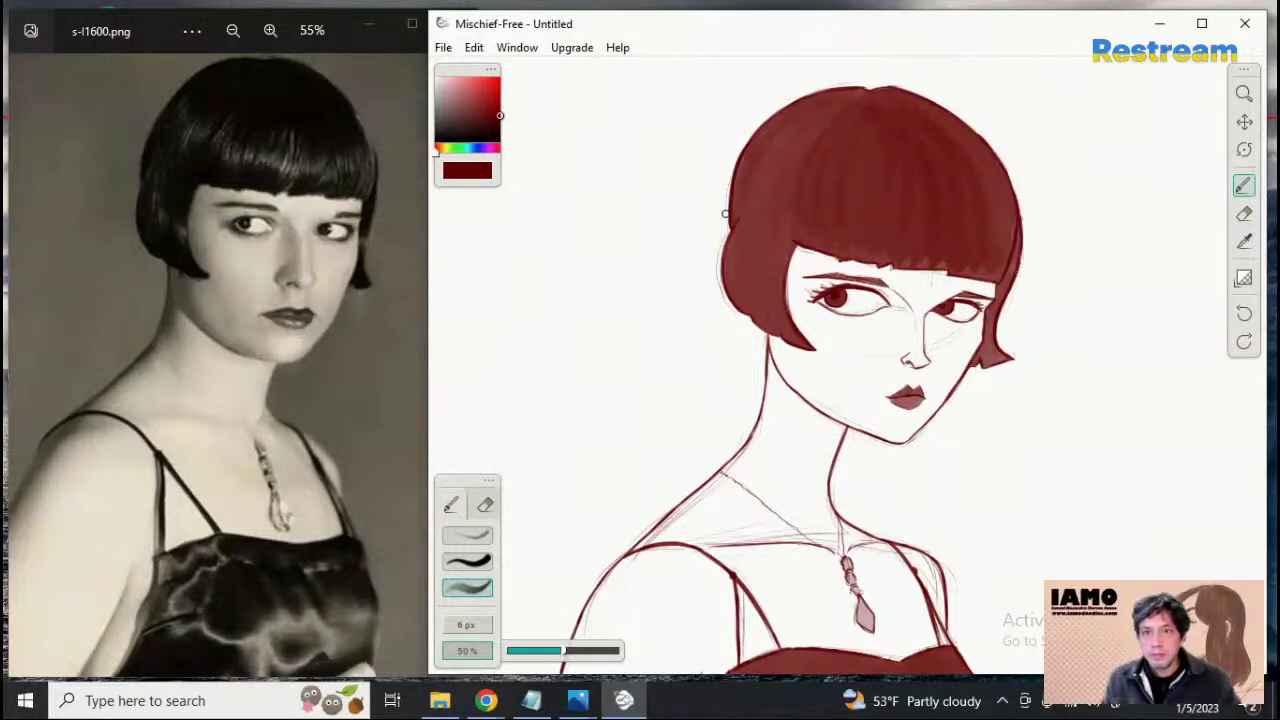
Draw dark strands in the side lock beside the cheek with the 6 px brush at 50% opacity, undoing the stroke that strays below it
mouse_move(744, 220)
mouse_down()
mouse_move(734, 270)
mouse_move(748, 228)
mouse_move(770, 302)
mouse_up()
drag(779, 258, 808, 335)
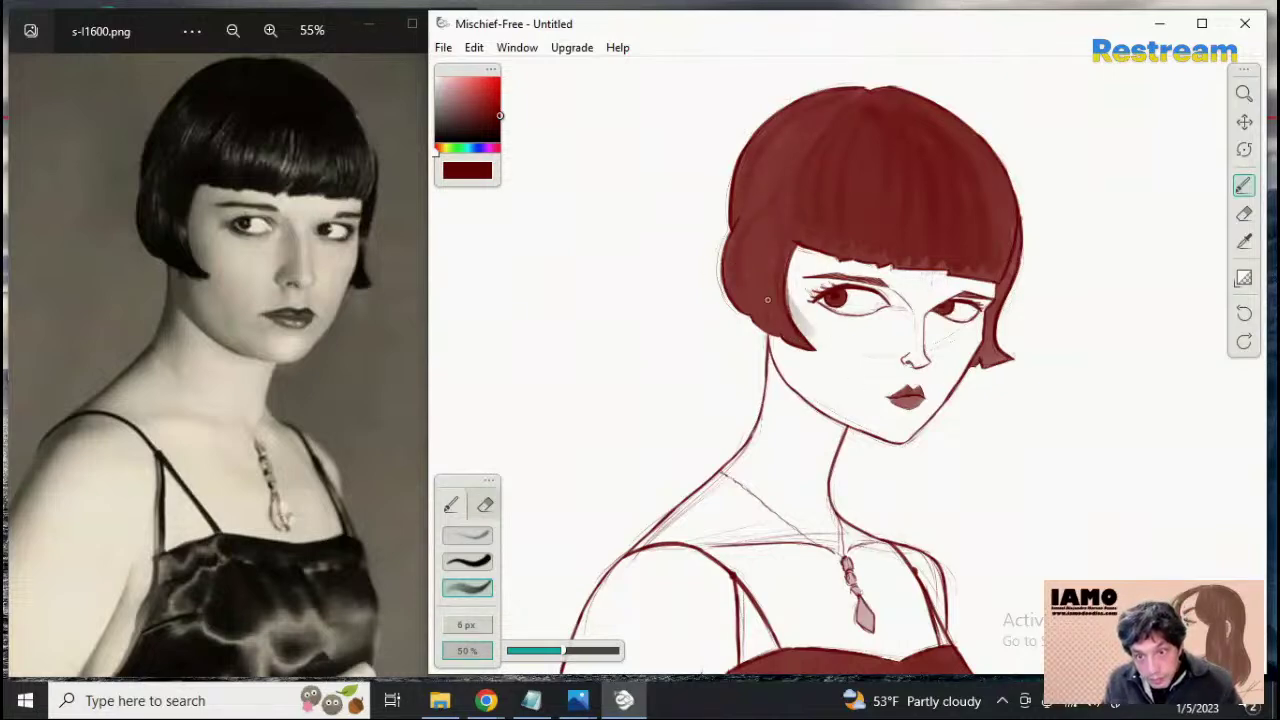
key(z)
drag(769, 254, 835, 327)
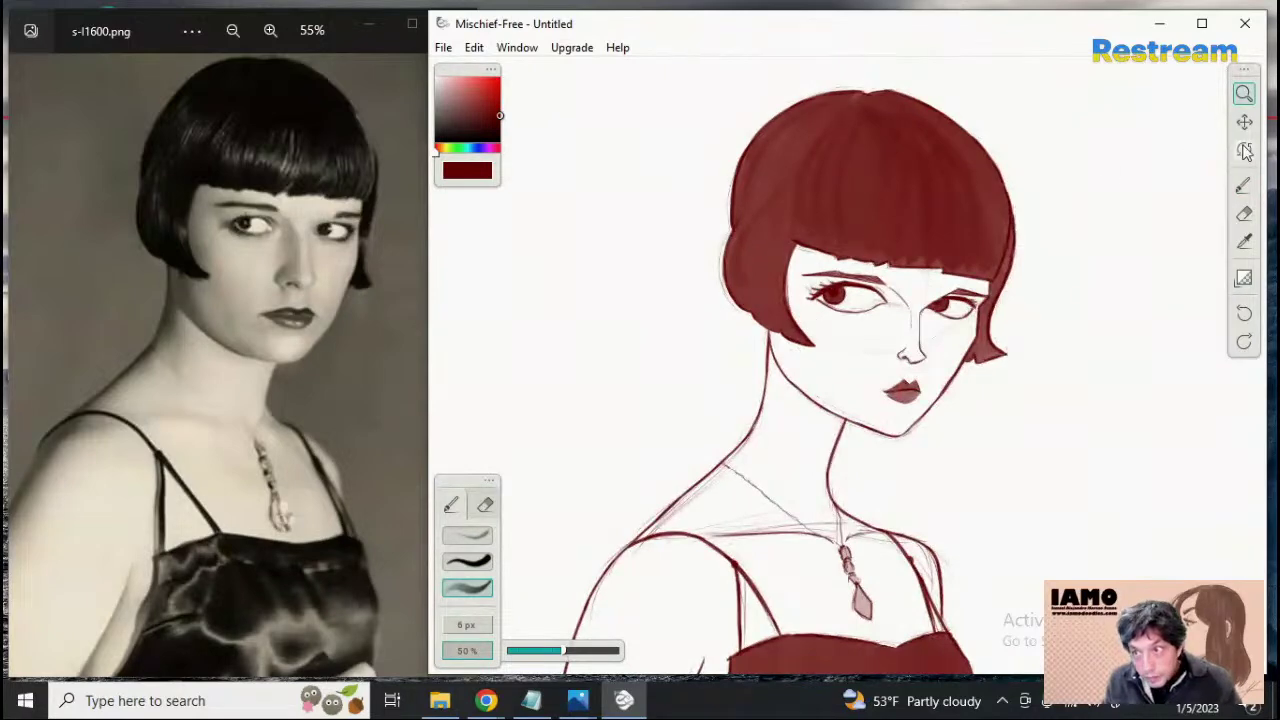
key(b)
drag(764, 318, 804, 358)
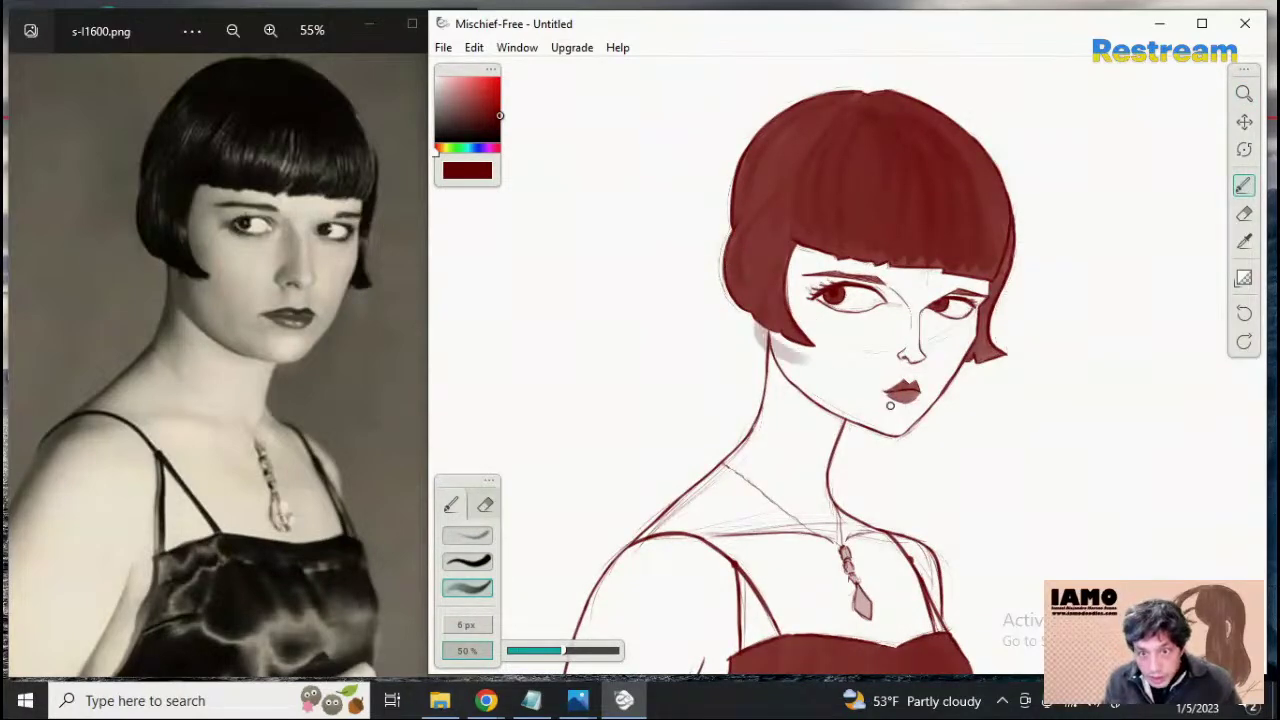
key(ctrl+z)
drag(782, 260, 804, 328)
key(z)
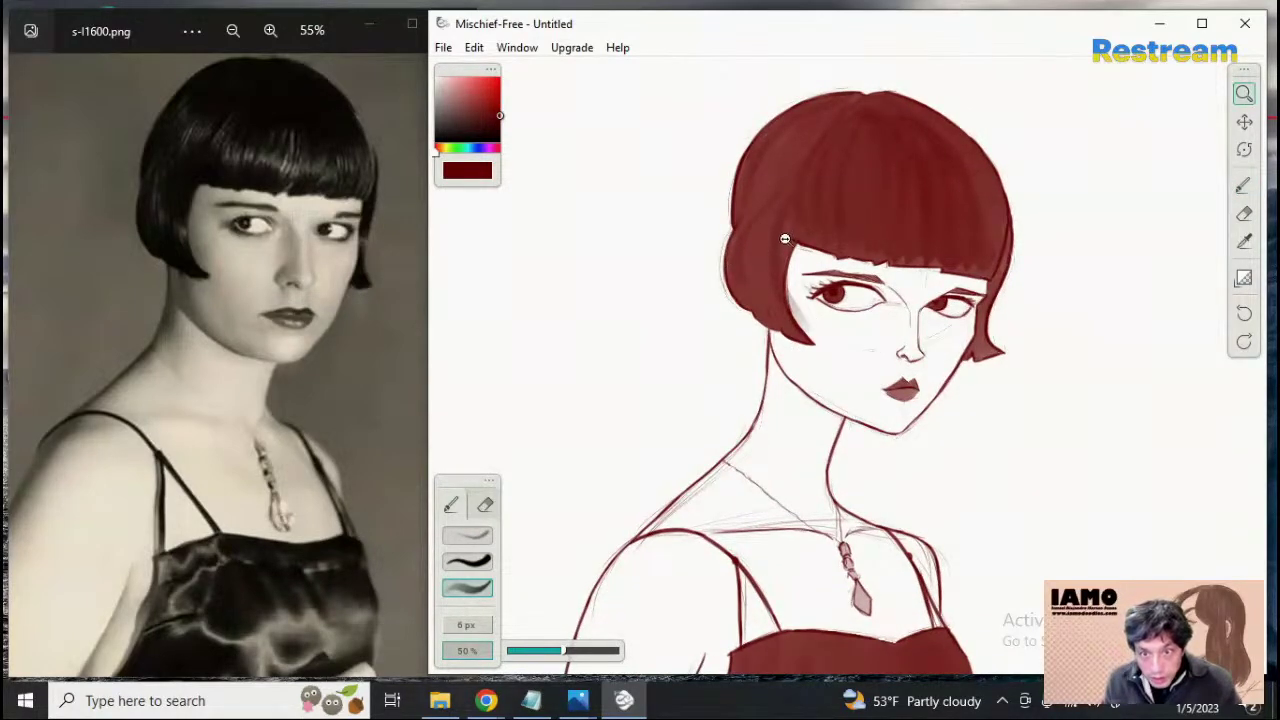
key(b)
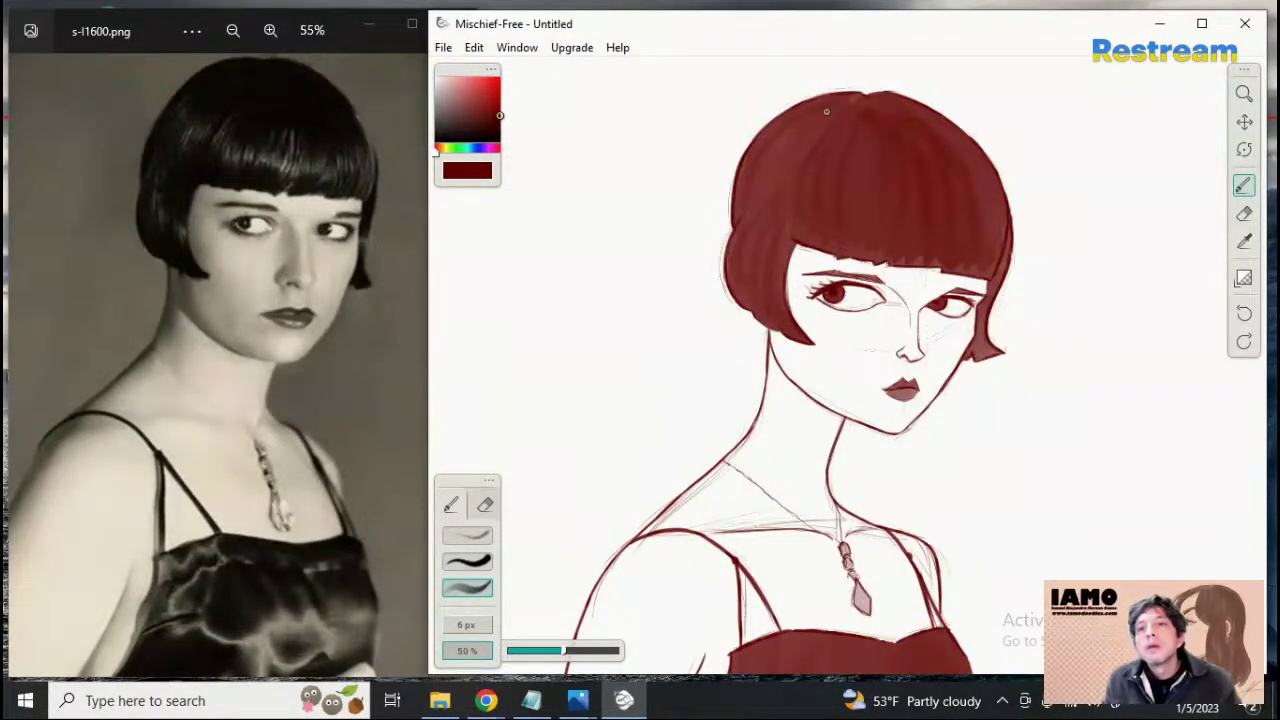
Draw dark strands along the far side of the crown and into the pointed hair tip beyond the far eye, redoing the tip stroke
key(z)
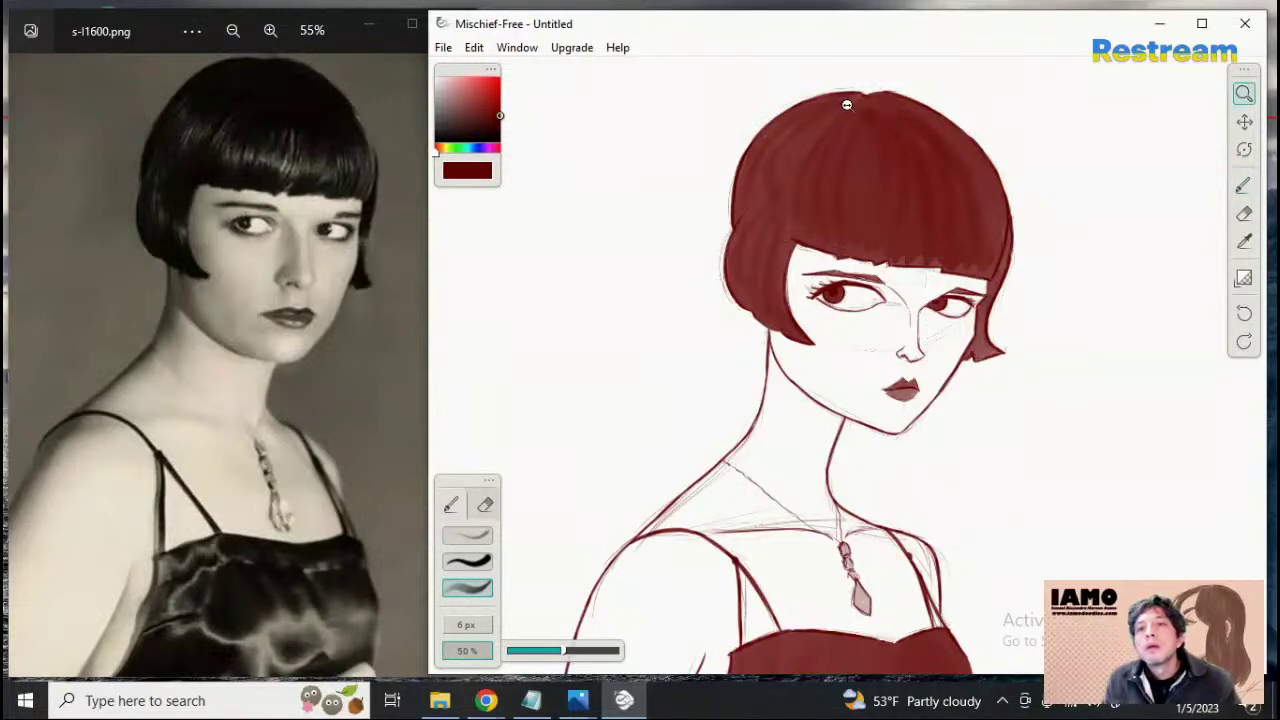
click(1243, 186)
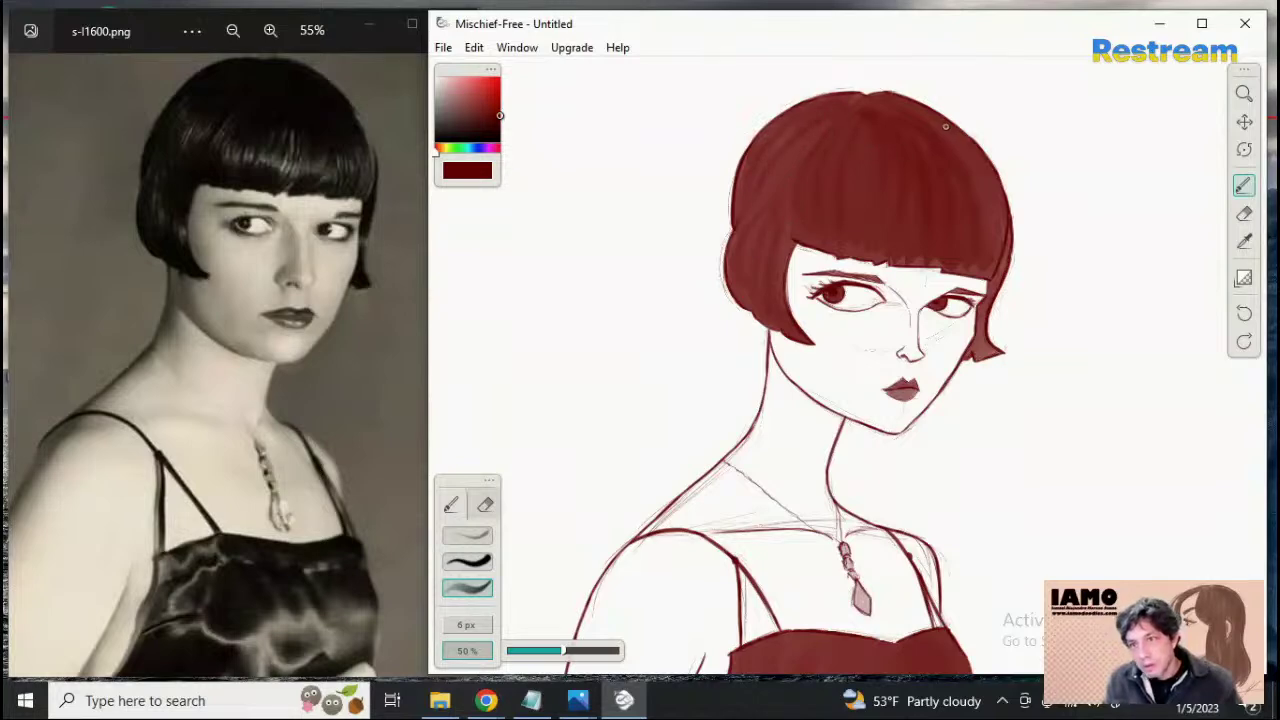
drag(922, 114, 976, 188)
drag(935, 131, 1000, 245)
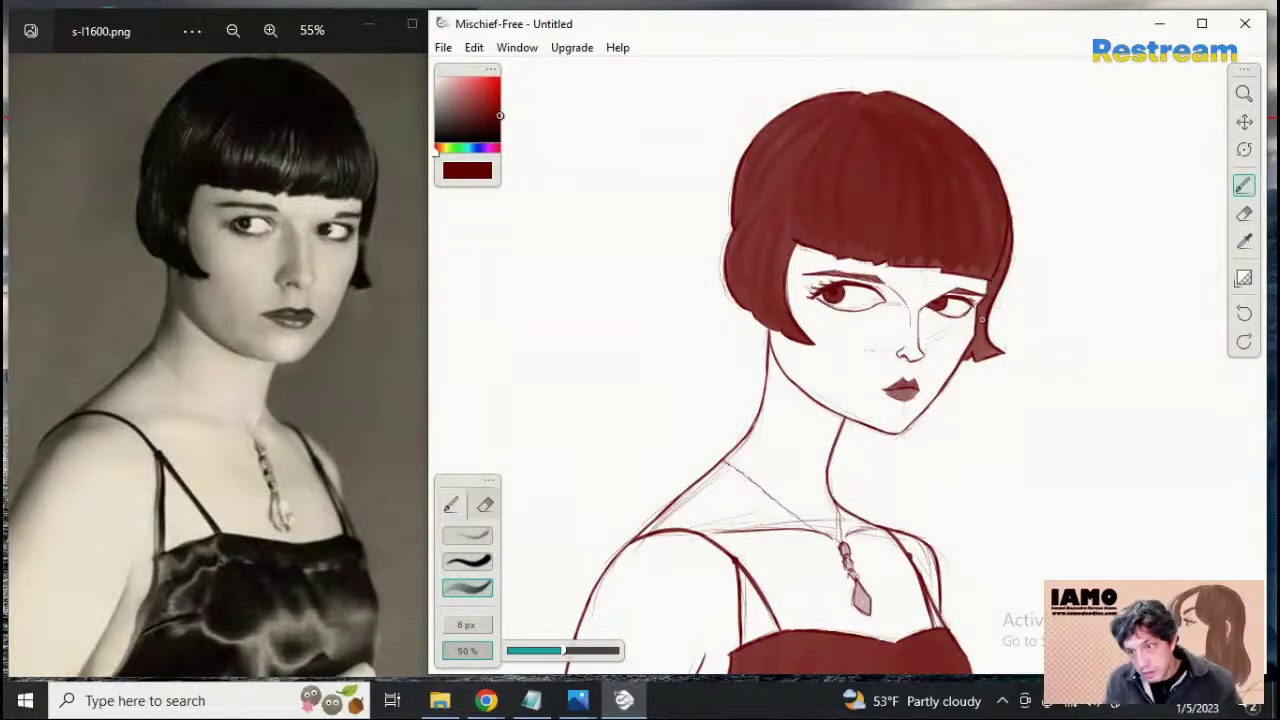
drag(987, 304, 985, 366)
key(ctrl+z)
drag(984, 304, 988, 358)
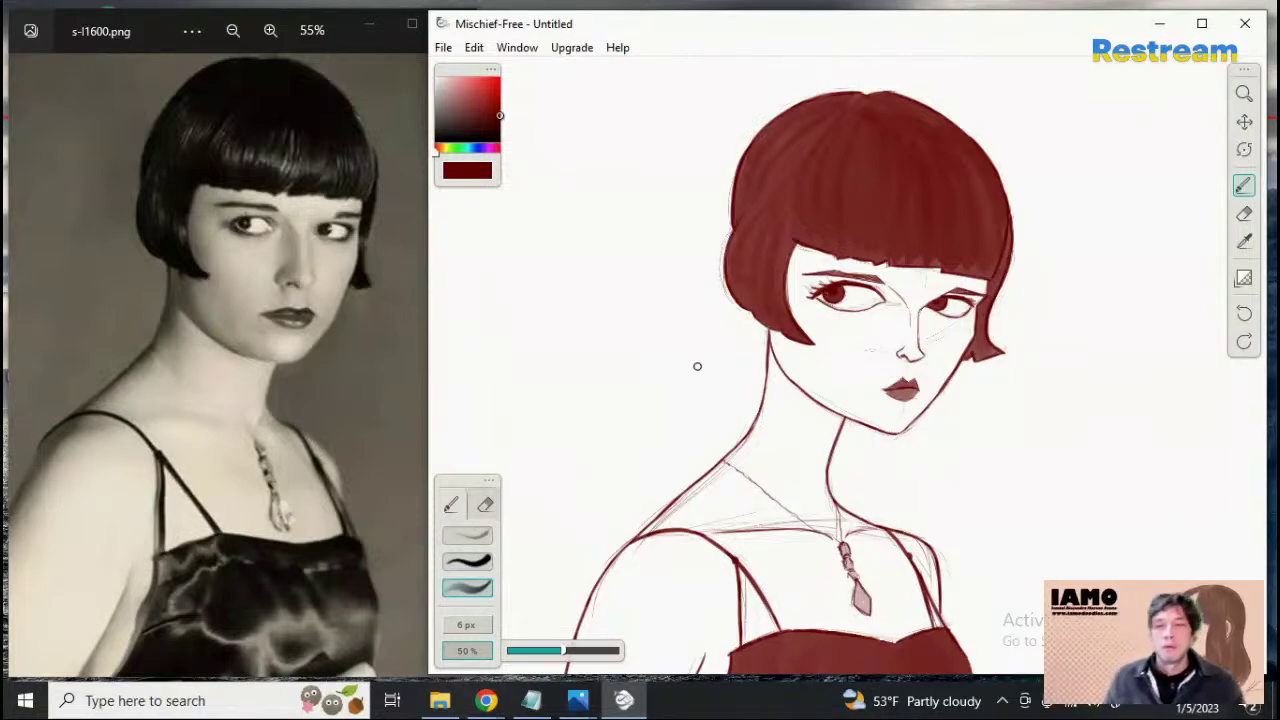
Set the eraser to 13 px and 57% opacity, undoing a trial highlight stroke made in the fringe at 100%
click(486, 507)
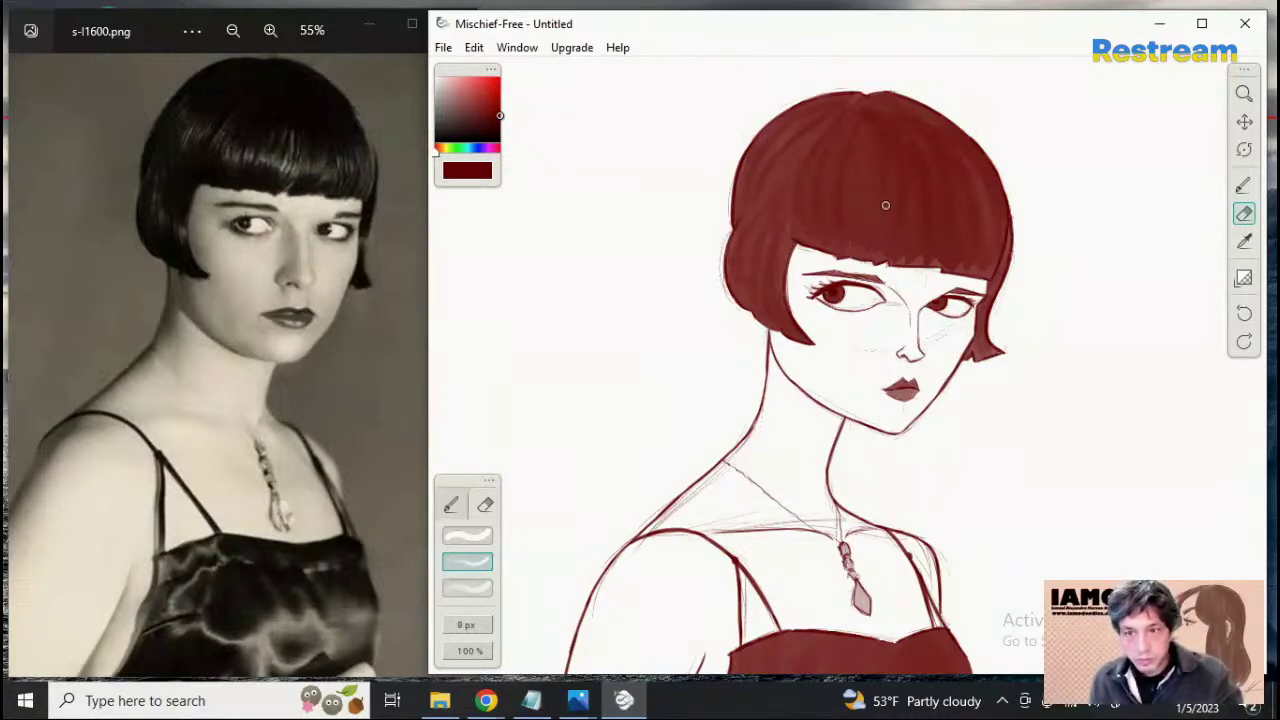
key(])
key(bracketright)
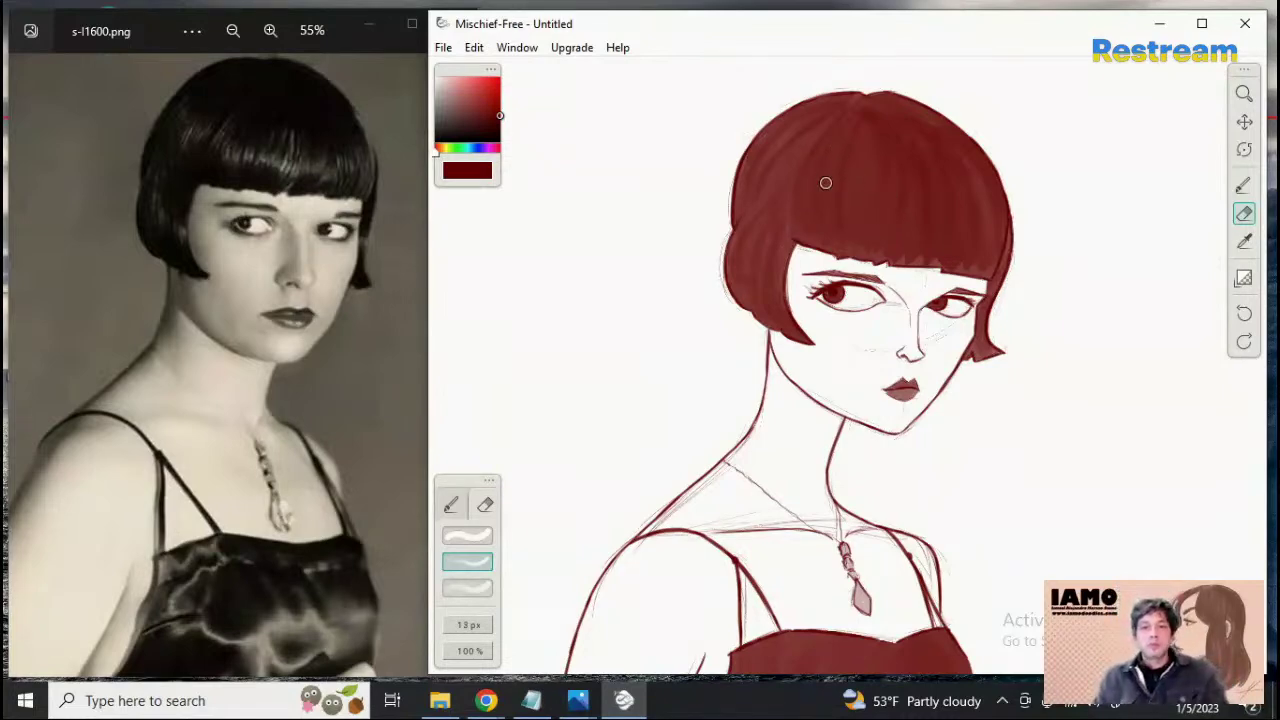
drag(850, 132, 806, 256)
key(ctrl+z)
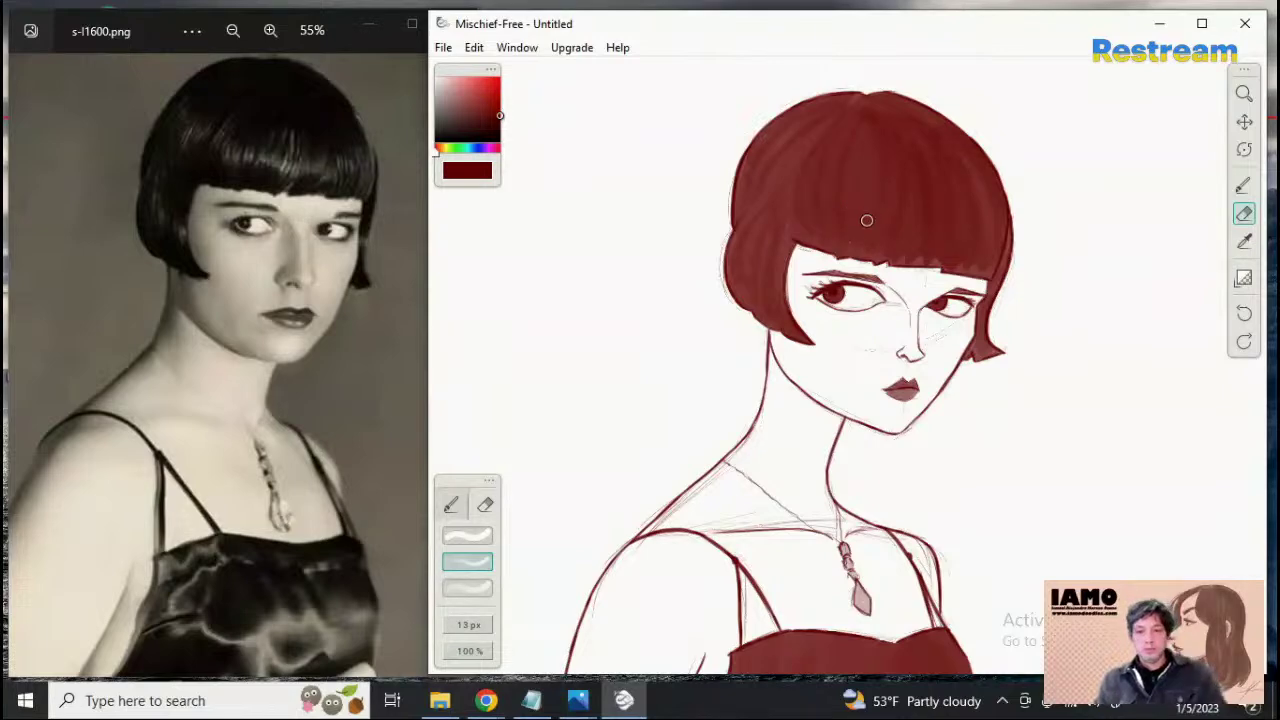
click(469, 651)
click(568, 650)
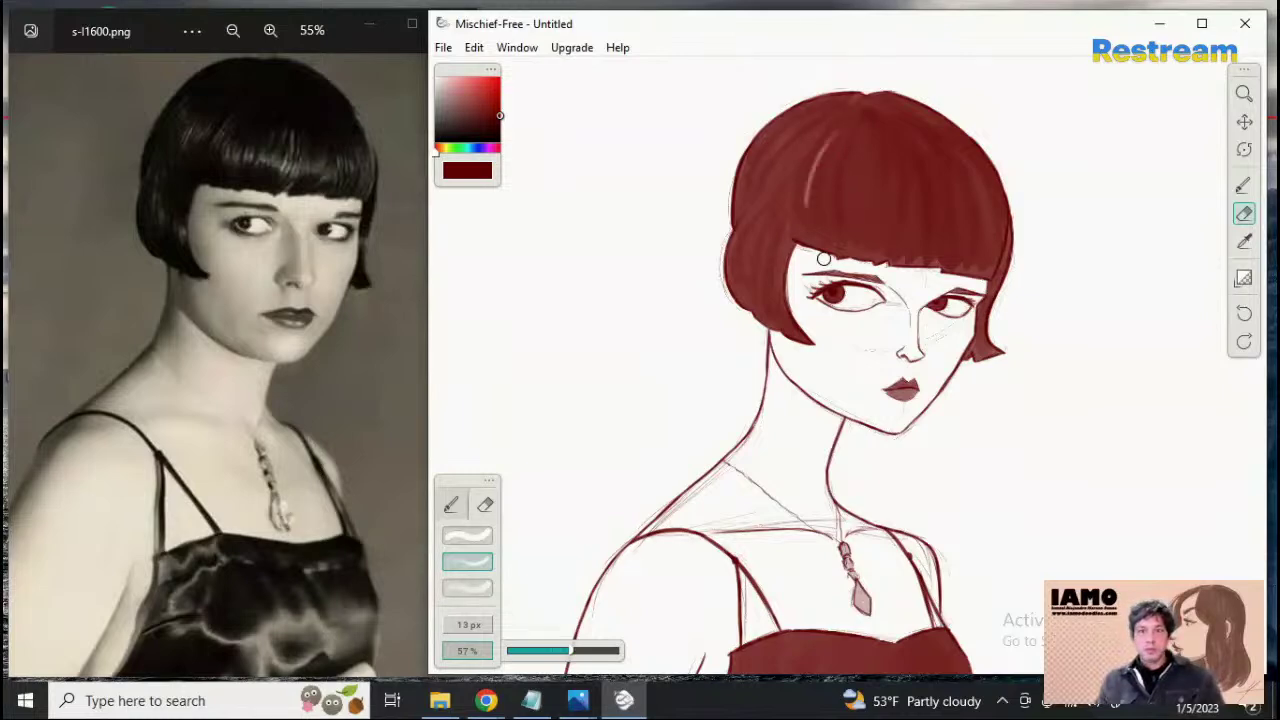
Erase thin curved highlights along the hair parting and down the middle of the fringe, redoing the middle strokes
drag(852, 118, 800, 220)
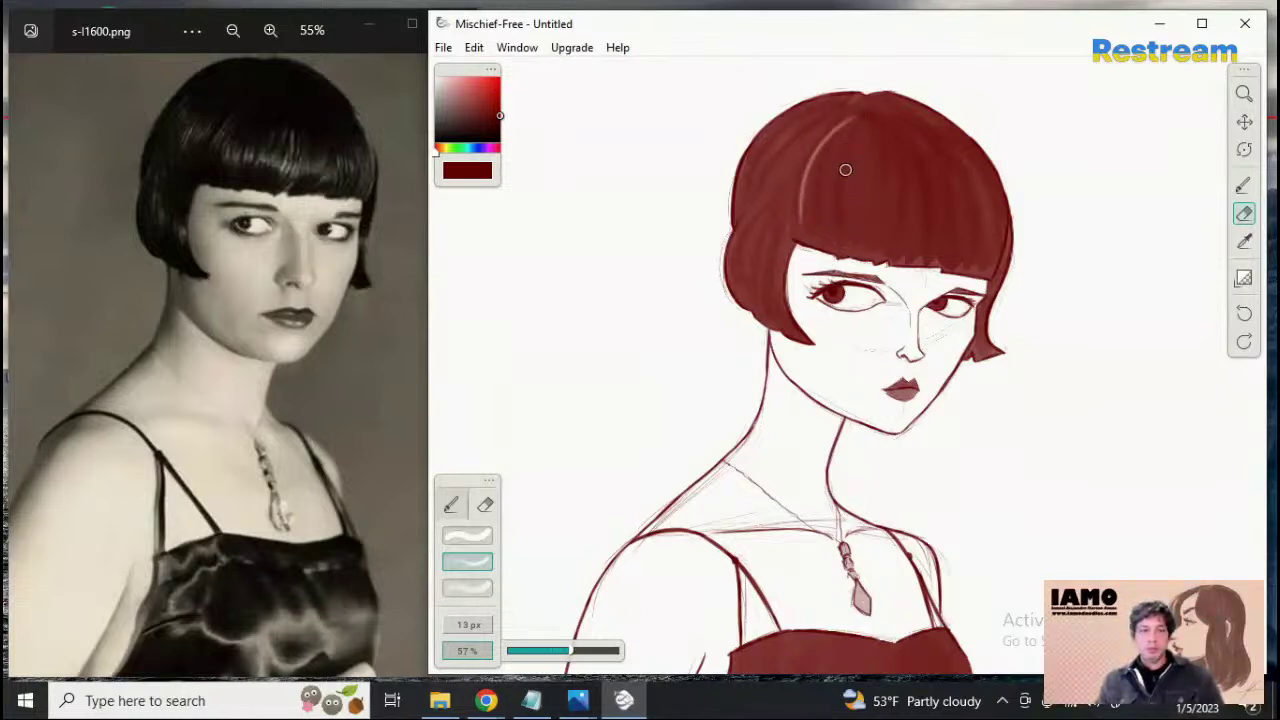
drag(848, 140, 822, 242)
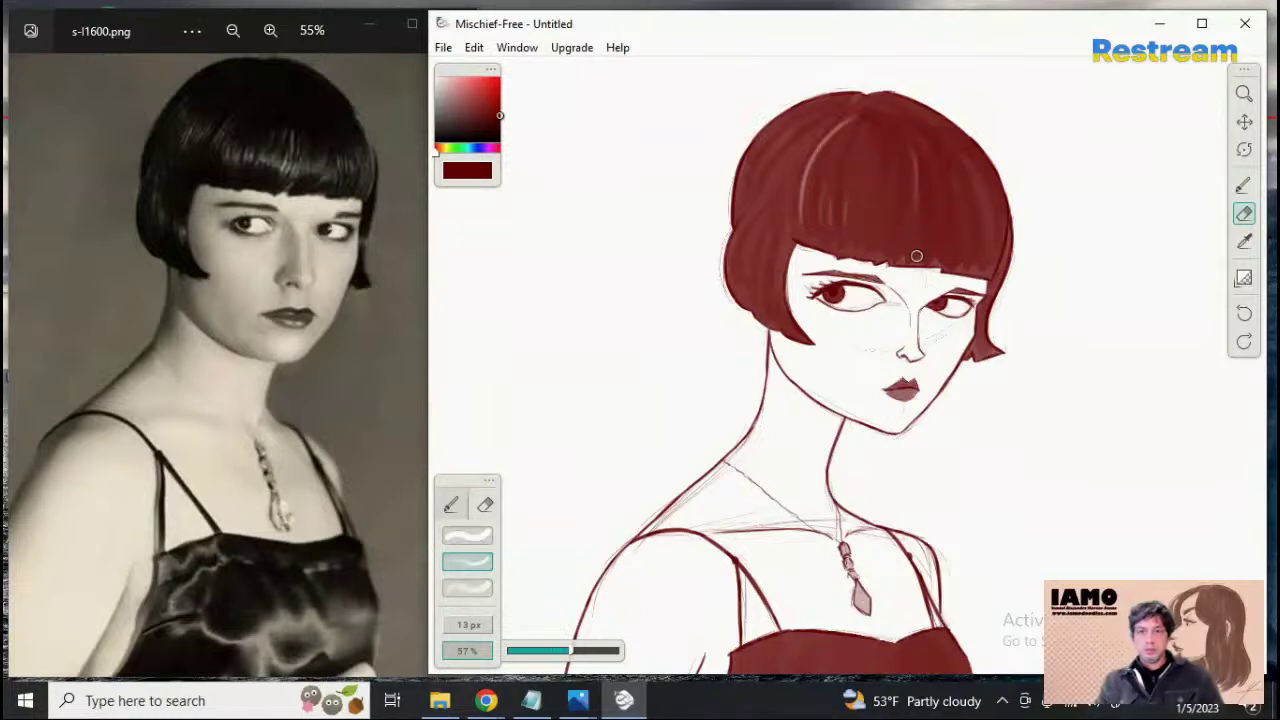
key(ctrl+z)
drag(903, 153, 899, 242)
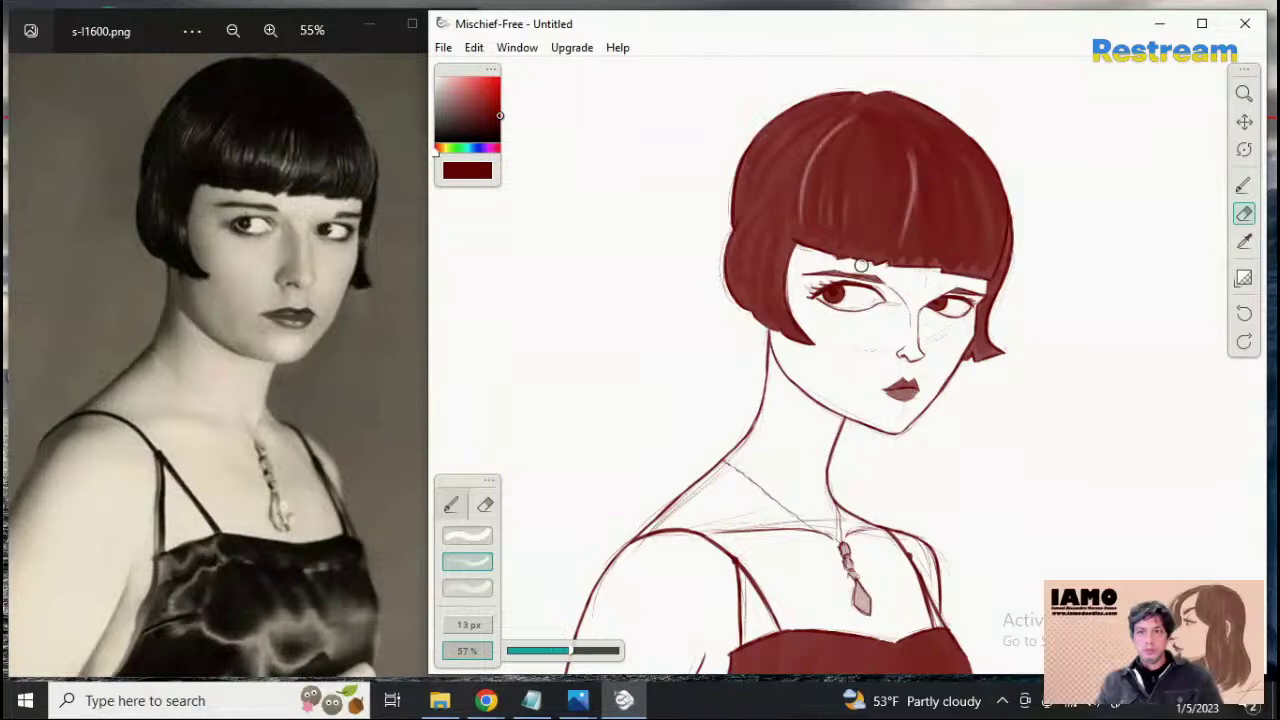
key(ctrl+z)
drag(906, 155, 906, 236)
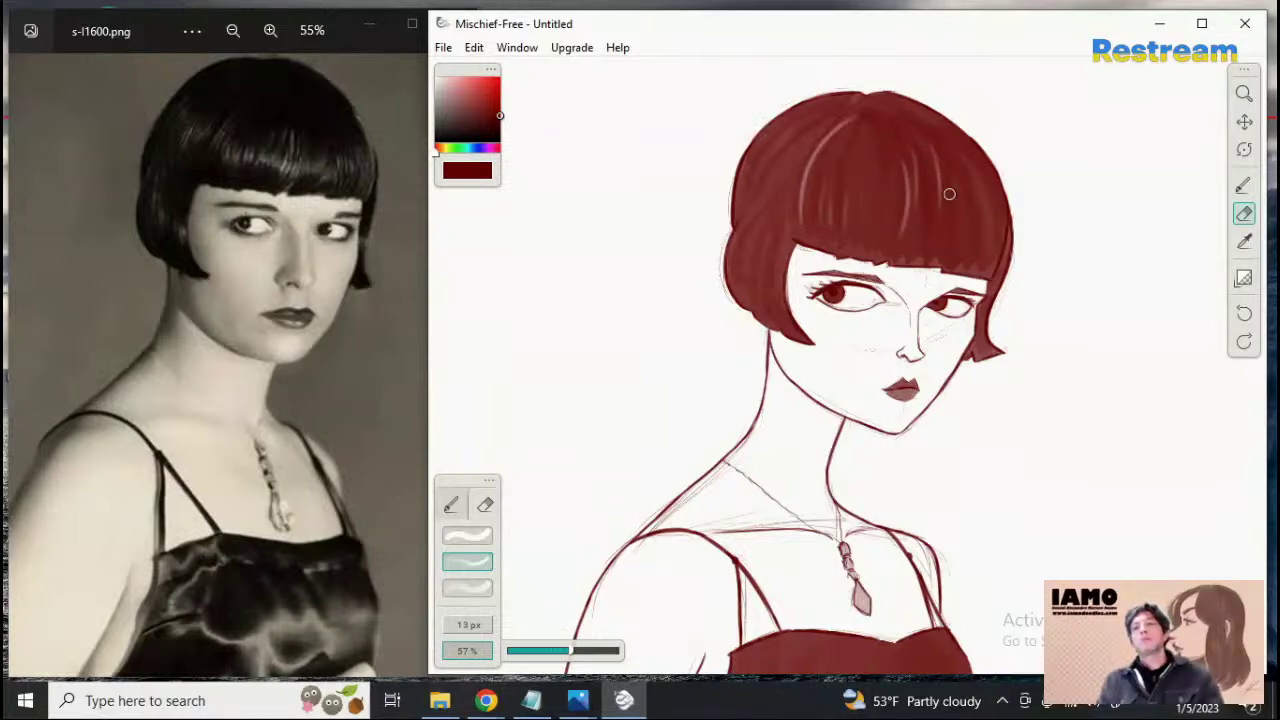
Erase further thin highlights through the fringe above the far eye and along the side hair with the 13 px eraser at 57% opacity
drag(966, 152, 996, 240)
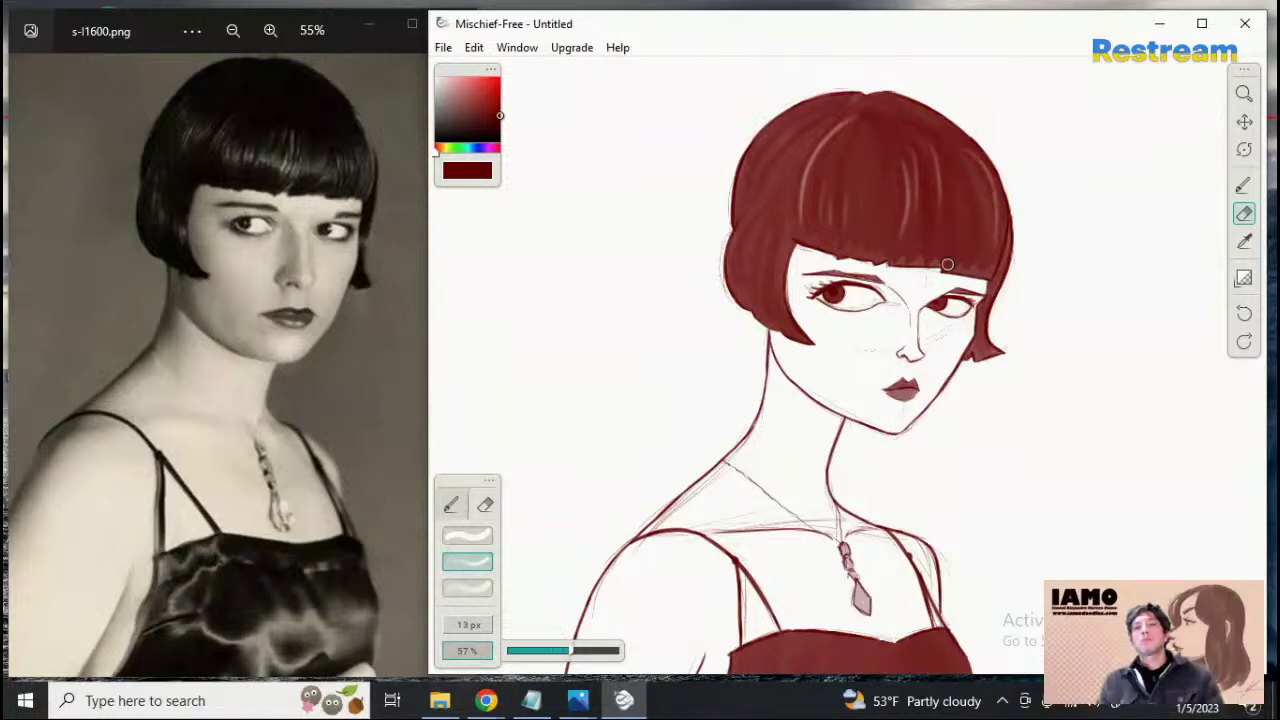
drag(957, 151, 964, 258)
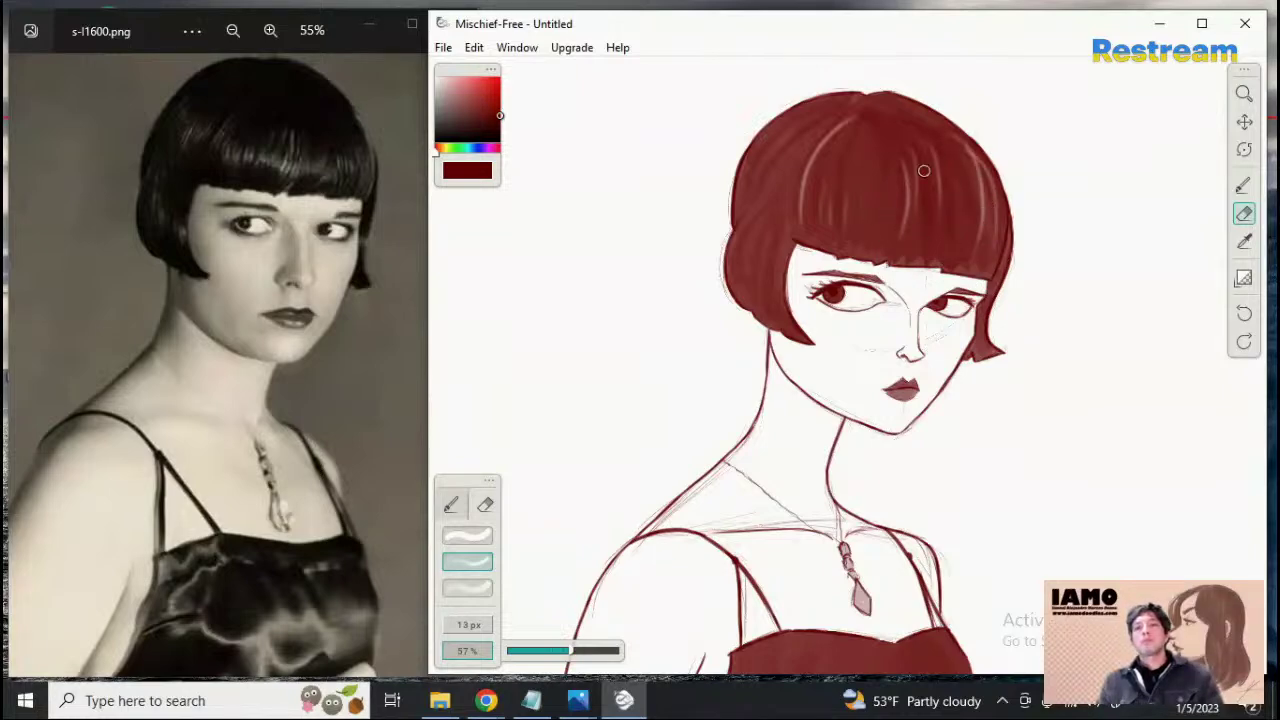
drag(948, 157, 958, 234)
drag(912, 137, 920, 232)
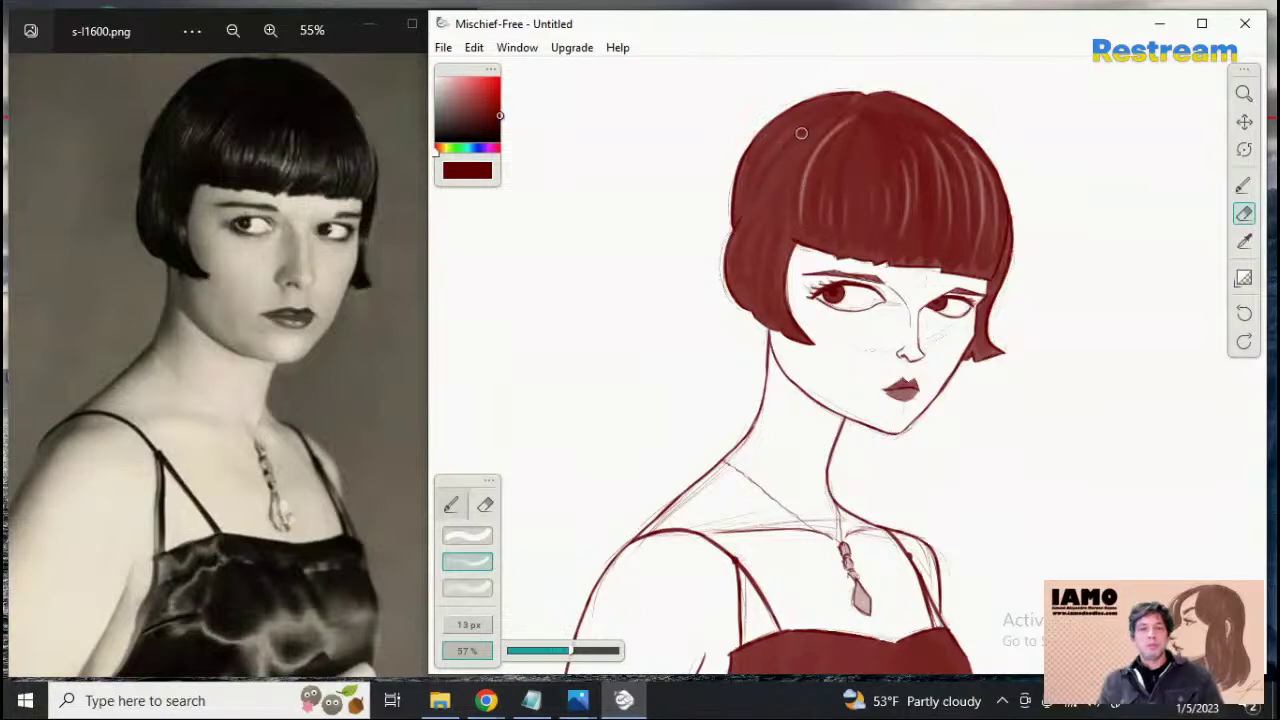
drag(800, 134, 766, 200)
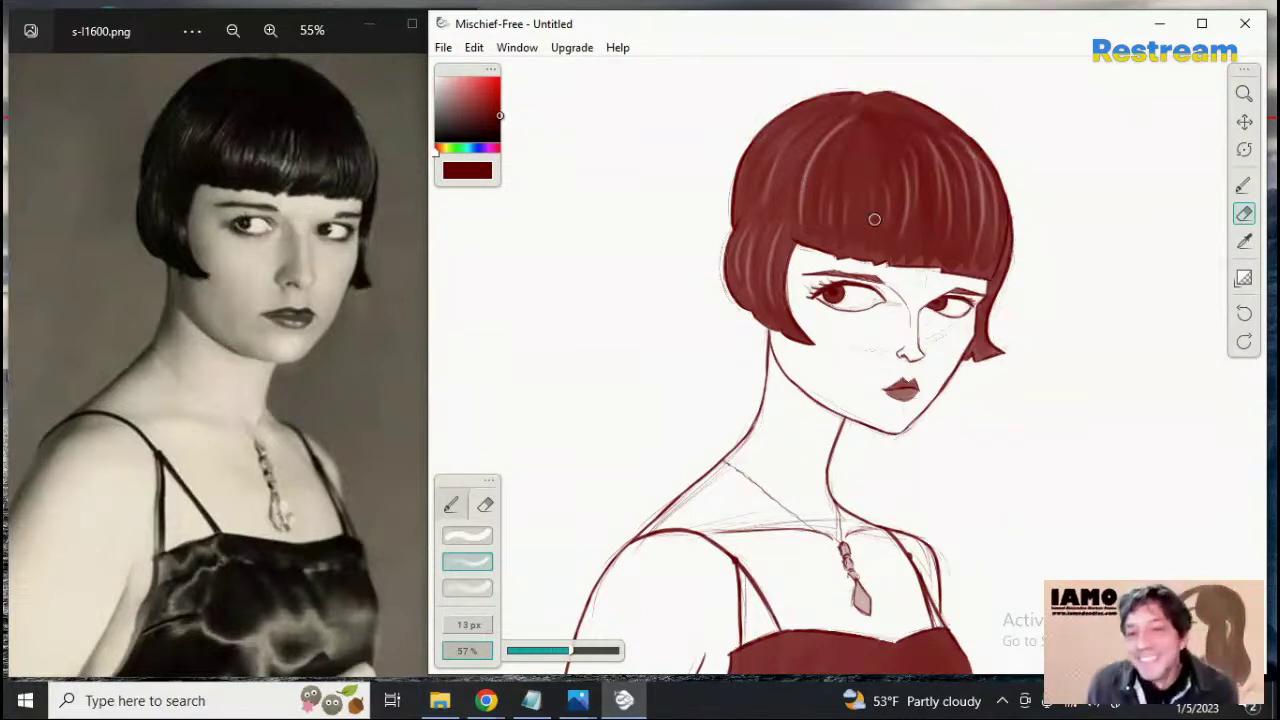
Set the semi-transparent brush to 7 px at 50% and touch up the pointed hair tip, undoing trial strokes along the crown and side hair
click(1243, 186)
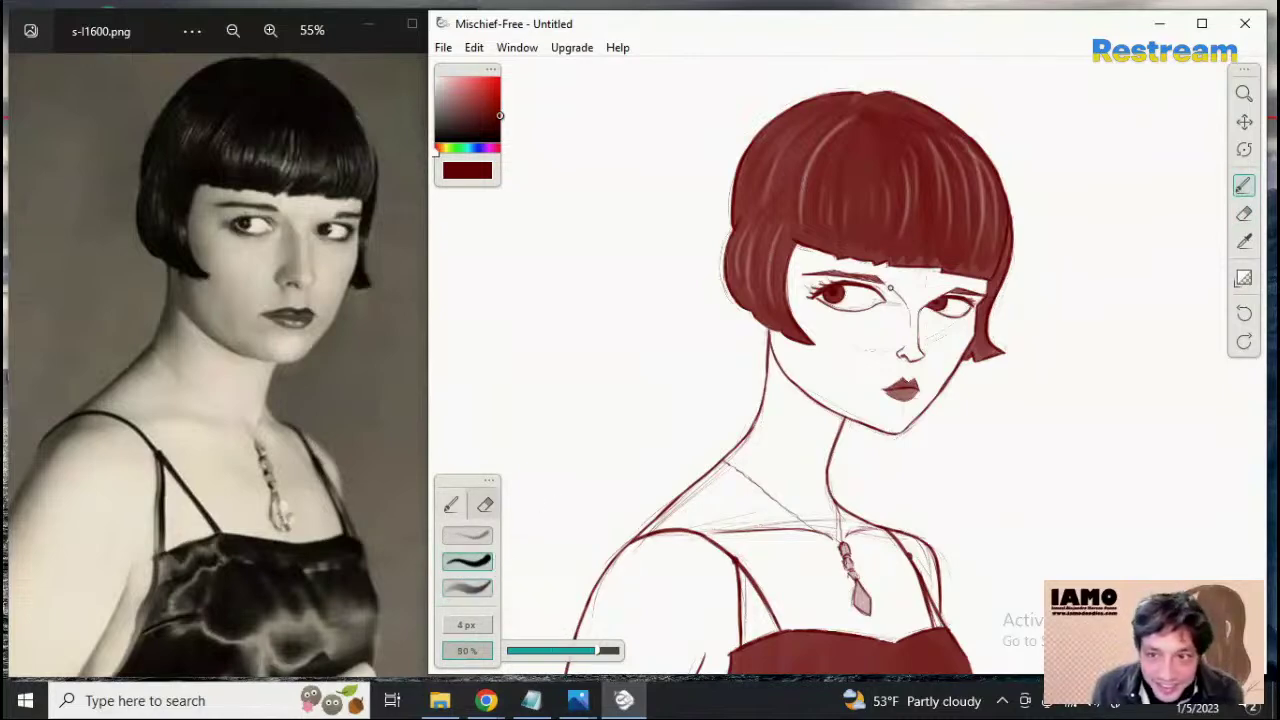
click(467, 588)
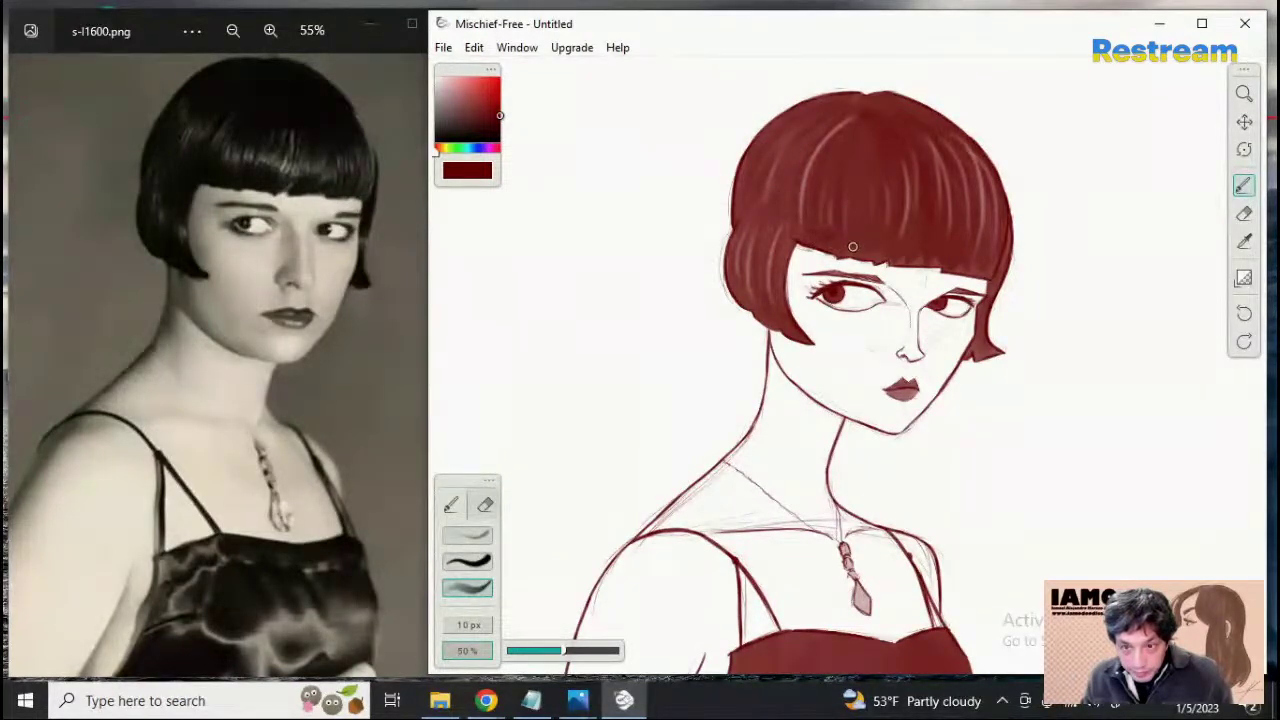
key(bracketleft)
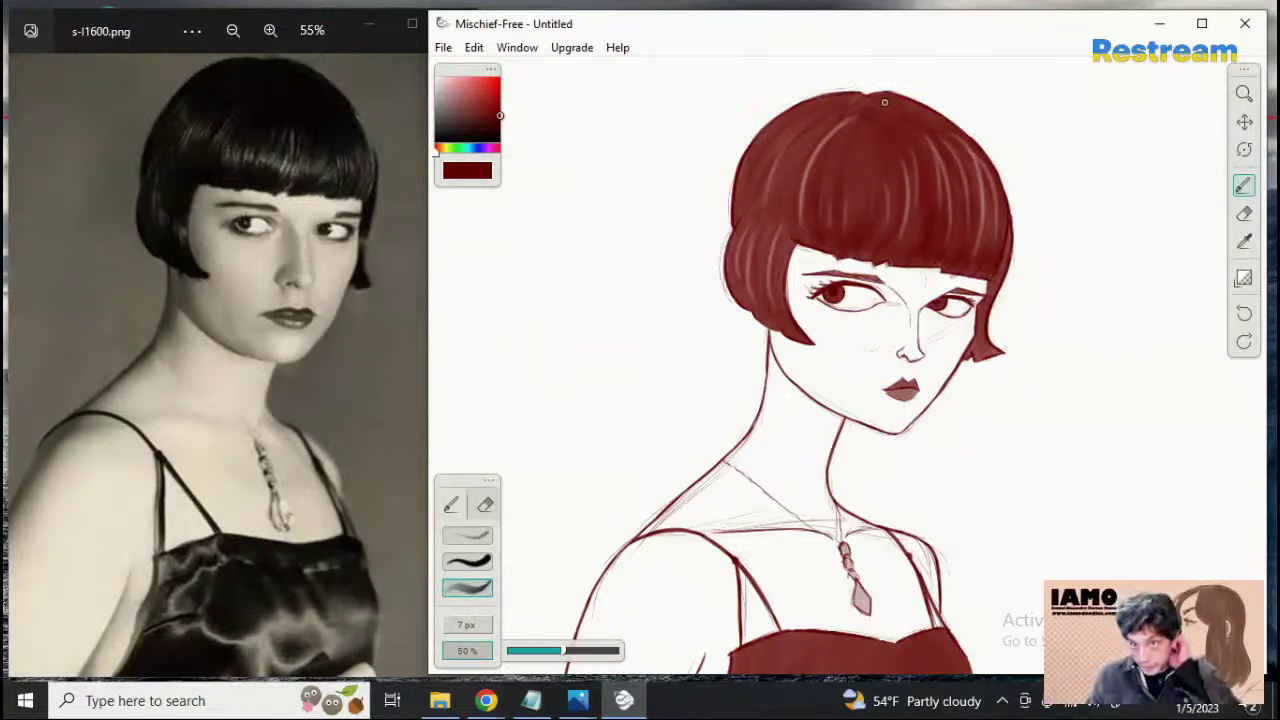
drag(896, 93, 958, 132)
key(ctrl+z)
drag(988, 350, 1005, 355)
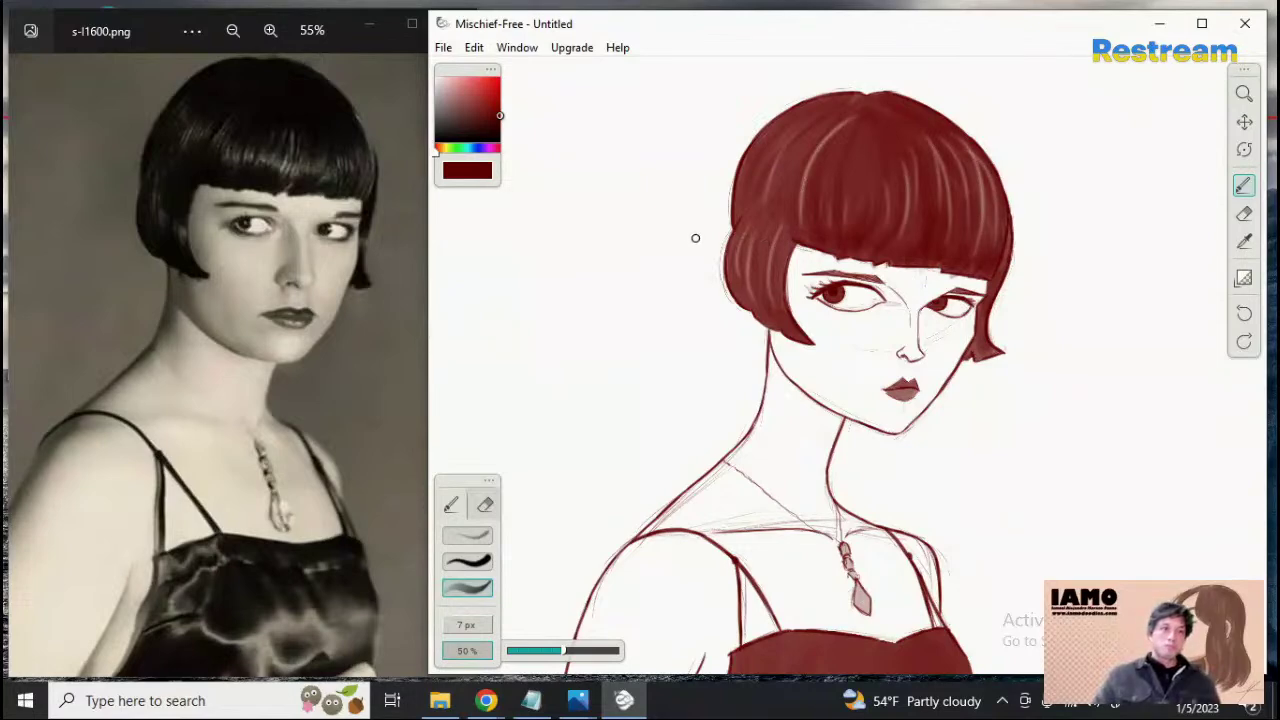
mouse_move(738, 234)
mouse_down()
mouse_move(766, 310)
mouse_move(796, 319)
mouse_move(783, 288)
mouse_move(790, 230)
mouse_move(813, 331)
mouse_up()
key(ctrl+z)
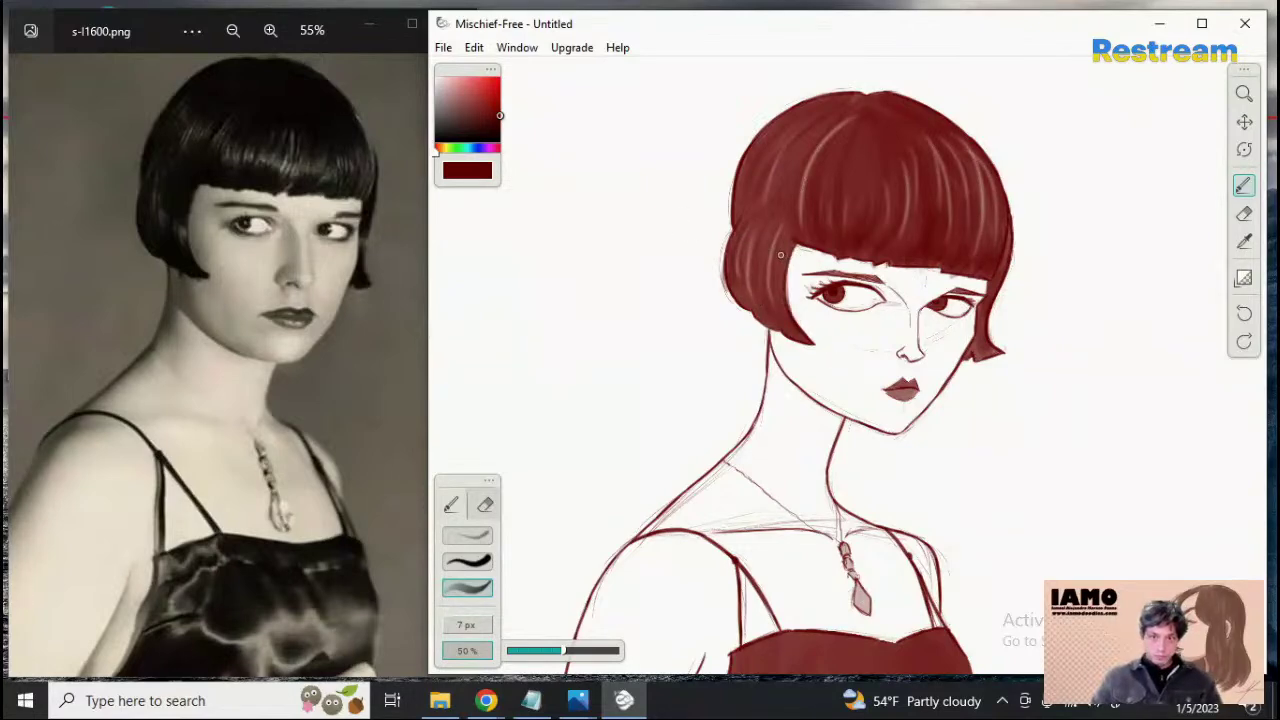
drag(783, 242, 820, 356)
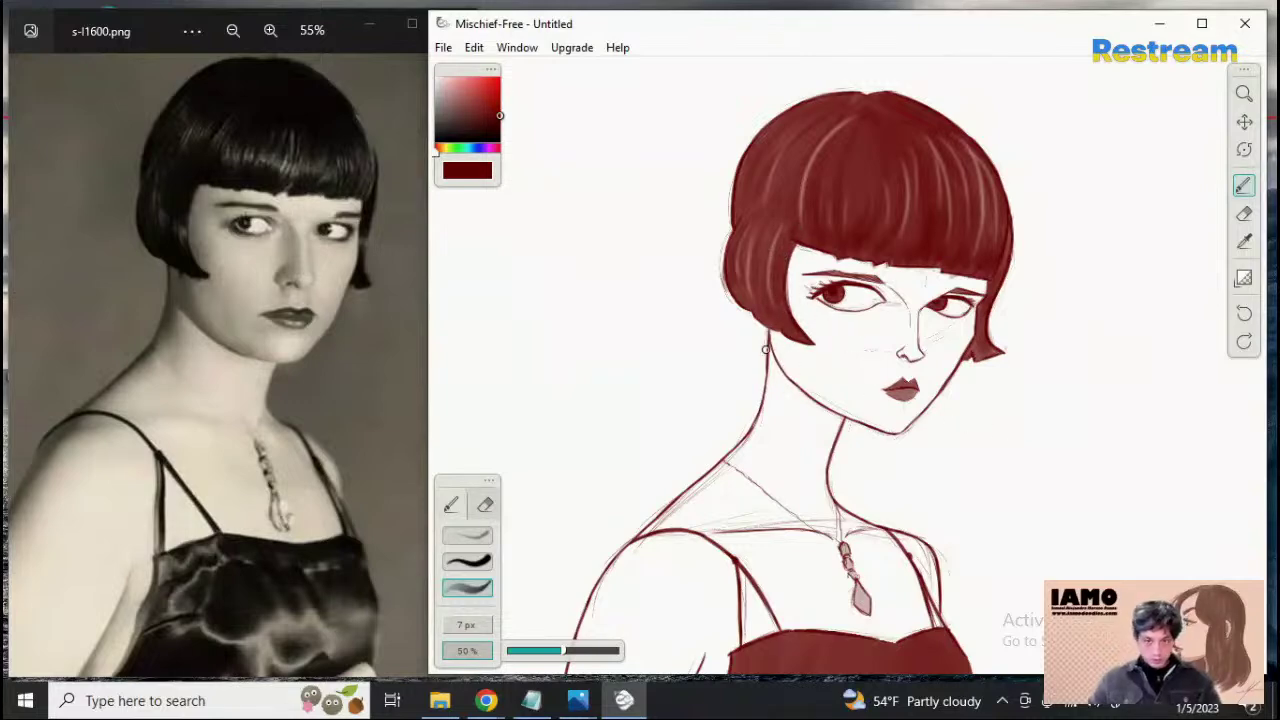
Shade a tapering band along the near jawline from the side hair to the chin with the 7 px brush at 50%, redoing the stroke
drag(784, 343, 862, 426)
key(ctrl+z)
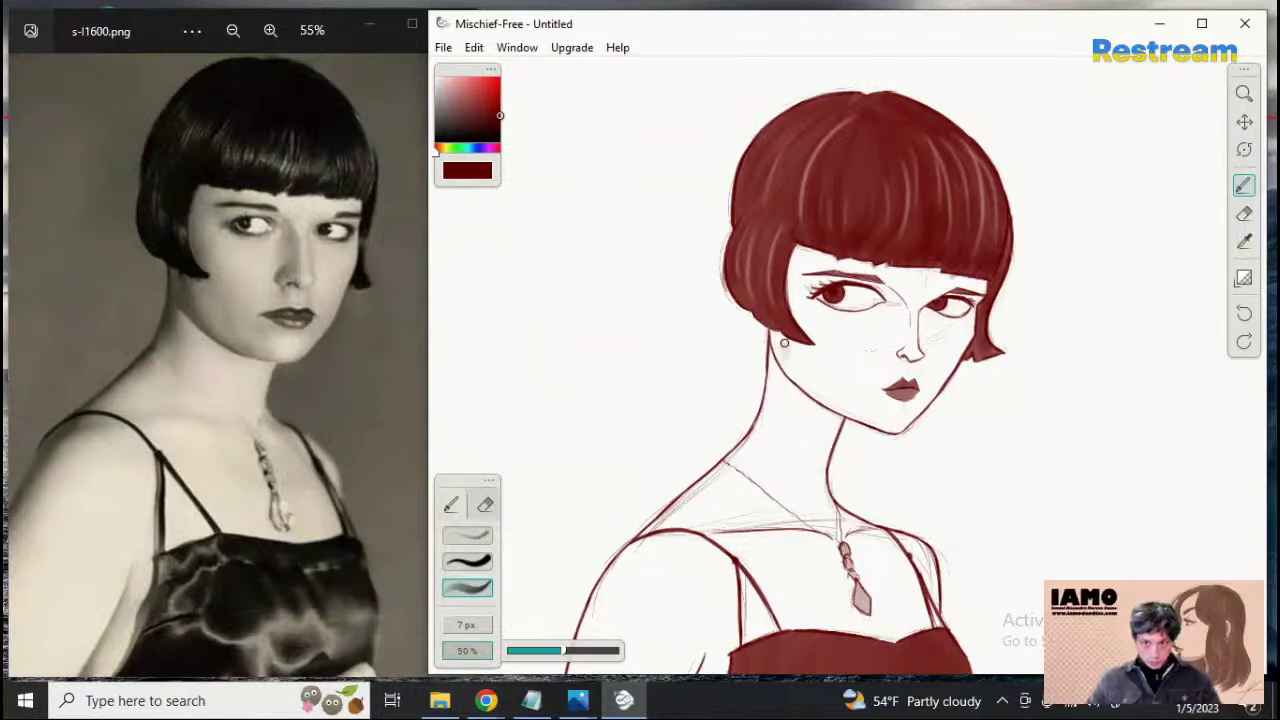
drag(784, 343, 878, 432)
key(ctrl+z)
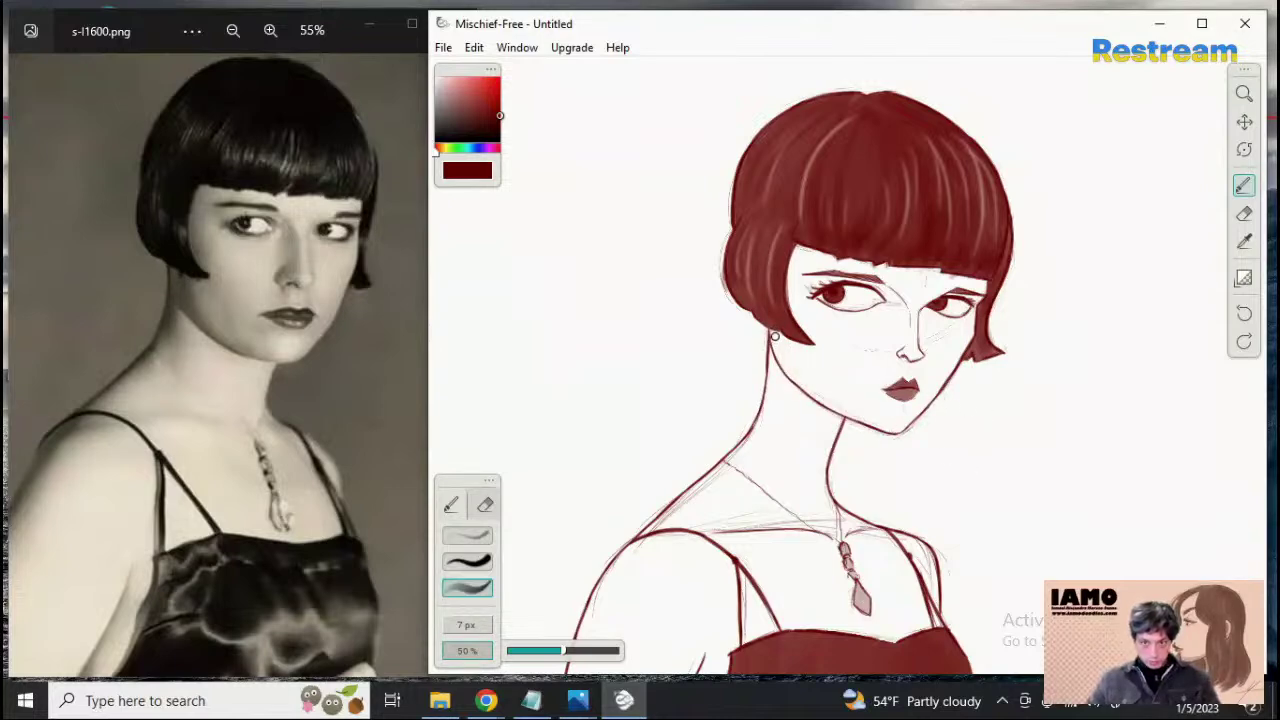
drag(774, 336, 850, 430)
key(ctrl+z)
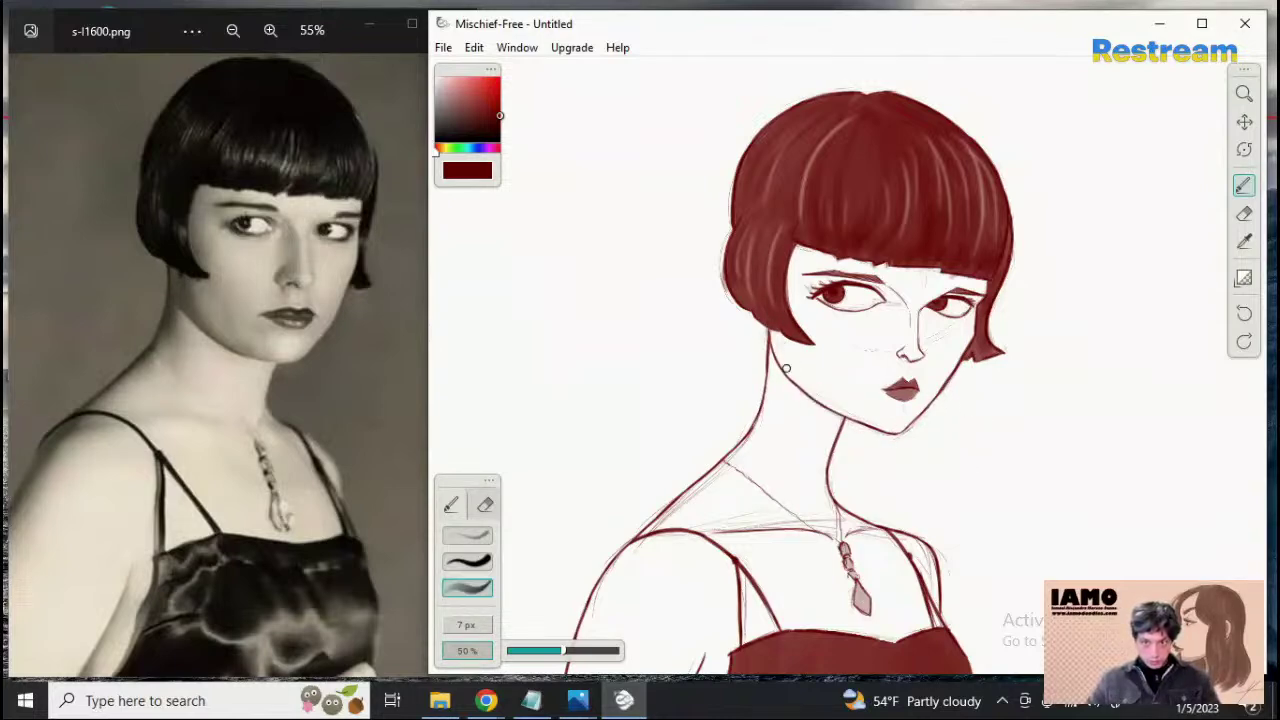
drag(772, 334, 852, 420)
key(ctrl+z)
drag(770, 328, 878, 430)
key(ctrl+z)
drag(774, 330, 876, 430)
key(ctrl+z)
drag(773, 322, 878, 430)
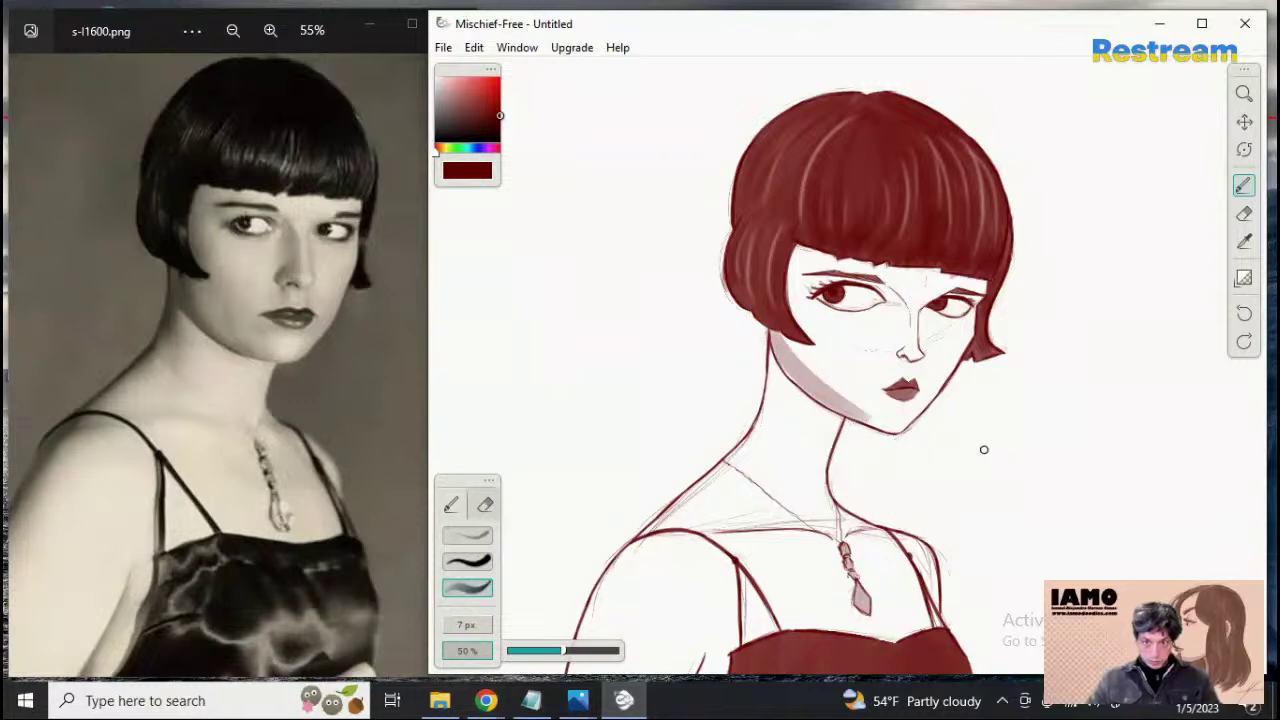
key(ctrl+z)
drag(776, 330, 912, 440)
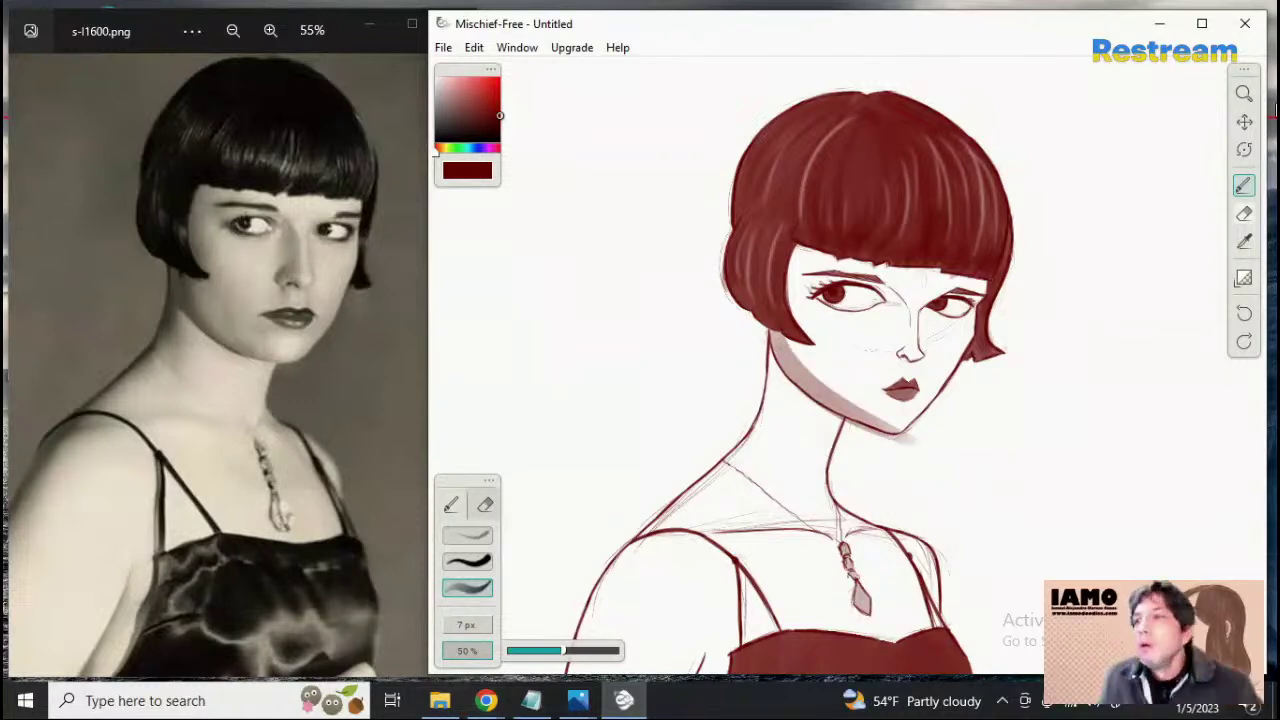
Erase the shading that spills below the jawline and past the chin with the 11 px eraser, setting its opacity to 80%
click(1244, 95)
drag(880, 423, 829, 480)
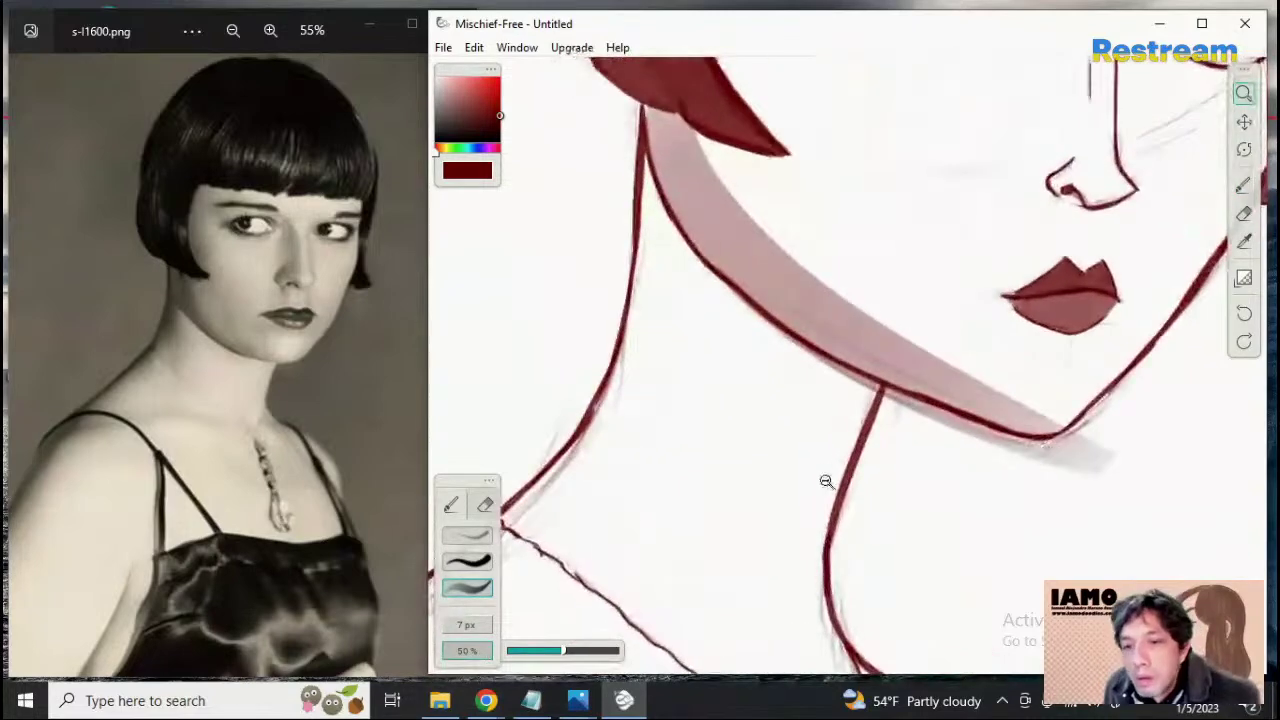
click(485, 505)
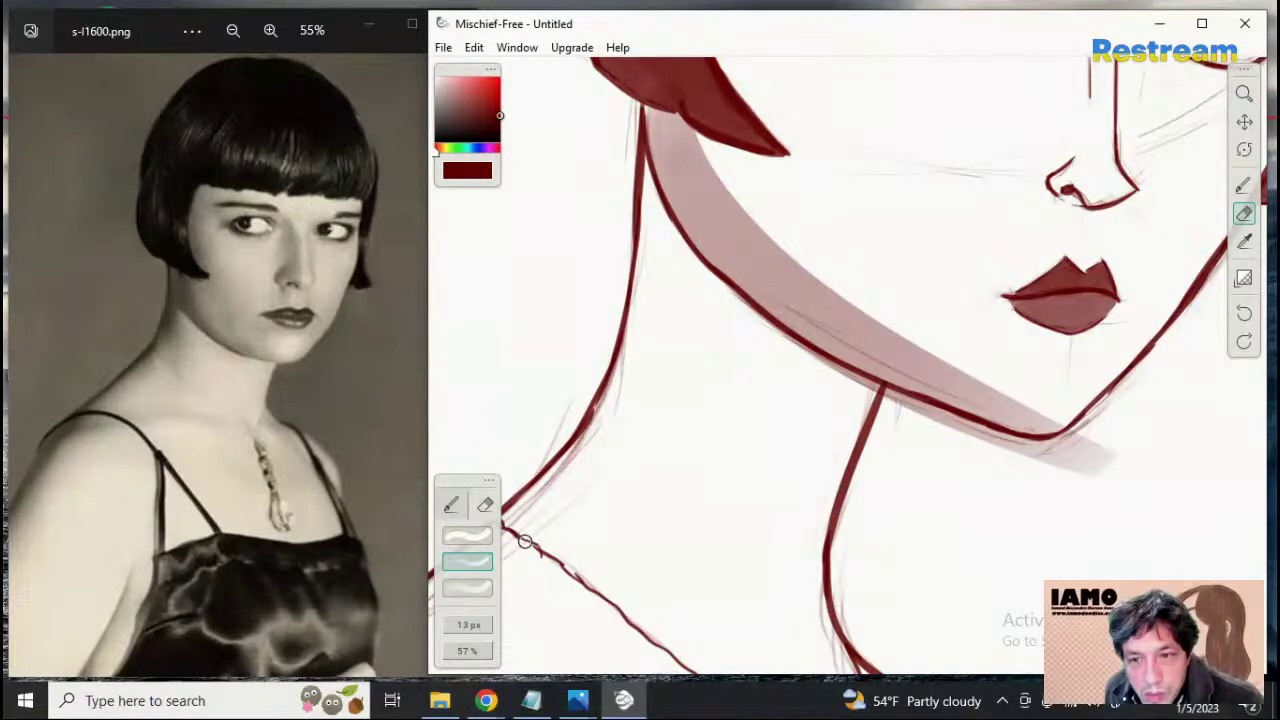
click(451, 505)
click(470, 535)
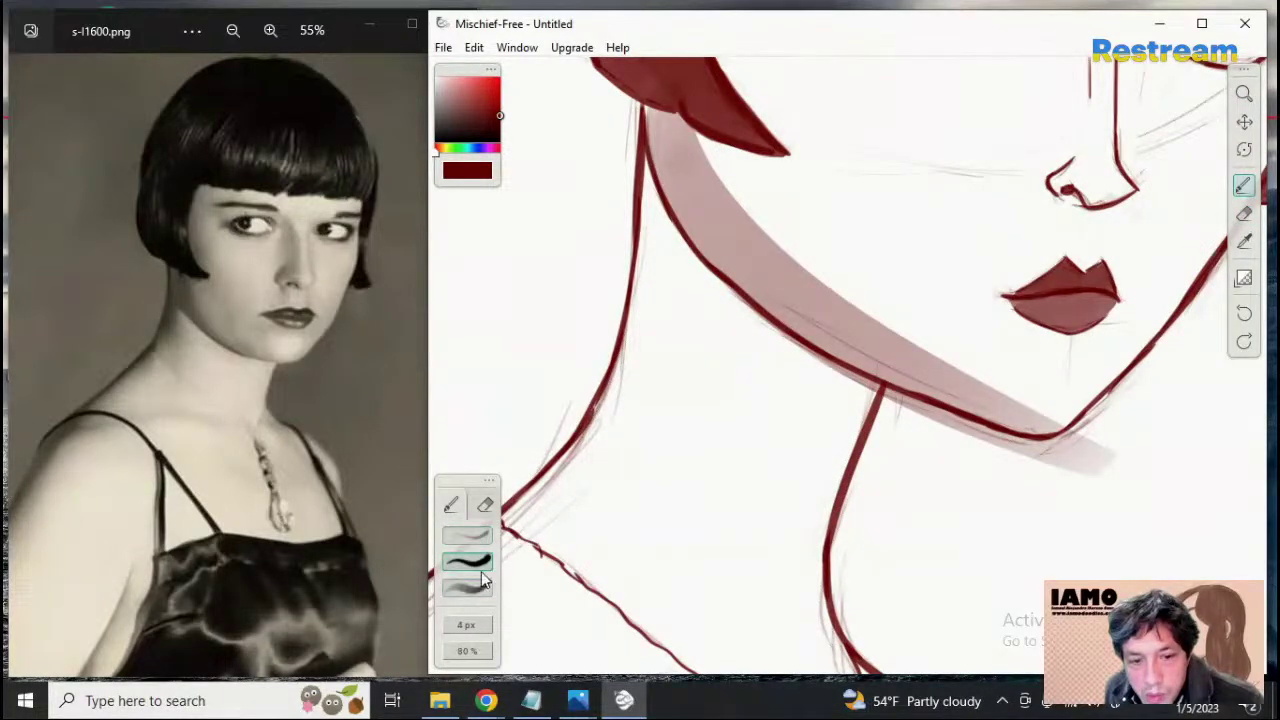
click(485, 505)
click(467, 535)
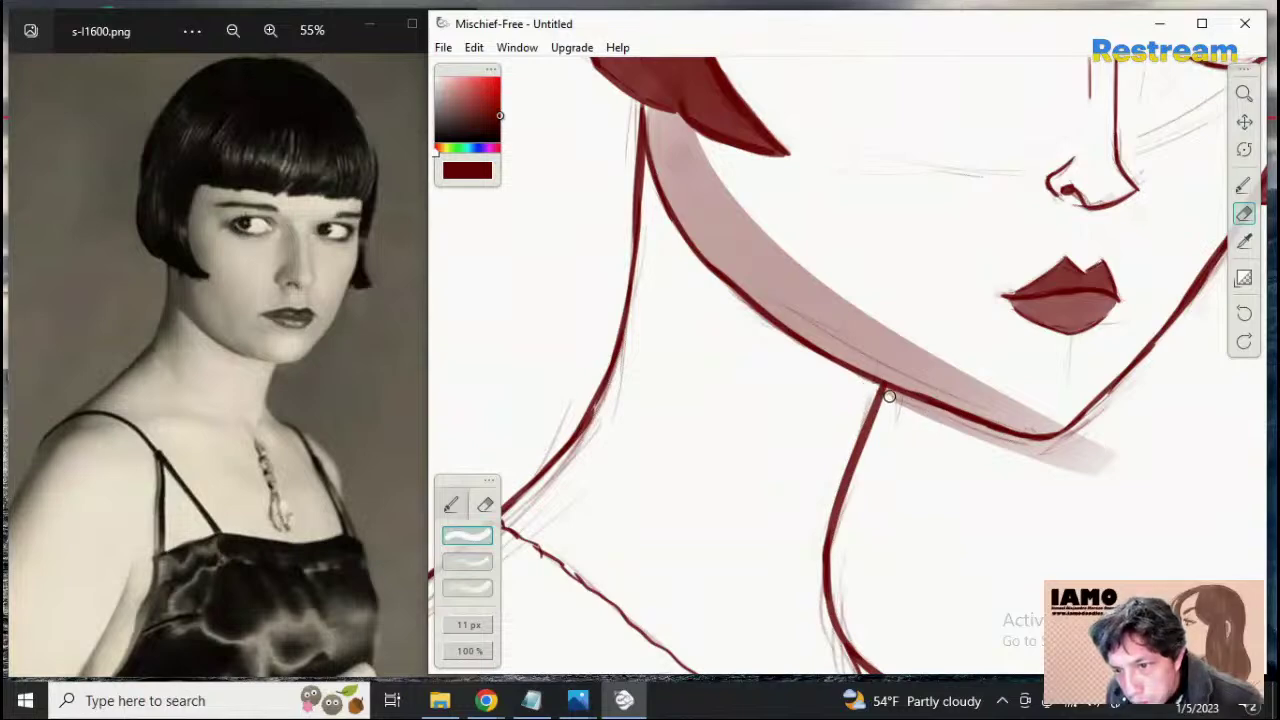
mouse_move(891, 396)
mouse_down()
mouse_move(926, 414)
mouse_move(888, 395)
mouse_move(966, 437)
mouse_up()
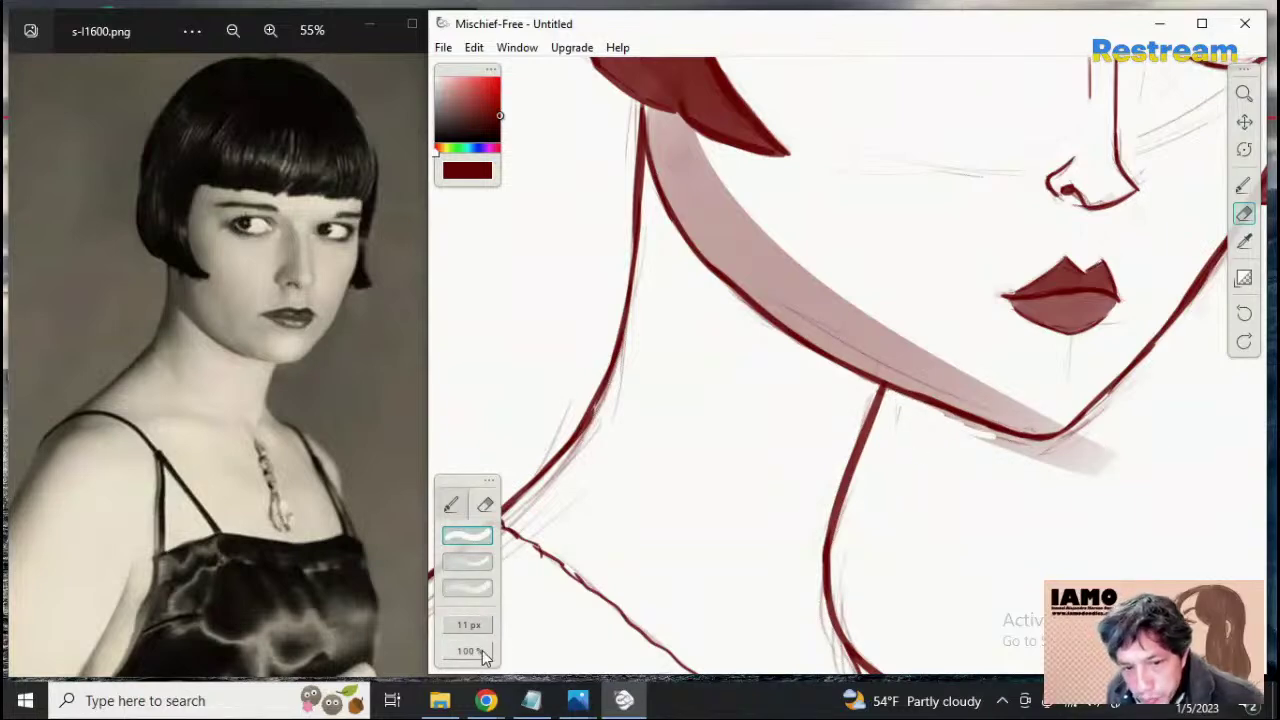
drag(469, 651, 597, 651)
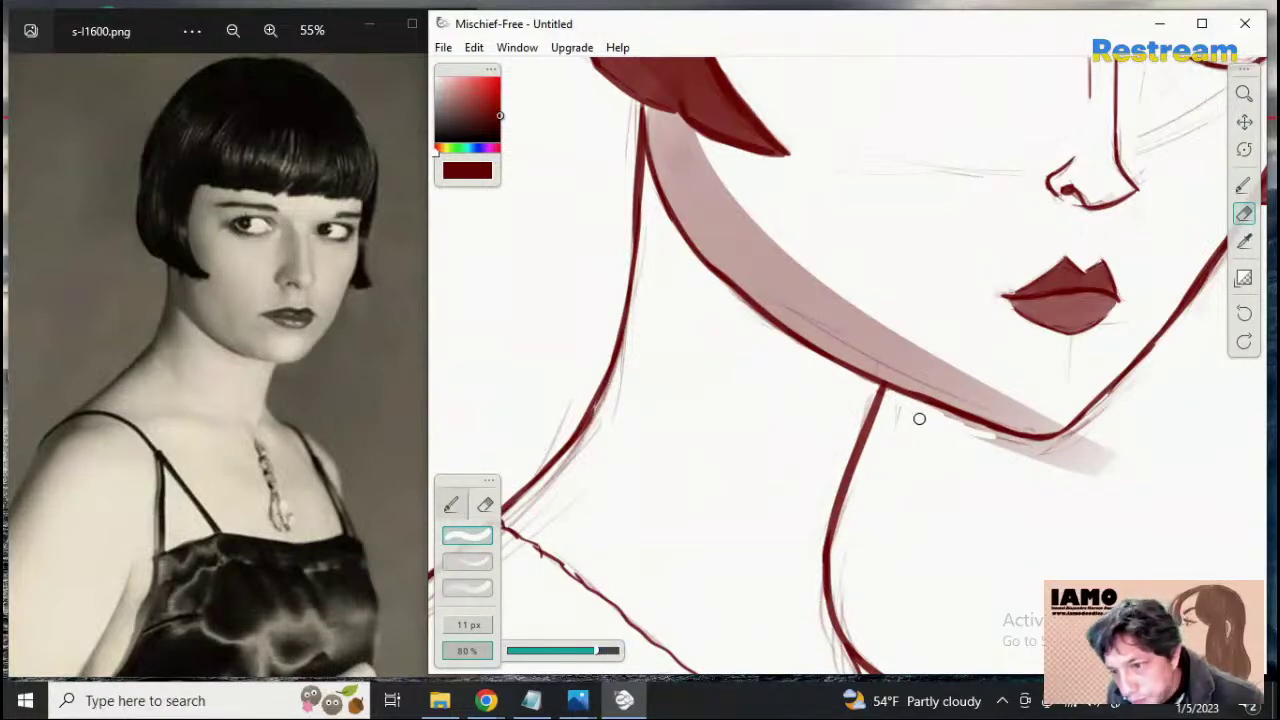
mouse_move(919, 418)
mouse_down()
mouse_move(1081, 470)
mouse_move(970, 438)
mouse_move(1104, 473)
mouse_move(1126, 447)
mouse_move(1093, 469)
mouse_move(1129, 452)
mouse_move(1046, 476)
mouse_move(1088, 441)
mouse_move(1048, 457)
mouse_move(1110, 437)
mouse_up()
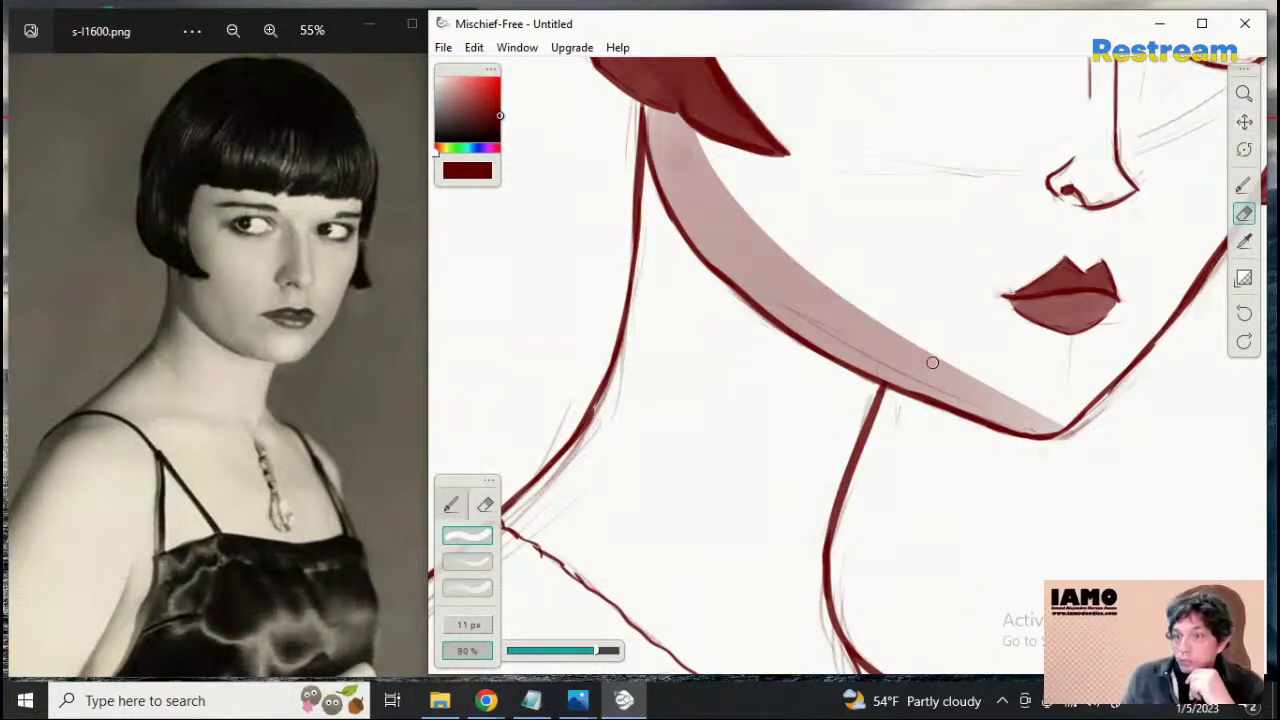
drag(918, 355, 815, 350)
key(ctrl+z)
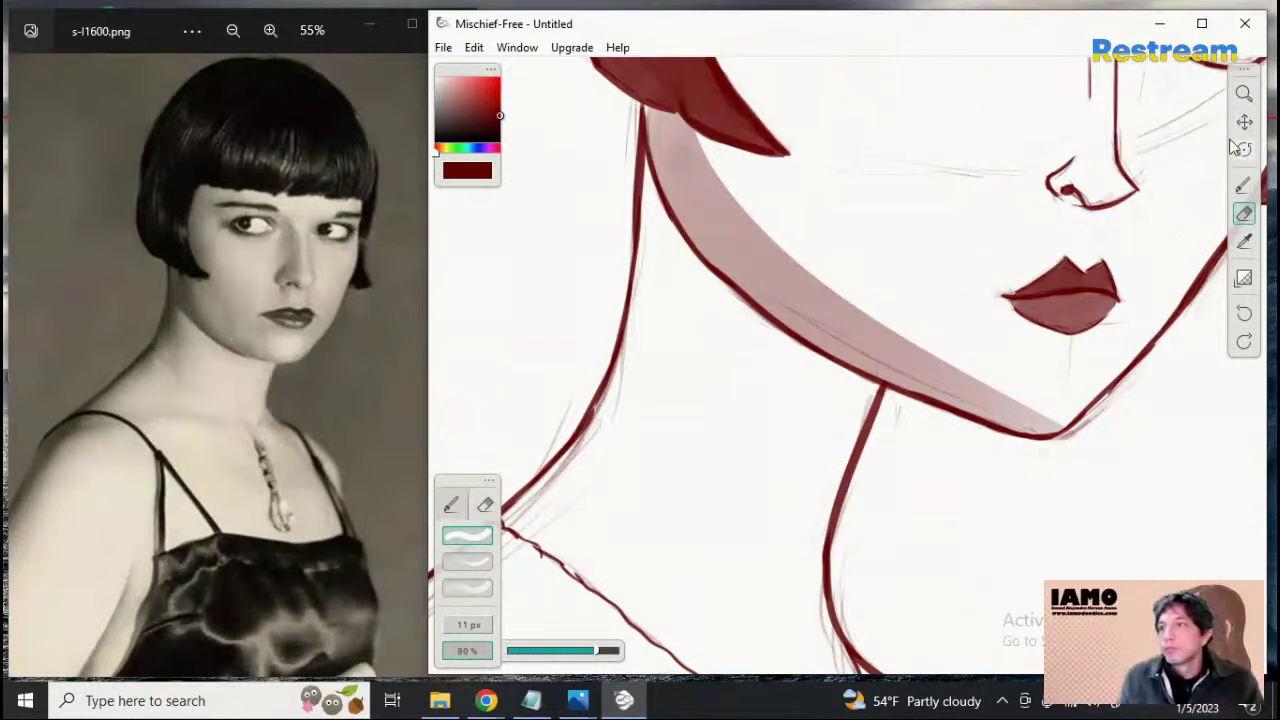
Examine the shaded jaw up close and against the whole portrait from hair to dress
click(1243, 122)
drag(1036, 325, 923, 338)
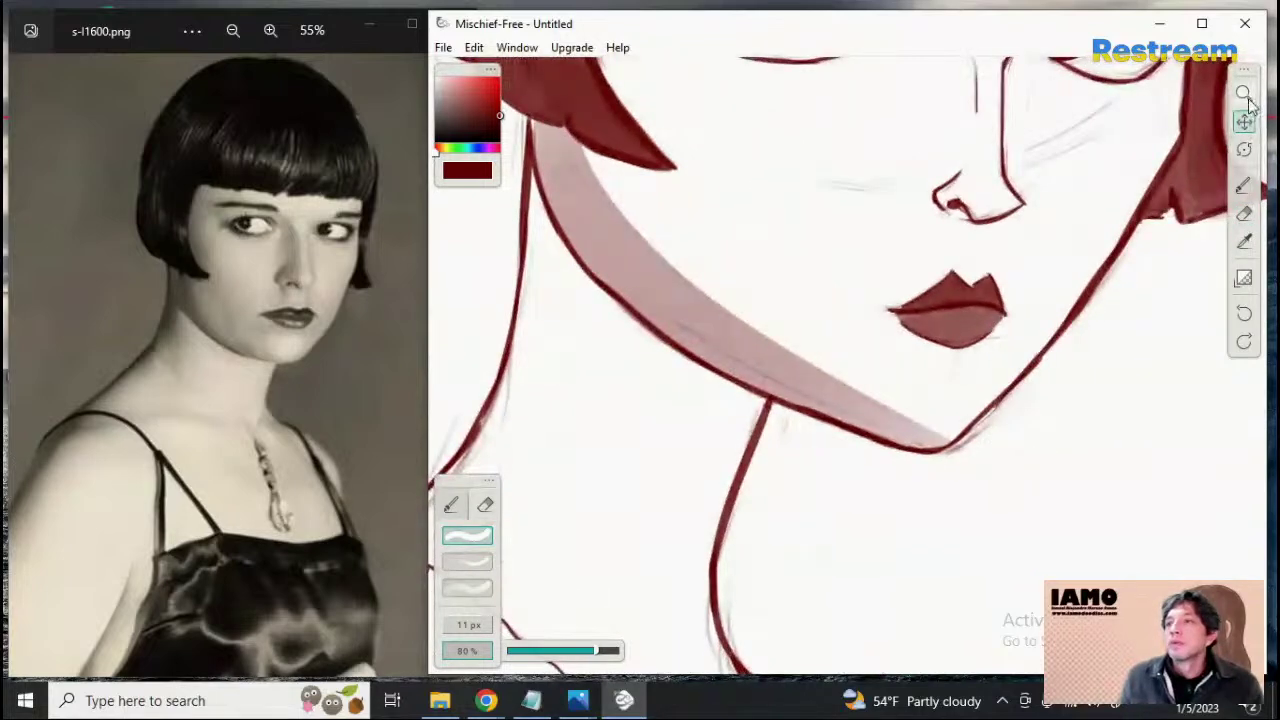
click(1244, 94)
mouse_move(928, 388)
mouse_down()
mouse_move(886, 391)
mouse_move(946, 401)
mouse_up()
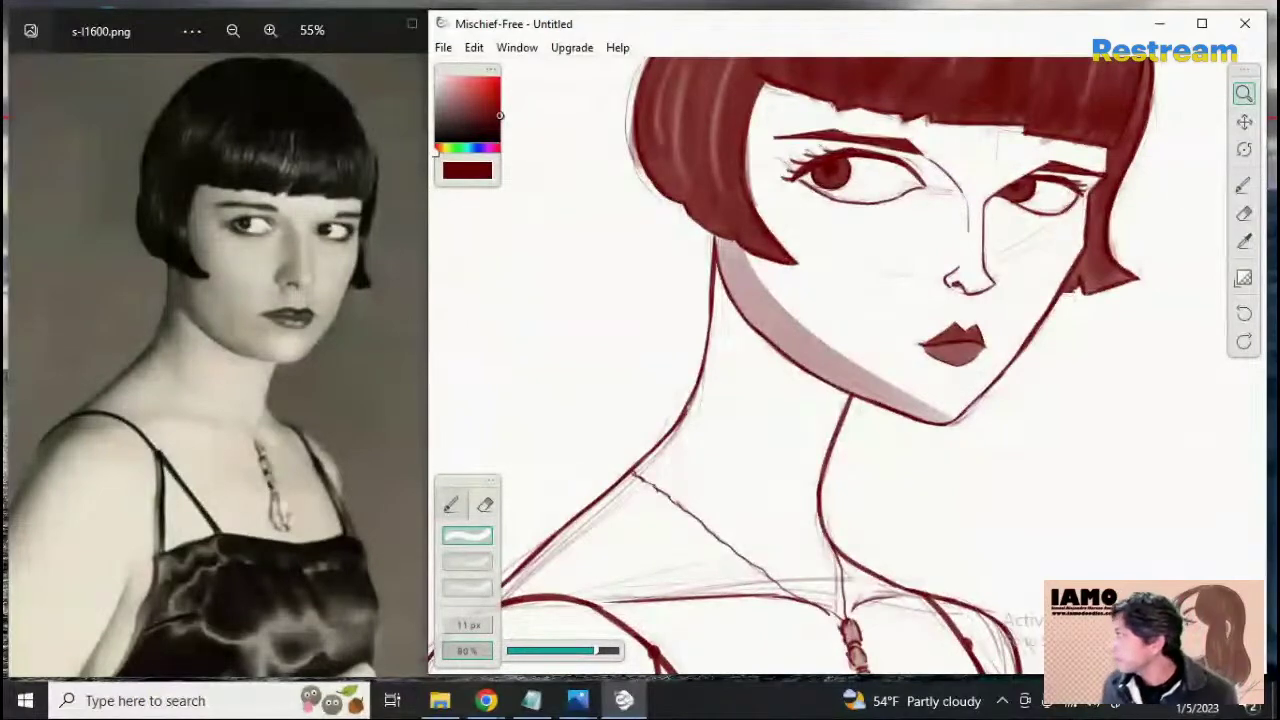
key(alt+Tab)
key(alt+Tab)
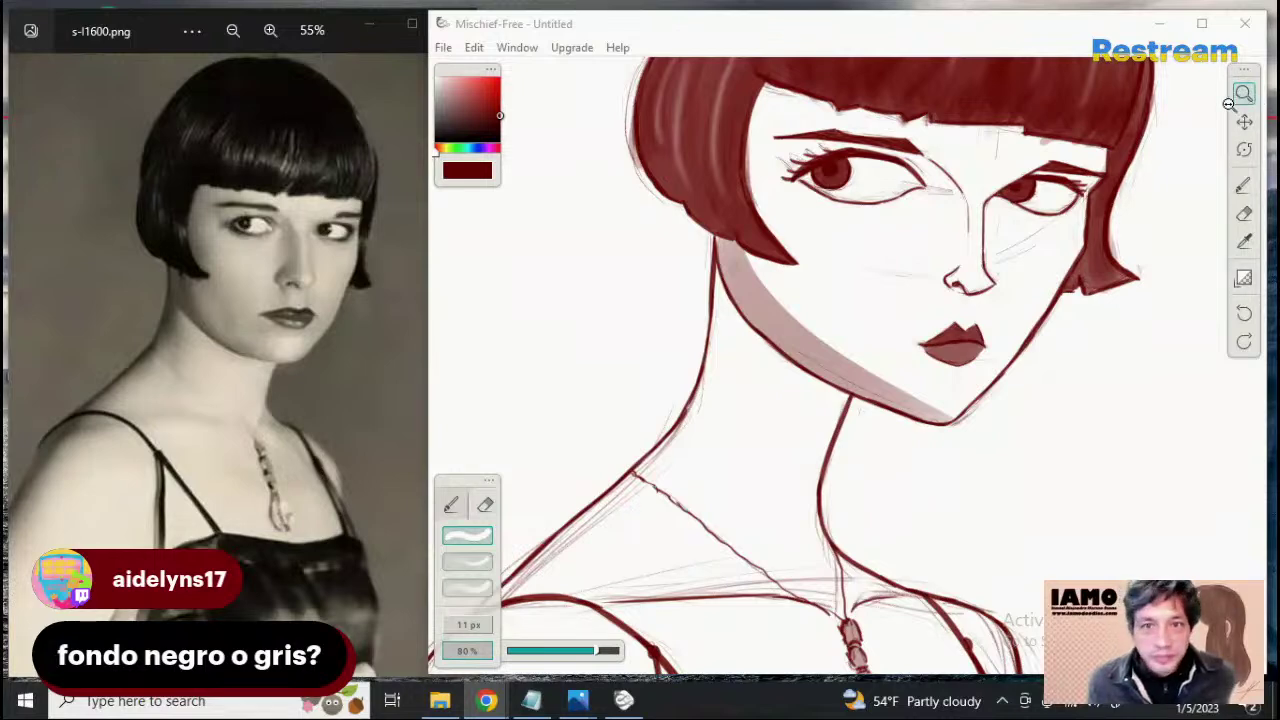
scroll(1069, 234, down, 3)
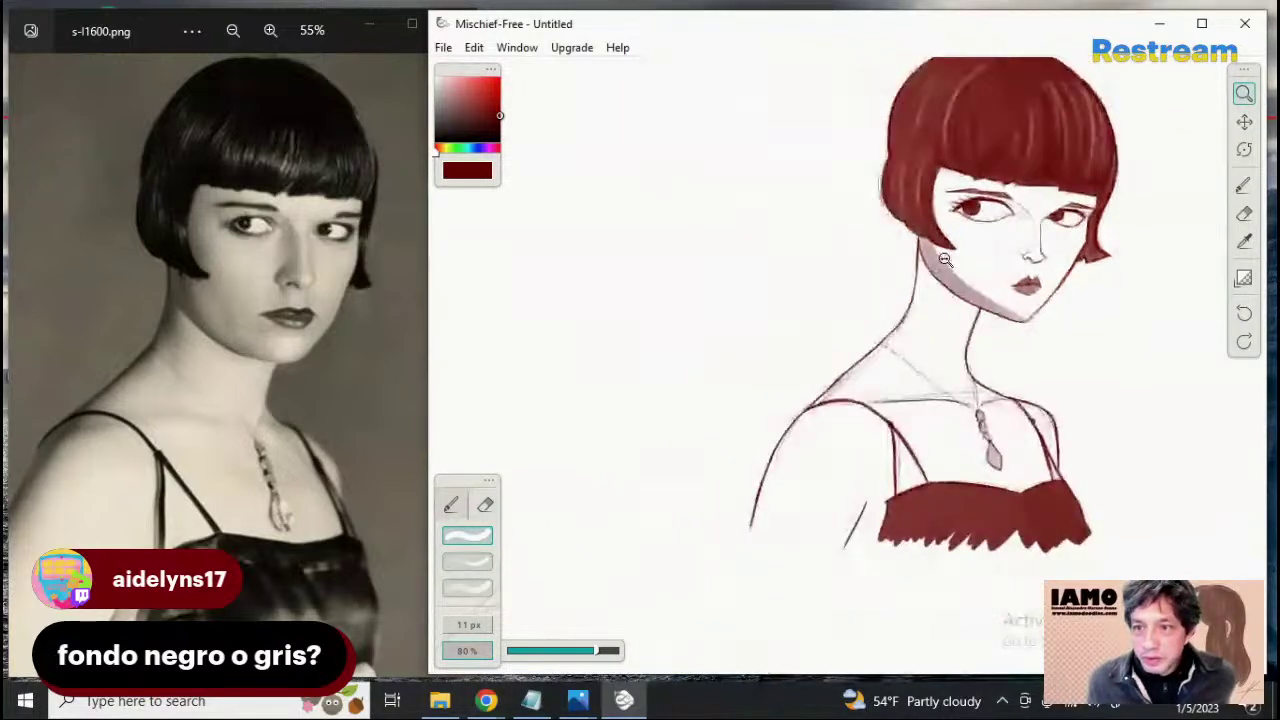
click(1244, 121)
mouse_move(1077, 235)
mouse_down()
mouse_move(990, 300)
mouse_move(969, 291)
mouse_move(1057, 266)
mouse_move(1101, 272)
mouse_move(1047, 281)
mouse_move(1123, 240)
mouse_move(1146, 374)
mouse_up()
click(1244, 93)
click(1244, 121)
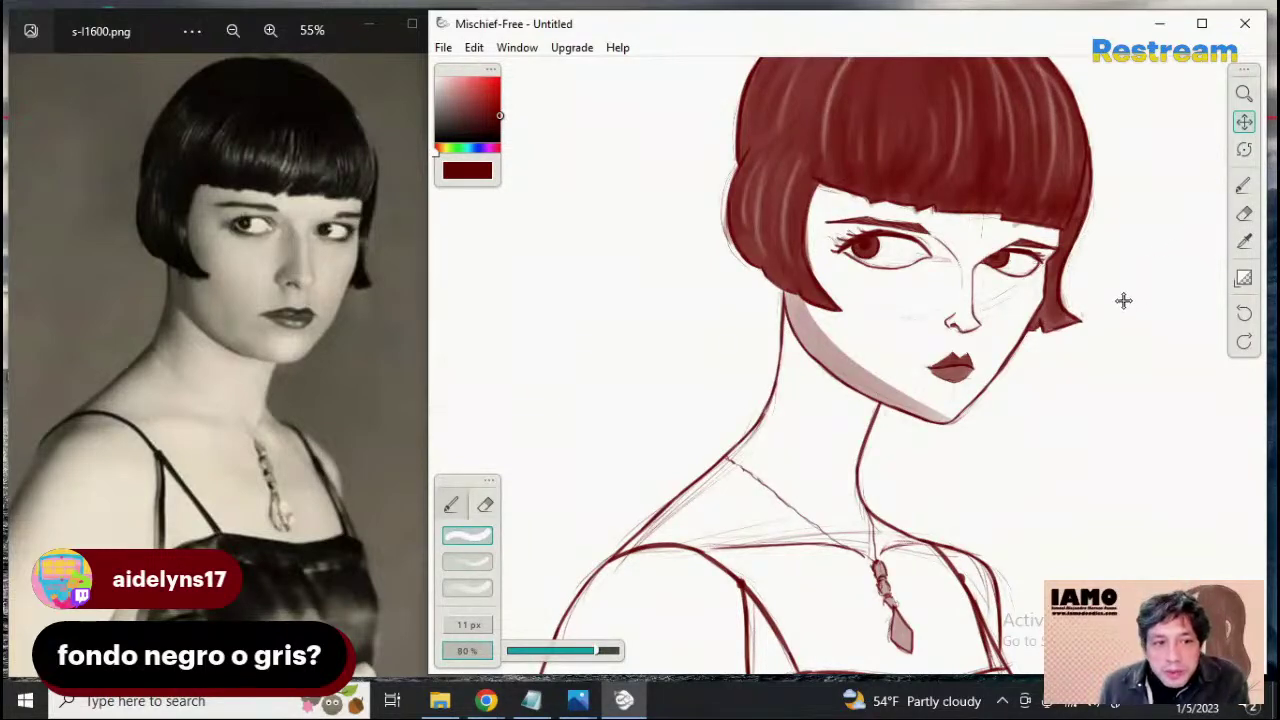
Shade a narrow shadow on the neck just beneath the jawline with the 6 px brush at 50%, comparing and redoing the strokes
click(1244, 185)
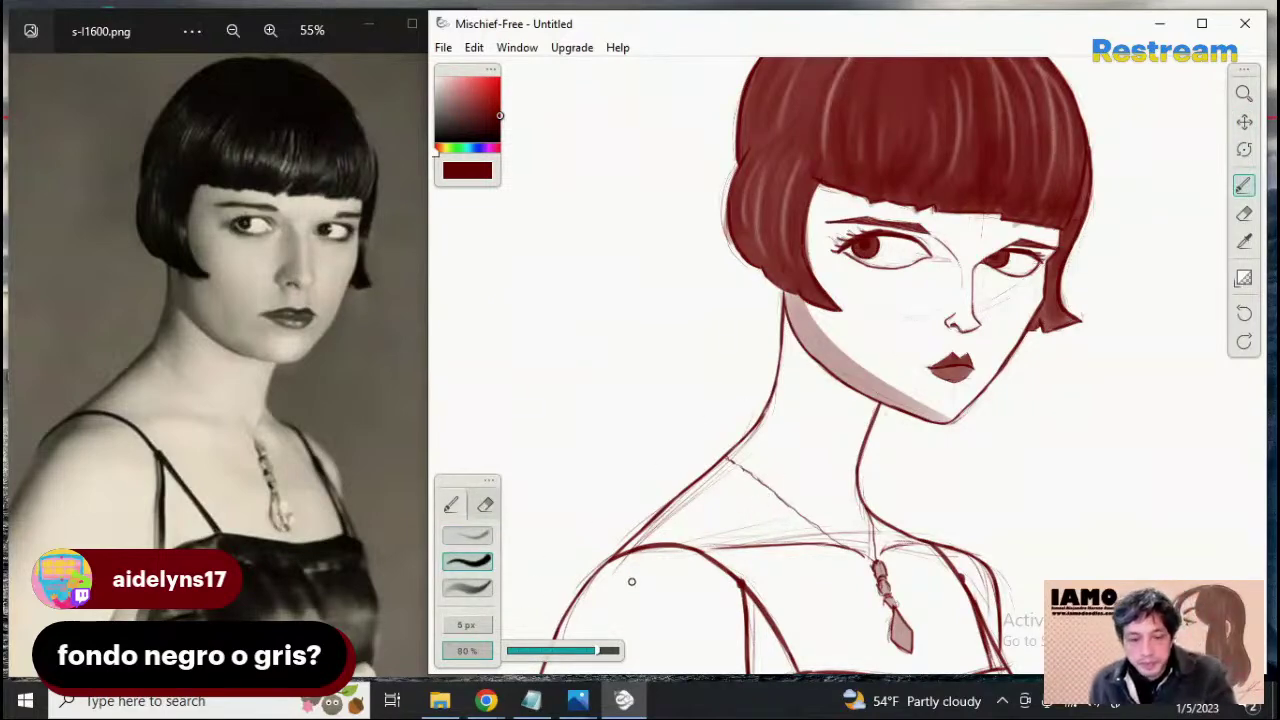
click(480, 588)
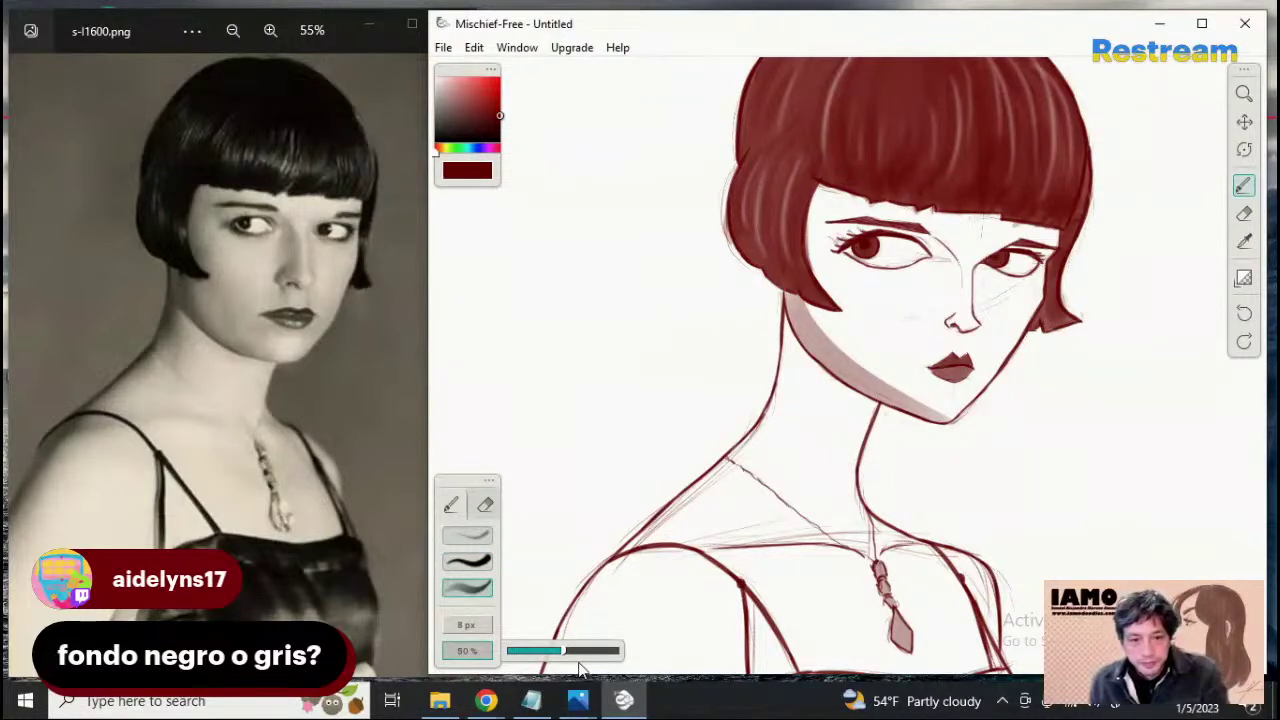
key([)
drag(791, 341, 906, 420)
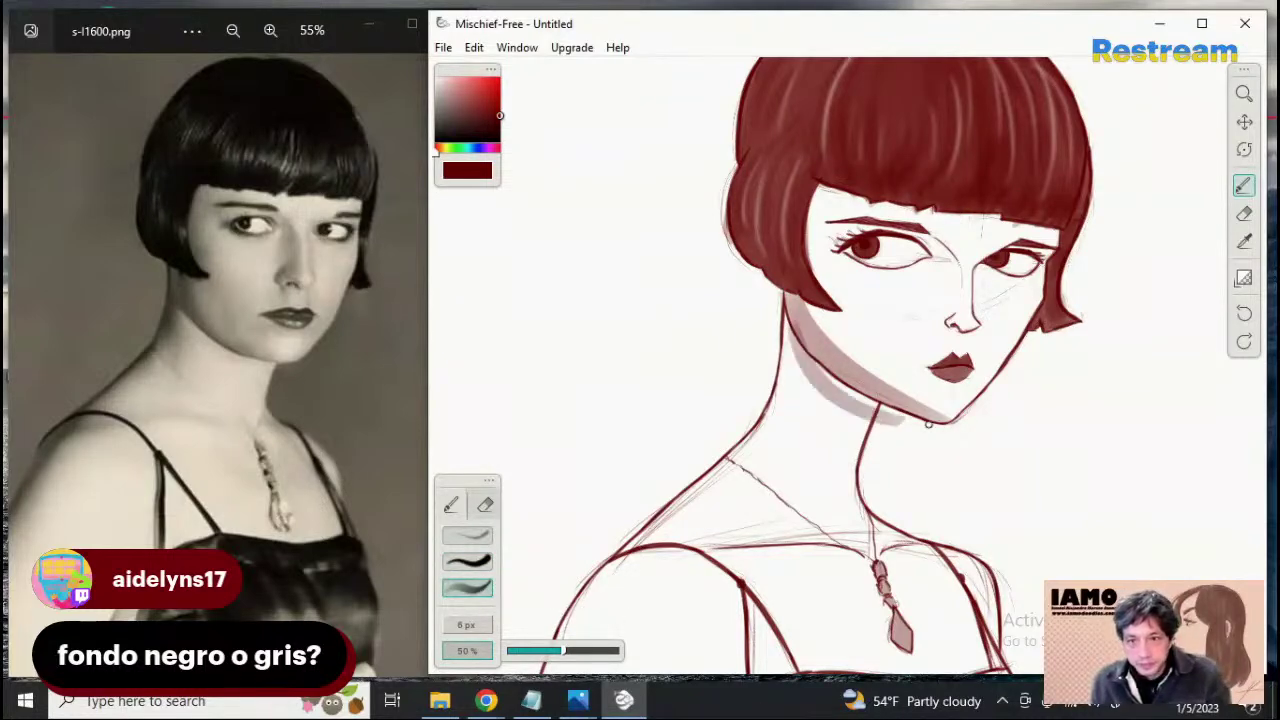
key(ctrl+z)
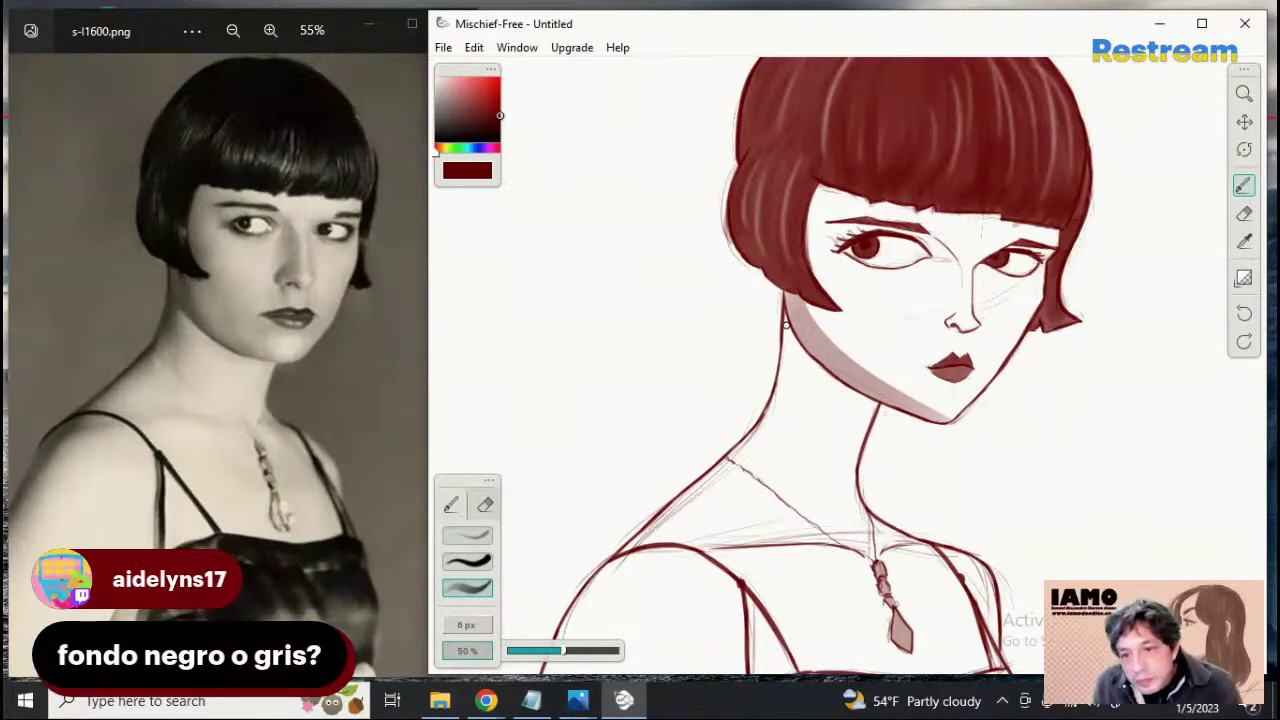
drag(786, 325, 873, 393)
drag(791, 340, 890, 407)
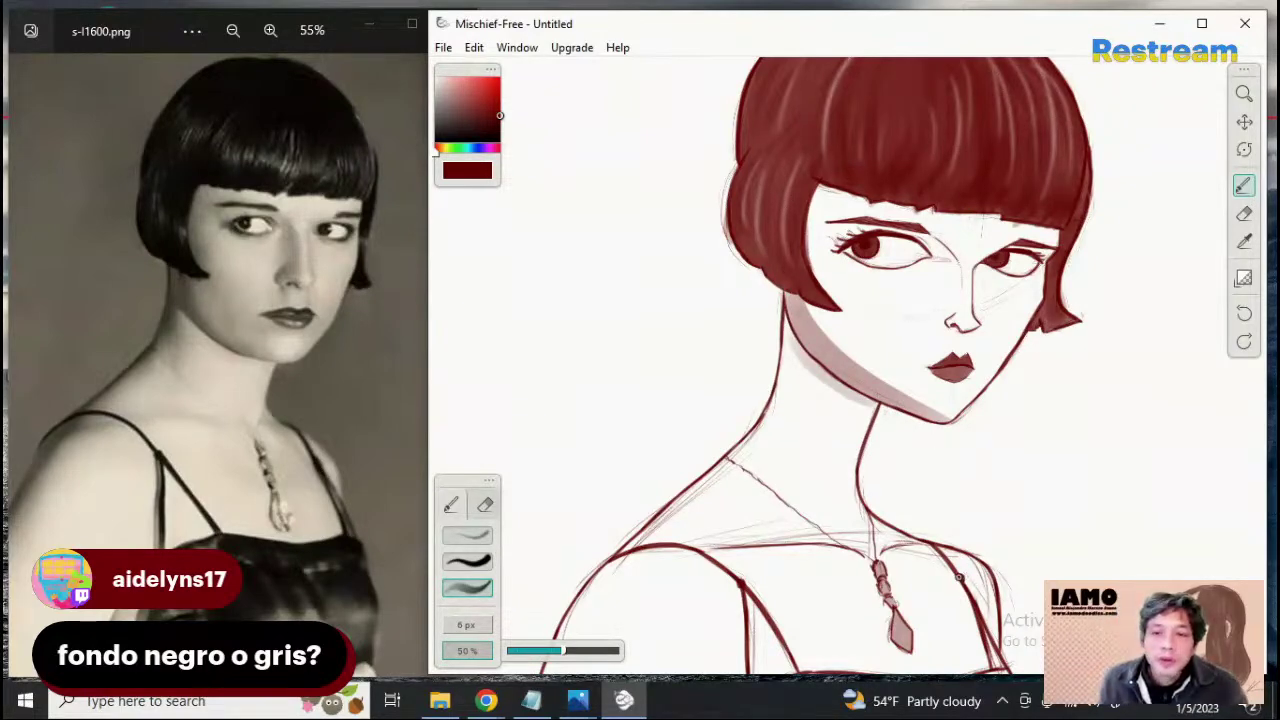
key(ctrl+z)
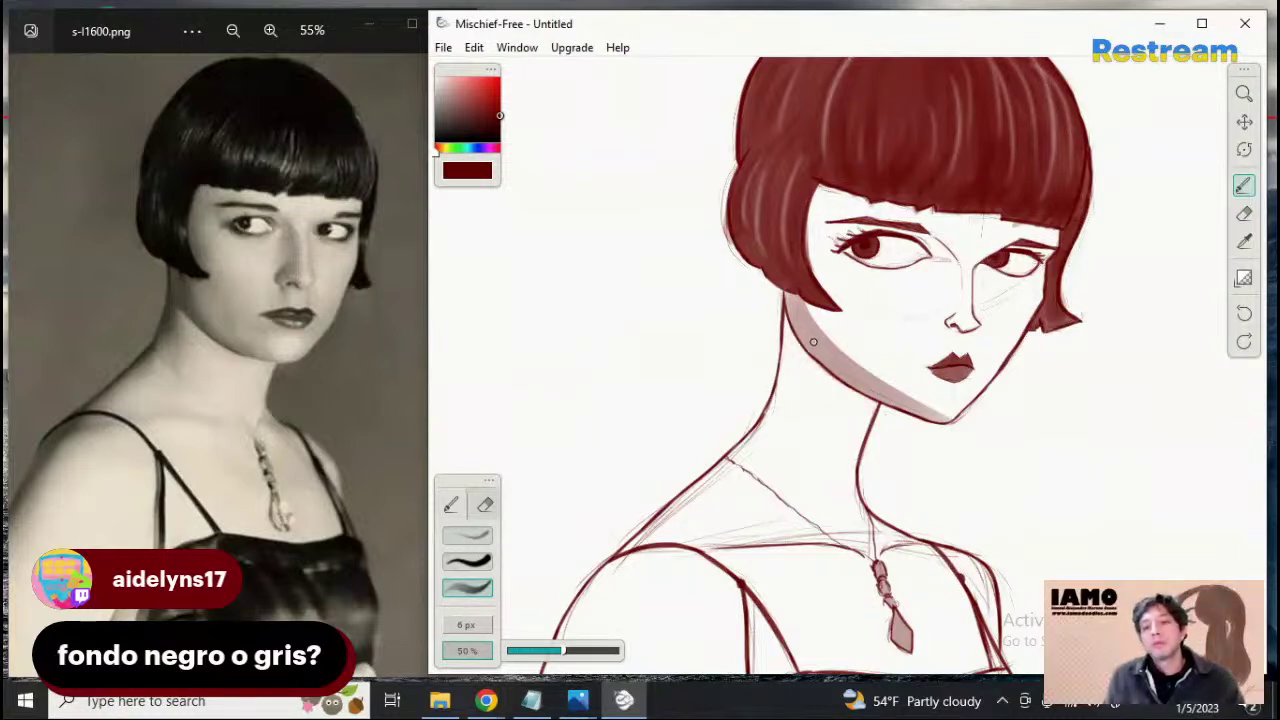
key(ctrl+y)
key(ctrl+z)
key(ctrl+y)
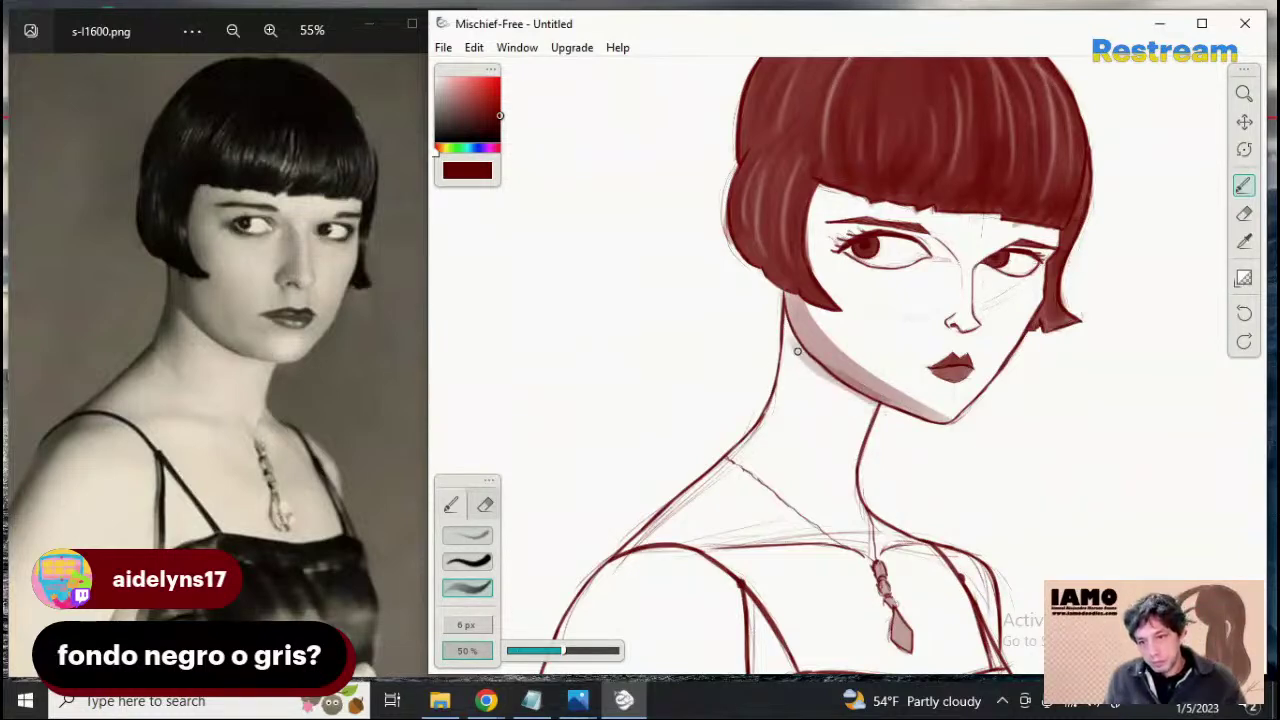
key(ctrl+z)
key(ctrl+y)
key(ctrl+z)
drag(791, 342, 886, 414)
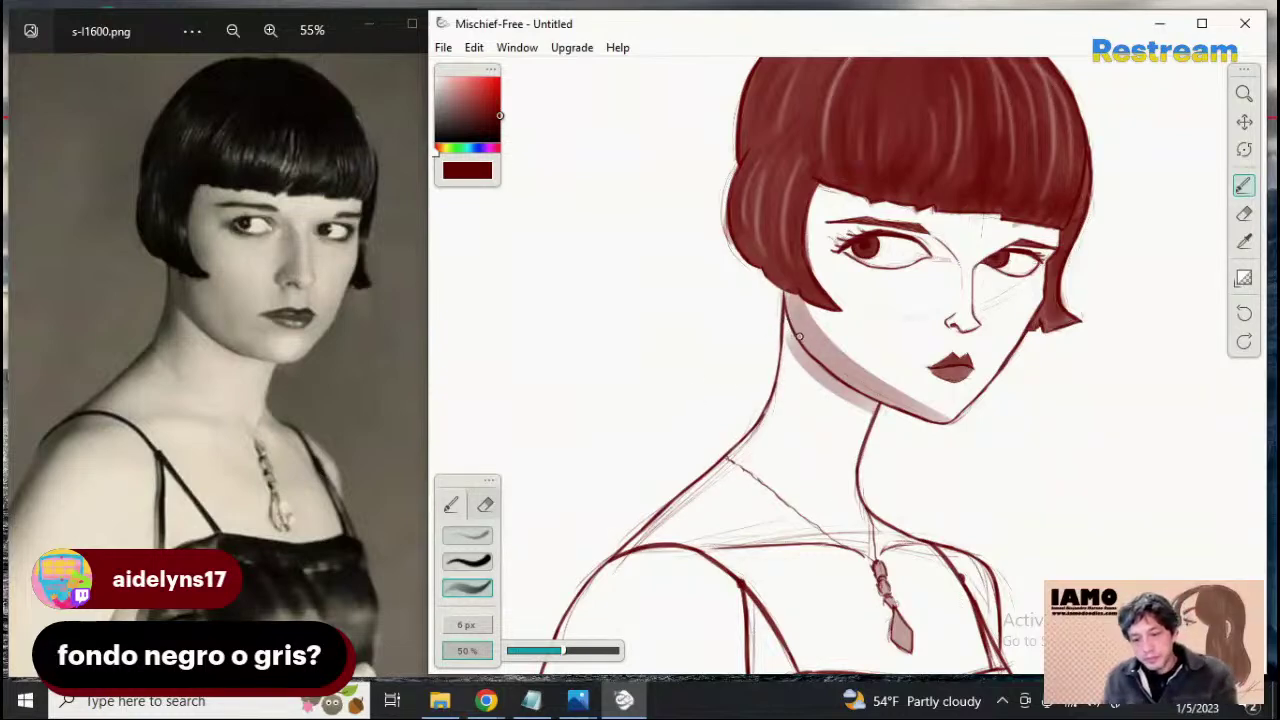
Shade along the back of the neck and down the shoulder slope with the 9 px brush at 50%, redoing the stroke
drag(789, 330, 735, 471)
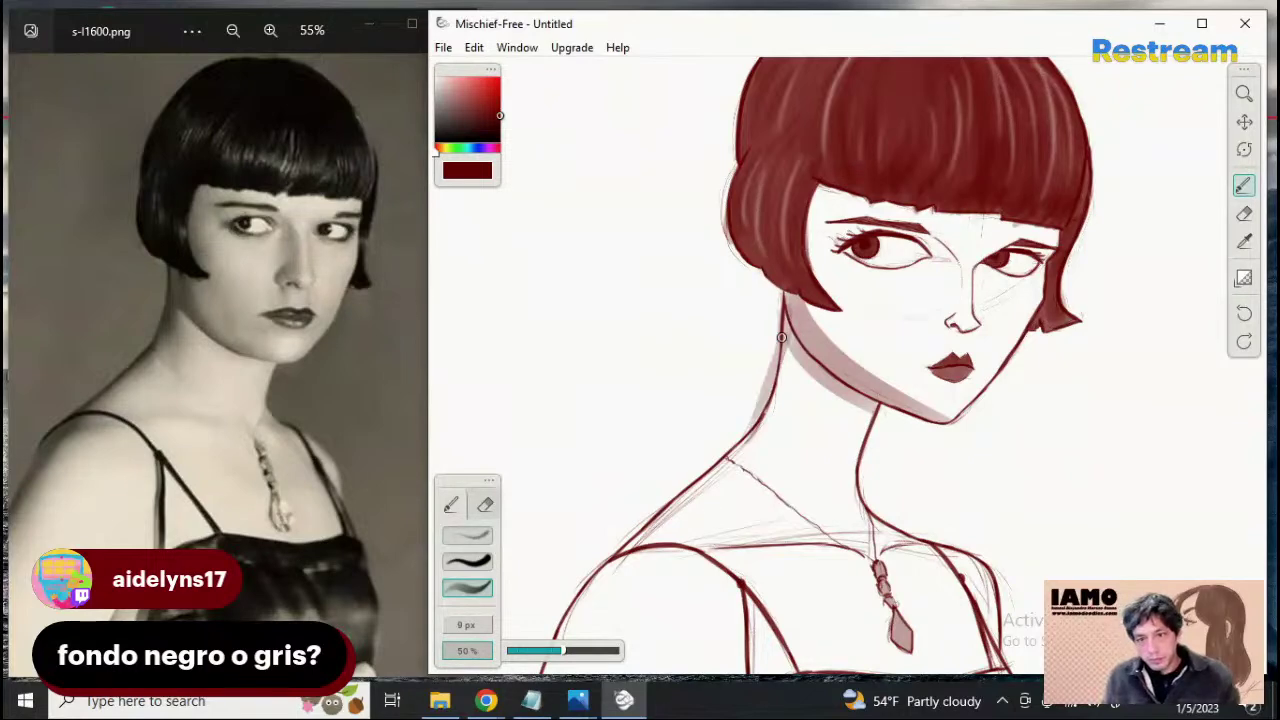
key(ctrl+z)
drag(785, 314, 771, 423)
key(ctrl+z)
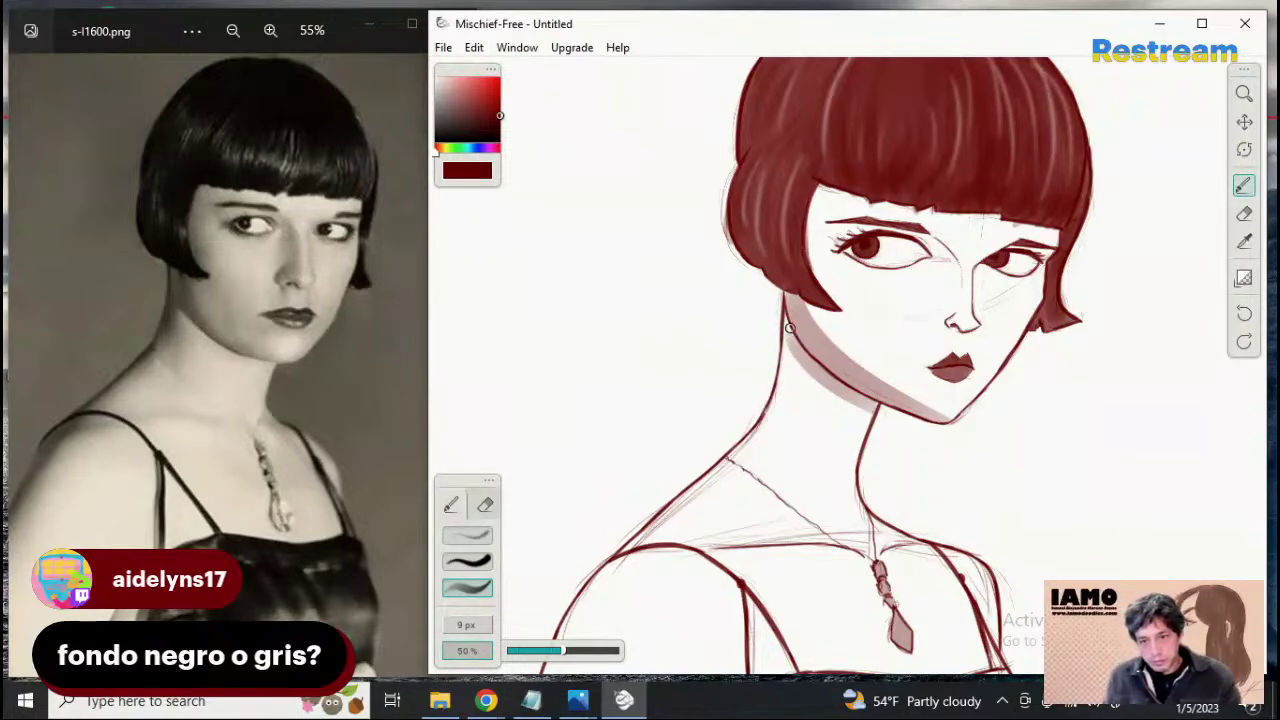
drag(789, 328, 714, 493)
key(ctrl+z)
mouse_move(786, 314)
mouse_down()
mouse_move(767, 413)
mouse_move(713, 464)
mouse_move(742, 459)
mouse_move(670, 507)
mouse_move(776, 393)
mouse_move(755, 429)
mouse_move(600, 550)
mouse_up()
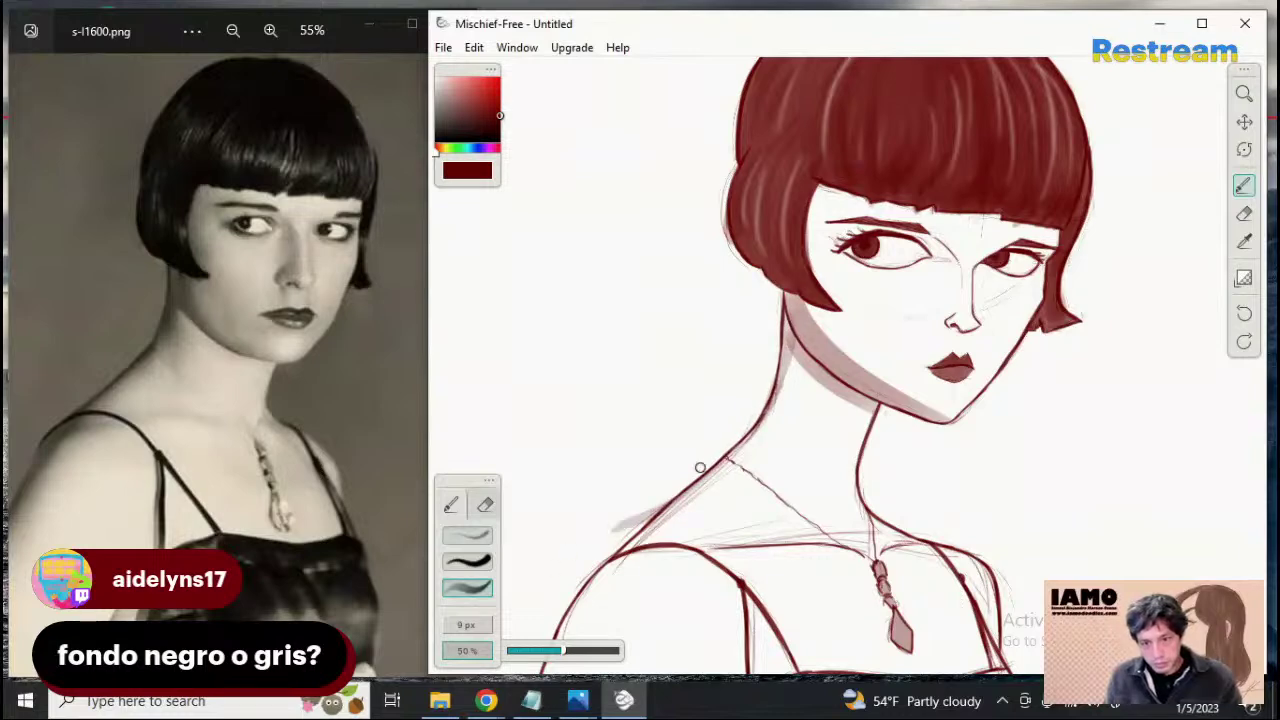
Redo the 9 px, 50% shading stroke that follows the back of the neck down to the start of the shoulder slope
key(ctrl+z)
mouse_move(776, 390)
mouse_down()
mouse_move(627, 545)
mouse_move(762, 418)
mouse_move(645, 534)
mouse_up()
key(ctrl+z)
key(ctrl+z)
key(ctrl+z)
drag(764, 414, 662, 530)
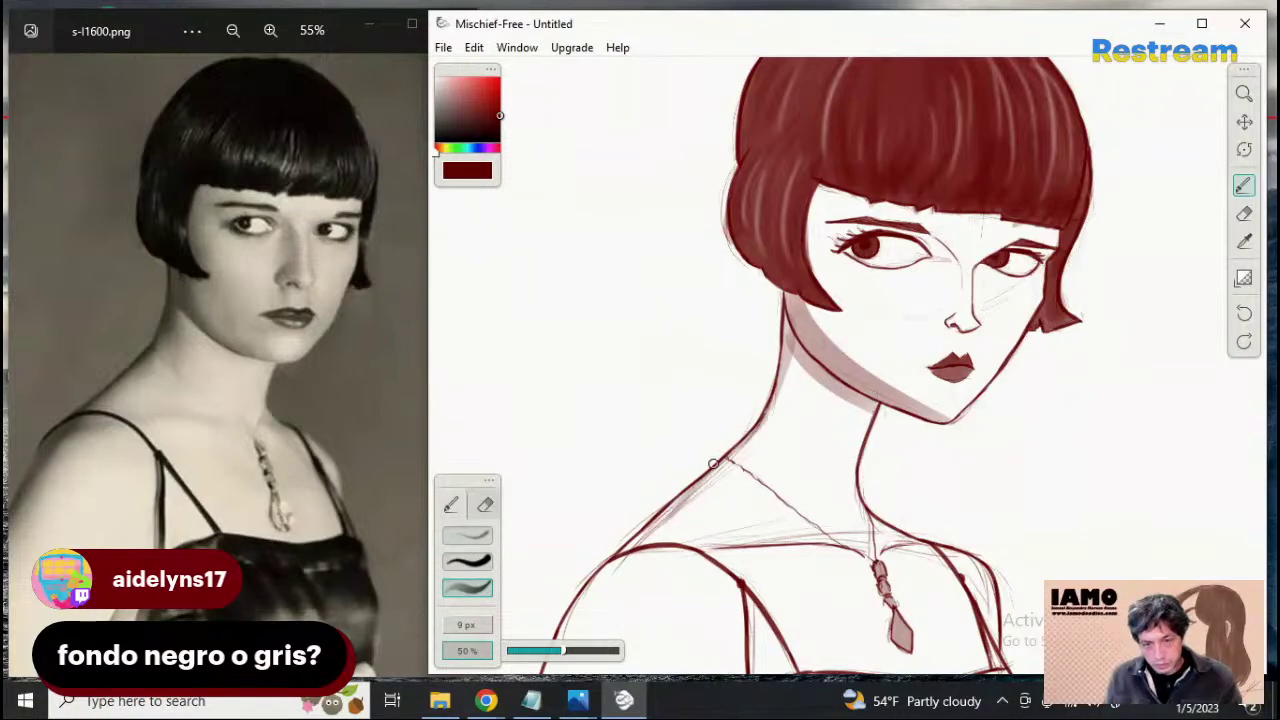
key(ctrl+z)
drag(768, 415, 678, 518)
key(ctrl+z)
drag(771, 404, 682, 496)
key(ctrl+z)
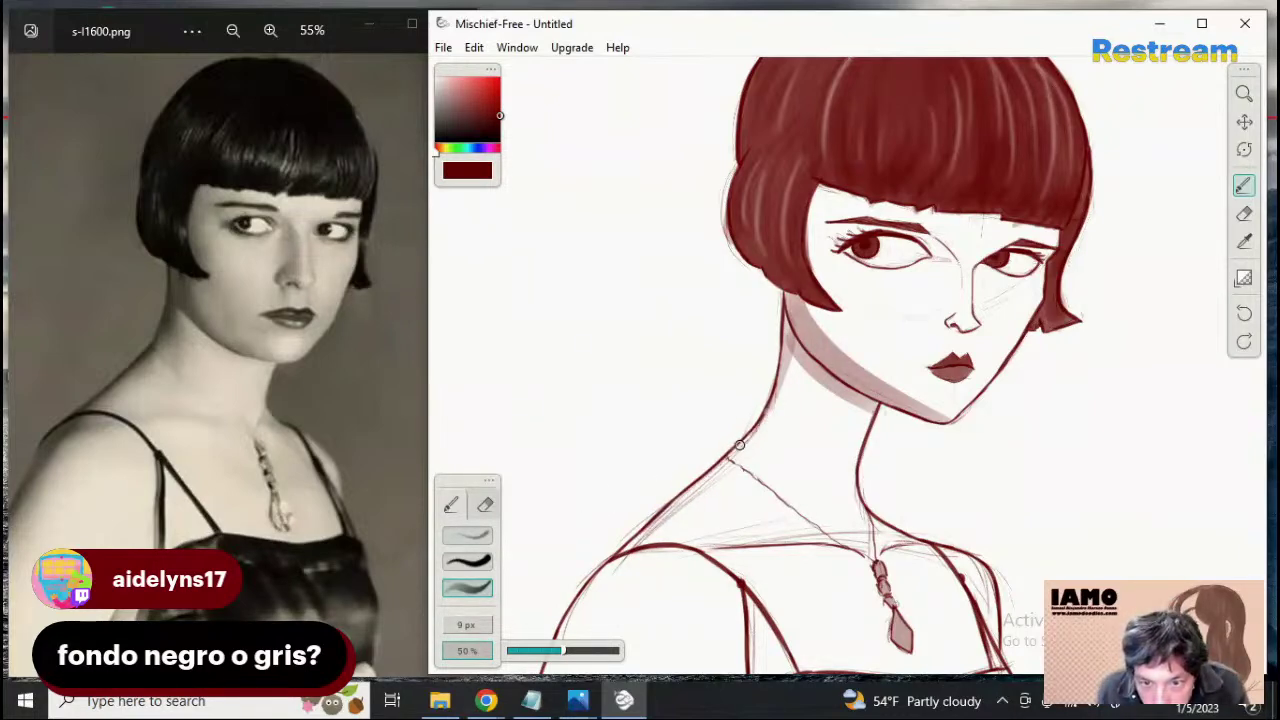
drag(771, 406, 682, 497)
key(ctrl+z)
drag(771, 406, 683, 499)
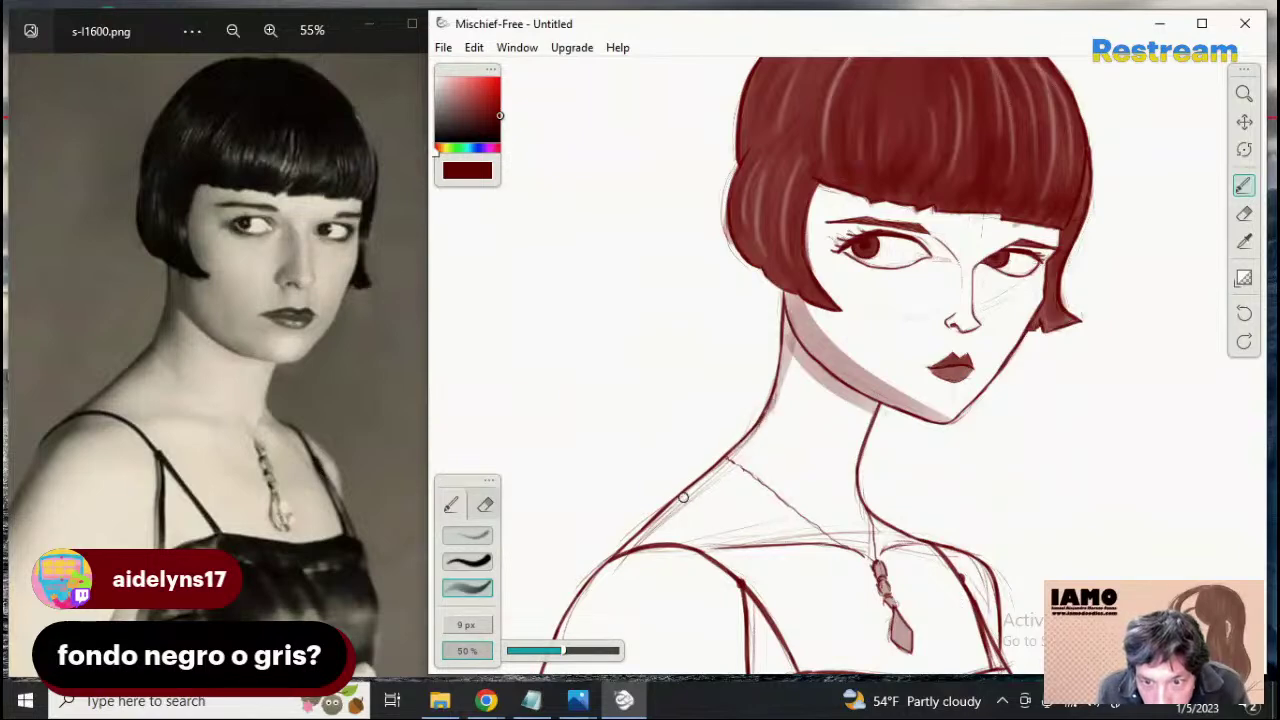
Shade a narrow band just inside the shoulder slope down to the dress strap, redoing the 9 px stroke at 50%
drag(736, 448, 630, 542)
key(ctrl+z)
drag(734, 450, 617, 556)
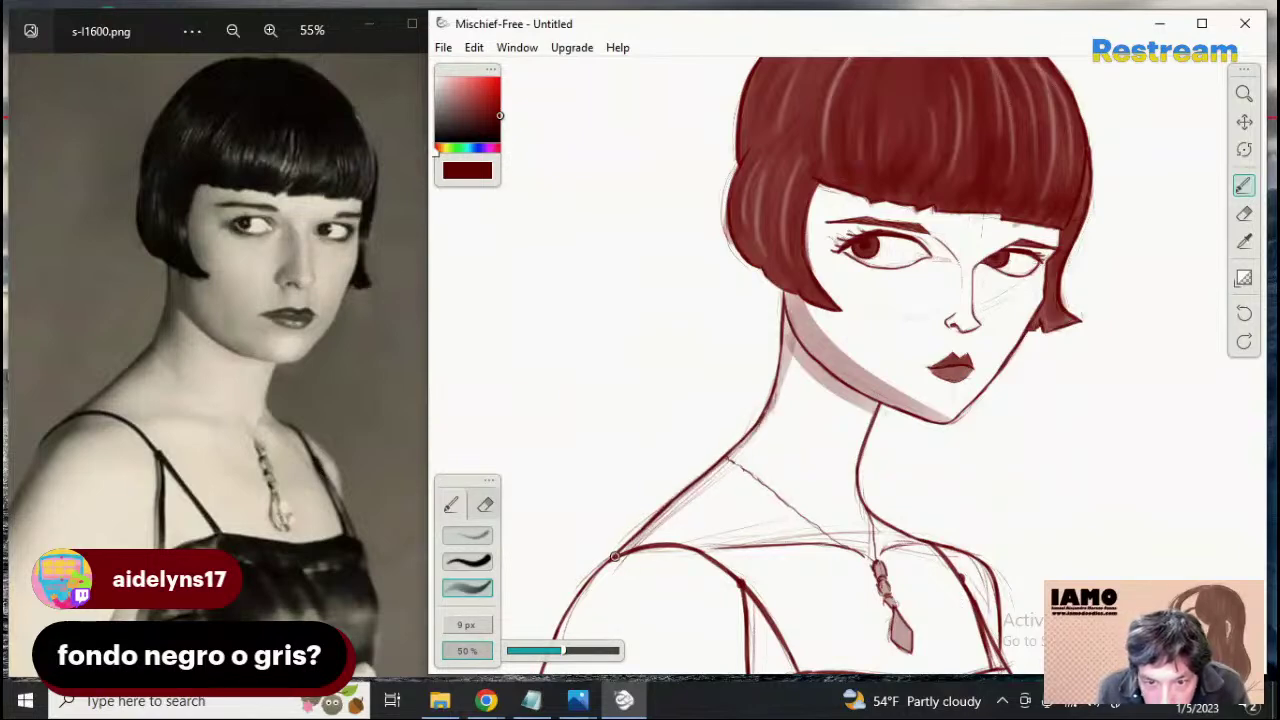
key(ctrl+z)
mouse_move(727, 465)
mouse_down()
mouse_move(627, 556)
mouse_move(616, 551)
mouse_move(655, 520)
mouse_move(582, 590)
mouse_up()
key(ctrl+z)
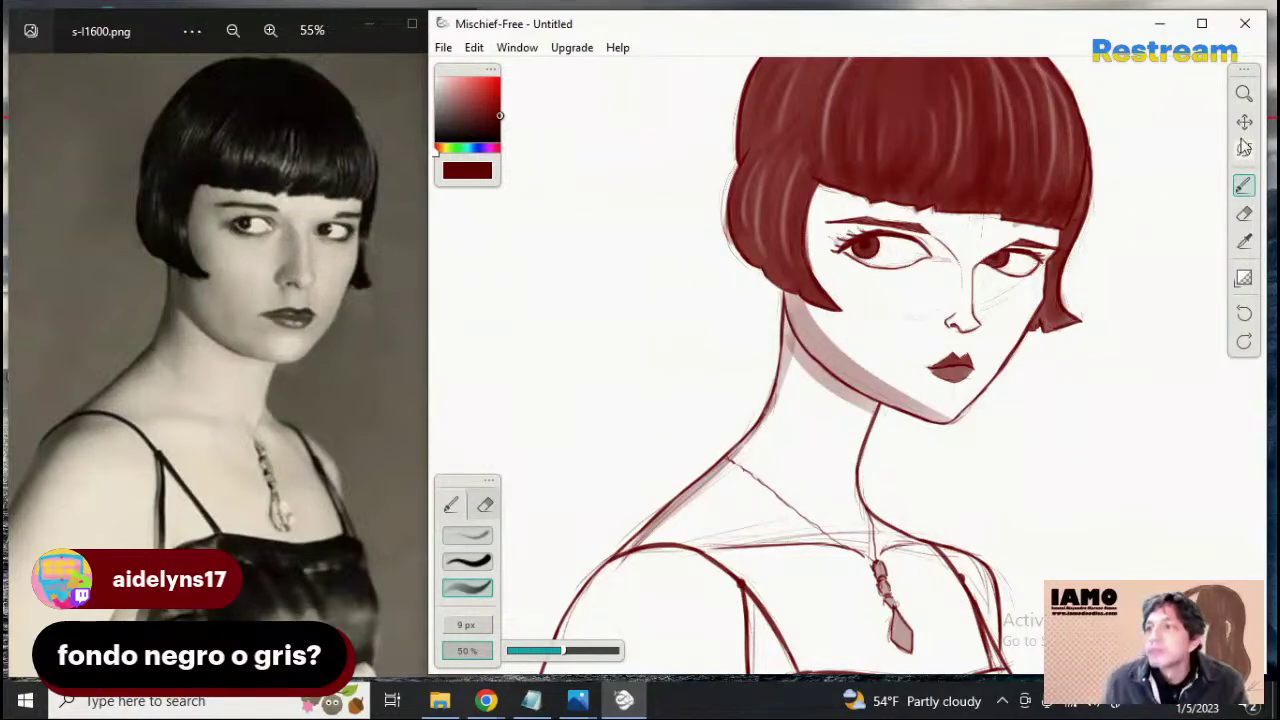
Shade inside the rounded shoulder and down the outer edge of the upper arm with the 9 px brush at 50%
click(1244, 121)
drag(1006, 408, 1086, 220)
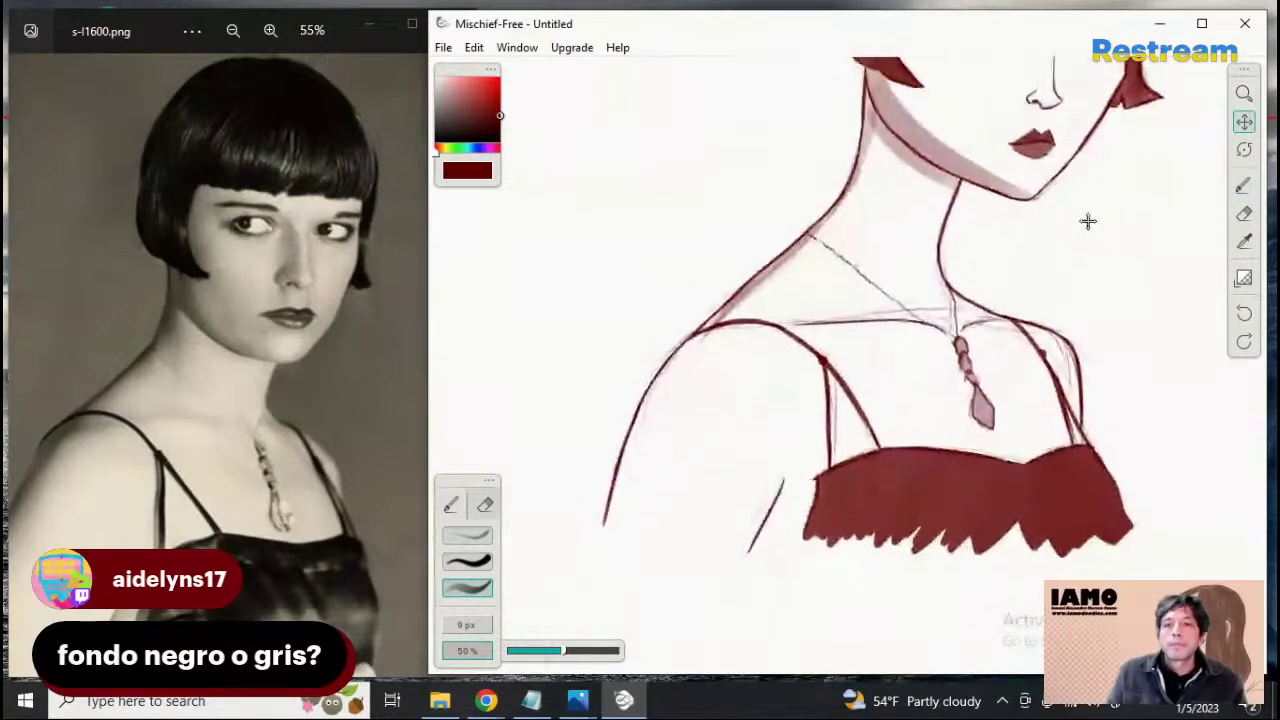
click(1244, 185)
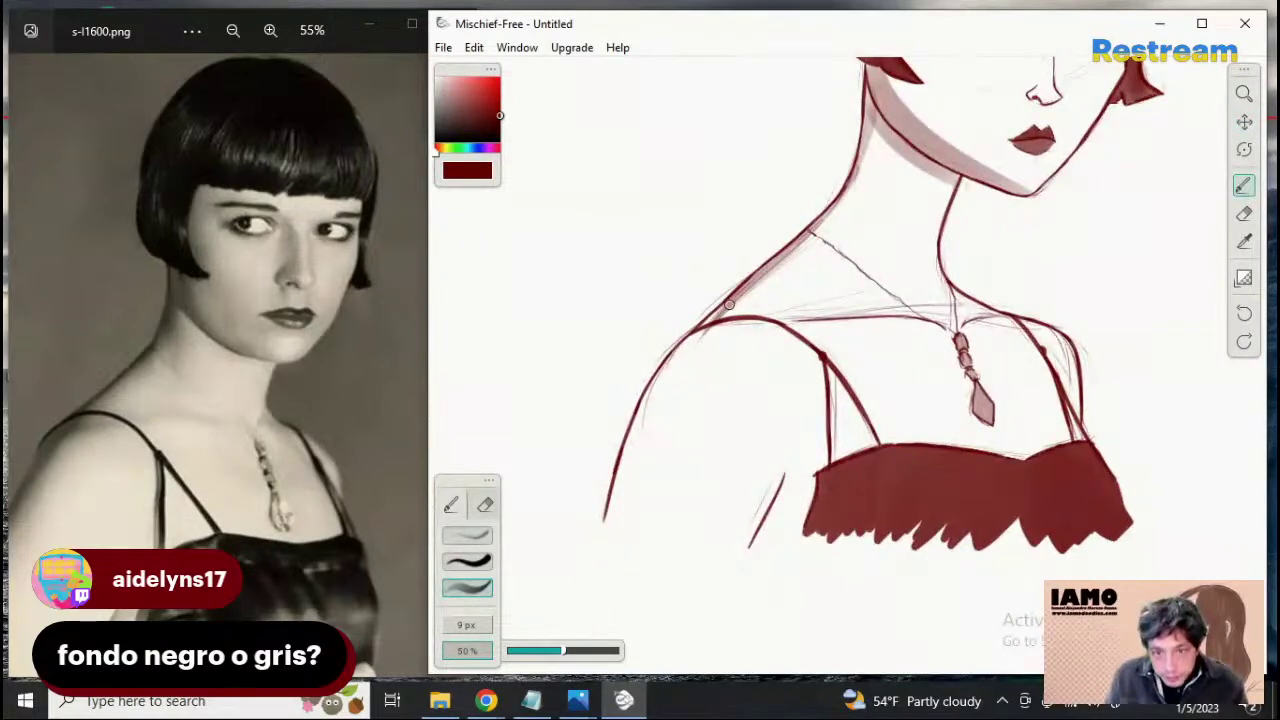
drag(730, 302, 640, 392)
key(ctrl+z)
drag(734, 300, 631, 429)
key(ctrl+z)
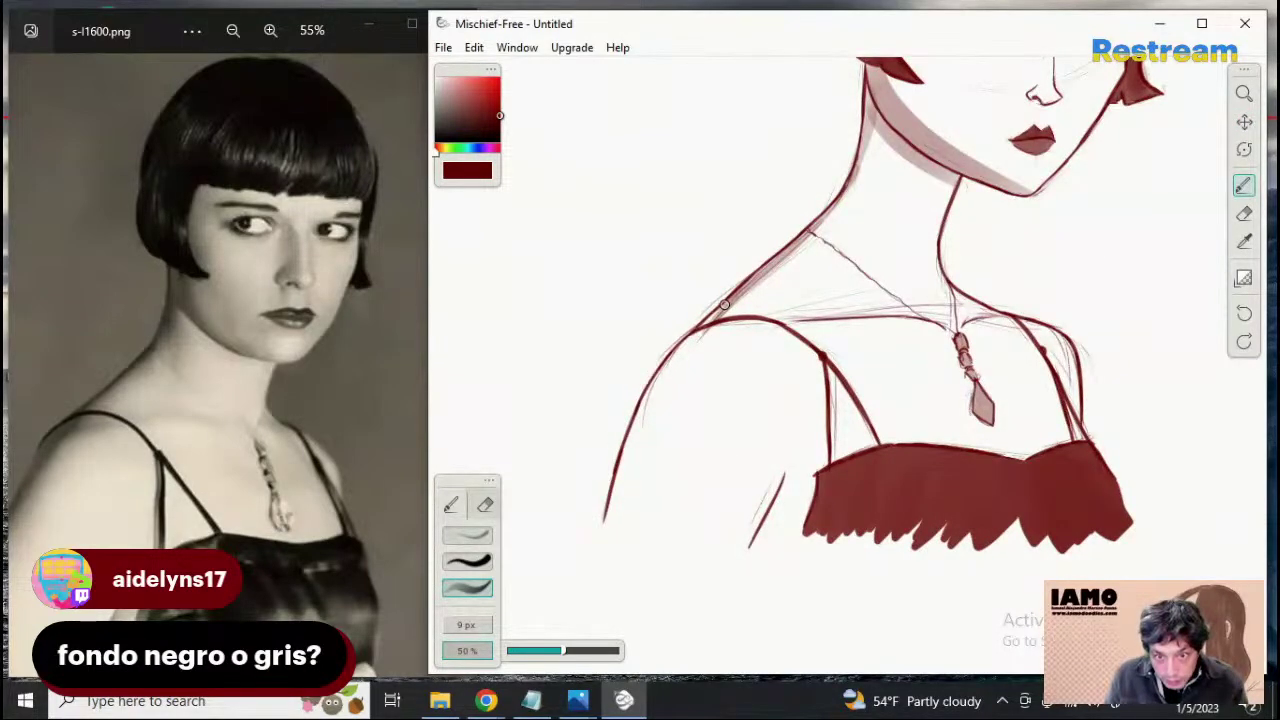
drag(725, 304, 641, 422)
drag(698, 334, 613, 492)
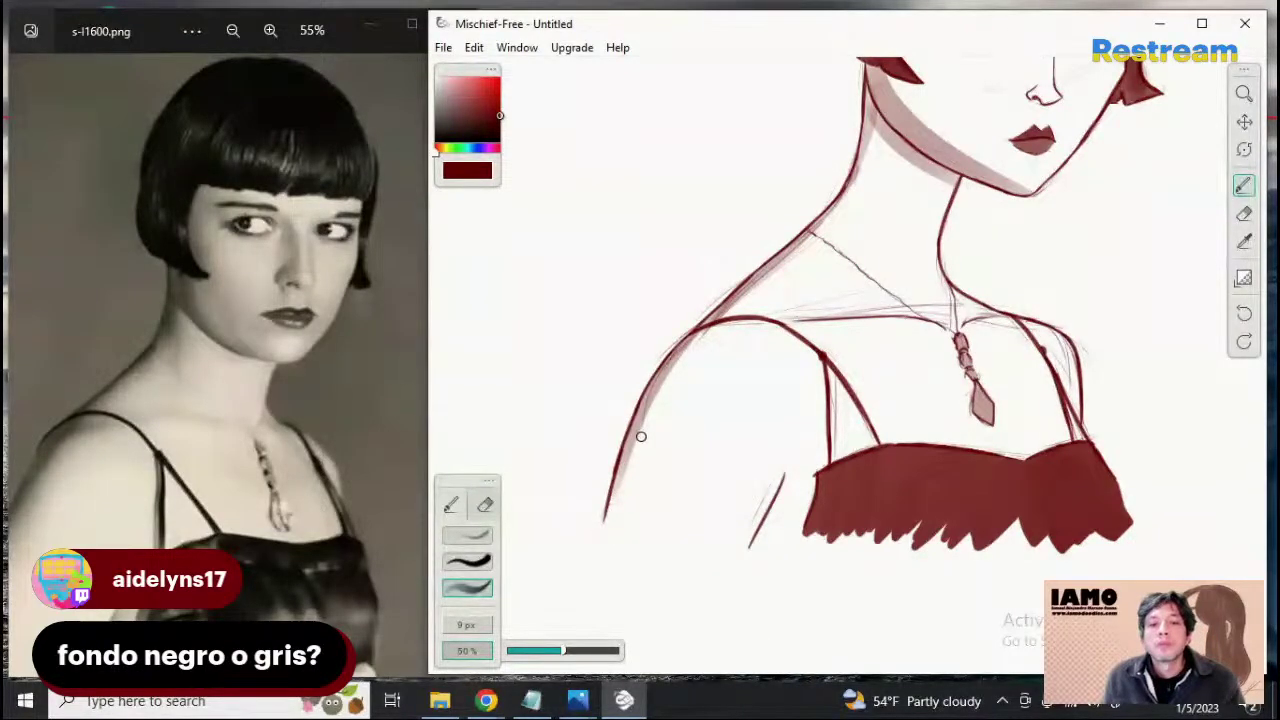
Shade small shadows around the nose with a fine brush at 50%, undoing the last stroke
click(1244, 93)
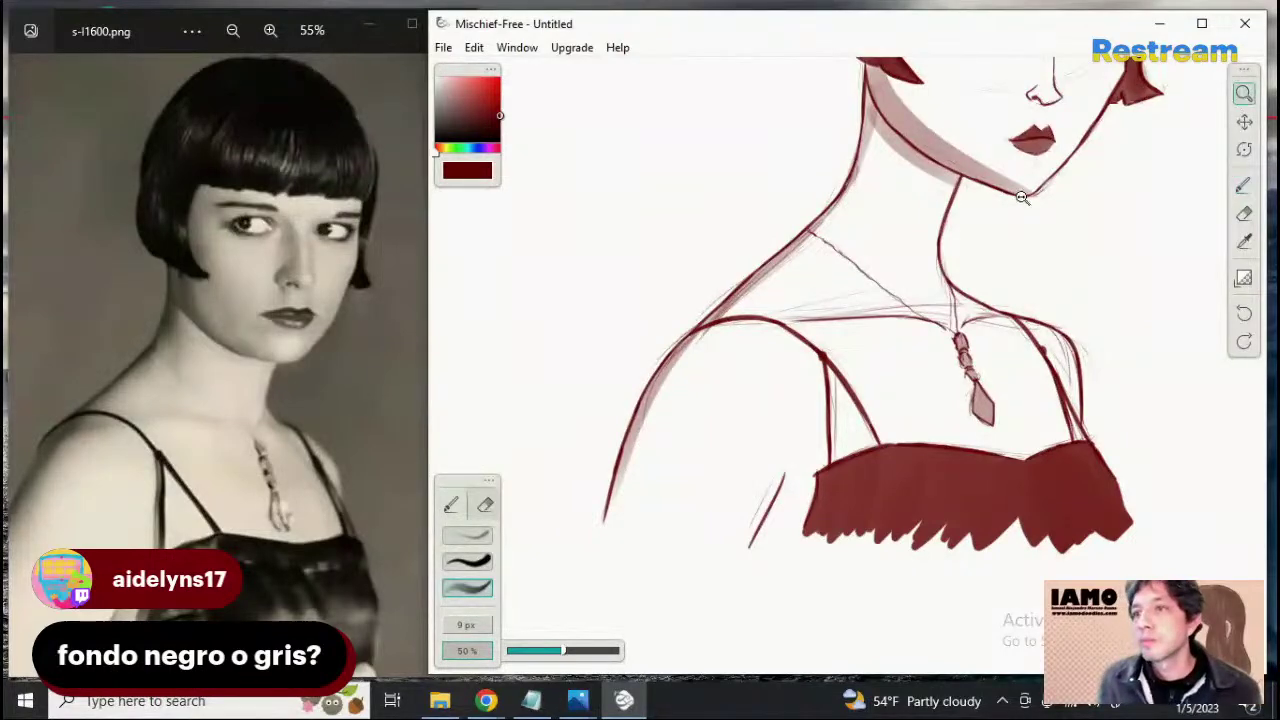
drag(1030, 195, 930, 231)
mouse_move(1046, 179)
mouse_down()
mouse_move(971, 237)
mouse_move(1247, 126)
mouse_up()
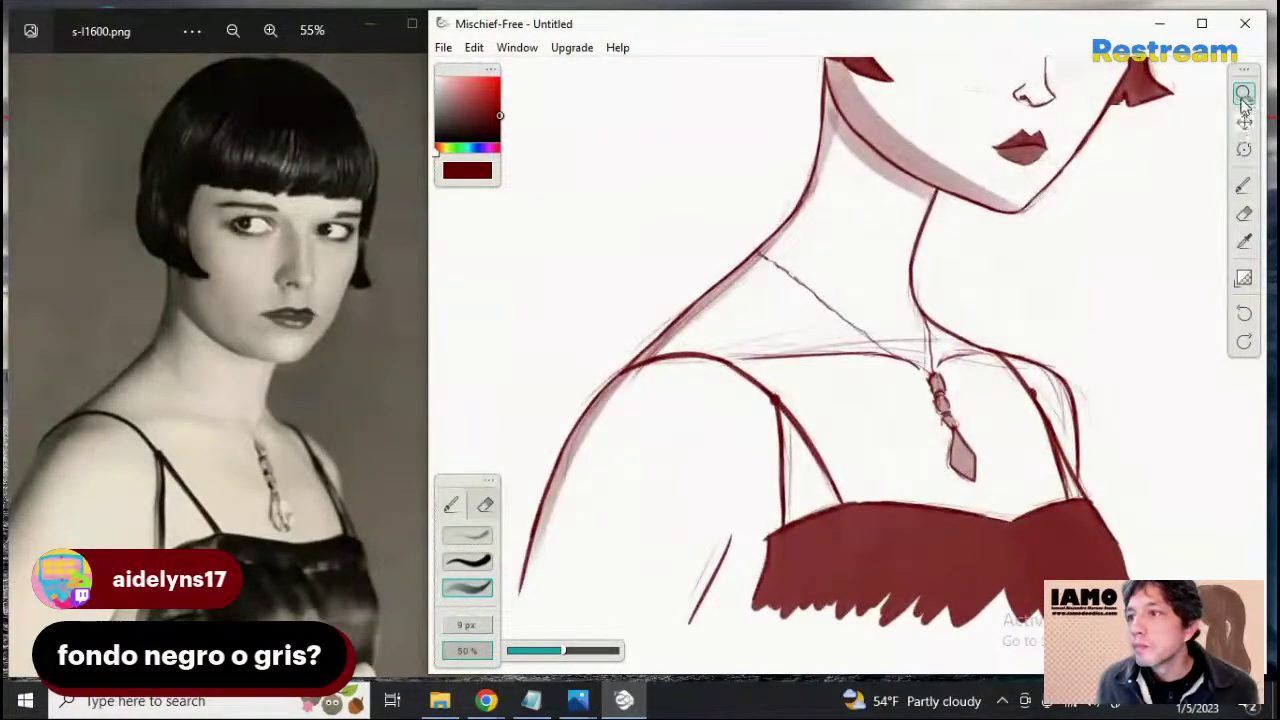
mouse_move(1046, 116)
mouse_down()
mouse_move(998, 181)
mouse_move(1063, 131)
mouse_move(851, 386)
mouse_move(866, 404)
mouse_up()
click(1244, 121)
click(1244, 93)
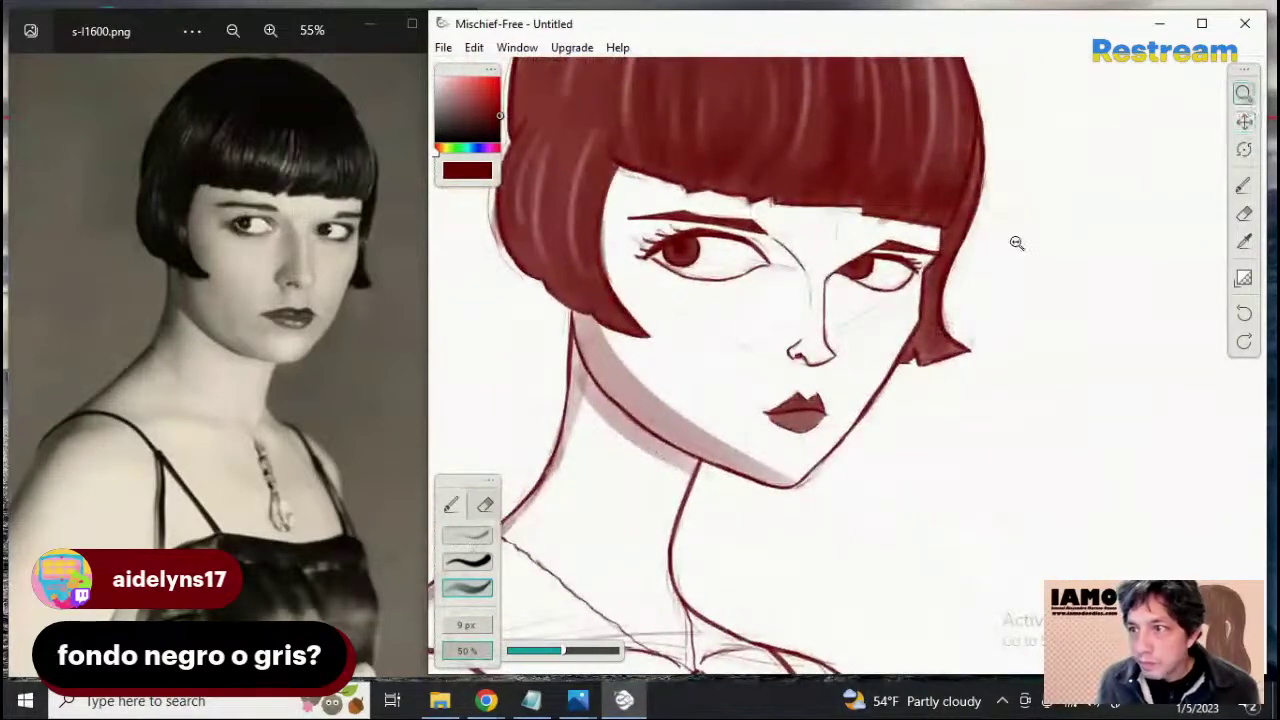
drag(1000, 279, 1023, 278)
click(1244, 185)
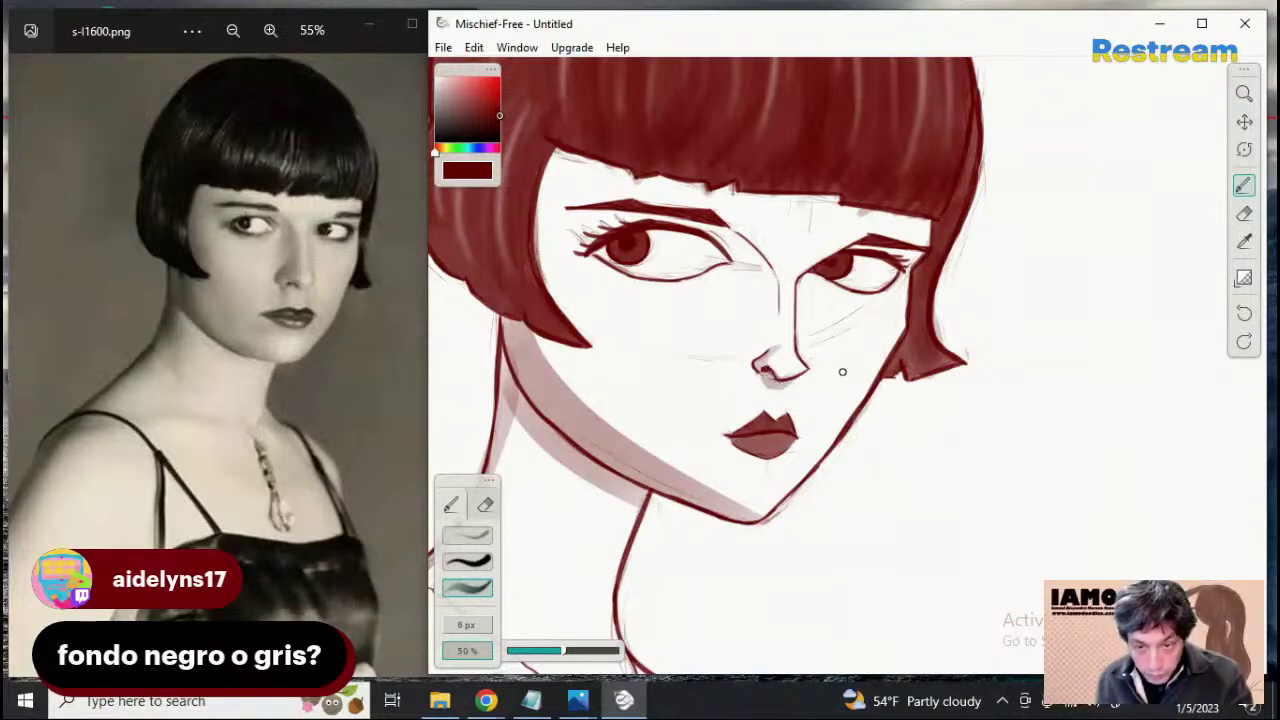
key(ctrl+z)
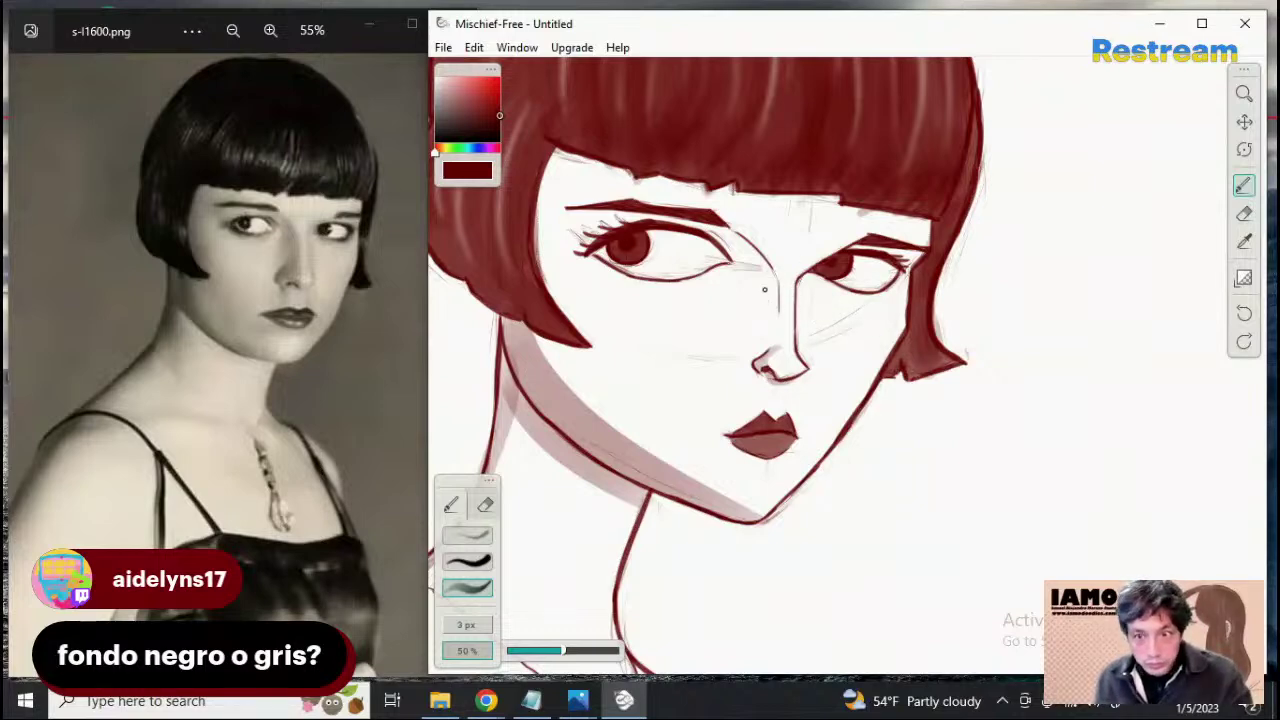
Shade the eyelid beneath the larger eye's brow with the 15 px brush at 50%, trying out strokes toward the nose bridge
key(])
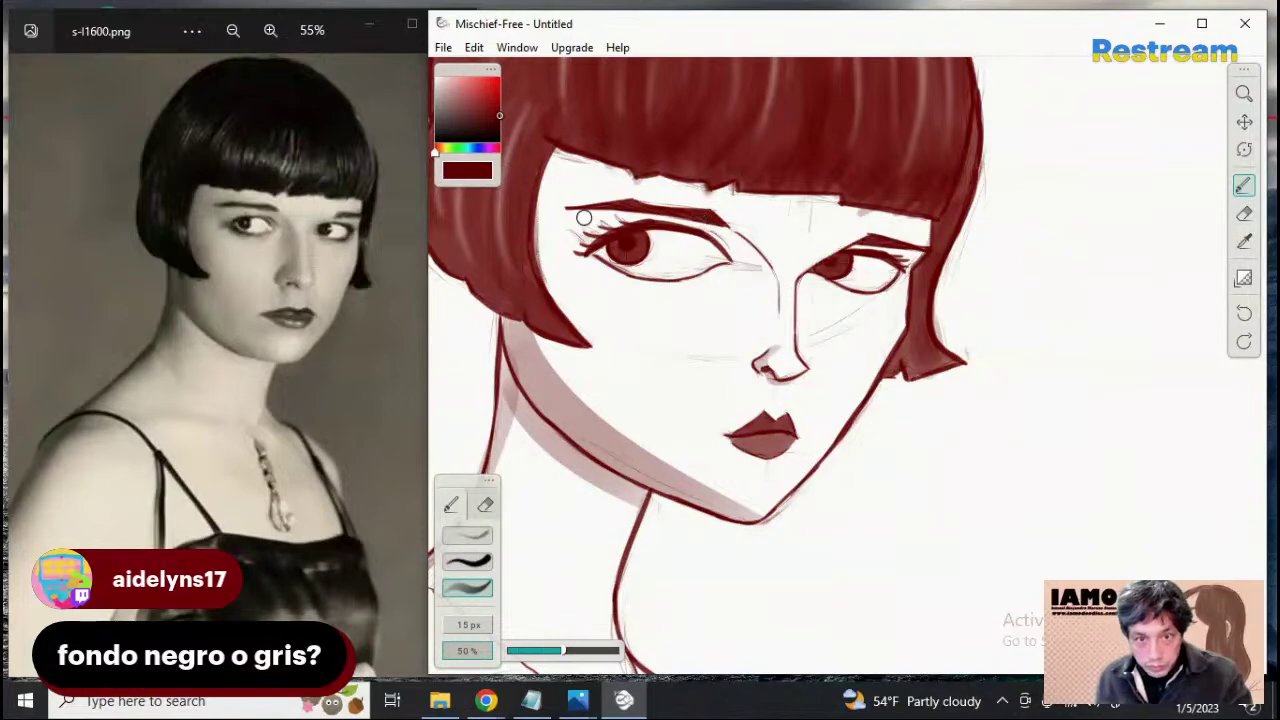
mouse_move(585, 220)
mouse_down()
mouse_move(729, 239)
mouse_move(762, 274)
mouse_up()
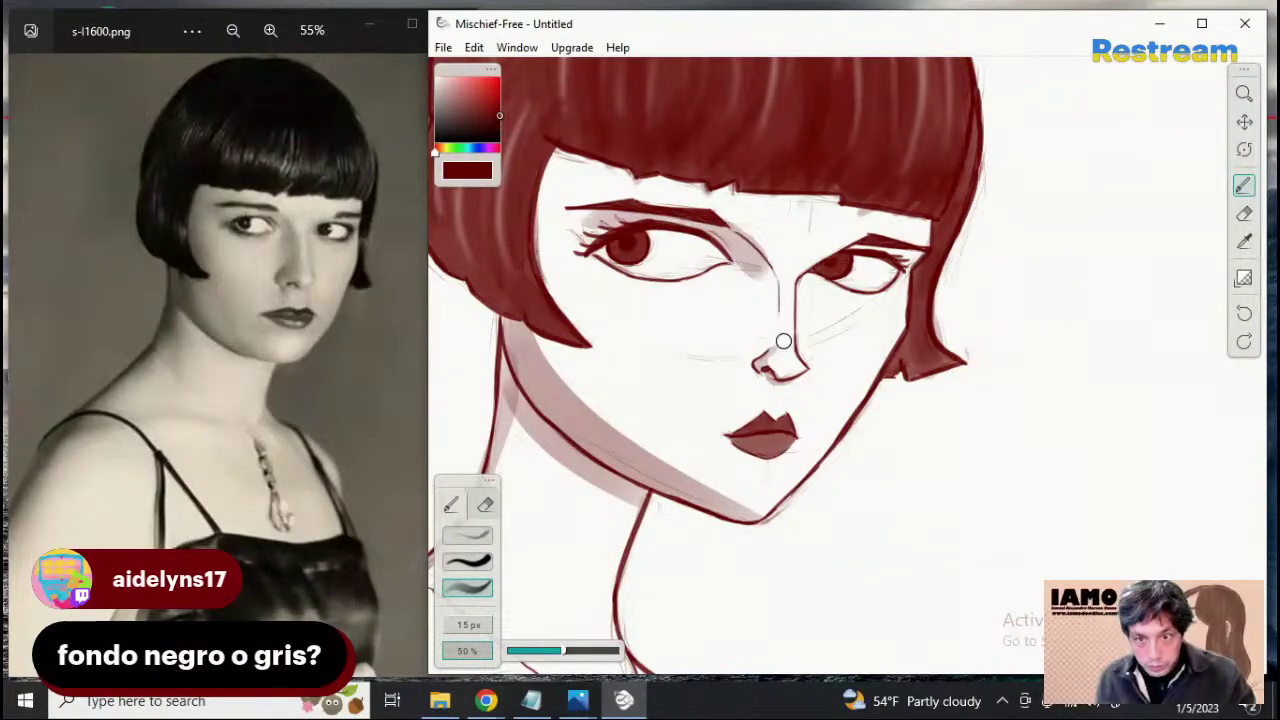
key(ctrl+z)
drag(690, 224, 785, 312)
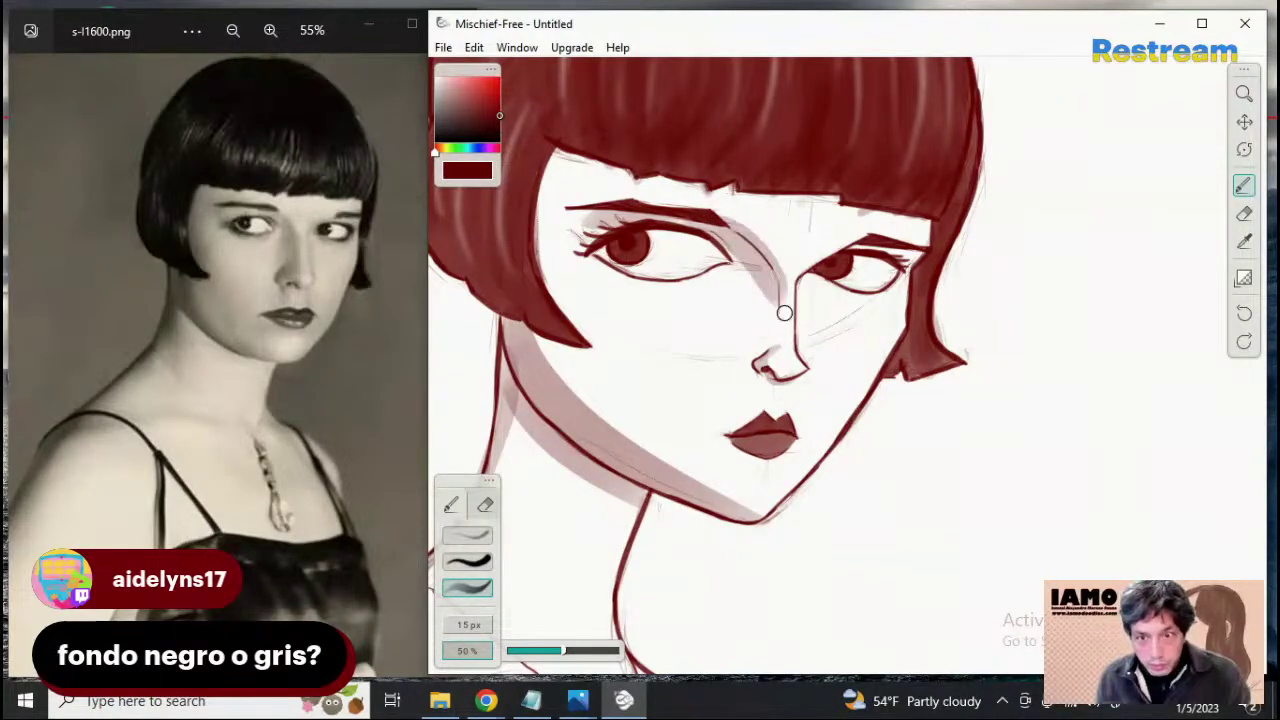
key(ctrl+z)
drag(702, 226, 768, 290)
key(ctrl+z)
mouse_move(702, 225)
mouse_down()
mouse_move(758, 267)
mouse_move(771, 336)
mouse_up()
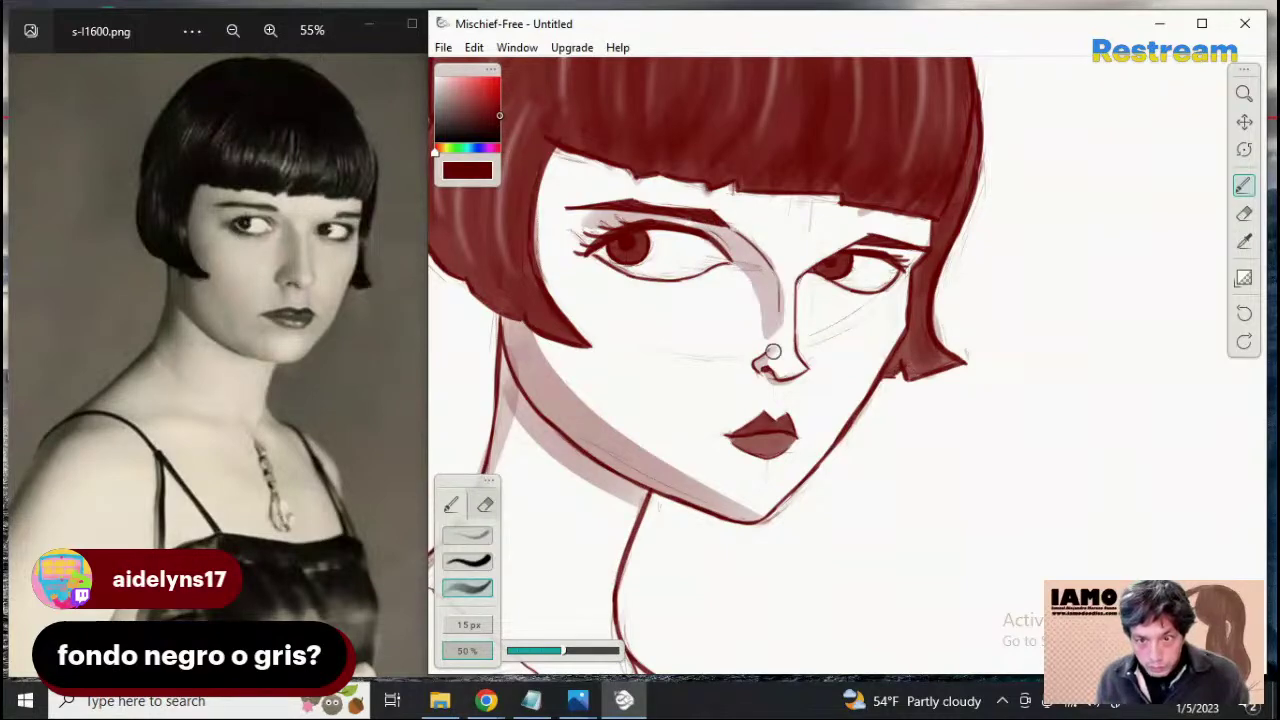
key(ctrl+z)
mouse_move(686, 220)
mouse_down()
mouse_move(738, 249)
mouse_move(776, 314)
mouse_up()
key(ctrl+z)
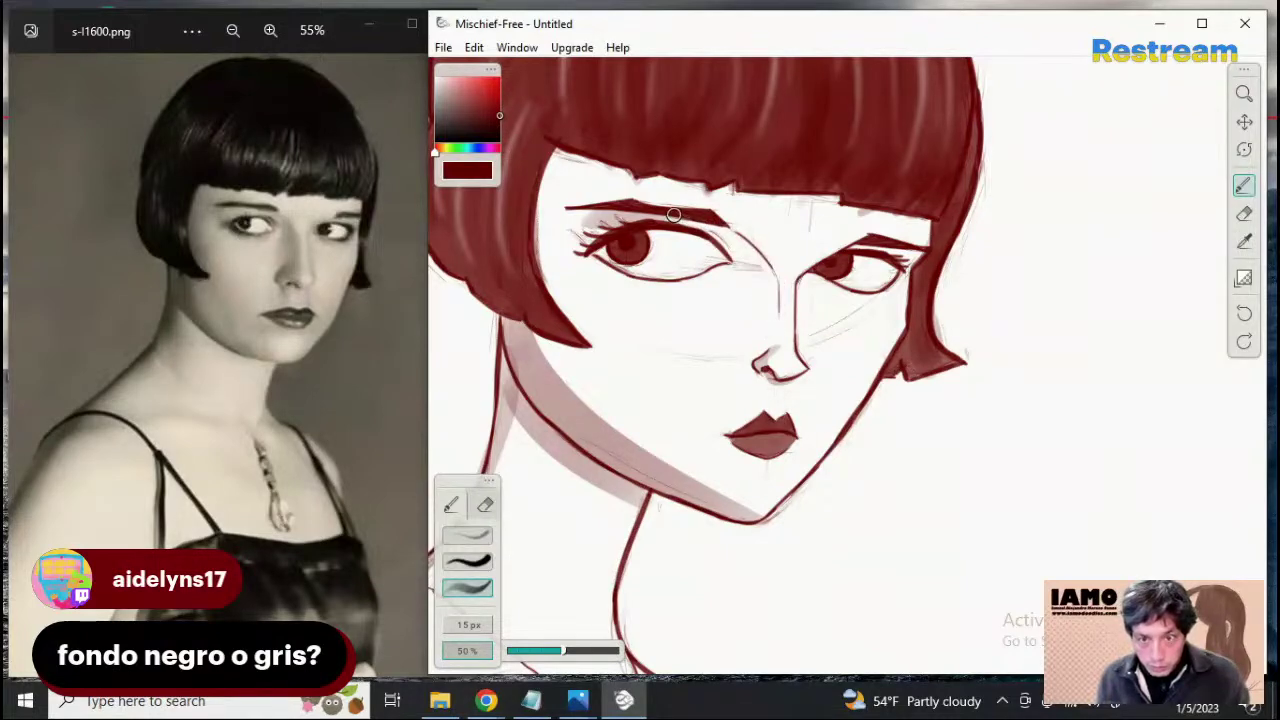
mouse_move(676, 217)
mouse_down()
mouse_move(757, 274)
mouse_move(766, 313)
mouse_up()
key(ctrl+z)
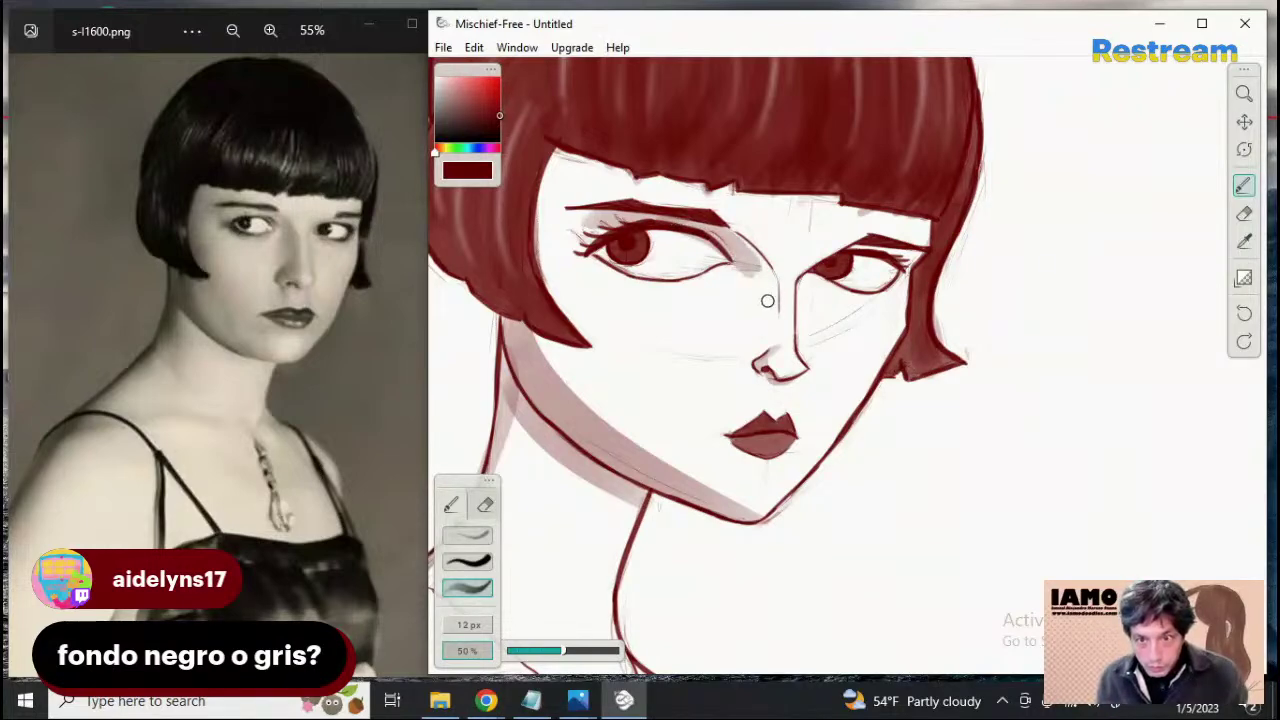
Shade from the inner brow down the side of the nose with the 12 px brush at 50%, redoing the stroke
mouse_move(689, 220)
mouse_down()
mouse_move(758, 266)
mouse_move(777, 314)
mouse_up()
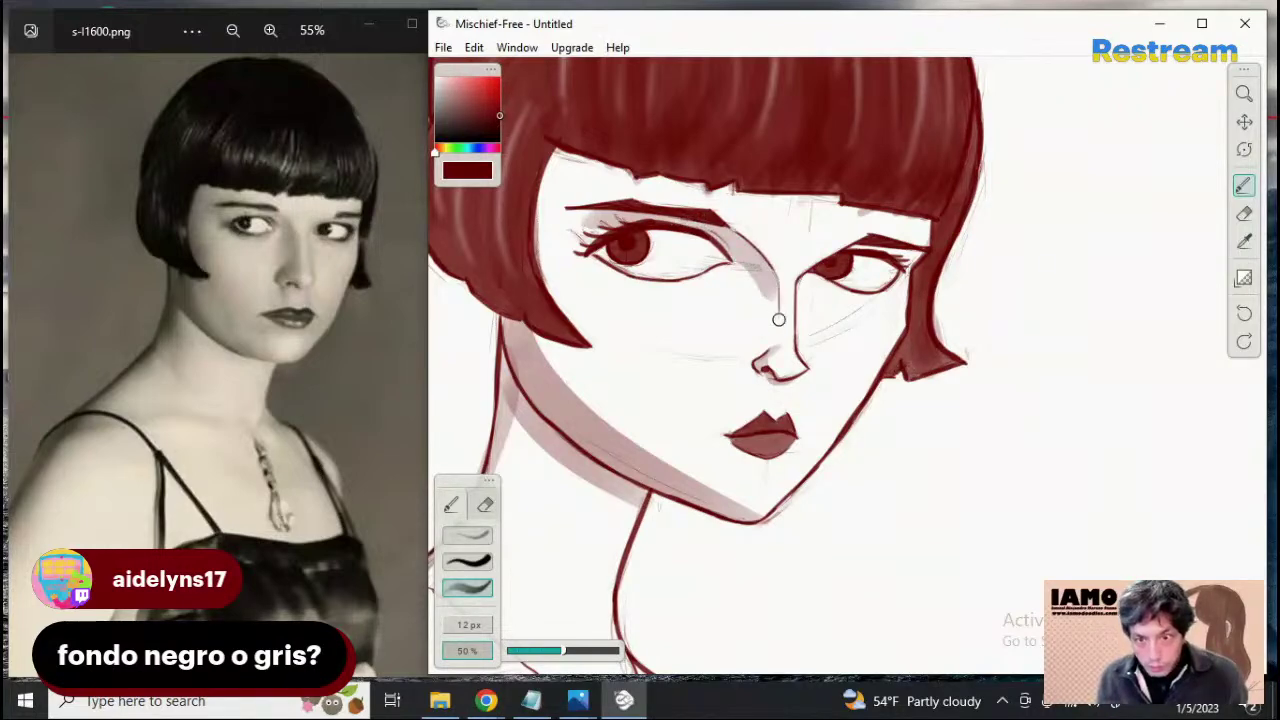
key(ctrl+z)
drag(686, 220, 754, 268)
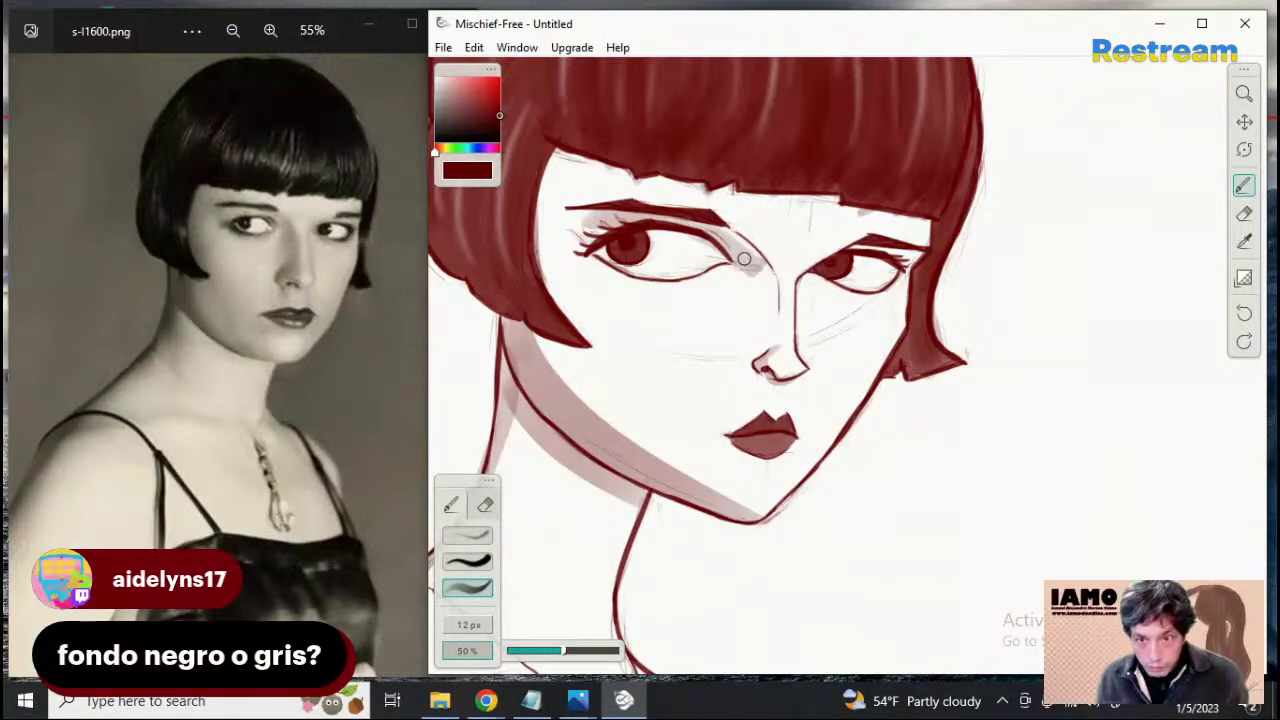
key(ctrl+z)
mouse_move(668, 220)
mouse_down()
mouse_move(772, 276)
mouse_move(710, 227)
mouse_move(675, 214)
mouse_move(765, 276)
mouse_move(655, 215)
mouse_move(756, 270)
mouse_up()
key(ctrl+z)
key(ctrl+z)
key(ctrl+z)
mouse_move(668, 216)
mouse_down()
mouse_move(751, 266)
mouse_move(730, 242)
mouse_move(745, 250)
mouse_move(764, 298)
mouse_move(685, 223)
mouse_move(775, 298)
mouse_up()
key(ctrl+z)
key(ctrl+z)
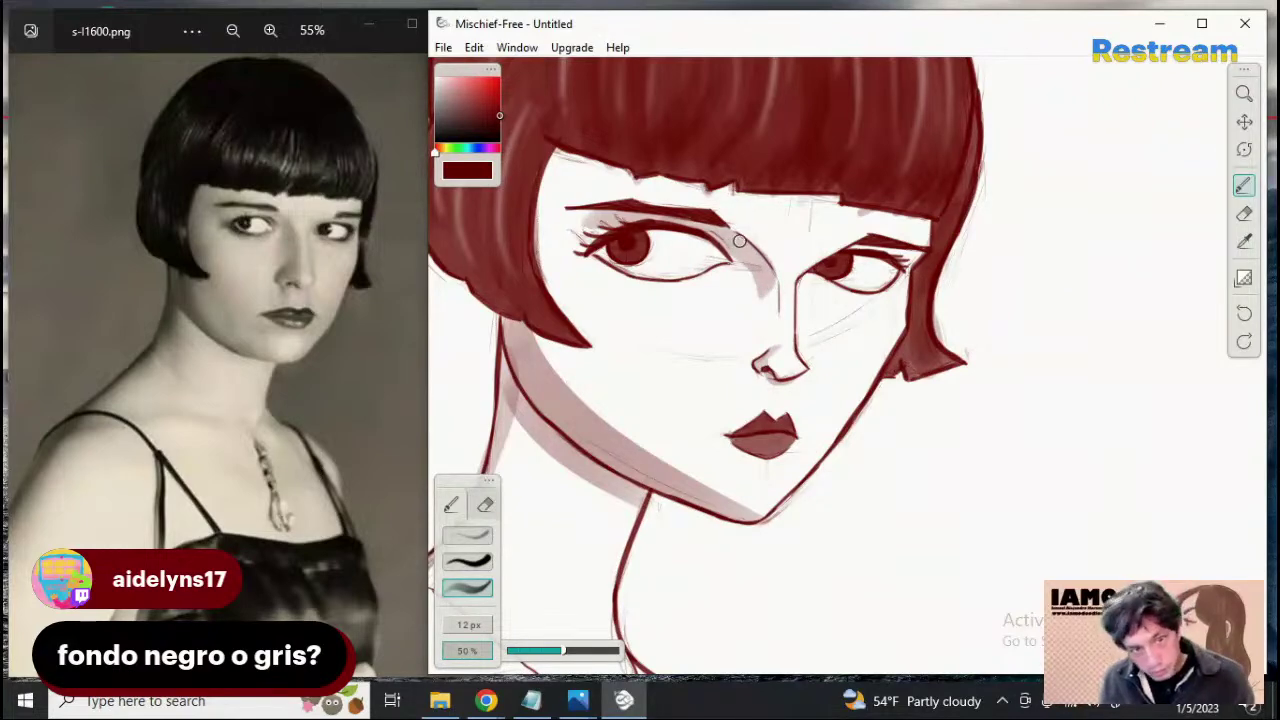
key(ctrl+z)
drag(665, 216, 735, 240)
key(ctrl+z)
mouse_move(665, 214)
mouse_down()
mouse_move(741, 246)
mouse_move(777, 342)
mouse_up()
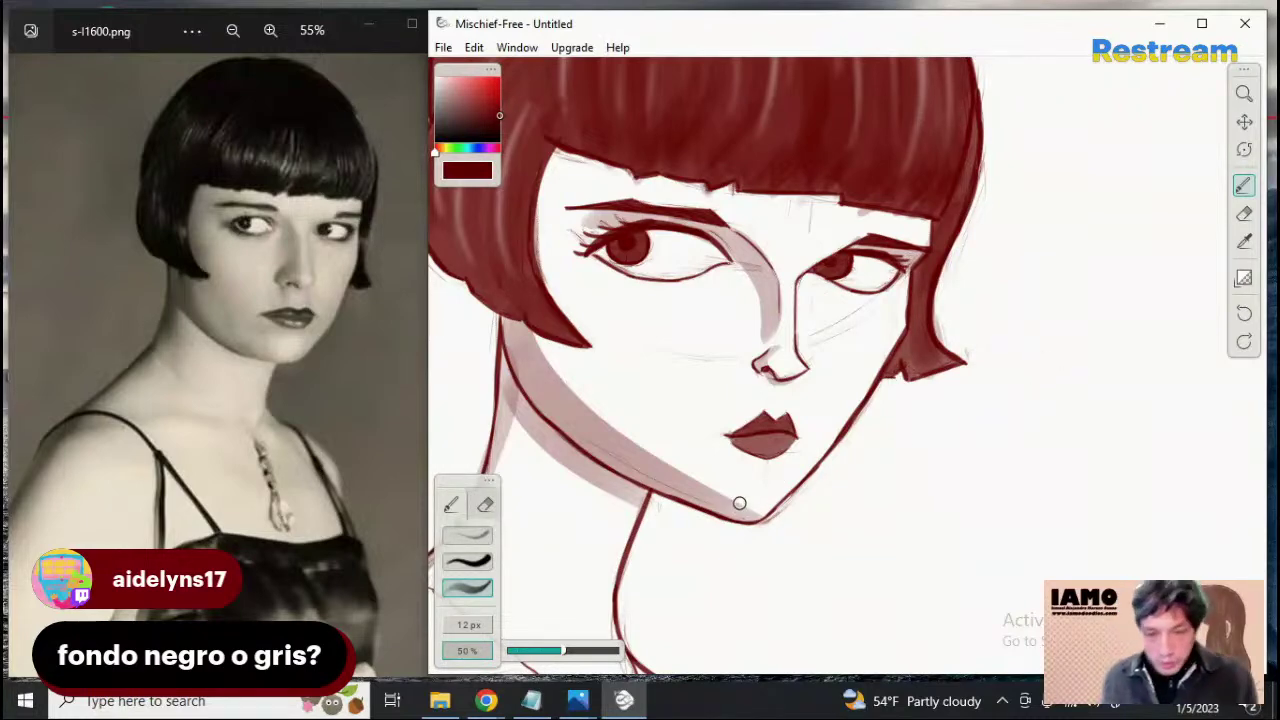
Shade a thin shadow under the lower lip with the 5 px brush at 50%, redoing the stroke
key(bracketleft)
key(bracketleft)
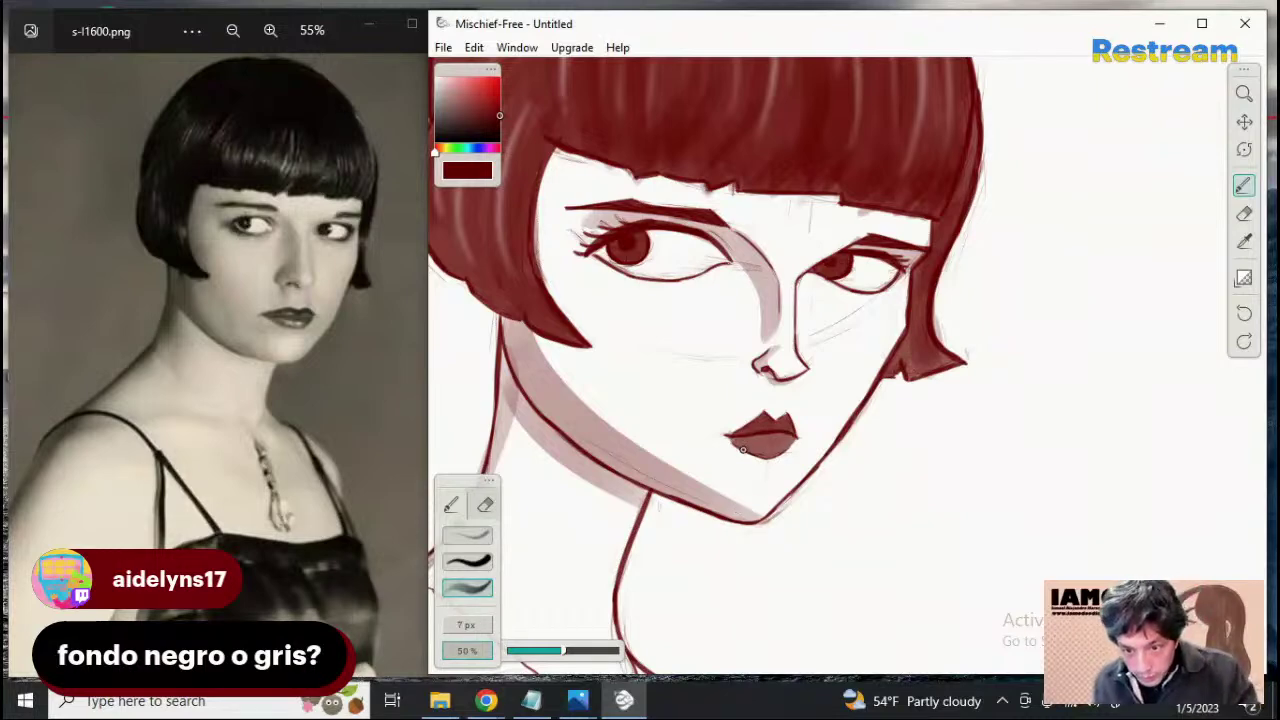
drag(734, 448, 760, 466)
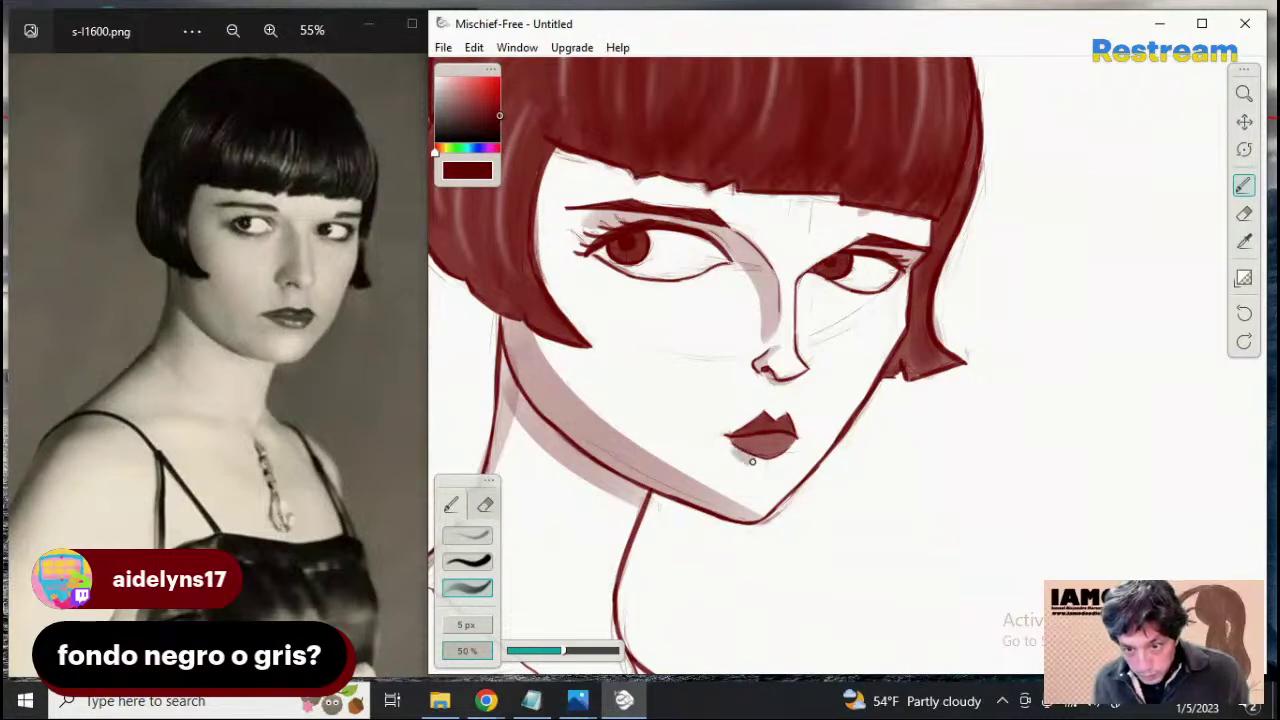
drag(752, 461, 772, 464)
key(ctrl+z)
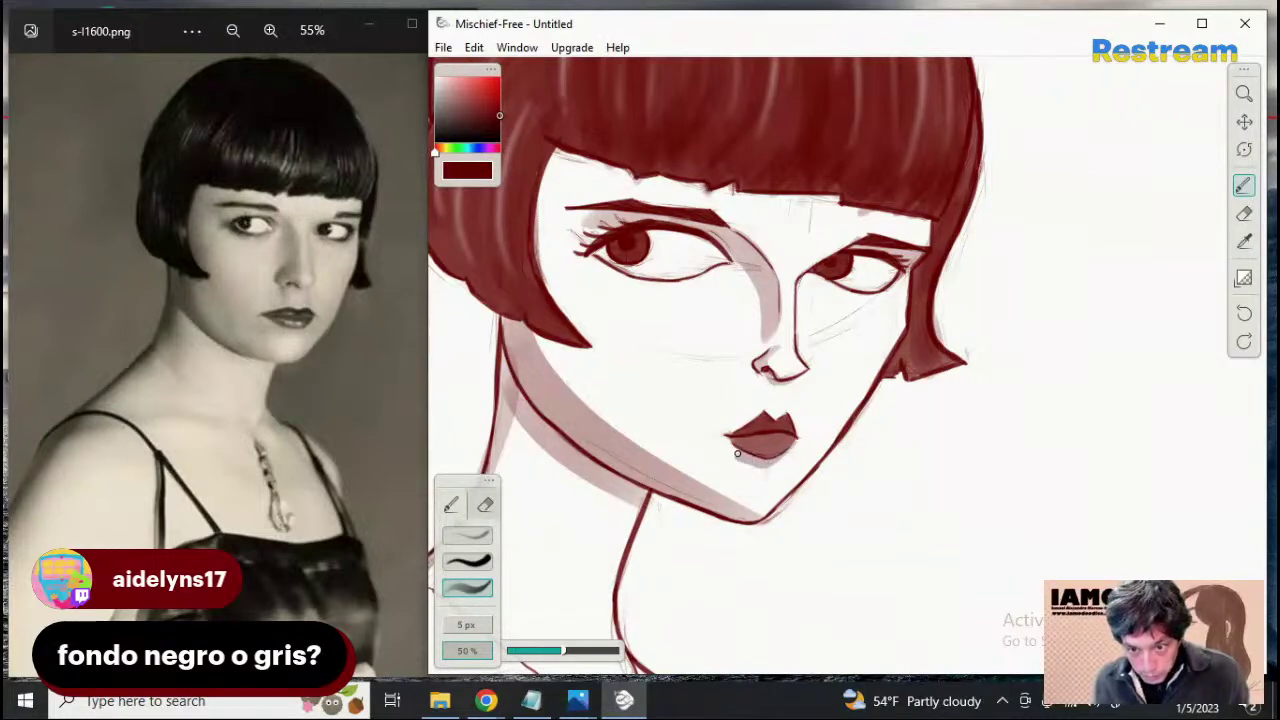
key(ctrl+z)
drag(735, 449, 771, 464)
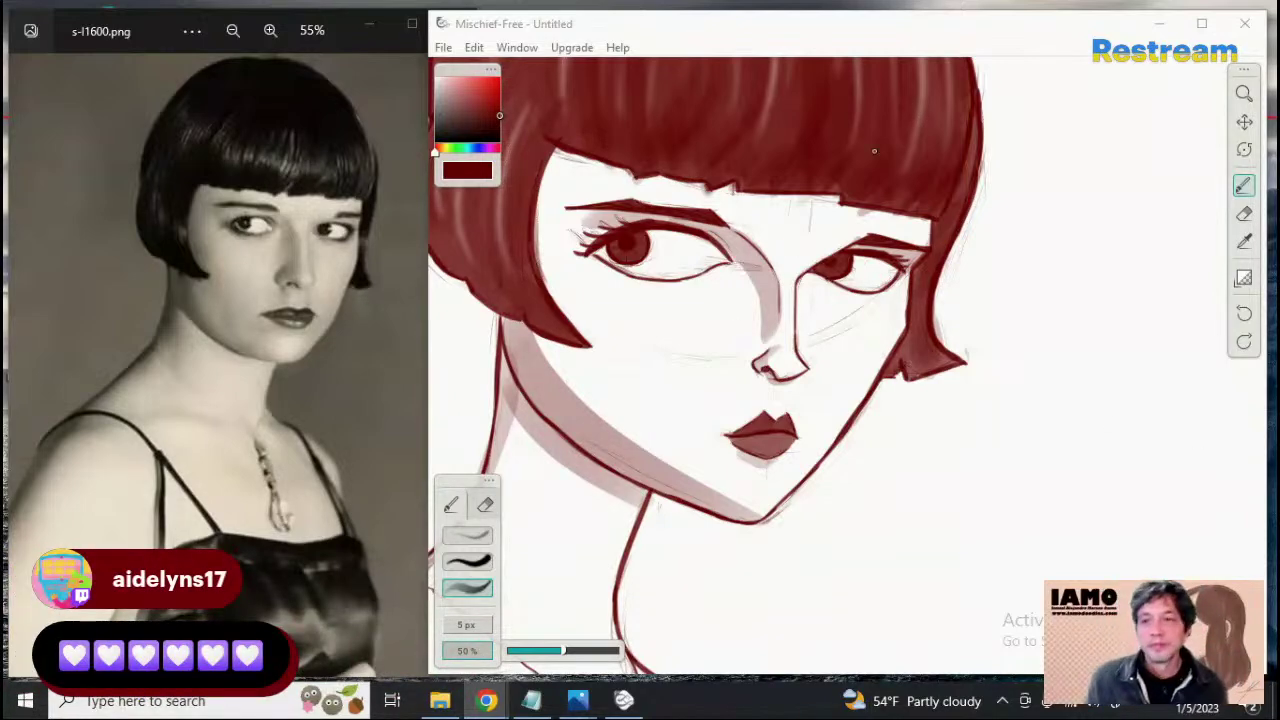
Review the whole portrait from hair to dress and bring up the PayPal tip jar QR image in the photo viewer
click(1244, 93)
drag(1046, 331, 940, 349)
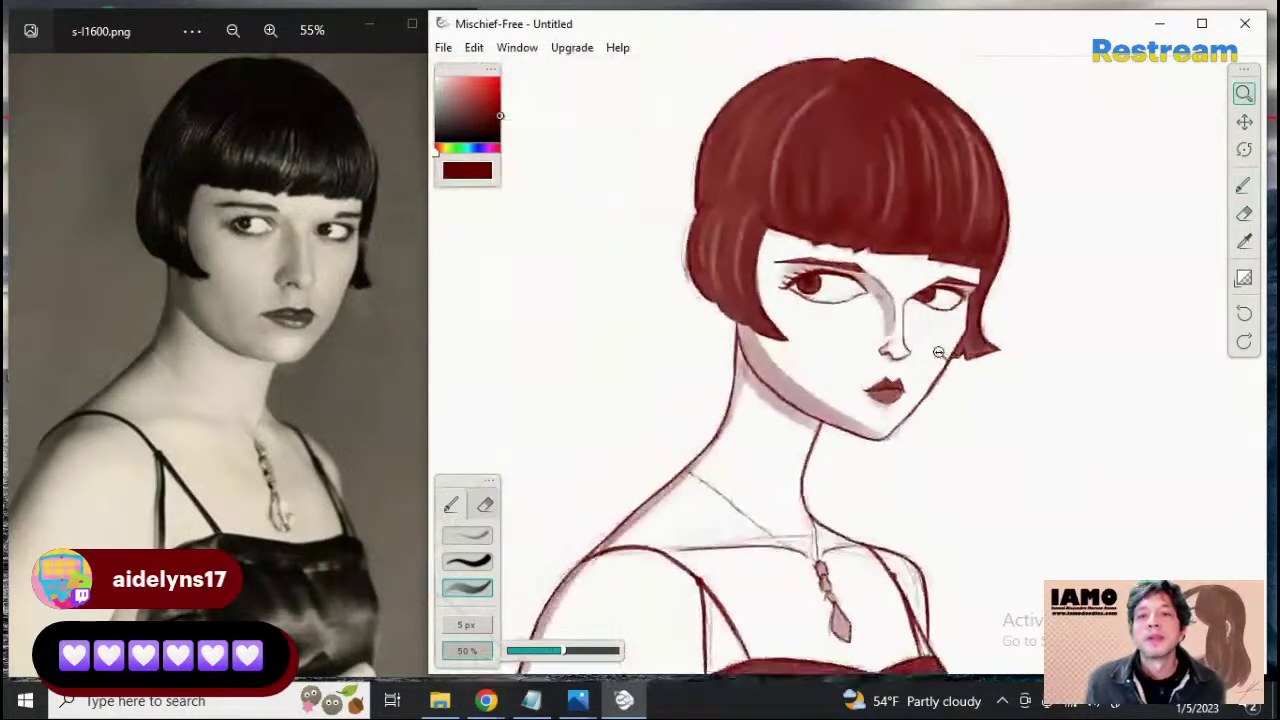
drag(1122, 328, 1073, 260)
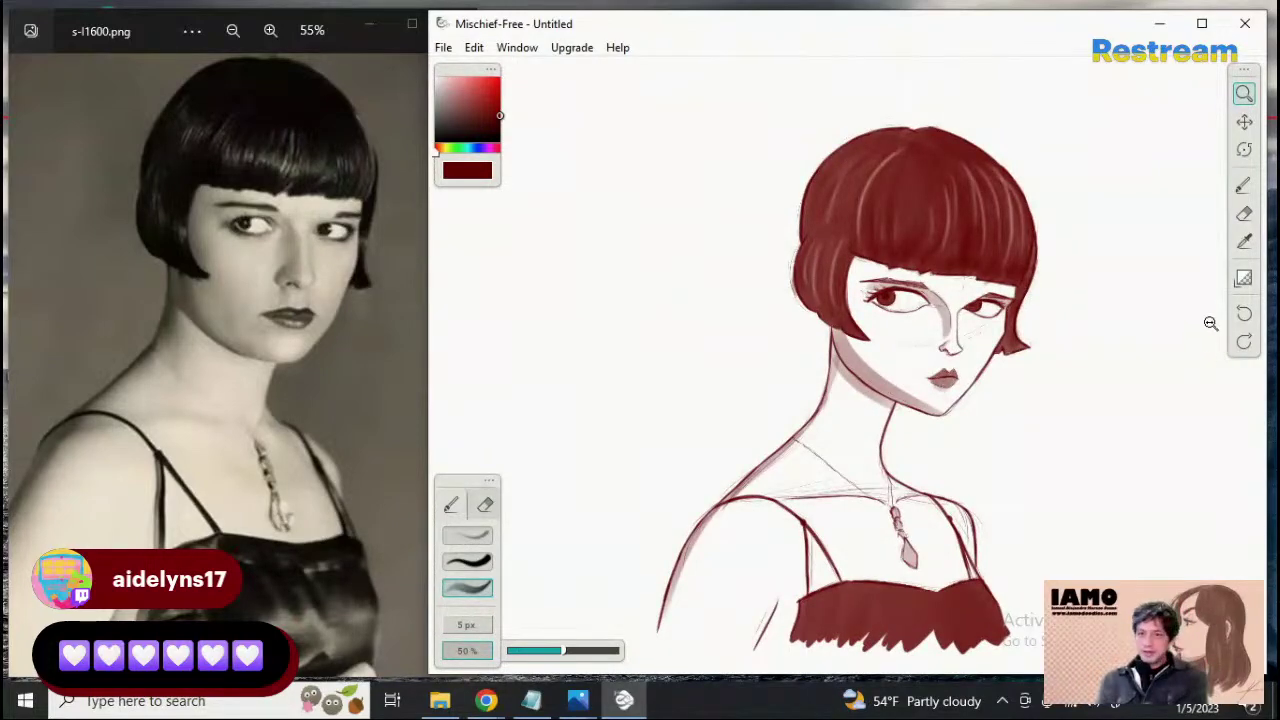
click(1244, 121)
mouse_move(1122, 331)
mouse_down()
mouse_move(1078, 272)
mouse_move(1114, 271)
mouse_up()
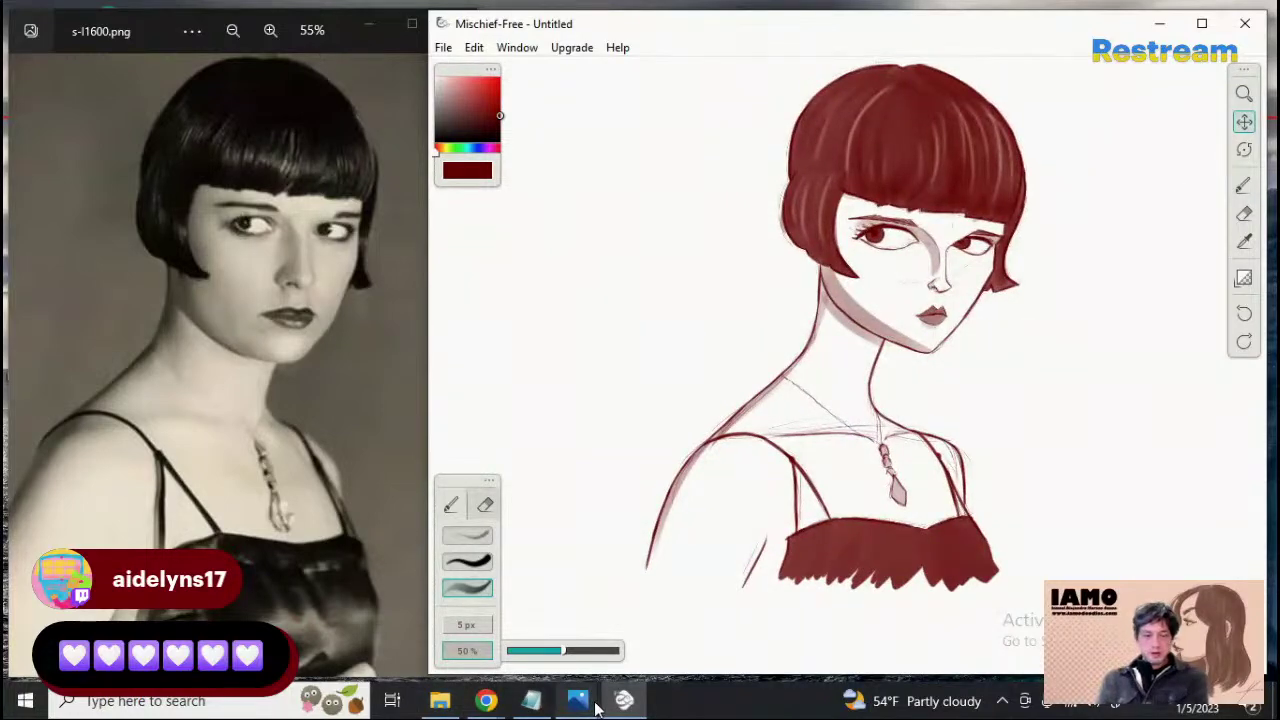
mouse_move(590, 704)
click(620, 605)
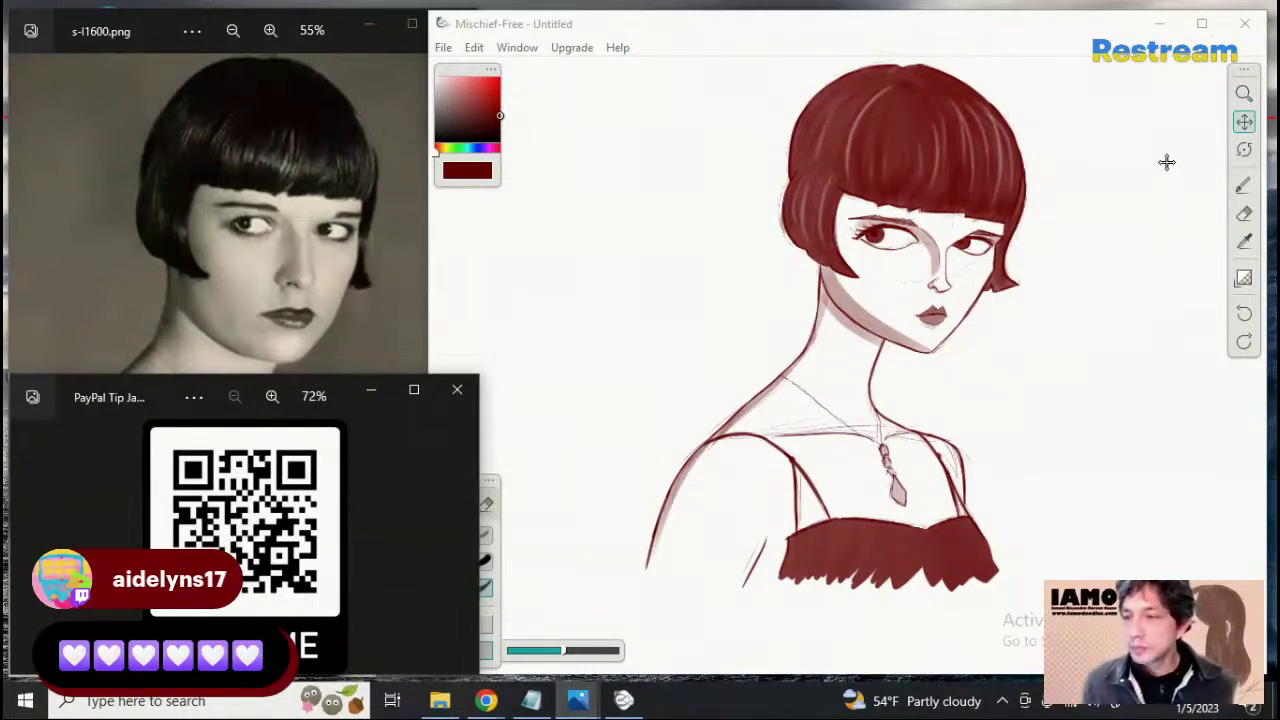
Shade a thin shadow beneath the lower lids of both eyes with the 5 px brush at 50%
click(1249, 104)
click(1244, 94)
mouse_move(1155, 290)
mouse_down()
mouse_move(1134, 291)
mouse_move(1168, 291)
mouse_up()
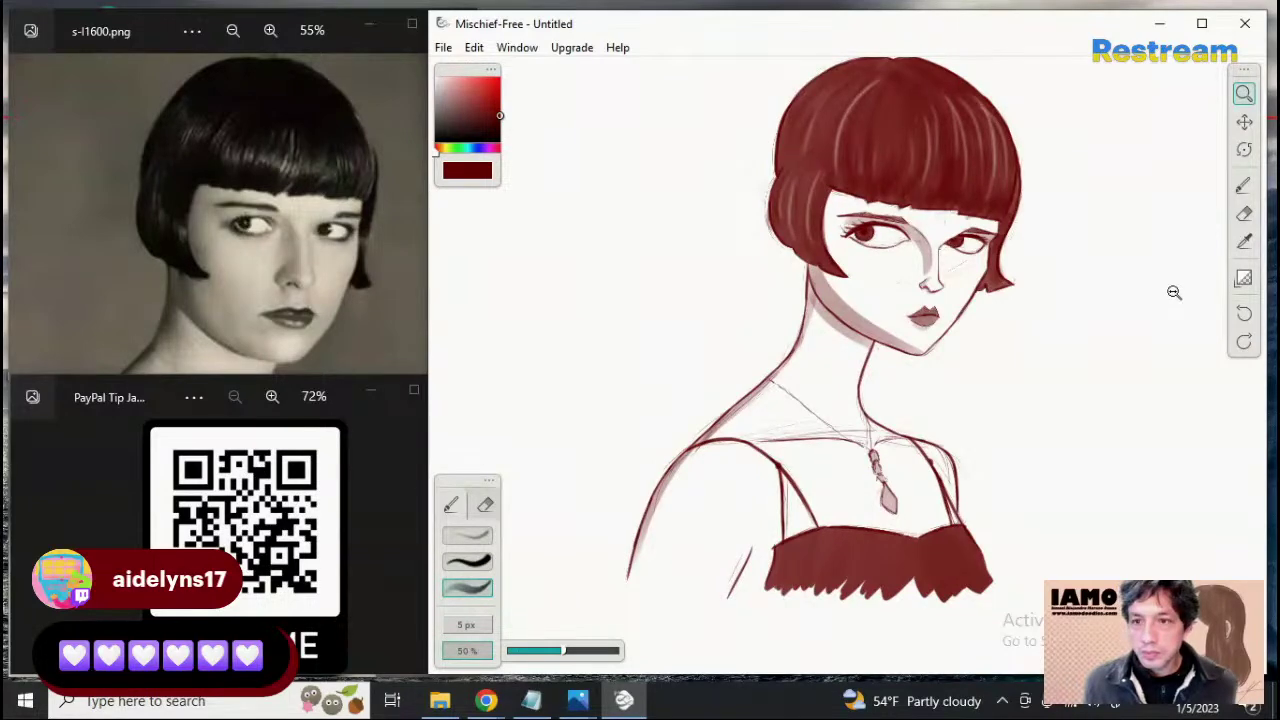
drag(1169, 290, 1226, 290)
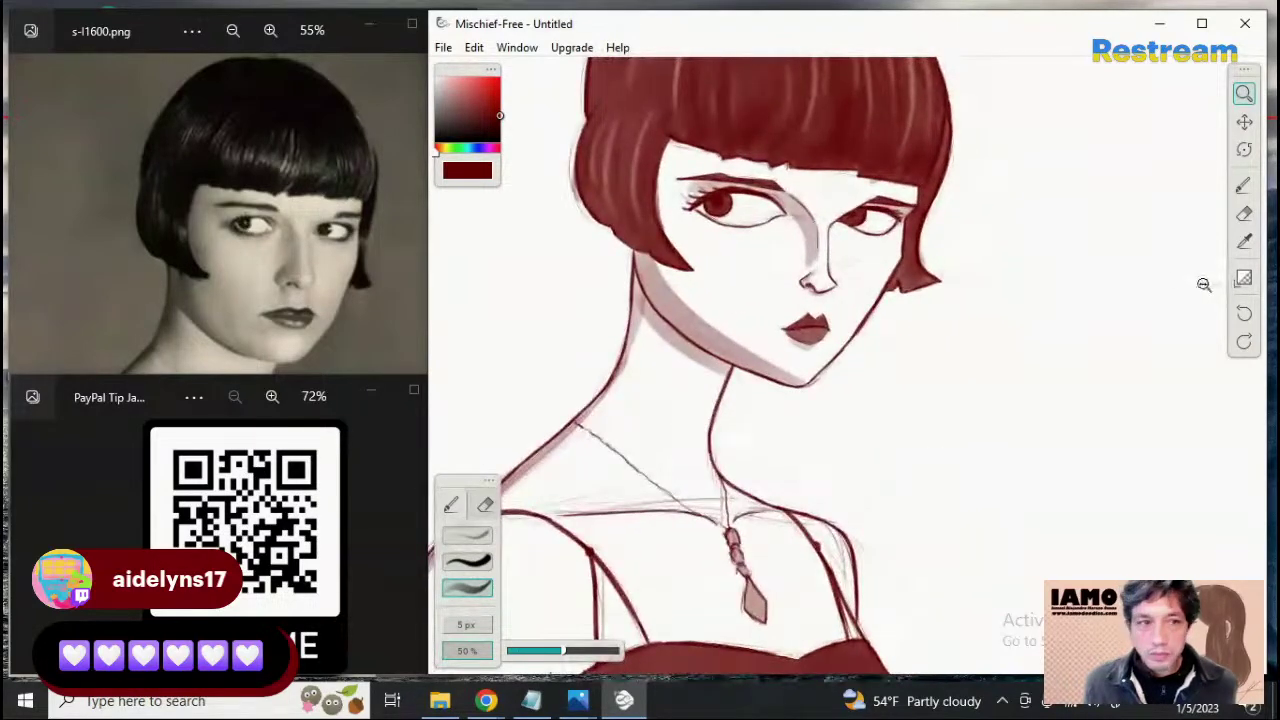
mouse_move(755, 252)
mouse_down()
mouse_move(943, 243)
mouse_move(1158, 158)
mouse_move(1090, 182)
mouse_up()
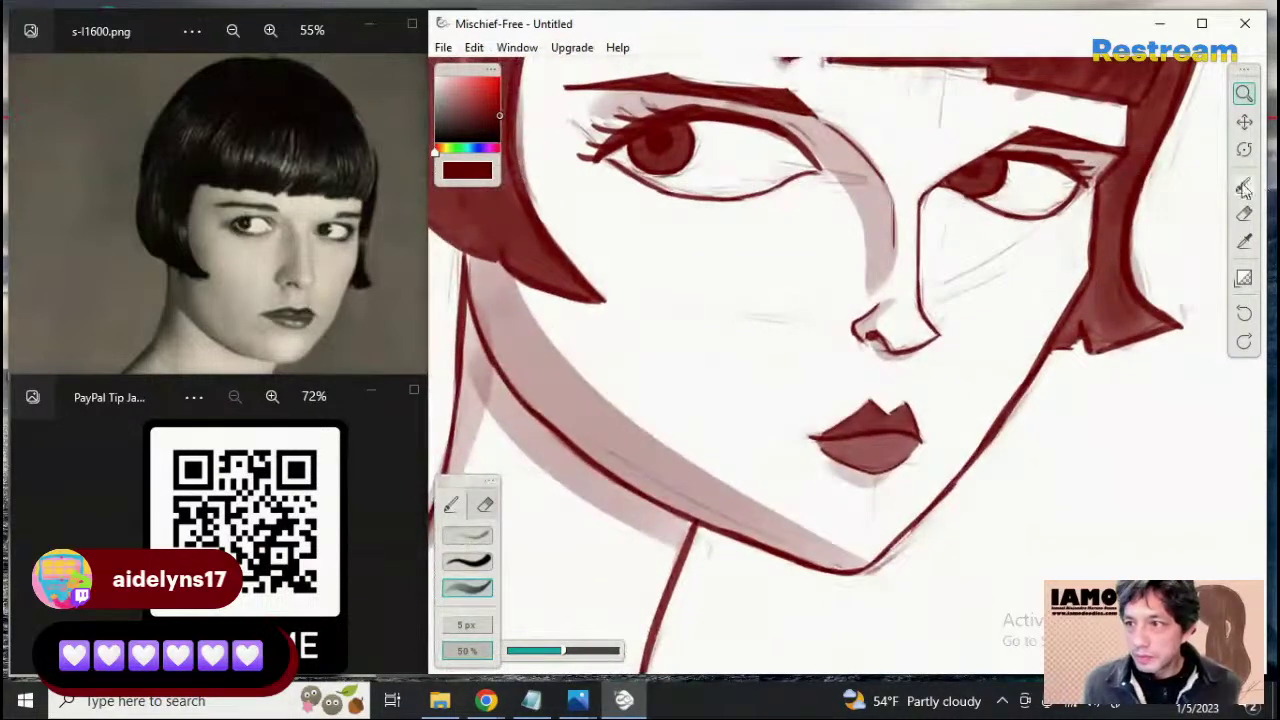
click(1243, 186)
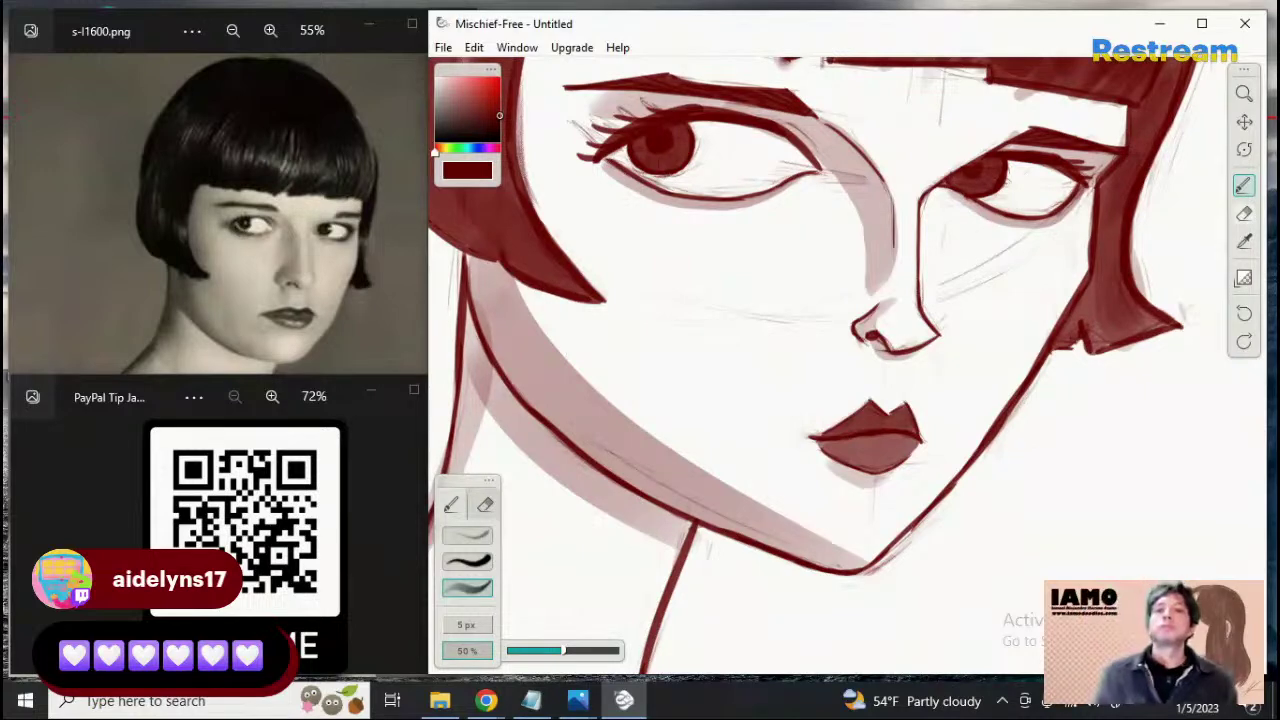
Review the hair, face, neck and shoulders of the portrait against the reference photo
click(1243, 93)
mouse_move(1069, 291)
mouse_down()
mouse_move(980, 303)
mouse_move(1062, 329)
mouse_move(1140, 394)
mouse_move(1154, 369)
mouse_up()
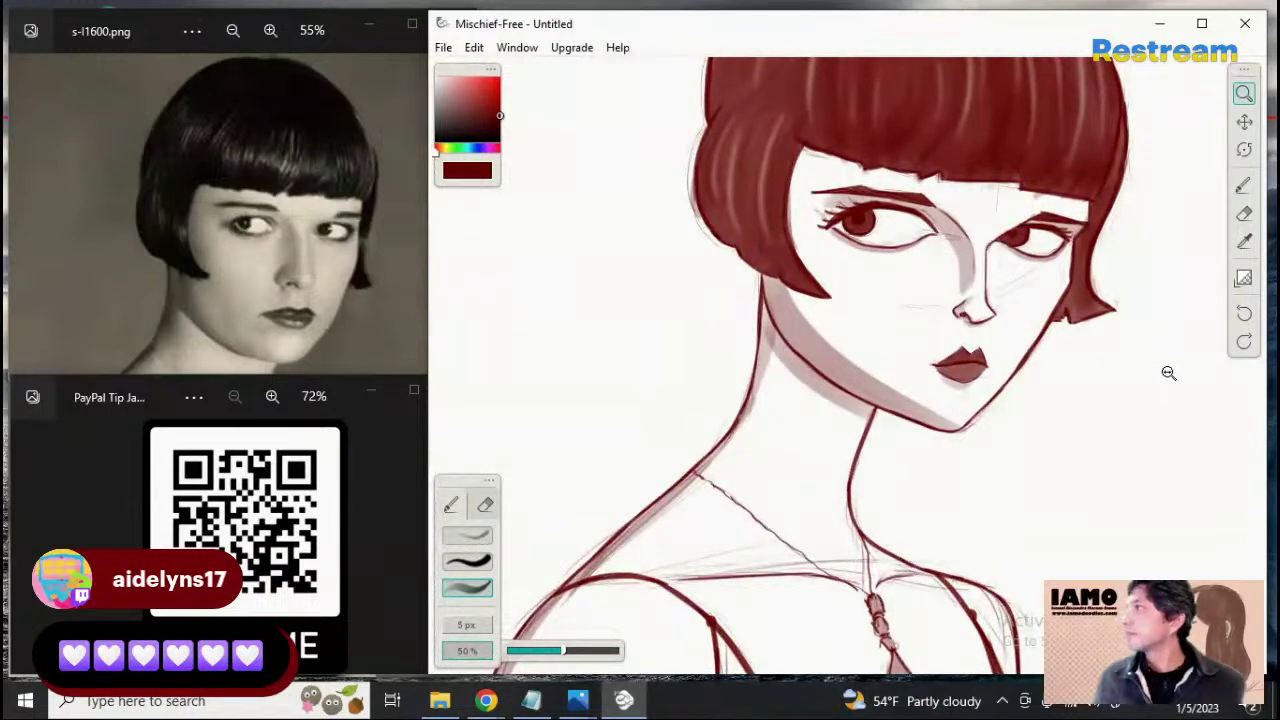
key(alt+Tab)
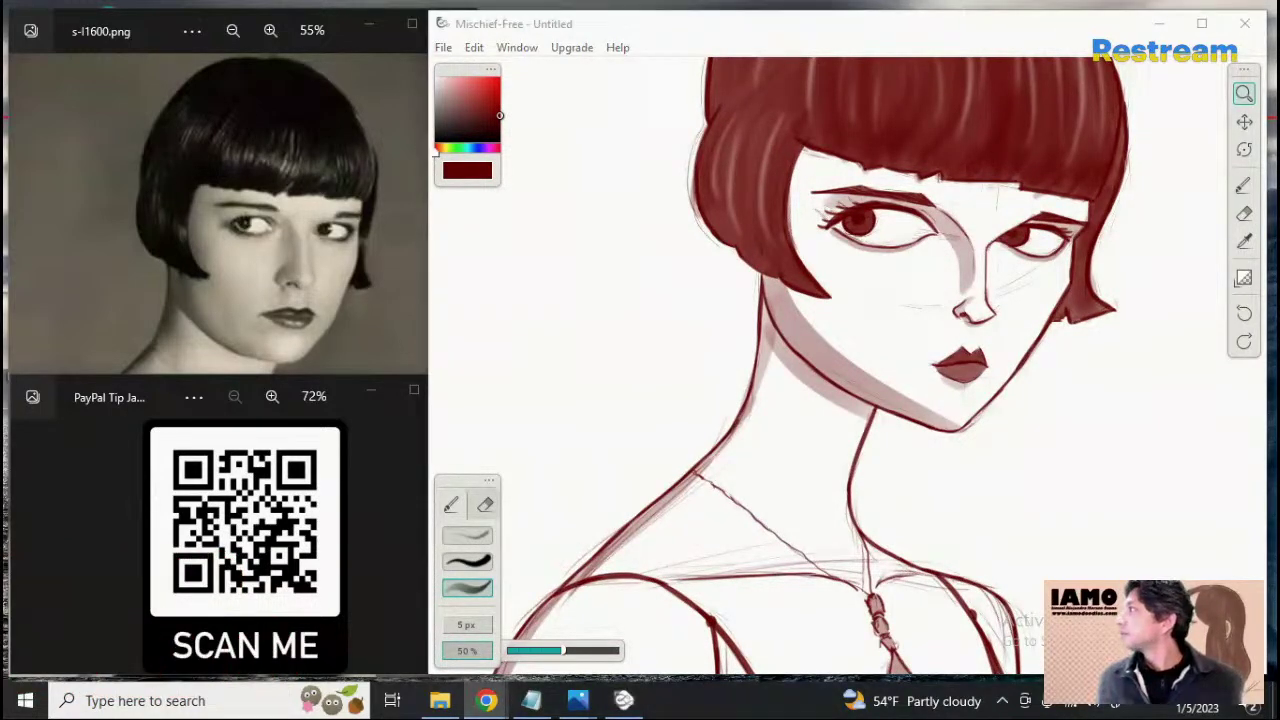
click(1244, 121)
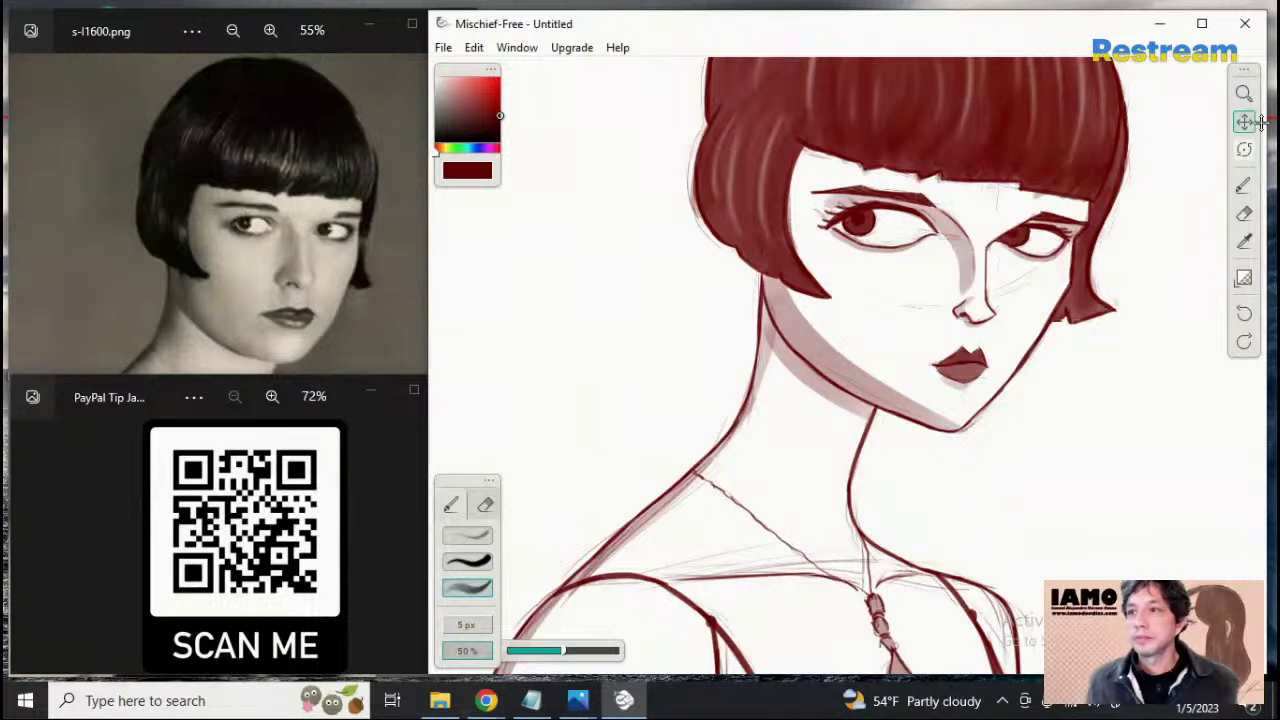
drag(1120, 284, 1060, 285)
click(1243, 94)
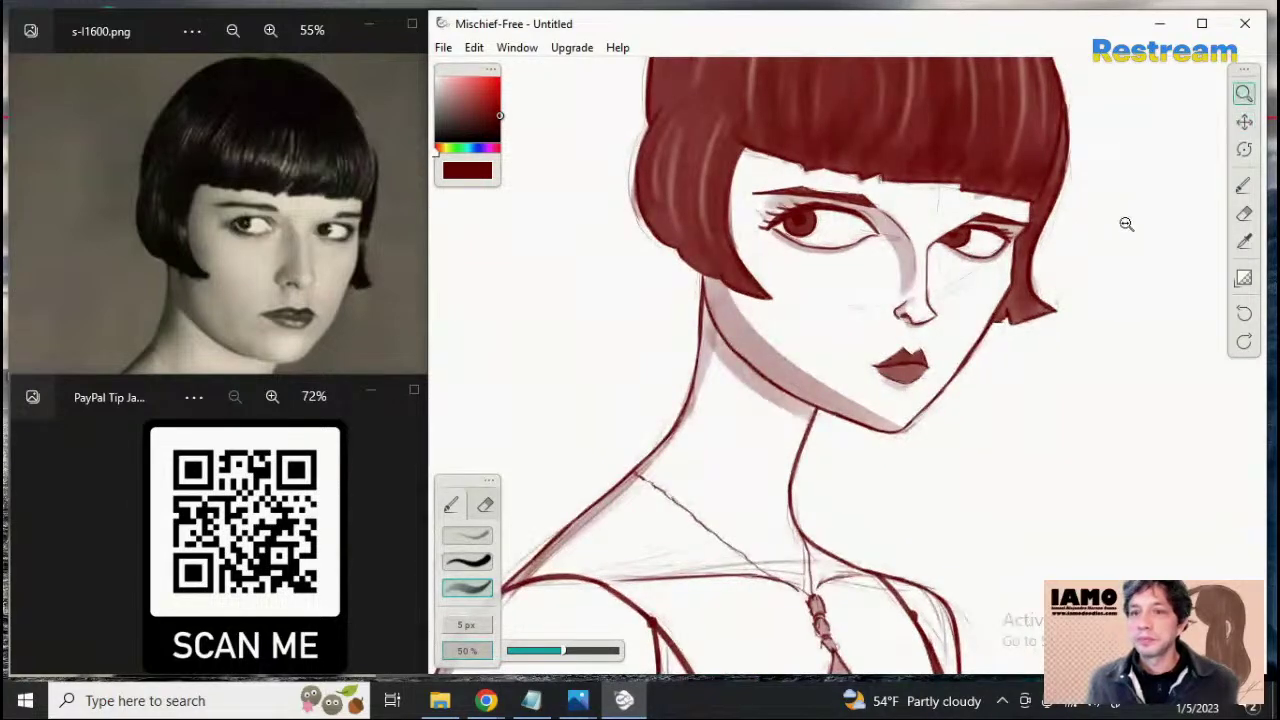
mouse_move(1124, 222)
mouse_down()
mouse_move(1080, 220)
mouse_move(1063, 326)
mouse_up()
click(1244, 121)
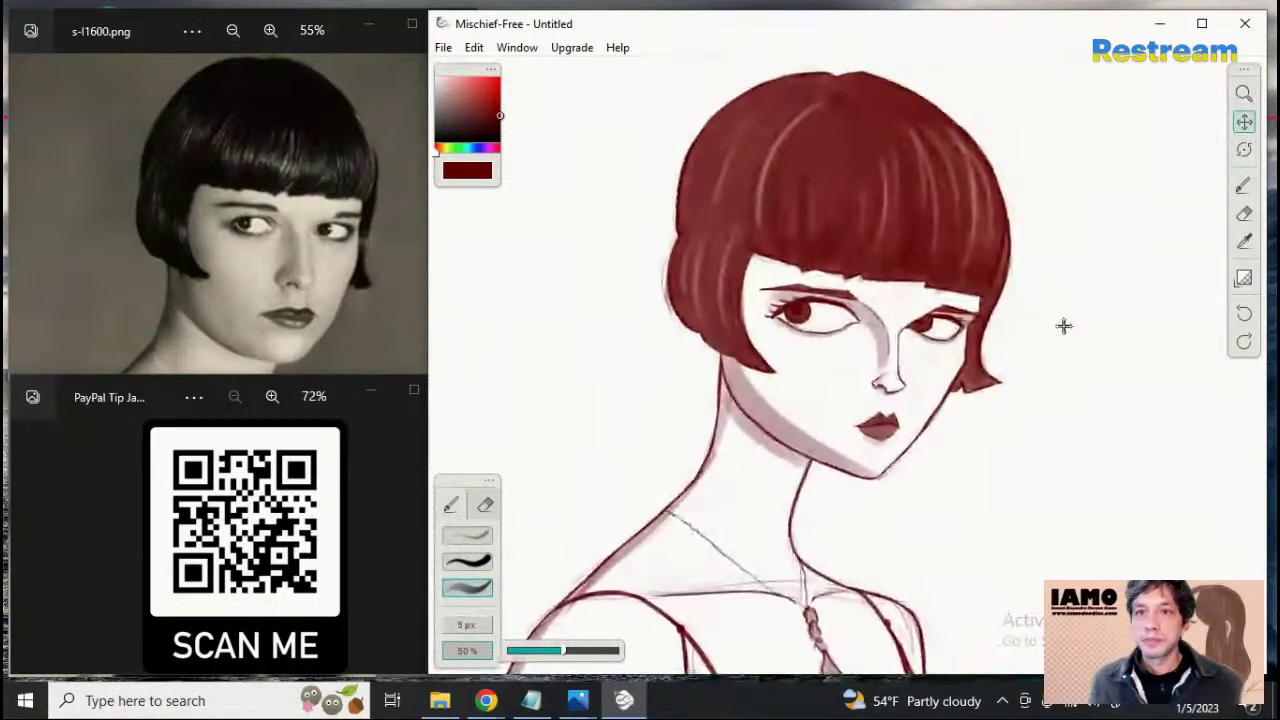
click(1244, 93)
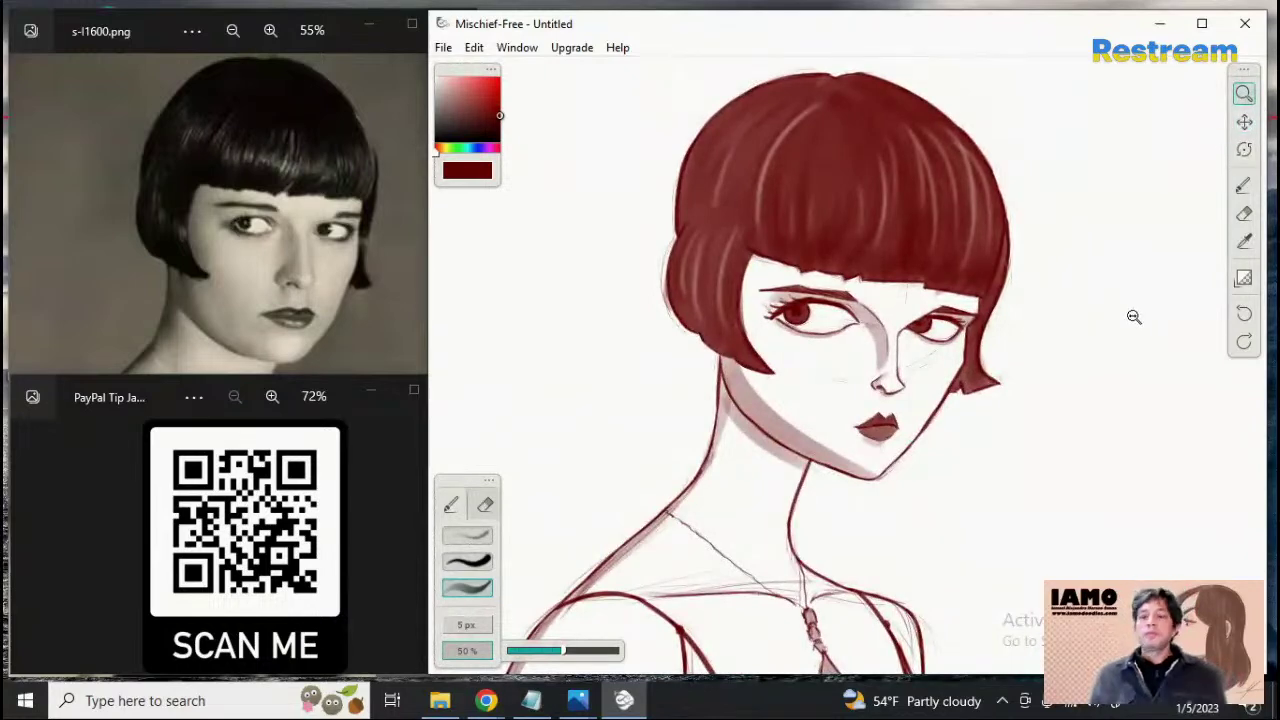
Erase a large round catchlight and a smaller dot in each iris with the 11 px eraser at 80%
mouse_move(1146, 349)
mouse_down()
mouse_move(1123, 348)
mouse_move(1149, 329)
mouse_up()
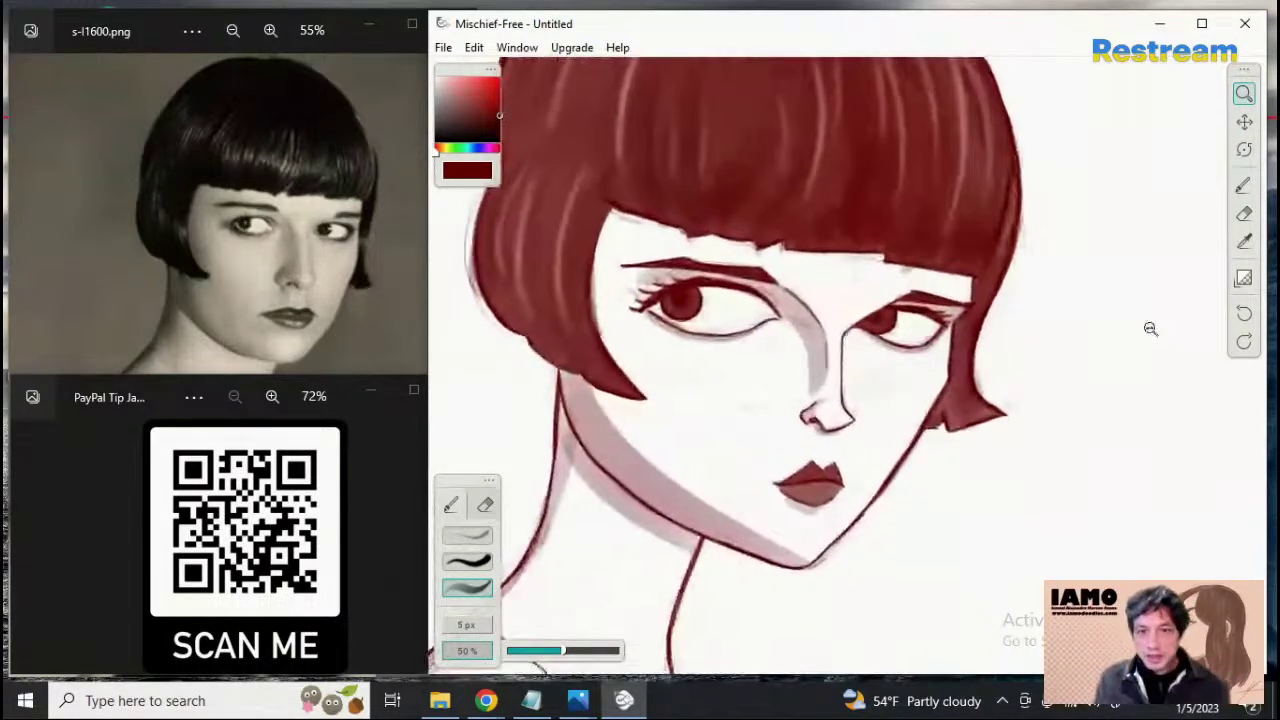
click(1244, 121)
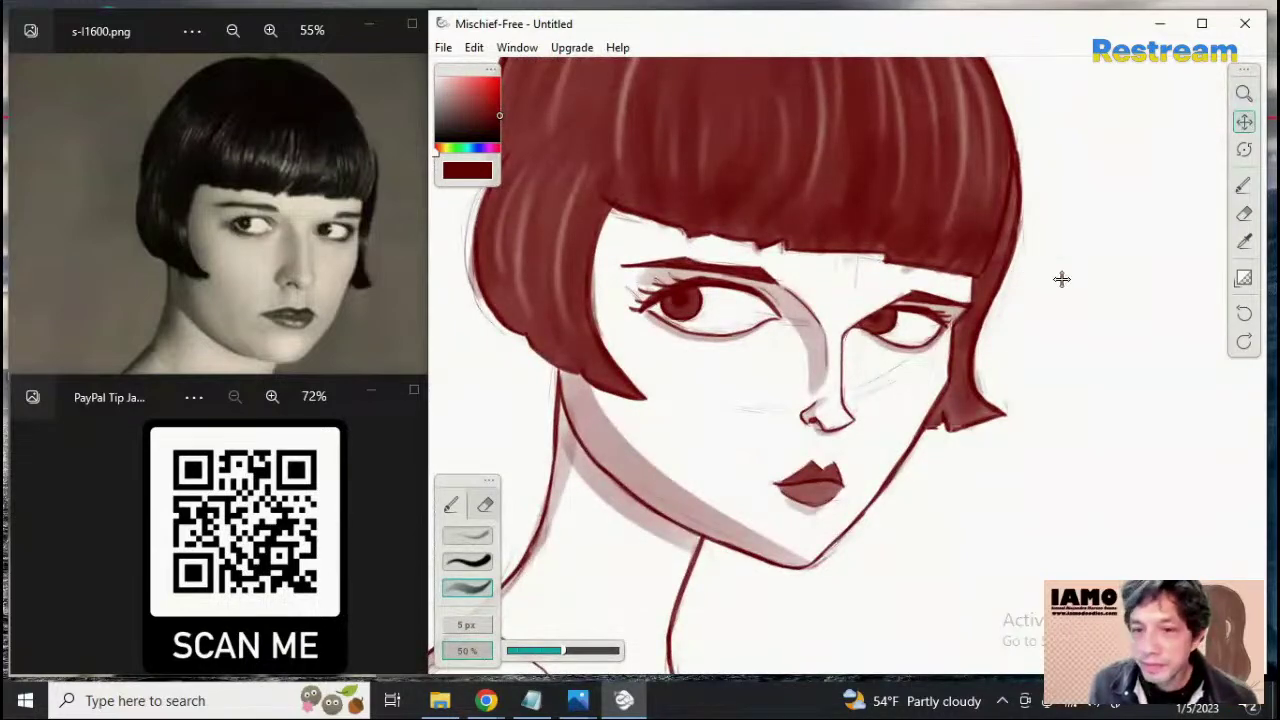
drag(1060, 277, 1165, 249)
click(1244, 93)
drag(1040, 268, 1135, 260)
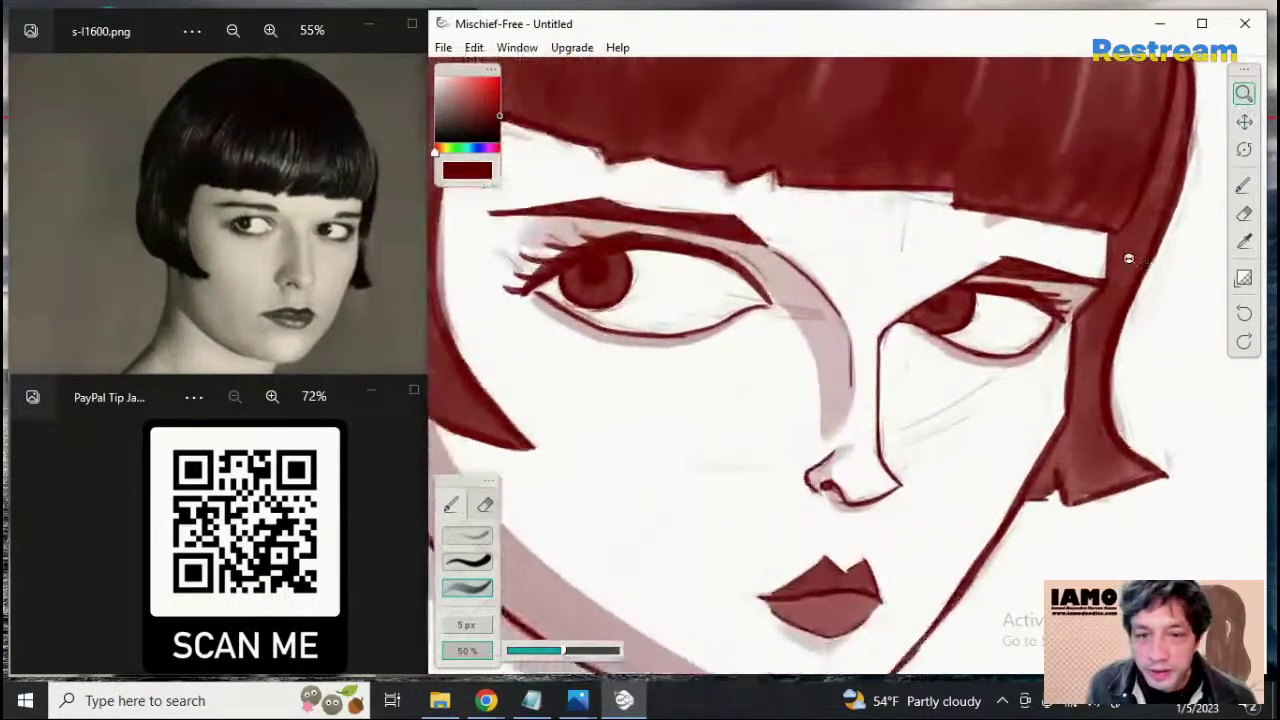
click(1244, 213)
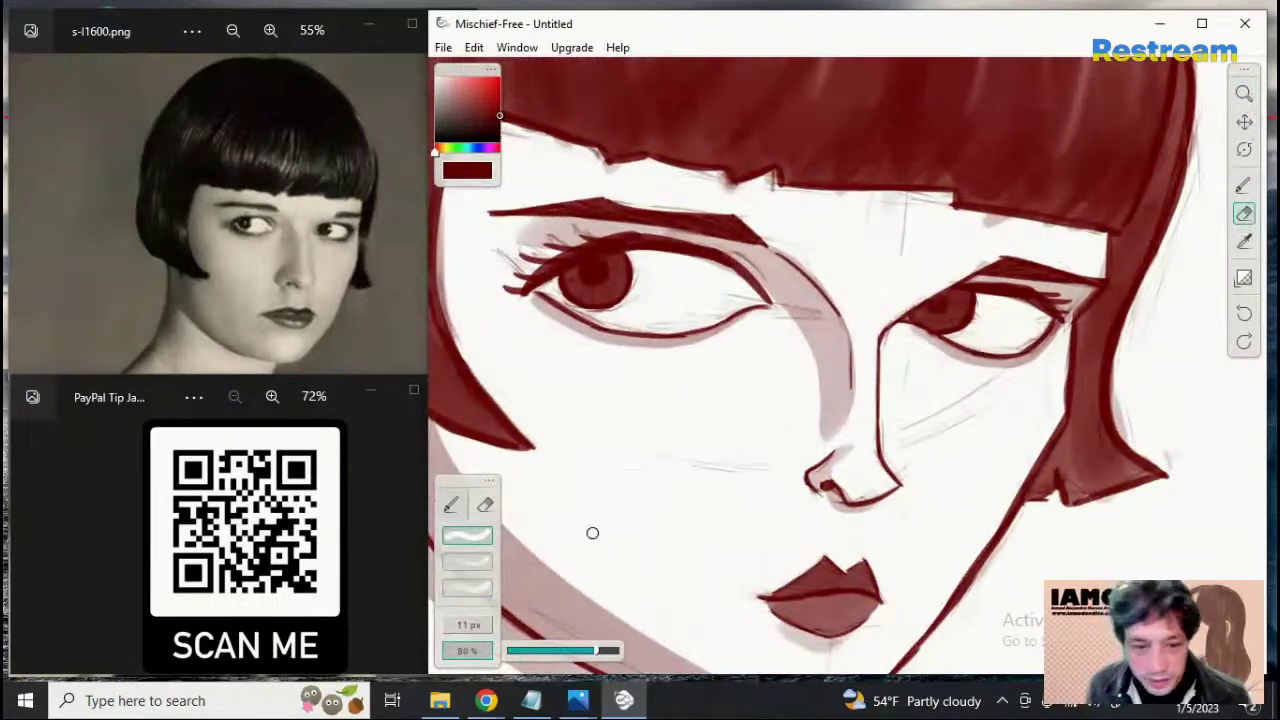
click(485, 588)
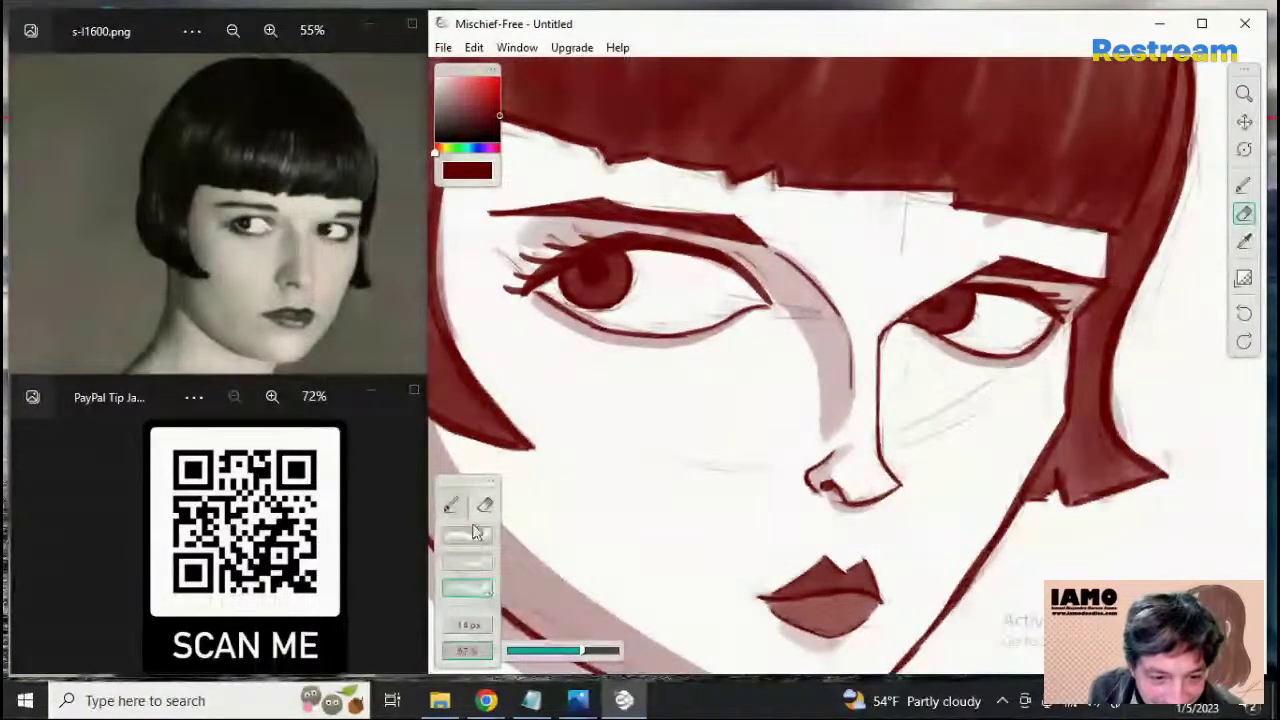
click(480, 537)
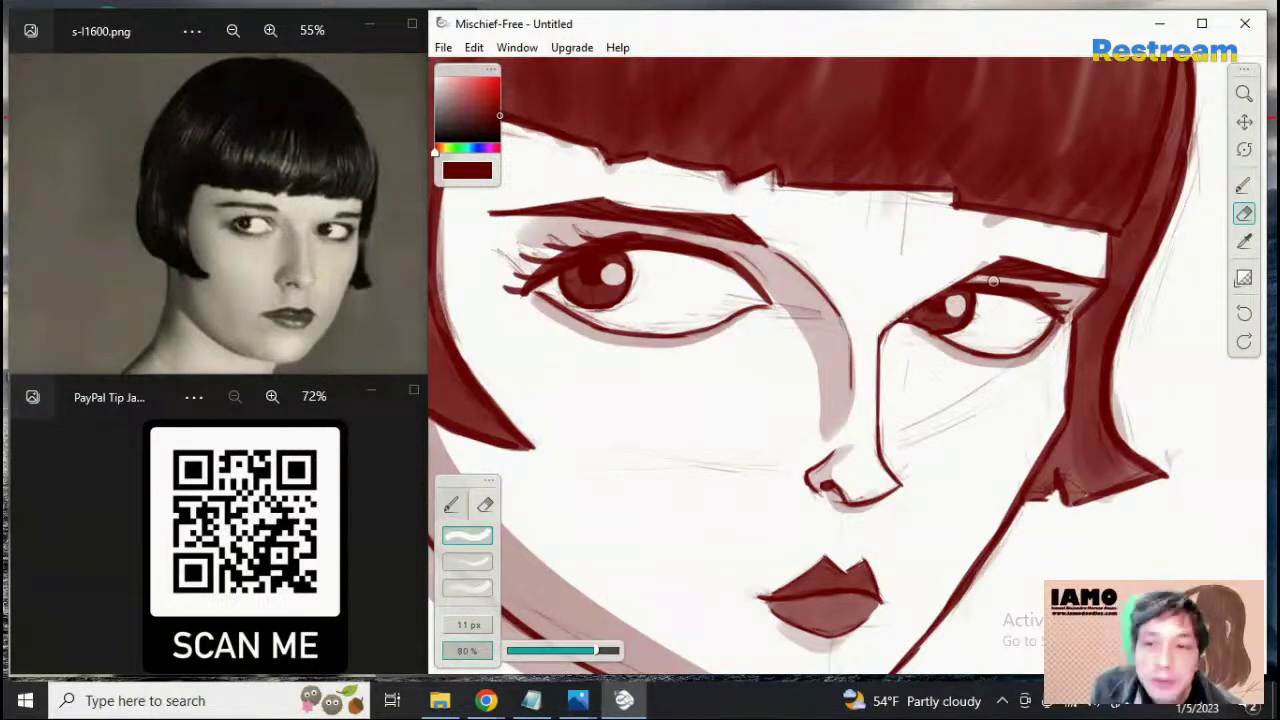
drag(944, 303, 966, 302)
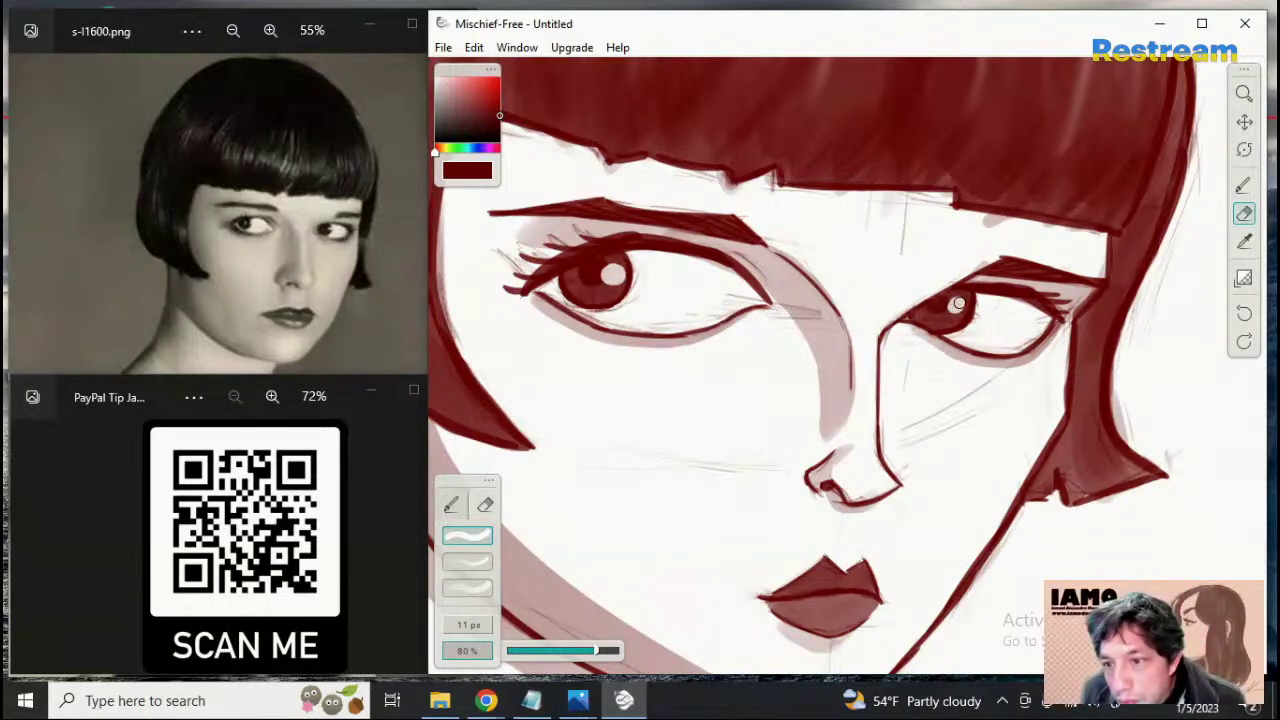
drag(956, 311, 953, 310)
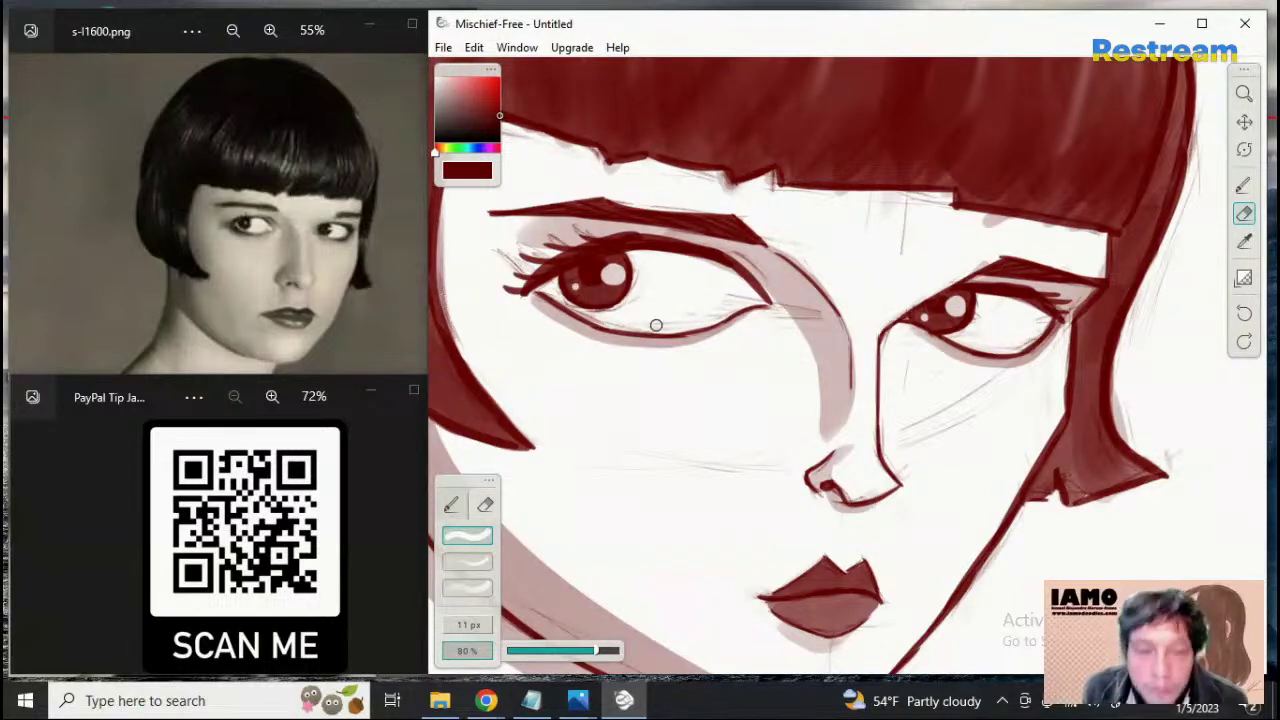
Try a highlight across the lower lip with the 67% eraser enlarged to 37 px, and undo it
click(1244, 94)
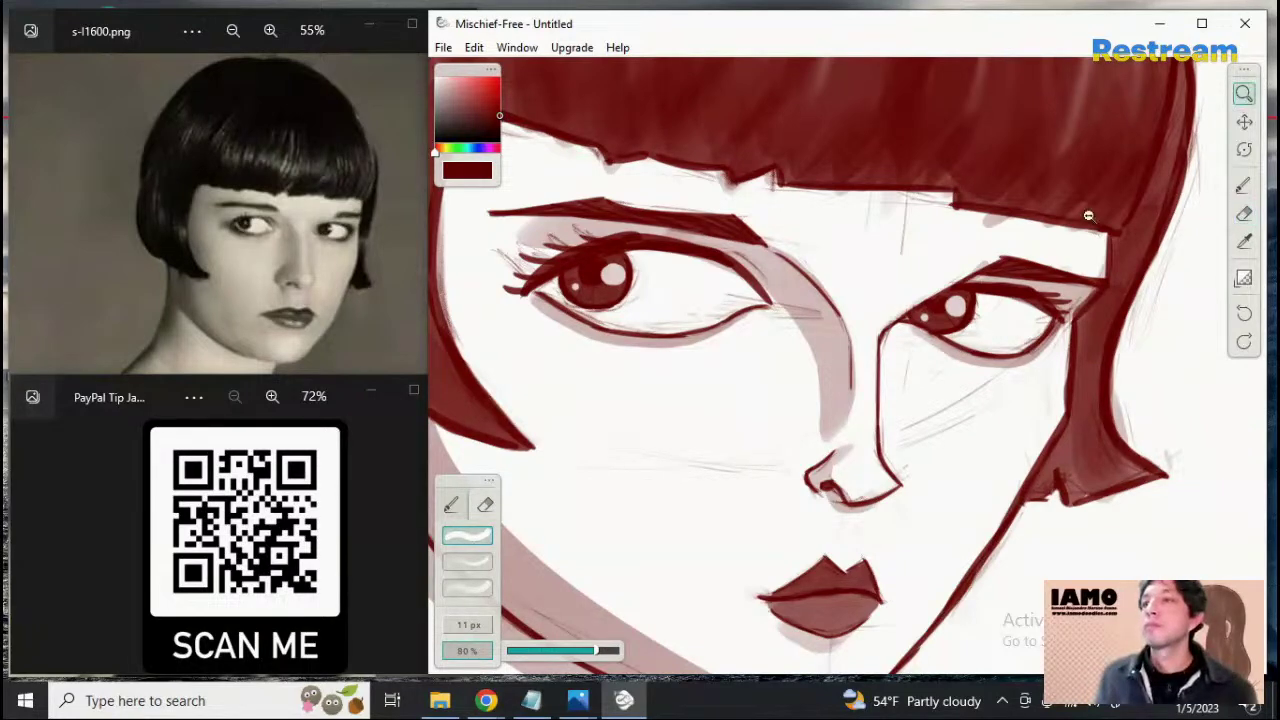
drag(1058, 284, 812, 288)
click(1244, 121)
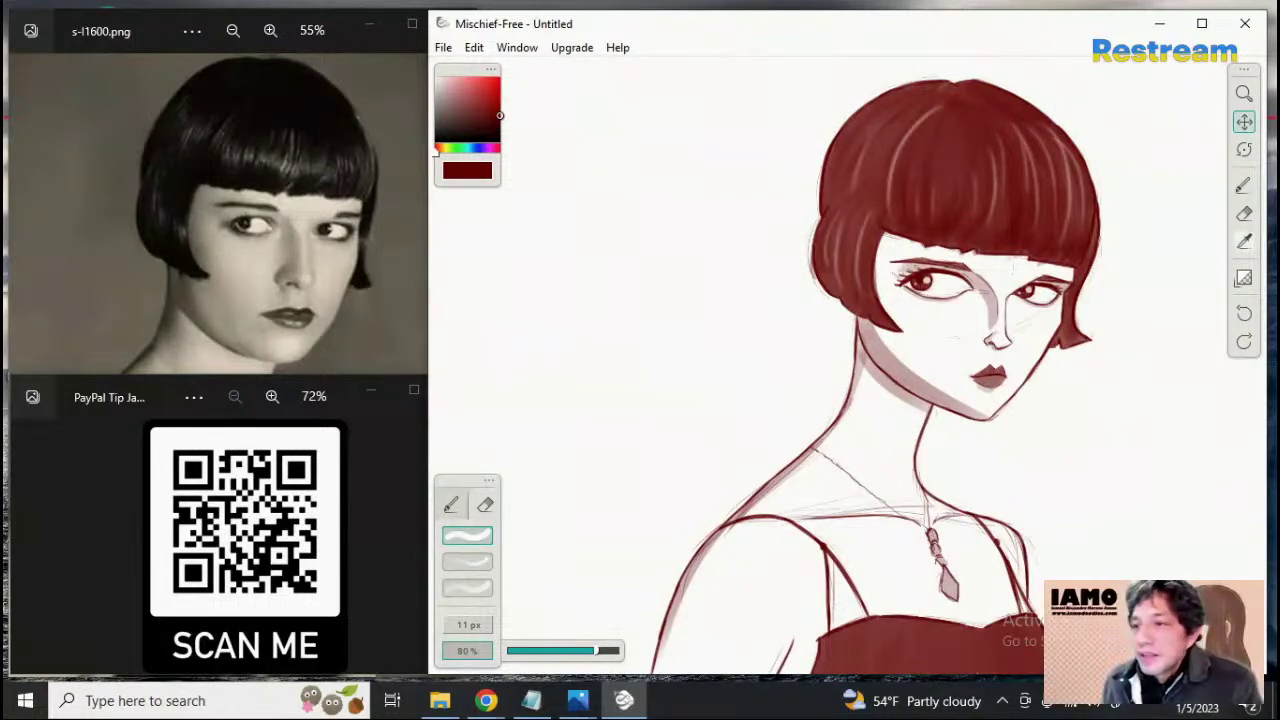
click(1244, 93)
drag(1019, 399, 1279, 356)
click(478, 588)
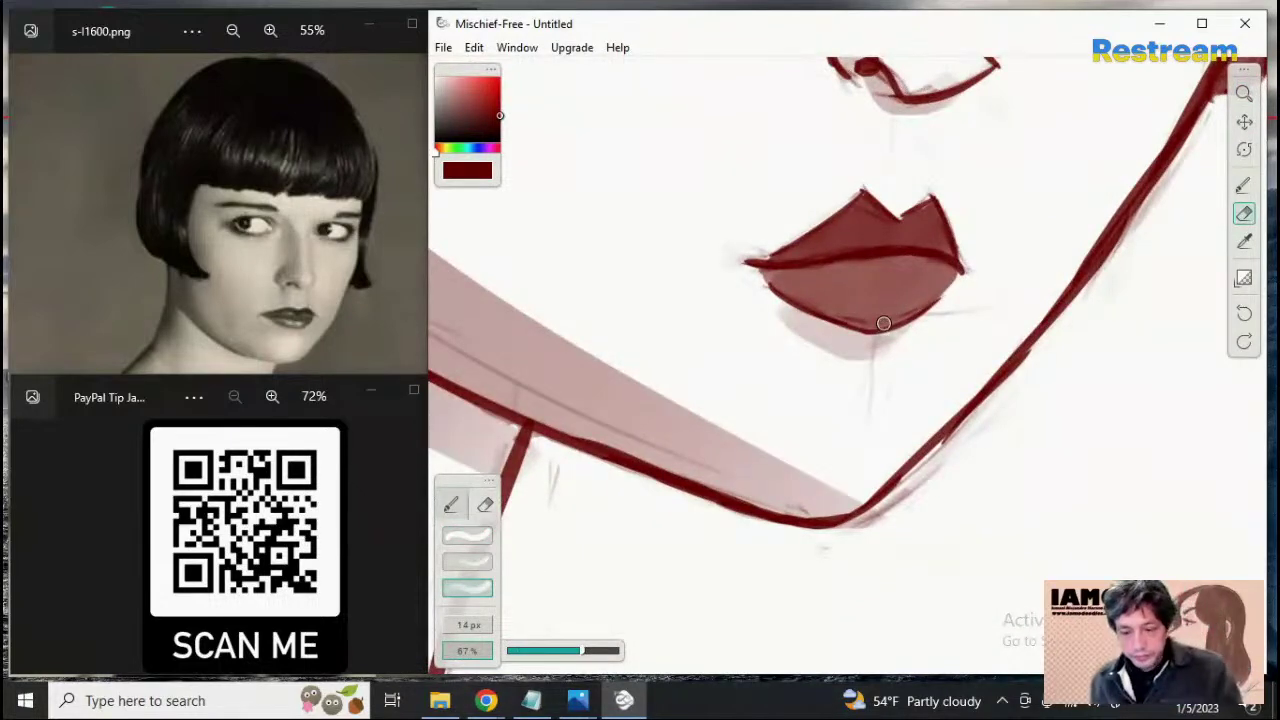
key(bracketright)
key(bracketright)
key(bracketright)
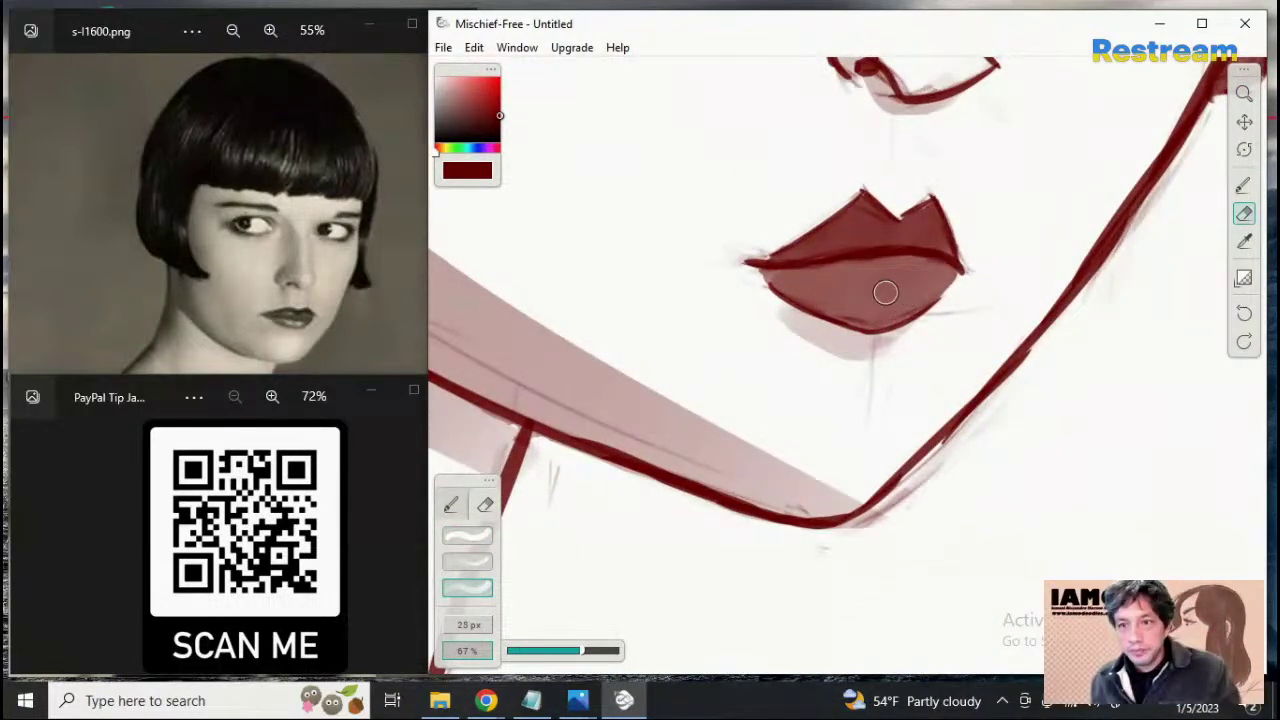
key(bracketright)
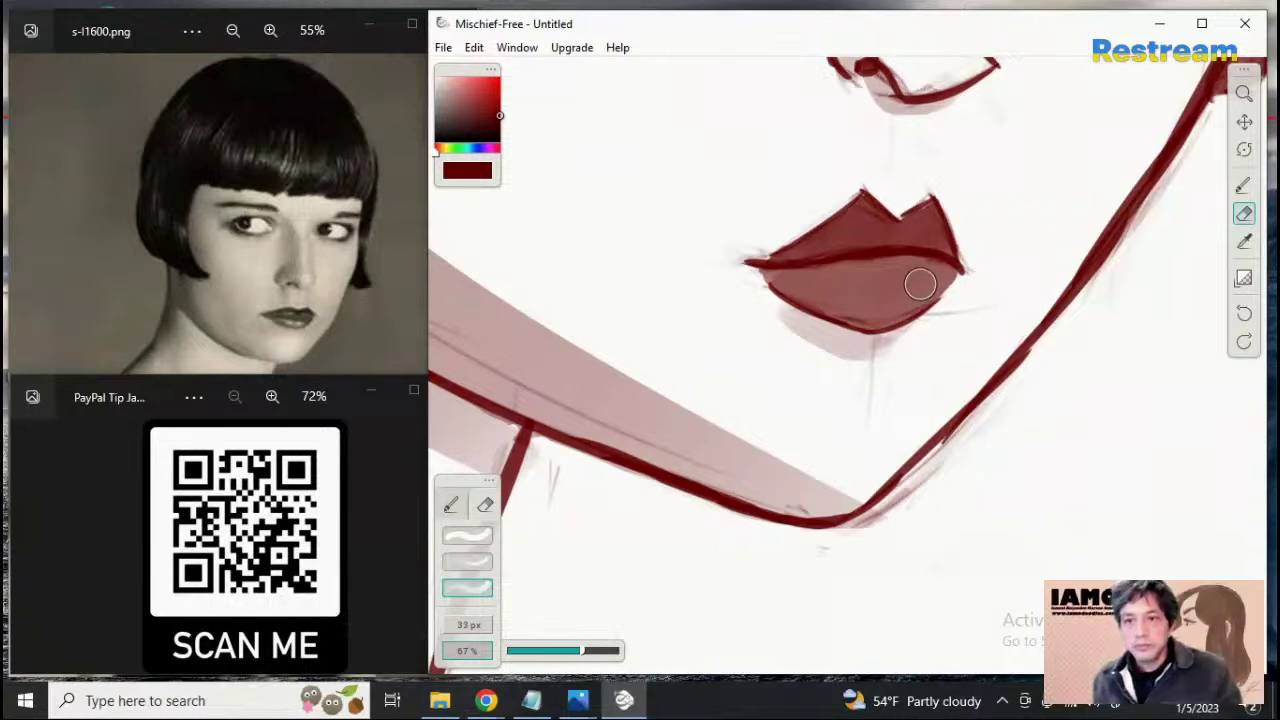
key(bracketright)
drag(932, 273, 820, 269)
key(ctrl+z)
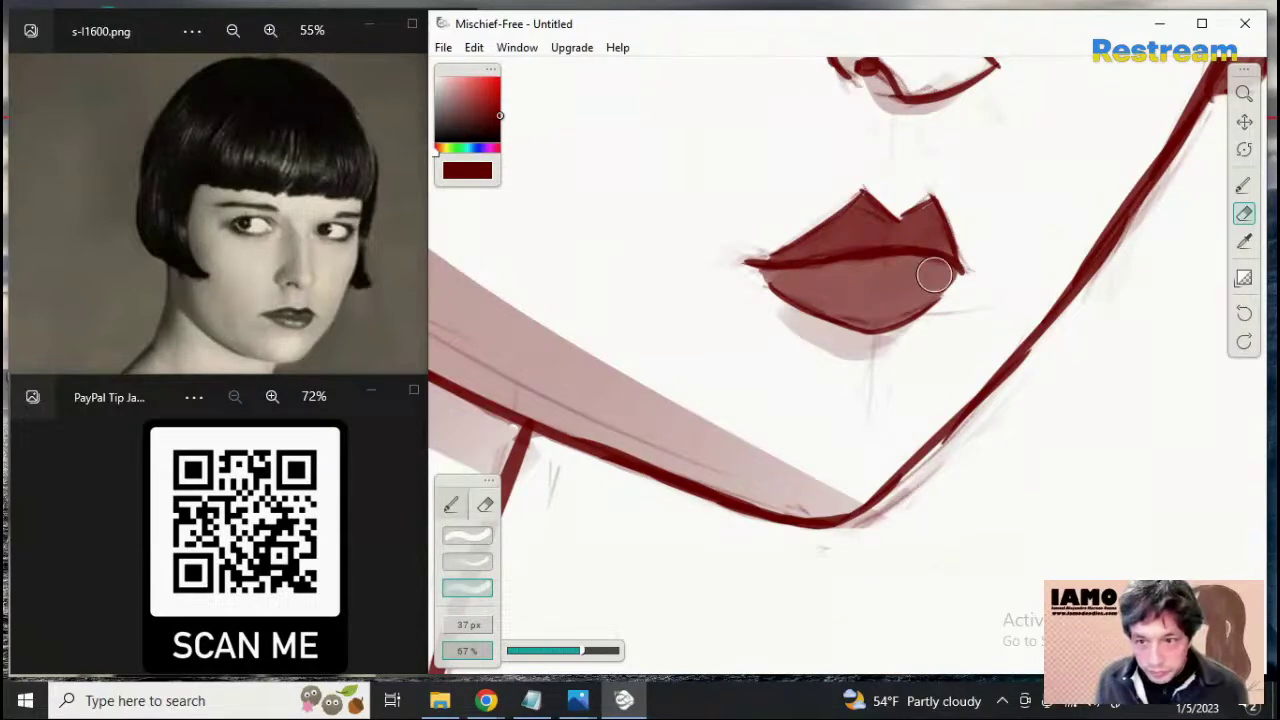
Lift a soft highlight out of the lower lip near the mouth's far corner with the 57% eraser enlarged to 70 px
click(467, 560)
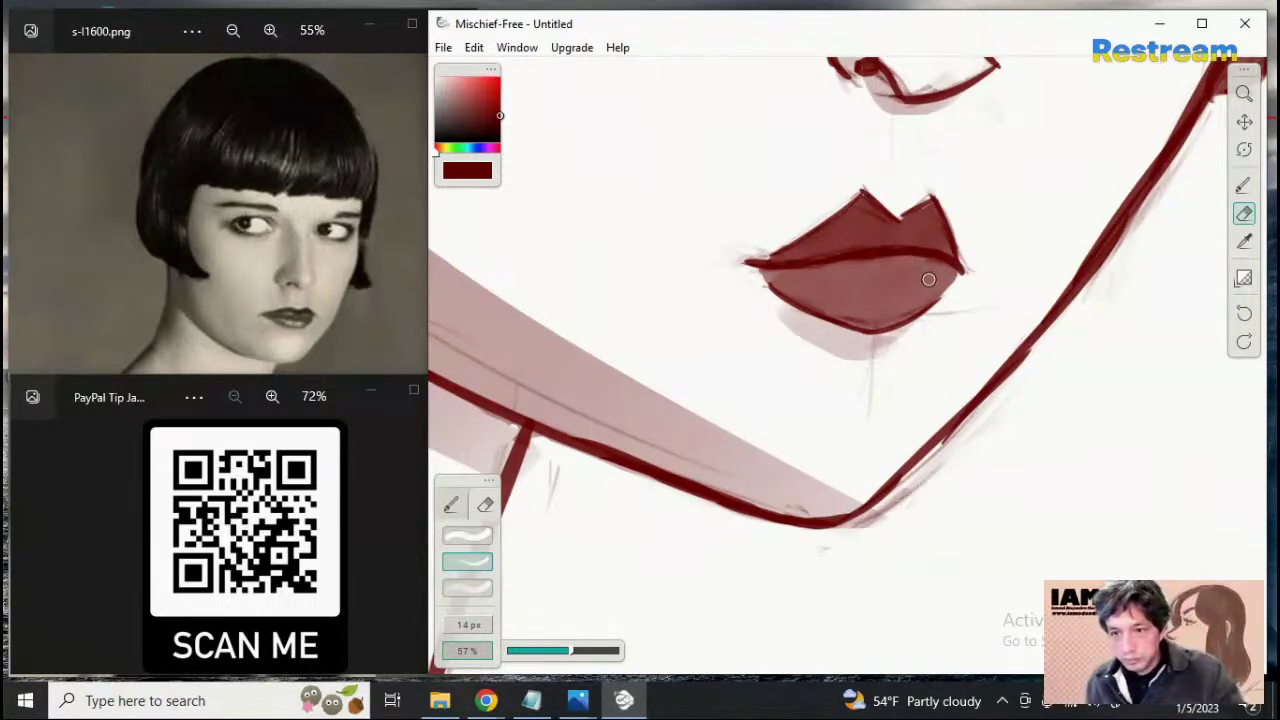
key(bracketright)
key(bracketright)
key(bracketright)
key(bracketright)
key(bracketright)
key(bracketright)
key(bracketright)
key(bracketright)
drag(923, 281, 854, 296)
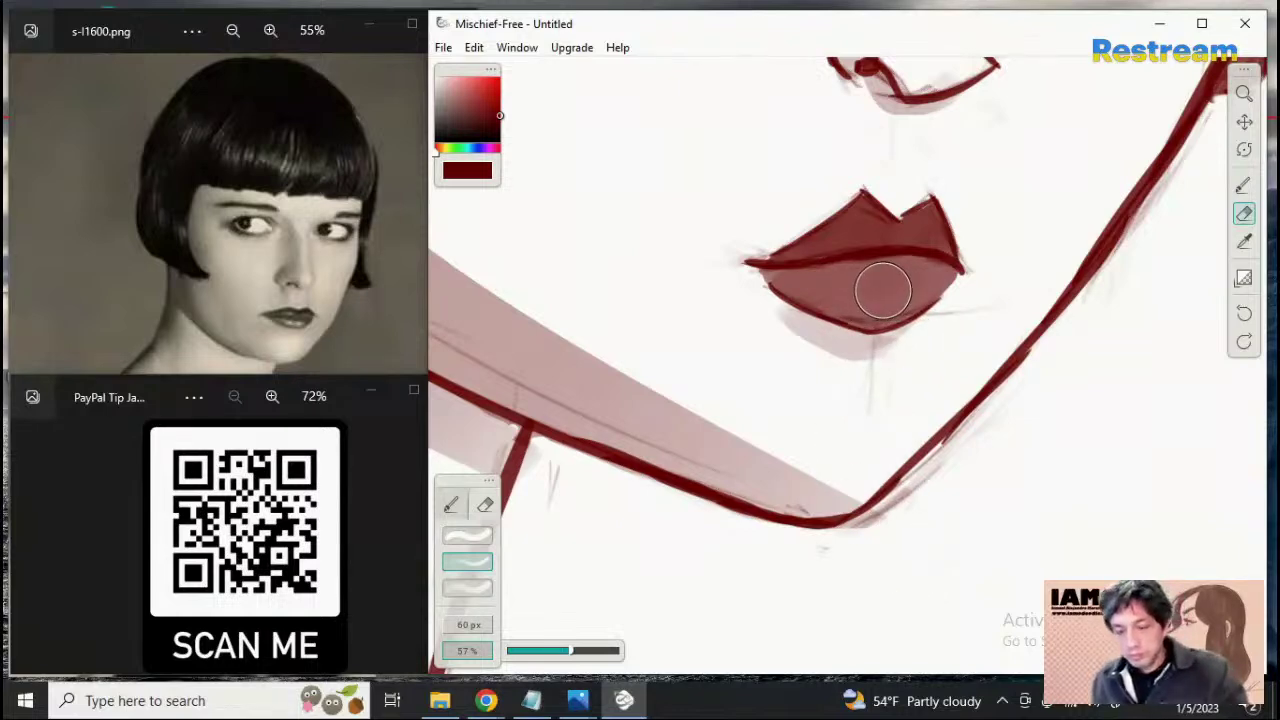
key(])
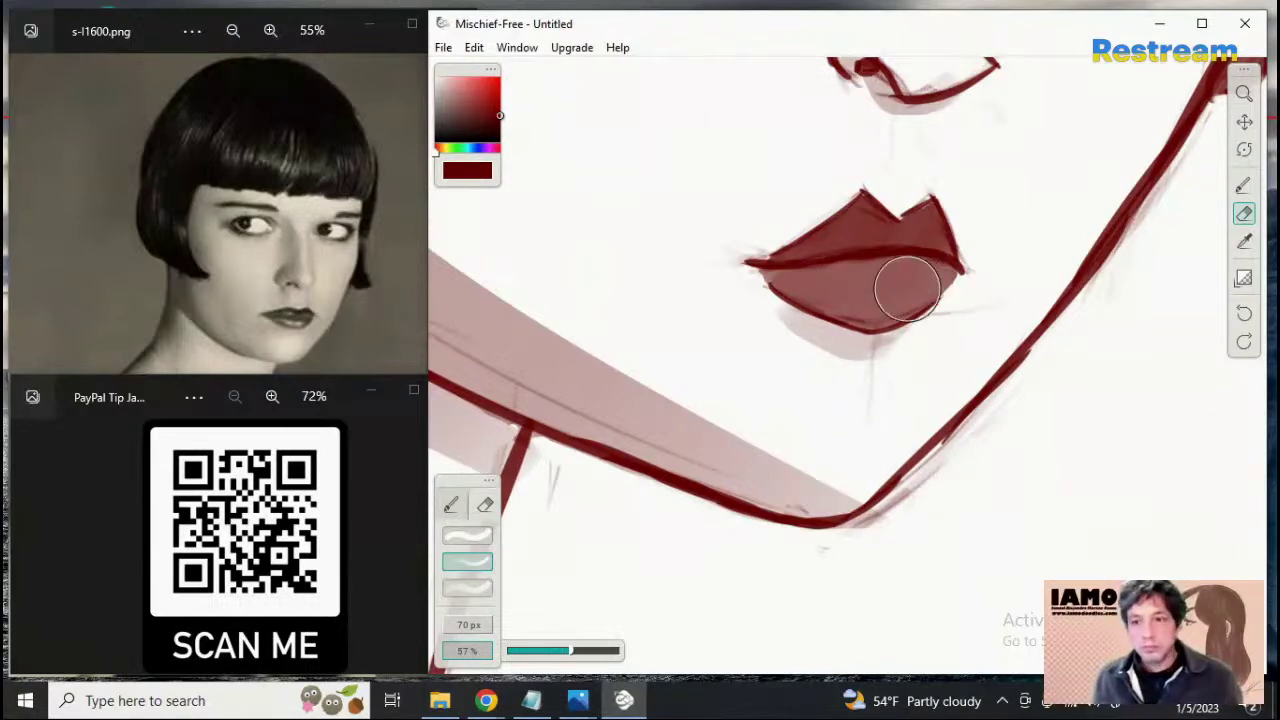
drag(907, 288, 880, 284)
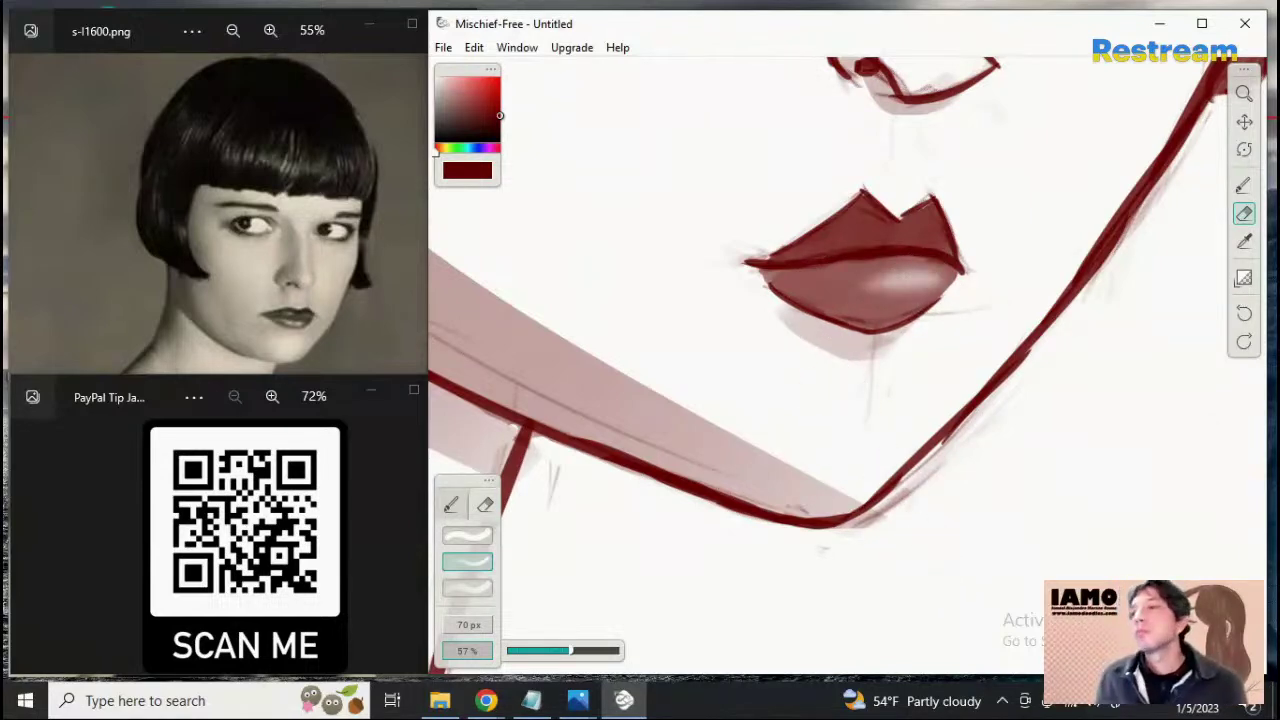
Examine the highlighted lips and eyes in the context of the head, neck, necklace and shoulders
click(1243, 94)
drag(1146, 209, 978, 243)
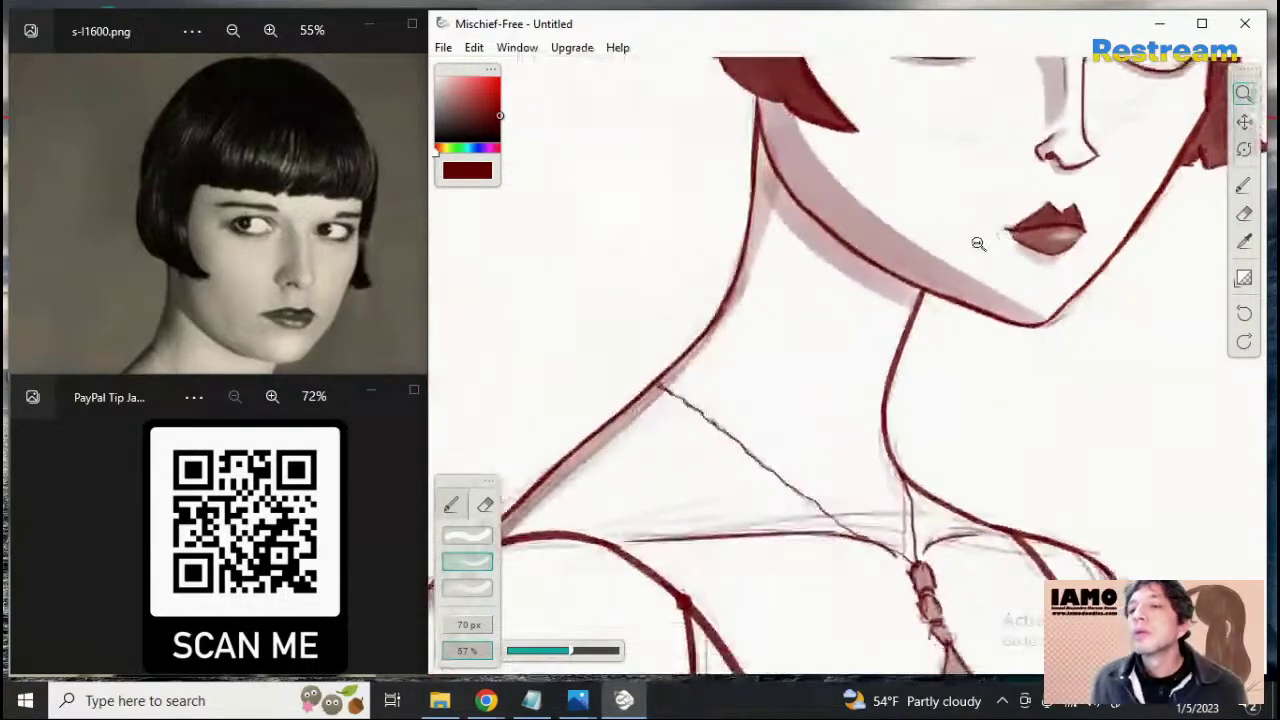
drag(1097, 270, 980, 374)
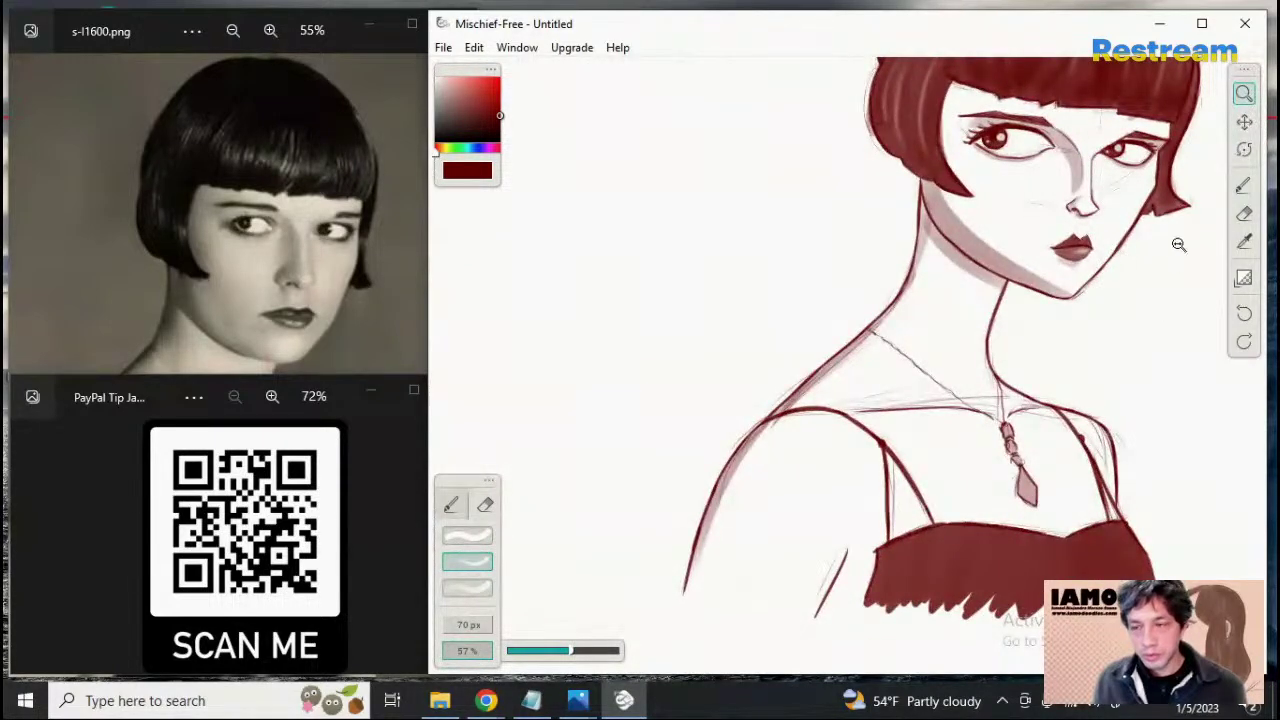
drag(1057, 226, 1125, 281)
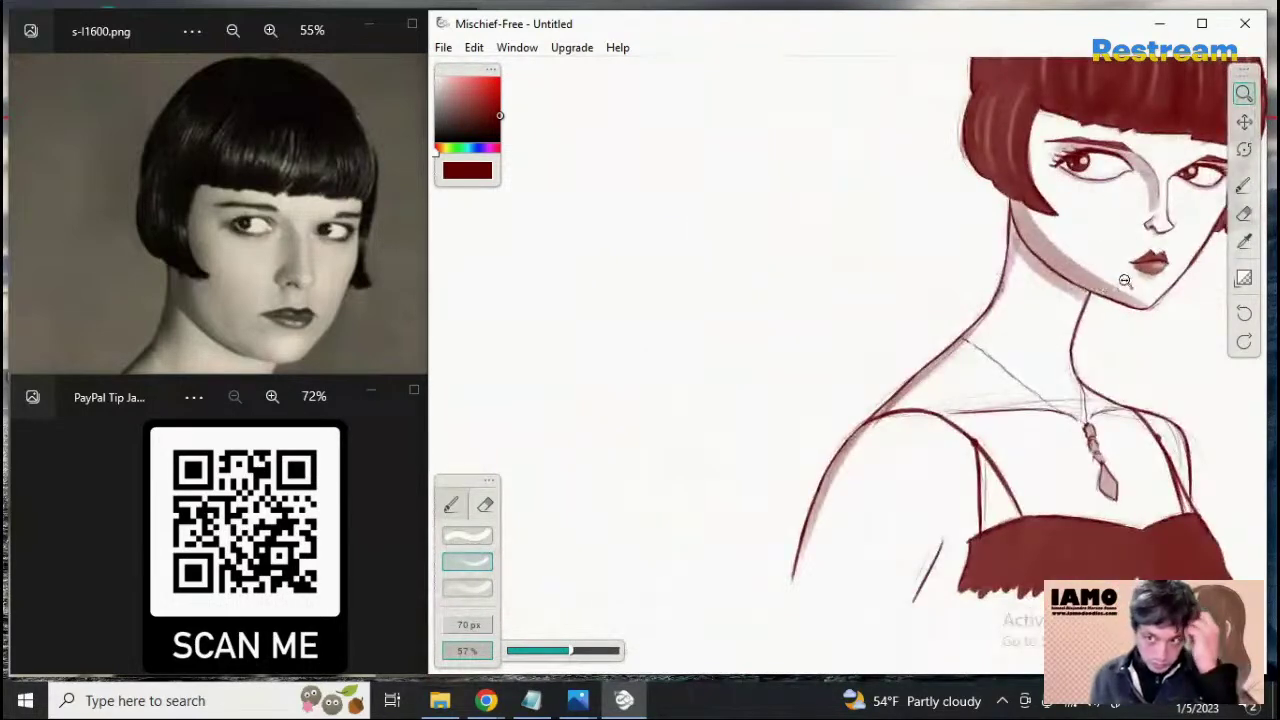
drag(1164, 243, 1204, 242)
click(1244, 122)
drag(1070, 233, 868, 348)
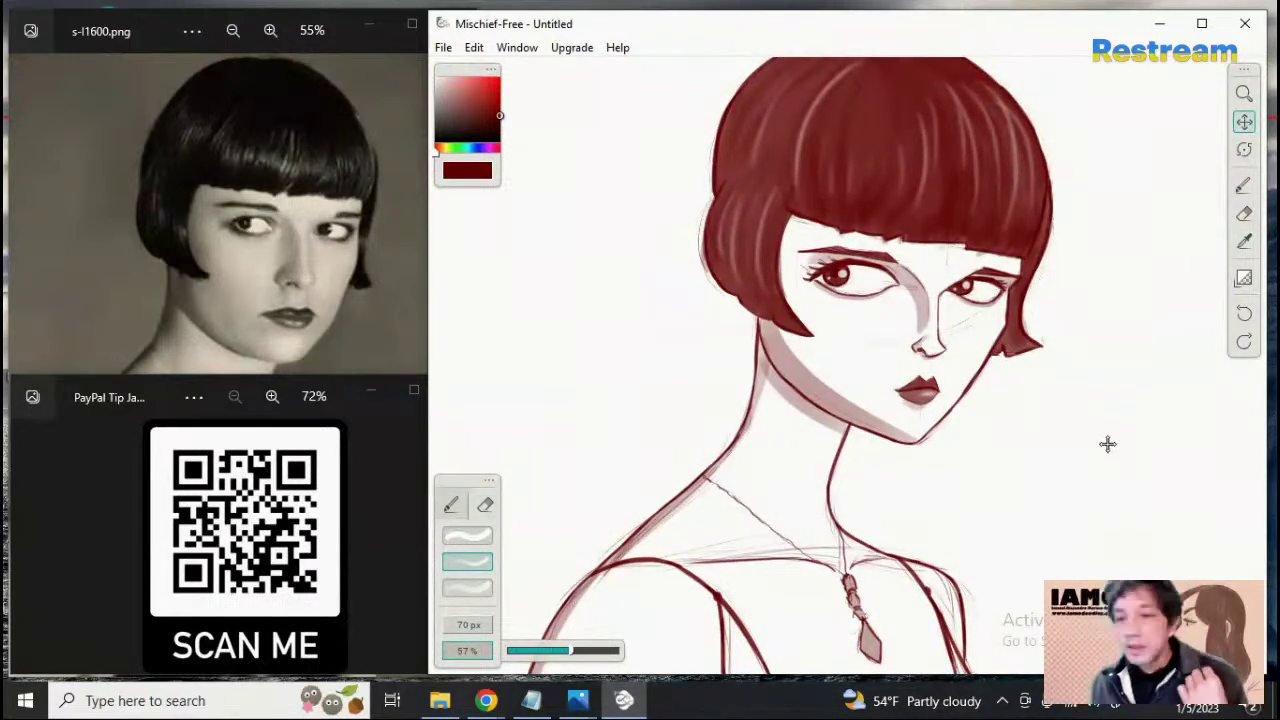
mouse_move(1014, 349)
mouse_down()
mouse_move(1058, 346)
mouse_move(1029, 374)
mouse_up()
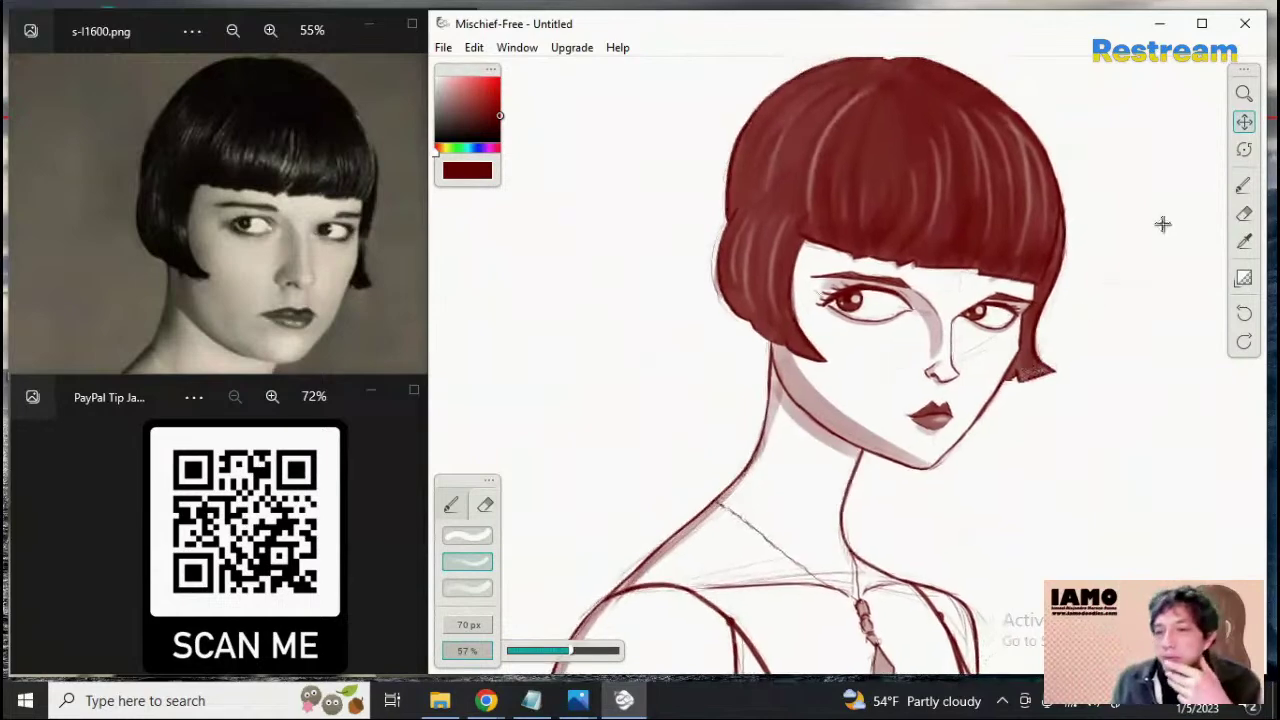
click(1244, 93)
drag(1096, 316, 1063, 328)
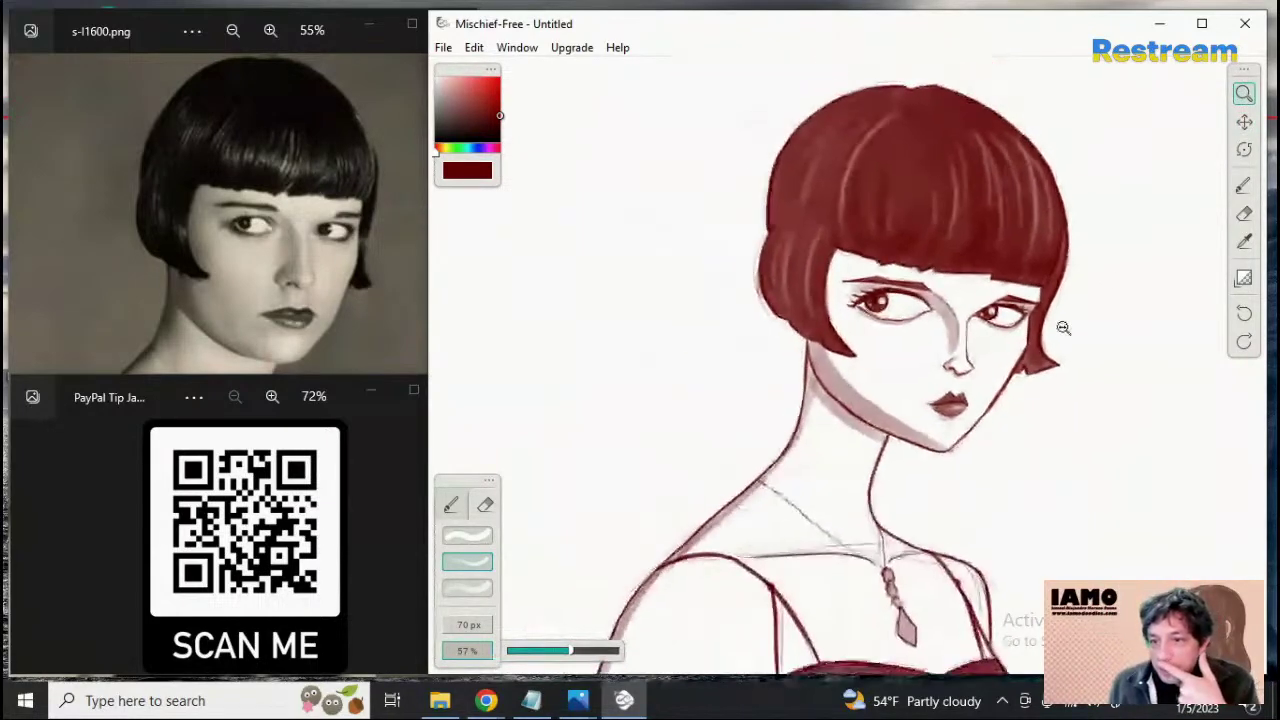
click(1244, 121)
drag(1103, 280, 1080, 342)
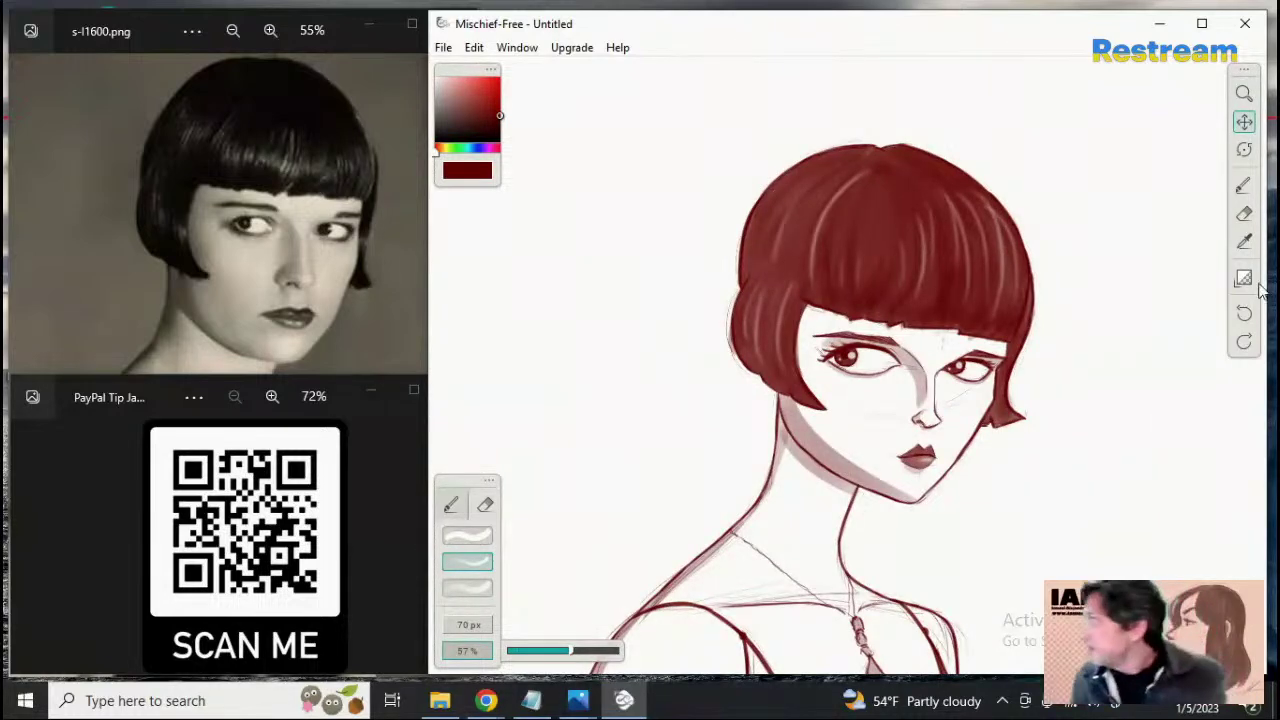
key(alt+Tab)
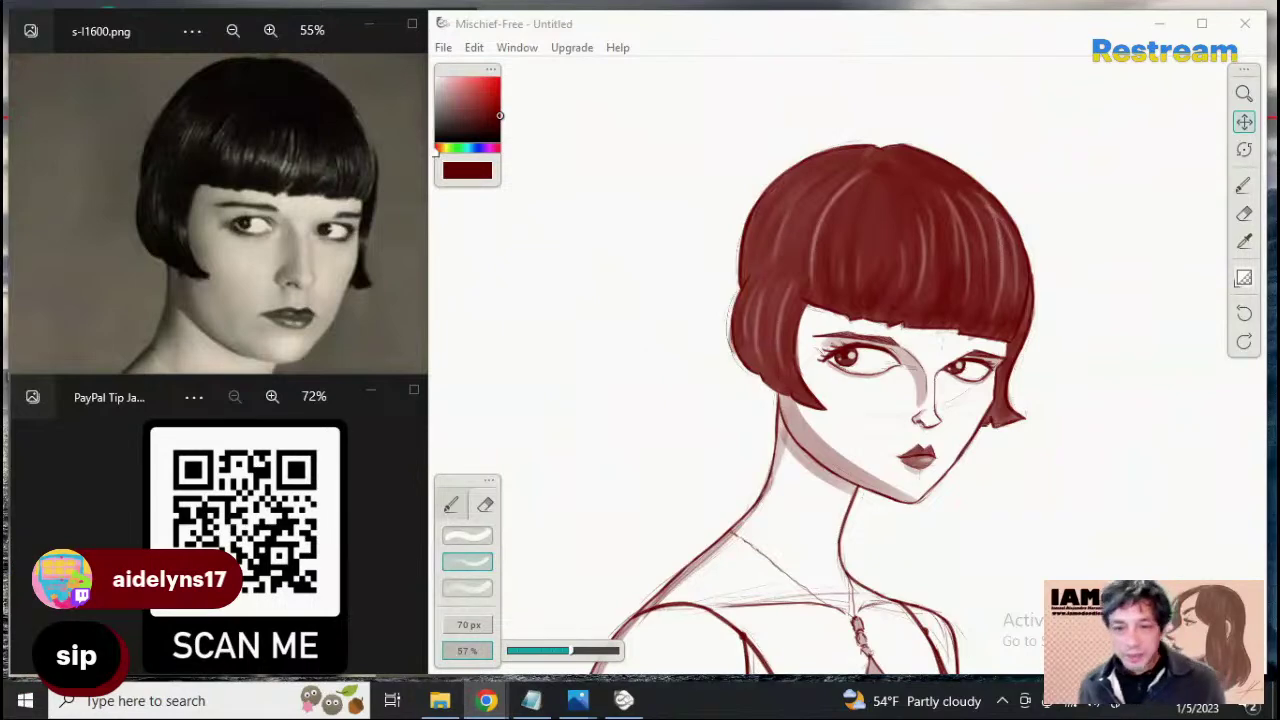
Review the complete figure from the top of the hair to the dress's jagged lower edge
click(1244, 93)
mouse_move(1056, 321)
mouse_down()
mouse_move(1034, 237)
mouse_move(1016, 242)
mouse_up()
click(1244, 122)
mouse_move(1112, 330)
mouse_down()
mouse_move(1066, 163)
mouse_move(1049, 239)
mouse_move(1183, 180)
mouse_up()
click(1244, 93)
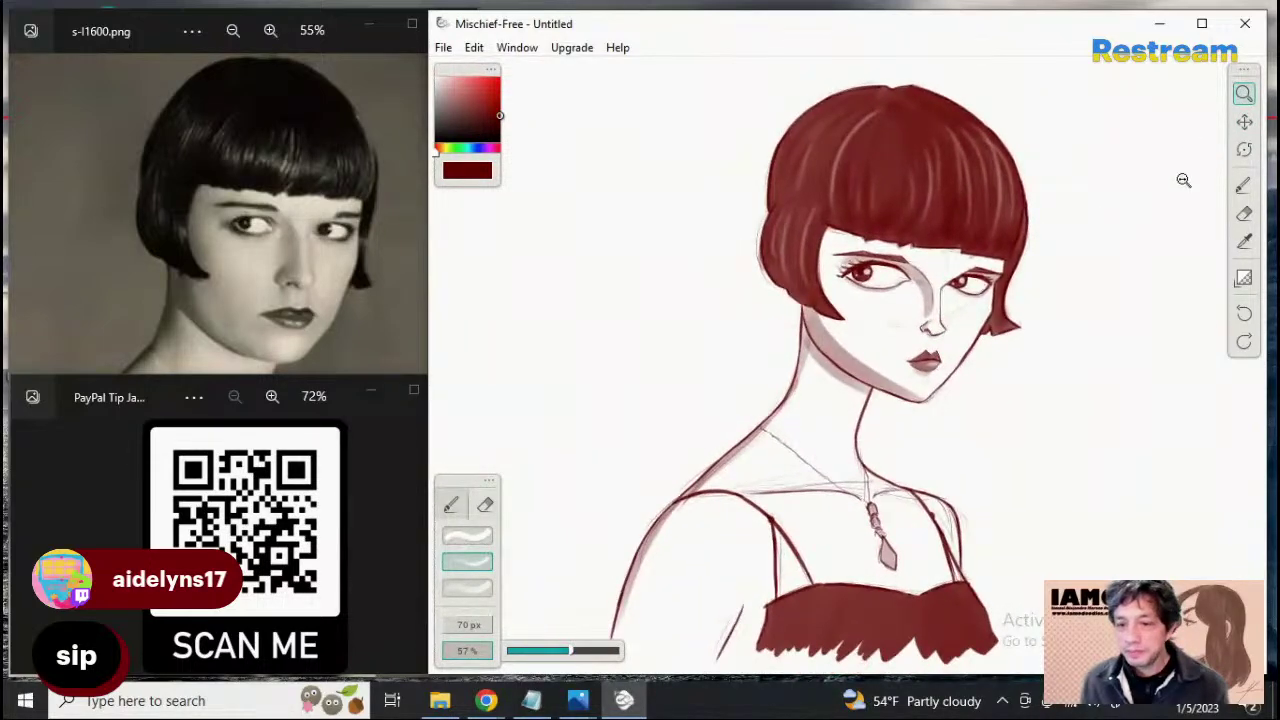
click(1245, 122)
drag(1094, 249, 1137, 249)
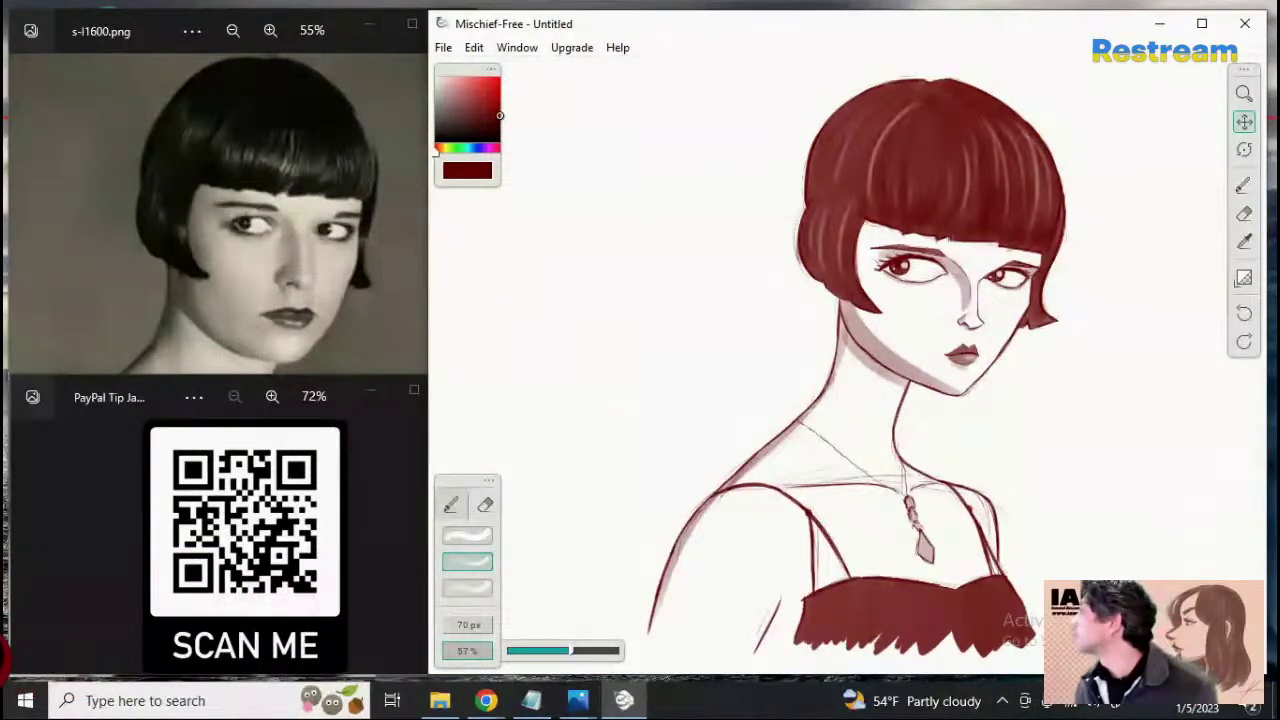
key(alt+Tab)
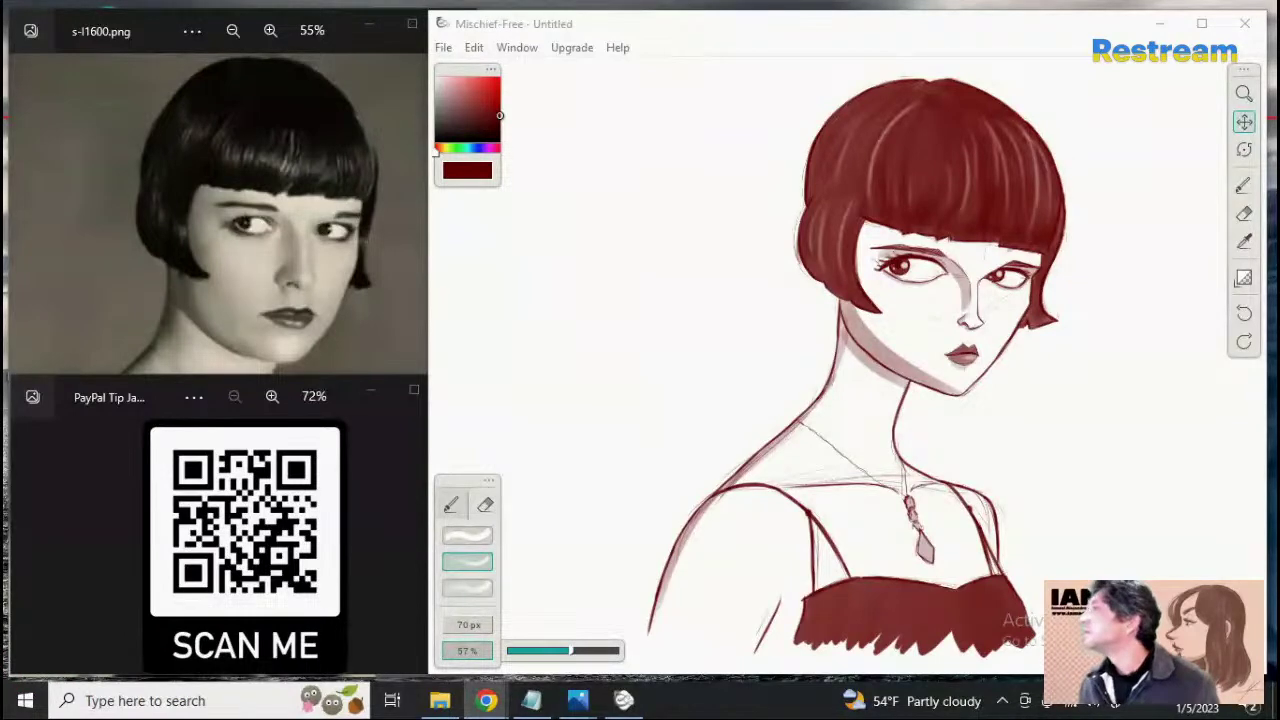